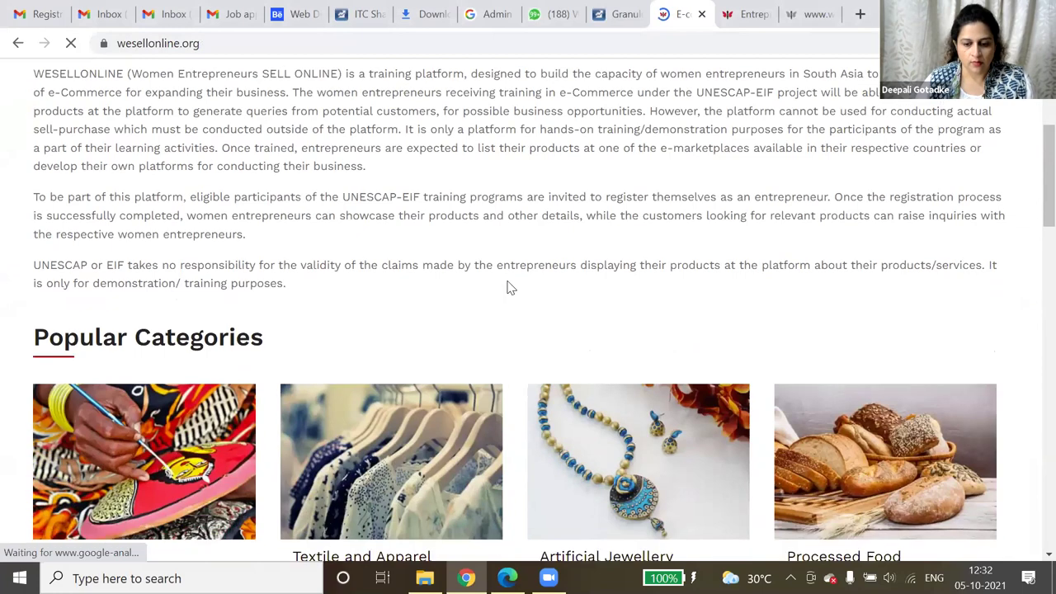
# - Browse the homepage's popular categories and 'Buy From' country list, then bring up the LOGIN menu
pyautogui.scroll(3, 508, 287)
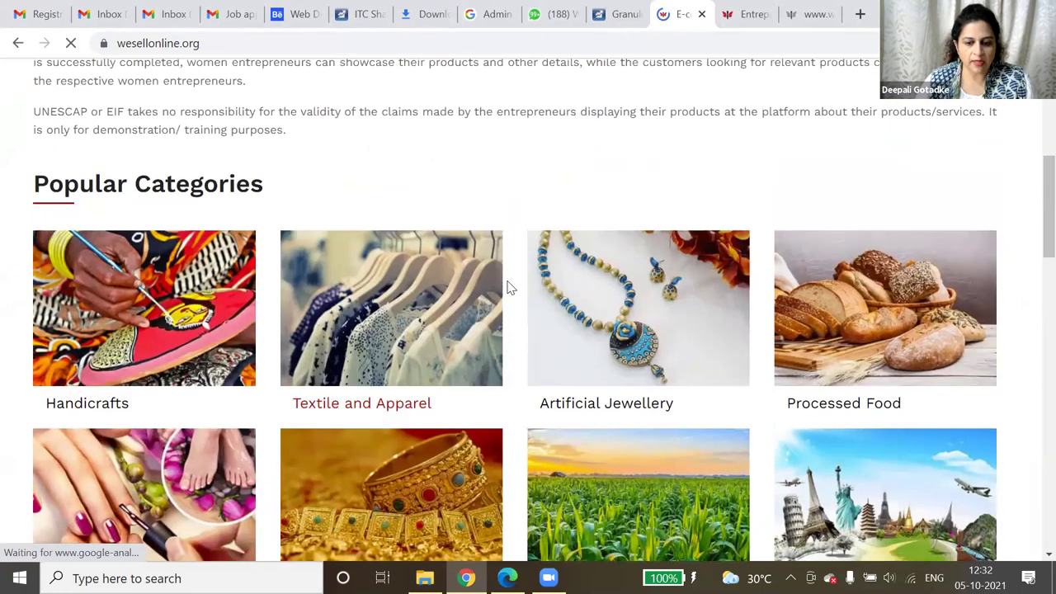
pyautogui.scroll(1, 508, 287)
pyautogui.scroll(-2, 508, 287)
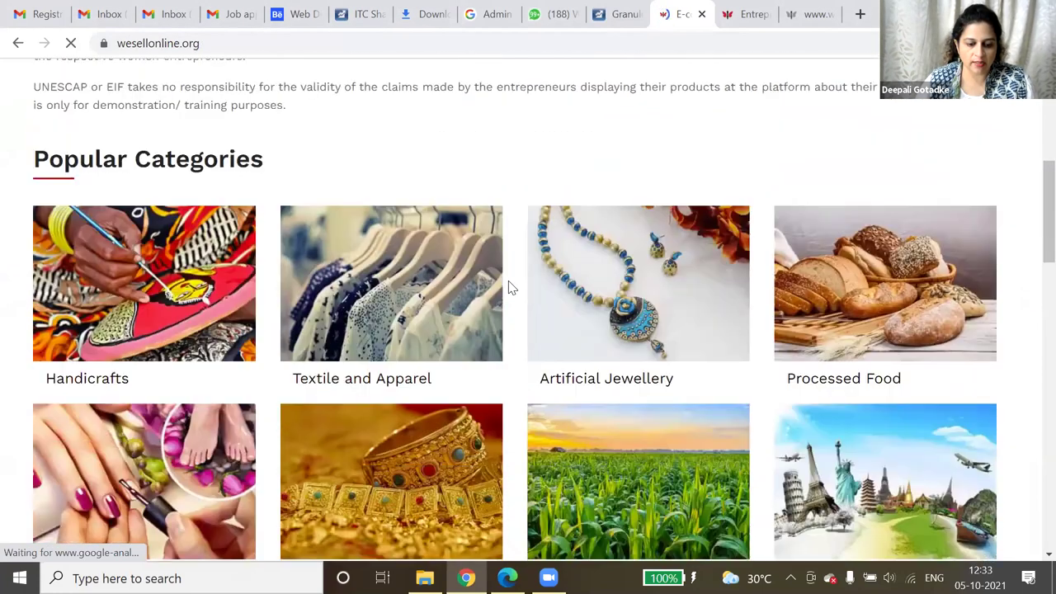
pyautogui.scroll(-1, 509, 286)
pyautogui.scroll(-5, 508, 287)
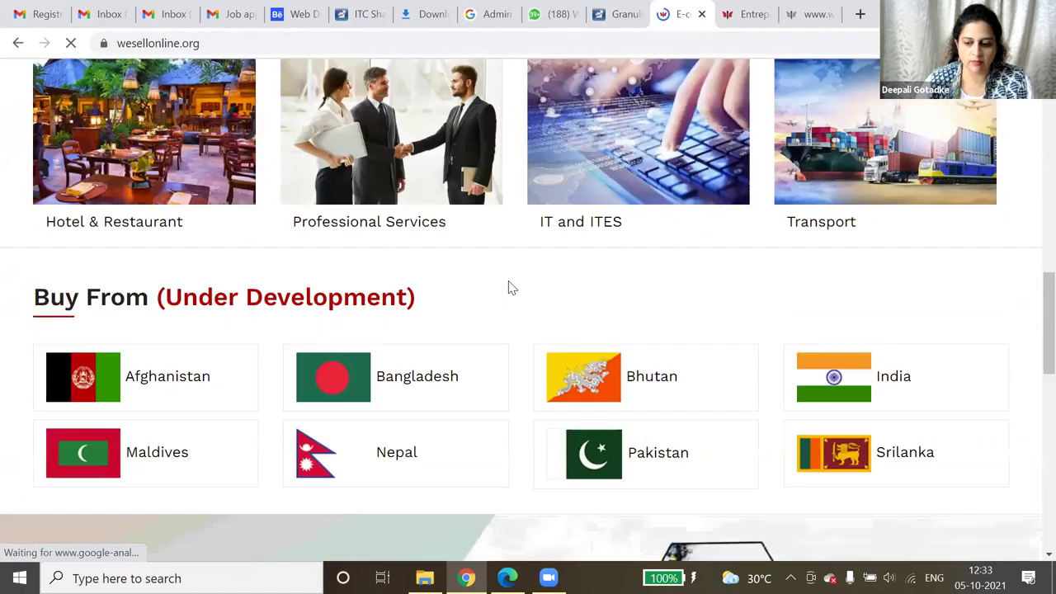
pyautogui.scroll(-2, 508, 286)
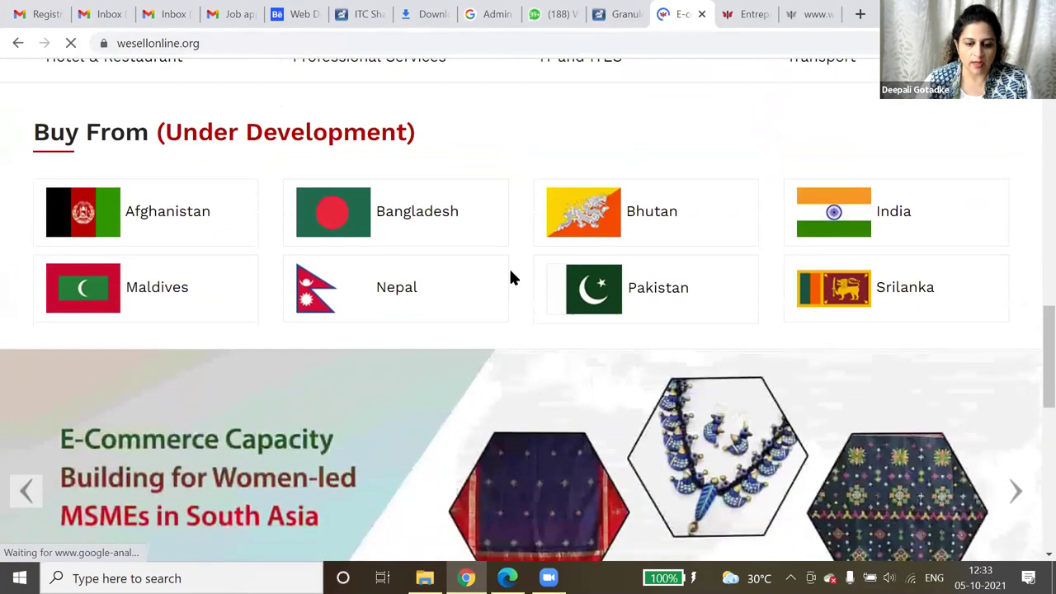
pyautogui.scroll(-4, 509, 287)
pyautogui.scroll(6, 510, 273)
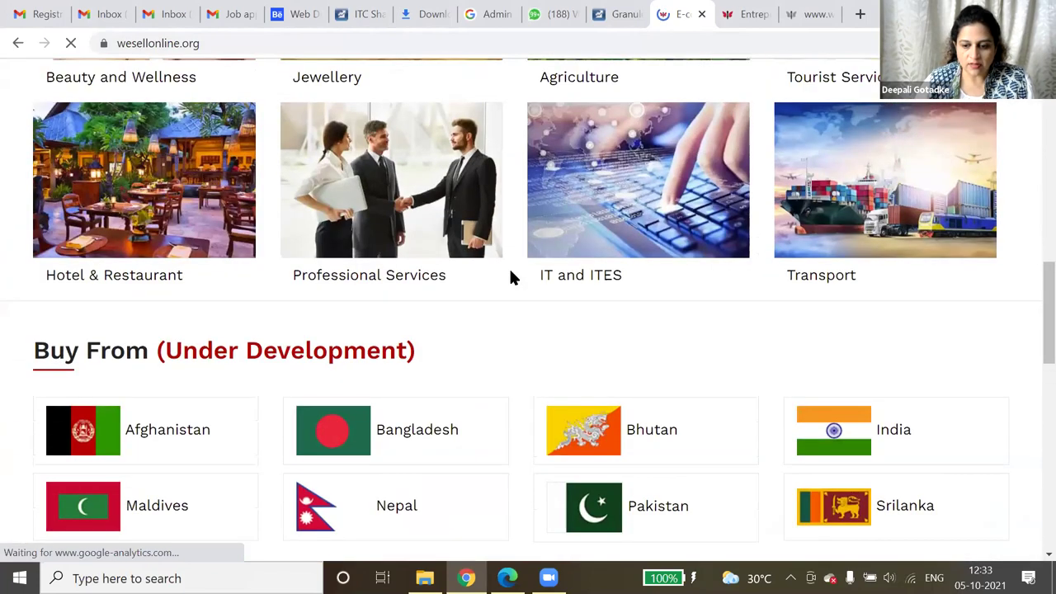
pyautogui.scroll(10, 509, 275)
pyautogui.moveTo(732, 158)
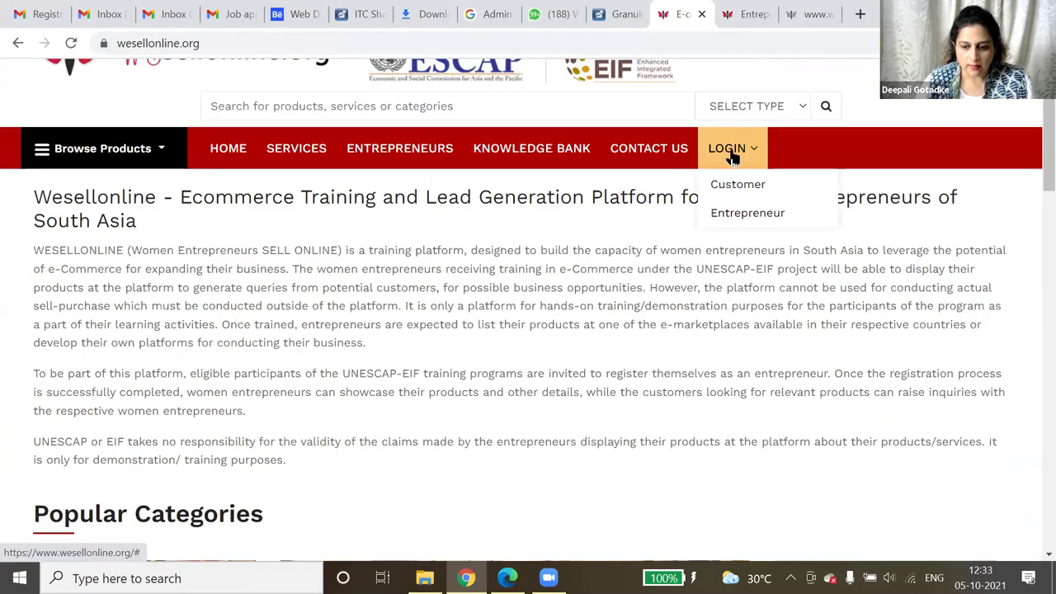
# - Choose Entrepreneur from the LOGIN menu and view the login and registration forms
pyautogui.click(730, 216)
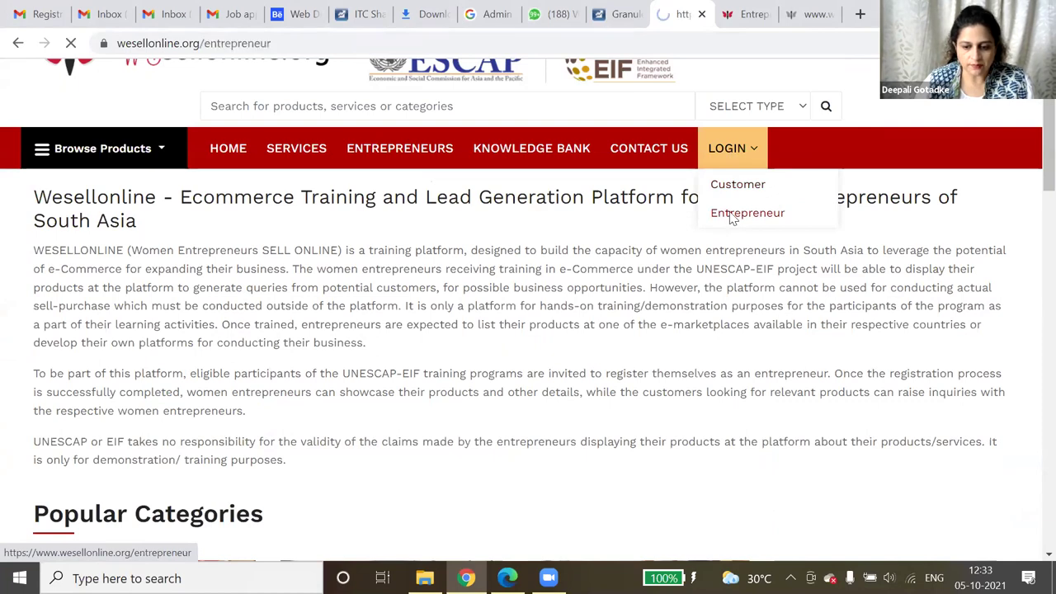
pyautogui.scroll(-2, 720, 210)
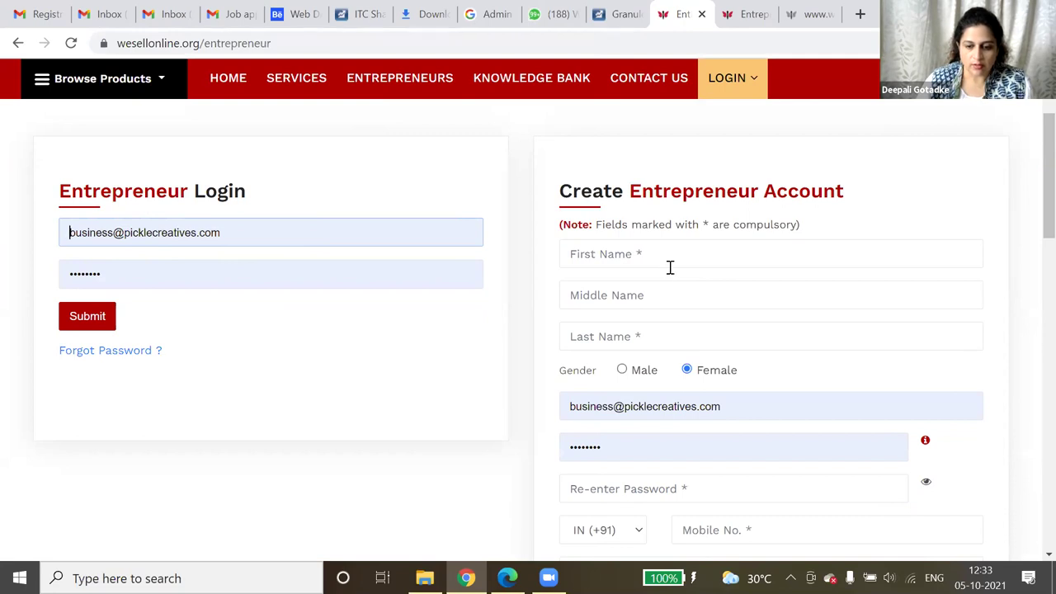
pyautogui.click(594, 244)
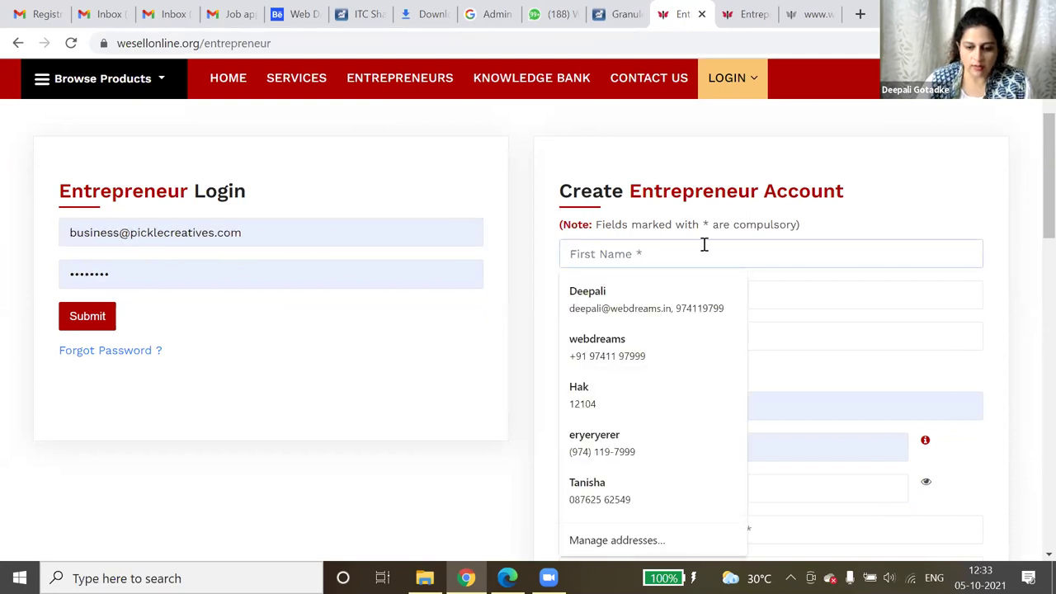
pyautogui.click(526, 179)
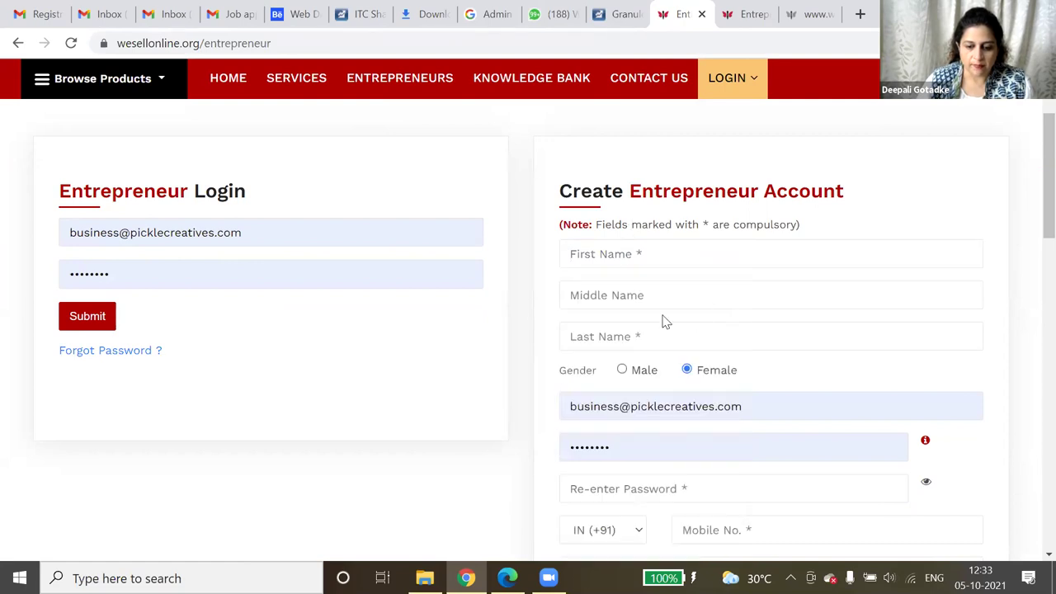
pyautogui.scroll(-4, 689, 318)
pyautogui.scroll(2, 630, 321)
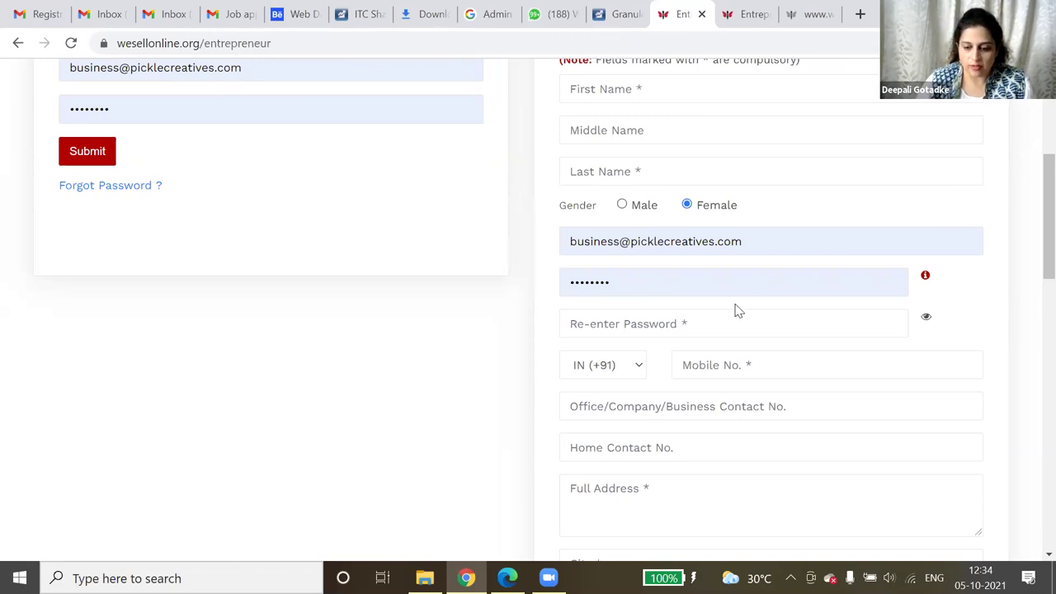
pyautogui.scroll(-1, 736, 307)
pyautogui.scroll(-1, 733, 307)
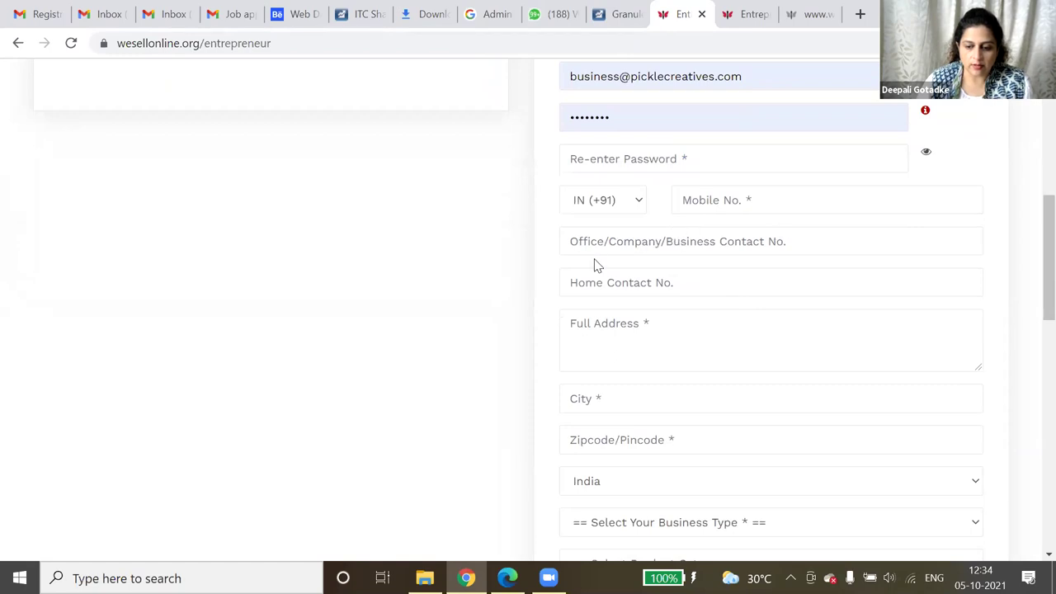
pyautogui.scroll(-2, 672, 278)
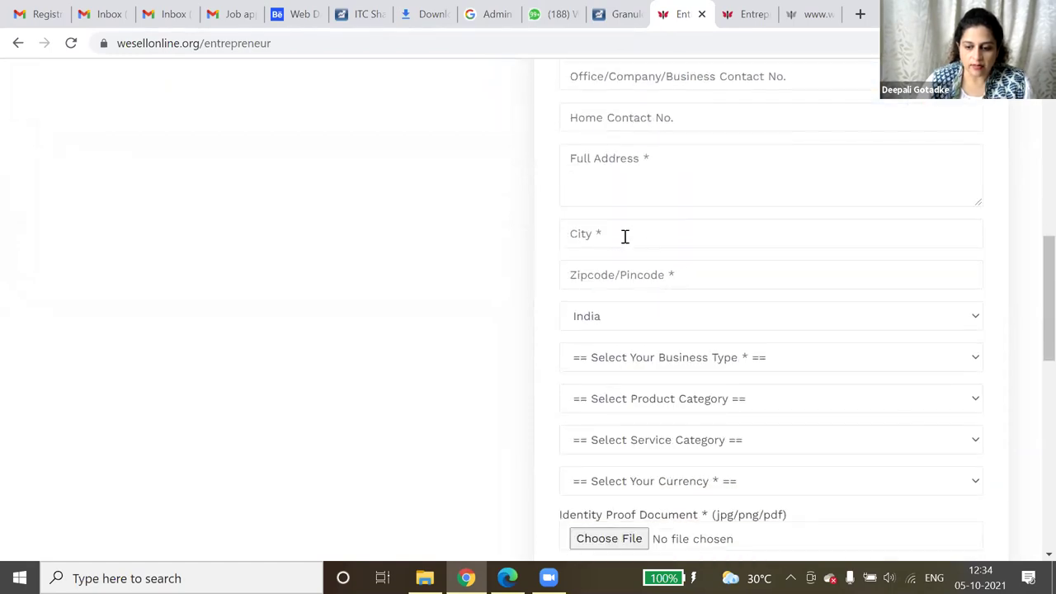
pyautogui.scroll(-2, 731, 280)
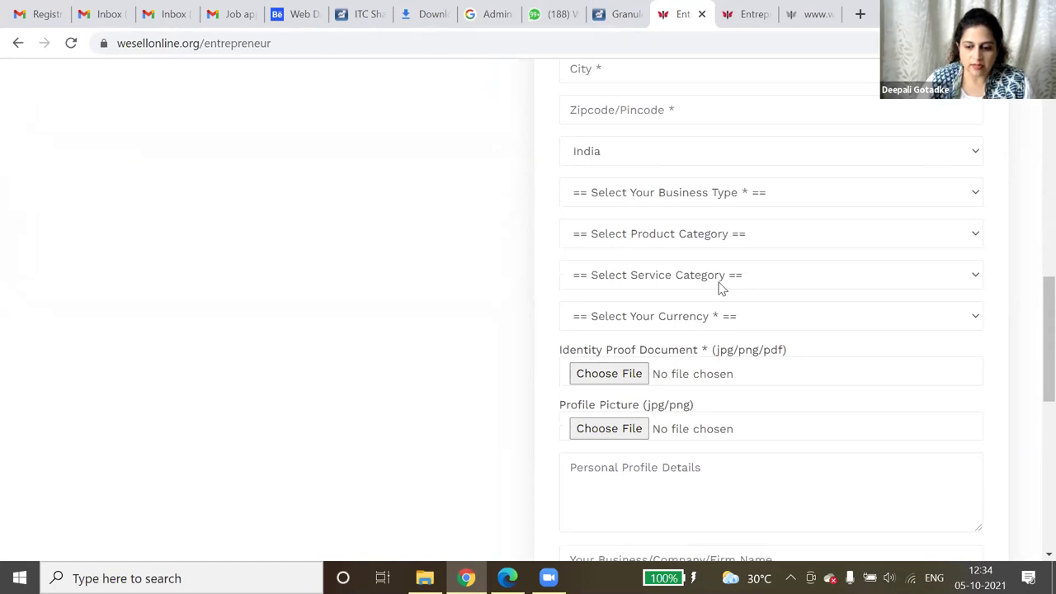
pyautogui.scroll(-2, 720, 287)
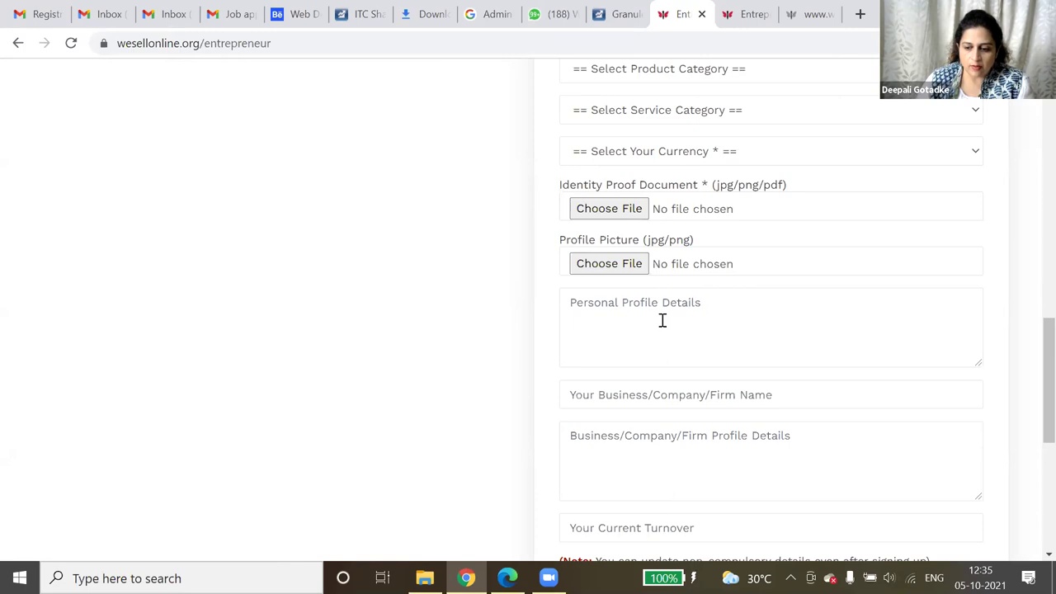
pyautogui.scroll(-1, 660, 320)
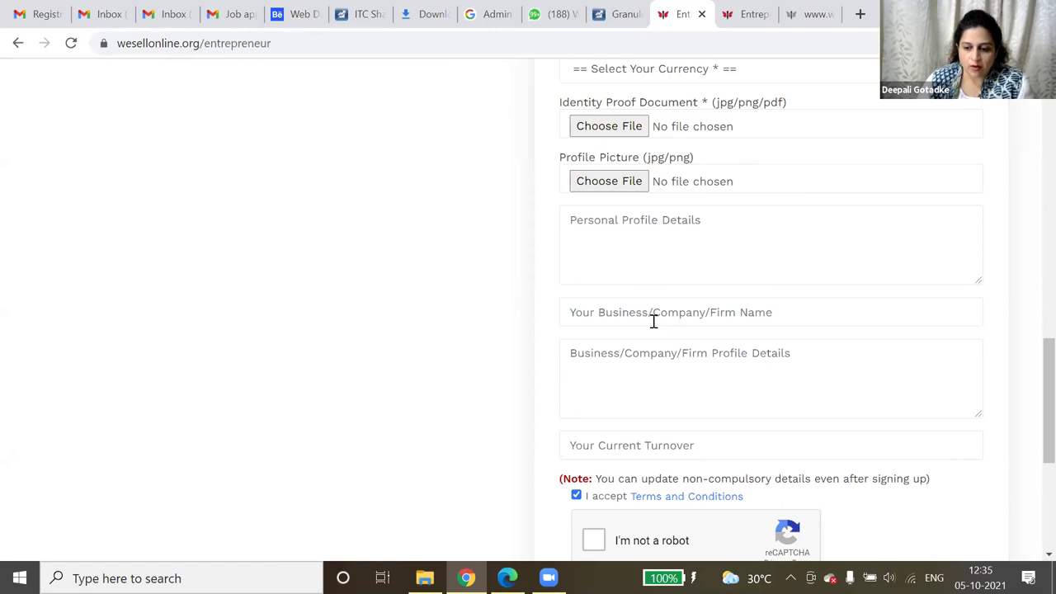
pyautogui.scroll(-2, 653, 321)
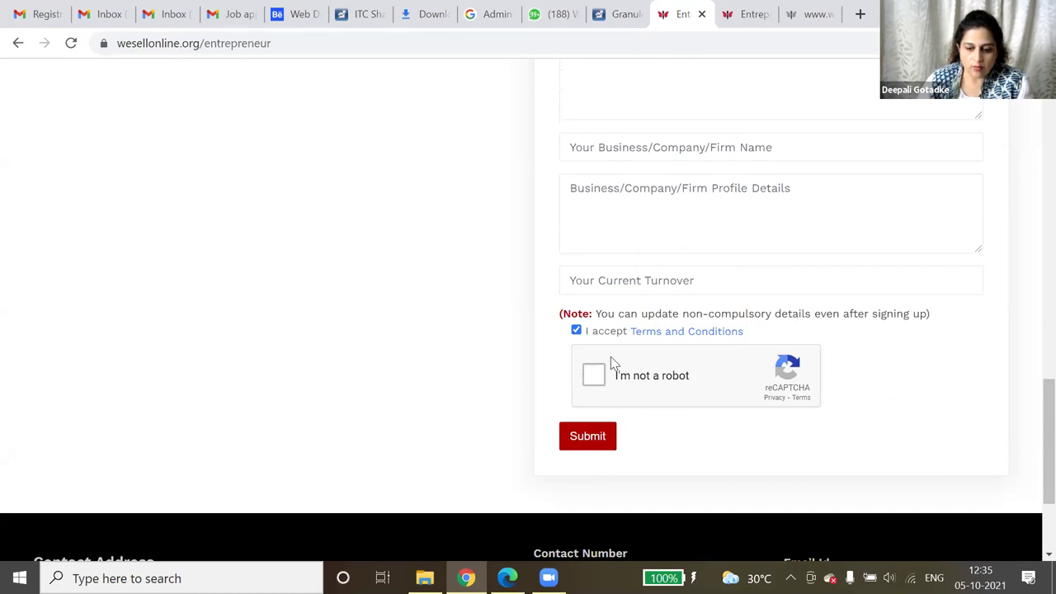
pyautogui.click(594, 438)
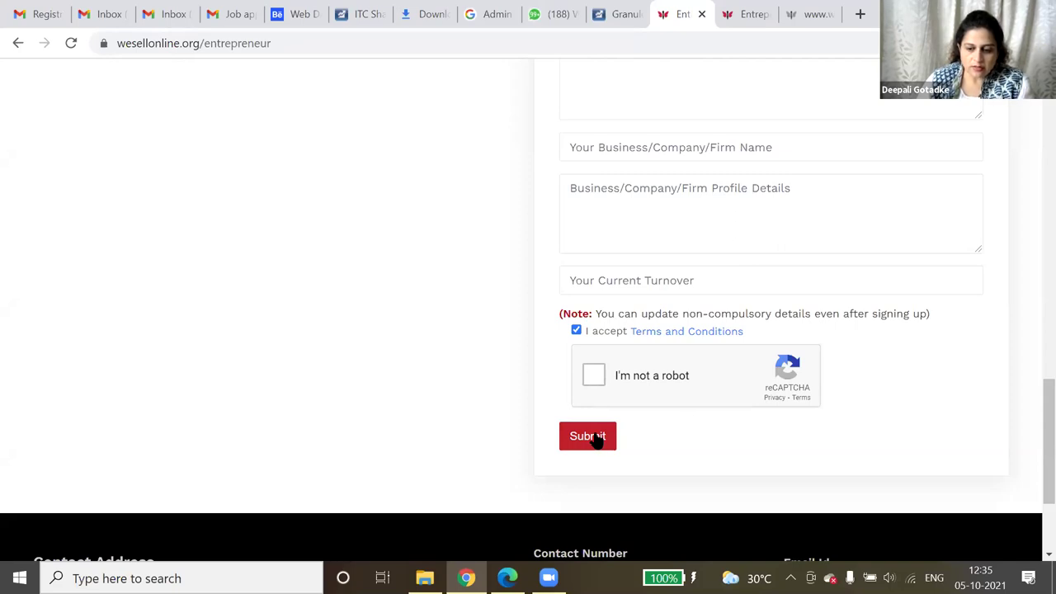
pyautogui.scroll(4, 718, 339)
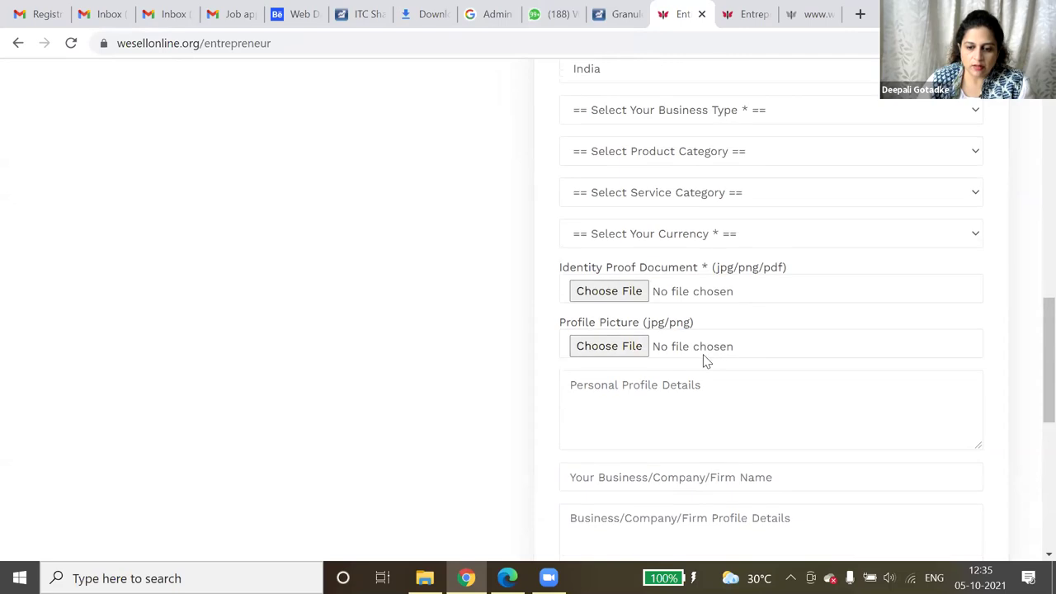
pyautogui.scroll(6, 706, 361)
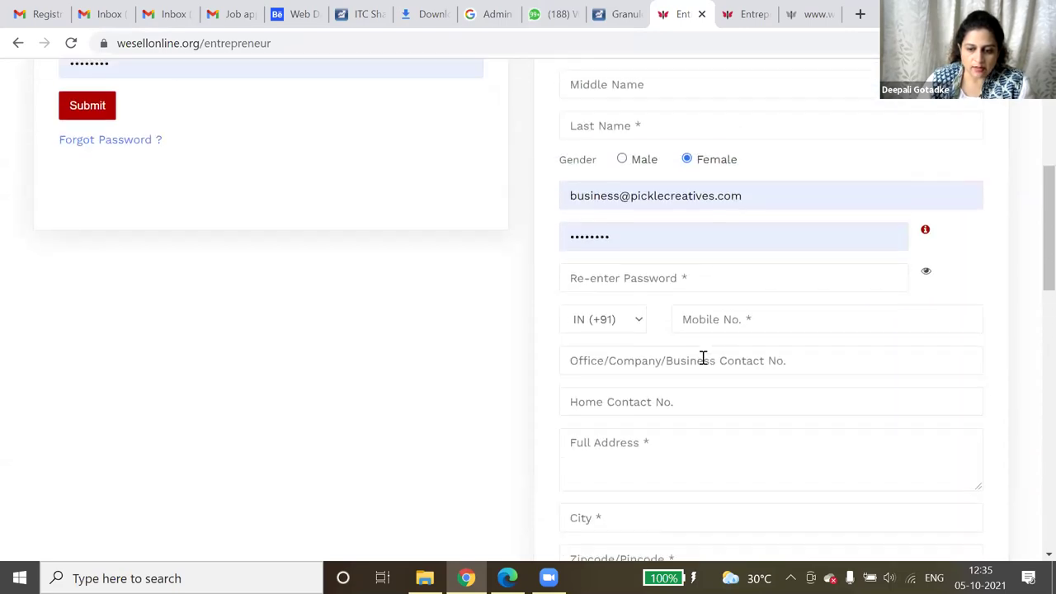
pyautogui.scroll(1, 703, 357)
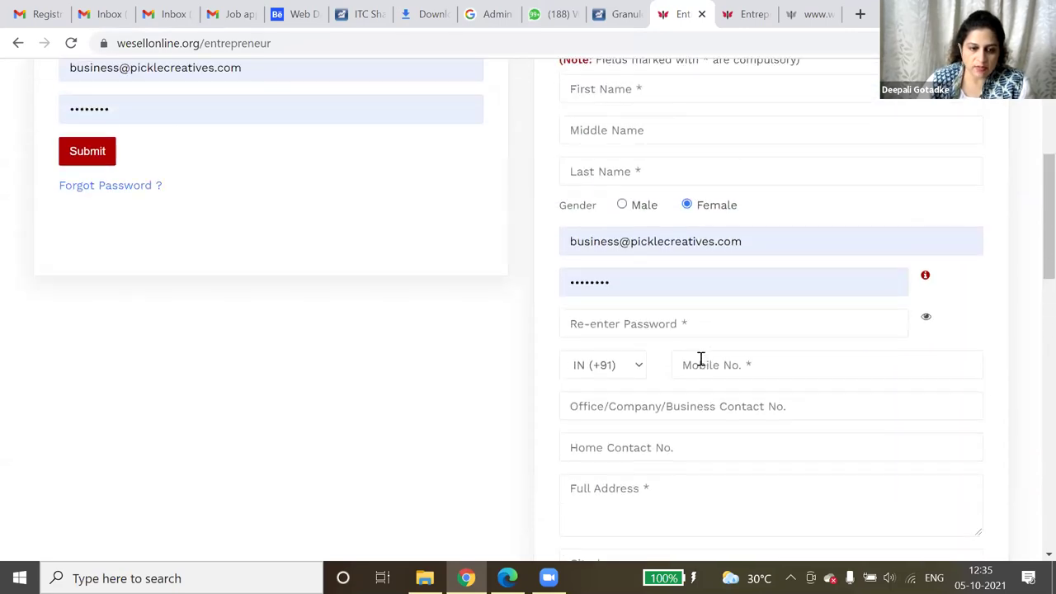
pyautogui.scroll(2, 298, 291)
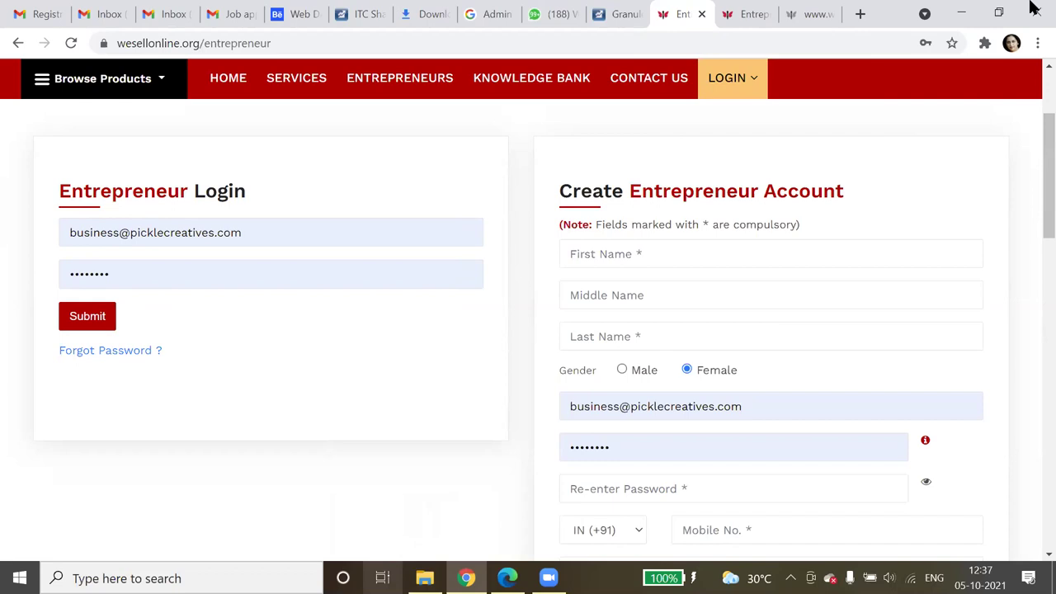
# - Launch Word and open the recovered autosaved screenshot document full-screen
pyautogui.press('super+d')
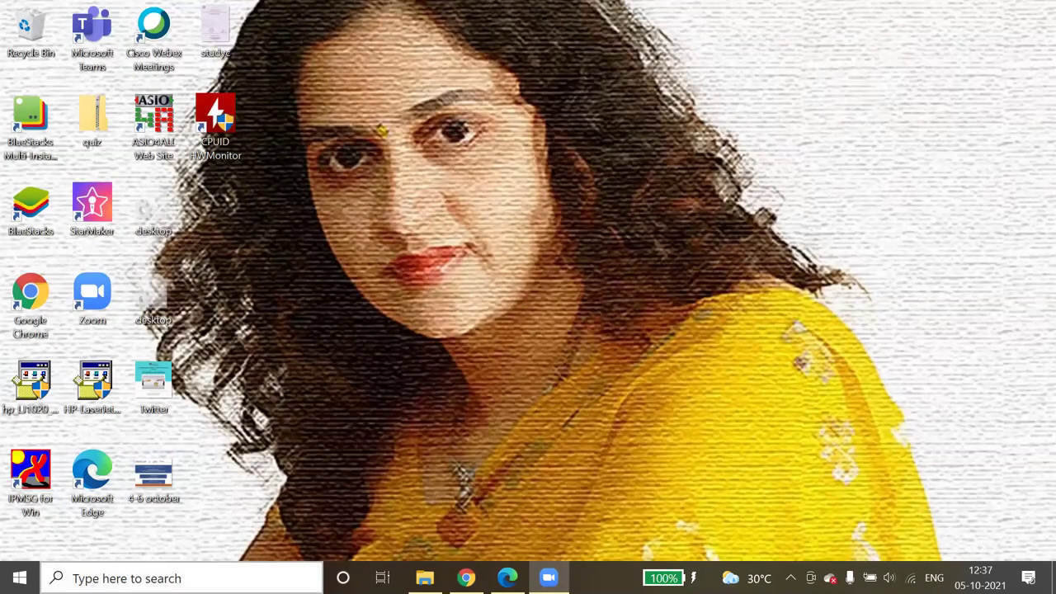
pyautogui.click(122, 575)
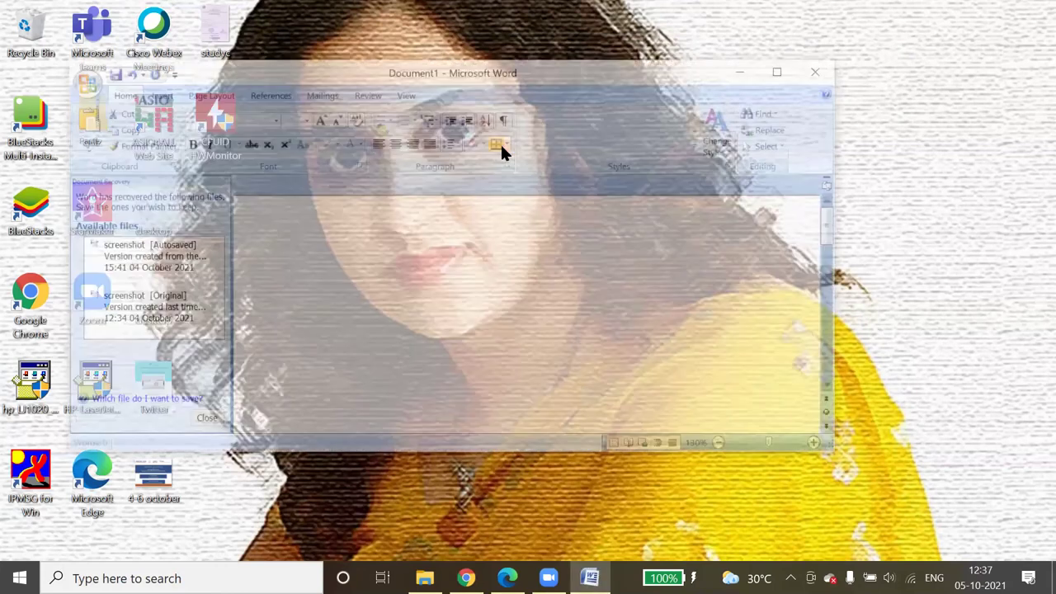
pyautogui.hotkey('ctrl', 'v')
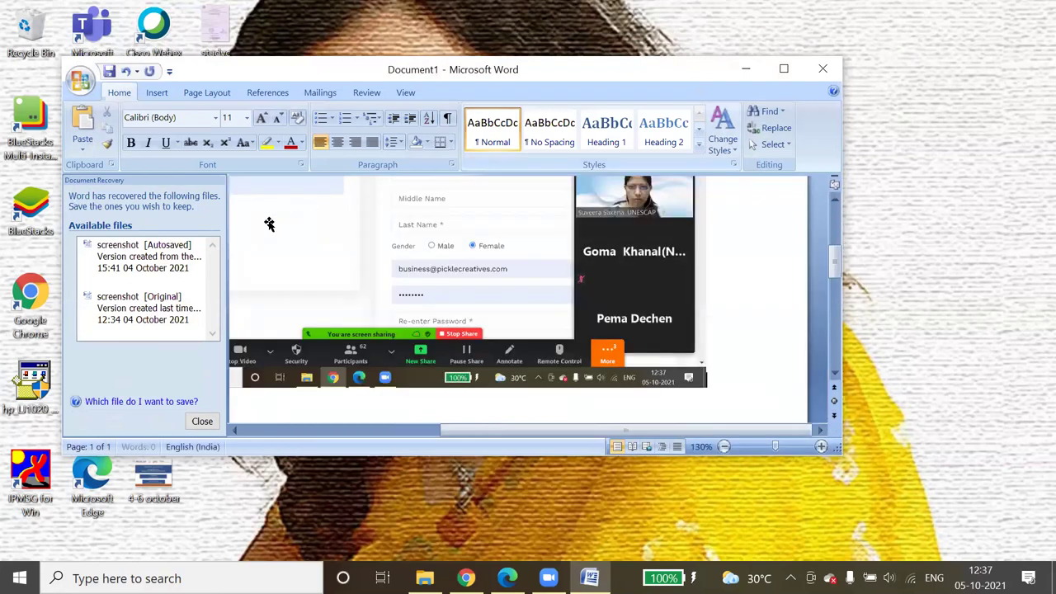
pyautogui.click(177, 260)
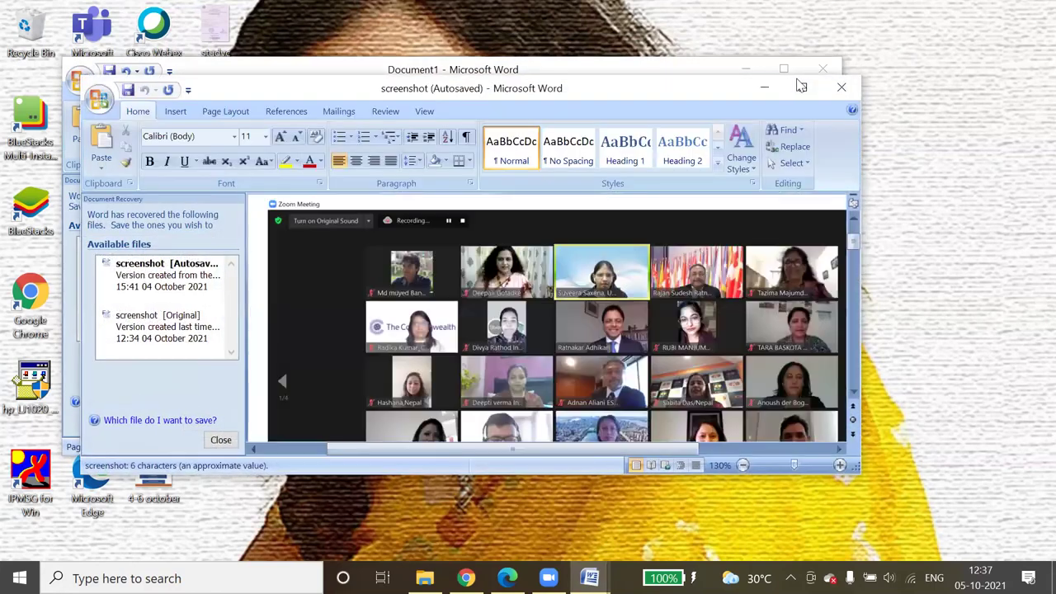
pyautogui.click(801, 87)
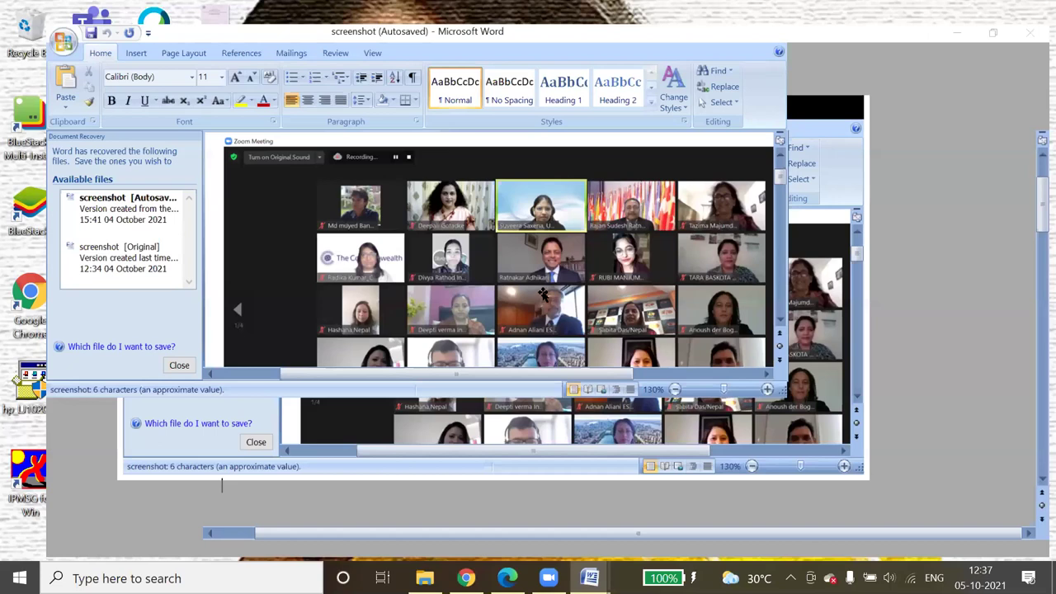
# - Paste the new webpage screenshot below the existing image, then minimize that document
pyautogui.scroll(-10, 500, 312)
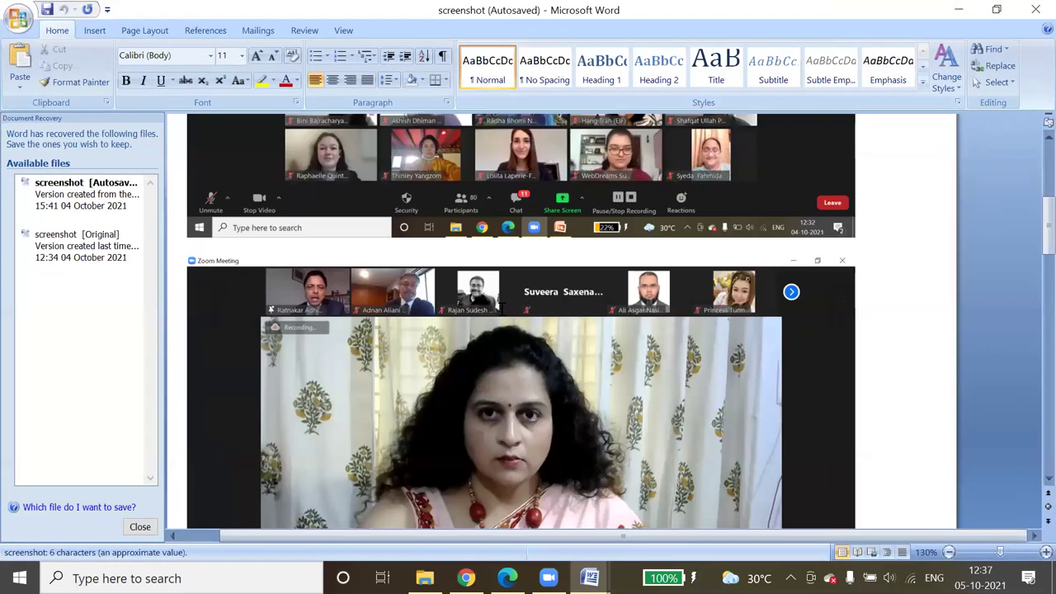
pyautogui.scroll(-15, 500, 312)
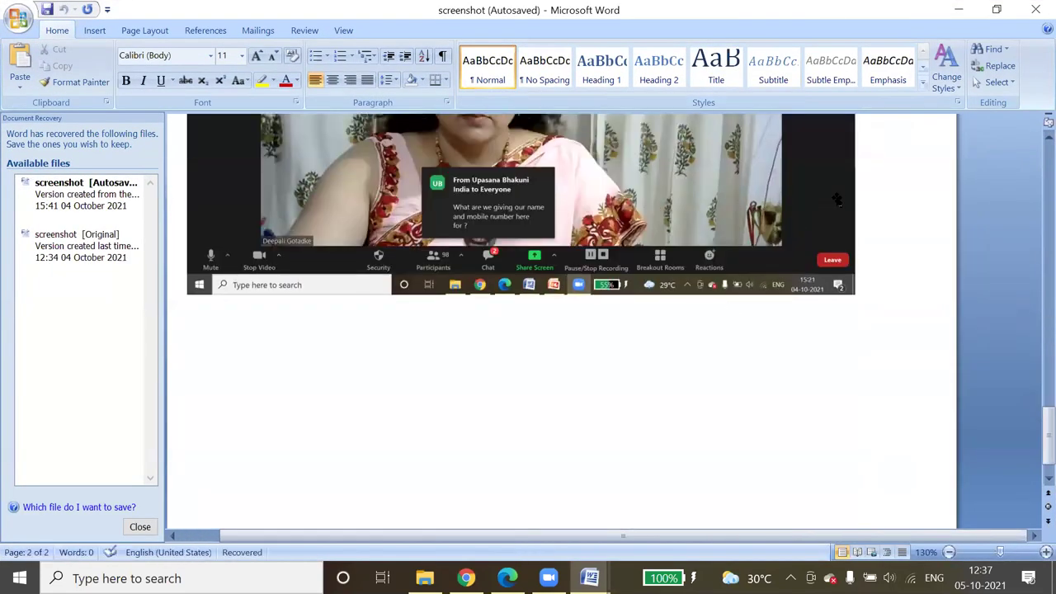
pyautogui.click(837, 199)
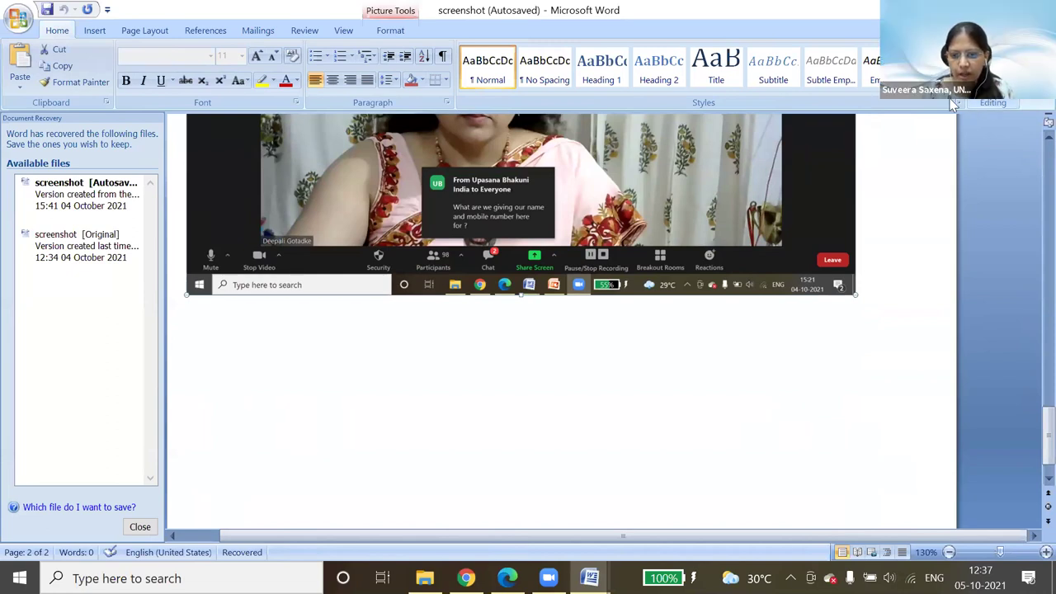
pyautogui.click(870, 289)
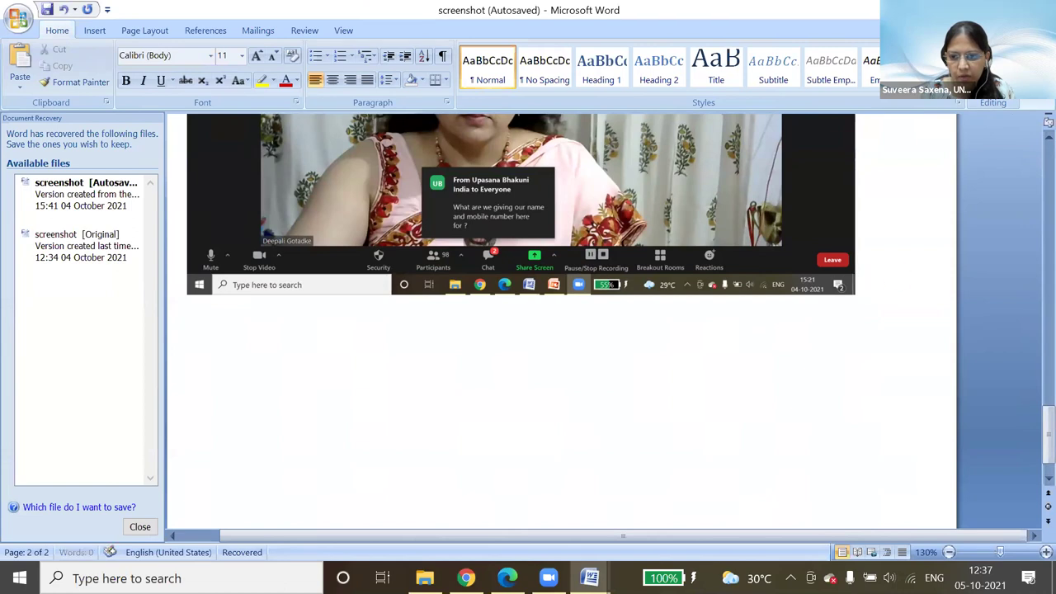
pyautogui.hotkey('ctrl', 'v')
pyautogui.press('super+Down')
pyautogui.press('super+Down')
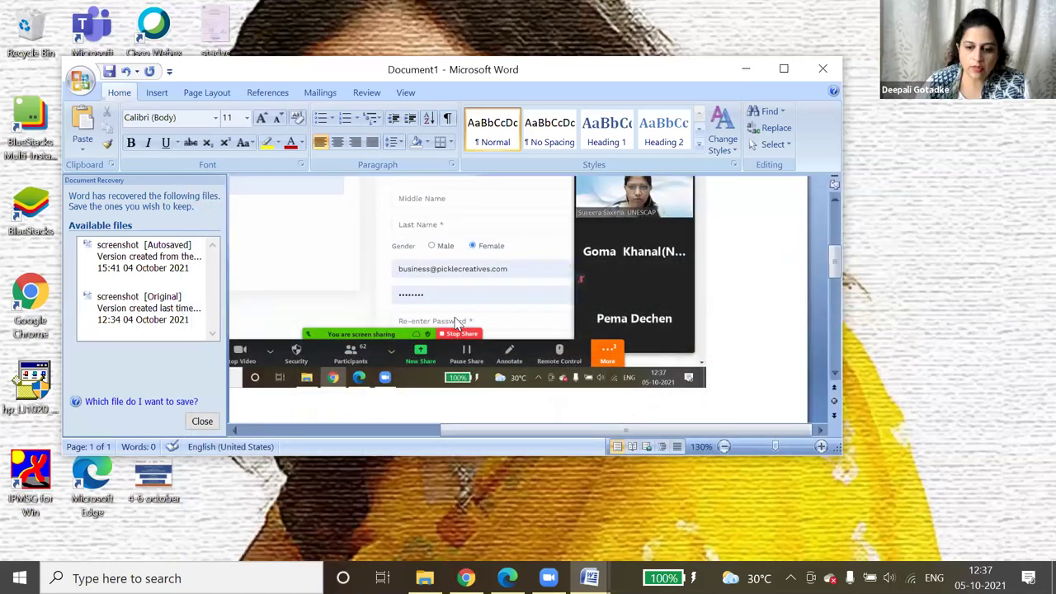
# - Minimize Document1 to return to Chrome's entrepreneur login page
pyautogui.press('super+Down')
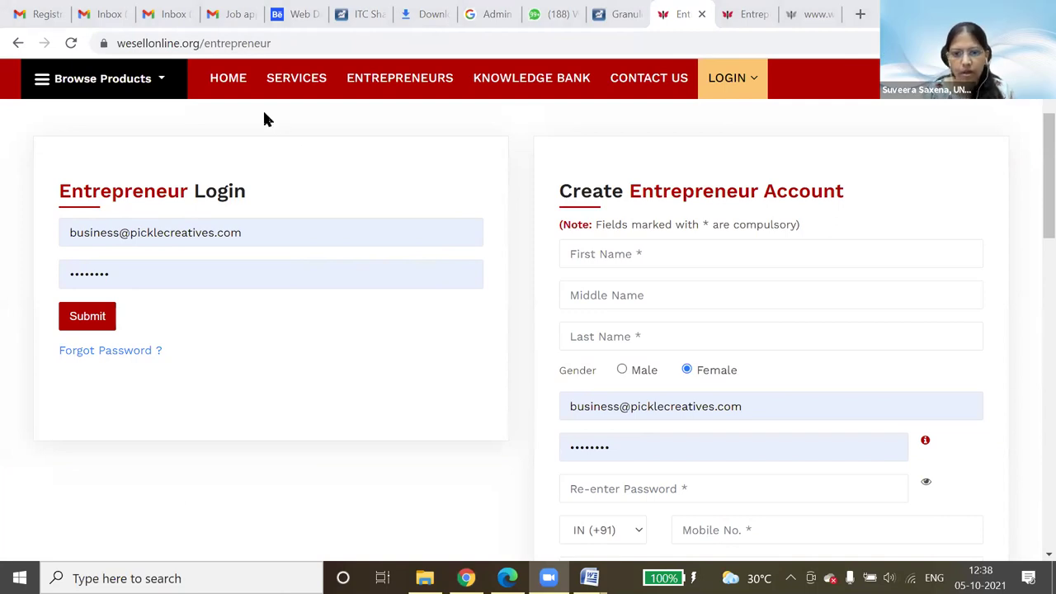
pyautogui.click(289, 44)
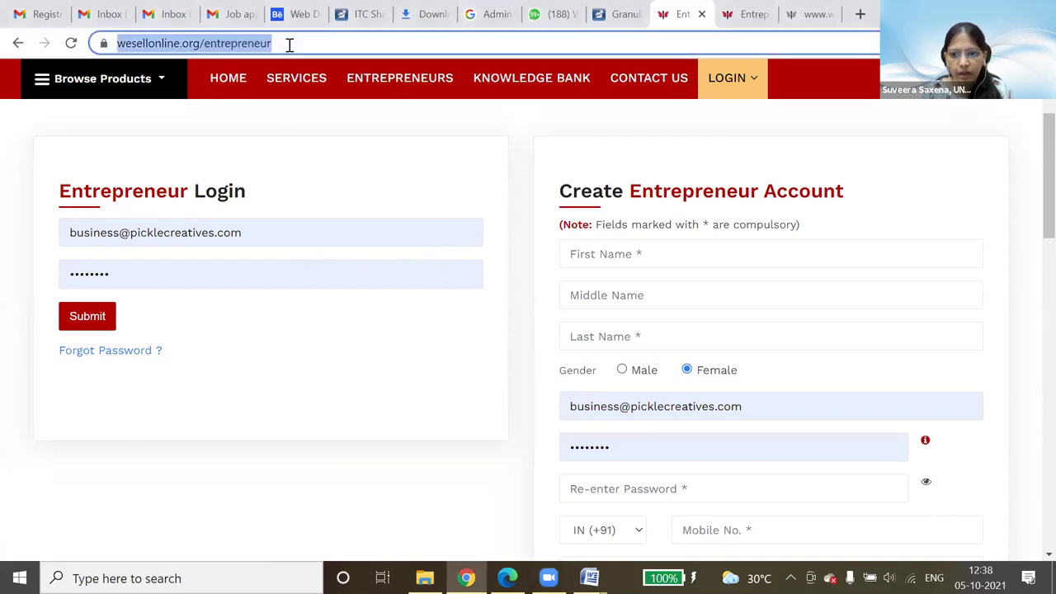
pyautogui.click(370, 349)
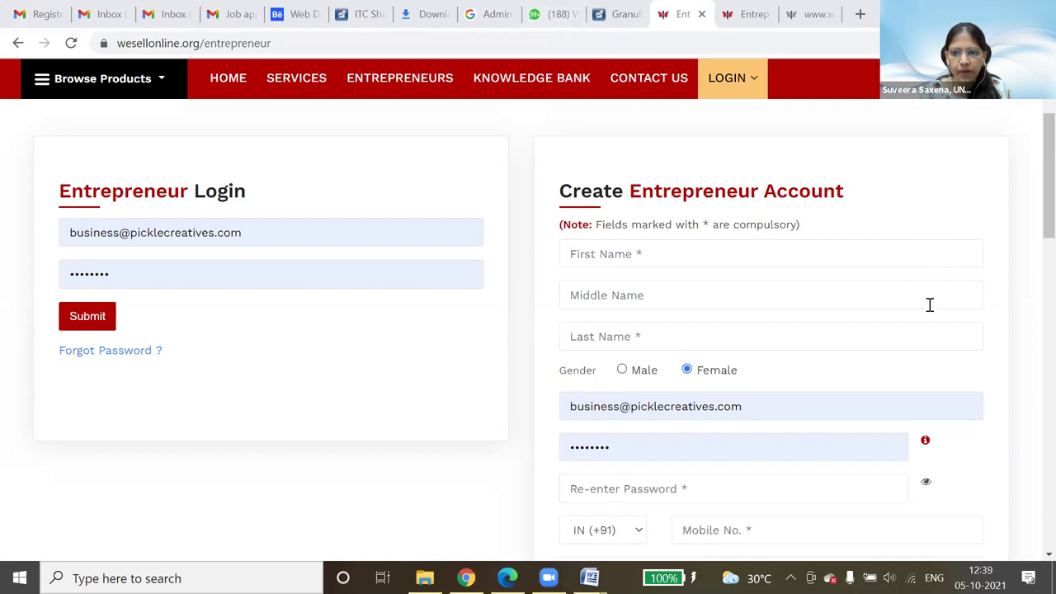
pyautogui.scroll(-3, 911, 326)
pyautogui.scroll(4, 908, 323)
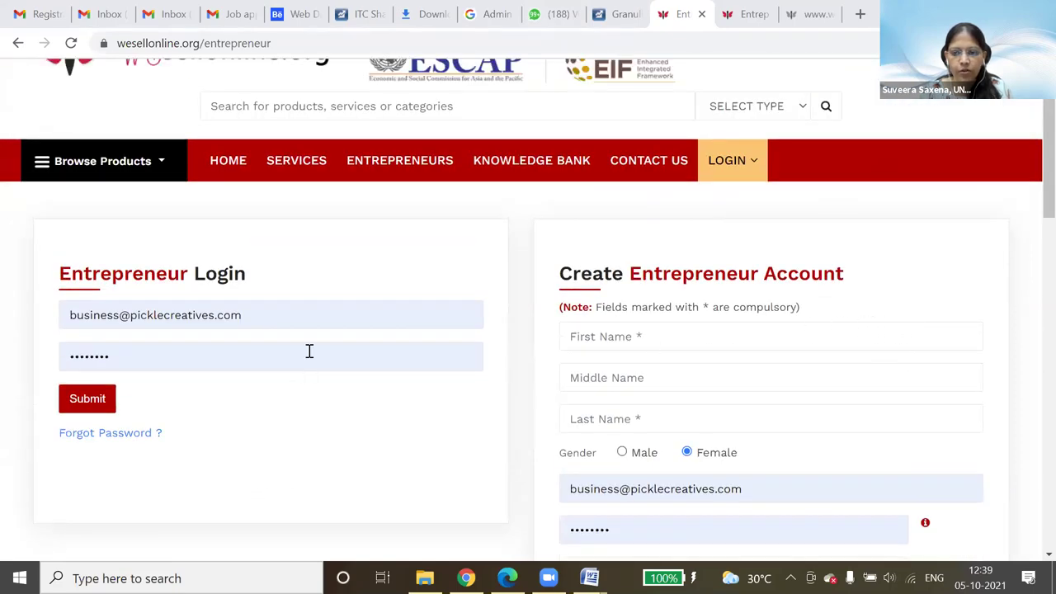
# - Log in as entrepreneur using the saved account e-mail and a retyped account password
pyautogui.click(301, 320)
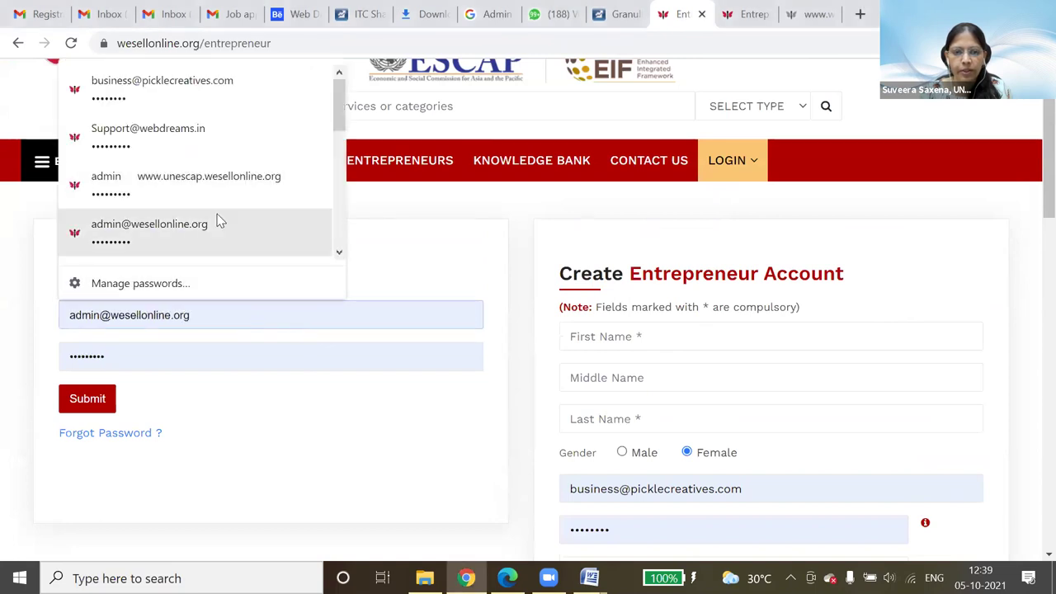
pyautogui.moveTo(333, 123); pyautogui.dragTo(337, 163)
pyautogui.click(208, 165)
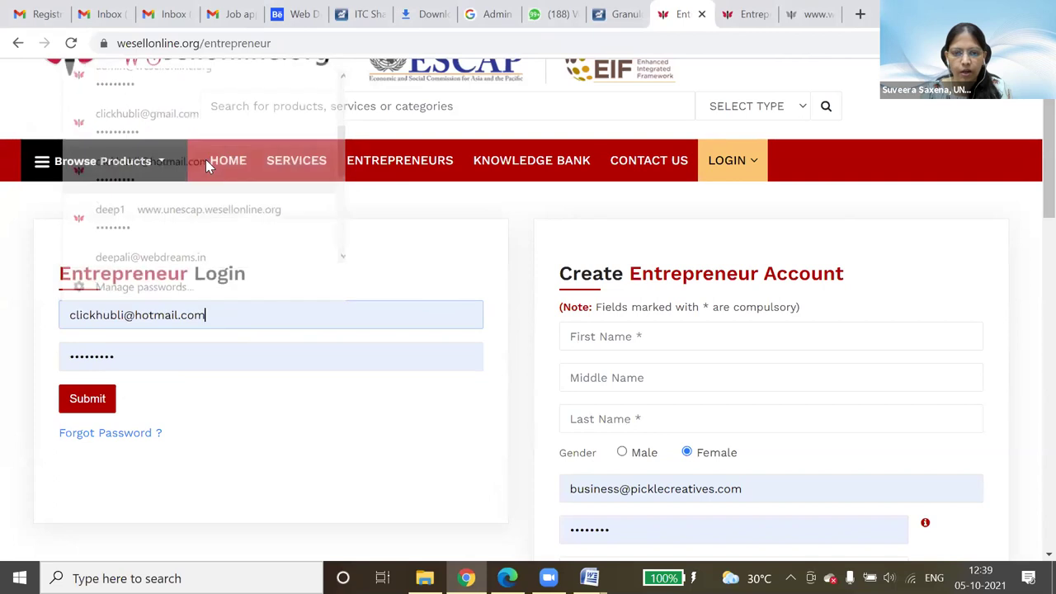
pyautogui.click(127, 366)
pyautogui.moveTo(127, 366); pyautogui.dragTo(38, 361)
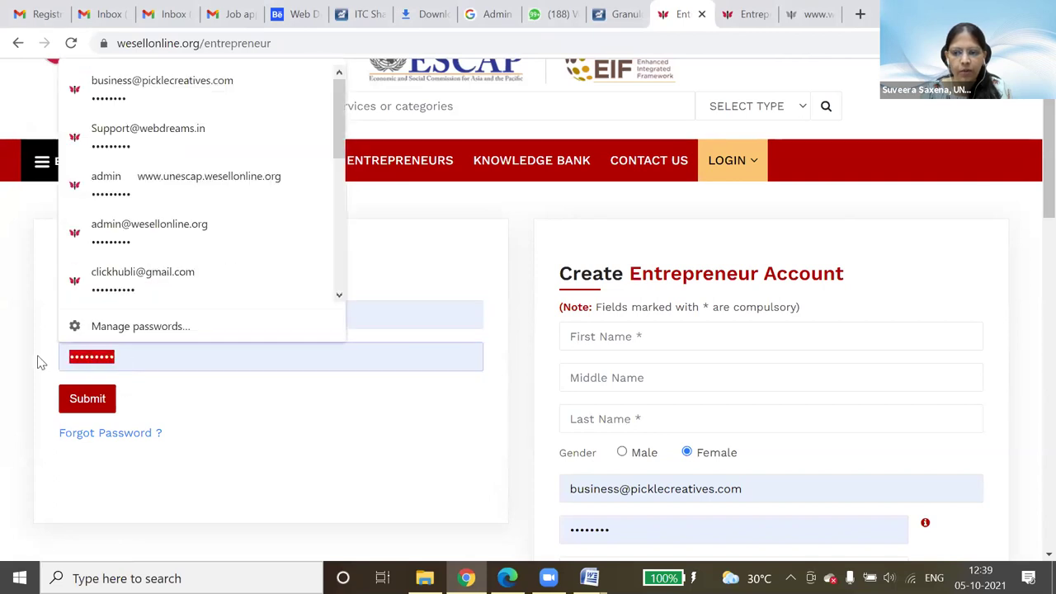
pyautogui.write('•••••')
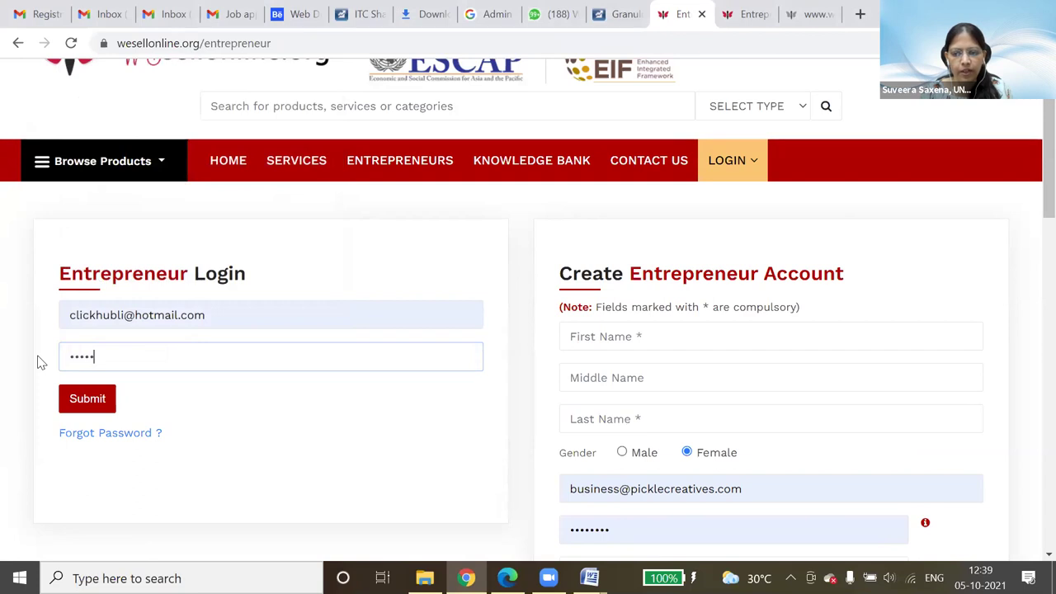
pyautogui.write('••••')
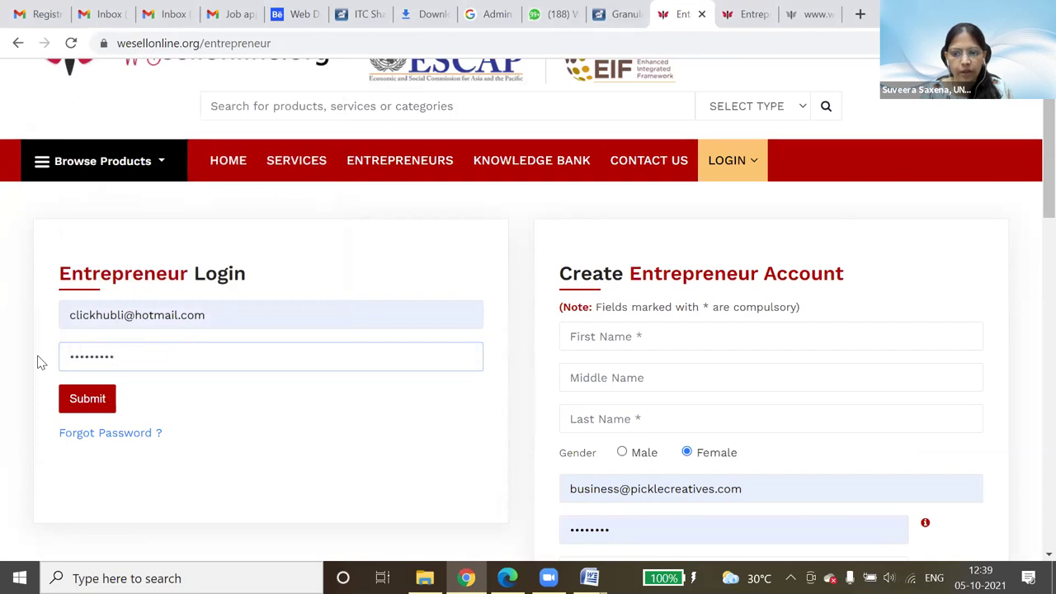
pyautogui.click(80, 398)
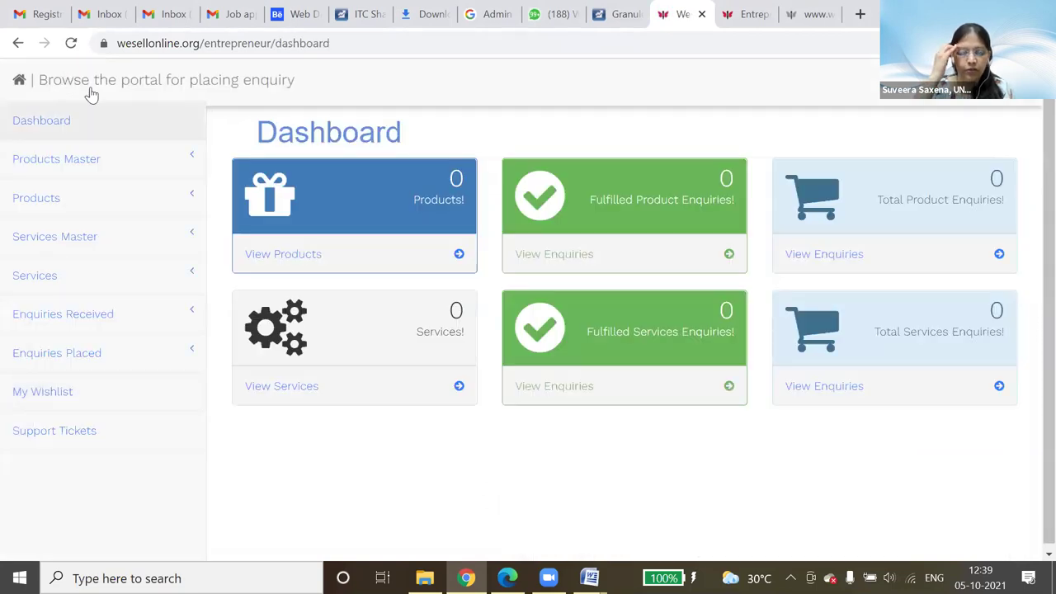
# - Log out of the dashboard and dismiss the saved-password suggestions on the login form
pyautogui.click(1014, 101)
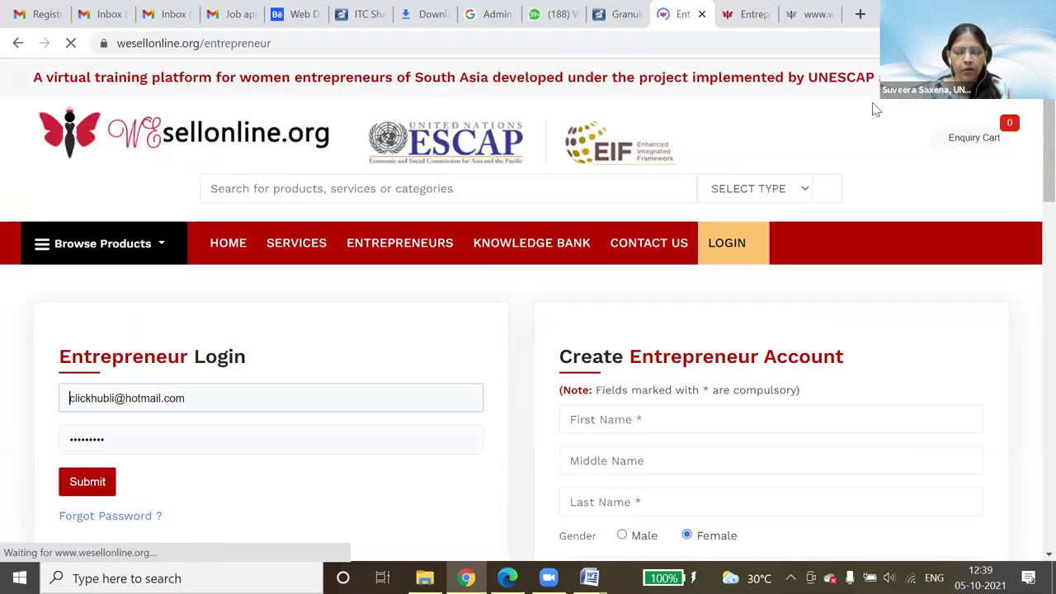
pyautogui.click(224, 426)
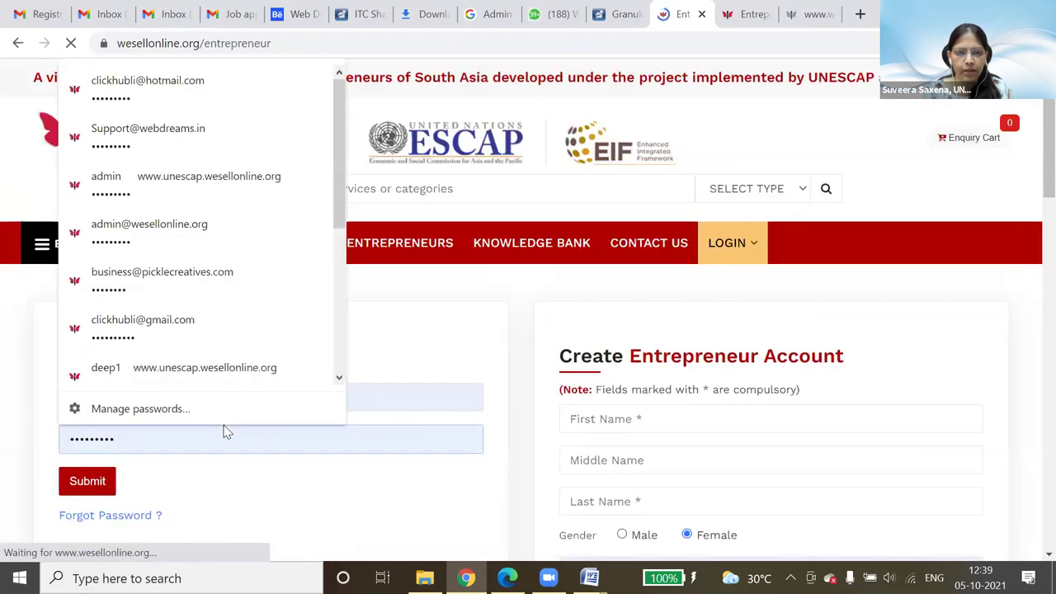
pyautogui.click(425, 349)
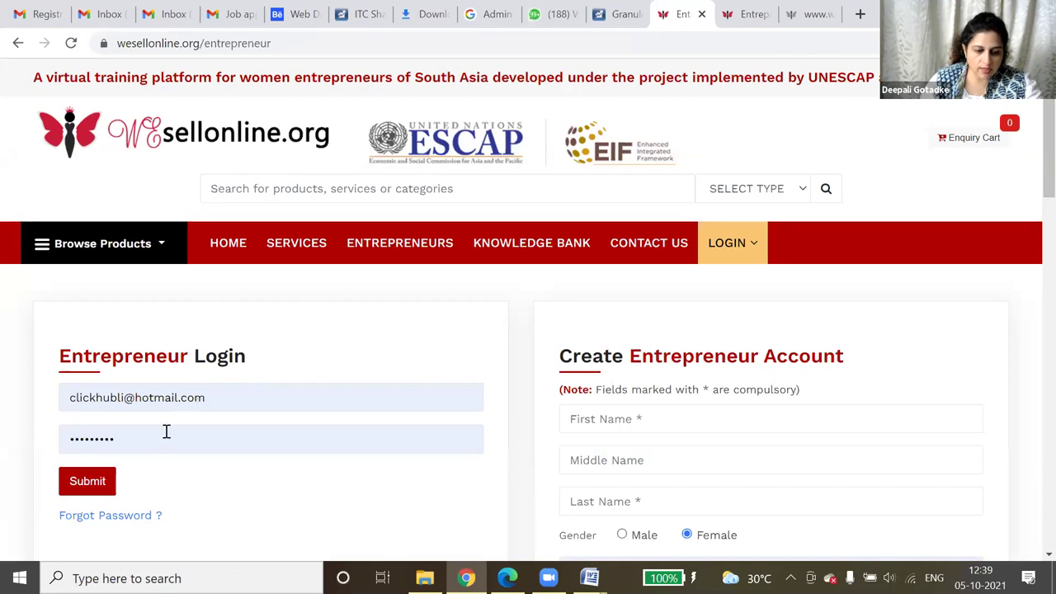
# - Replace the filled password with the account password and submit to reach the Dashboard
pyautogui.moveTo(151, 437); pyautogui.dragTo(57, 438)
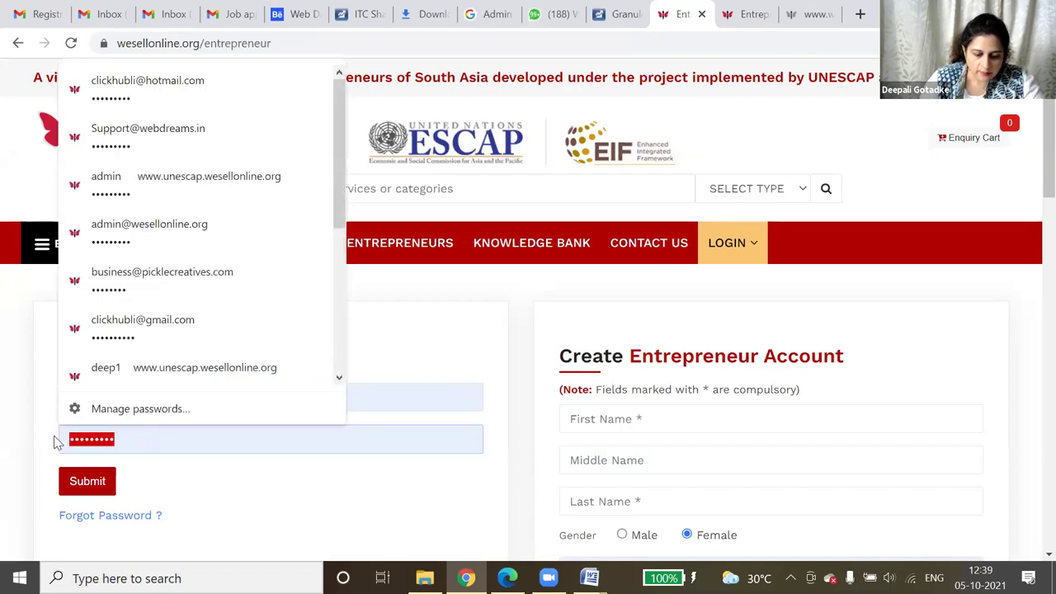
pyautogui.write('********')
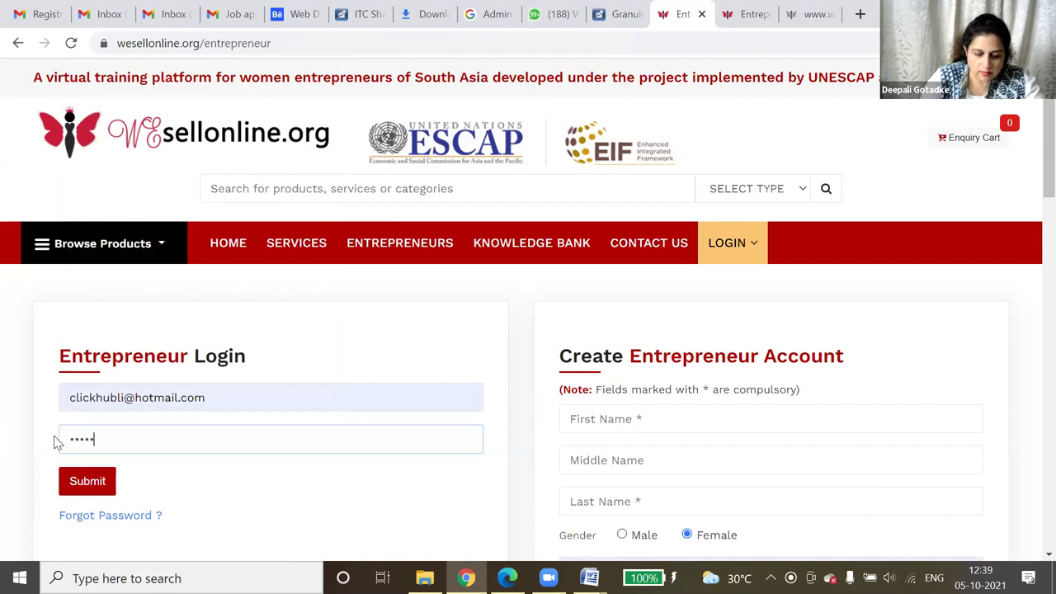
pyautogui.write('*')
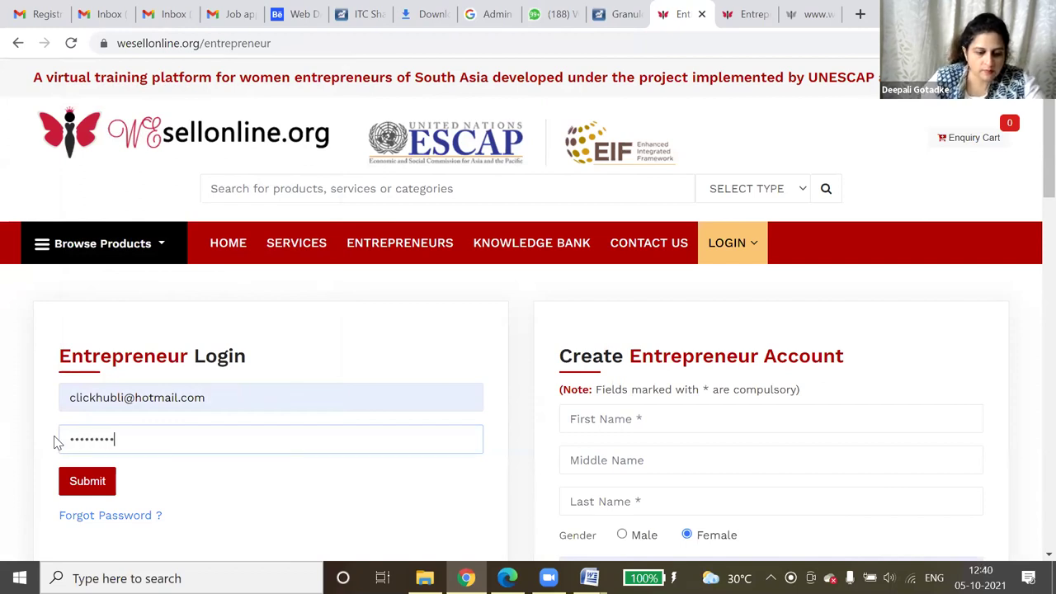
pyautogui.click(87, 483)
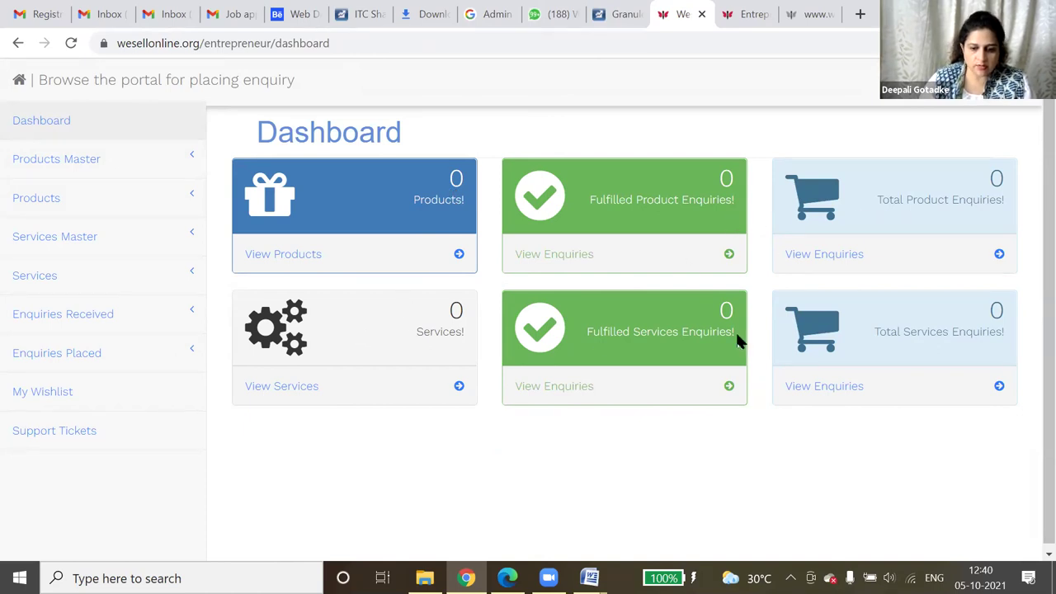
# - Under Products Master > Brand, submit the title Giftwithluv.com and highlight it in Existing Brand Names
pyautogui.click(76, 160)
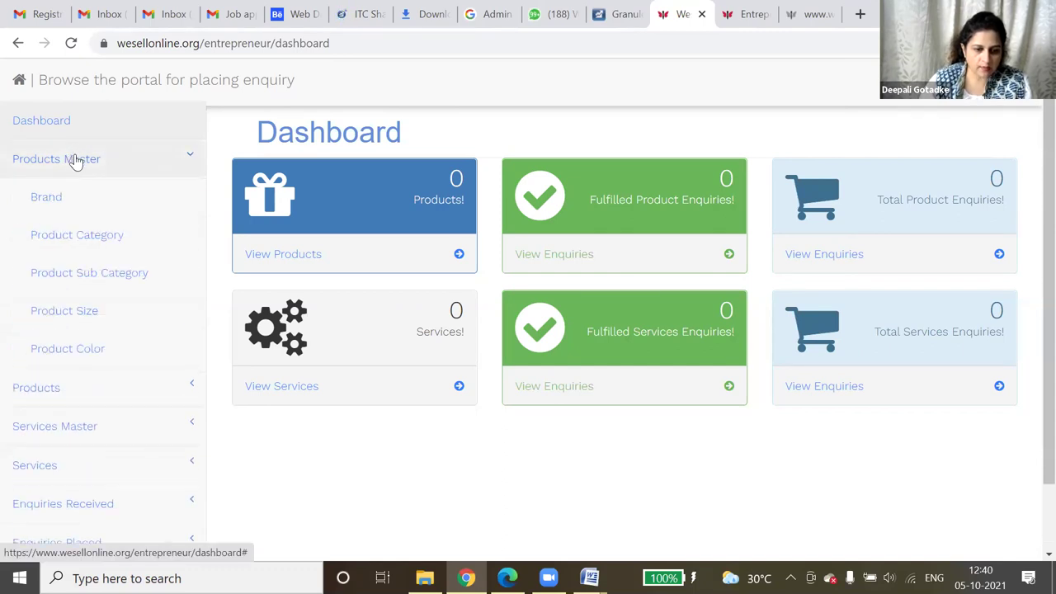
pyautogui.click(56, 207)
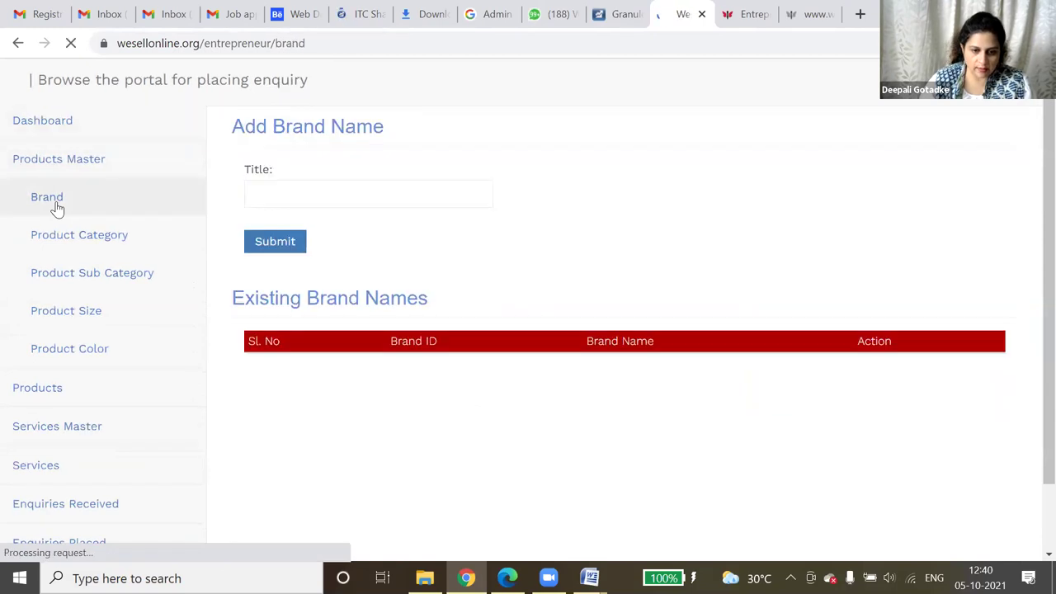
pyautogui.click(373, 196)
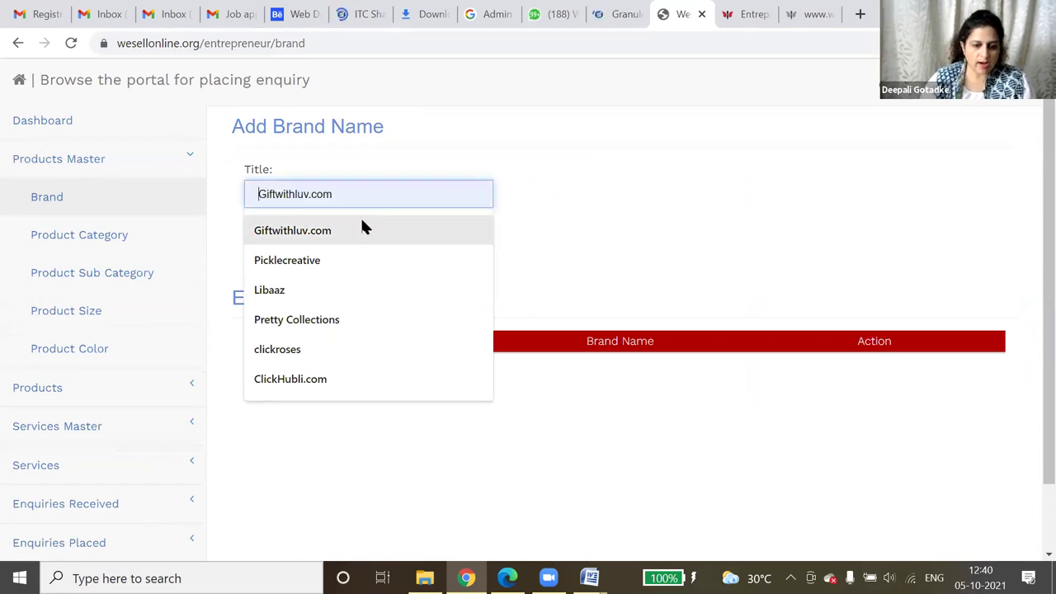
pyautogui.click(361, 229)
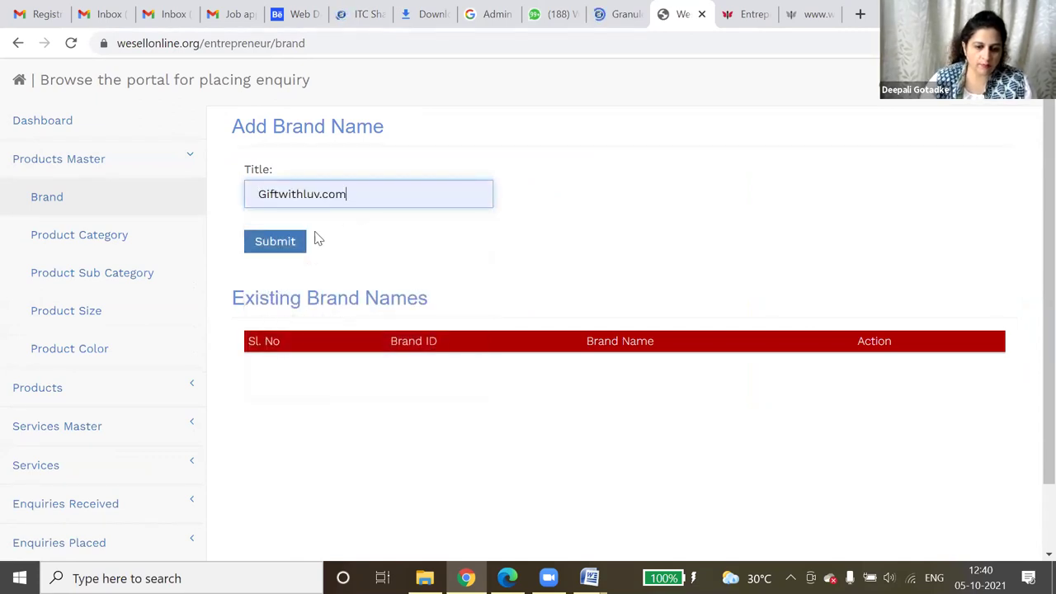
pyautogui.click(274, 241)
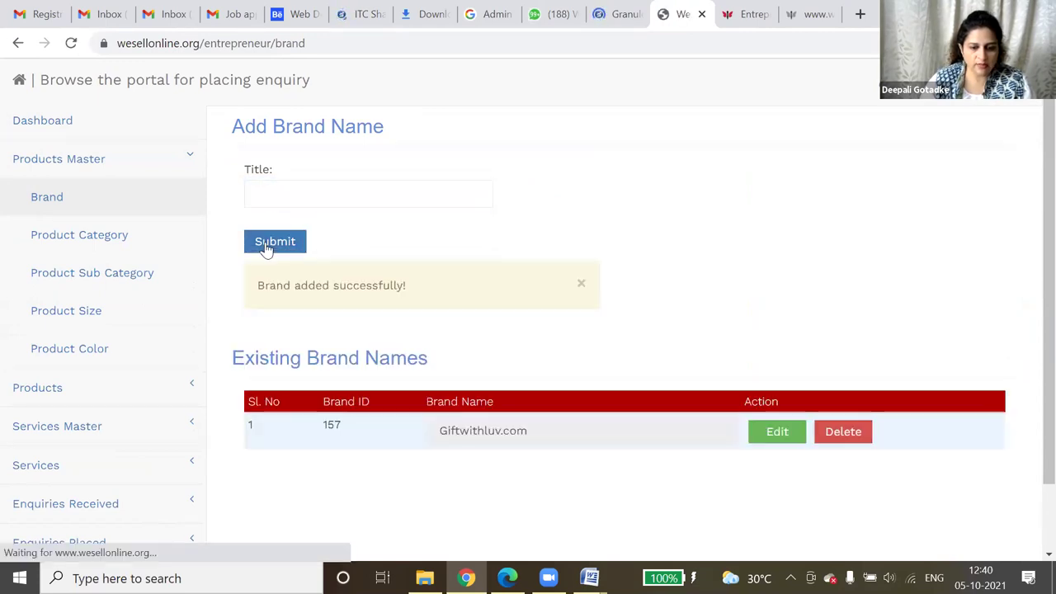
pyautogui.moveTo(437, 430); pyautogui.dragTo(568, 436)
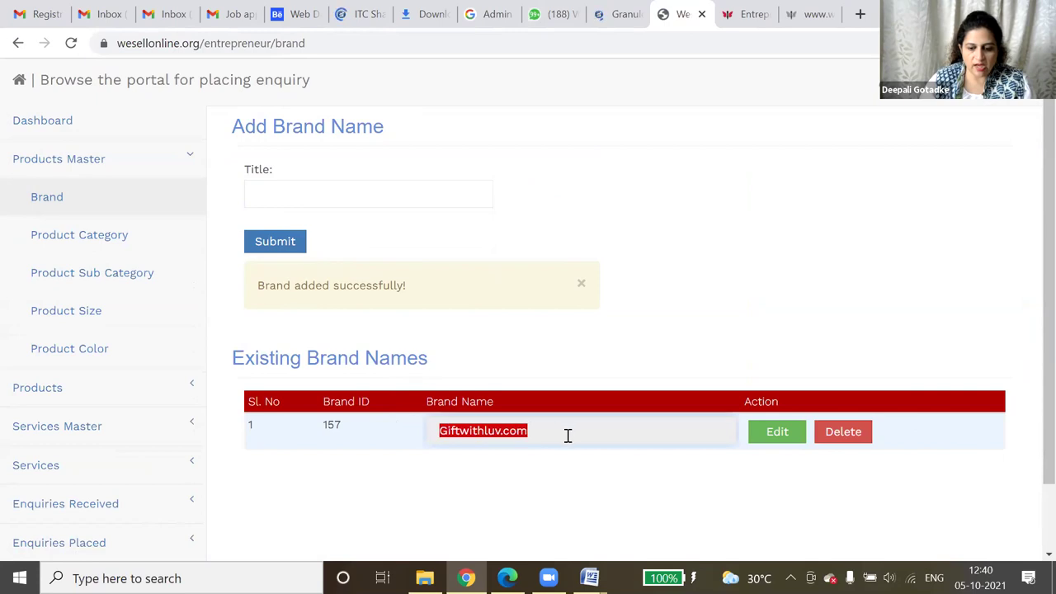
pyautogui.click(84, 237)
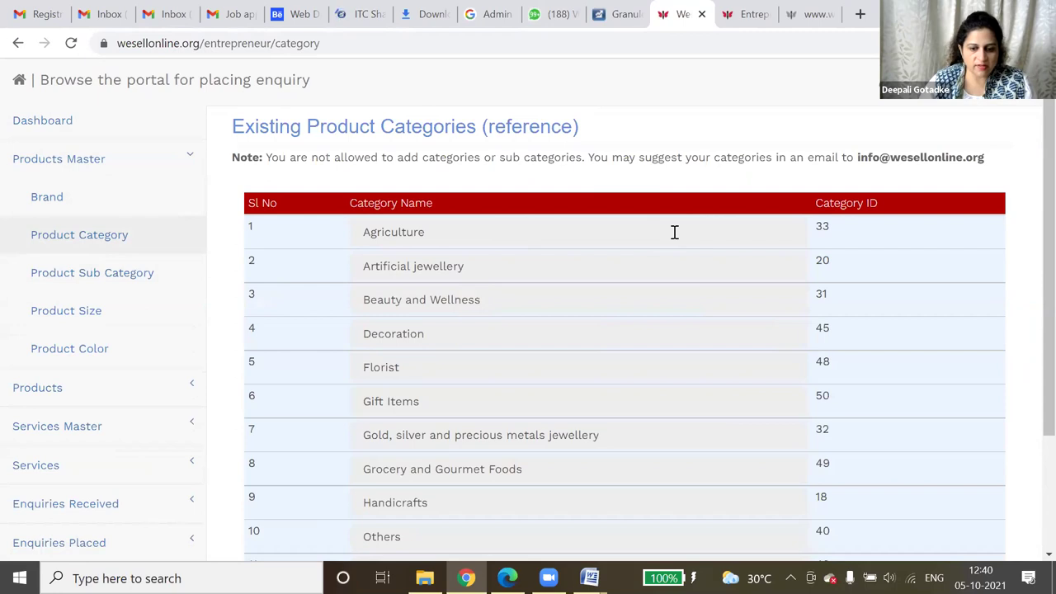
pyautogui.scroll(-2, 674, 232)
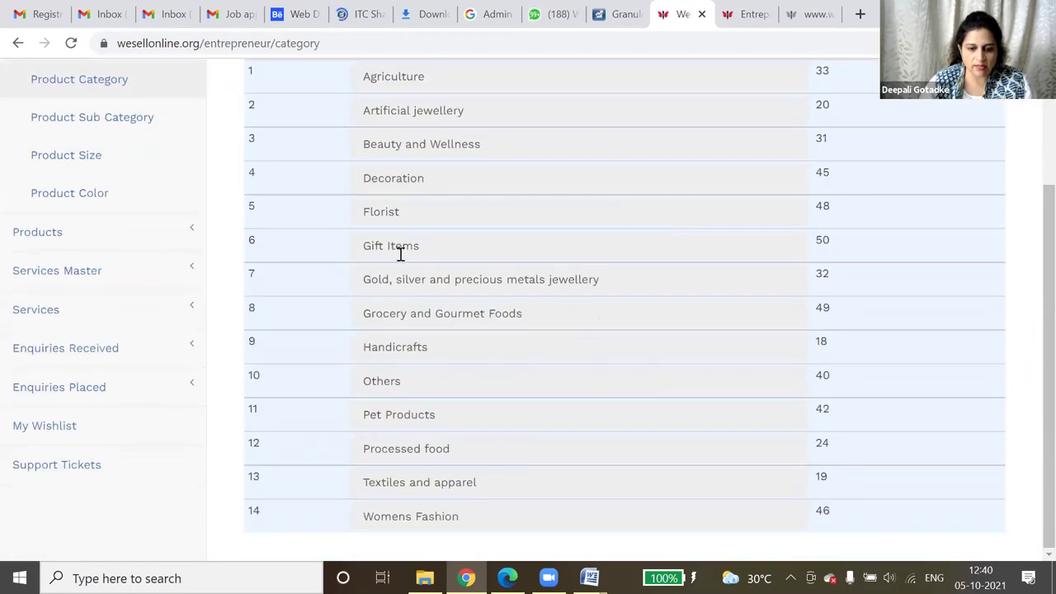
pyautogui.moveTo(369, 245); pyautogui.dragTo(437, 244)
pyautogui.moveTo(370, 215); pyautogui.dragTo(414, 214)
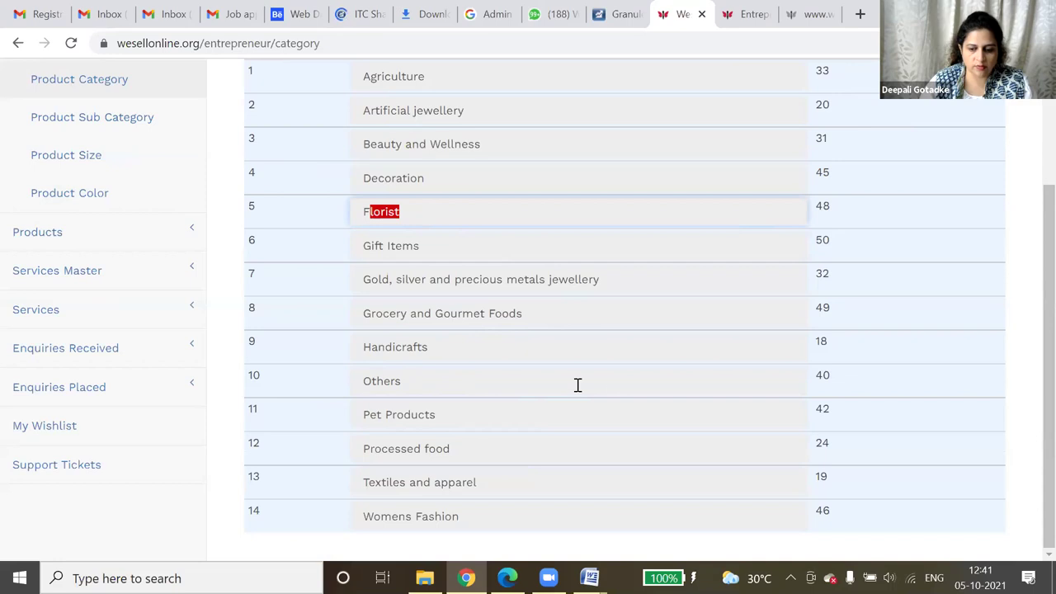
pyautogui.scroll(2, 1031, 334)
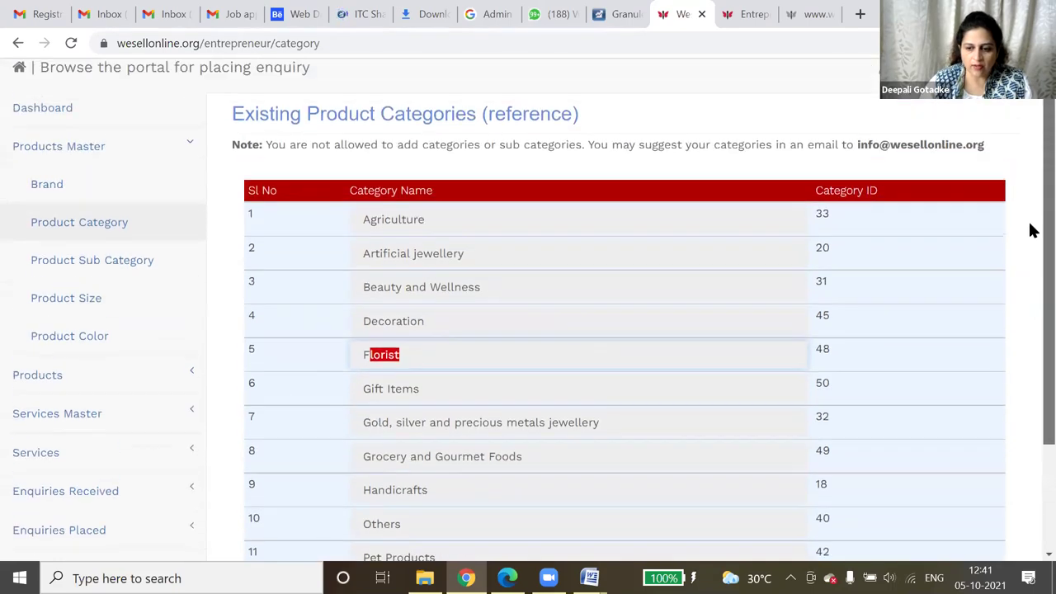
pyautogui.scroll(-2, 1031, 231)
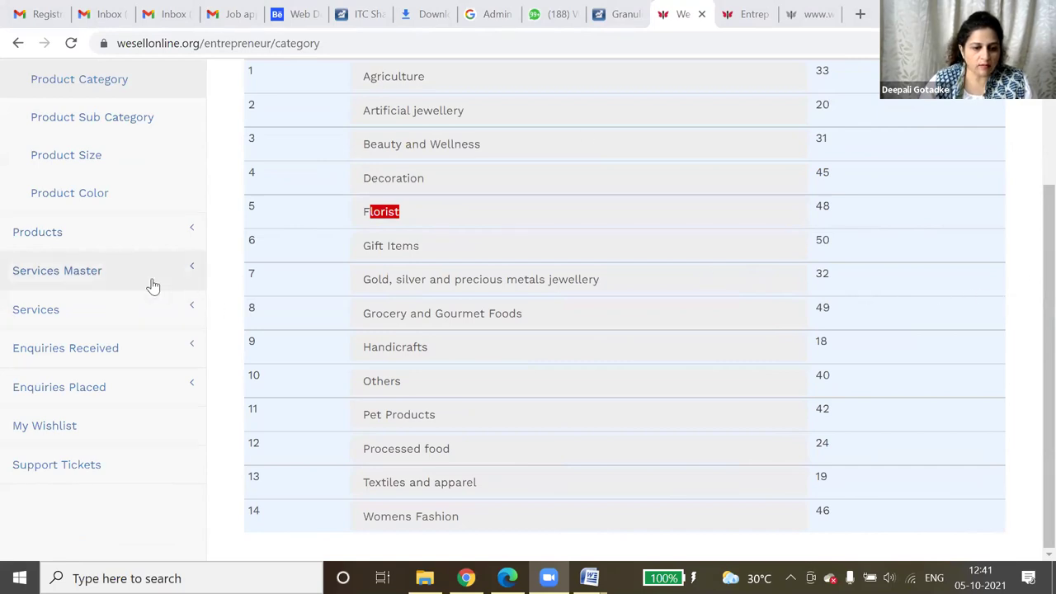
pyautogui.scroll(2, 153, 285)
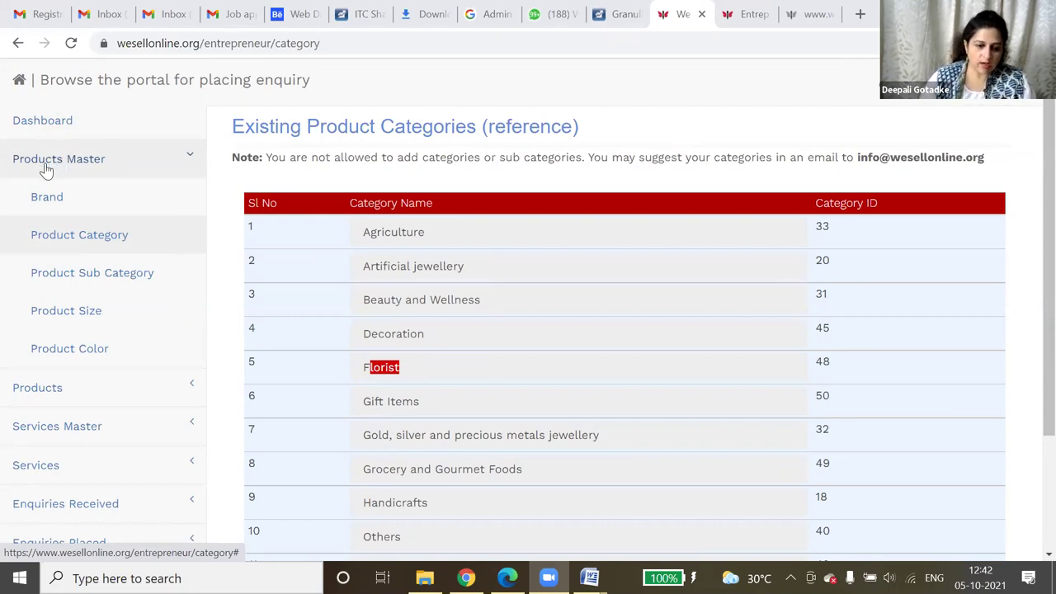
# - Submit brand 'Clickroses.com', correcting the autofilled 'clickroses' title, and check it lists as ID 165
pyautogui.click(72, 207)
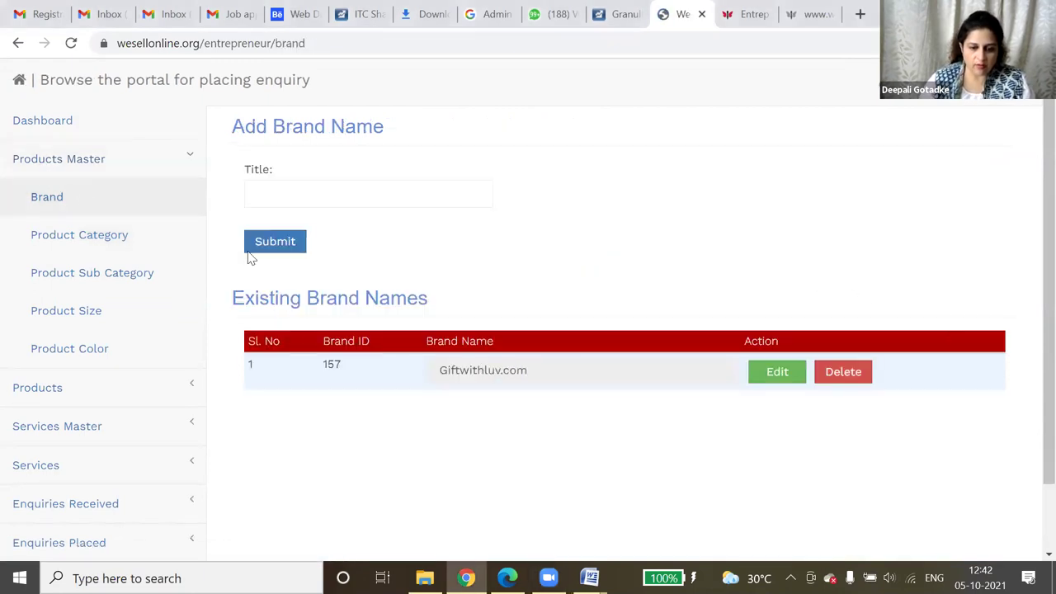
pyautogui.click(303, 201)
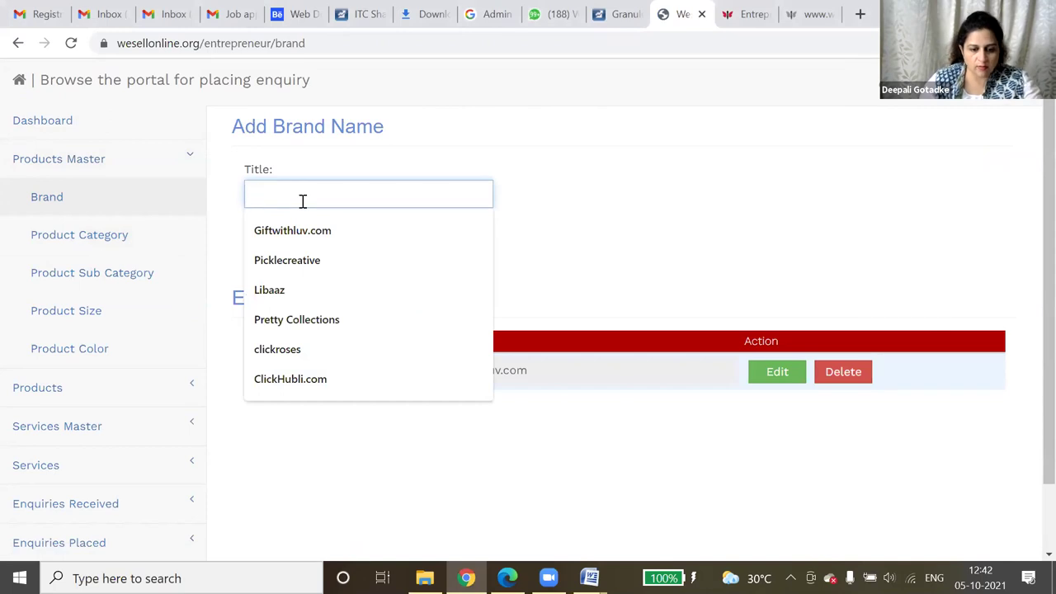
pyautogui.click(302, 347)
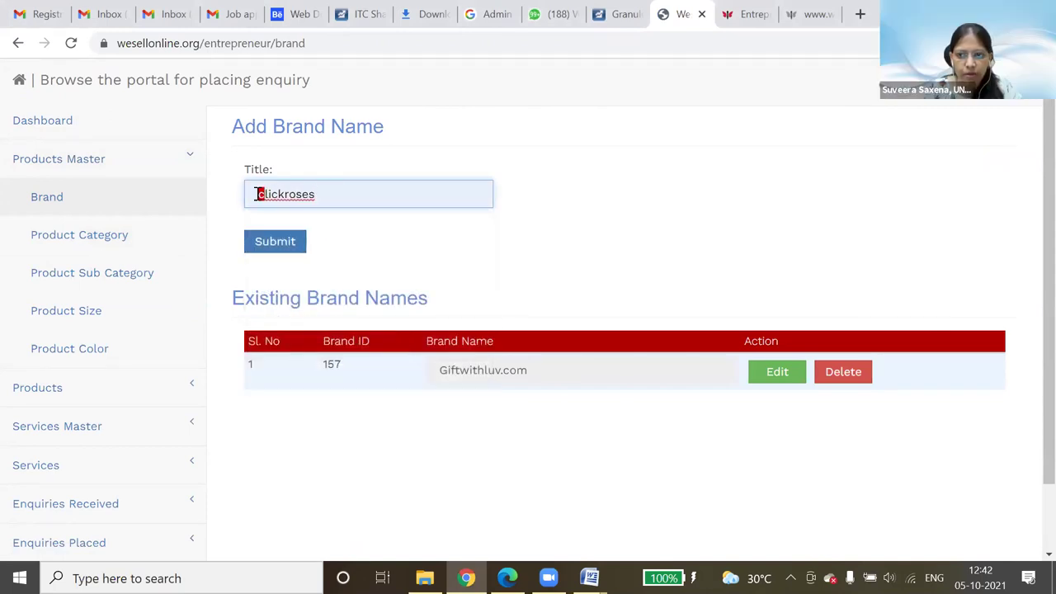
pyautogui.doubleClick(349, 193)
pyautogui.click(260, 194)
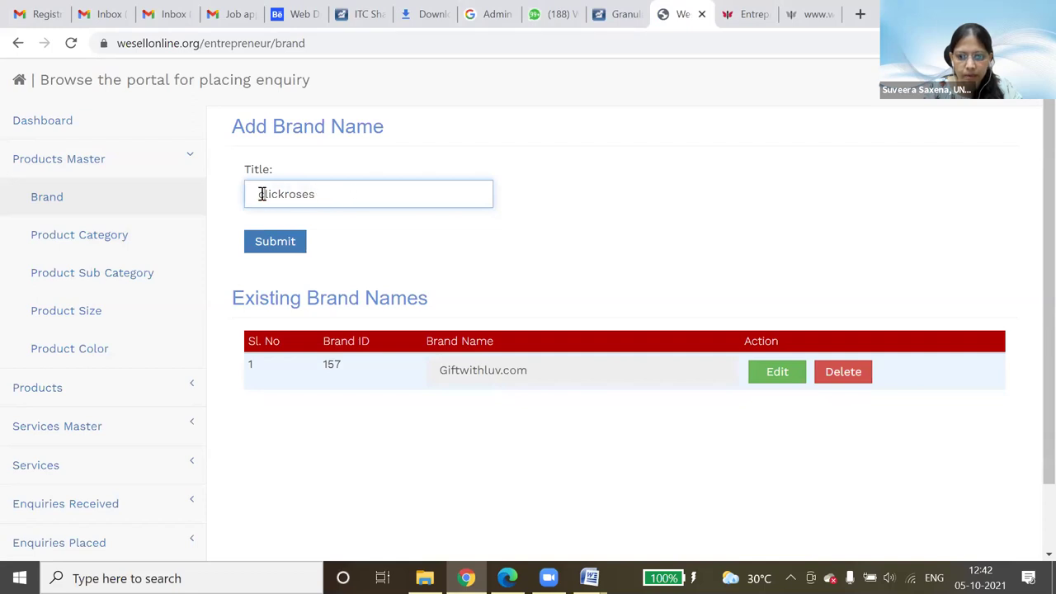
pyautogui.press('BackSpace')
pyautogui.write('C')
pyautogui.click(334, 197)
pyautogui.write('.com')
pyautogui.click(288, 239)
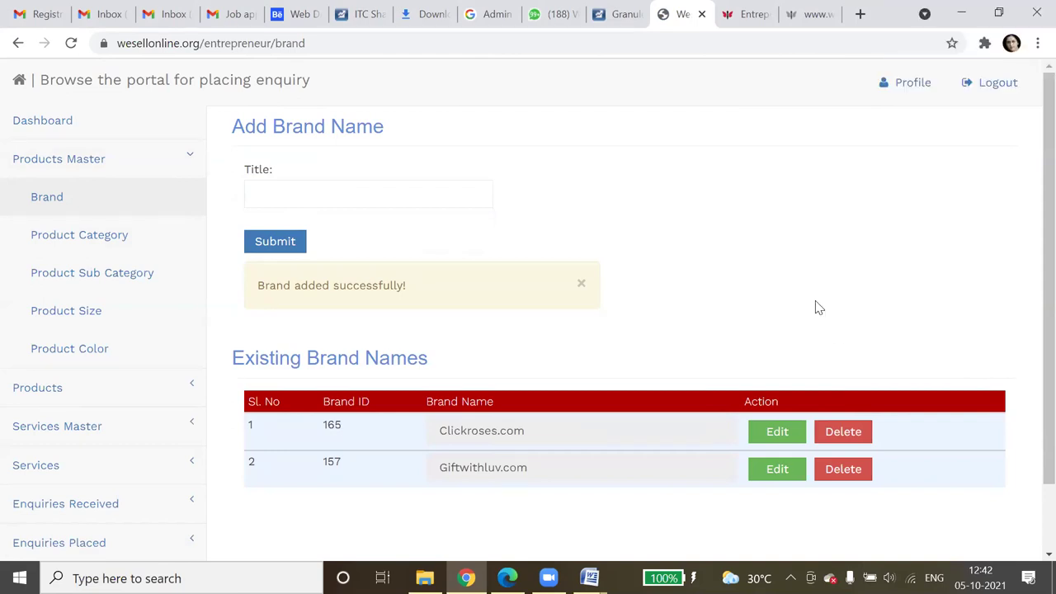
pyautogui.scroll(-1, 815, 307)
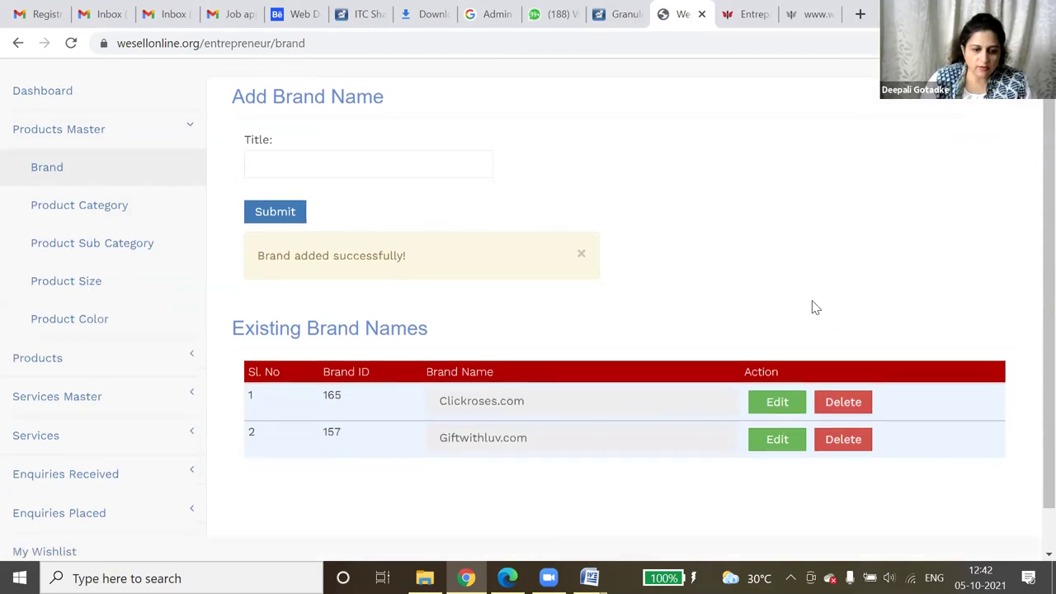
pyautogui.scroll(1, 815, 307)
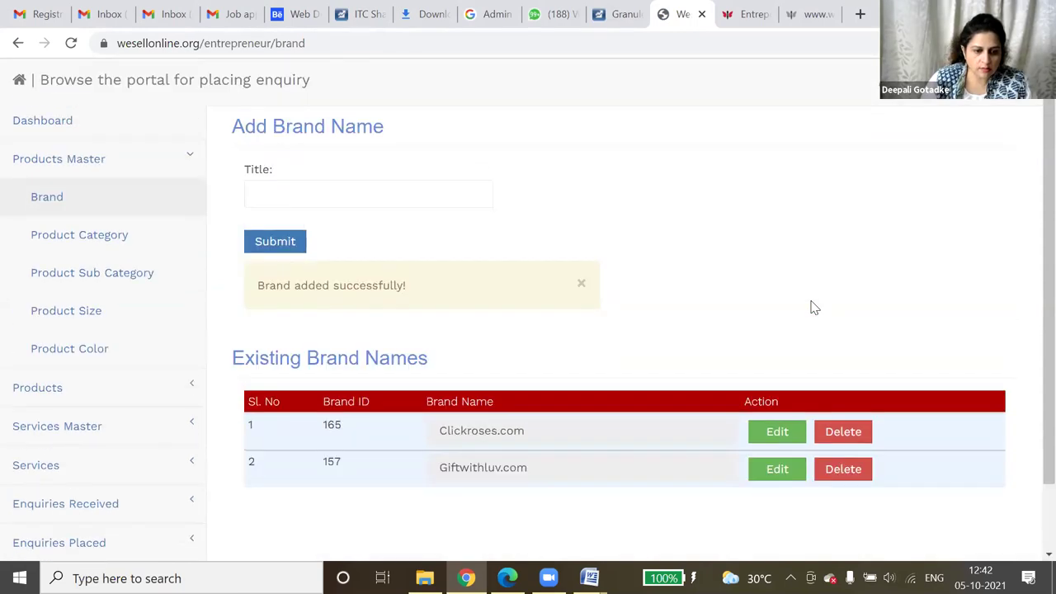
# - In Product Category, highlight Grocery and Gourmet Foods and its ID 49, then open Product Sub Category
pyautogui.click(71, 231)
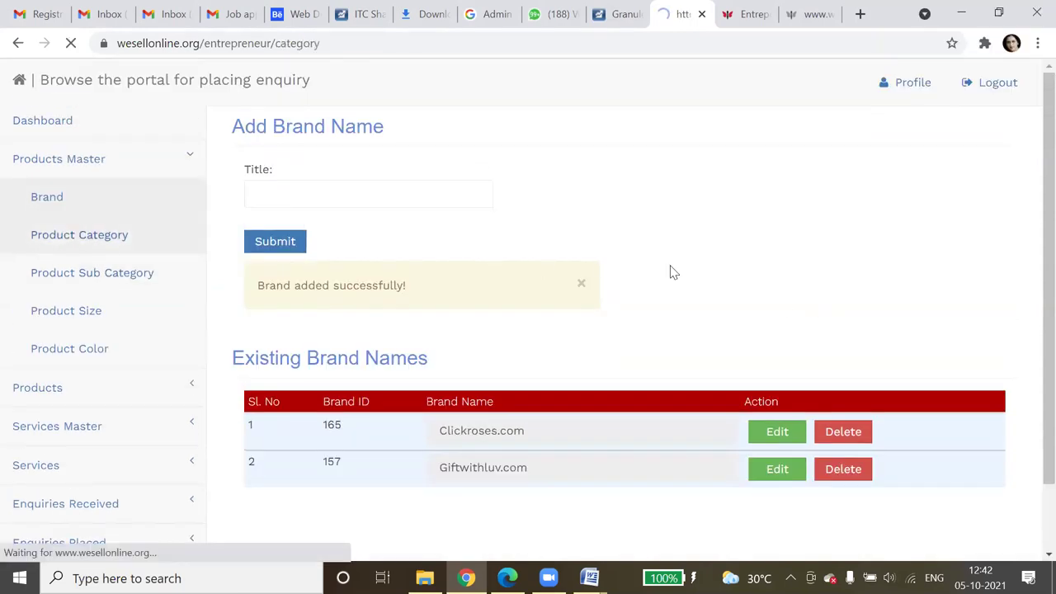
pyautogui.scroll(-2, 685, 278)
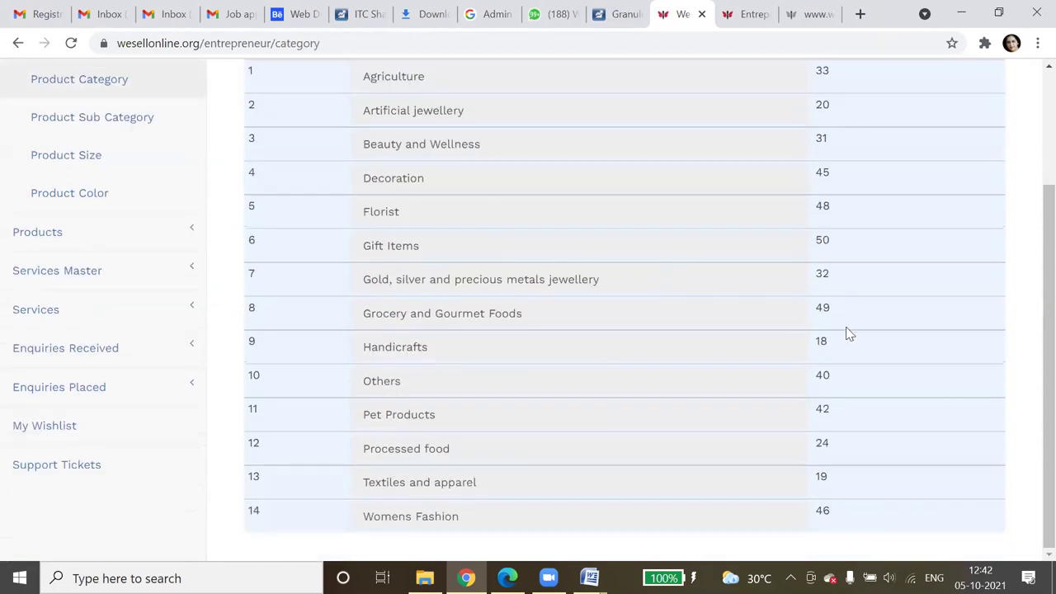
pyautogui.moveTo(371, 313); pyautogui.dragTo(529, 313)
pyautogui.click(361, 314)
pyautogui.moveTo(362, 314); pyautogui.dragTo(530, 314)
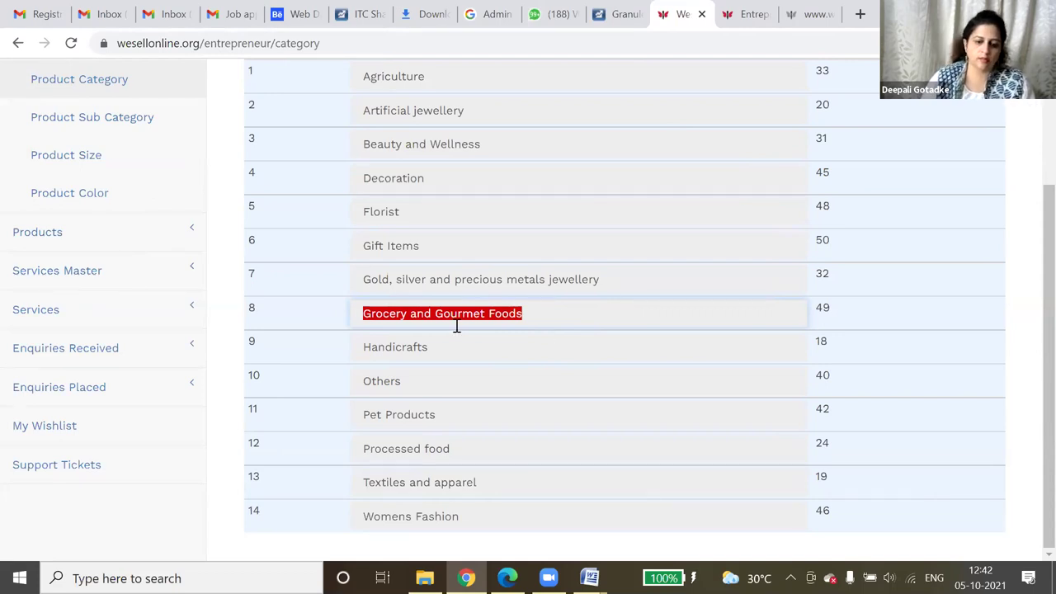
pyautogui.doubleClick(825, 308)
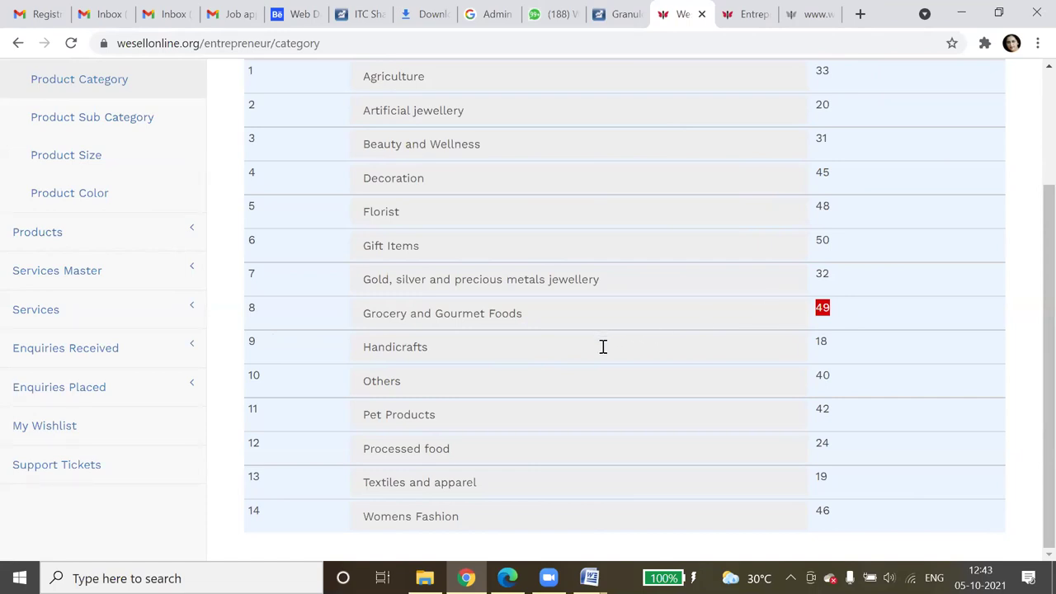
pyautogui.scroll(2, 603, 350)
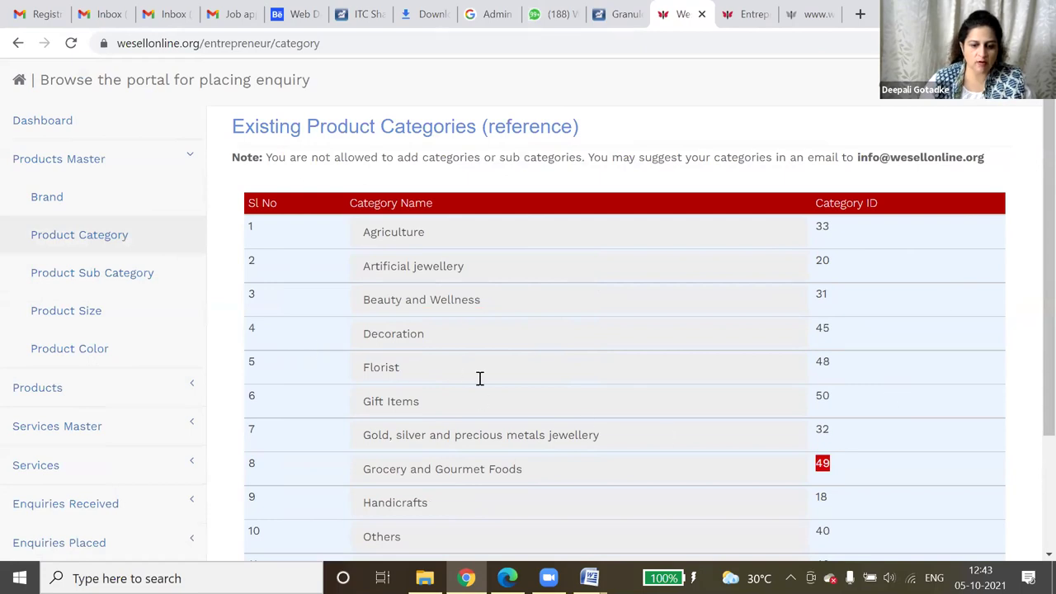
pyautogui.scroll(-2, 478, 378)
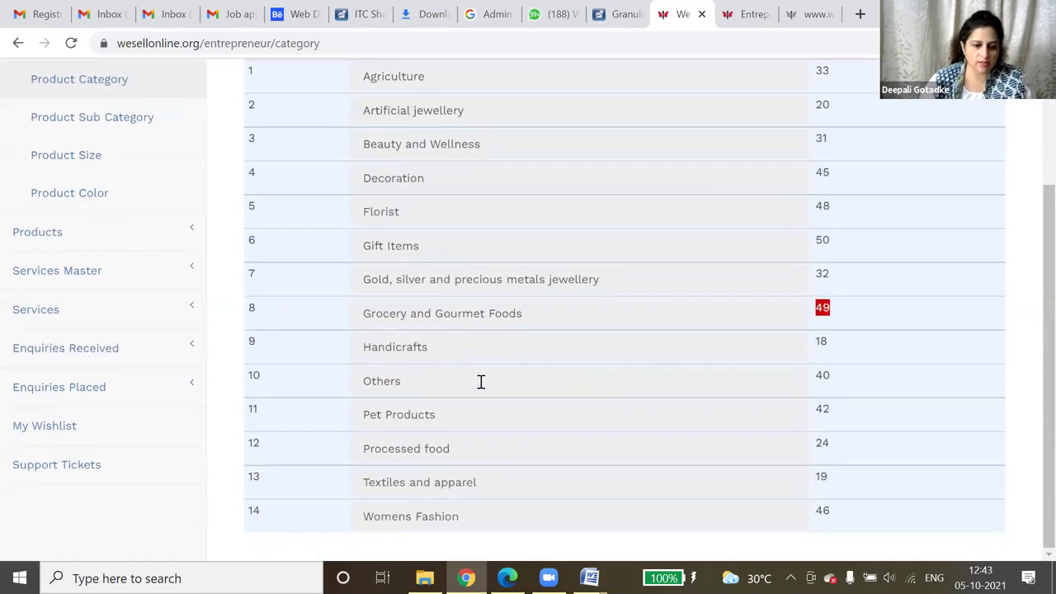
pyautogui.click(91, 118)
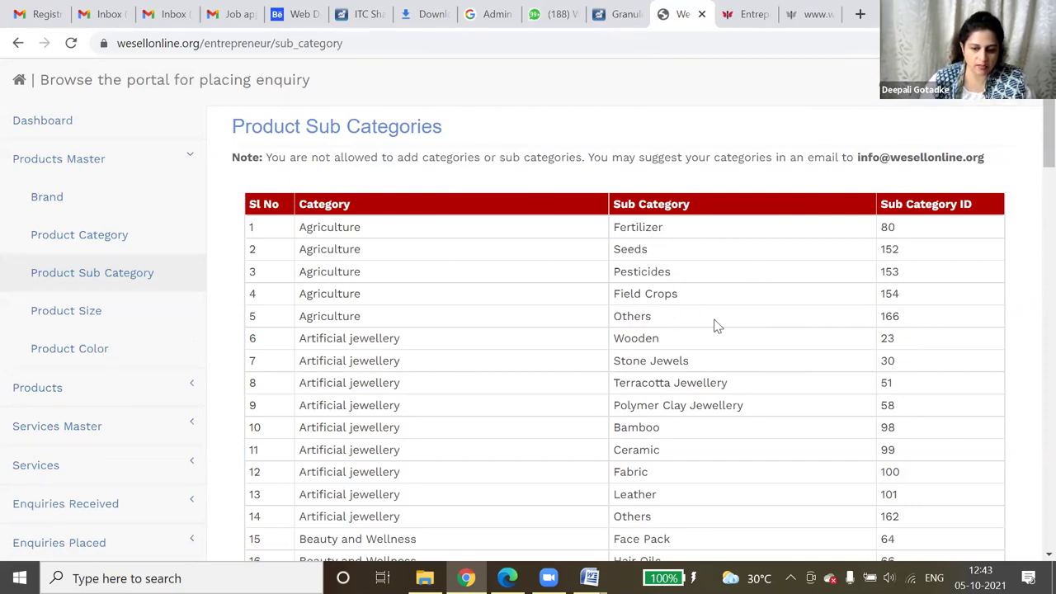
pyautogui.scroll(-4, 721, 322)
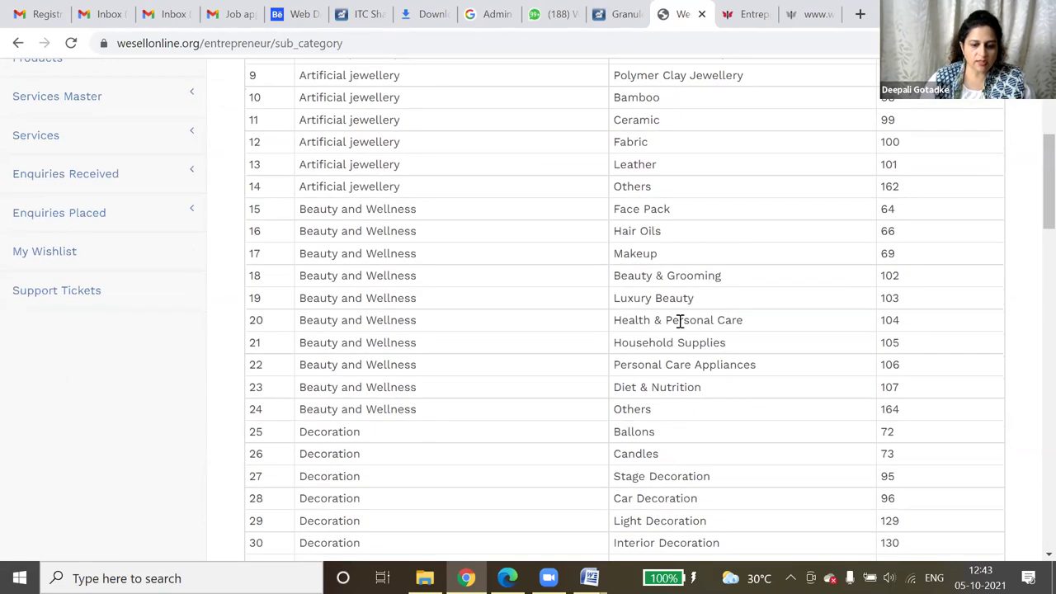
pyautogui.scroll(-9, 678, 321)
pyautogui.scroll(1, 675, 330)
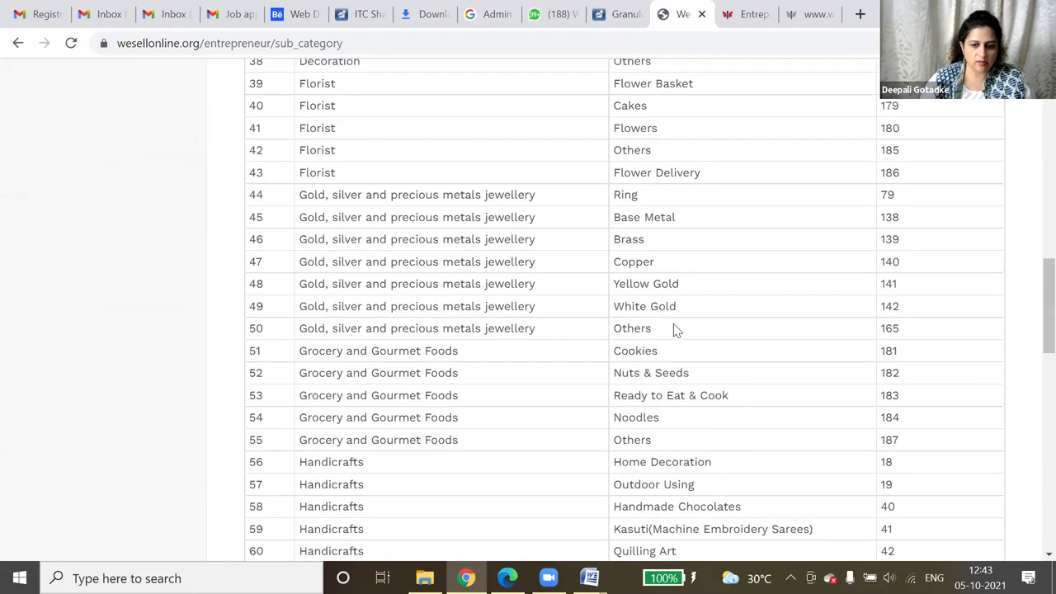
pyautogui.doubleClick(331, 110)
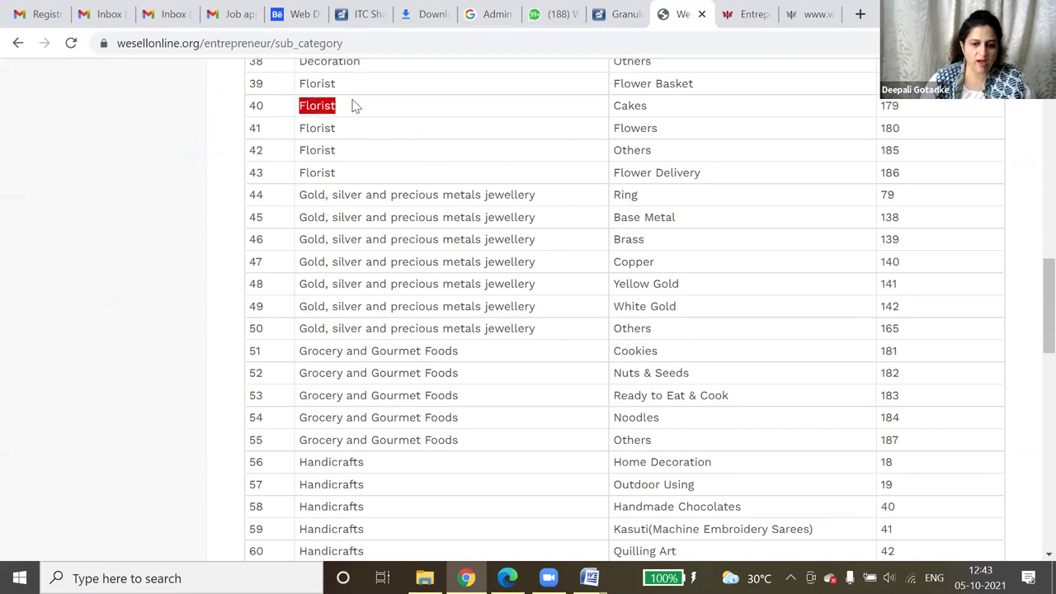
pyautogui.scroll(-2, 680, 245)
pyautogui.scroll(-9, 681, 245)
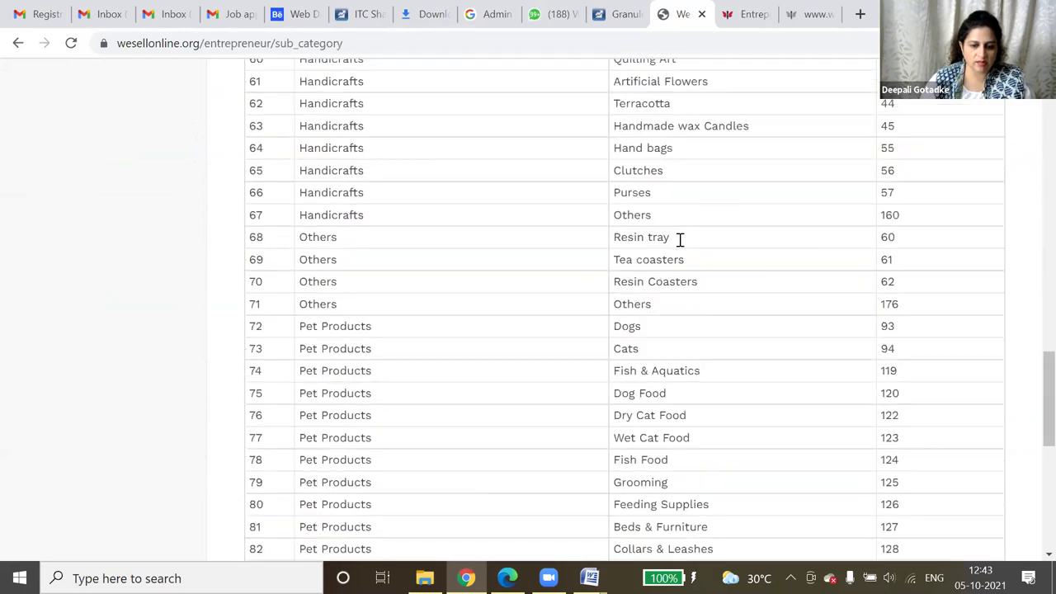
pyautogui.scroll(-3, 681, 245)
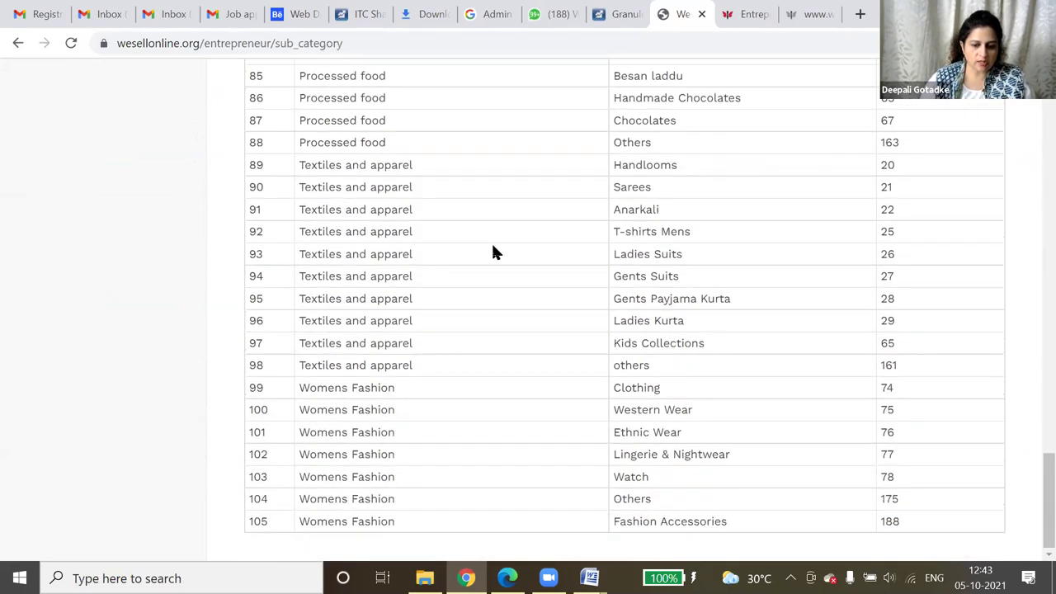
pyautogui.scroll(11, 492, 250)
pyautogui.scroll(11, 493, 252)
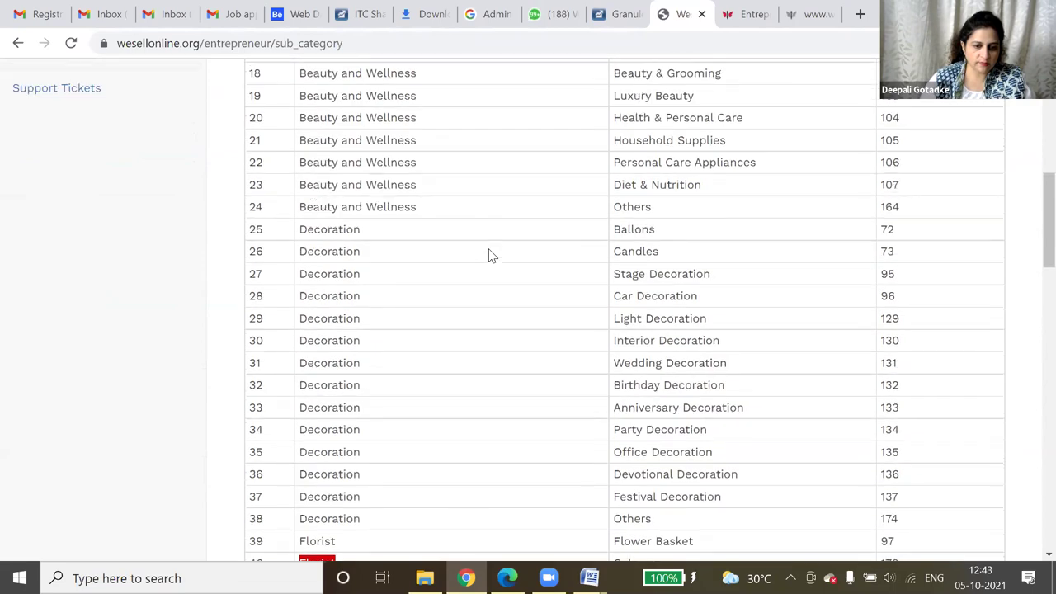
pyautogui.scroll(2, 584, 279)
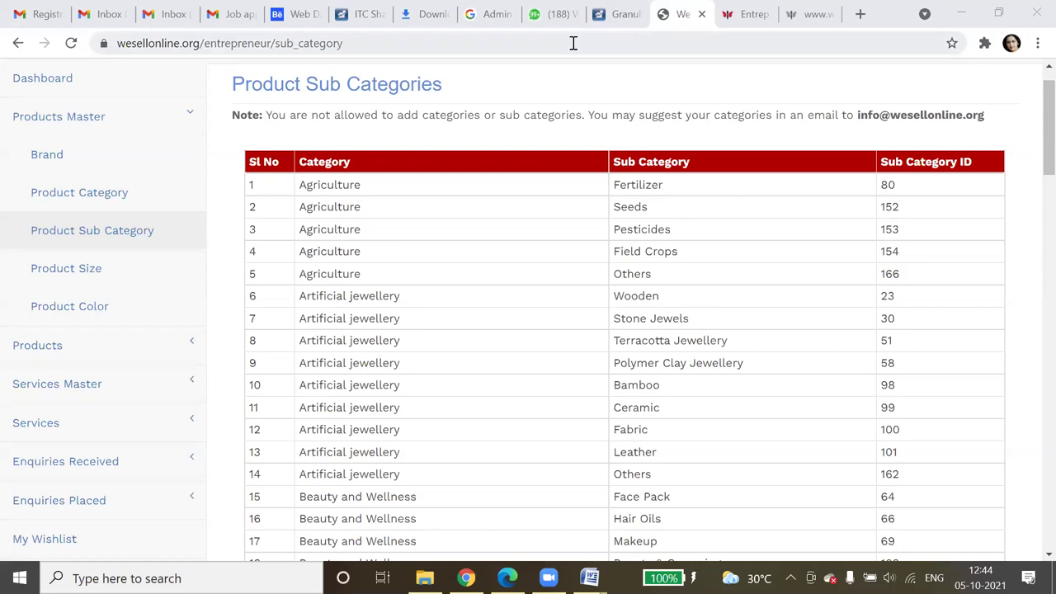
pyautogui.scroll(-5, 566, 375)
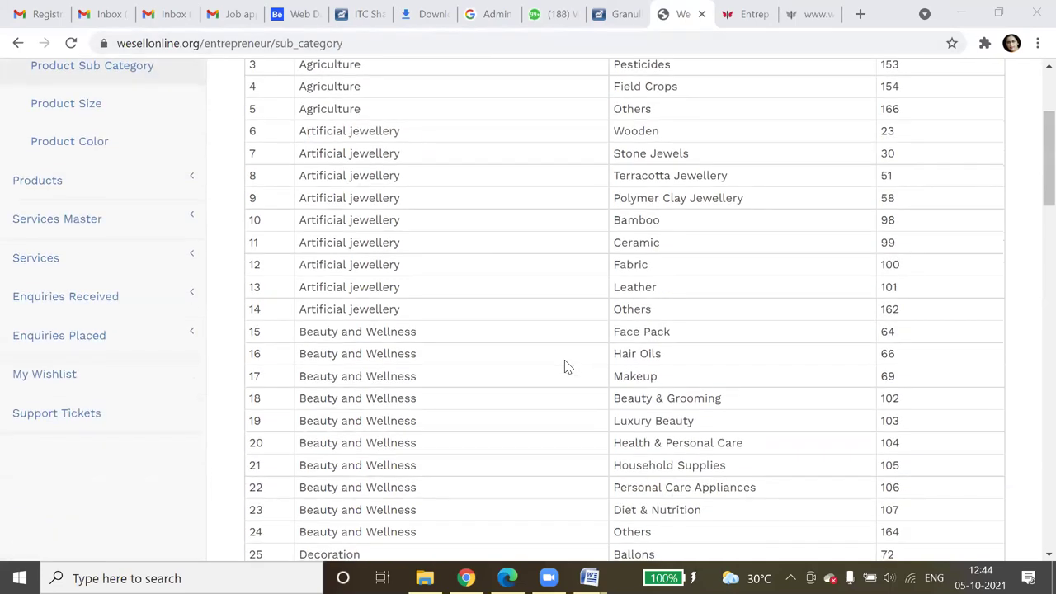
pyautogui.scroll(-6, 566, 366)
pyautogui.scroll(-1, 566, 366)
pyautogui.scroll(-2, 566, 366)
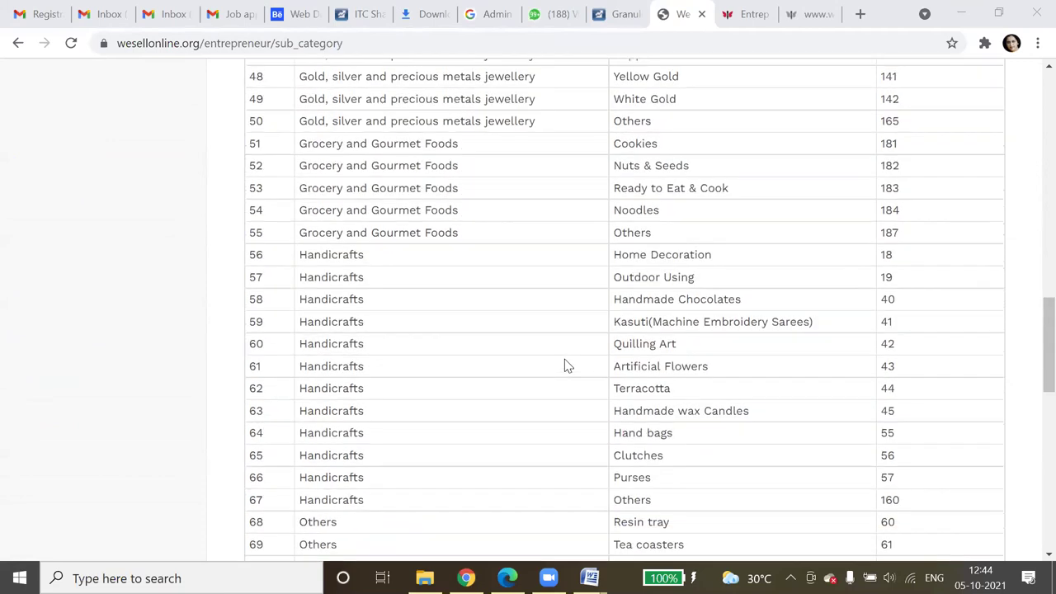
pyautogui.scroll(-8, 566, 366)
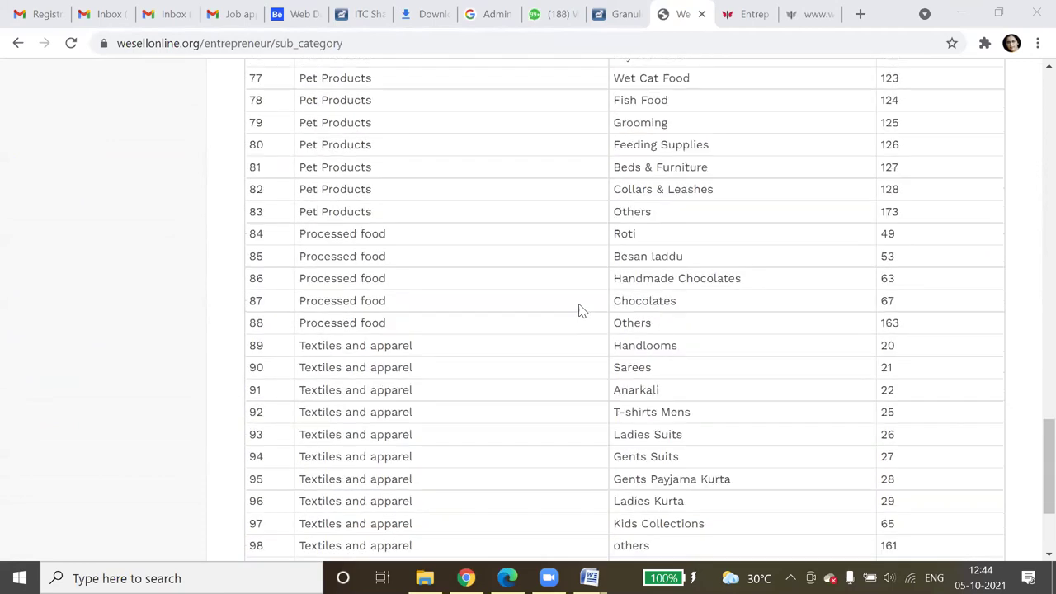
pyautogui.scroll(-2, 580, 310)
pyautogui.scroll(6, 580, 310)
pyautogui.scroll(10, 580, 310)
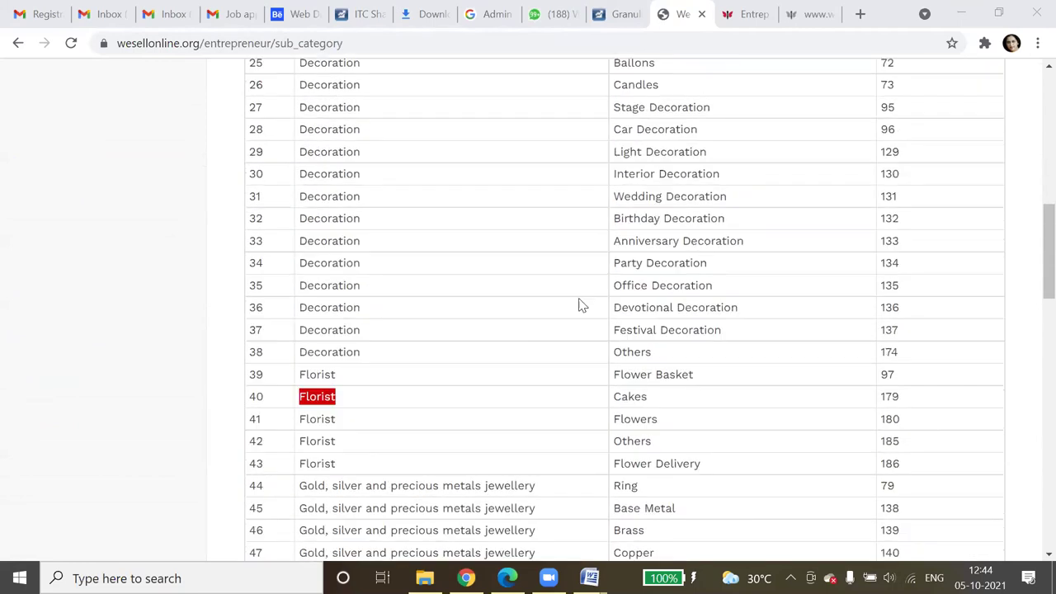
pyautogui.scroll(6, 580, 307)
pyautogui.scroll(-2, 578, 306)
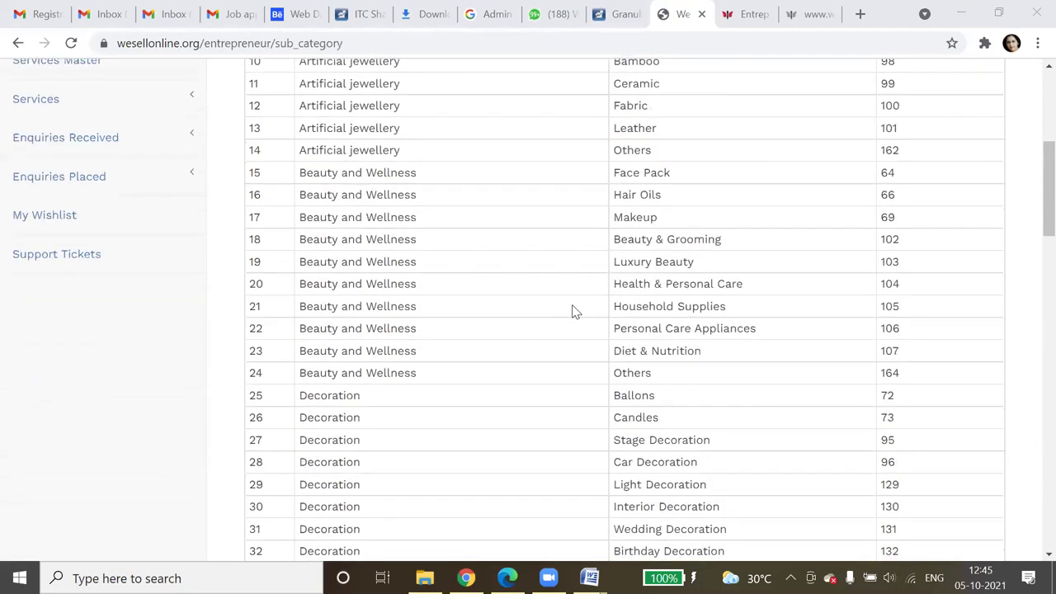
pyautogui.scroll(5, 123, 158)
pyautogui.scroll(-1, 396, 226)
pyautogui.scroll(-2, 658, 273)
pyautogui.scroll(3, 846, 494)
pyautogui.hotkey('shift', 'Tab')
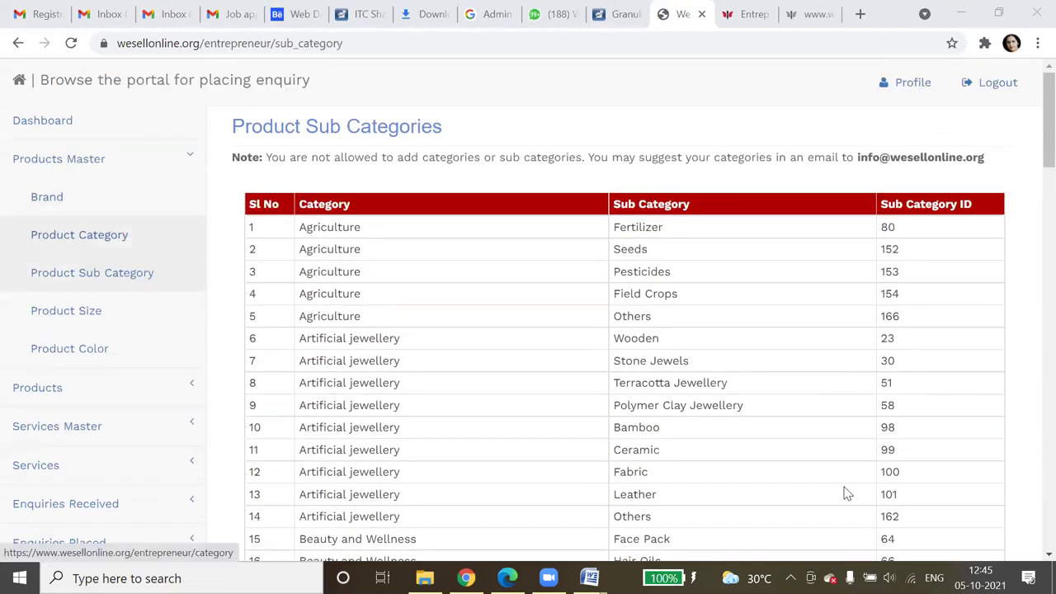
pyautogui.press('Return')
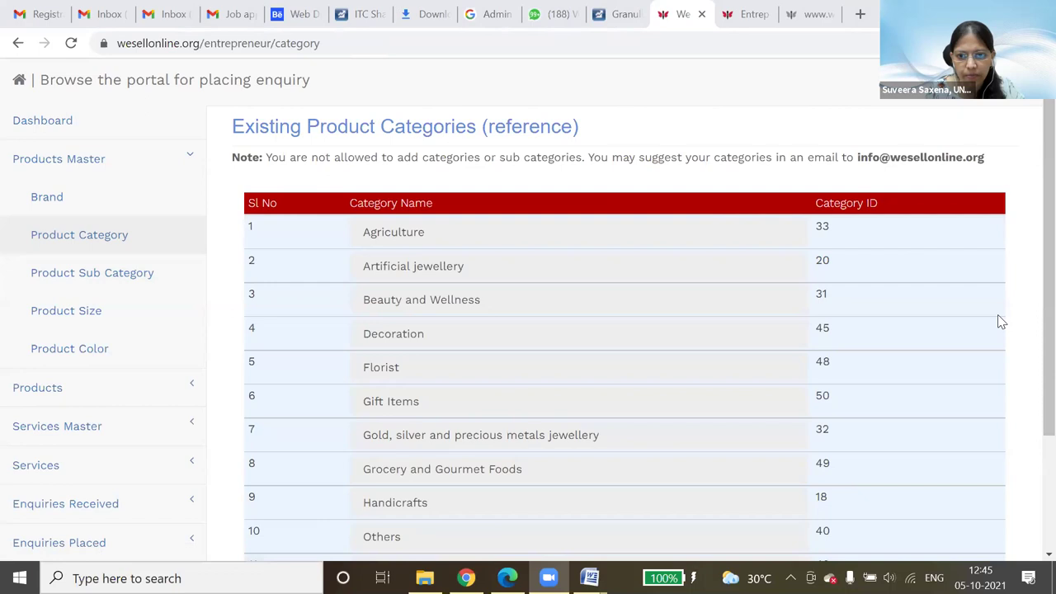
pyautogui.scroll(-2, 998, 318)
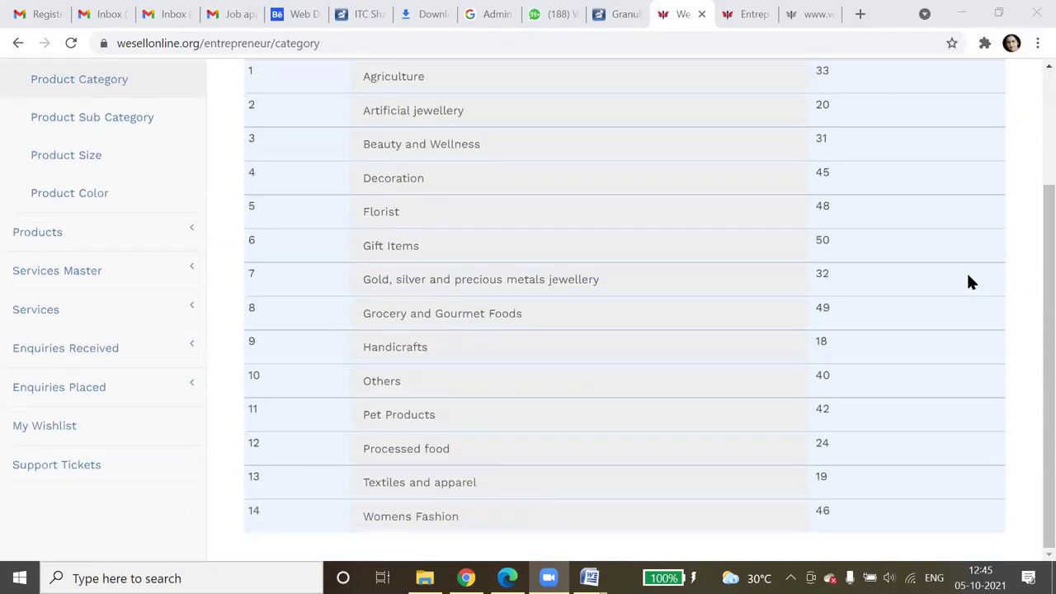
pyautogui.scroll(2, 764, 342)
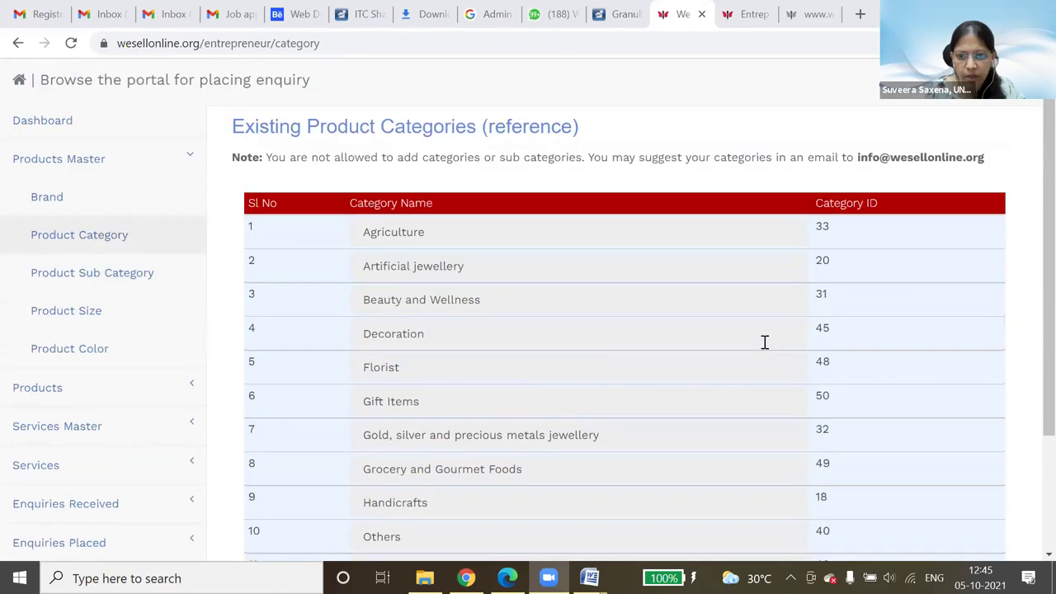
pyautogui.scroll(-2, 764, 342)
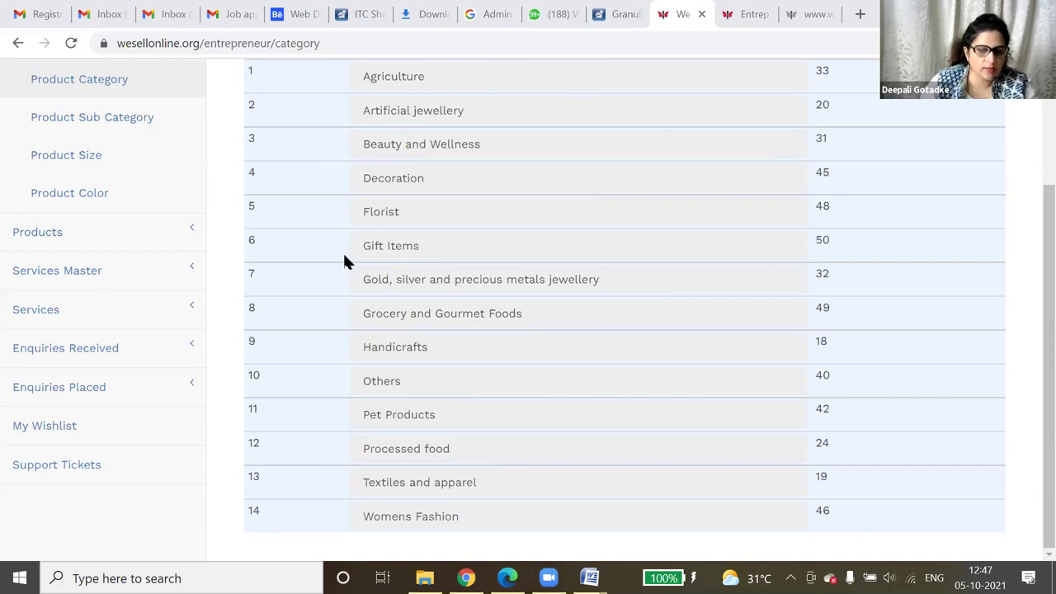
pyautogui.scroll(2, 344, 260)
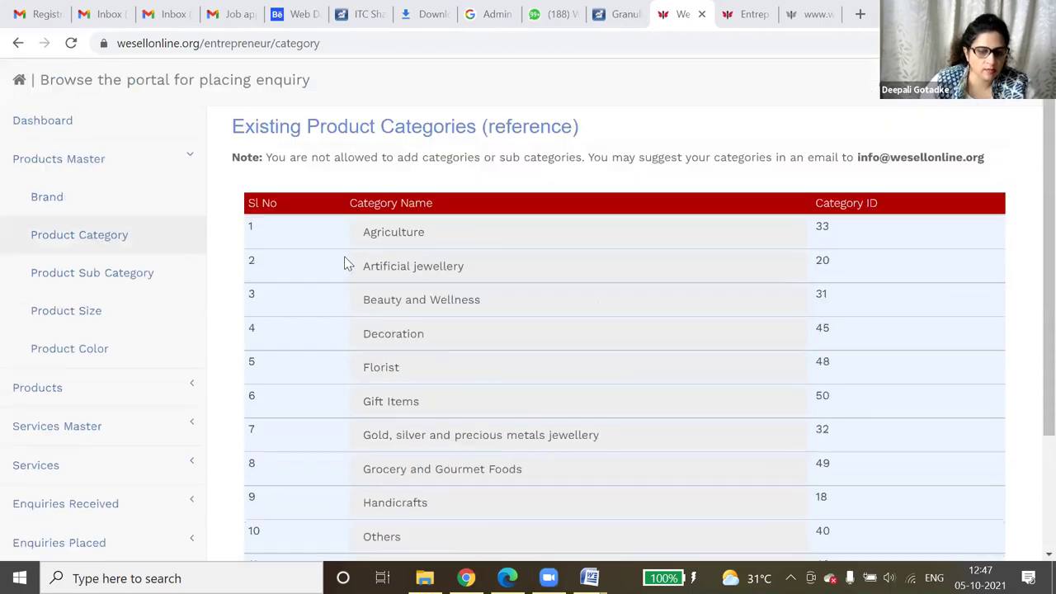
# - On the Brand page, pick ClickHubli.com from the Title suggestions and submit it as a new brand
pyautogui.click(72, 212)
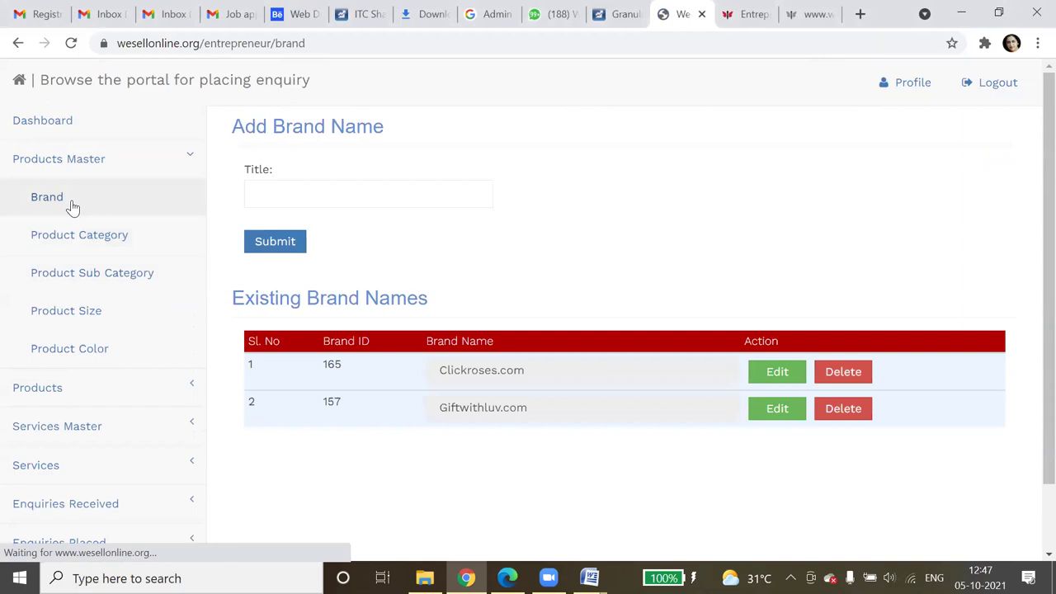
pyautogui.click(288, 194)
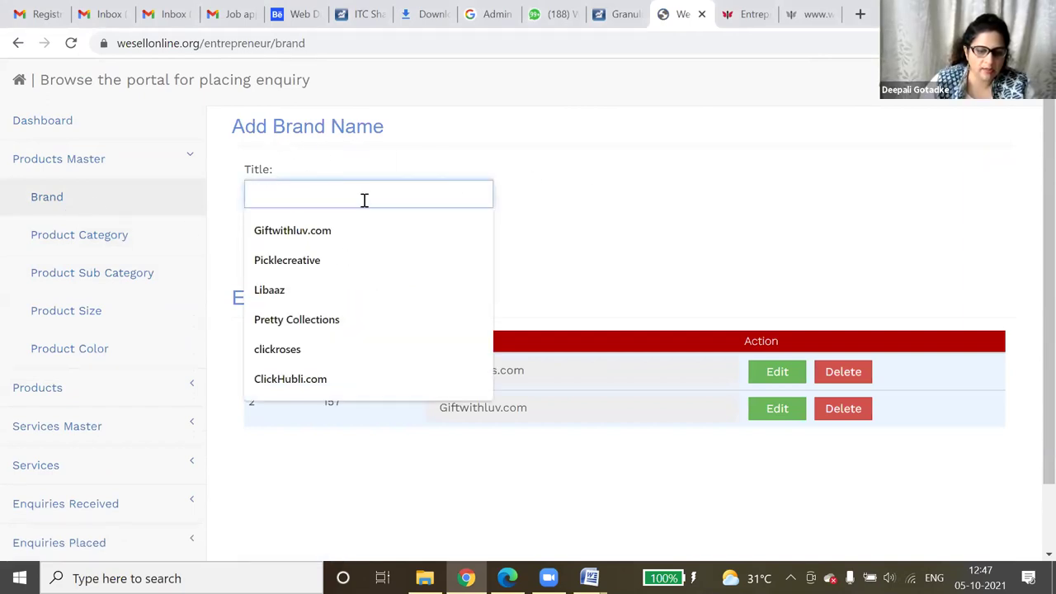
pyautogui.click(566, 232)
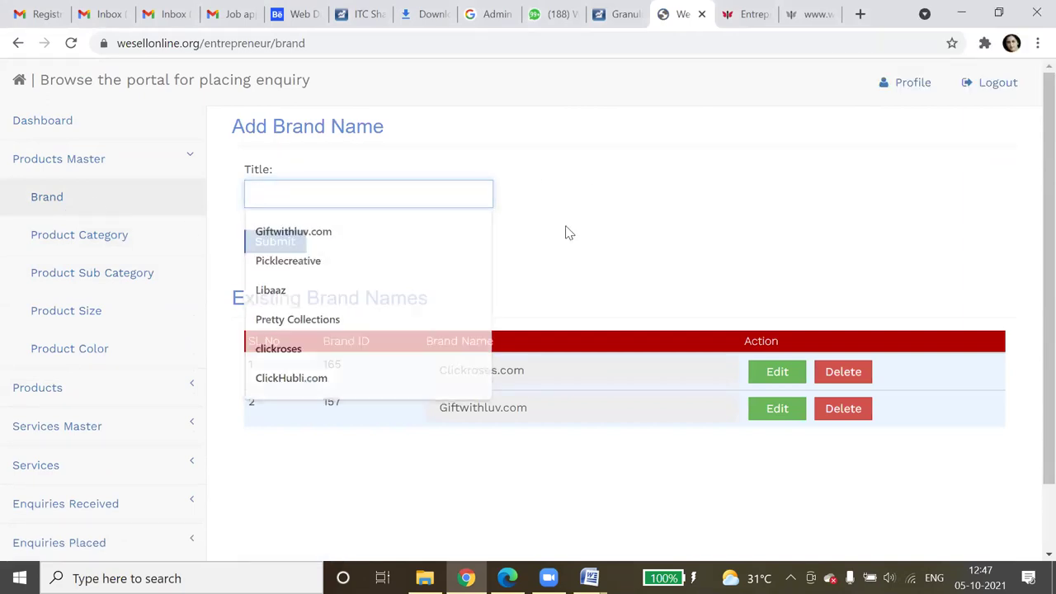
pyautogui.click(321, 188)
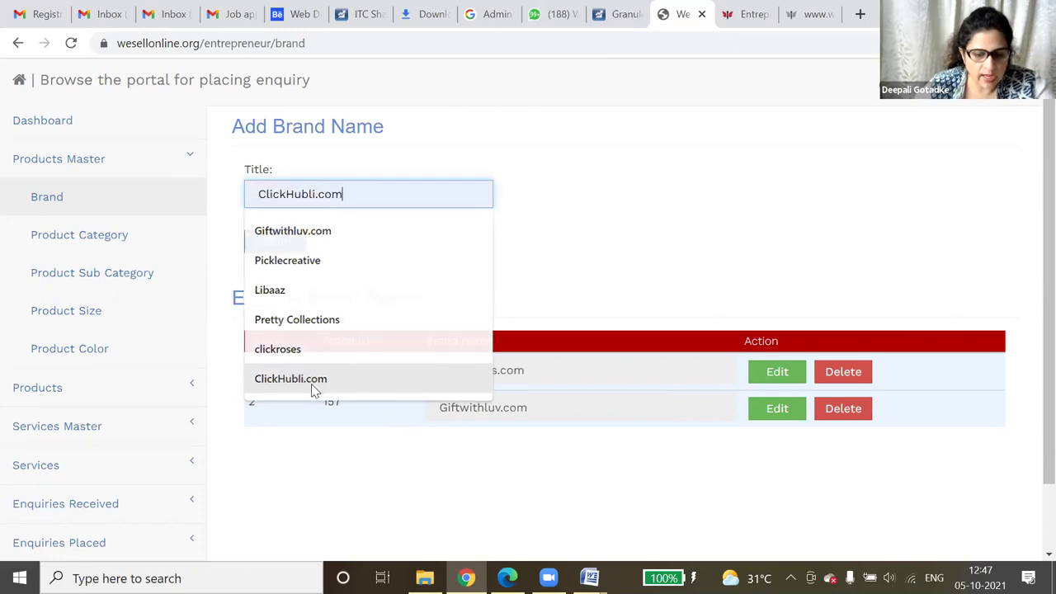
pyautogui.click(311, 383)
pyautogui.click(267, 250)
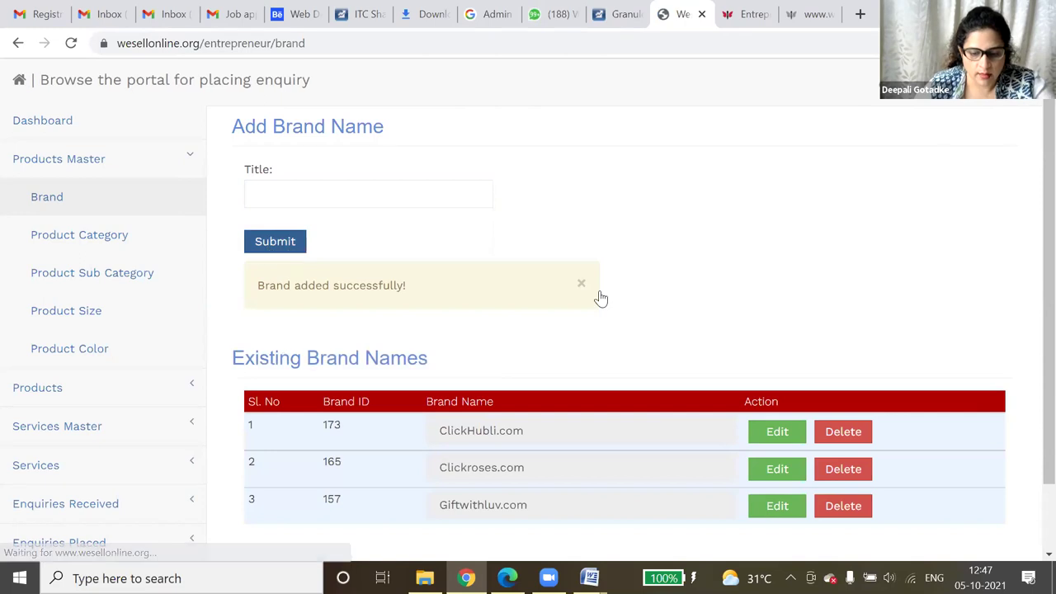
pyautogui.scroll(-1, 495, 360)
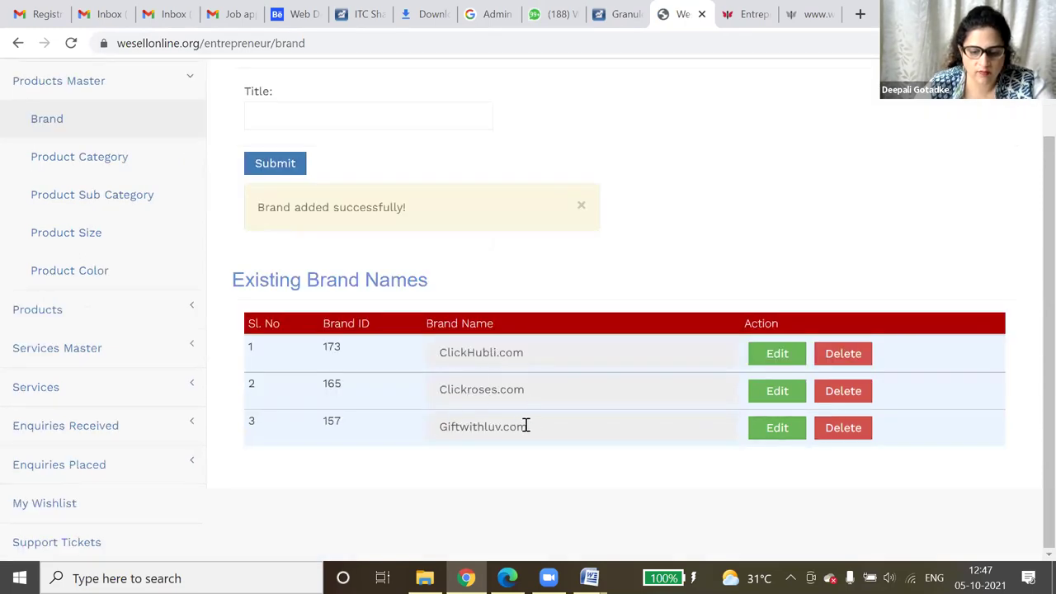
# - Enter another brand title and submit it, making four entries in Existing Brand Names
pyautogui.click(288, 111)
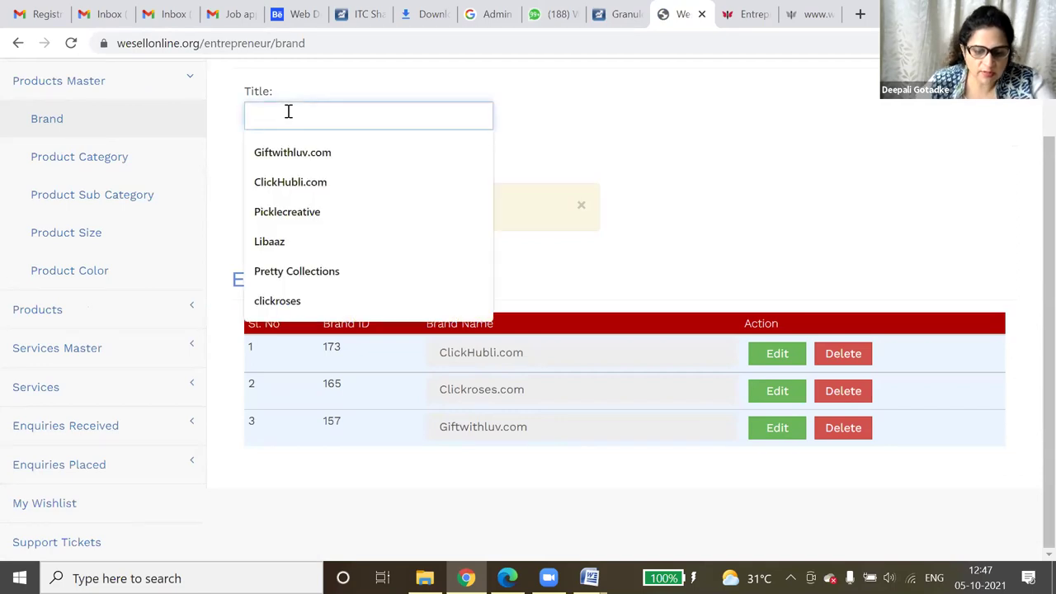
pyautogui.write('Dee')
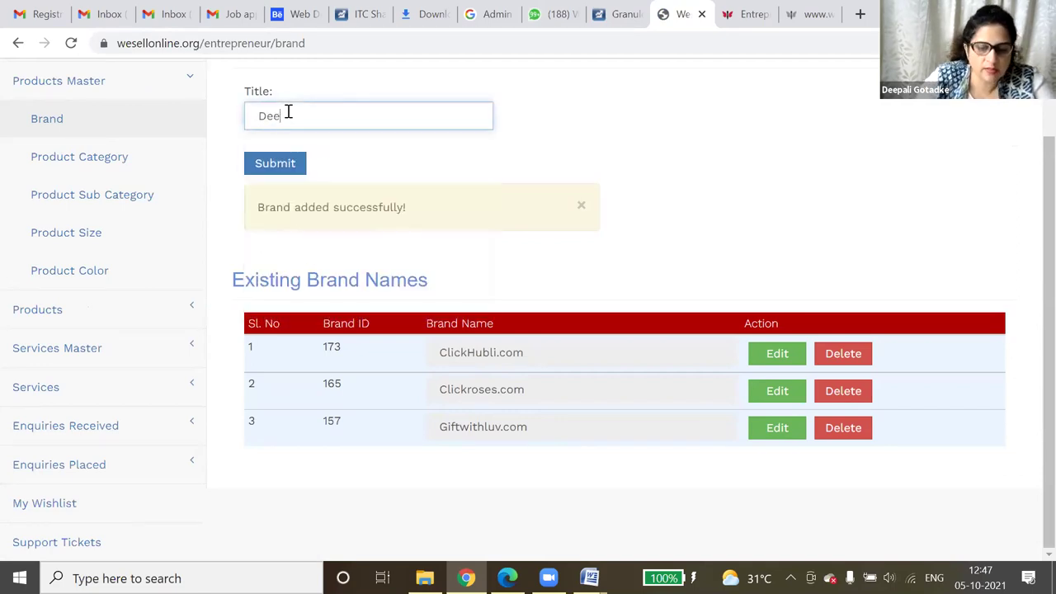
pyautogui.write('pali')
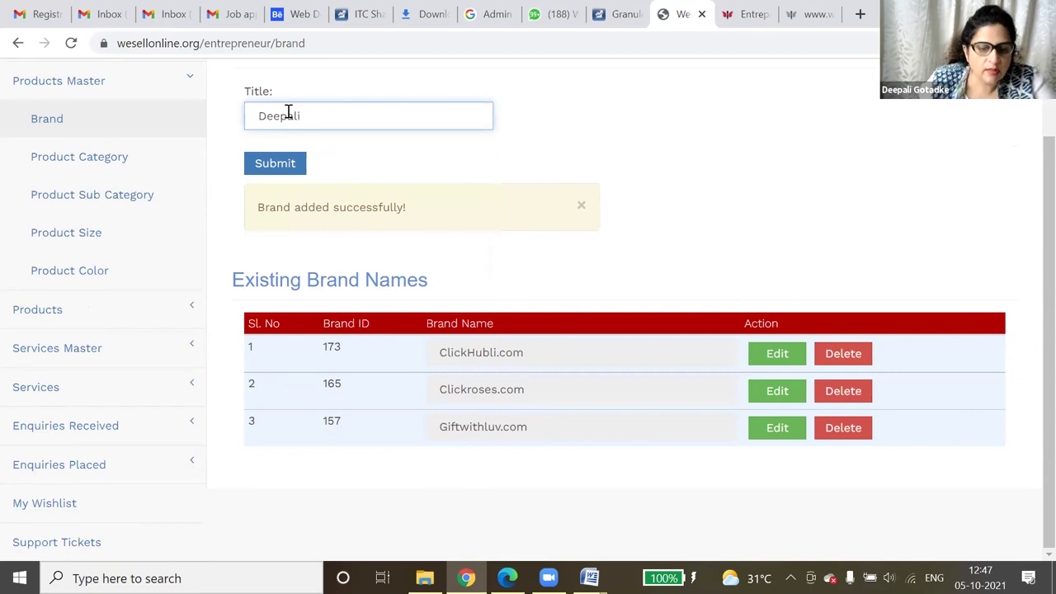
pyautogui.click(296, 167)
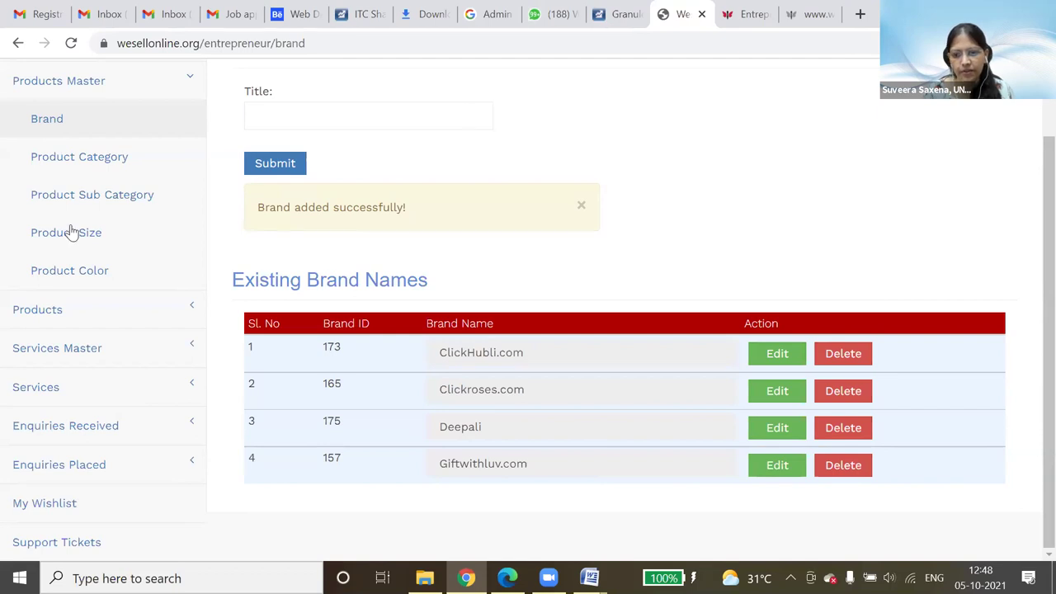
pyautogui.scroll(1, 140, 395)
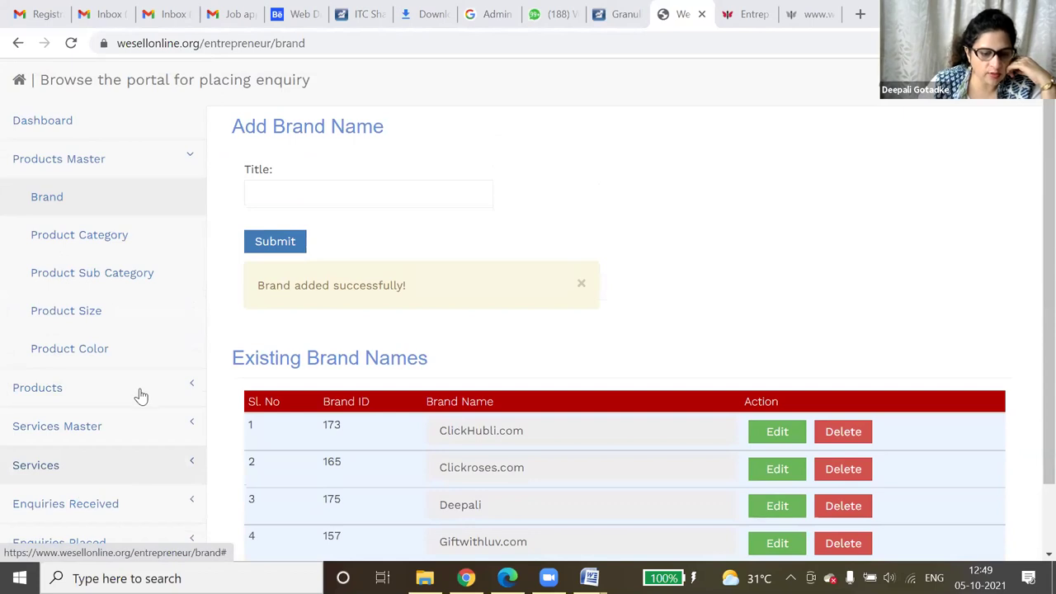
pyautogui.scroll(-1, 139, 396)
pyautogui.scroll(1, 759, 197)
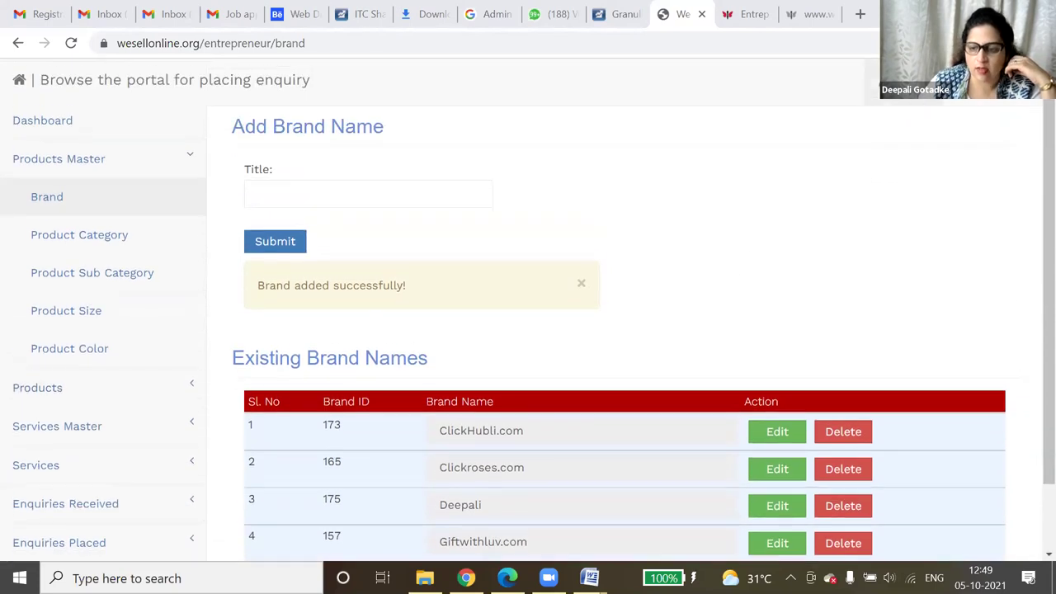
# - On the Profile page, view the uploaded Identity Proof document, then close its tab
pyautogui.click(974, 79)
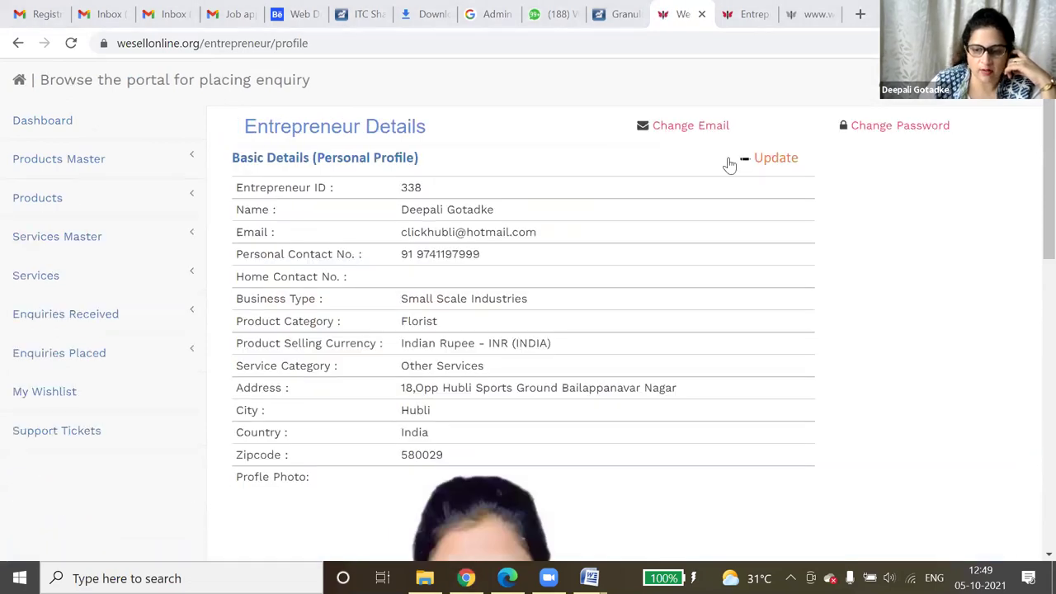
pyautogui.scroll(-5, 813, 290)
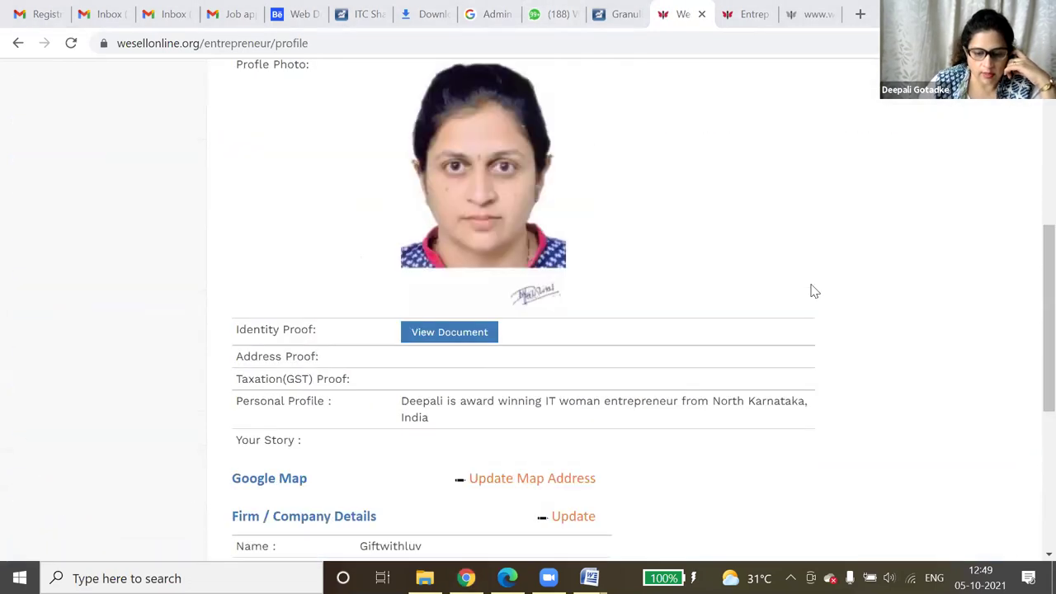
pyautogui.click(439, 334)
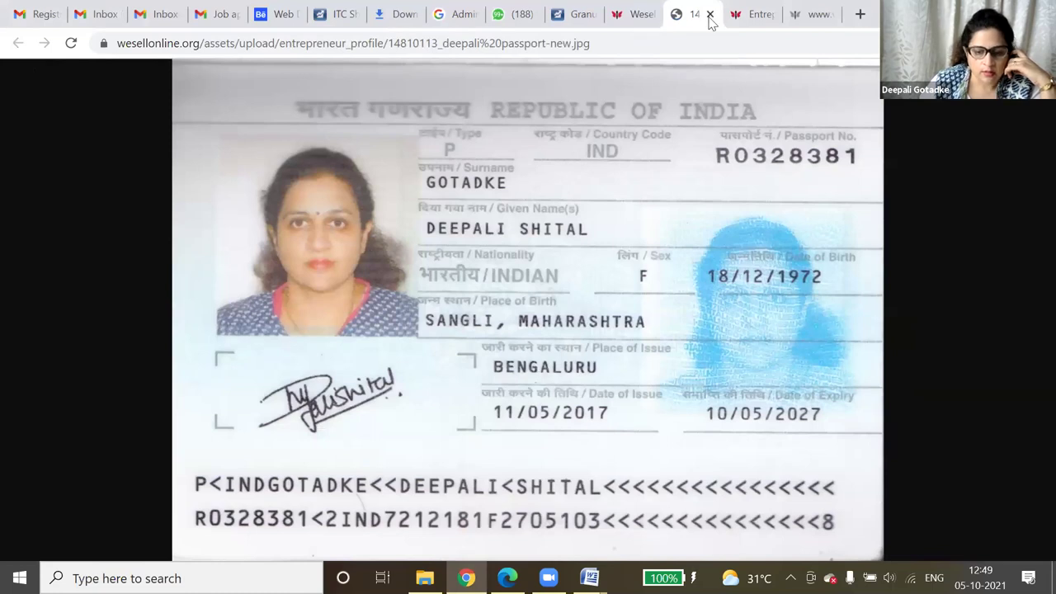
pyautogui.hotkey('ctrl', 'w')
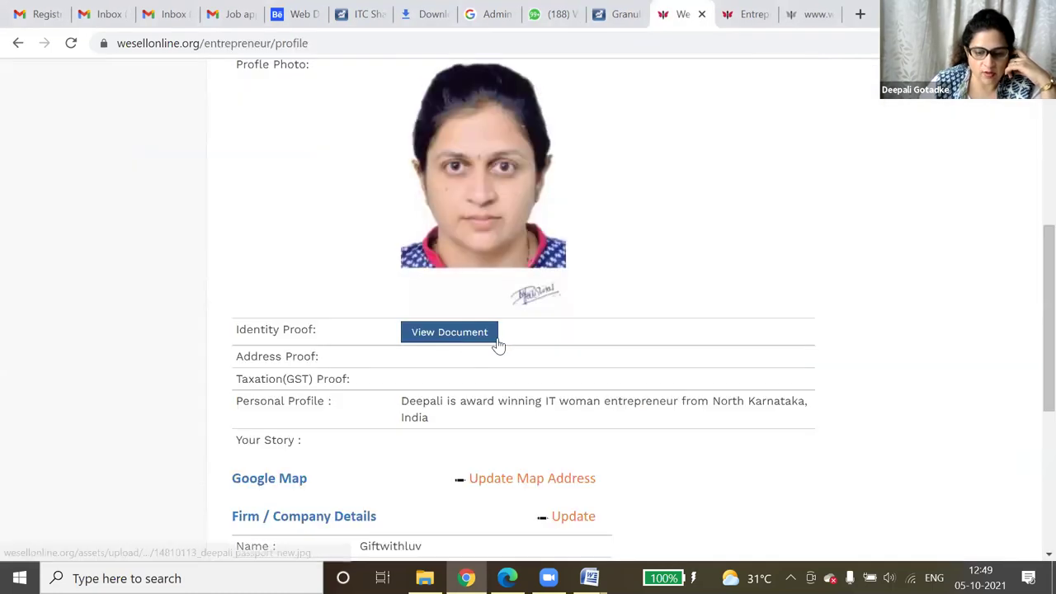
pyautogui.scroll(-1, 578, 355)
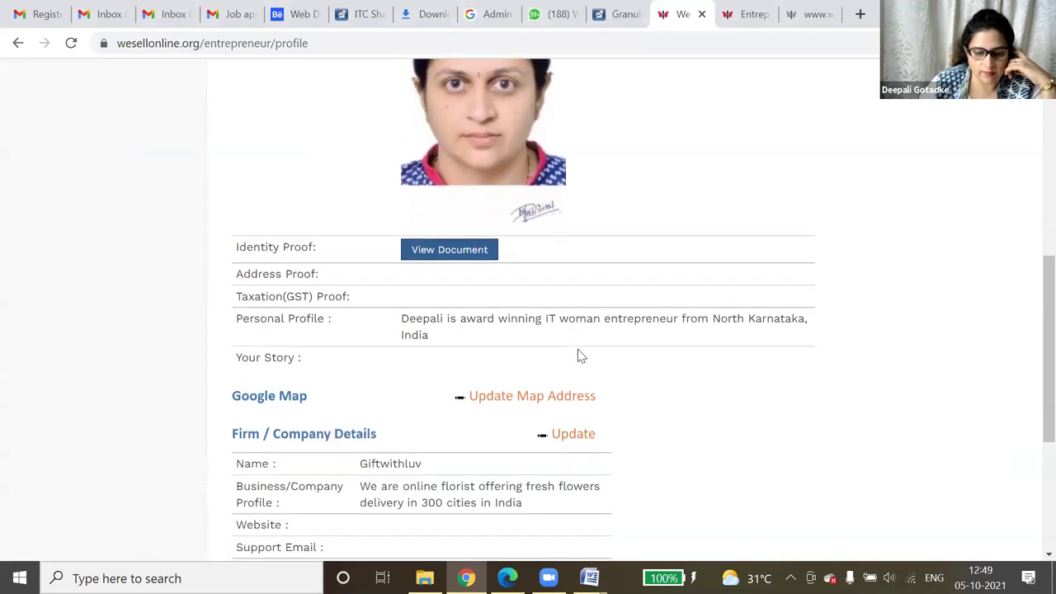
pyautogui.scroll(6, 579, 355)
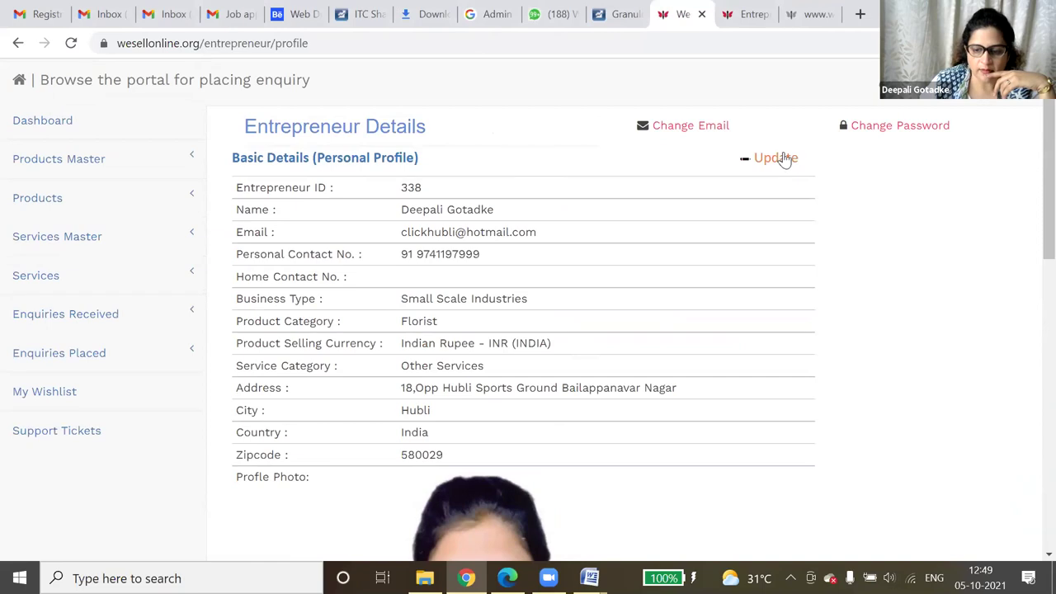
pyautogui.click(783, 158)
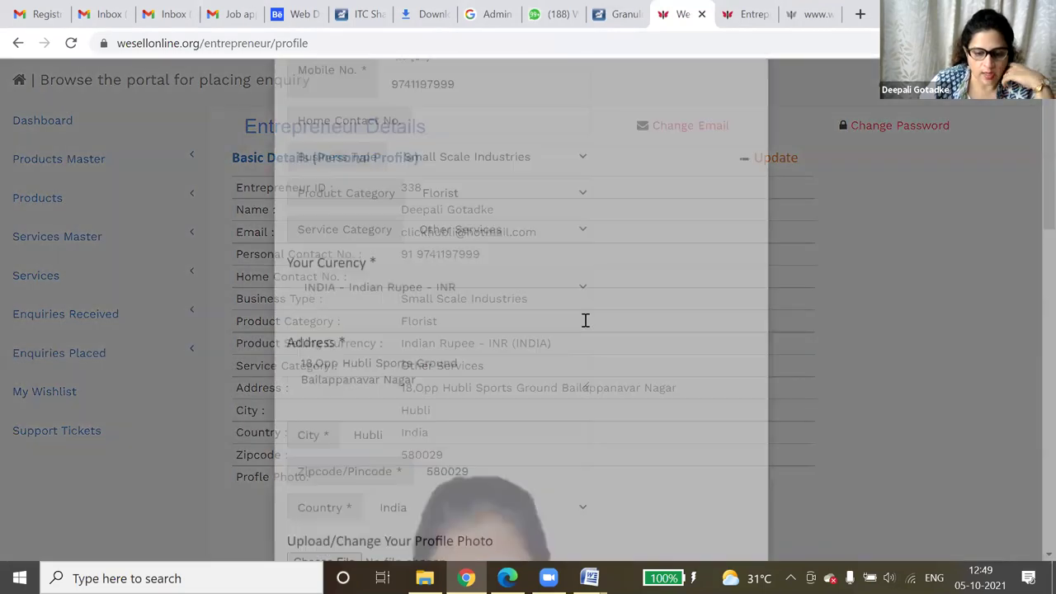
pyautogui.scroll(-2, 585, 322)
pyautogui.scroll(-4, 584, 326)
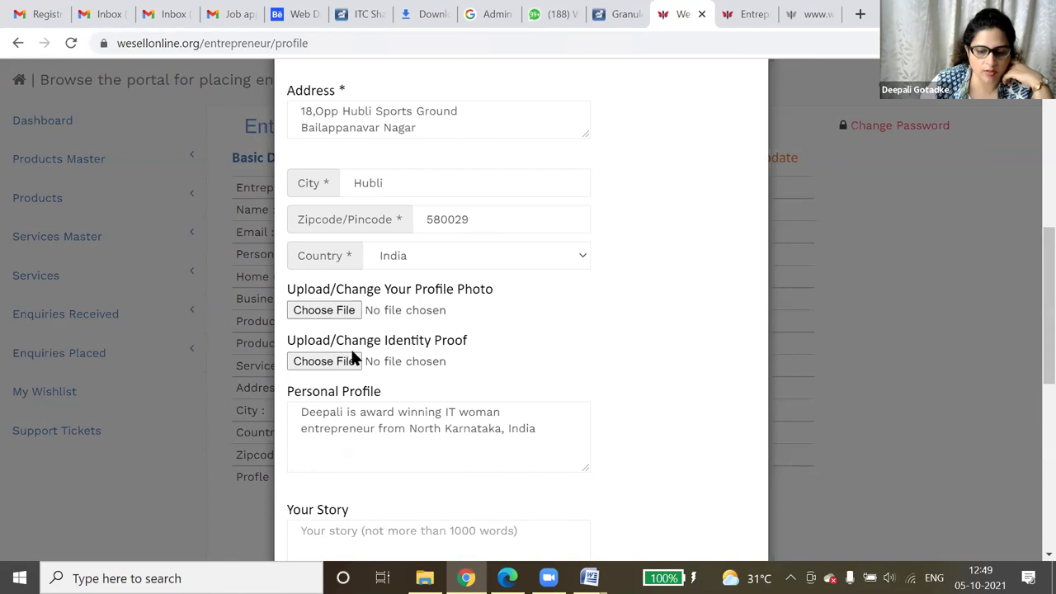
pyautogui.click(314, 366)
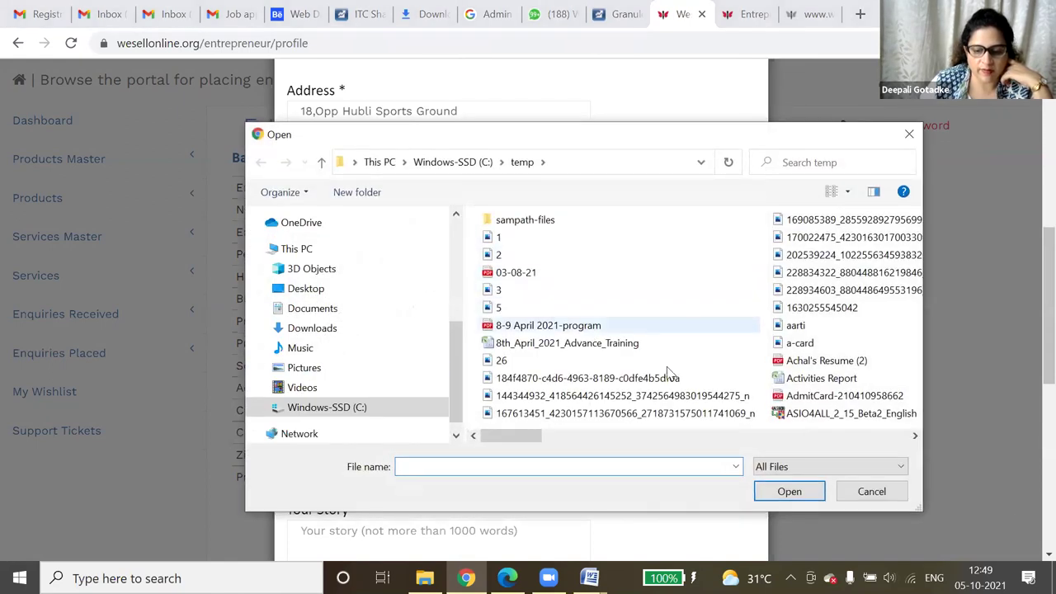
pyautogui.click(904, 499)
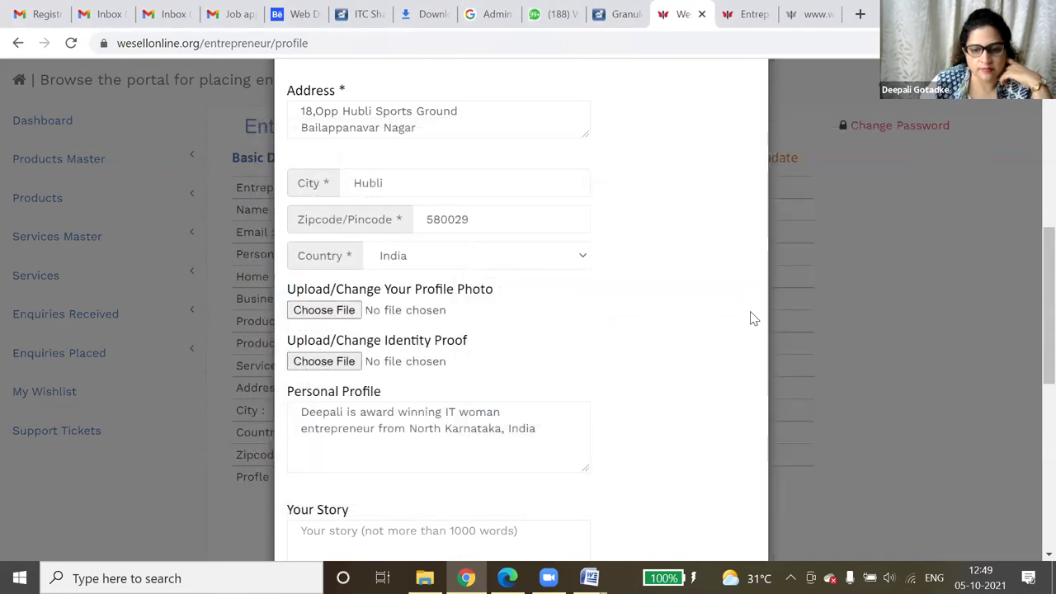
pyautogui.scroll(6, 731, 309)
pyautogui.click(749, 104)
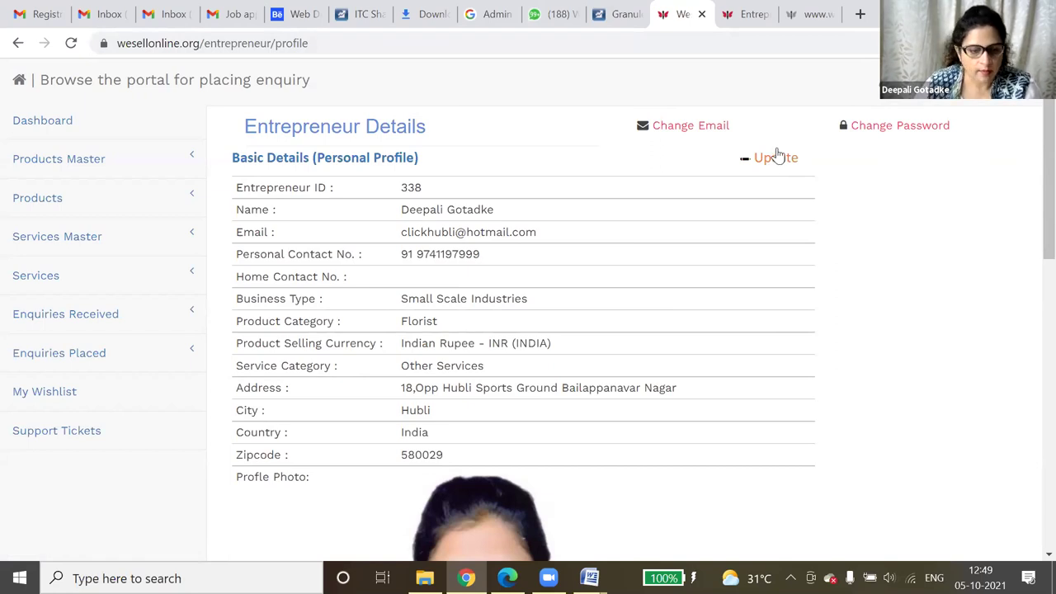
# - Browse the Product Master category and sub category lists, ending on the Product Size page
pyautogui.click(97, 175)
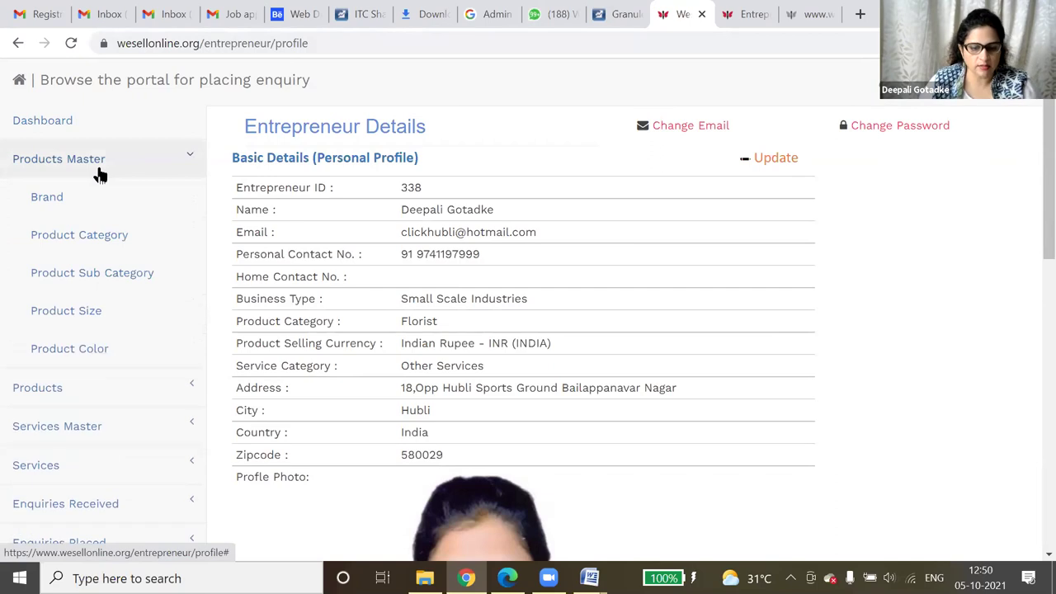
pyautogui.click(73, 241)
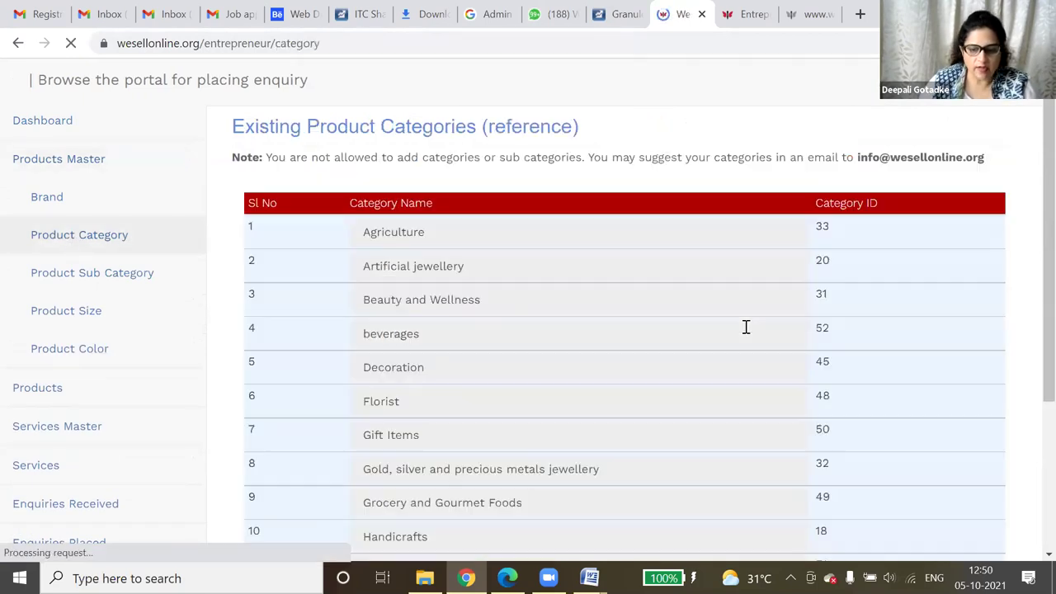
pyautogui.click(93, 274)
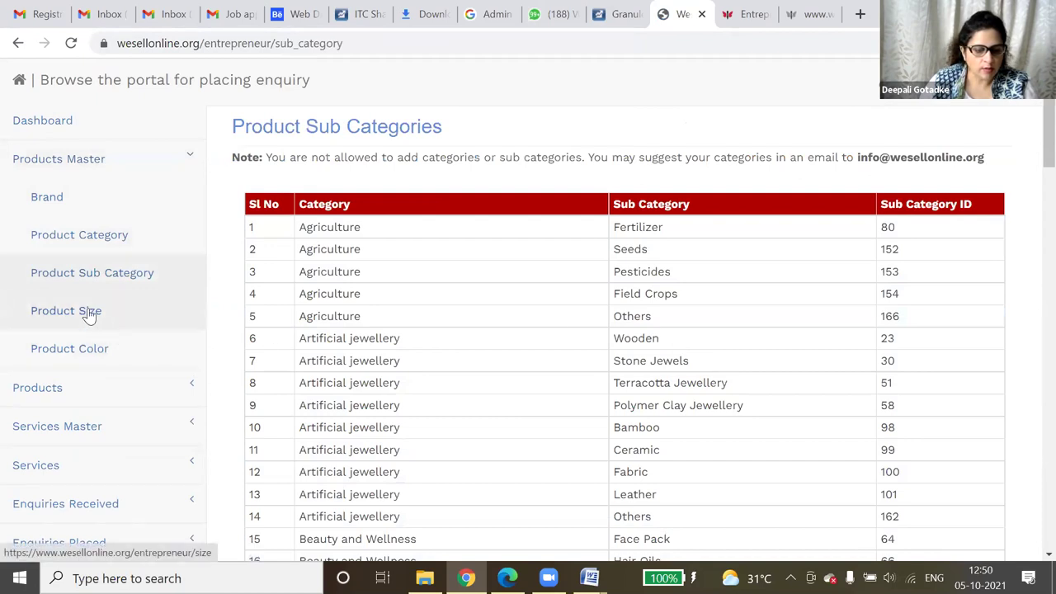
pyautogui.click(89, 314)
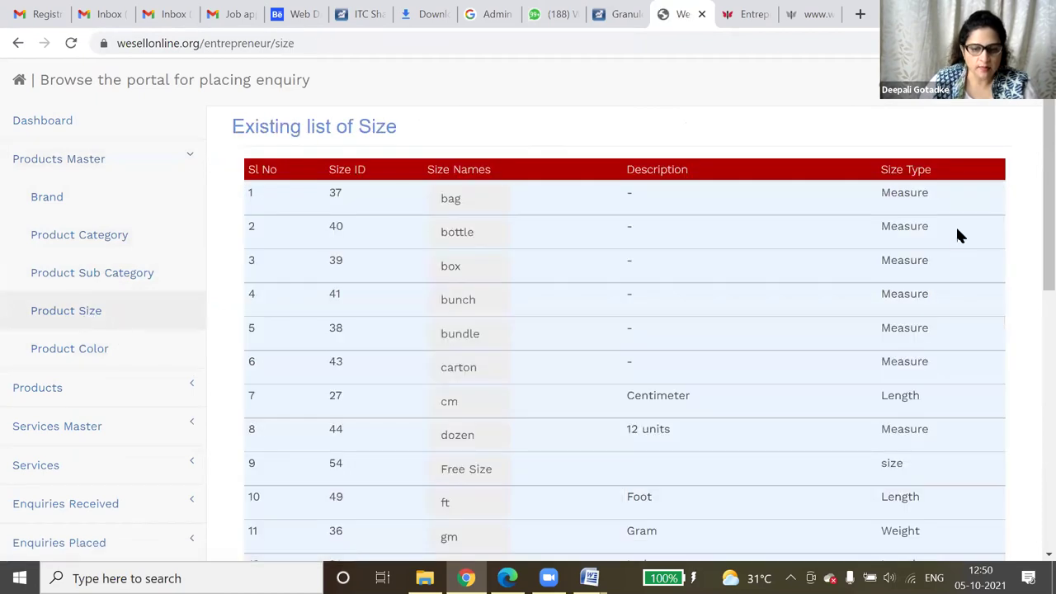
# - Review all 28 size units, from box and bunch to XXL and yard, then go to Product Color
pyautogui.scroll(-3, 901, 261)
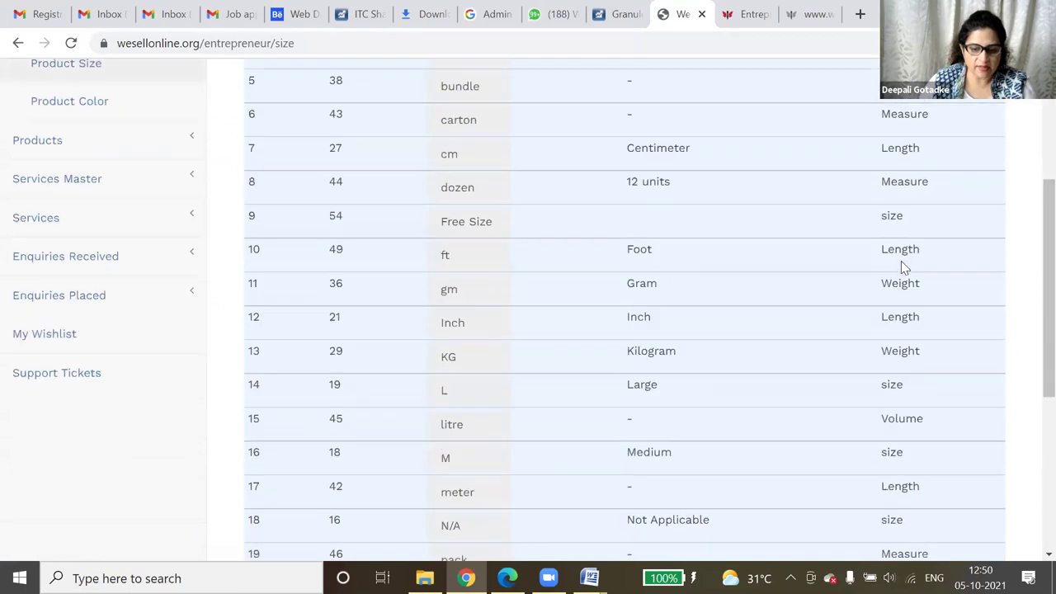
pyautogui.scroll(3, 897, 271)
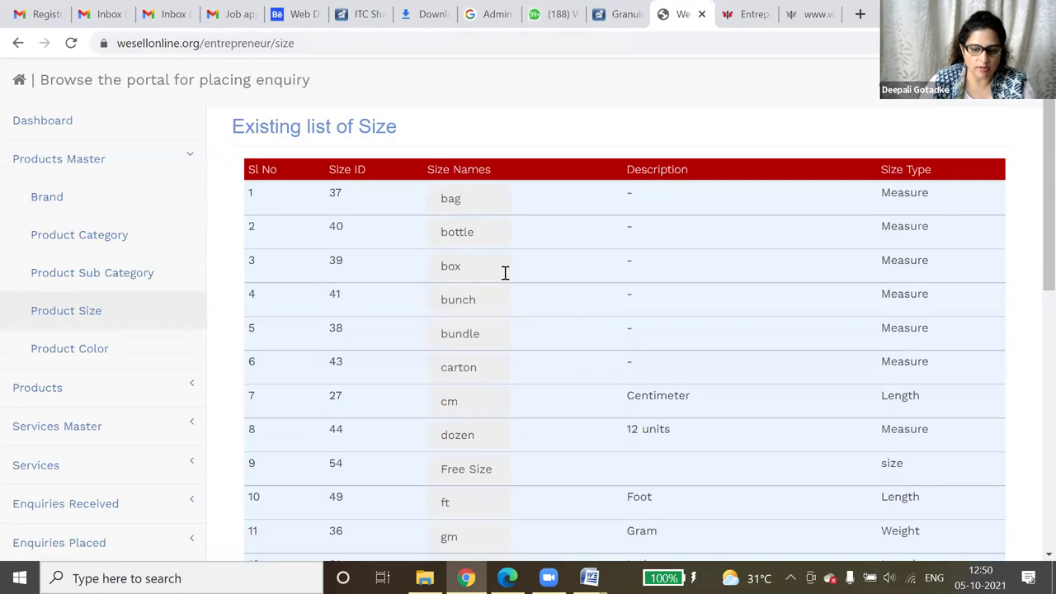
pyautogui.scroll(-1, 504, 274)
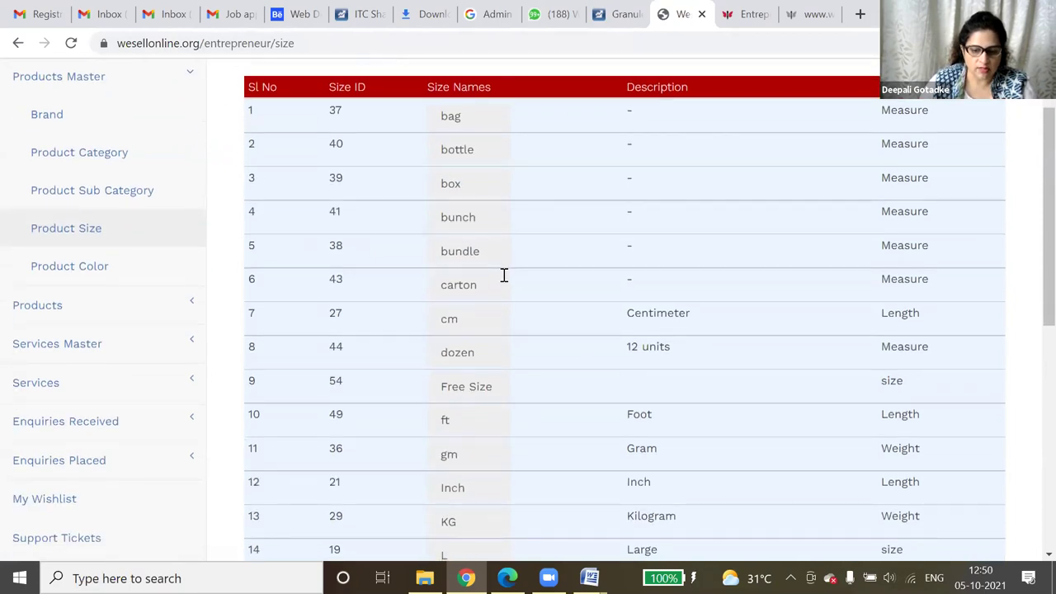
pyautogui.scroll(-1, 505, 274)
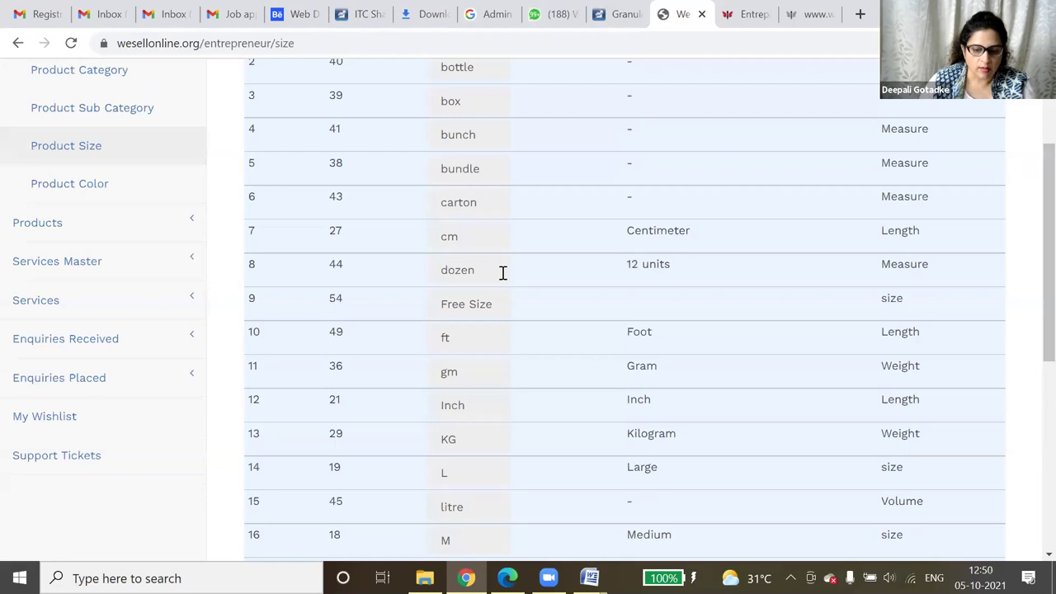
pyautogui.scroll(-1, 503, 273)
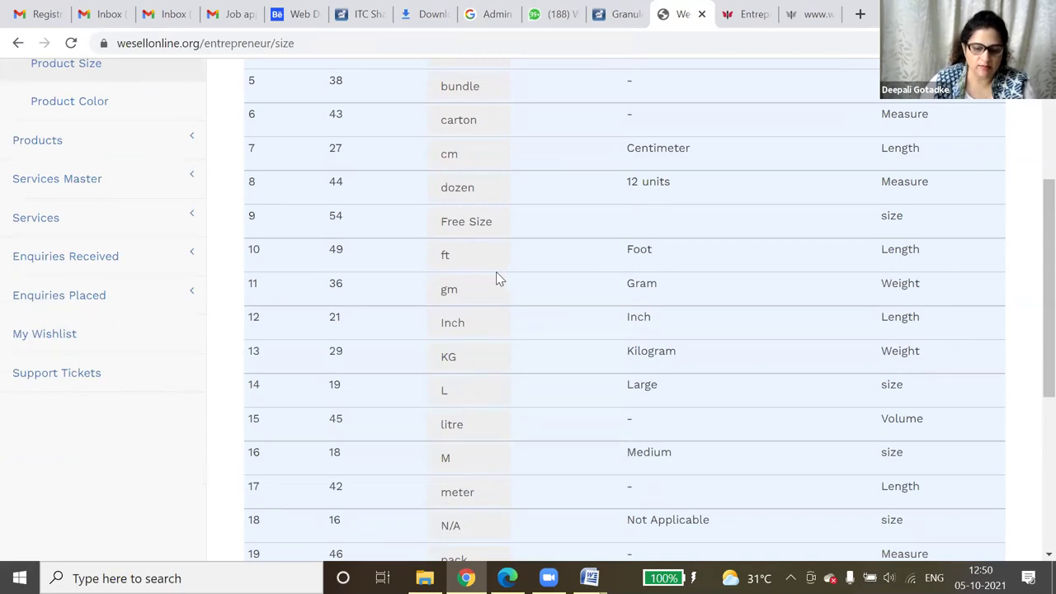
pyautogui.scroll(-4, 496, 276)
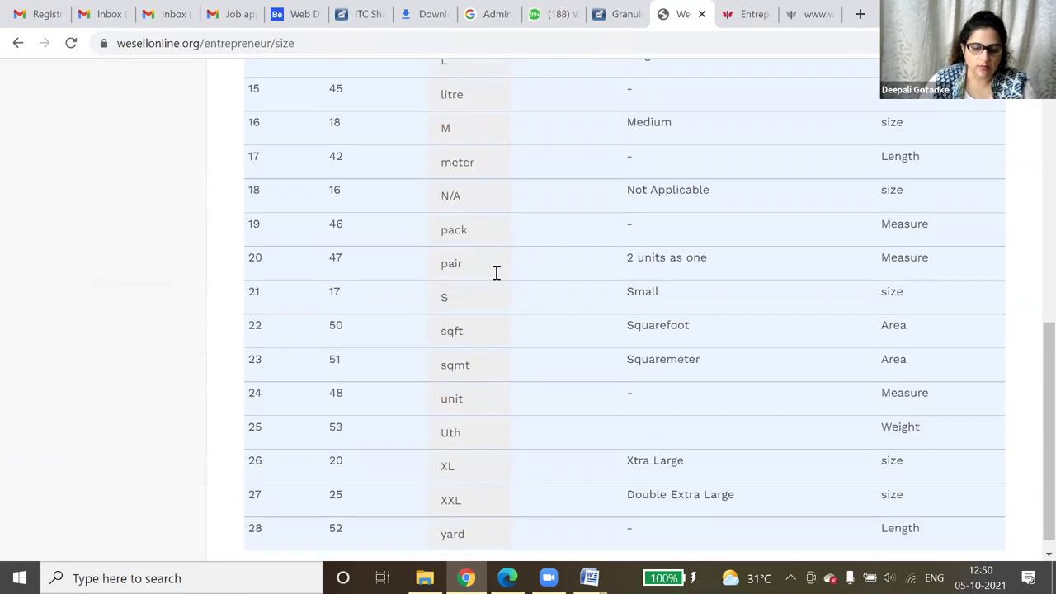
pyautogui.scroll(-1, 511, 342)
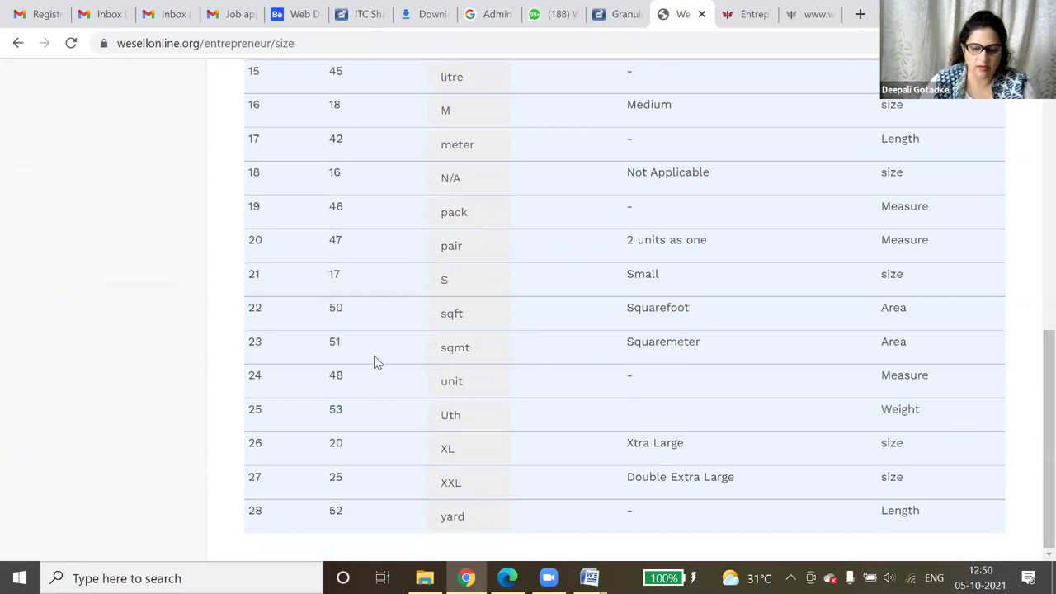
pyautogui.scroll(2, 314, 350)
pyautogui.scroll(3, 312, 350)
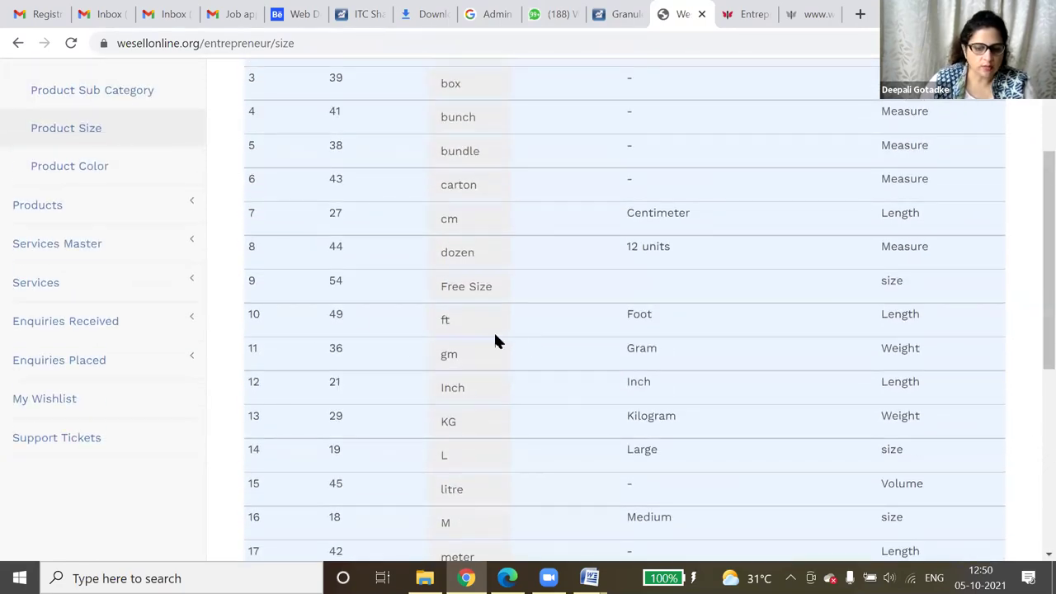
pyautogui.click(97, 170)
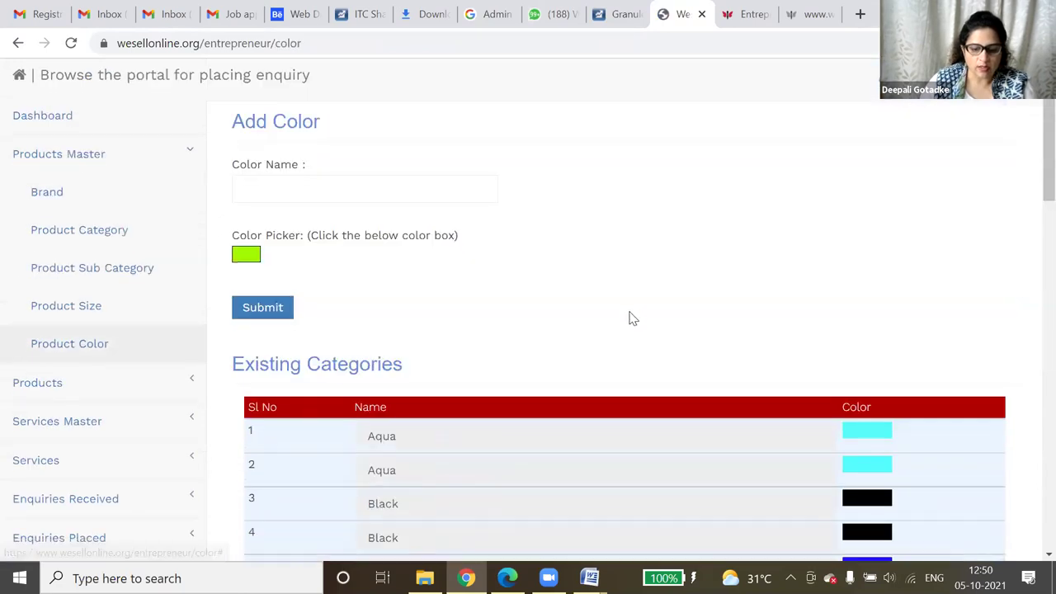
# - Scroll through the existing colours, Aqua through Chocolate, and expand the Products menu
pyautogui.scroll(-5, 628, 316)
pyautogui.scroll(-12, 623, 312)
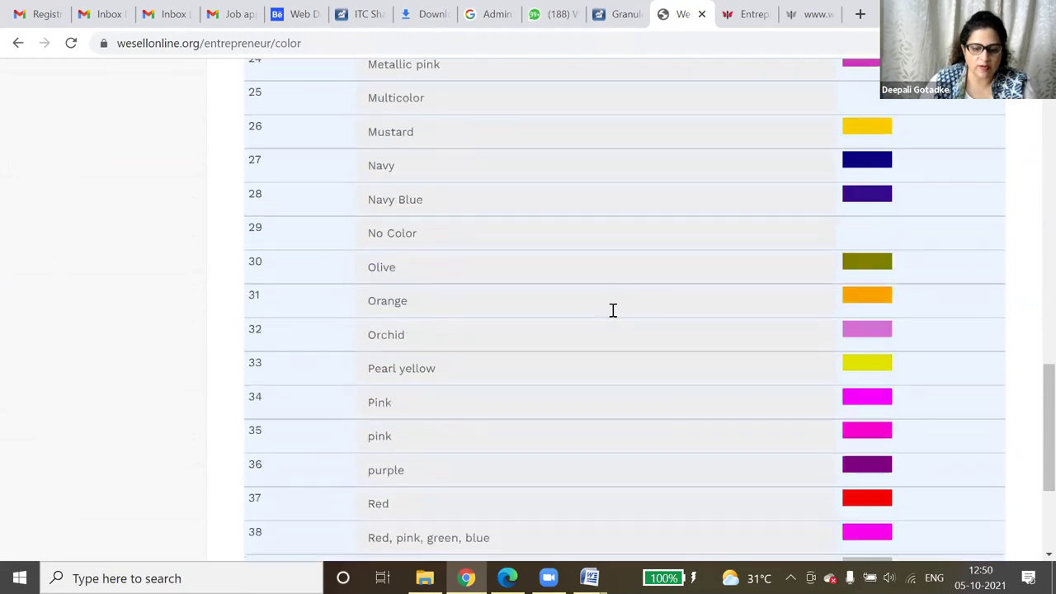
pyautogui.scroll(11, 609, 311)
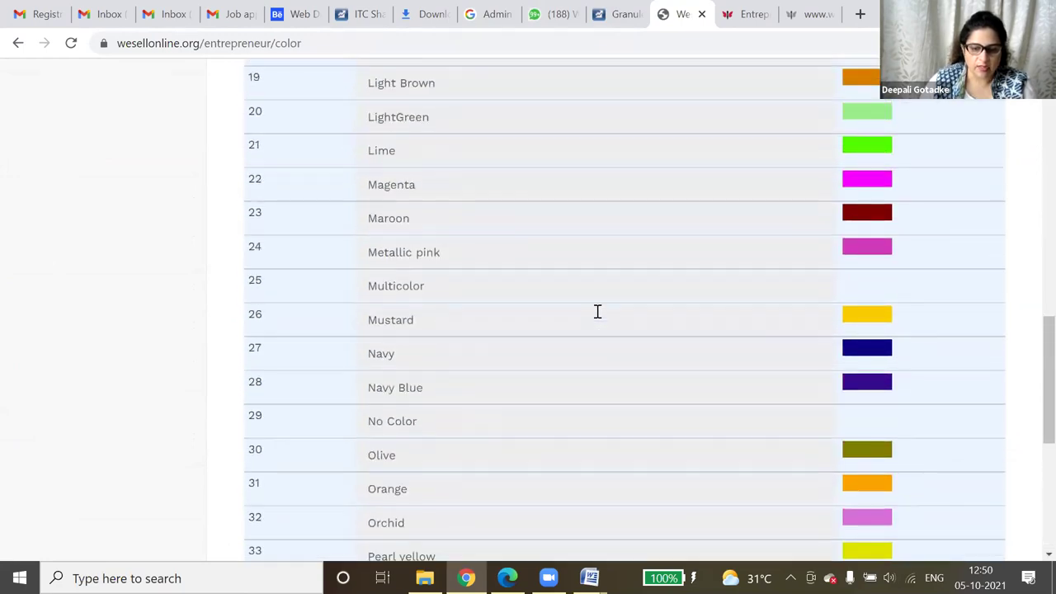
pyautogui.scroll(6, 597, 319)
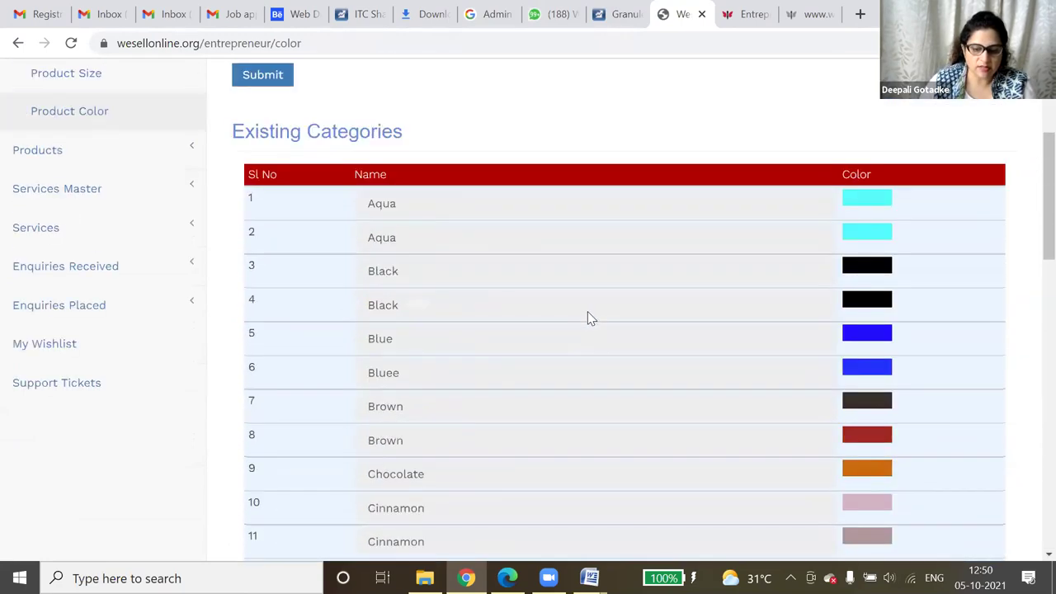
pyautogui.scroll(-4, 582, 312)
pyautogui.scroll(3, 578, 314)
pyautogui.scroll(2, 577, 313)
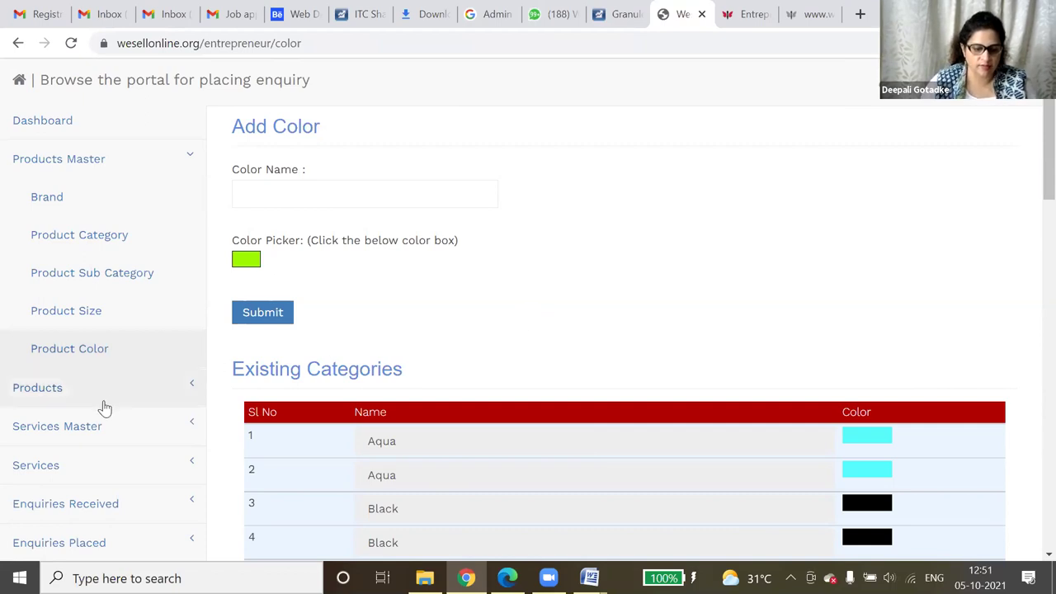
pyautogui.scroll(-2, 135, 347)
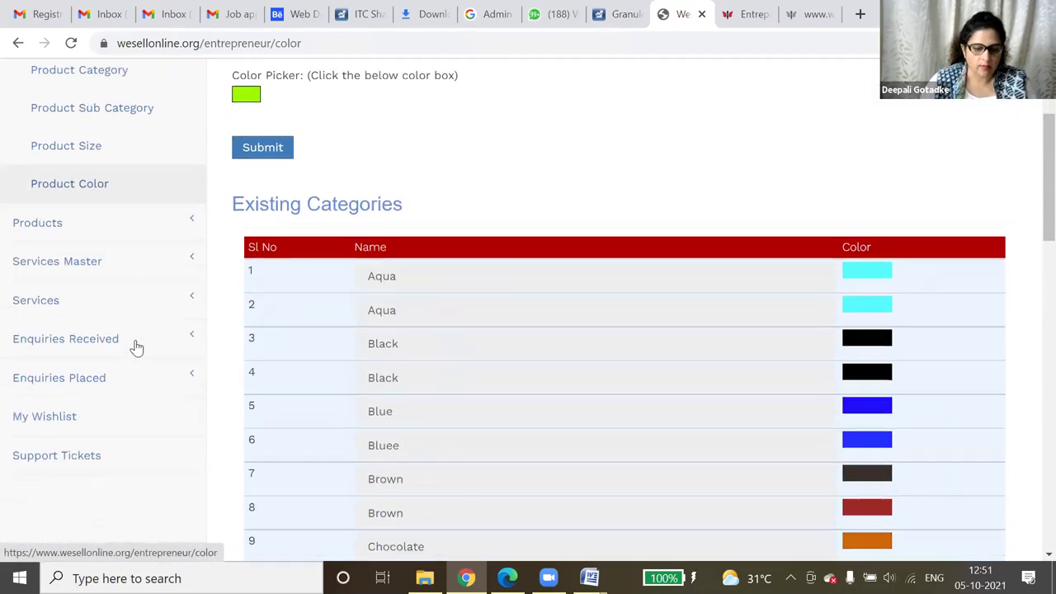
pyautogui.click(69, 237)
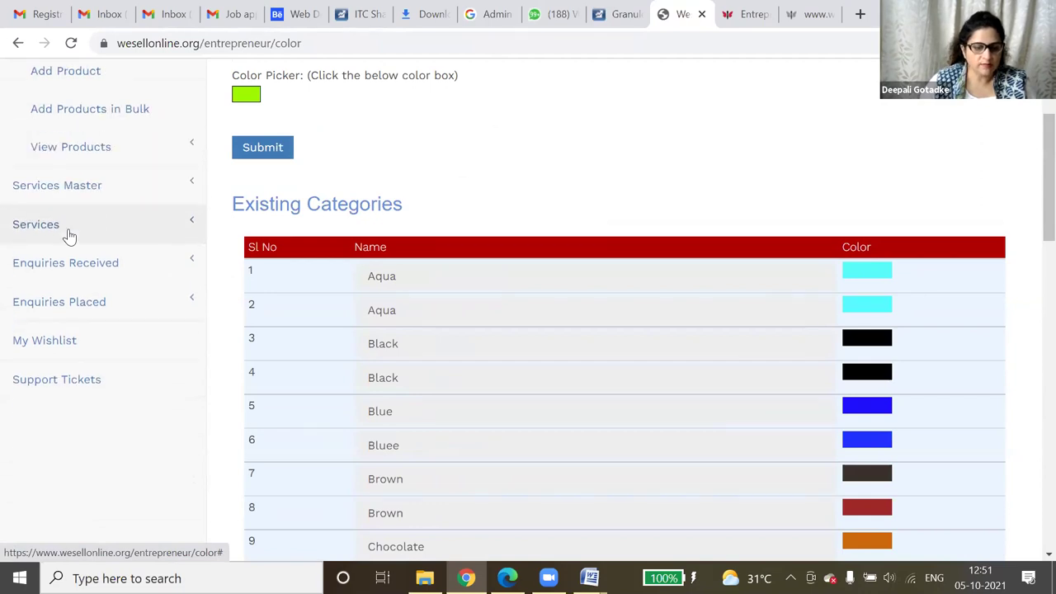
pyautogui.scroll(2, 154, 295)
# - Start a new product named '12 roses bunch' with SKU 12rose01
pyautogui.click(84, 246)
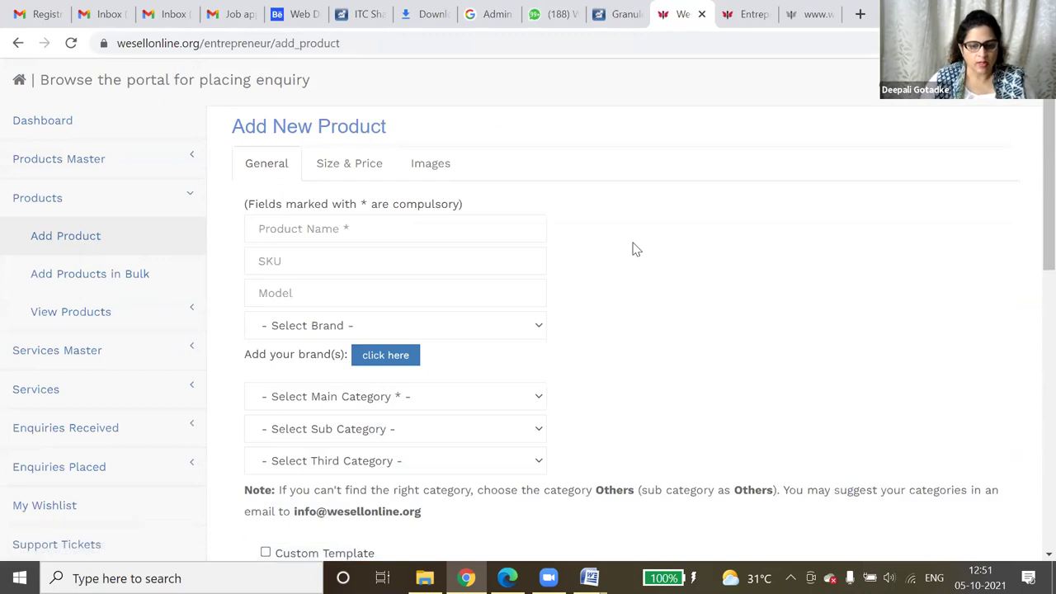
pyautogui.click(397, 228)
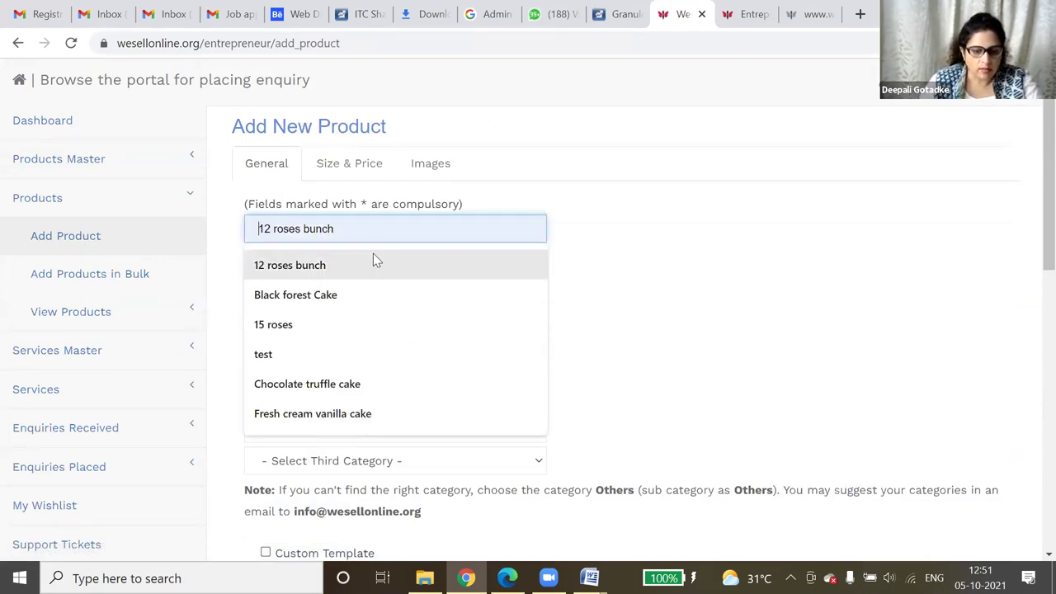
pyautogui.click(373, 257)
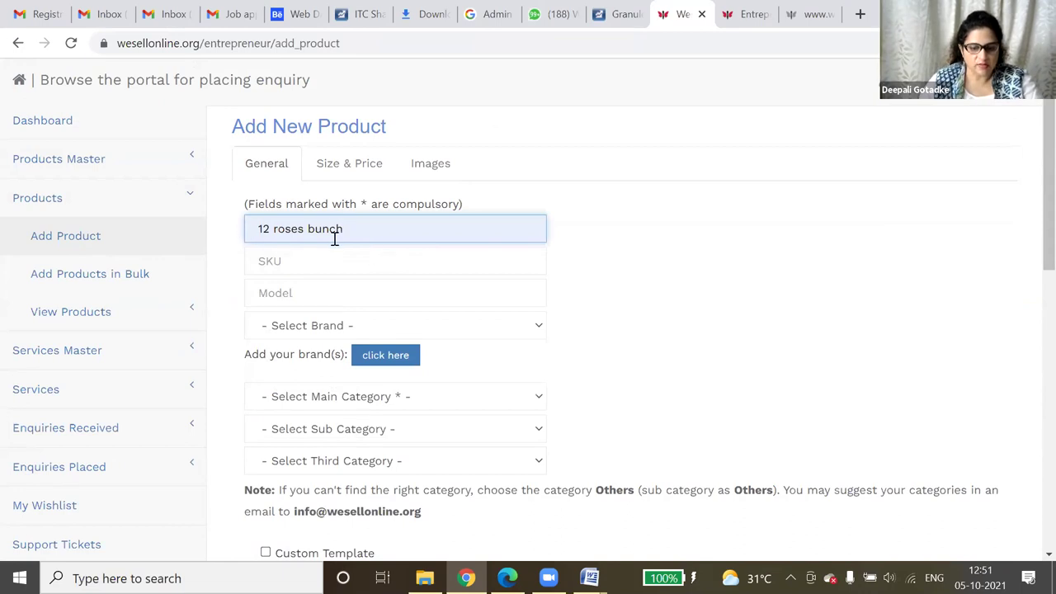
pyautogui.click(347, 268)
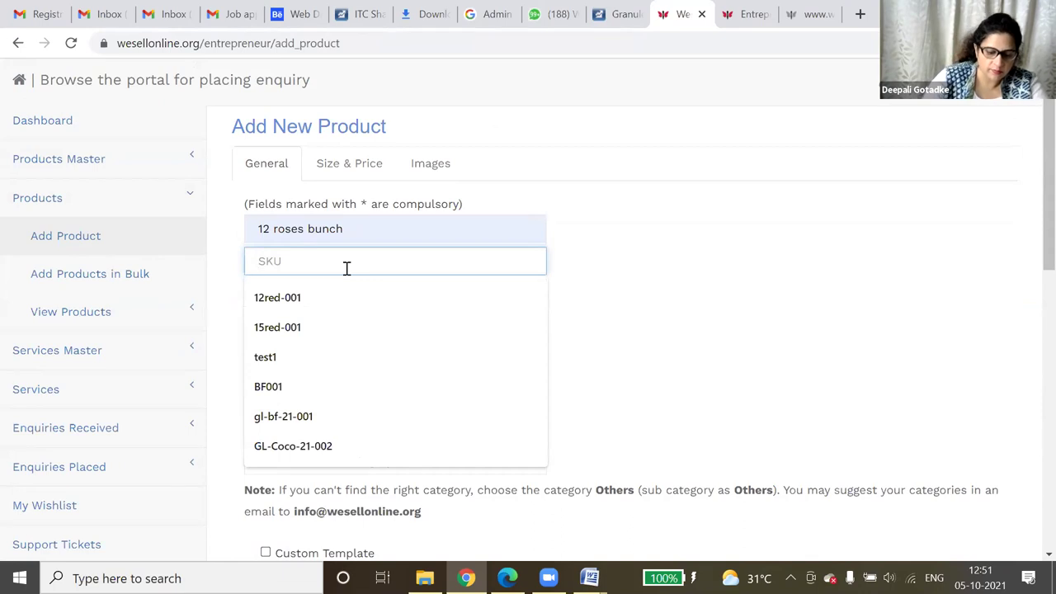
pyautogui.write('12ro')
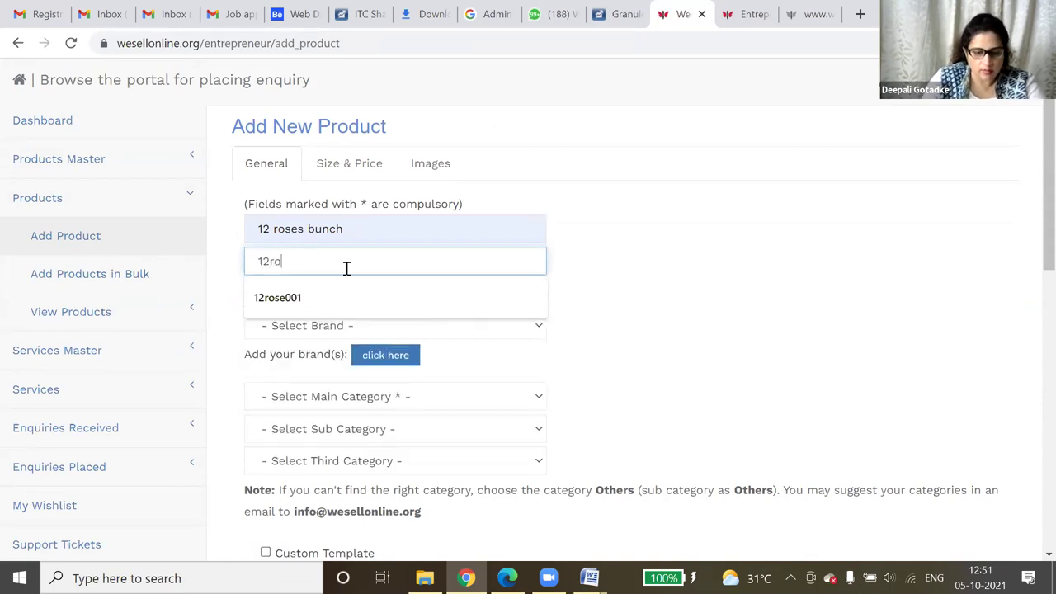
pyautogui.write('se01')
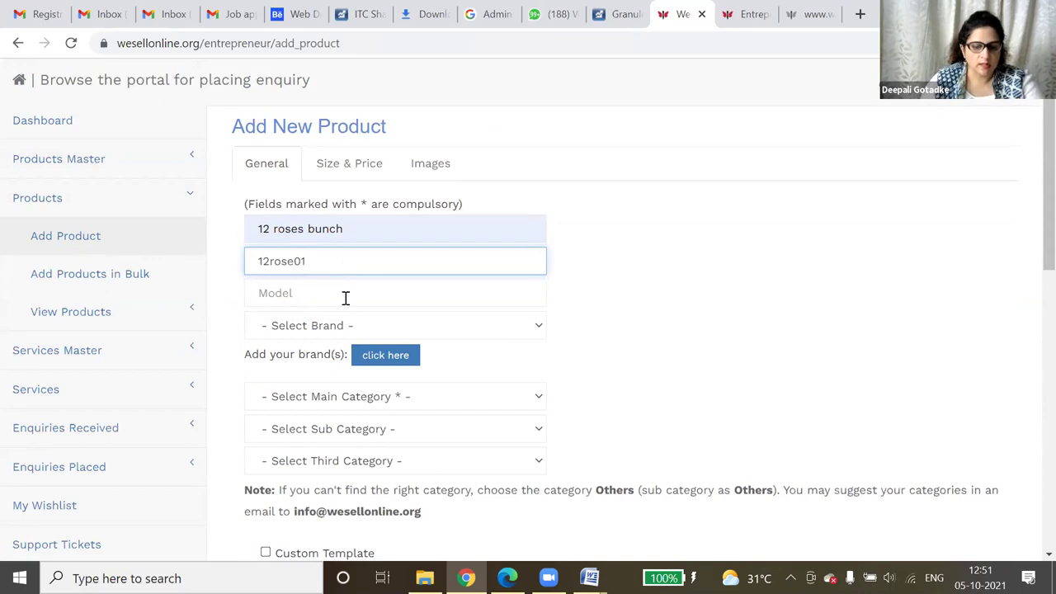
# - Set the product's model to 'fresh roses' from the past suggestions
pyautogui.click(345, 295)
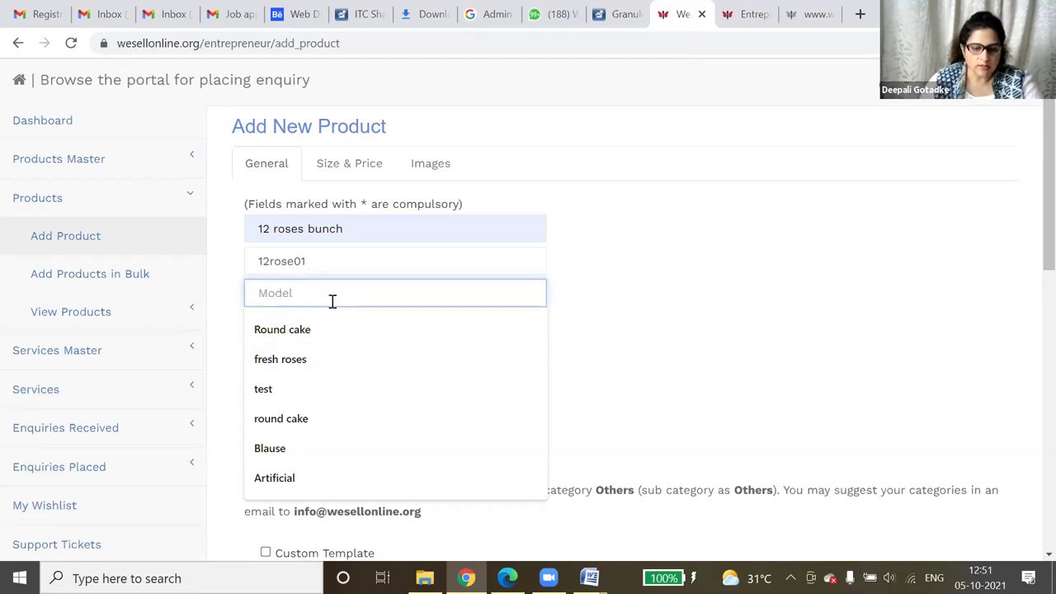
pyautogui.click(649, 232)
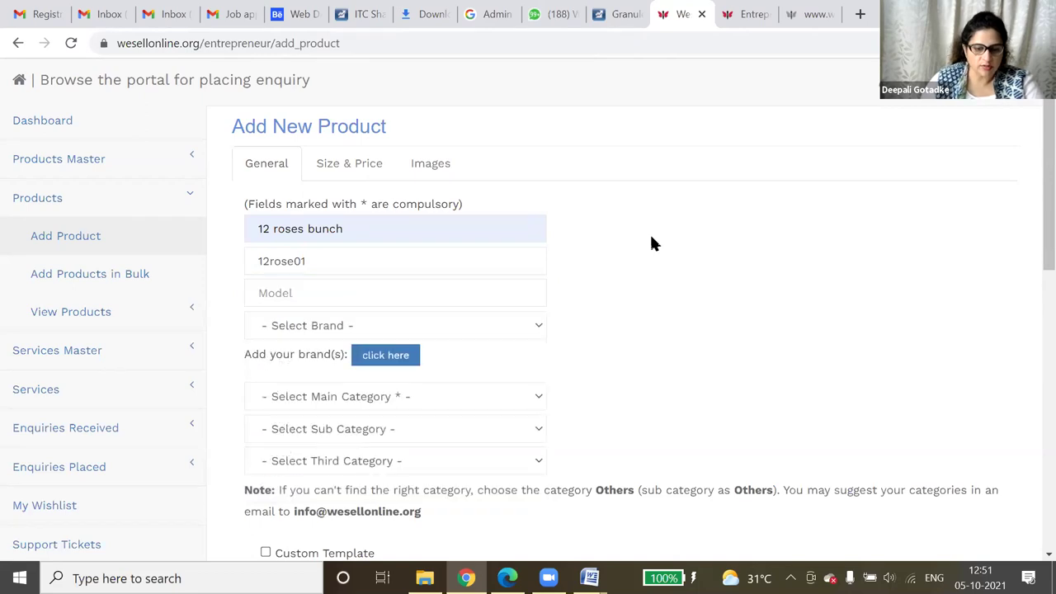
pyautogui.click(352, 300)
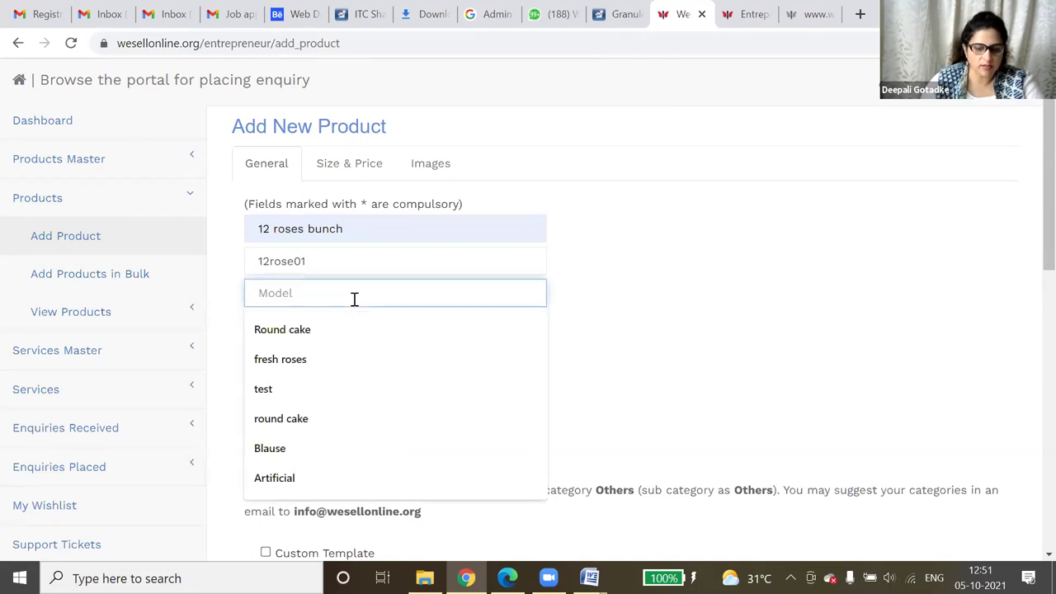
pyautogui.click(323, 357)
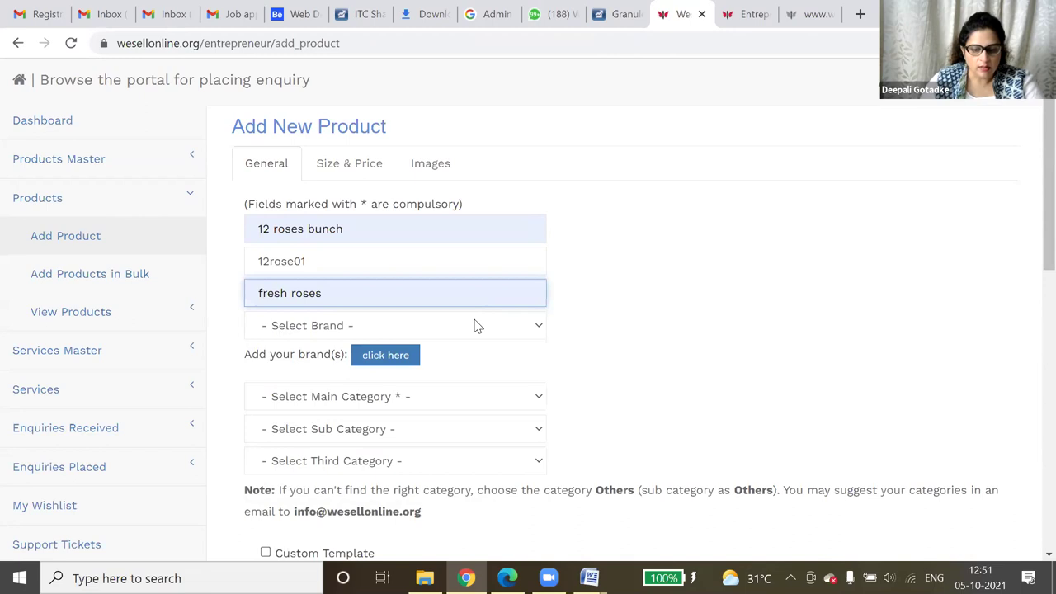
pyautogui.click(475, 326)
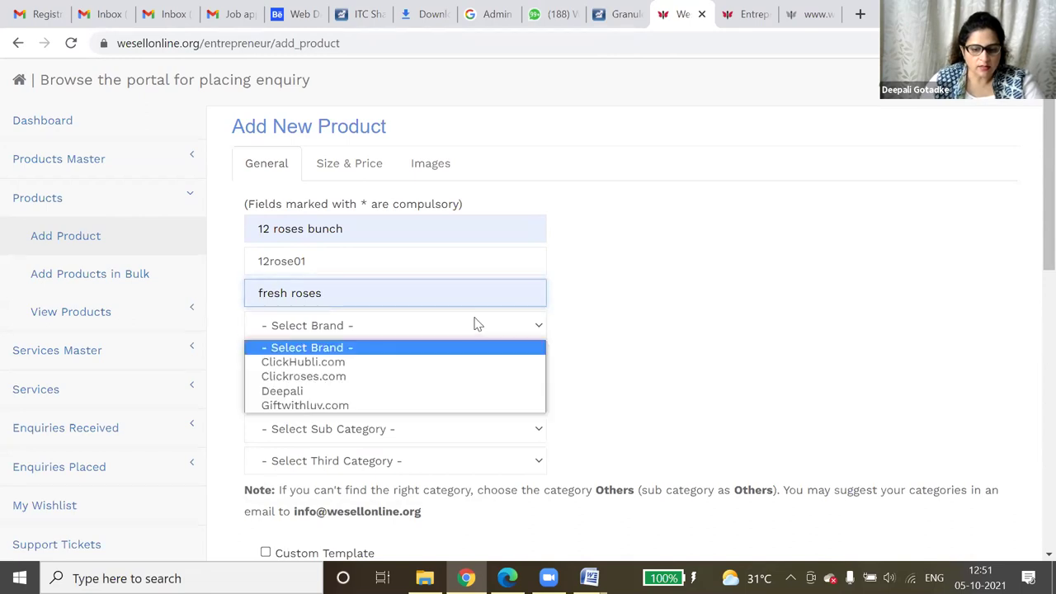
# - Choose brand Clickroses.com, main category Florist and sub category Flowers for the product
pyautogui.click(404, 377)
pyautogui.scroll(-1, 479, 347)
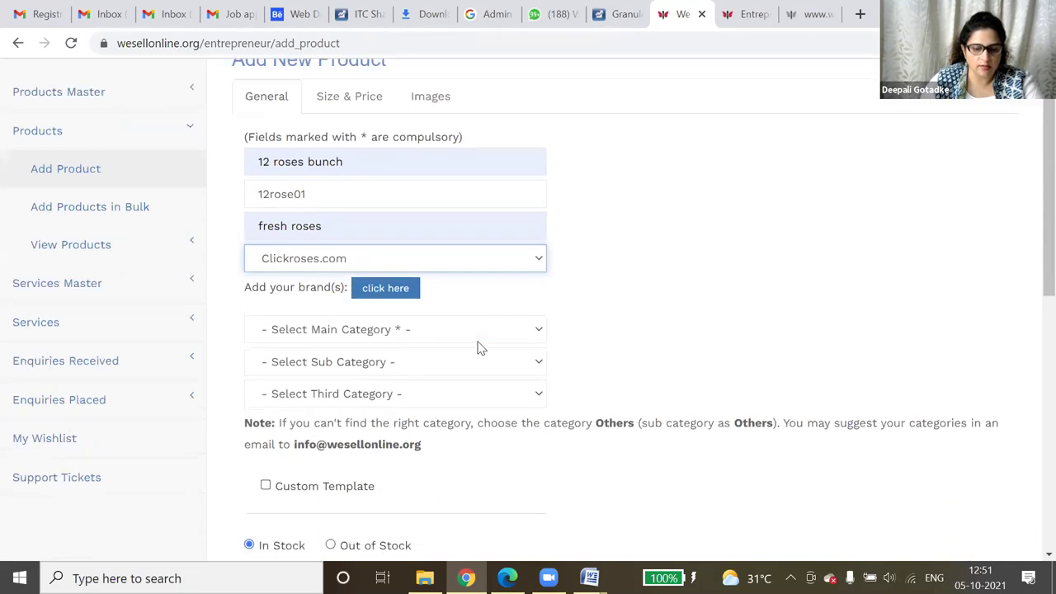
pyautogui.scroll(-1, 478, 348)
pyautogui.click(355, 233)
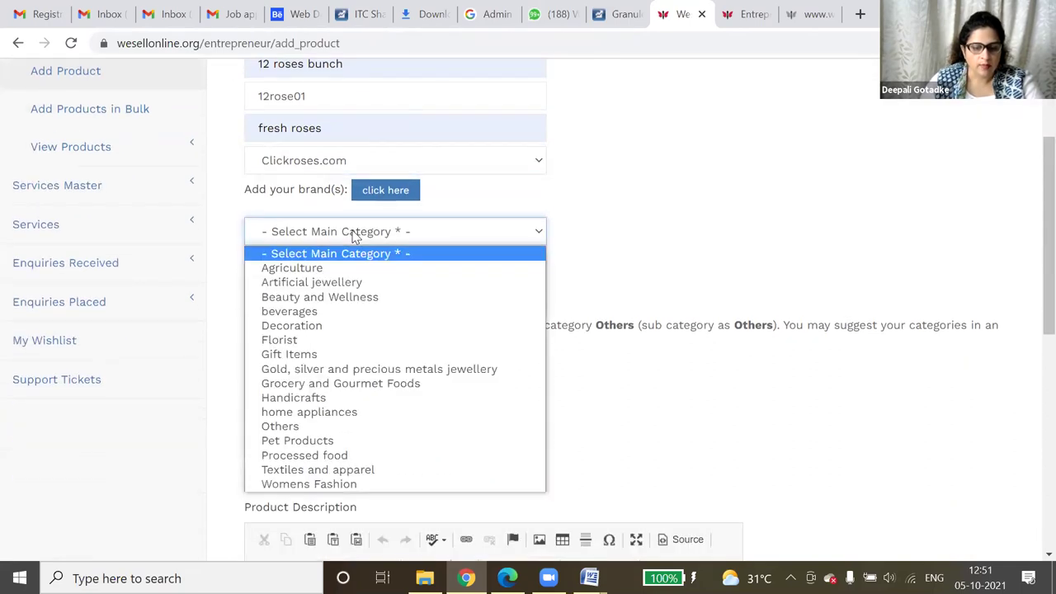
pyautogui.click(325, 340)
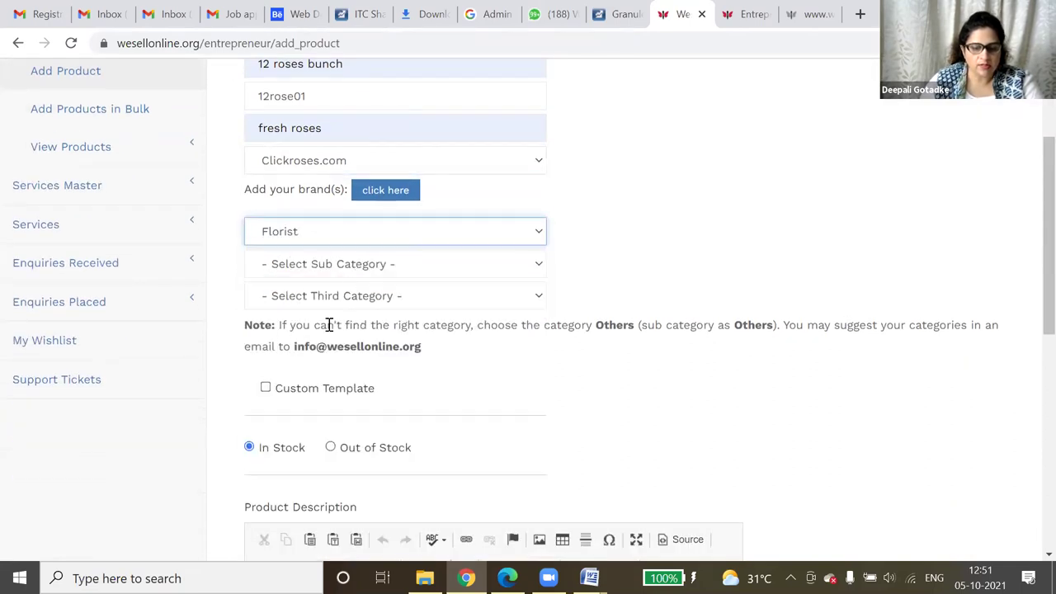
pyautogui.click(354, 274)
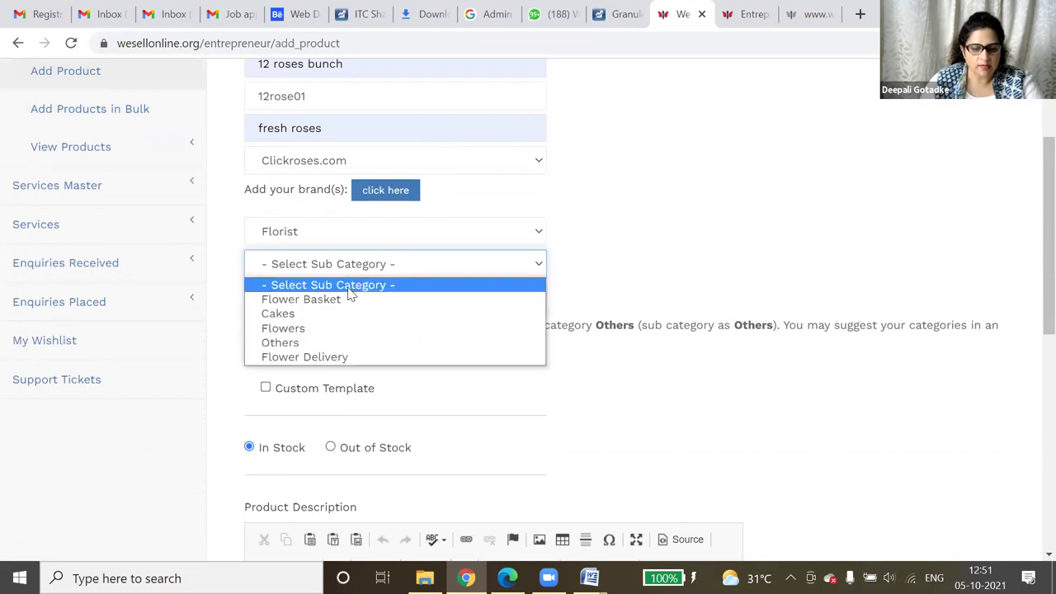
pyautogui.click(328, 328)
pyautogui.scroll(-1, 432, 301)
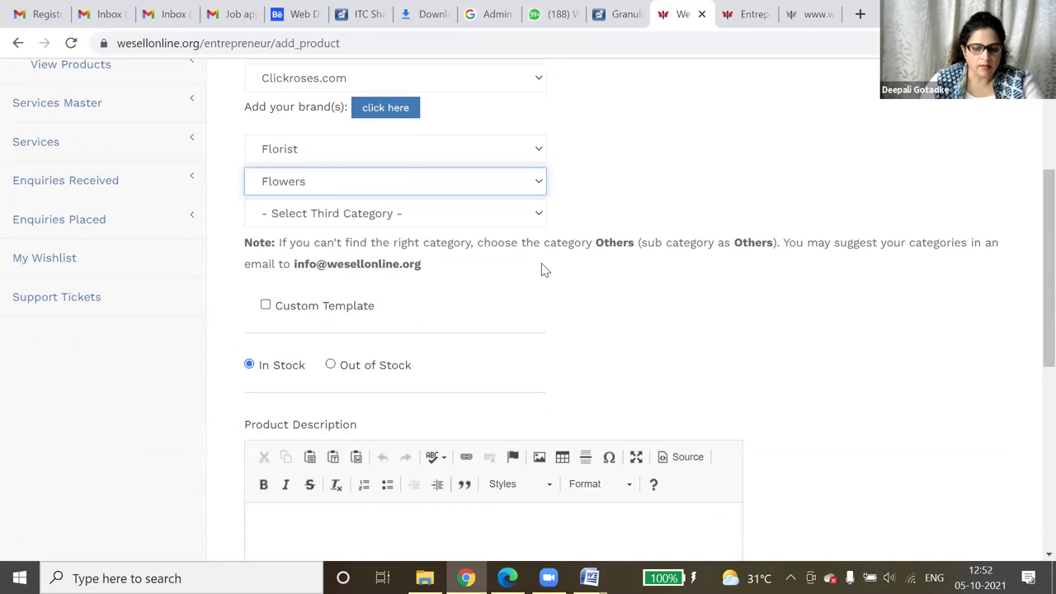
pyautogui.scroll(-1, 516, 312)
pyautogui.scroll(-2, 513, 316)
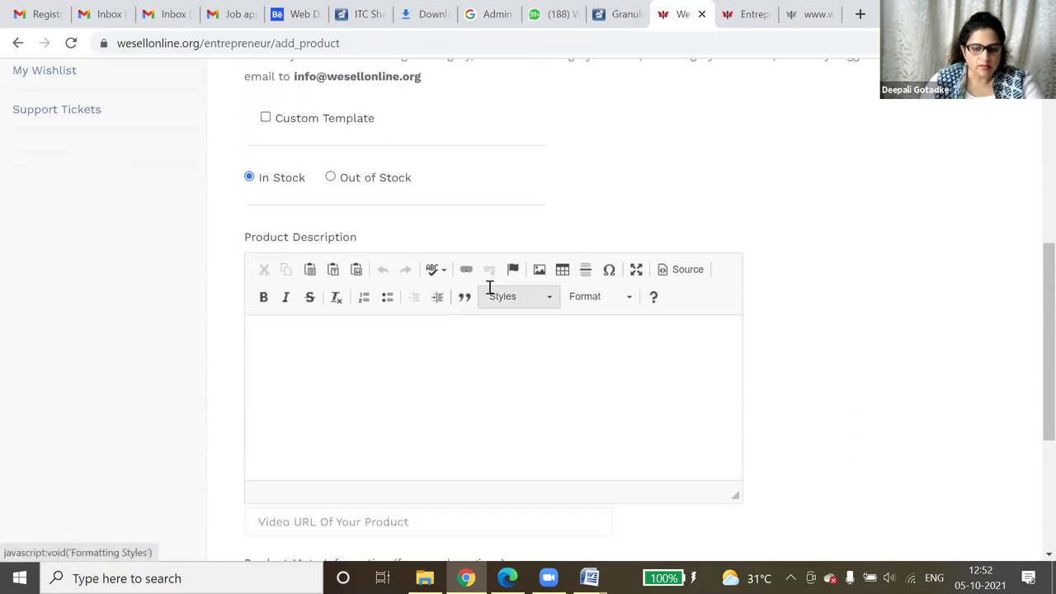
# - Write 'Bunch of 12 fresh red roses tied with silk ribbon' in the Product Description editor
pyautogui.click(298, 292)
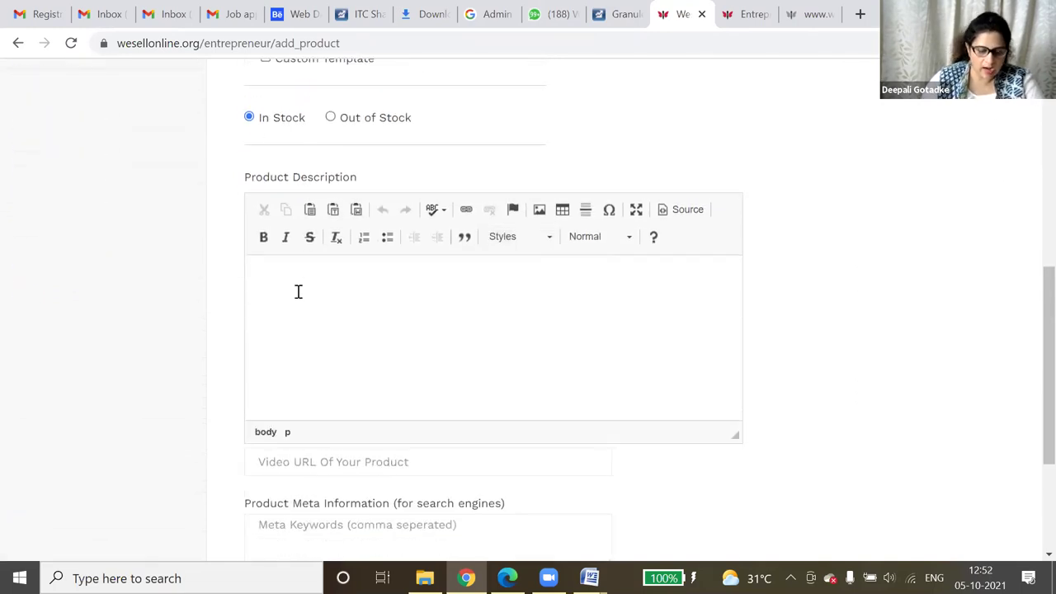
pyautogui.write('Bunch of 12 fresh')
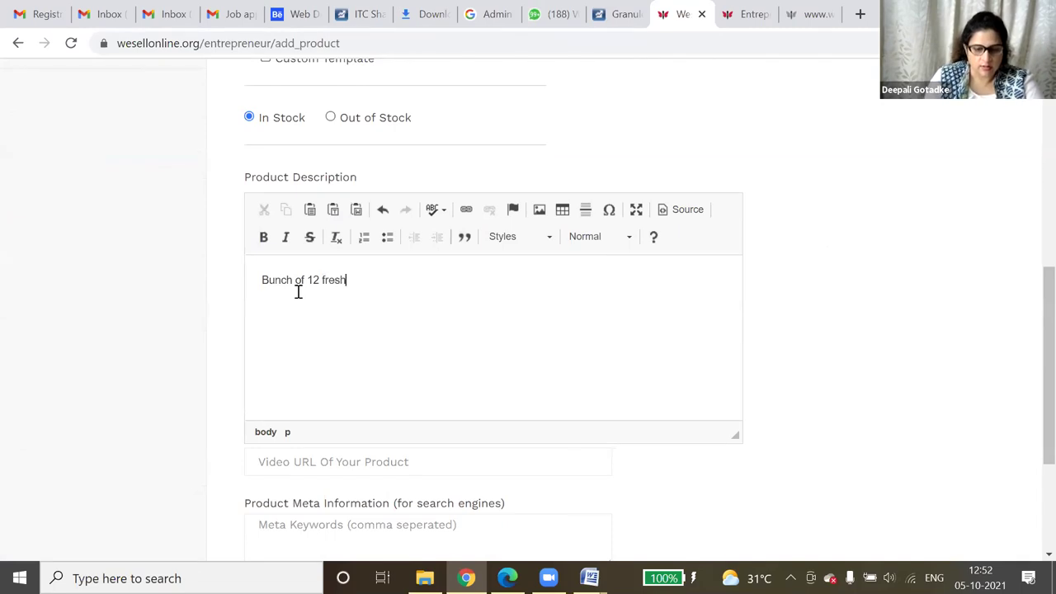
pyautogui.write(' red')
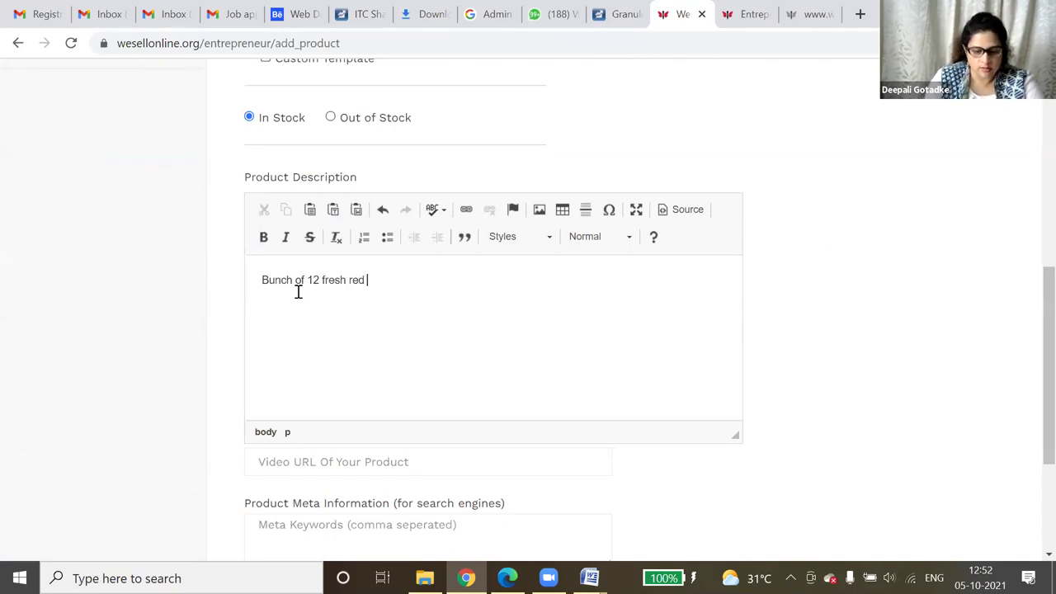
pyautogui.write(' roses tied w')
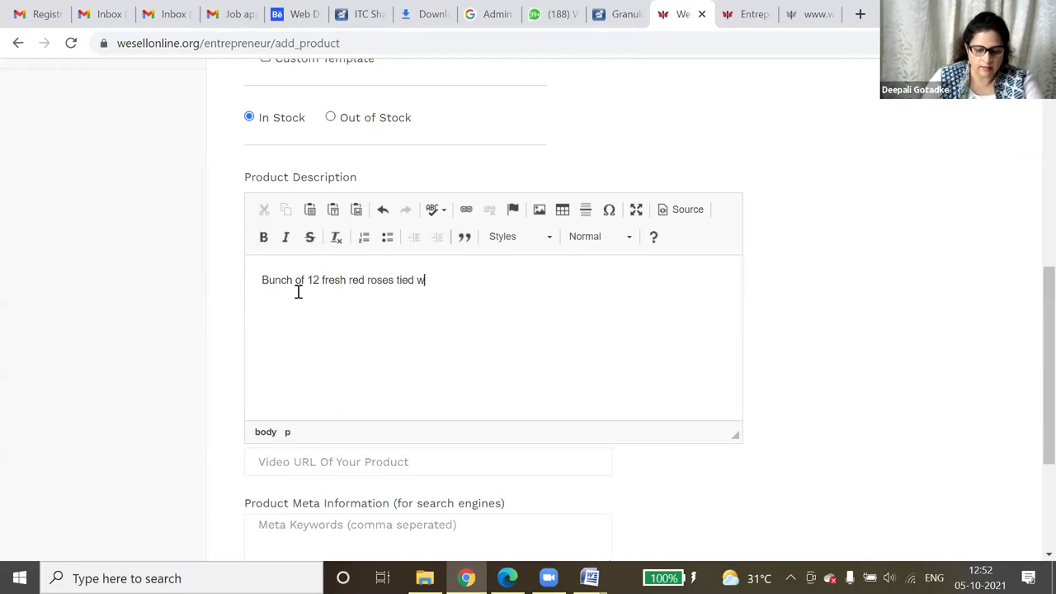
pyautogui.write('ir')
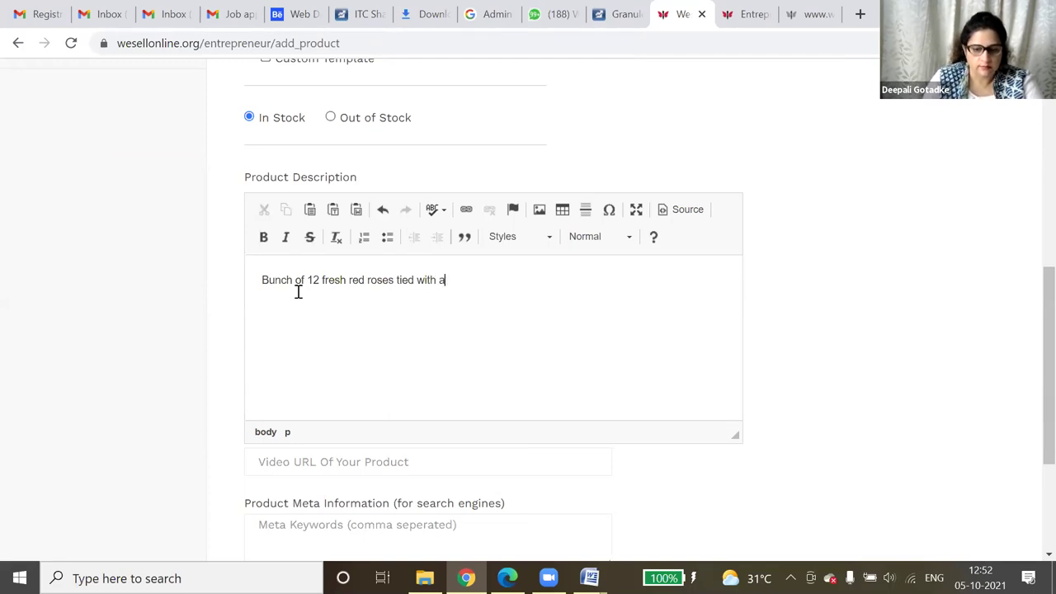
pyautogui.write('ilk ribbon')
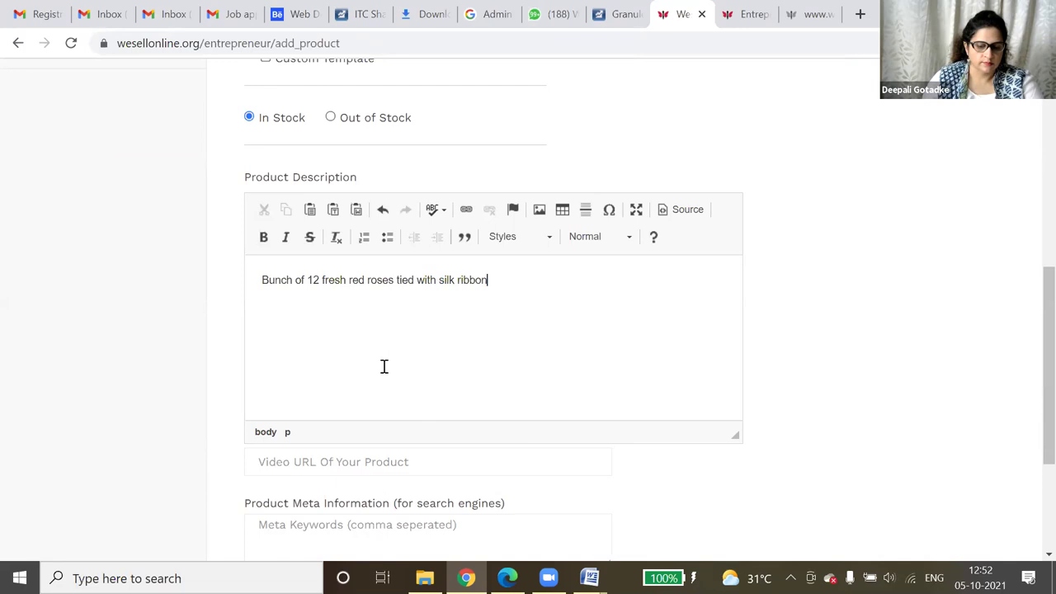
pyautogui.scroll(-2, 398, 344)
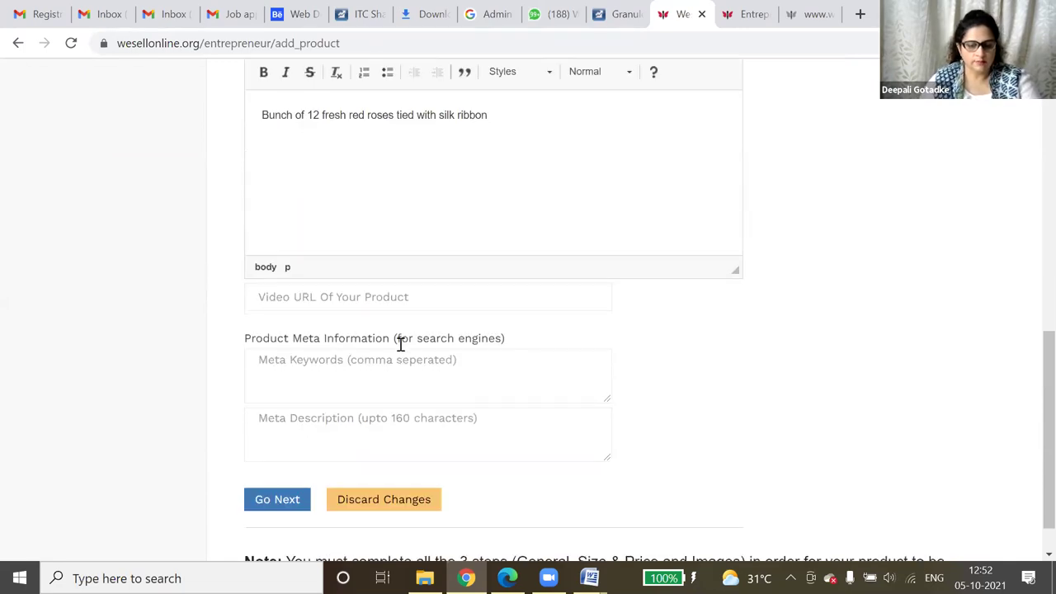
# - Enter meta keywords 'roses delivery in india, fresh flowers delivery, send flowers to India'
pyautogui.click(300, 369)
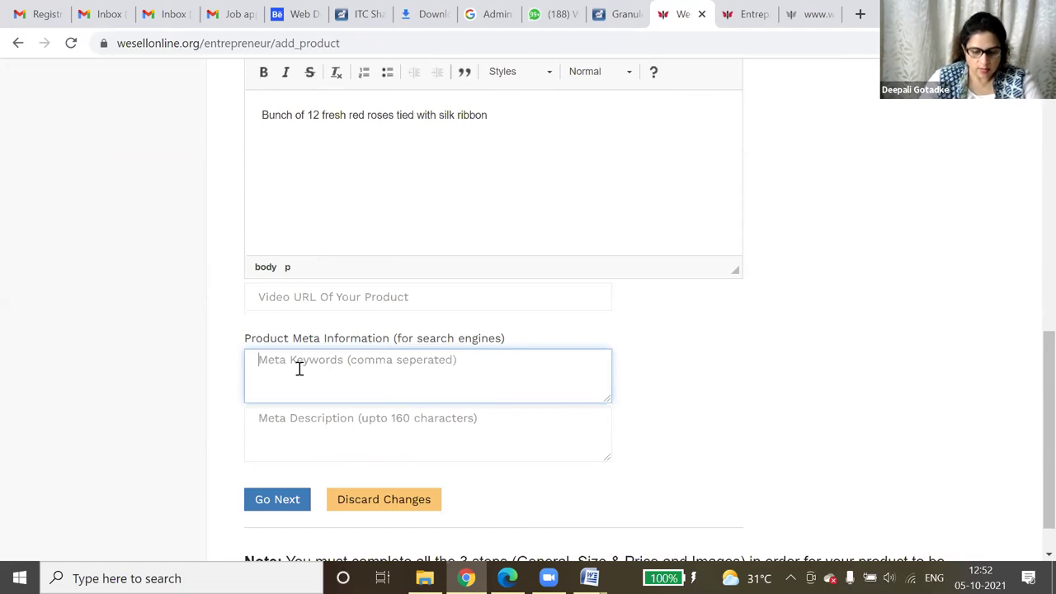
pyautogui.write('ros')
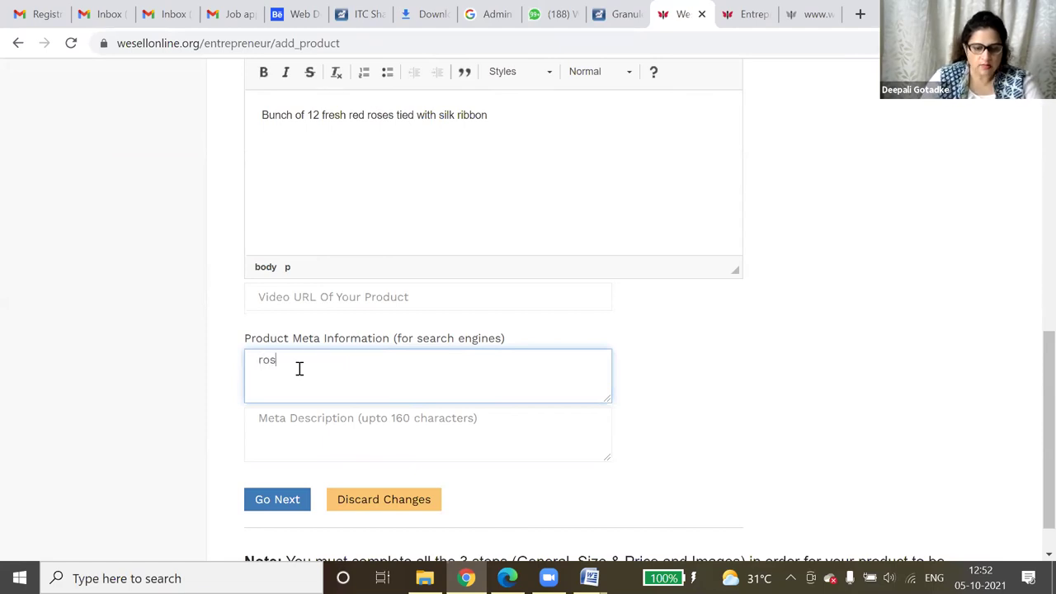
pyautogui.write('es deliv')
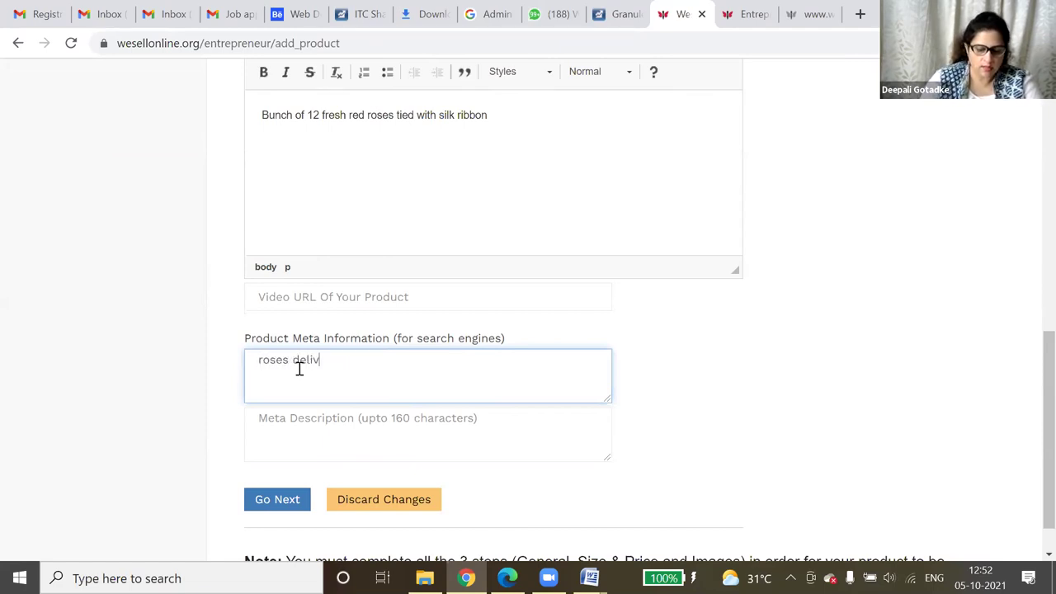
pyautogui.write('ery in india')
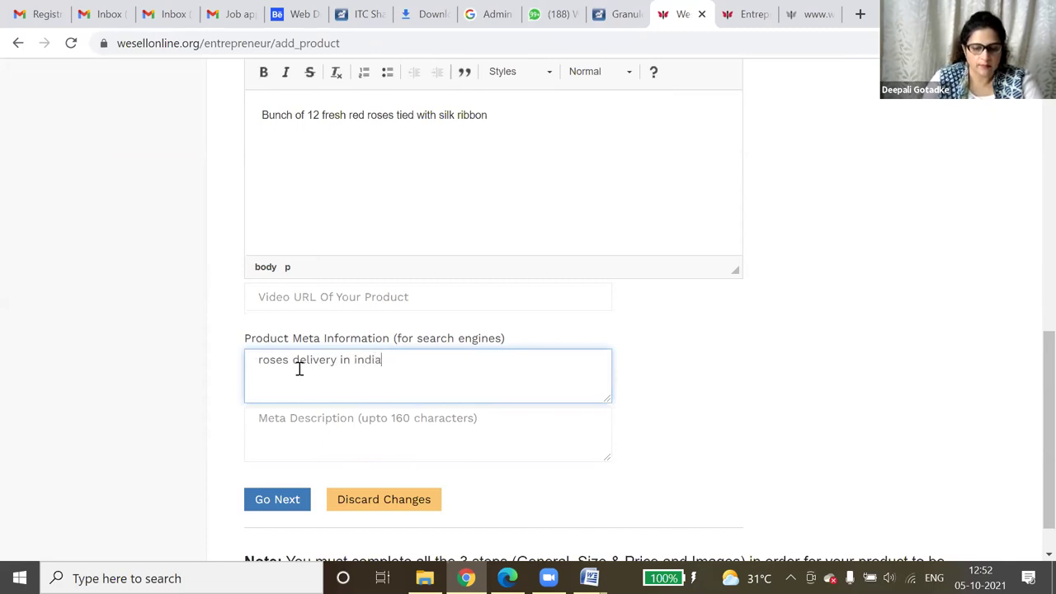
pyautogui.write(', fresh flowers de')
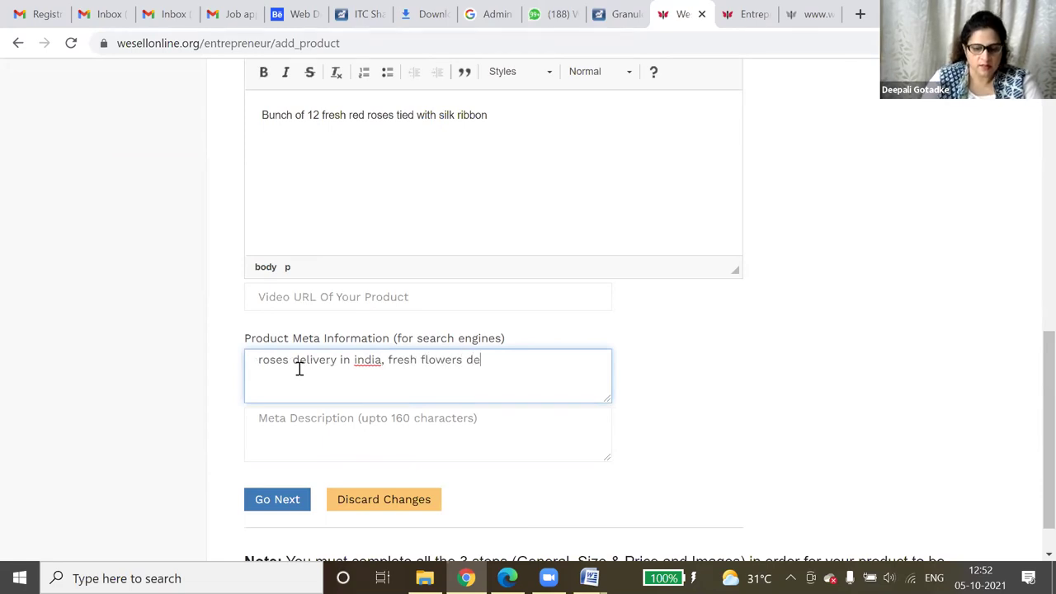
pyautogui.write('livery')
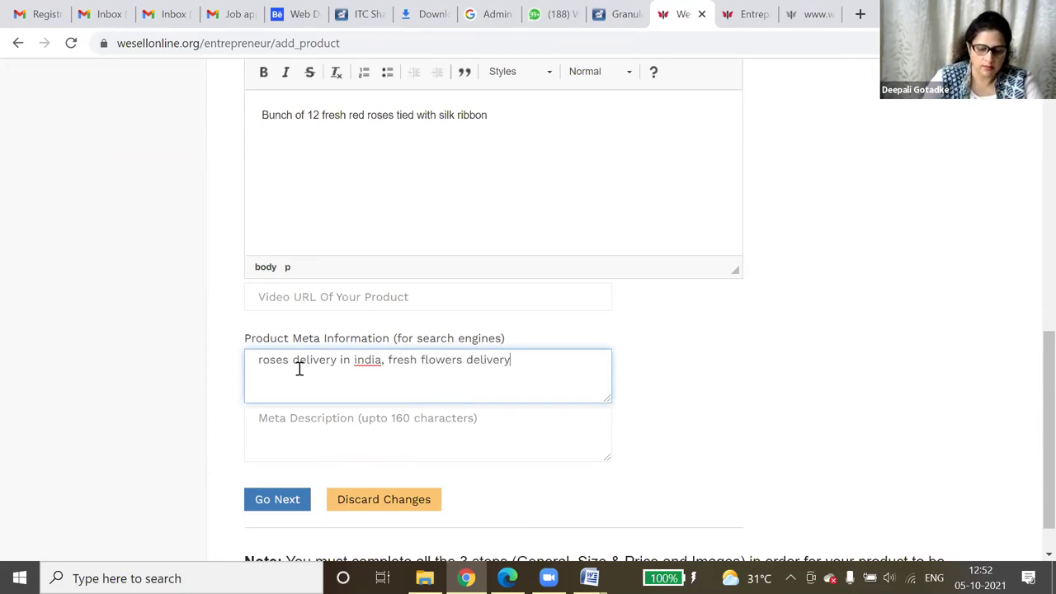
pyautogui.write(', send ')
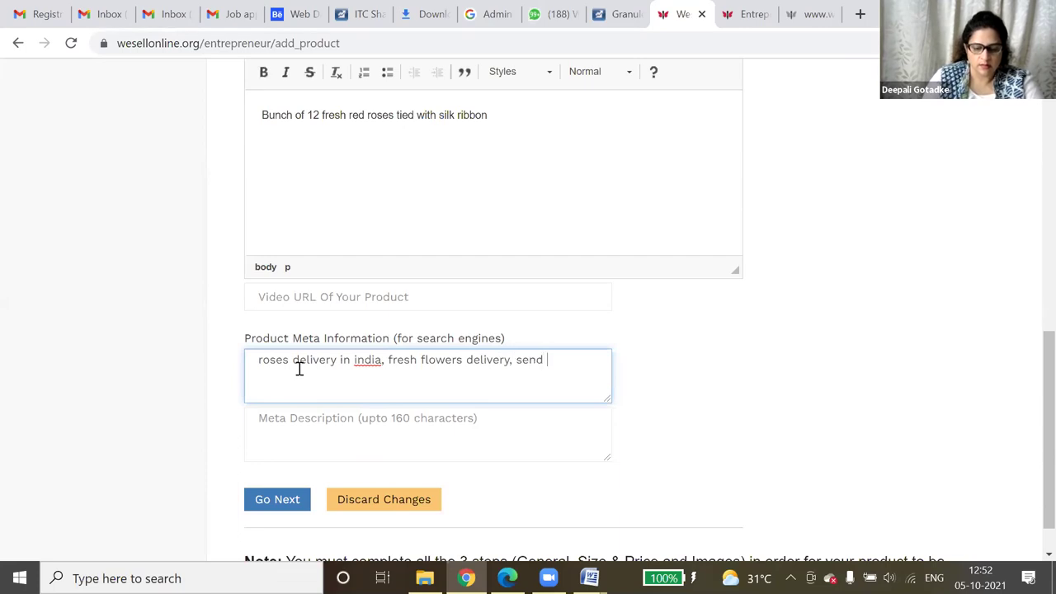
pyautogui.write('flowers to ')
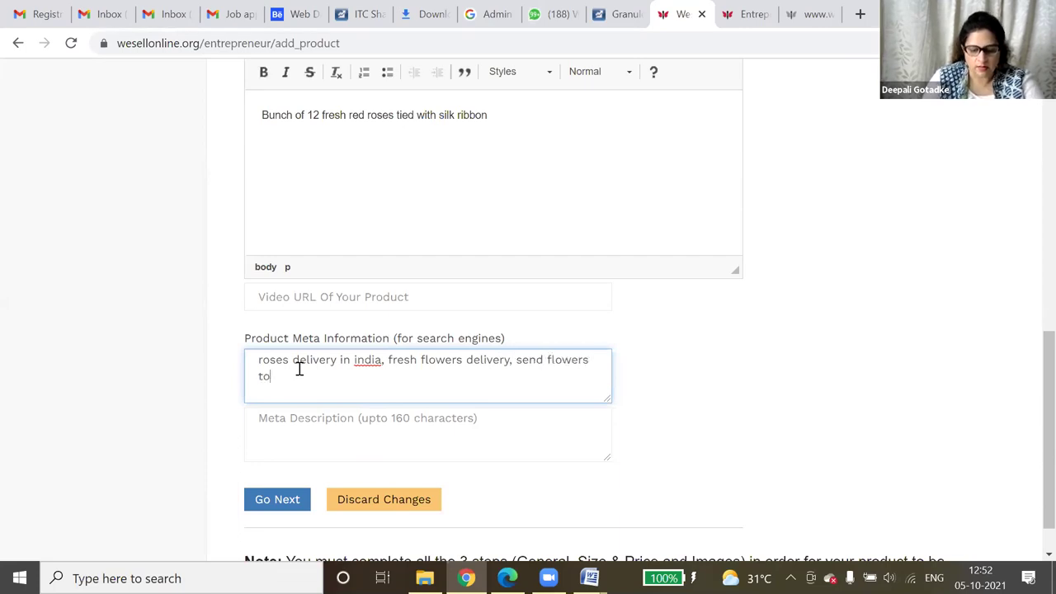
pyautogui.write('India')
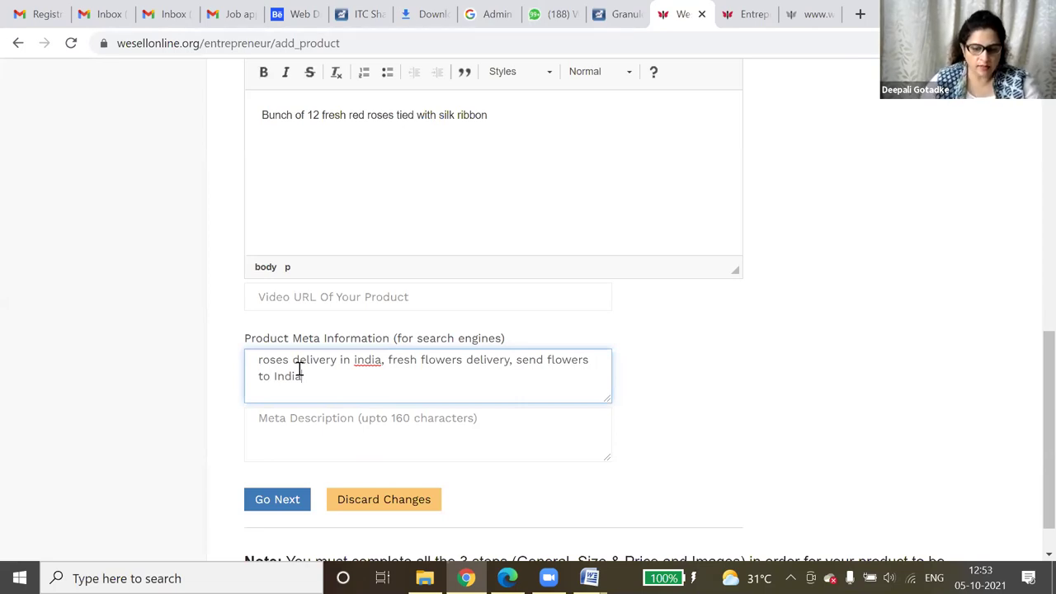
pyautogui.click(422, 430)
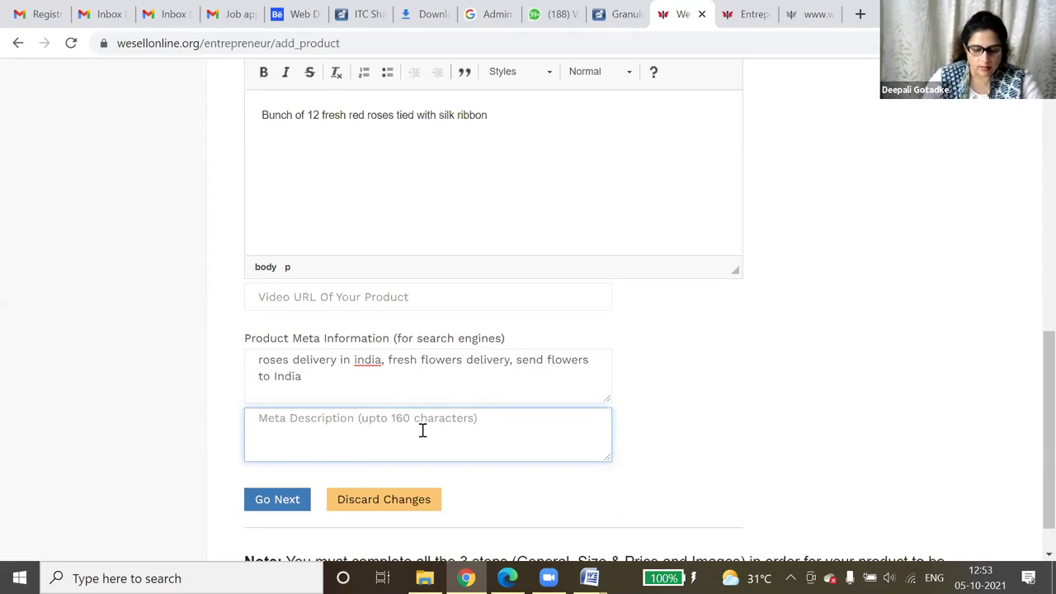
# - Enter the meta description 'Buy this beautiful fresh roses bunch for birthdays, anniversaries, weddings etc' and continue to Size & Price
pyautogui.write('B')
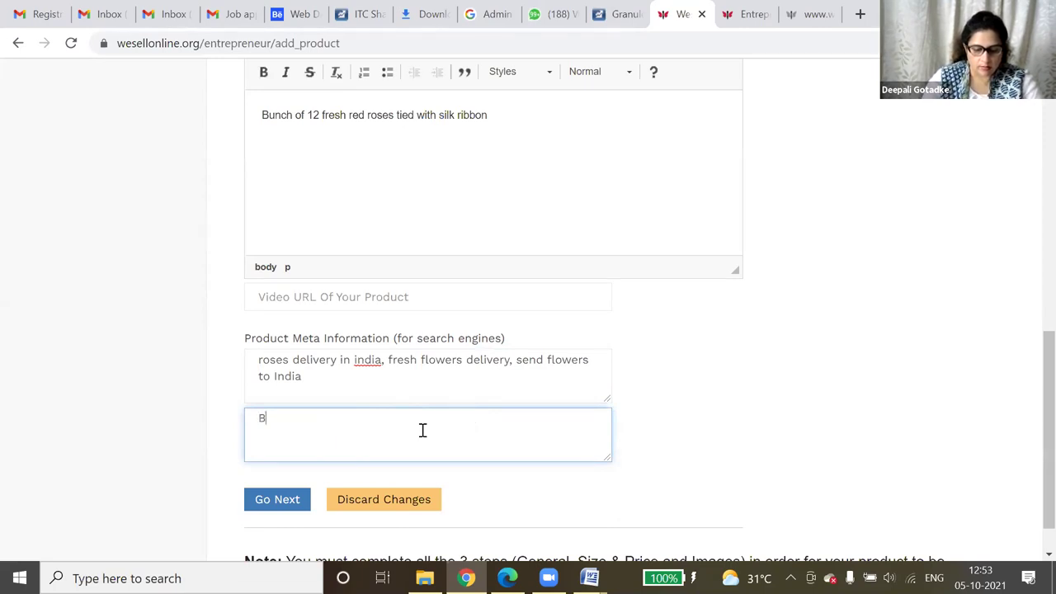
pyautogui.write('uy th')
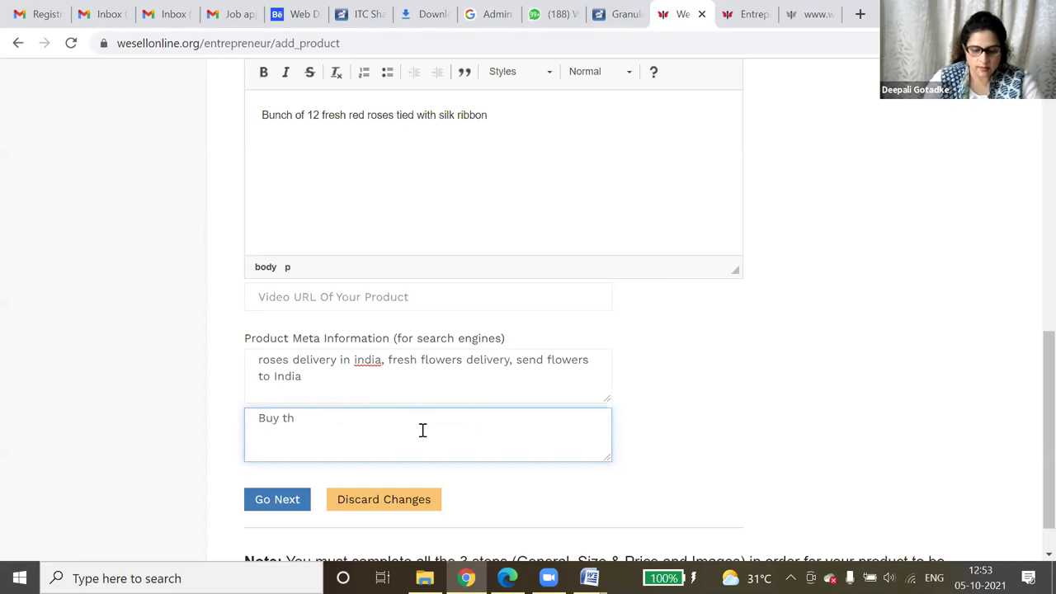
pyautogui.write('is beauti')
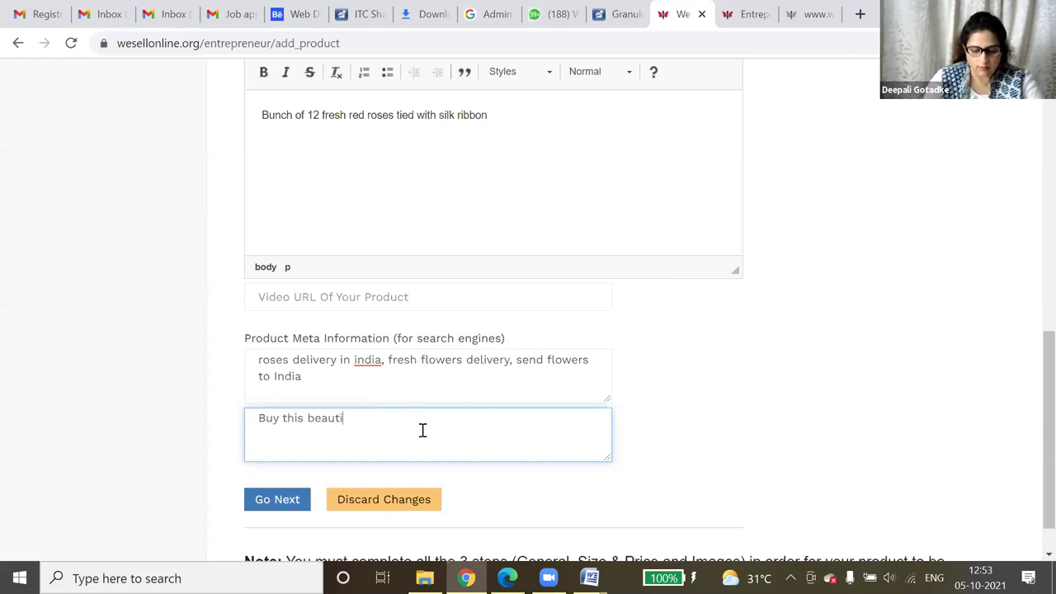
pyautogui.write('ful fre')
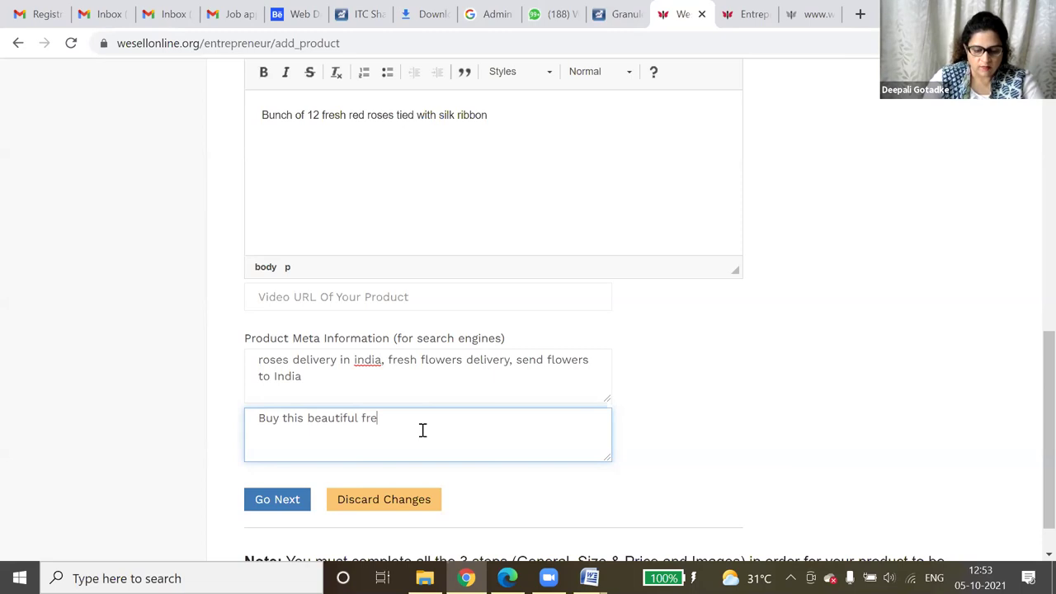
pyautogui.write('sh roses nuc')
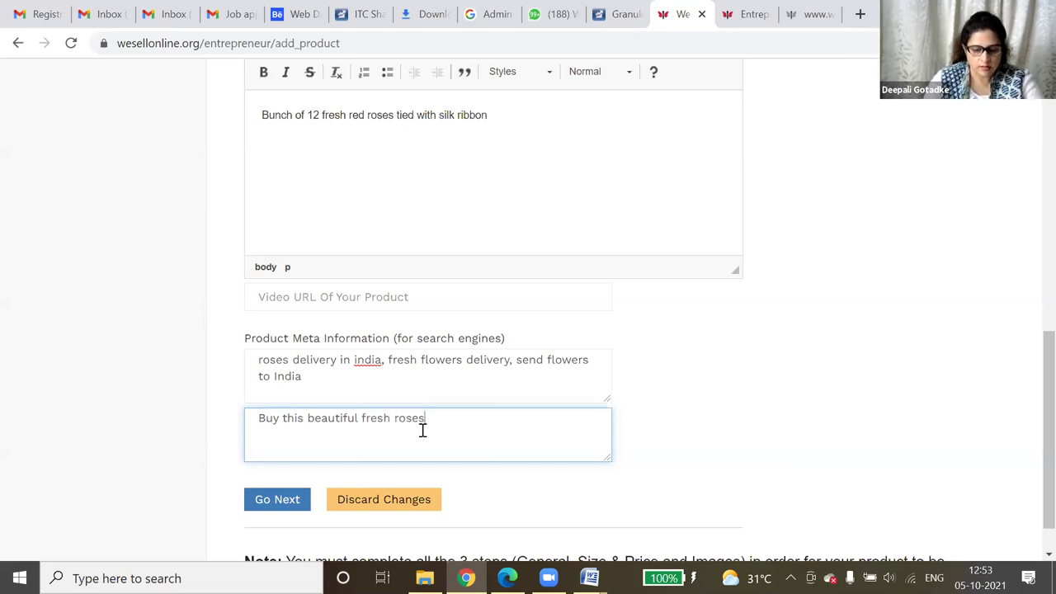
pyautogui.press('BackSpace')
pyautogui.press('BackSpace')
pyautogui.press('BackSpace')
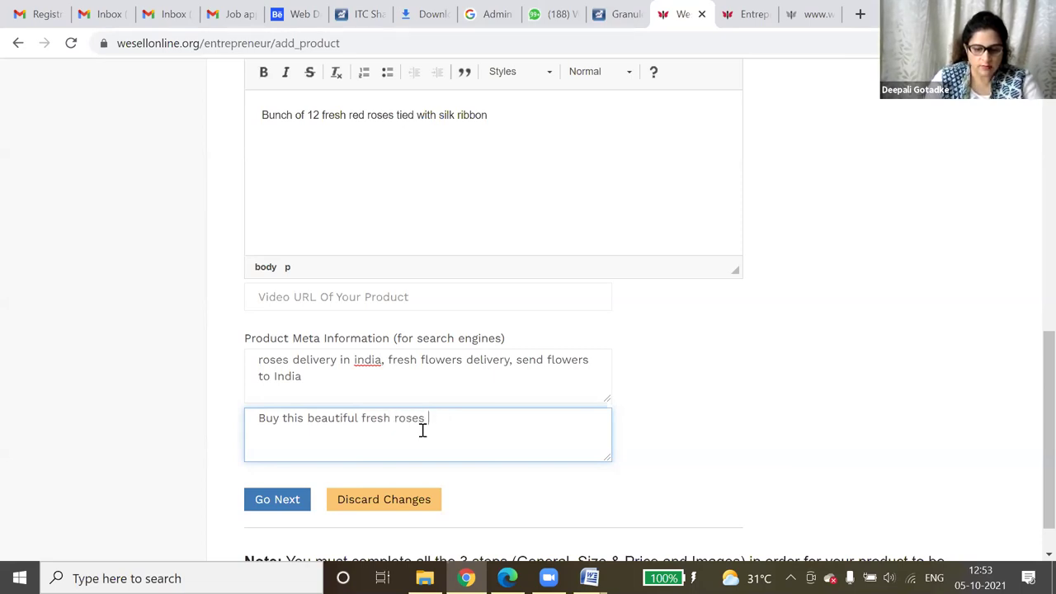
pyautogui.write('bunch')
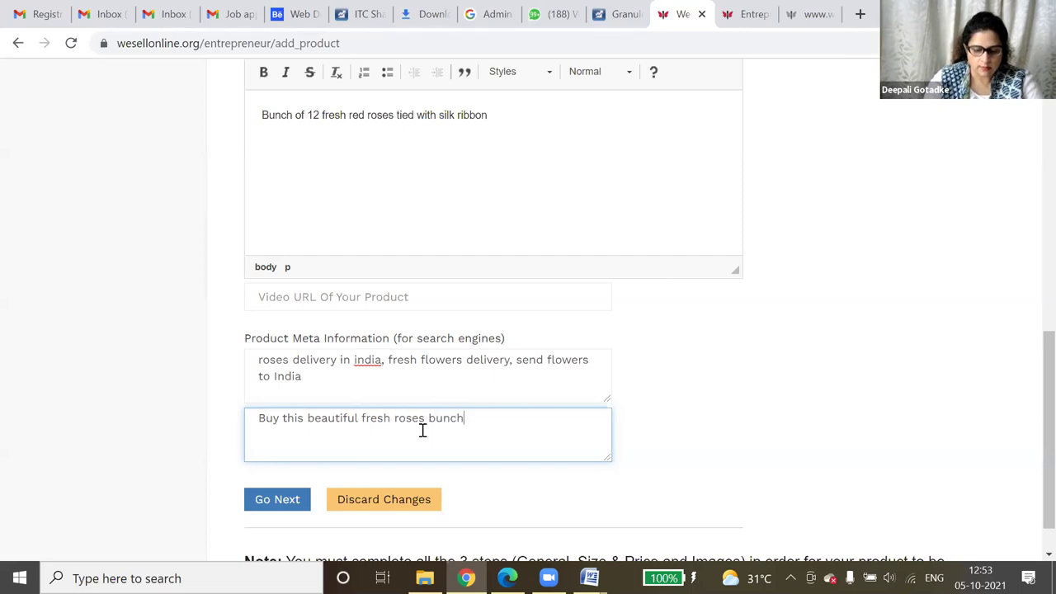
pyautogui.write(' for birthdays, anniversaries, weddin')
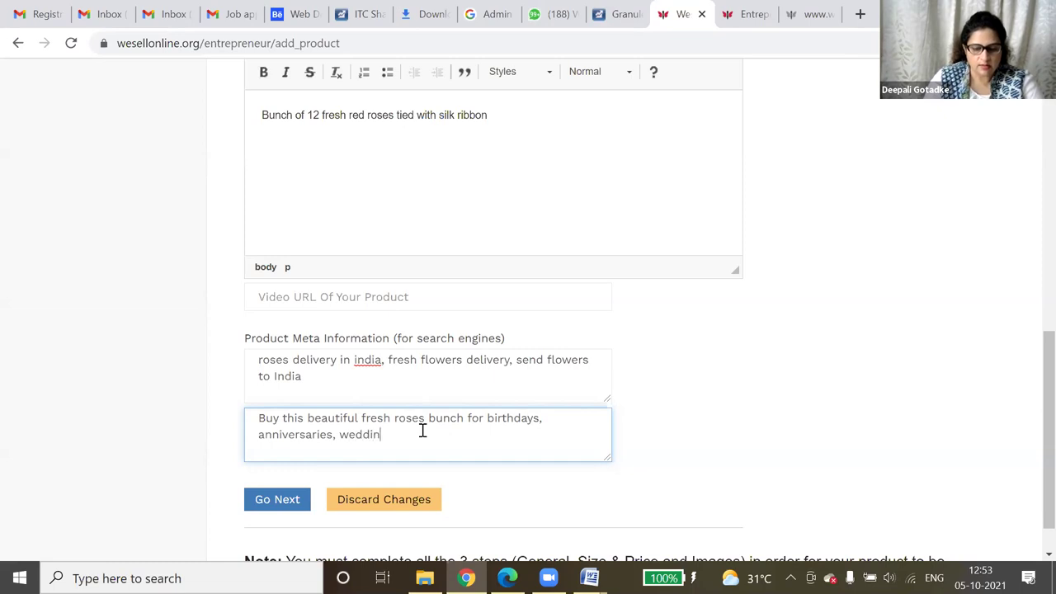
pyautogui.write('gs etc')
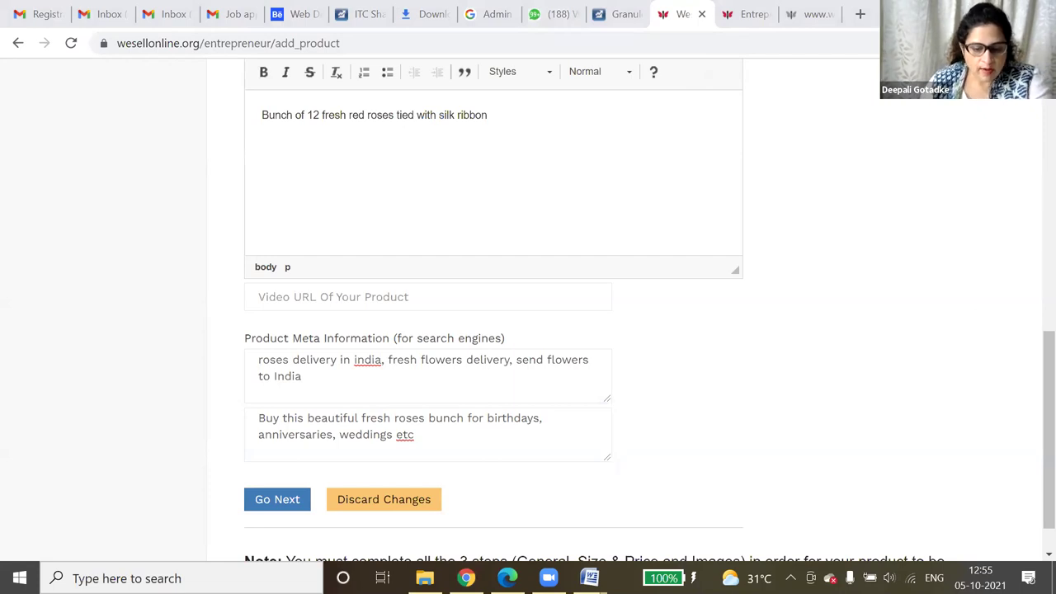
pyautogui.click(283, 501)
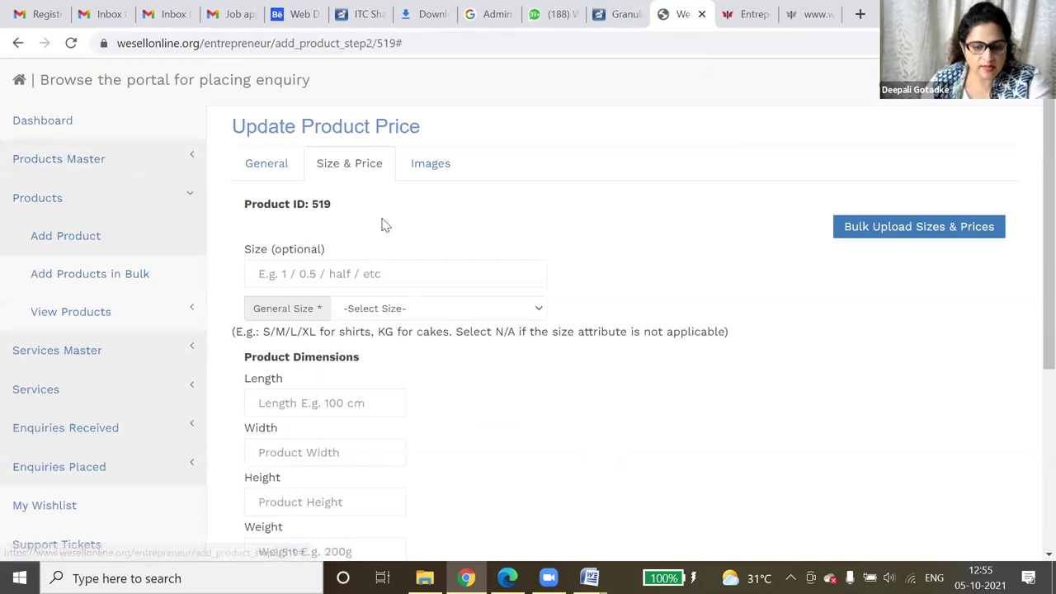
# - Enter 12 as the size and choose bunch as the general size unit
pyautogui.click(324, 276)
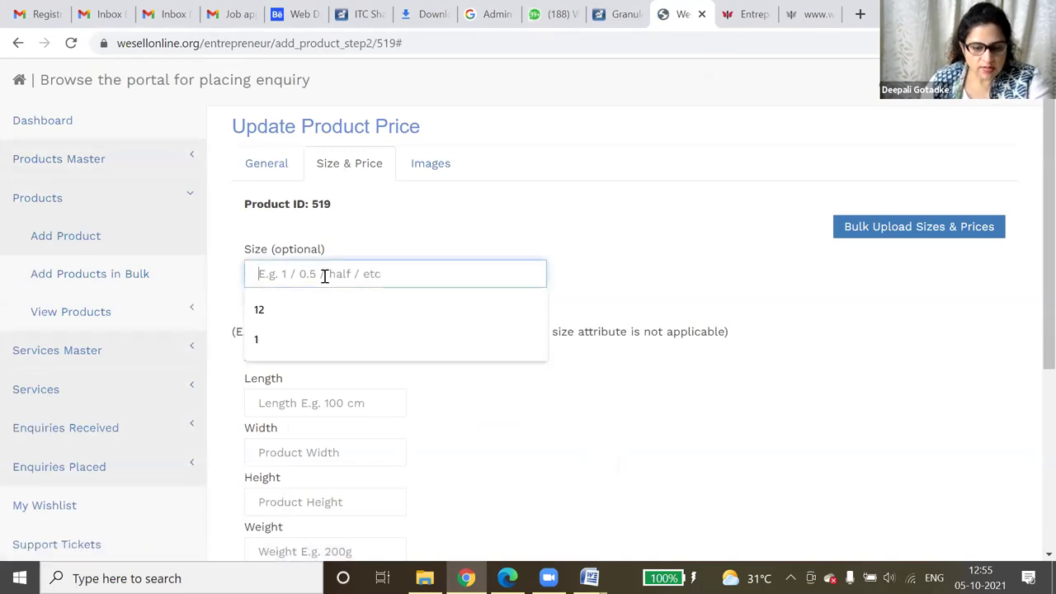
pyautogui.click(302, 307)
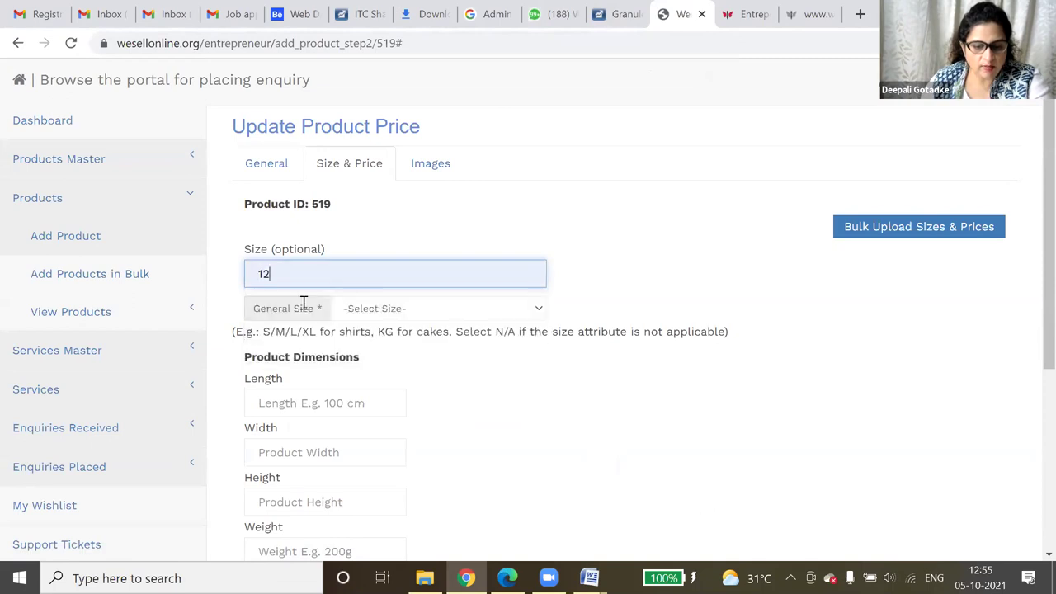
pyautogui.click(410, 309)
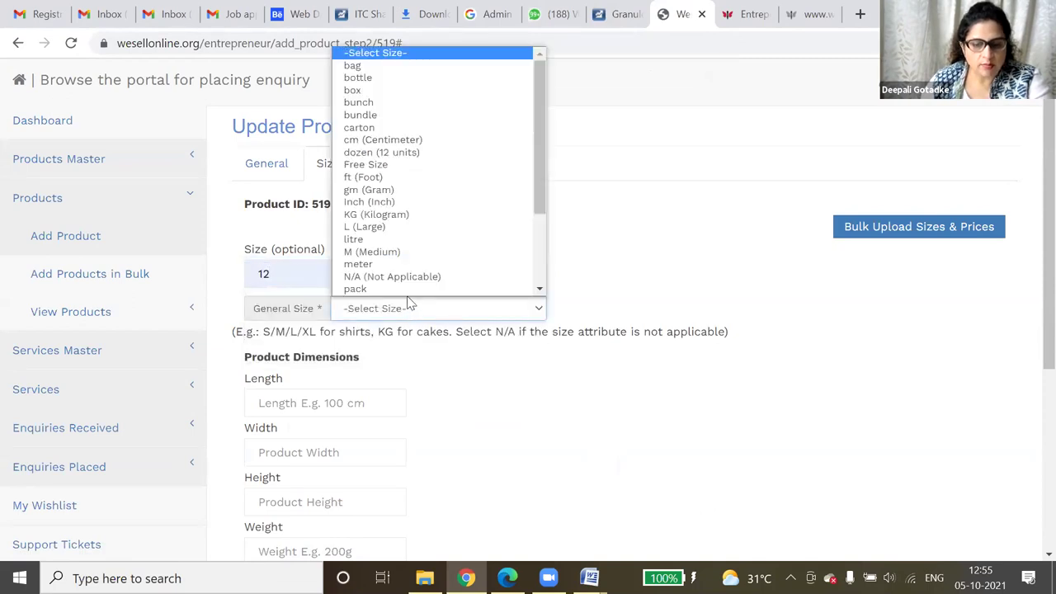
pyautogui.scroll(-1, 407, 113)
pyautogui.click(412, 77)
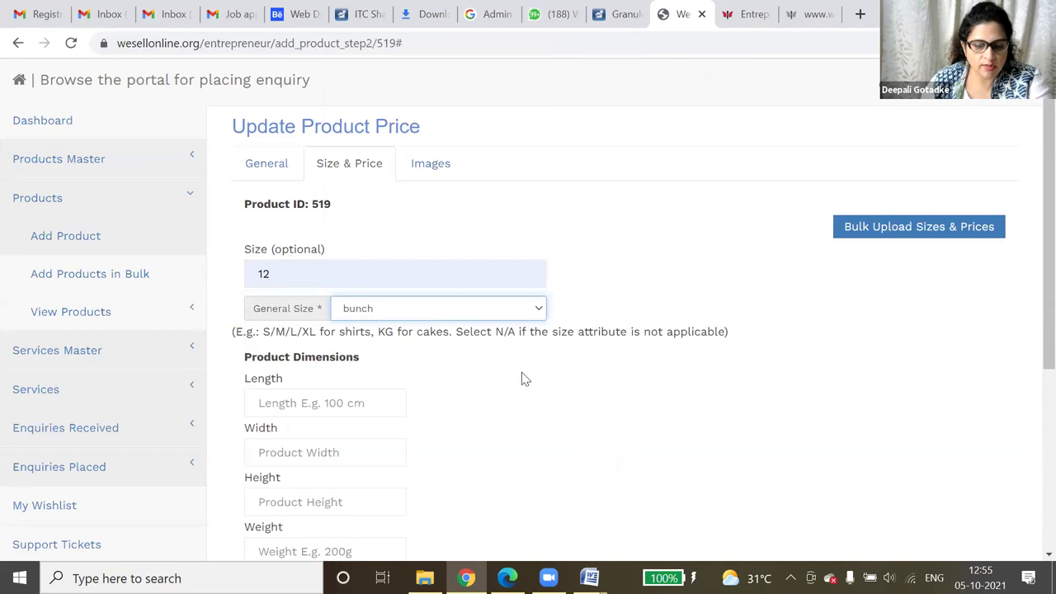
pyautogui.scroll(-4, 520, 375)
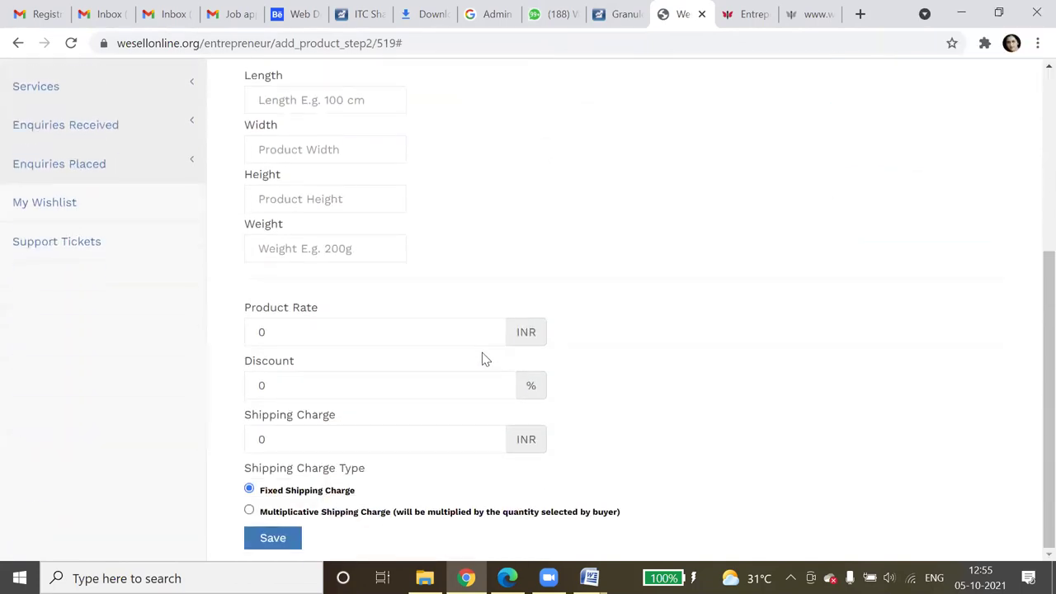
pyautogui.scroll(3, 681, 336)
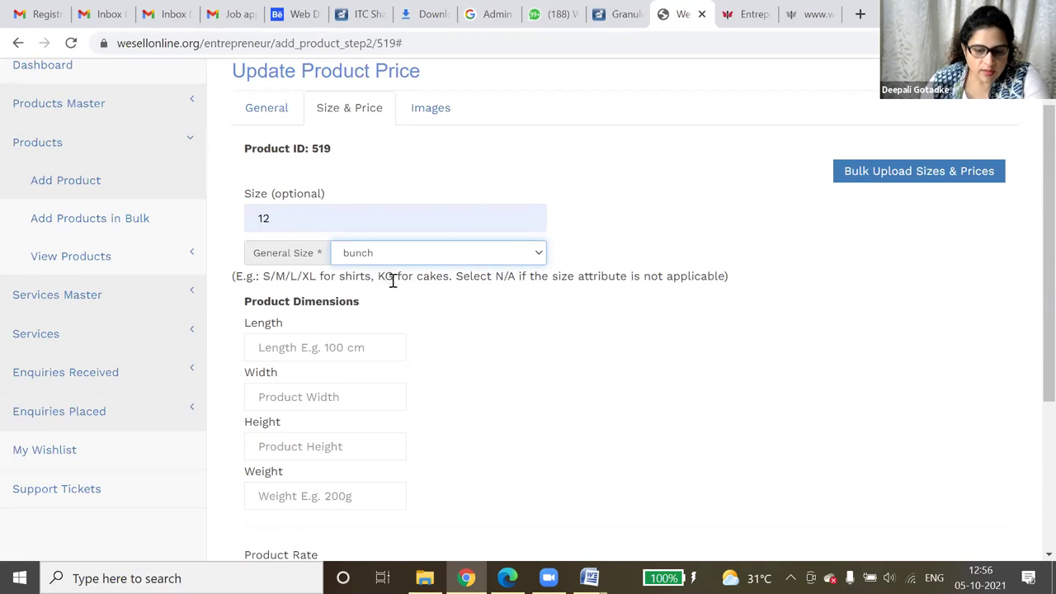
# - Set Product Rate to 500 INR, Discount to 10% and Shipping Charge to 100 INR
pyautogui.scroll(-3, 487, 321)
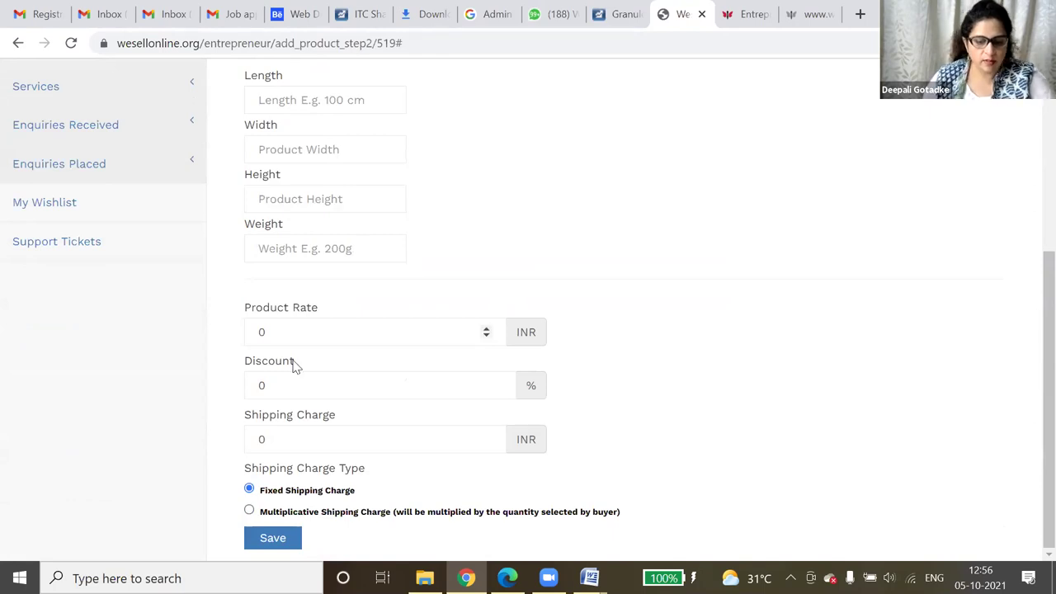
pyautogui.click(342, 336)
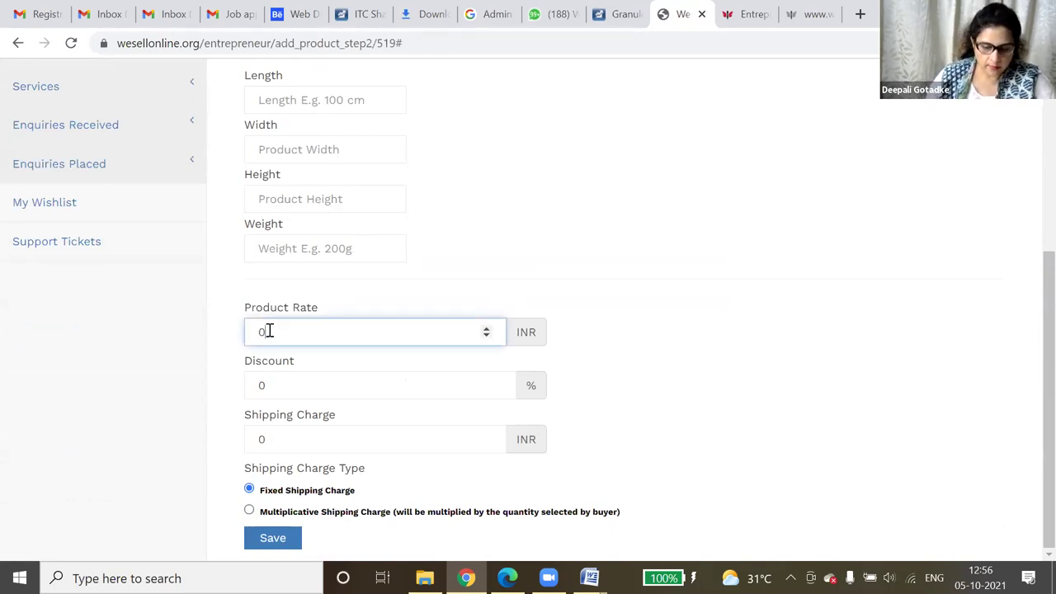
pyautogui.press('BackSpace')
pyautogui.write('0')
pyautogui.press('BackSpace')
pyautogui.write('500')
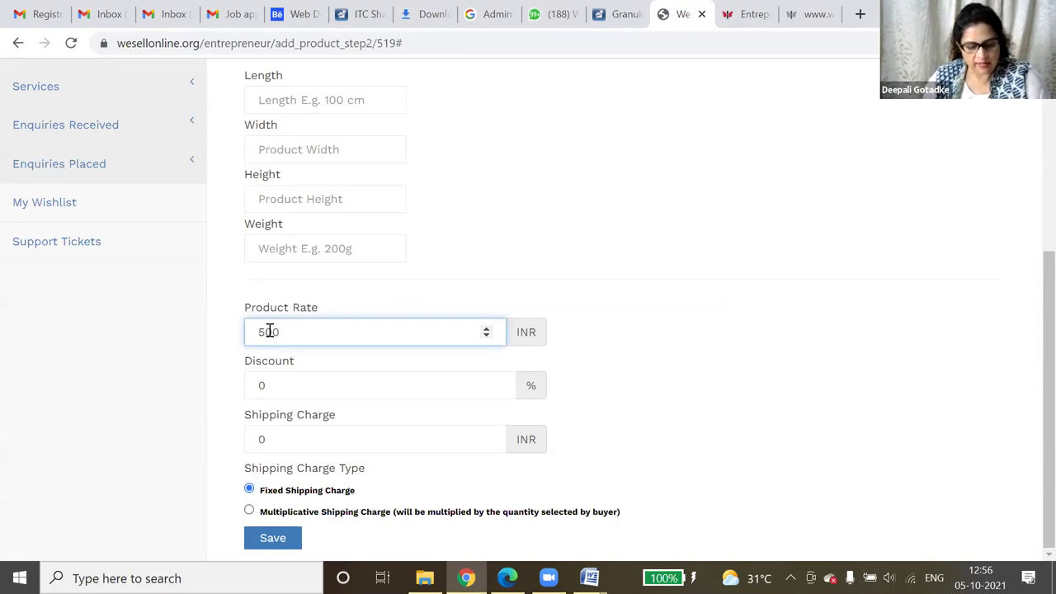
pyautogui.click(310, 386)
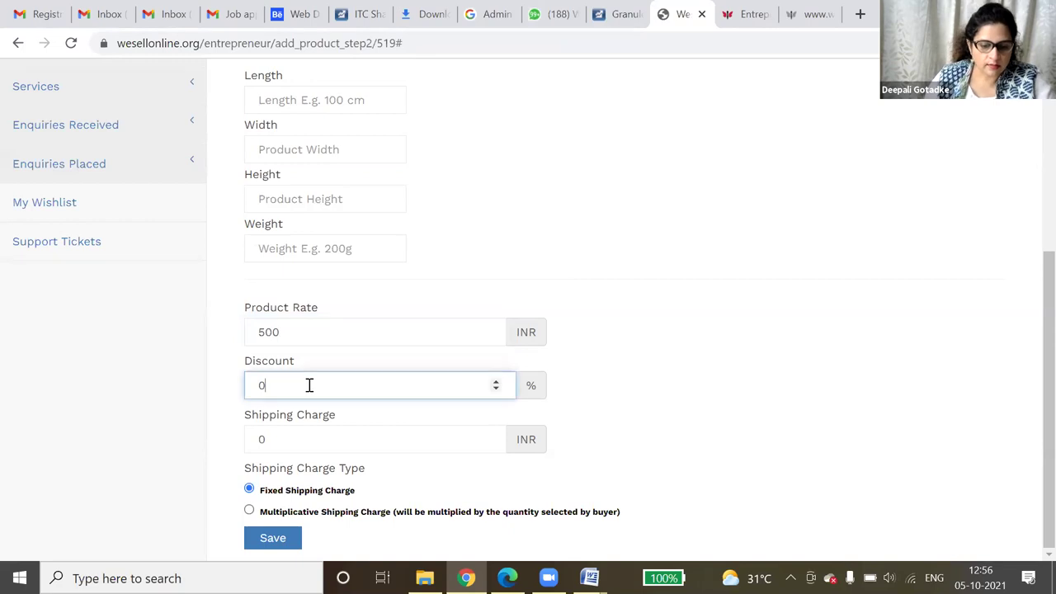
pyautogui.press('BackSpace')
pyautogui.write('10')
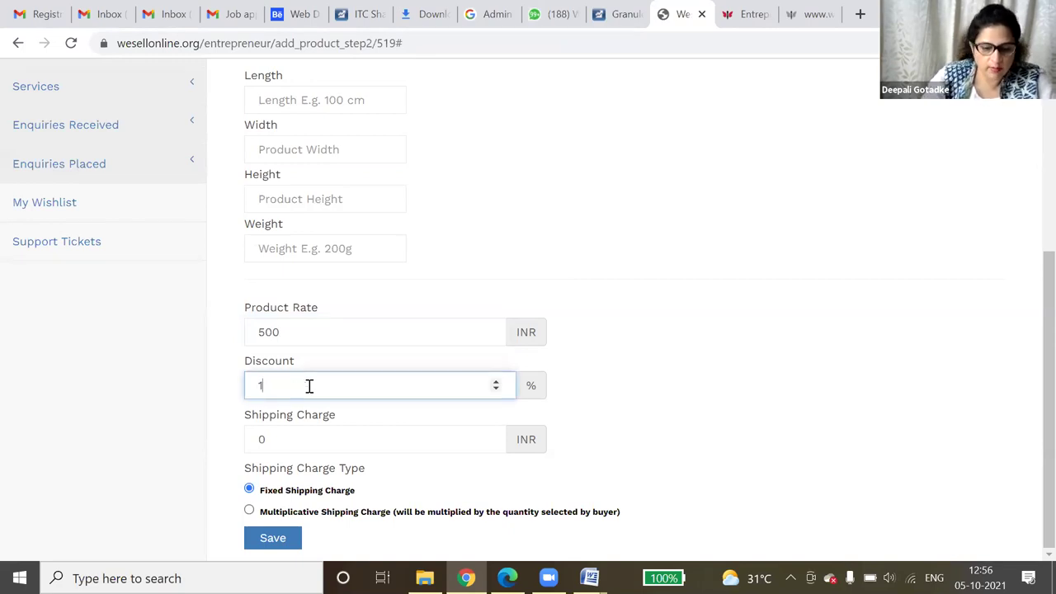
pyautogui.click(286, 439)
pyautogui.press('BackSpace')
pyautogui.write('100')
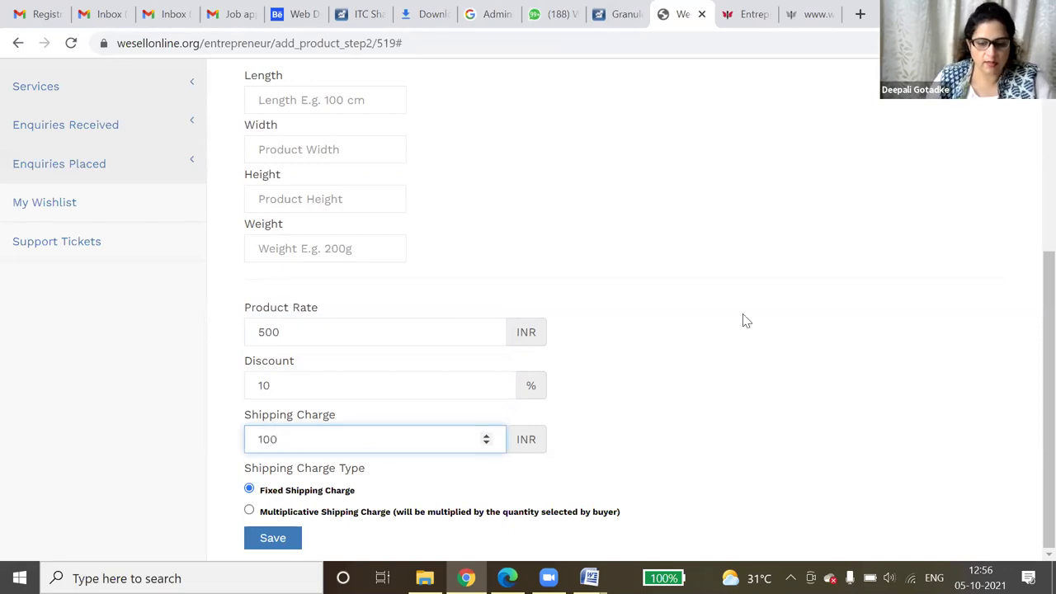
pyautogui.click(681, 480)
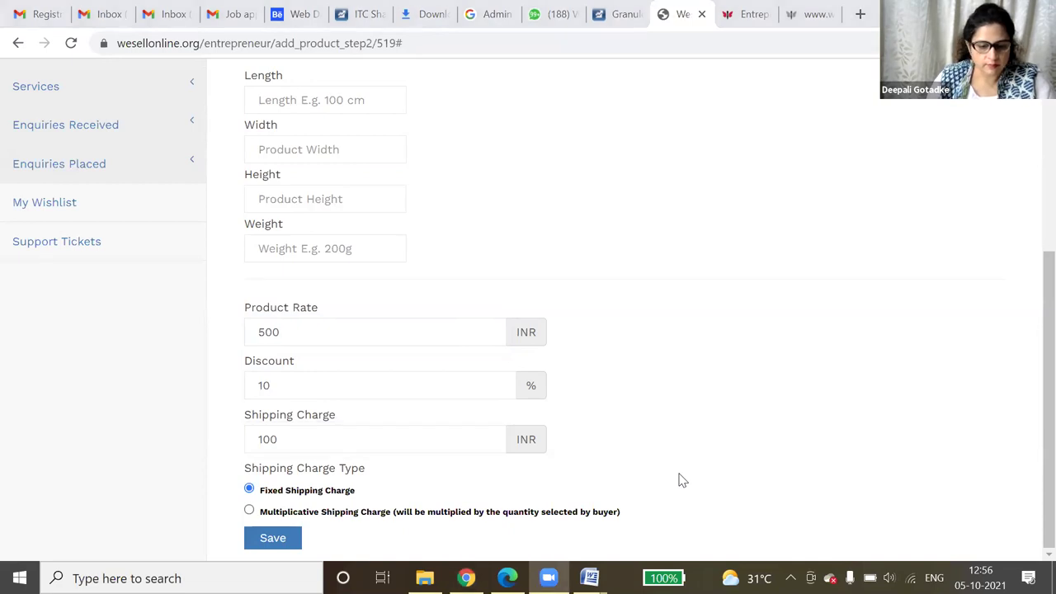
# - Select Multiplicative Shipping Charge and save the size and price details
pyautogui.click(250, 511)
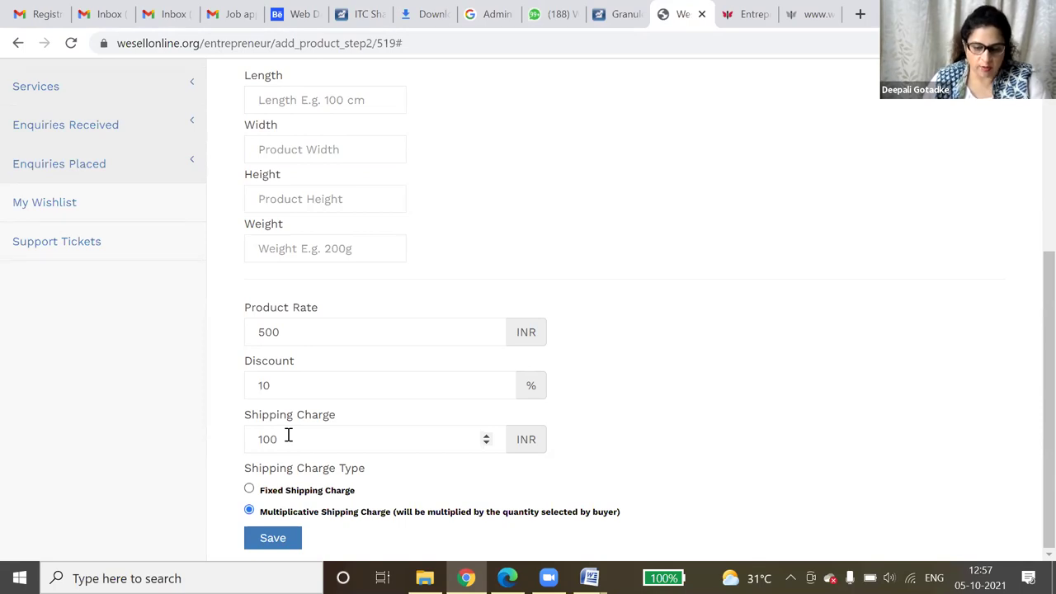
pyautogui.click(281, 538)
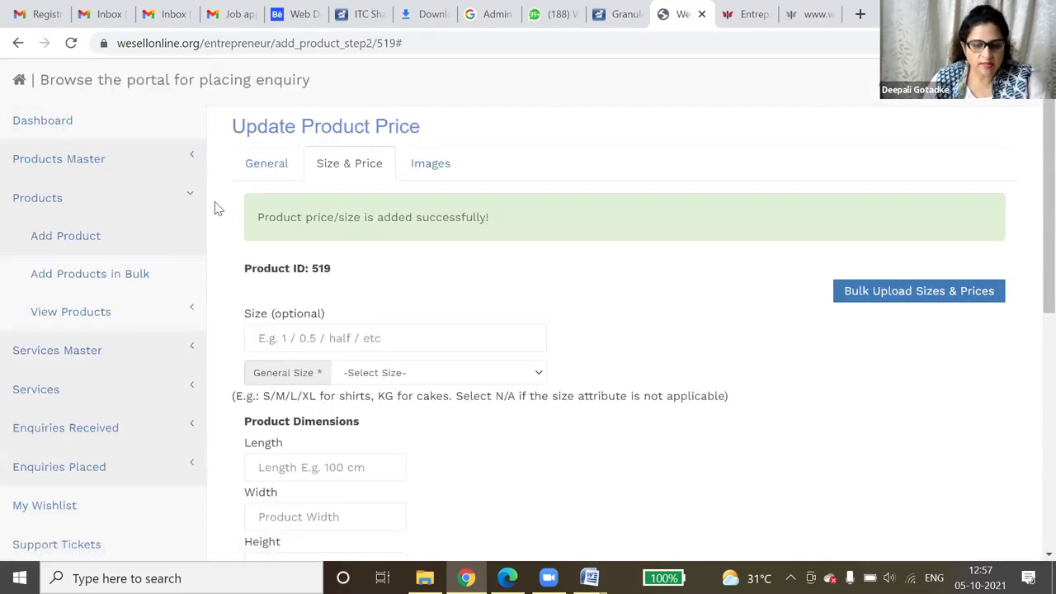
# - In the Images step, pick bunch - Measure as the image size
pyautogui.click(430, 164)
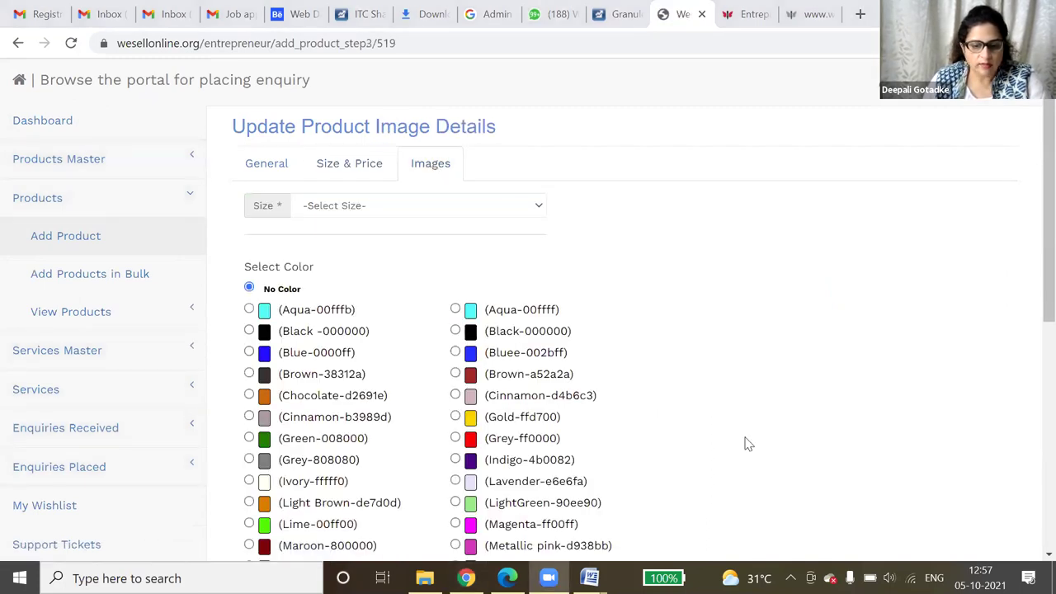
pyautogui.click(469, 206)
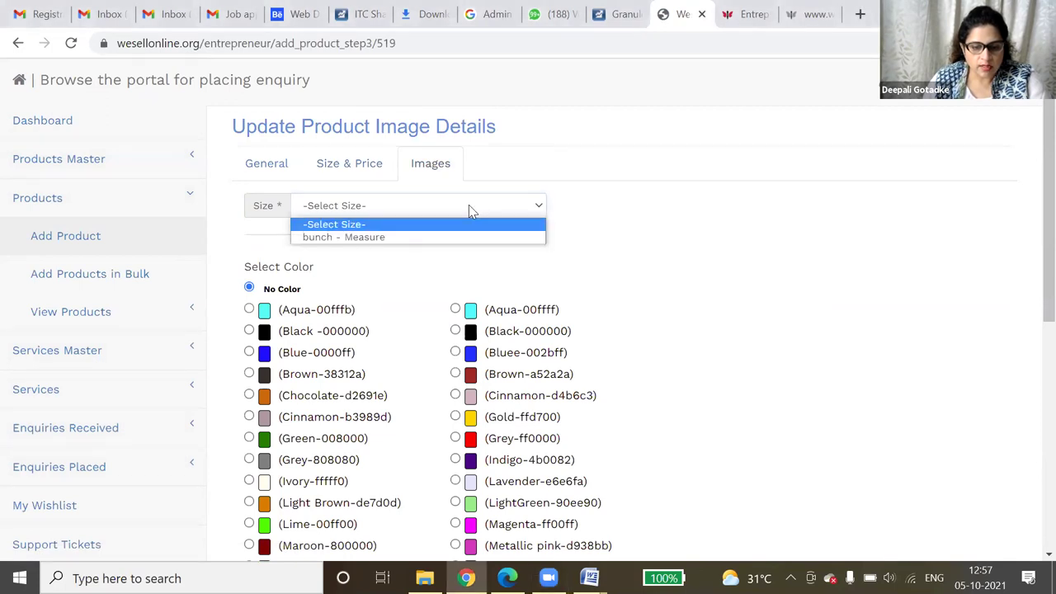
pyautogui.click(444, 238)
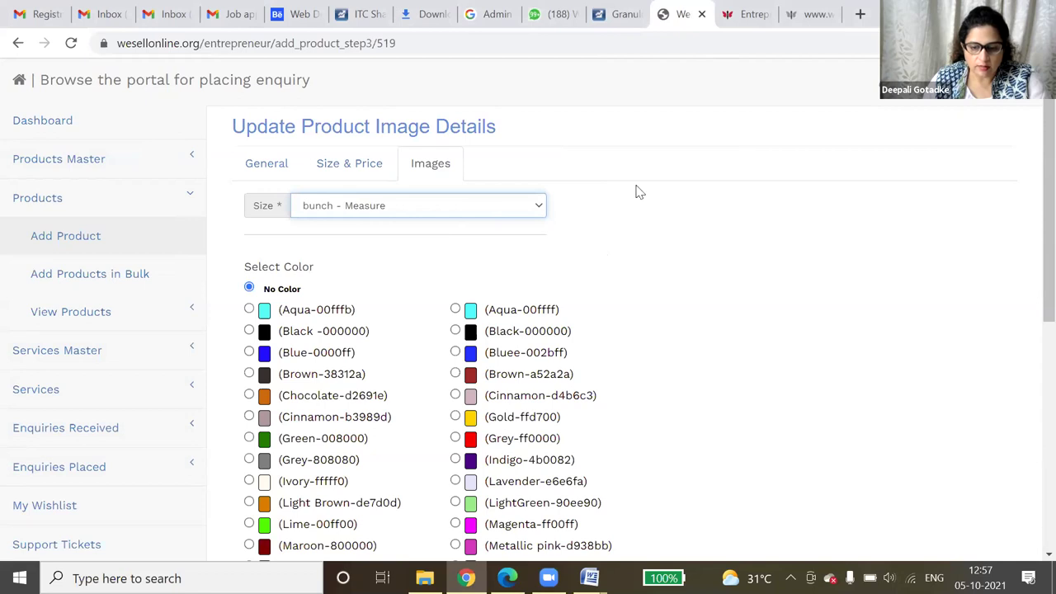
pyautogui.scroll(-5, 620, 342)
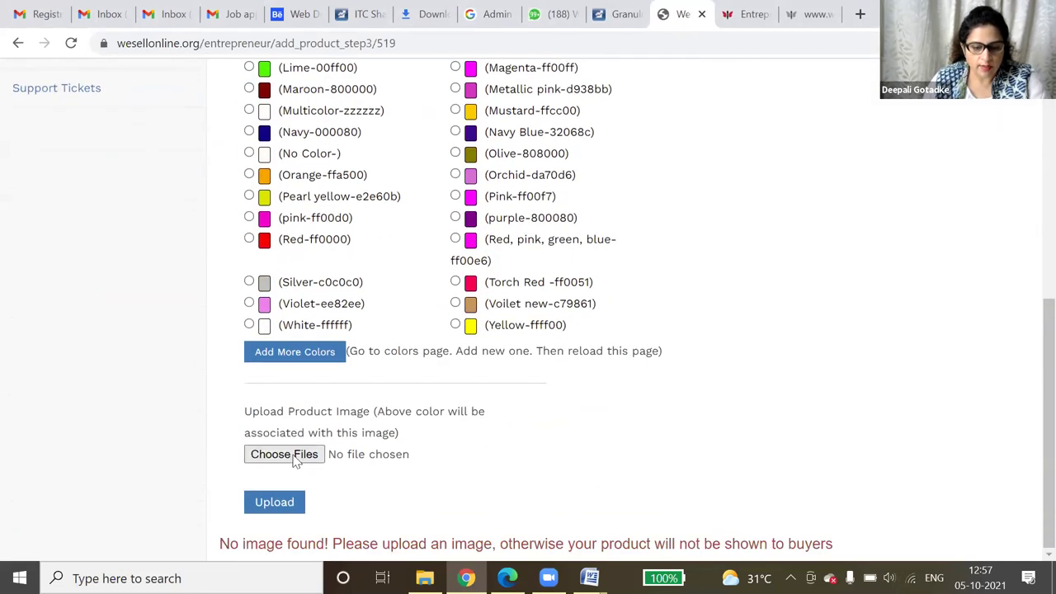
# - Choose red-l2.jpg from the temp folder and upload it
pyautogui.click(284, 455)
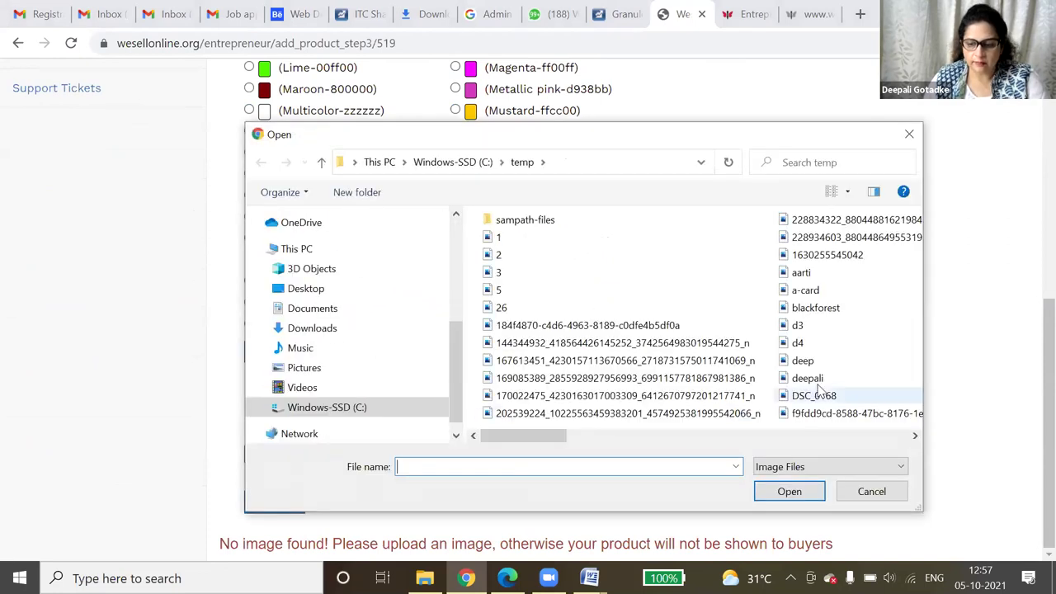
pyautogui.click(837, 310)
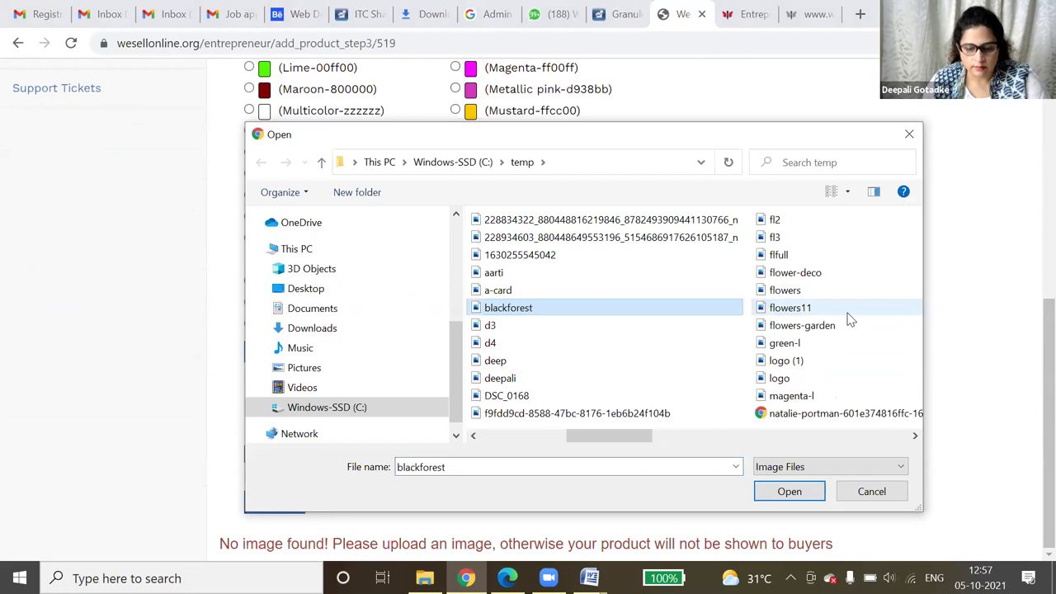
pyautogui.press('r')
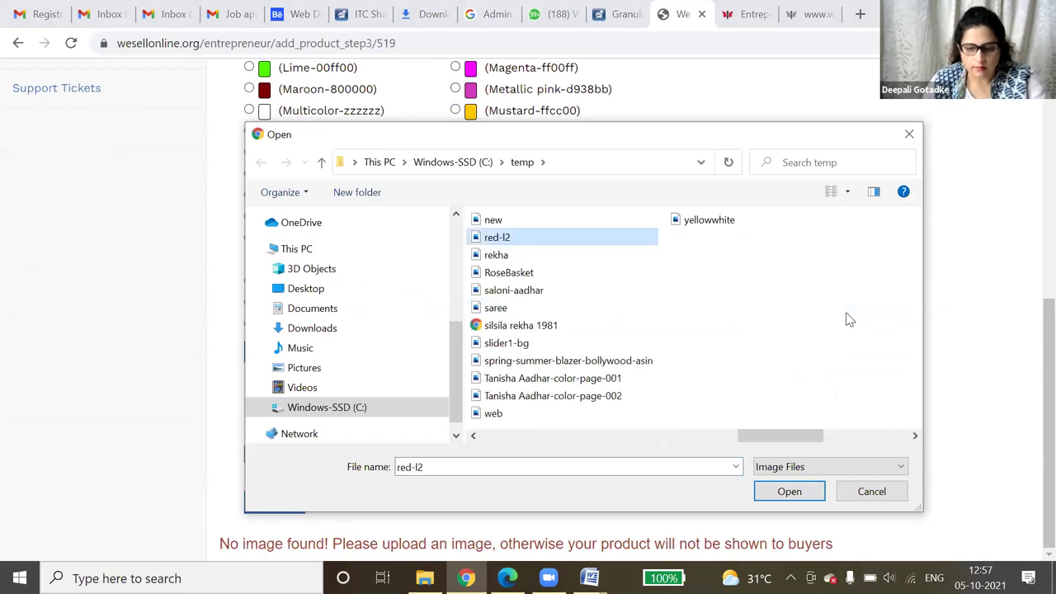
pyautogui.doubleClick(545, 238)
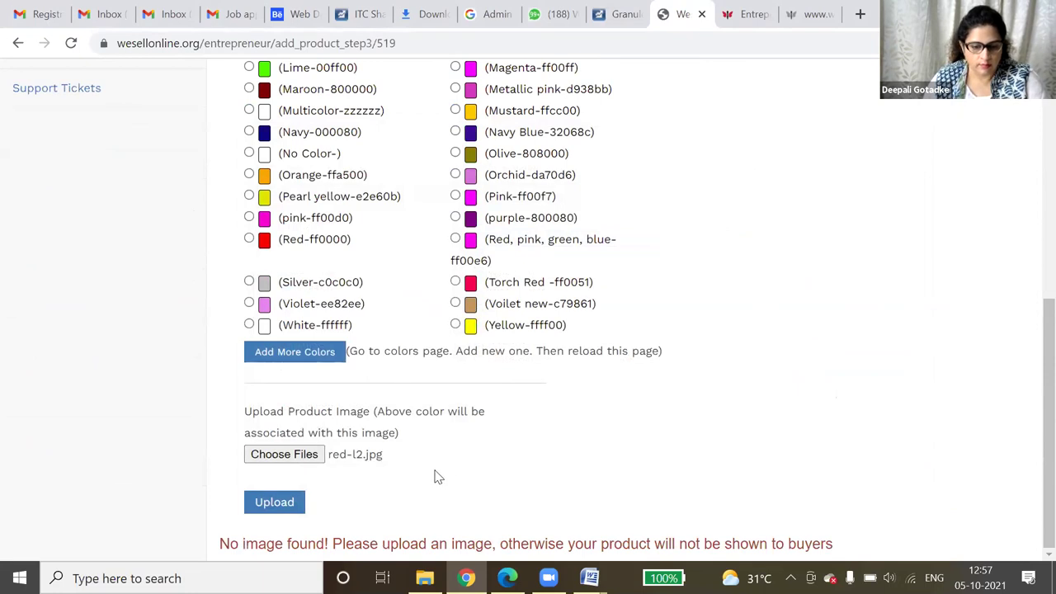
pyautogui.click(280, 502)
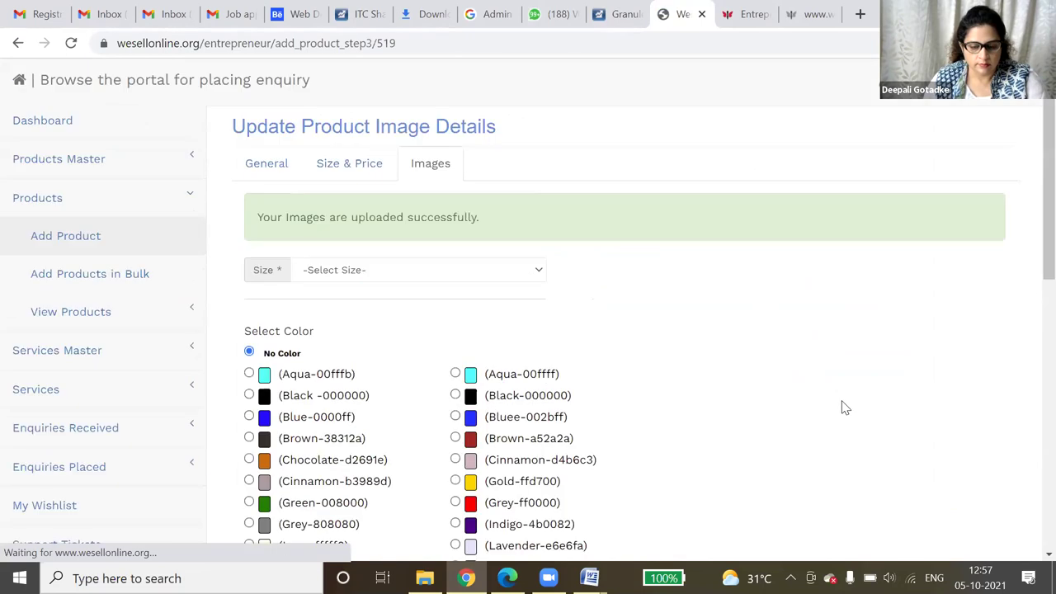
# - Remove the bunch - Measure image, confirm it, and bring up the file picker for a replacement
pyautogui.scroll(-3, 839, 407)
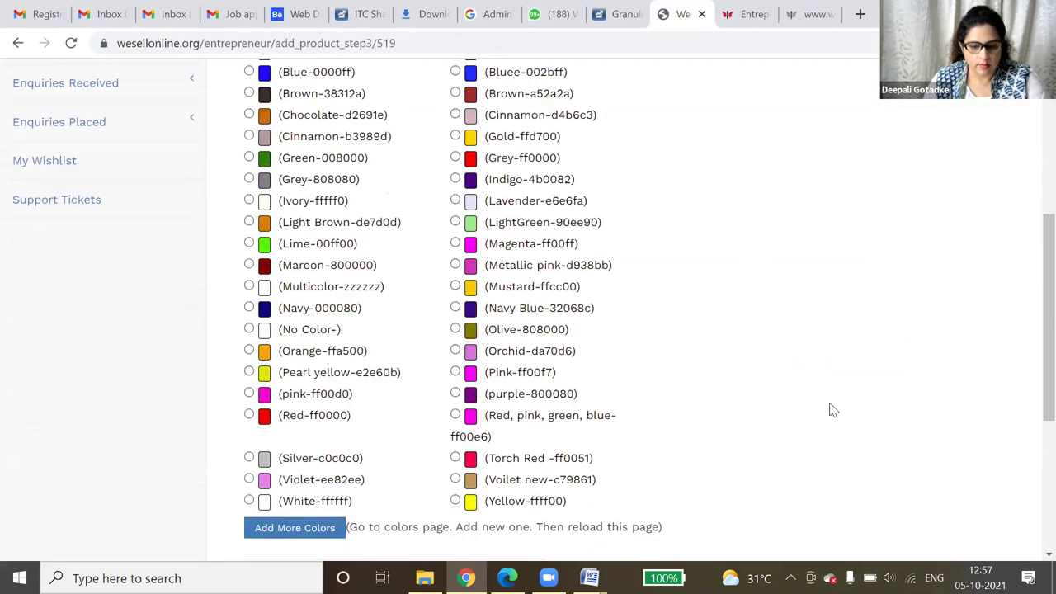
pyautogui.scroll(-4, 829, 410)
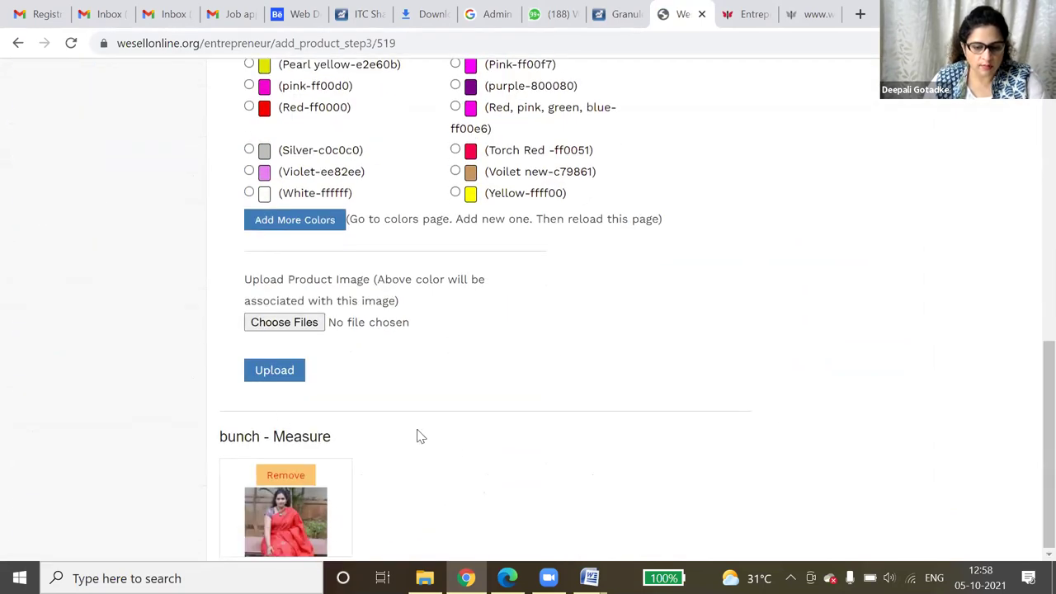
pyautogui.click(273, 476)
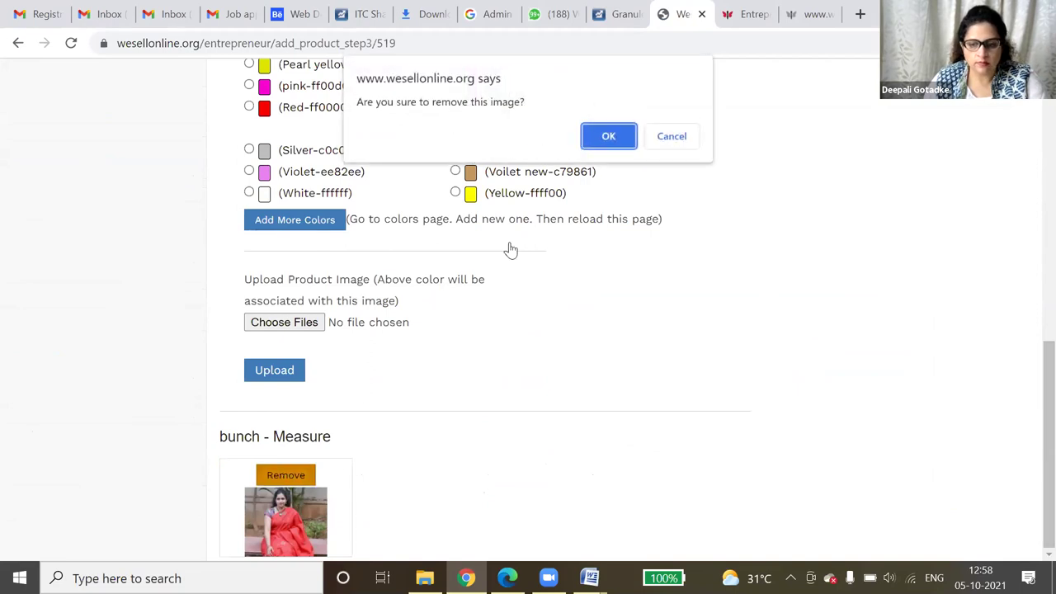
pyautogui.click(601, 147)
pyautogui.click(311, 440)
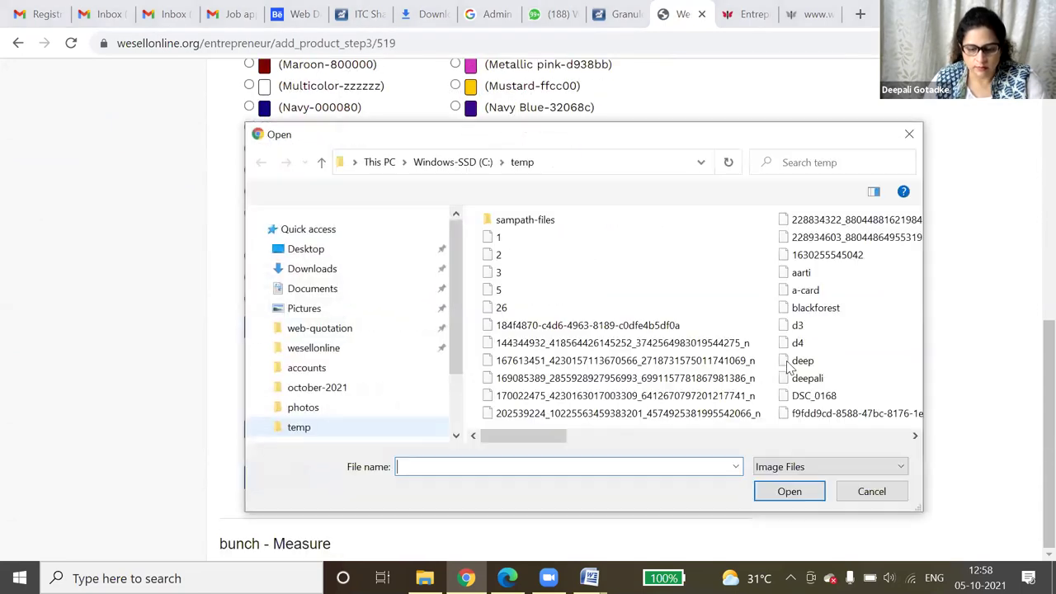
# - Choose the RoseBasket image from the temp folder and upload it
pyautogui.click(788, 364)
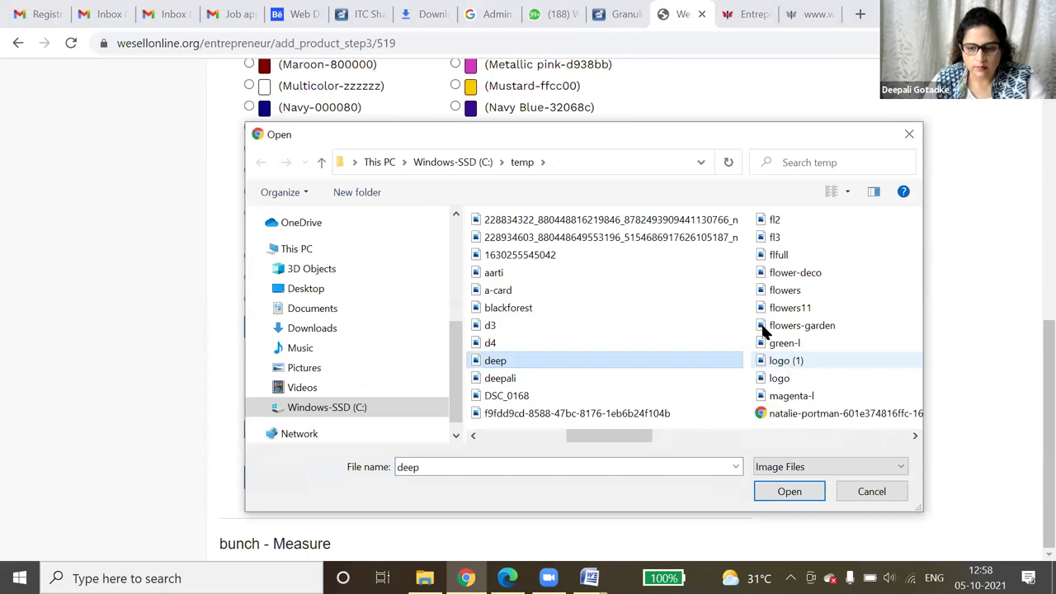
pyautogui.press('r')
pyautogui.click(764, 73)
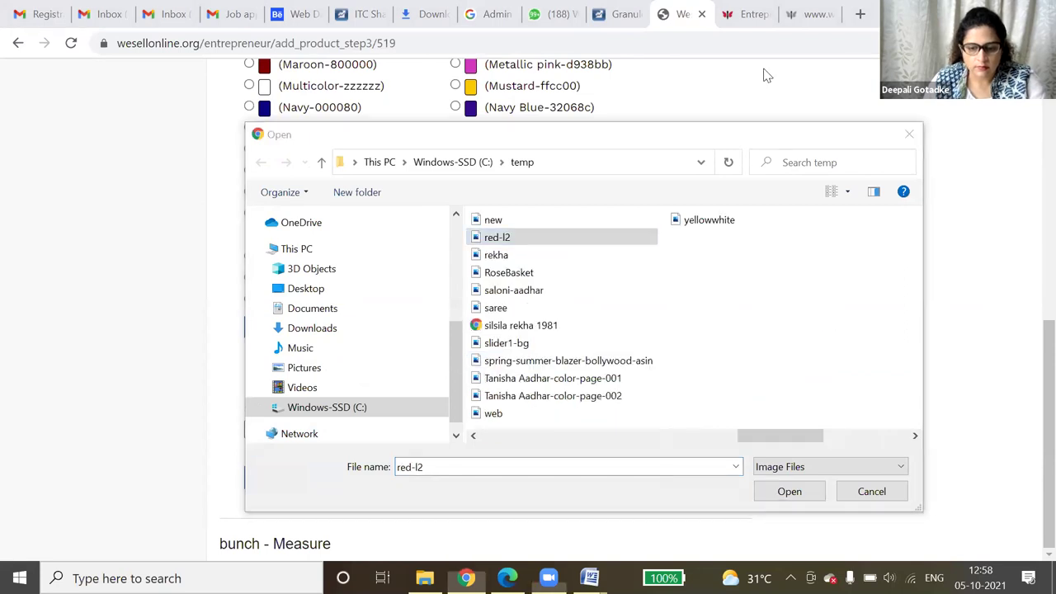
pyautogui.doubleClick(555, 276)
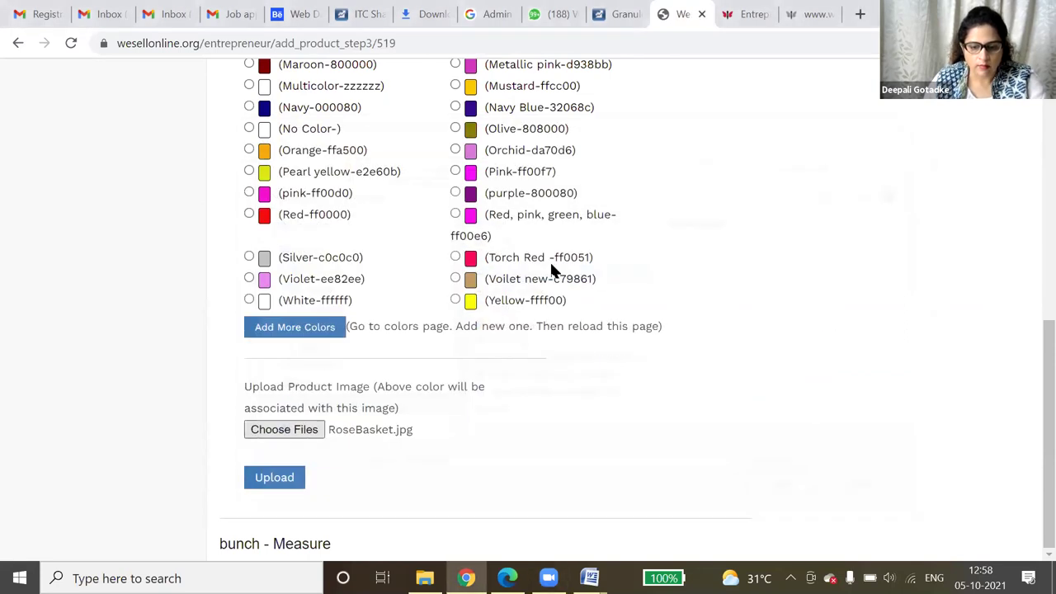
pyautogui.click(262, 477)
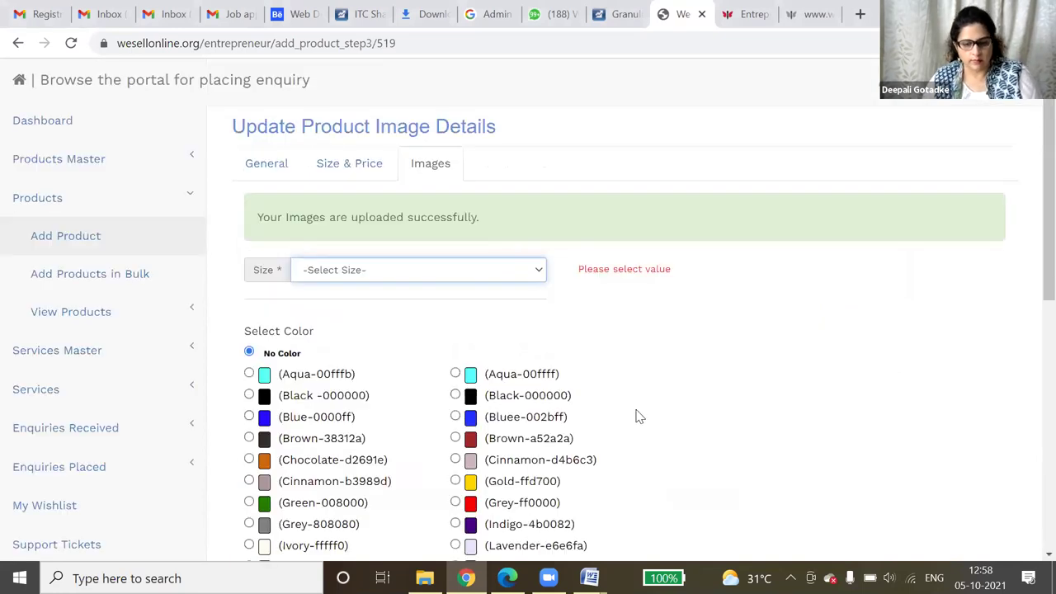
# - Upload the flowers image for the bunch - Measure size
pyautogui.scroll(-3, 635, 417)
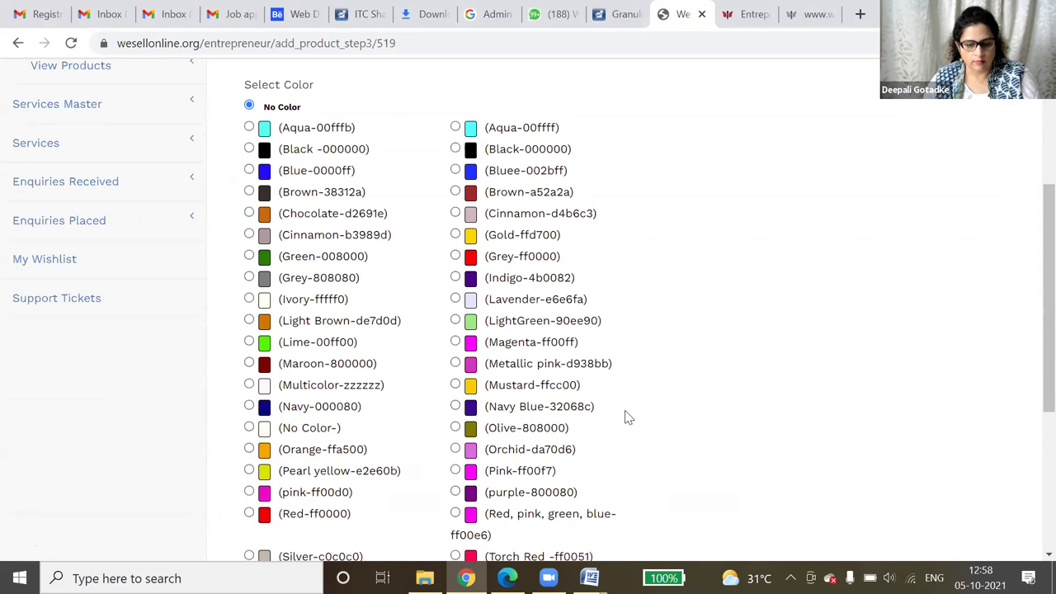
pyautogui.scroll(-2, 293, 480)
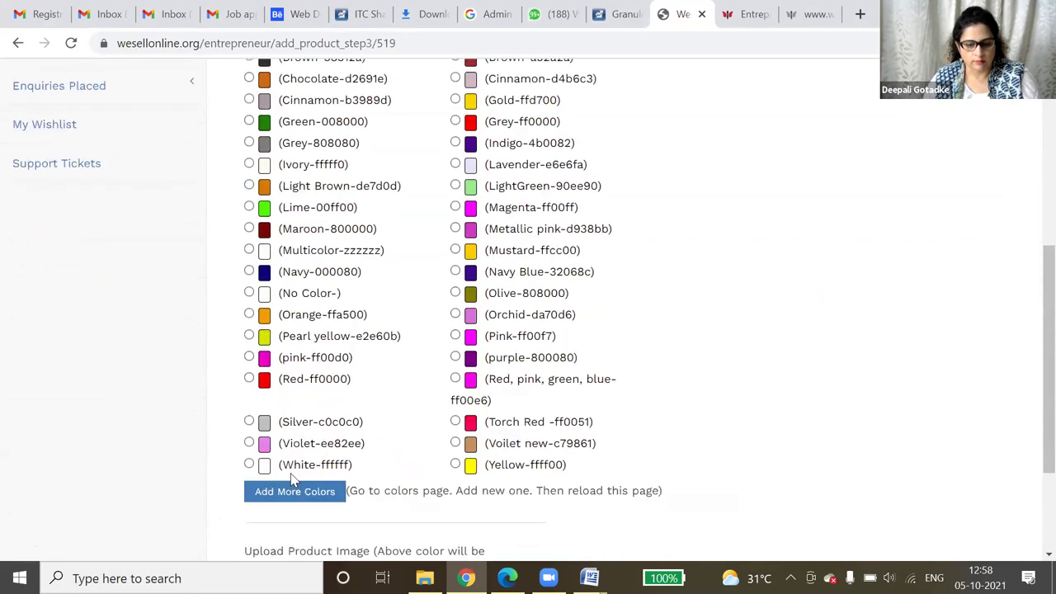
pyautogui.scroll(-2, 293, 480)
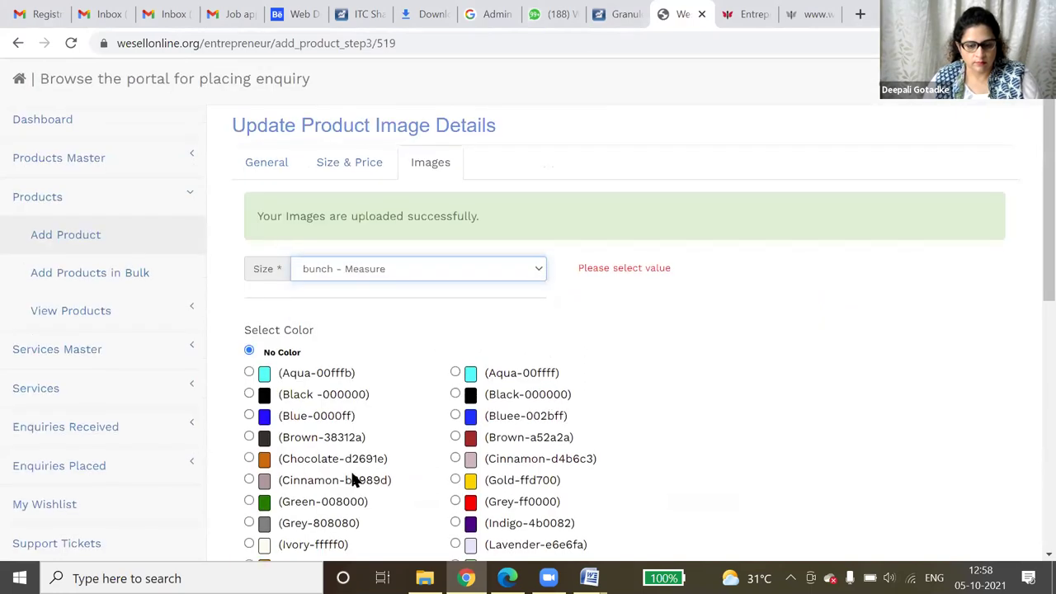
pyautogui.scroll(-2, 354, 478)
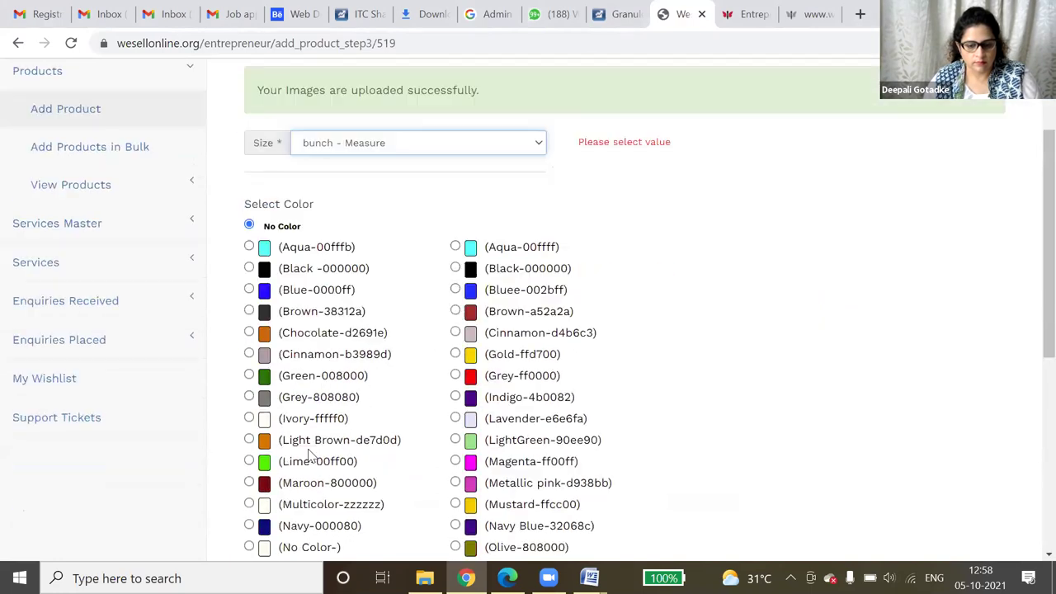
pyautogui.scroll(-2, 310, 456)
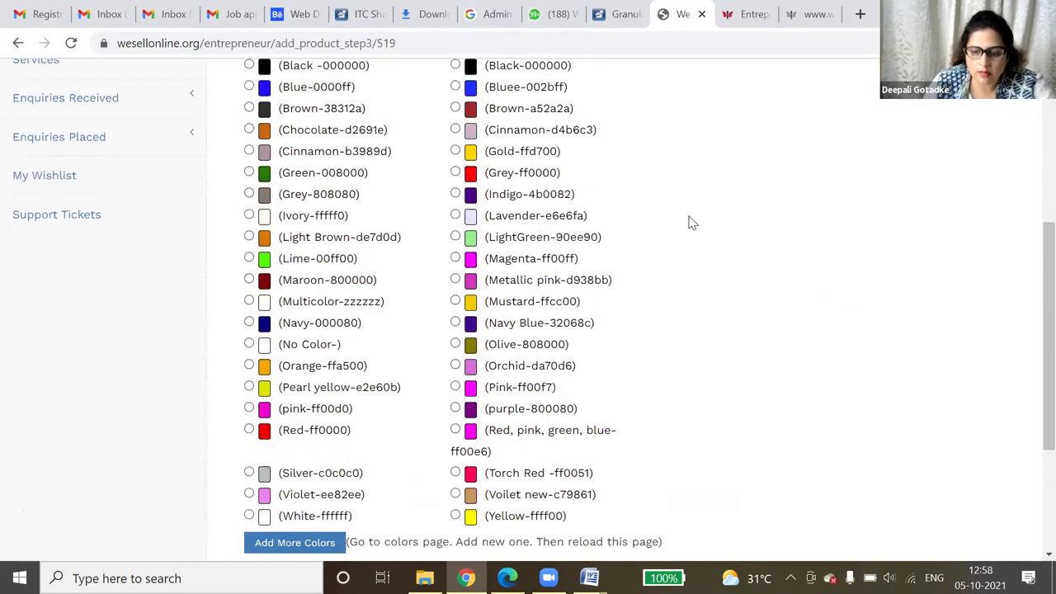
pyautogui.scroll(-2, 715, 264)
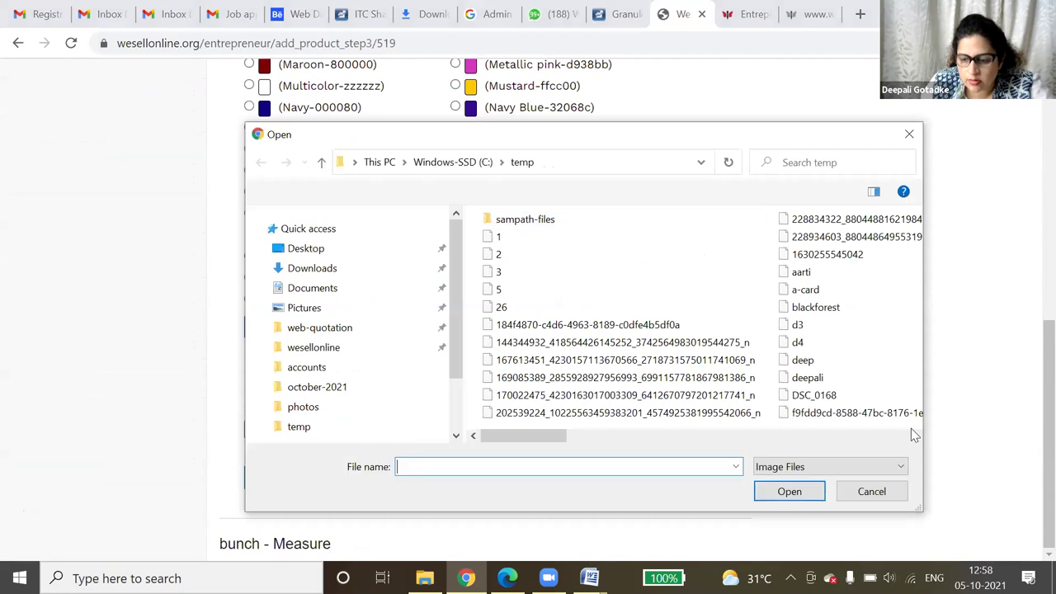
pyautogui.click(911, 432)
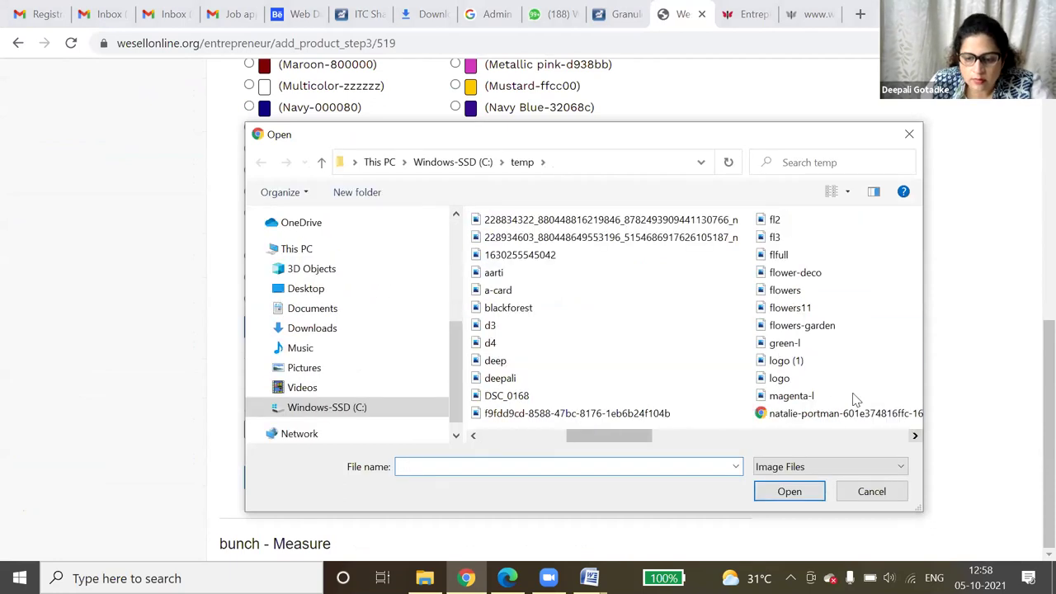
pyautogui.scroll(-1, 827, 386)
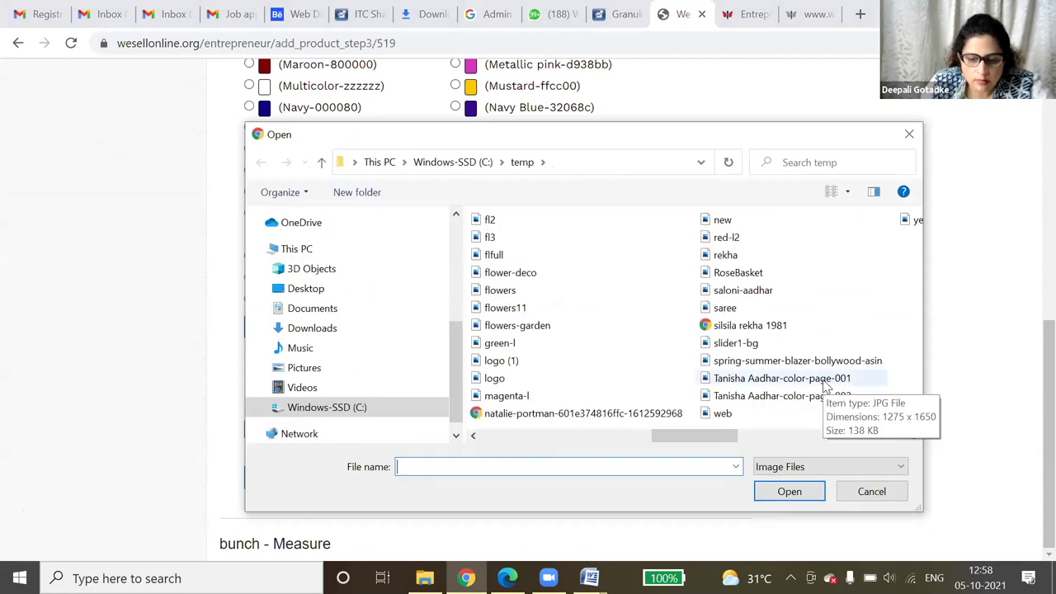
pyautogui.doubleClick(501, 290)
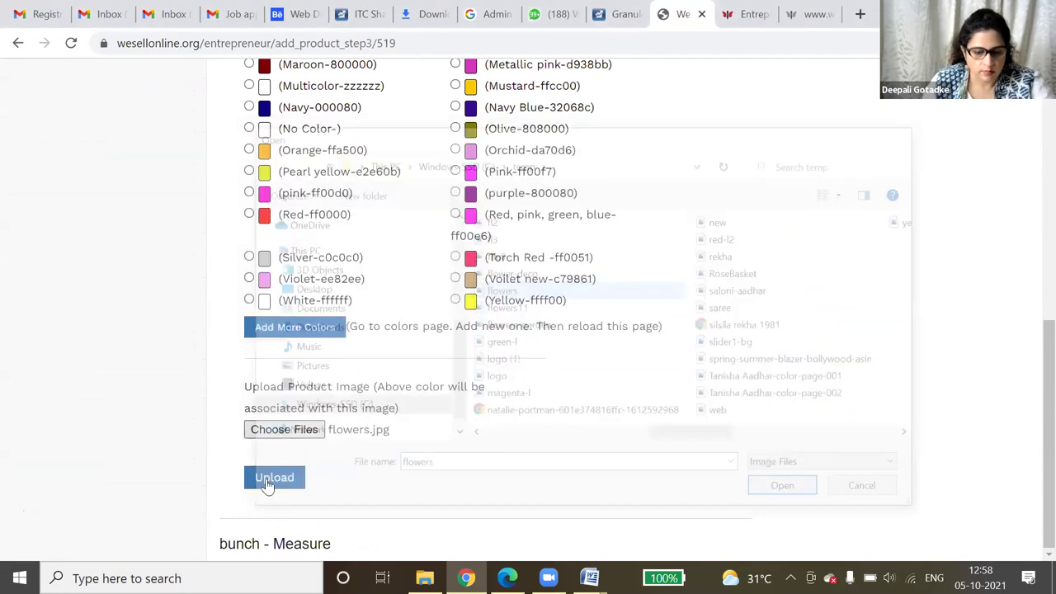
pyautogui.click(277, 477)
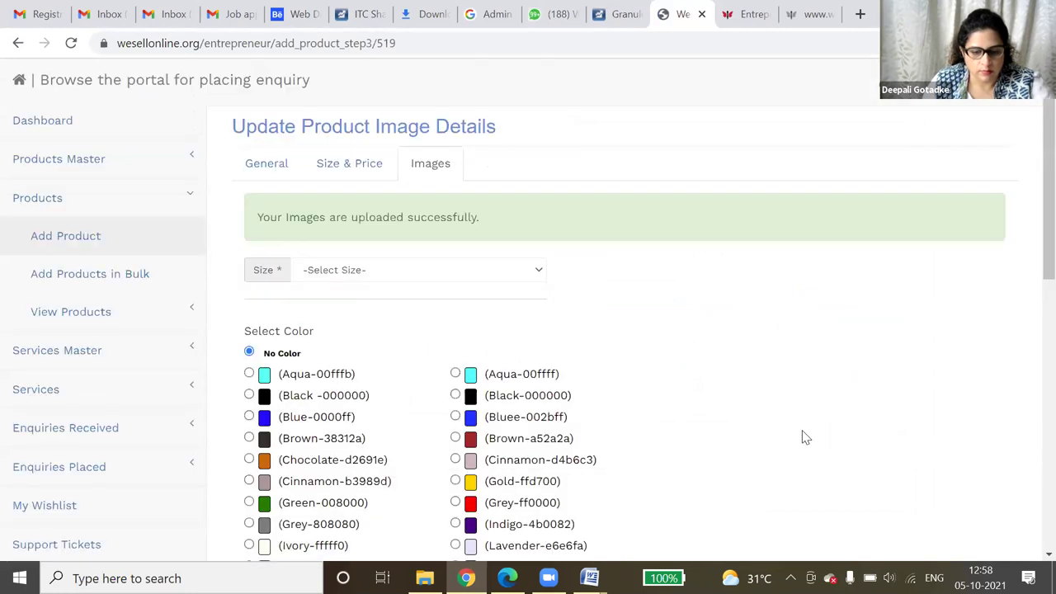
# - Check the image listed under bunch - Measure and request removal of the earlier one
pyautogui.scroll(-1, 788, 437)
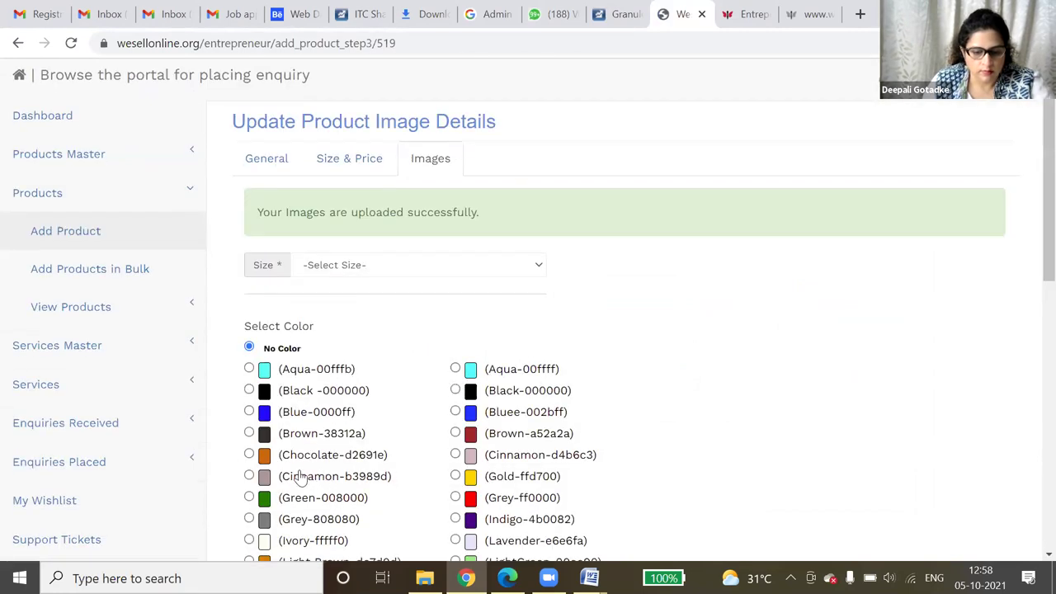
pyautogui.scroll(-1, 301, 477)
pyautogui.scroll(-3, 379, 458)
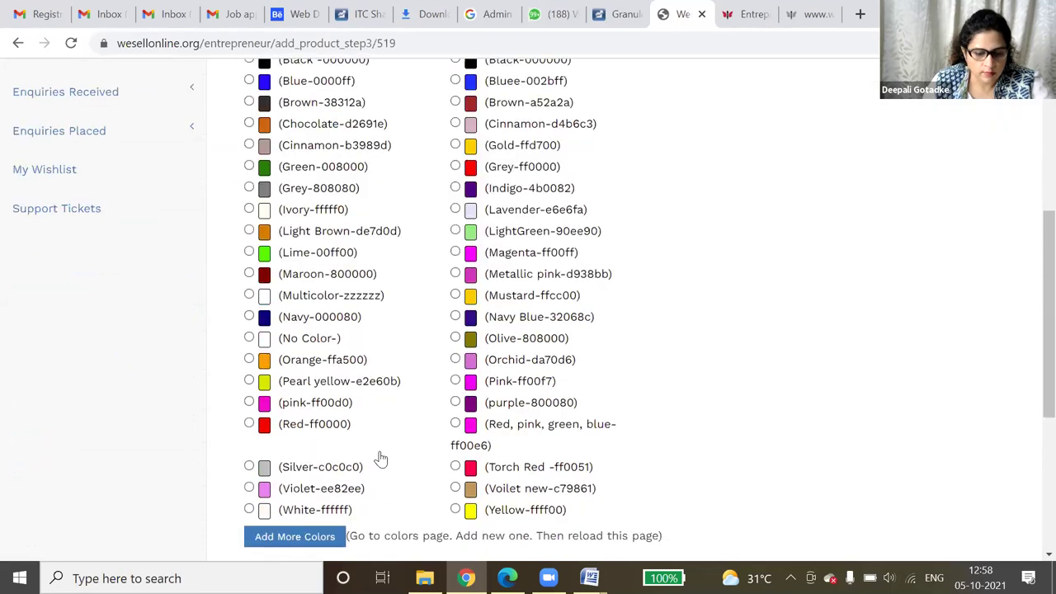
pyautogui.scroll(-1, 652, 177)
pyautogui.scroll(-2, 652, 148)
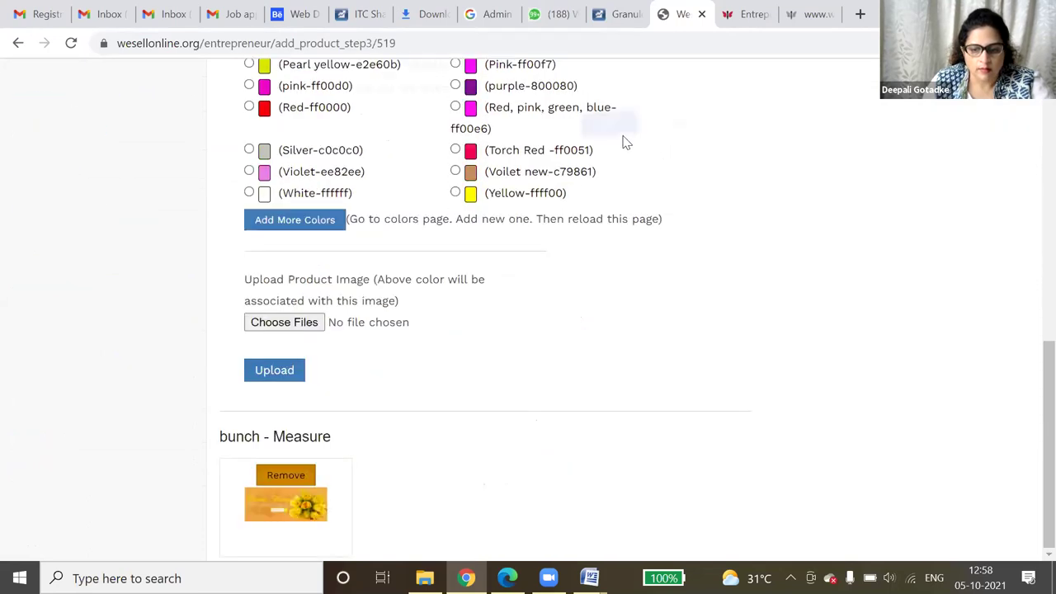
pyautogui.click(611, 130)
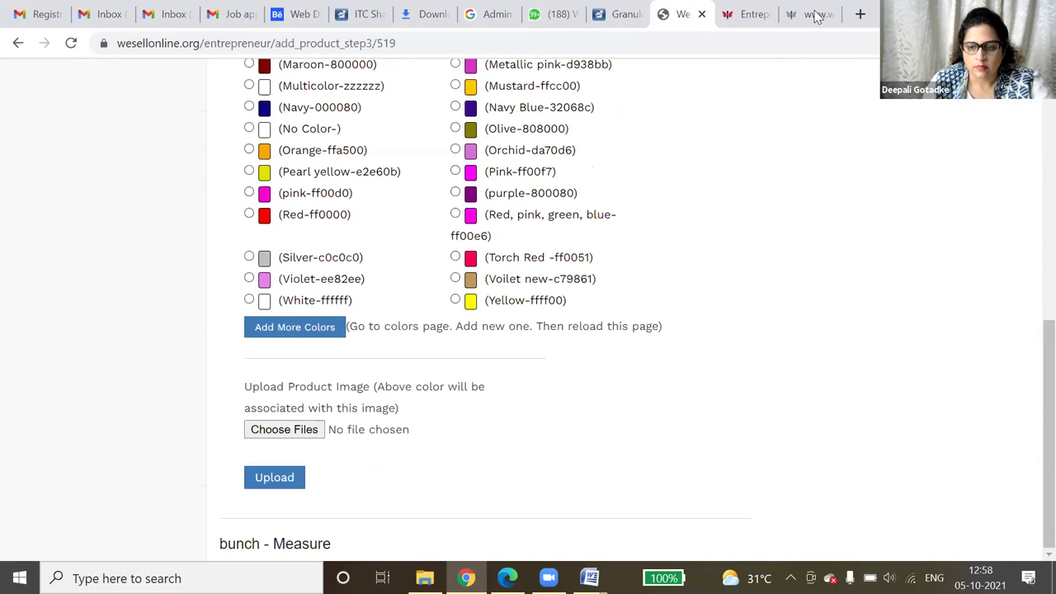
# - In a new tab, go to clickhubli.com and open the roses bunches page
pyautogui.click(860, 16)
pyautogui.write('cl')
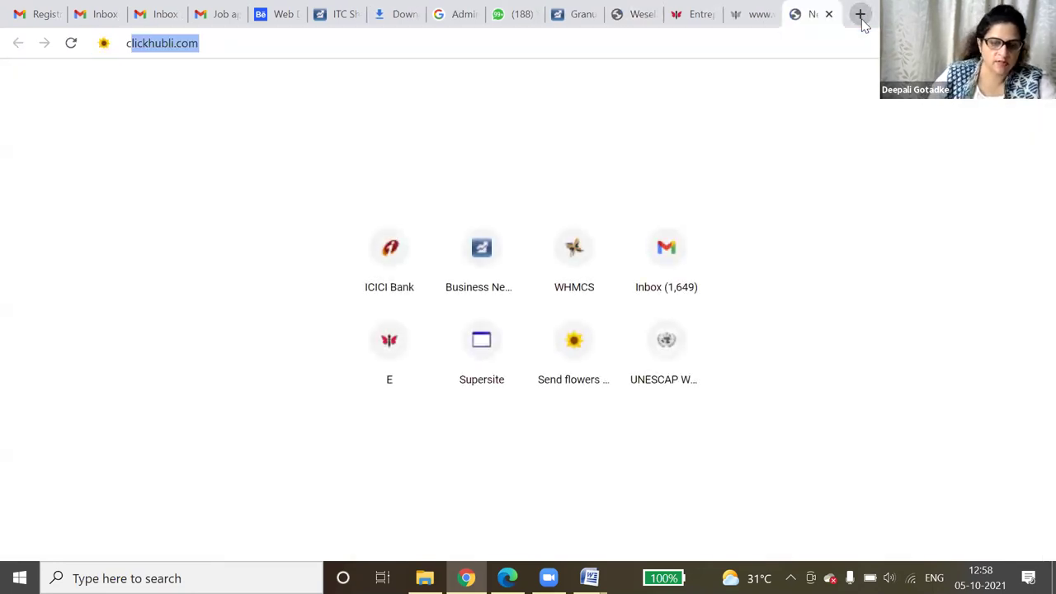
pyautogui.write('i')
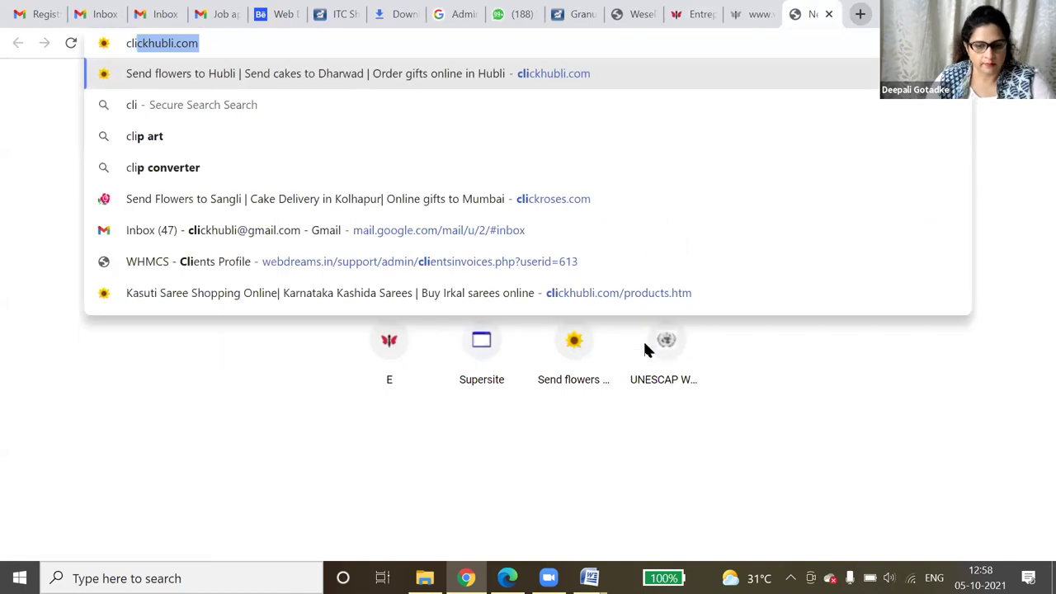
pyautogui.press('Return')
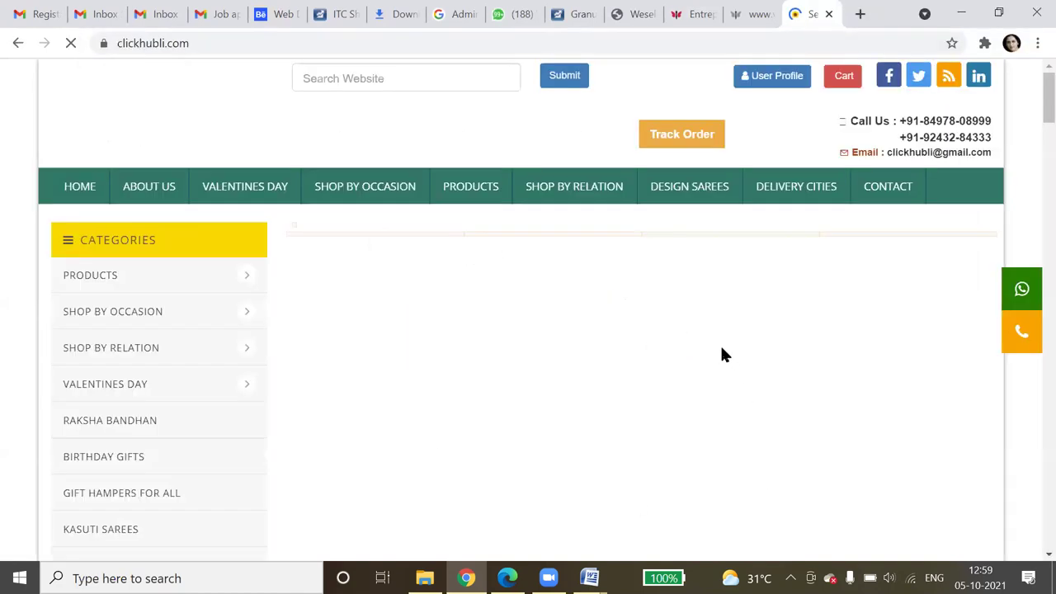
pyautogui.scroll(-1, 721, 354)
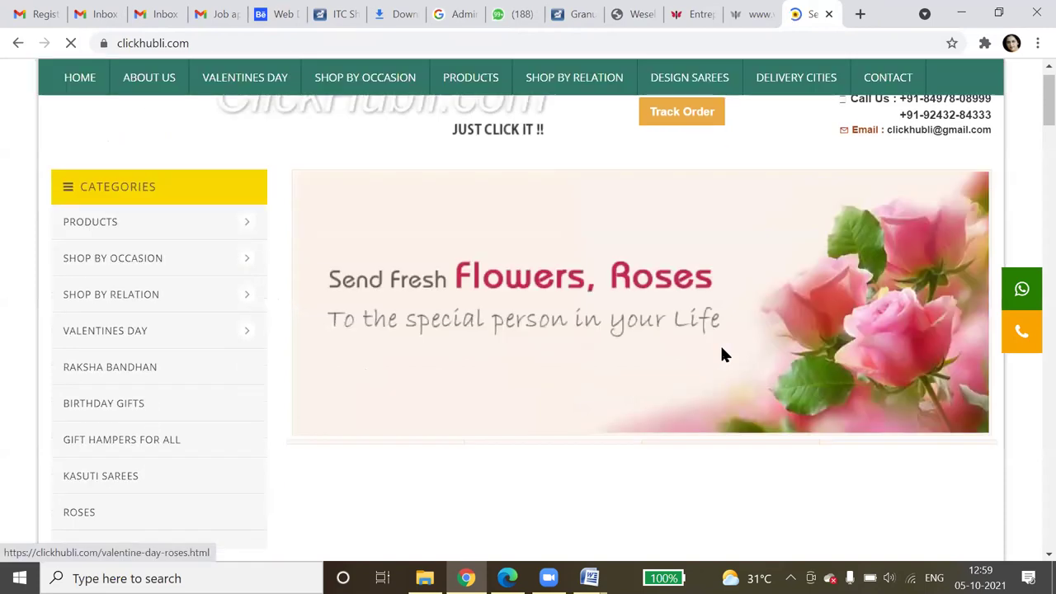
pyautogui.scroll(-3, 721, 354)
pyautogui.scroll(-2, 721, 356)
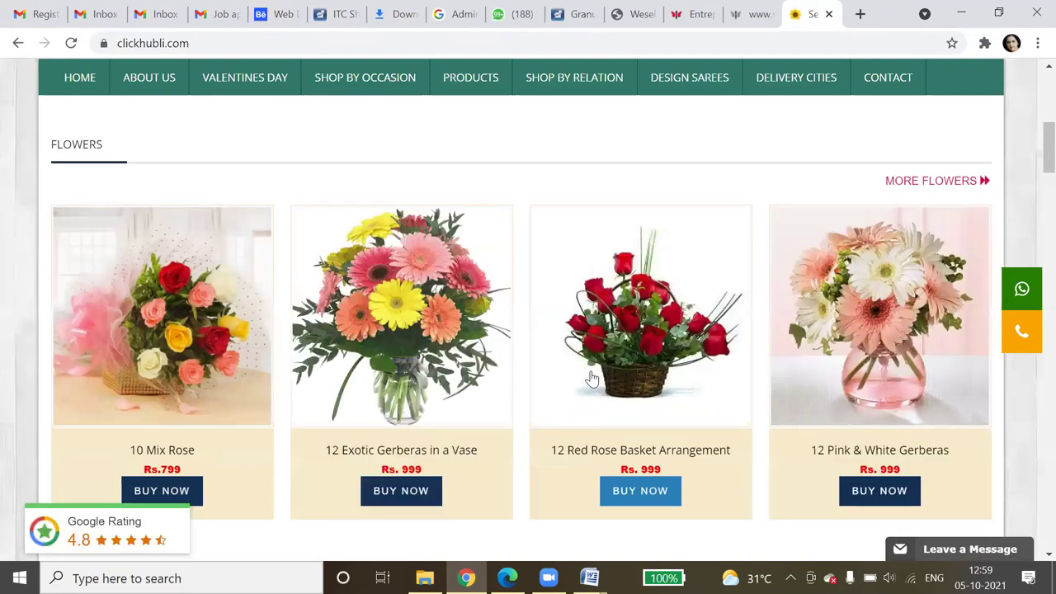
pyautogui.click(591, 378)
pyautogui.scroll(4, 439, 283)
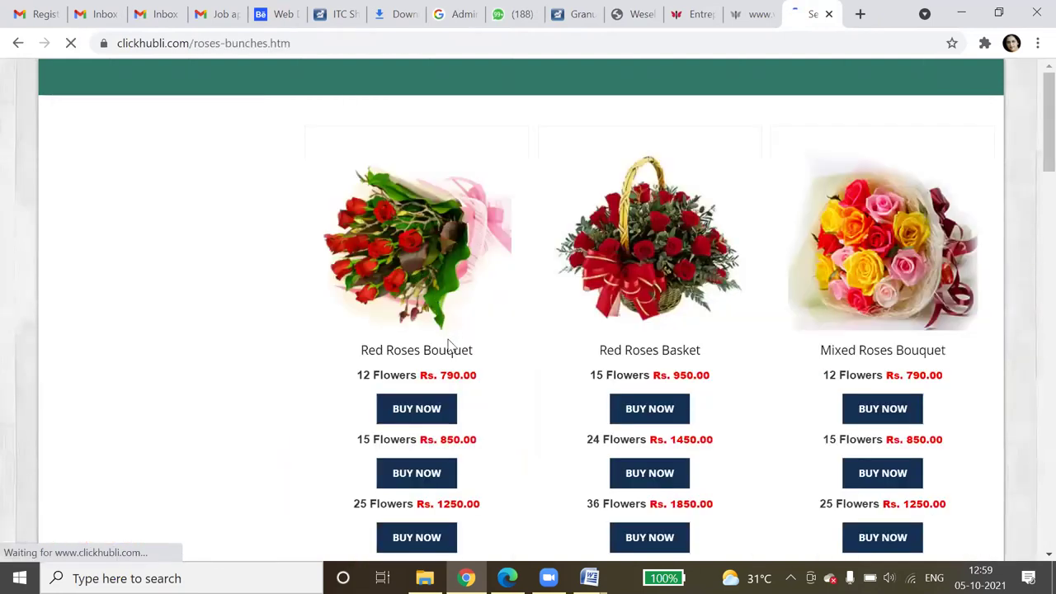
# - Save the Red and Mixed Roses Bouquet images as redroses12.jpg and mixed_roses12.jpg, then view Downloads
pyautogui.rightClick(432, 287)
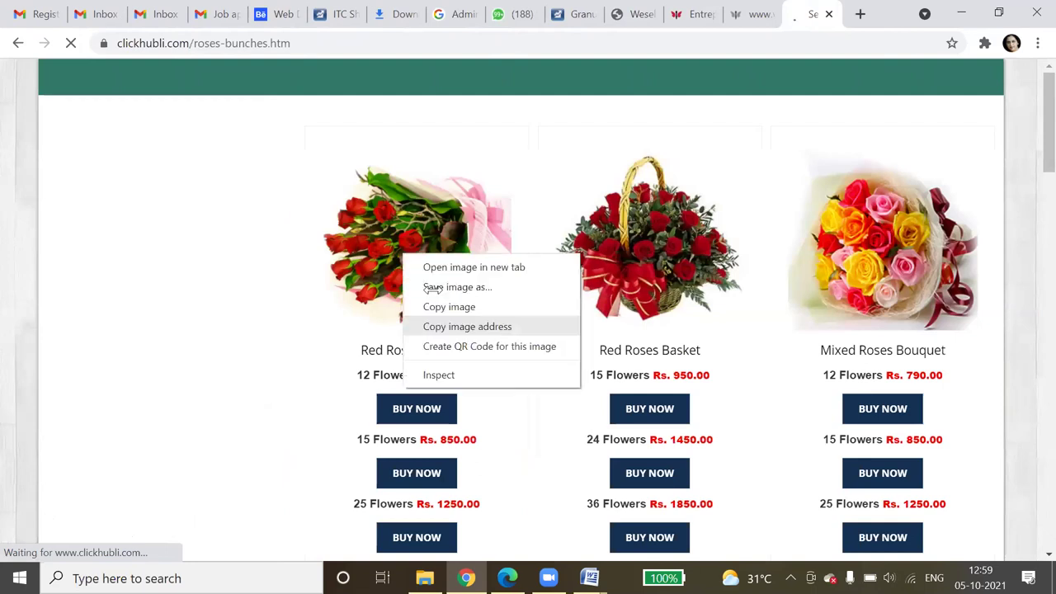
pyautogui.click(433, 287)
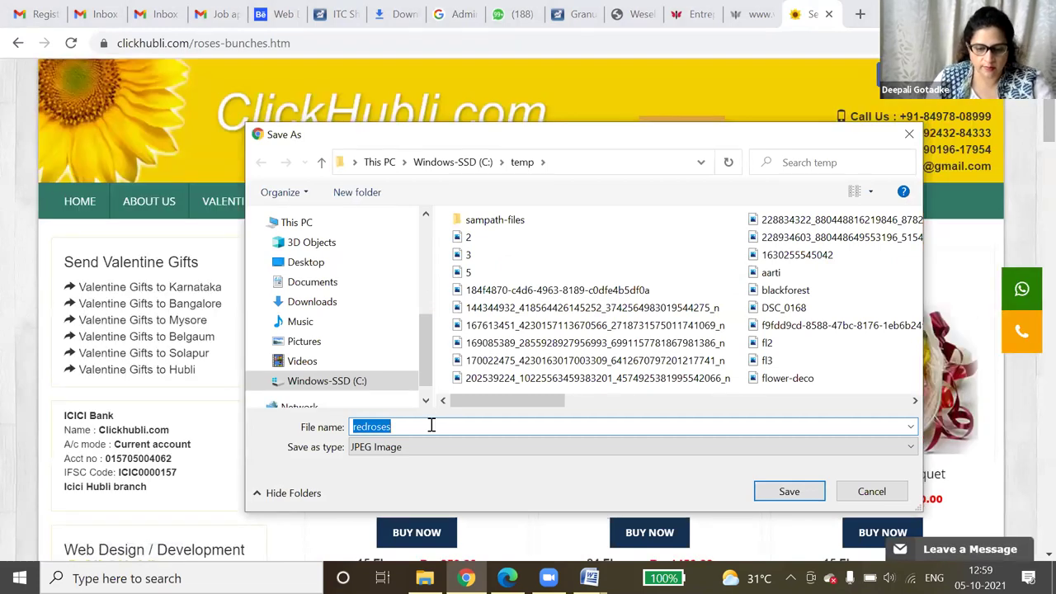
pyautogui.press('End')
pyautogui.write('12')
pyautogui.press('Return')
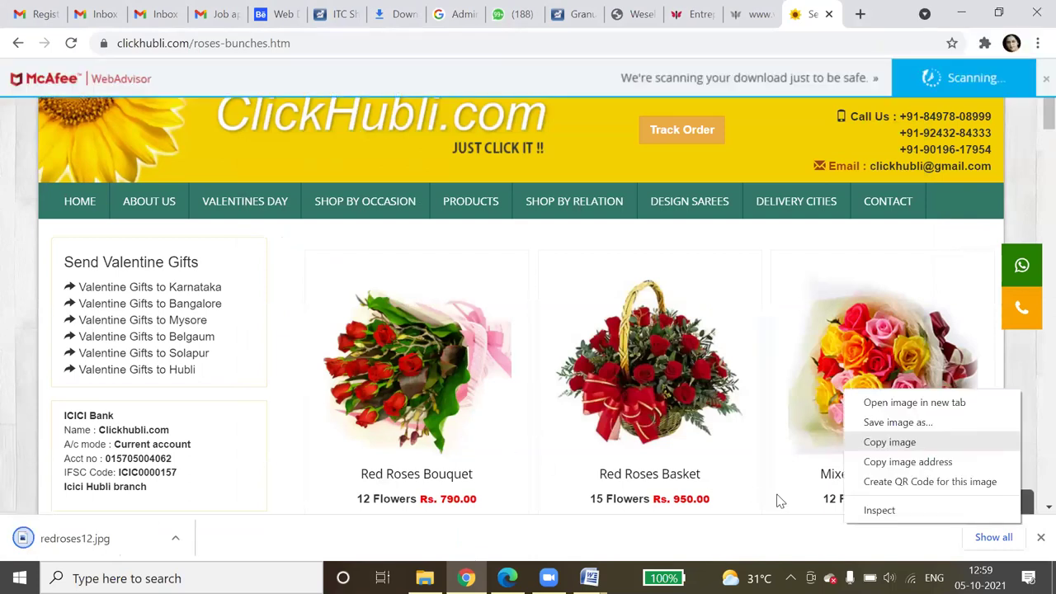
pyautogui.press('v')
pyautogui.click(769, 487)
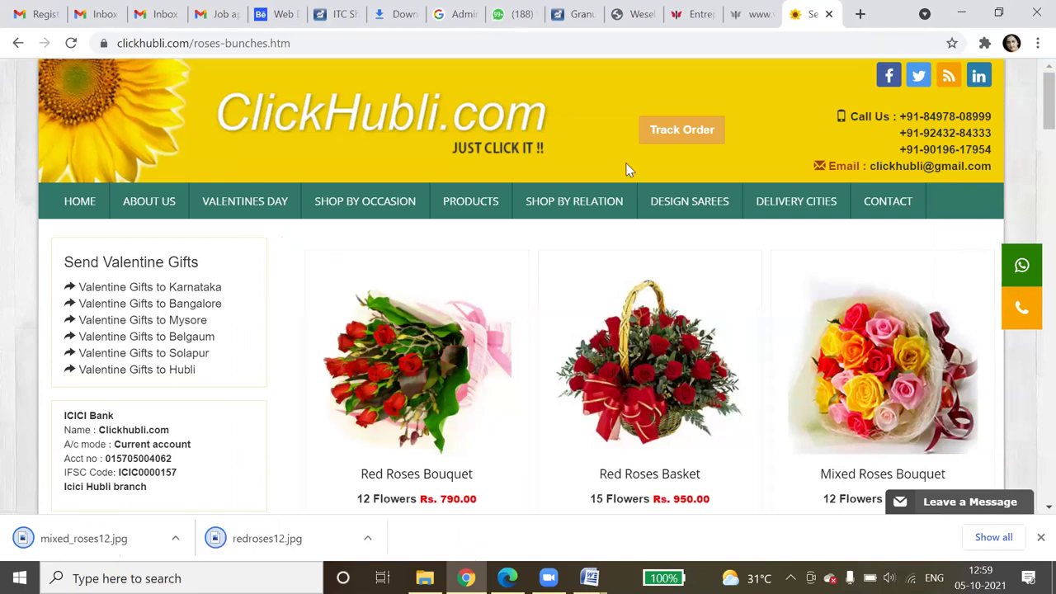
pyautogui.click(979, 538)
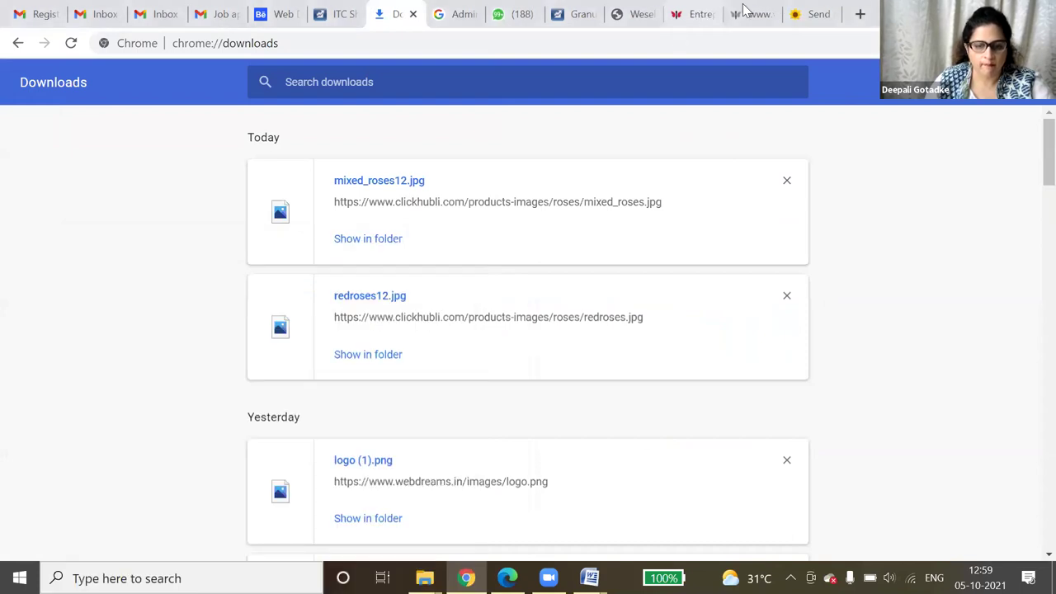
# - Back on the image upload page, choose redroses12.jpg from the temp folder
pyautogui.click(718, 13)
pyautogui.click(745, 10)
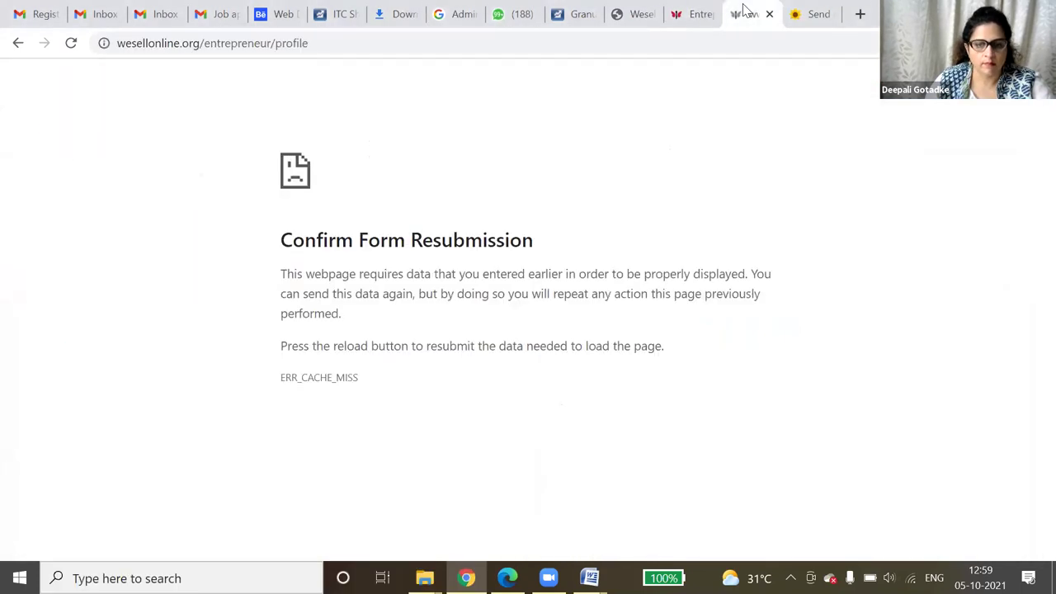
pyautogui.click(642, 7)
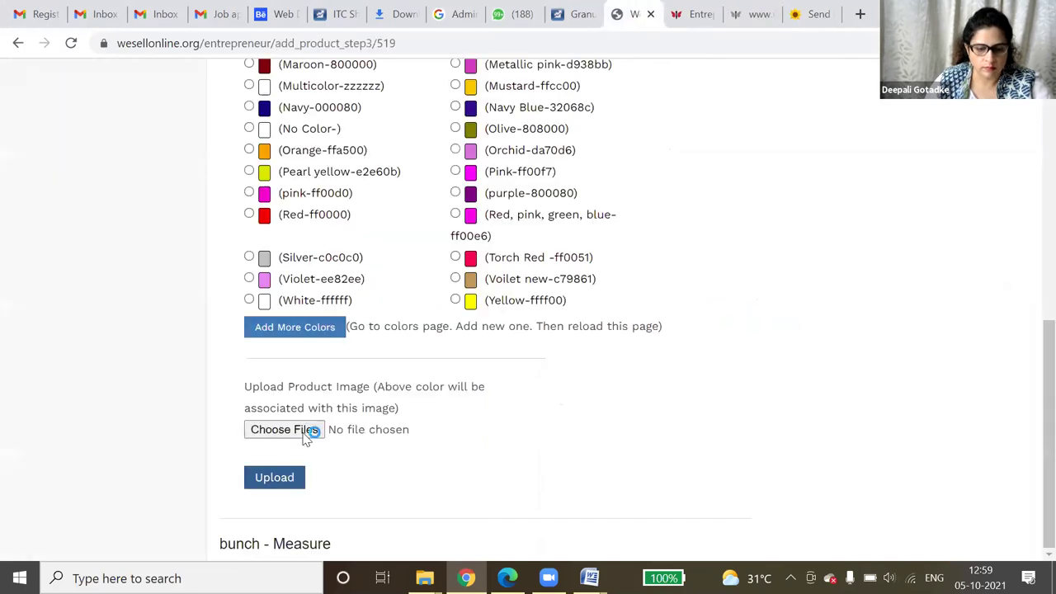
pyautogui.click(305, 439)
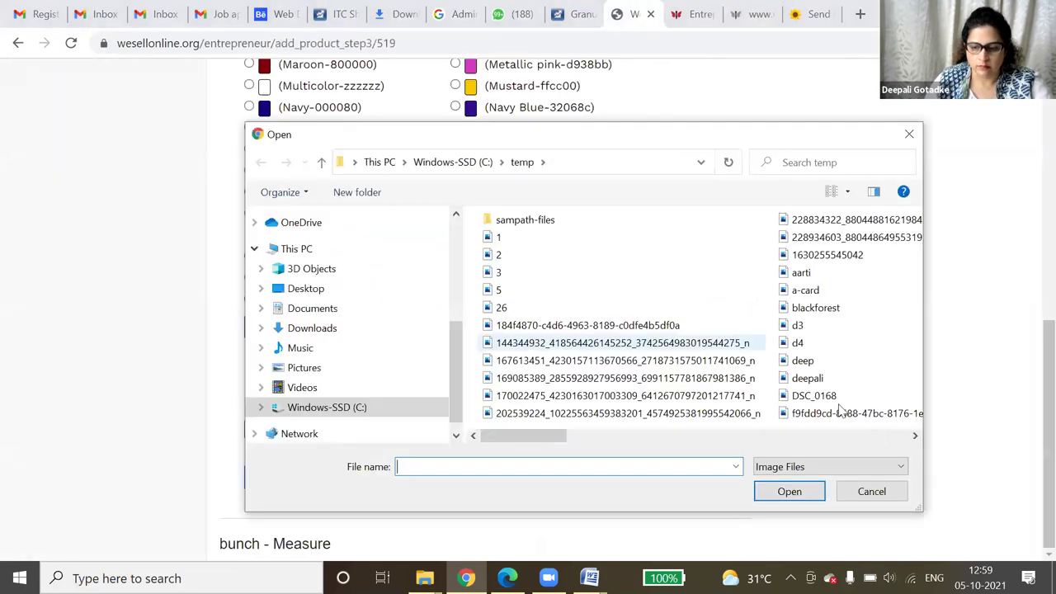
pyautogui.click(807, 378)
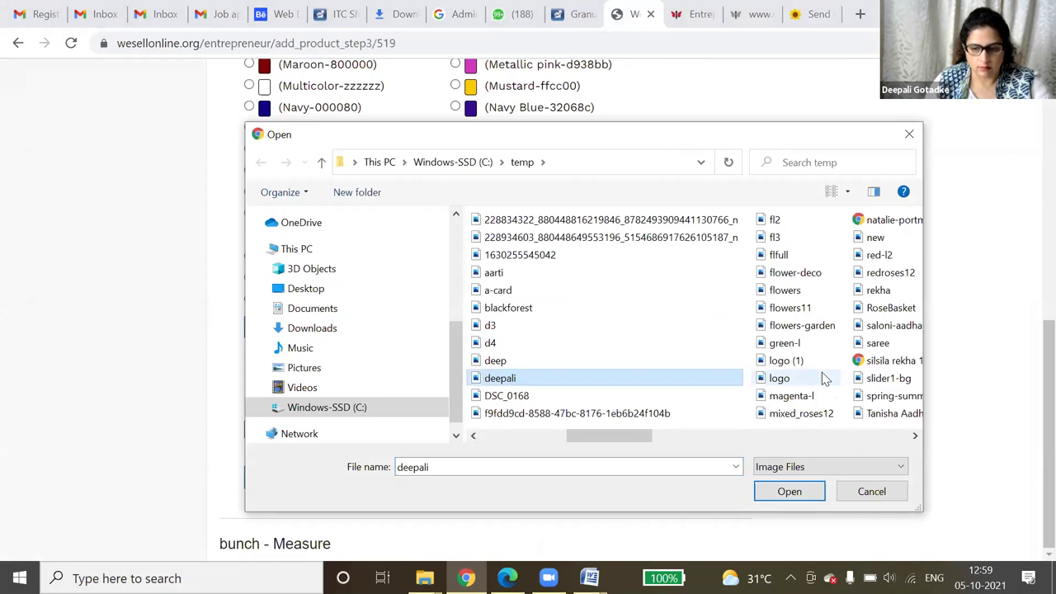
pyautogui.press('r')
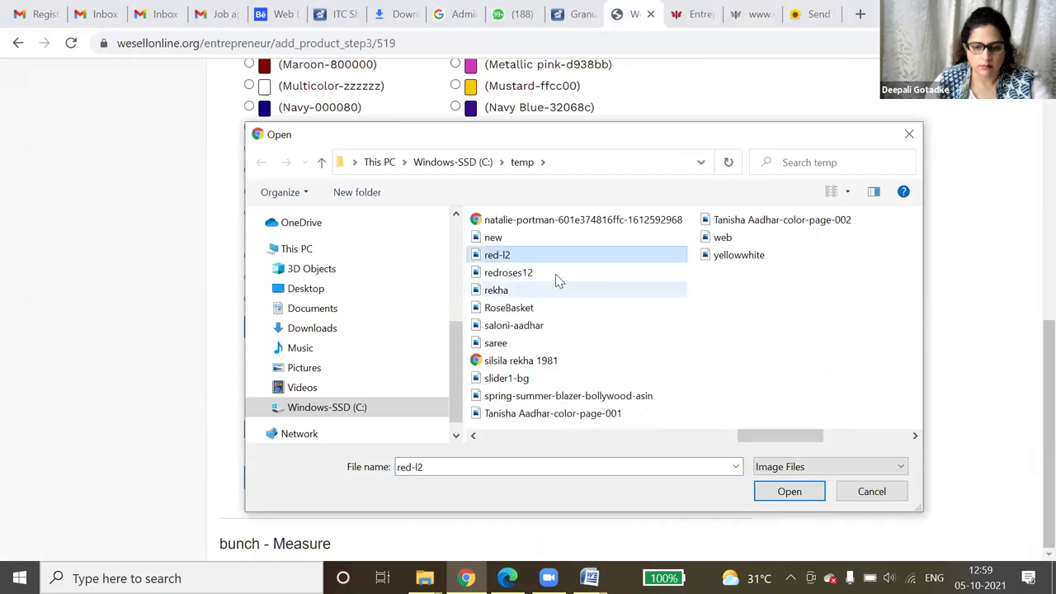
pyautogui.doubleClick(541, 276)
pyautogui.click(283, 478)
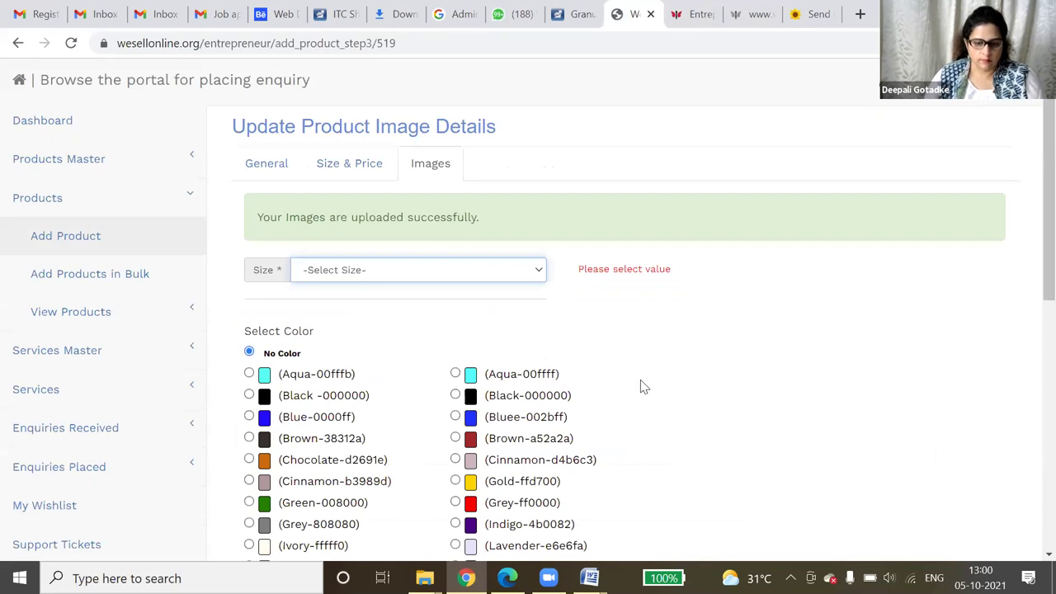
# - Set the image size to bunch - Measure and upload redroses12.jpg
pyautogui.scroll(-7, 644, 387)
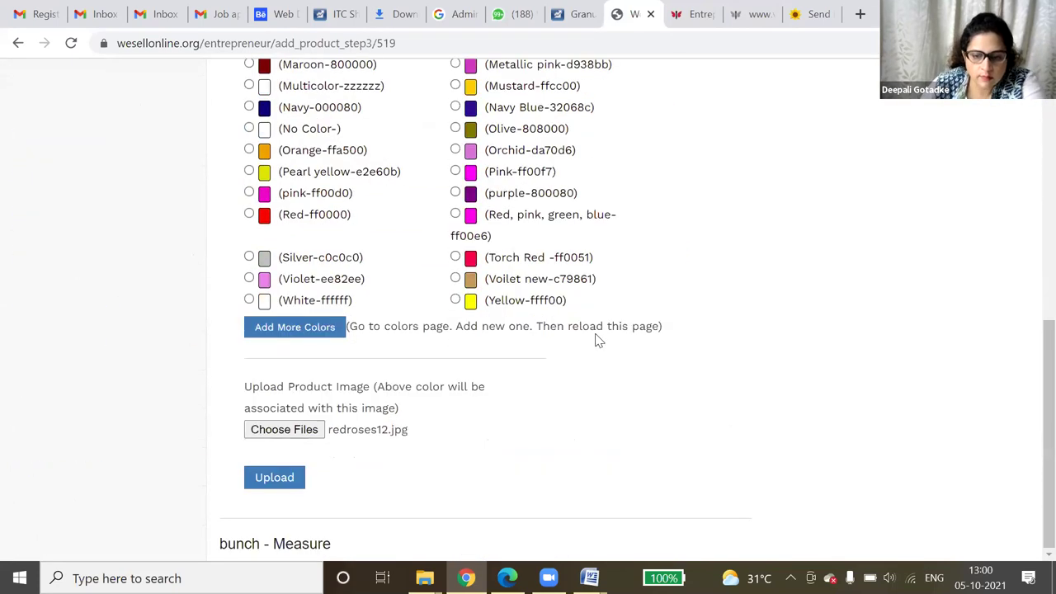
pyautogui.click(504, 272)
pyautogui.click(500, 301)
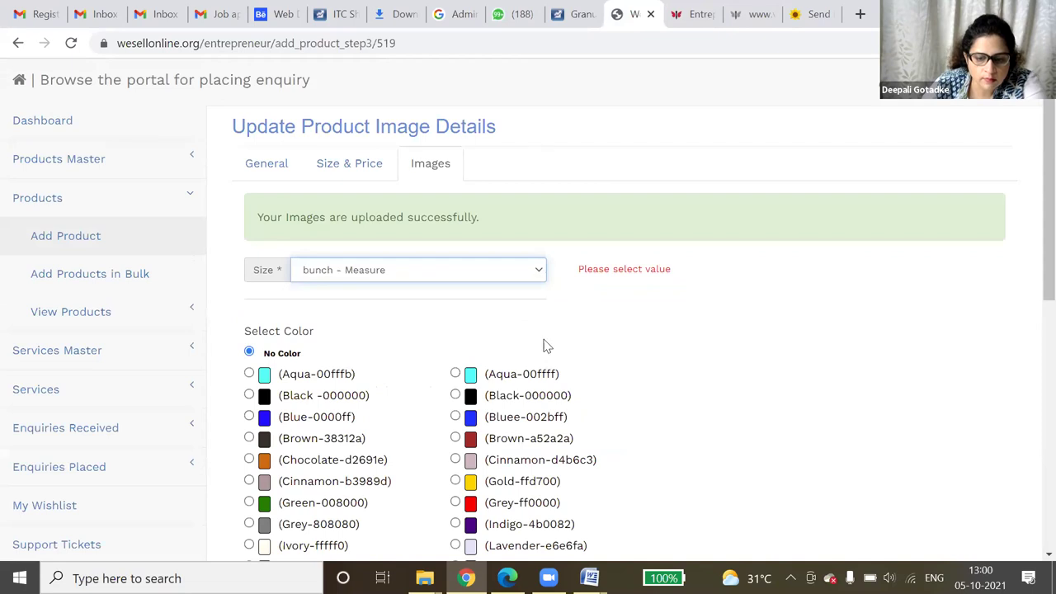
pyautogui.scroll(-1, 562, 388)
pyautogui.scroll(-5, 281, 480)
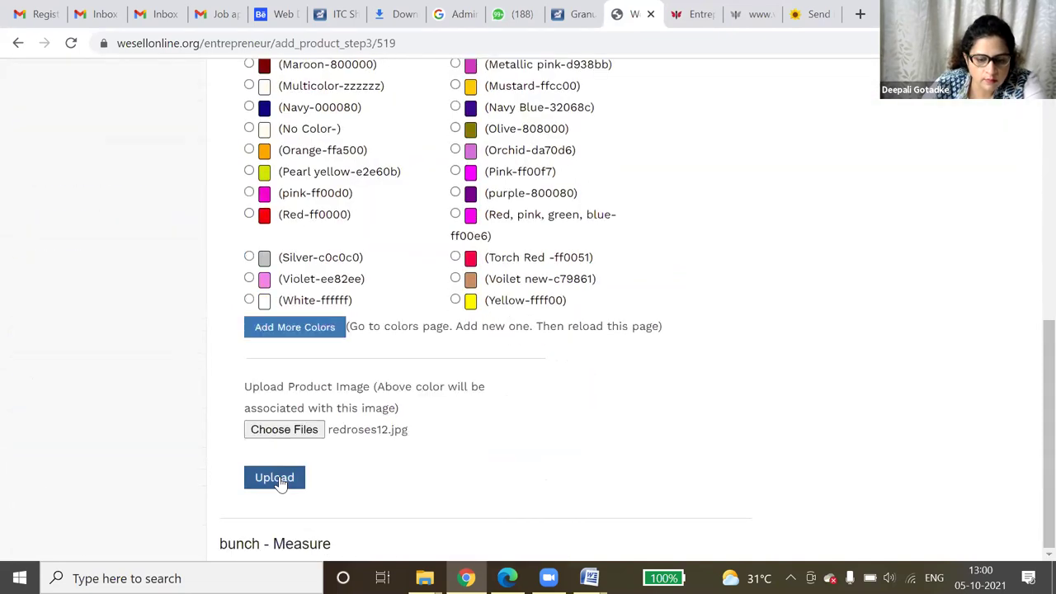
pyautogui.click(274, 478)
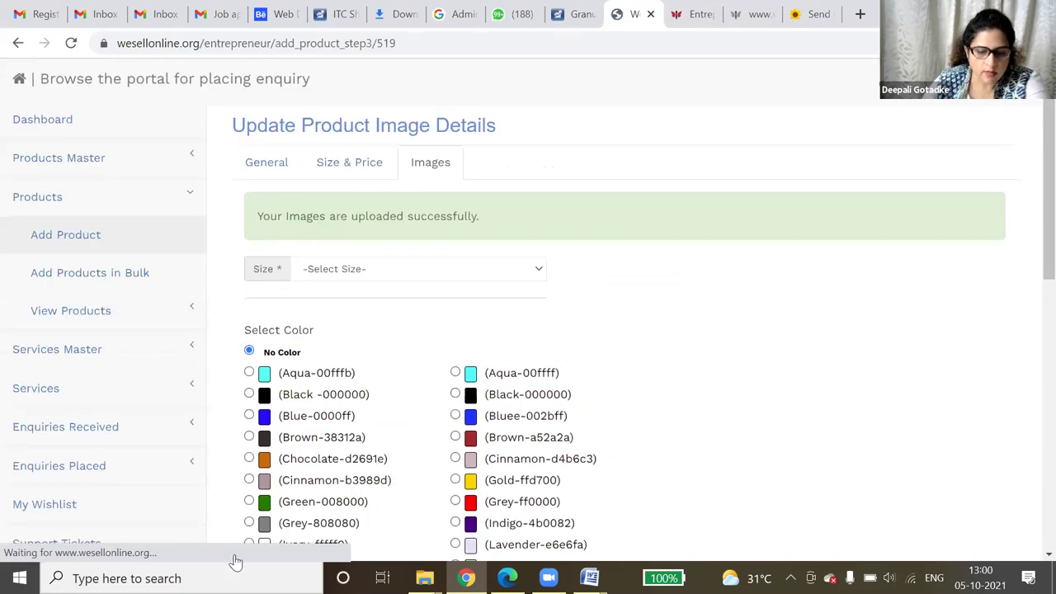
pyautogui.scroll(-8, 302, 509)
pyautogui.scroll(15, 613, 416)
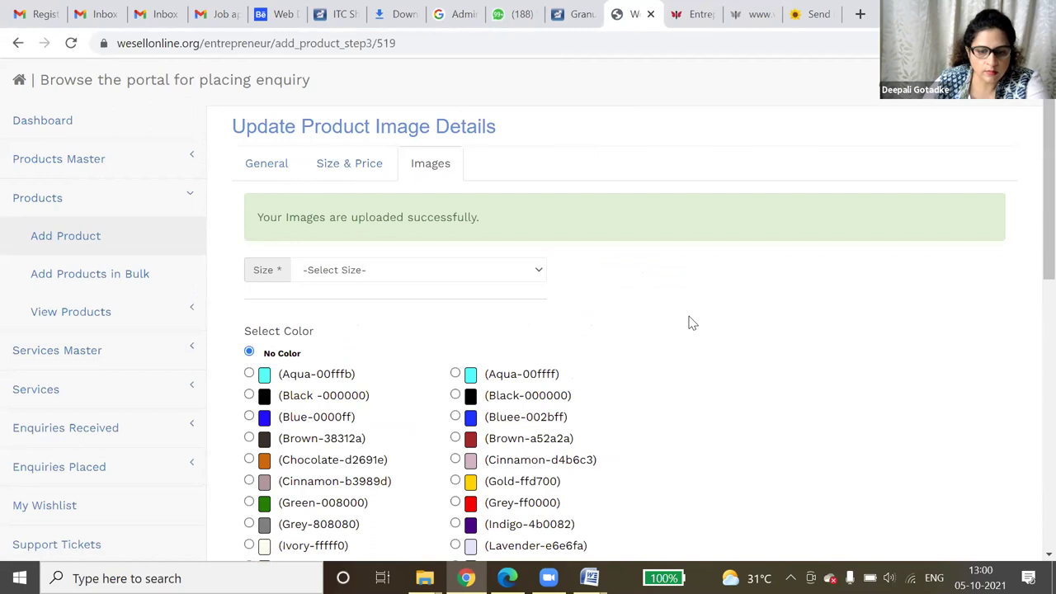
# - Start a new product named '12 mixed roses bunch' with SKU 12mix-01 and model fresh roses
pyautogui.click(90, 246)
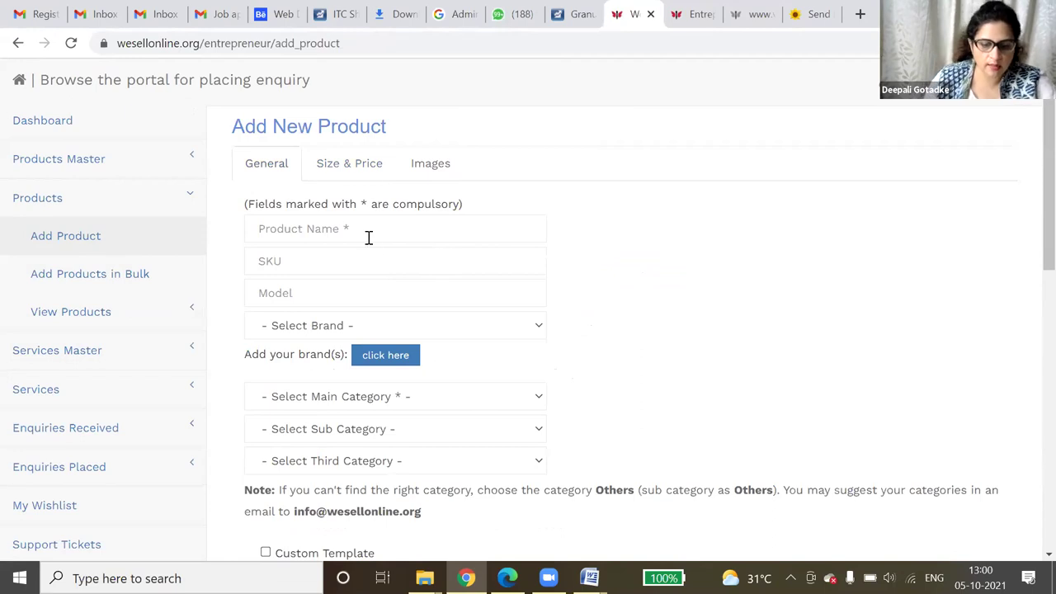
pyautogui.click(371, 230)
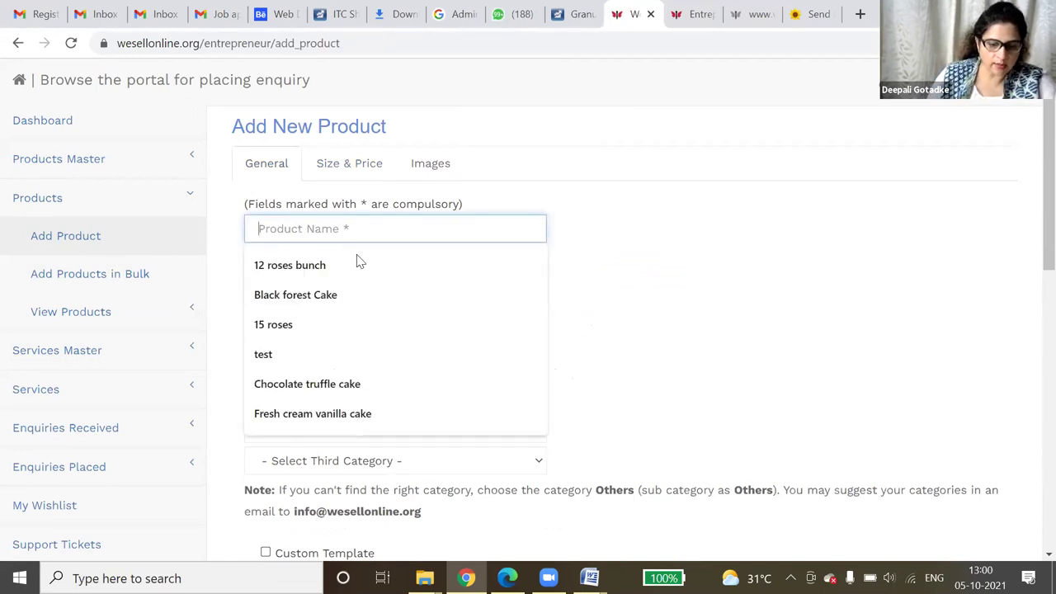
pyautogui.click(355, 265)
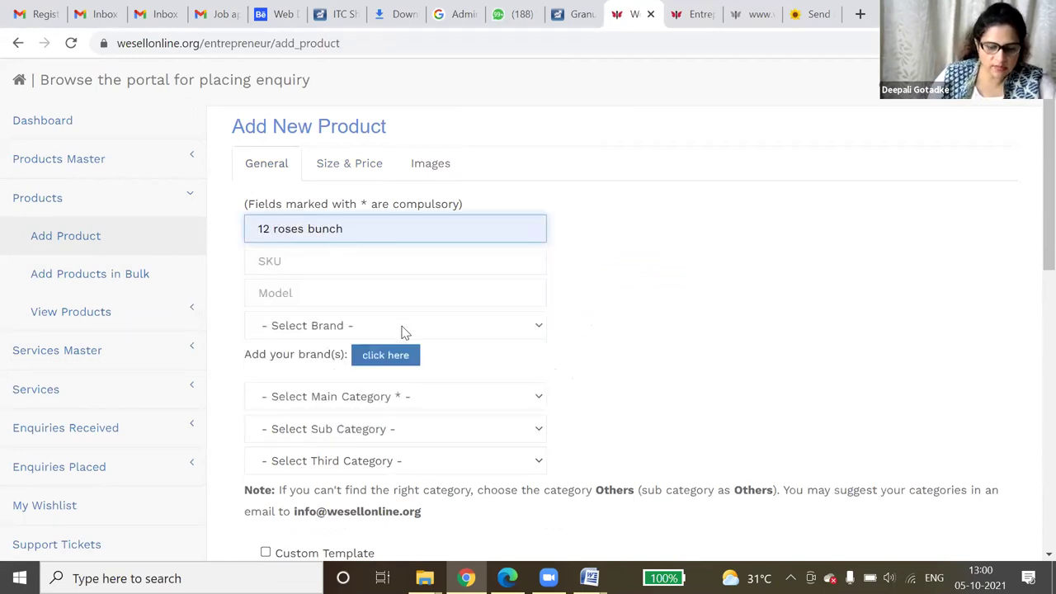
pyautogui.write('mi')
pyautogui.write('xed')
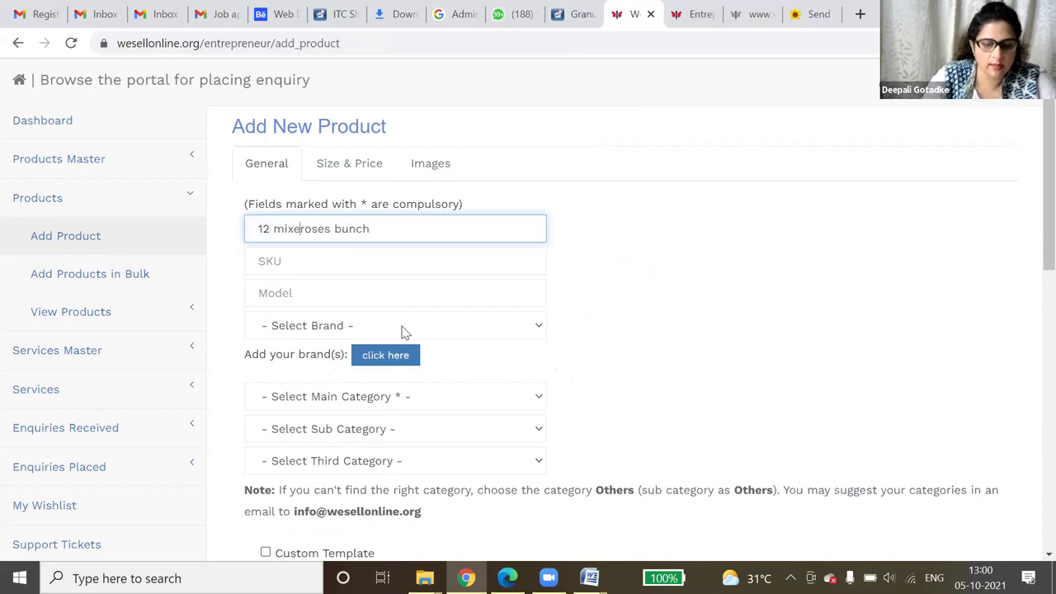
pyautogui.click(397, 264)
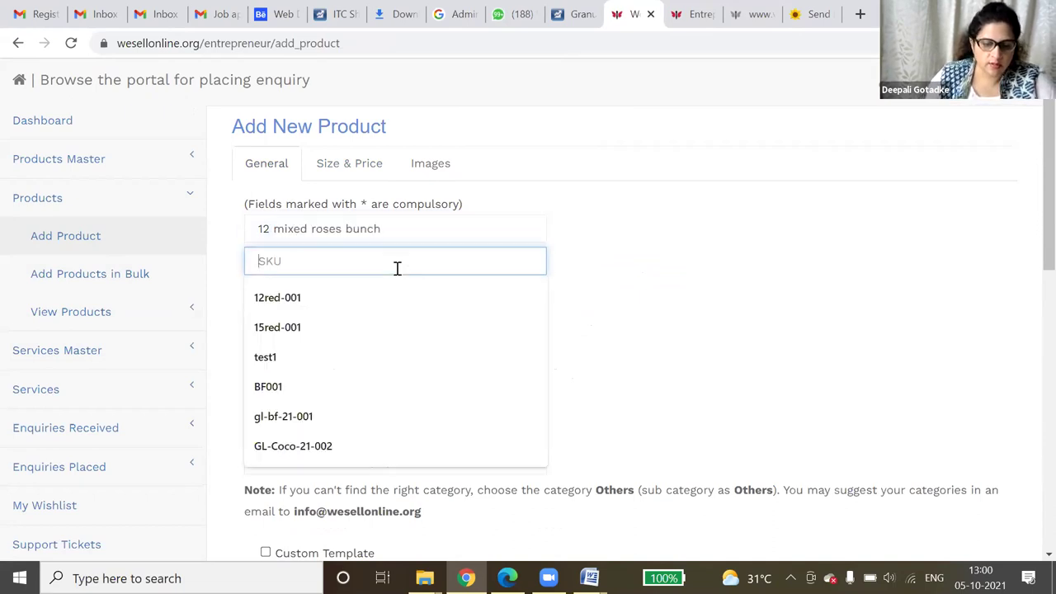
pyautogui.write('12')
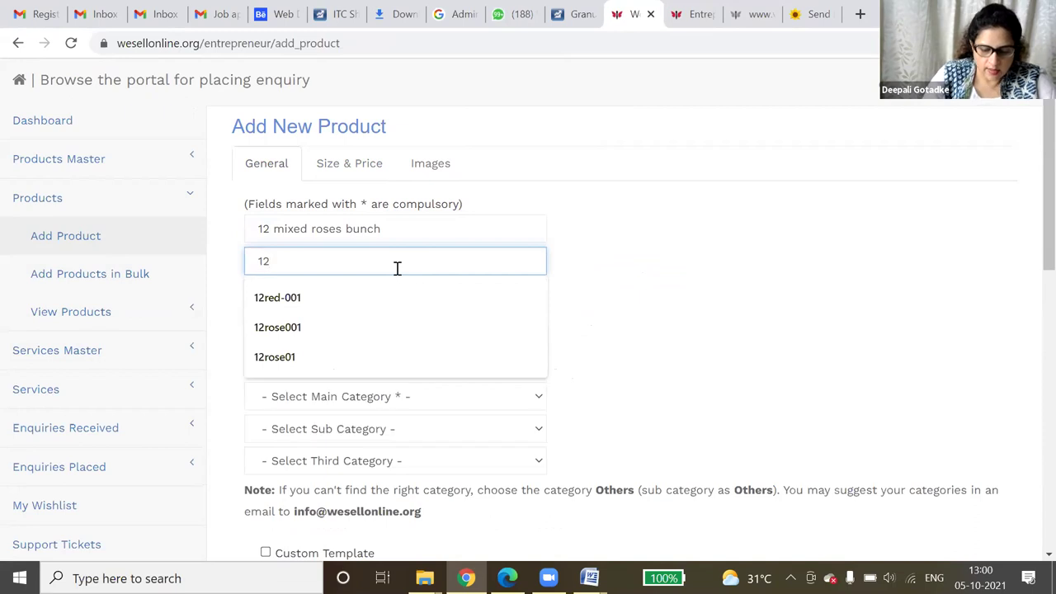
pyautogui.write('mix-01')
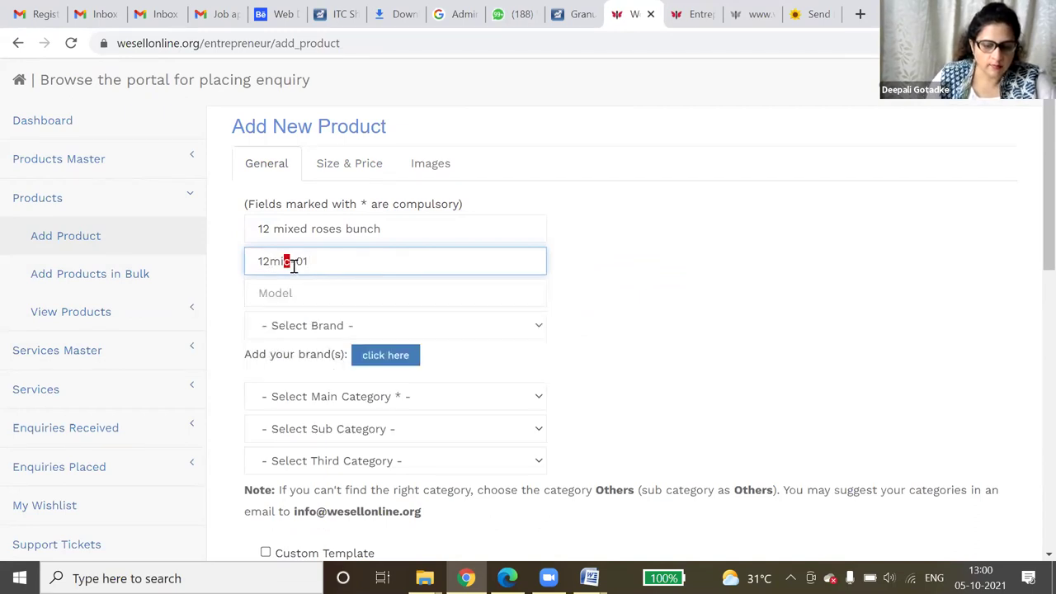
pyautogui.click(288, 293)
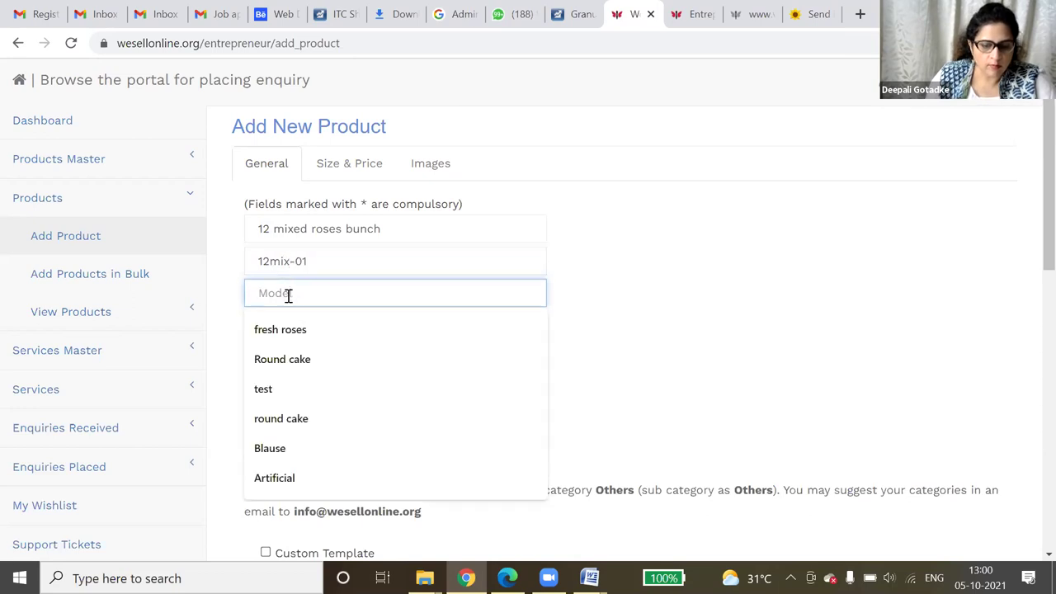
pyautogui.click(299, 330)
# - Set brand Clickroses.com, main category Florist and sub category Flowers
pyautogui.click(327, 327)
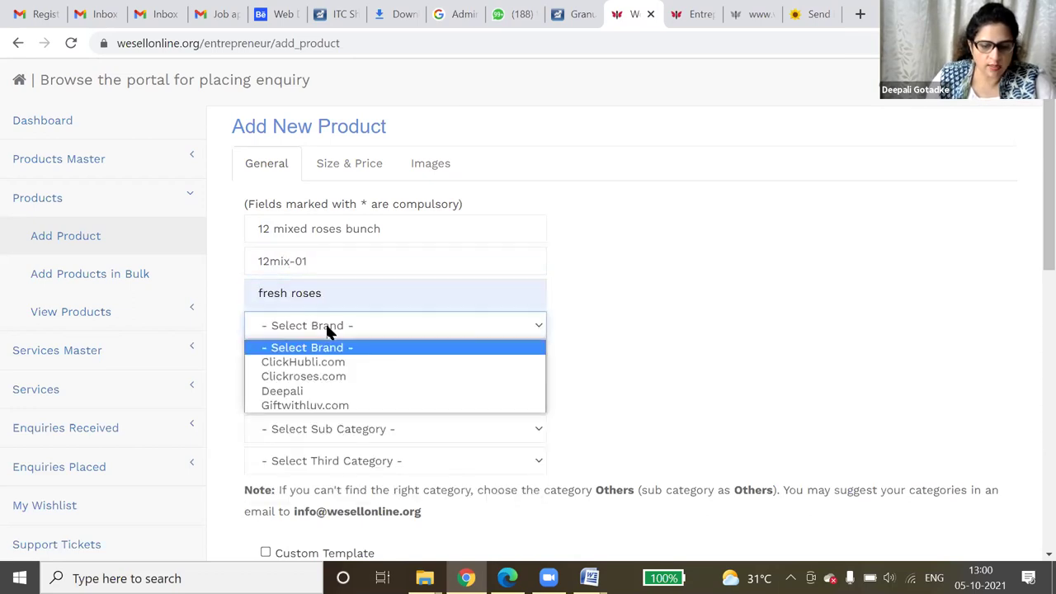
pyautogui.click(323, 377)
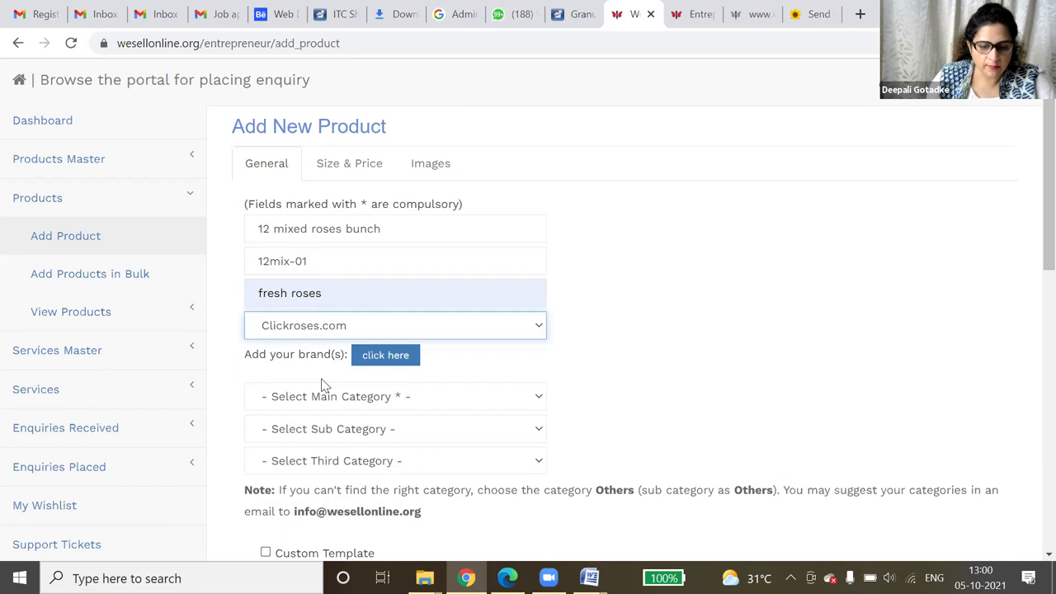
pyautogui.click(321, 406)
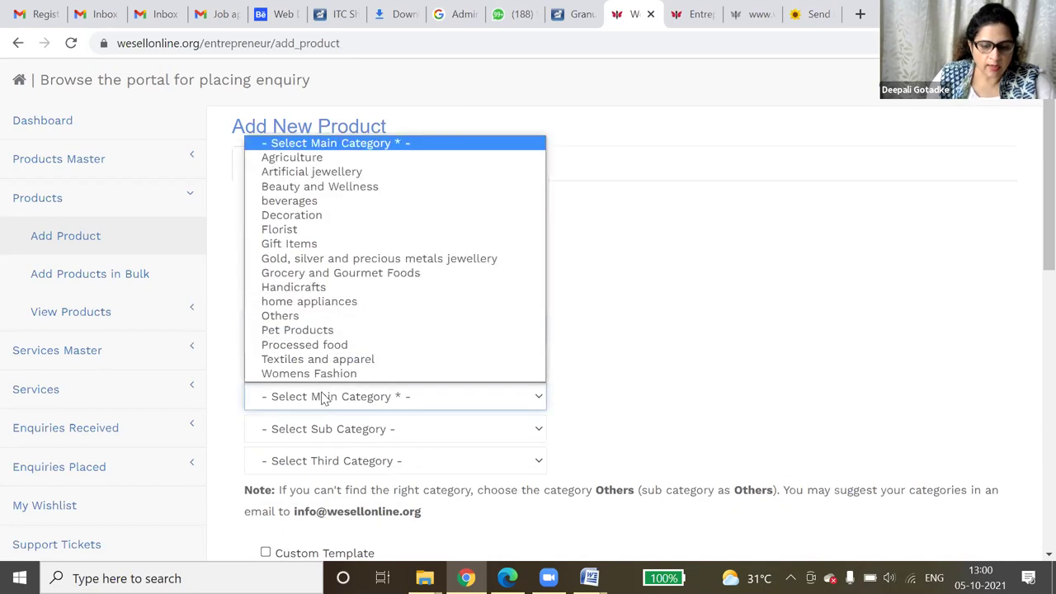
pyautogui.click(344, 230)
pyautogui.click(399, 434)
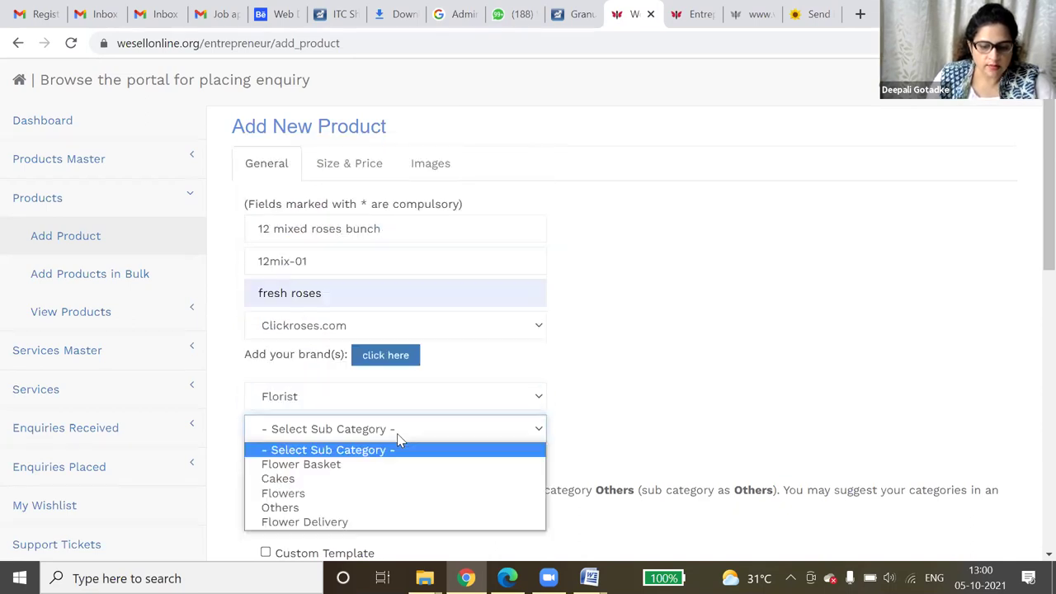
pyautogui.click(382, 494)
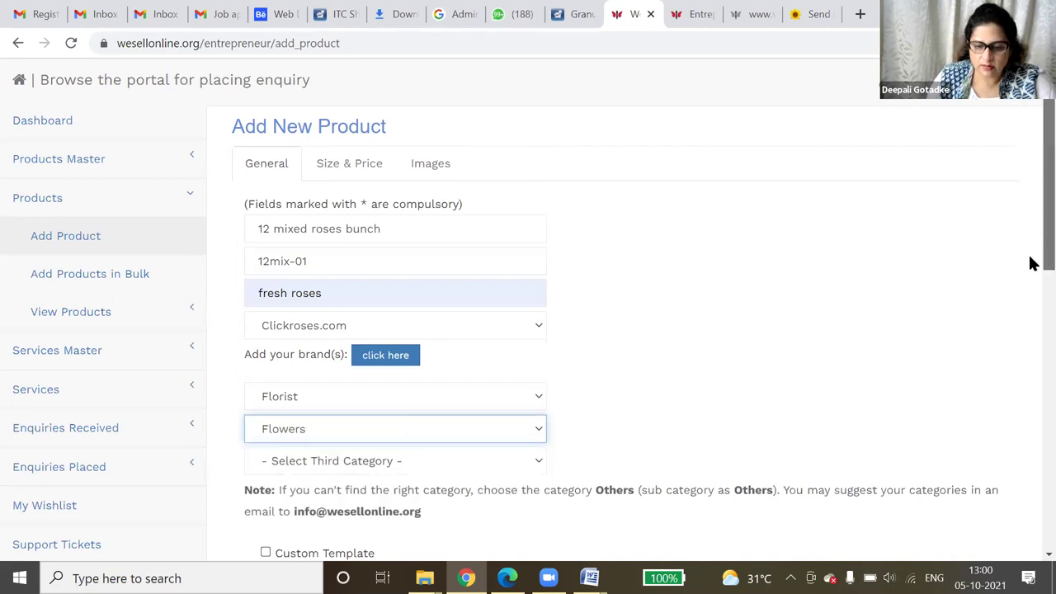
# - Enter the description 'Fresh flowers bunch of 12 mixed color roses'
pyautogui.scroll(-2, 1030, 297)
pyautogui.scroll(-3, 1031, 346)
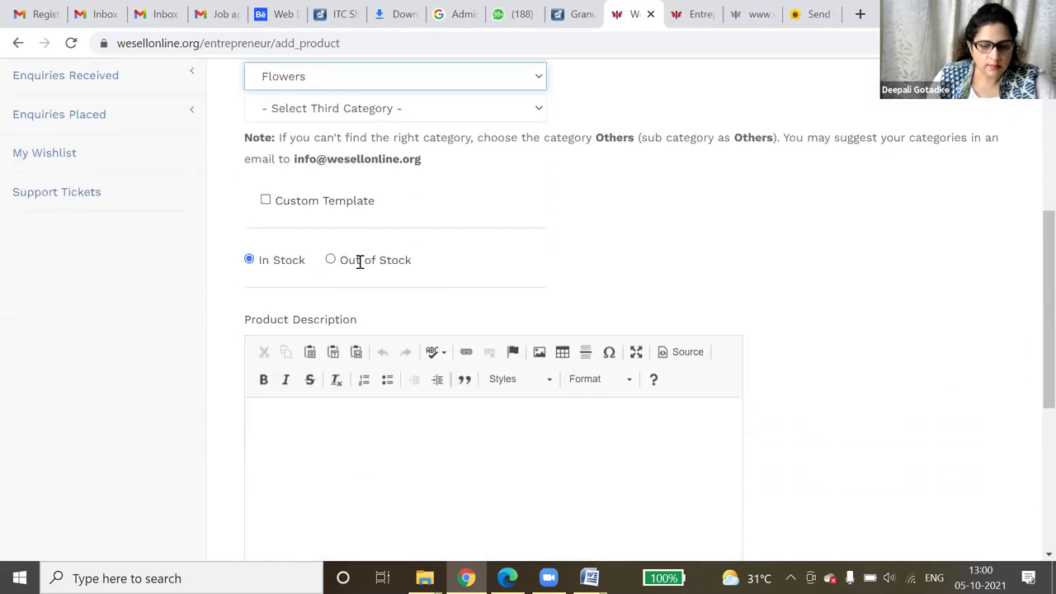
pyautogui.click(312, 428)
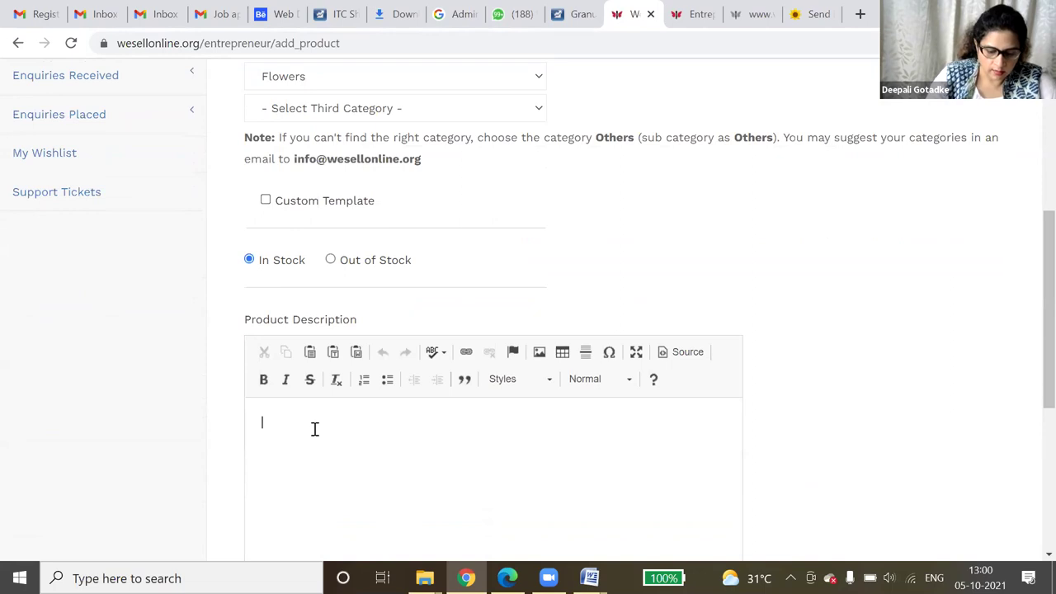
pyautogui.write('Fres')
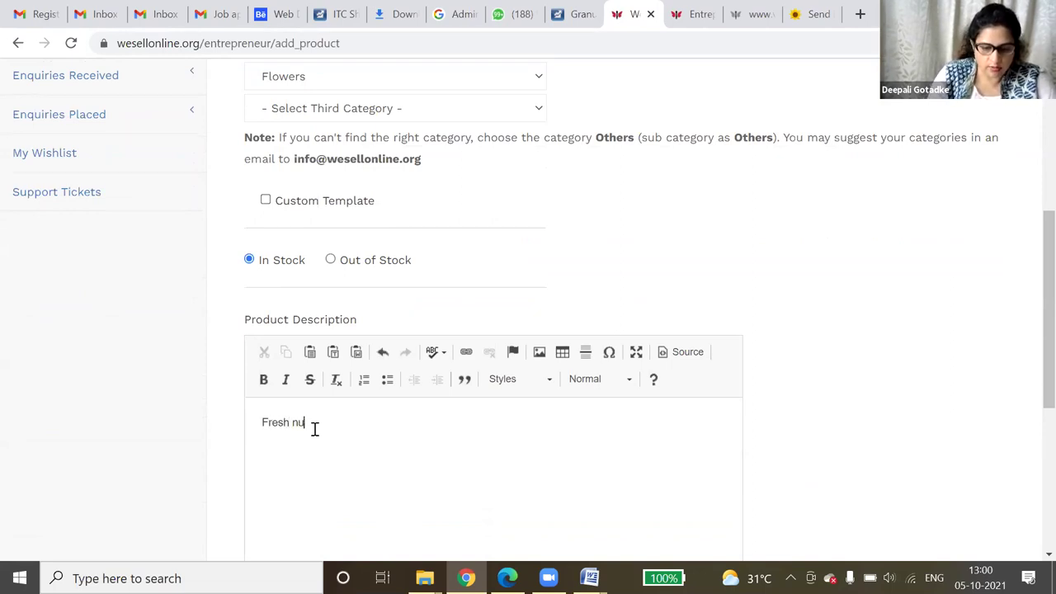
pyautogui.write('h flowers ')
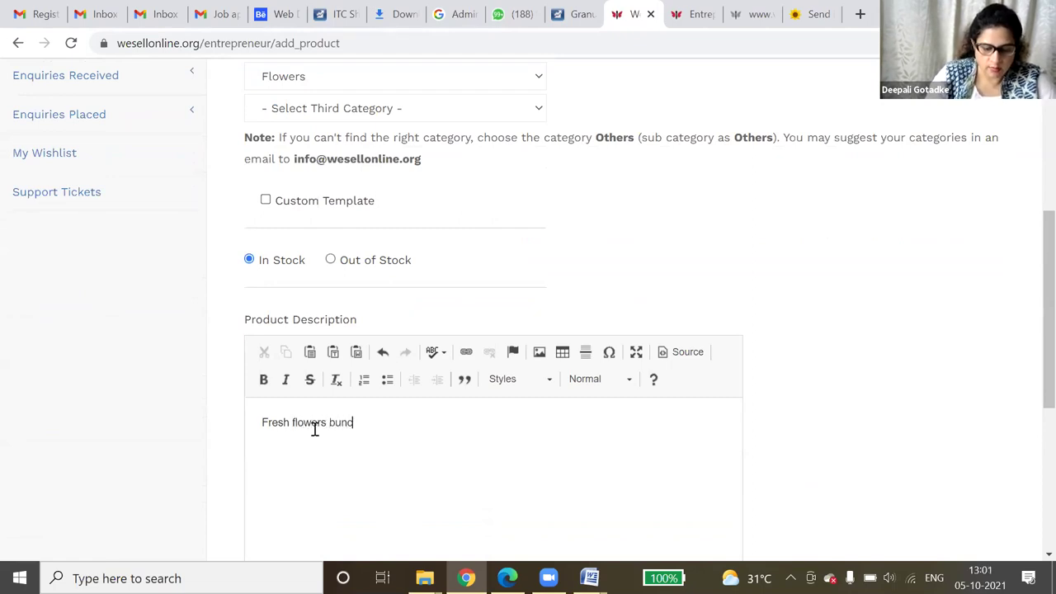
pyautogui.write('bunch of 12 mixed color roses')
pyautogui.moveTo(475, 422); pyautogui.dragTo(373, 423)
pyautogui.click(500, 448)
pyautogui.moveTo(1030, 335); pyautogui.dragTo(1030, 463)
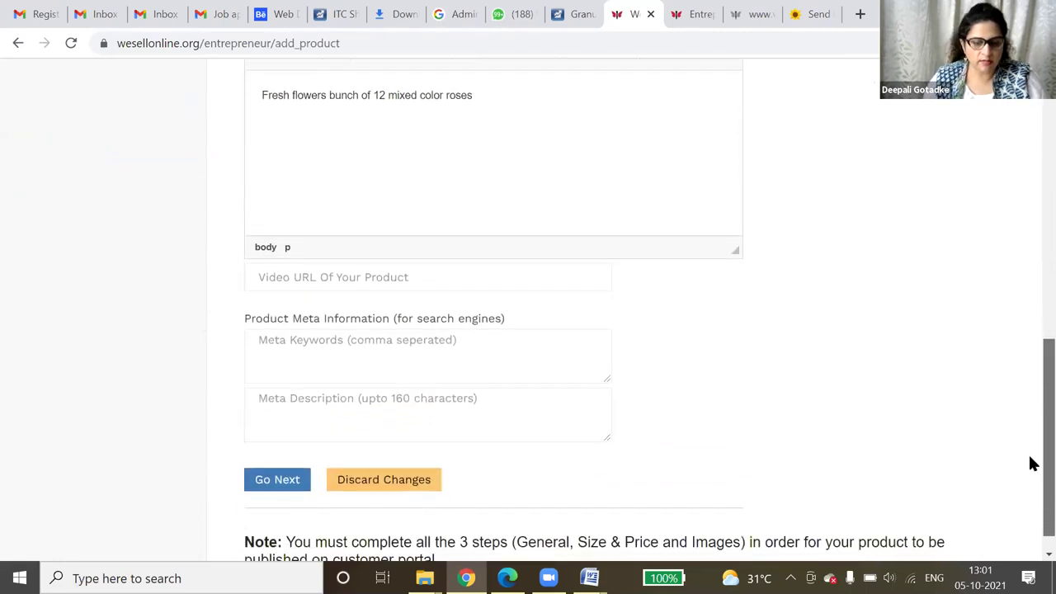
# - Continue to pricing and set size 12 with bunch as the general size
pyautogui.click(281, 480)
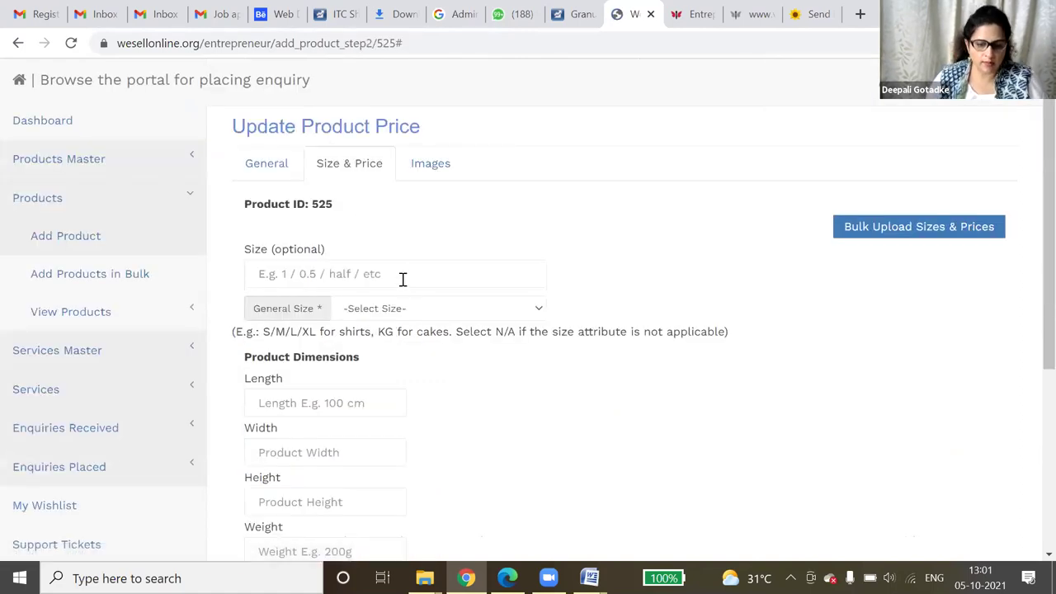
pyautogui.click(403, 278)
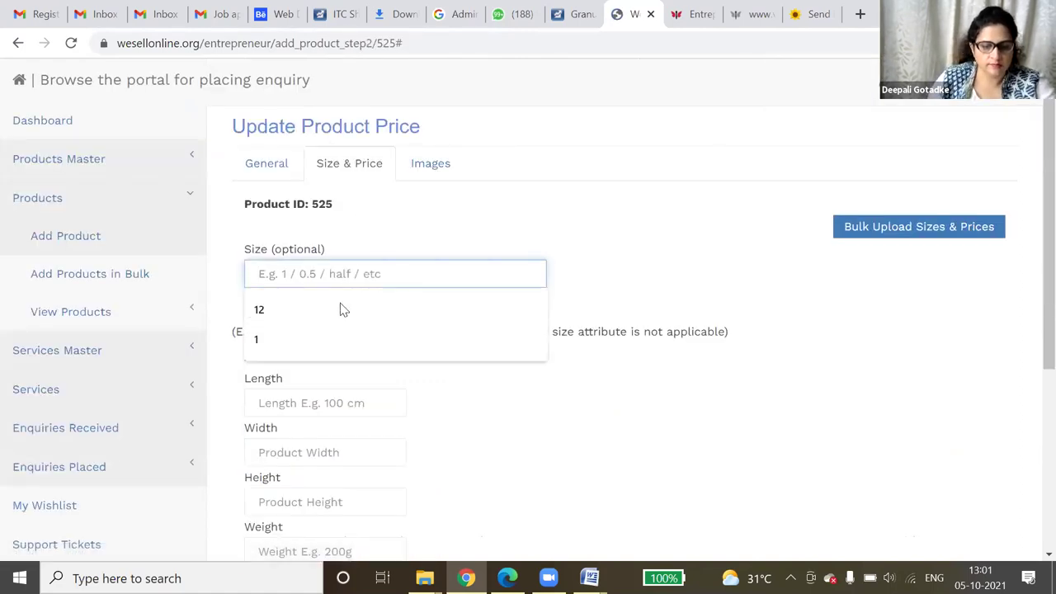
pyautogui.click(341, 307)
pyautogui.click(379, 308)
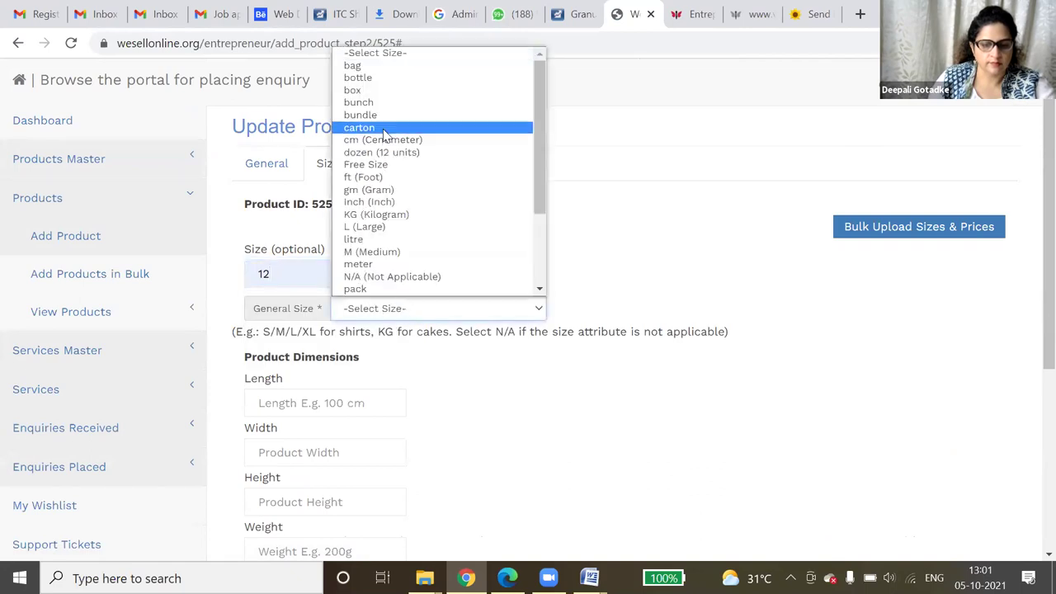
pyautogui.press('Escape')
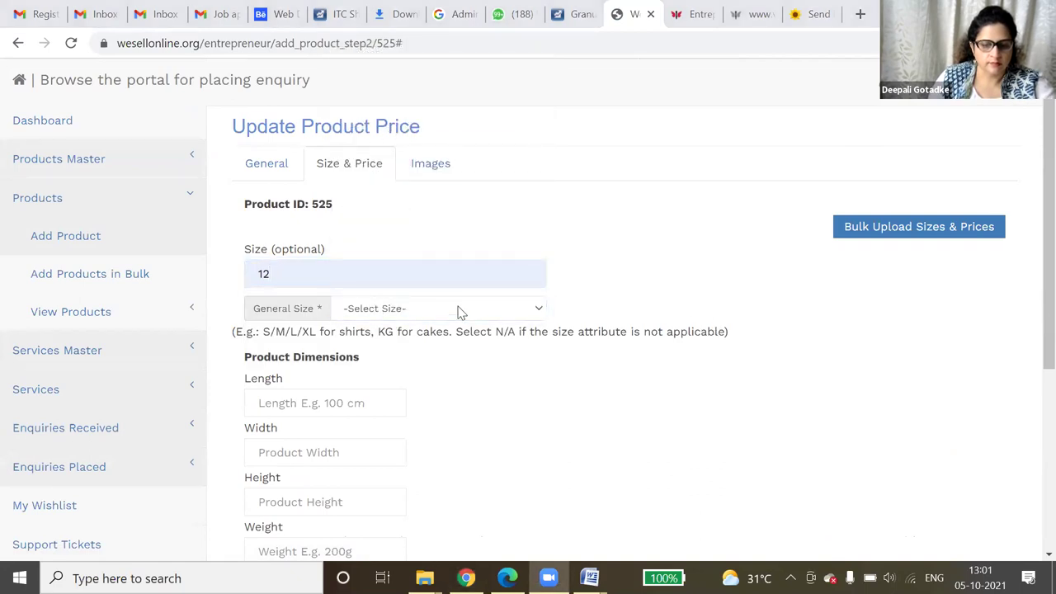
pyautogui.click(459, 311)
pyautogui.scroll(1, 425, 140)
pyautogui.press('Up')
pyautogui.press('Up')
pyautogui.press('Up')
pyautogui.press('Return')
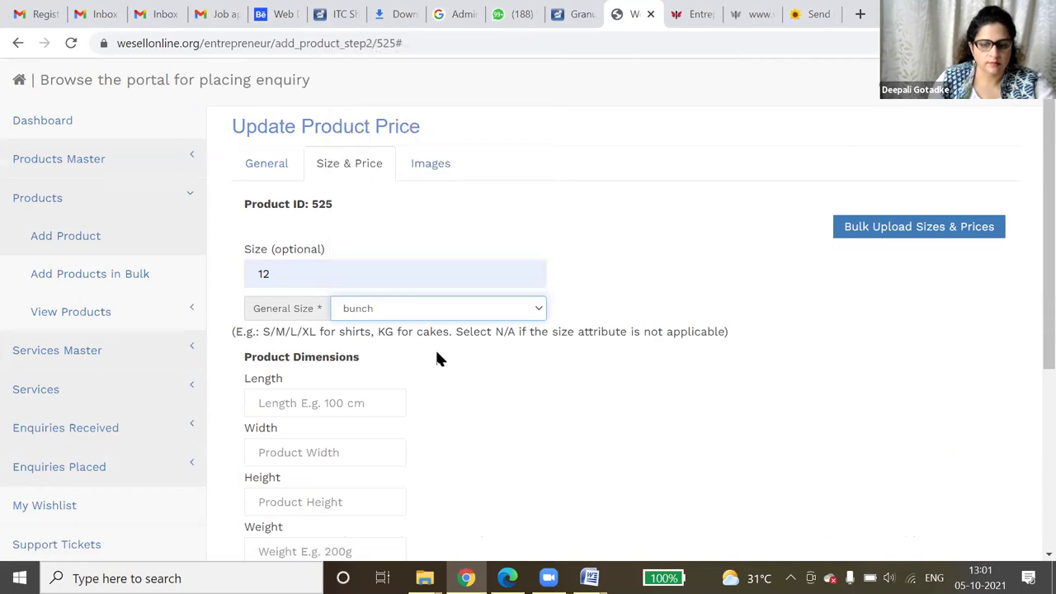
# - Enter rate 550 INR, 10% discount and 100 INR shipping, and save the price details
pyautogui.scroll(-1, 413, 375)
pyautogui.scroll(-3, 414, 385)
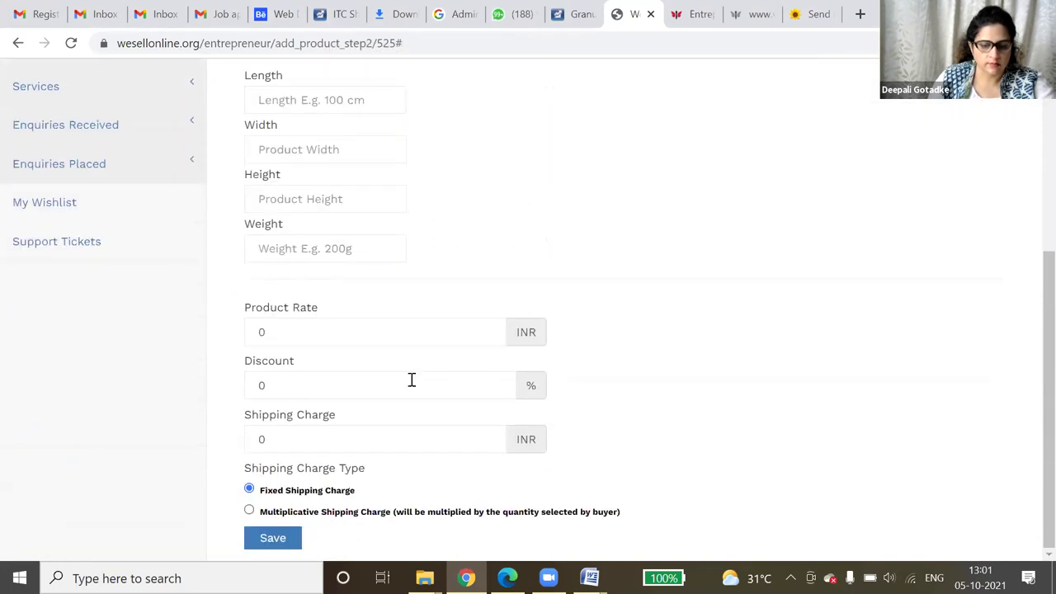
pyautogui.click(267, 333)
pyautogui.moveTo(266, 333); pyautogui.dragTo(226, 335)
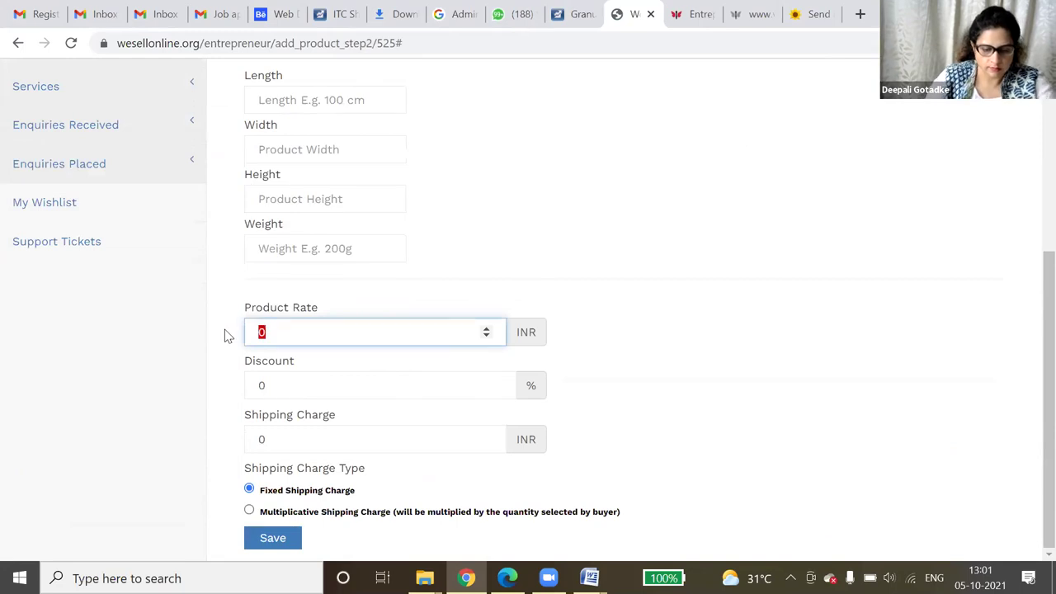
pyautogui.press('Tab')
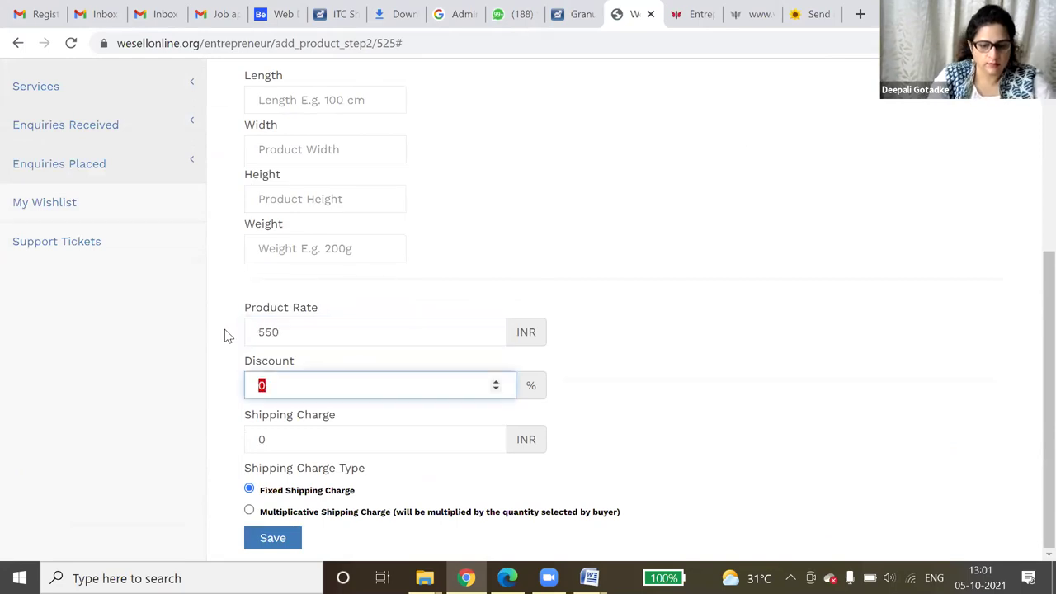
pyautogui.press('Tab')
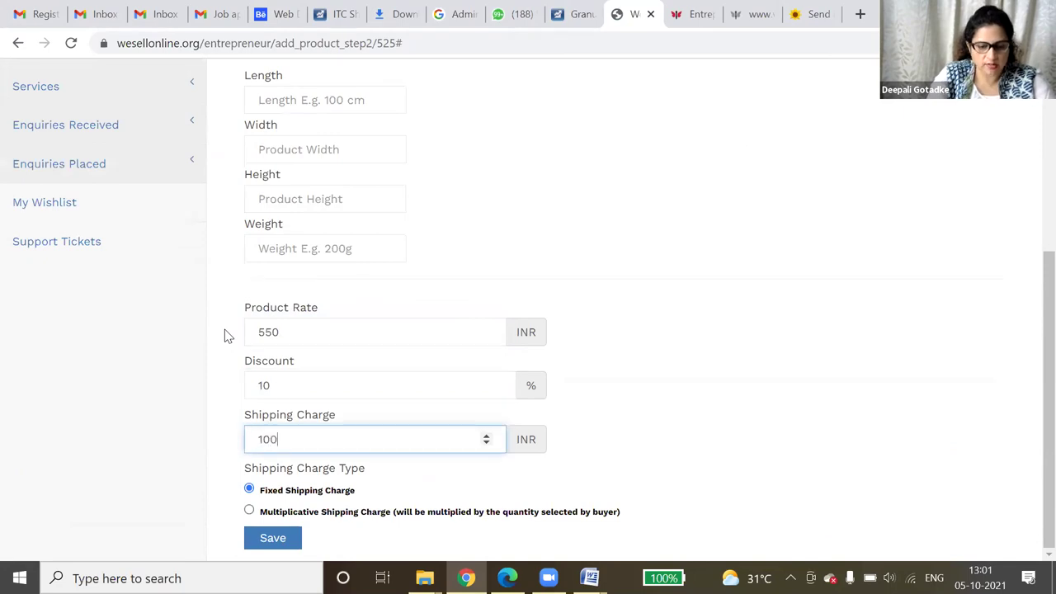
pyautogui.click(265, 539)
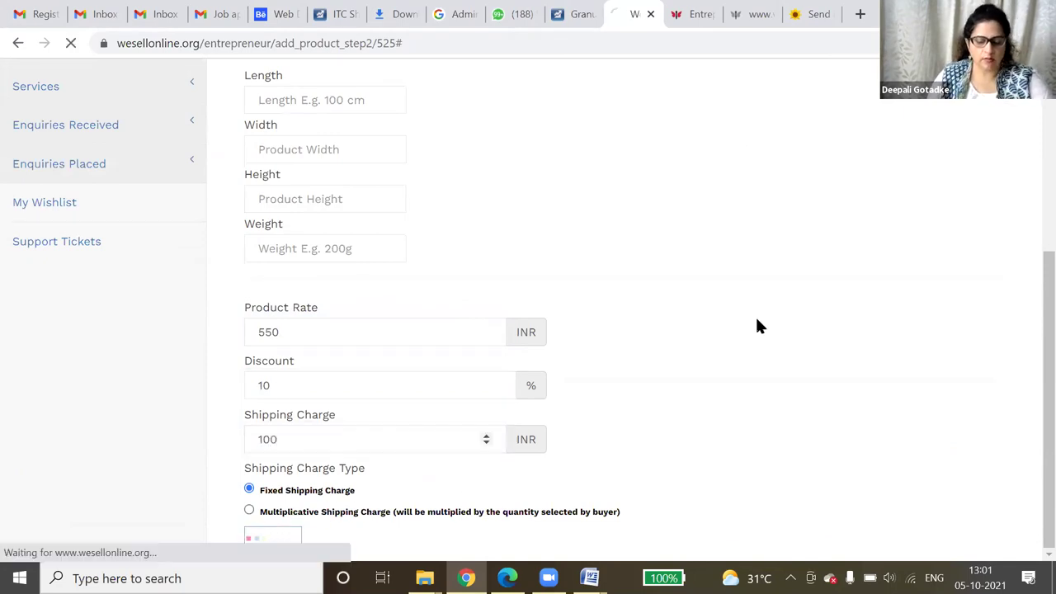
pyautogui.click(435, 180)
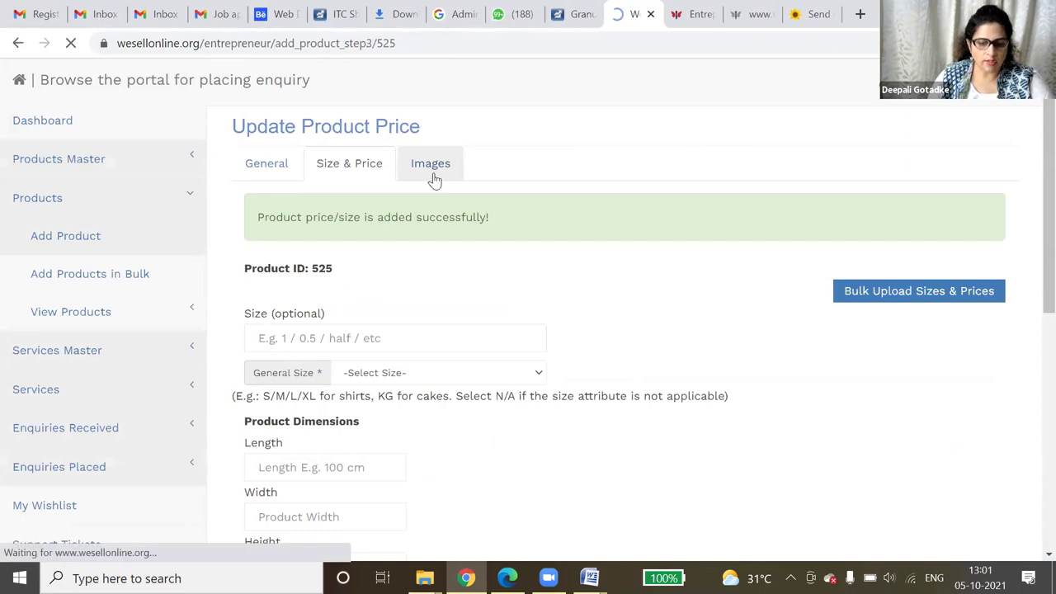
# - Choose mixed_roses12 from the temp folder as the product image file
pyautogui.scroll(-5, 441, 323)
pyautogui.scroll(-1, 396, 358)
pyautogui.click(307, 455)
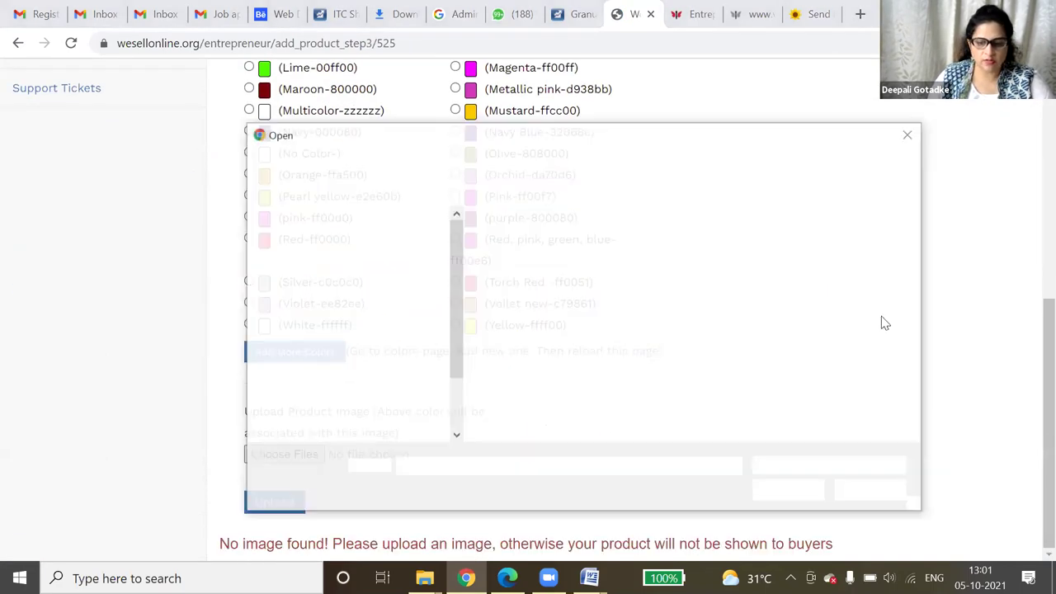
pyautogui.click(849, 293)
pyautogui.write('mixed_roses12')
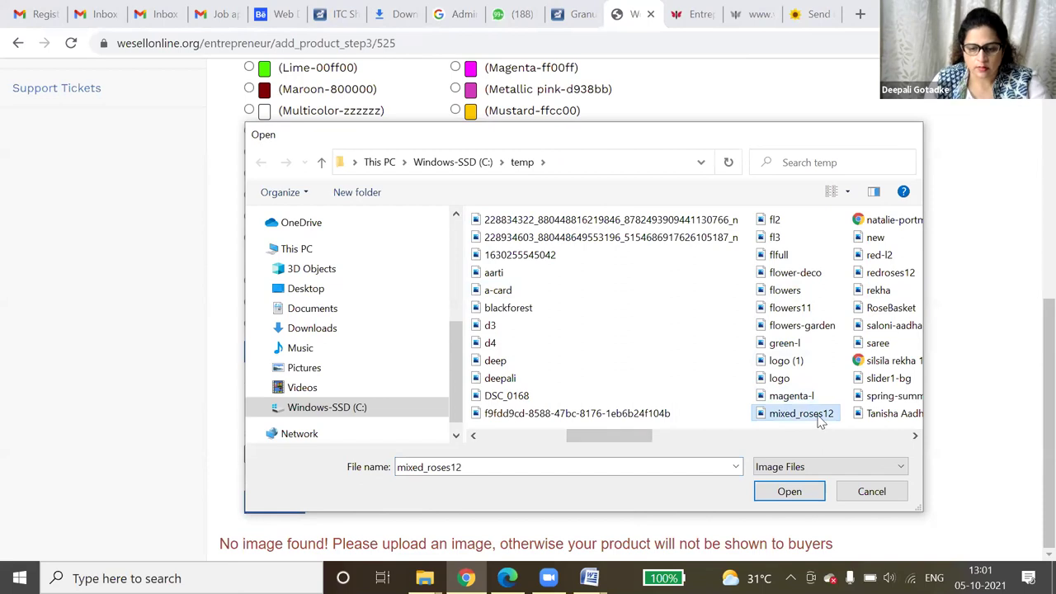
pyautogui.doubleClick(821, 422)
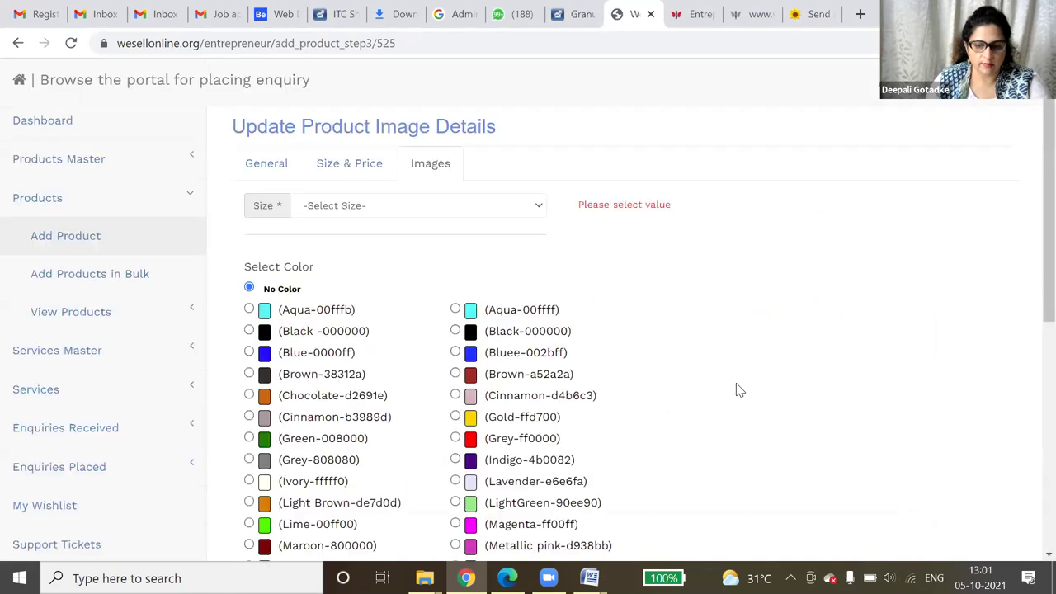
# - Set the image size to 'bunch - Measure', then open the public storefront in a new tab
pyautogui.click(519, 213)
pyautogui.scroll(-1, 499, 243)
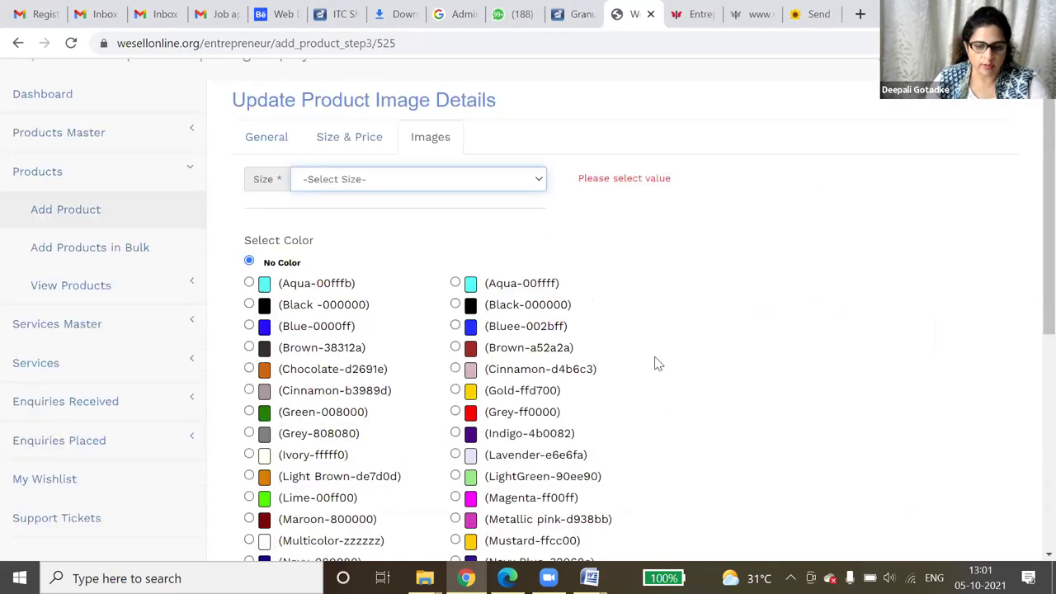
pyautogui.scroll(-2, 657, 364)
pyautogui.scroll(-3, 625, 371)
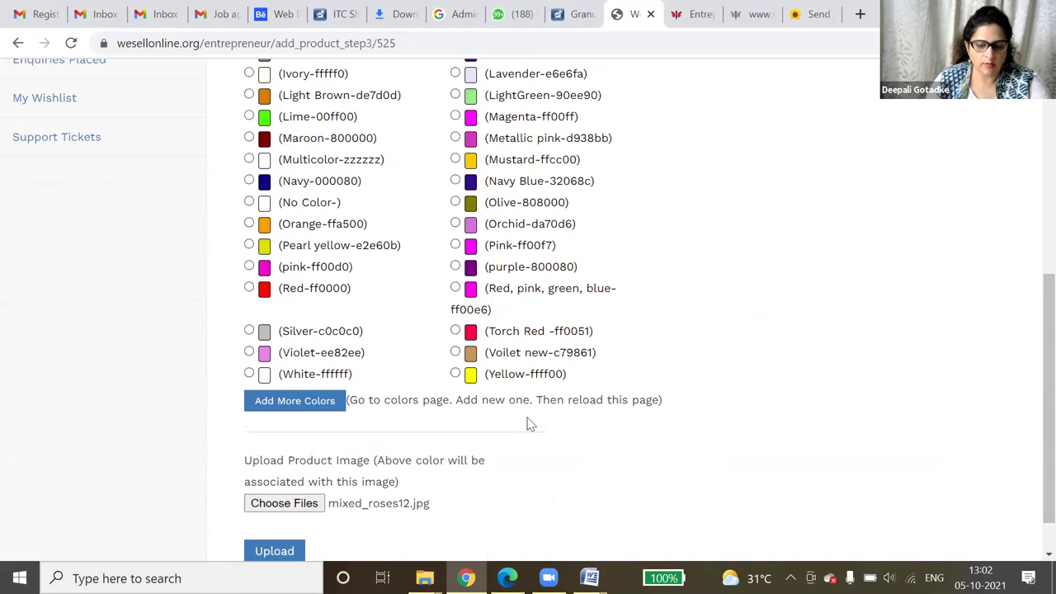
pyautogui.scroll(4, 600, 403)
pyautogui.press('Down')
pyautogui.scroll(1, 599, 407)
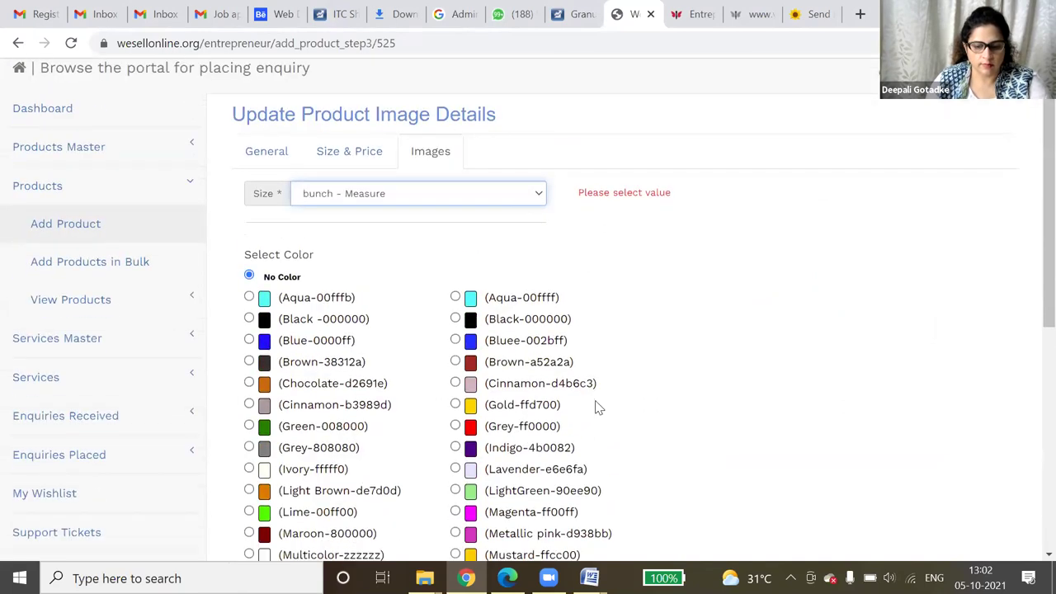
pyautogui.scroll(-3, 599, 407)
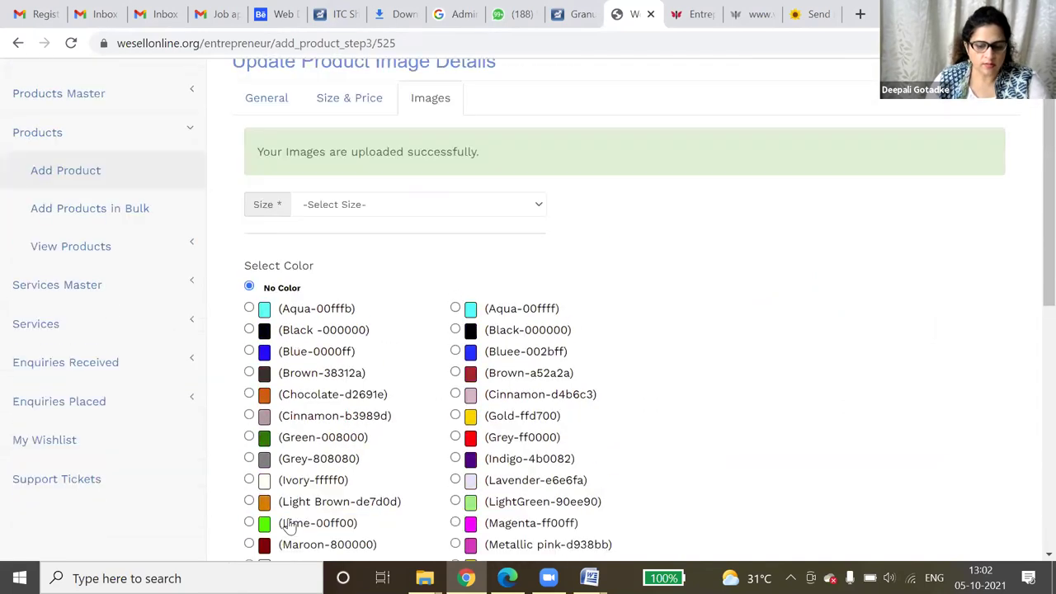
pyautogui.scroll(-3, 649, 453)
pyautogui.scroll(-4, 648, 453)
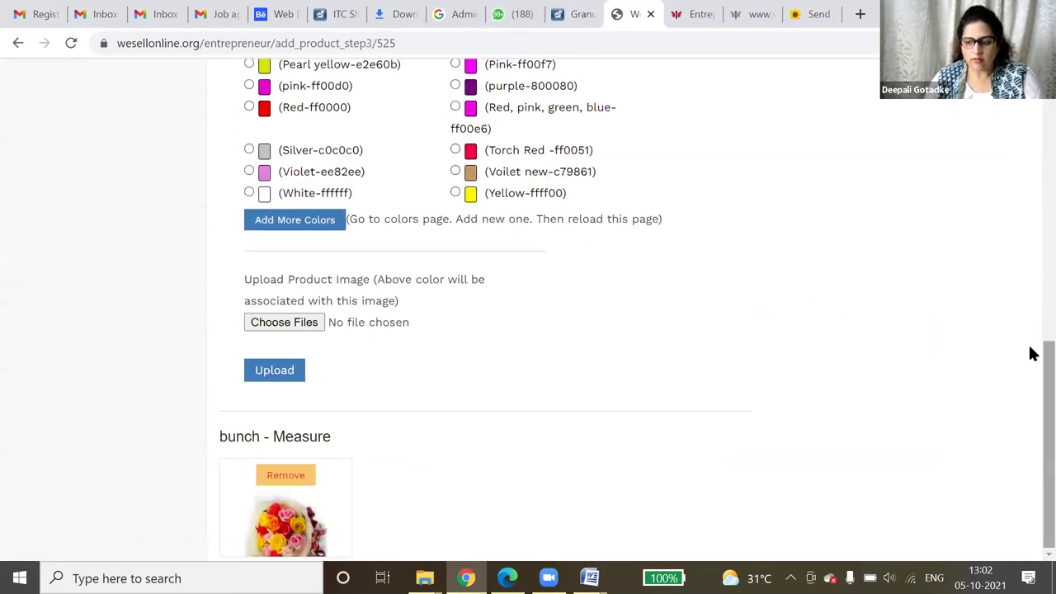
pyautogui.scroll(3, 1030, 351)
pyautogui.scroll(3, 1031, 129)
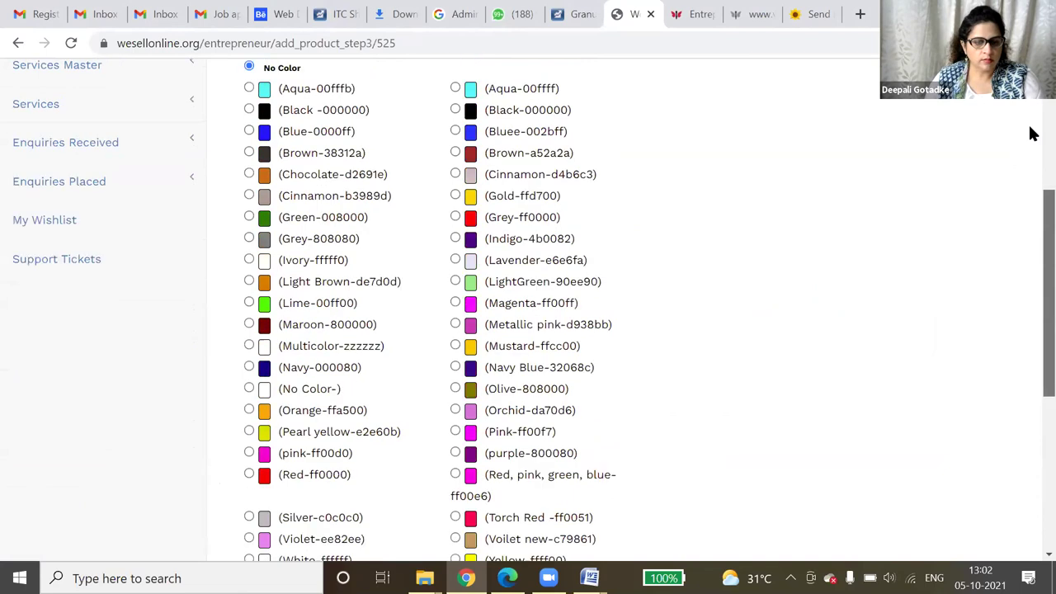
pyautogui.scroll(1, 123, 88)
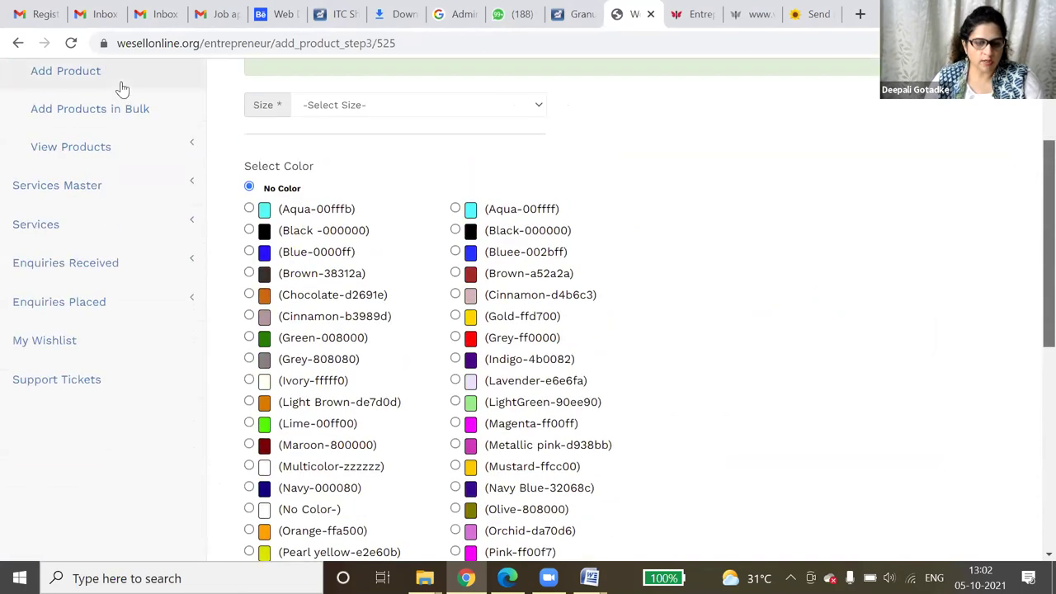
pyautogui.scroll(2, 123, 87)
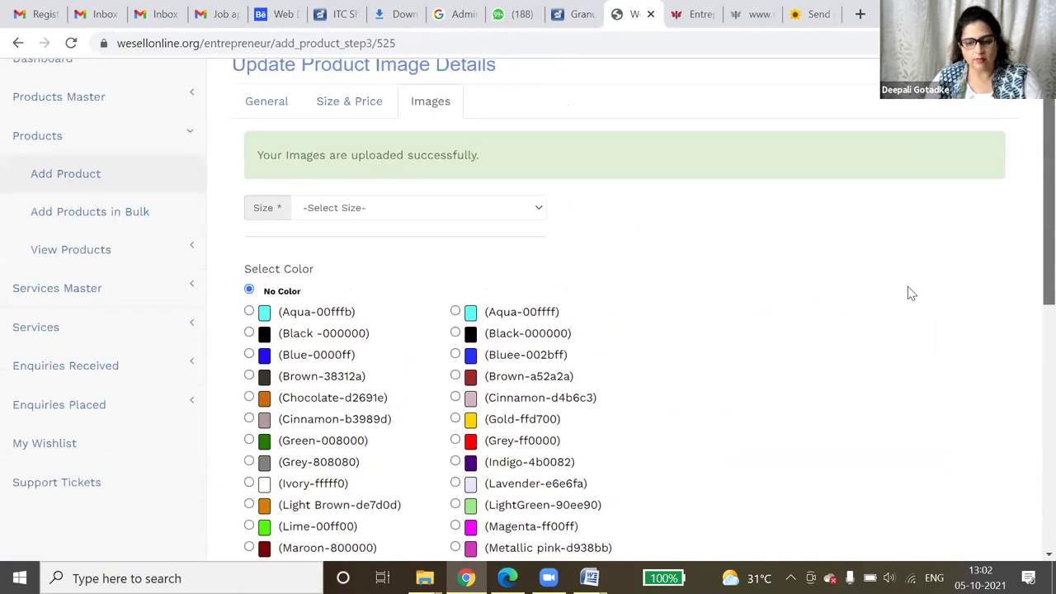
pyautogui.scroll(2, 262, 293)
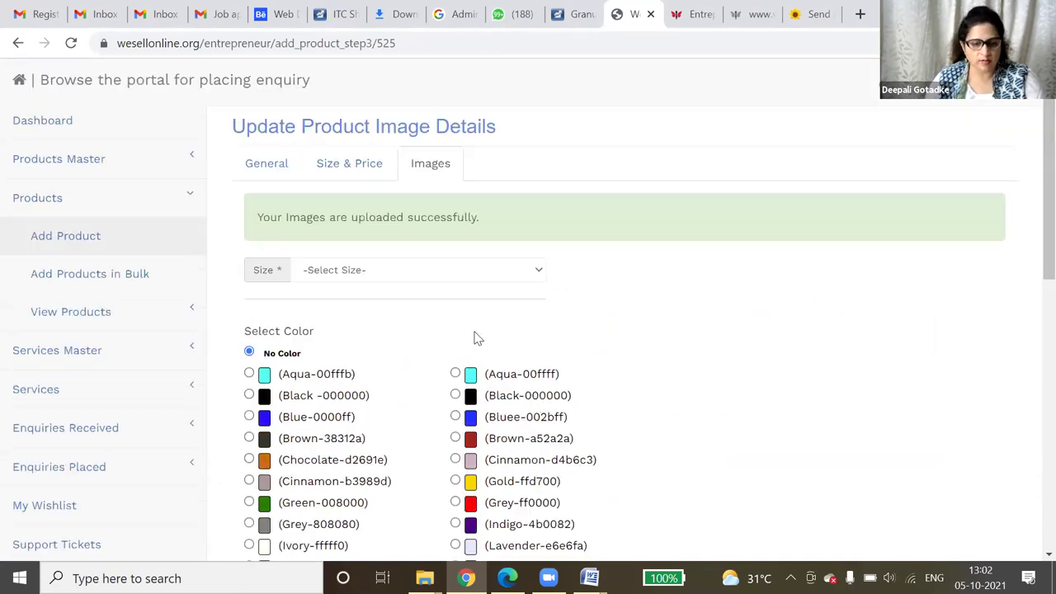
pyautogui.click(391, 240)
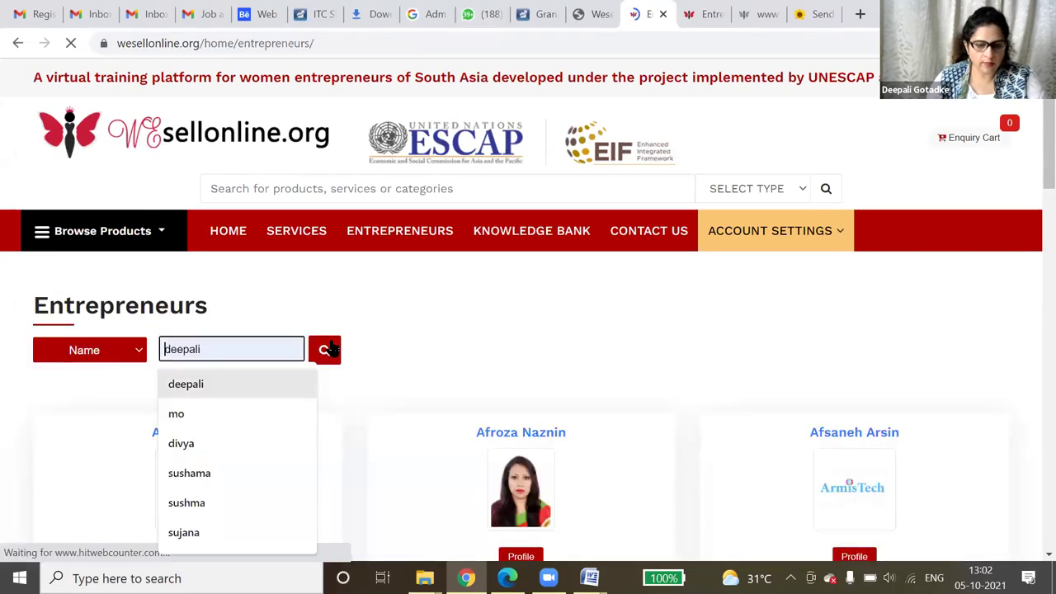
# - Find the seller among Entrepreneurs and open their Flowers listing with both rose bunches at INR 450 and 495
pyautogui.click(330, 349)
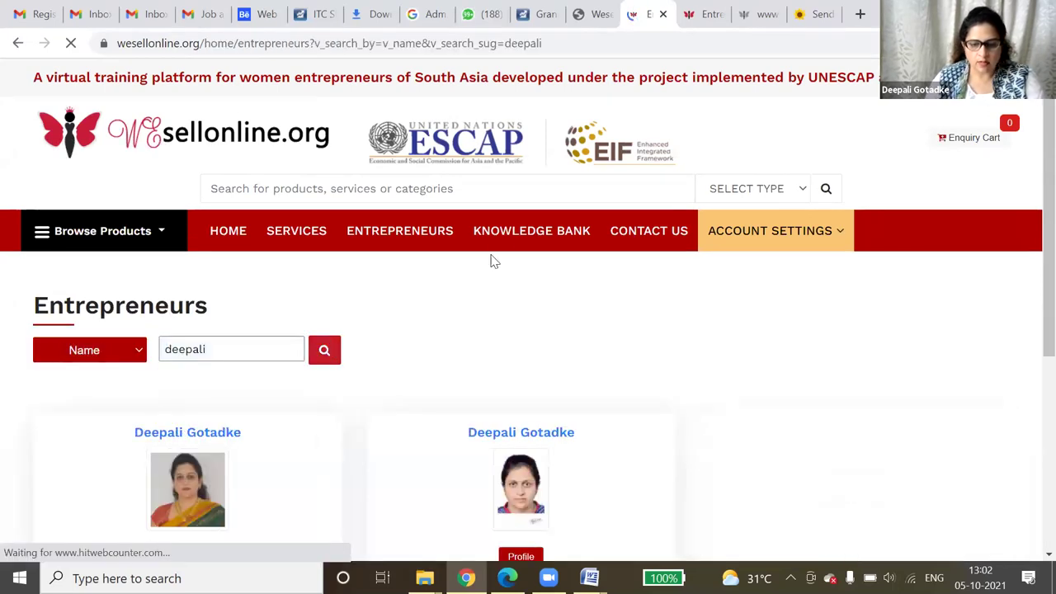
pyautogui.scroll(-3, 490, 259)
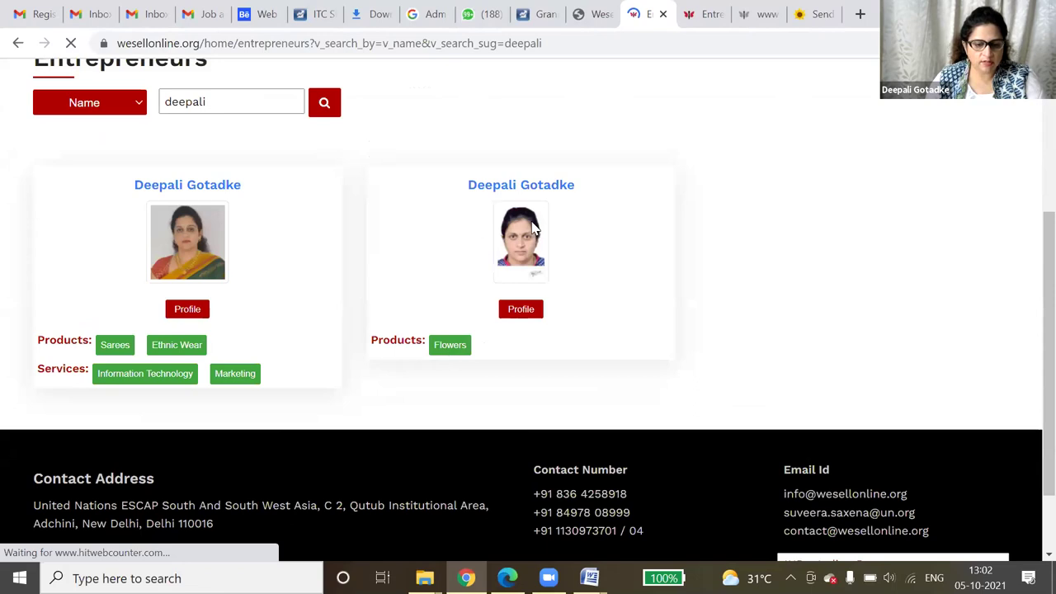
pyautogui.click(458, 348)
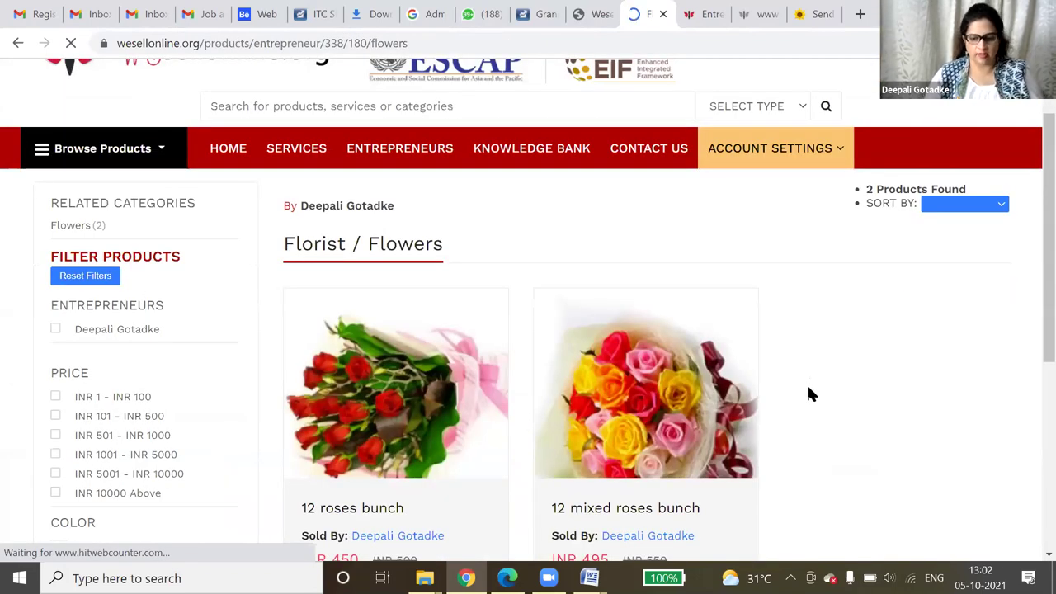
pyautogui.scroll(-2, 809, 394)
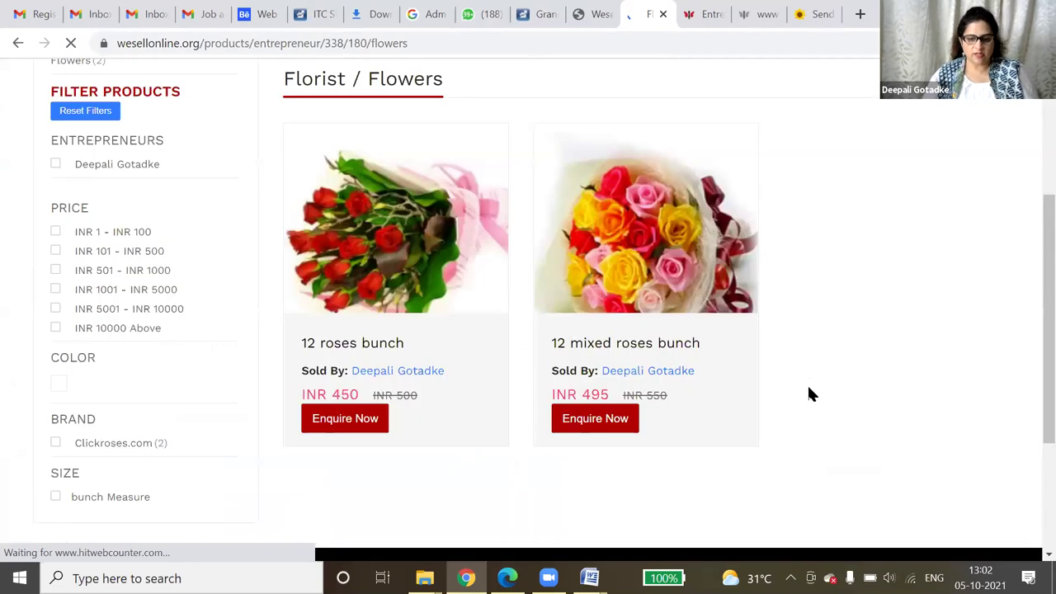
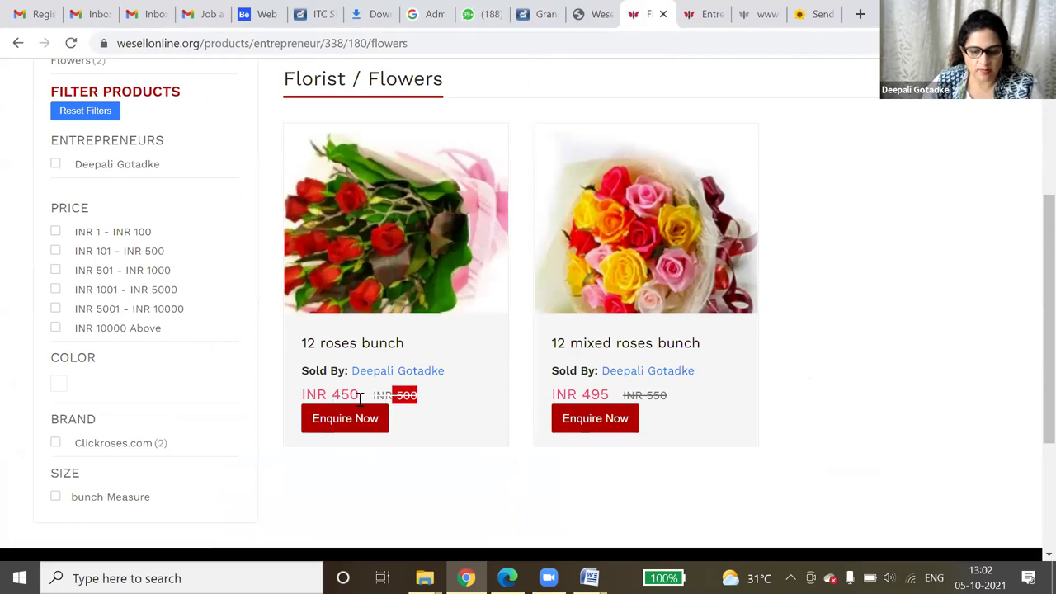
# - Highlight the 495 mixed roses price and open the My Account entrepreneur profile
pyautogui.click(605, 390)
pyautogui.doubleClick(614, 391)
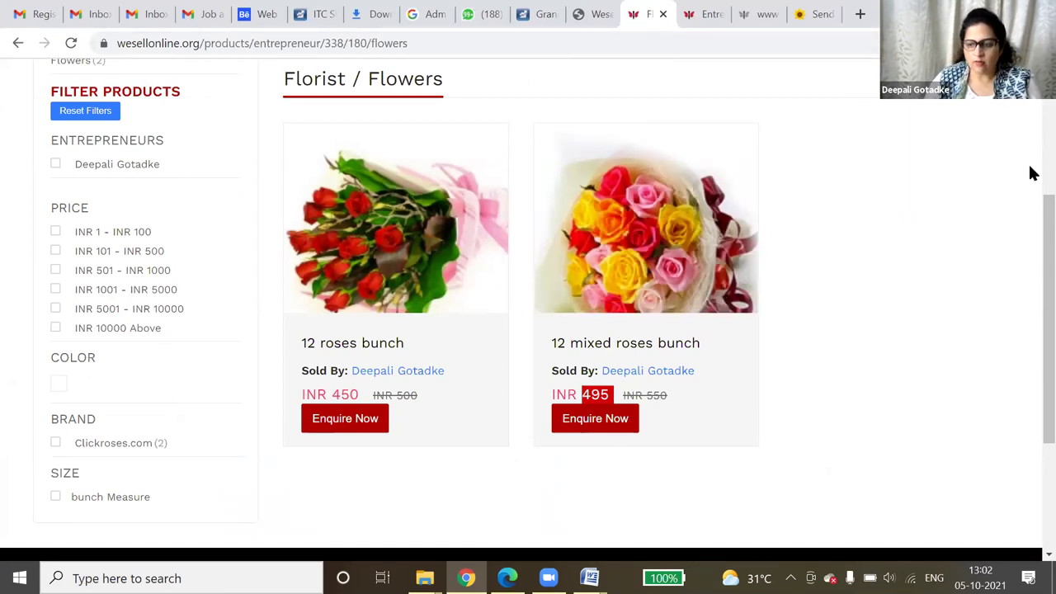
pyautogui.scroll(3, 809, 219)
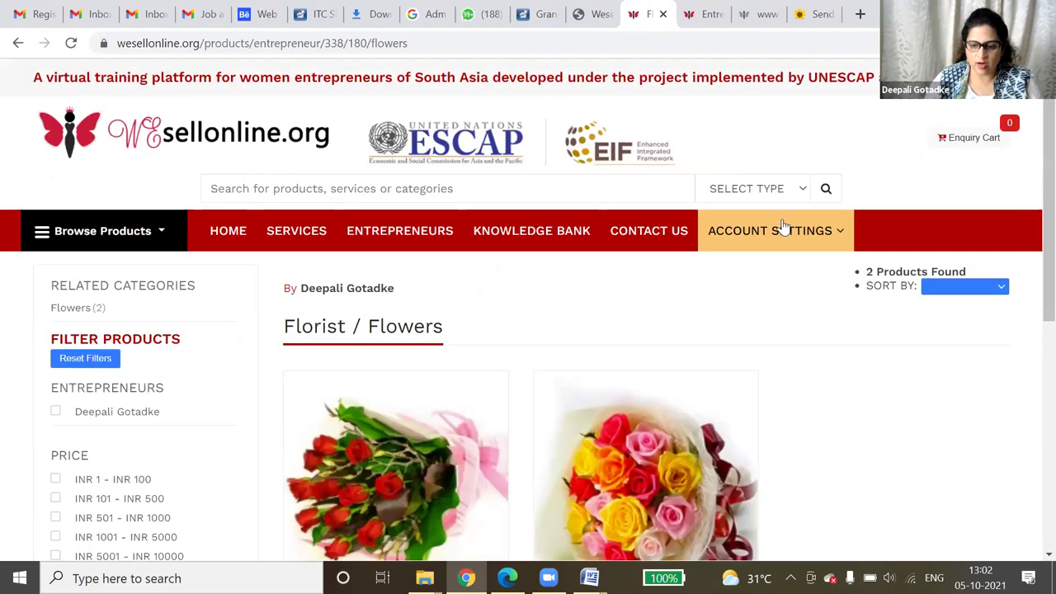
pyautogui.click(760, 270)
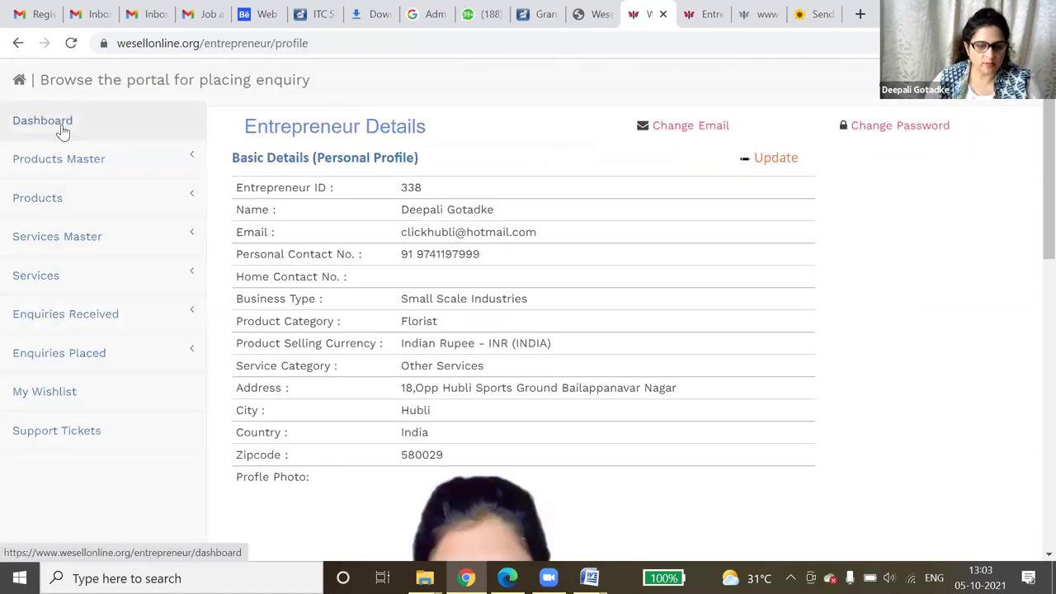
# - From the Dashboard, view the products list with the 12 roses and 12 mixed roses bunches
pyautogui.click(60, 130)
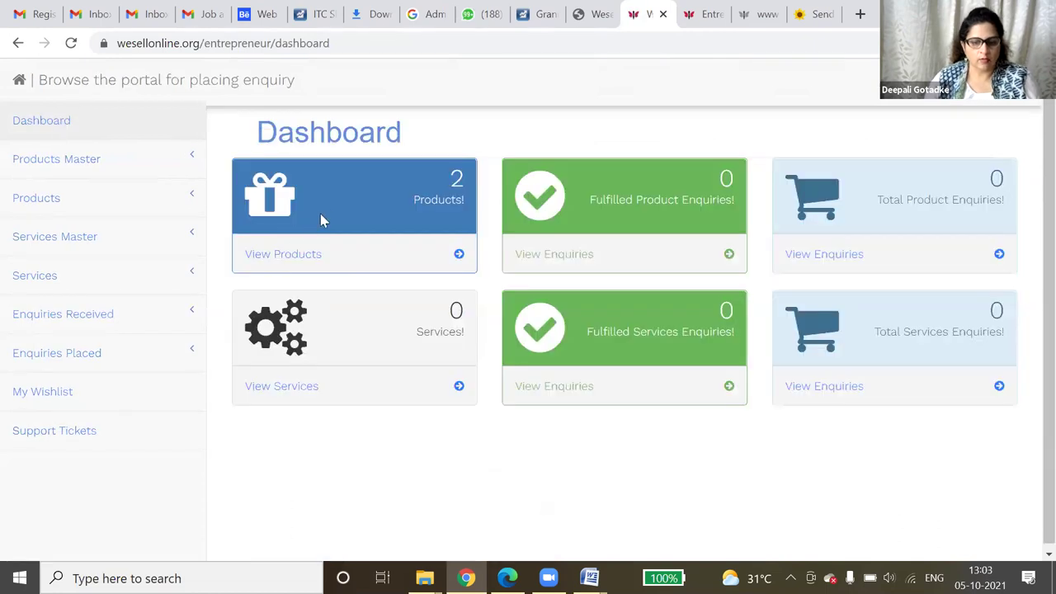
pyautogui.click(295, 263)
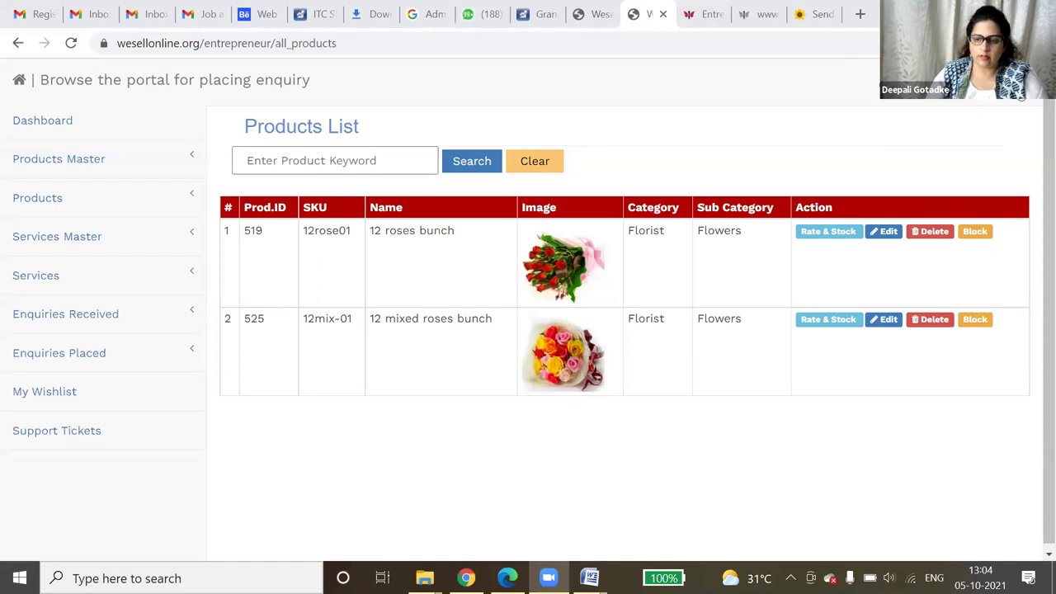
# - Reload, then remove 'entrepreneur' from the address to load the site's home page
pyautogui.press('F5')
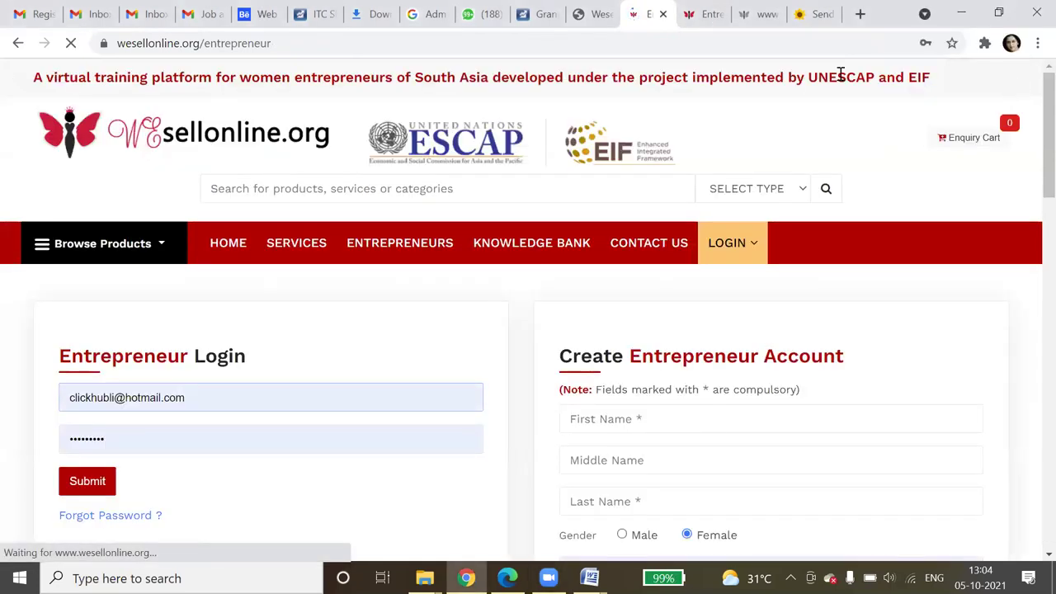
pyautogui.click(251, 43)
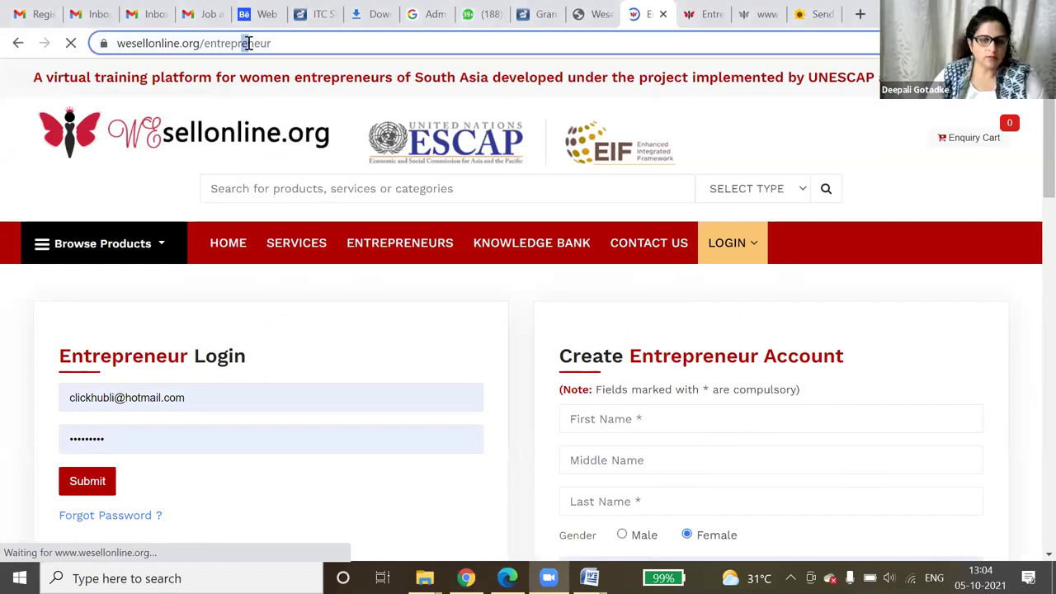
pyautogui.moveTo(268, 40); pyautogui.dragTo(359, 42)
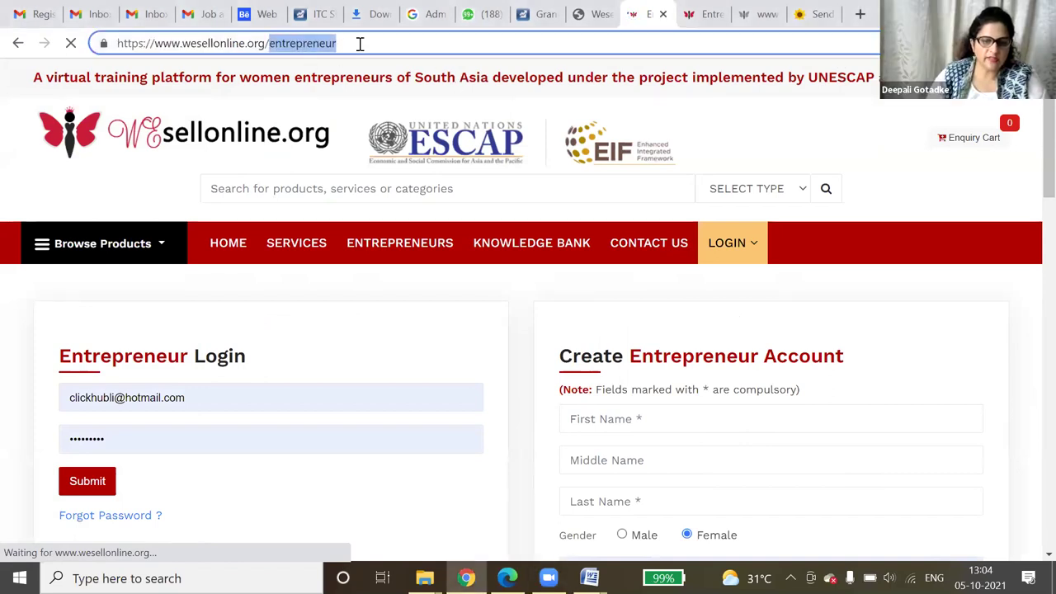
pyautogui.press('BackSpace')
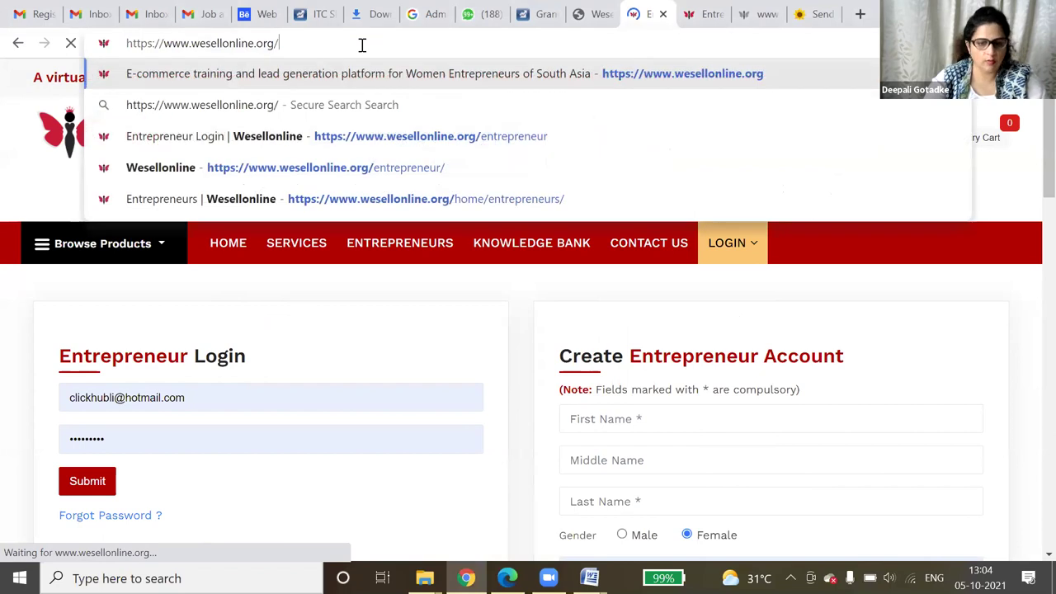
pyautogui.press('Return')
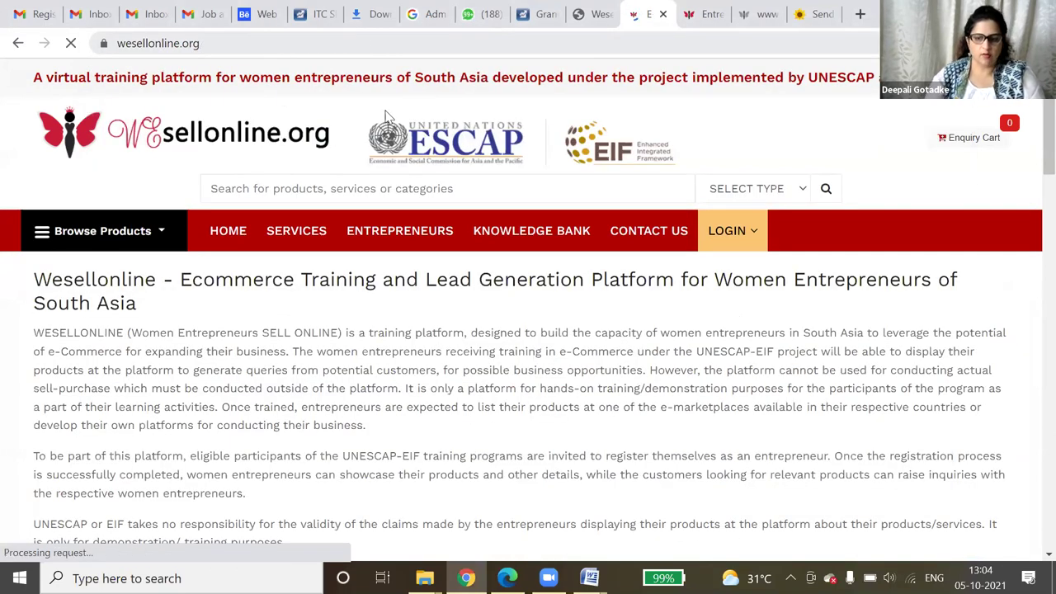
# - Scroll through the home page's categories and country sections and back to the top
pyautogui.scroll(-5, 1015, 339)
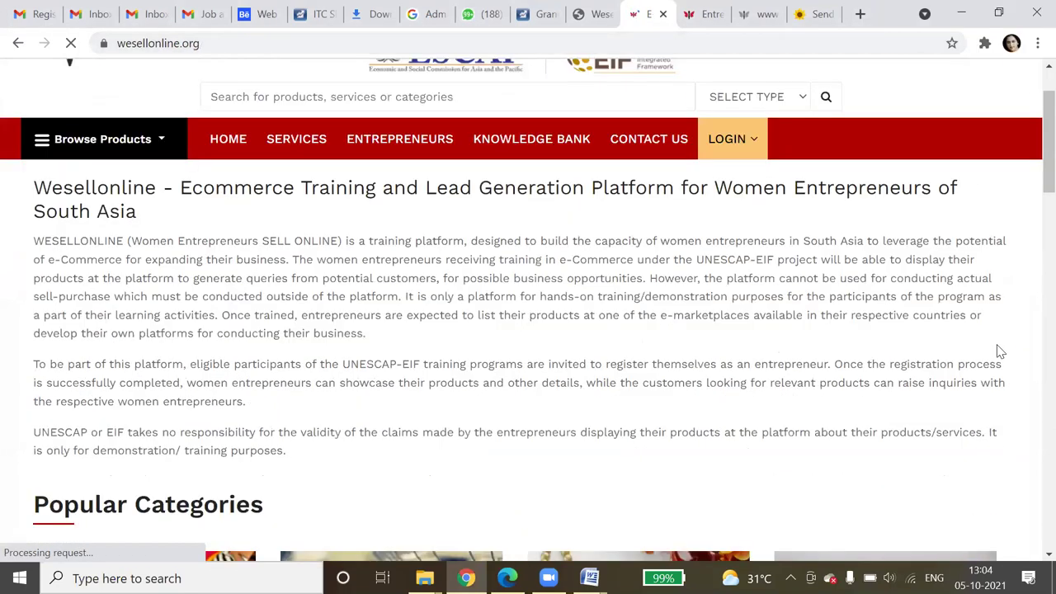
pyautogui.scroll(-12, 1000, 356)
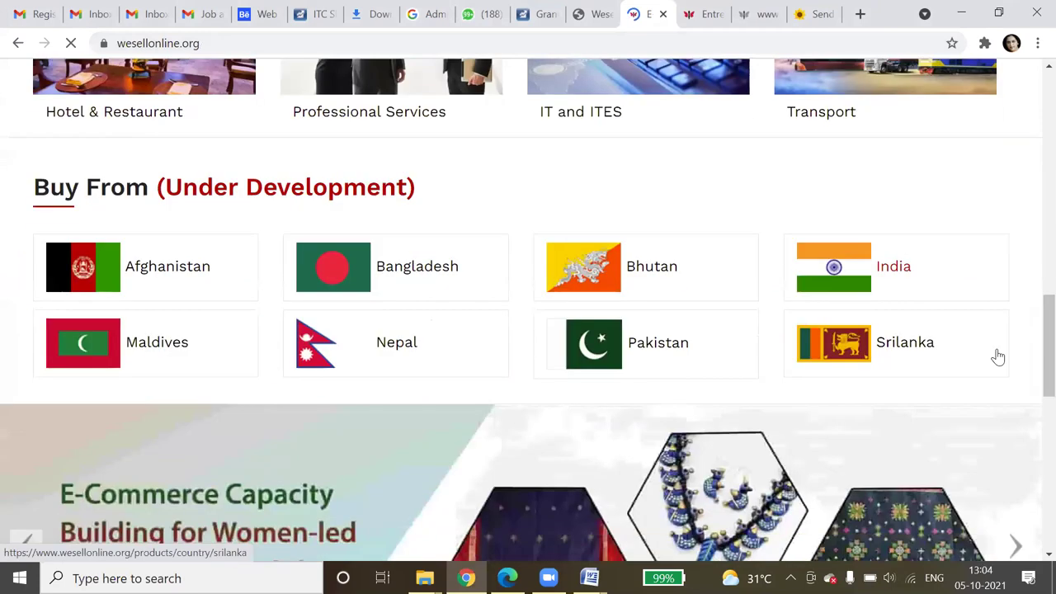
pyautogui.scroll(5, 998, 357)
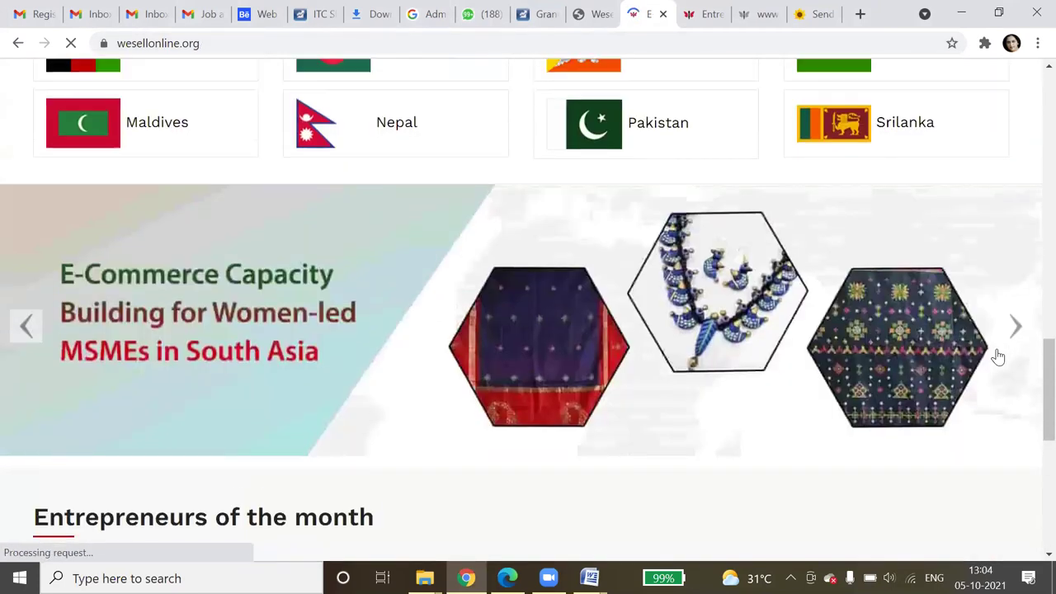
pyautogui.scroll(3, 998, 360)
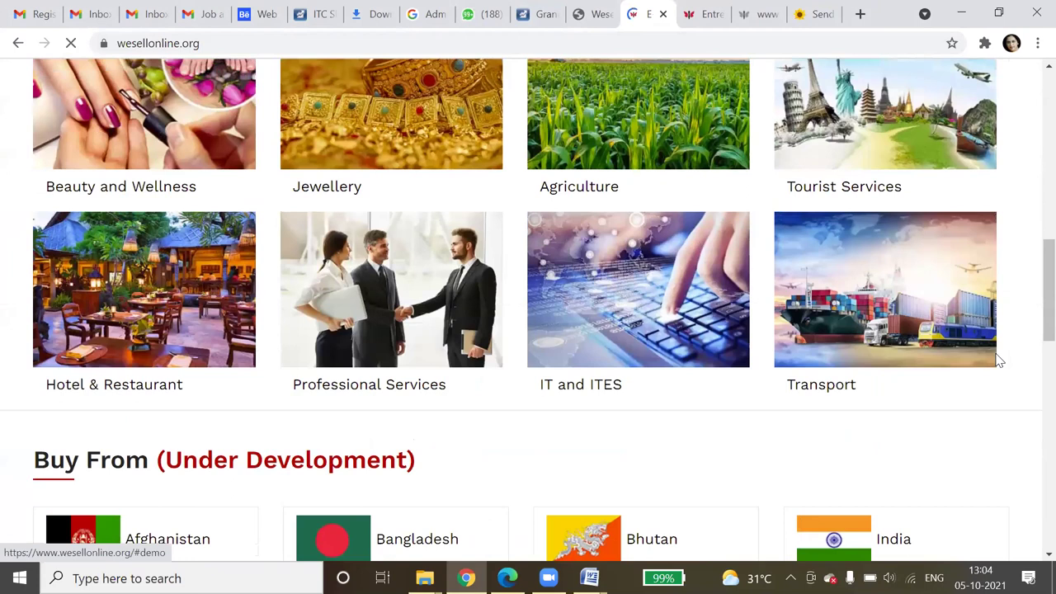
pyautogui.scroll(8, 999, 362)
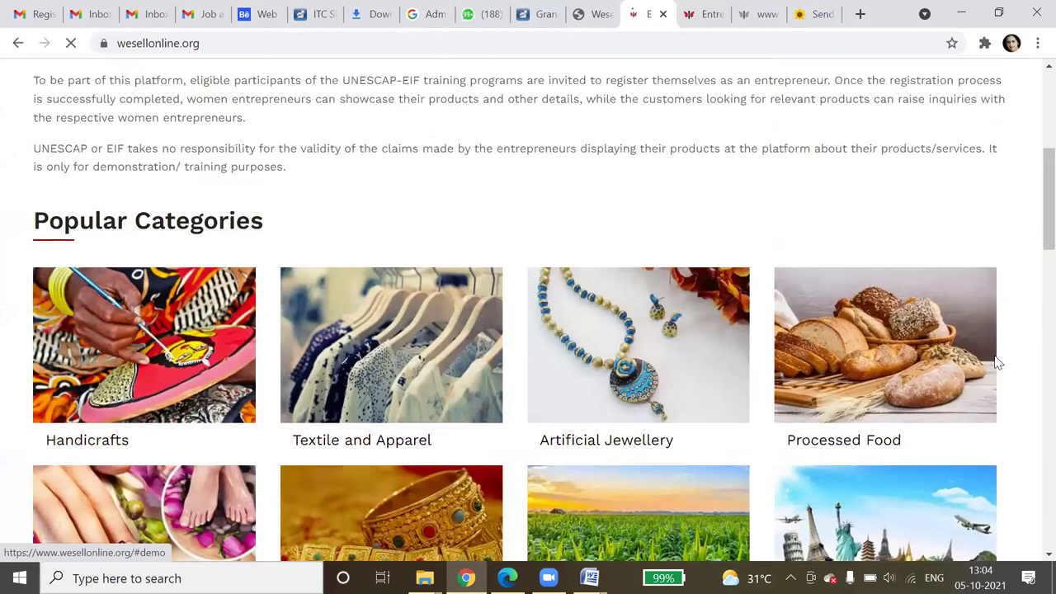
pyautogui.scroll(1, 671, 326)
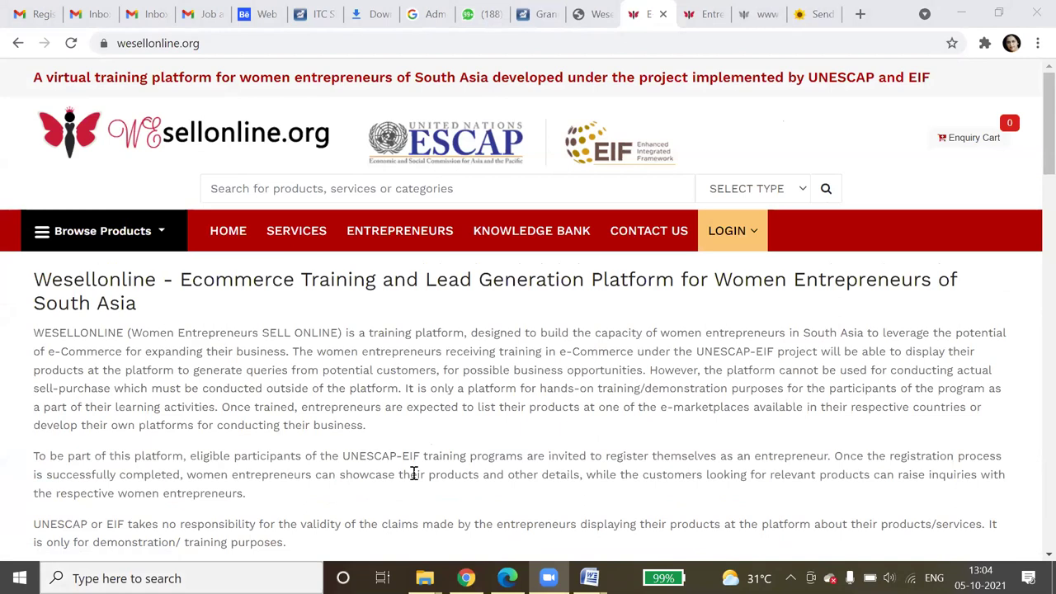
# - Log in through LOGIN > Entrepreneur with the saved e-mail and the account password
pyautogui.click(742, 244)
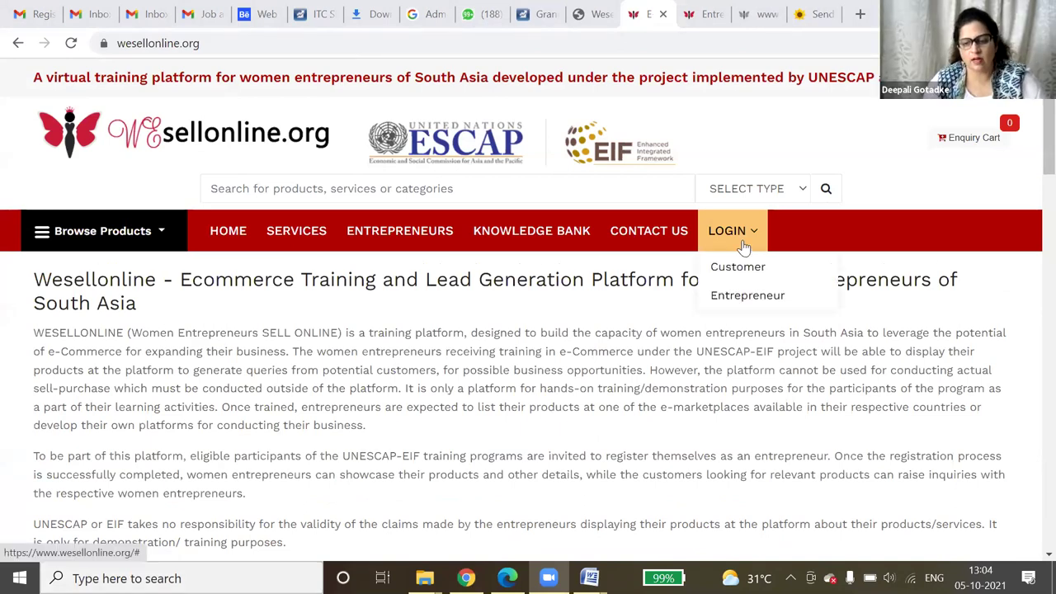
pyautogui.click(748, 304)
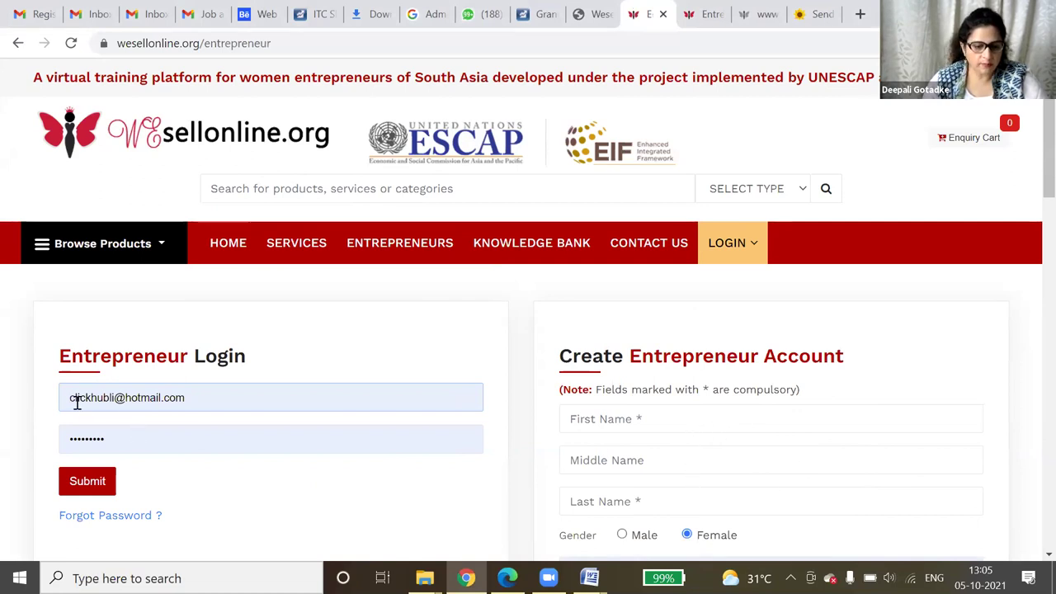
pyautogui.click(123, 396)
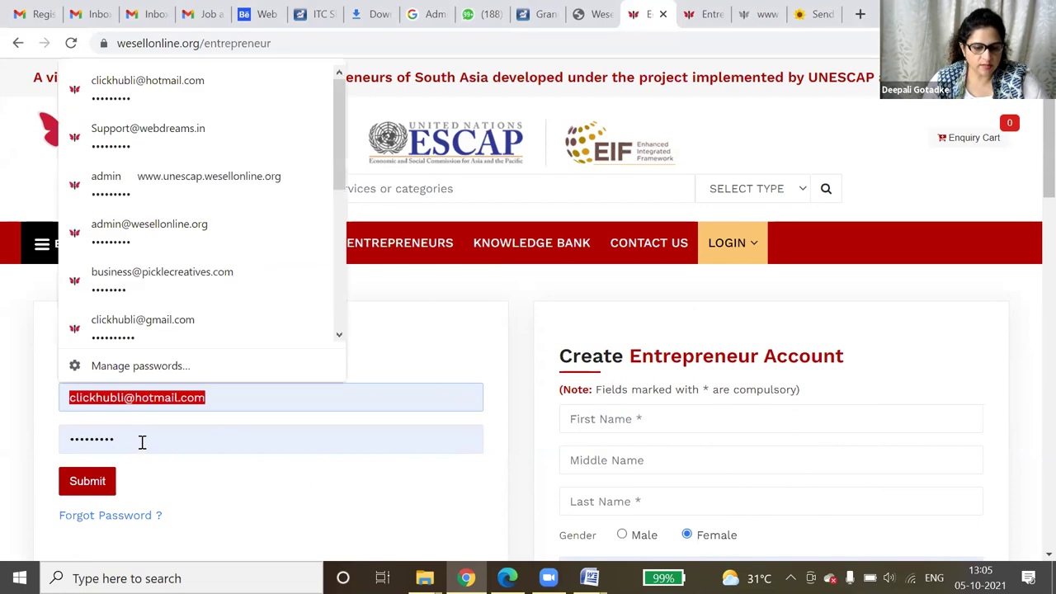
pyautogui.press('Tab')
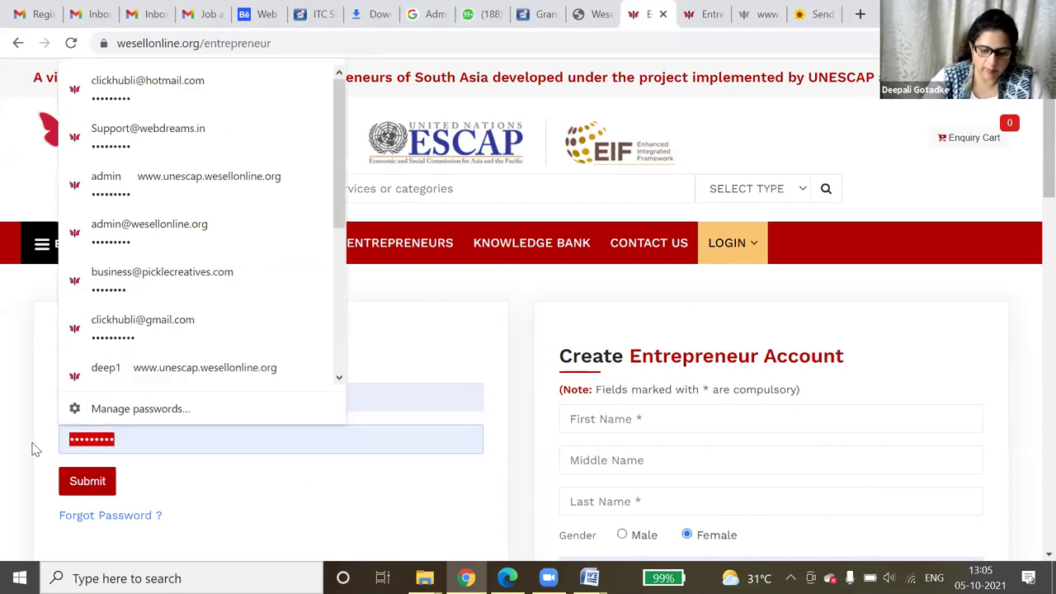
pyautogui.write('*********')
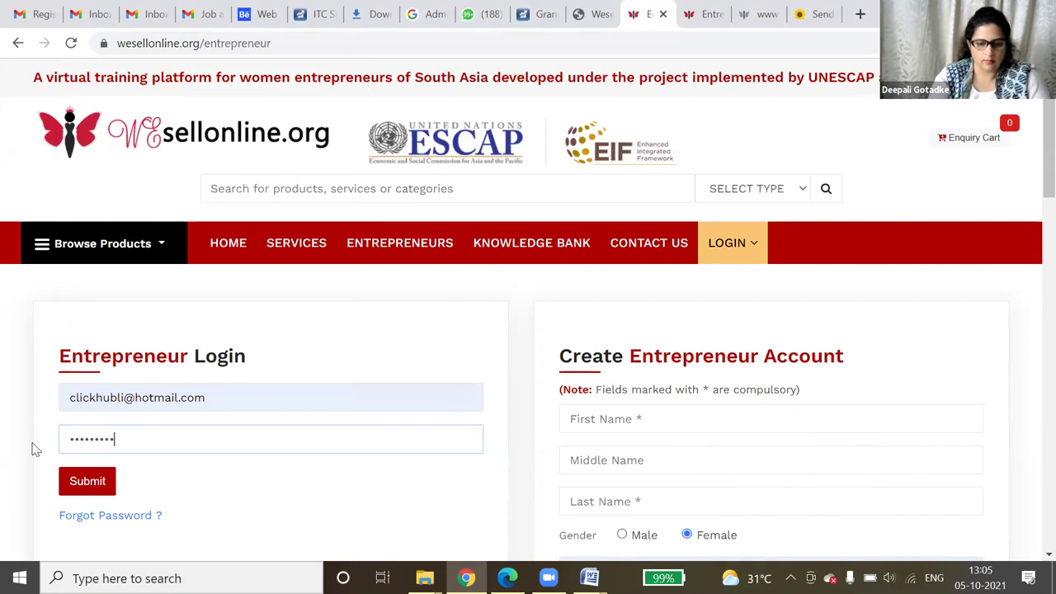
pyautogui.press('Return')
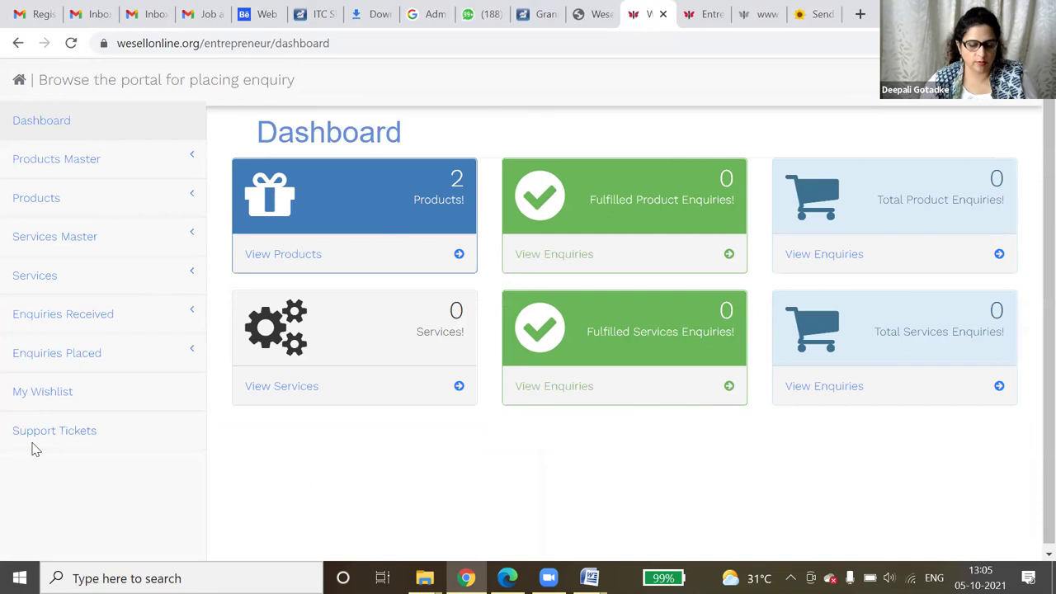
pyautogui.click(80, 168)
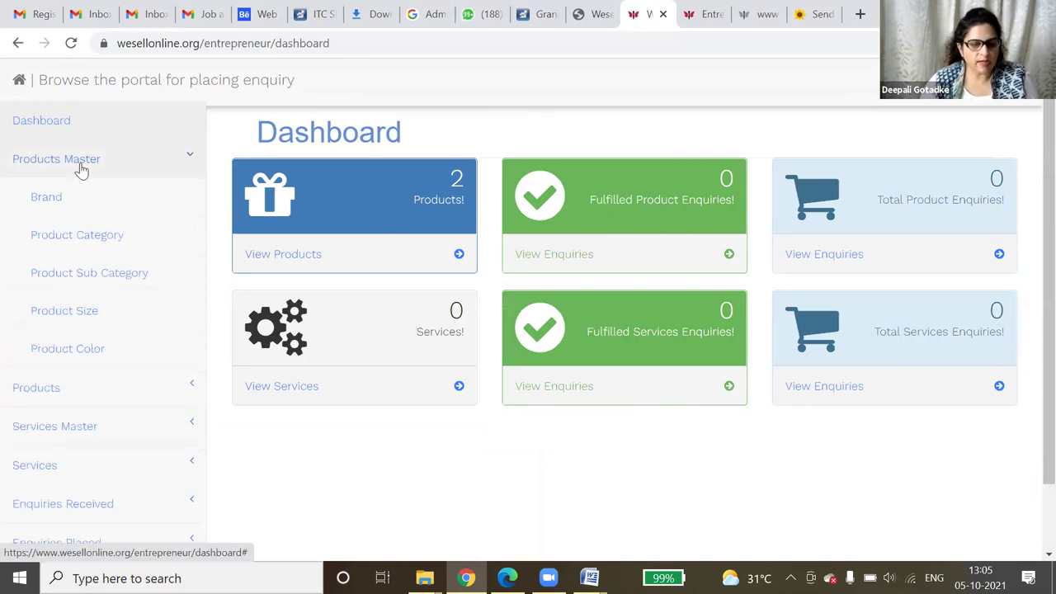
pyautogui.click(76, 197)
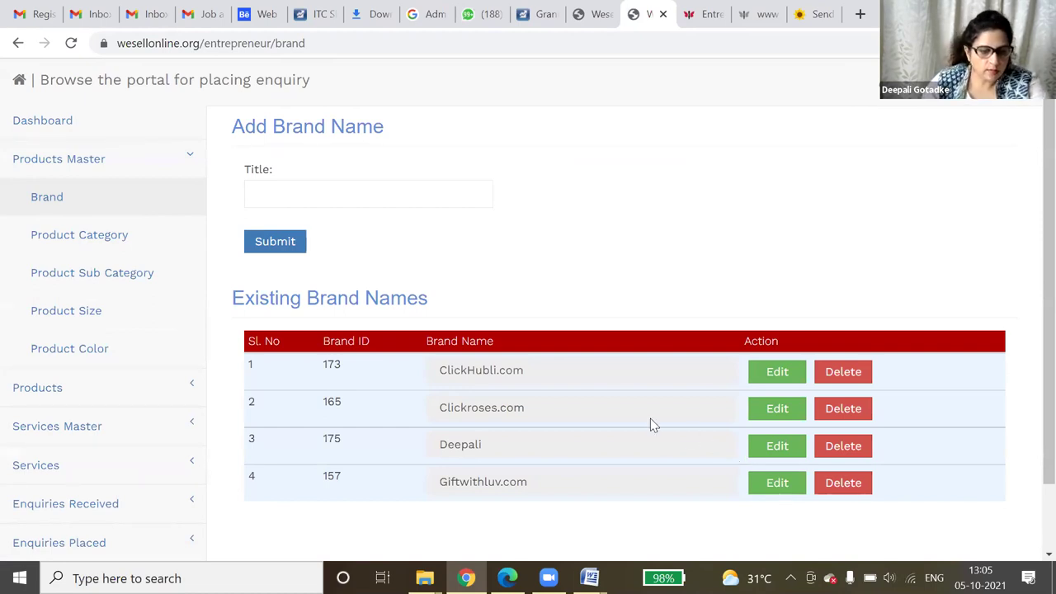
pyautogui.click(121, 239)
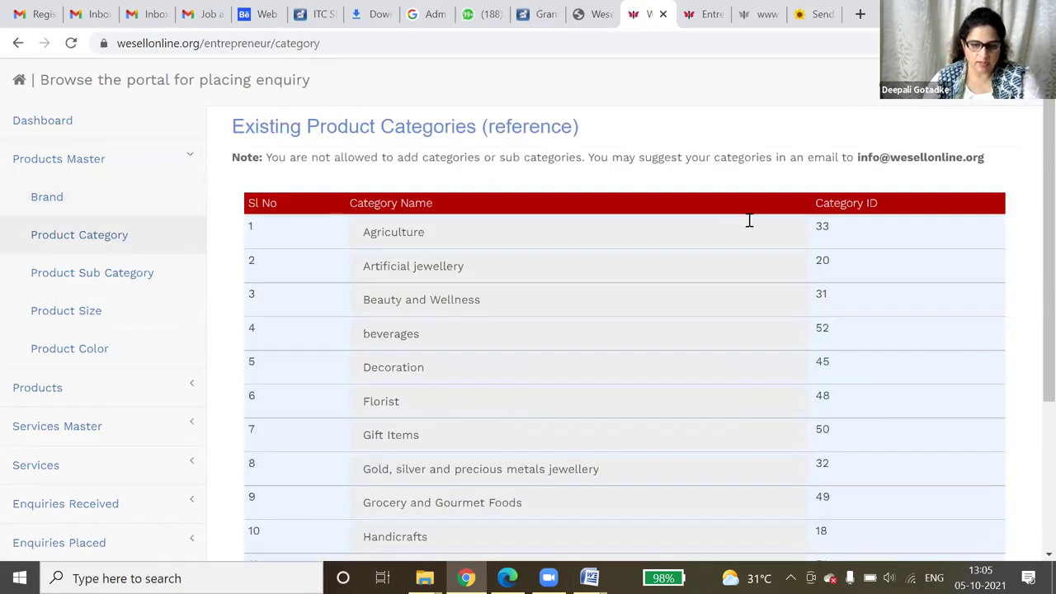
pyautogui.click(39, 282)
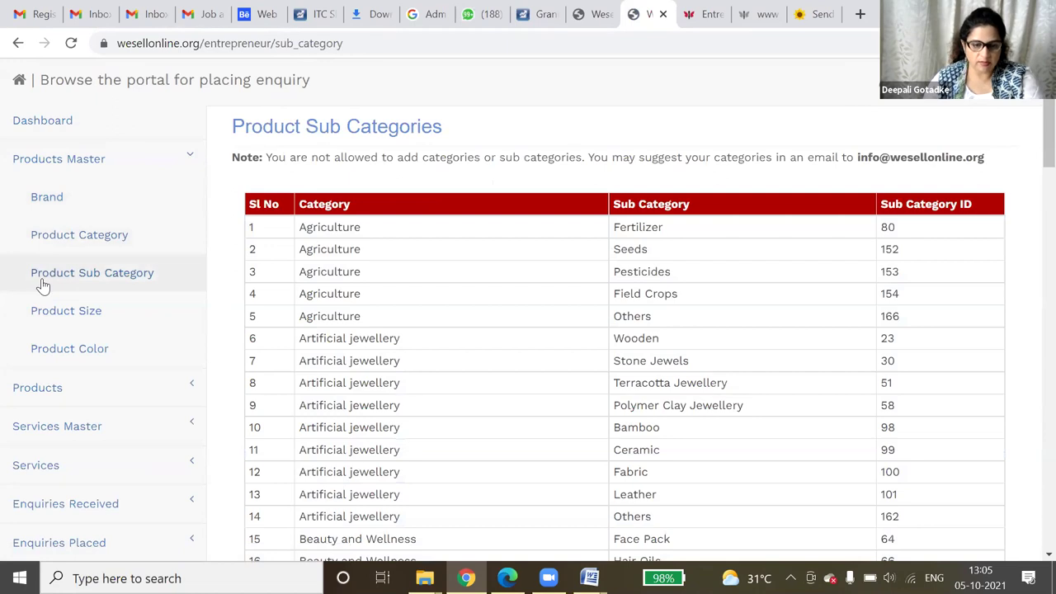
pyautogui.click(69, 316)
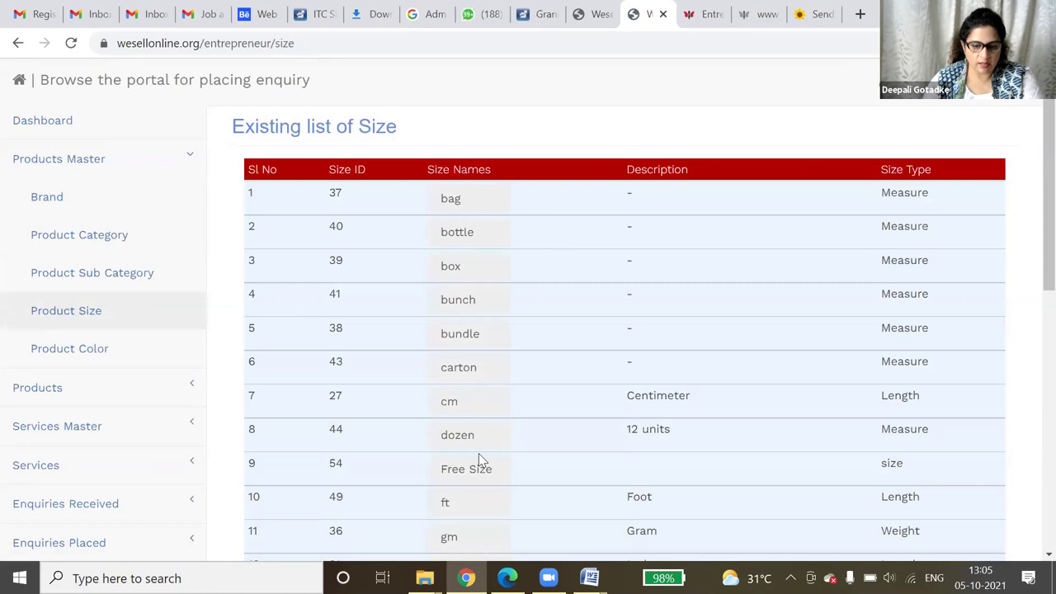
pyautogui.scroll(-2, 483, 460)
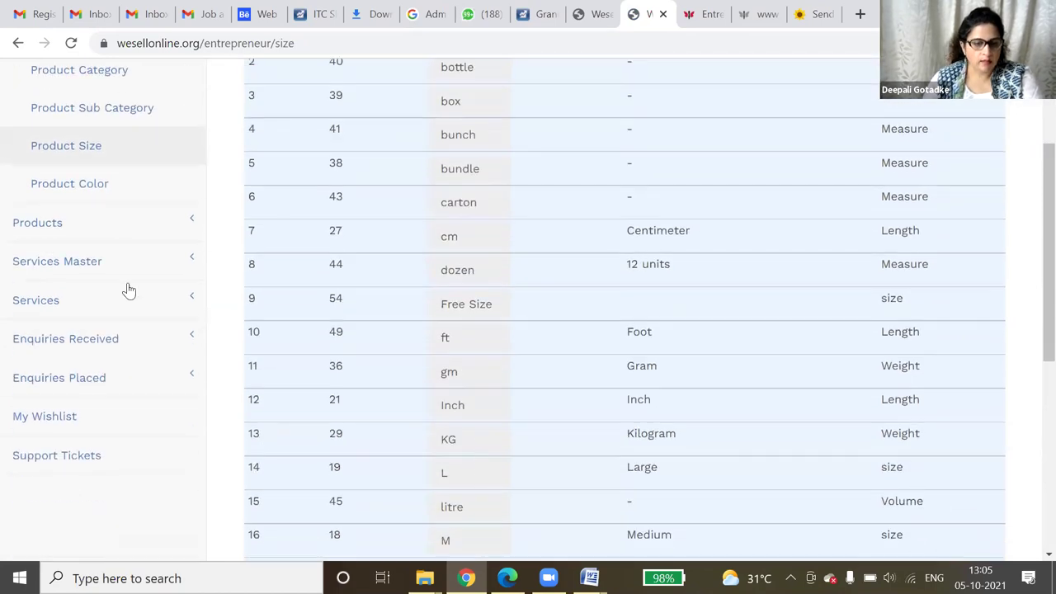
pyautogui.click(109, 181)
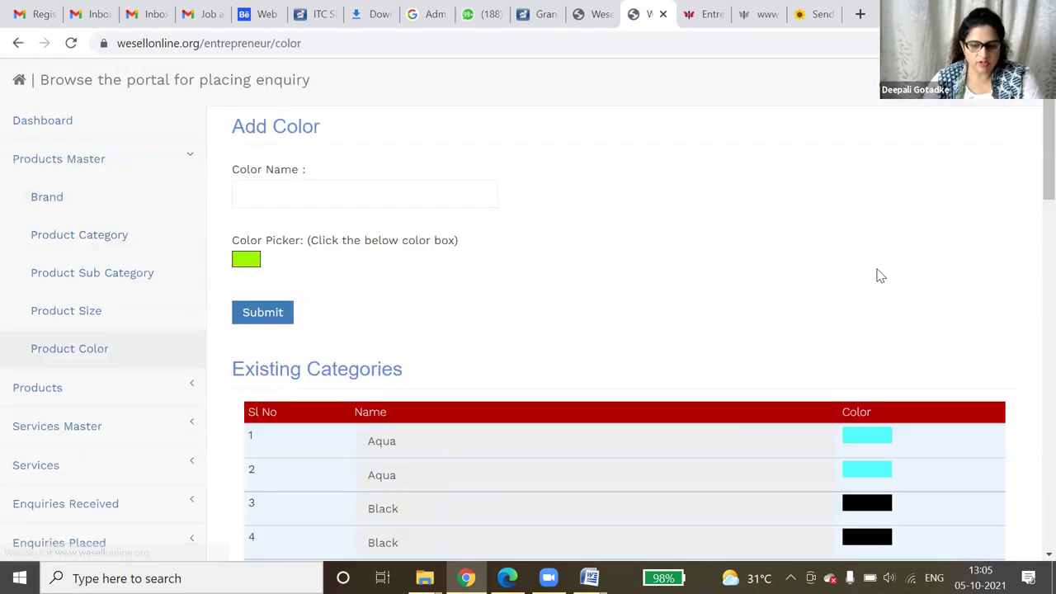
pyautogui.scroll(-10, 881, 277)
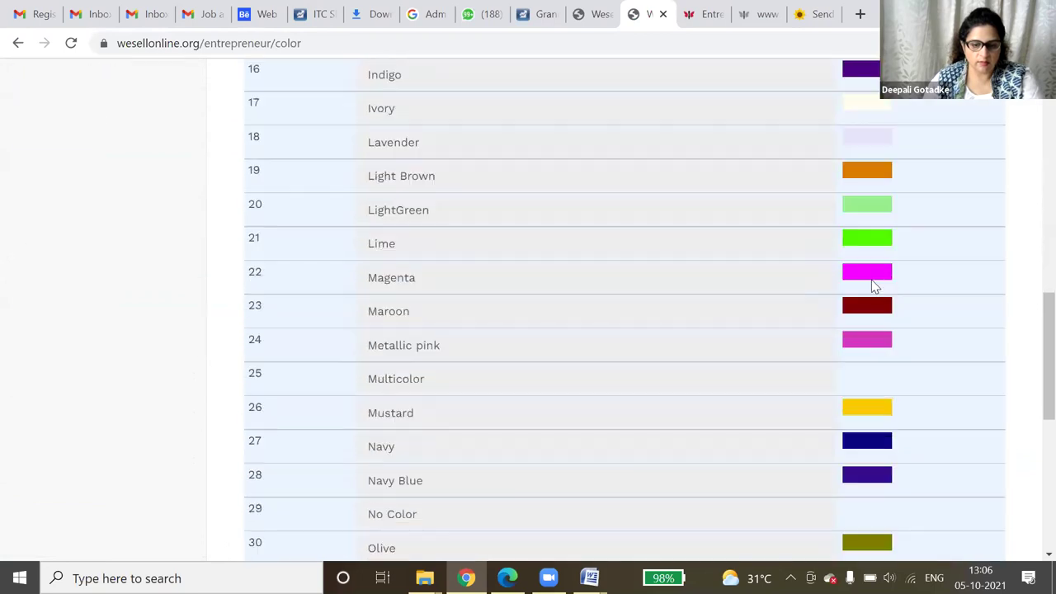
pyautogui.scroll(-5, 873, 287)
pyautogui.scroll(12, 800, 295)
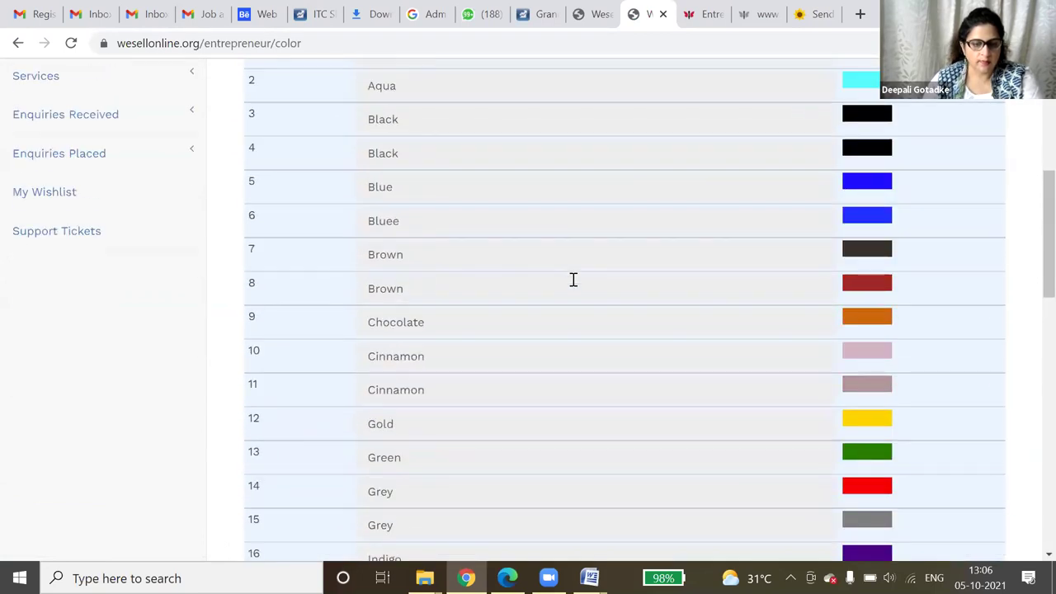
pyautogui.scroll(2, 573, 279)
pyautogui.scroll(2, 567, 279)
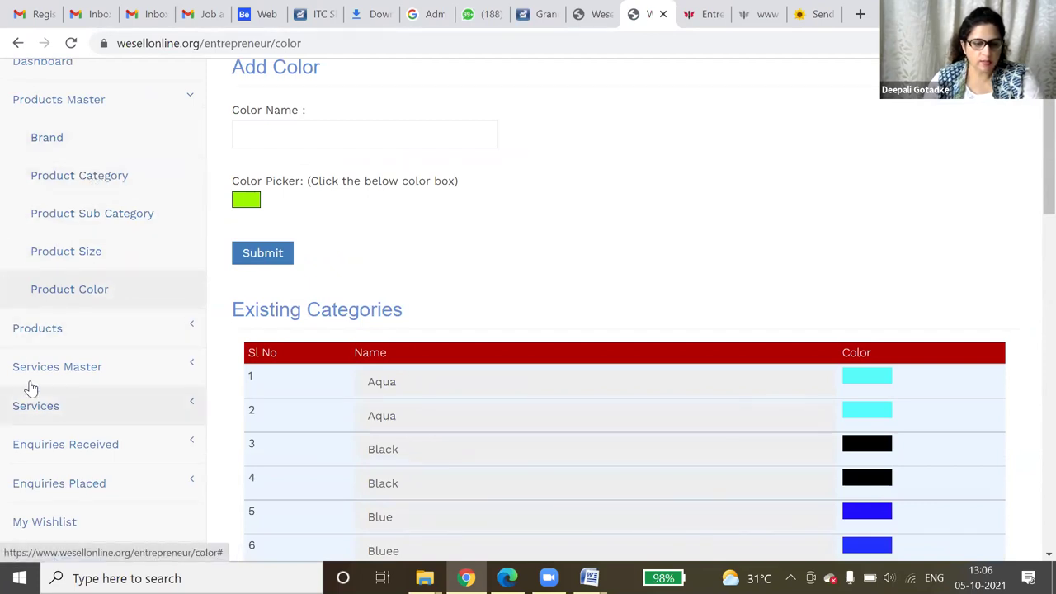
# - Start a new product named '20 roses basket' with SKU '20bast-001' and model 'fresh roses'
pyautogui.click(68, 338)
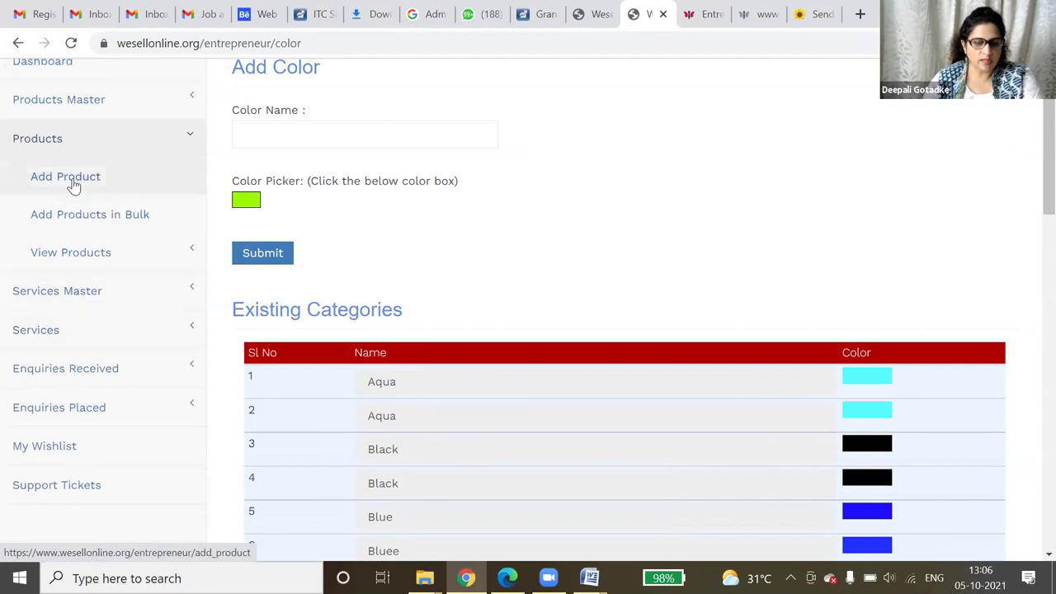
pyautogui.click(73, 184)
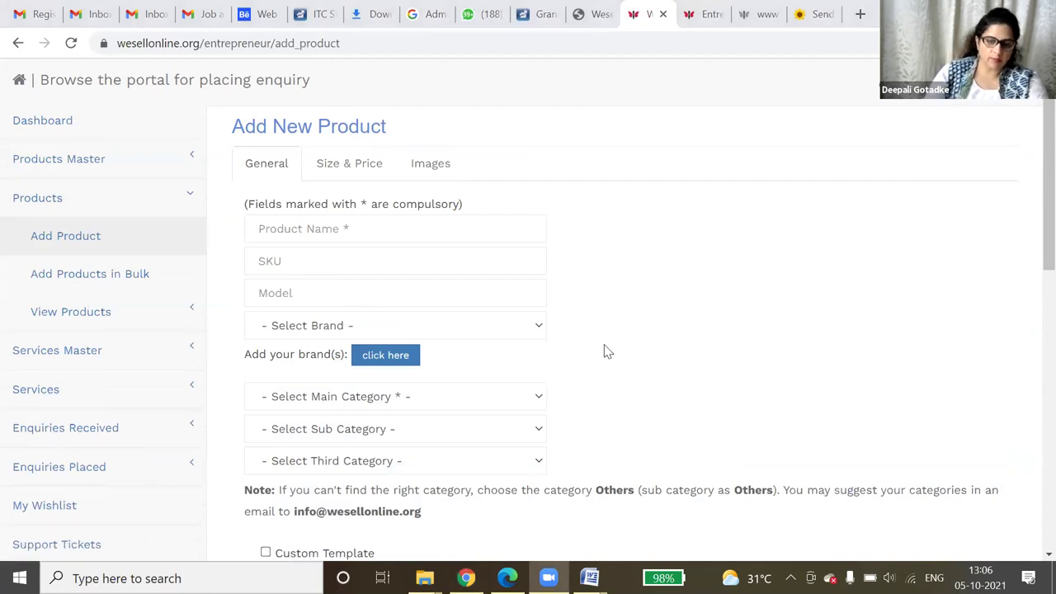
pyautogui.click(392, 230)
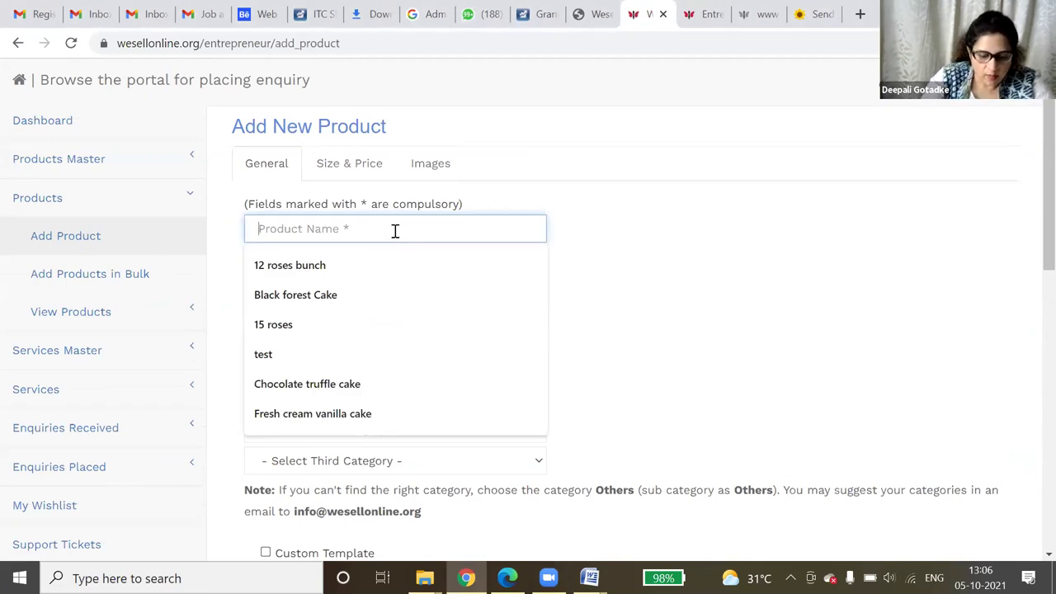
pyautogui.write('12')
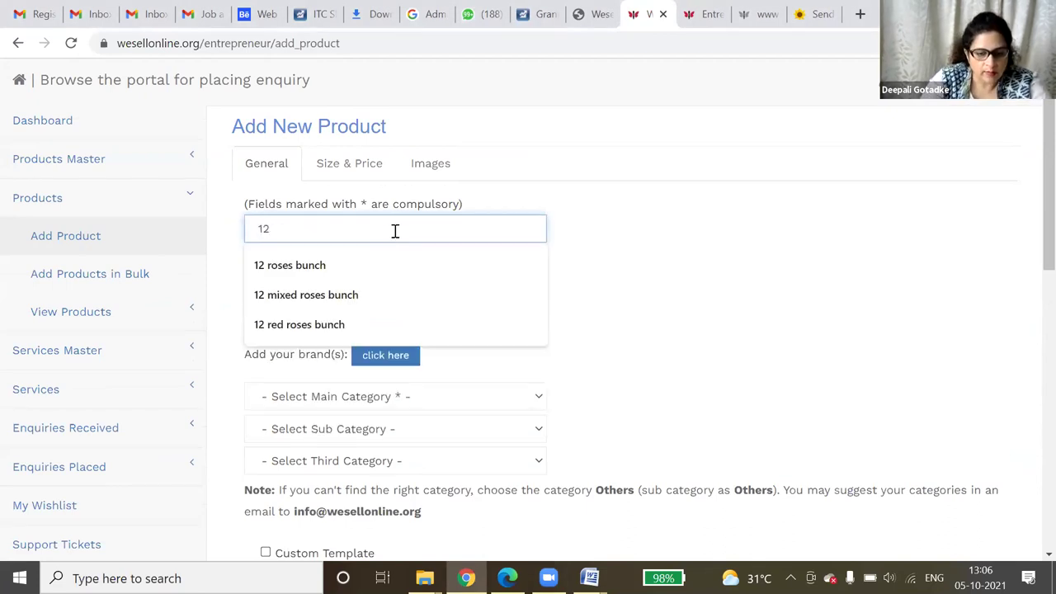
pyautogui.press('BackSpace')
pyautogui.press('BackSpace')
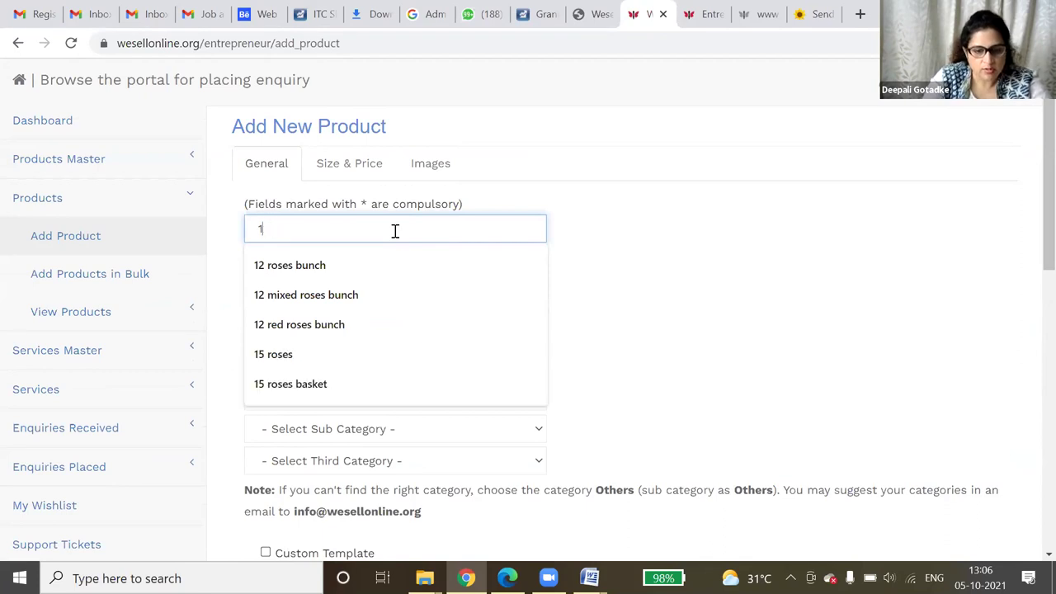
pyautogui.write('20 r')
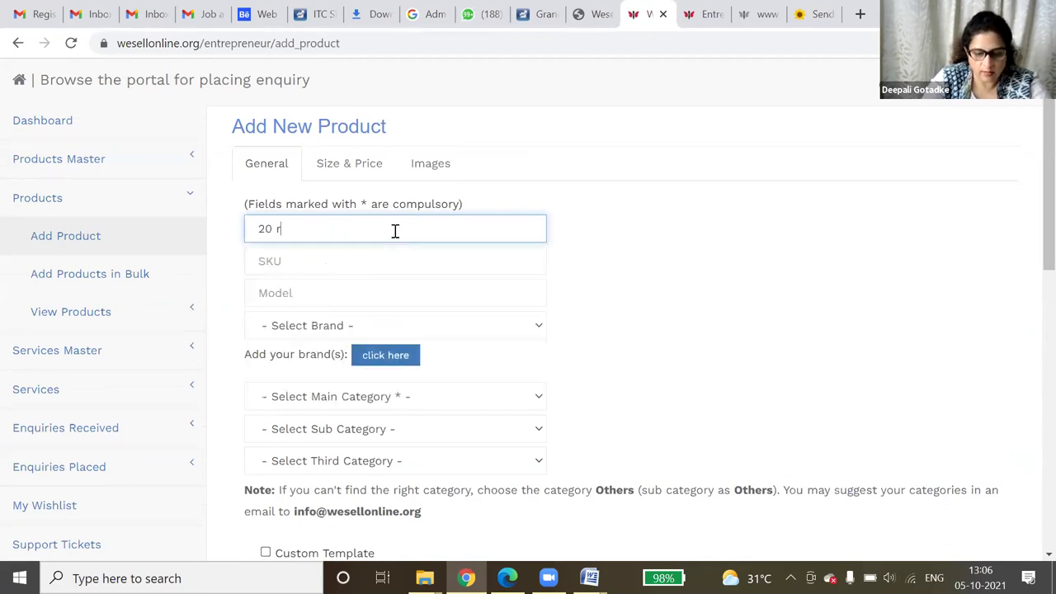
pyautogui.write('oses basket')
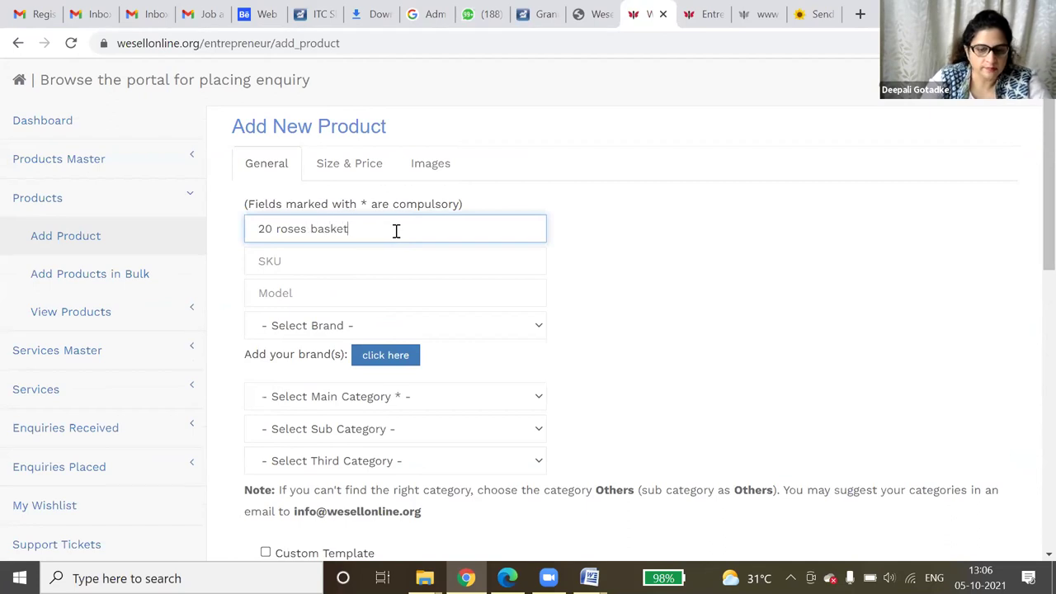
pyautogui.press('Tab')
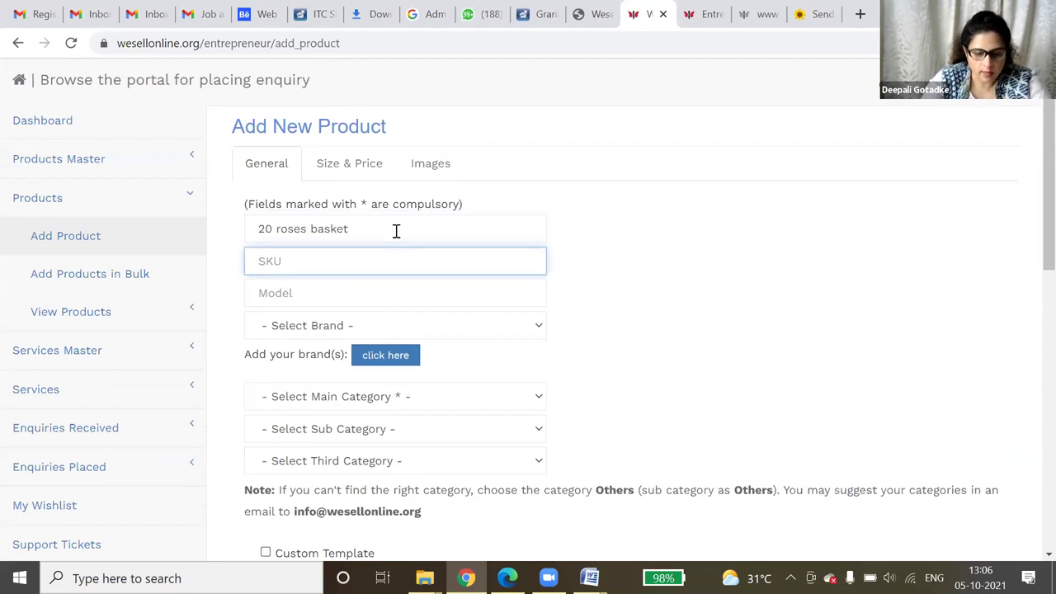
pyautogui.write('20ba')
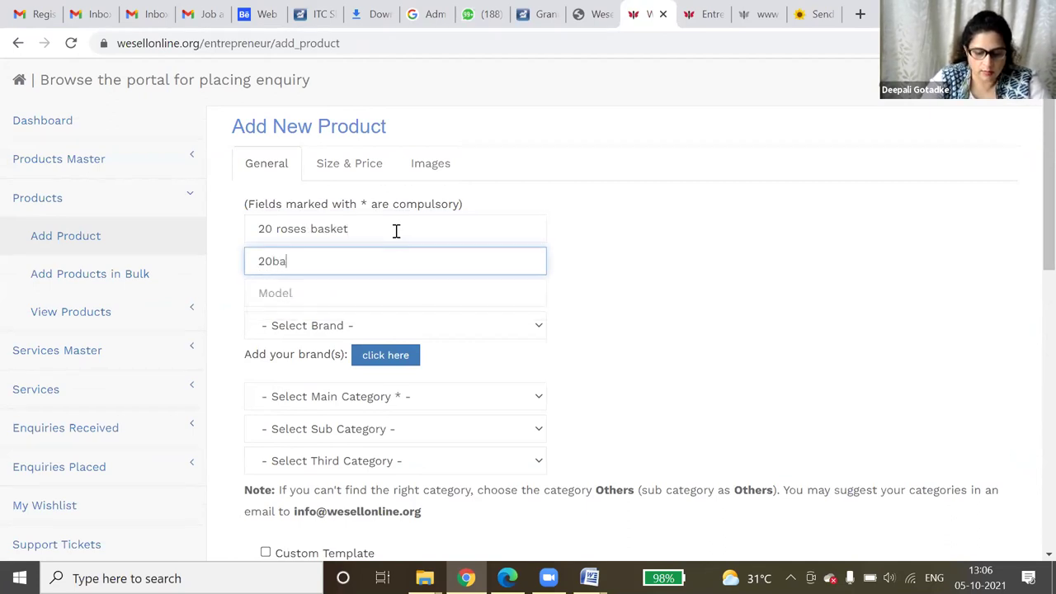
pyautogui.write('st-001')
pyautogui.press('Tab')
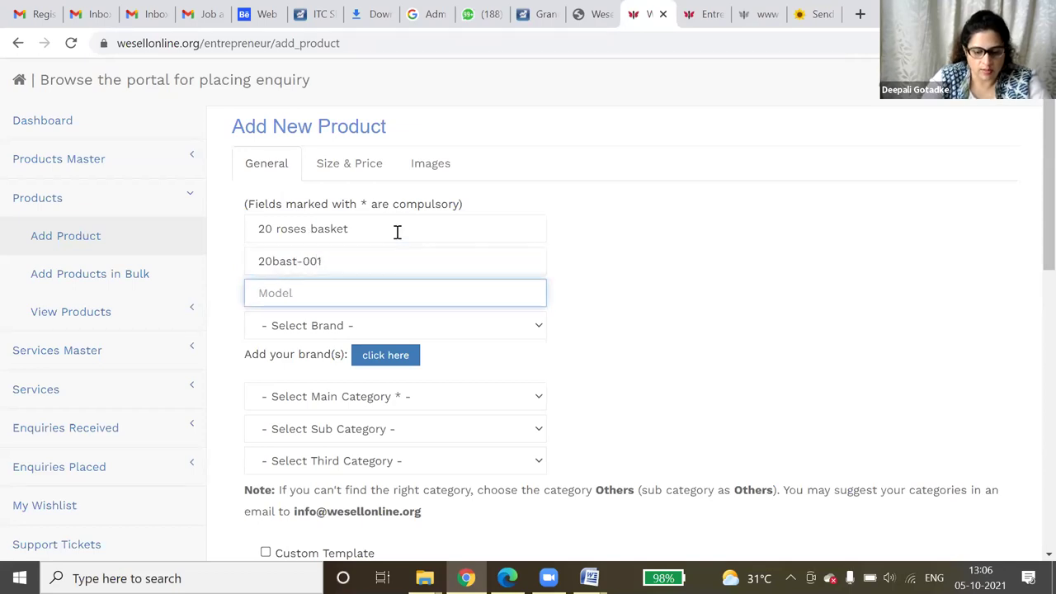
pyautogui.write('f')
pyautogui.click(350, 326)
# - Choose brand Clickroses.com and category Florist / Flower Basket
pyautogui.click(348, 325)
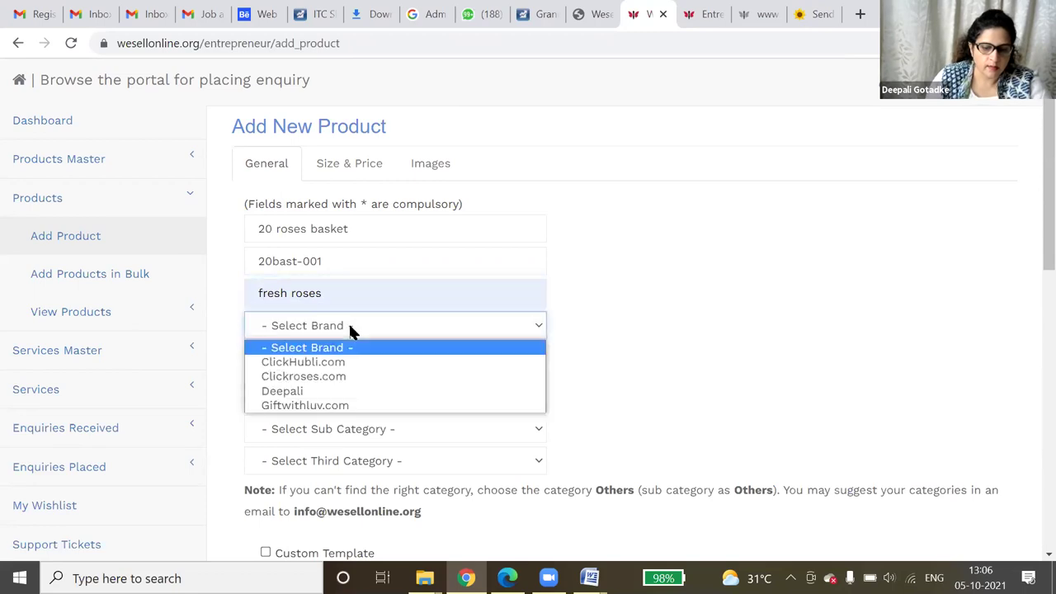
pyautogui.click(342, 374)
pyautogui.click(321, 400)
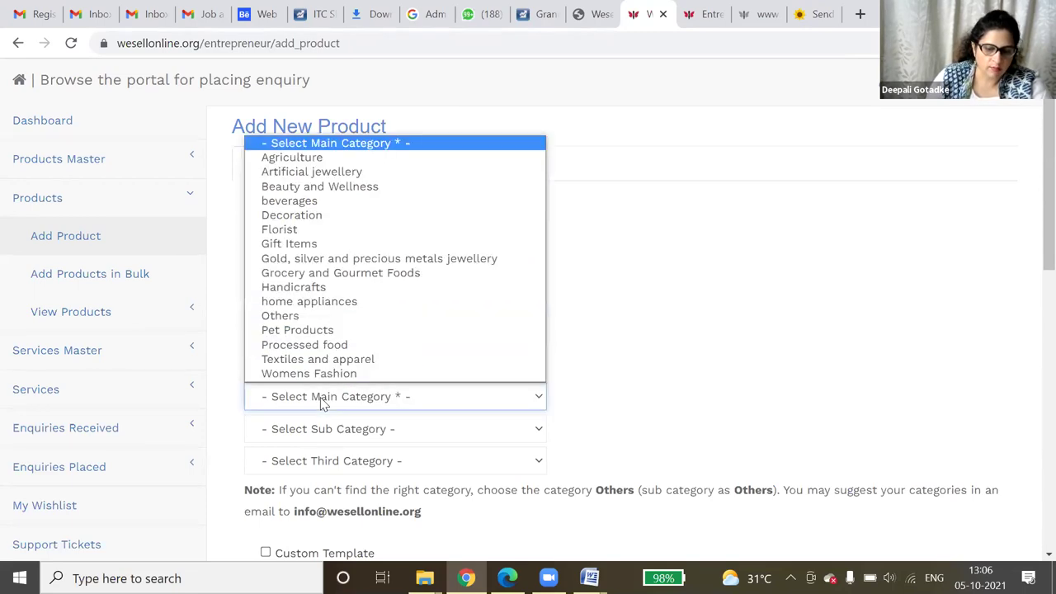
pyautogui.click(306, 231)
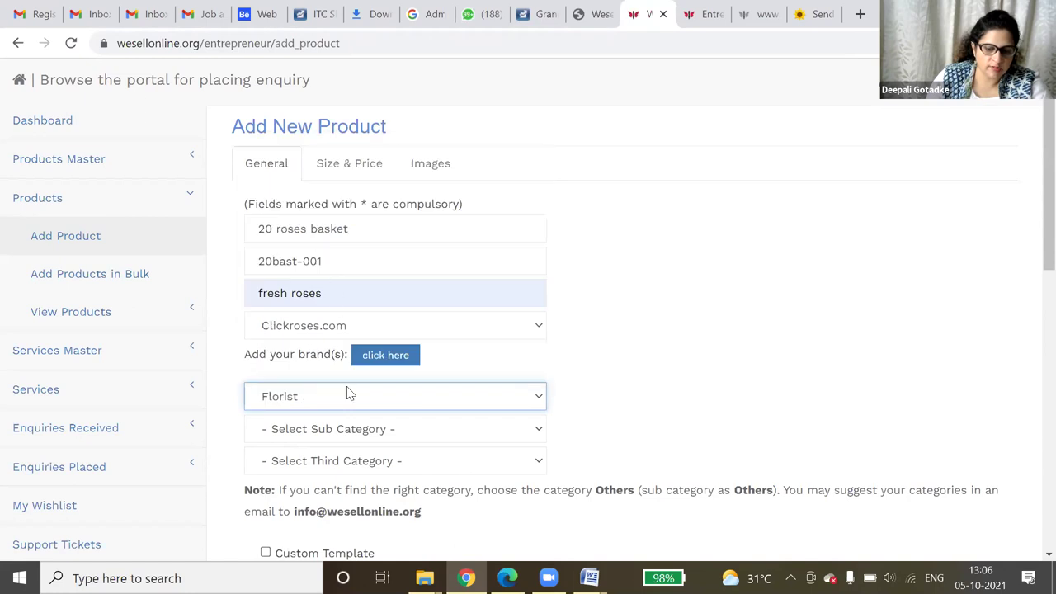
pyautogui.click(348, 434)
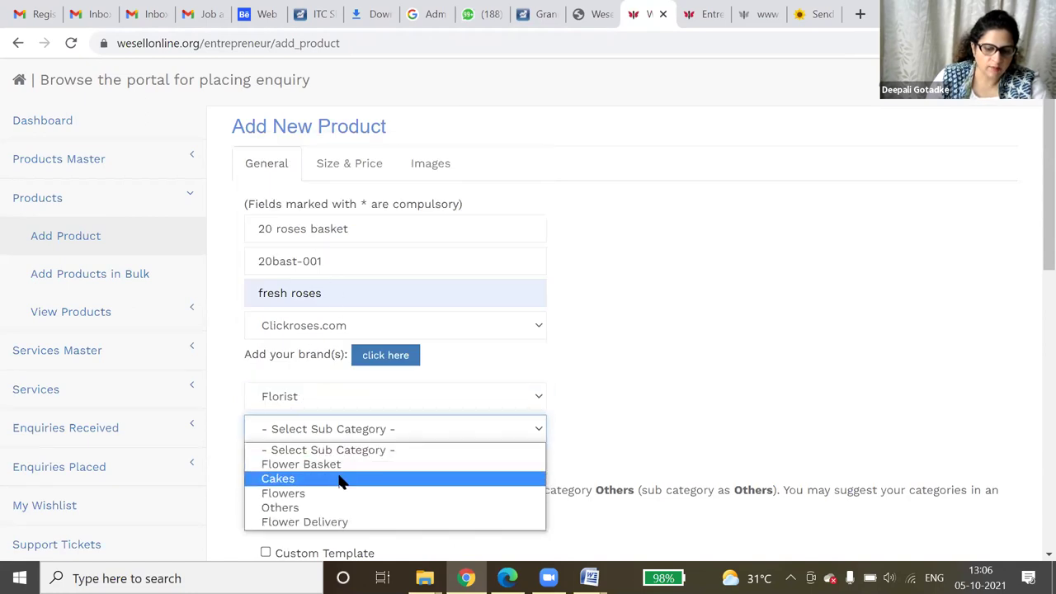
pyautogui.click(346, 467)
# - Write the description 'Fresh flowers basket of 20 red roses'
pyautogui.scroll(-4, 868, 280)
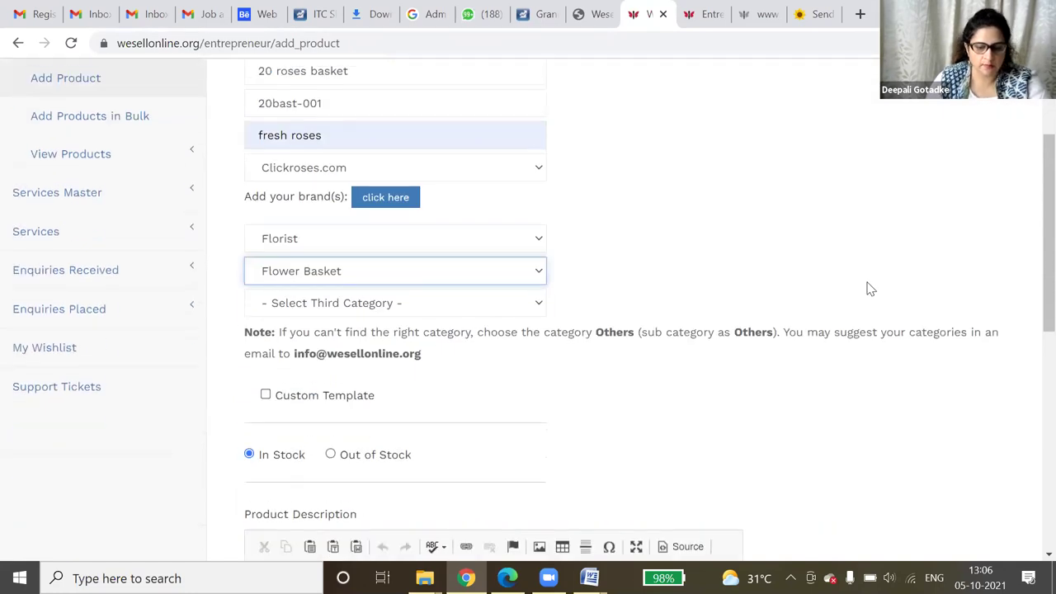
pyautogui.scroll(-2, 869, 290)
pyautogui.click(438, 290)
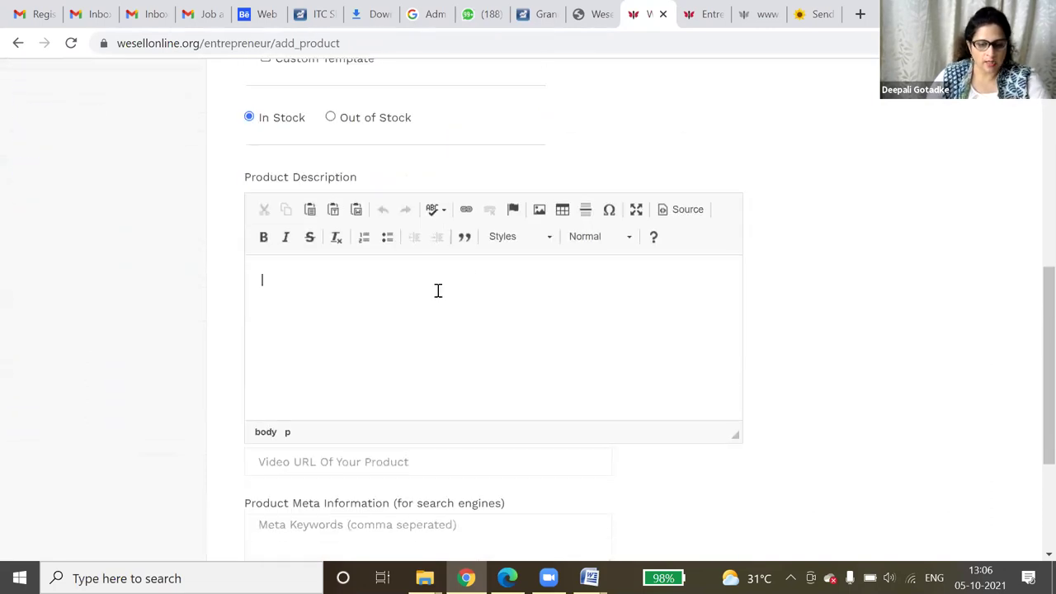
pyautogui.write('Fresh flo')
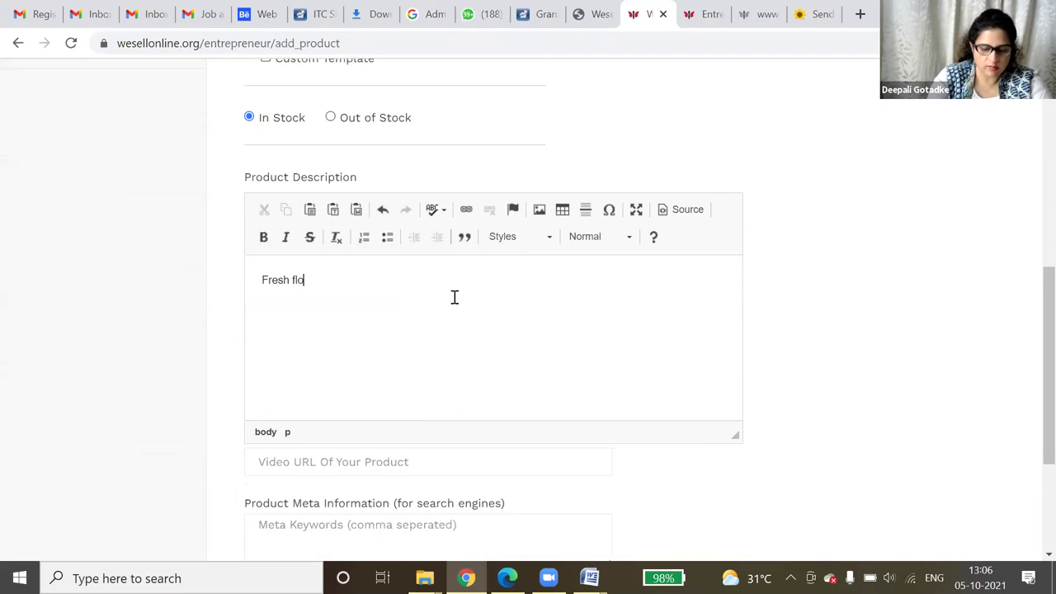
pyautogui.write('wers bask')
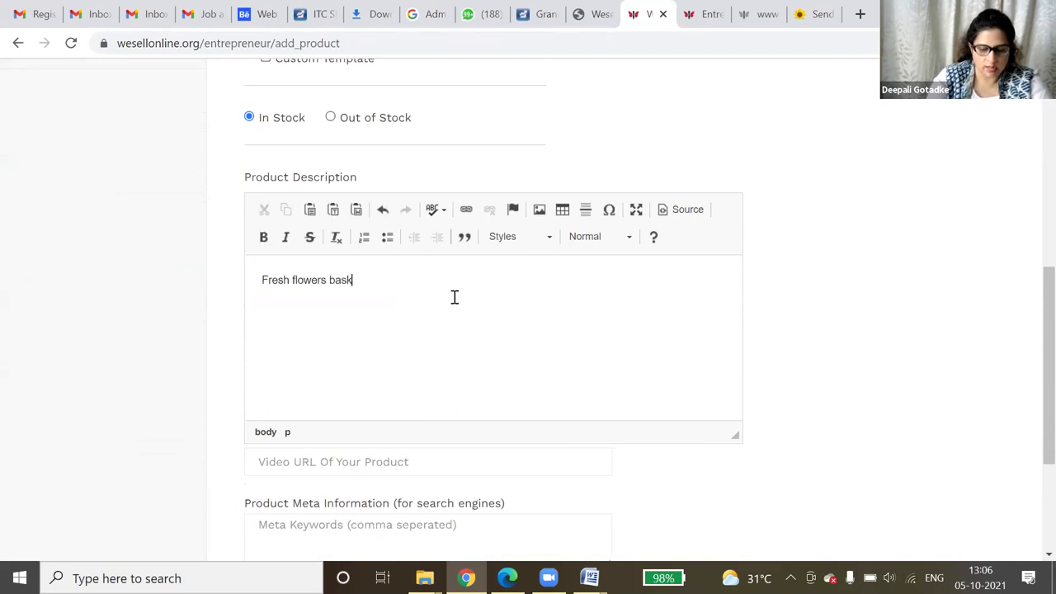
pyautogui.write('et of 20 red roses')
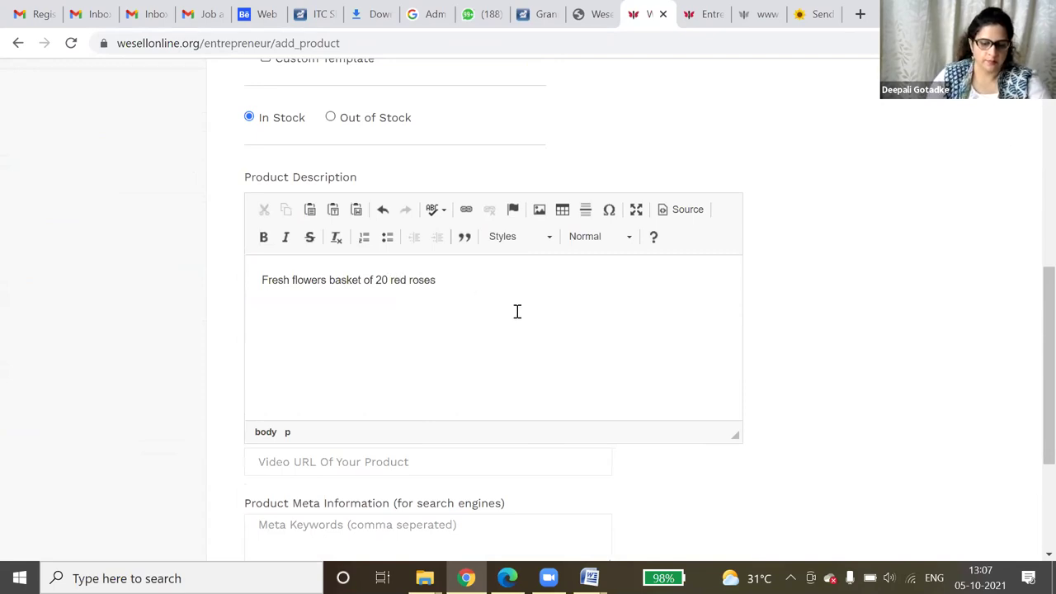
pyautogui.scroll(-3, 512, 318)
# - Enter the meta keywords 'send roses basket to India'
pyautogui.click(458, 333)
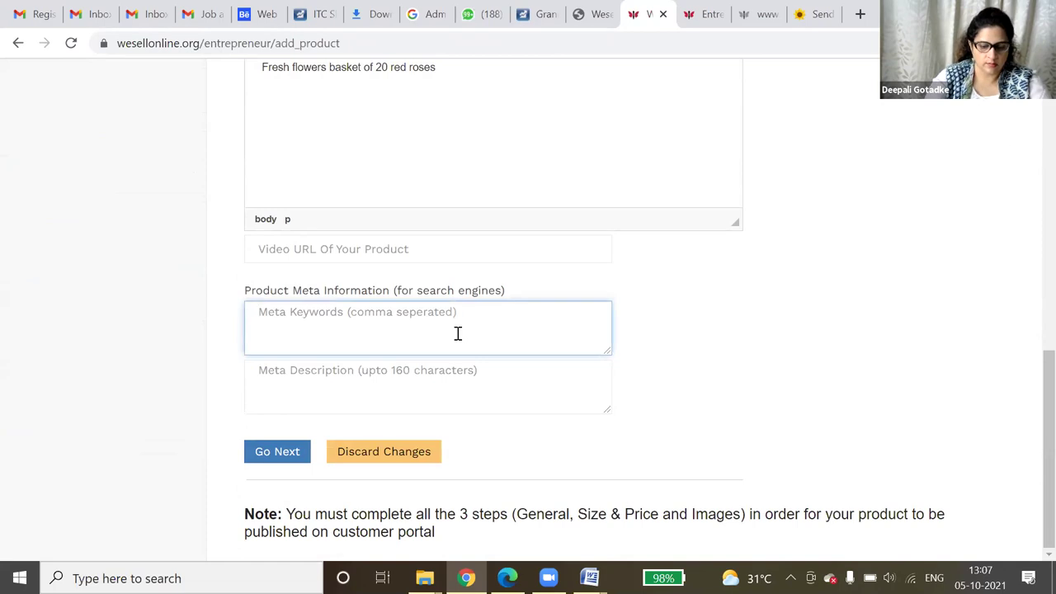
pyautogui.write('roses basket, send ros')
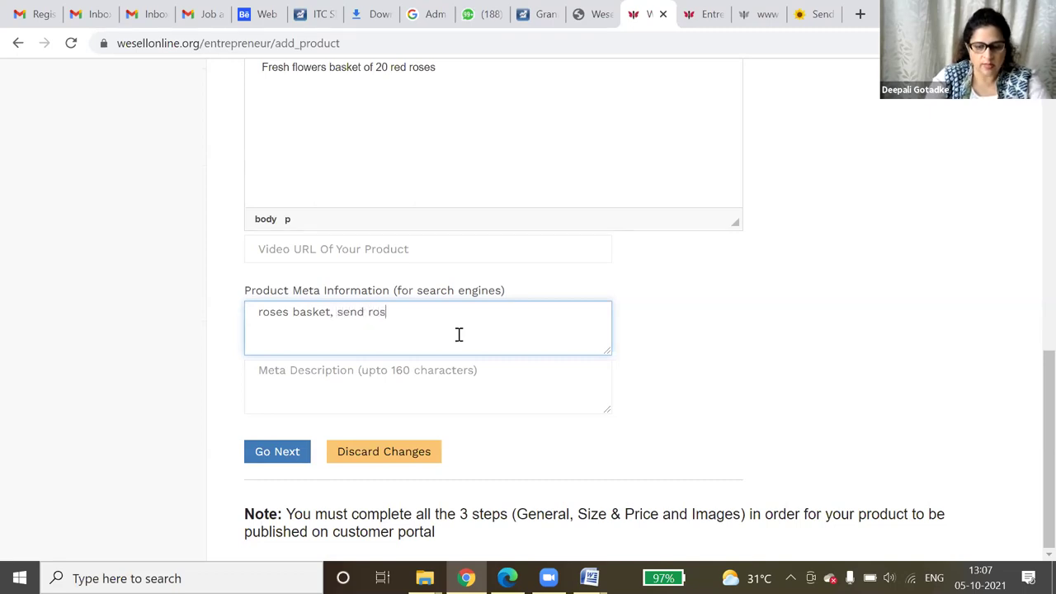
pyautogui.write('es baske')
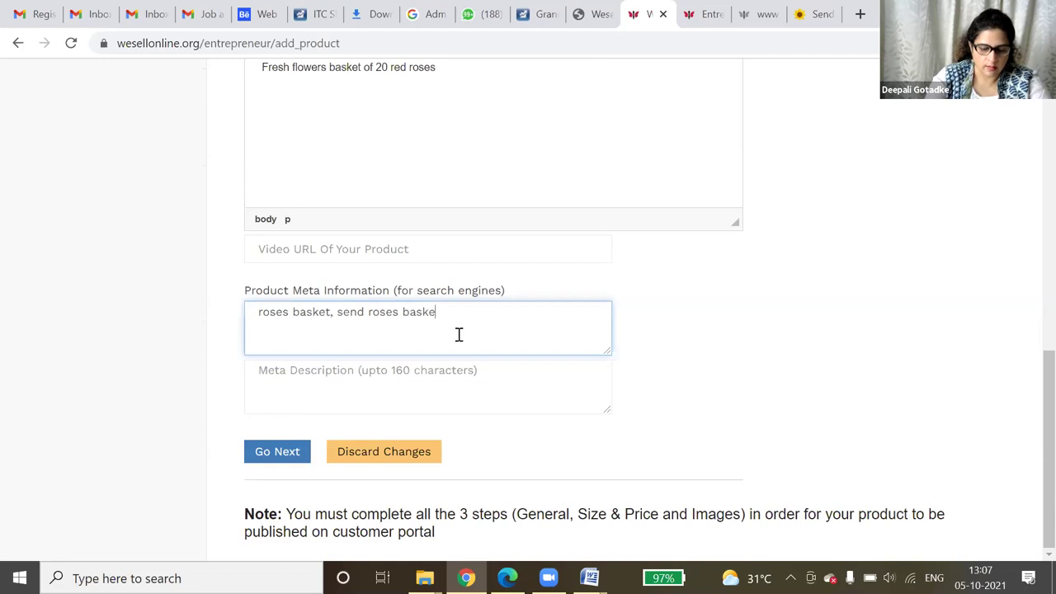
pyautogui.write('t to India')
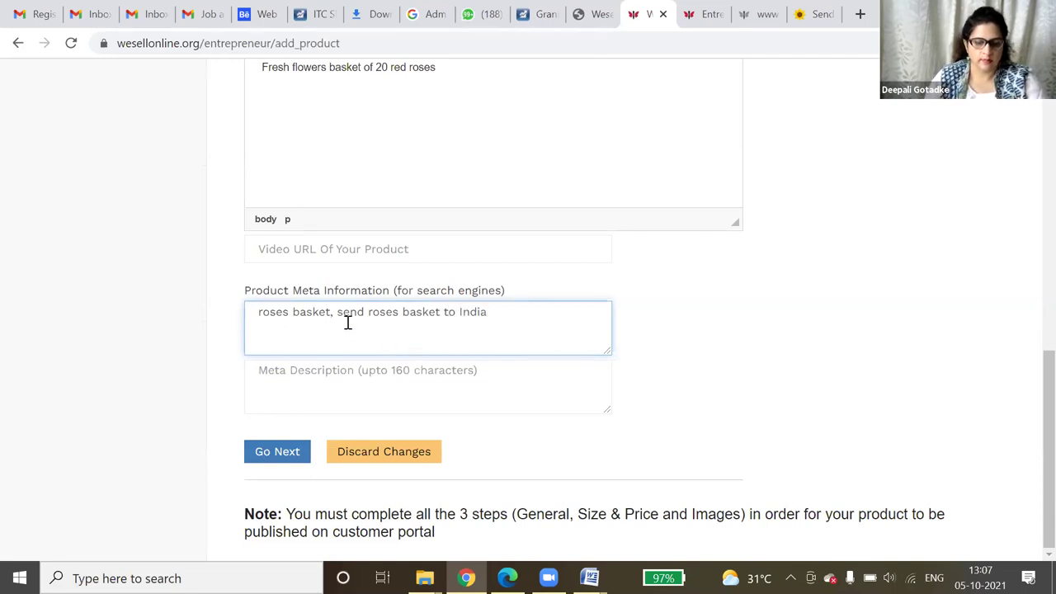
pyautogui.moveTo(340, 316); pyautogui.dragTo(495, 318)
pyautogui.hotkey('ctrl', 'c')
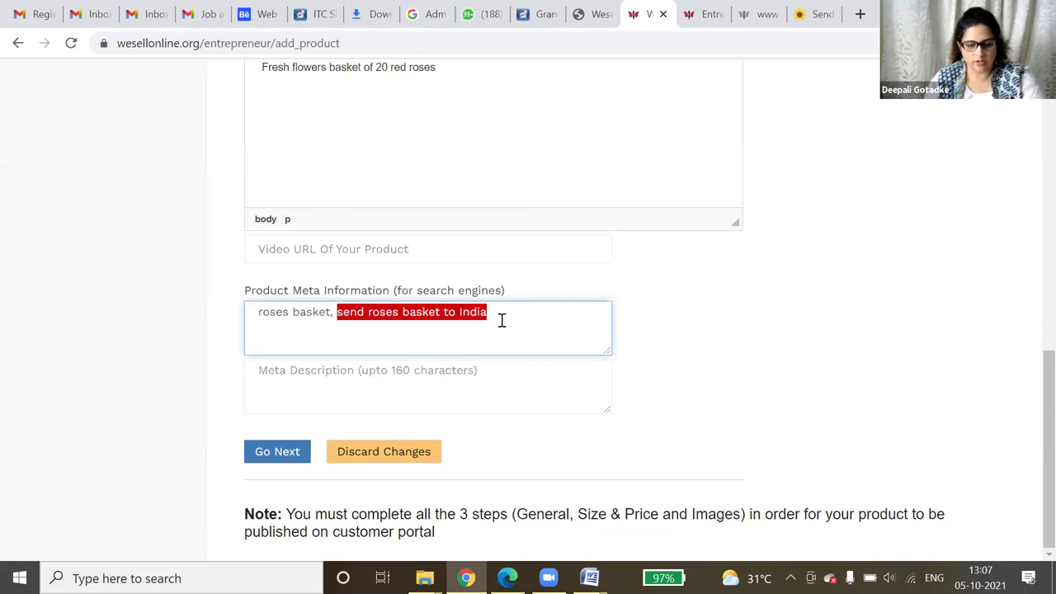
# - Write the meta description 'Buy flowers from clickroses.com to send roses basket to India' and continue
pyautogui.click(408, 371)
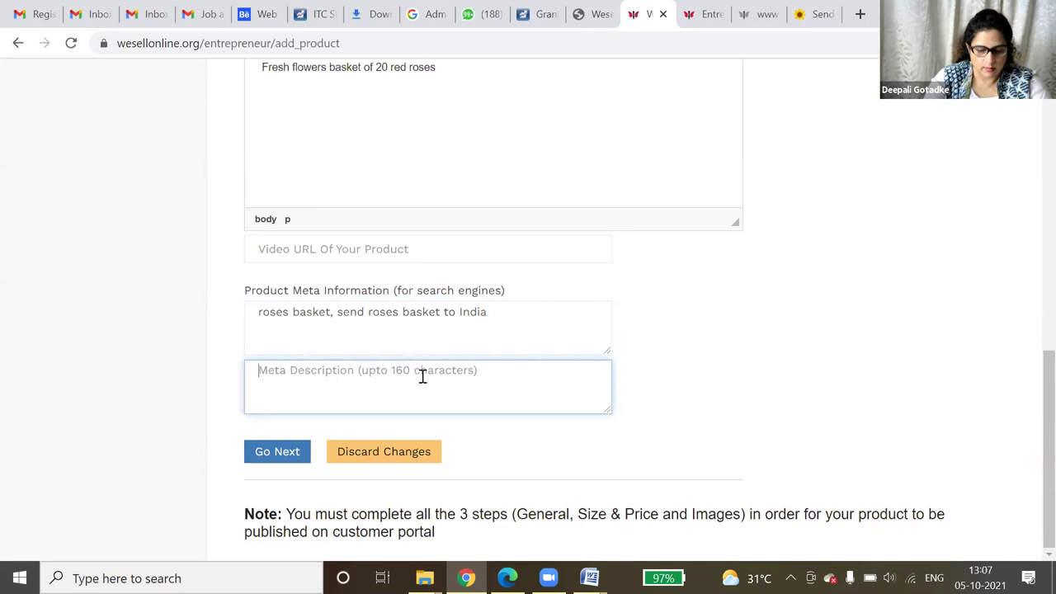
pyautogui.write('Buy ')
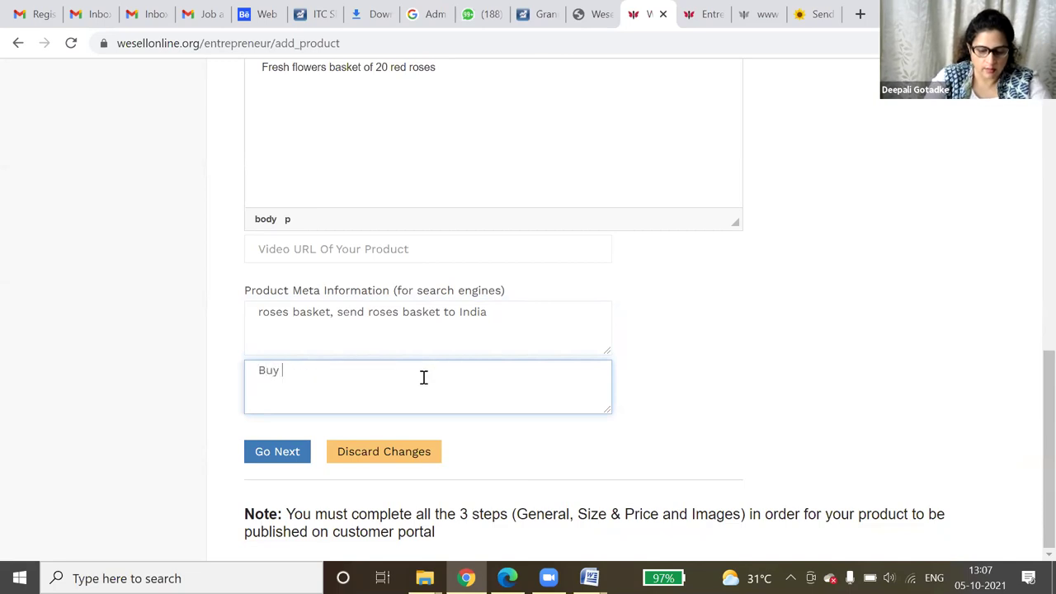
pyautogui.write('flowers')
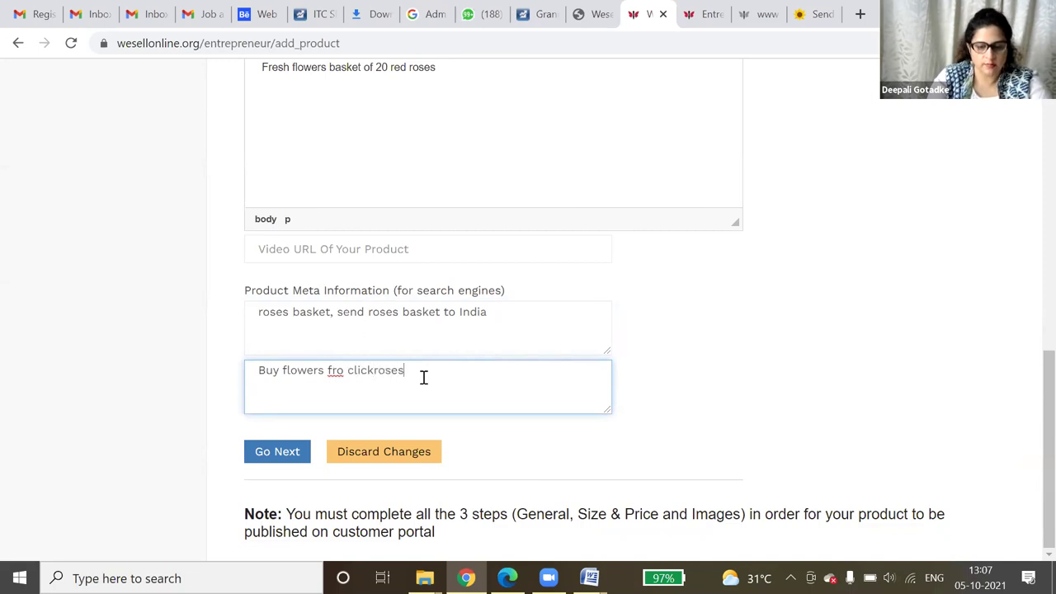
pyautogui.write('fro clickroses.com')
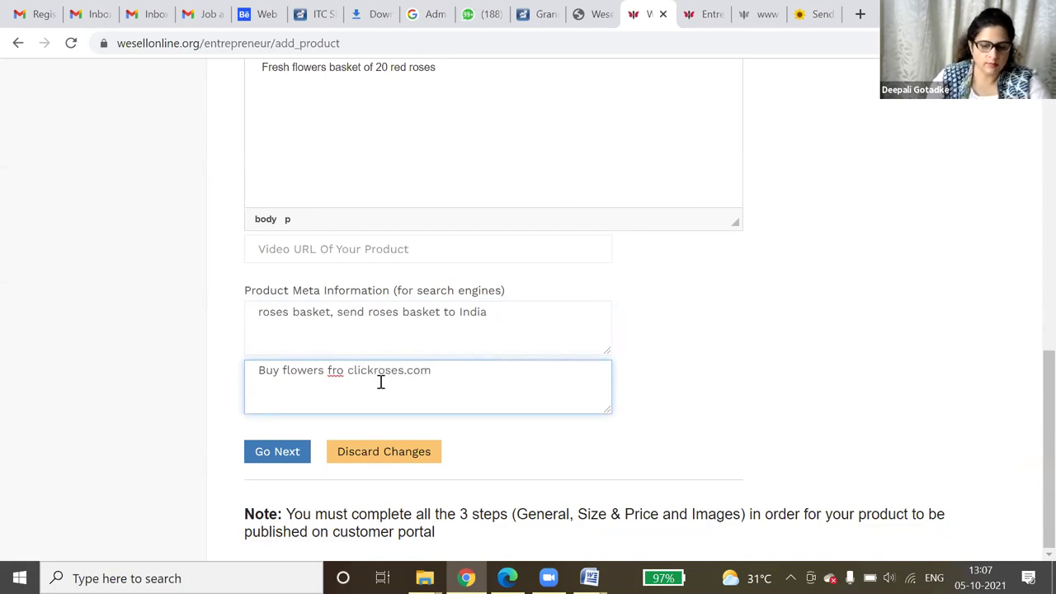
pyautogui.click(345, 372)
pyautogui.write('m')
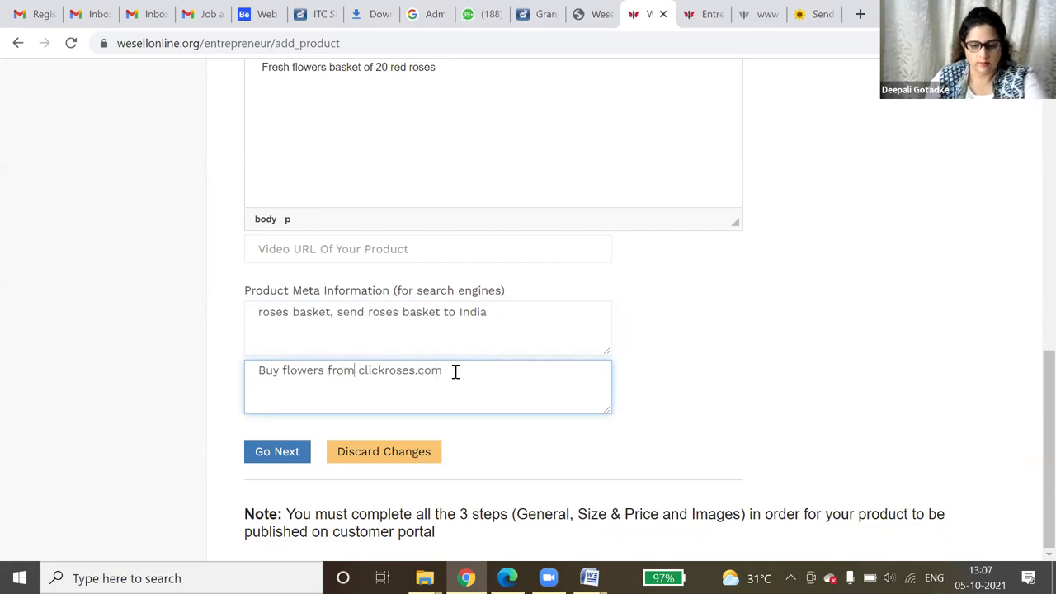
pyautogui.hotkey('ctrl', 'v')
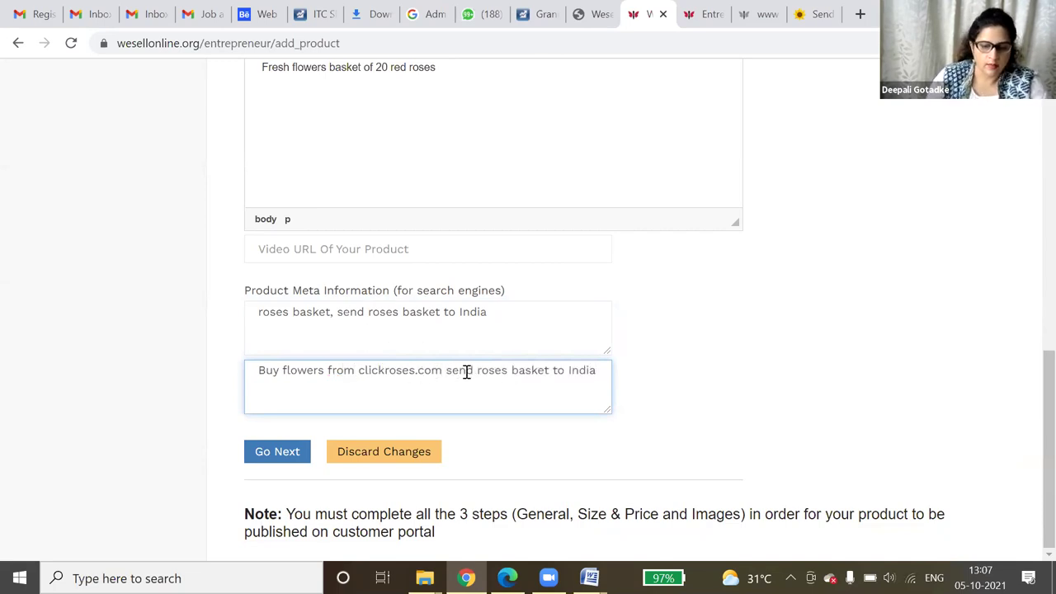
pyautogui.click(445, 369)
pyautogui.write('to')
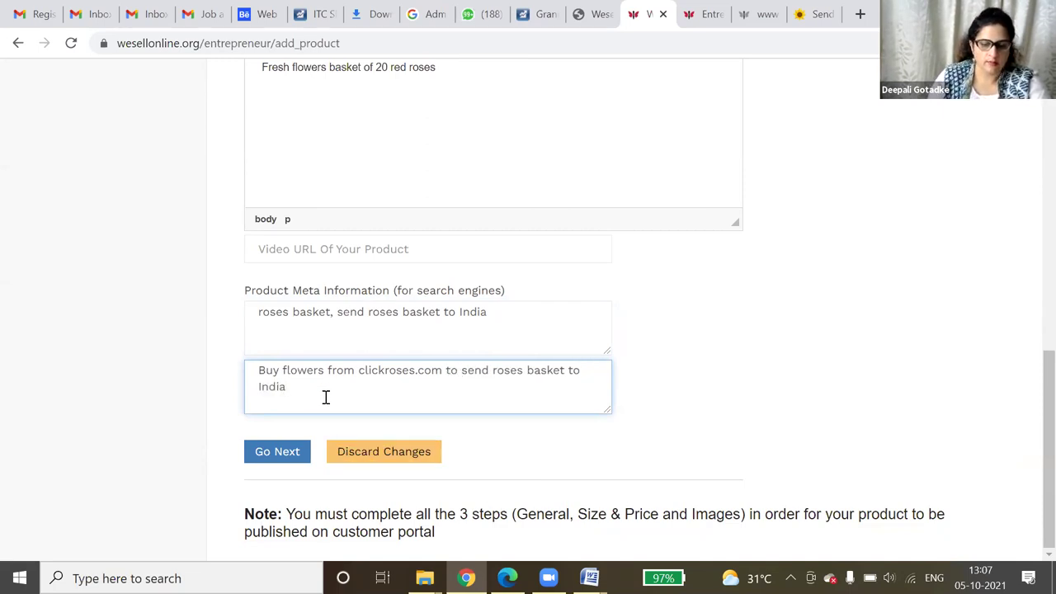
pyautogui.click(285, 448)
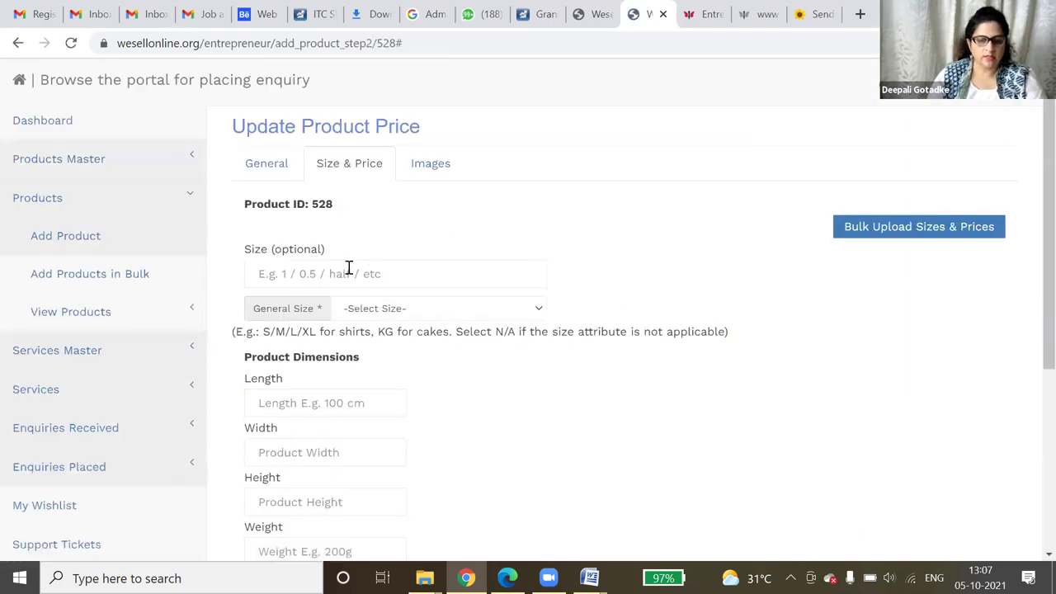
# - Enter size 20 and set General Size to N/A (Not Applicable) instead of Free Size
pyautogui.click(349, 269)
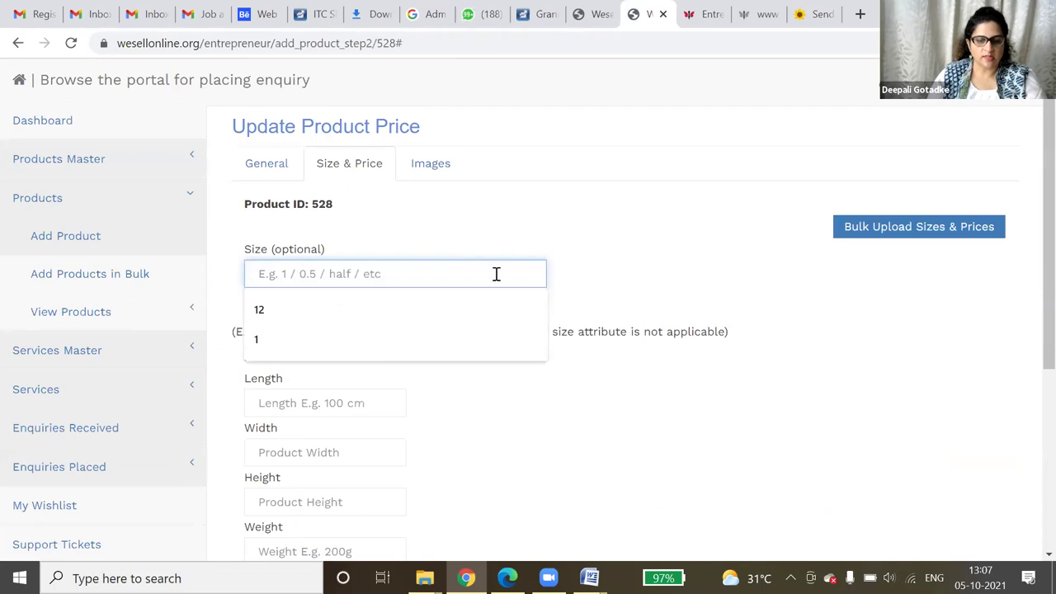
pyautogui.write('20')
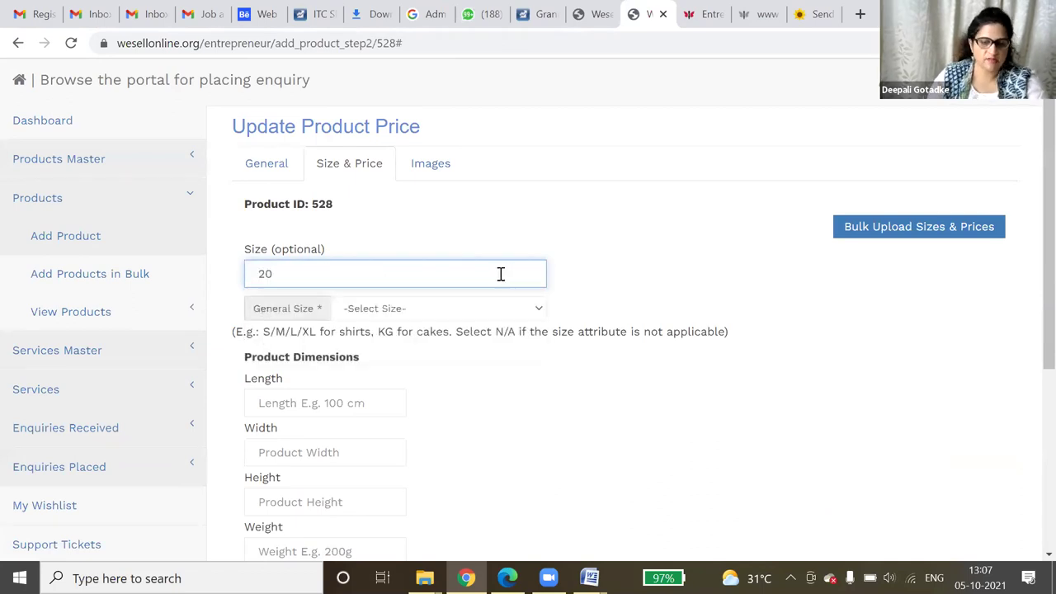
pyautogui.click(475, 307)
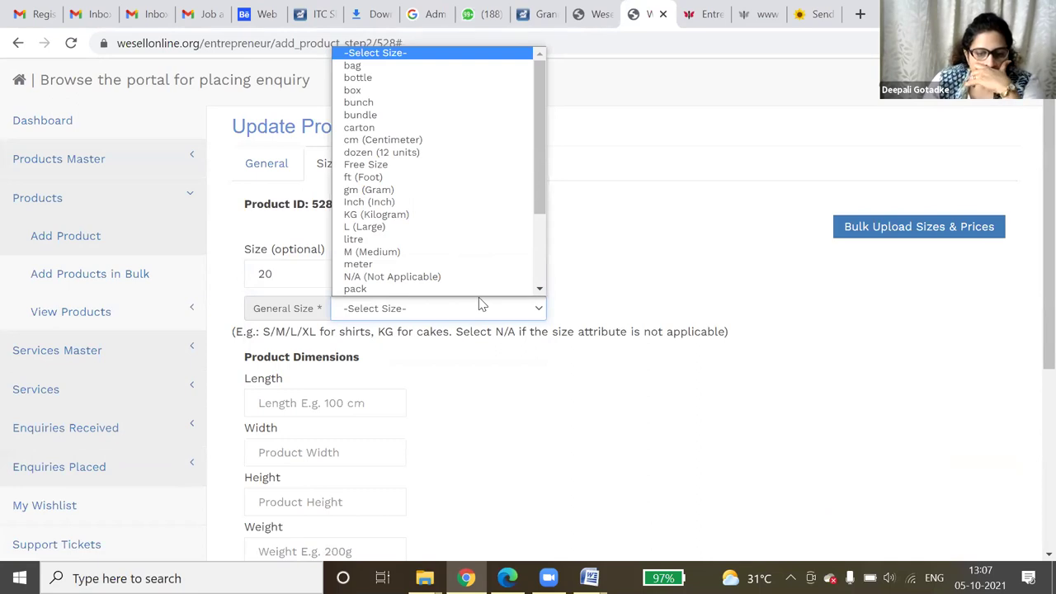
pyautogui.scroll(-1, 487, 277)
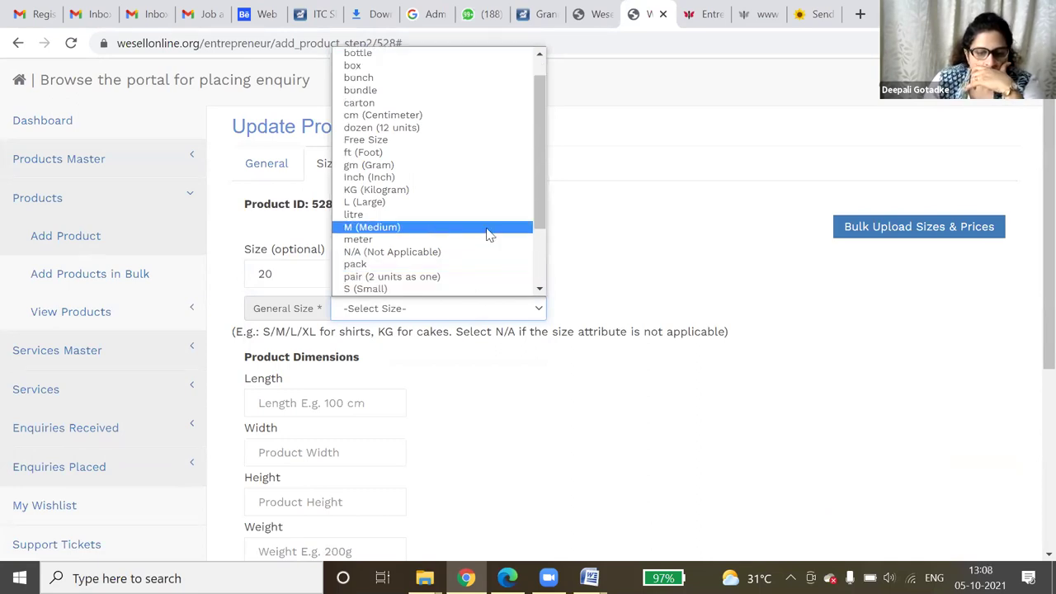
pyautogui.scroll(1, 487, 236)
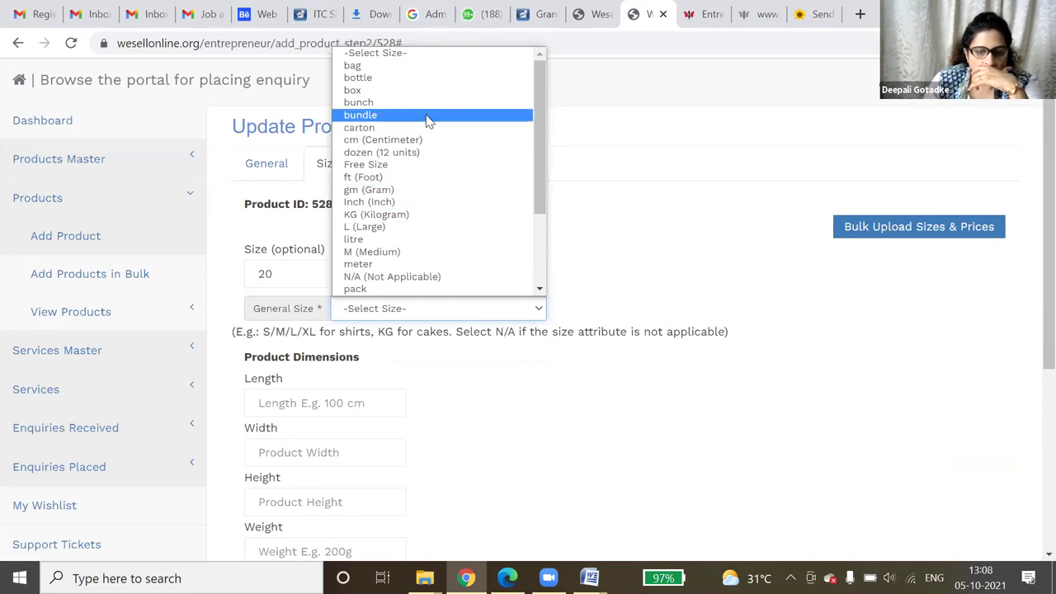
pyautogui.click(422, 169)
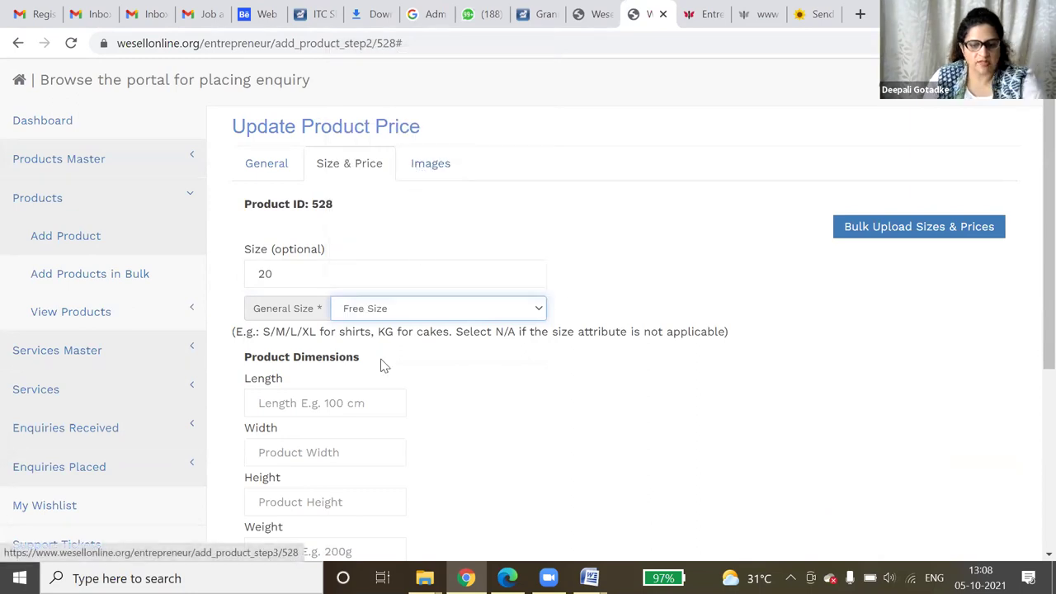
pyautogui.scroll(-4, 348, 426)
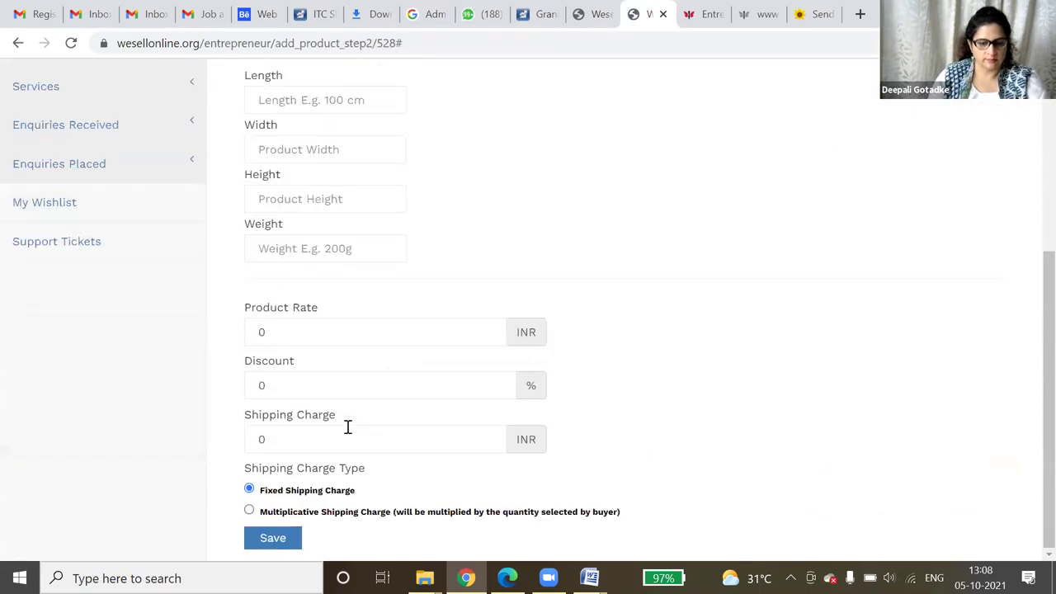
pyautogui.scroll(4, 348, 426)
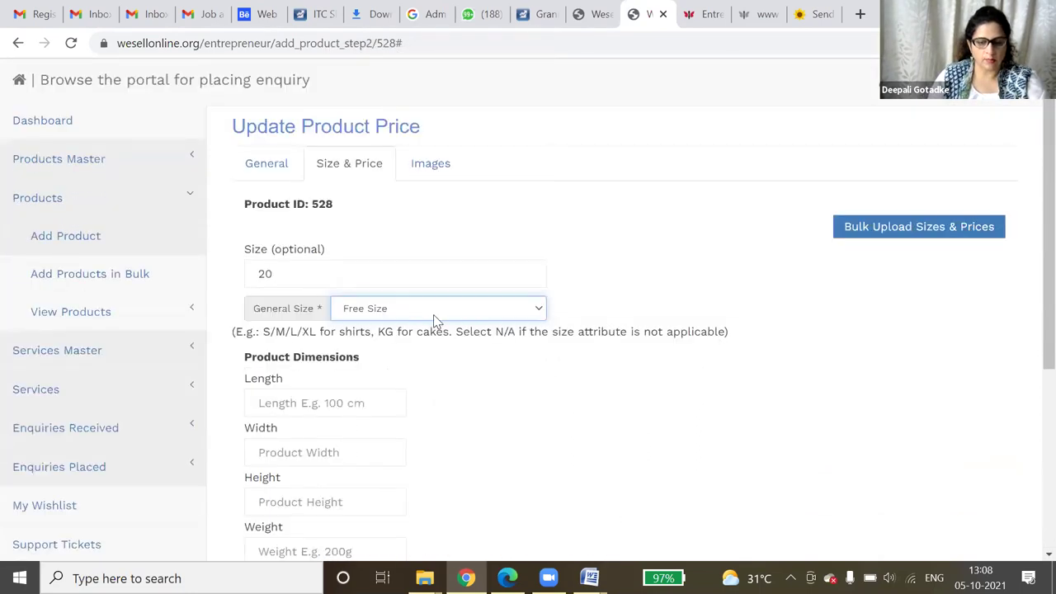
pyautogui.click(434, 312)
pyautogui.scroll(-2, 477, 241)
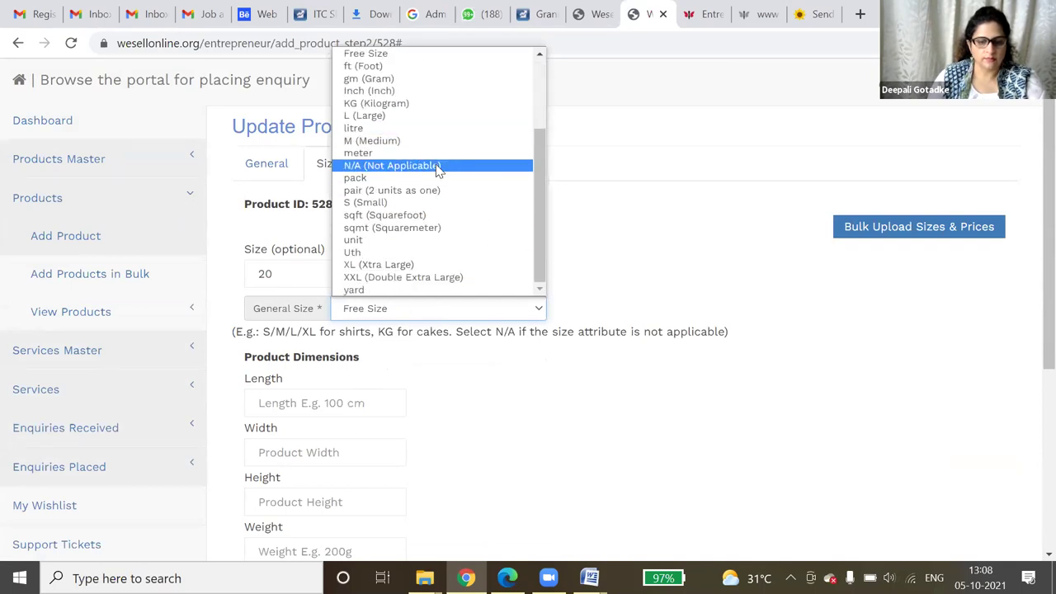
pyautogui.click(435, 165)
pyautogui.scroll(-2, 615, 361)
pyautogui.scroll(-3, 608, 364)
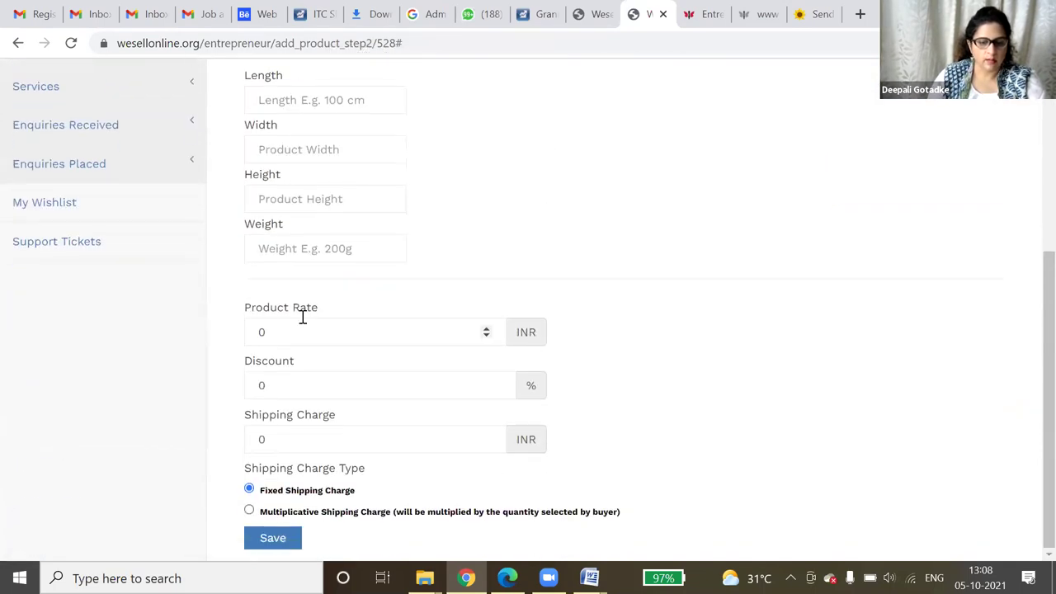
# - Save rate 800 INR, 5% discount and 150 INR shipping, then go to the Images step
pyautogui.moveTo(280, 329); pyautogui.dragTo(244, 331)
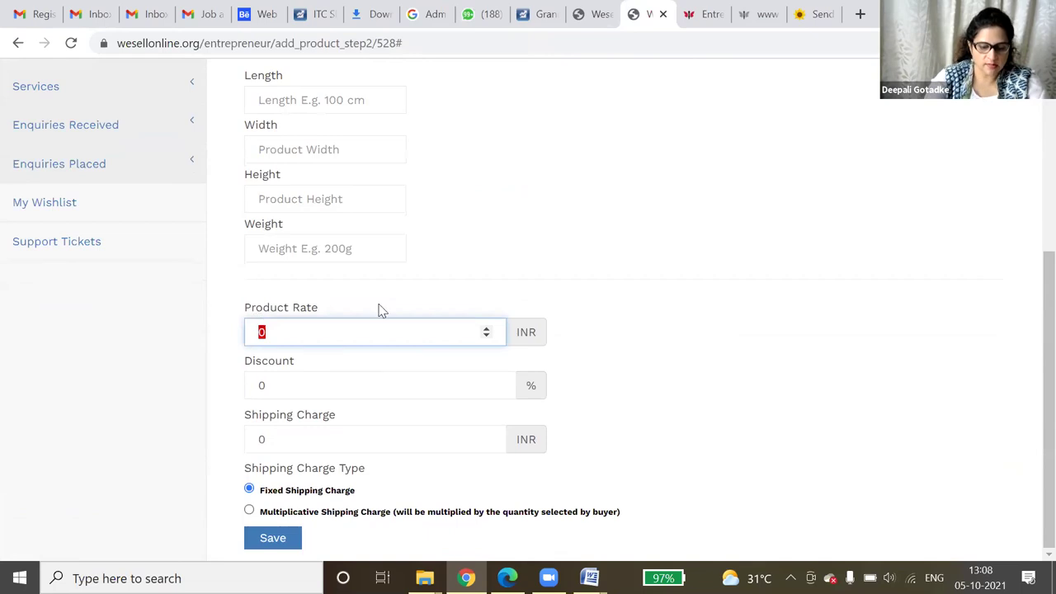
pyautogui.write('800')
pyautogui.press('Tab')
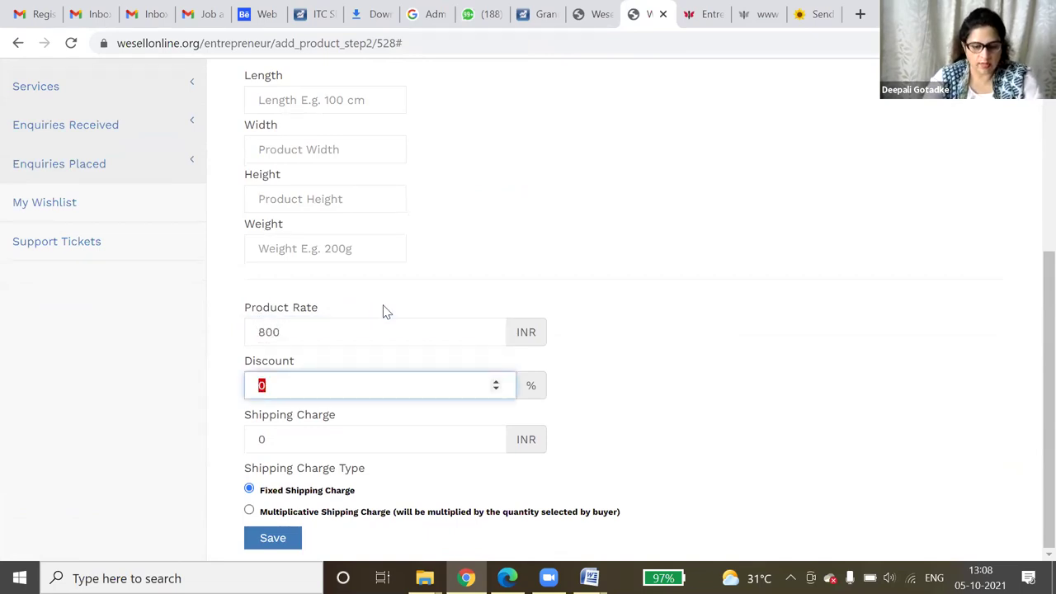
pyautogui.click(354, 438)
pyautogui.press('BackSpace')
pyautogui.write('150')
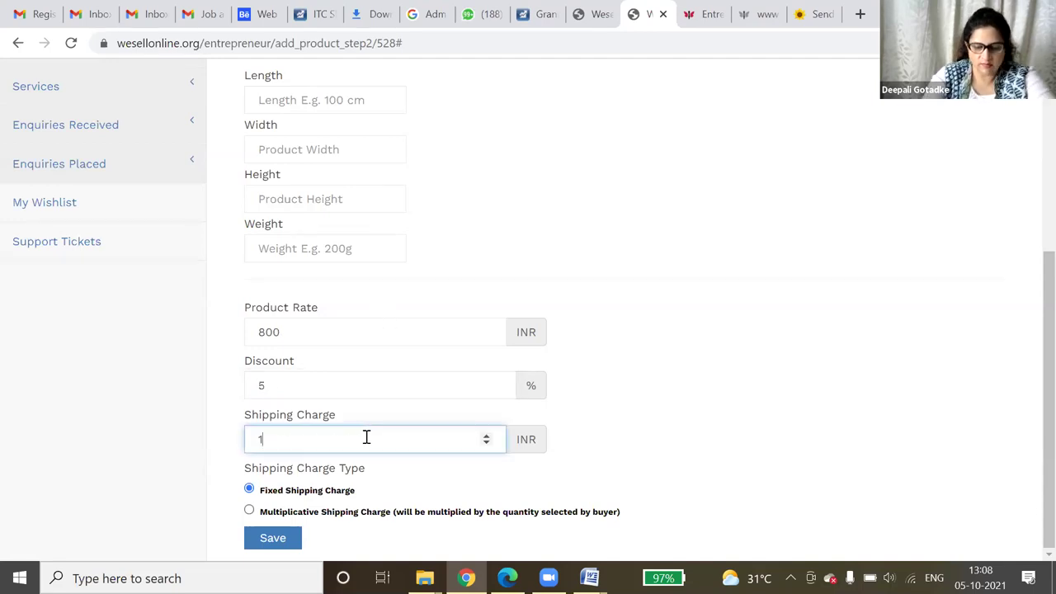
pyautogui.click(273, 538)
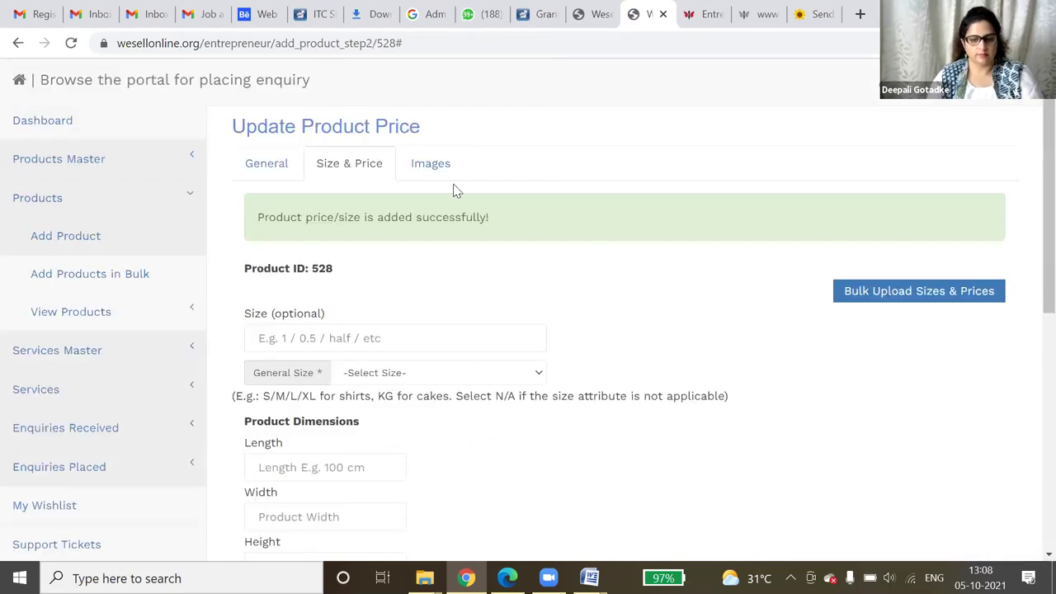
pyautogui.click(449, 167)
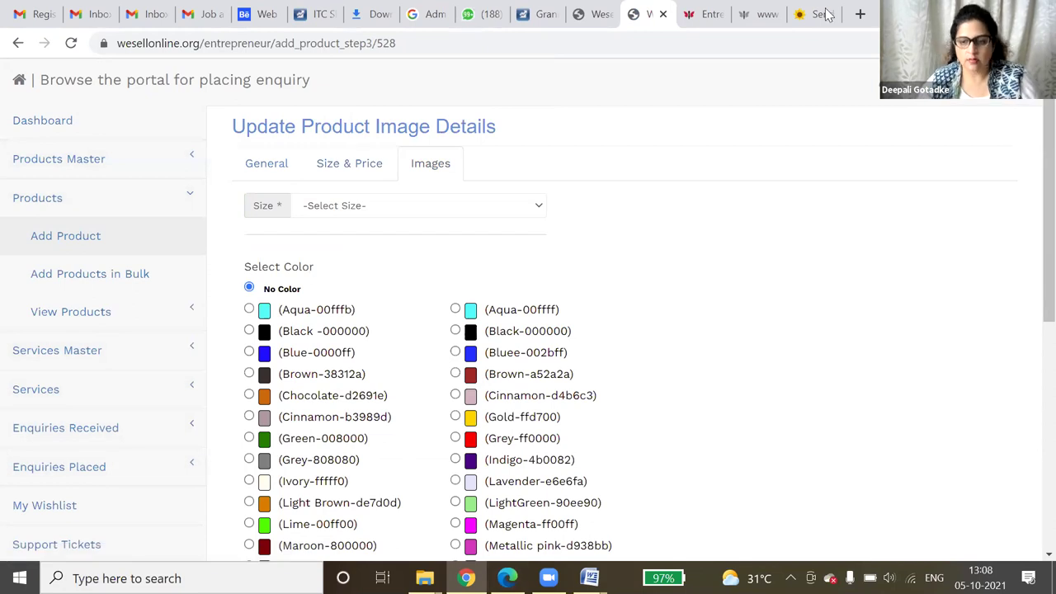
# - Save the ClickHubli Red Roses Basket picture as 'redrose basket.jpg'
pyautogui.hotkey('ctrl', '9')
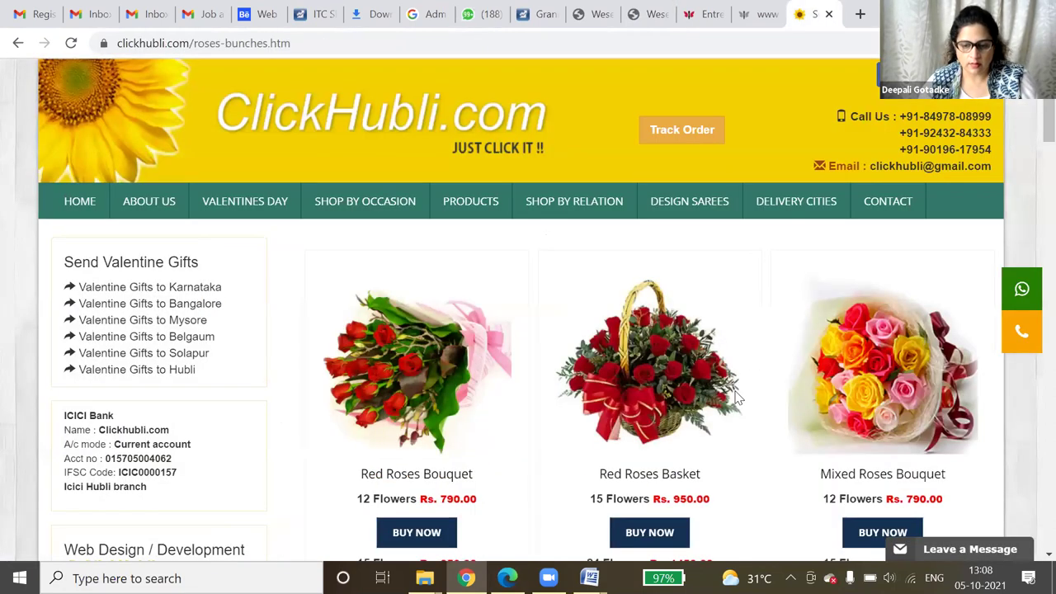
pyautogui.scroll(-3, 641, 224)
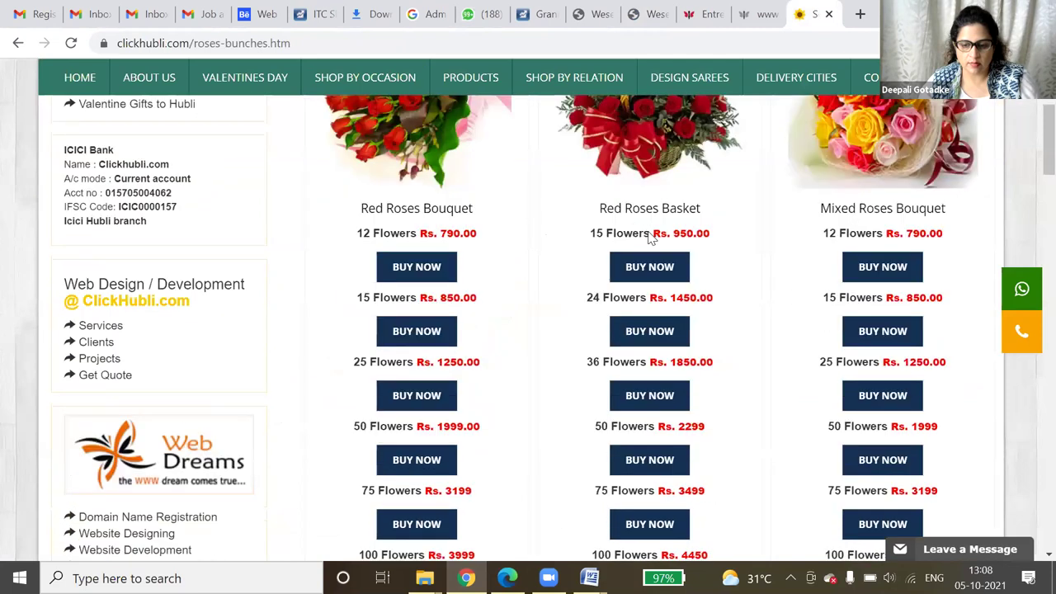
pyautogui.scroll(1, 684, 266)
pyautogui.rightClick(648, 233)
pyautogui.click(693, 264)
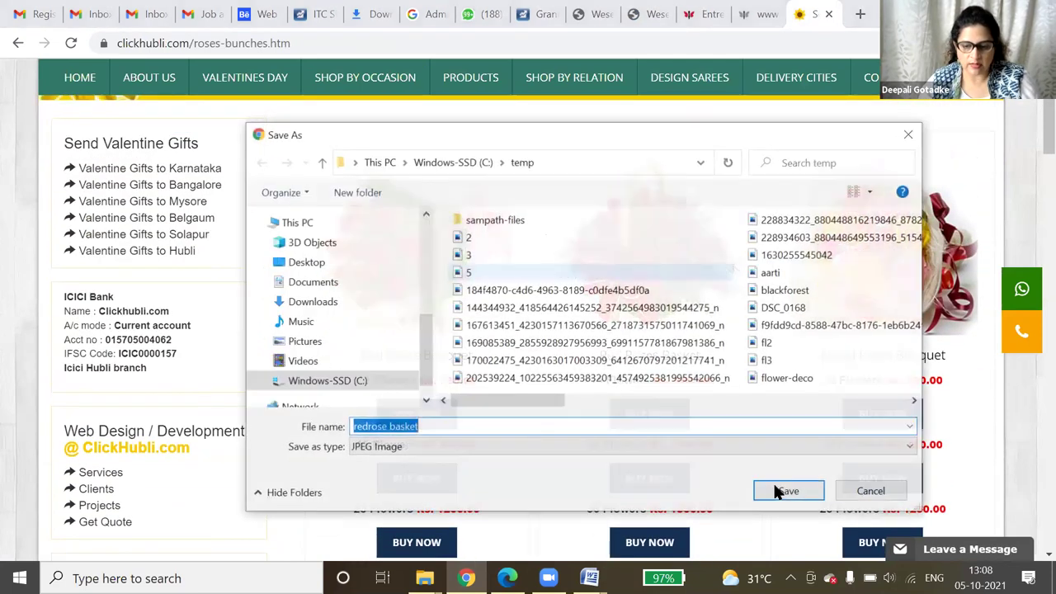
pyautogui.click(767, 490)
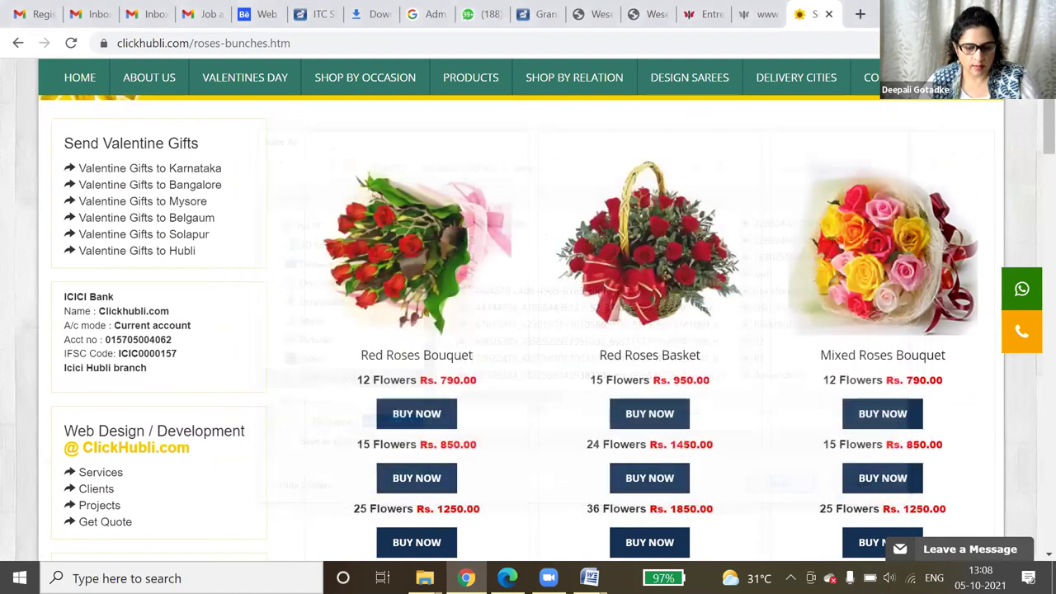
# - Back on Wesellonline, pick 'redrose basket' from the temp folder as the product image
pyautogui.click(705, 10)
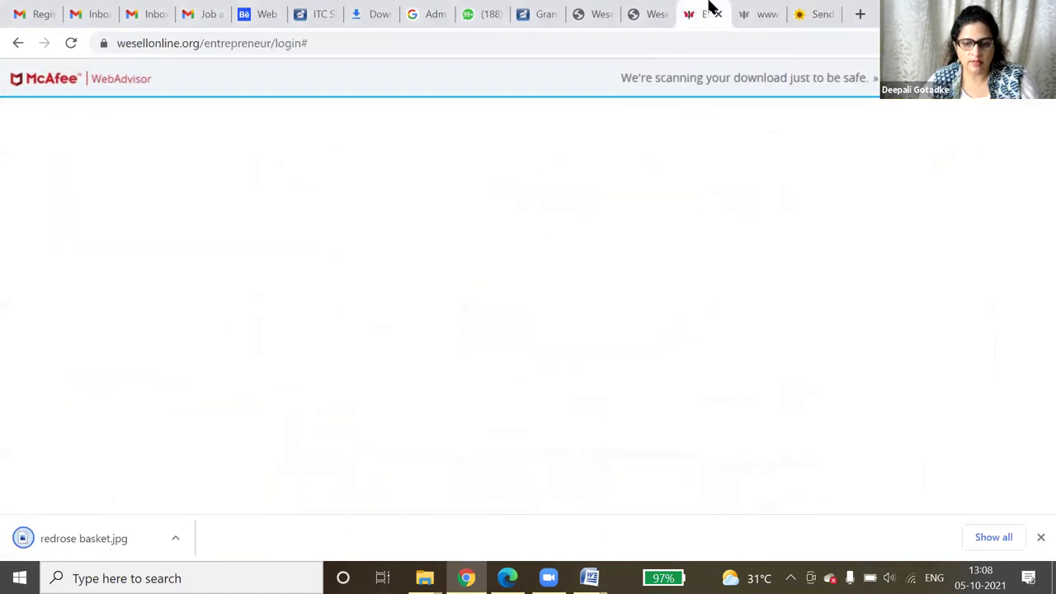
pyautogui.click(666, 8)
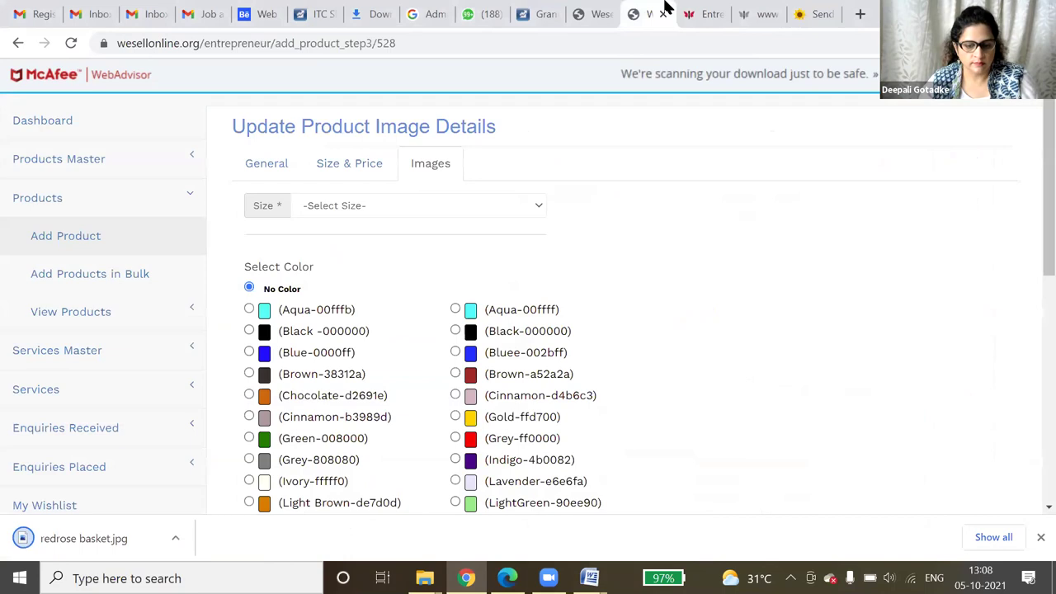
pyautogui.scroll(-4, 454, 334)
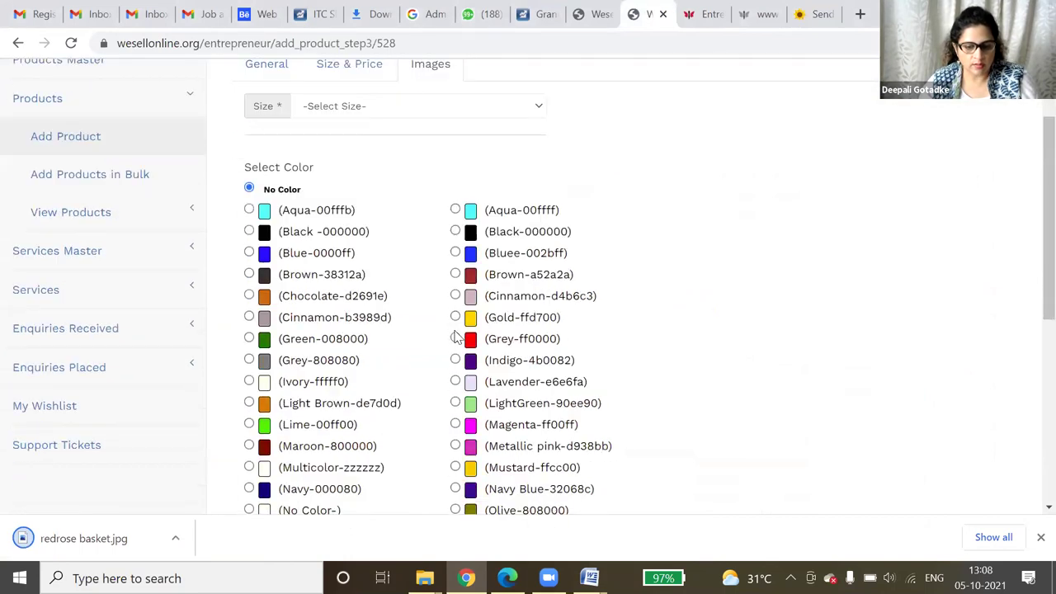
pyautogui.scroll(-2, 454, 342)
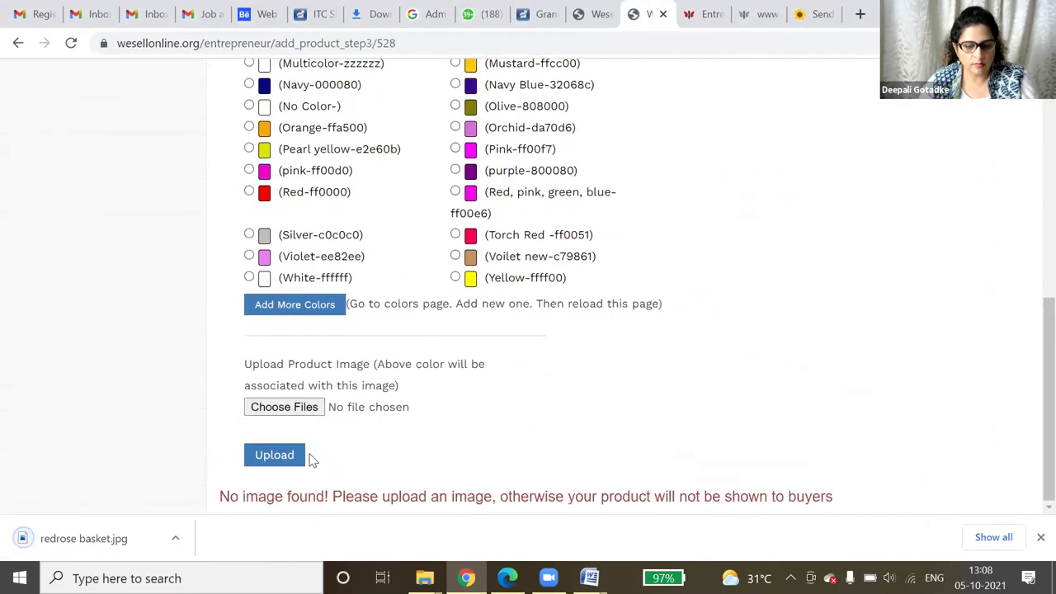
pyautogui.click(284, 407)
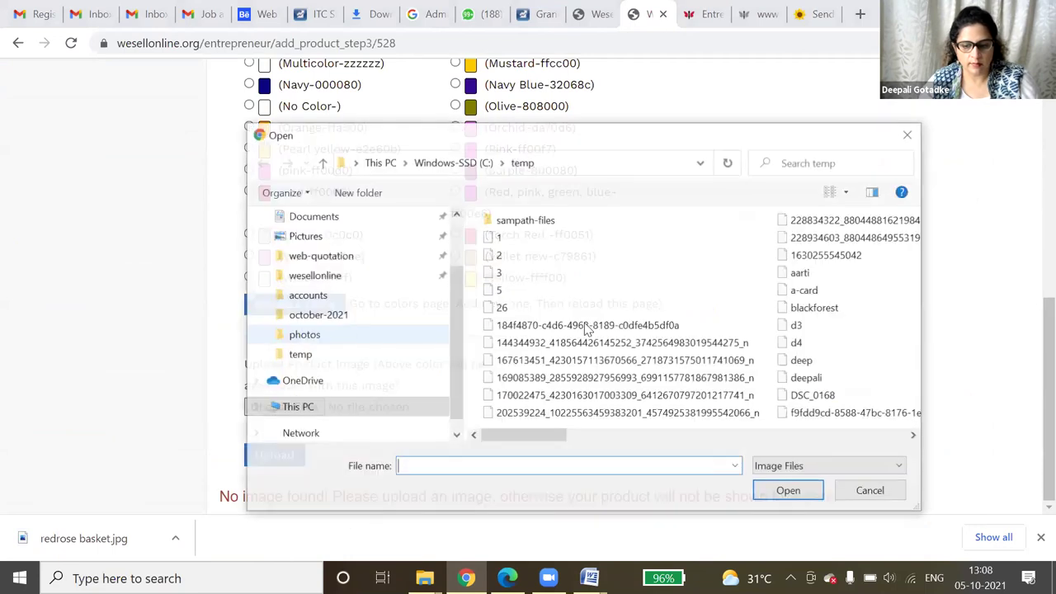
pyautogui.click(585, 325)
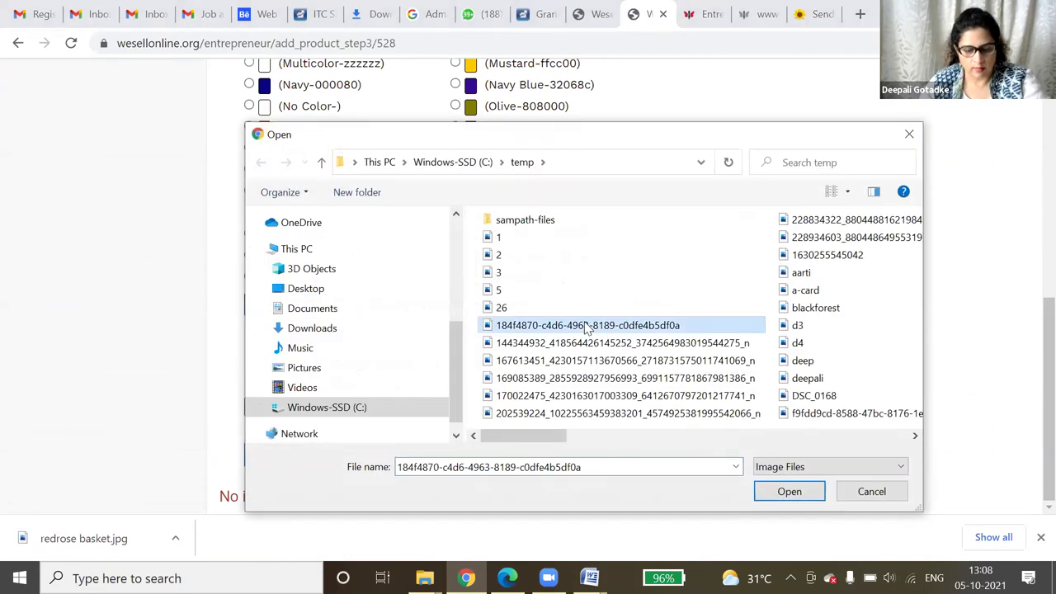
pyautogui.press('r')
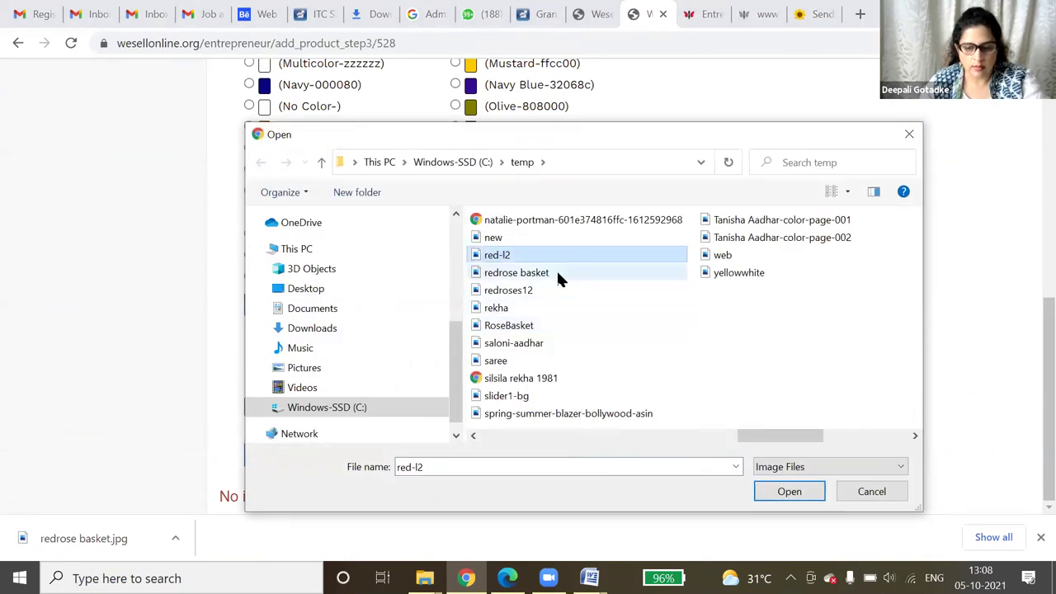
pyautogui.doubleClick(556, 272)
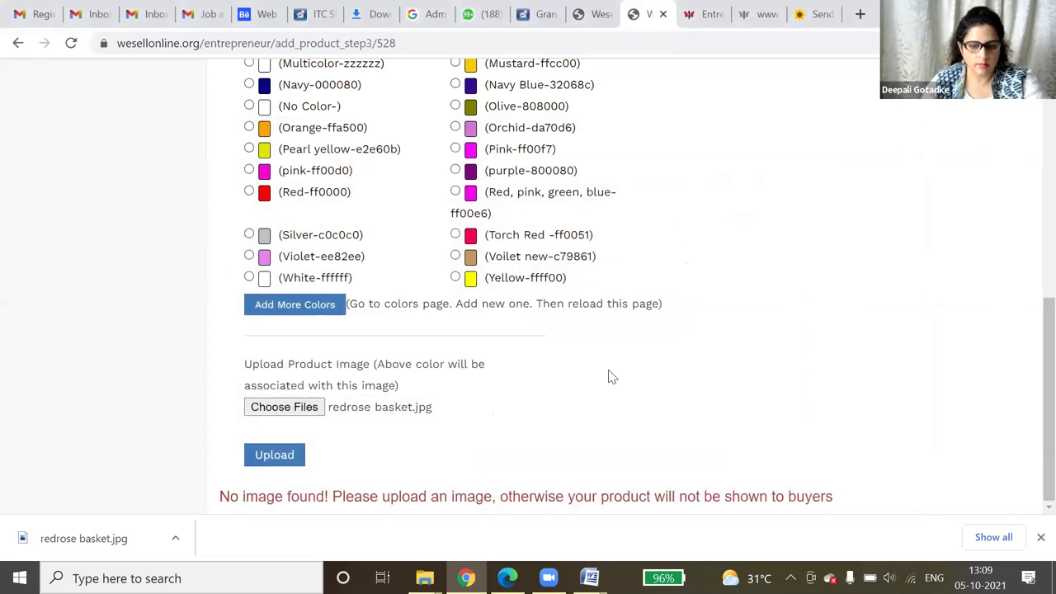
# - Set the image size to 'N/A - size' and upload it successfully
pyautogui.scroll(5, 608, 372)
pyautogui.scroll(1, 440, 235)
pyautogui.click(448, 191)
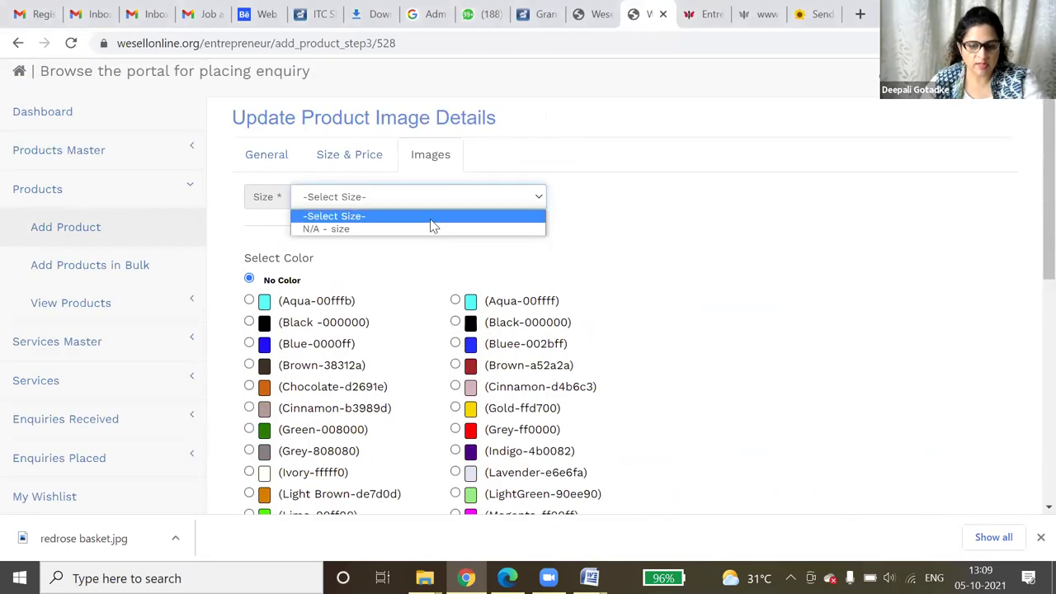
pyautogui.click(426, 231)
pyautogui.scroll(-6, 582, 290)
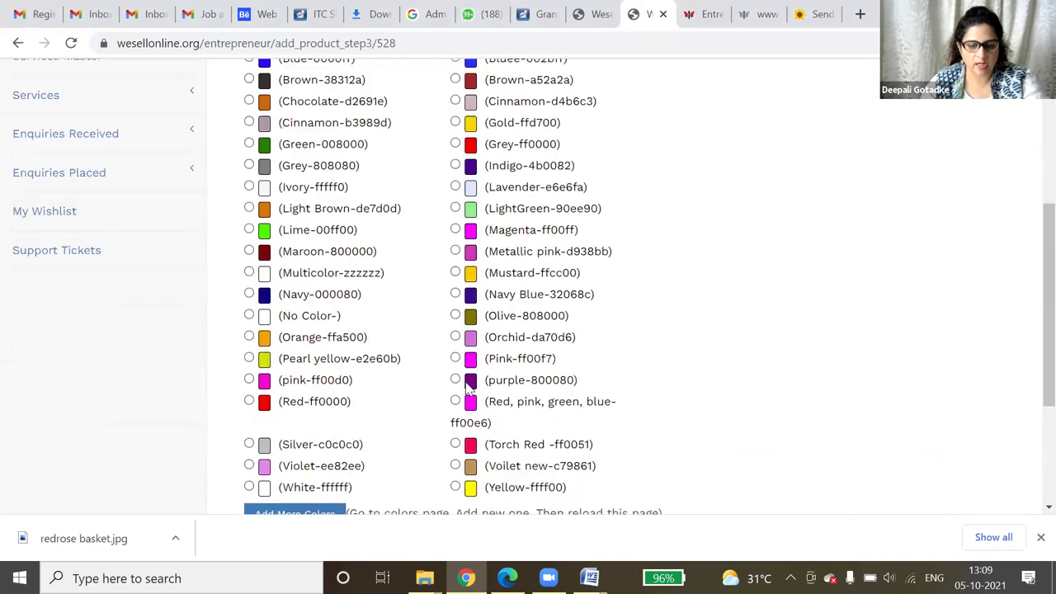
pyautogui.click(258, 456)
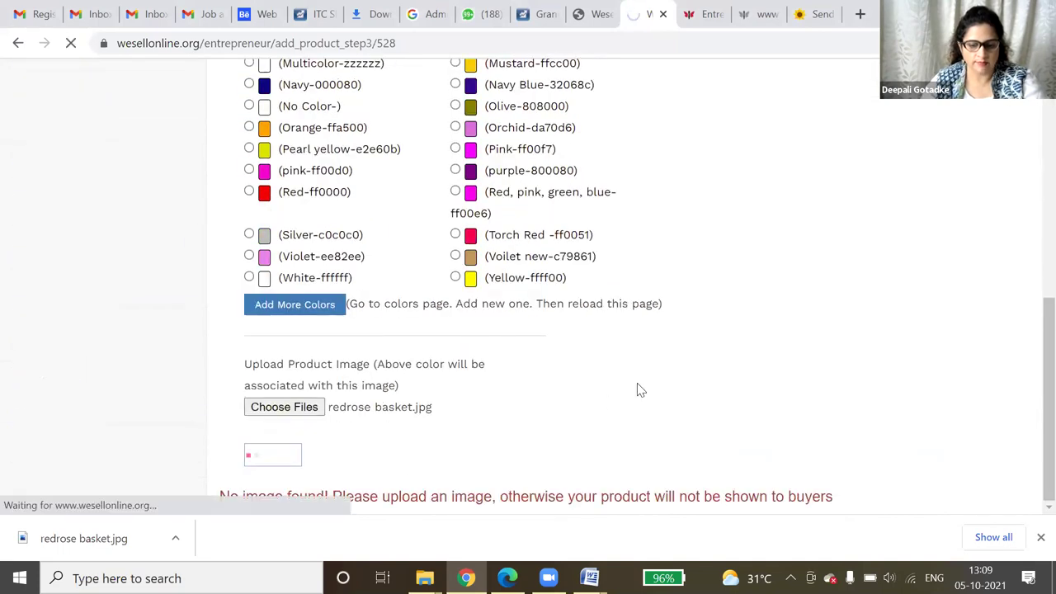
pyautogui.scroll(-8, 636, 388)
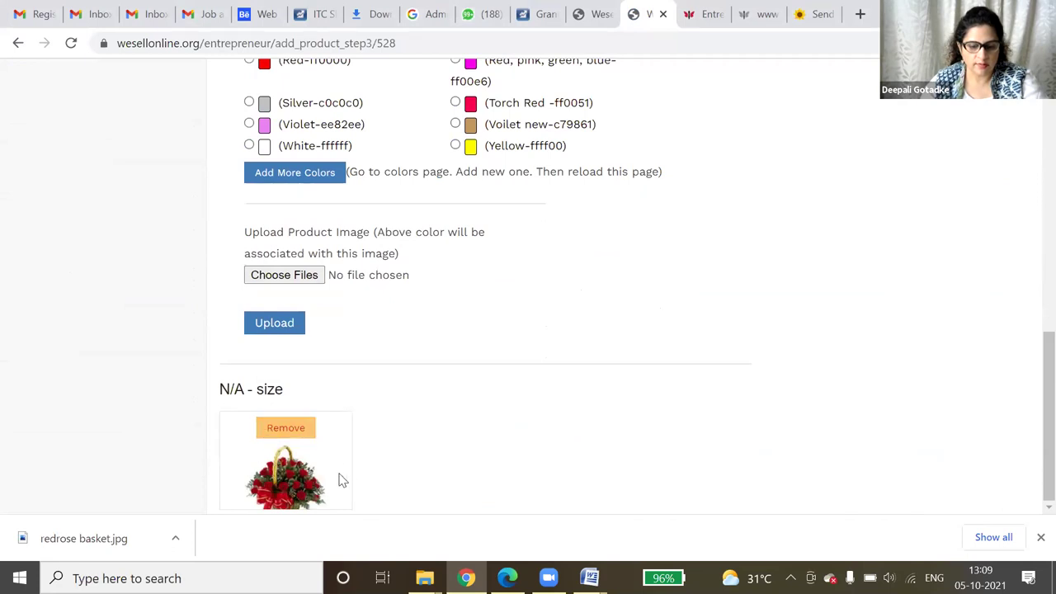
pyautogui.scroll(2, 391, 363)
pyautogui.scroll(7, 390, 364)
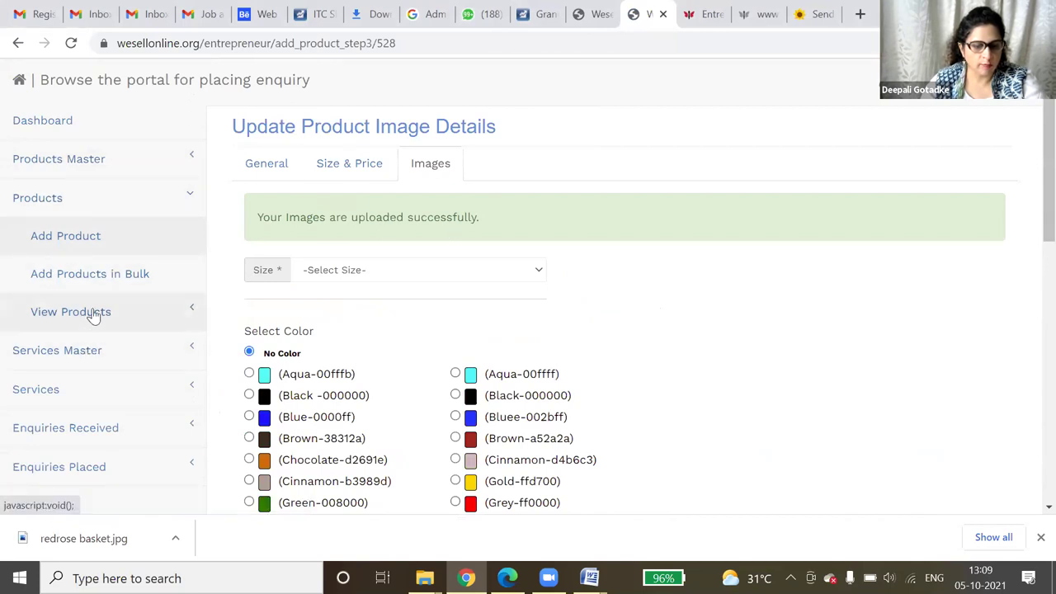
pyautogui.click(66, 311)
# - Check the three-product list including 20 roses basket, then start a blank new product
pyautogui.click(94, 350)
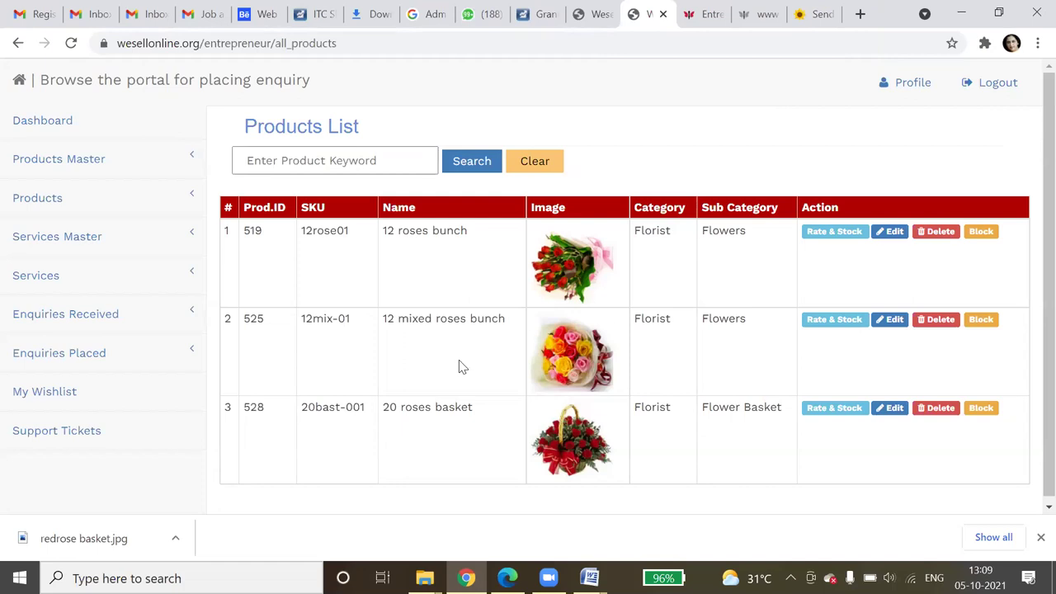
pyautogui.click(62, 205)
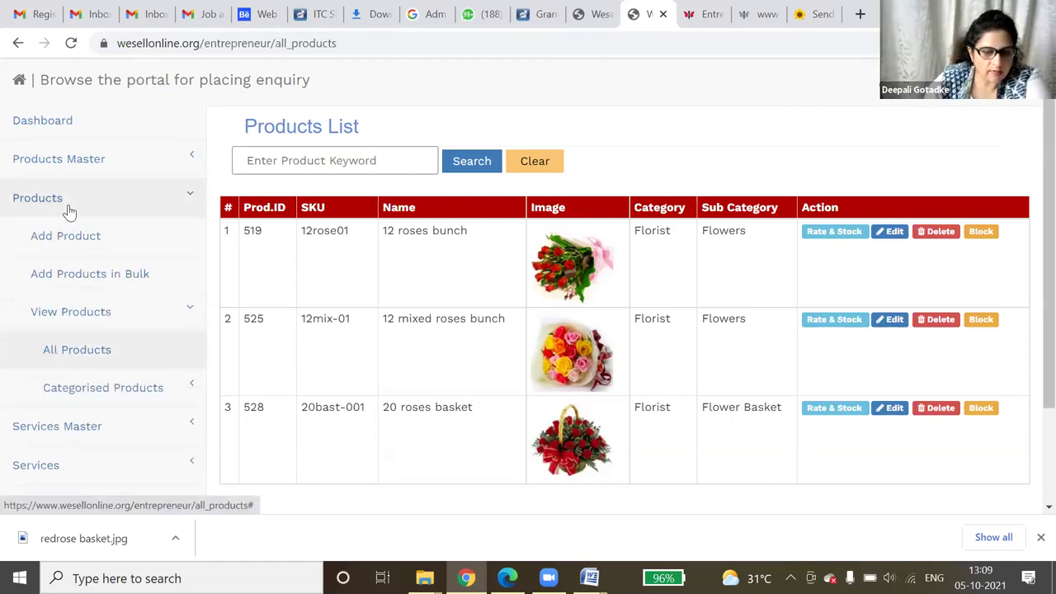
pyautogui.click(96, 245)
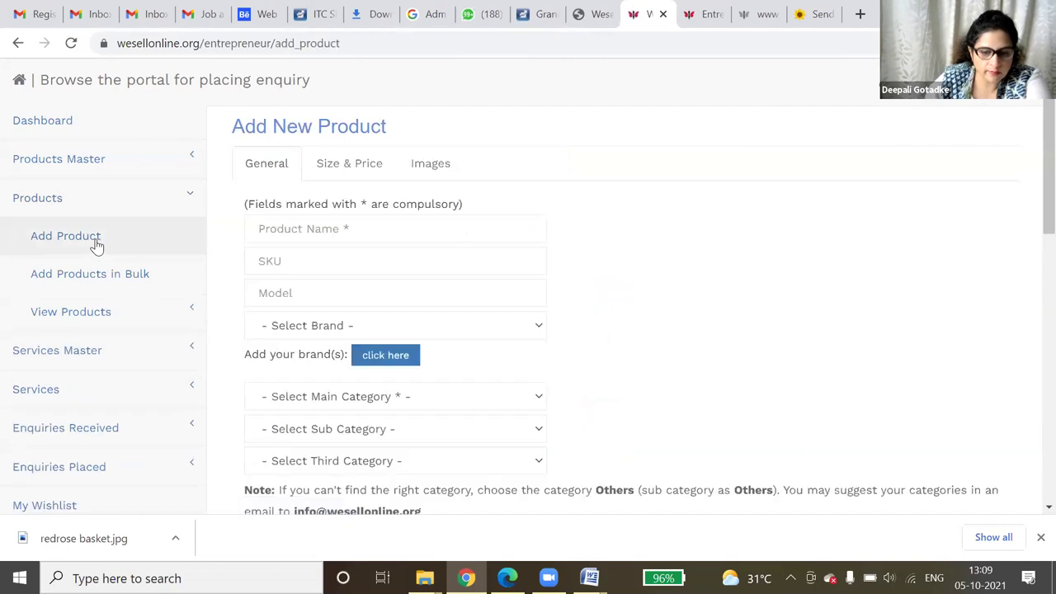
# - Fill in SKU BF001, product name Black forest Cake and model Round cake from suggestions
pyautogui.click(332, 257)
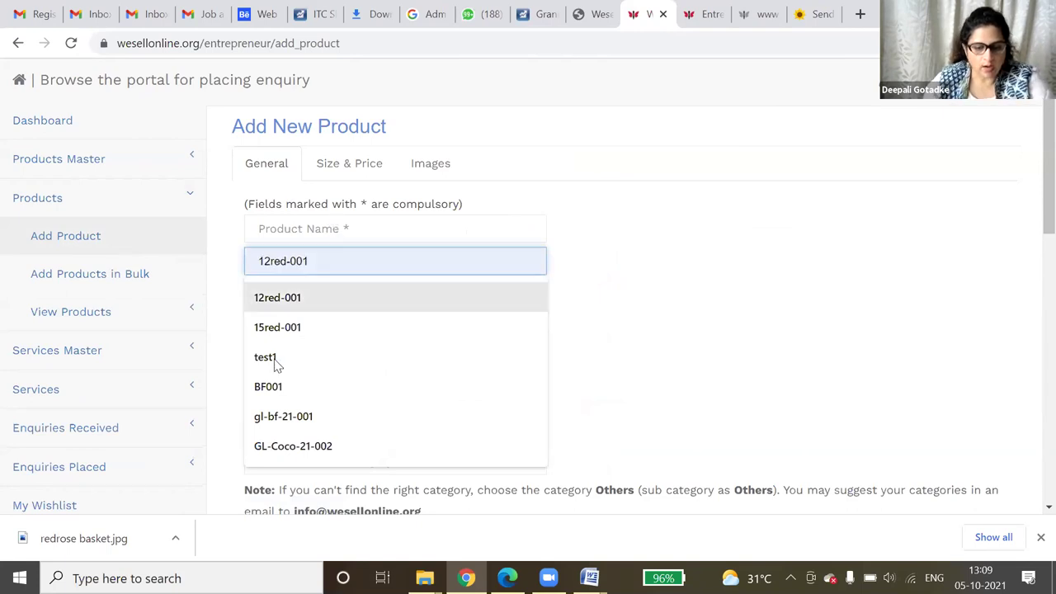
pyautogui.click(272, 388)
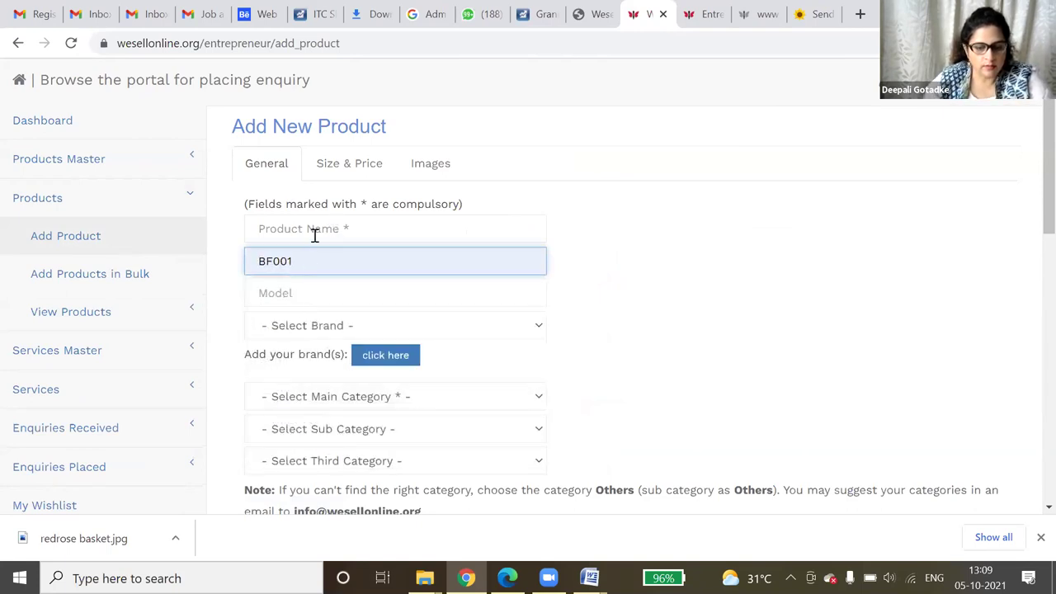
pyautogui.click(315, 233)
pyautogui.click(318, 295)
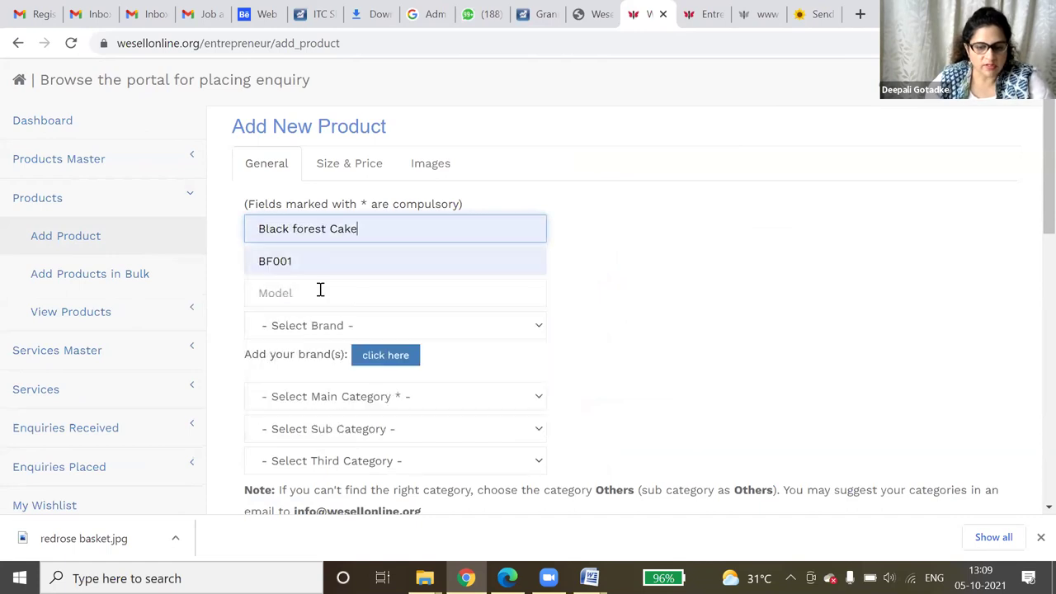
pyautogui.click(320, 293)
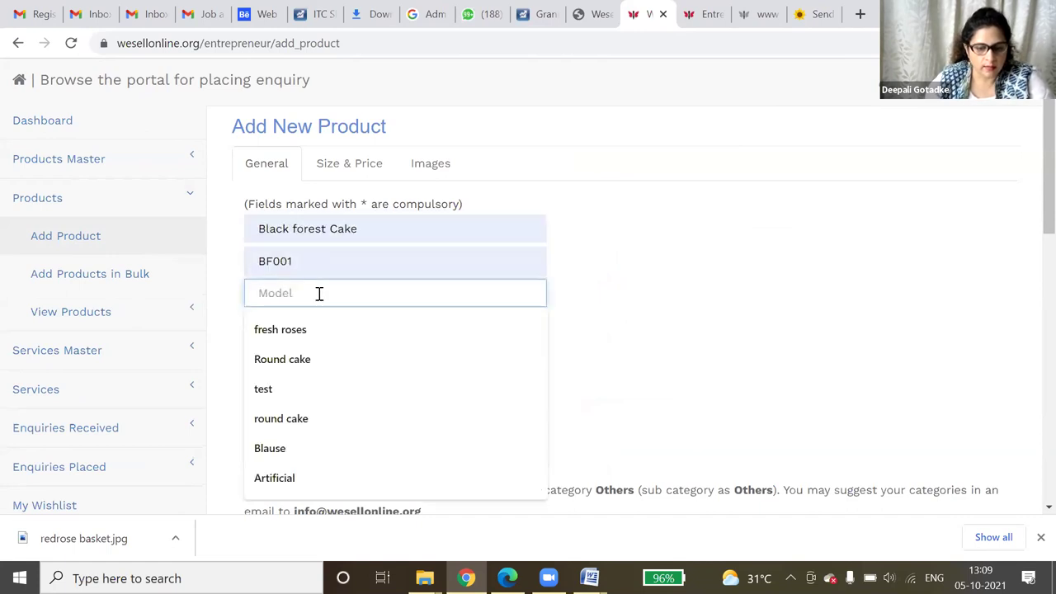
pyautogui.click(282, 359)
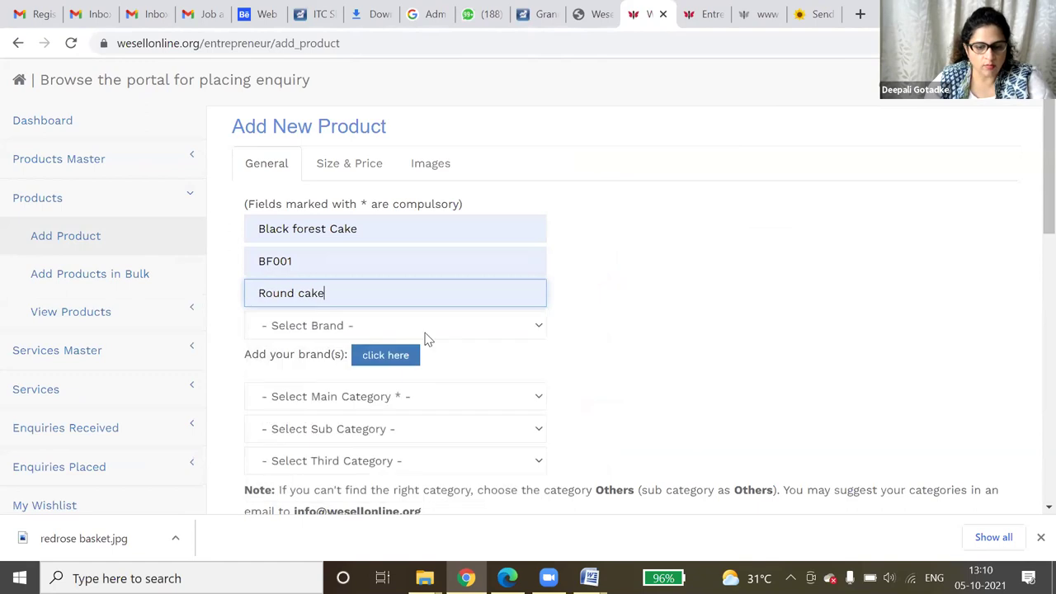
# - Set brand Giftwithluv.com, main category Processed food and sub category Others
pyautogui.click(490, 327)
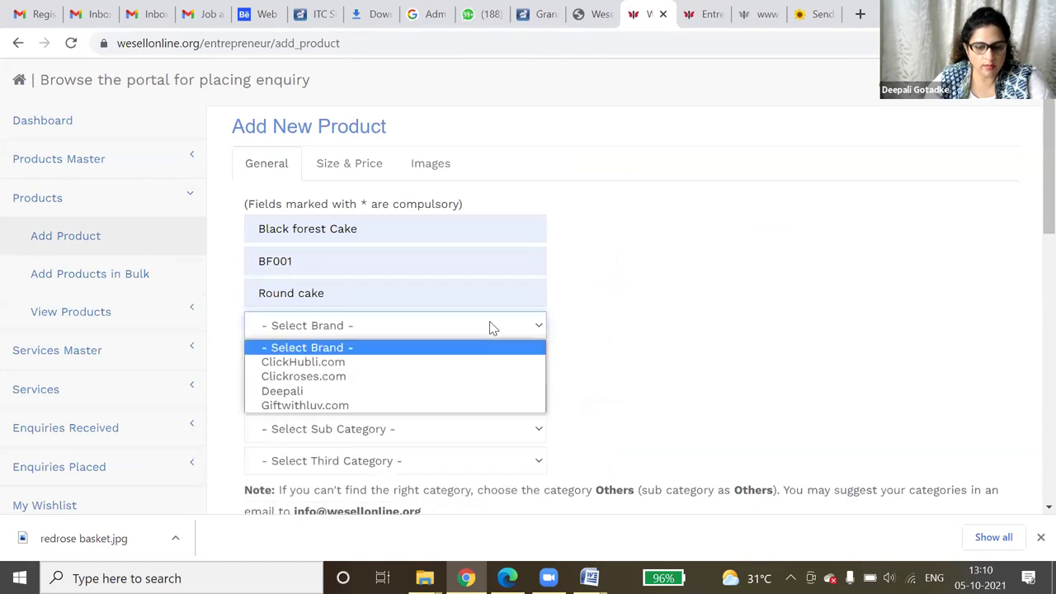
pyautogui.click(393, 405)
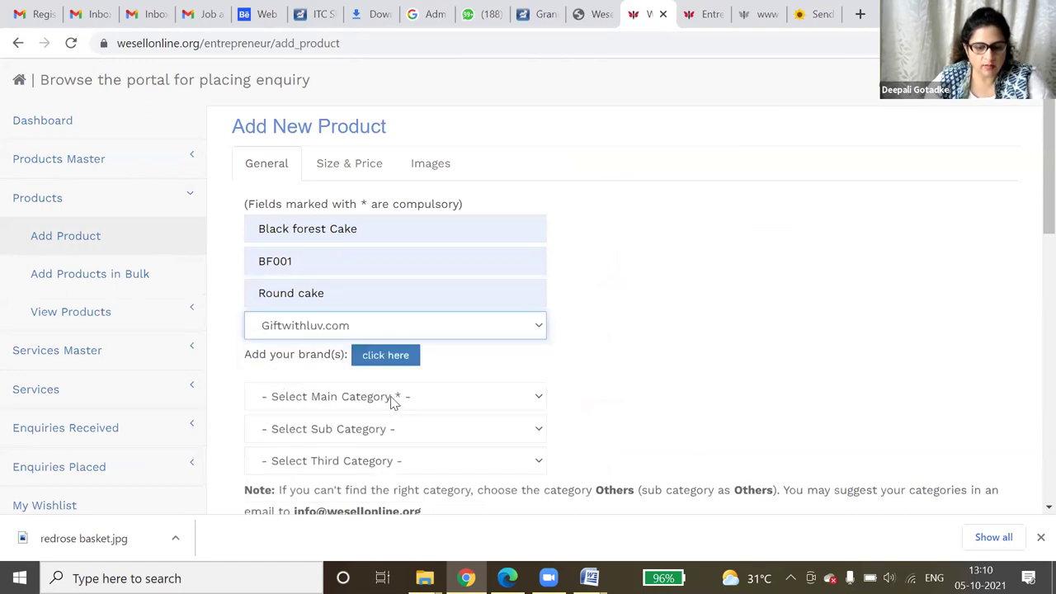
pyautogui.click(446, 398)
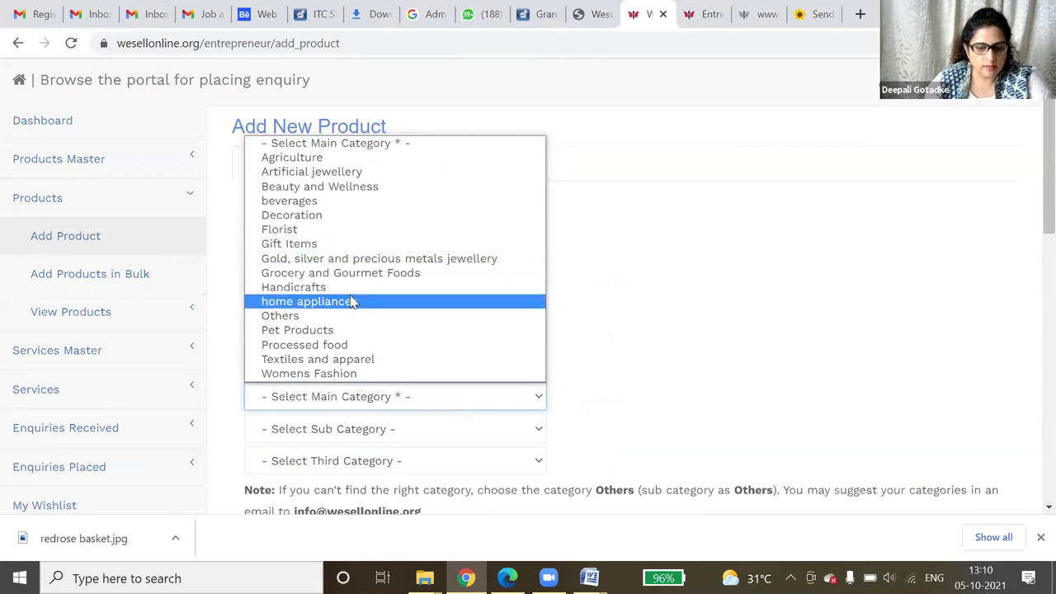
pyautogui.click(352, 350)
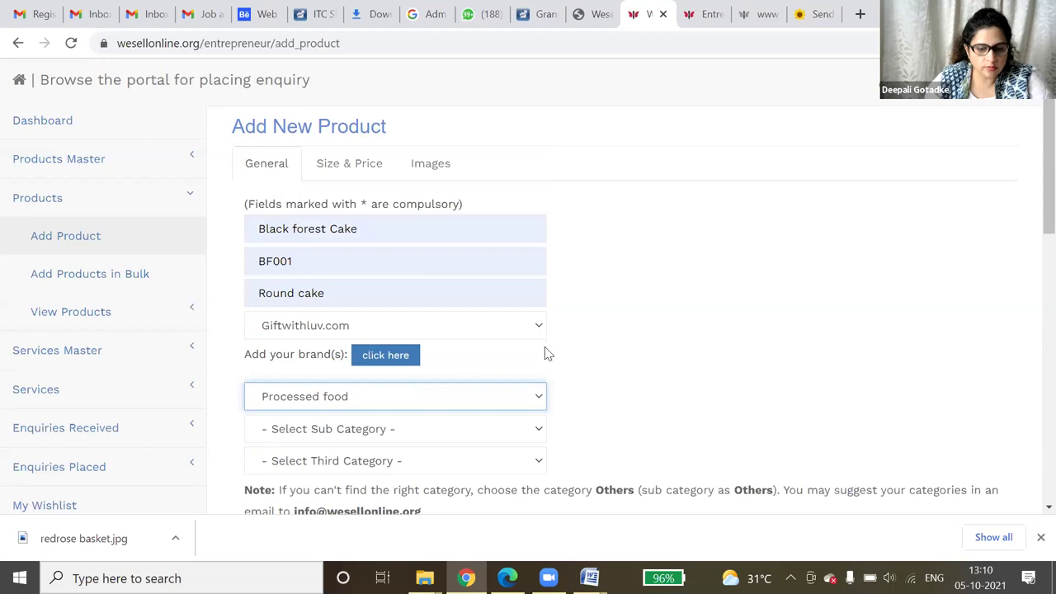
pyautogui.scroll(-4, 545, 353)
pyautogui.scroll(3, 544, 357)
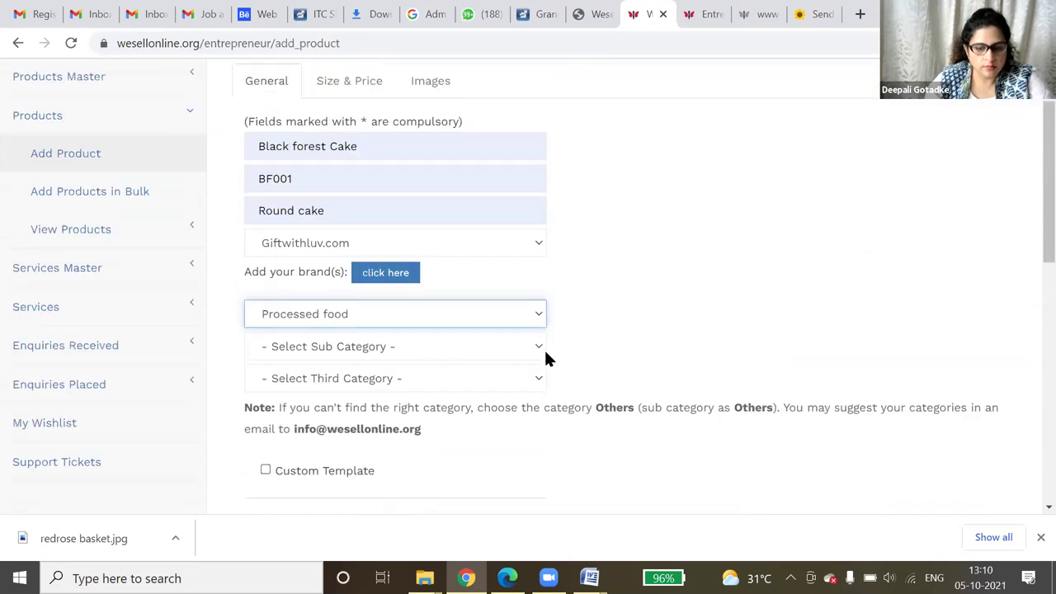
pyautogui.click(448, 346)
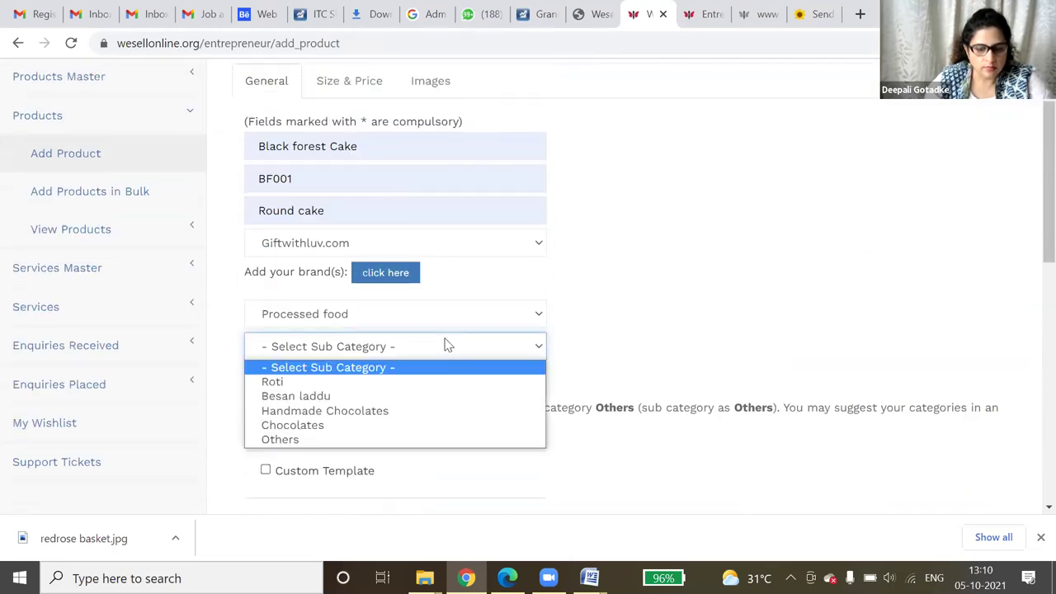
pyautogui.click(358, 440)
pyautogui.scroll(-3, 537, 373)
# - Write the product description 'black forest cake', correcting the misspelling
pyautogui.scroll(-2, 532, 377)
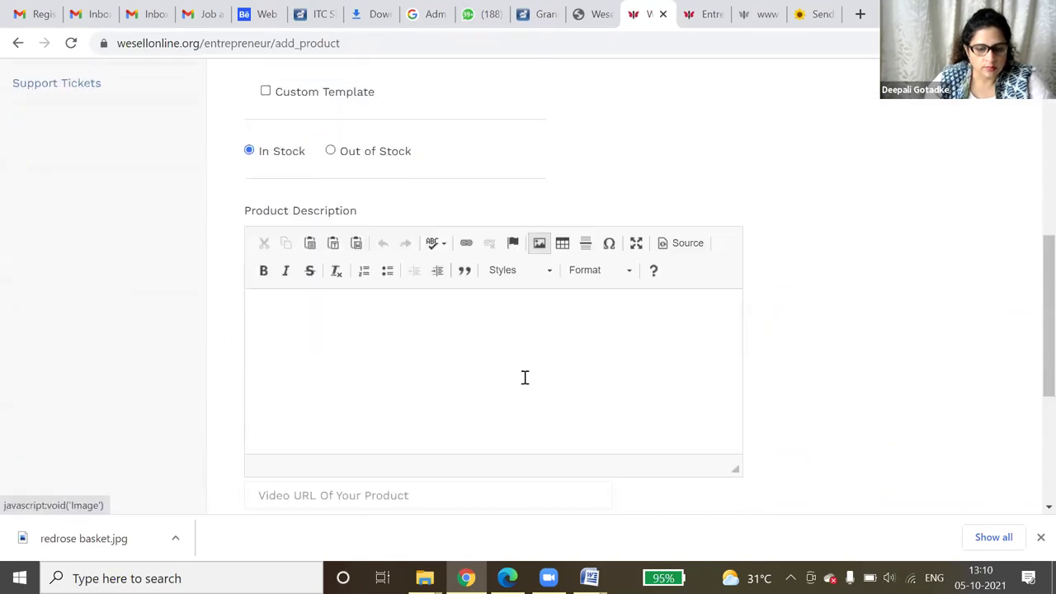
pyautogui.click(353, 320)
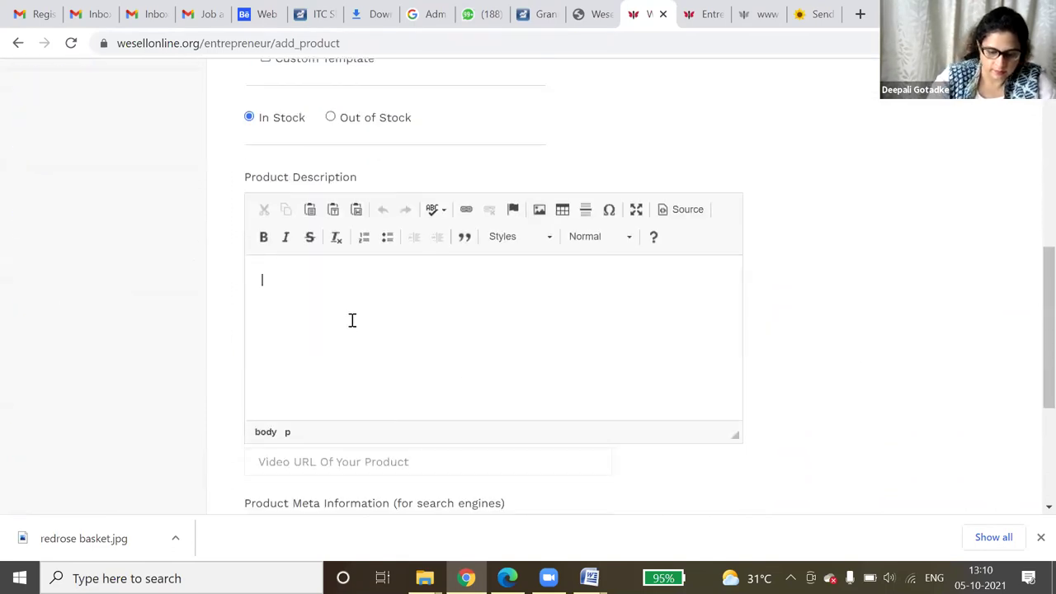
pyautogui.write('black ')
pyautogui.write('for')
pyautogui.write('rest')
pyautogui.press('BackSpace')
pyautogui.press('BackSpace')
pyautogui.press('BackSpace')
pyautogui.write('est')
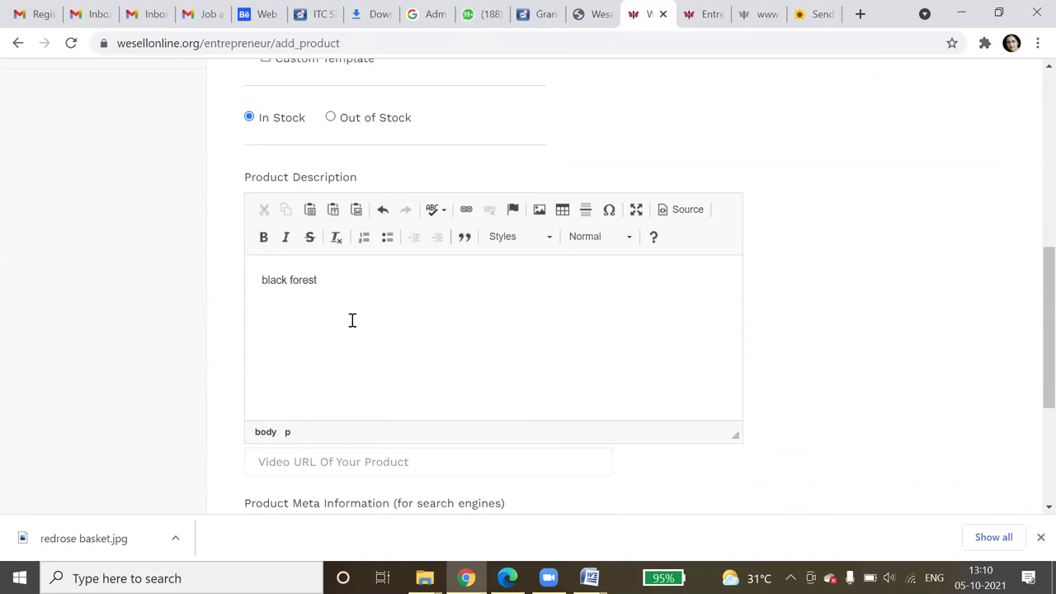
pyautogui.write(' cake')
# - Enter meta keywords 'black forest cake, fresh cake for birthday,'
pyautogui.scroll(-2, 388, 356)
pyautogui.click(387, 363)
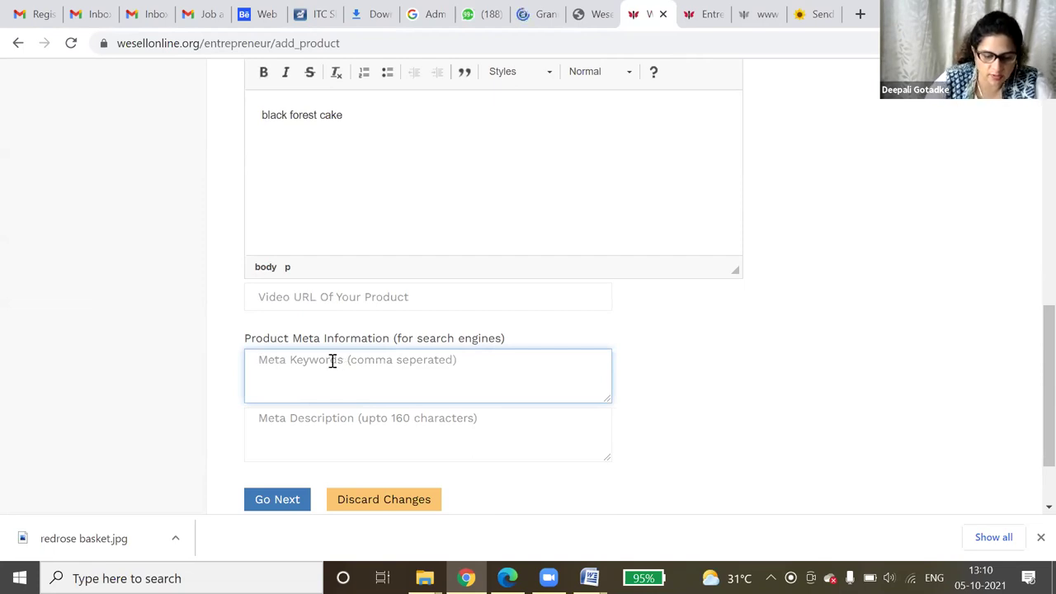
pyautogui.write('black f')
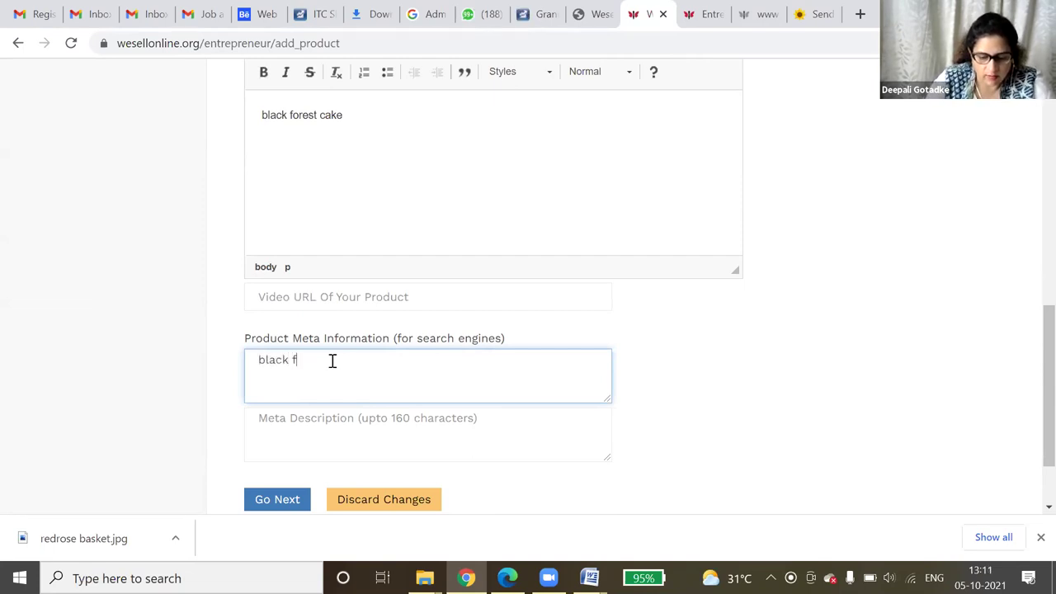
pyautogui.write('orest')
pyautogui.press('BackSpace')
pyautogui.press('BackSpace')
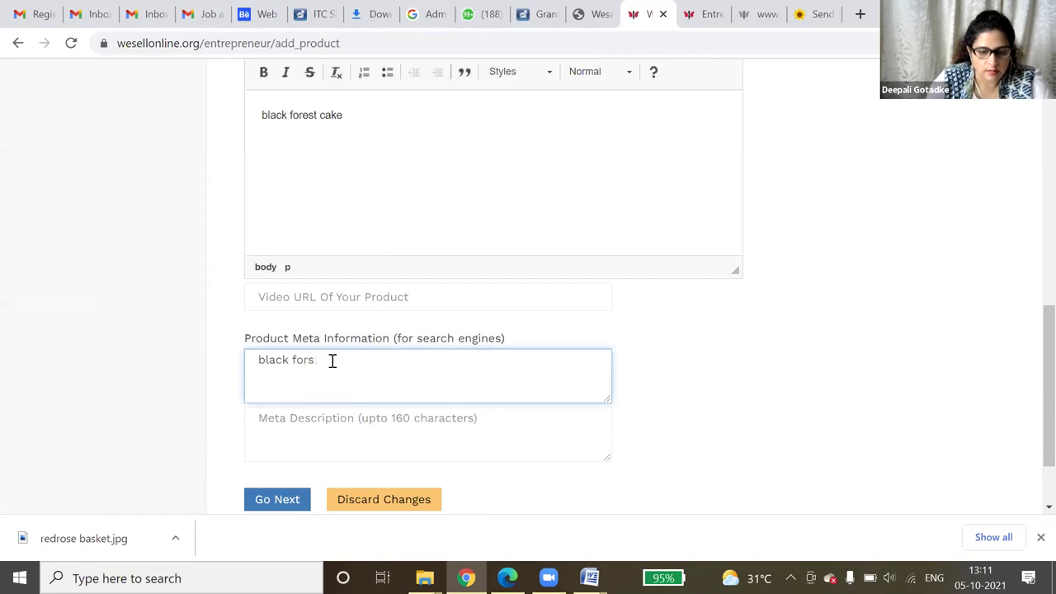
pyautogui.write('st')
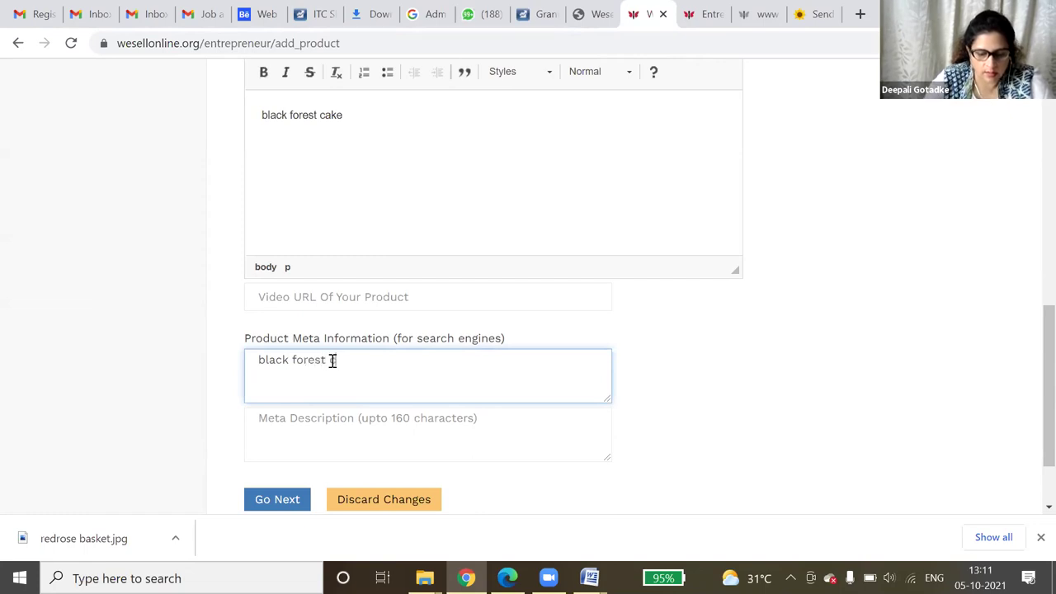
pyautogui.write(' cake, fresh cake for birthday,')
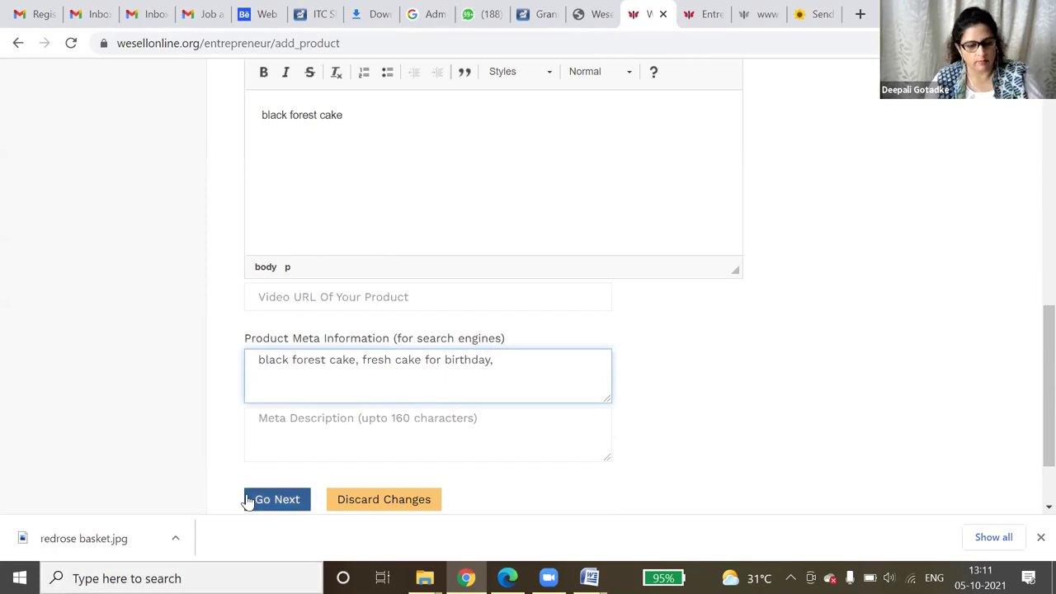
# - Enter meta description 'birthday cake delivery services' and save the details to proceed
pyautogui.click(379, 439)
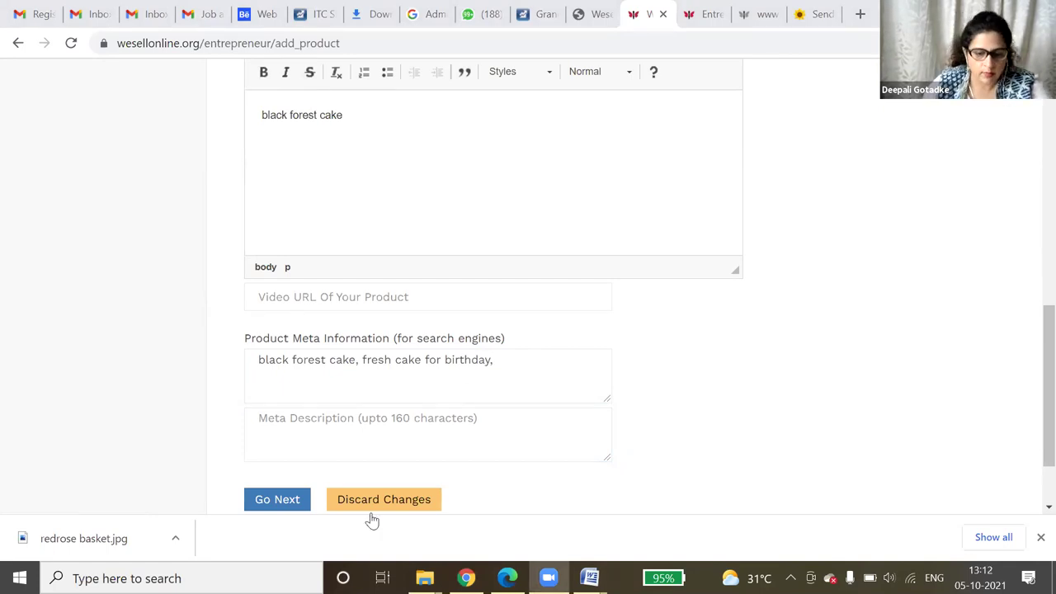
pyautogui.click(397, 434)
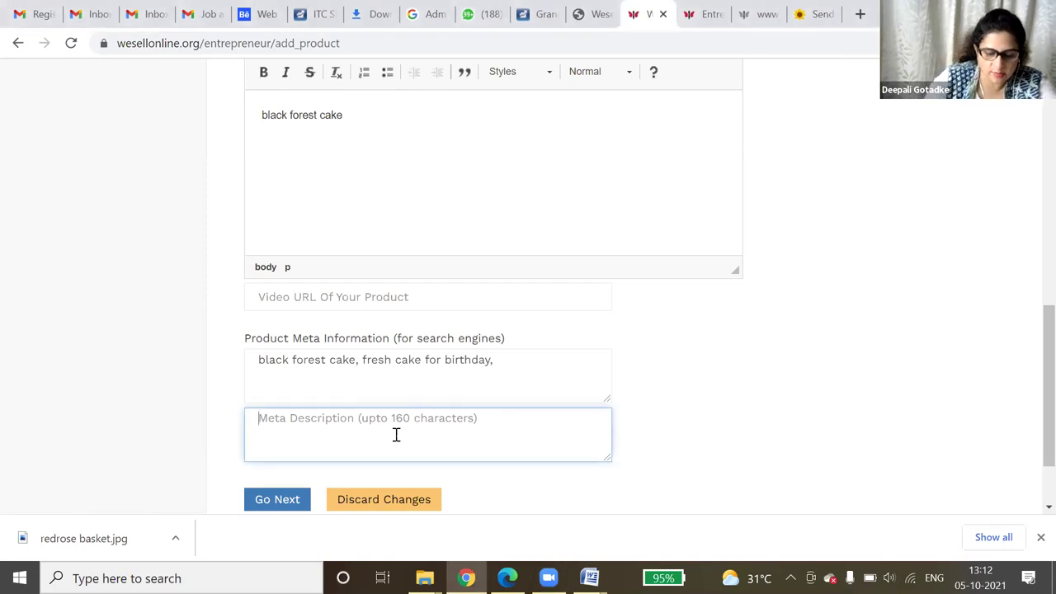
pyautogui.write('birt')
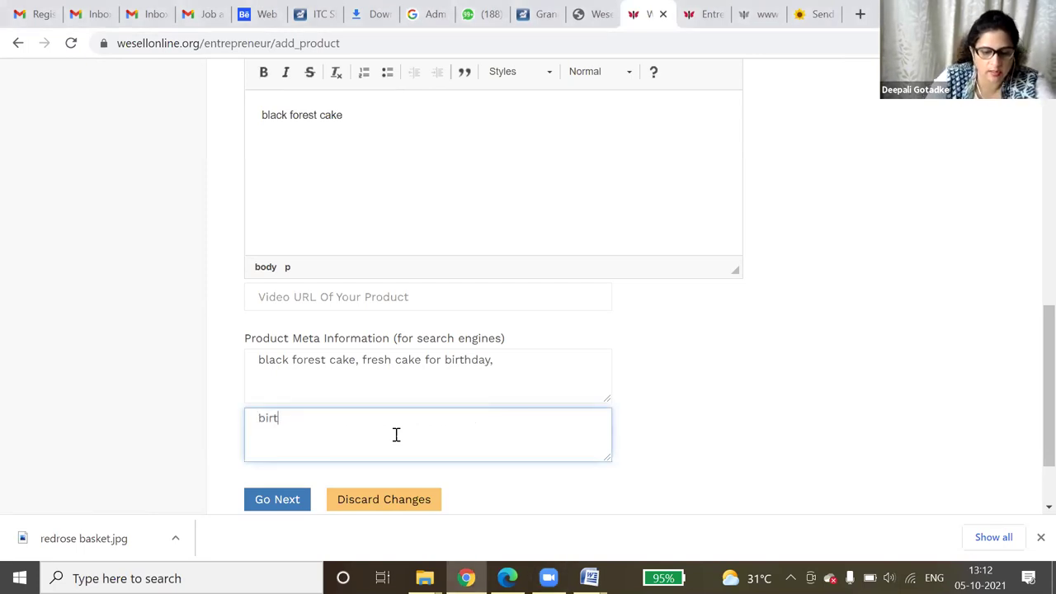
pyautogui.write('hday deli')
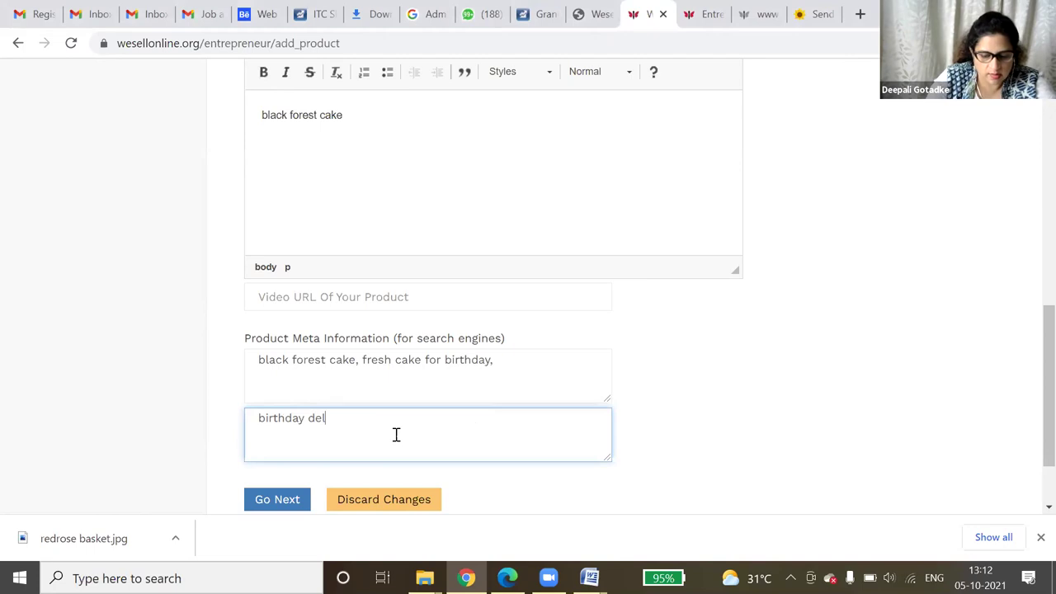
pyautogui.press('BackSpace')
pyautogui.press('BackSpace')
pyautogui.press('BackSpace')
pyautogui.press('BackSpace')
pyautogui.write('c')
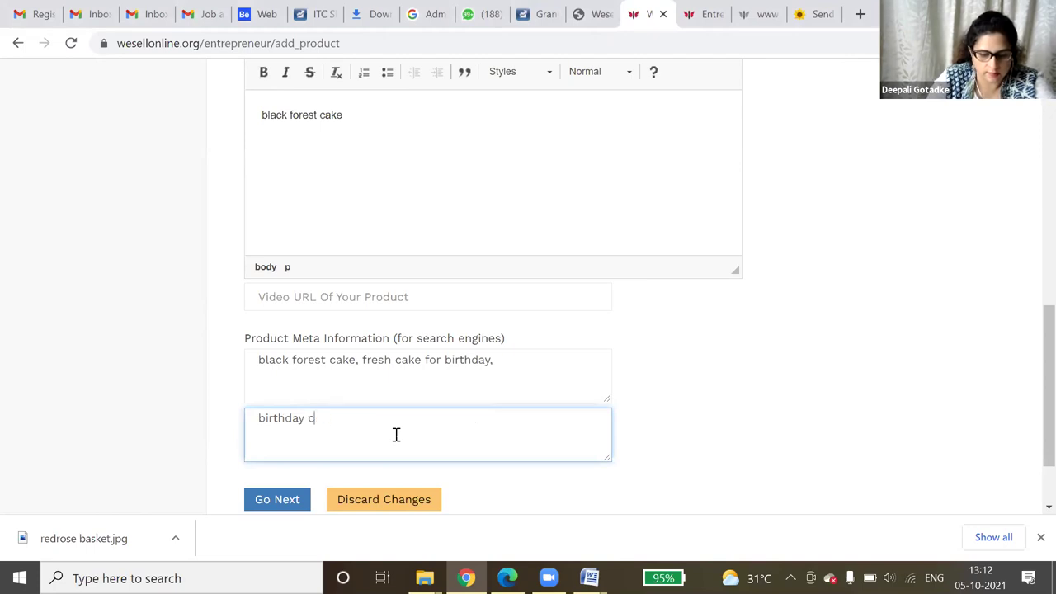
pyautogui.write('ake delive')
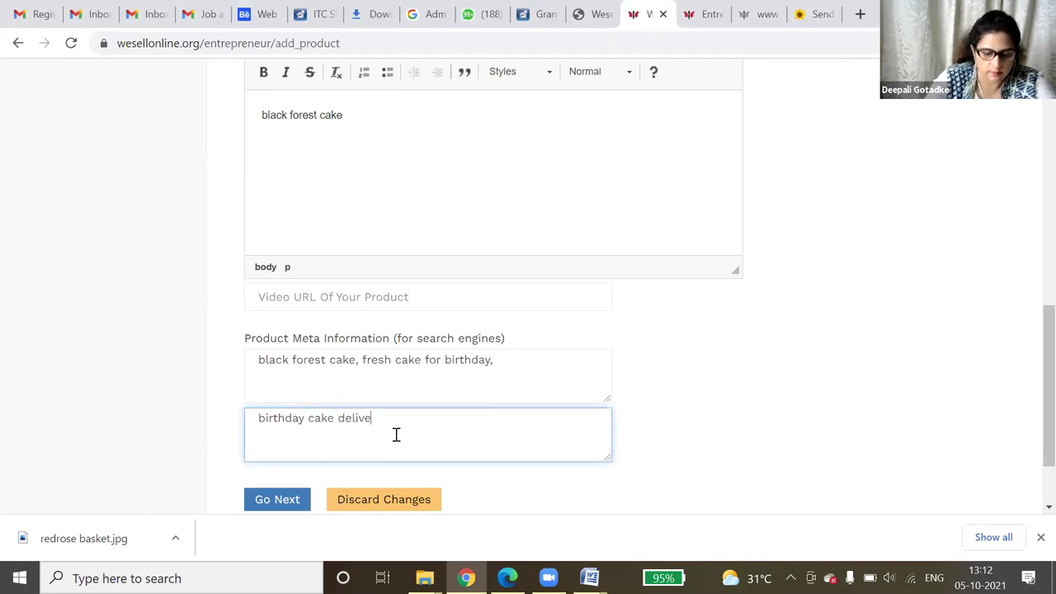
pyautogui.write('ry servuces')
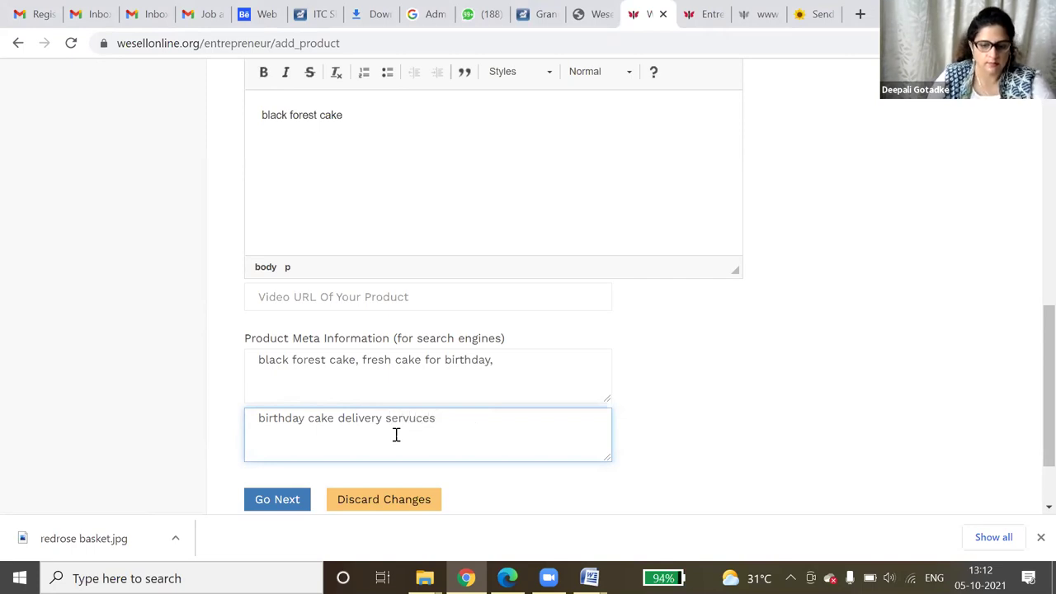
pyautogui.press('BackSpace')
pyautogui.press('BackSpace')
pyautogui.press('BackSpace')
pyautogui.press('BackSpace')
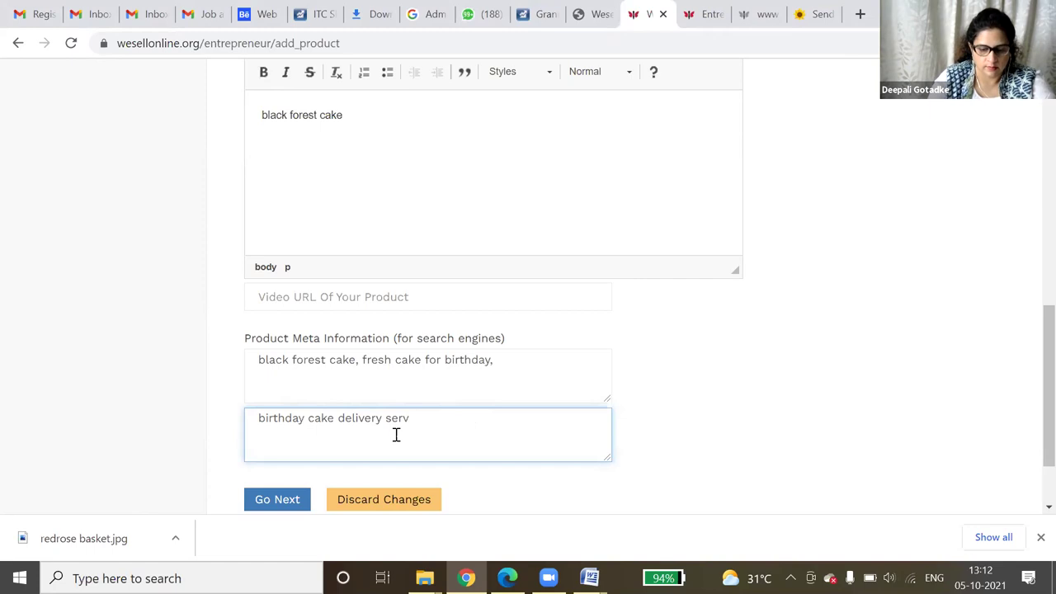
pyautogui.write('ices')
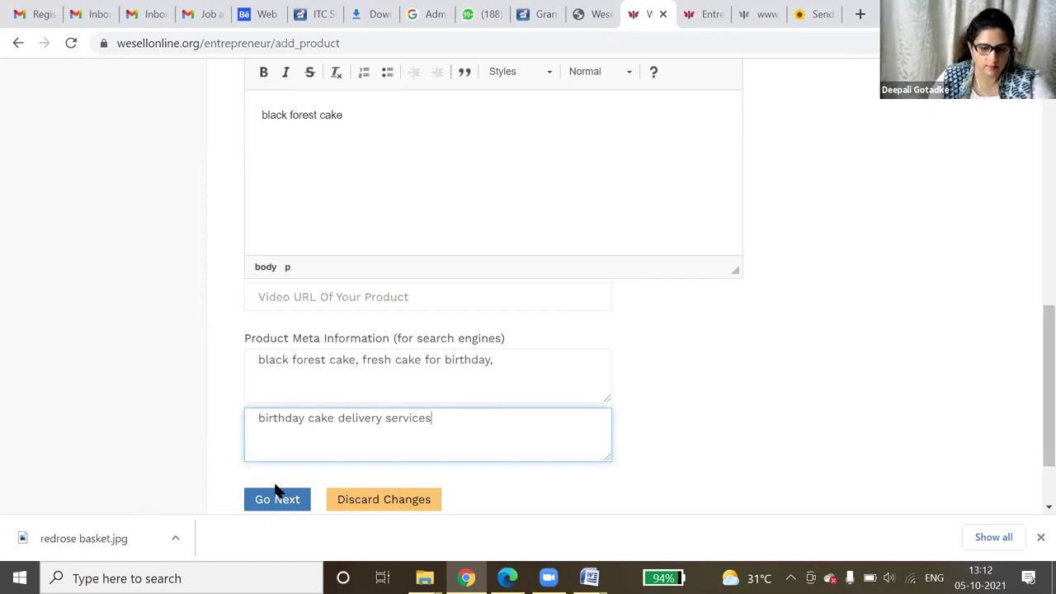
pyautogui.click(273, 497)
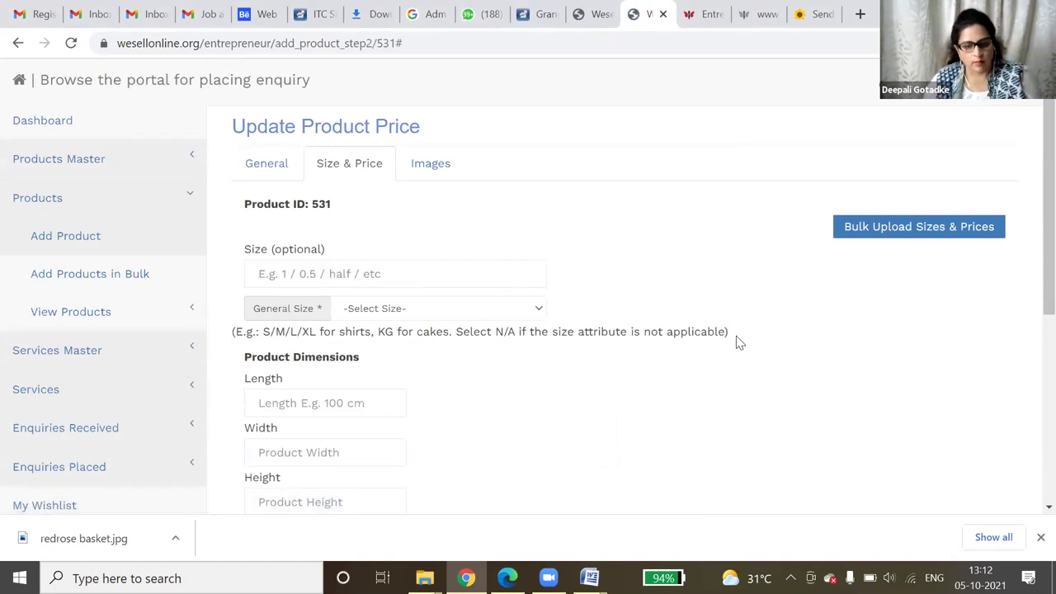
# - Choose general size KG (Kilogram) and enter a size of 0.5
pyautogui.click(388, 274)
pyautogui.click(629, 208)
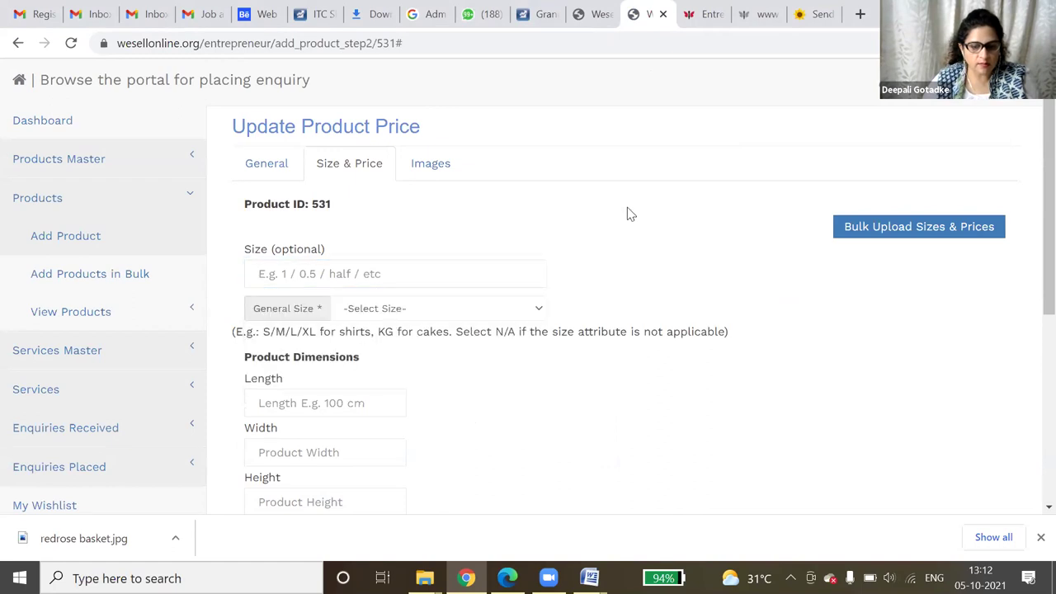
pyautogui.click(536, 309)
pyautogui.scroll(-1, 452, 192)
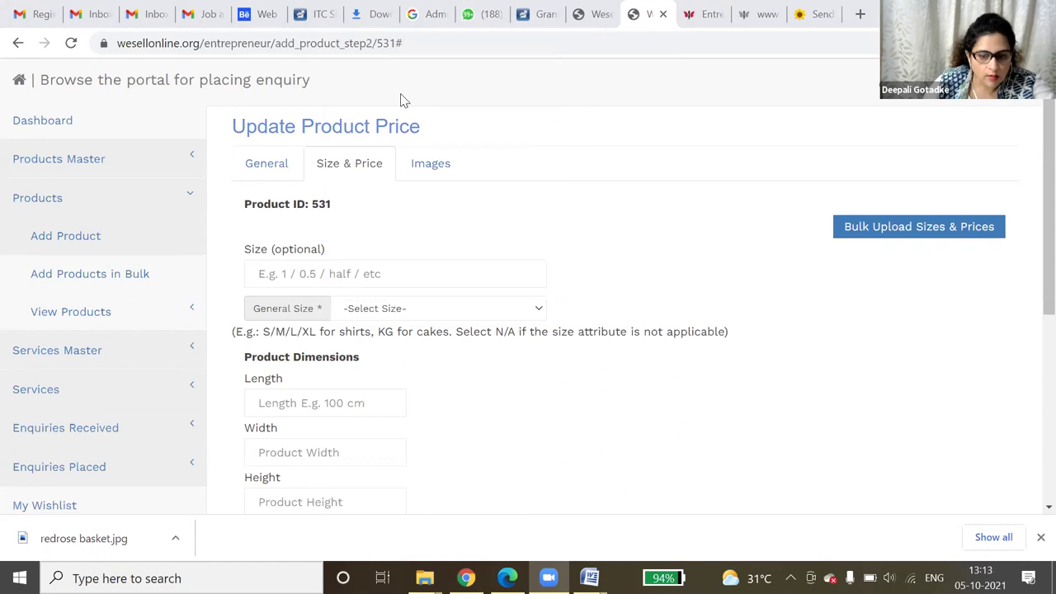
pyautogui.click(465, 310)
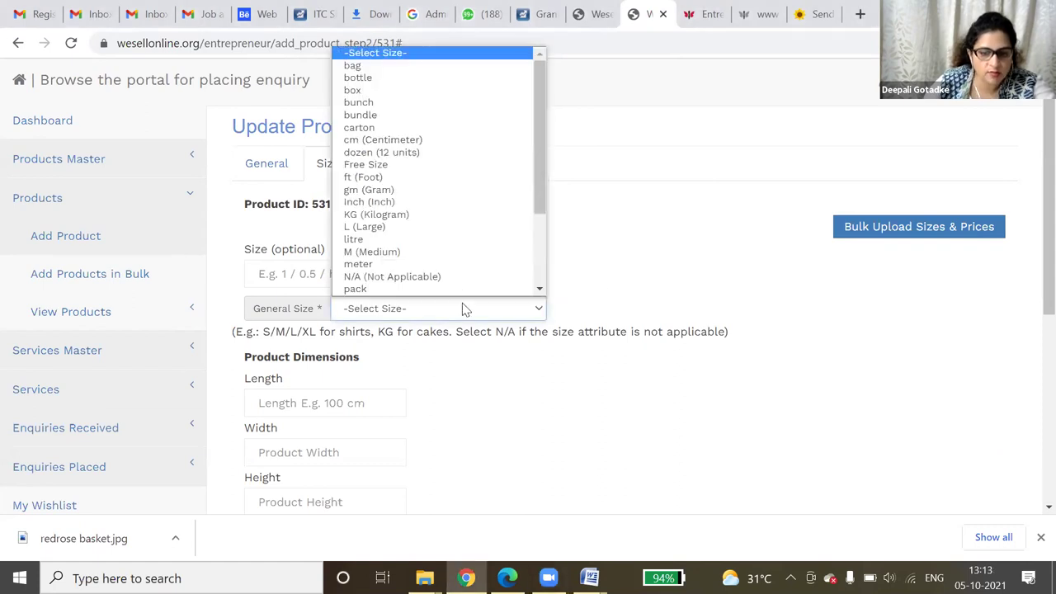
pyautogui.click(443, 215)
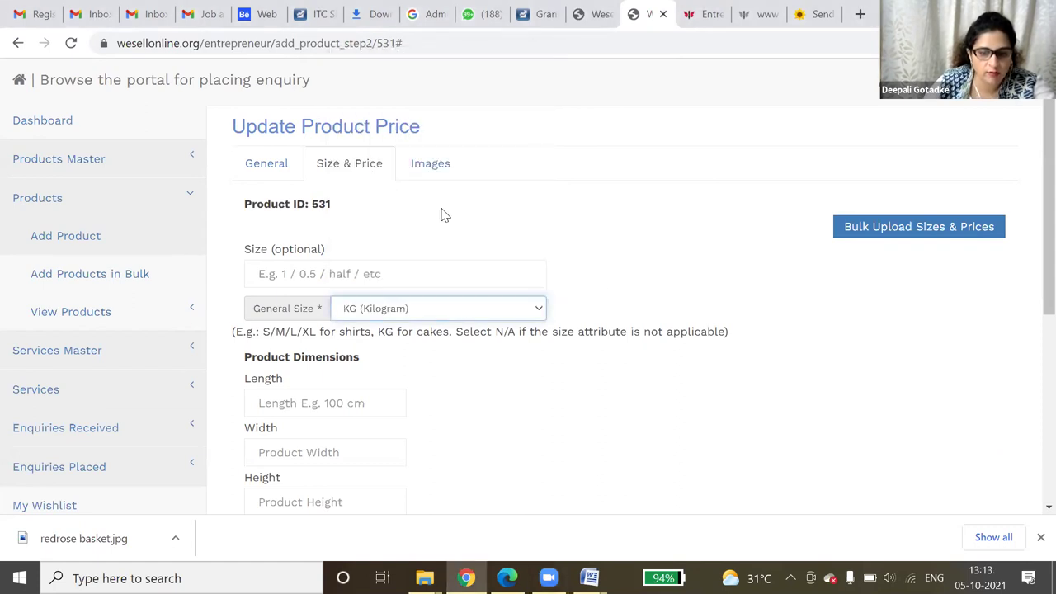
pyautogui.click(359, 271)
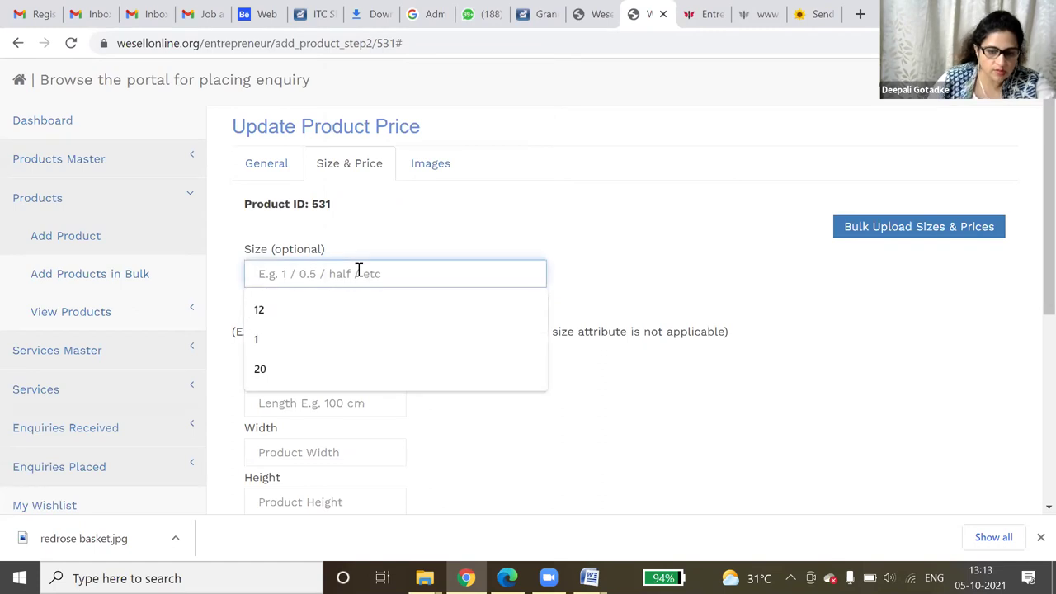
pyautogui.write('hal')
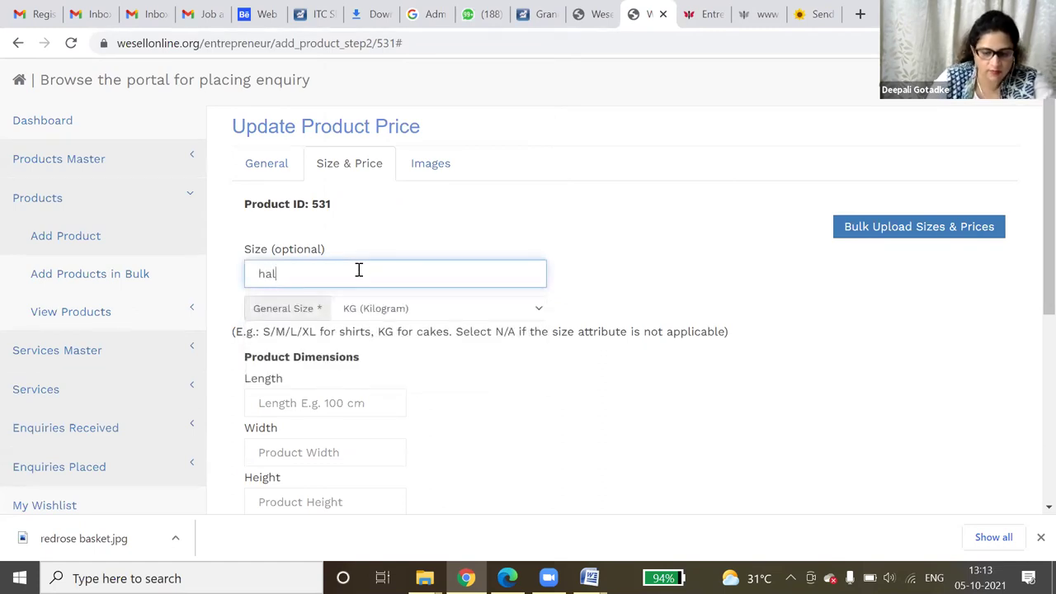
pyautogui.press('BackSpace')
pyautogui.write('0.5')
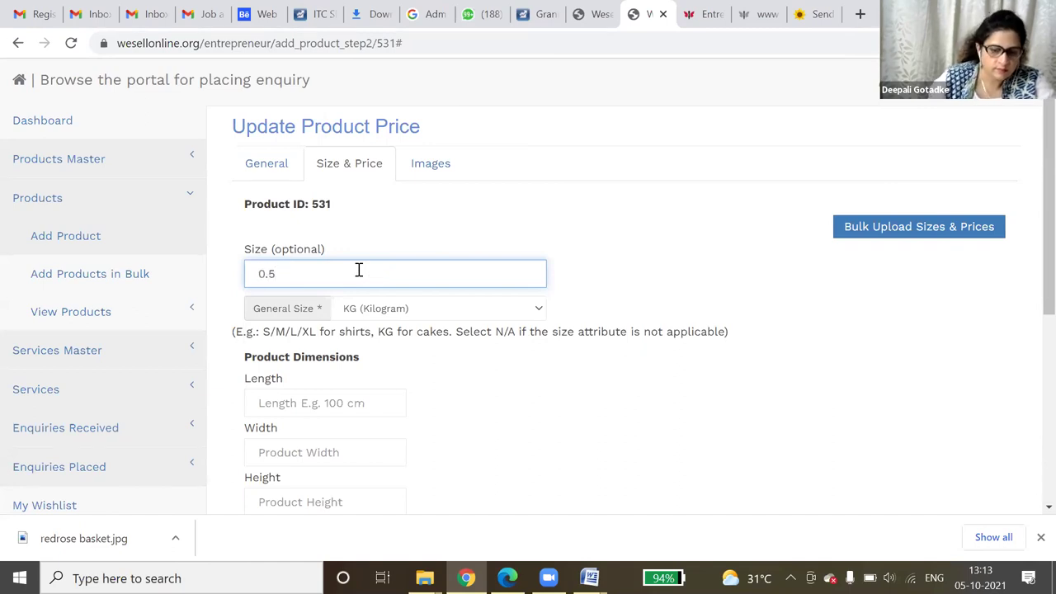
pyautogui.scroll(-2, 368, 304)
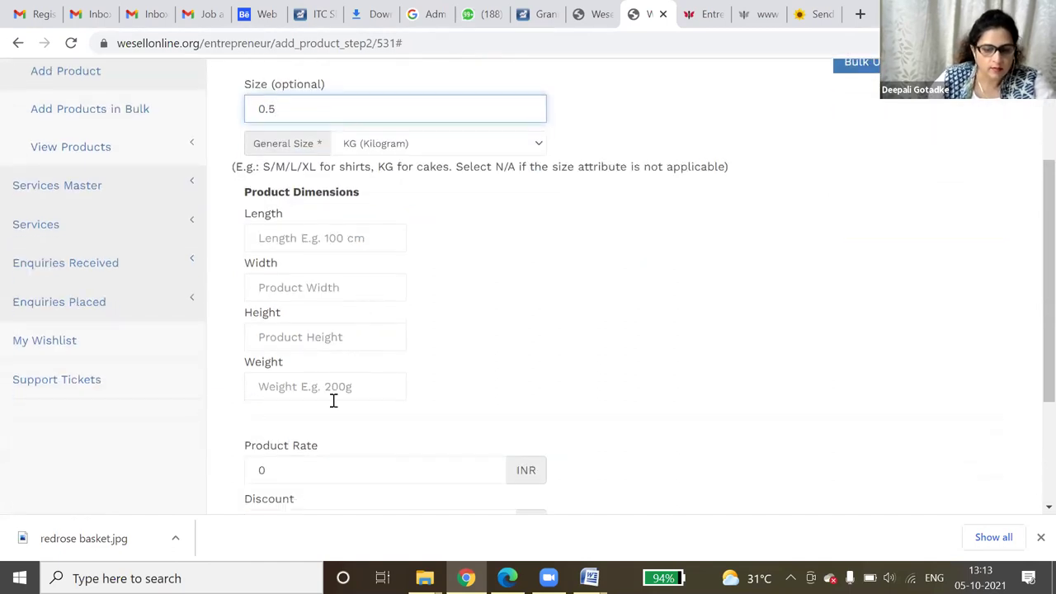
# - Set weight 0.5, product rate 600 and shipping charge 100, then save the price
pyautogui.click(333, 388)
pyautogui.click(324, 423)
pyautogui.scroll(-1, 531, 404)
pyautogui.scroll(-2, 529, 402)
pyautogui.press('Tab')
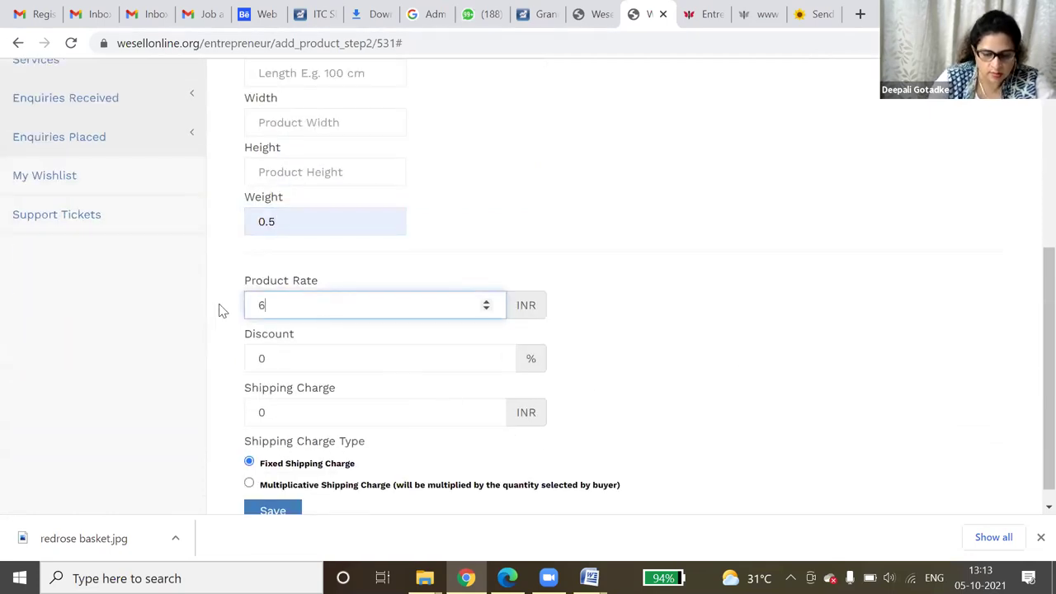
pyautogui.click(354, 365)
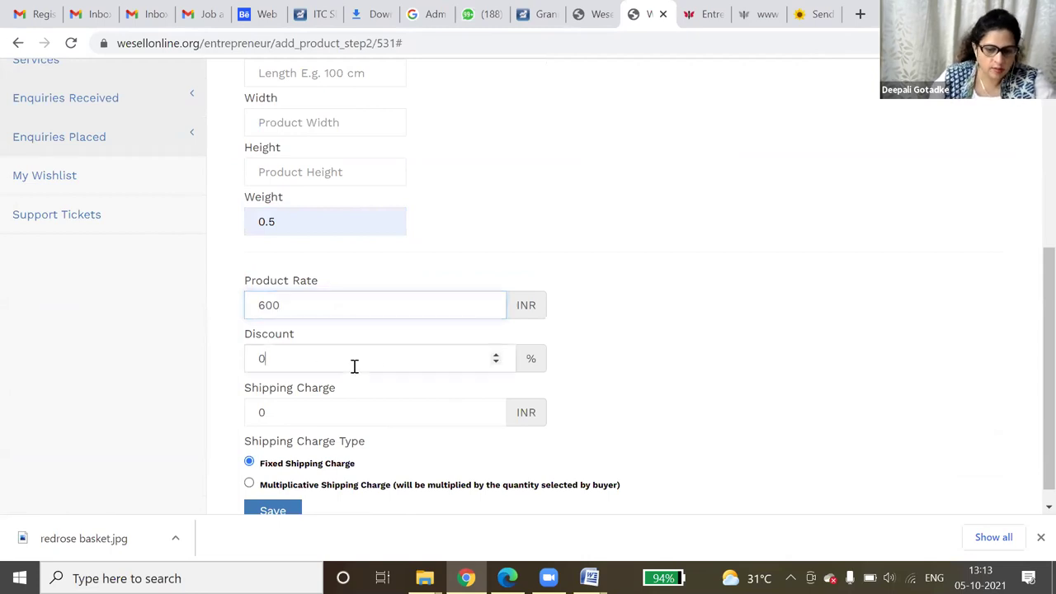
pyautogui.click(318, 421)
pyautogui.press('BackSpace')
pyautogui.write('1')
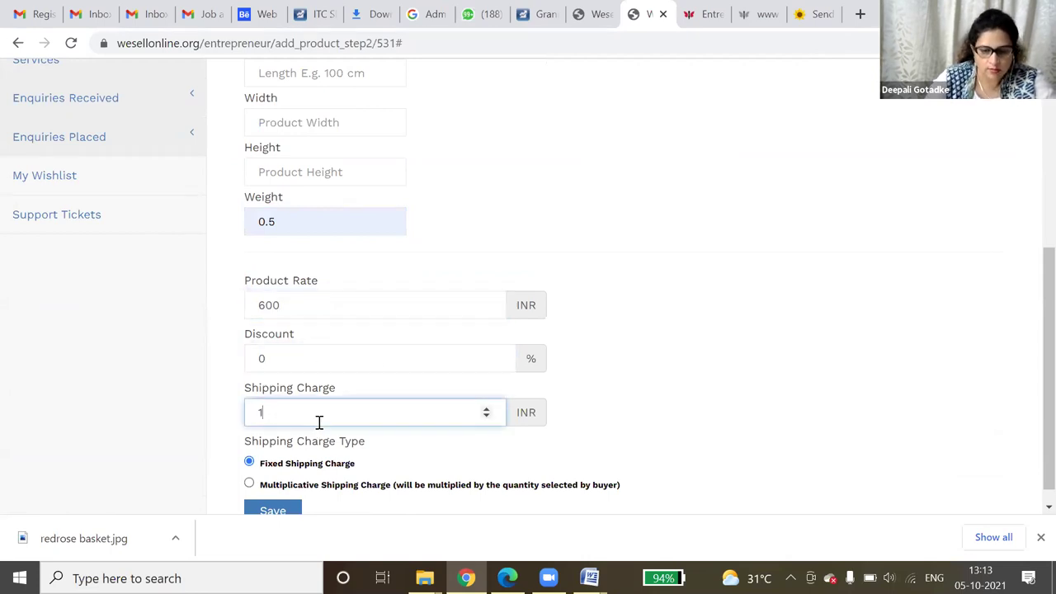
pyautogui.write('00')
pyautogui.scroll(-1, 323, 424)
pyautogui.click(265, 492)
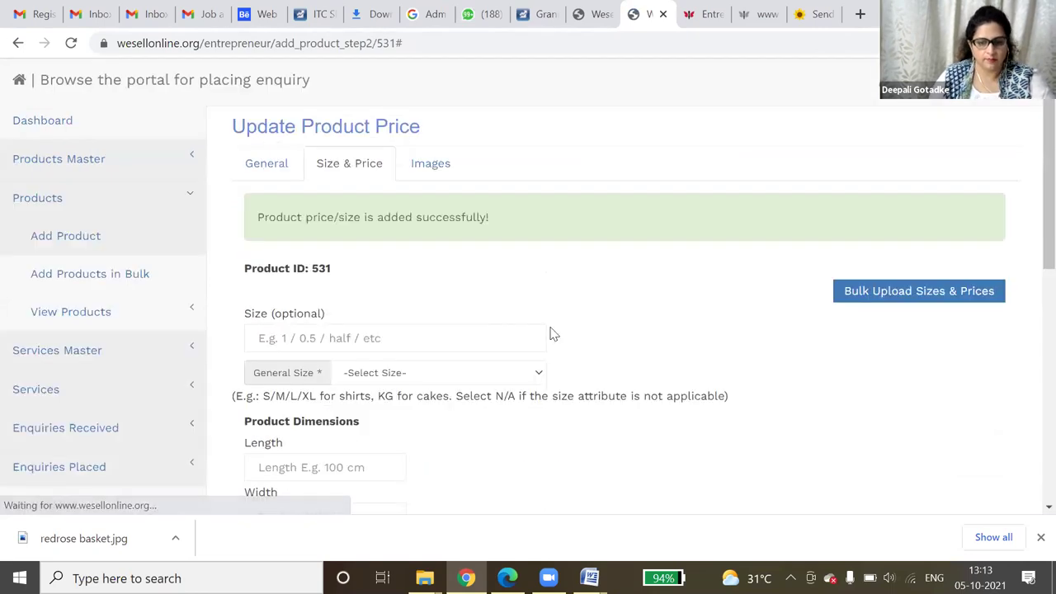
# - Upload blackforest.jpg as the Black forest Cake product image
pyautogui.click(430, 163)
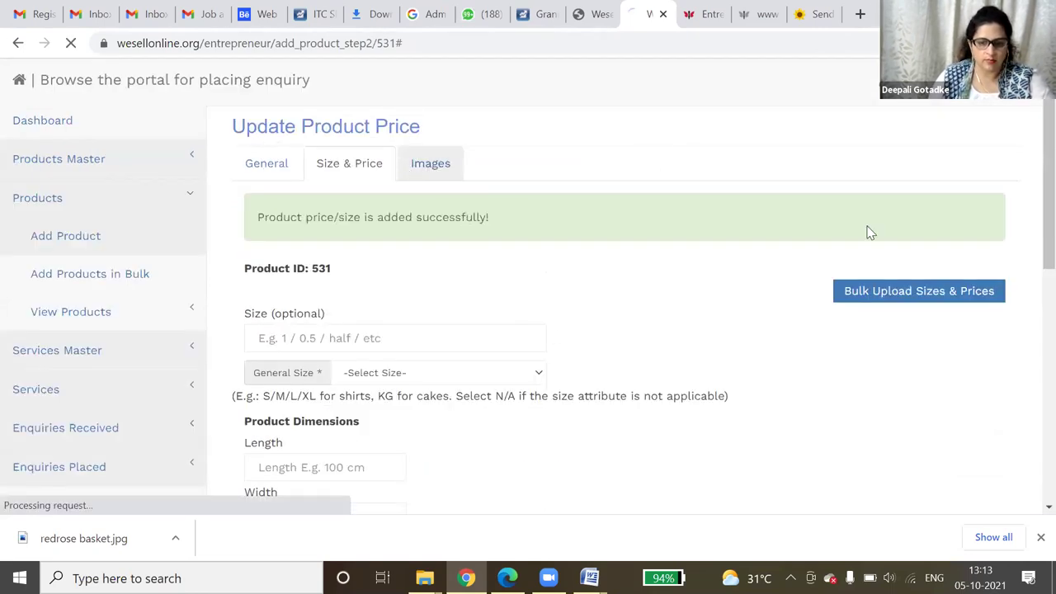
pyautogui.scroll(-3, 773, 316)
pyautogui.scroll(-3, 773, 316)
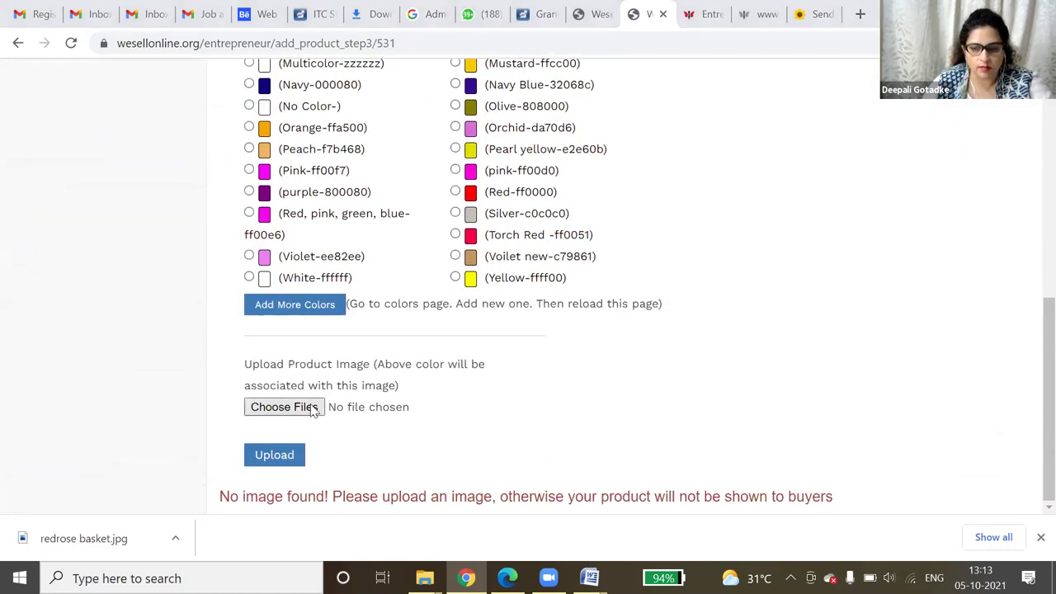
pyautogui.click(313, 408)
pyautogui.click(790, 308)
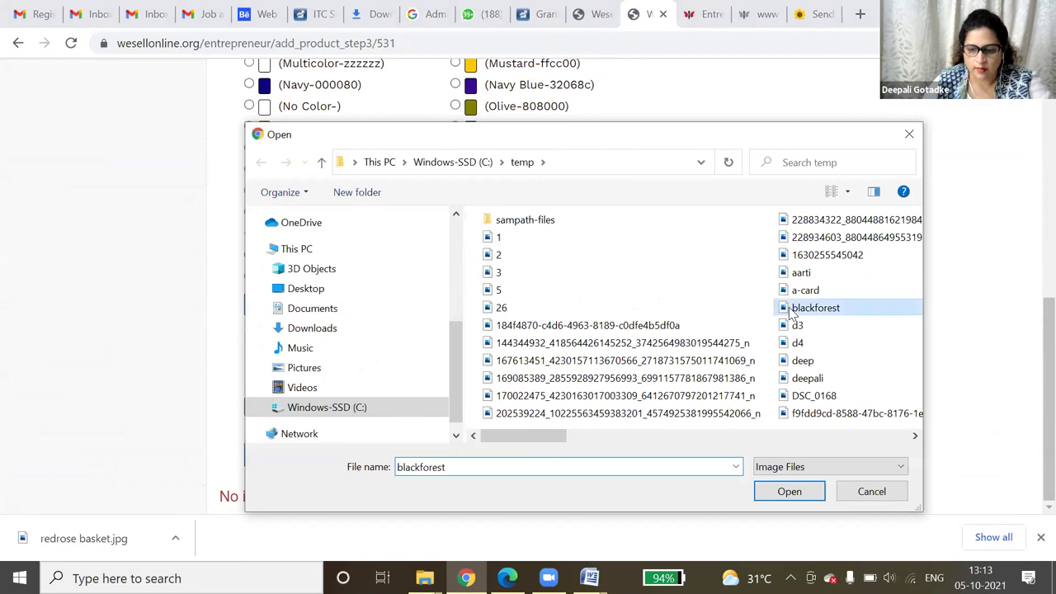
pyautogui.click(789, 308)
pyautogui.click(554, 344)
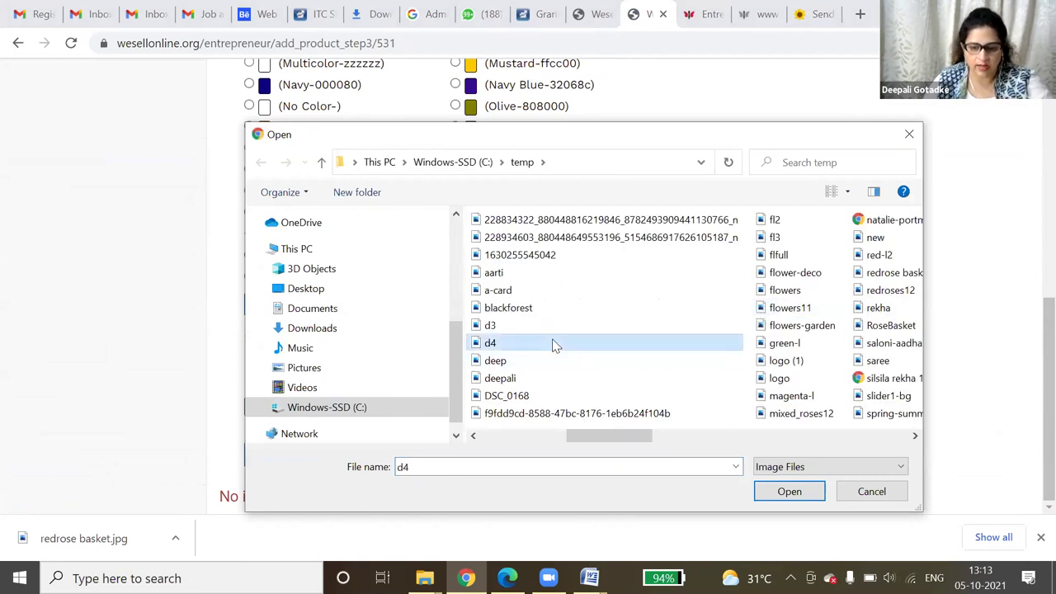
pyautogui.press('Up')
pyautogui.press('Up')
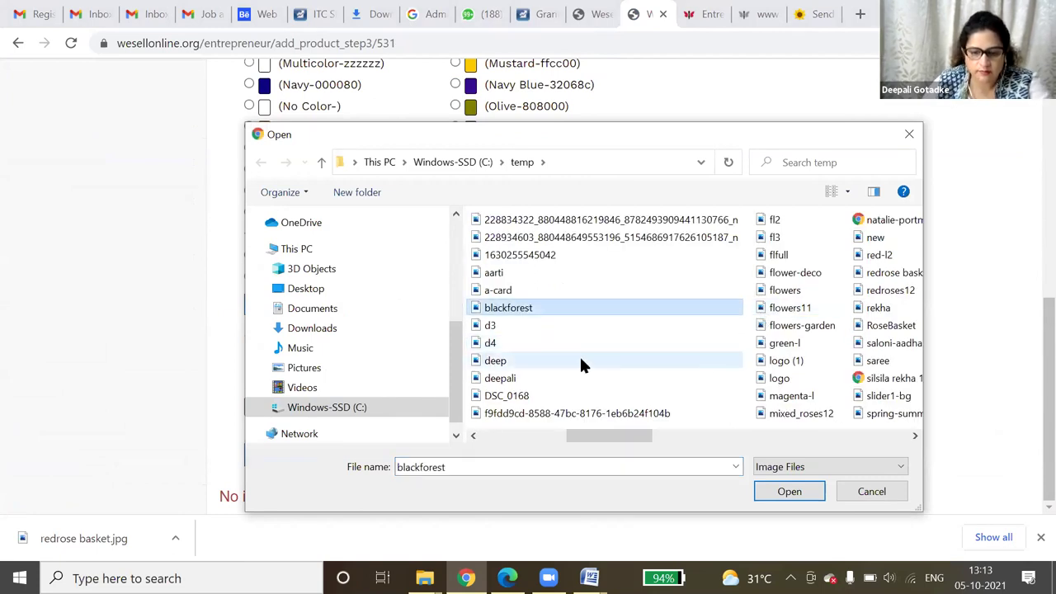
pyautogui.doubleClick(567, 312)
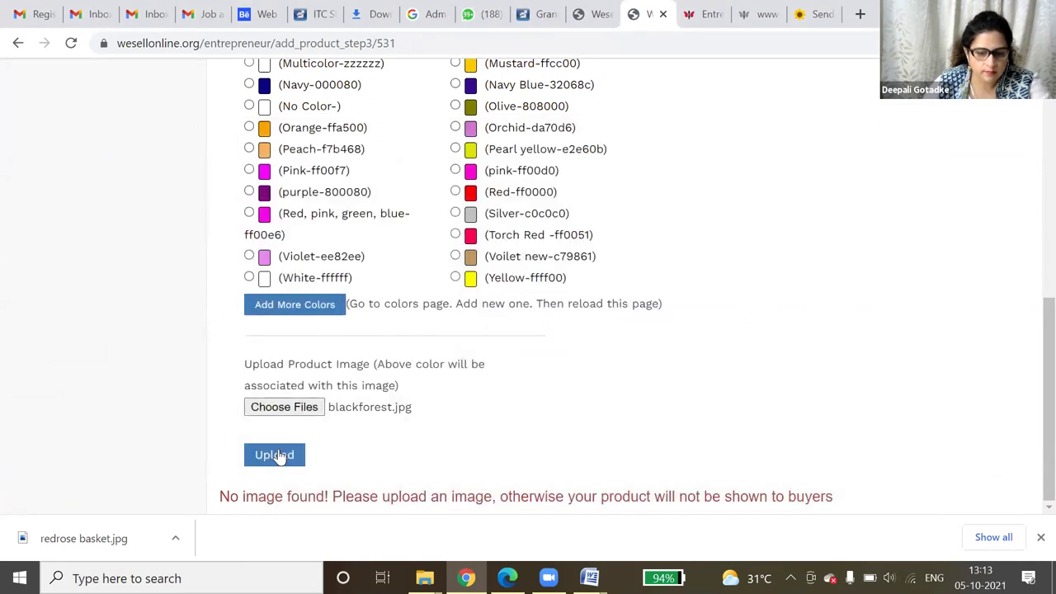
pyautogui.scroll(2, 437, 239)
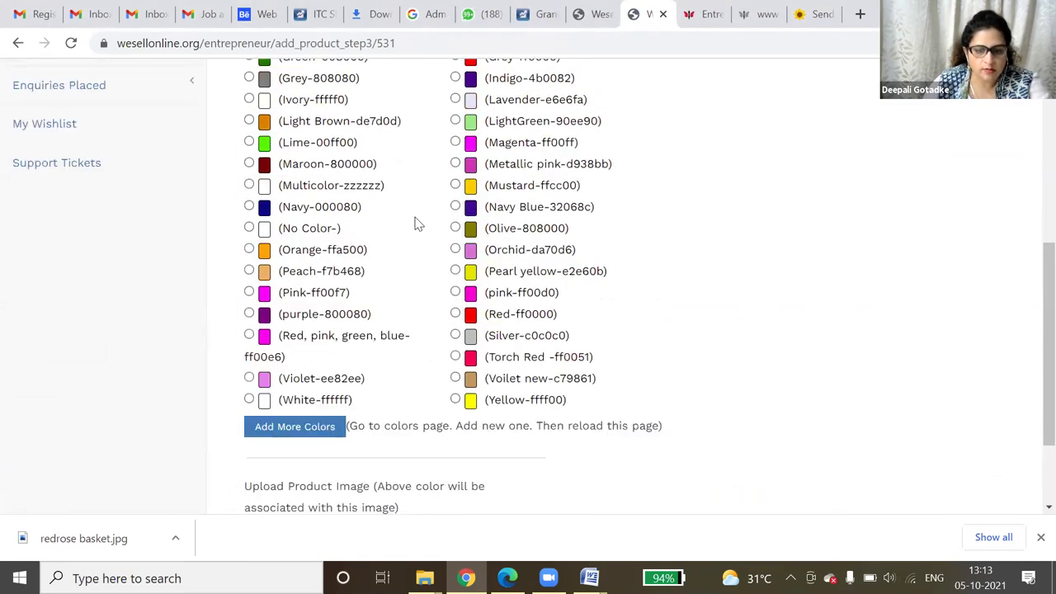
pyautogui.scroll(-5, 594, 301)
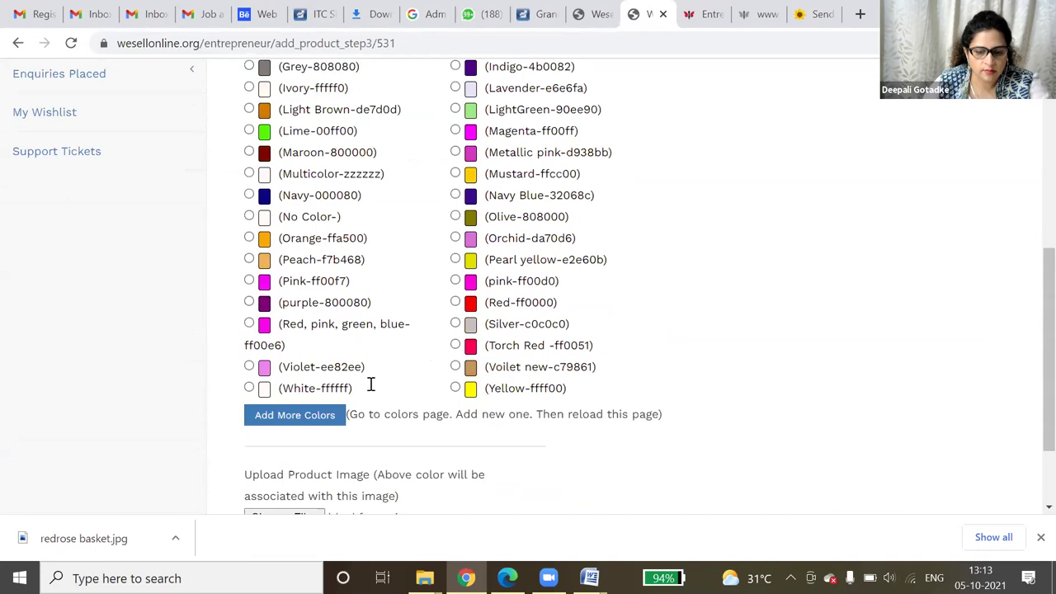
pyautogui.scroll(-1, 277, 453)
pyautogui.click(273, 447)
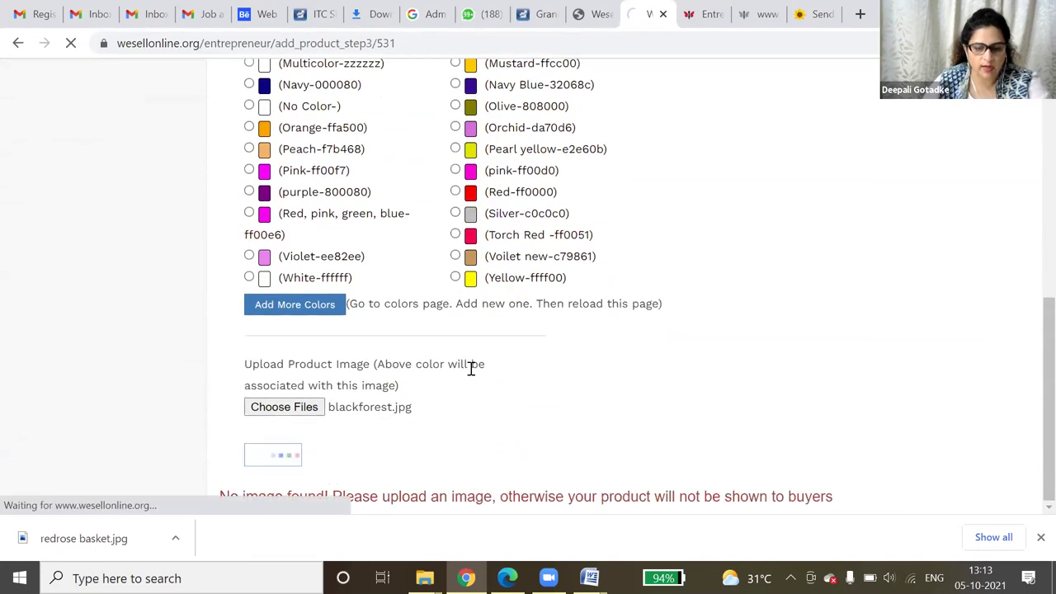
# - Open the All Products list from the sidebar
pyautogui.scroll(-5, 487, 375)
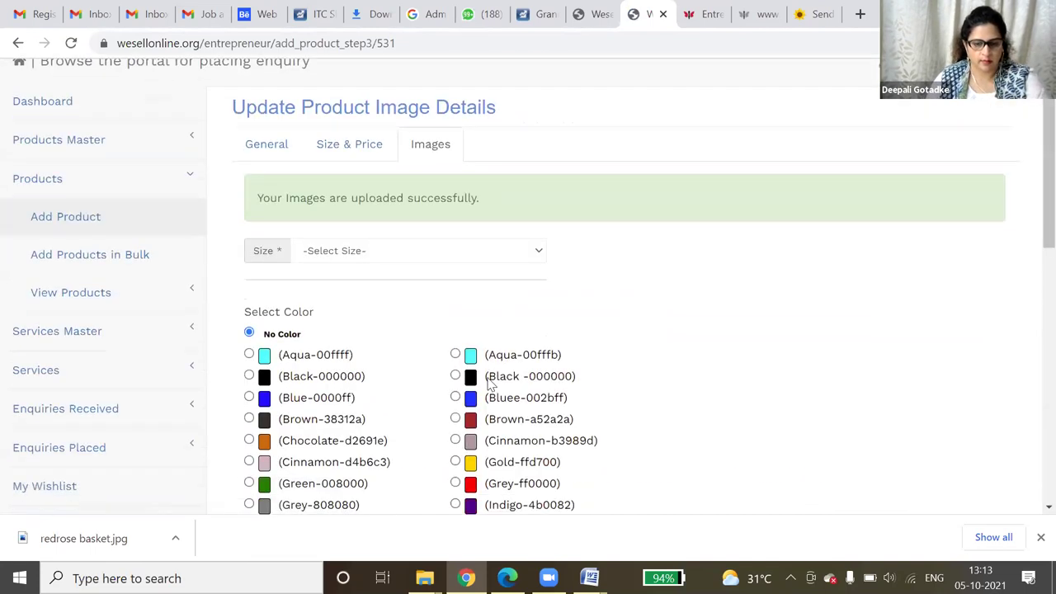
pyautogui.scroll(-3, 327, 472)
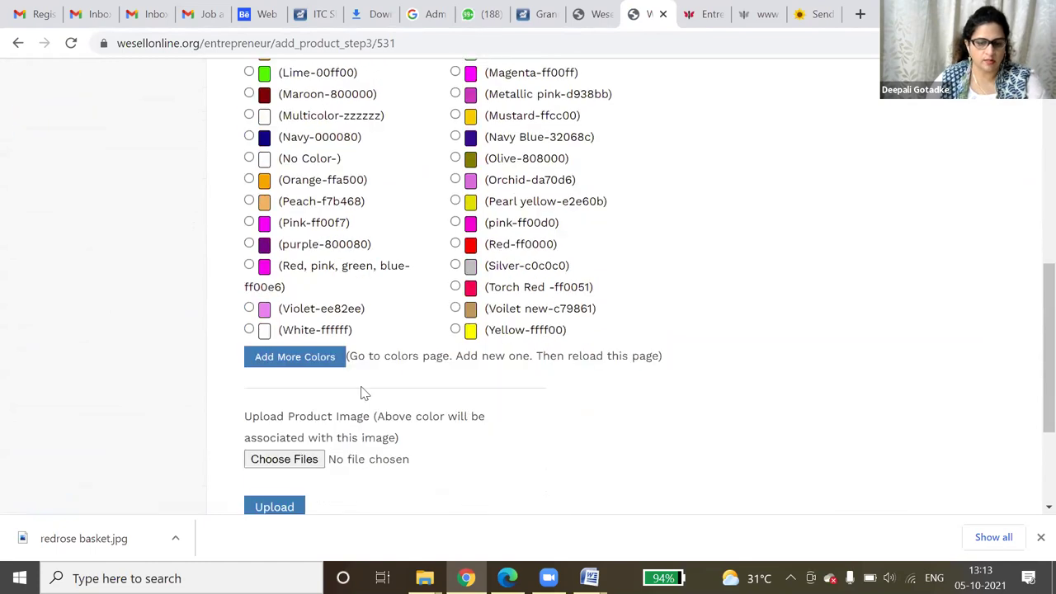
pyautogui.scroll(10, 110, 361)
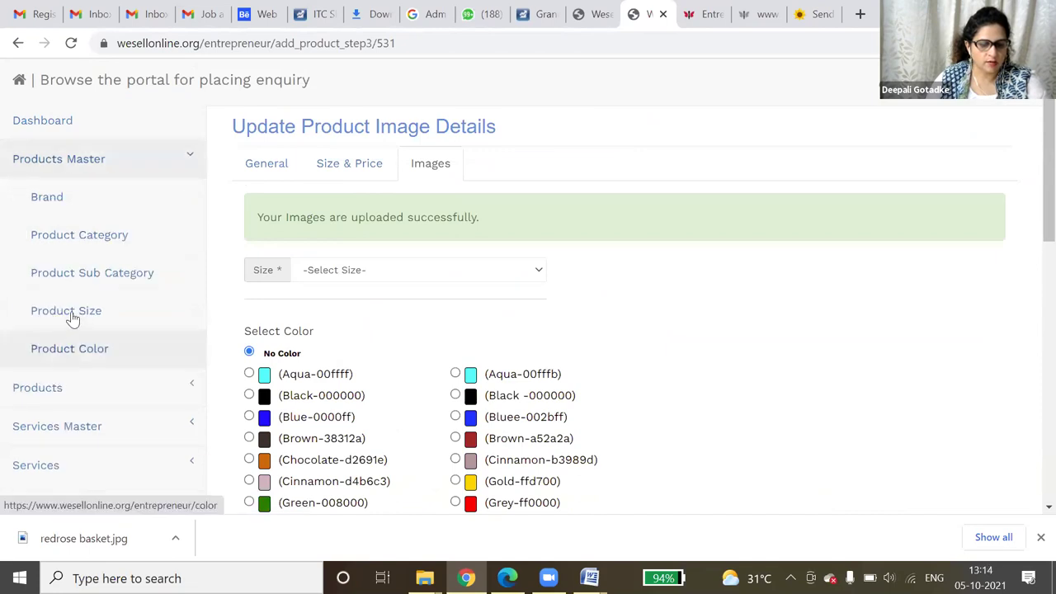
pyautogui.click(71, 312)
pyautogui.click(83, 350)
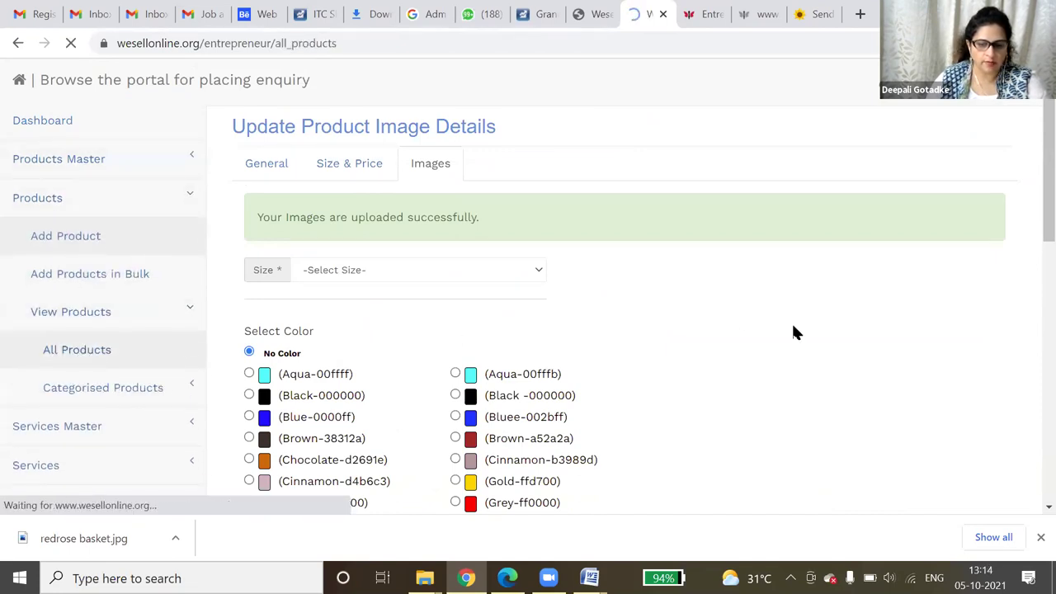
pyautogui.scroll(-2, 702, 379)
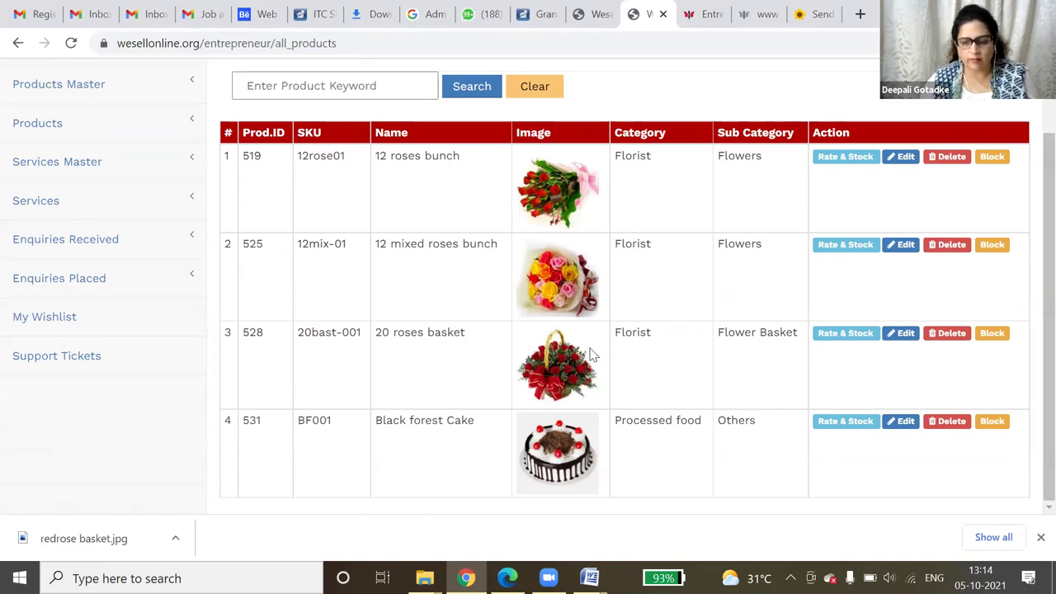
pyautogui.click(949, 334)
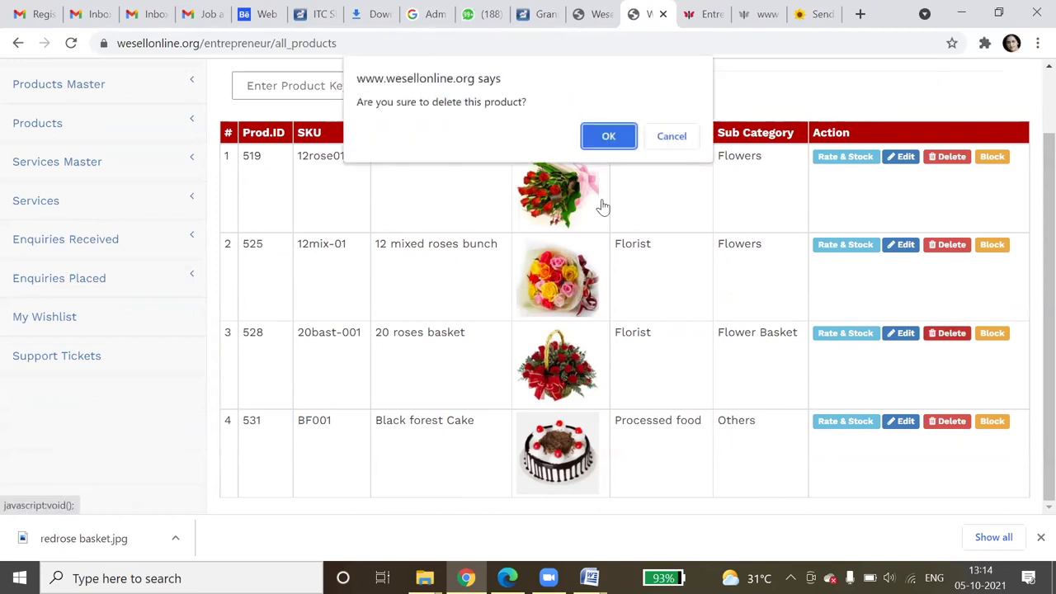
pyautogui.click(670, 141)
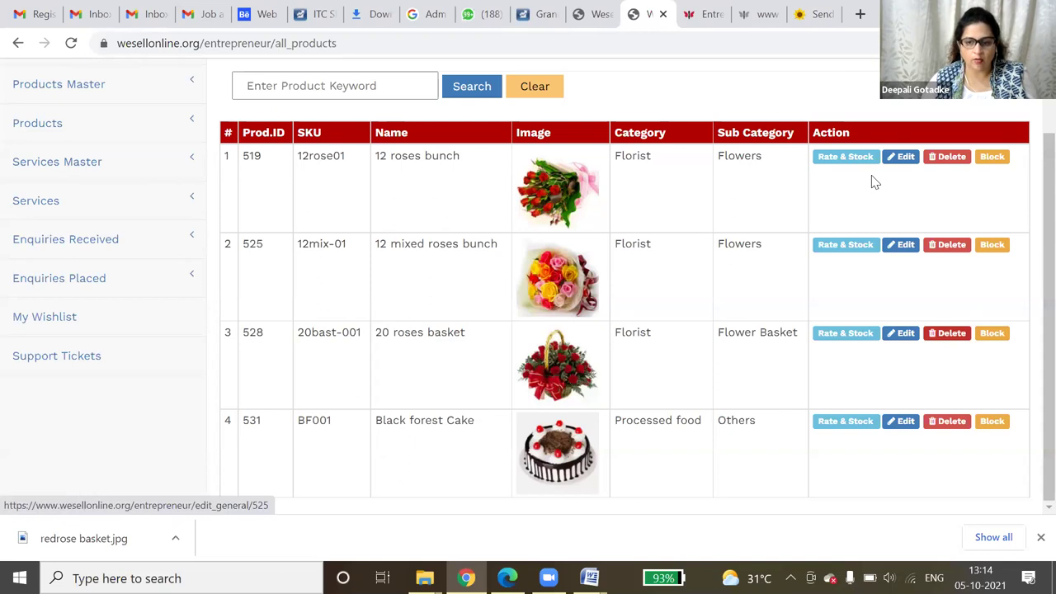
# - On the public site, search the entrepreneurs directory by the seller's first name
pyautogui.click(699, 11)
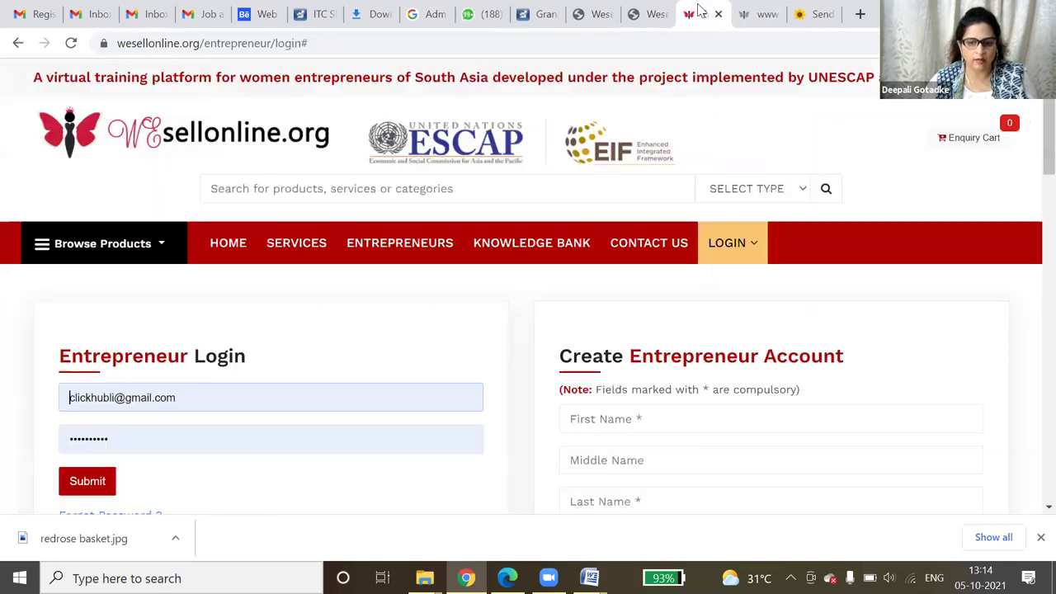
pyautogui.click(396, 247)
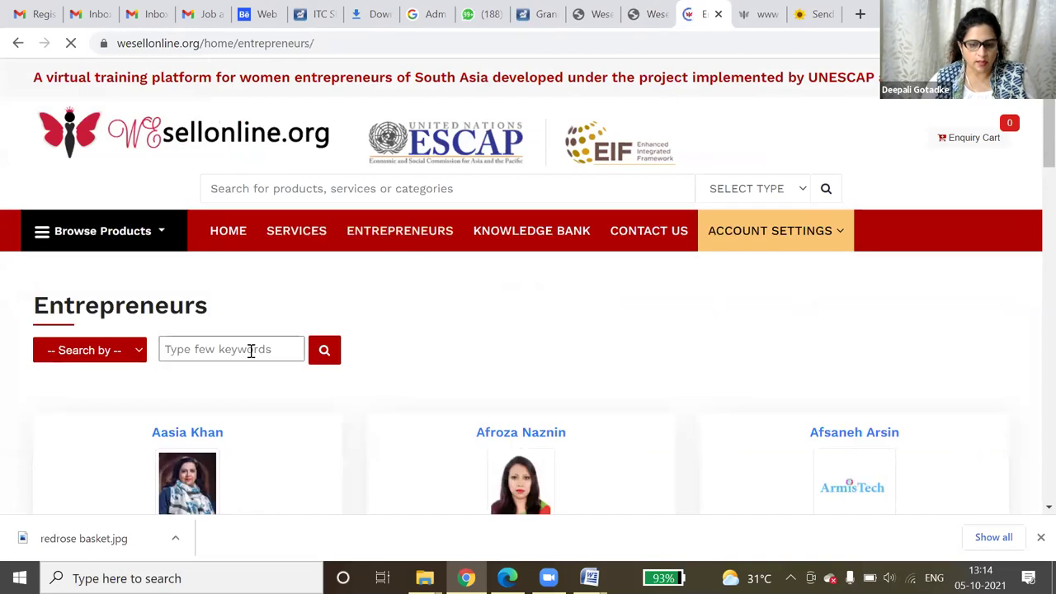
pyautogui.click(87, 356)
pyautogui.click(99, 398)
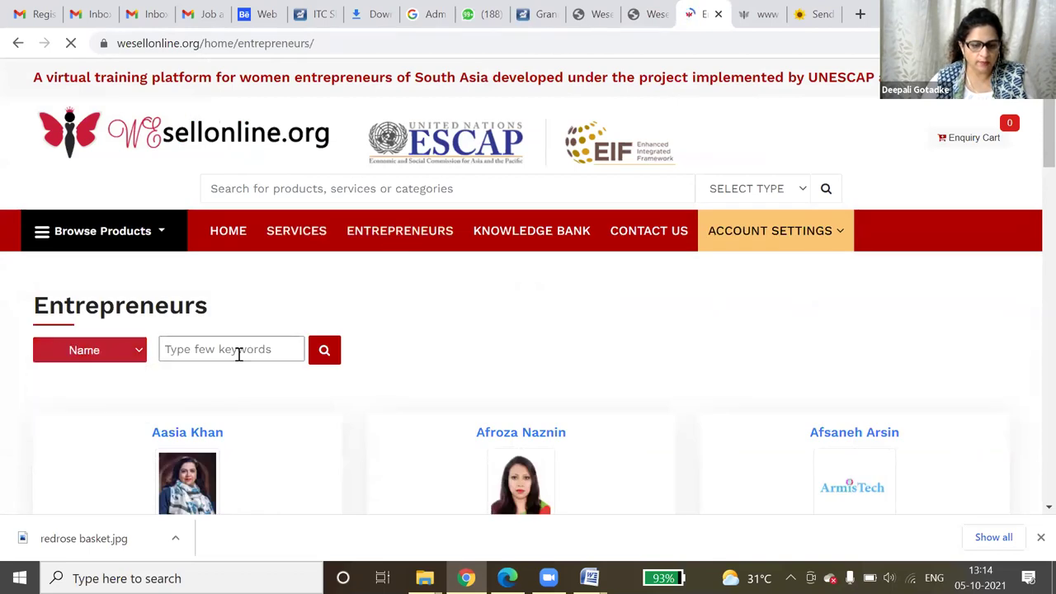
pyautogui.click(238, 354)
pyautogui.click(239, 171)
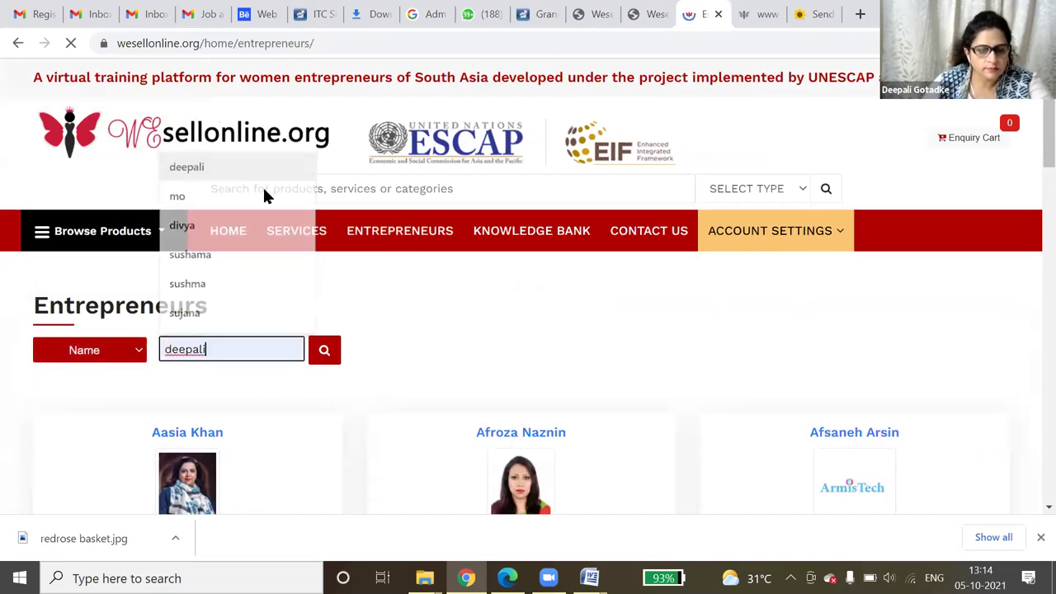
pyautogui.click(334, 359)
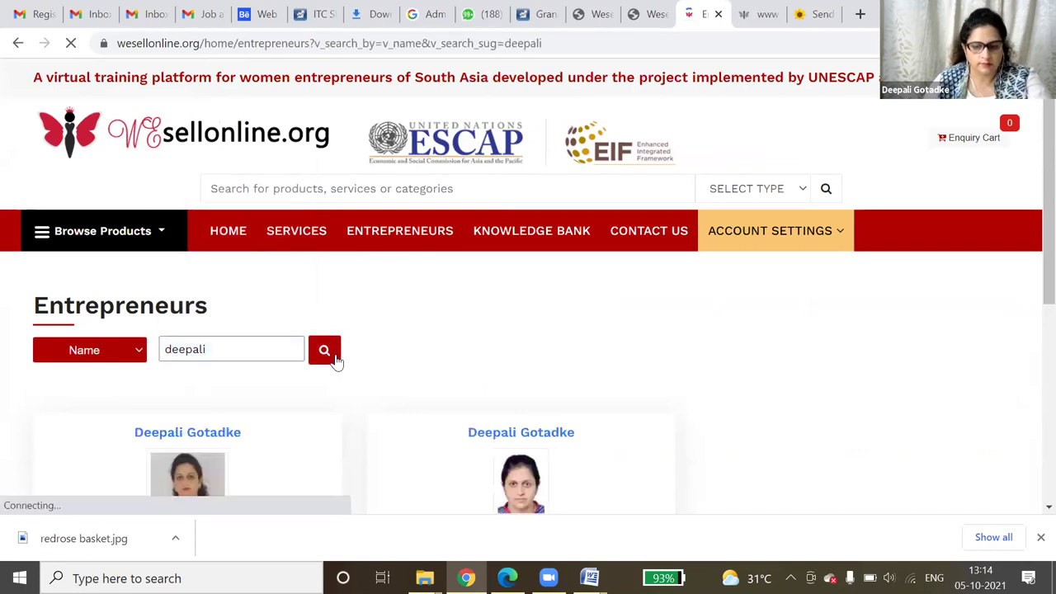
# - Browse the seller's Flower Basket products, then open her Flowers products
pyautogui.scroll(-1, 495, 429)
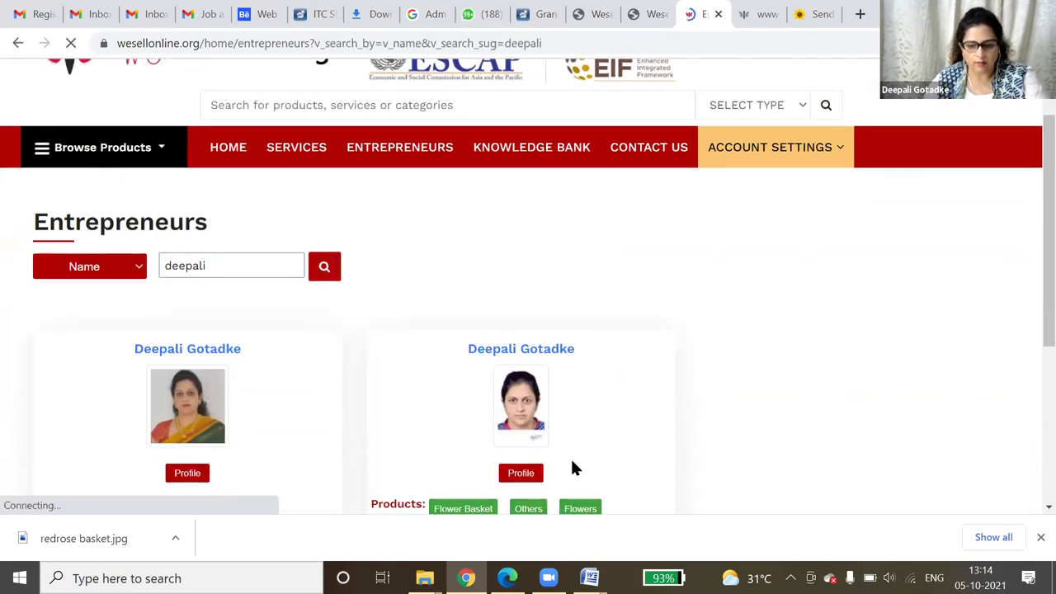
pyautogui.scroll(-3, 575, 469)
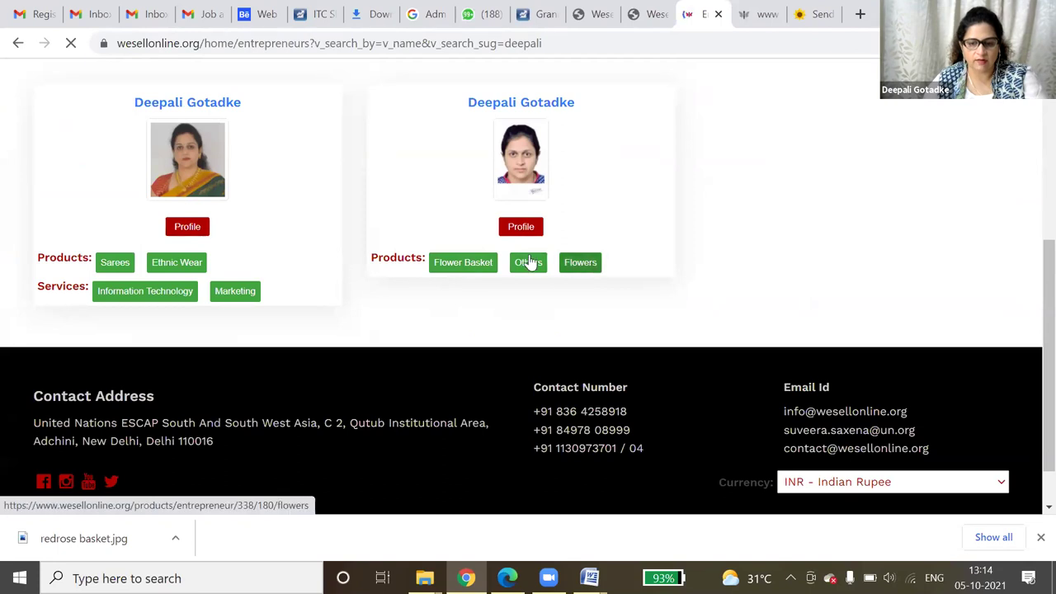
pyautogui.click(487, 262)
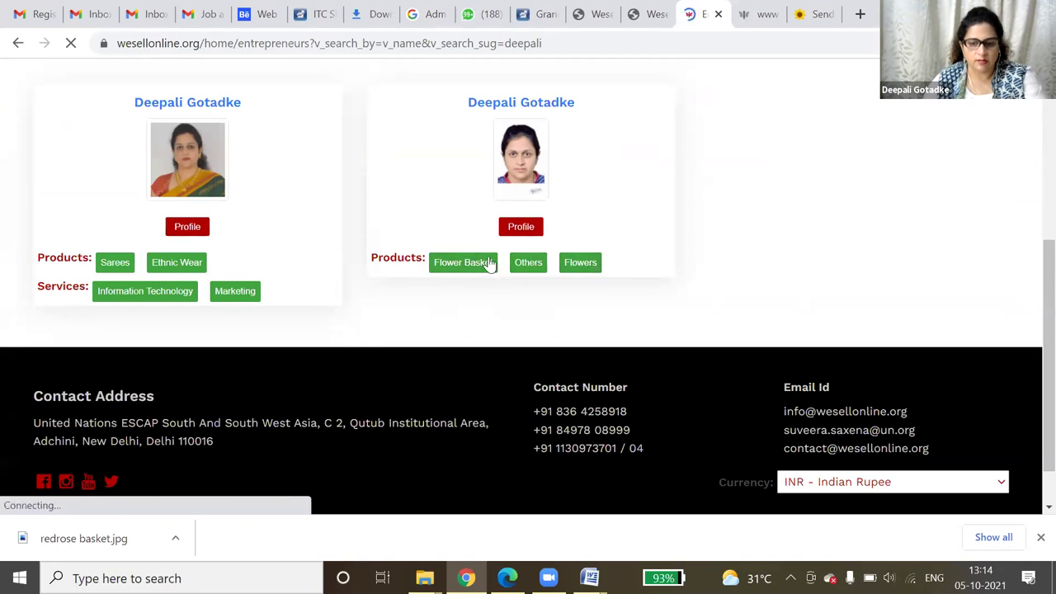
pyautogui.scroll(-2, 505, 330)
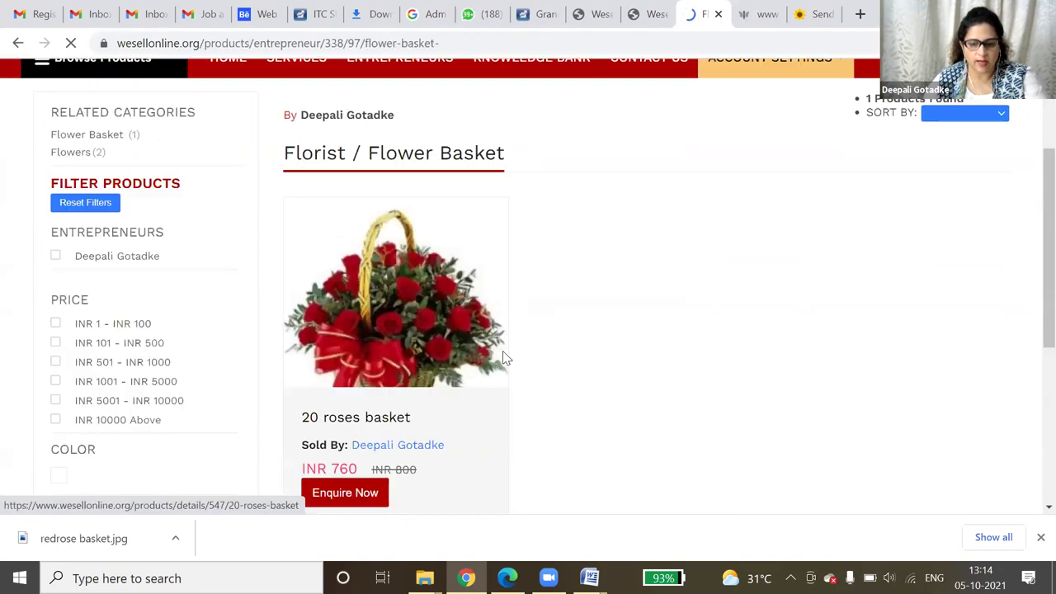
pyautogui.scroll(-2, 504, 357)
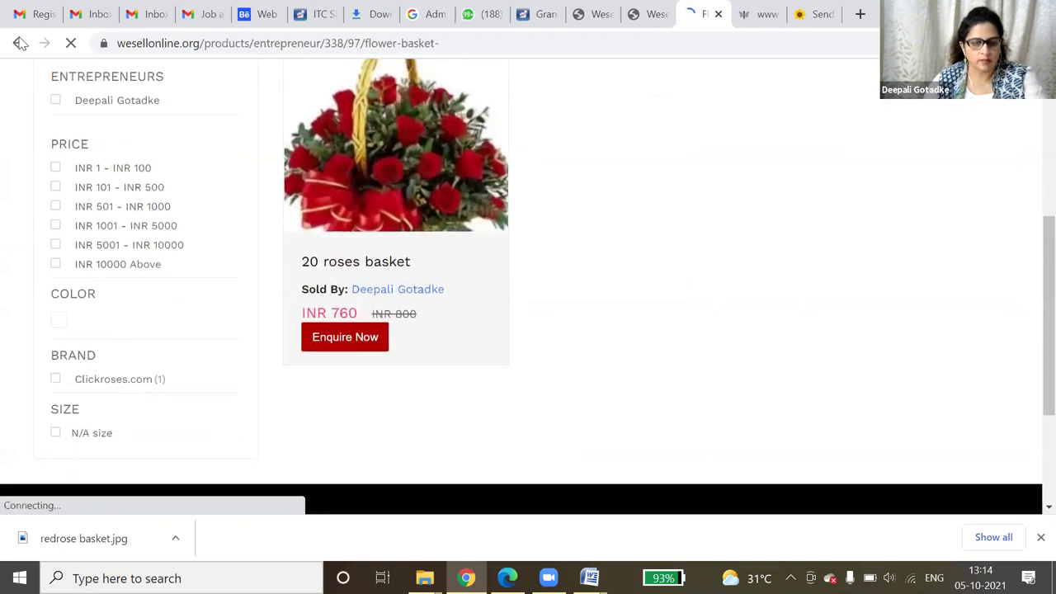
pyautogui.scroll(2, 432, 289)
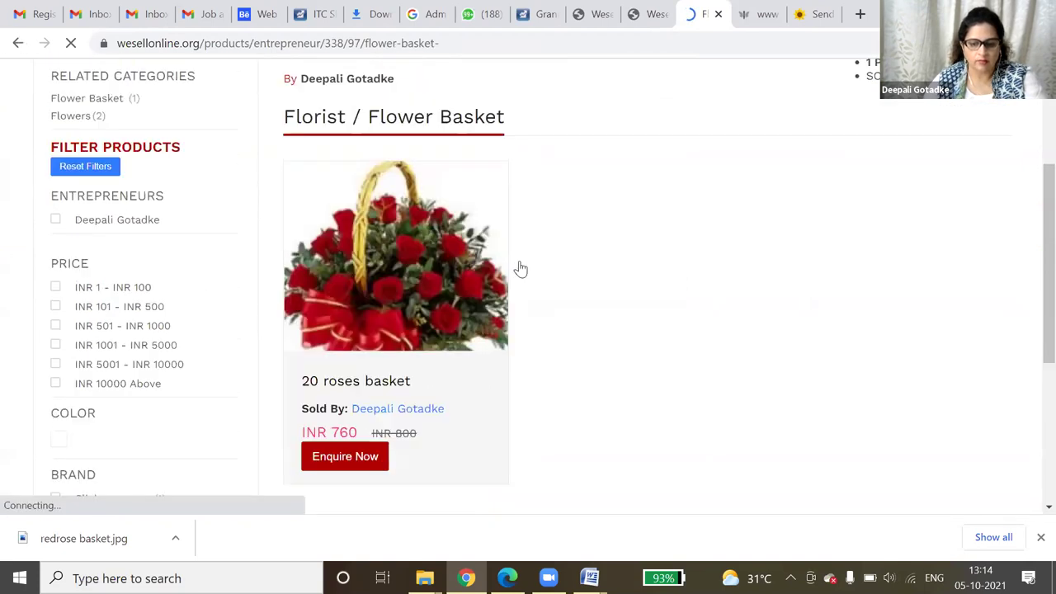
pyautogui.scroll(2, 520, 269)
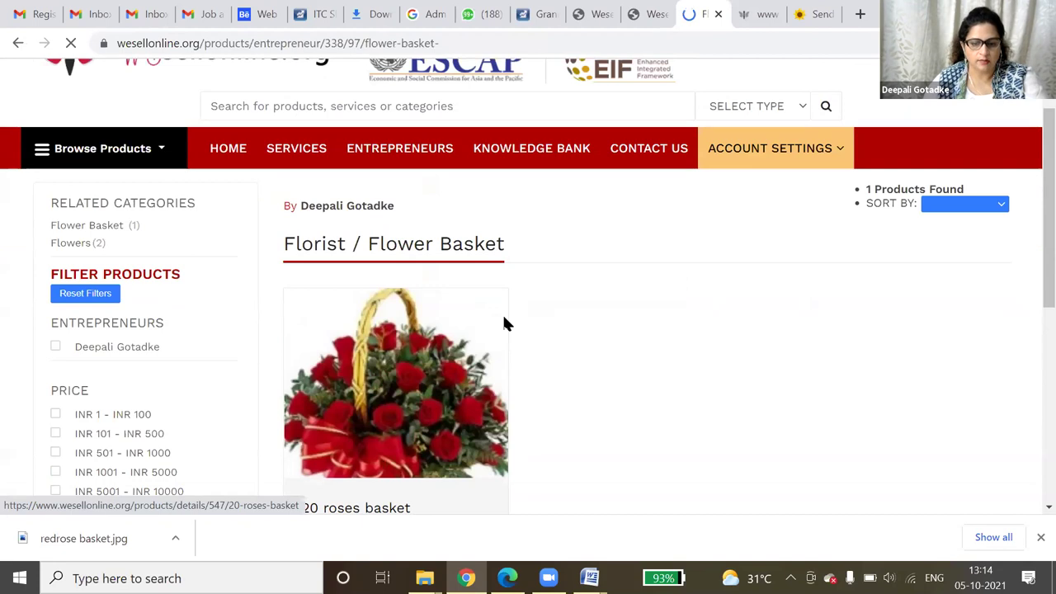
pyautogui.click(18, 43)
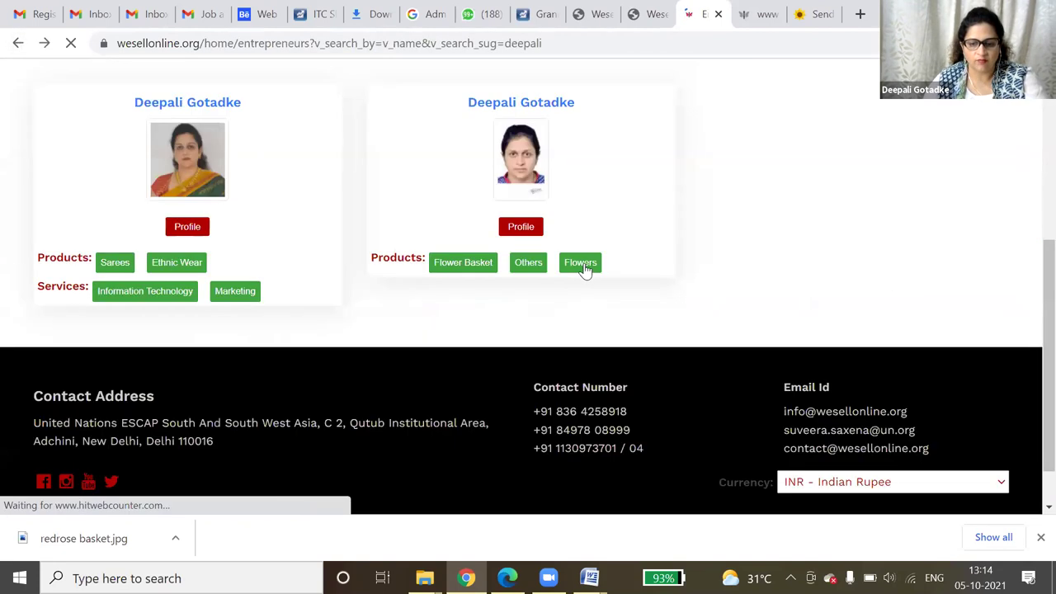
pyautogui.click(582, 267)
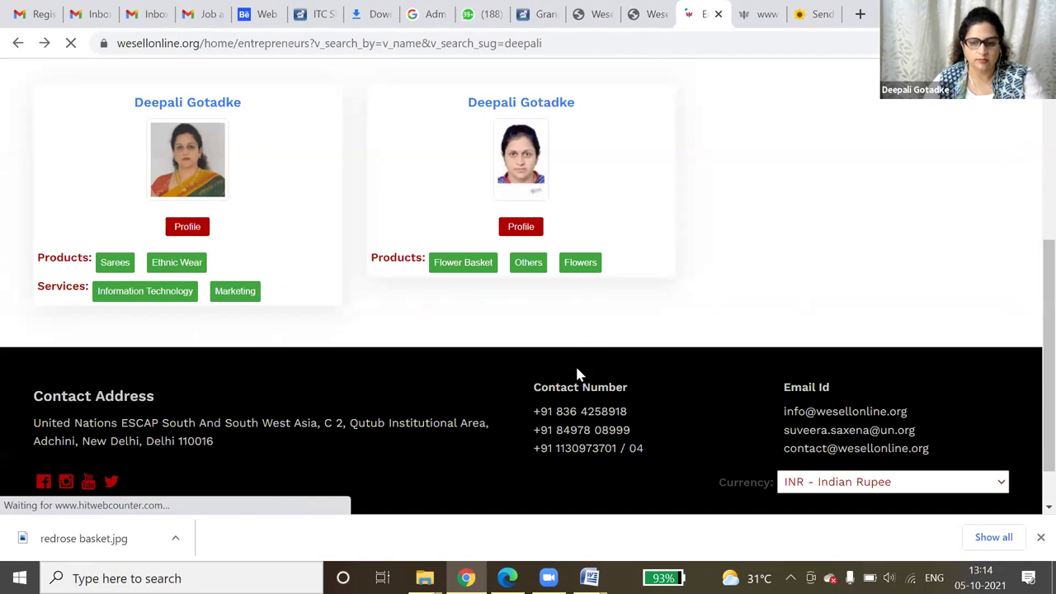
pyautogui.scroll(-3, 578, 376)
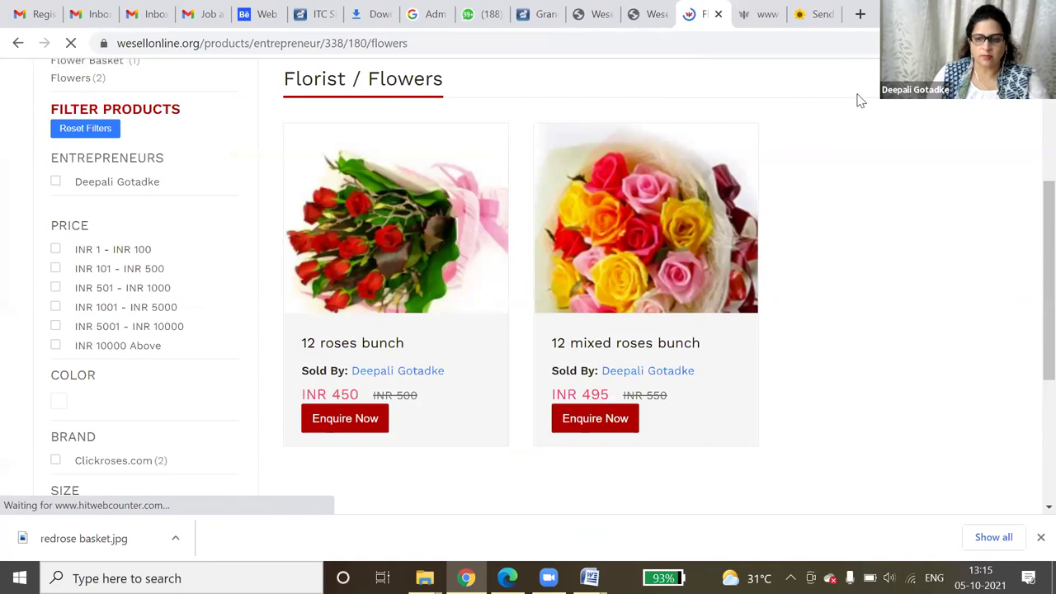
# - Block the 12 roses bunch product in the seller's products list
pyautogui.click(771, 11)
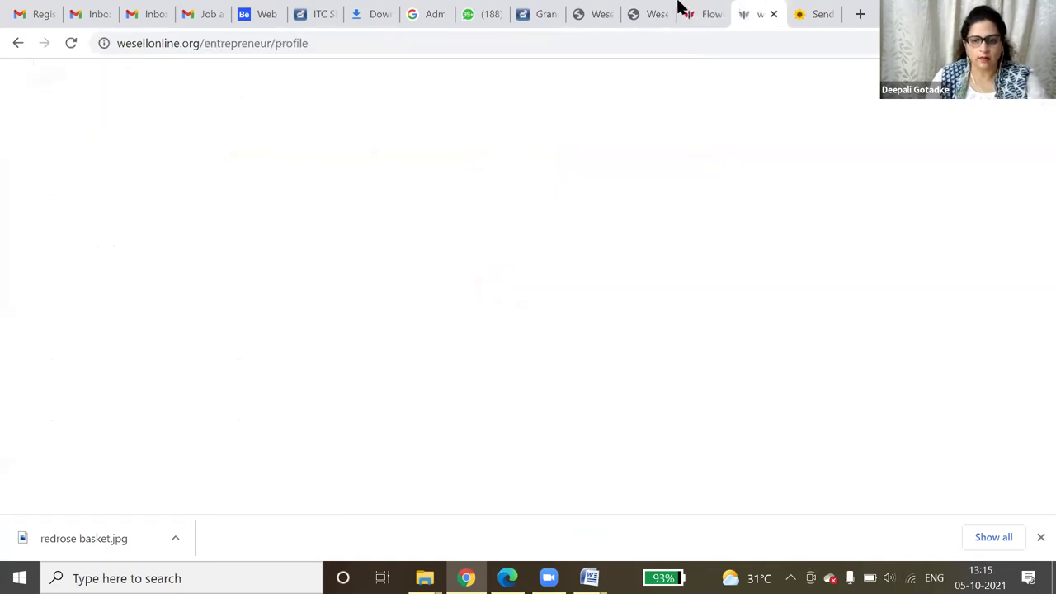
pyautogui.hotkey('ctrl', 'pageup')
pyautogui.hotkey('ctrl', 'pageup')
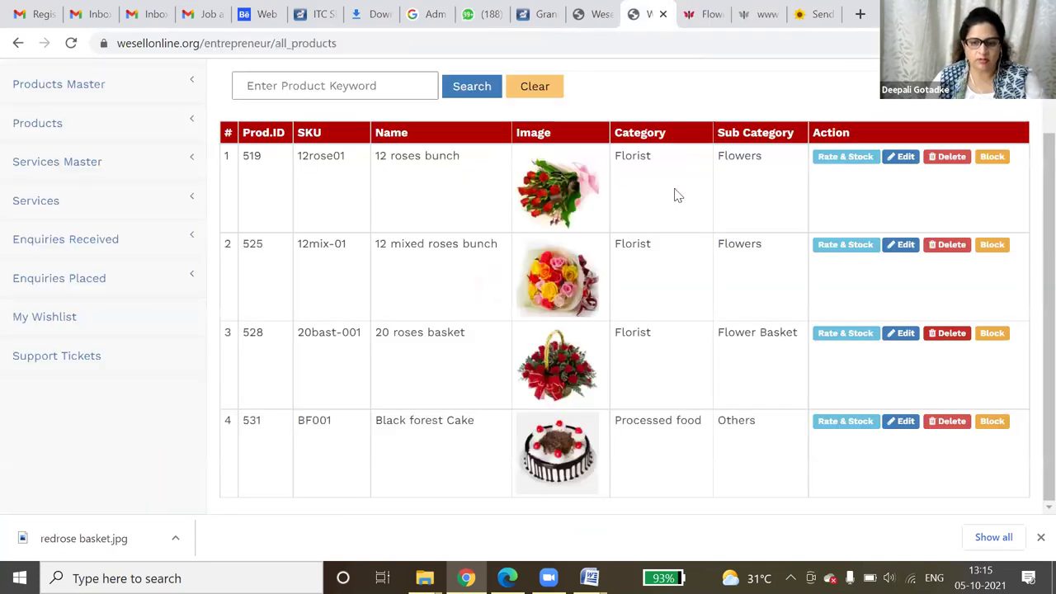
pyautogui.click(990, 158)
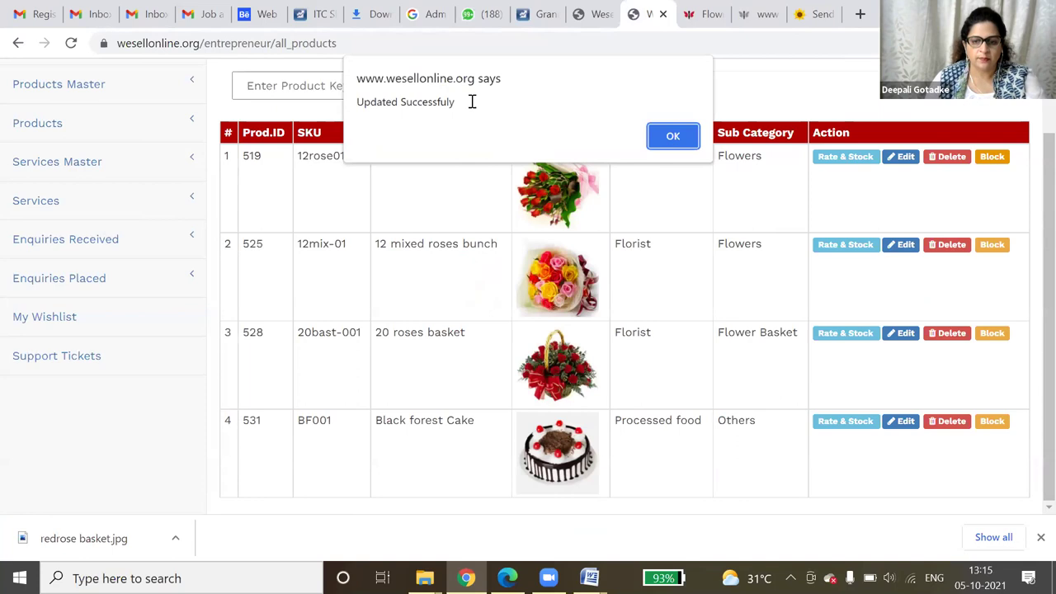
# - Reload the public Flowers page to check the blocked product
pyautogui.click(591, 13)
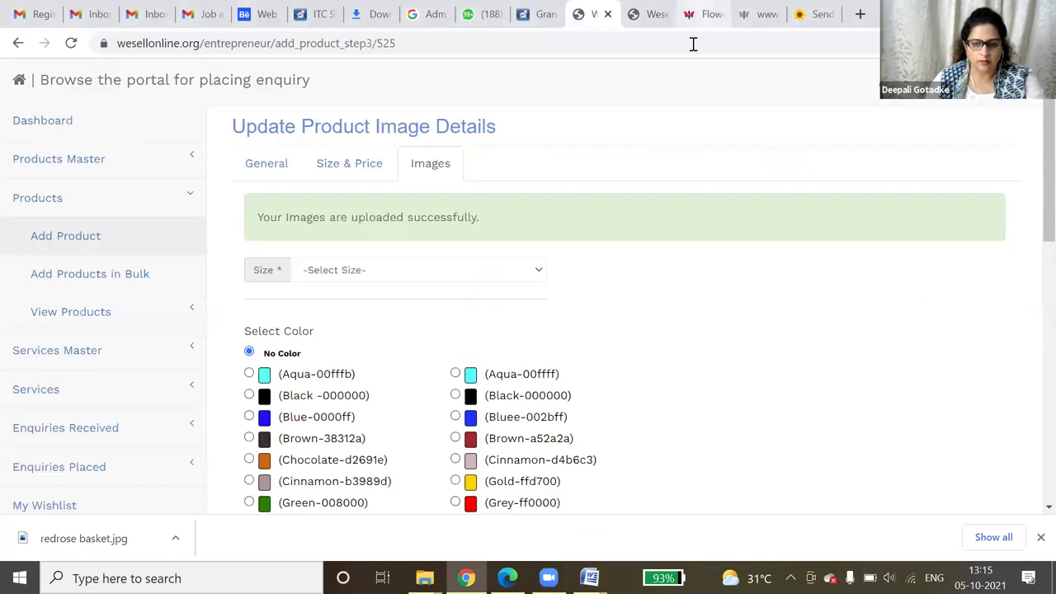
pyautogui.hotkey('ctrl', 'Tab')
pyautogui.hotkey('ctrl', 'Tab')
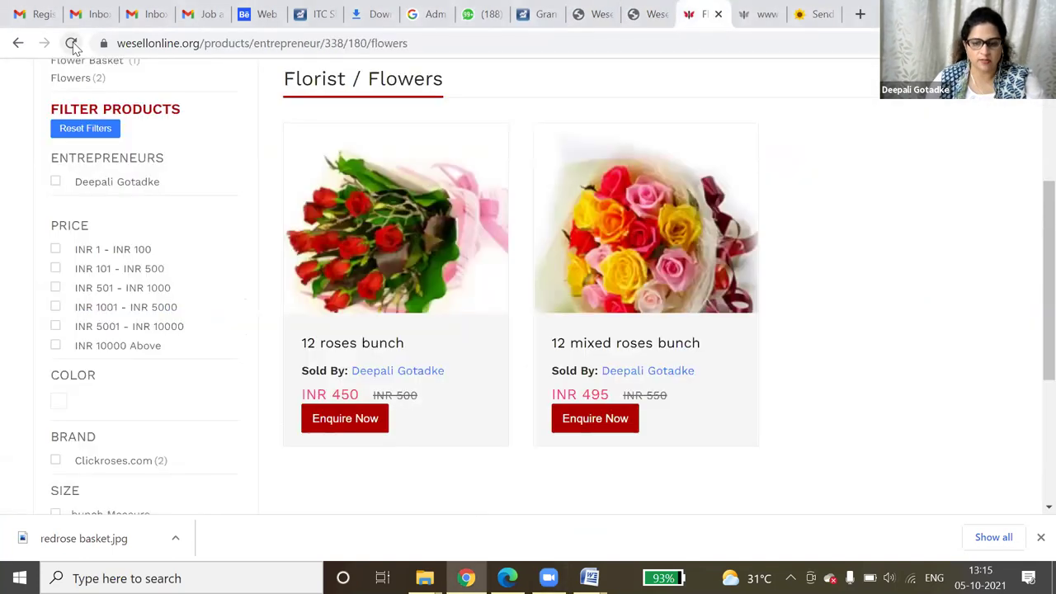
pyautogui.click(71, 43)
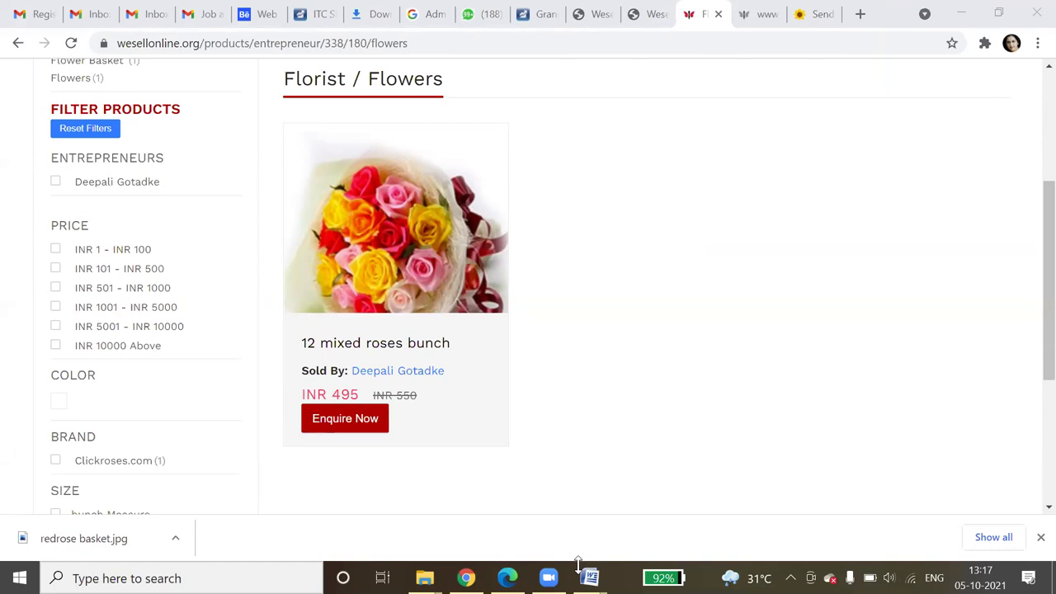
# - Confirm only 12 mixed roses bunch at INR 495 remains, then return to the products list
pyautogui.click(891, 247)
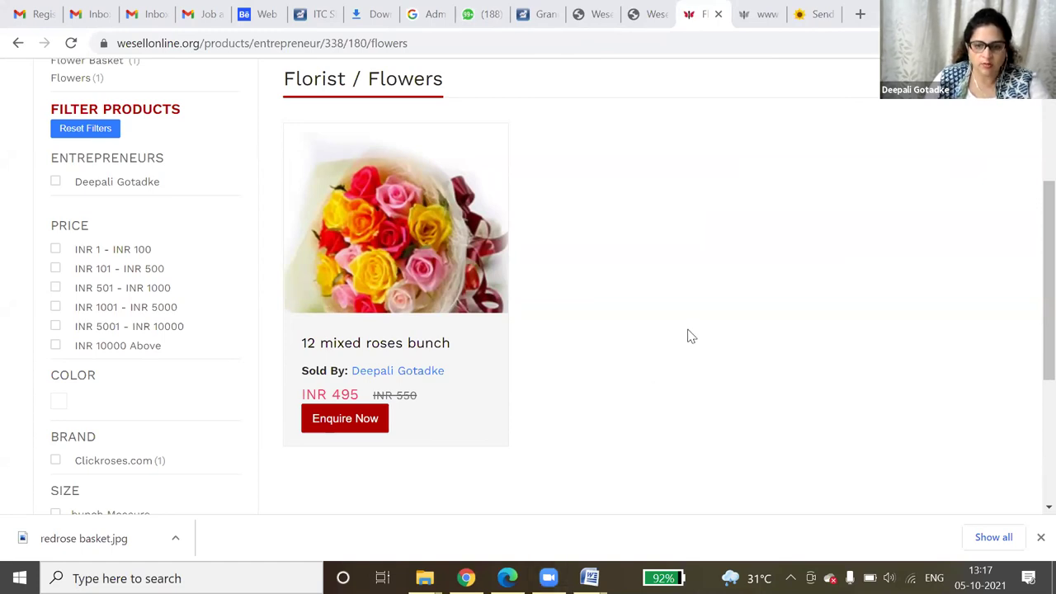
pyautogui.click(648, 8)
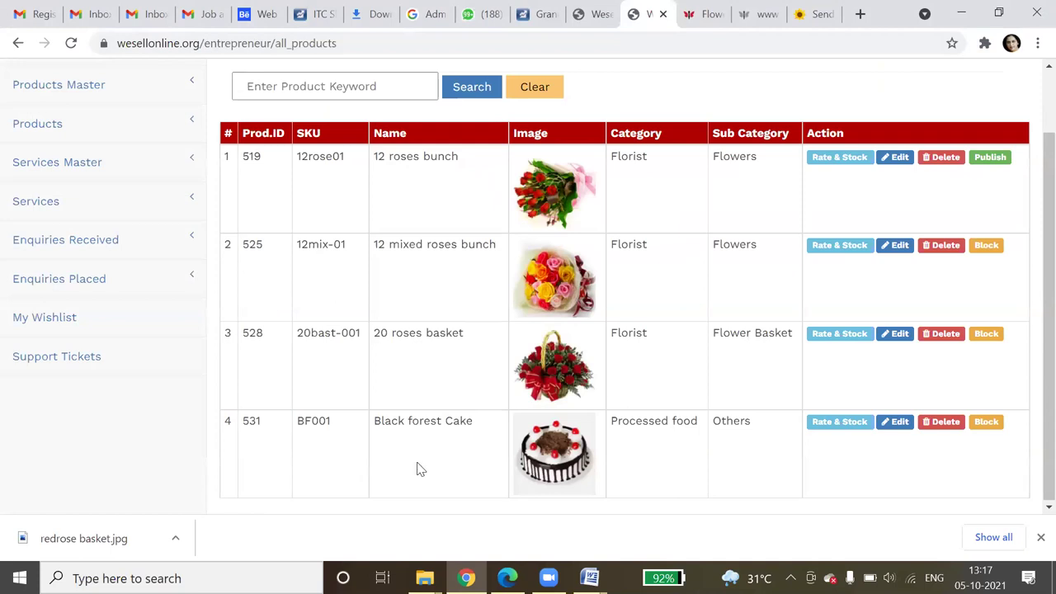
# - Reload the full products list showing 12 roses bunch unpublished, then open Add Product
pyautogui.scroll(2, 331, 299)
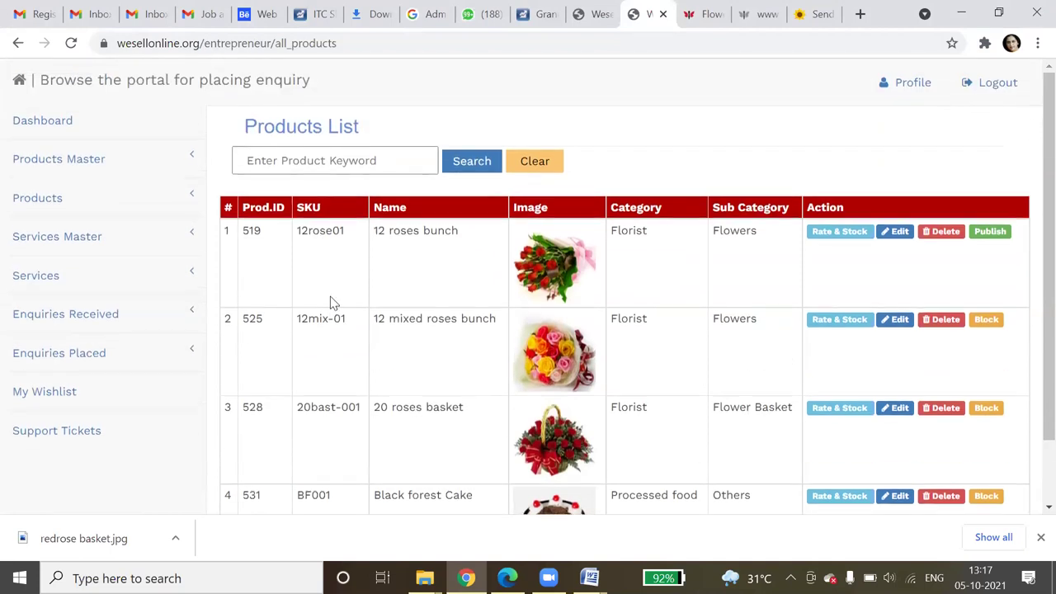
pyautogui.click(54, 215)
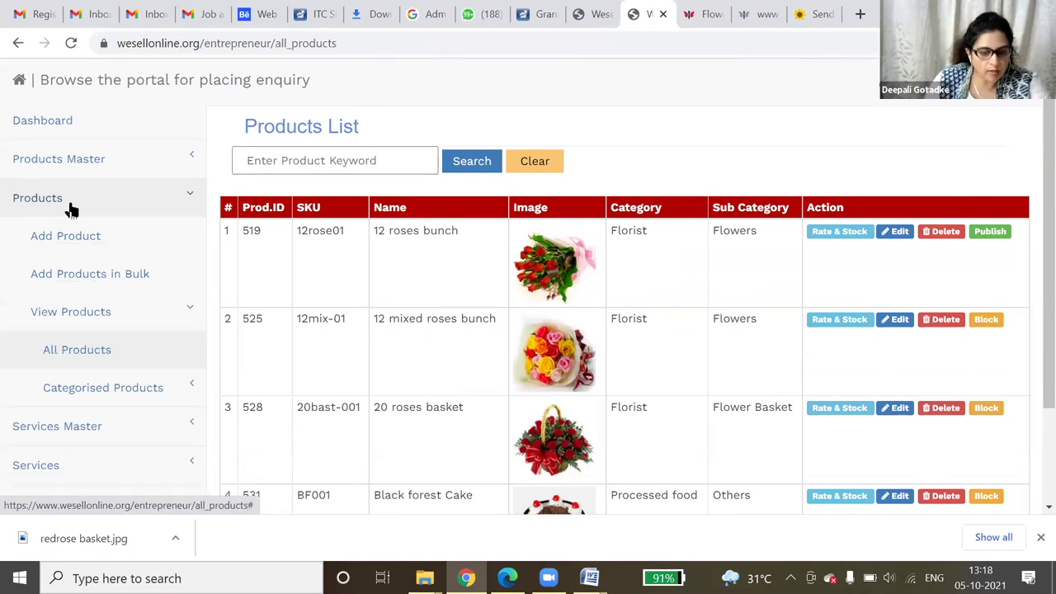
pyautogui.click(82, 350)
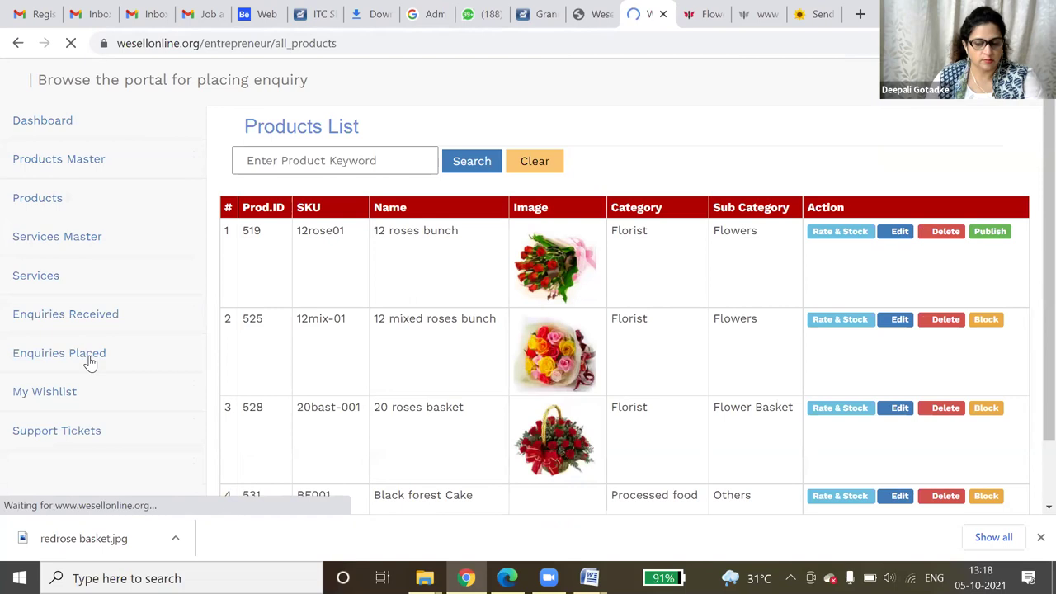
pyautogui.click(46, 206)
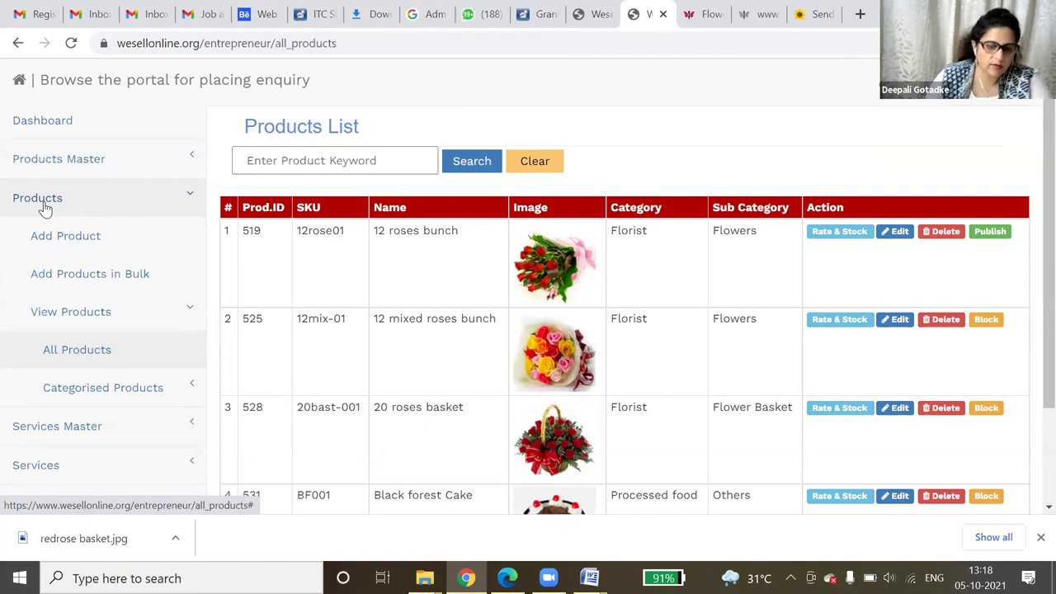
pyautogui.click(126, 247)
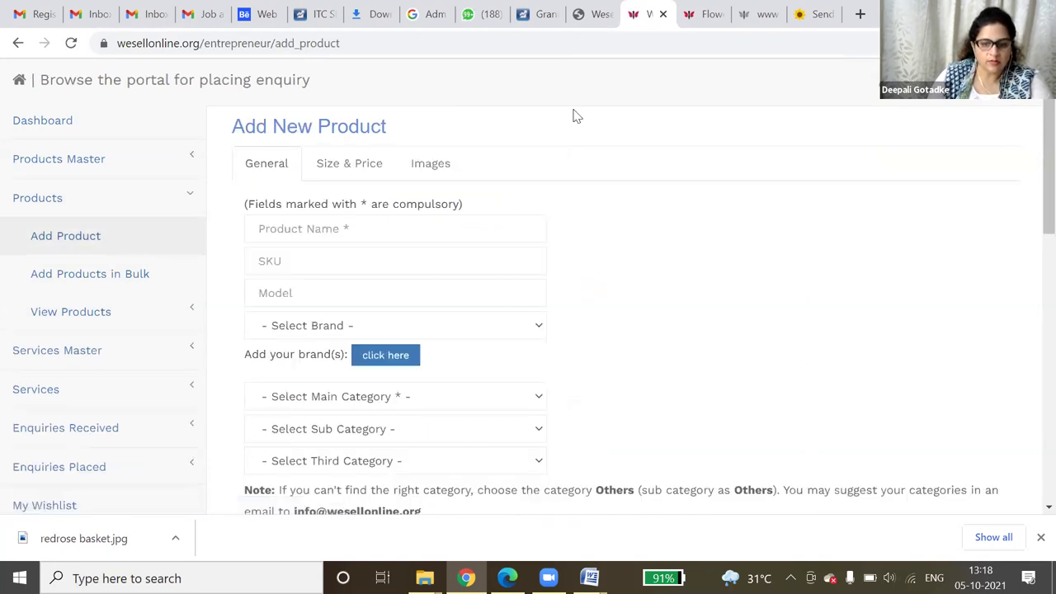
# - Enter product name Chocolate truffle cake, SKU choco-01 and model Round cake
pyautogui.click(401, 165)
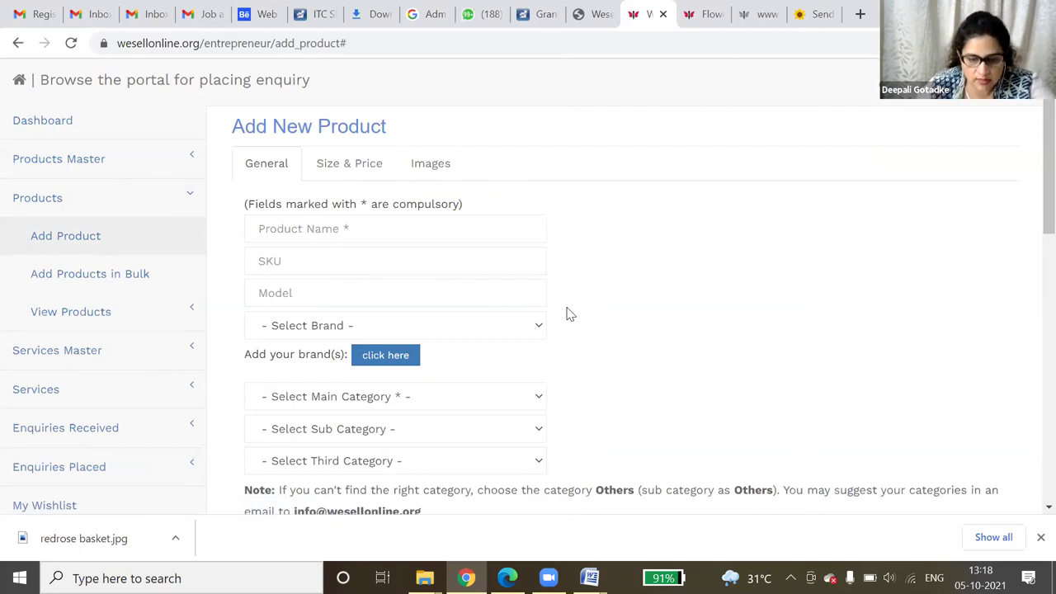
pyautogui.click(370, 230)
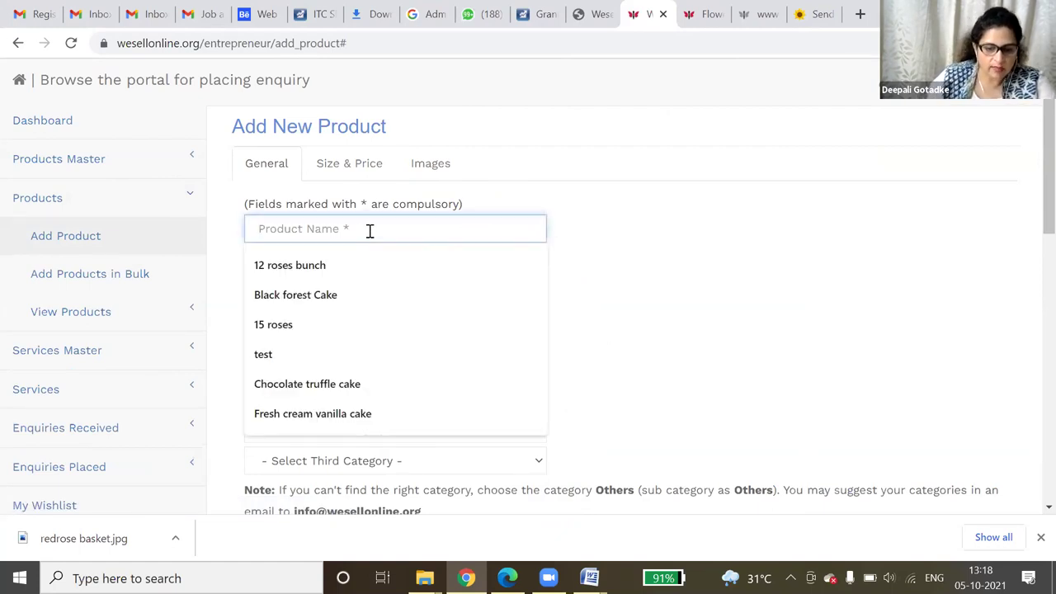
pyautogui.click(301, 388)
pyautogui.click(330, 262)
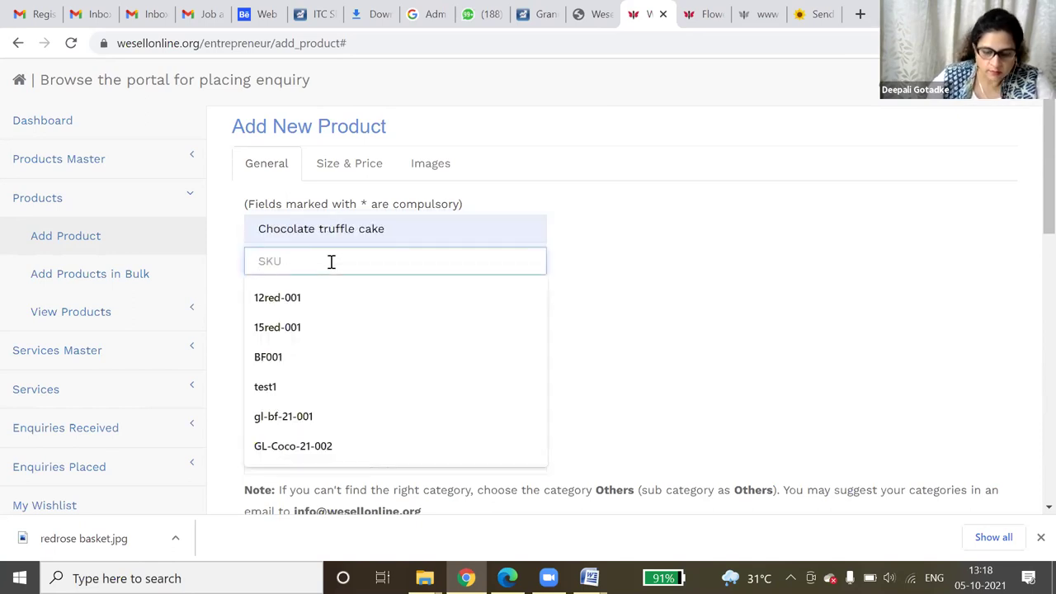
pyautogui.write('chco')
pyautogui.press('BackSpace')
pyautogui.press('BackSpace')
pyautogui.write('oco-01')
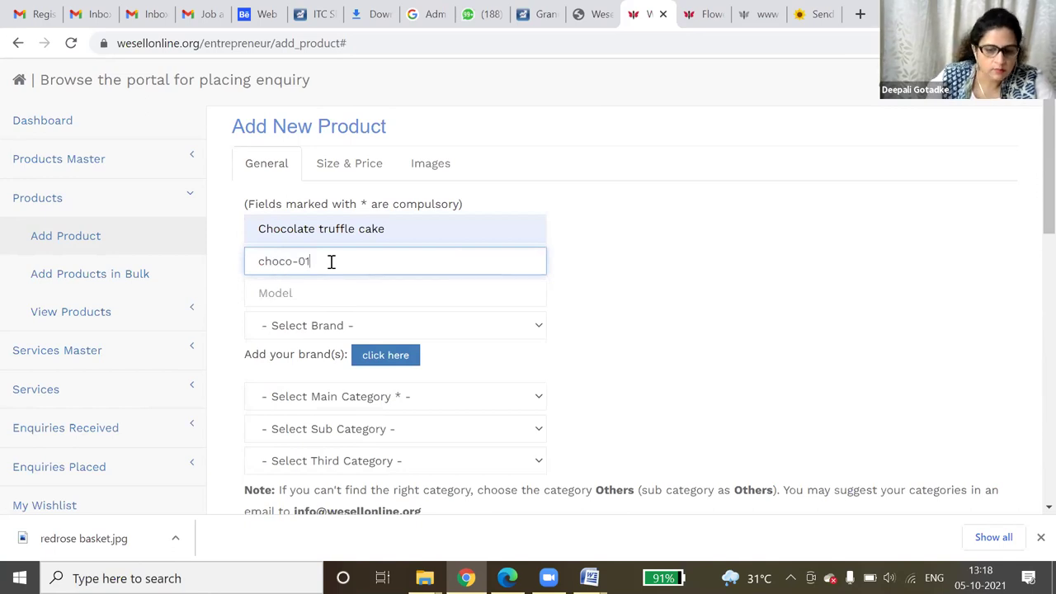
pyautogui.click(335, 296)
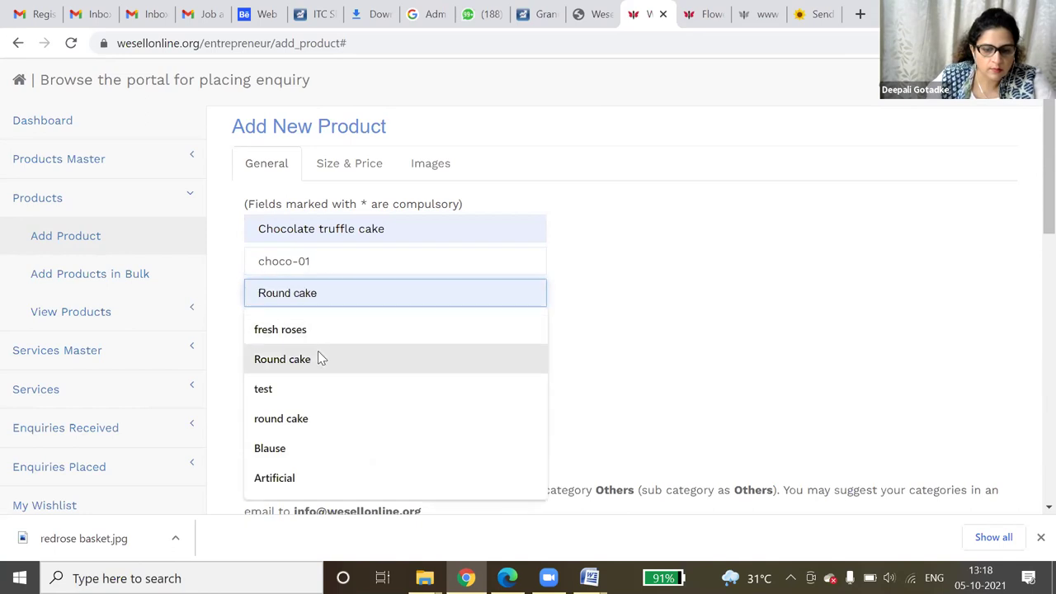
pyautogui.click(322, 359)
# - Set brand Giftwithluv.com and category Processed food > Others, leaving the third category empty
pyautogui.click(355, 332)
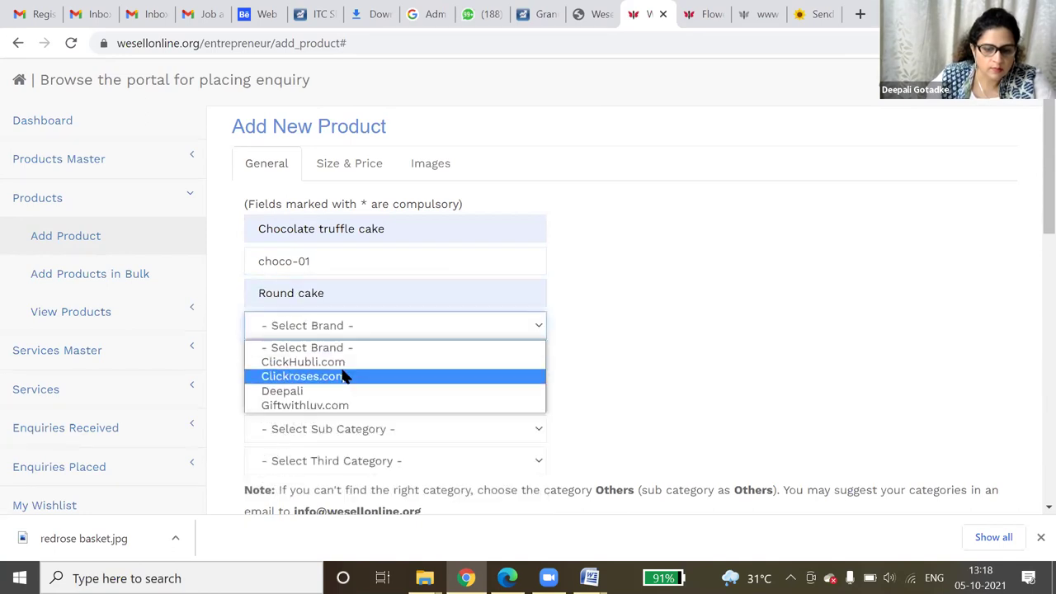
pyautogui.click(333, 405)
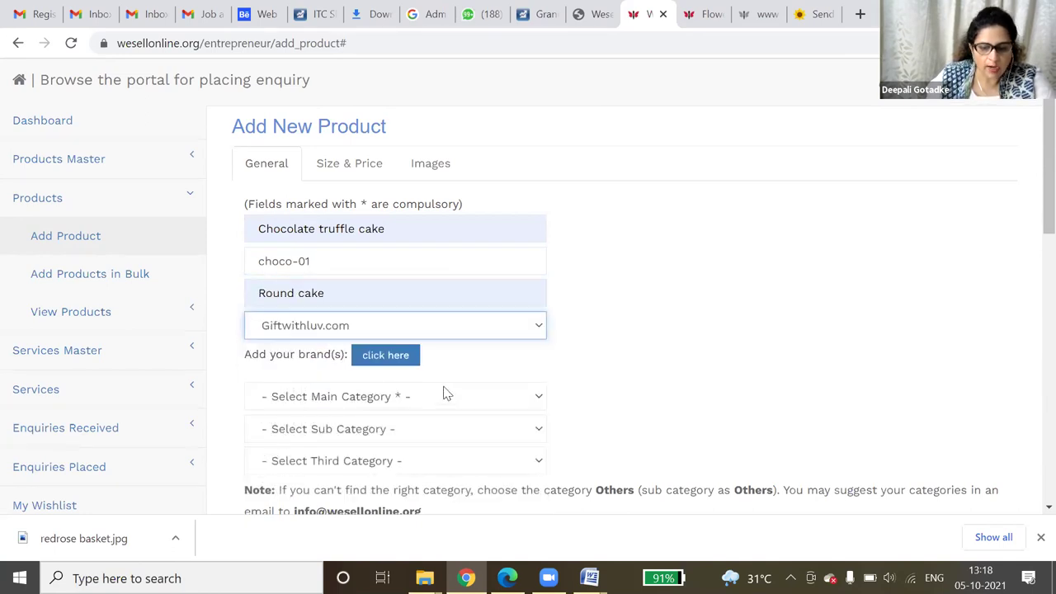
pyautogui.click(446, 394)
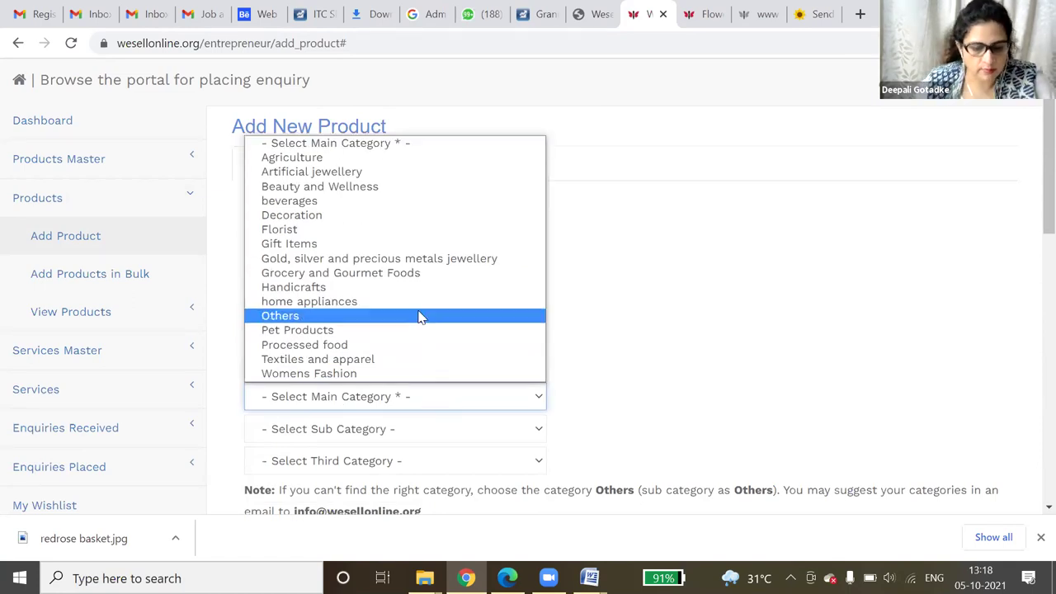
pyautogui.click(404, 346)
pyautogui.scroll(-2, 407, 426)
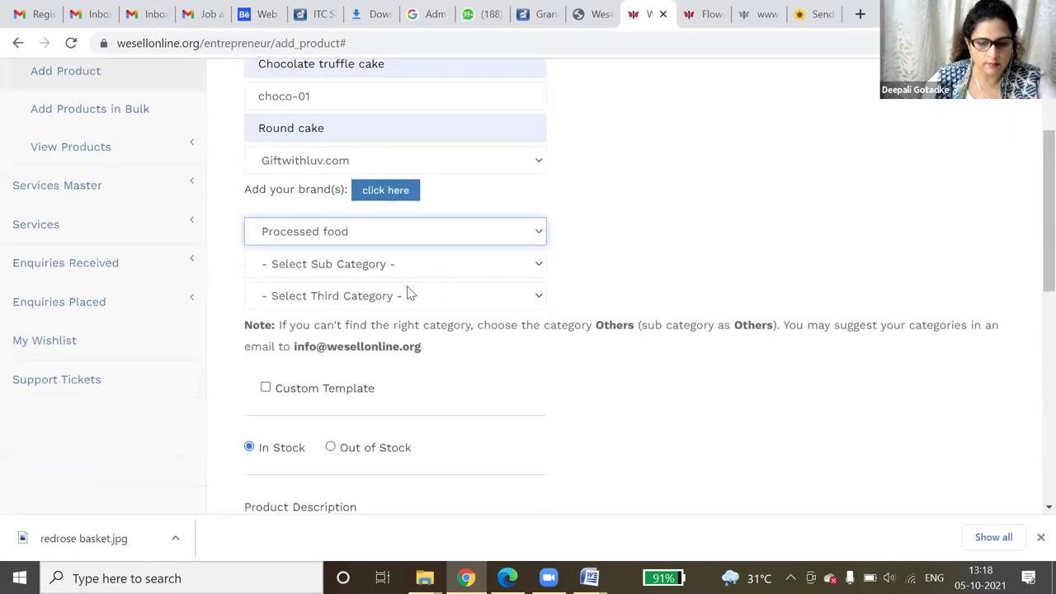
pyautogui.click(419, 266)
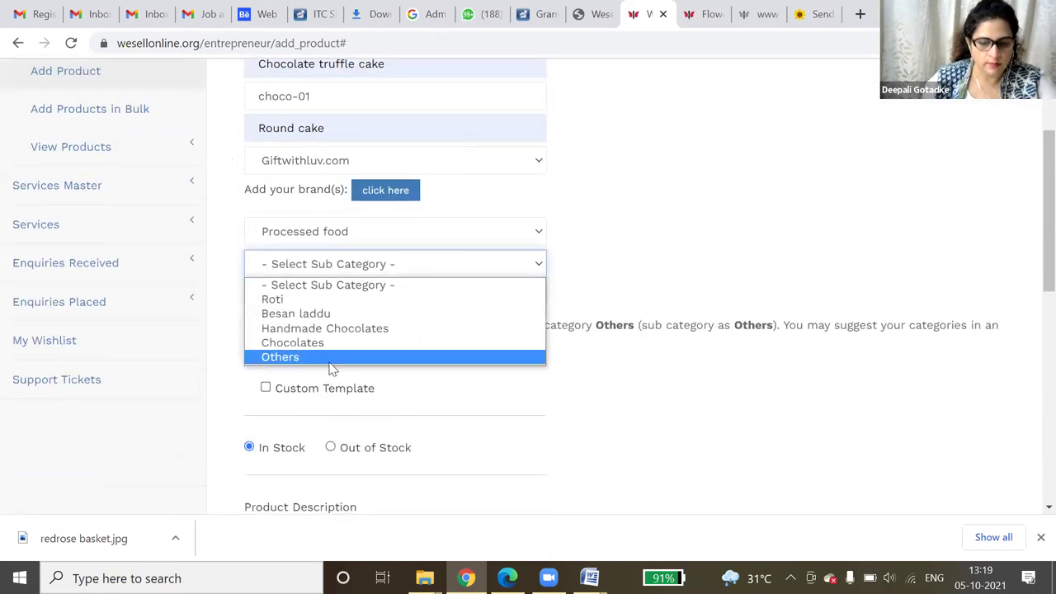
pyautogui.click(333, 358)
pyautogui.click(394, 295)
pyautogui.click(639, 242)
pyautogui.scroll(-1, 607, 282)
pyautogui.scroll(-4, 607, 283)
# - Type 'Chocolate truffle cake' as the product description
pyautogui.click(409, 286)
pyautogui.write('Choc')
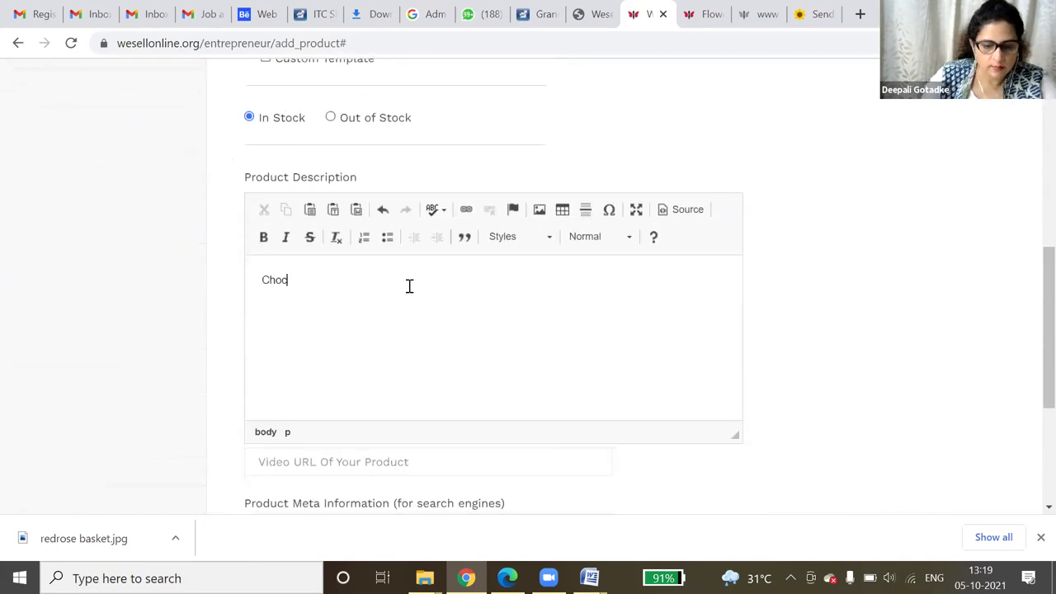
pyautogui.write('olate ')
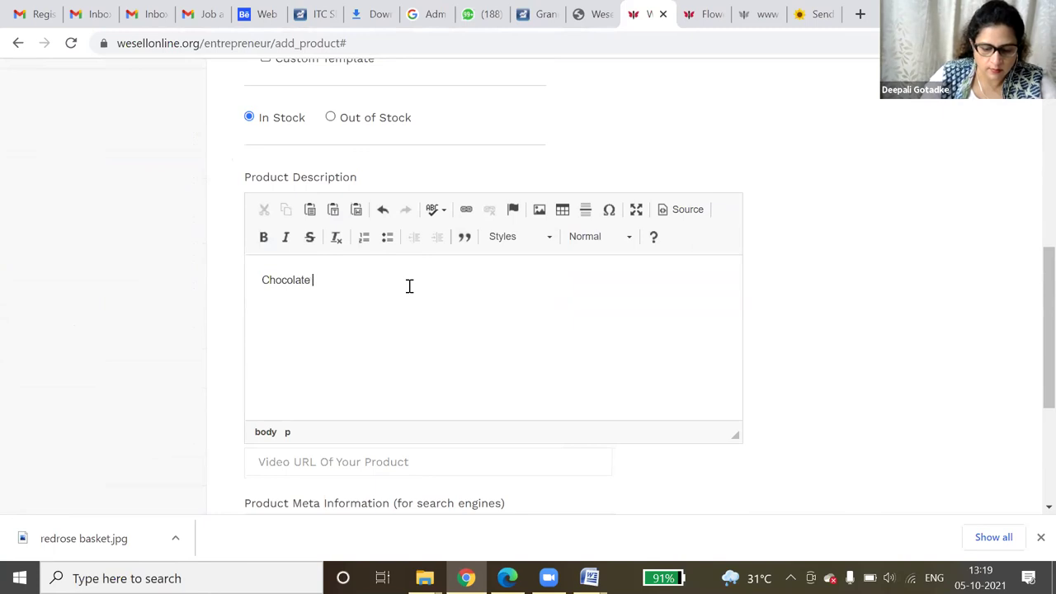
pyautogui.write('truffle ')
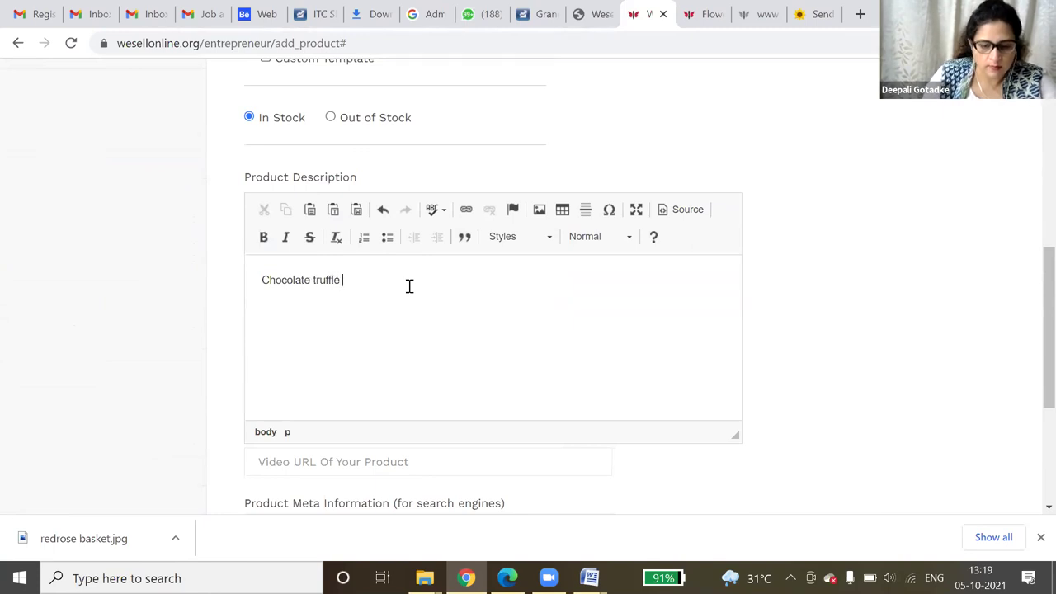
pyautogui.write('cake')
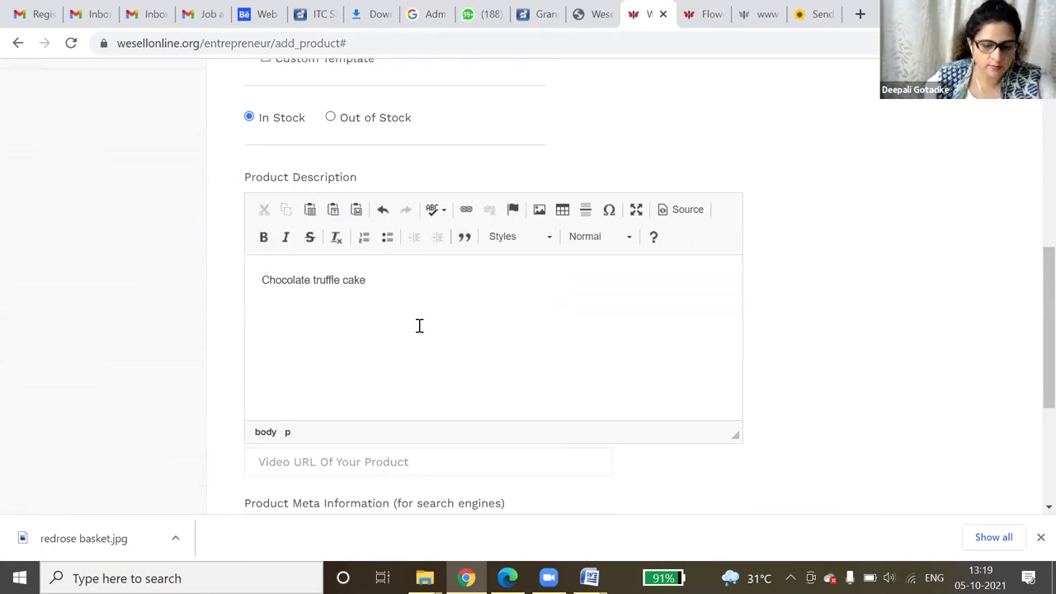
pyautogui.scroll(-3, 418, 325)
# - Move on to Size & Price and enter size 1 KG with weight 1
pyautogui.click(301, 404)
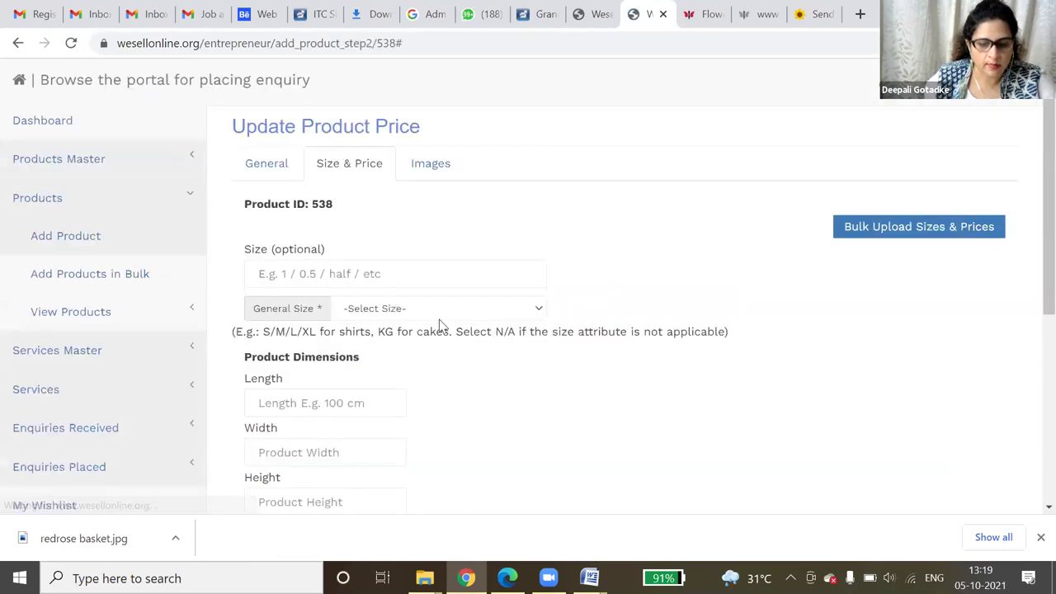
pyautogui.click(355, 274)
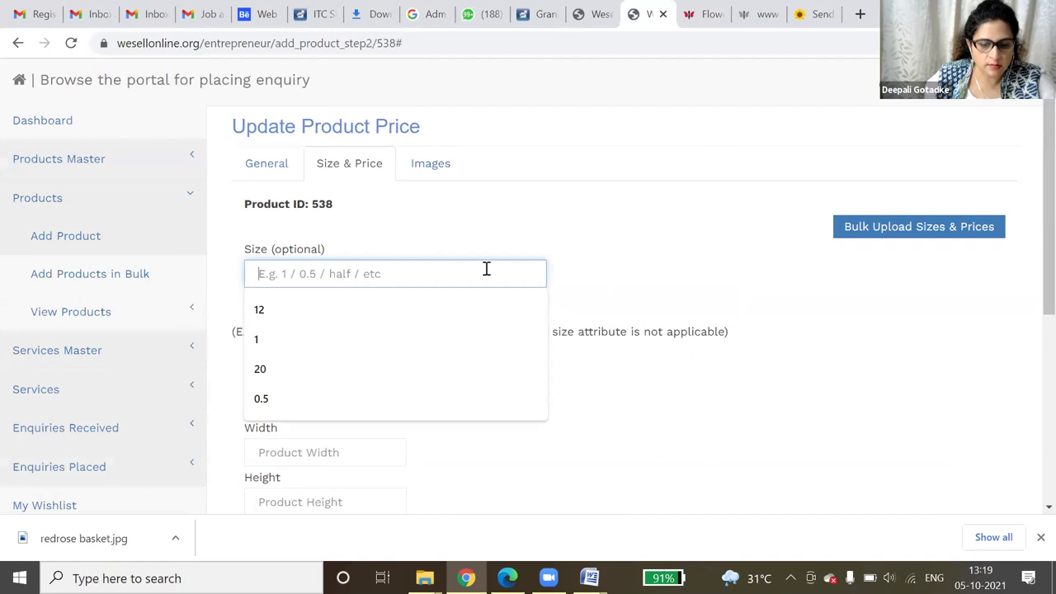
pyautogui.click(353, 336)
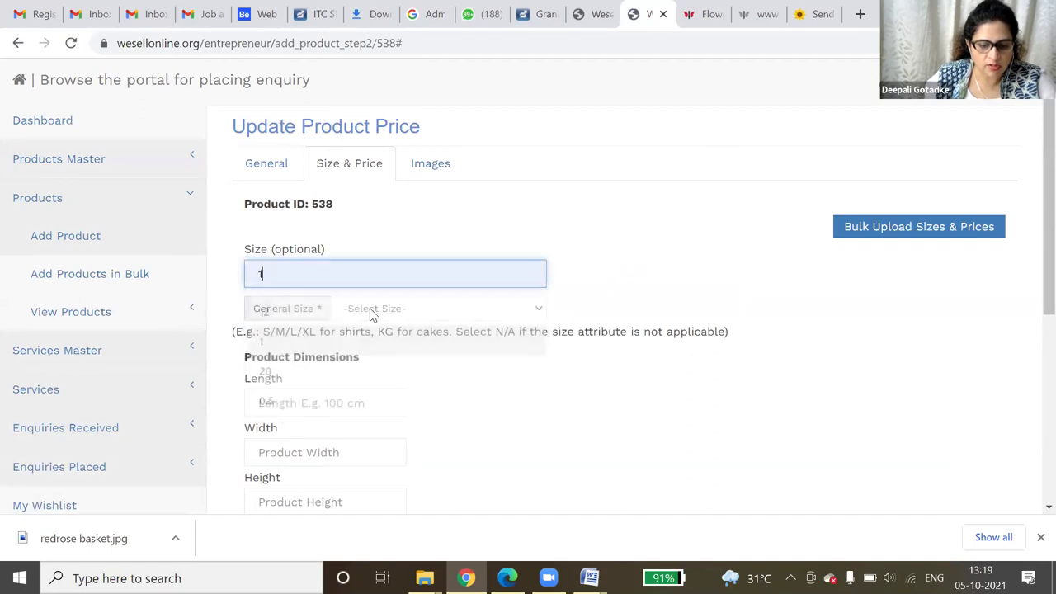
pyautogui.click(416, 309)
pyautogui.click(405, 216)
pyautogui.scroll(-2, 405, 377)
pyautogui.scroll(-1, 402, 385)
pyautogui.click(329, 301)
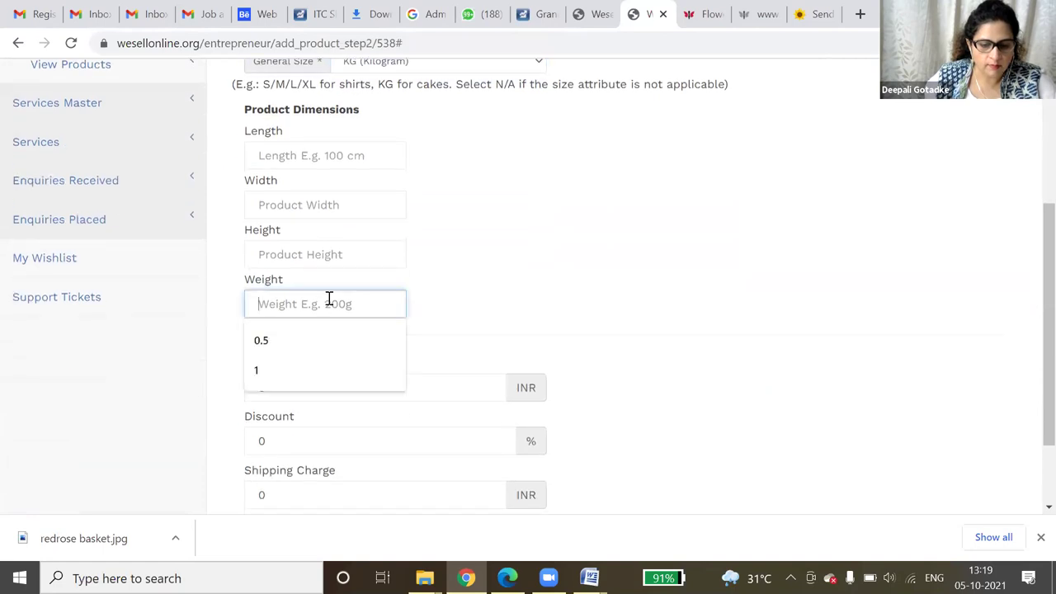
pyautogui.press('Down')
pyautogui.press('Down')
pyautogui.press('Return')
pyautogui.click(568, 299)
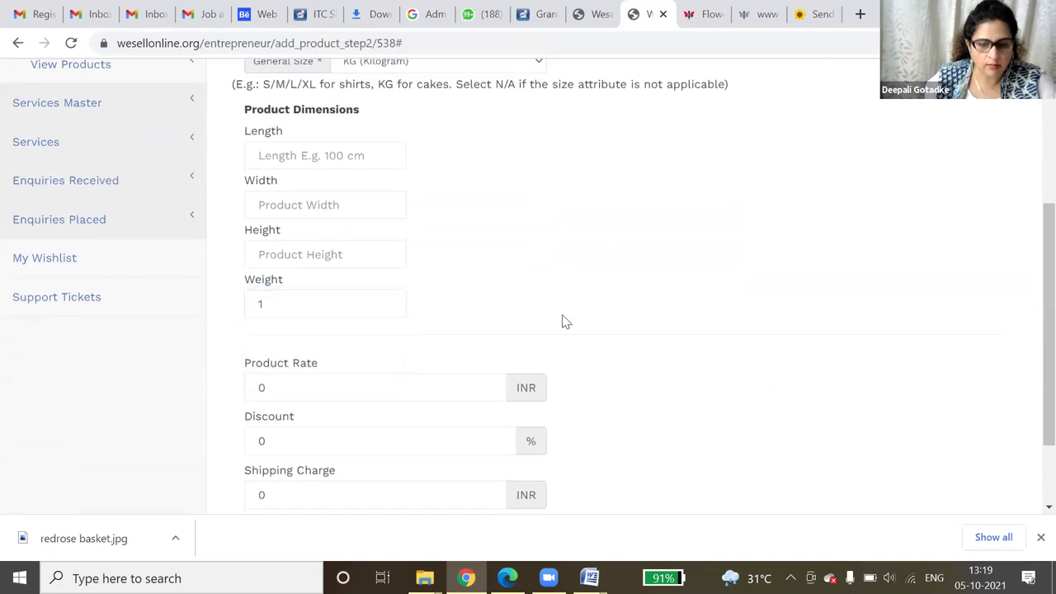
# - Enter product rate 1000 INR, 10% discount and 200 INR shipping charge
pyautogui.scroll(-1, 510, 312)
pyautogui.click(424, 287)
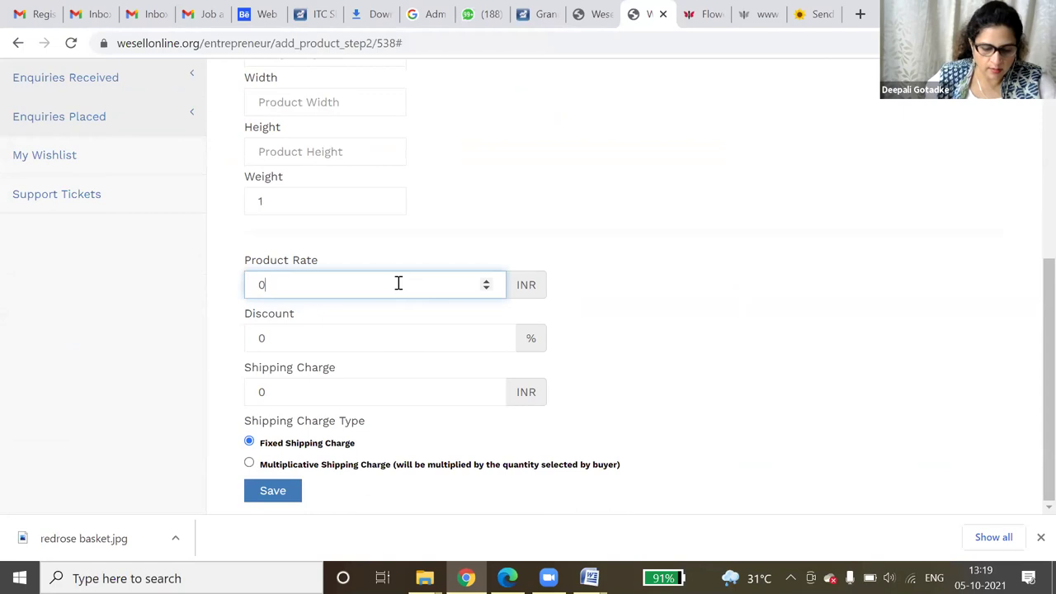
pyautogui.write('1')
pyautogui.press('BackSpace')
pyautogui.press('BackSpace')
pyautogui.write('1')
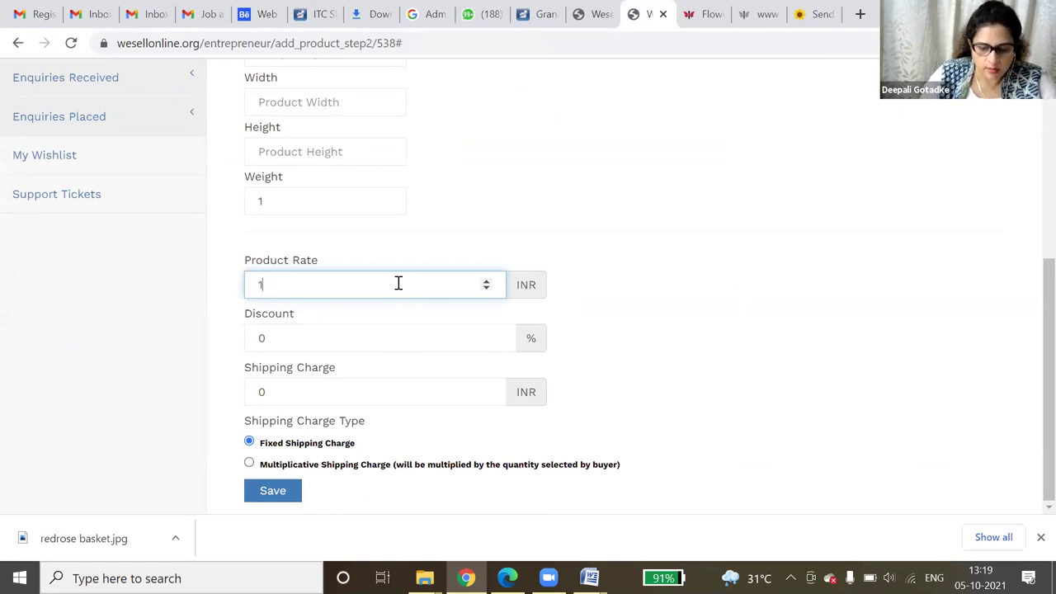
pyautogui.write('000')
pyautogui.click(343, 335)
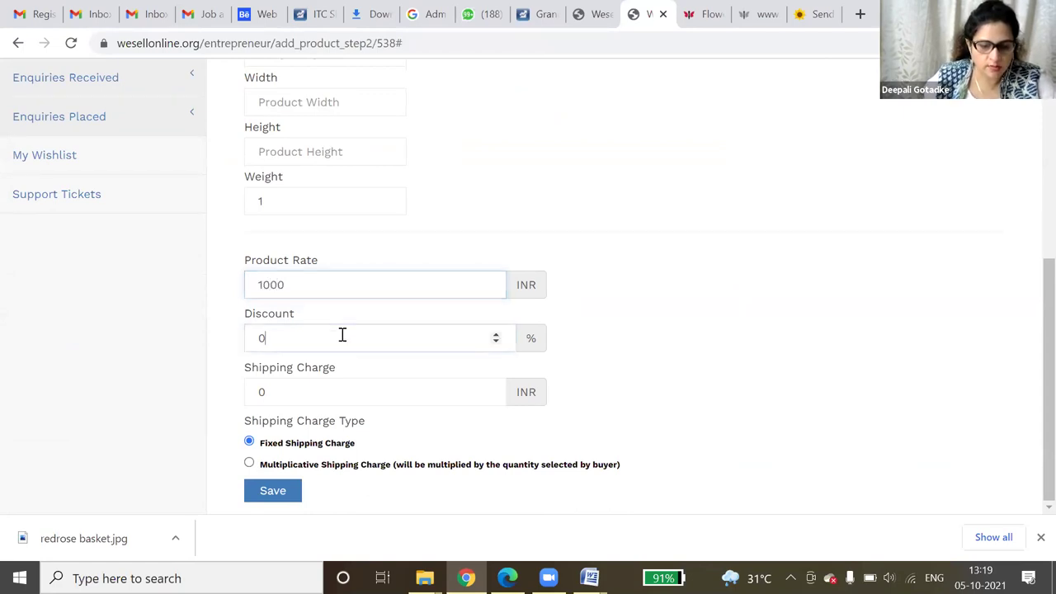
pyautogui.press('BackSpace')
pyautogui.write('10')
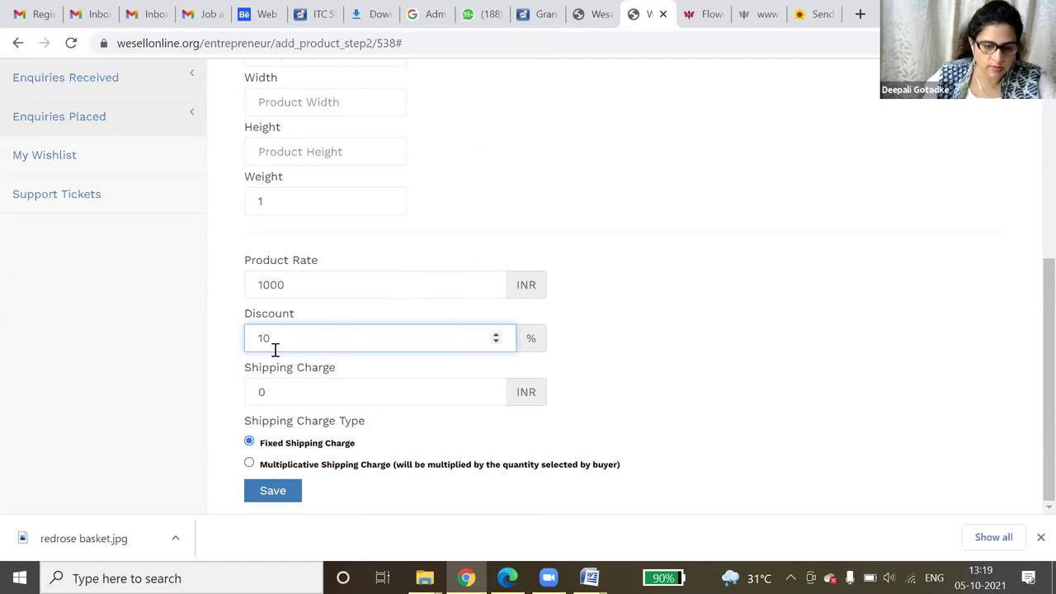
pyautogui.click(277, 392)
pyautogui.press('BackSpace')
pyautogui.write('200')
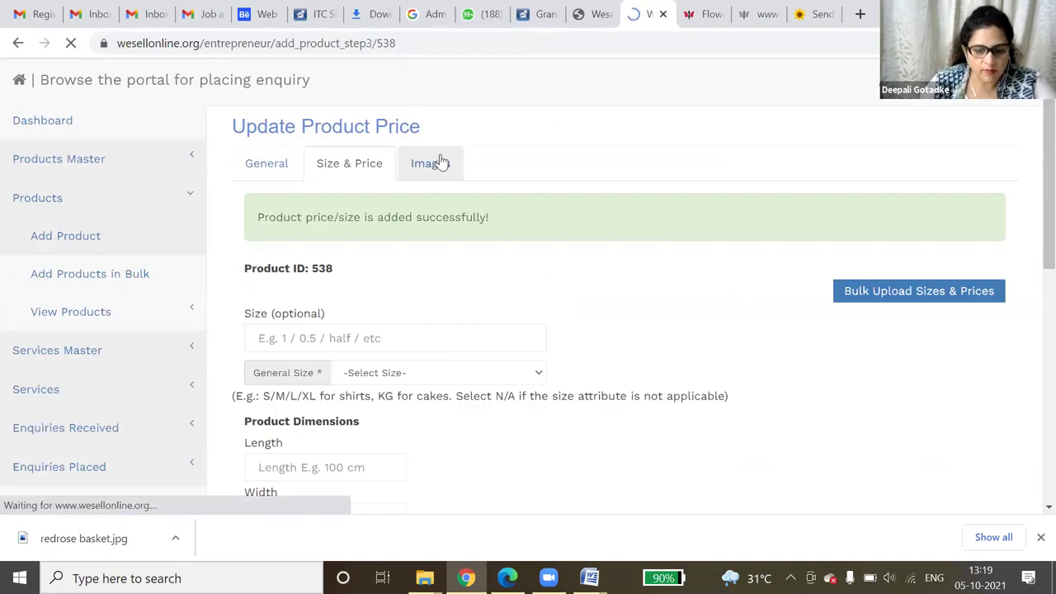
# - On the product images step, set the image size to KG - Weight
pyautogui.click(442, 162)
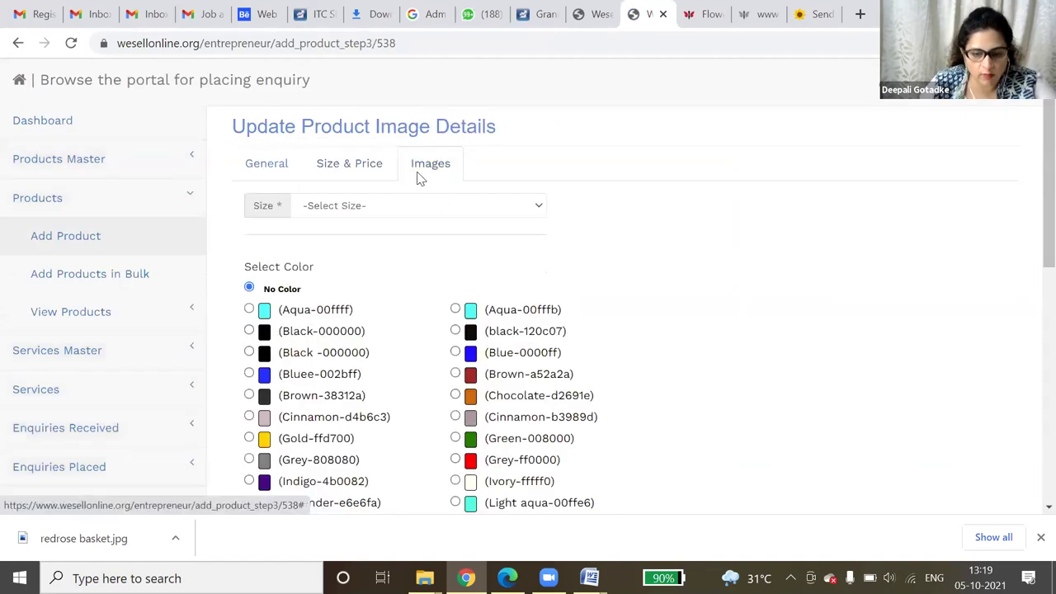
pyautogui.click(415, 202)
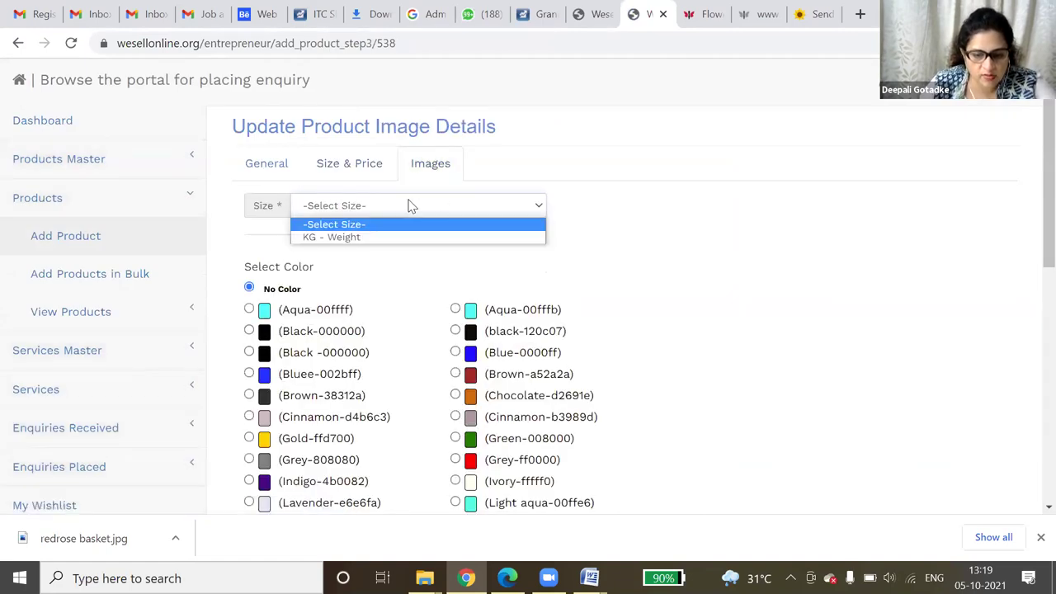
pyautogui.click(369, 238)
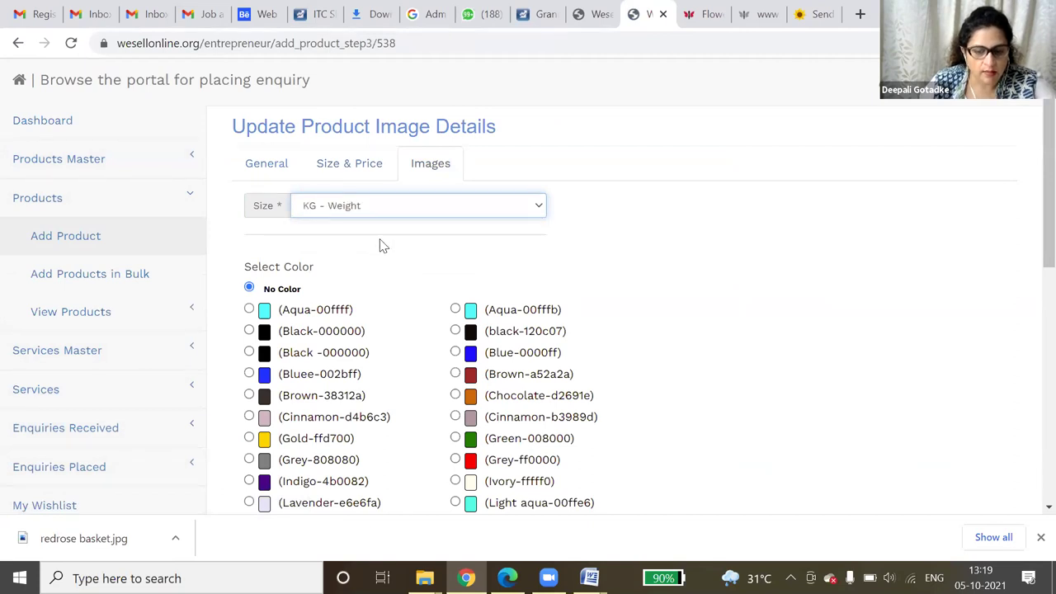
pyautogui.scroll(-1, 379, 247)
pyautogui.scroll(-6, 383, 260)
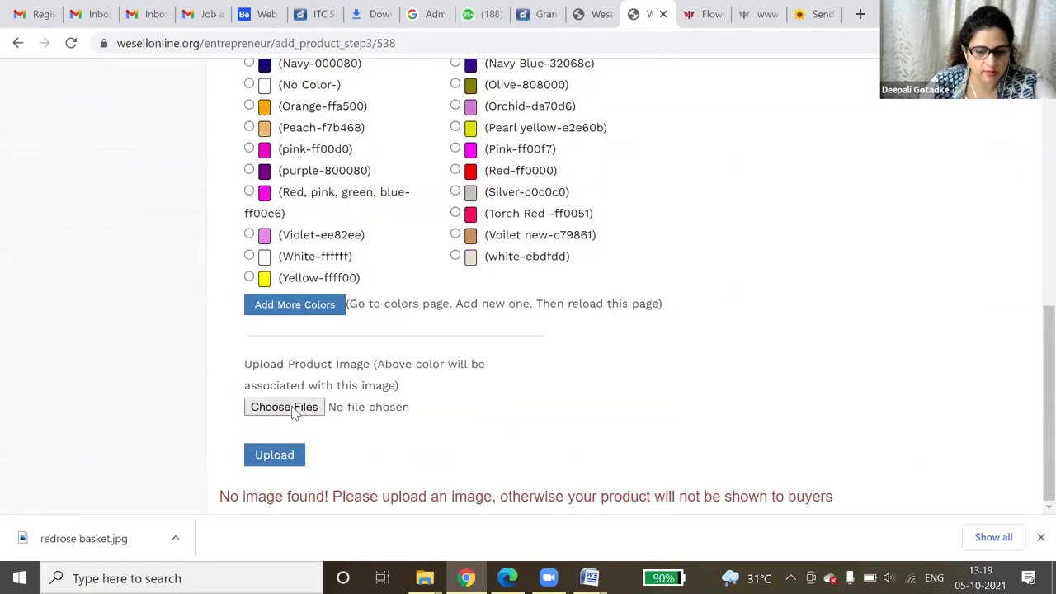
# - Start choosing an image file, select d4, then cancel the Open dialog
pyautogui.click(293, 409)
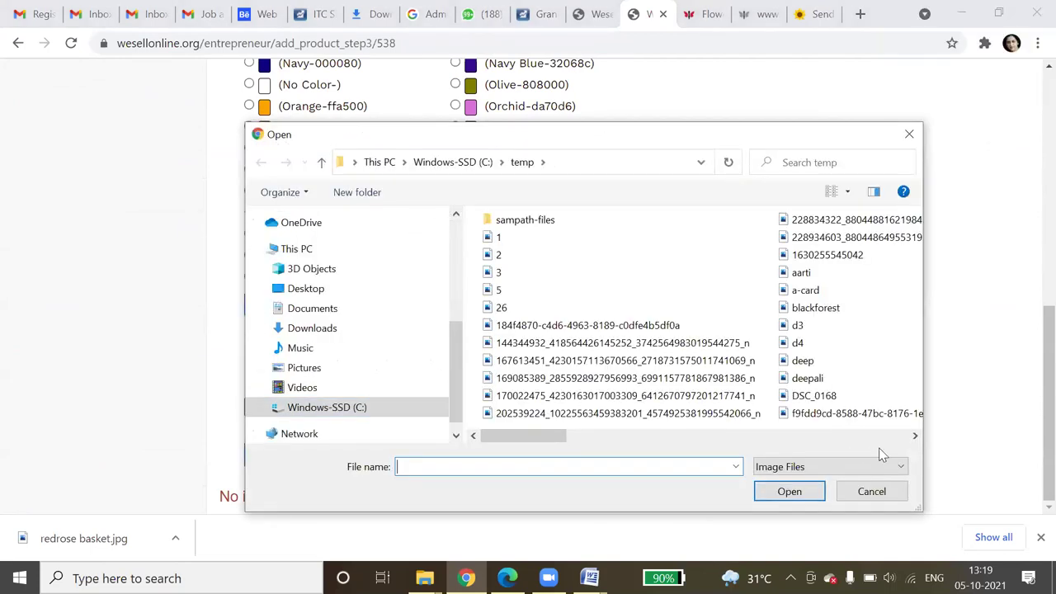
pyautogui.click(797, 344)
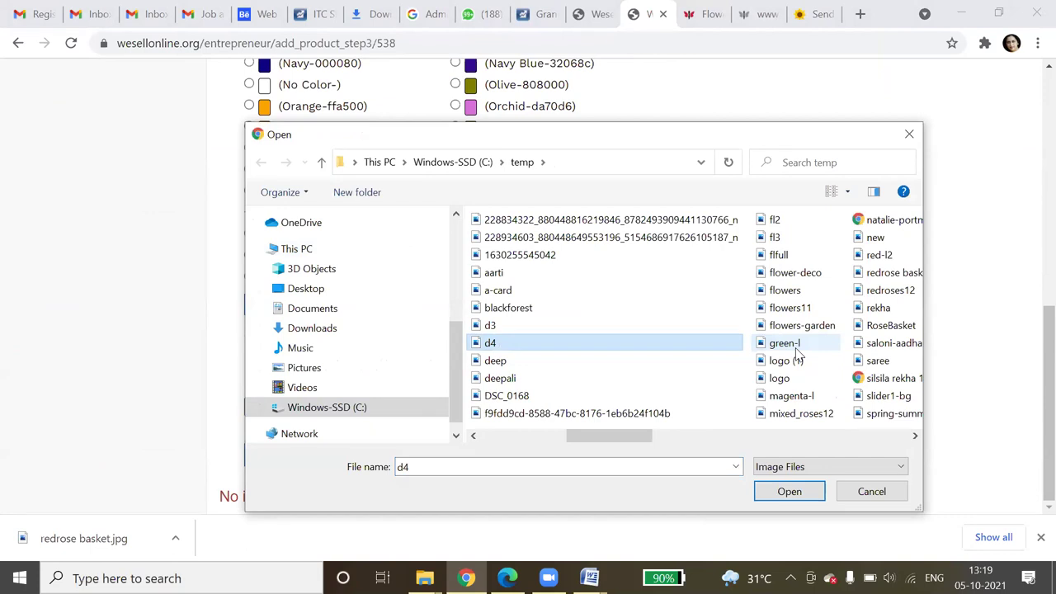
pyautogui.click(911, 432)
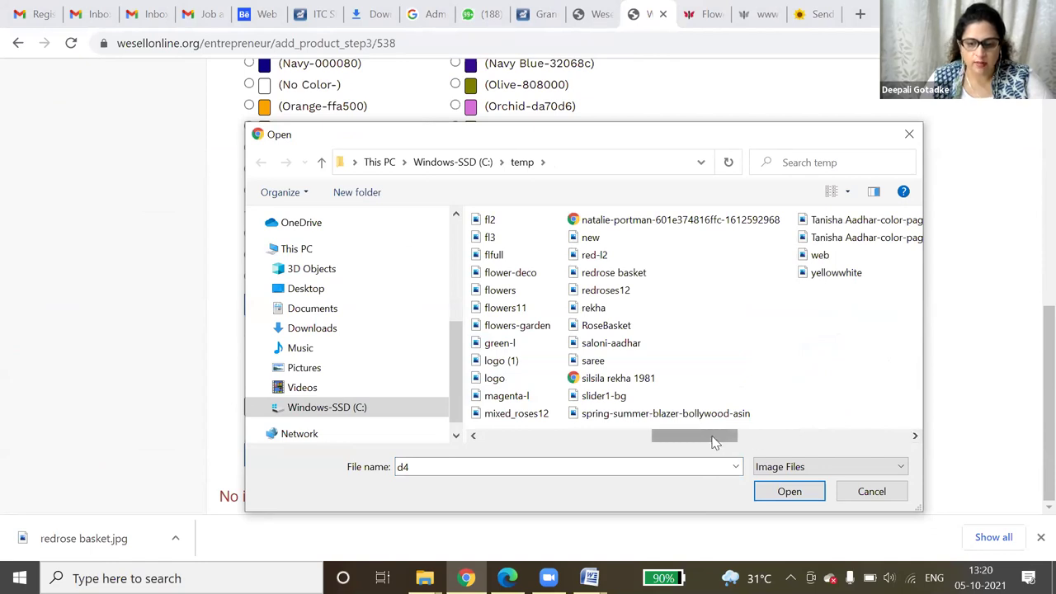
pyautogui.moveTo(715, 442); pyautogui.dragTo(671, 439)
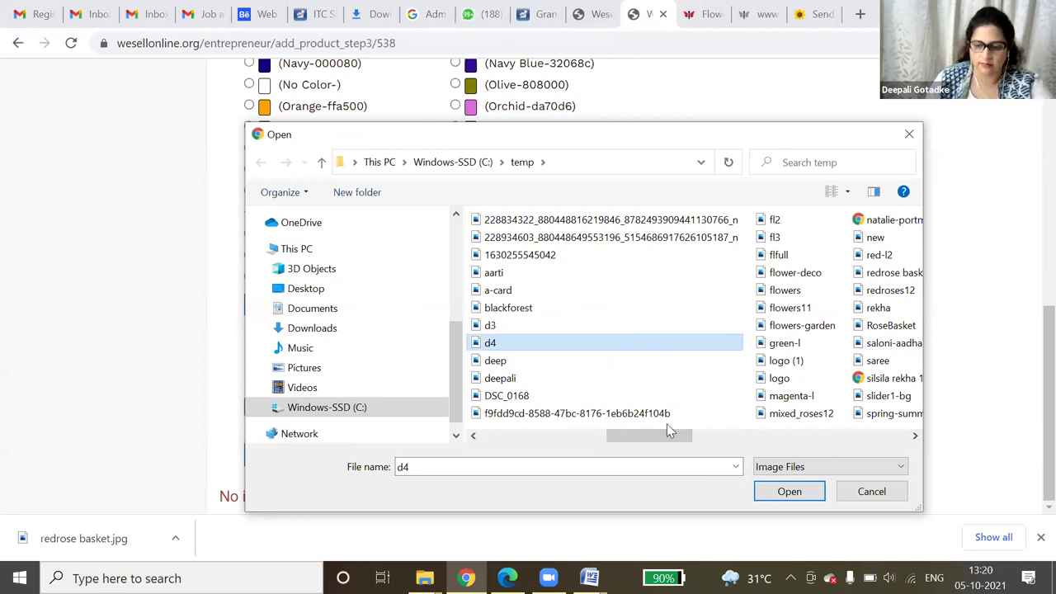
pyautogui.click(886, 494)
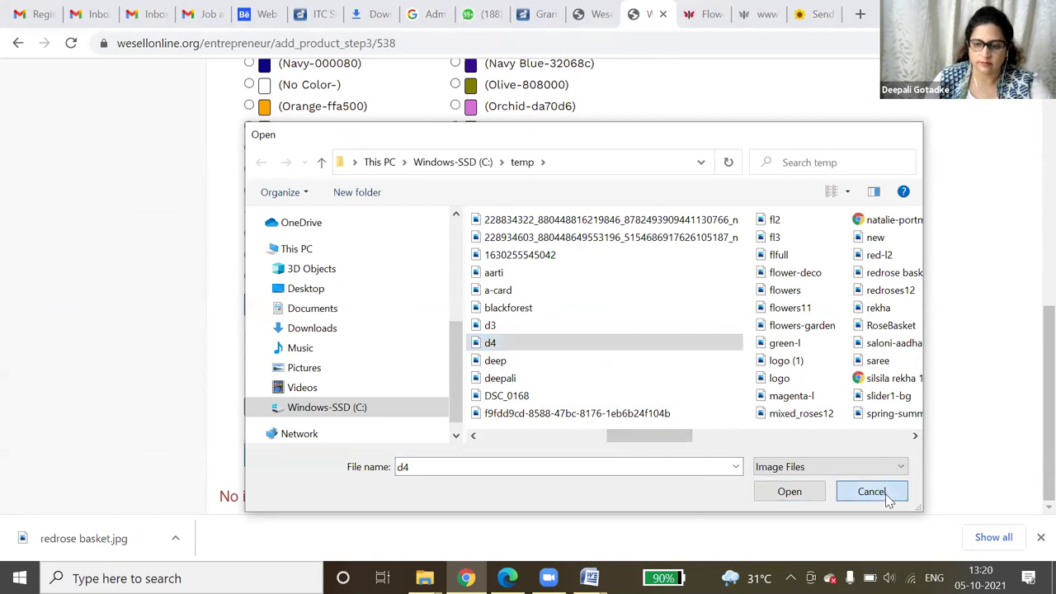
# - Switch to the ClickHubli tab and open the Cakes product page
pyautogui.click(809, 14)
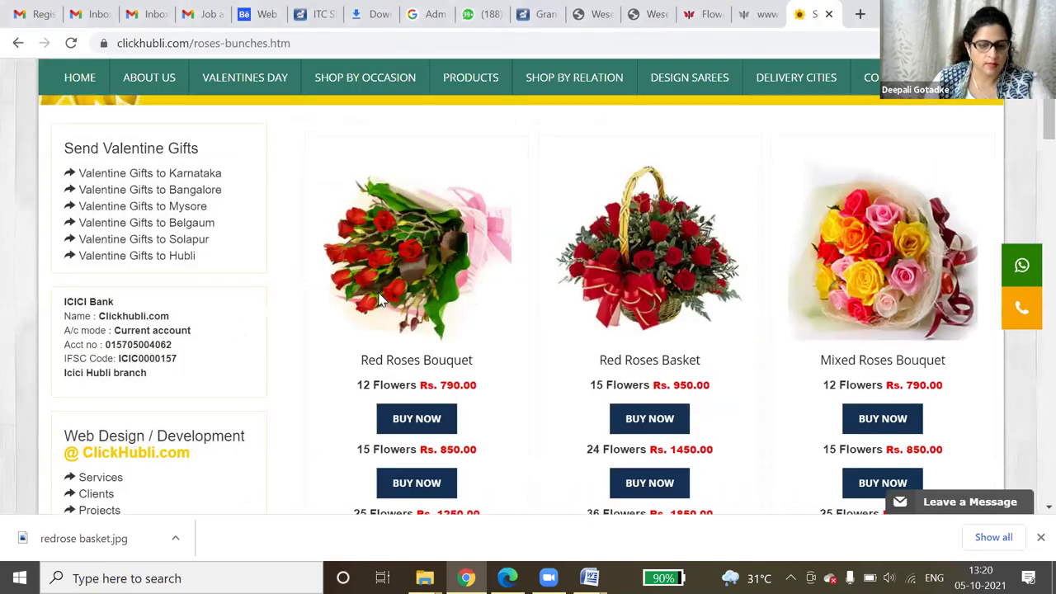
pyautogui.scroll(2, 381, 300)
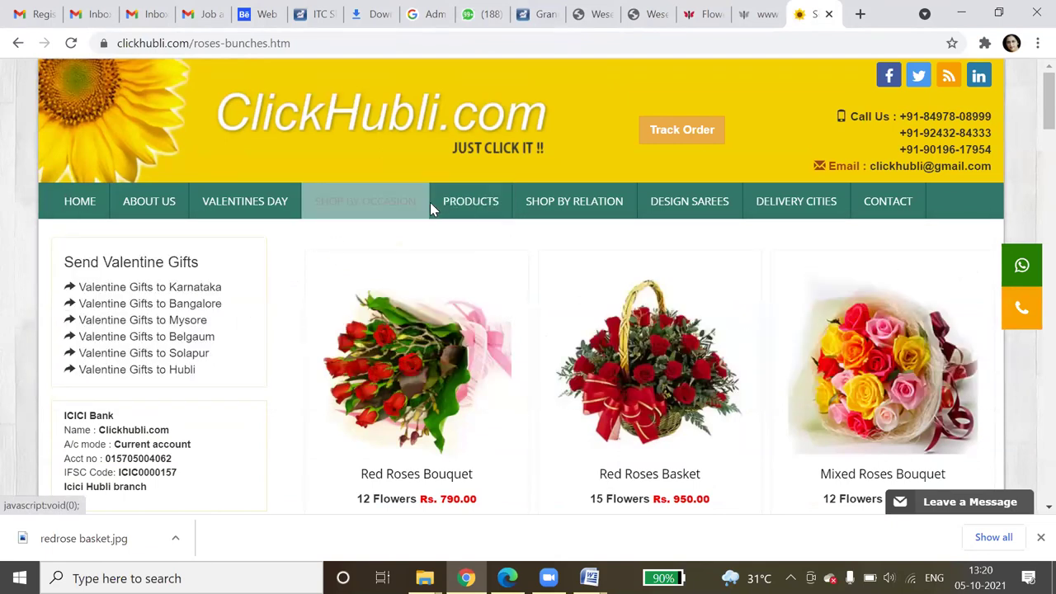
pyautogui.moveTo(423, 206)
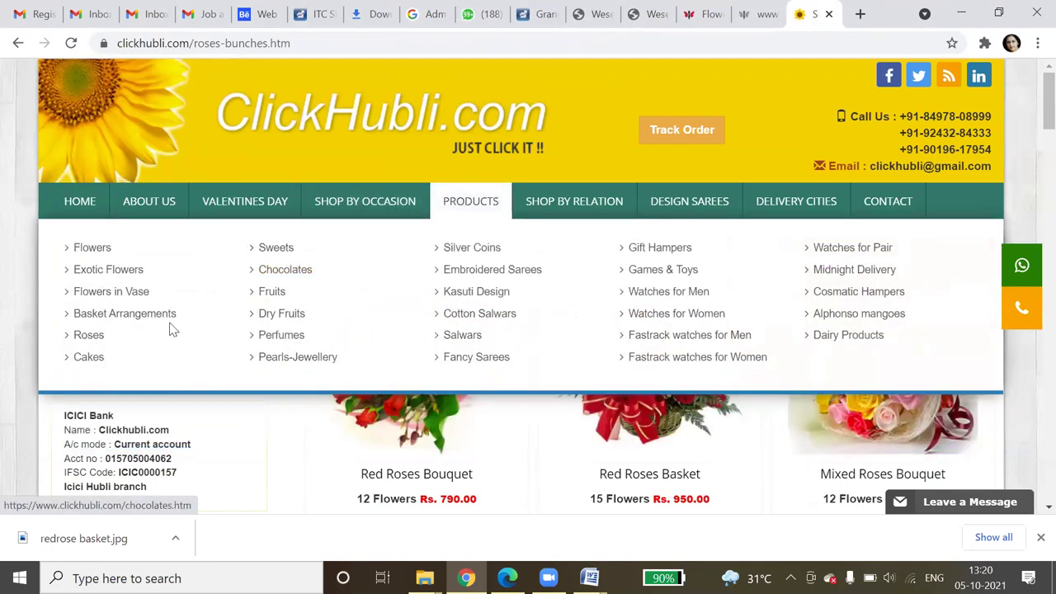
pyautogui.click(91, 357)
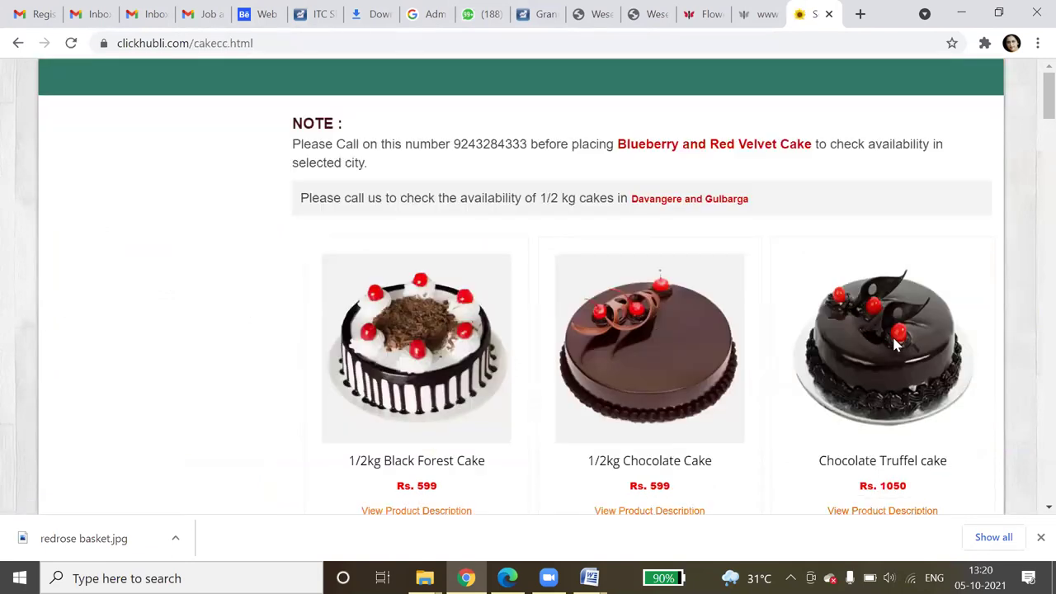
pyautogui.scroll(2, 897, 345)
# - Save the Chocolate Truffel cake picture as Trufflecake.jpg
pyautogui.rightClick(894, 343)
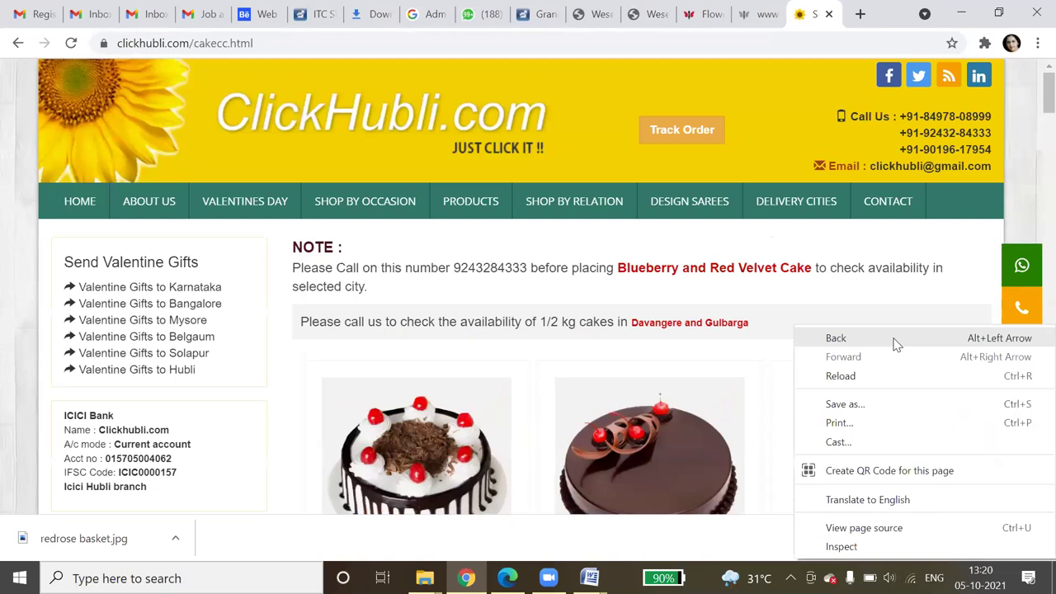
pyautogui.click(771, 282)
pyautogui.scroll(-2, 765, 290)
pyautogui.rightClick(855, 277)
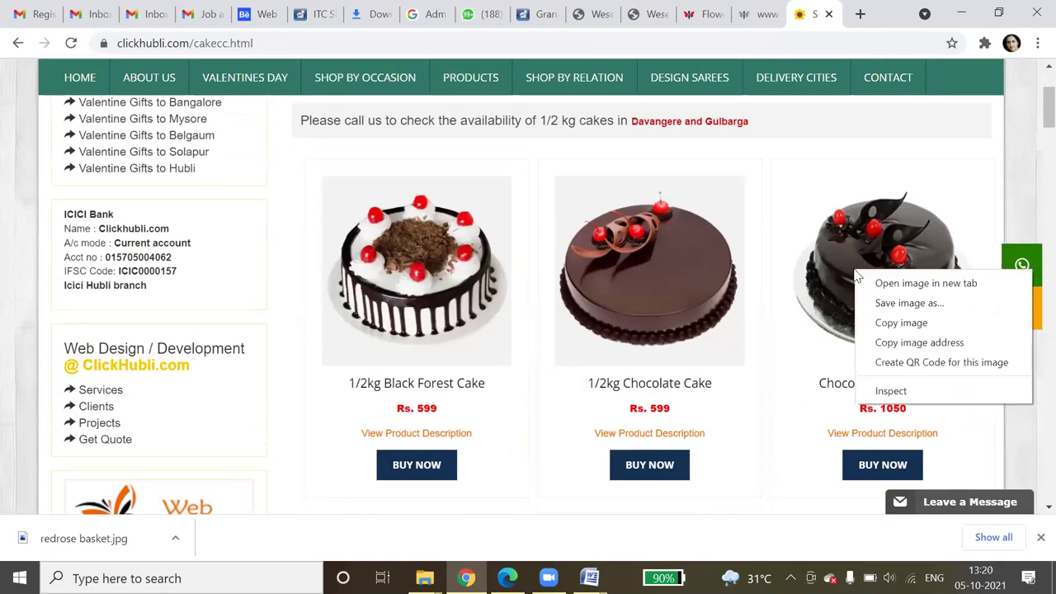
pyautogui.click(895, 307)
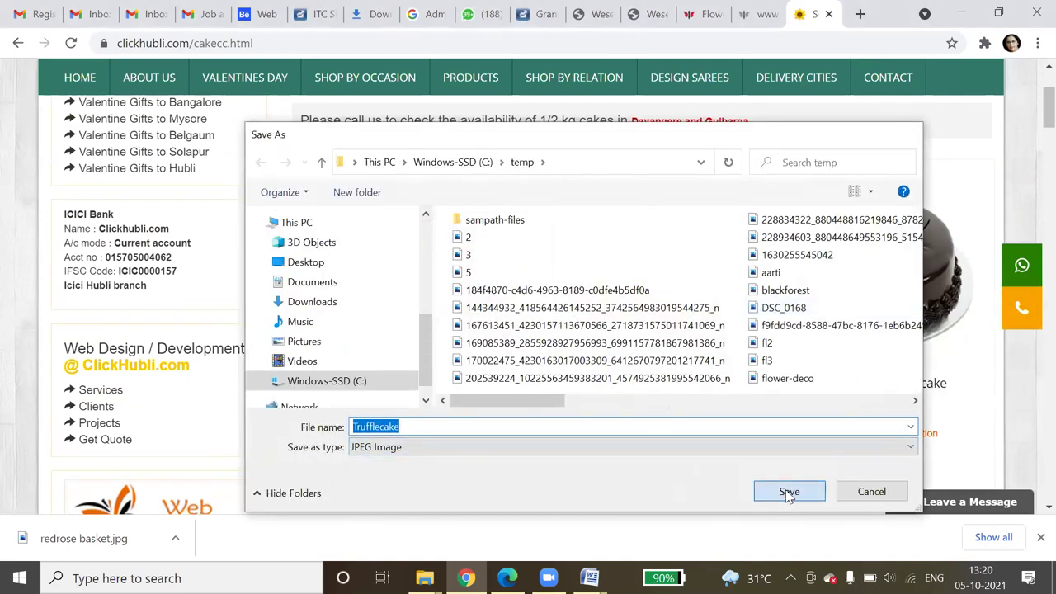
pyautogui.click(789, 492)
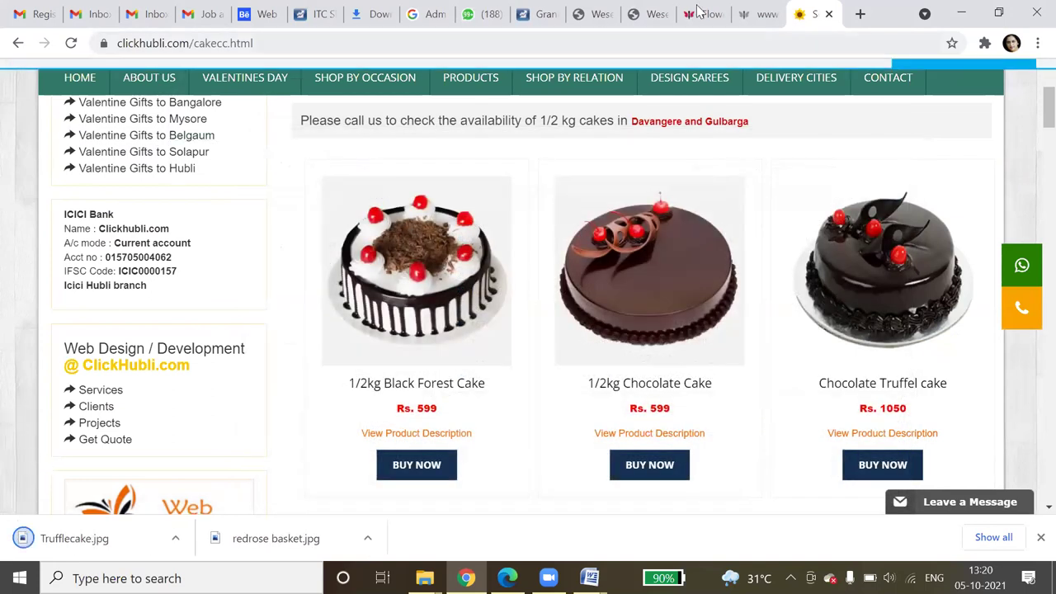
# - Back on the add-product tab, choose Trufflecake.jpg and upload it as the product image
pyautogui.click(701, 14)
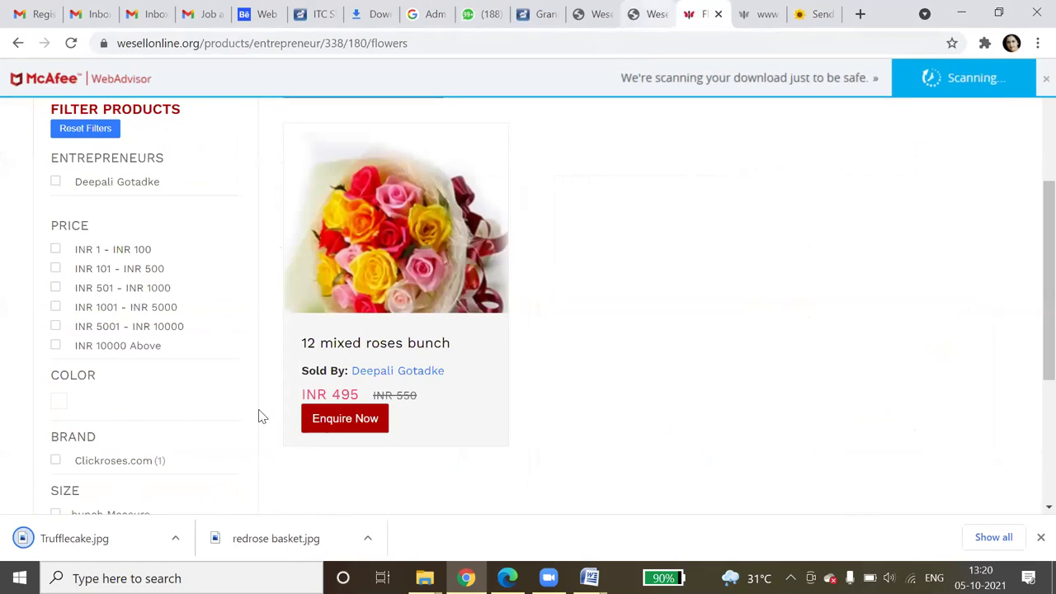
pyautogui.hotkey('ctrl', 'shift', 'Tab')
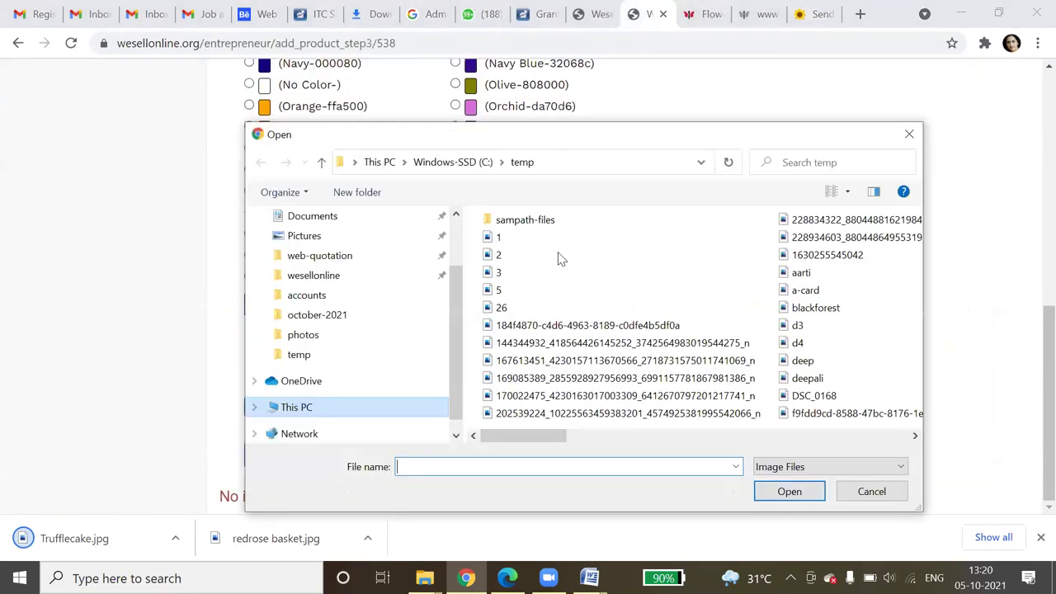
pyautogui.scroll(-3, 389, 344)
pyautogui.click(314, 306)
pyautogui.doubleClick(511, 255)
pyautogui.click(289, 456)
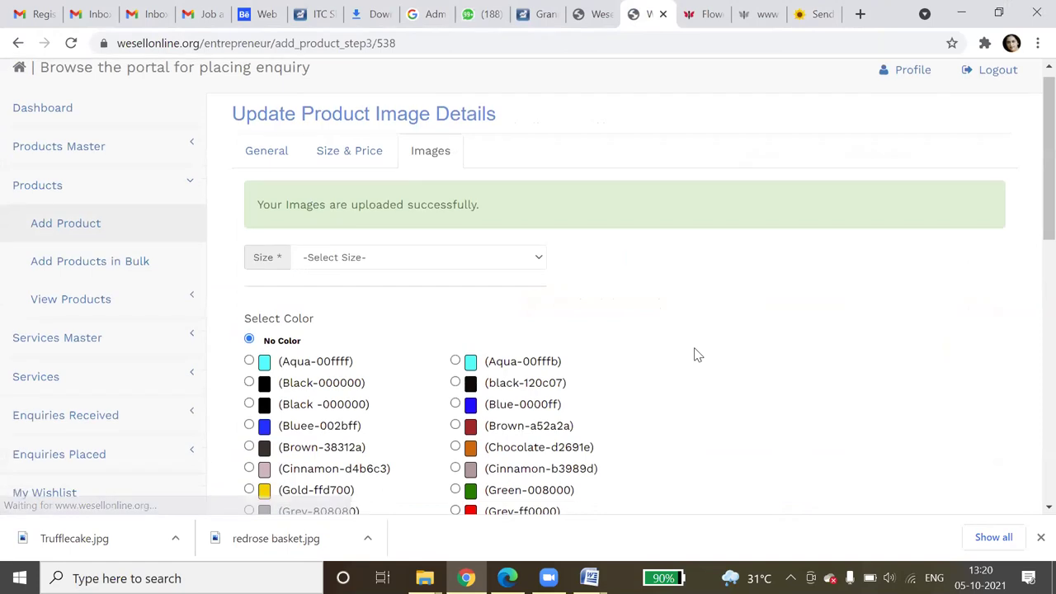
# - Open View Products > All Products from the sidebar
pyautogui.scroll(-3, 694, 355)
pyautogui.scroll(-1, 694, 354)
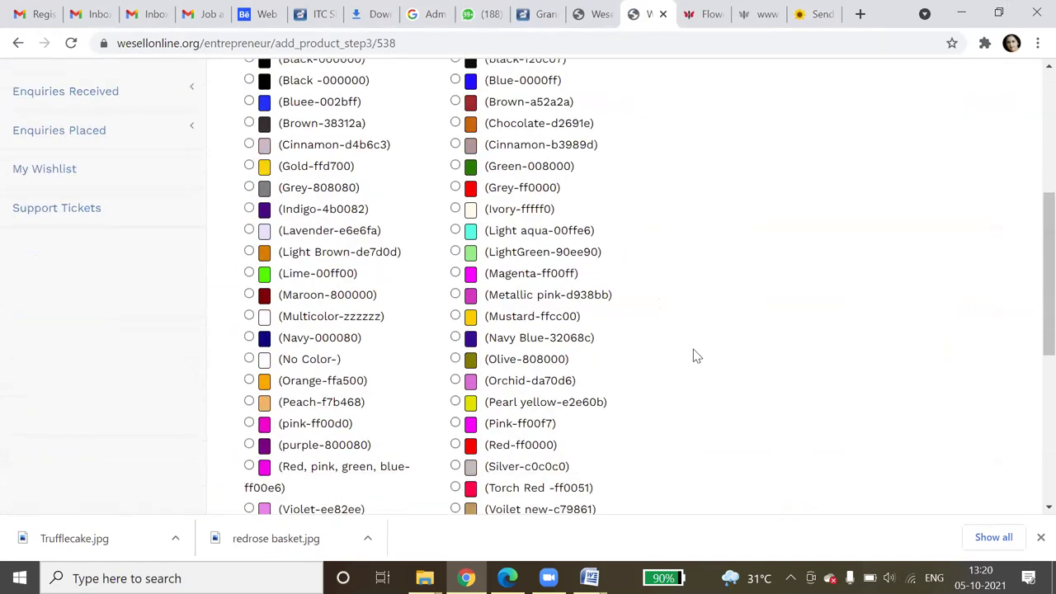
pyautogui.scroll(1, 694, 355)
pyautogui.scroll(2, 212, 302)
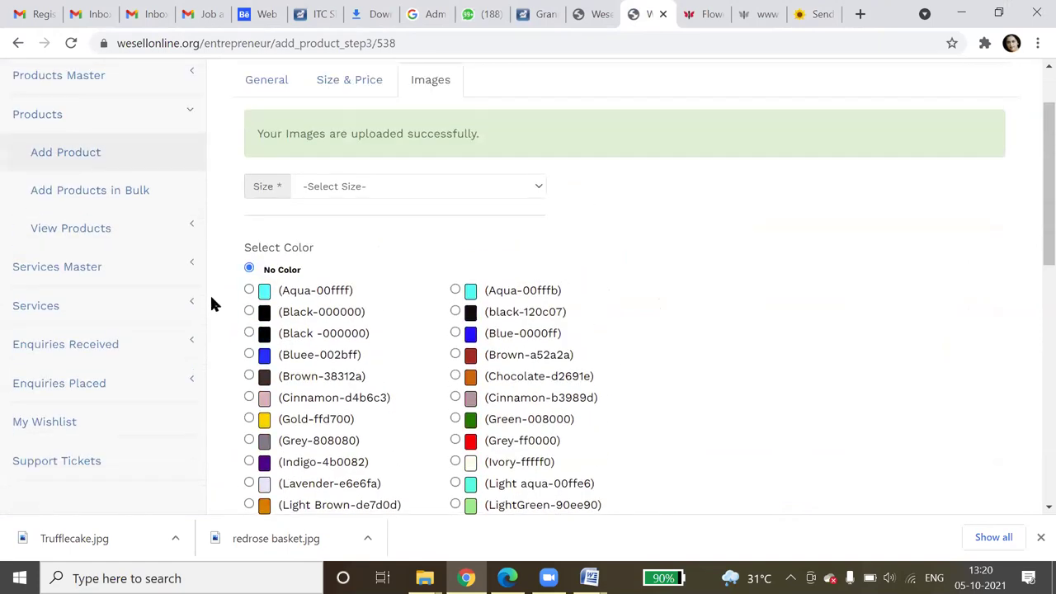
pyautogui.click(53, 234)
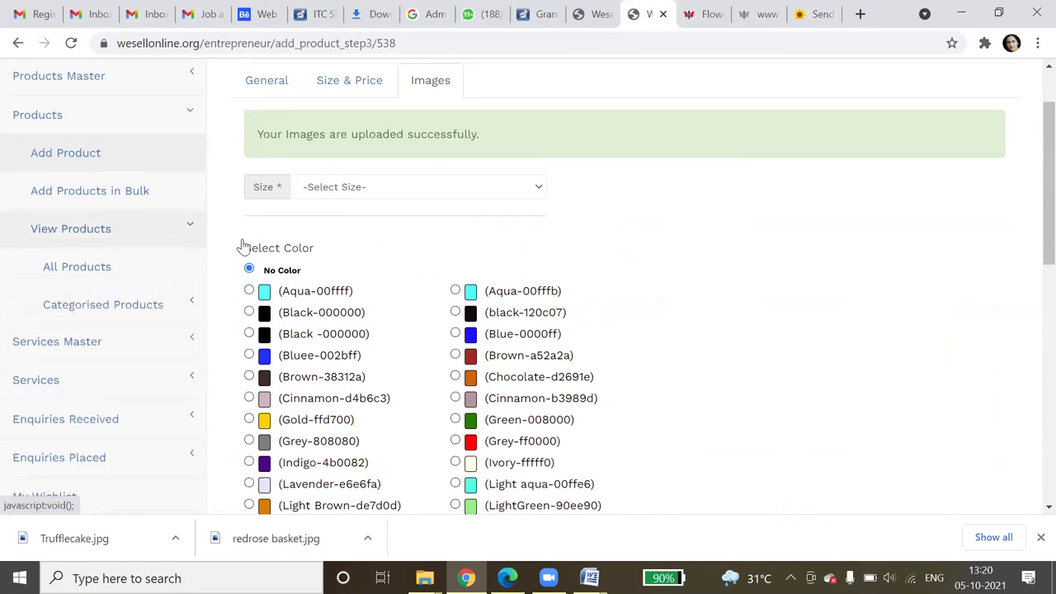
pyautogui.click(96, 275)
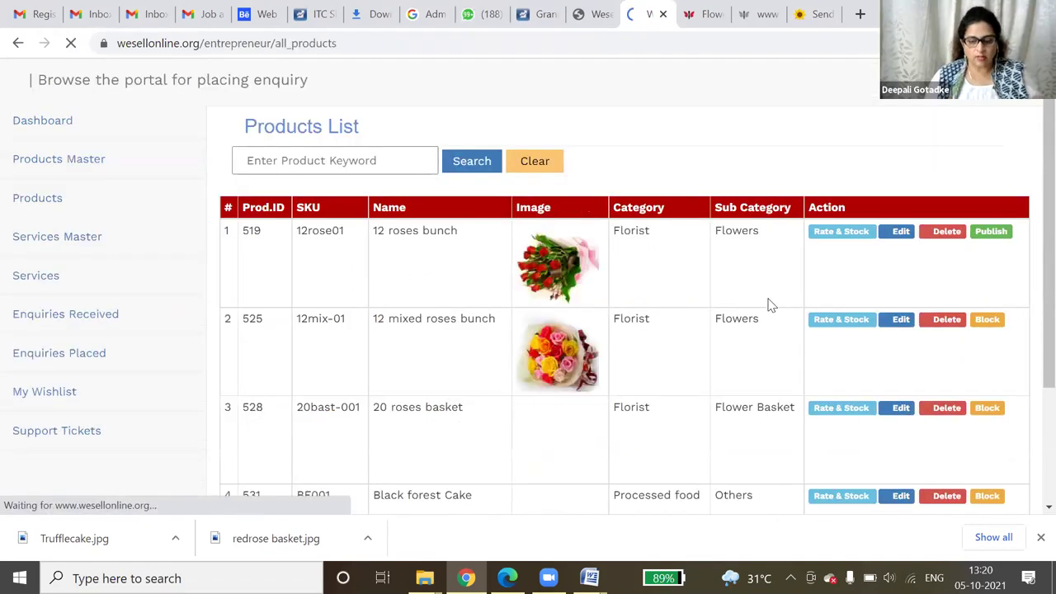
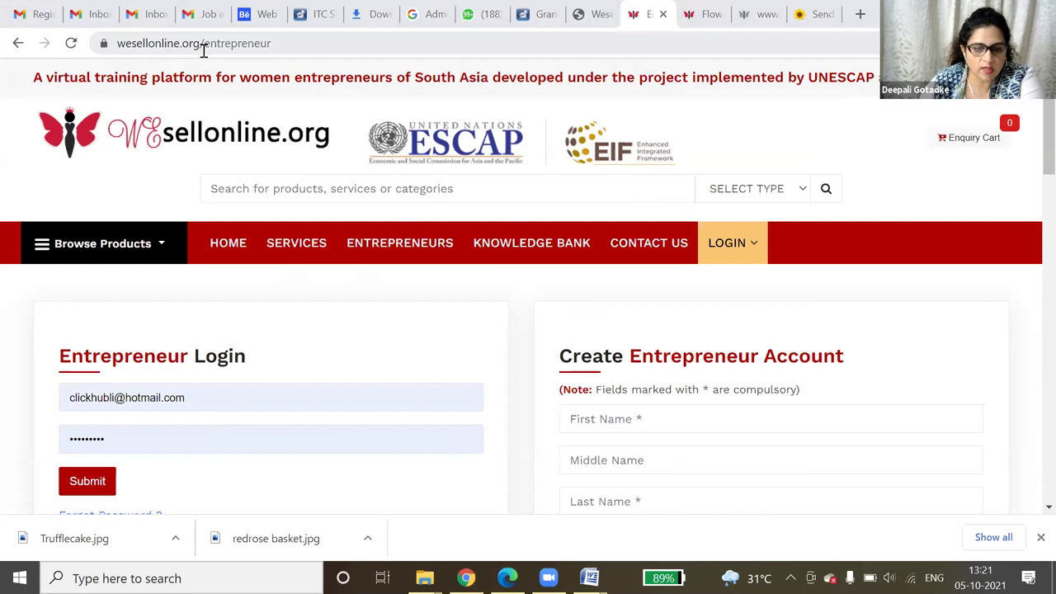
# - Log in as an Entrepreneur with the account password and expand Products Master in the sidebar
pyautogui.click(738, 243)
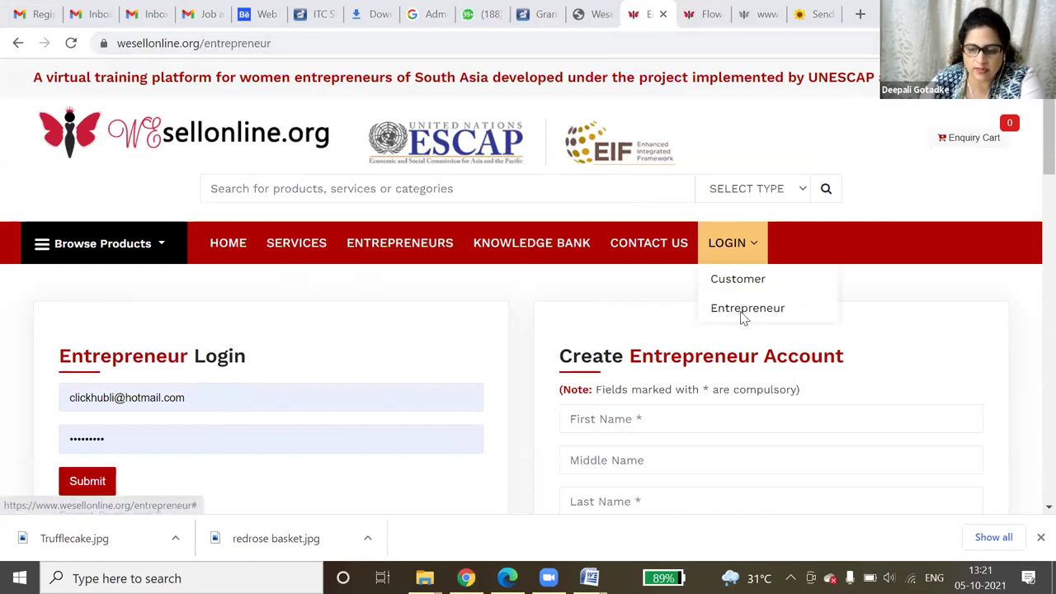
pyautogui.click(742, 311)
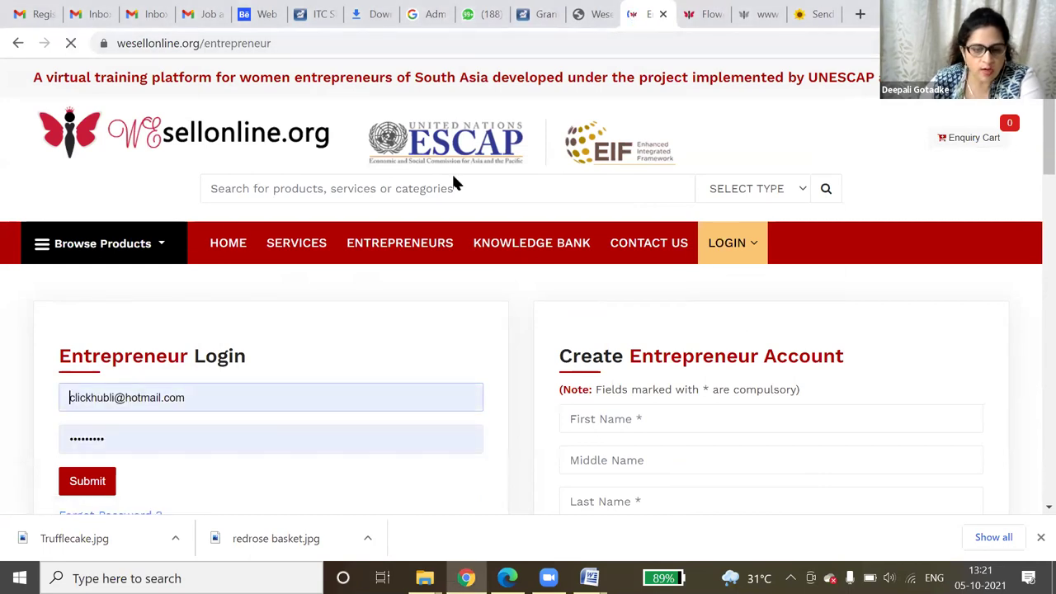
pyautogui.scroll(-2, 116, 281)
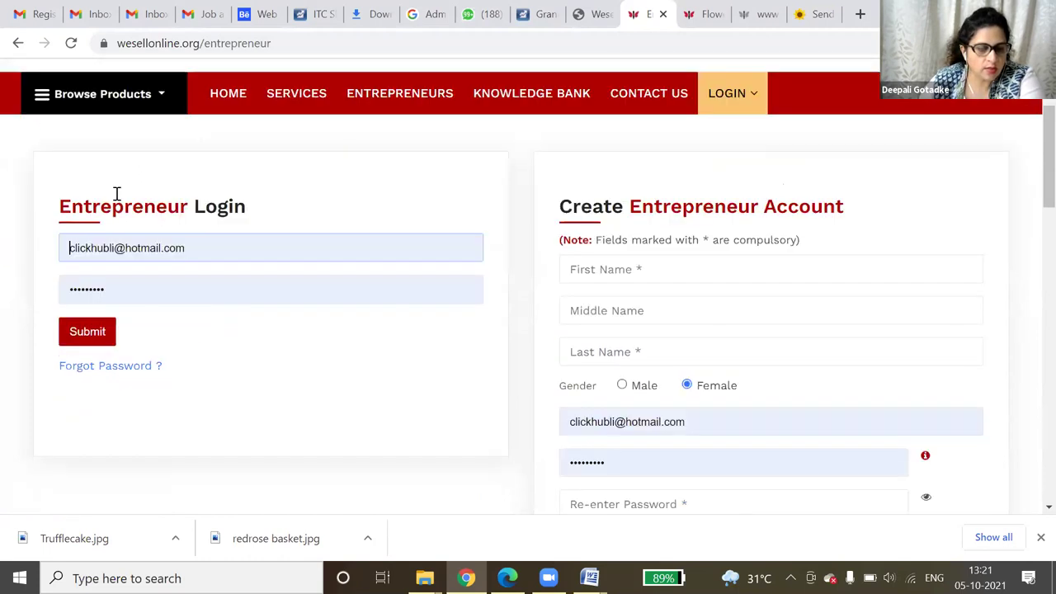
pyautogui.scroll(-1, 116, 194)
pyautogui.press('Tab')
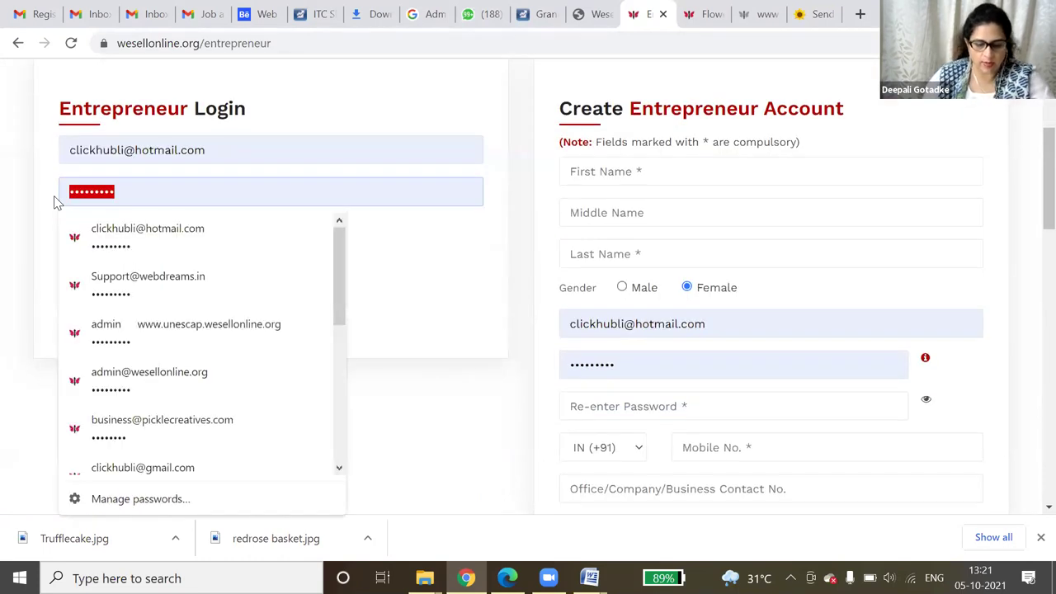
pyautogui.write('•••••••••')
pyautogui.press('Return')
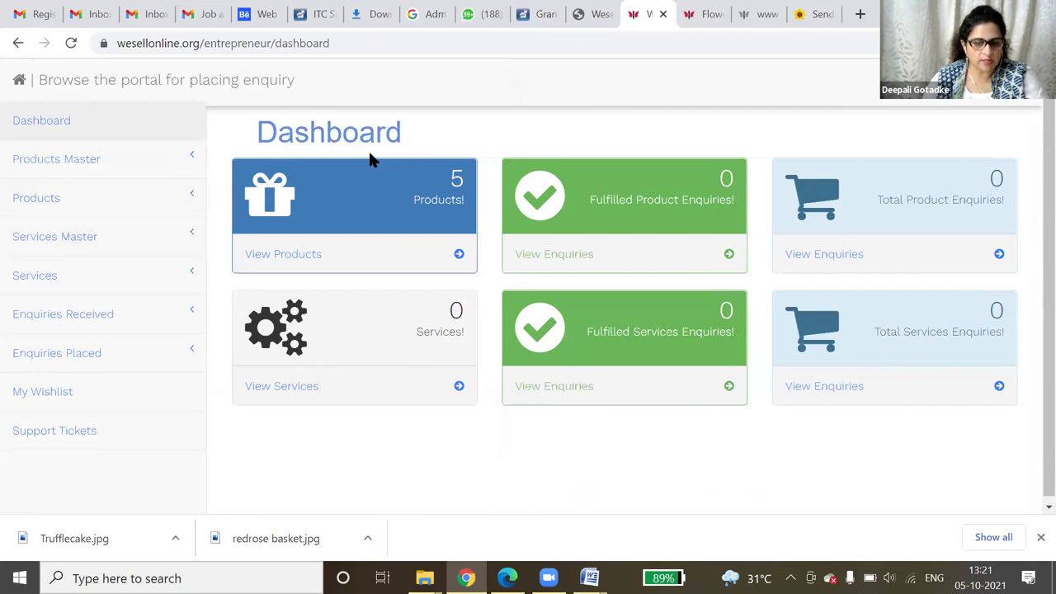
pyautogui.click(114, 174)
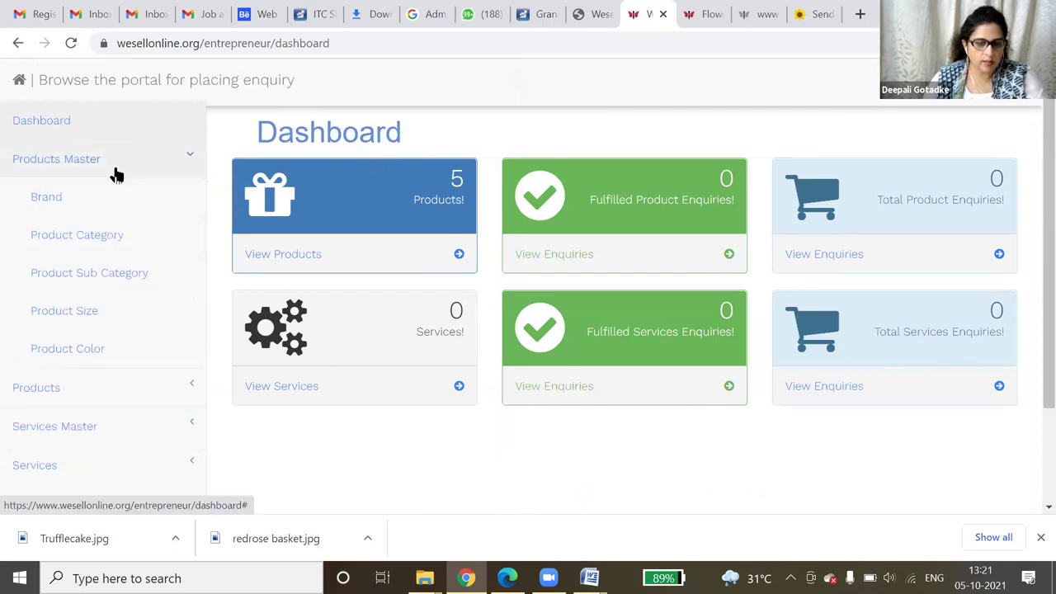
# - Submit a new brand titled 'kasuti' and check it in the existing brands list
pyautogui.click(103, 203)
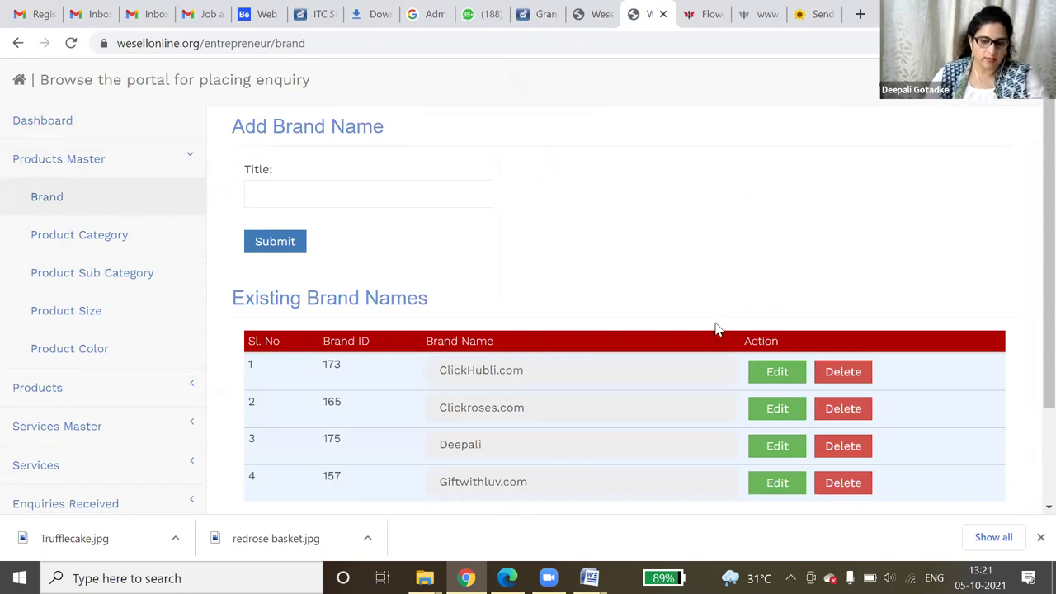
pyautogui.scroll(-2, 682, 344)
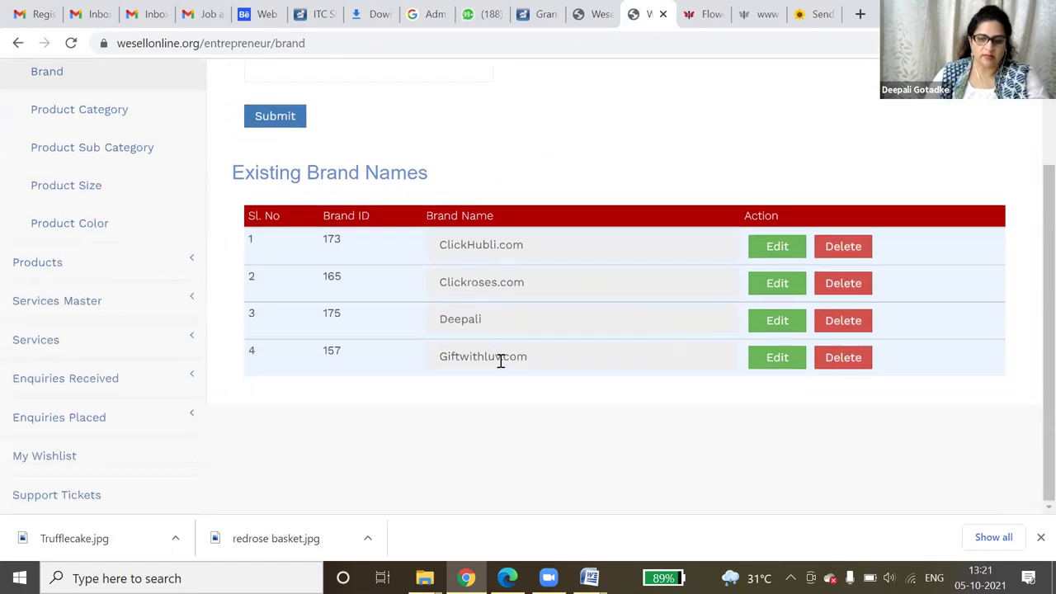
pyautogui.scroll(2, 350, 223)
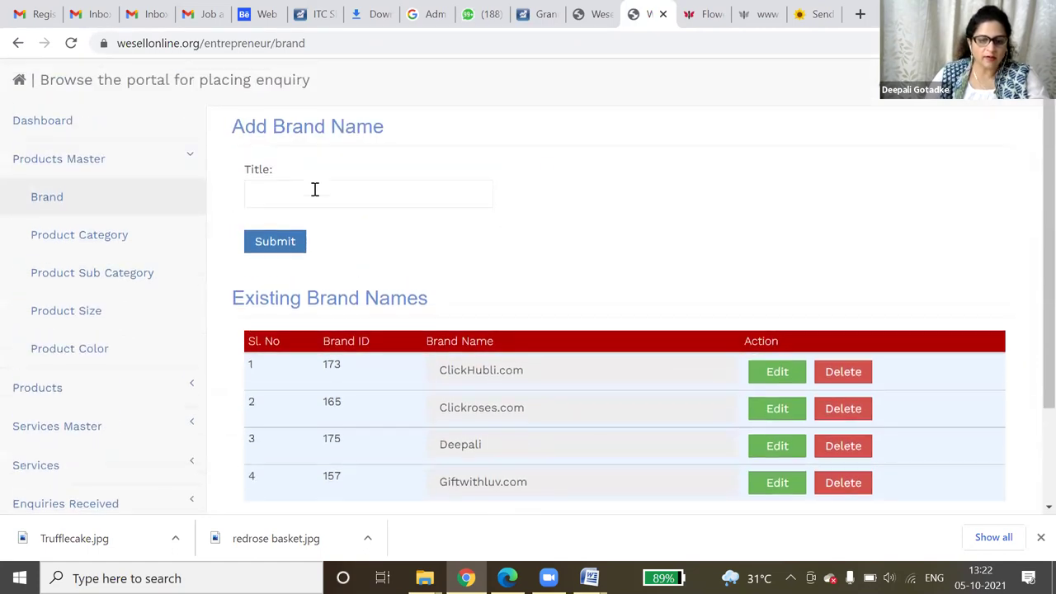
pyautogui.click(318, 189)
pyautogui.write('kasuti')
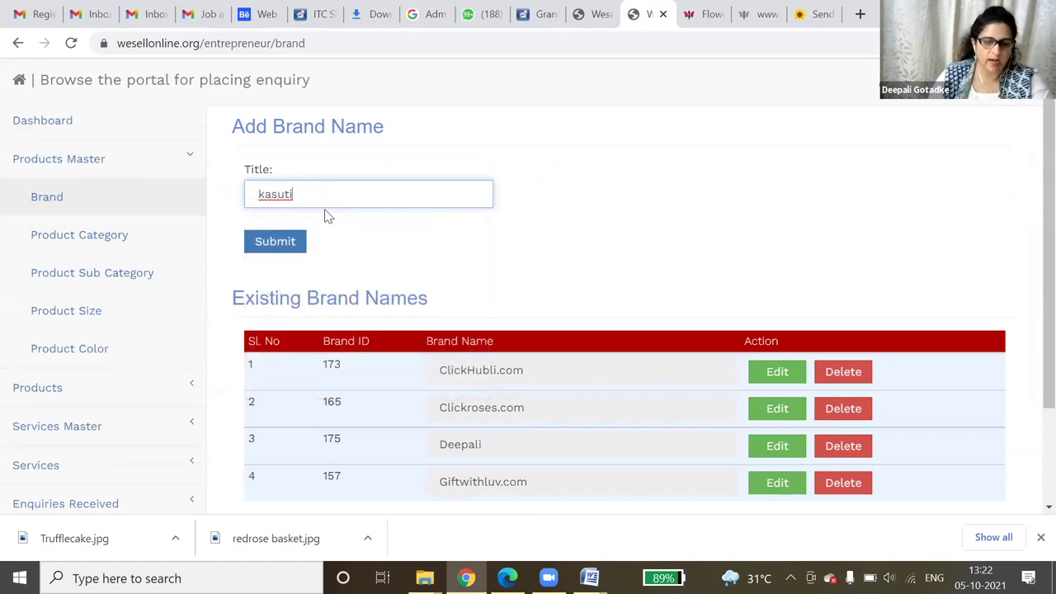
pyautogui.click(288, 243)
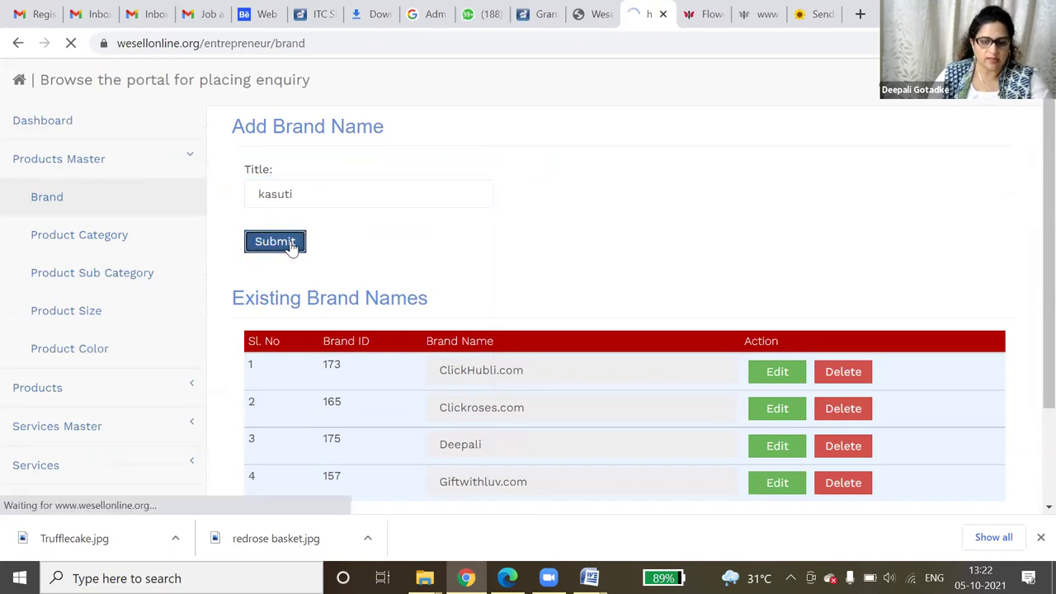
pyautogui.scroll(-3, 534, 311)
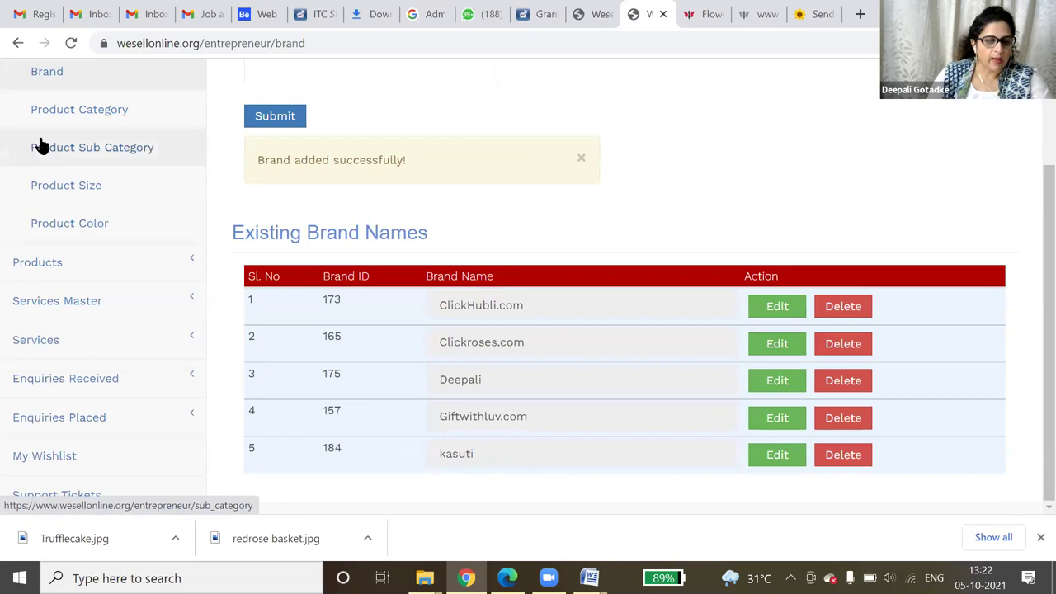
pyautogui.scroll(2, 89, 156)
pyautogui.scroll(1, 93, 186)
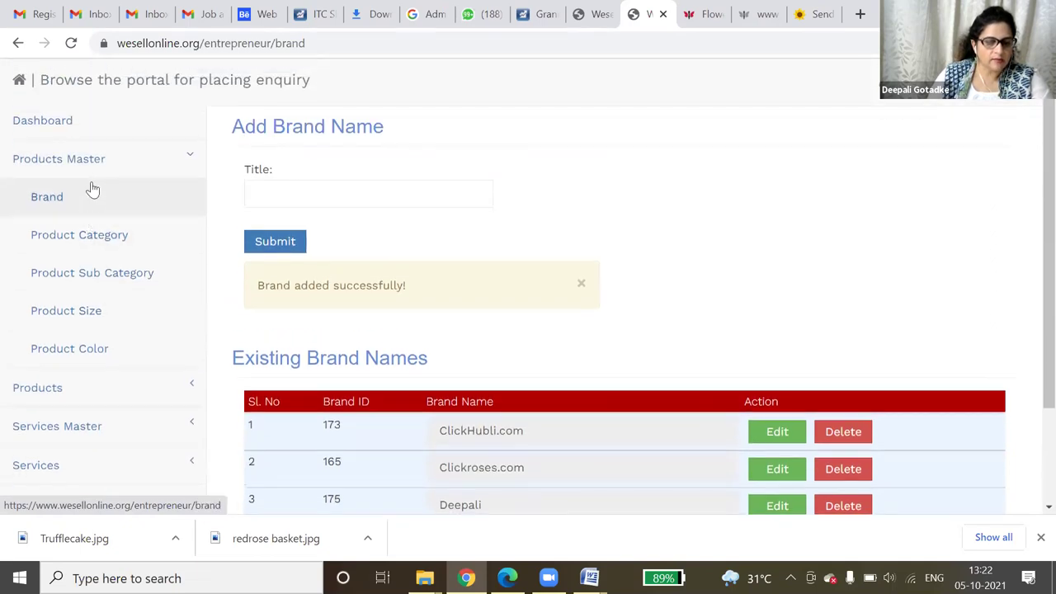
# - Look through the Product Category and Product Sub Category tables
pyautogui.click(97, 237)
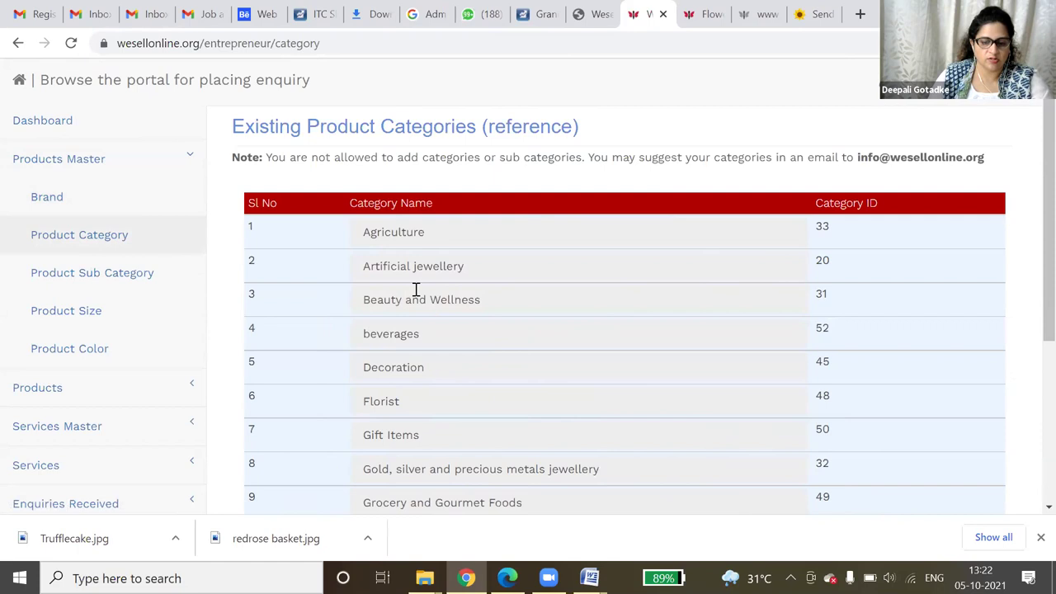
pyautogui.scroll(-2, 417, 289)
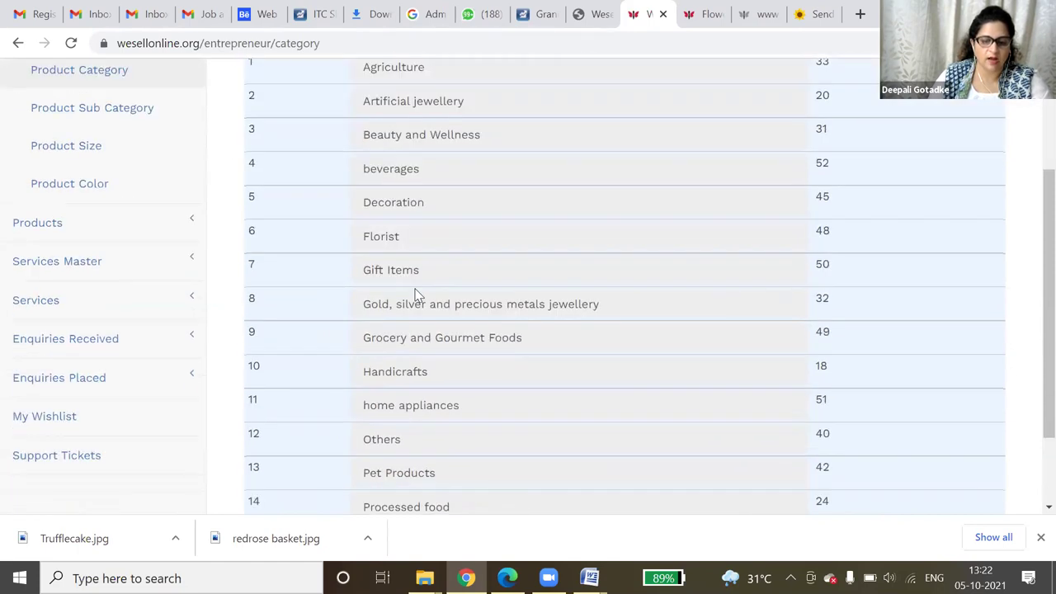
pyautogui.scroll(-2, 413, 367)
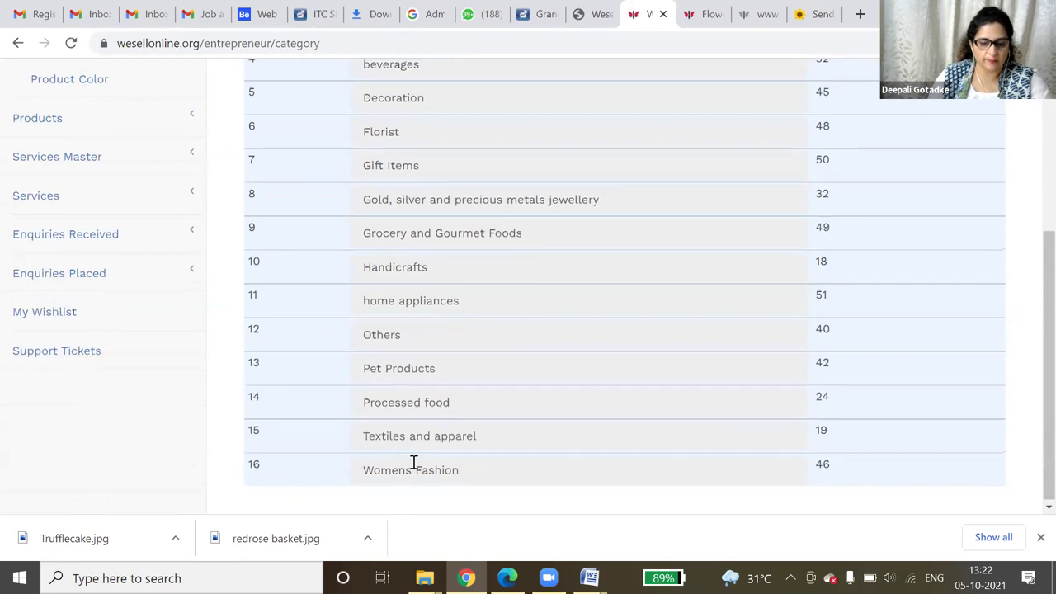
pyautogui.scroll(3, 346, 446)
pyautogui.click(122, 282)
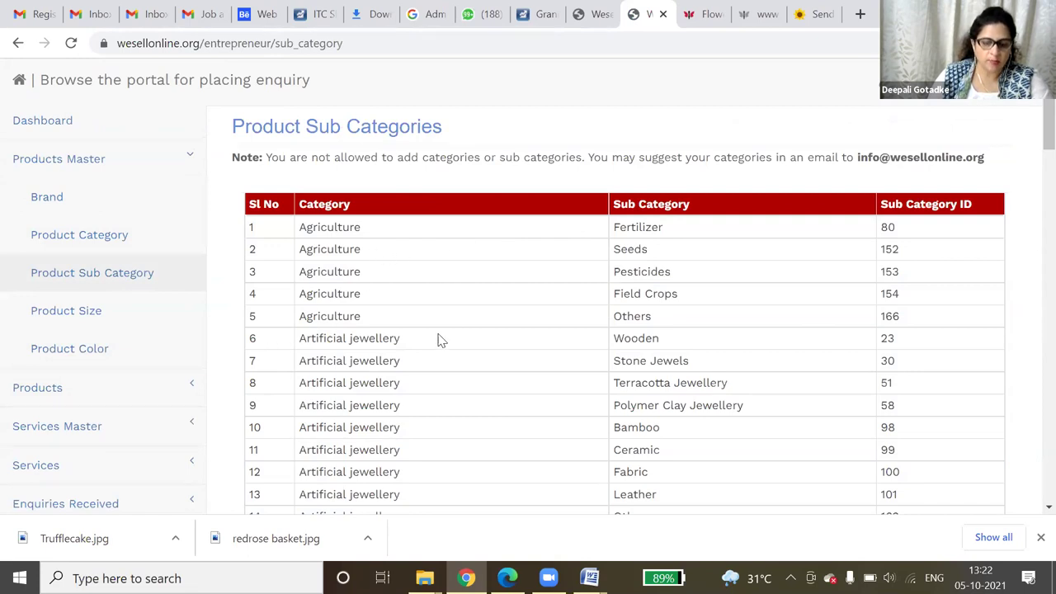
pyautogui.scroll(-12, 440, 340)
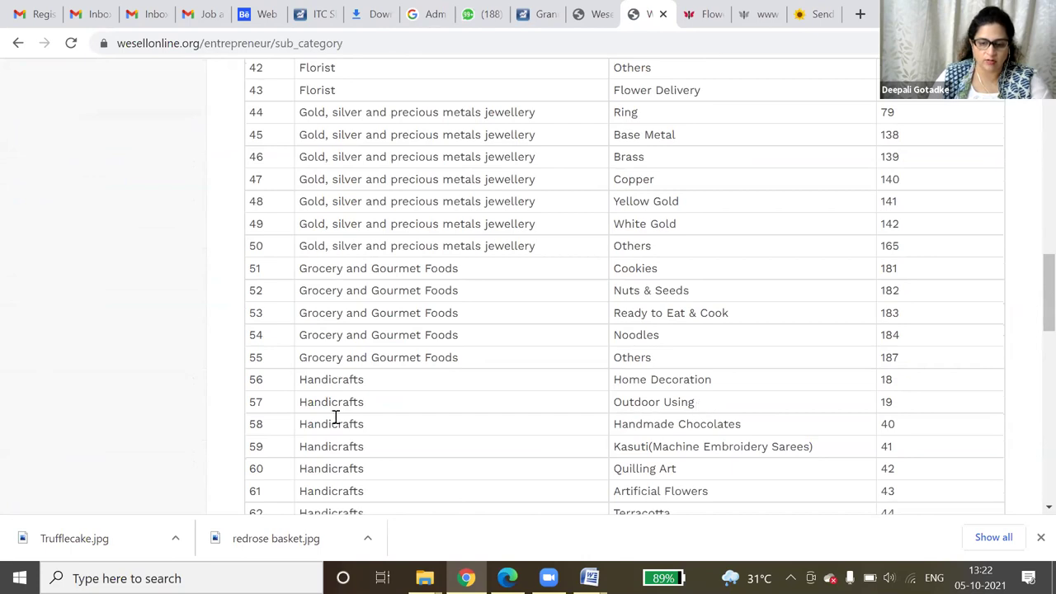
pyautogui.scroll(9, 102, 238)
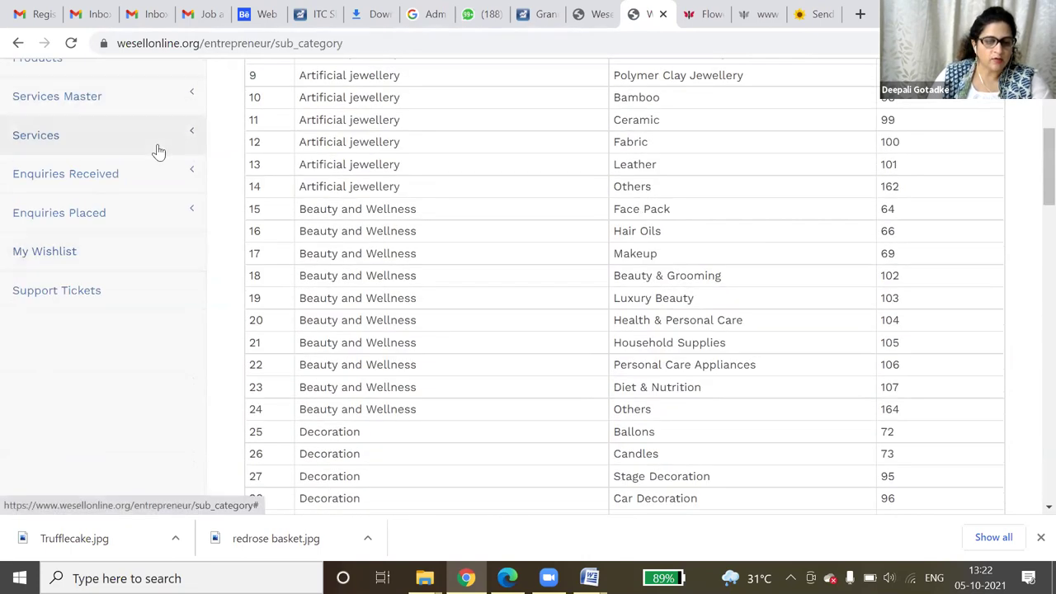
pyautogui.scroll(3, 140, 177)
# - Look through the Product Size and Product Color tables, then expand Products
pyautogui.click(95, 228)
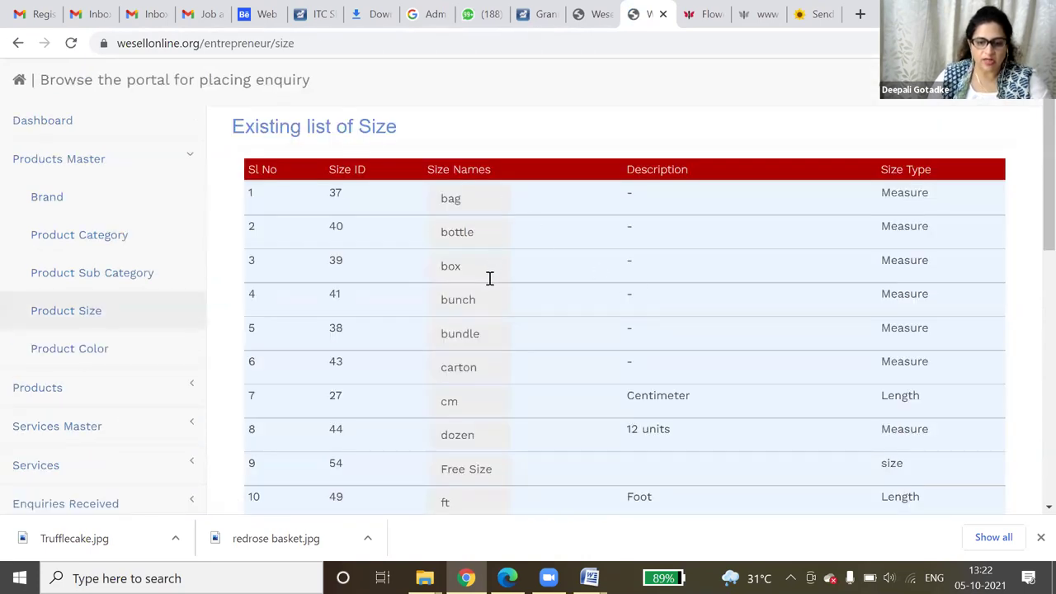
pyautogui.scroll(-7, 627, 355)
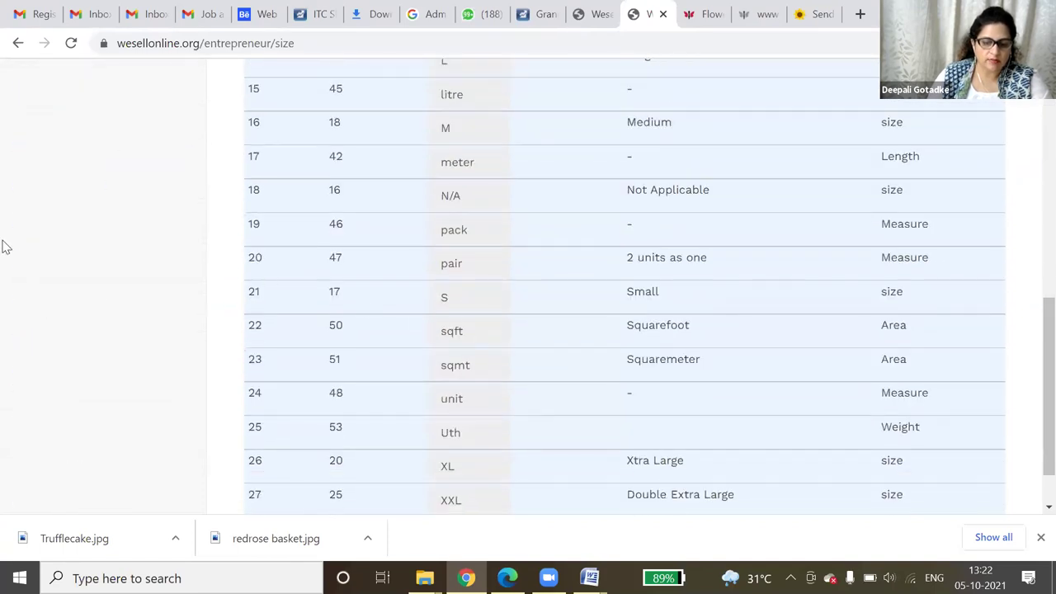
pyautogui.scroll(7, 112, 256)
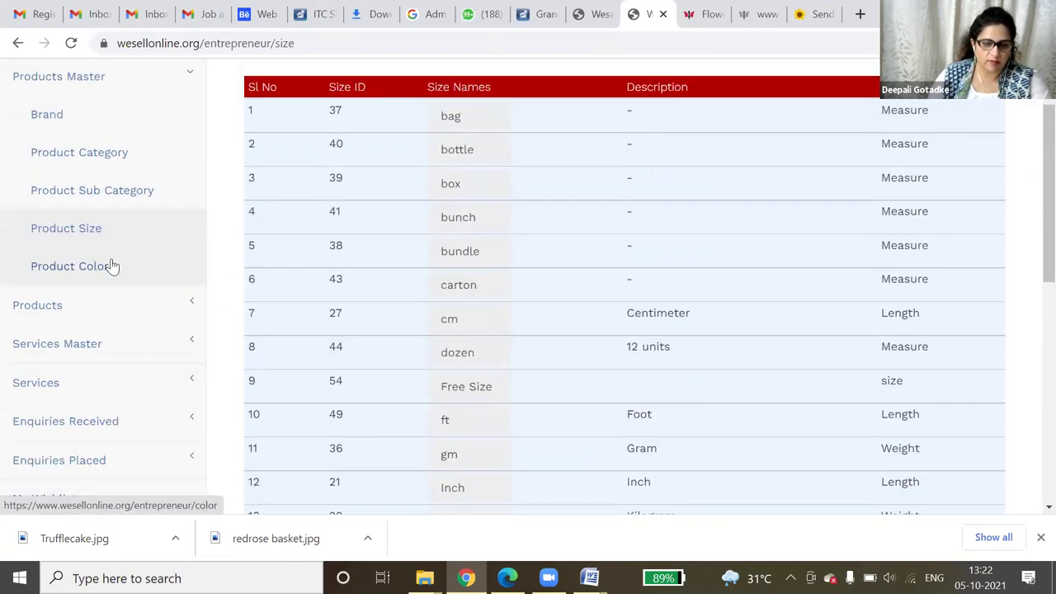
pyautogui.click(103, 282)
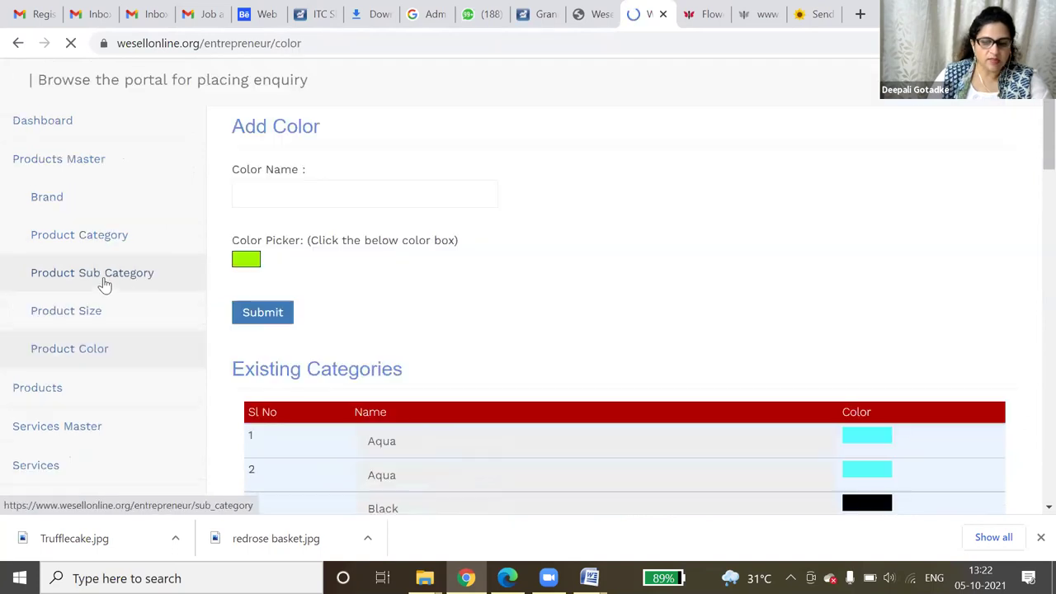
pyautogui.scroll(-14, 597, 311)
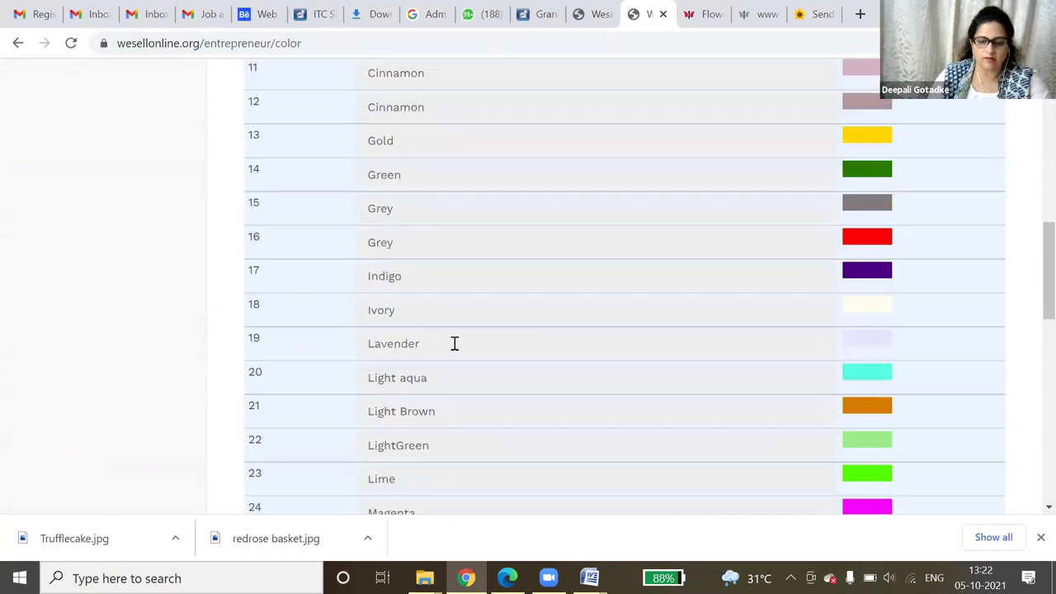
pyautogui.scroll(1, 223, 342)
pyautogui.scroll(5, 203, 323)
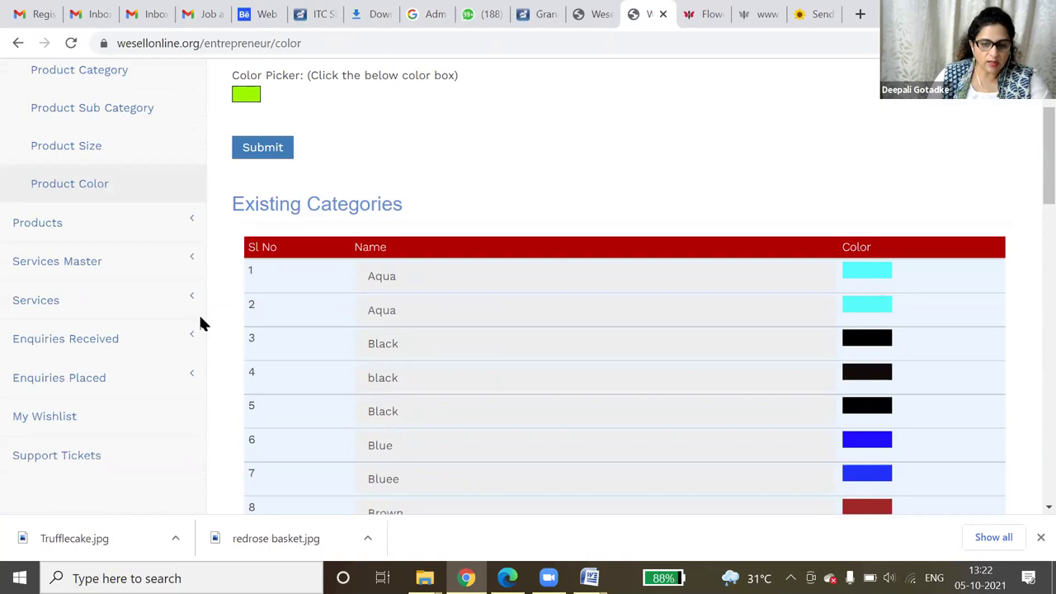
pyautogui.click(110, 233)
pyautogui.scroll(2, 121, 252)
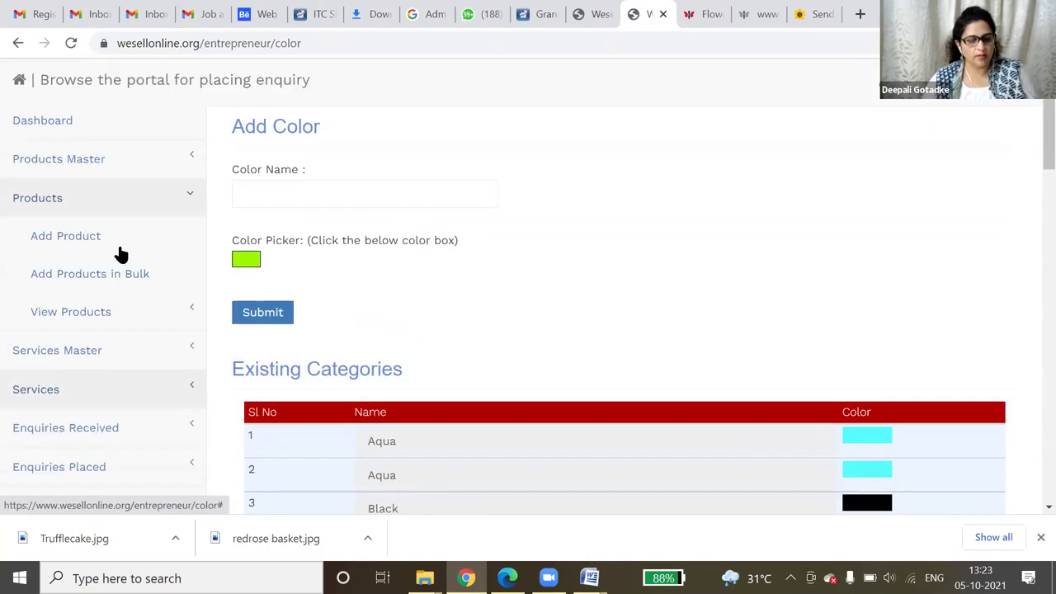
# - Start a new product named 'Fresh cream vanilla cake' with code van-001
pyautogui.click(75, 251)
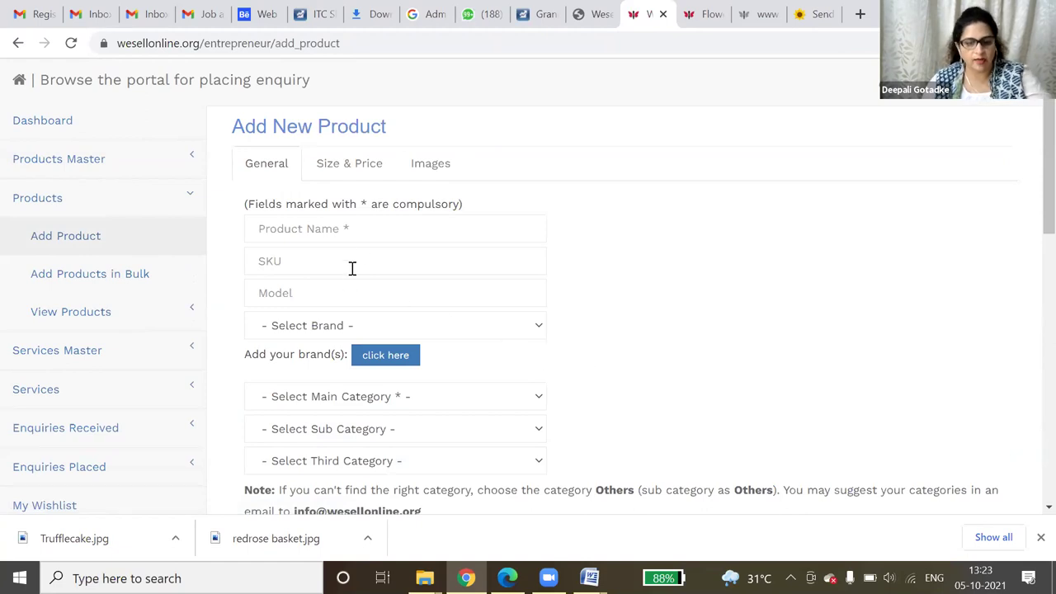
pyautogui.click(370, 235)
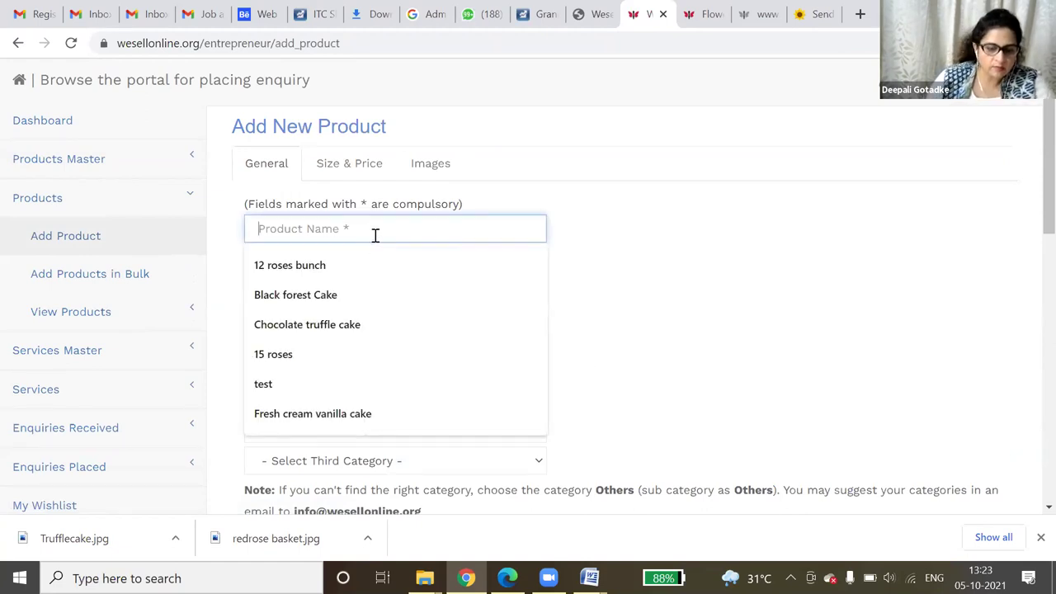
pyautogui.click(344, 412)
pyautogui.click(285, 262)
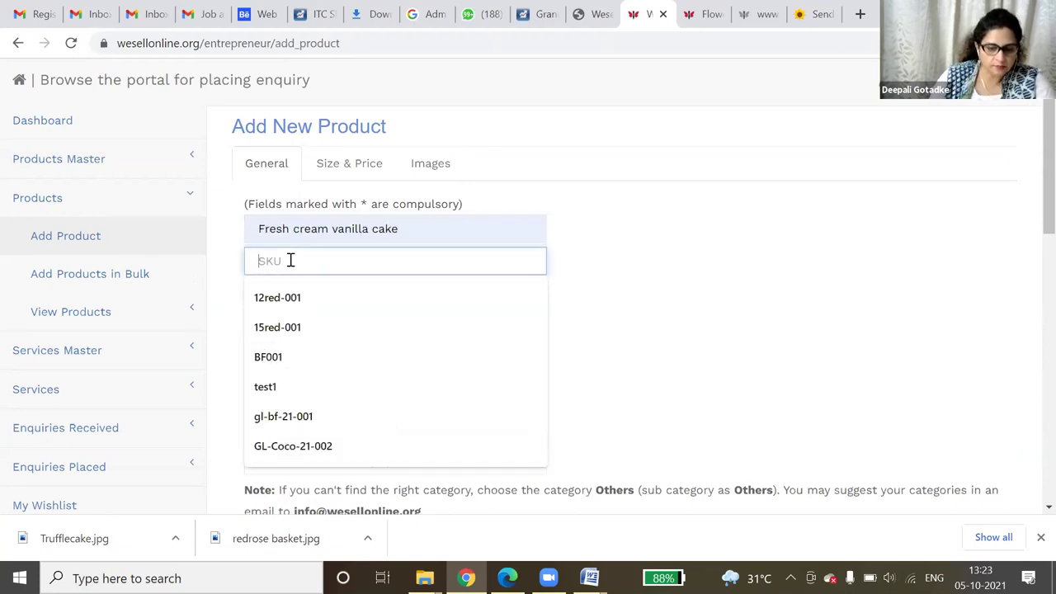
pyautogui.write('van-001')
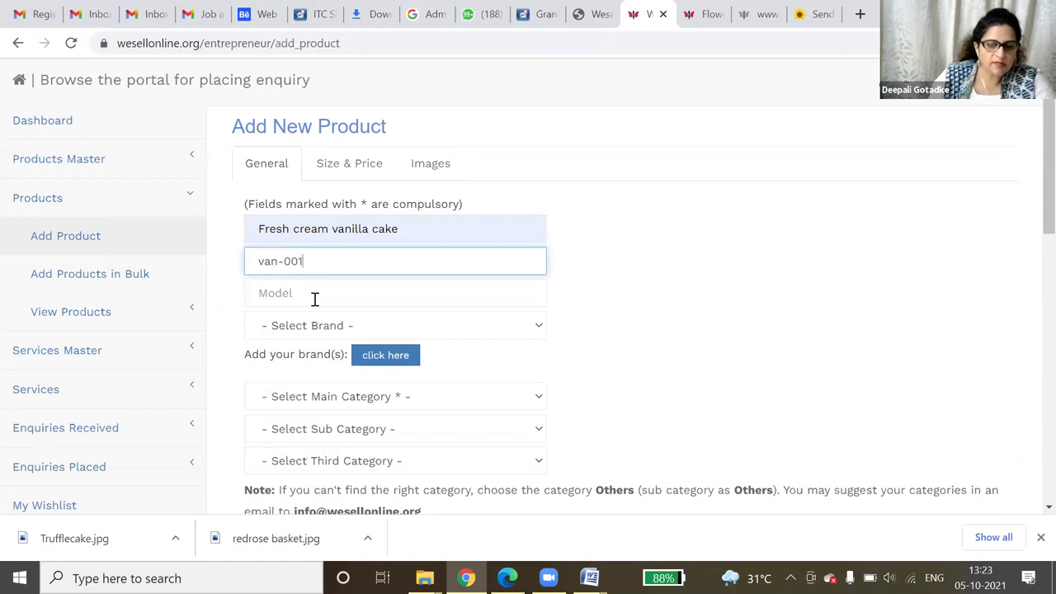
# - Set the model to Round cake and the brand to Giftwithluv.com
pyautogui.click(314, 294)
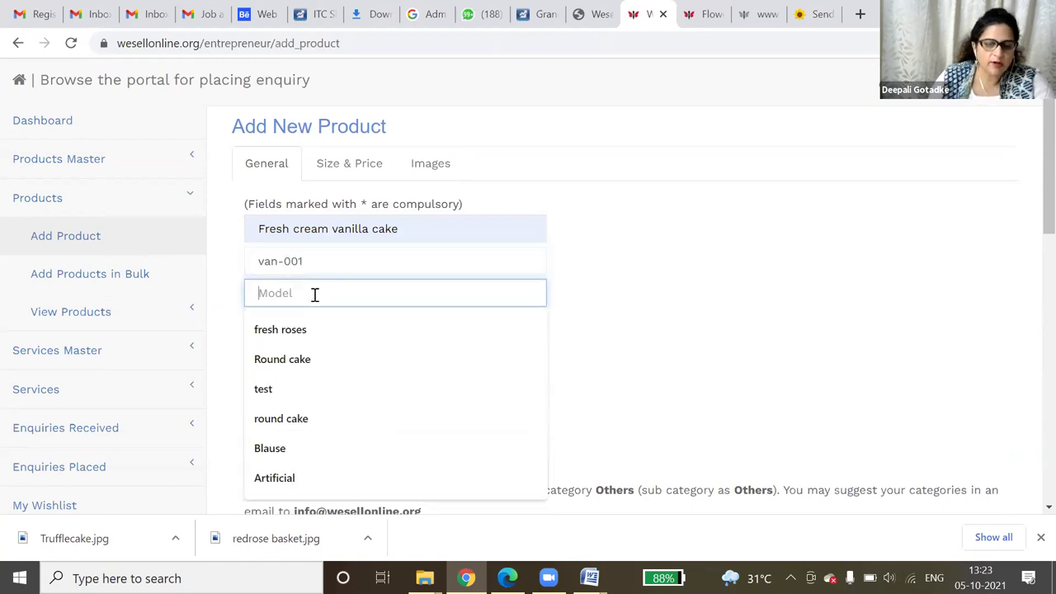
pyautogui.click(320, 357)
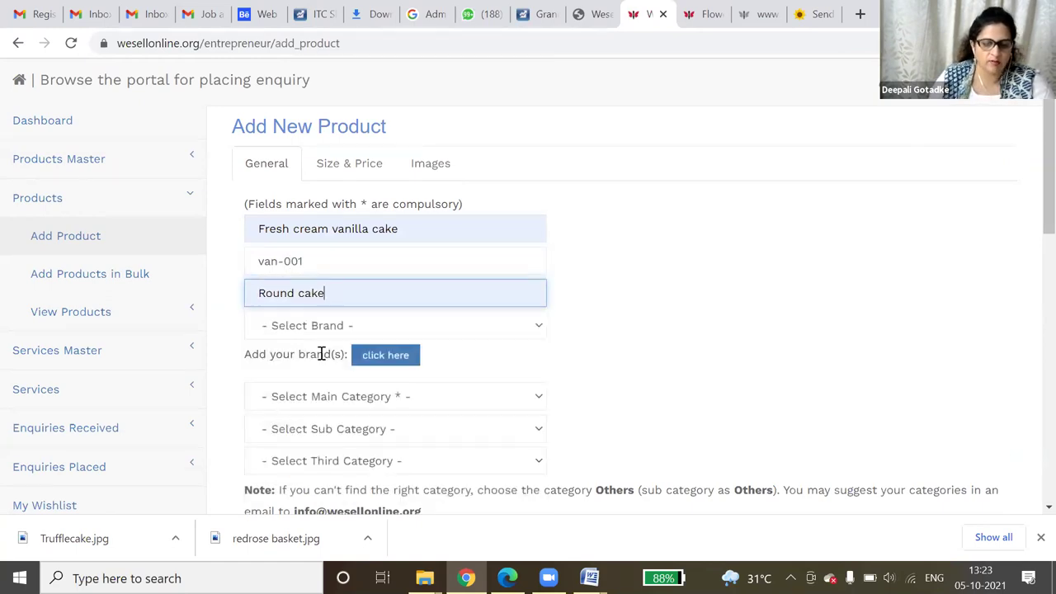
pyautogui.click(403, 328)
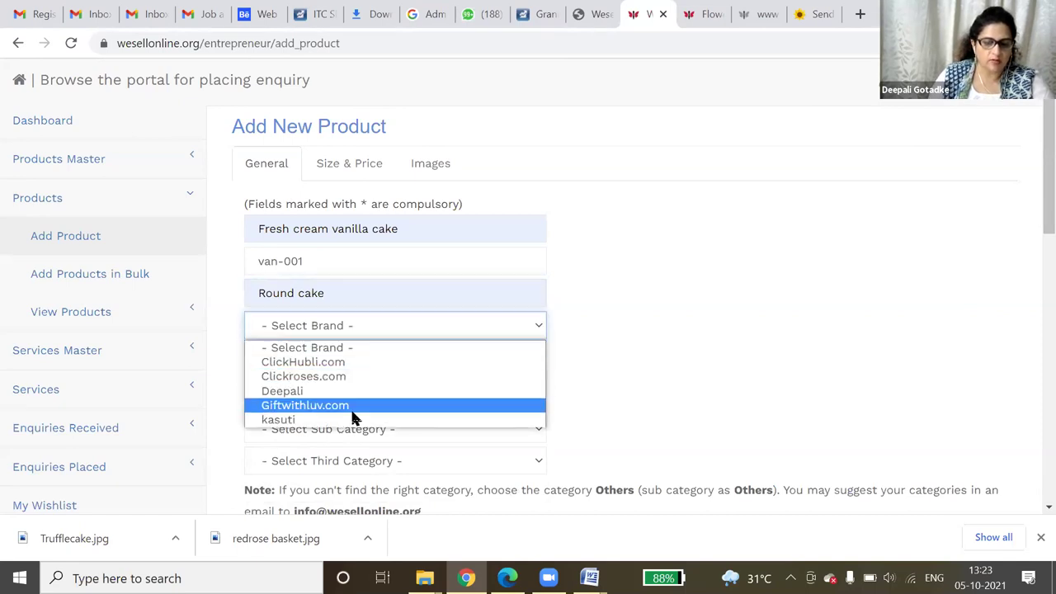
pyautogui.click(352, 417)
pyautogui.click(377, 332)
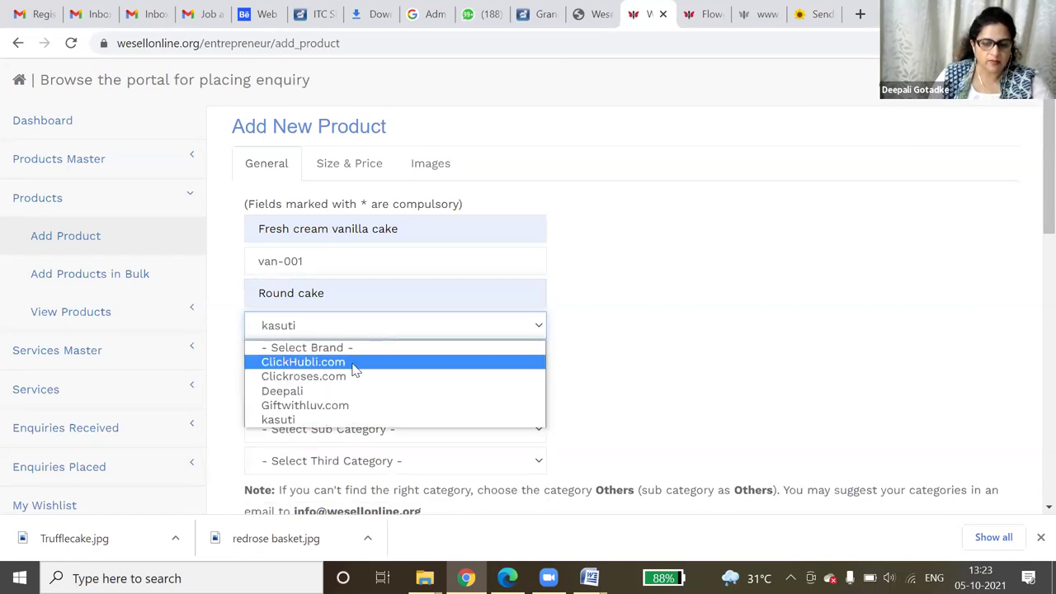
pyautogui.click(342, 405)
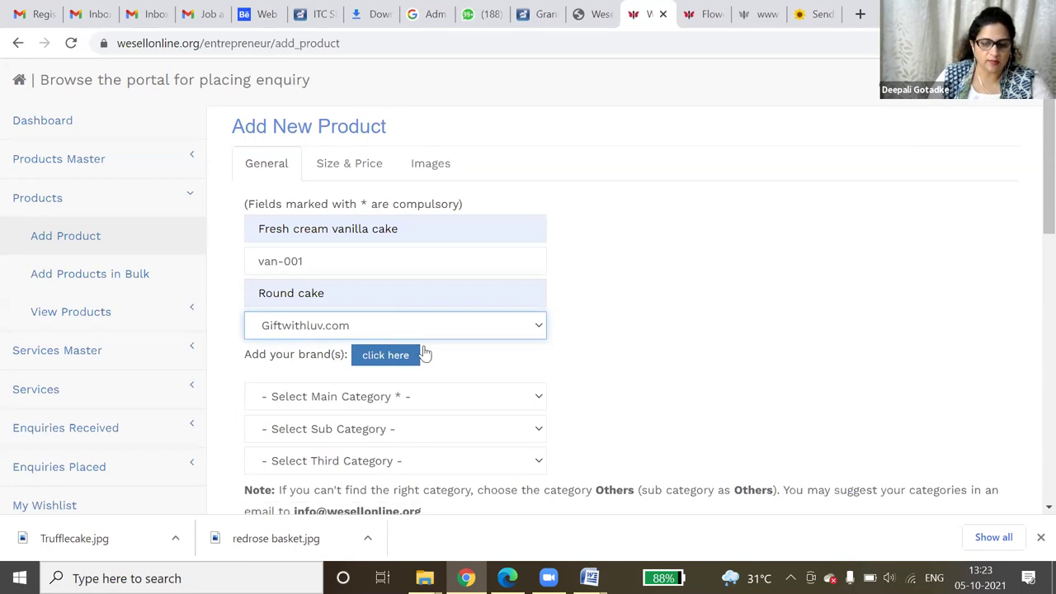
# - Set the main category to Processed food and the sub category to Others
pyautogui.scroll(-3, 507, 405)
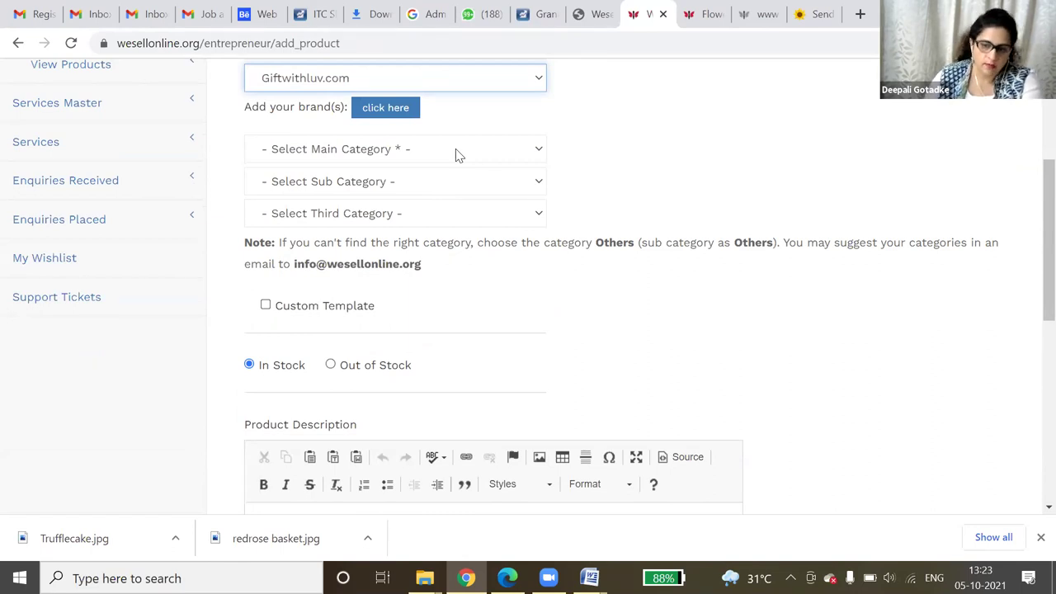
pyautogui.click(498, 153)
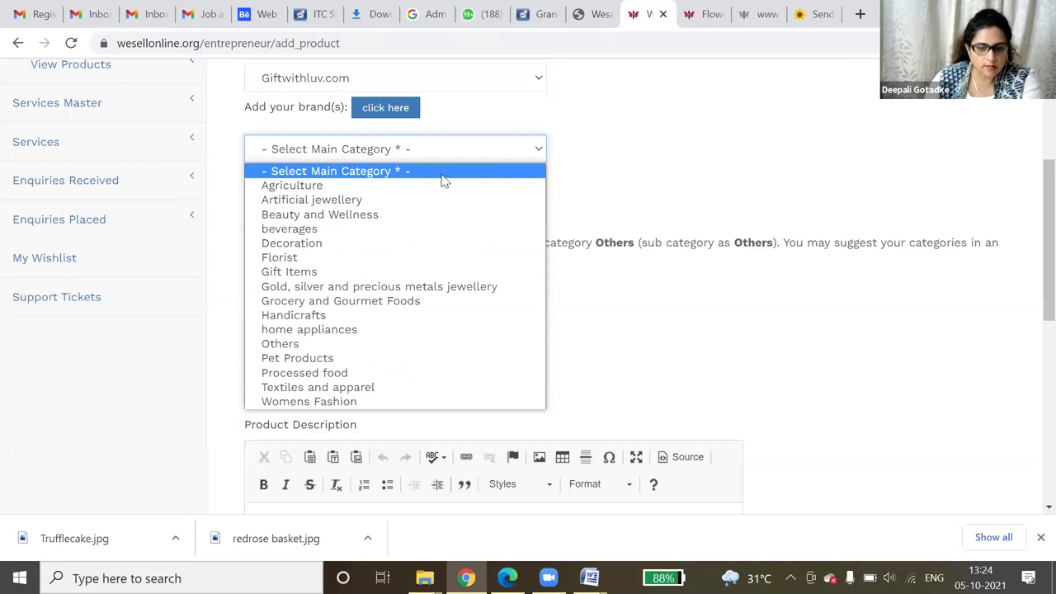
pyautogui.click(365, 374)
pyautogui.click(385, 182)
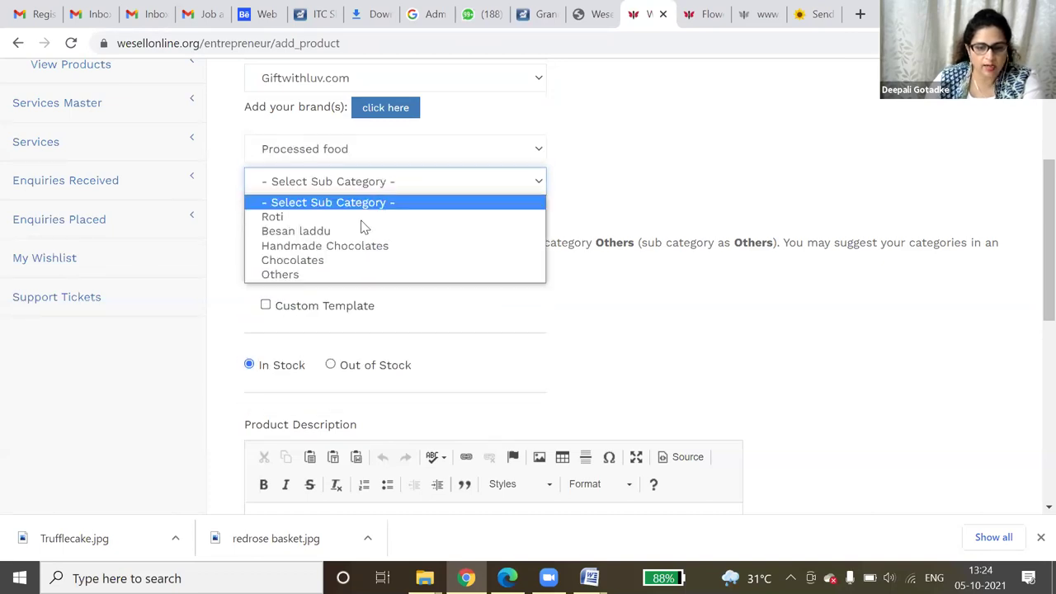
pyautogui.click(350, 274)
# - Enter the description 'Fresh cream vanilla cake of 1 kg' and go to the next step
pyautogui.scroll(-3, 351, 394)
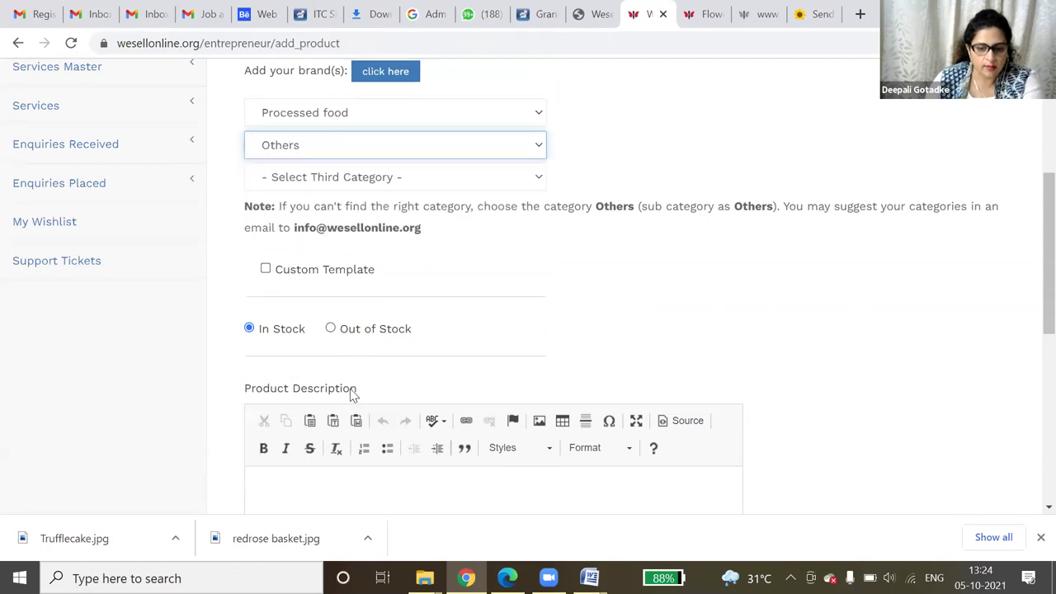
pyautogui.click(333, 301)
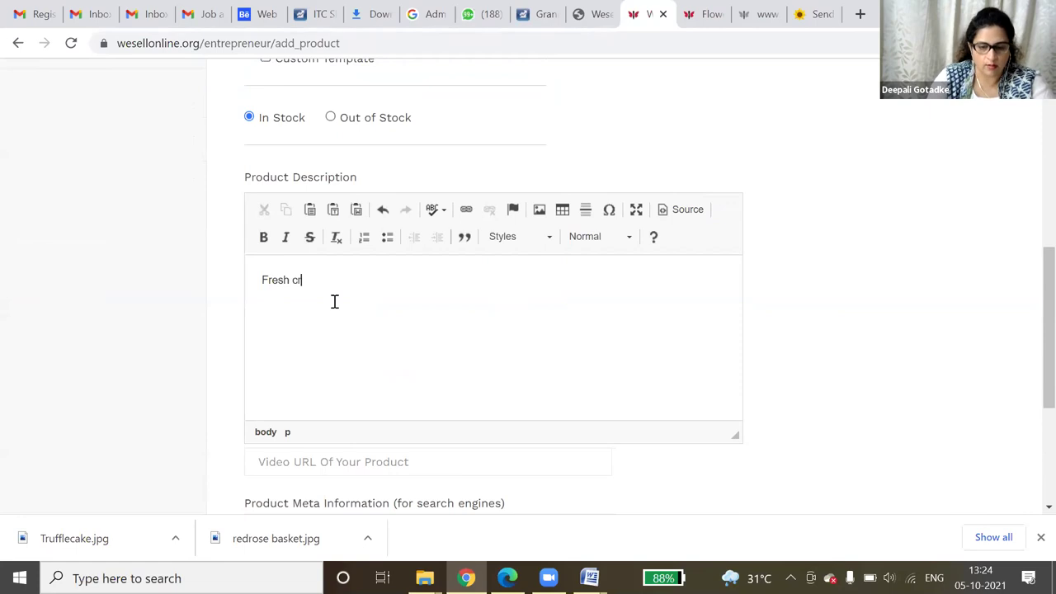
pyautogui.write('Fresh cream vanilla cake of')
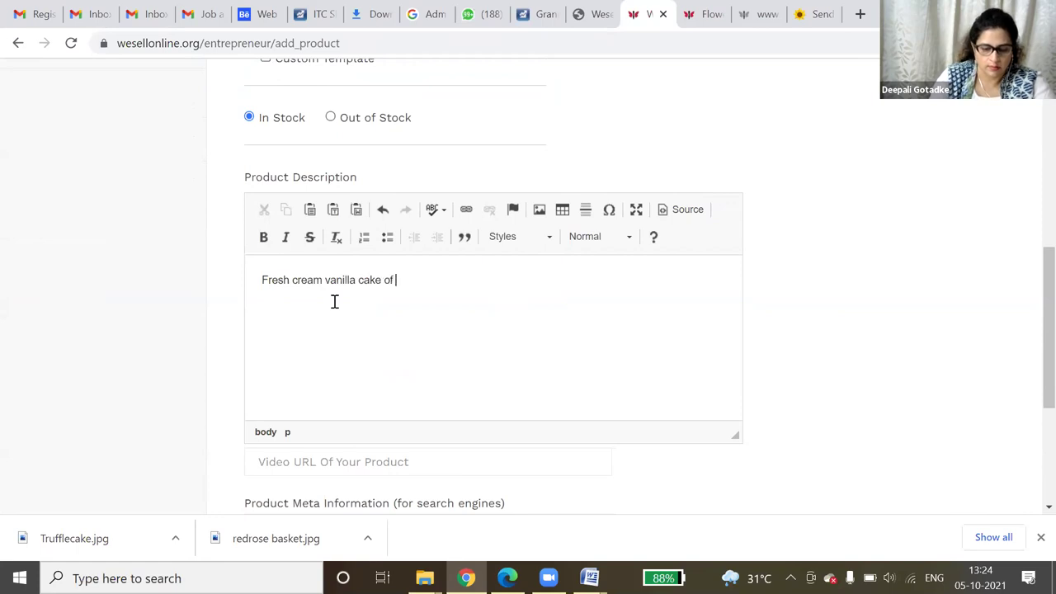
pyautogui.write('1 kg')
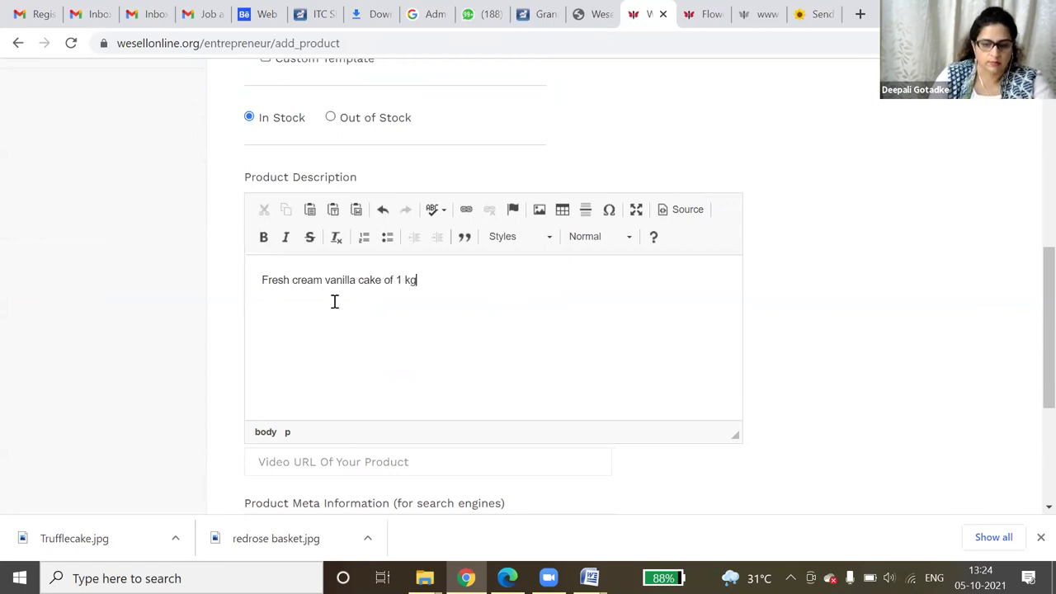
pyautogui.scroll(-3, 335, 301)
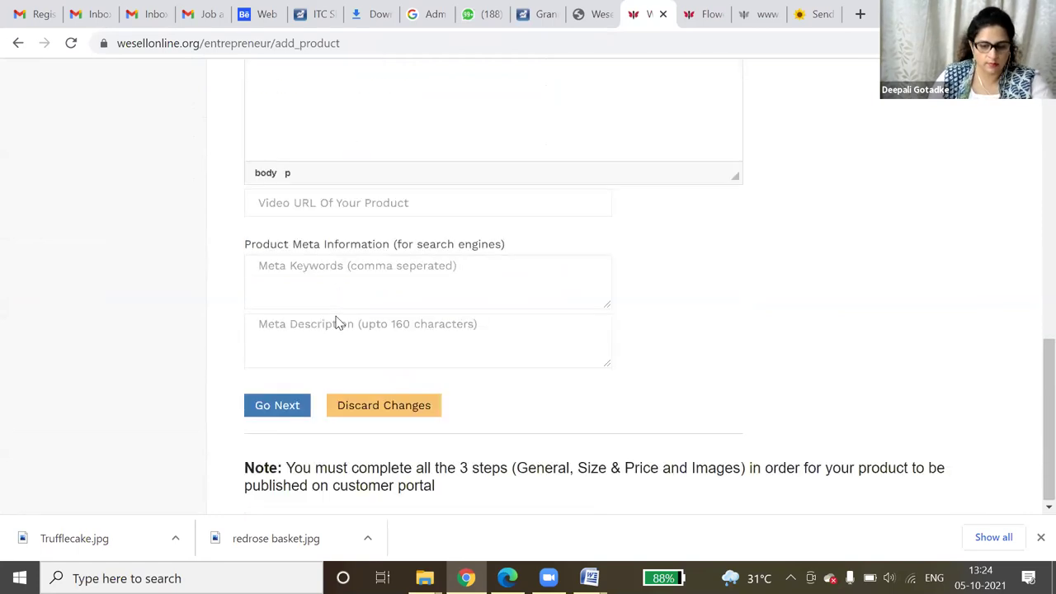
pyautogui.click(298, 410)
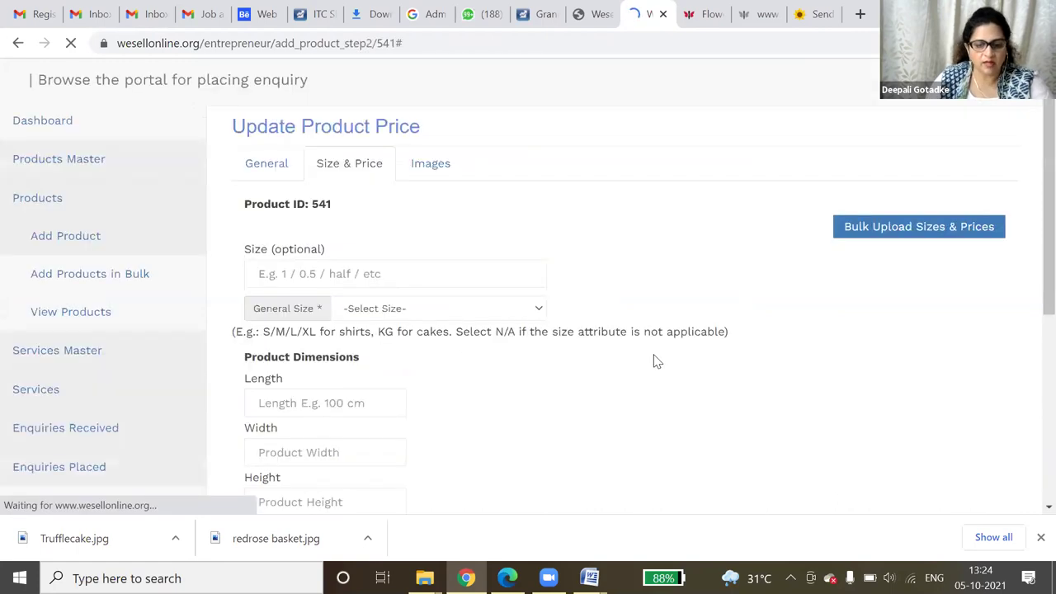
# - Set the product size to 1 with general size KG (Kilogram)
pyautogui.click(440, 272)
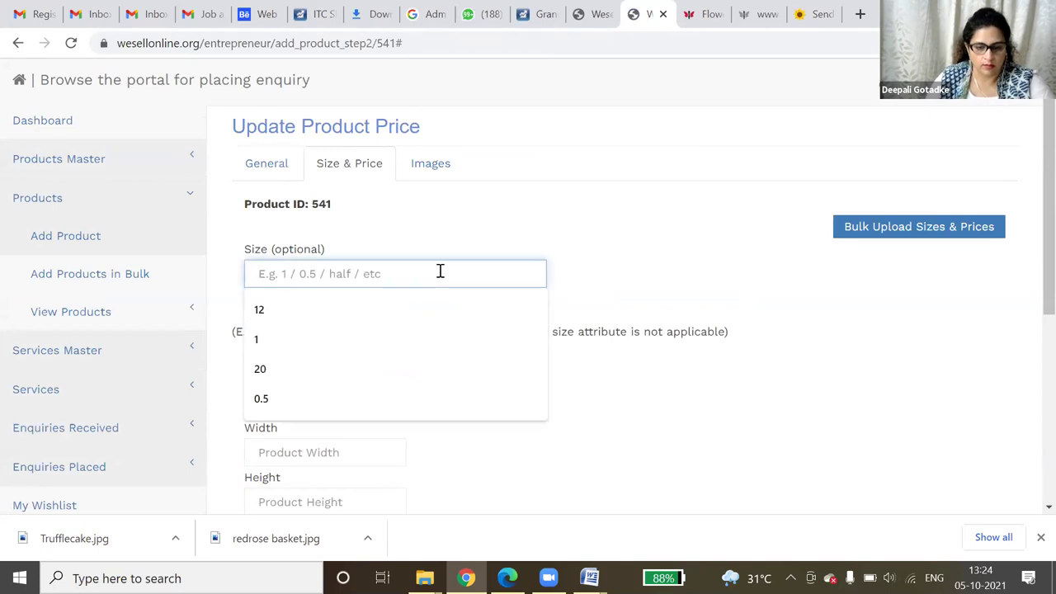
pyautogui.click(395, 339)
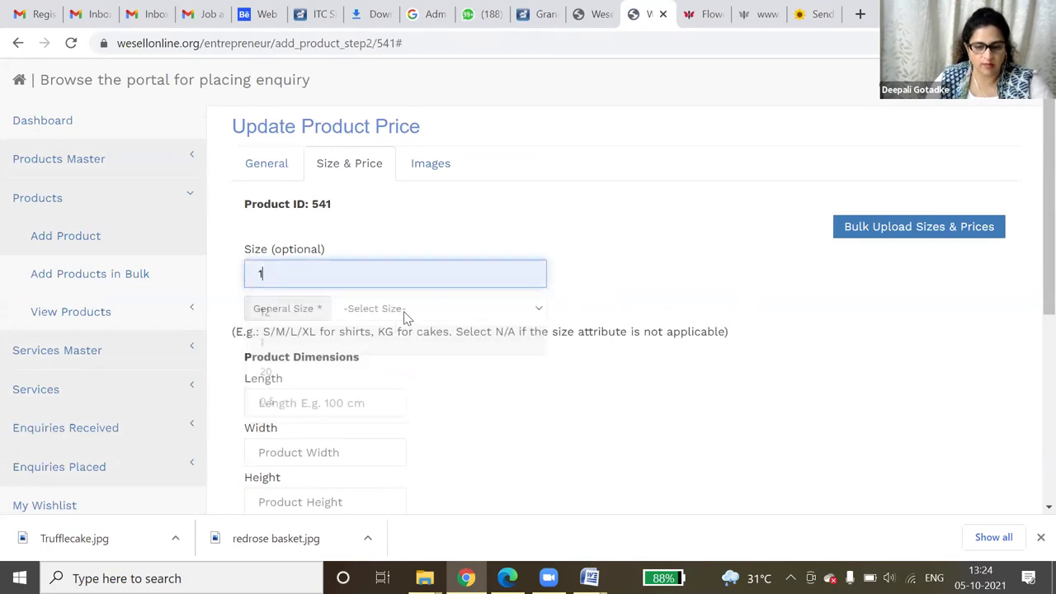
pyautogui.click(405, 310)
pyautogui.scroll(-1, 410, 258)
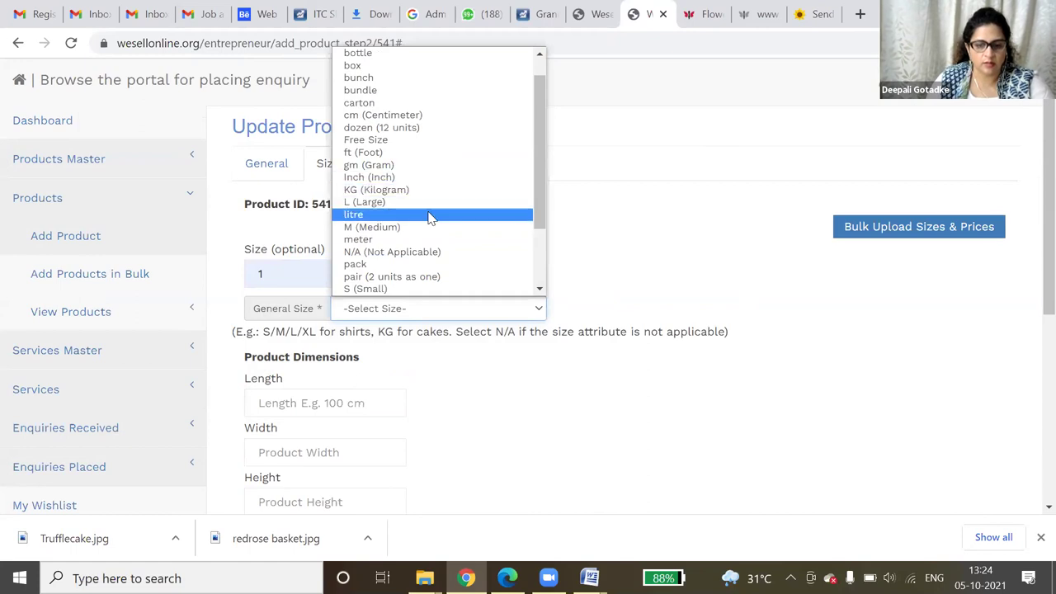
pyautogui.scroll(1, 429, 221)
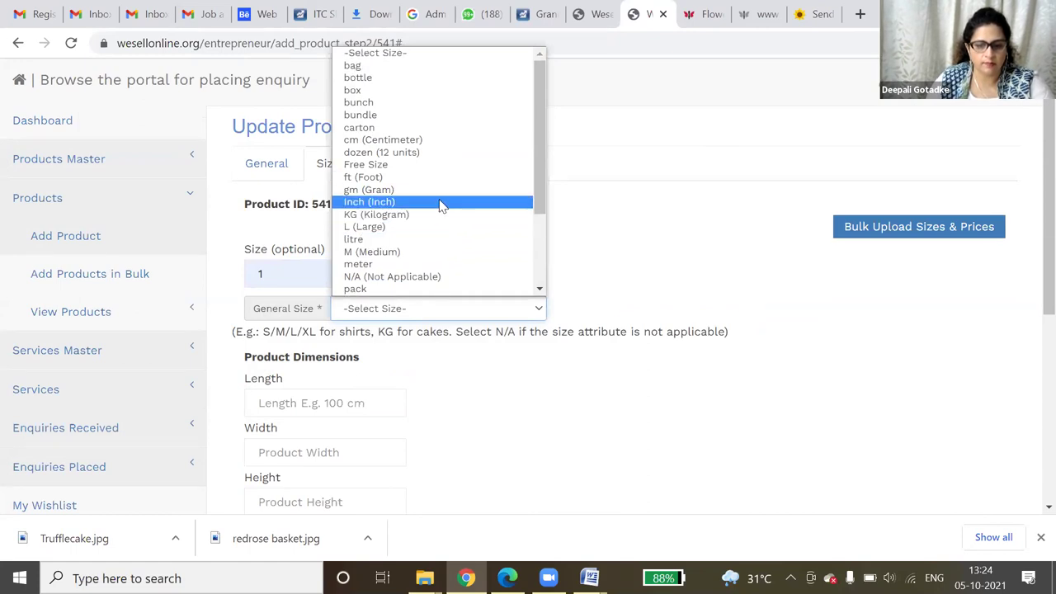
pyautogui.click(438, 214)
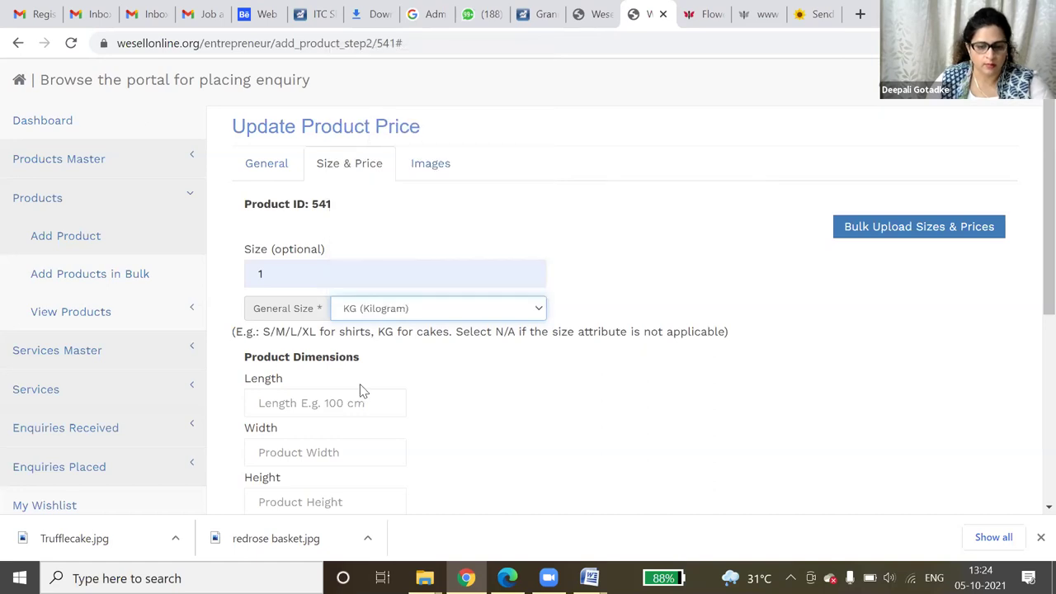
# - Enter rate 1200, discount 10 and shipping charge 200, then save
pyautogui.scroll(-5, 382, 415)
pyautogui.moveTo(354, 285); pyautogui.dragTo(234, 285)
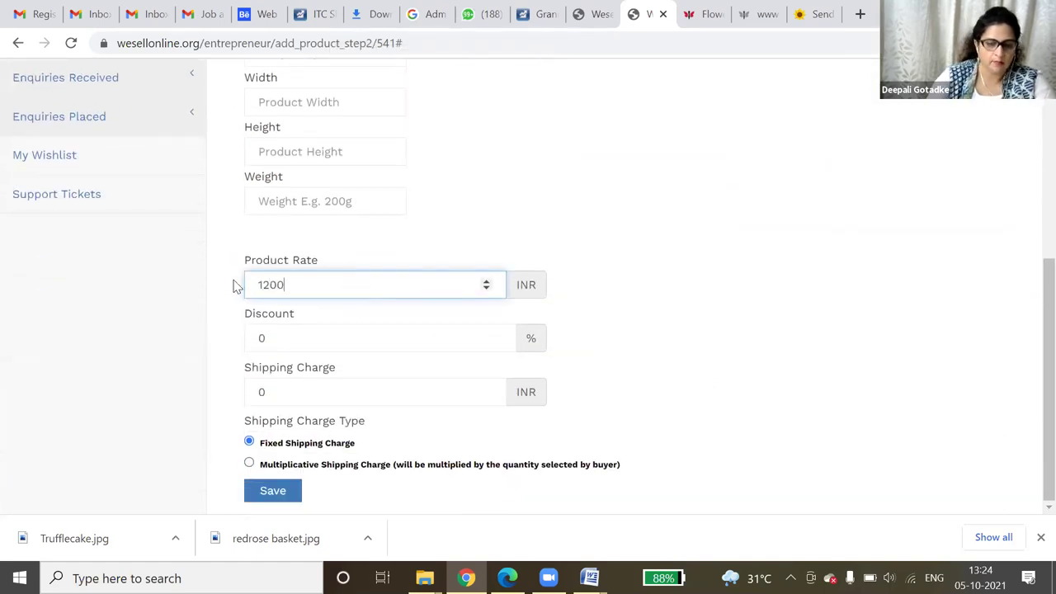
pyautogui.click(376, 326)
pyautogui.press('BackSpace')
pyautogui.write('1')
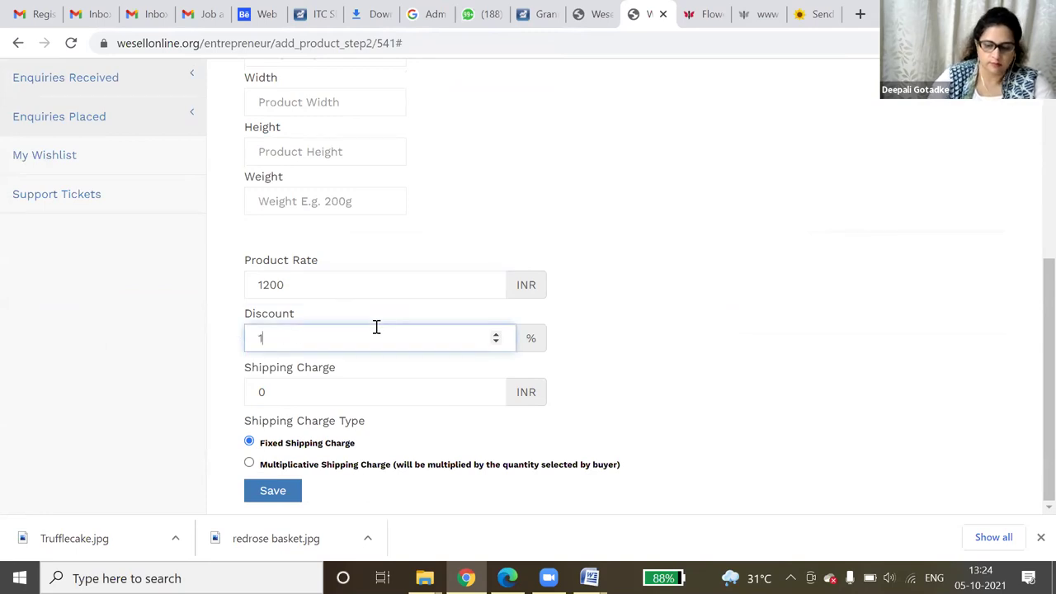
pyautogui.click(332, 397)
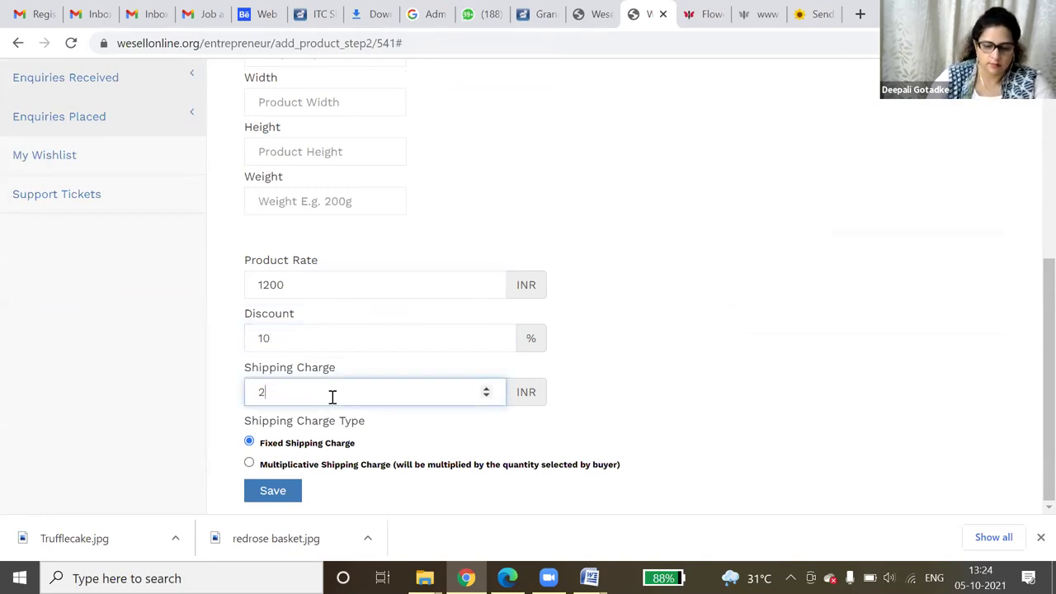
pyautogui.click(277, 492)
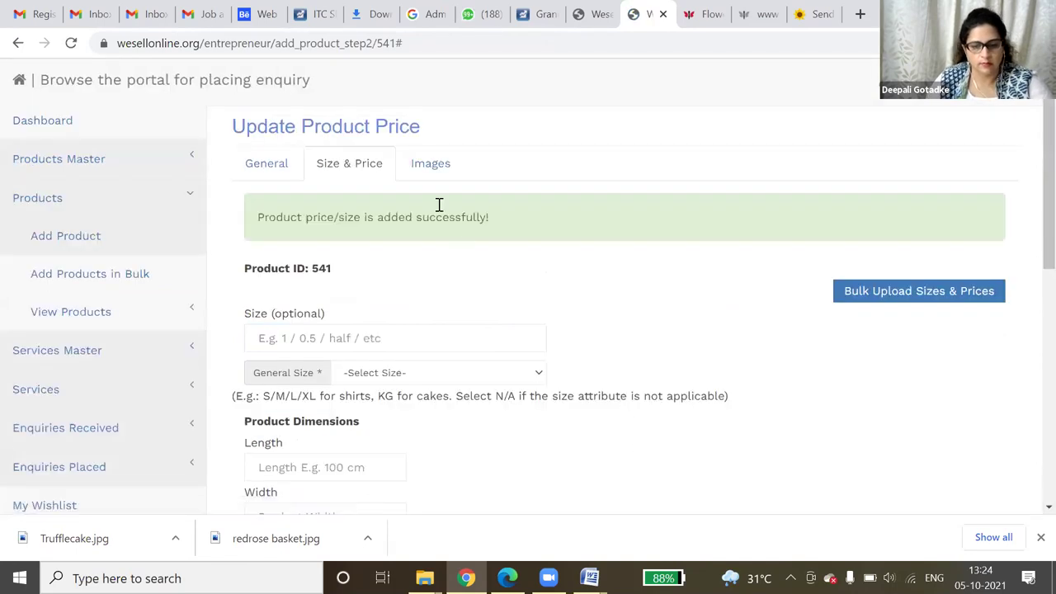
# - Save the clickhubli.com Vanilla cake image as 'vanilla' and return to the WEsellonline tab
pyautogui.click(813, 14)
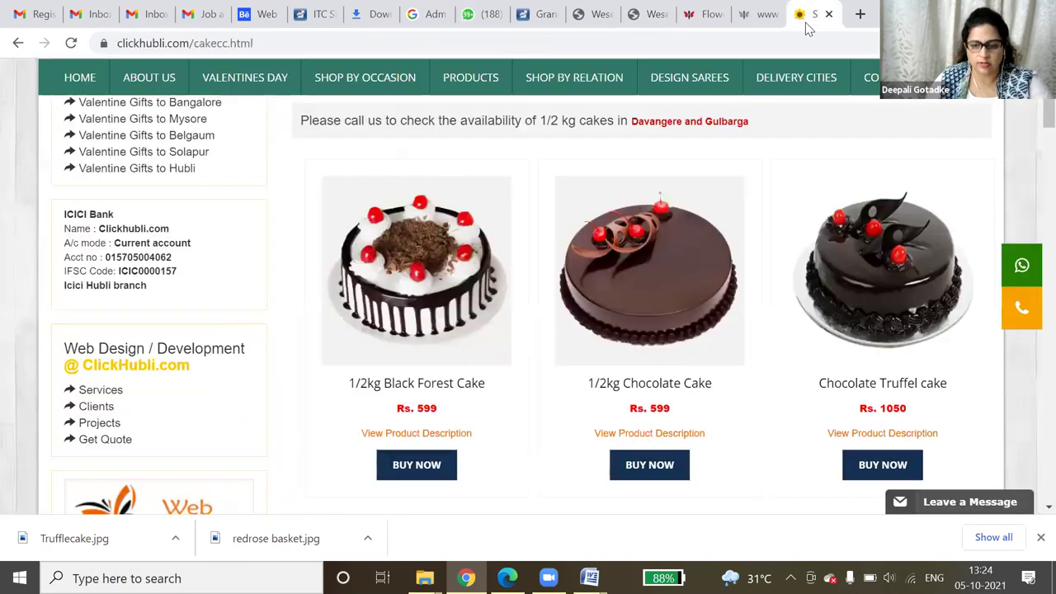
pyautogui.scroll(-4, 946, 391)
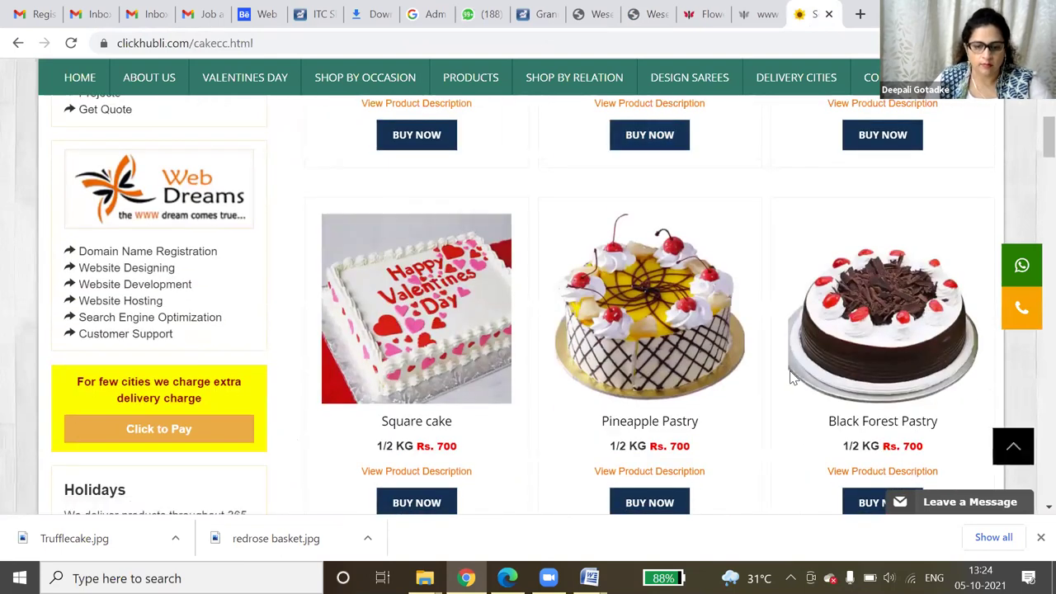
pyautogui.scroll(-2, 790, 370)
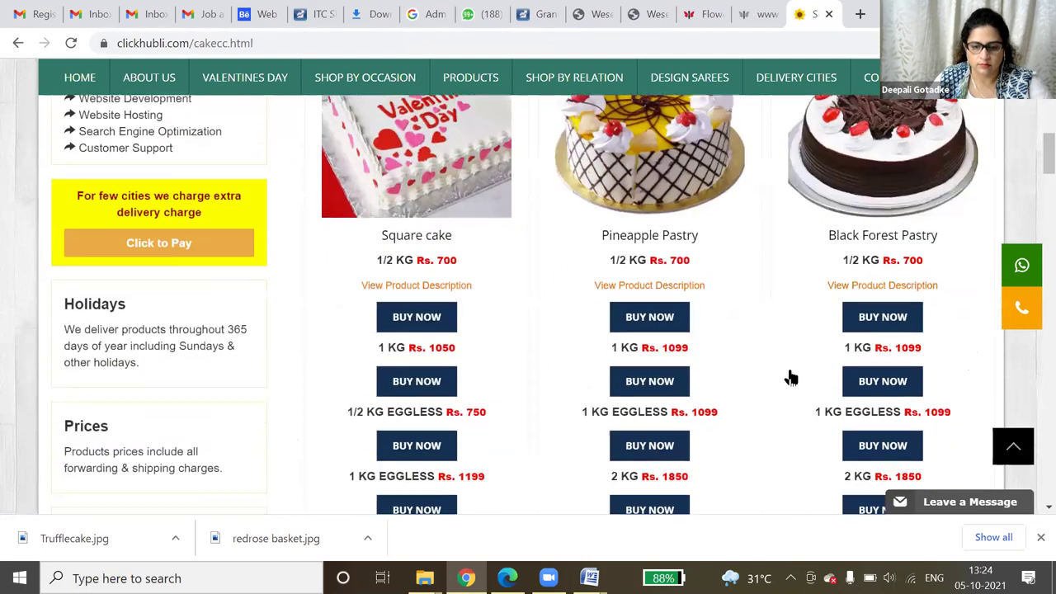
pyautogui.scroll(-5, 792, 372)
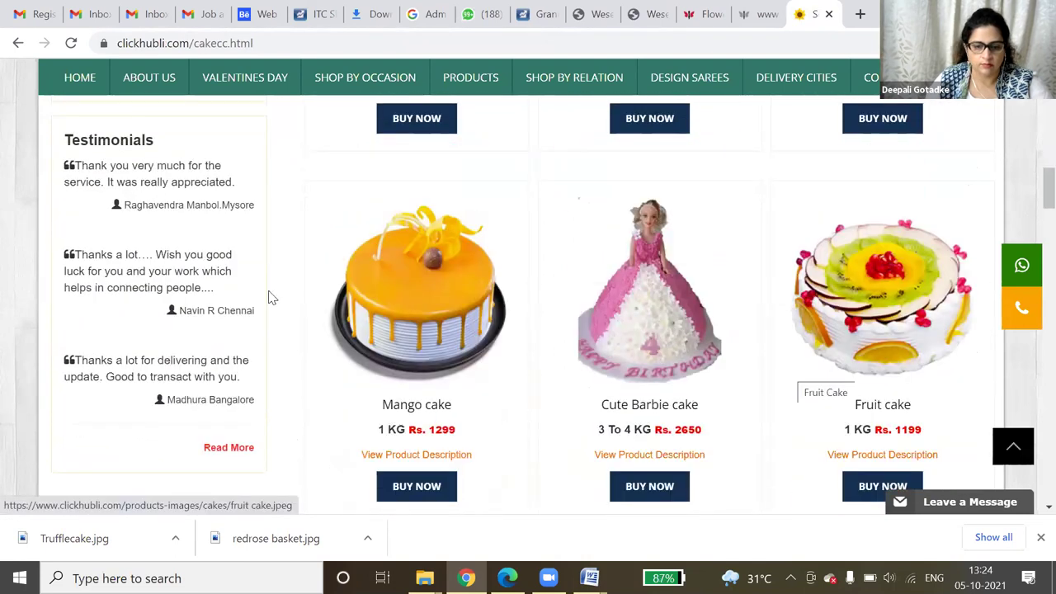
pyautogui.scroll(-4, 440, 318)
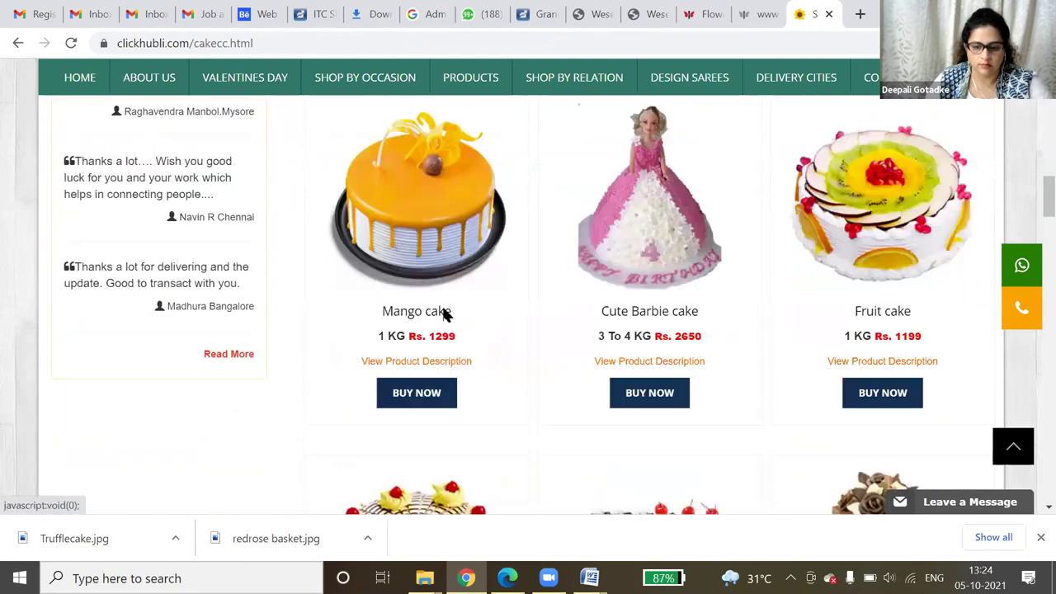
pyautogui.scroll(-6, 446, 314)
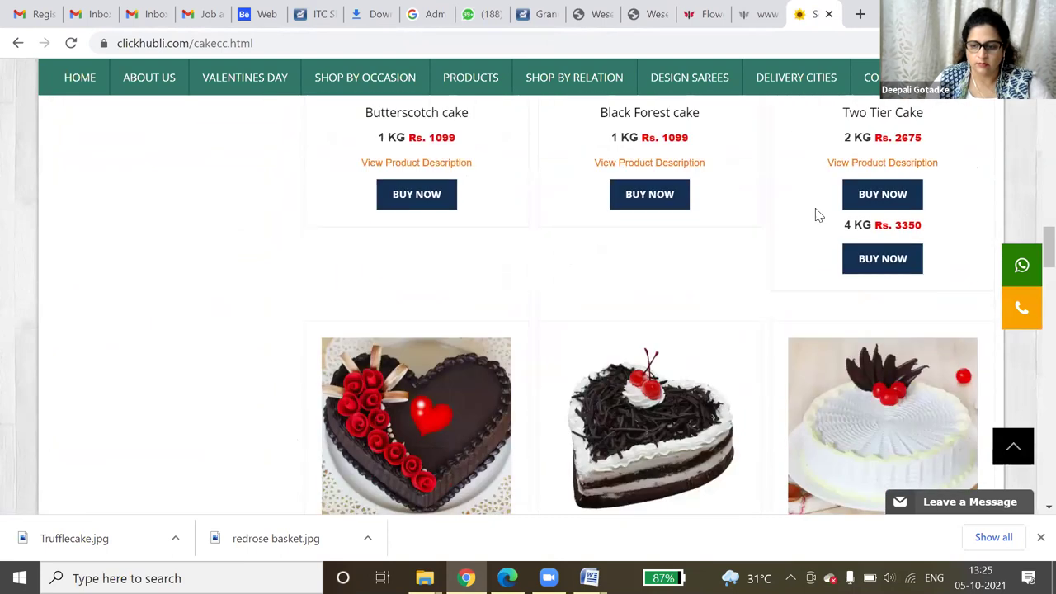
pyautogui.scroll(-2, 858, 203)
pyautogui.rightClick(858, 198)
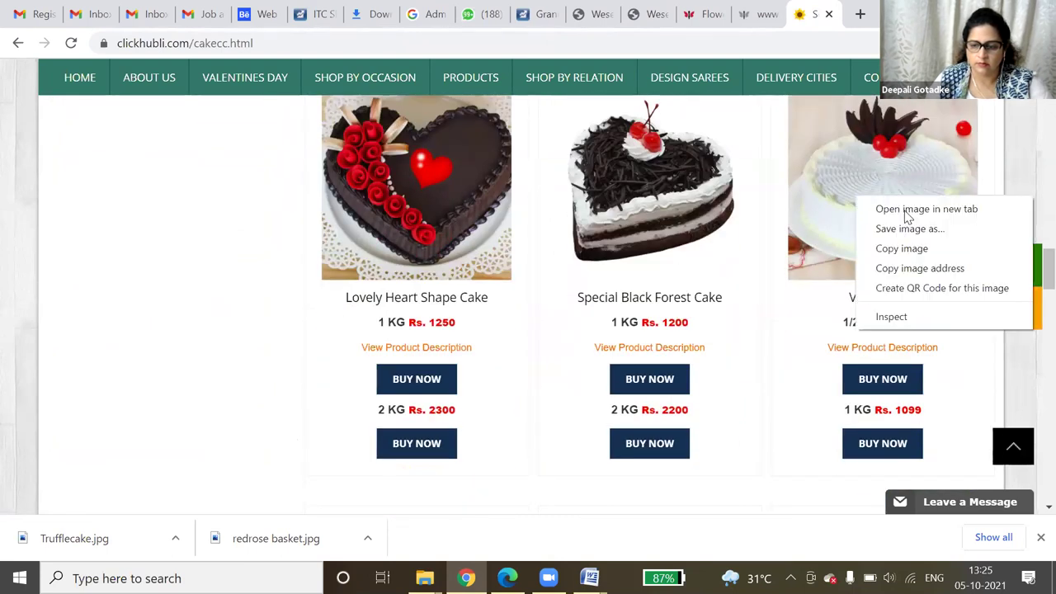
pyautogui.click(908, 229)
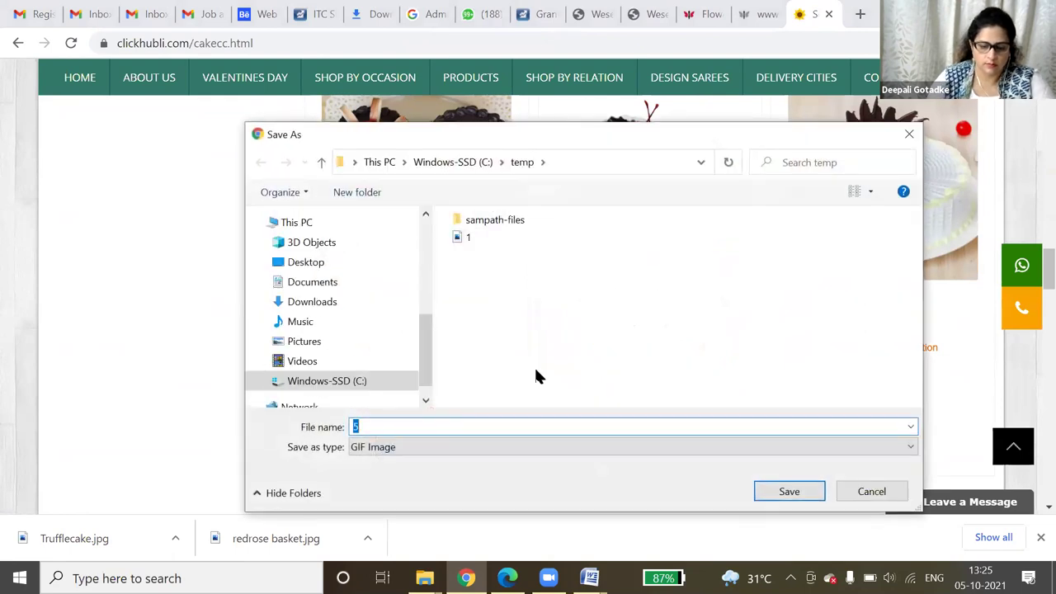
pyautogui.write('vanilla')
pyautogui.press('Return')
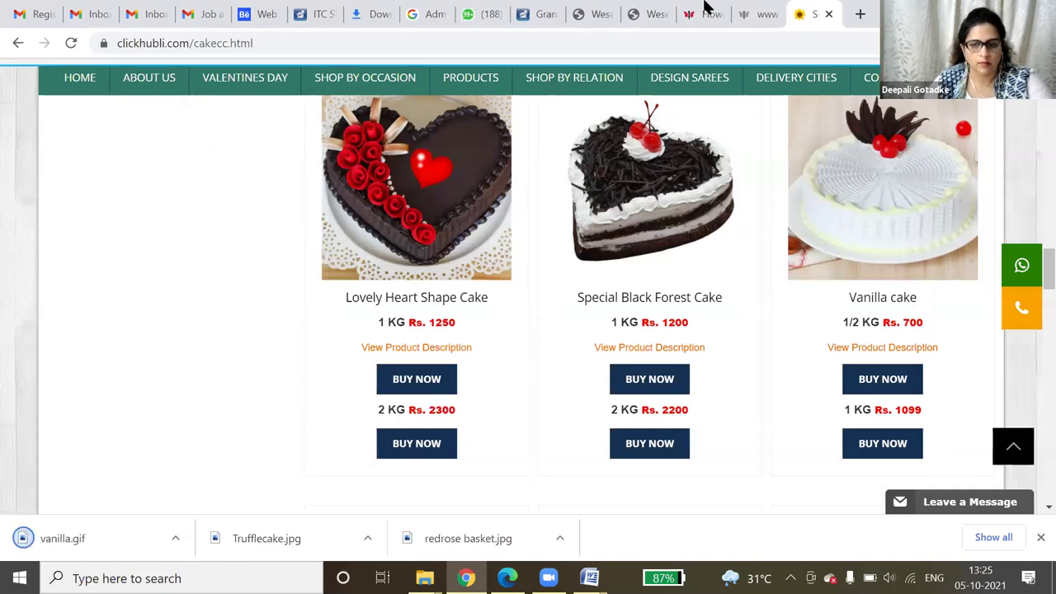
pyautogui.click(657, 10)
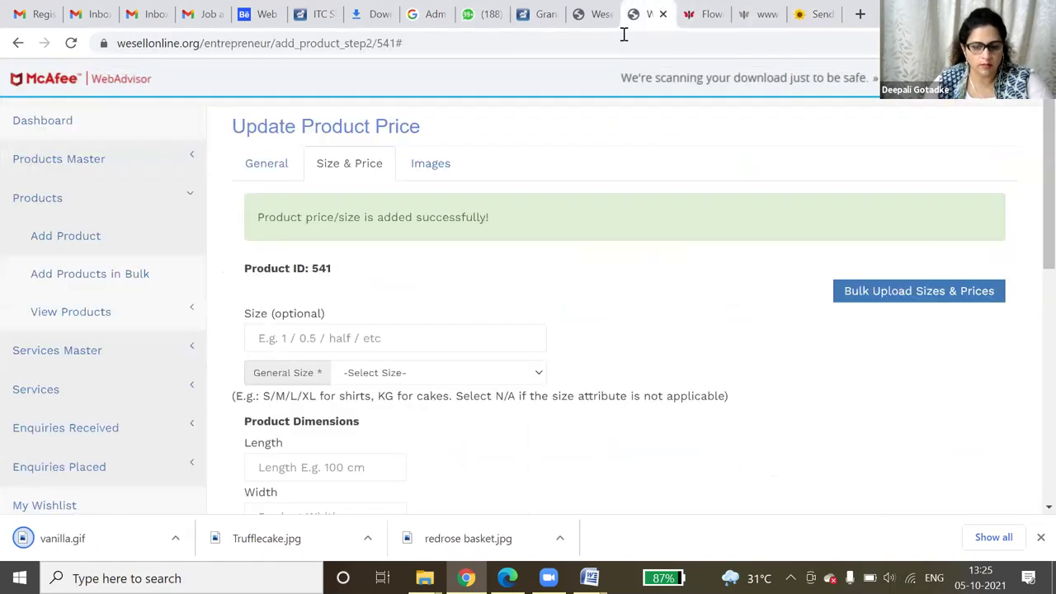
# - Save a second size for product 541: general size Inch (Inch), size value 1
pyautogui.scroll(-3, 317, 360)
pyautogui.scroll(3, 396, 323)
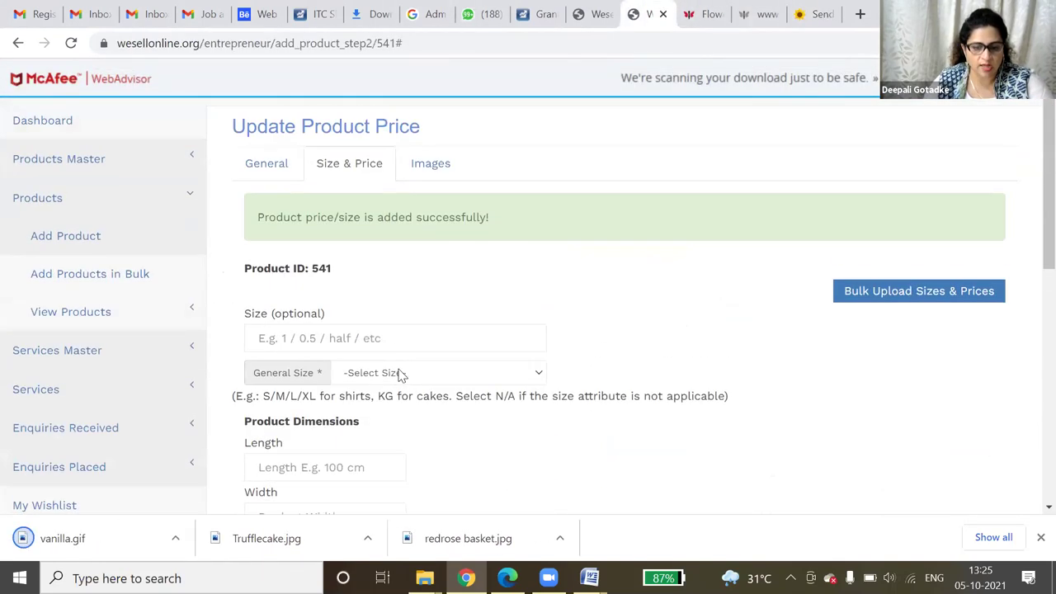
pyautogui.click(402, 374)
pyautogui.scroll(-1, 405, 347)
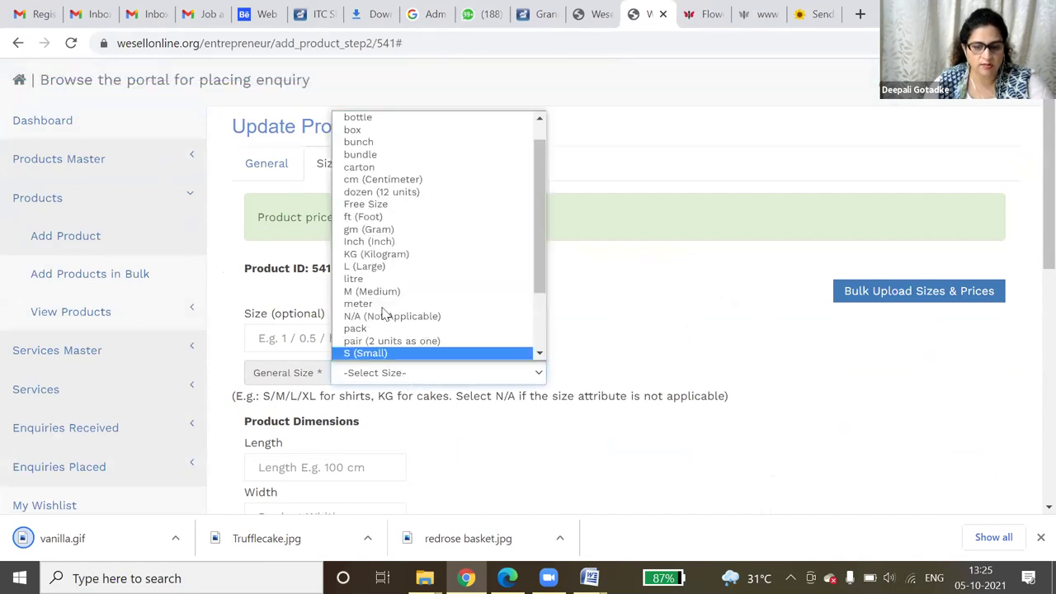
pyautogui.click(406, 251)
pyautogui.scroll(-2, 530, 334)
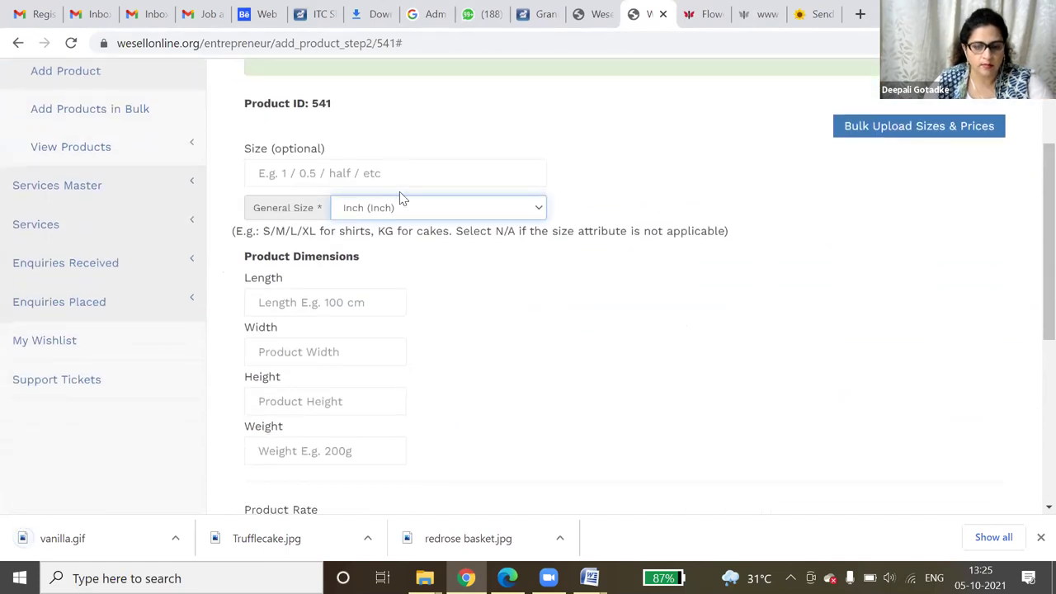
pyautogui.click(405, 173)
pyautogui.write('1')
pyautogui.scroll(-5, 723, 322)
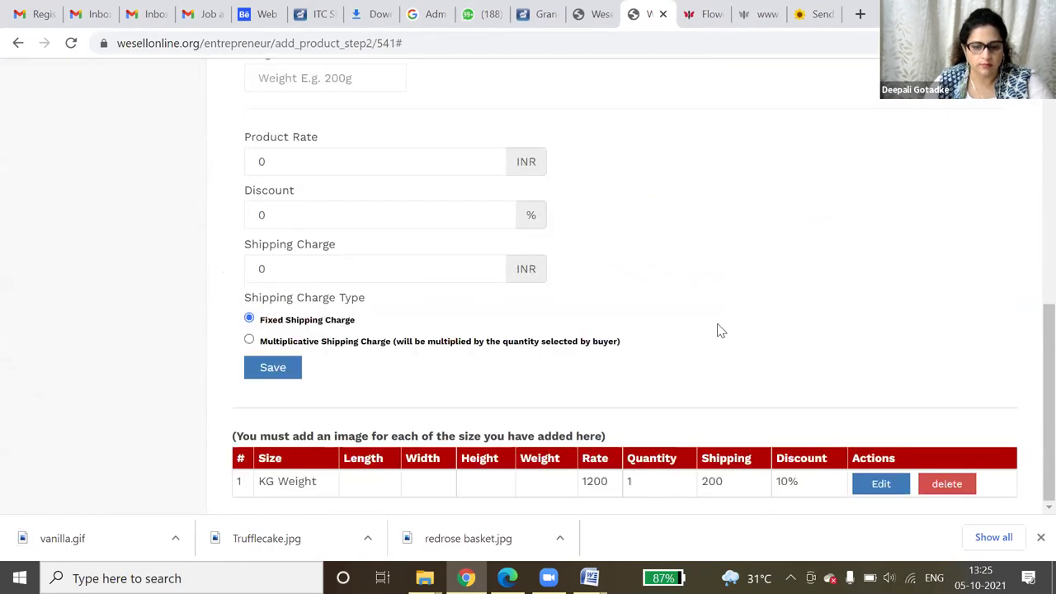
pyautogui.click(274, 366)
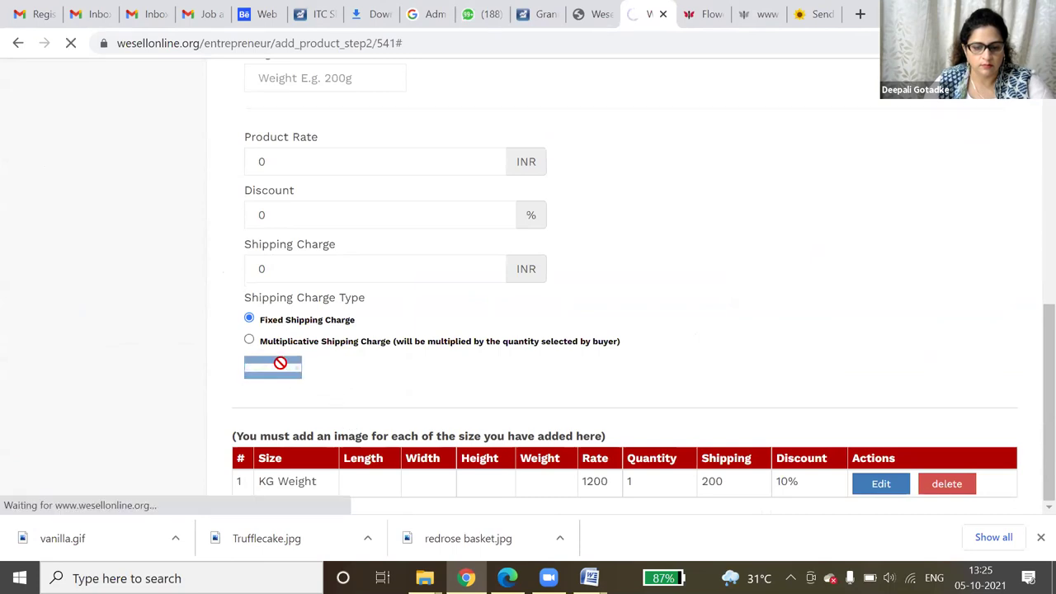
pyautogui.scroll(-2, 495, 343)
pyautogui.scroll(-5, 501, 345)
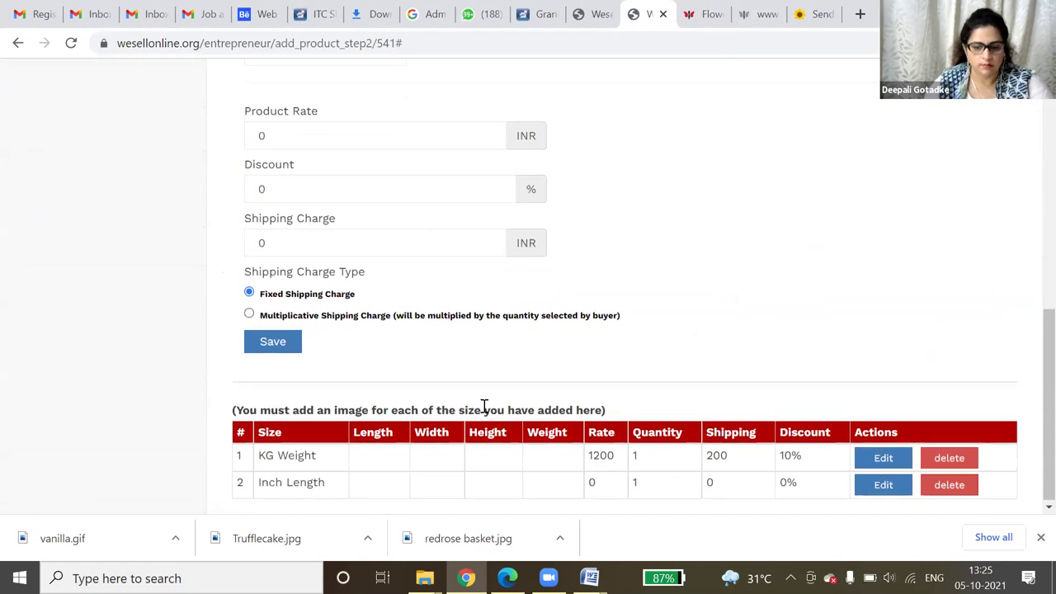
pyautogui.scroll(8, 484, 408)
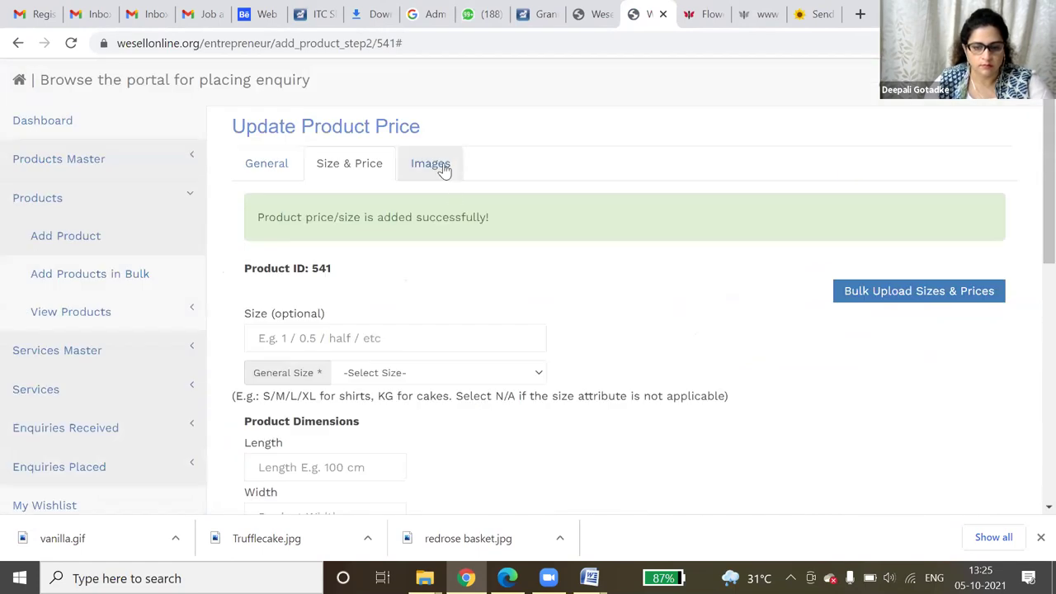
# - On the Images tab, set the image's size to KG - Weight
pyautogui.click(438, 167)
pyautogui.scroll(-5, 427, 323)
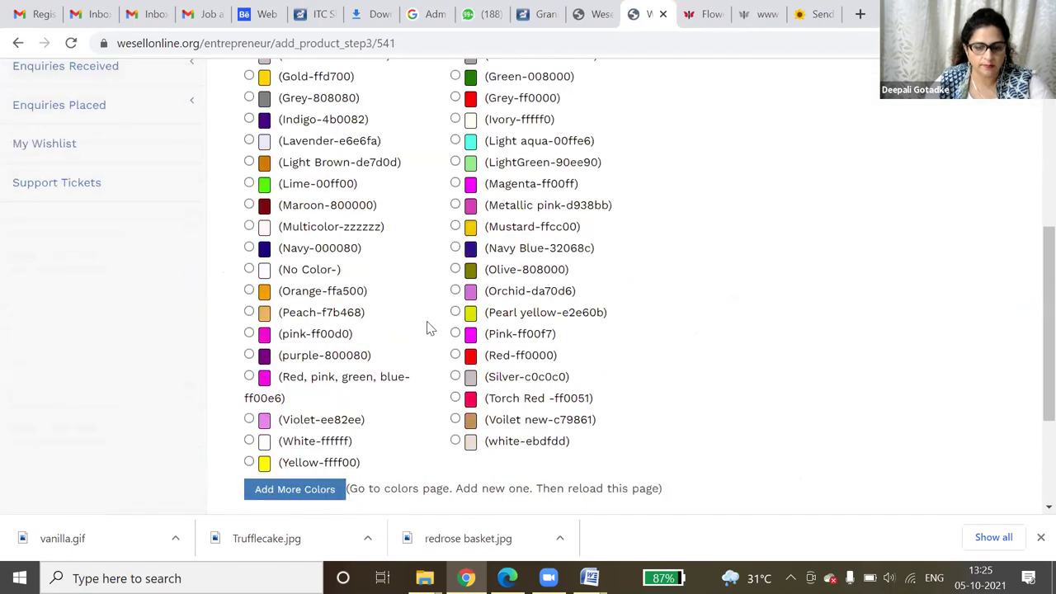
pyautogui.scroll(4, 433, 325)
pyautogui.scroll(1, 437, 238)
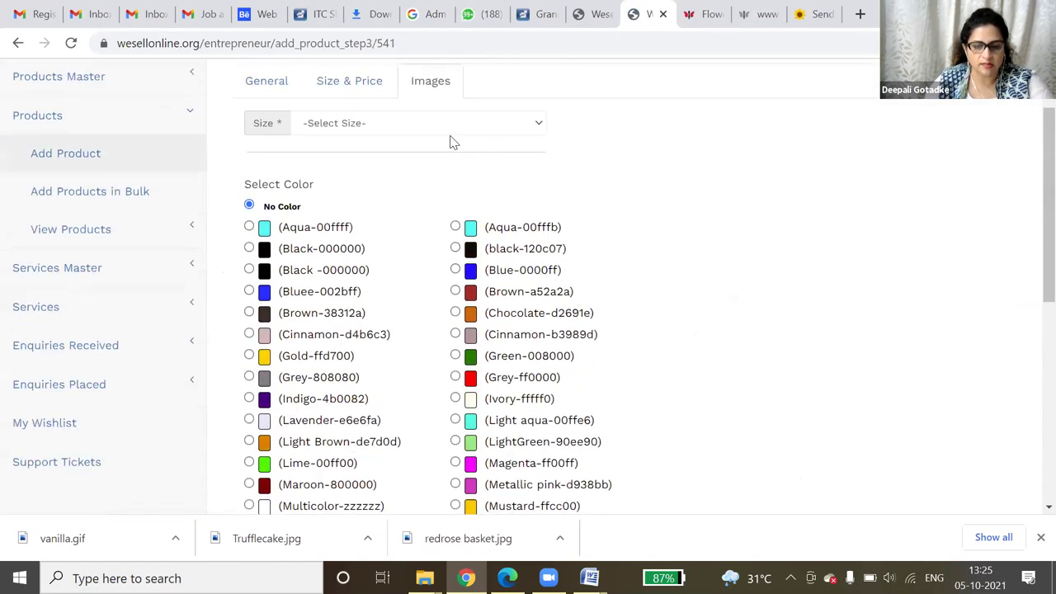
pyautogui.click(453, 126)
pyautogui.click(427, 157)
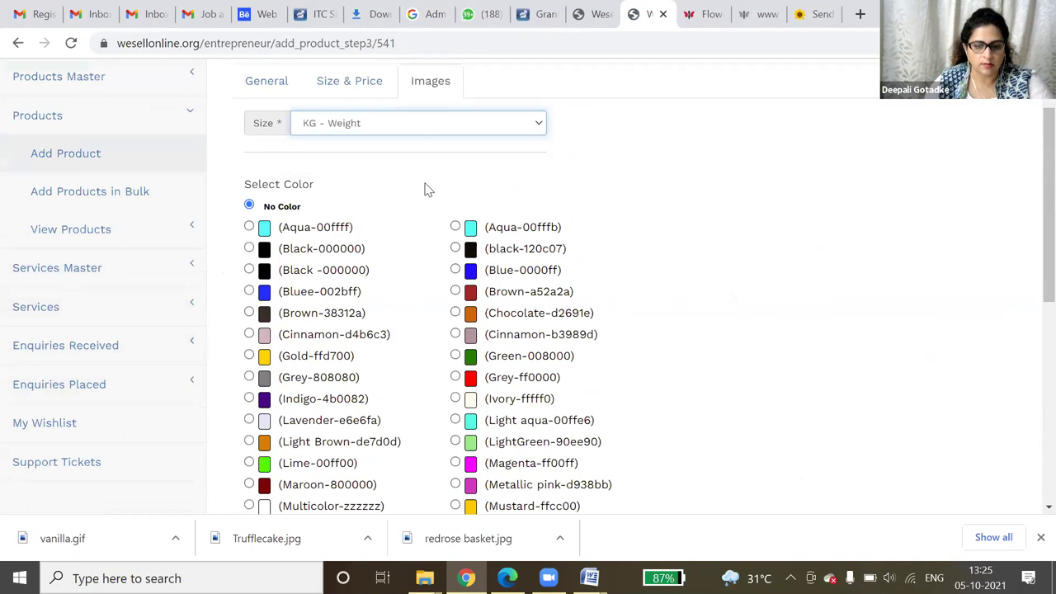
# - Choose the vanilla file from the temp folder and upload it
pyautogui.scroll(-5, 413, 266)
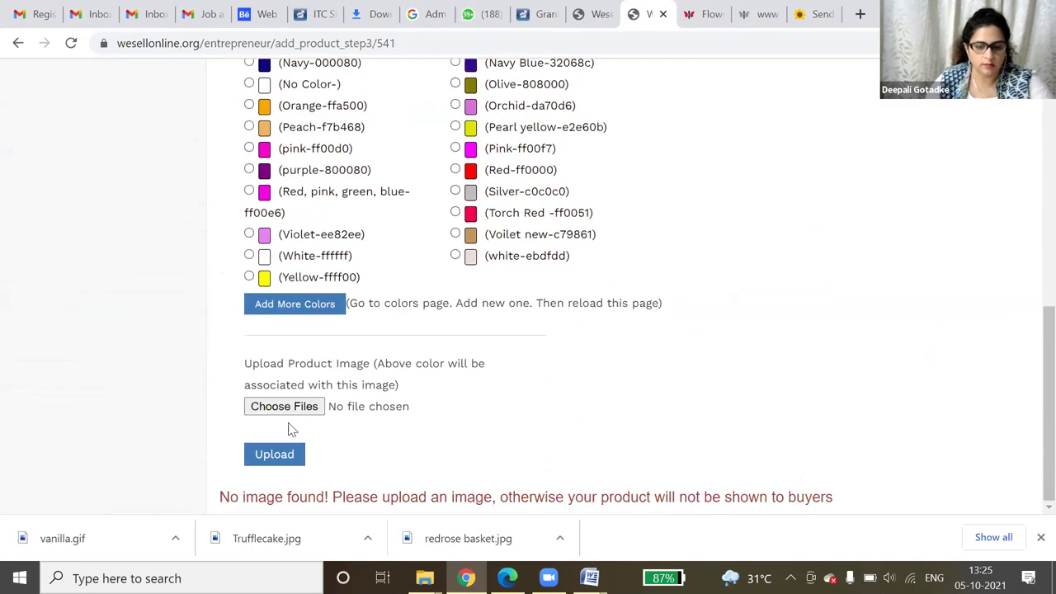
pyautogui.click(302, 405)
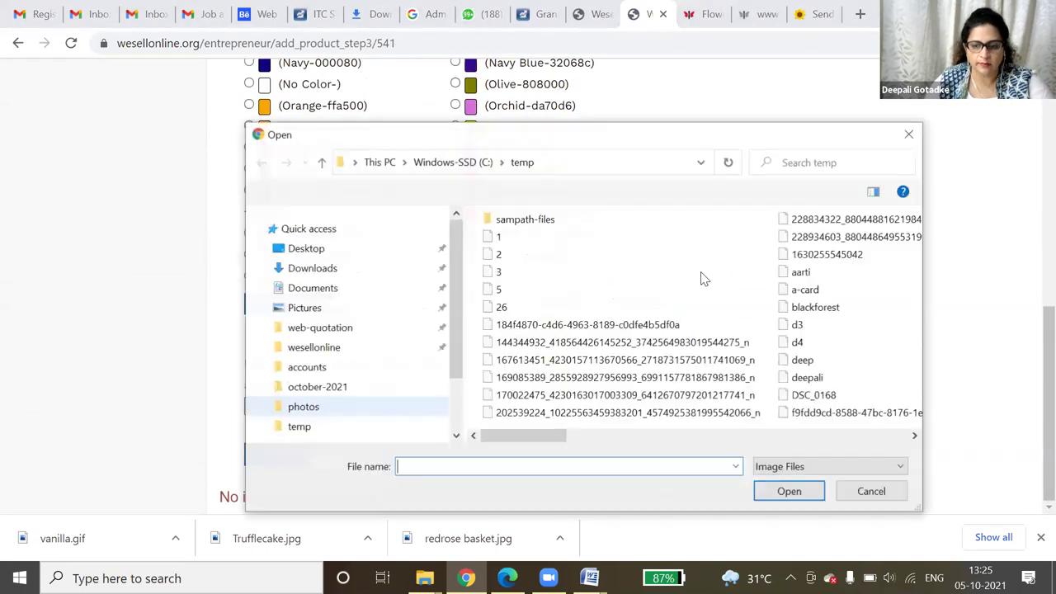
pyautogui.click(608, 309)
pyautogui.press('v')
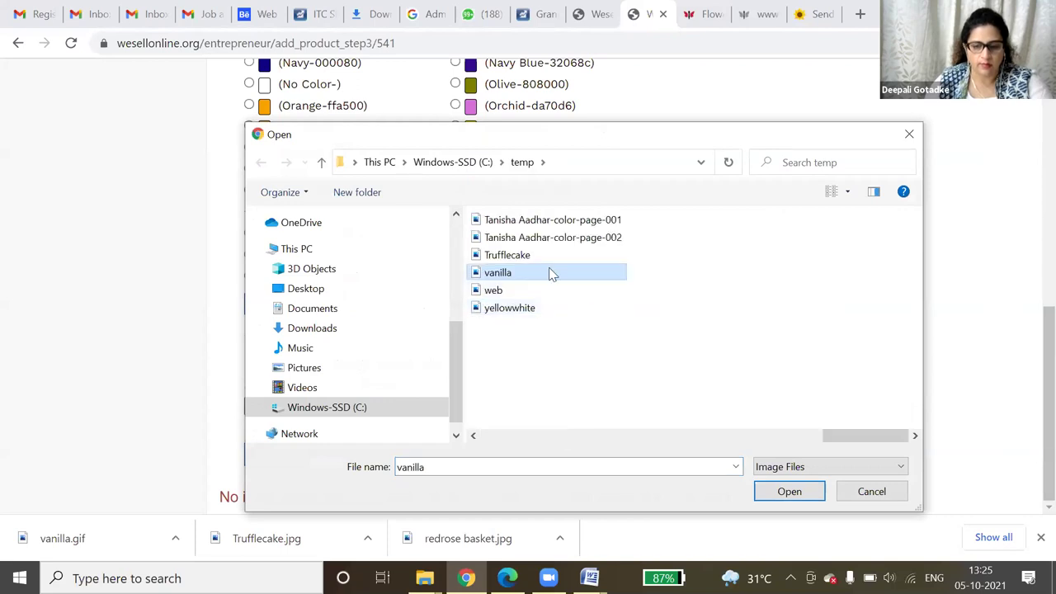
pyautogui.doubleClick(550, 273)
pyautogui.click(275, 455)
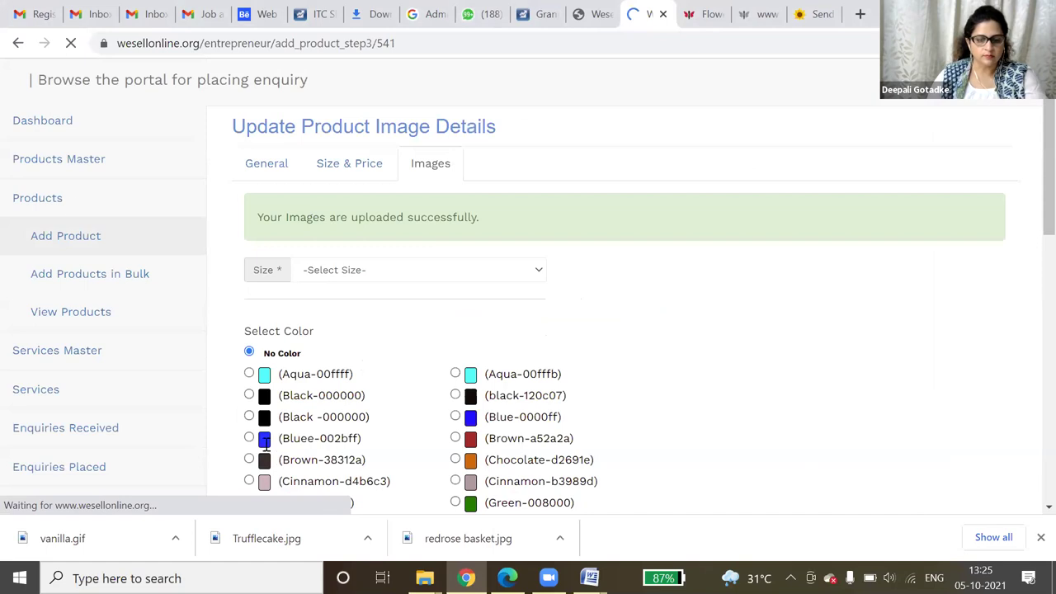
pyautogui.click(66, 321)
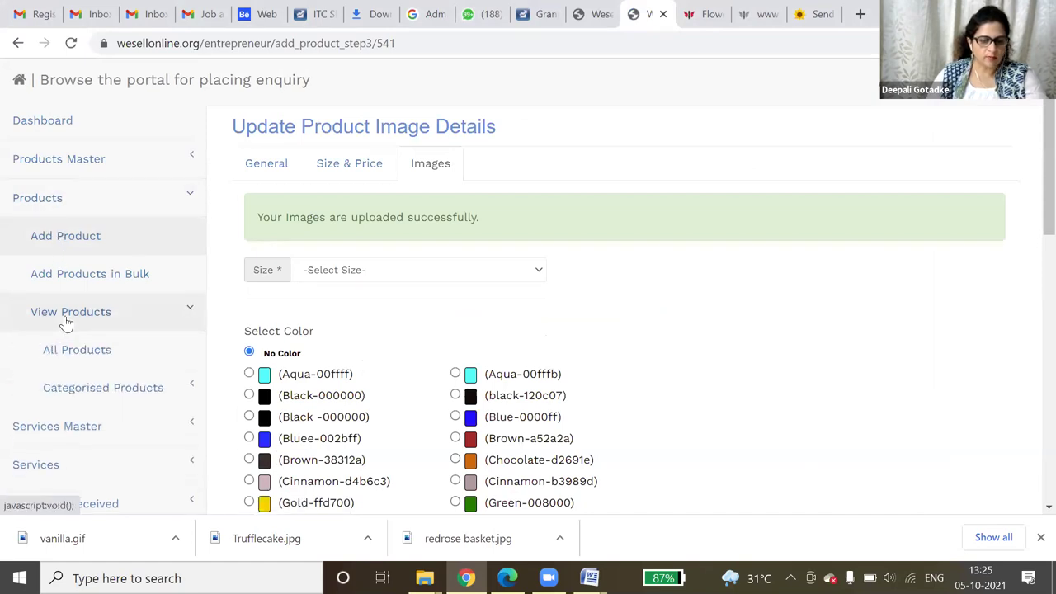
# - Scroll through All Products to see the vanilla cake's picture, then open 'Browse the portal' in a new tab
pyautogui.click(78, 355)
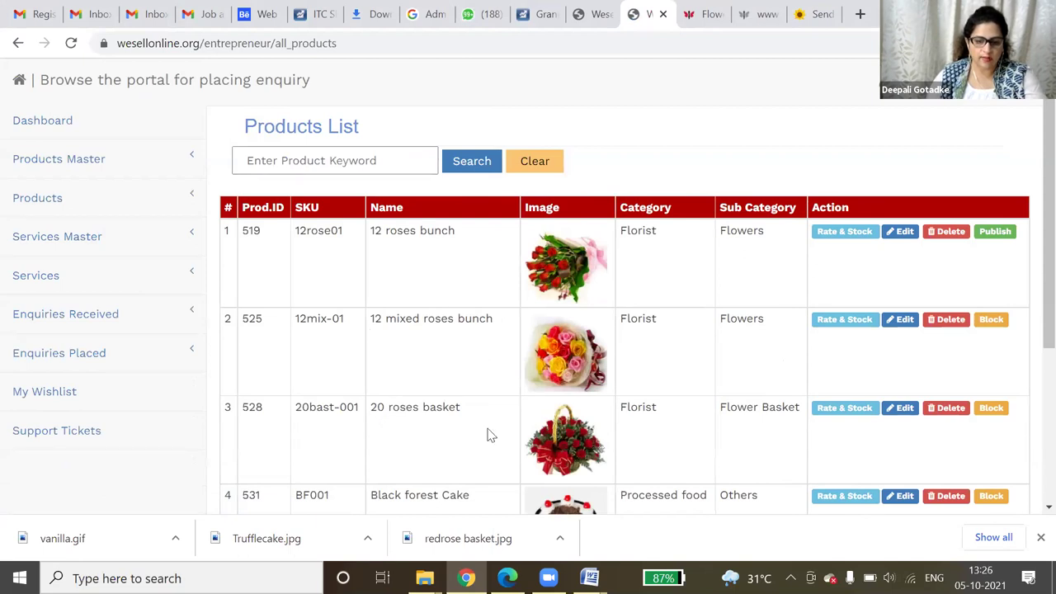
pyautogui.scroll(-3, 487, 434)
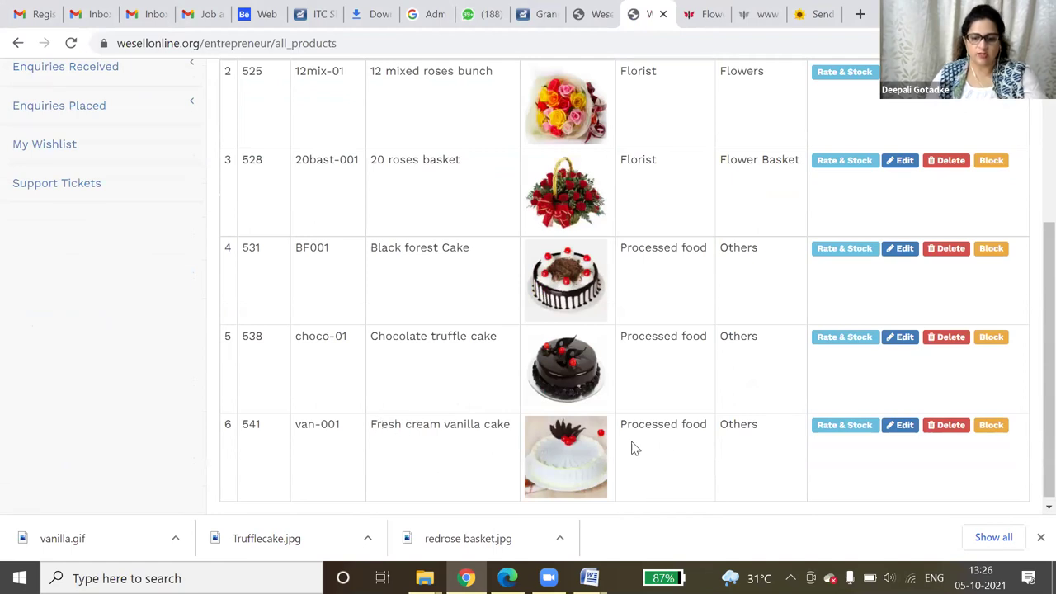
pyautogui.scroll(1, 795, 389)
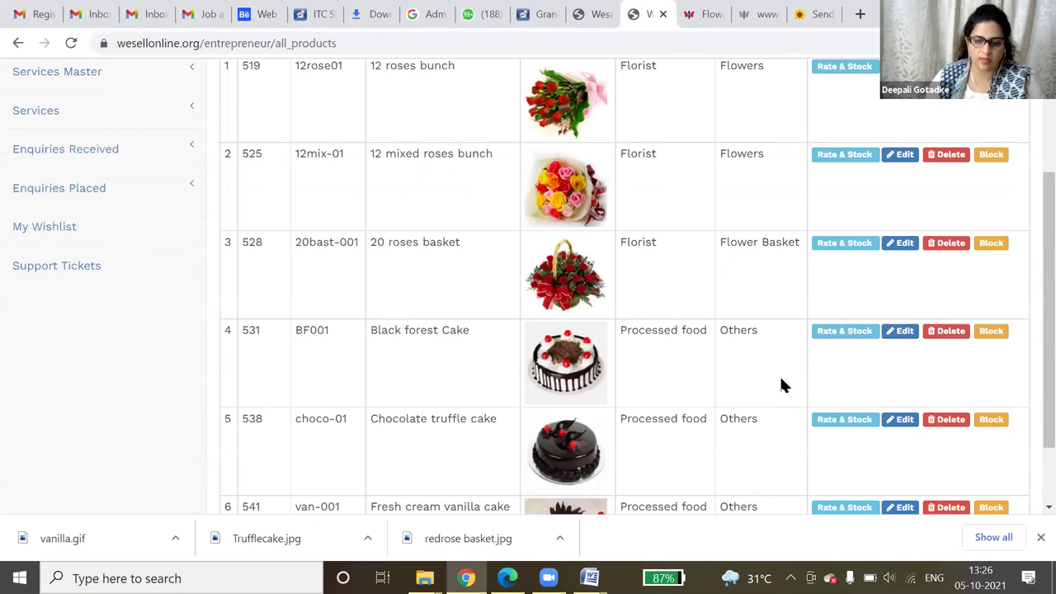
pyautogui.scroll(2, 776, 374)
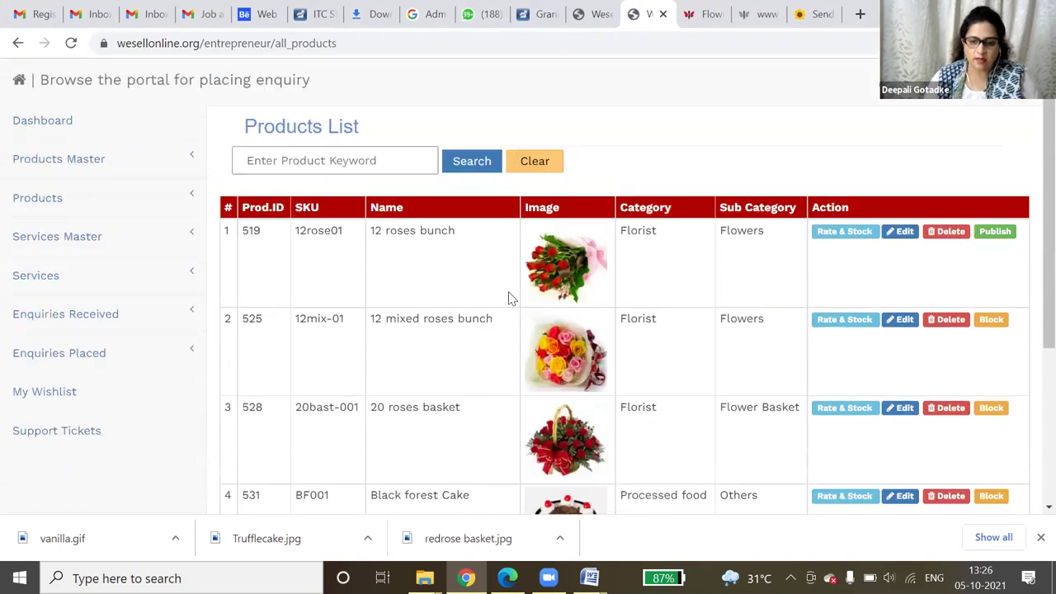
pyautogui.scroll(-3, 567, 445)
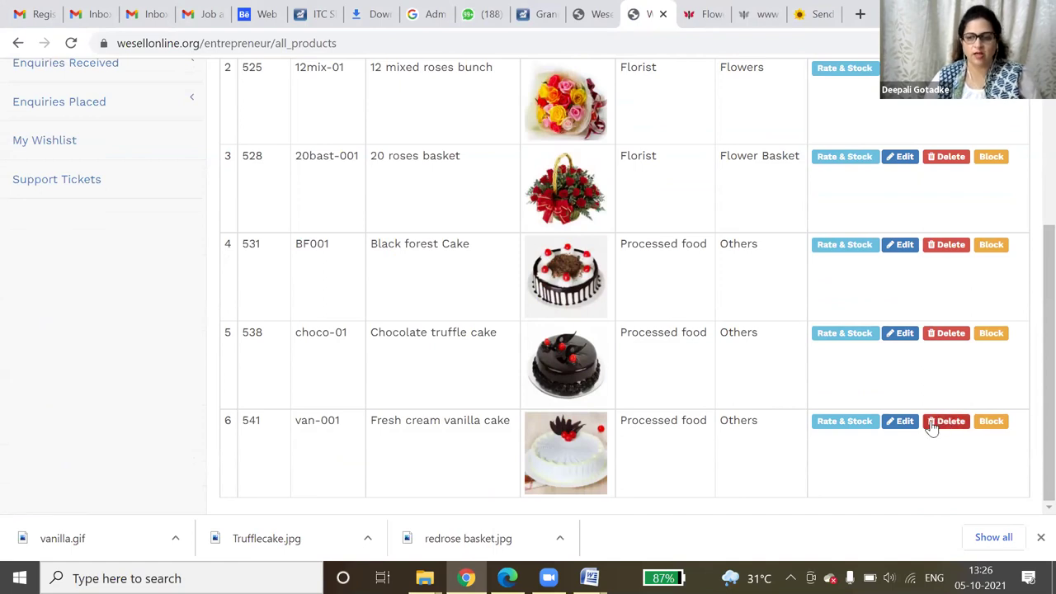
pyautogui.scroll(3, 928, 425)
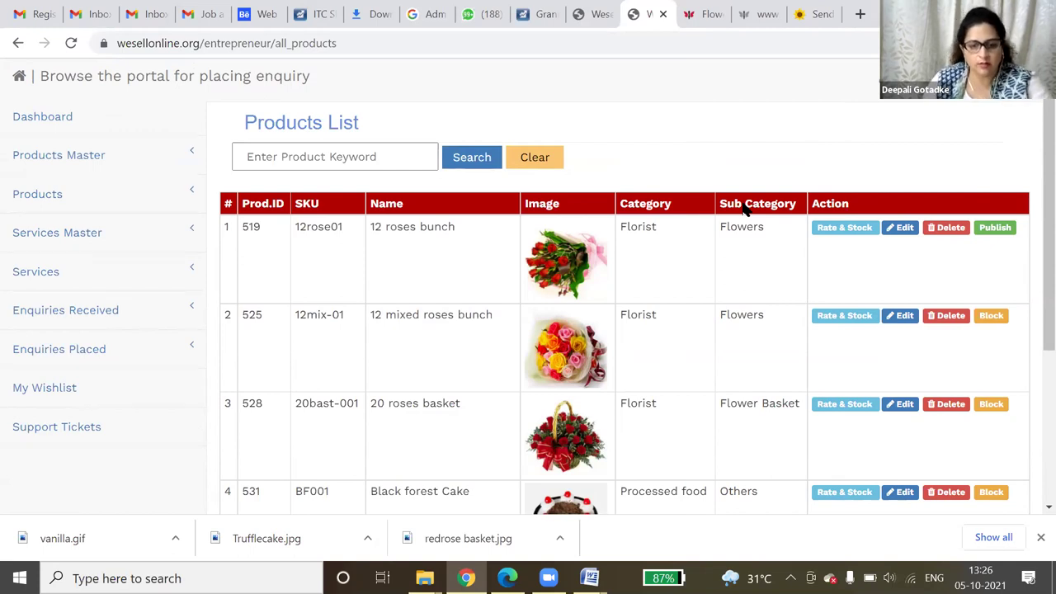
pyautogui.scroll(1, 441, 251)
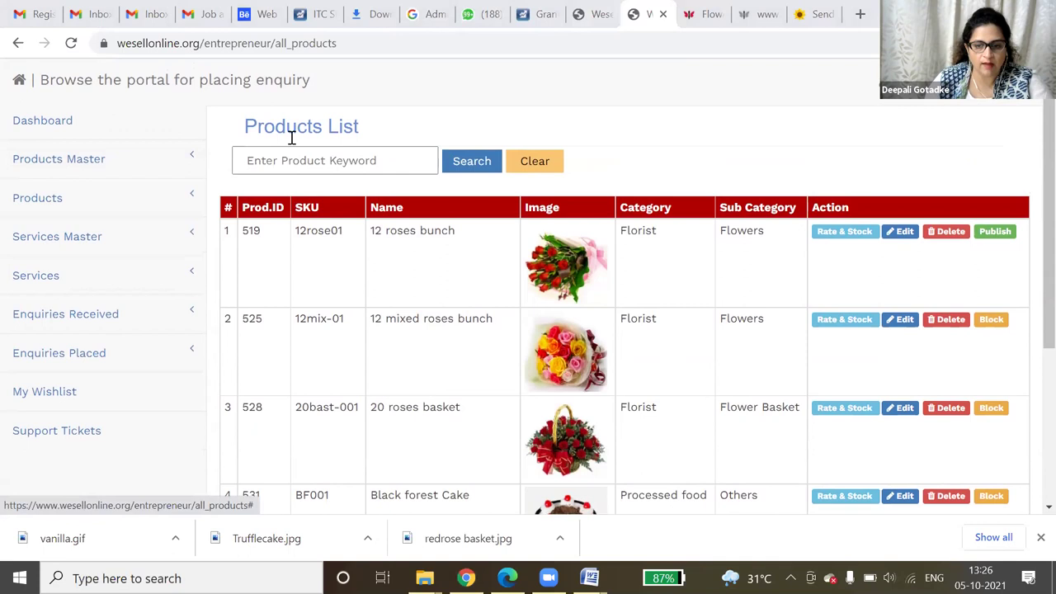
pyautogui.click(83, 76)
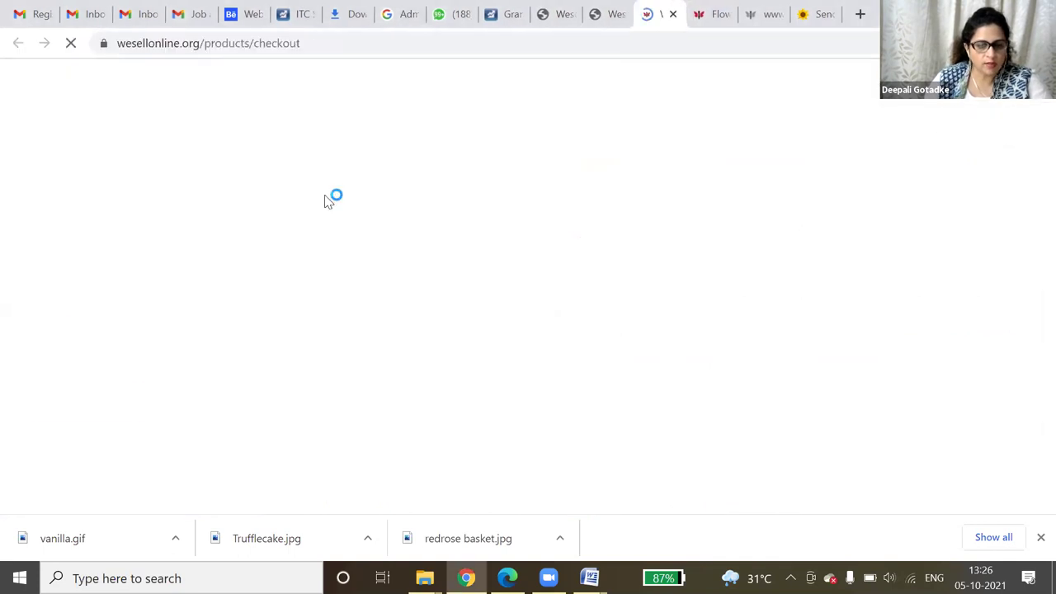
# - Run a Products search for 'bedsheet' to find Applique work bedsheet at INR 2175.39
pyautogui.click(330, 188)
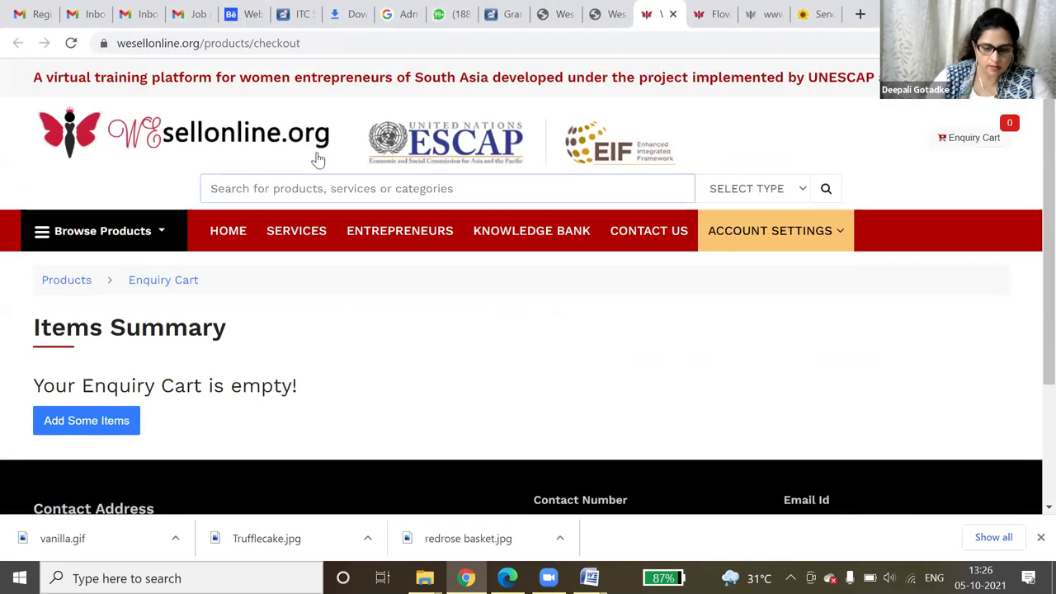
pyautogui.write('bedsh')
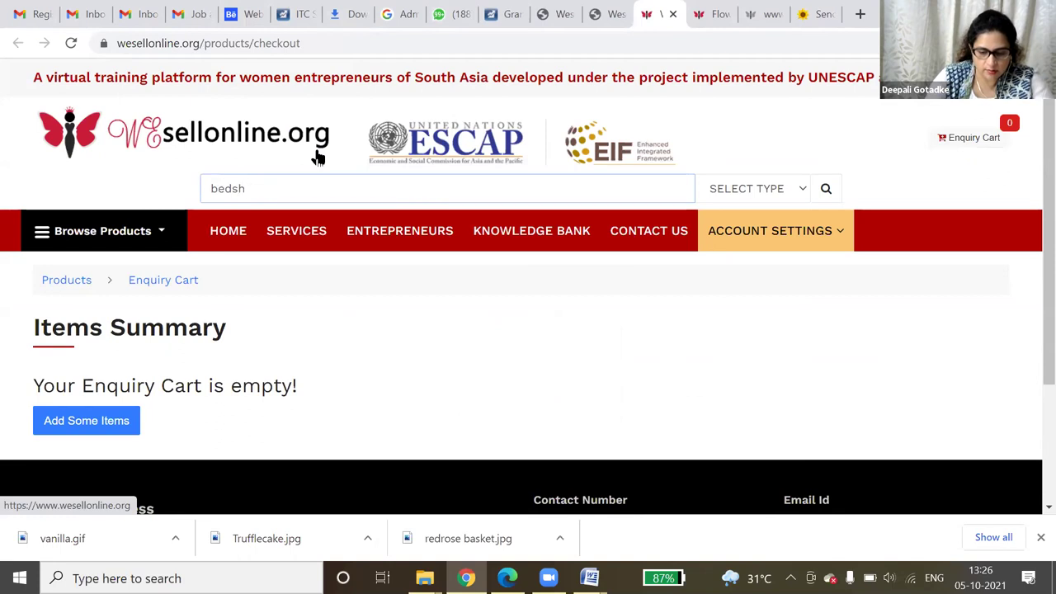
pyautogui.write('eet')
pyautogui.press('Return')
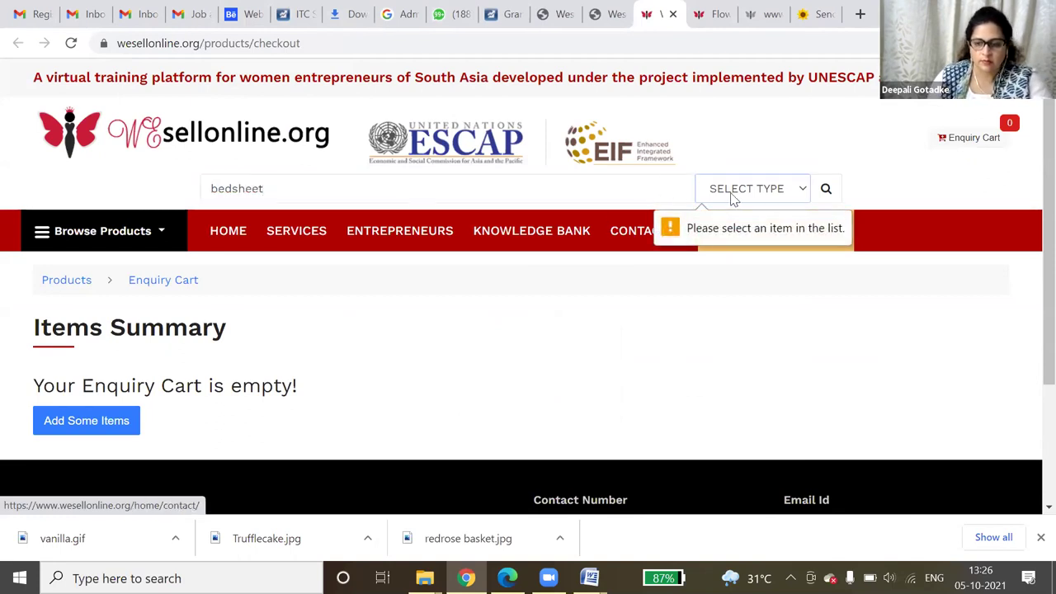
pyautogui.click(732, 189)
pyautogui.click(734, 224)
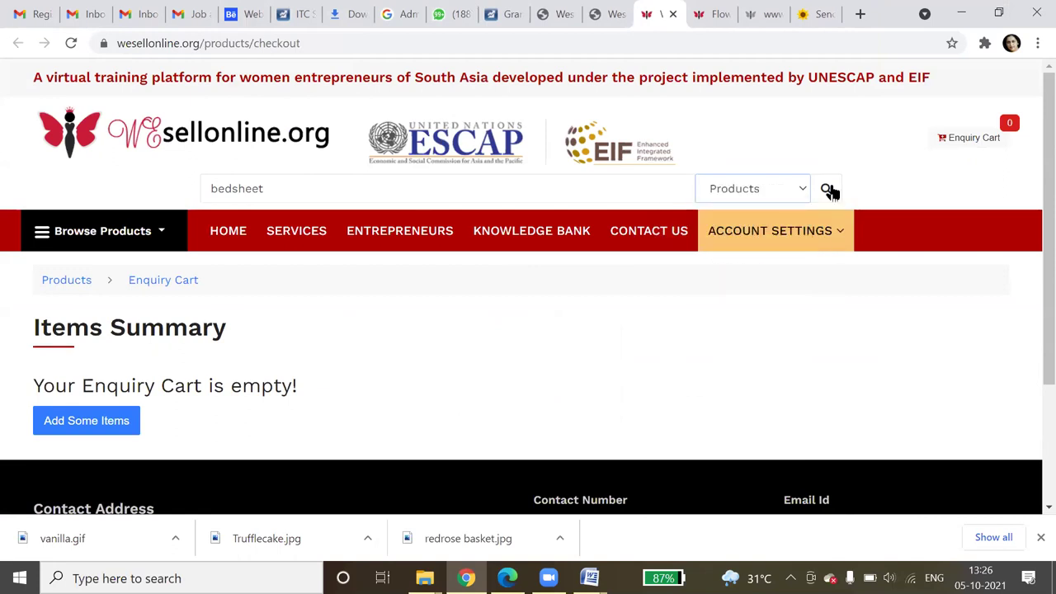
pyautogui.scroll(-4, 800, 238)
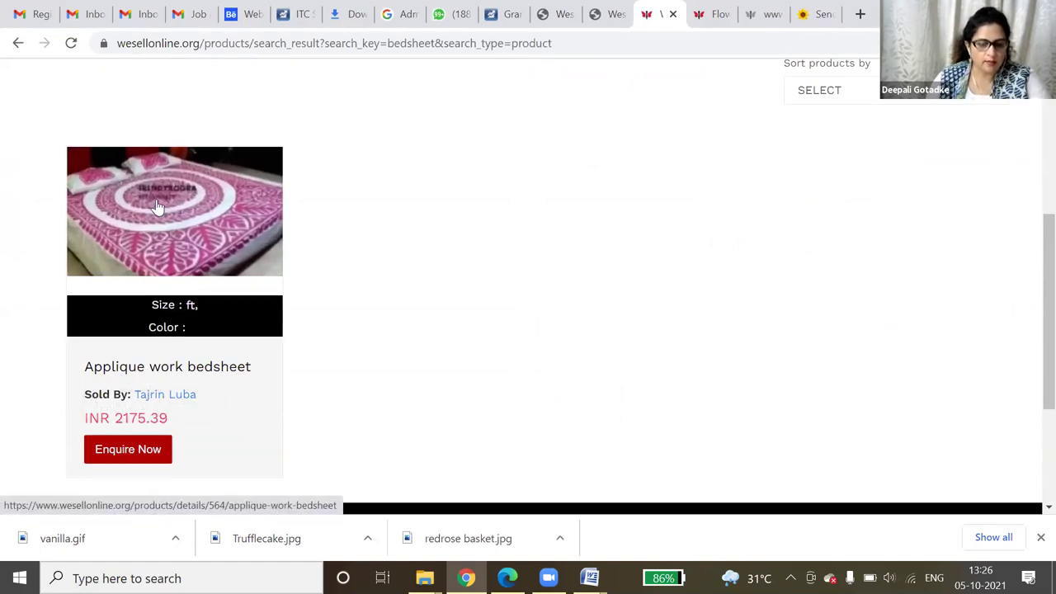
# - Open the Applique work bedsheet page and review brand Home decor, 2 pillow cover description and reviews
pyautogui.click(156, 198)
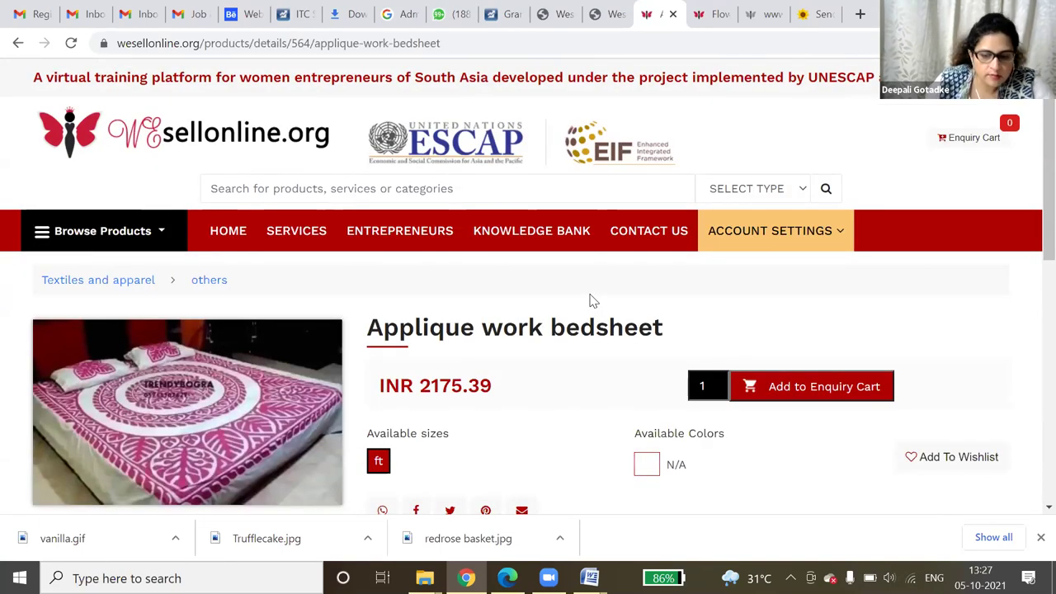
pyautogui.scroll(-1, 589, 310)
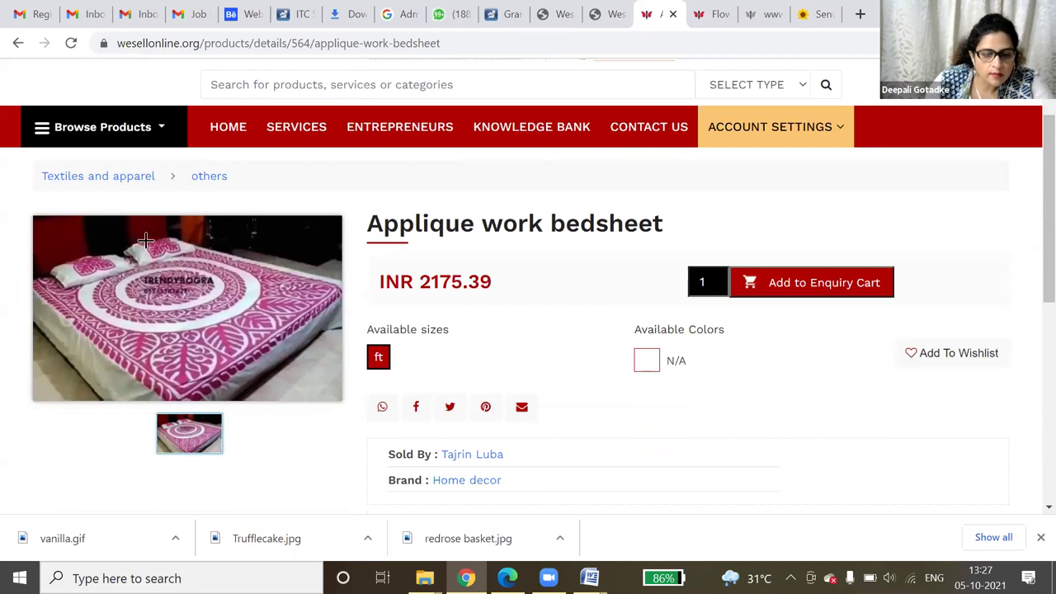
pyautogui.scroll(-1, 250, 252)
pyautogui.moveTo(157, 231)
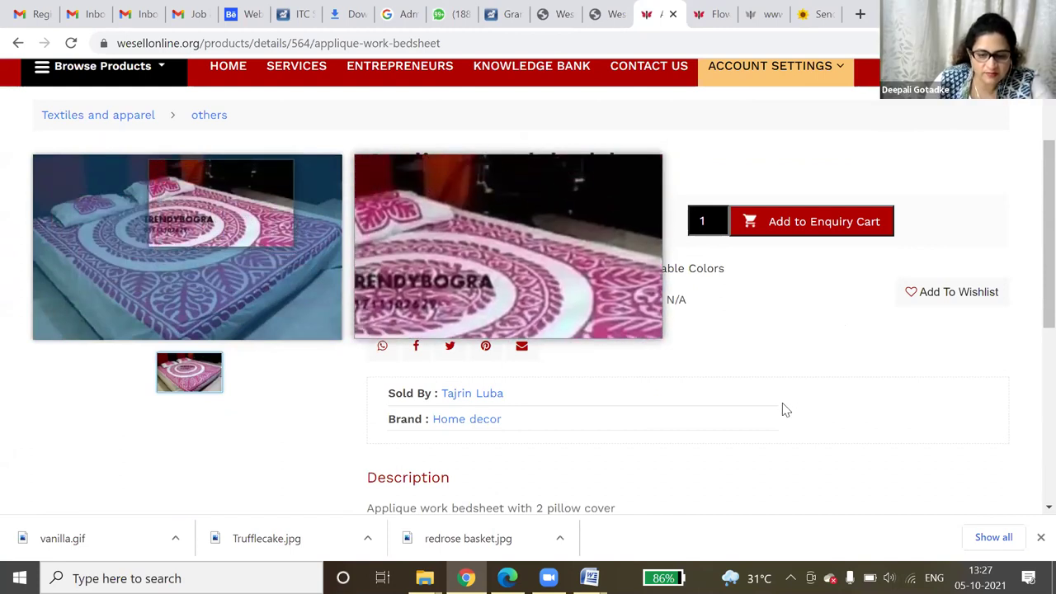
pyautogui.scroll(2, 77, 271)
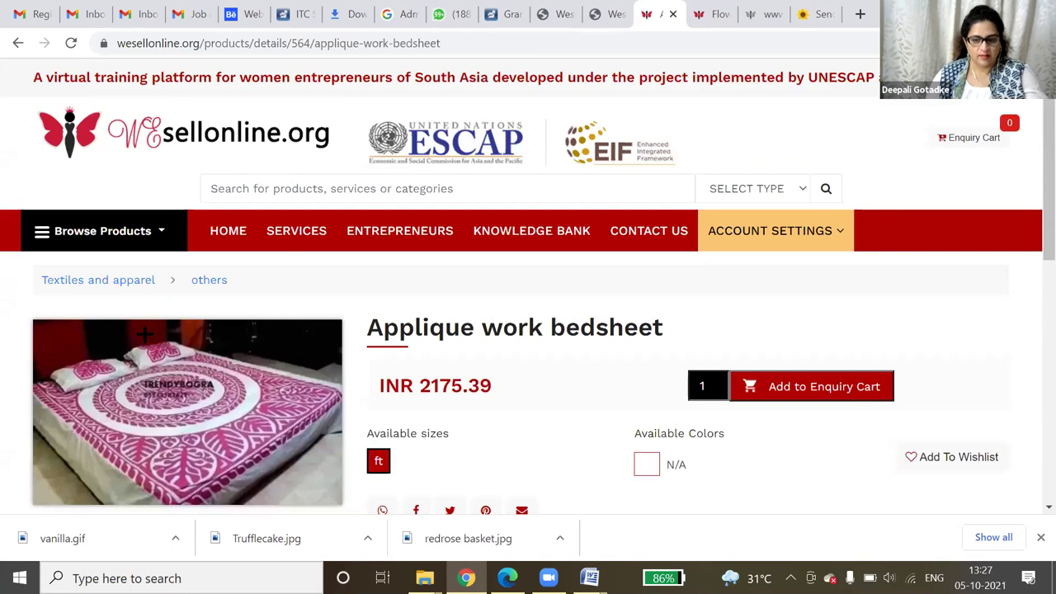
pyautogui.scroll(-2, 933, 455)
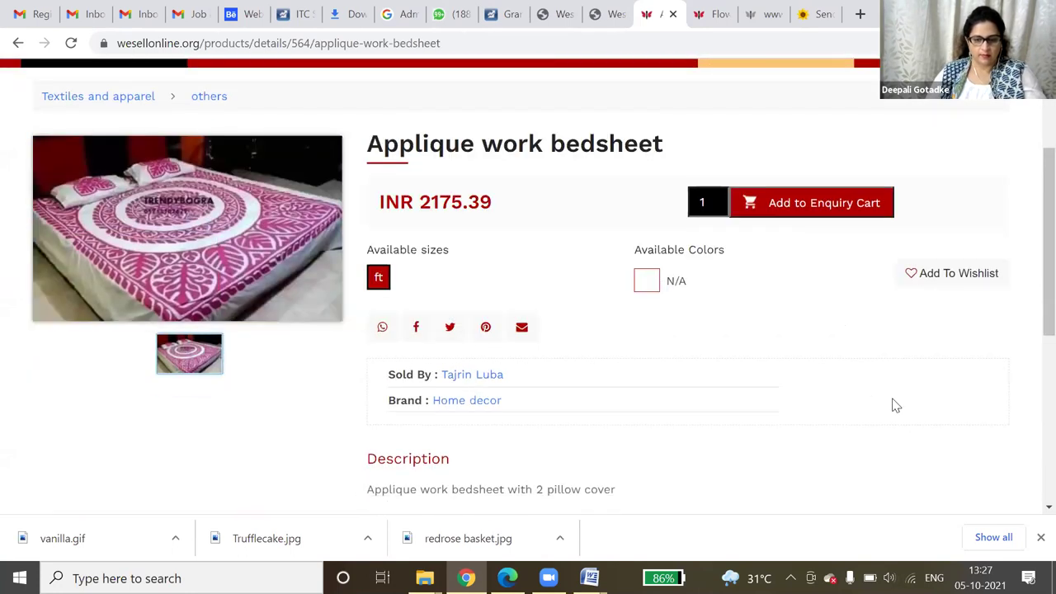
pyautogui.scroll(-3, 896, 405)
pyautogui.scroll(-1, 891, 401)
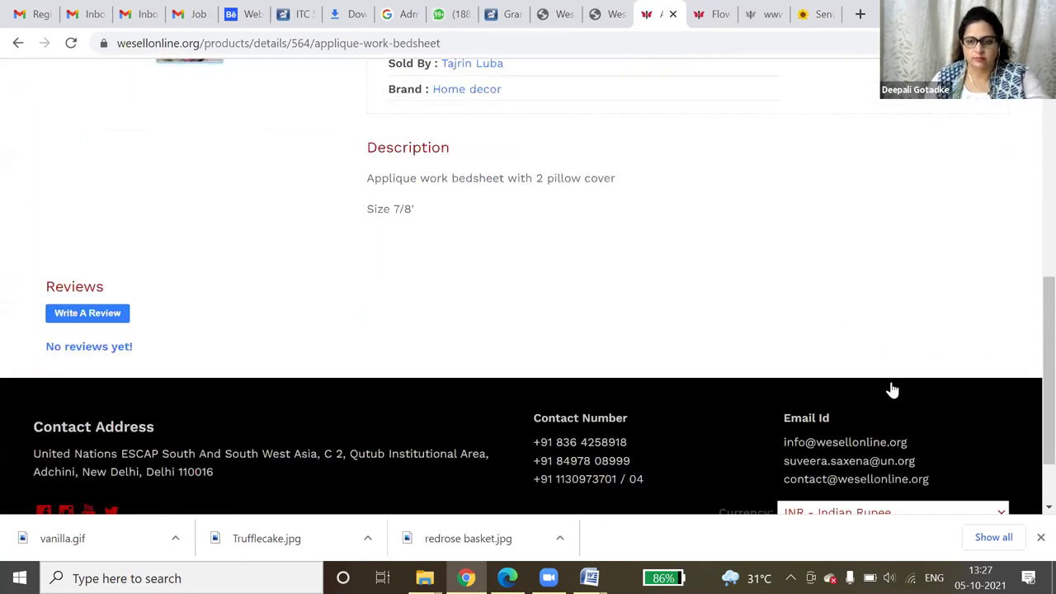
pyautogui.scroll(4, 798, 384)
pyautogui.scroll(1, 799, 390)
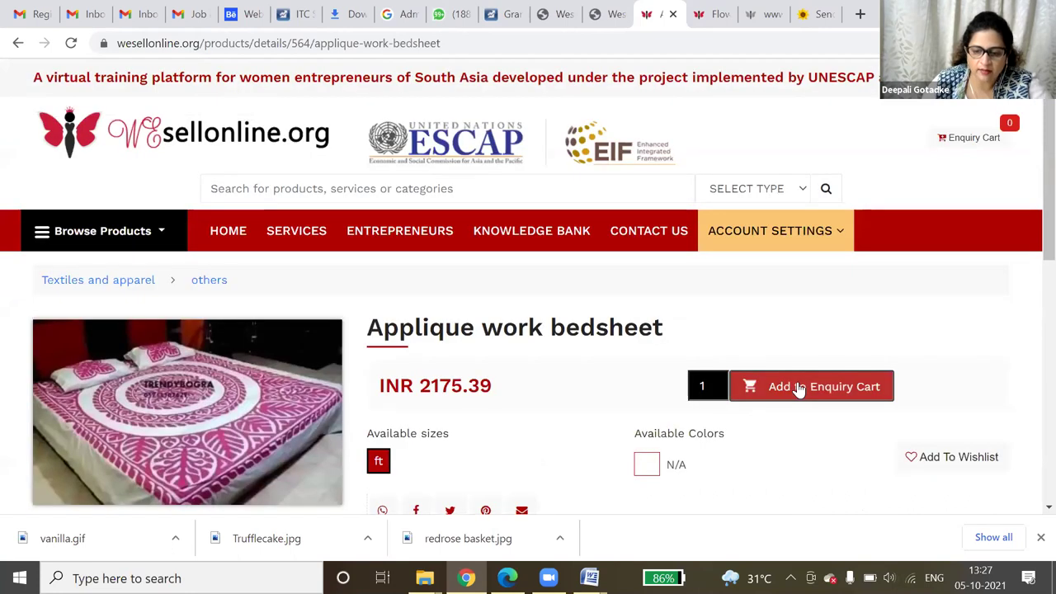
# - Add the Applique work bedsheet to the enquiry cart and proceed to the Enquiry Summary
pyautogui.click(799, 388)
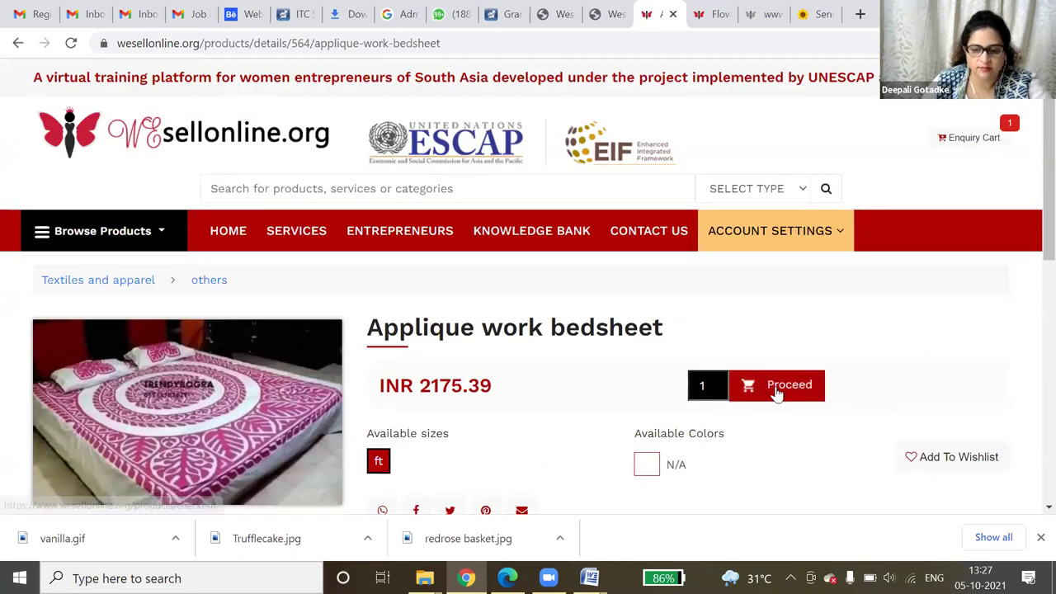
pyautogui.click(760, 392)
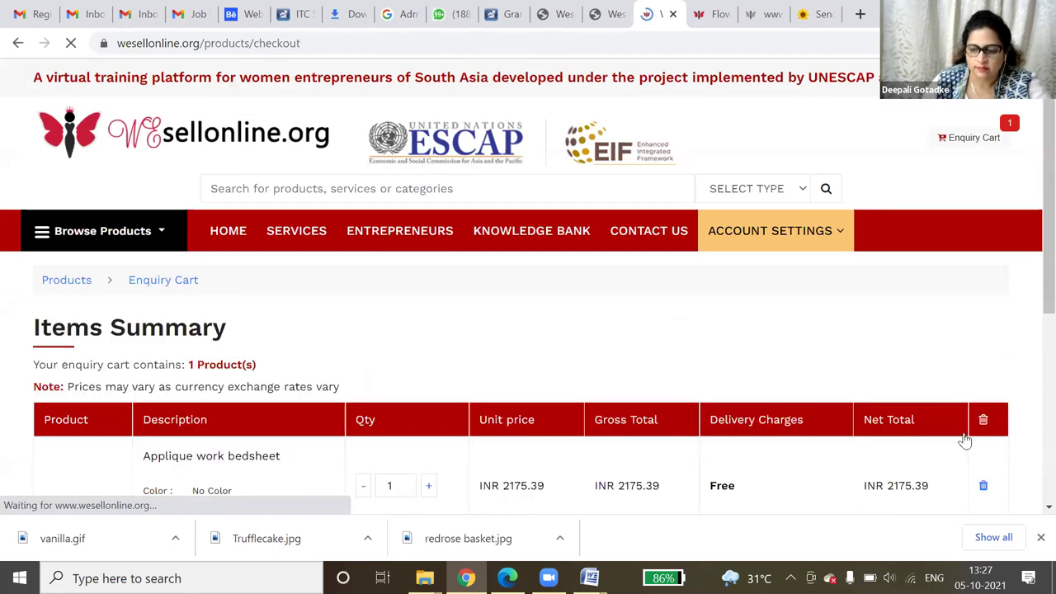
pyautogui.scroll(-2, 965, 441)
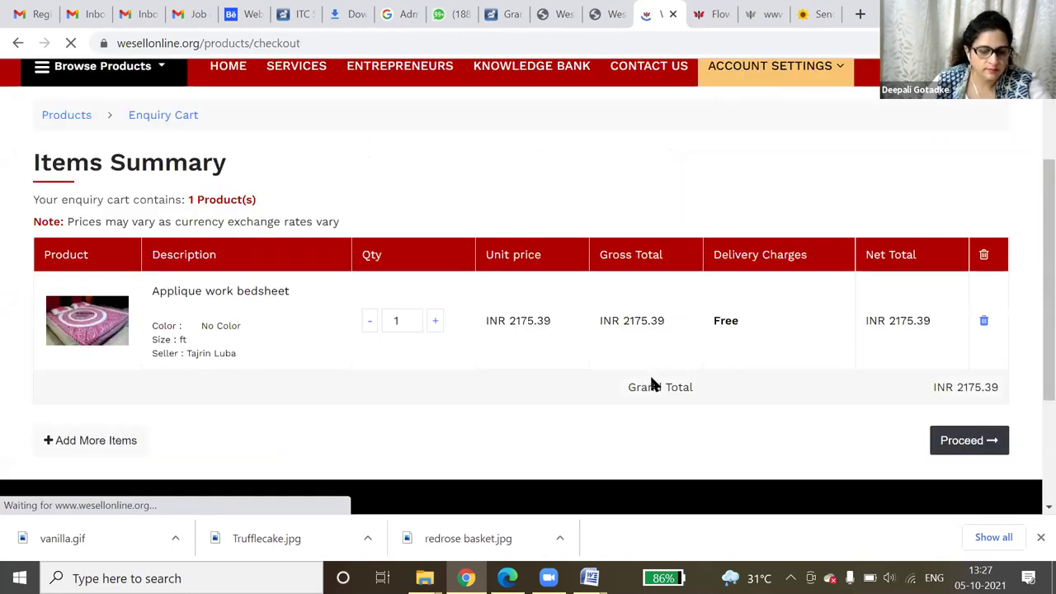
pyautogui.scroll(-4, 325, 292)
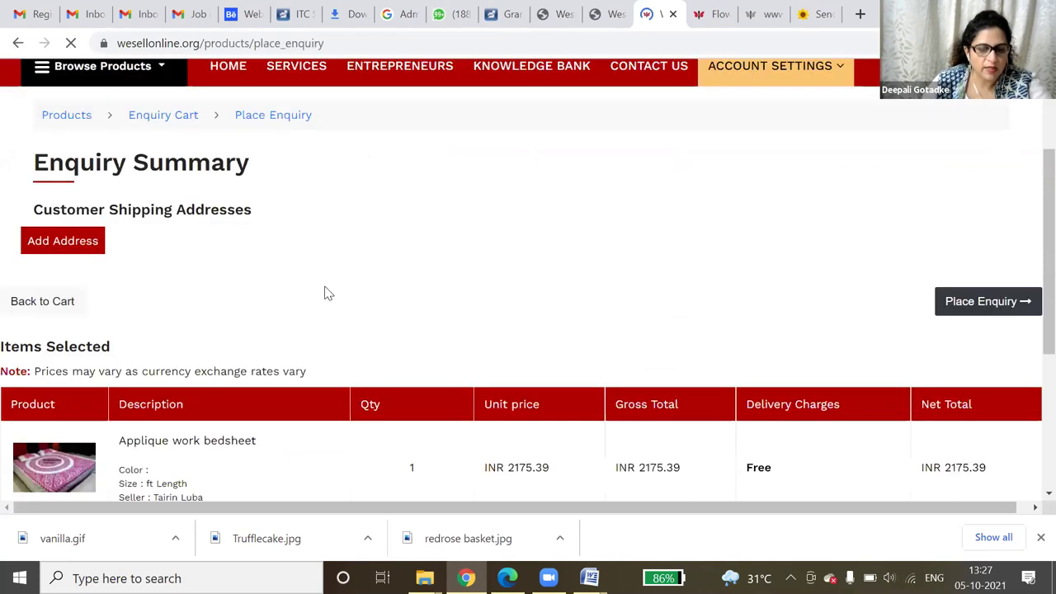
pyautogui.scroll(3, 47, 329)
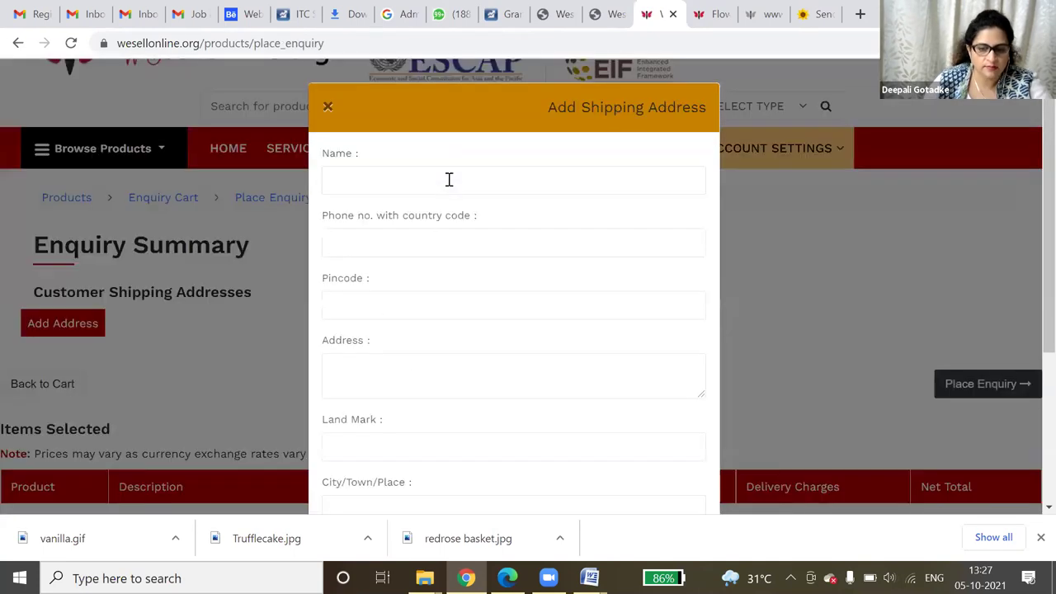
# - Add a shipping address from the saved details, prefix the phone with country code 91, and save it
pyautogui.click(449, 180)
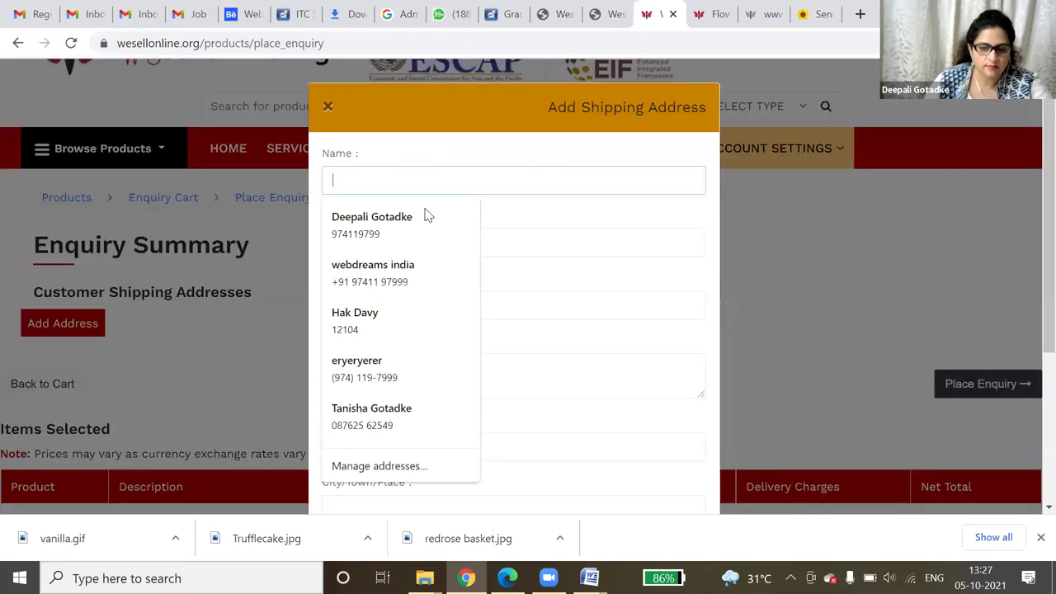
pyautogui.click(418, 238)
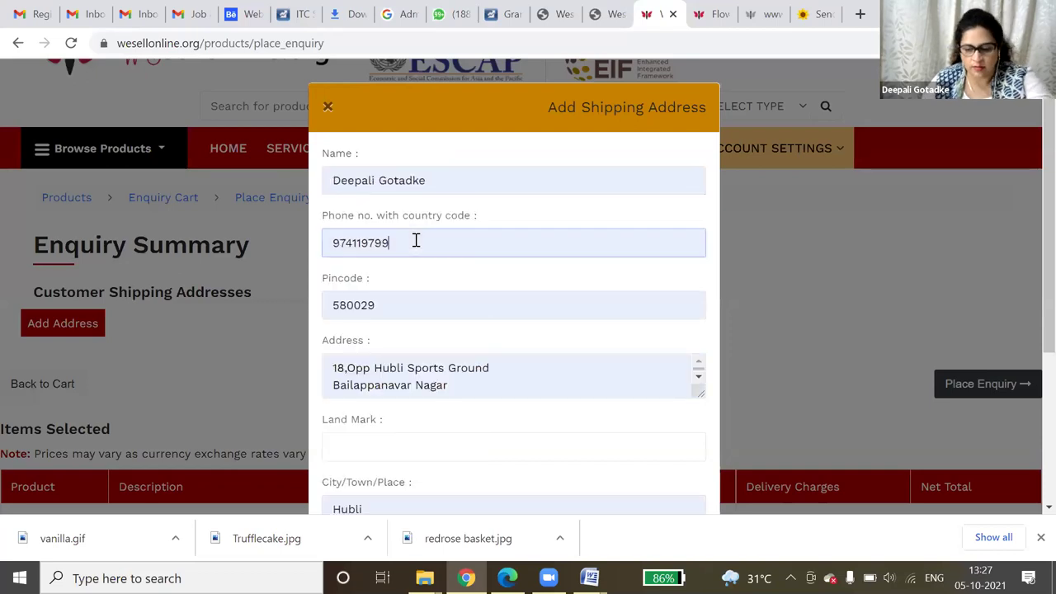
pyautogui.click(416, 240)
pyautogui.write('9')
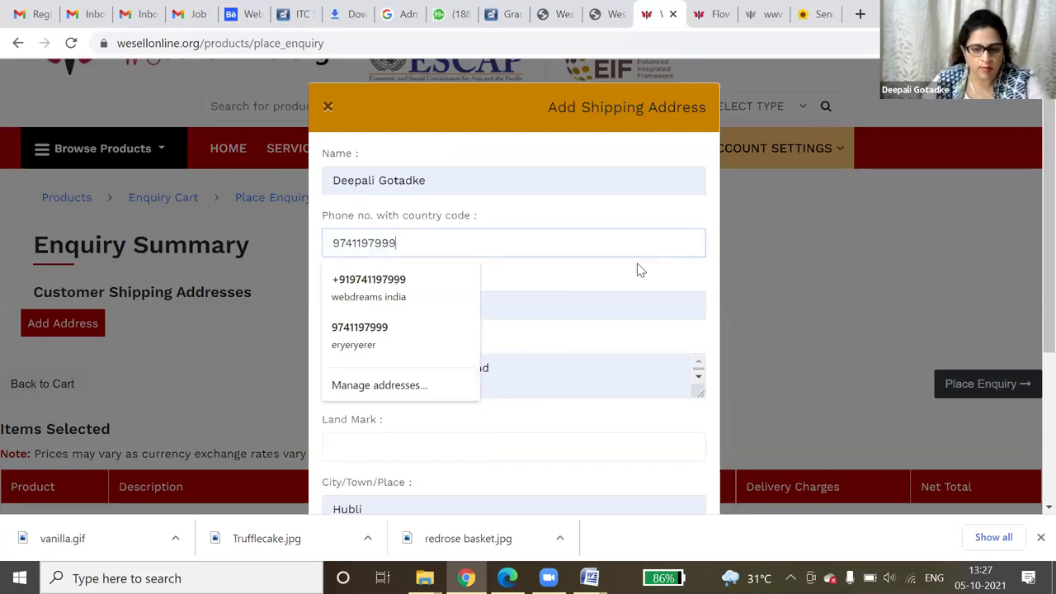
pyautogui.click(445, 228)
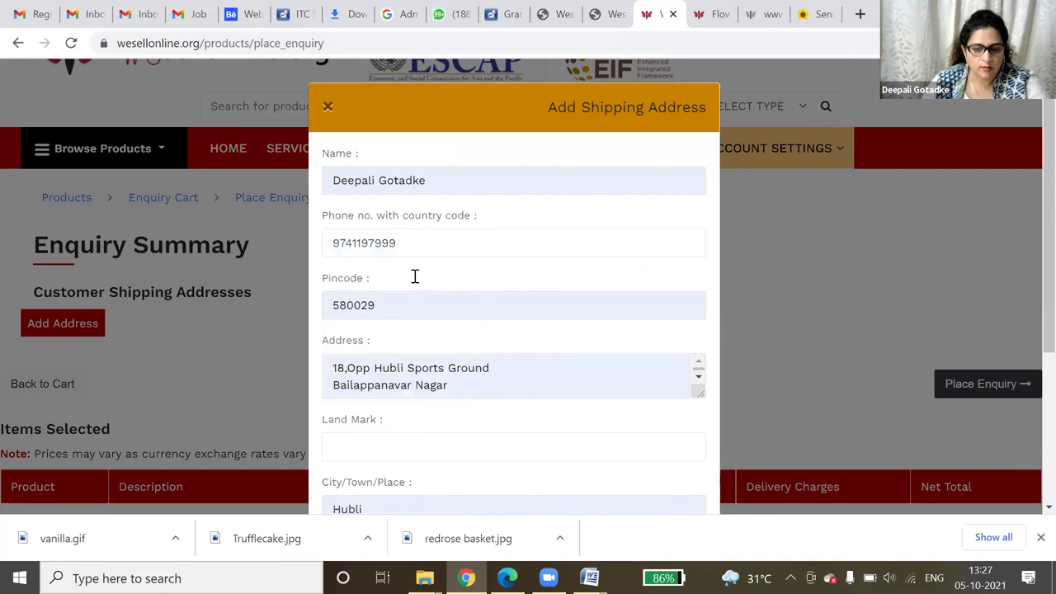
pyautogui.click(333, 241)
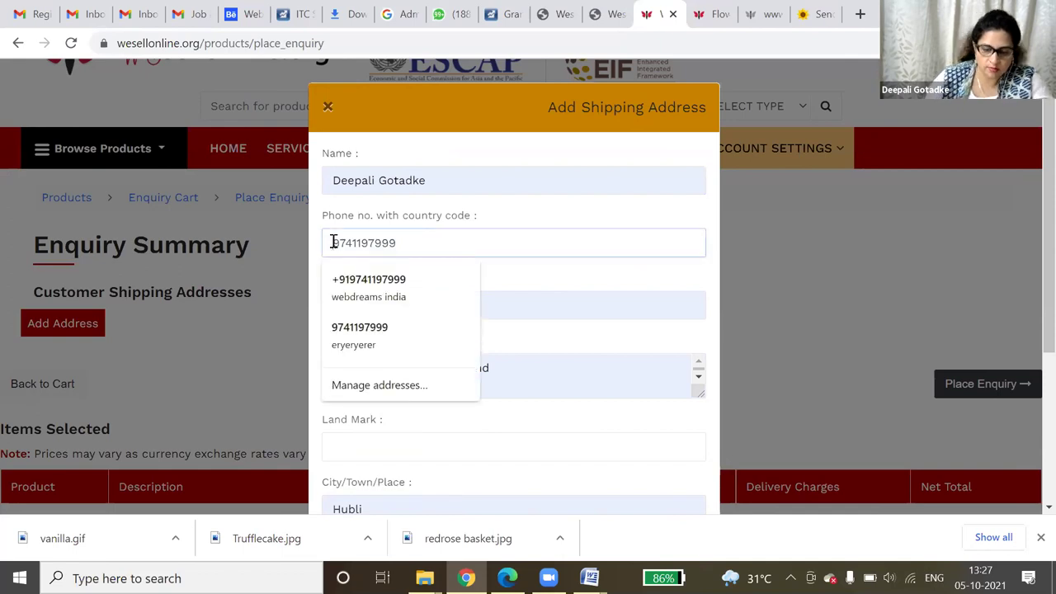
pyautogui.write('91')
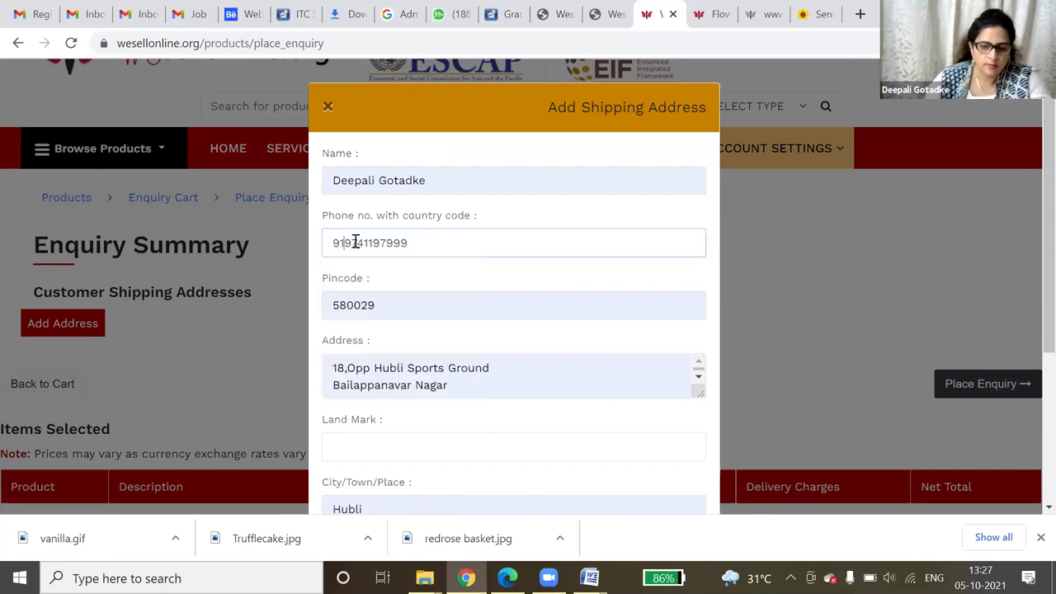
pyautogui.scroll(-2, 345, 210)
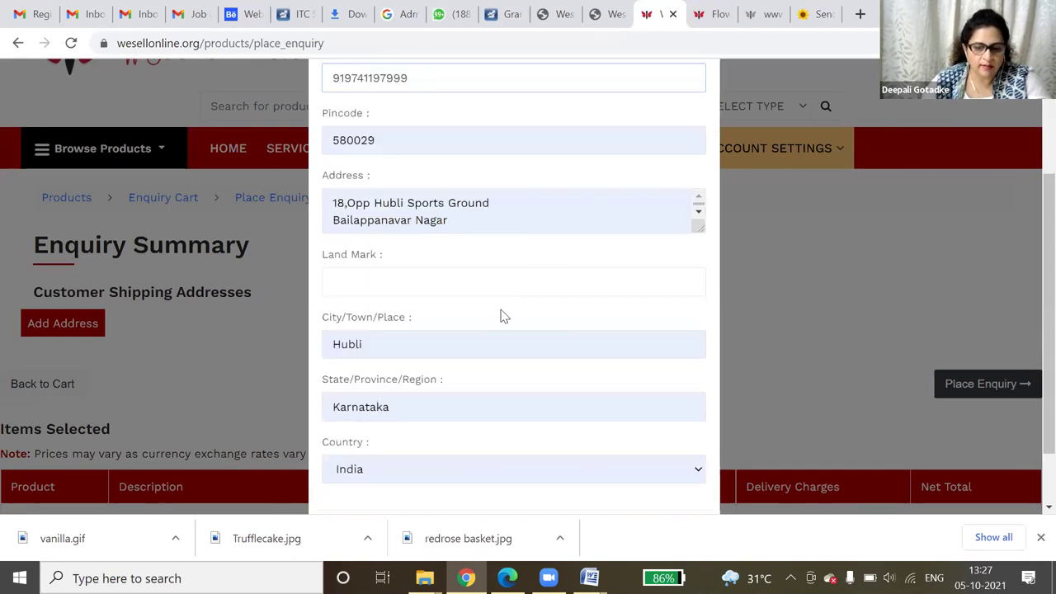
pyautogui.scroll(-1, 503, 316)
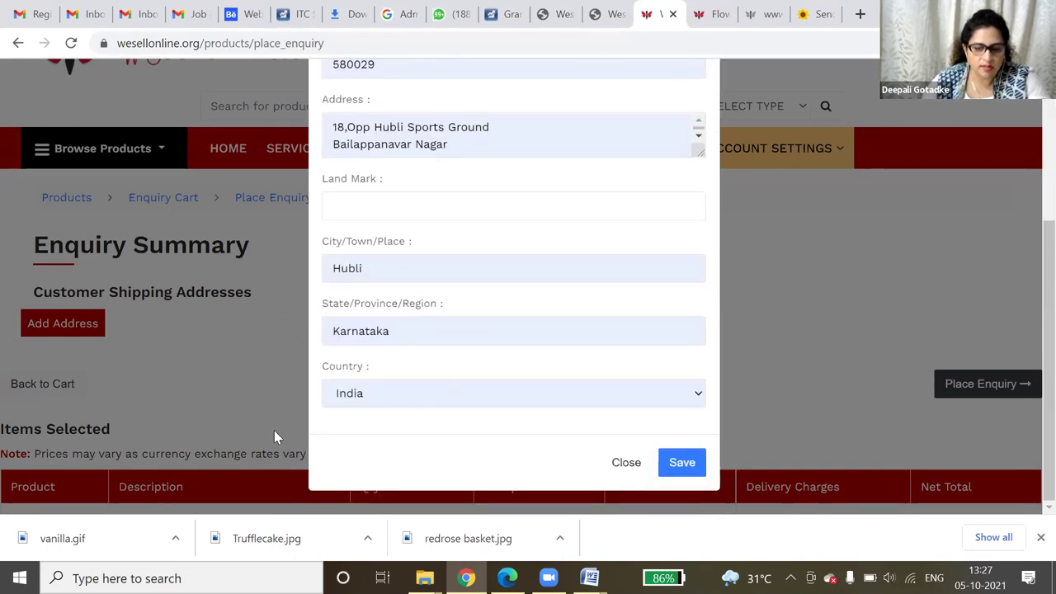
pyautogui.click(683, 464)
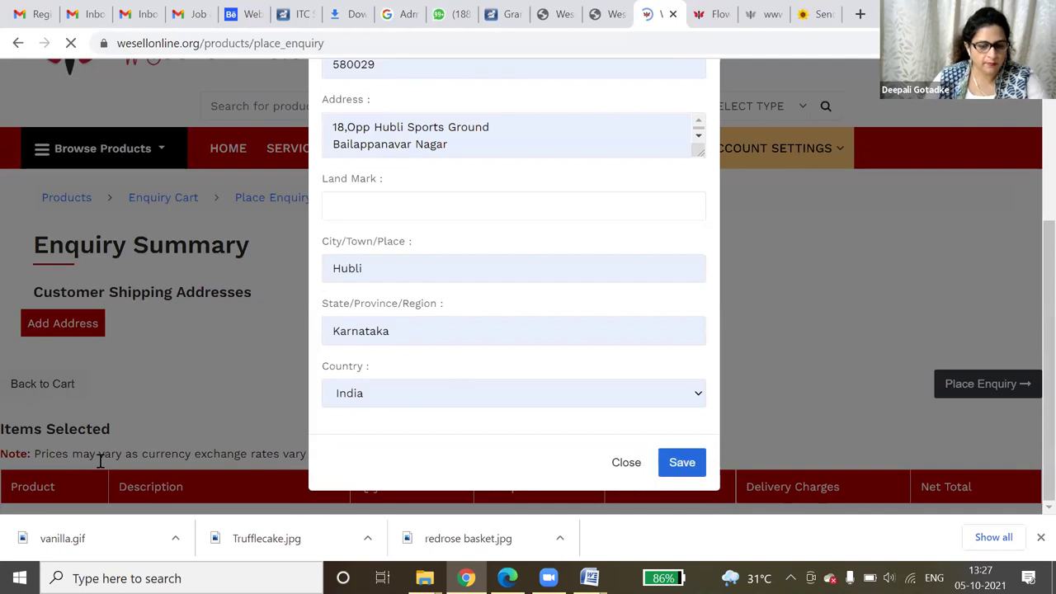
pyautogui.scroll(-2, 929, 473)
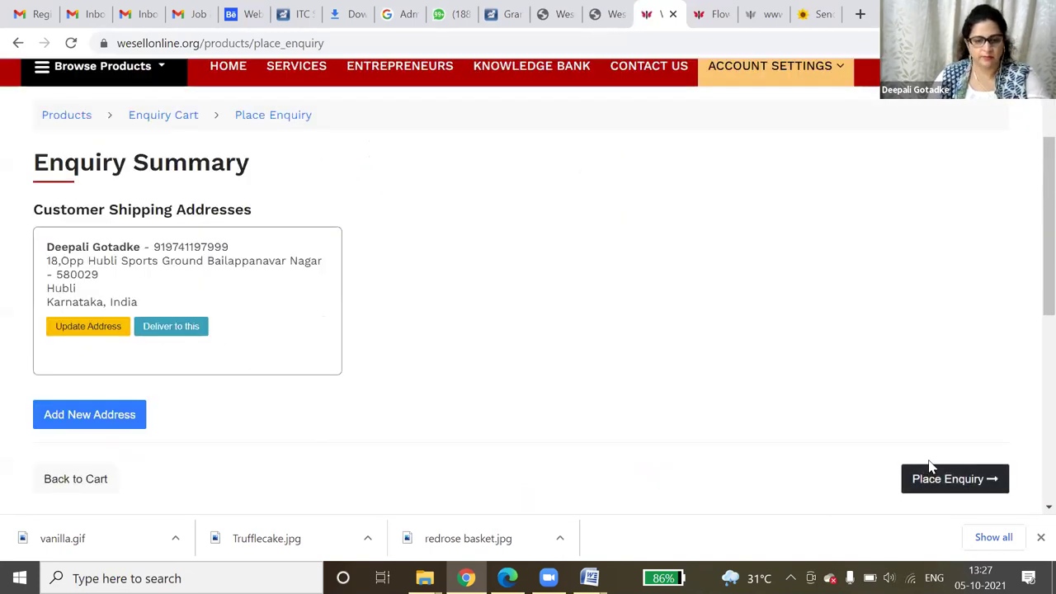
# - Place the bedsheet enquiry, then switch to the Florist / Flowers listing tab
pyautogui.click(929, 470)
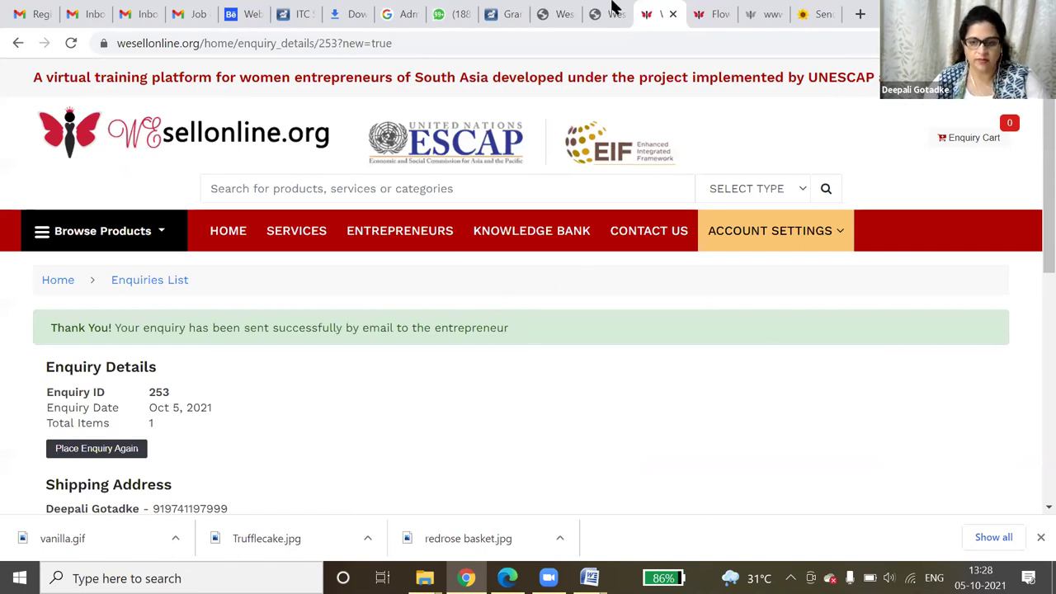
pyautogui.hotkey('ctrl', 'Tab')
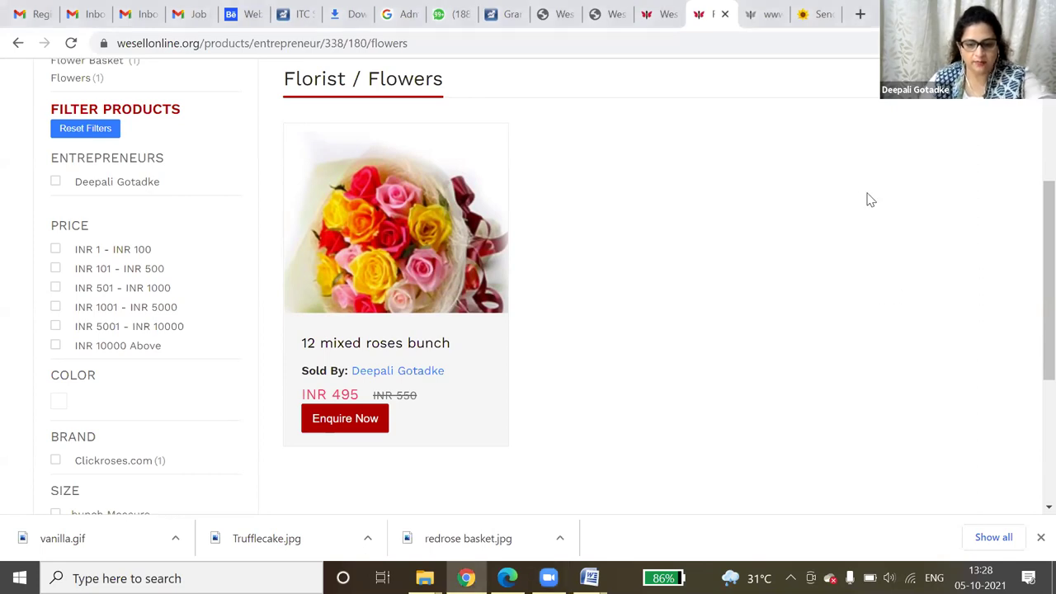
pyautogui.scroll(3, 239, 220)
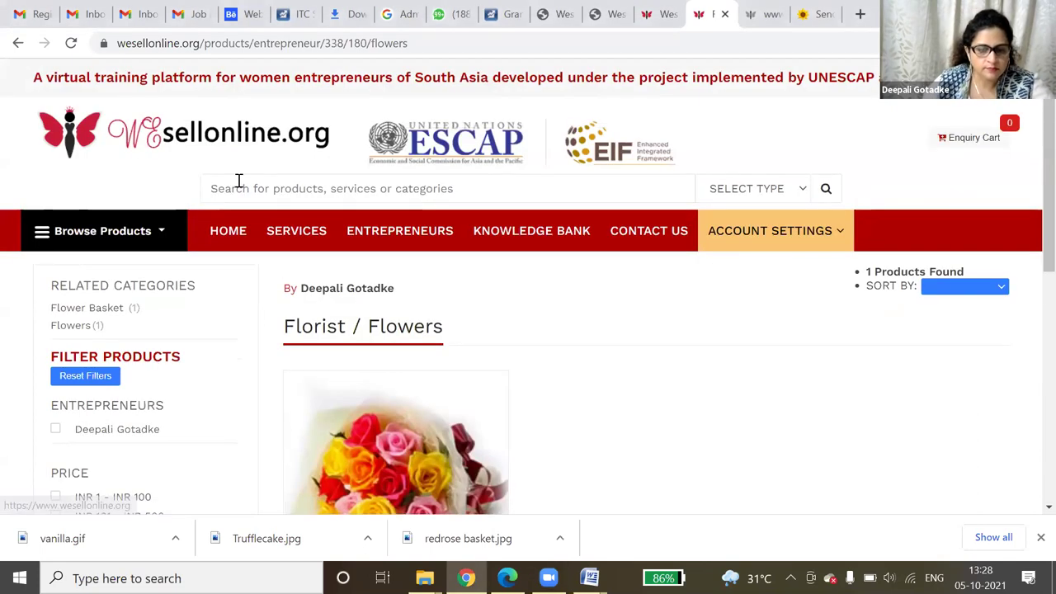
pyautogui.click(239, 181)
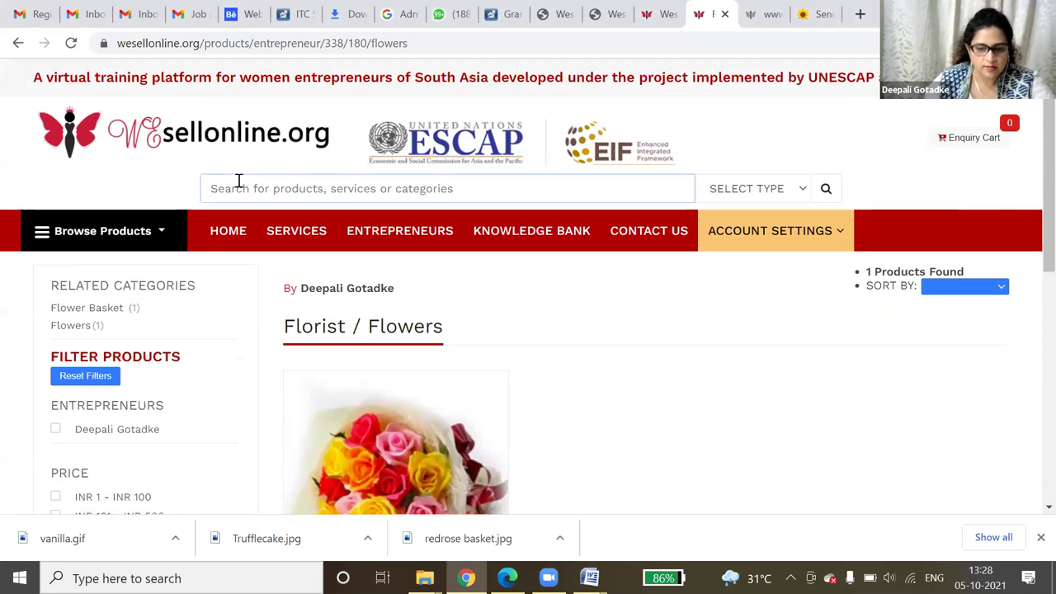
pyautogui.write('sc')
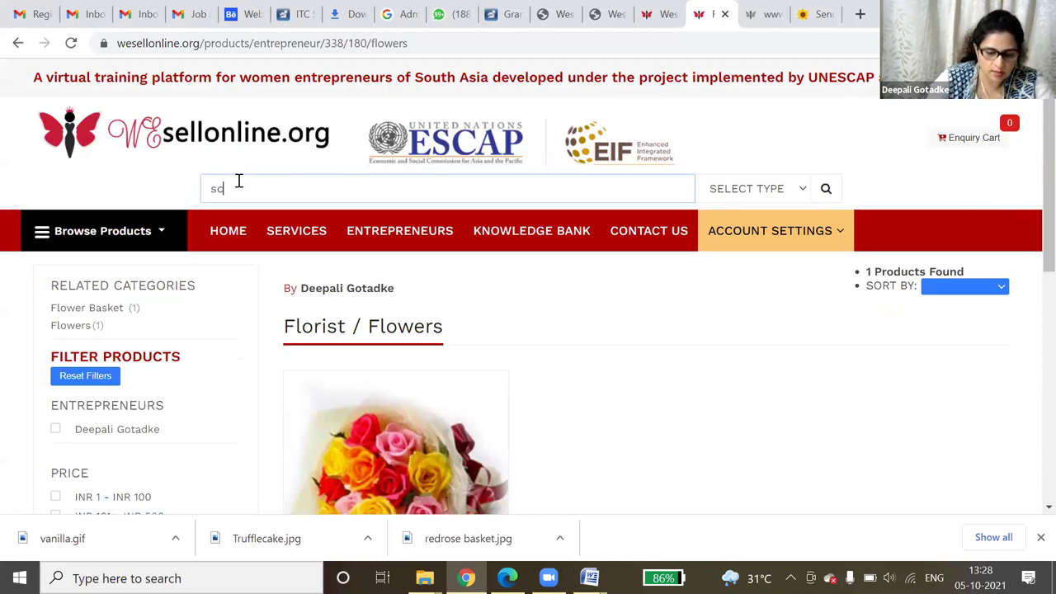
pyautogui.write('rub')
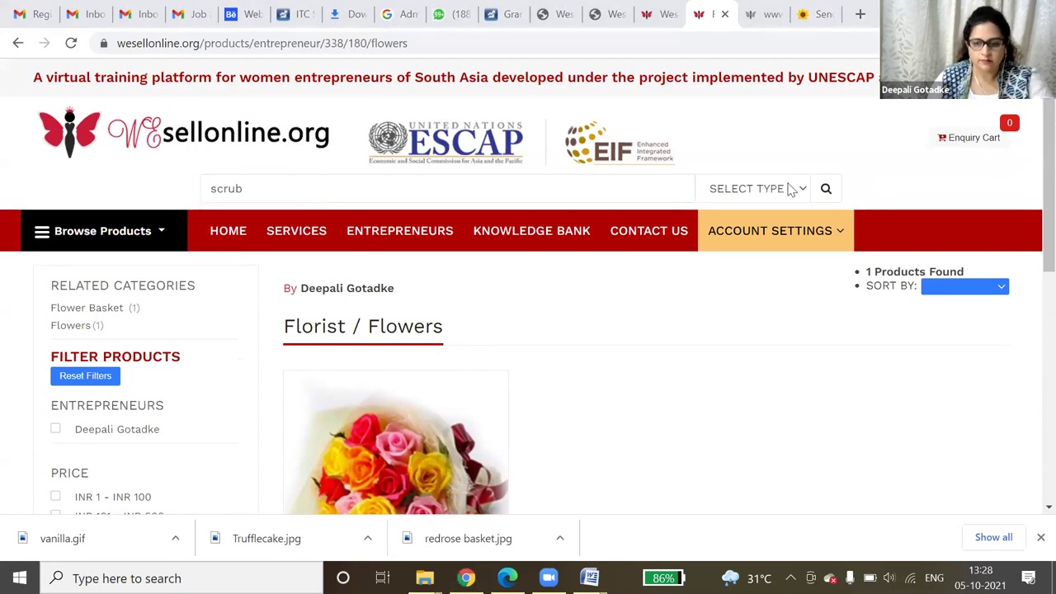
pyautogui.click(766, 225)
pyautogui.click(825, 190)
pyautogui.scroll(-5, 818, 228)
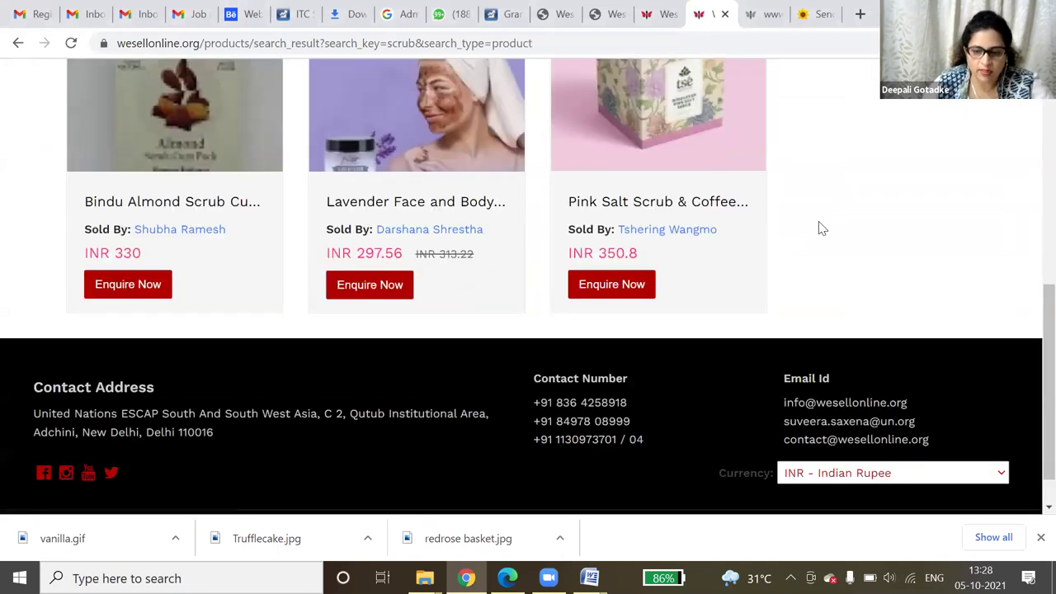
pyautogui.scroll(2, 832, 297)
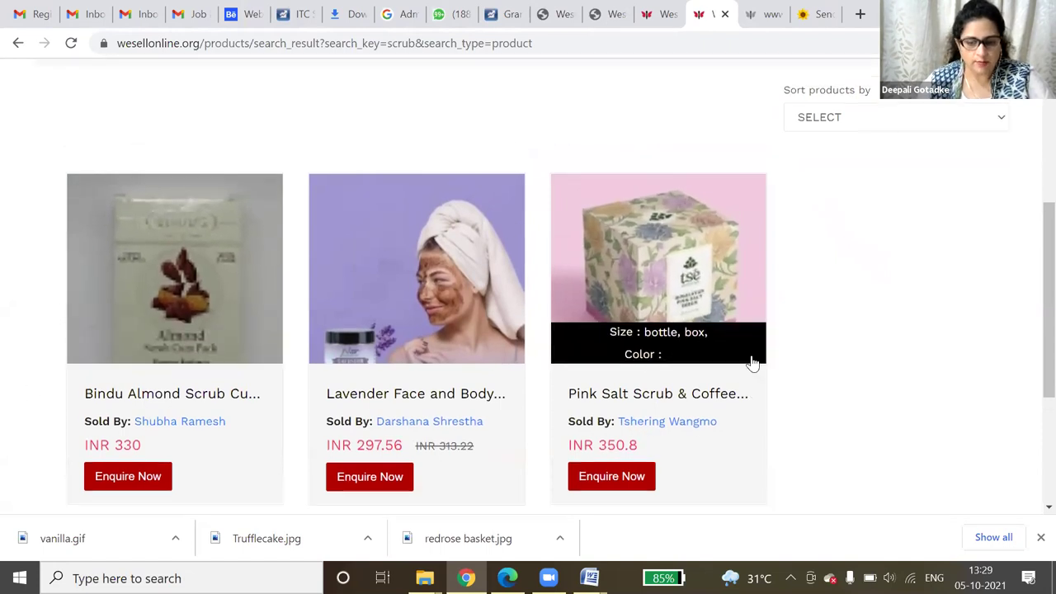
pyautogui.scroll(4, 752, 363)
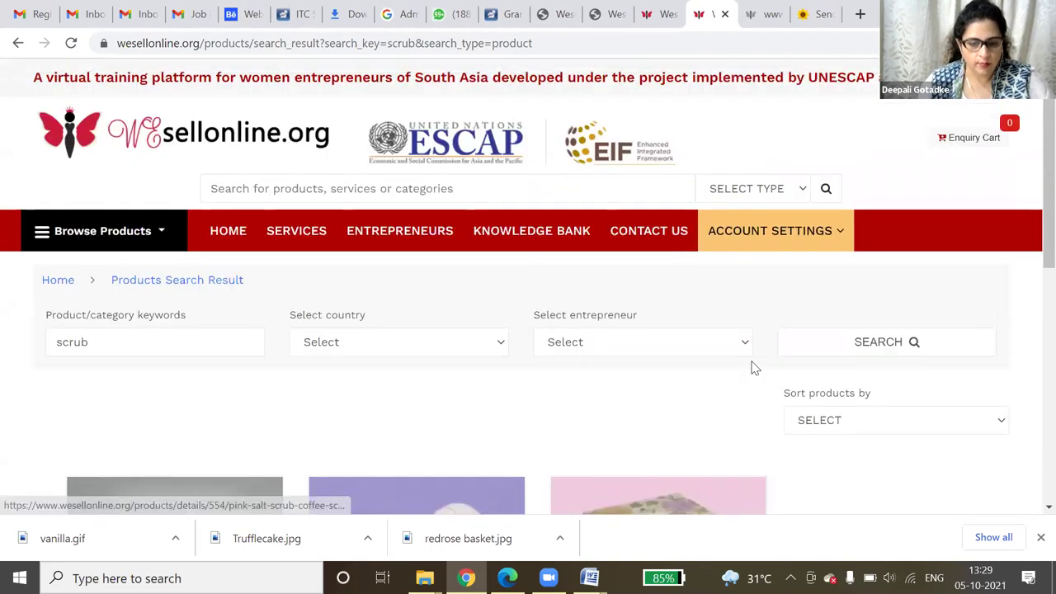
# - In the Entrepreneurs directory, set Search by to Name and search a first seller name
pyautogui.click(415, 238)
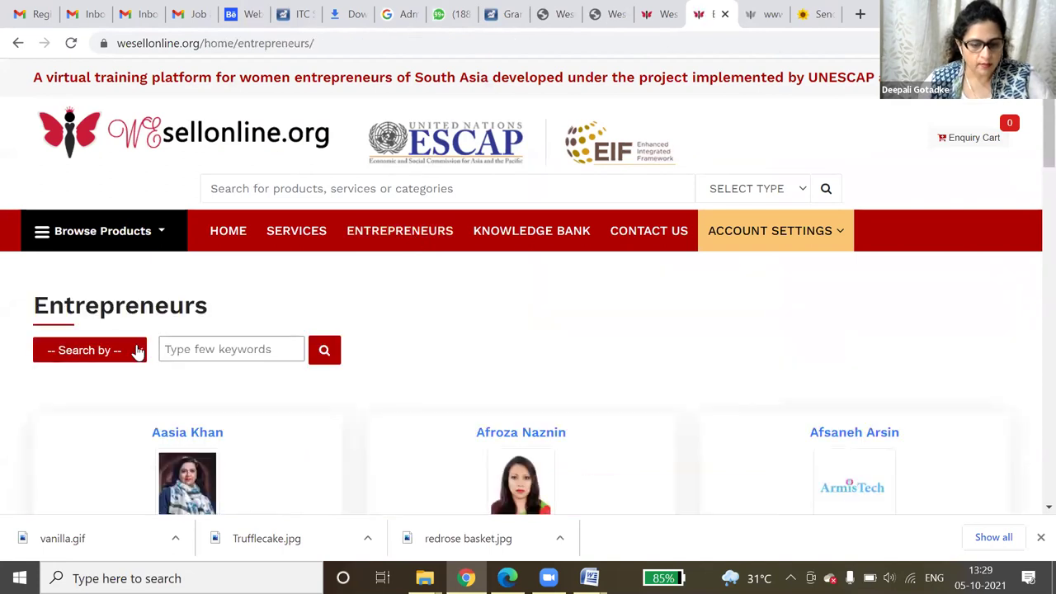
pyautogui.click(108, 350)
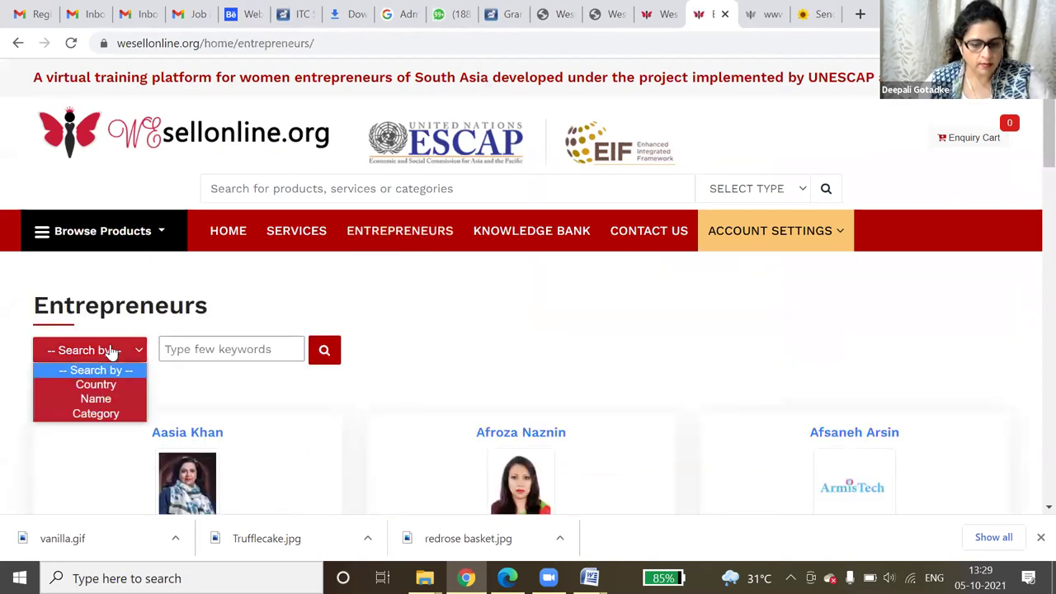
pyautogui.click(123, 401)
pyautogui.click(259, 351)
pyautogui.write('sidhi')
pyautogui.click(327, 351)
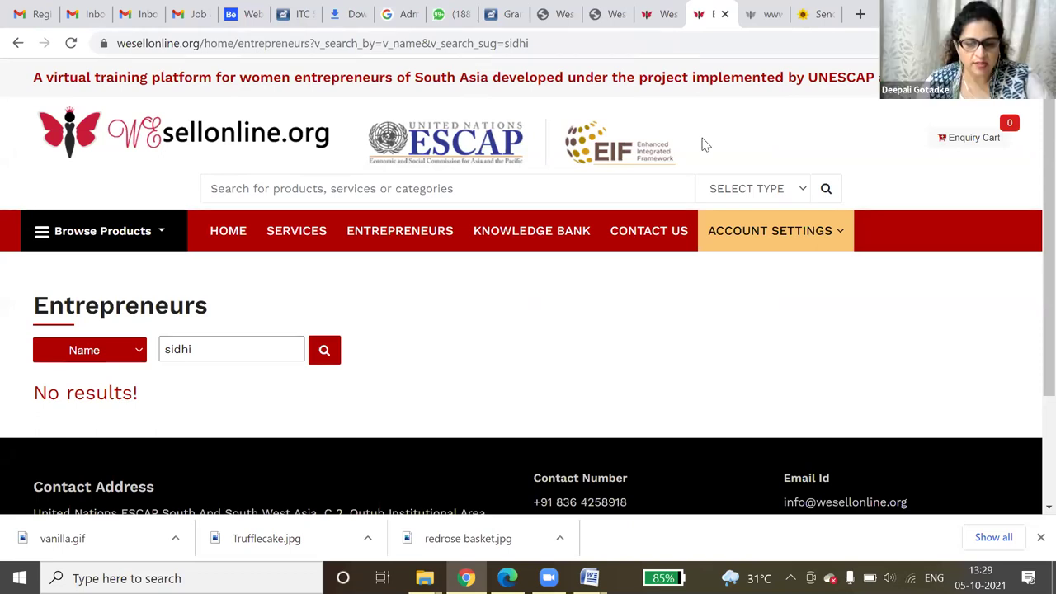
# - Retry with two other seller names until four matching entrepreneurs appear
pyautogui.moveTo(236, 348); pyautogui.dragTo(136, 359)
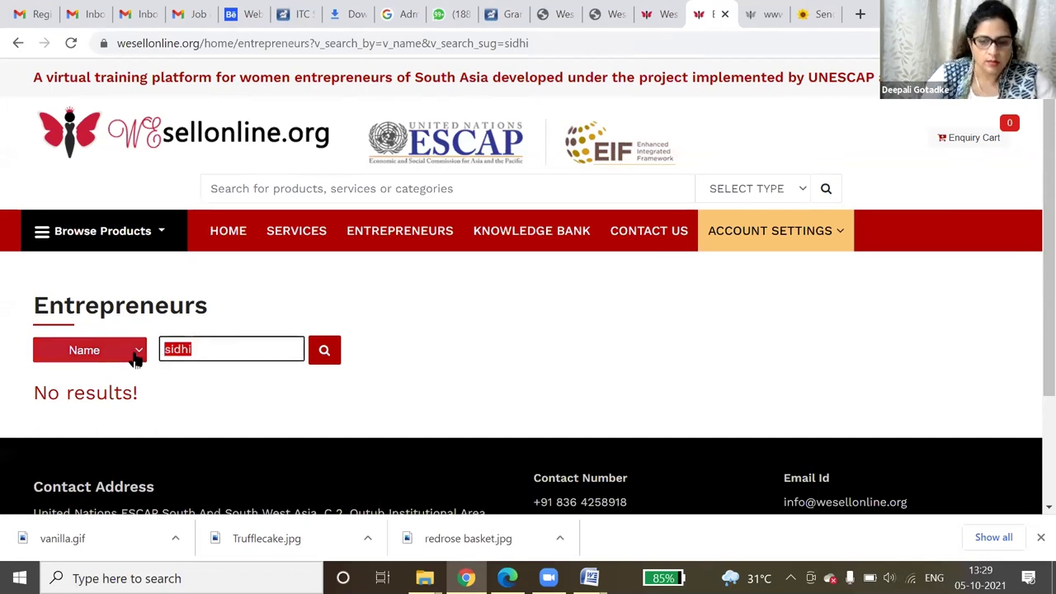
pyautogui.write('da')
pyautogui.write('aki')
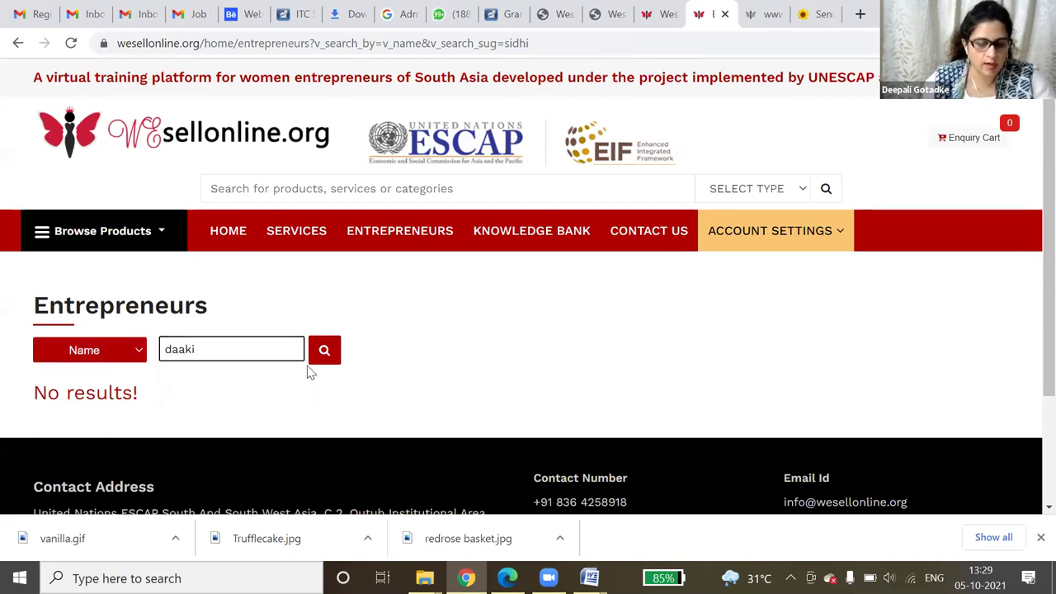
pyautogui.click(336, 351)
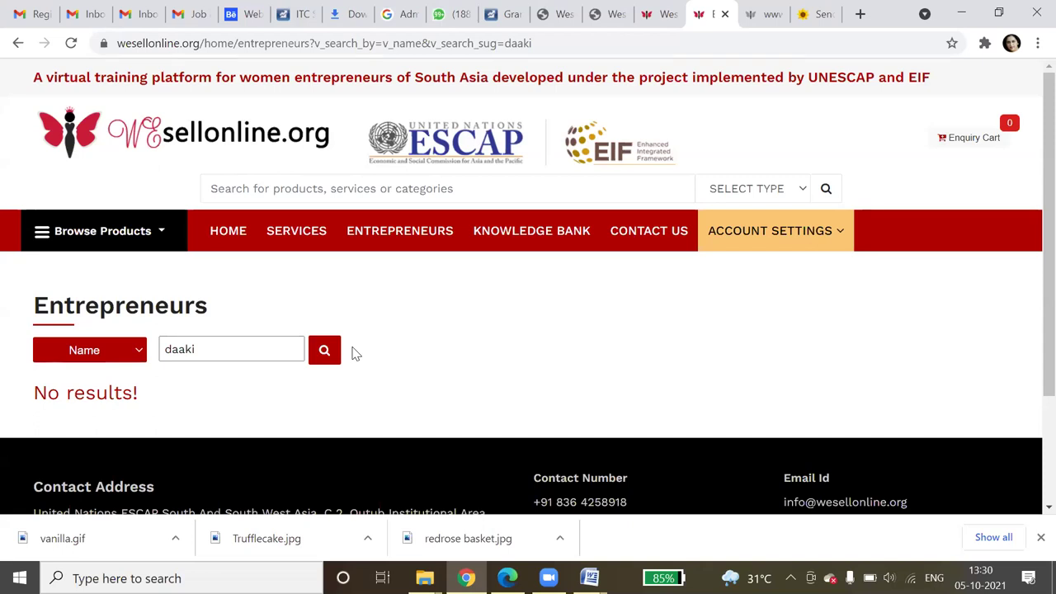
pyautogui.moveTo(216, 349); pyautogui.dragTo(135, 353)
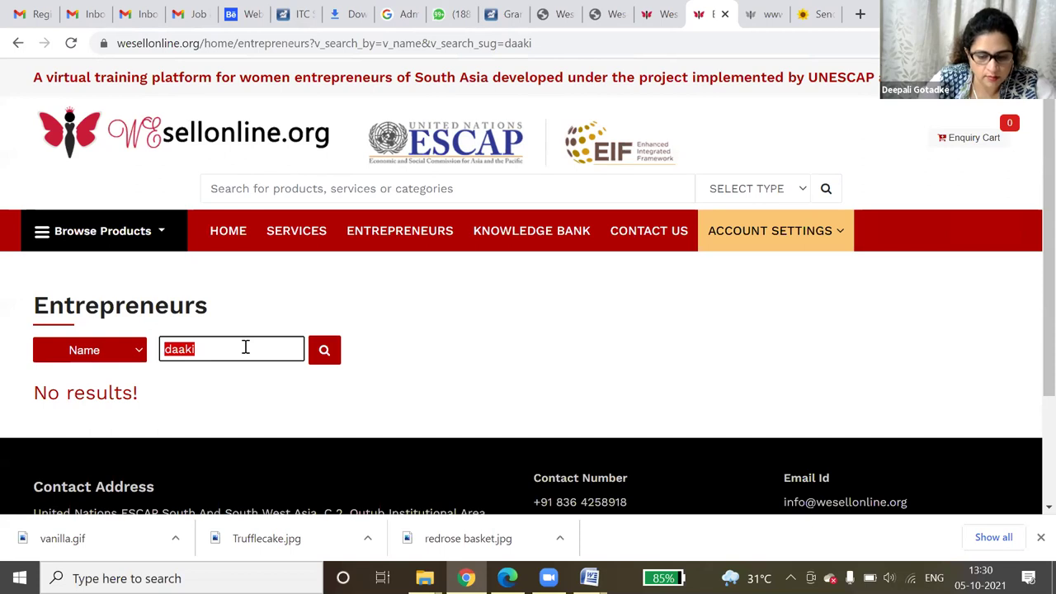
pyautogui.write('tshe')
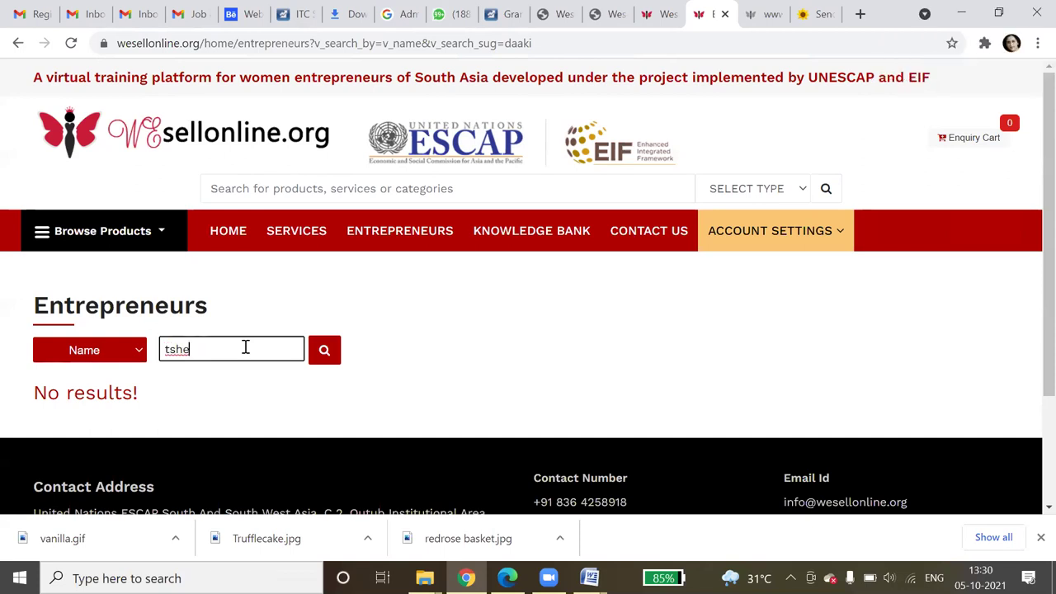
pyautogui.write('ring')
pyautogui.press('Return')
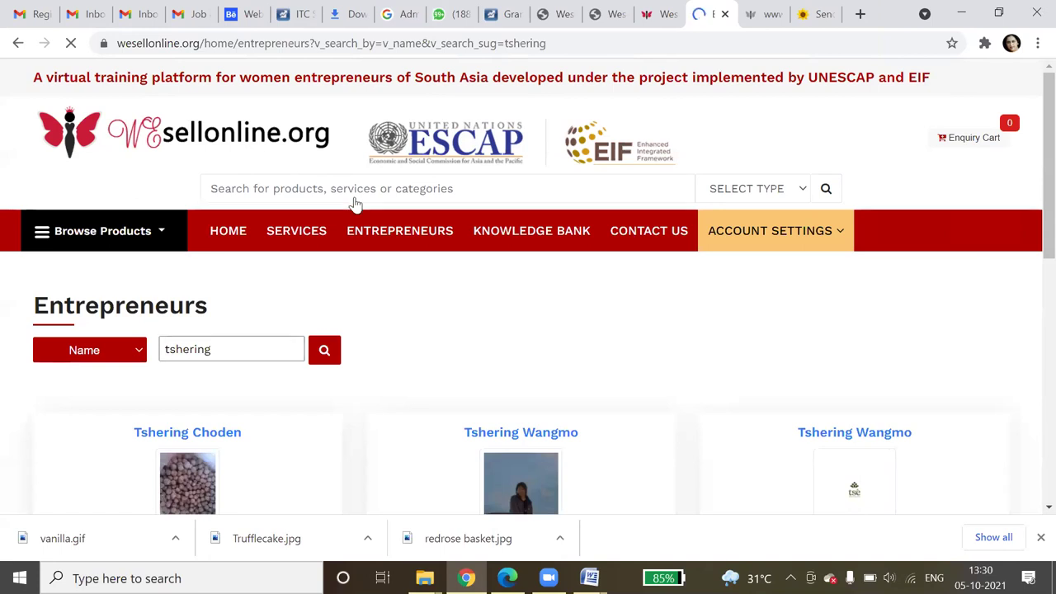
pyautogui.scroll(-3, 345, 304)
pyautogui.scroll(-1, 345, 303)
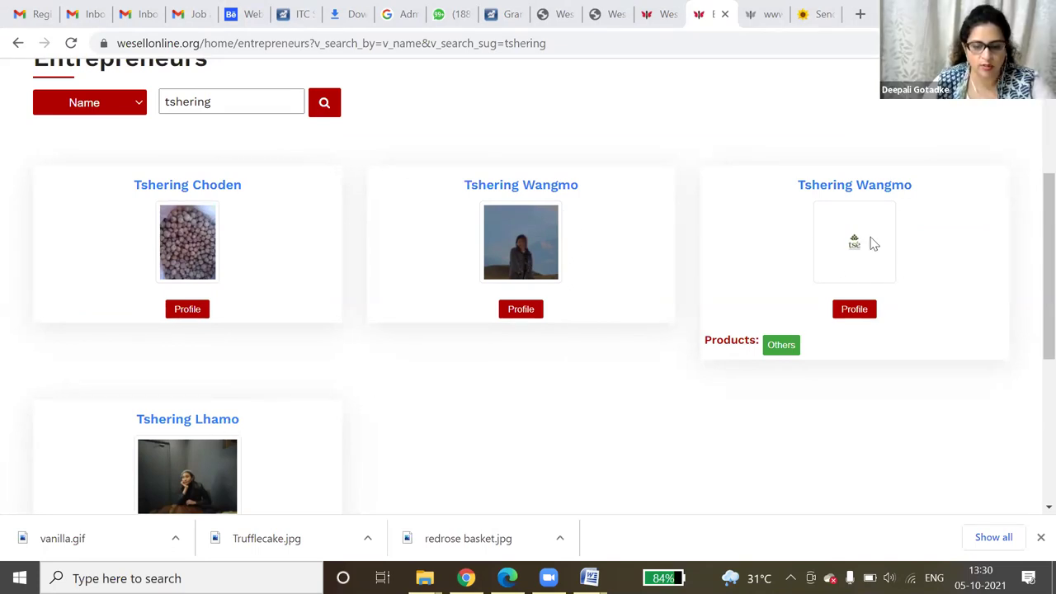
# - Browse the seller's products listed under Others
pyautogui.click(797, 350)
pyautogui.scroll(-3, 799, 354)
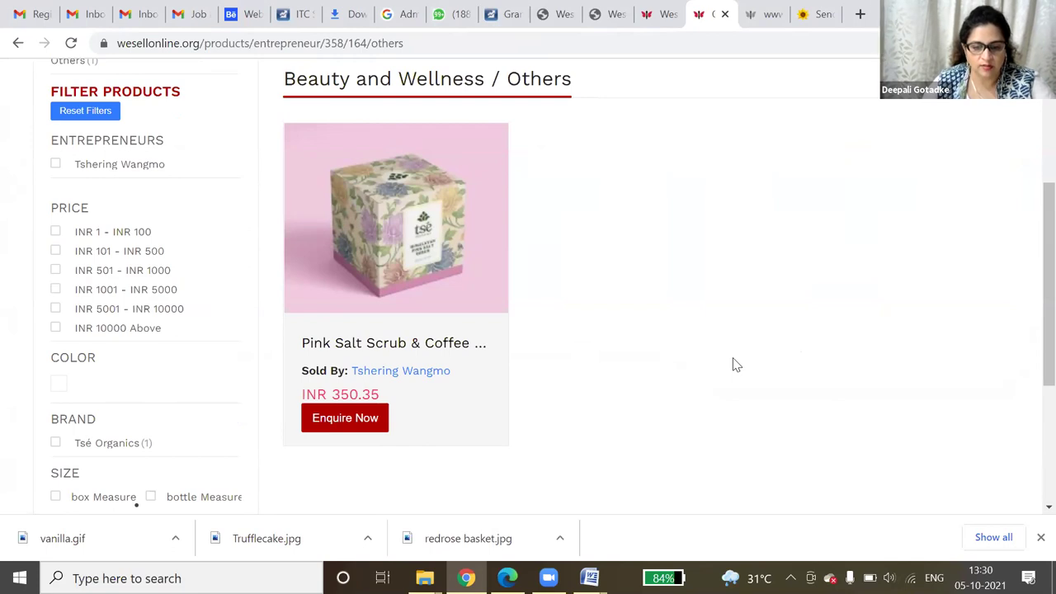
pyautogui.scroll(3, 737, 365)
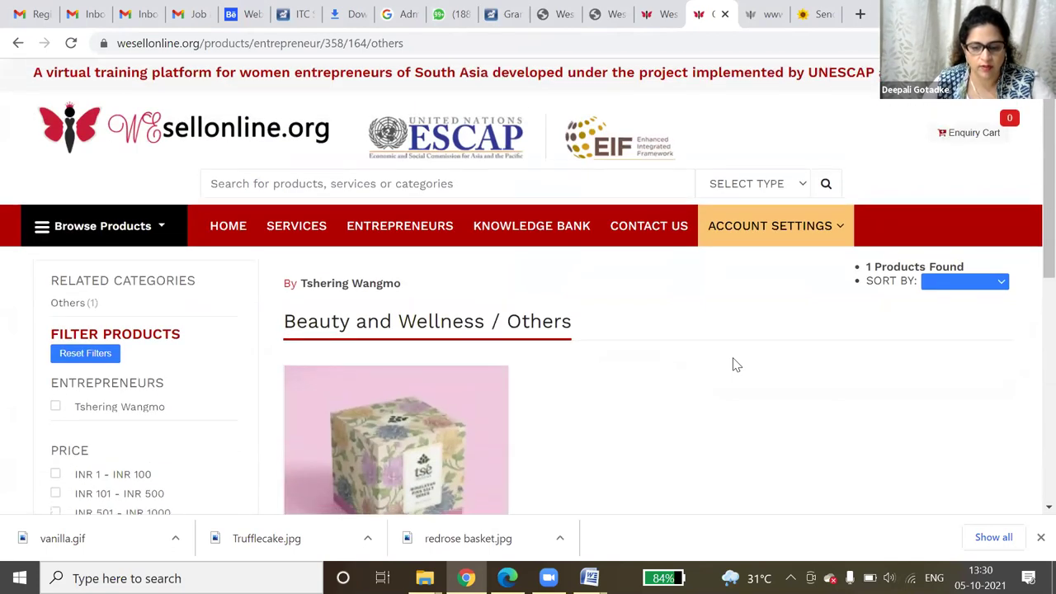
pyautogui.scroll(-4, 736, 366)
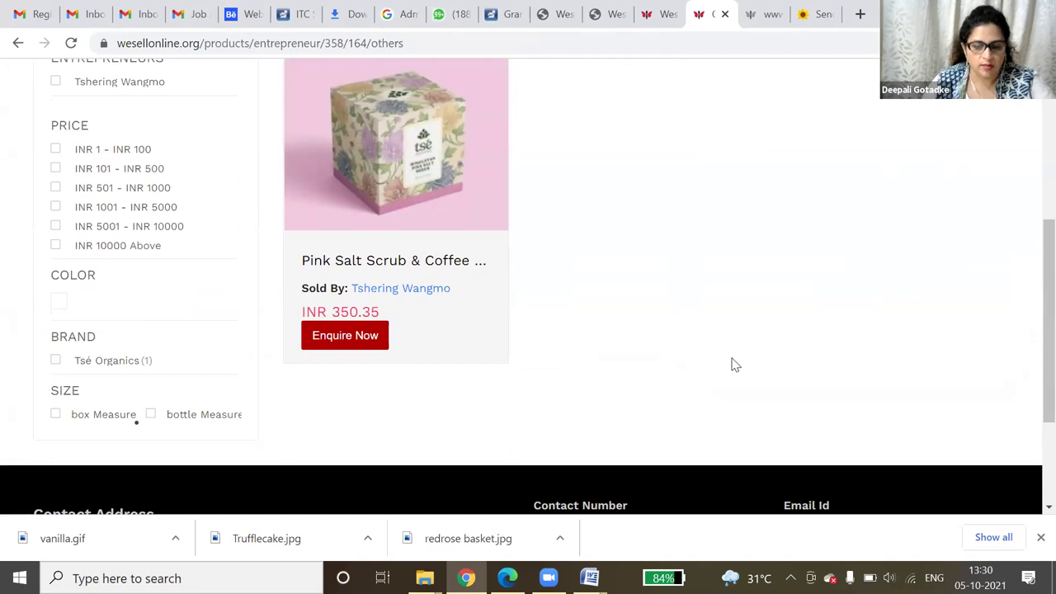
pyautogui.scroll(2, 735, 364)
pyautogui.scroll(2, 735, 365)
pyautogui.scroll(-5, 735, 365)
pyautogui.scroll(2, 735, 365)
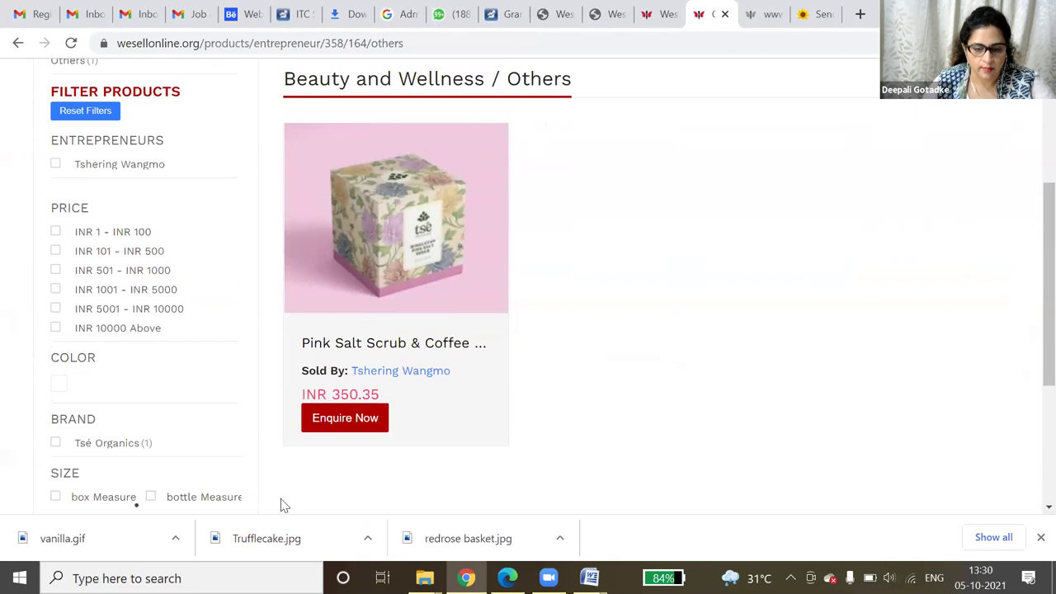
# - Open the Pink Salt Scrub & Coffee scrub (INR 350.35) and add it to the enquiry cart
pyautogui.click(373, 429)
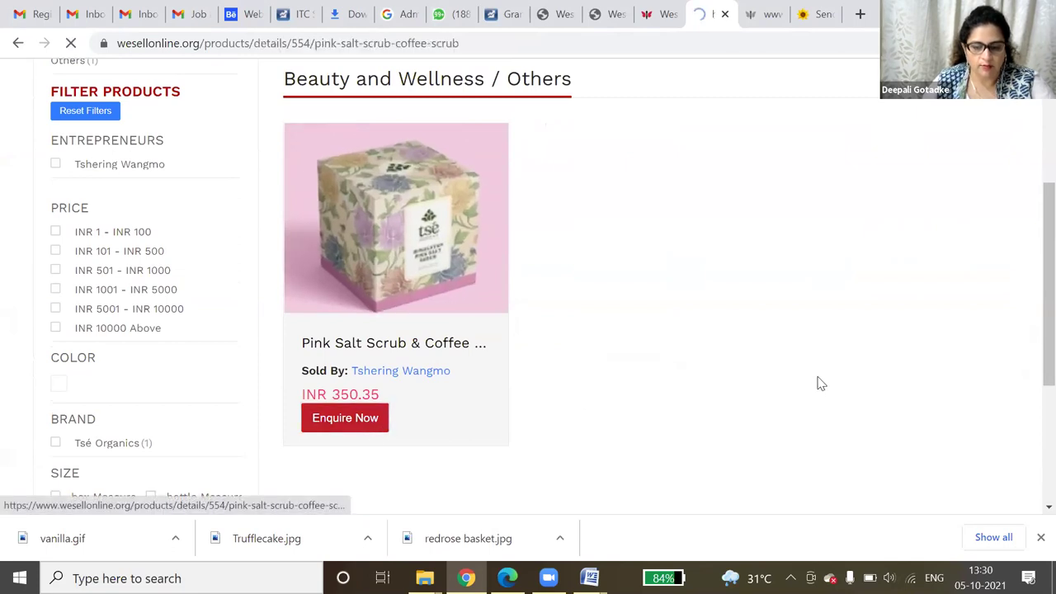
pyautogui.scroll(-2, 814, 386)
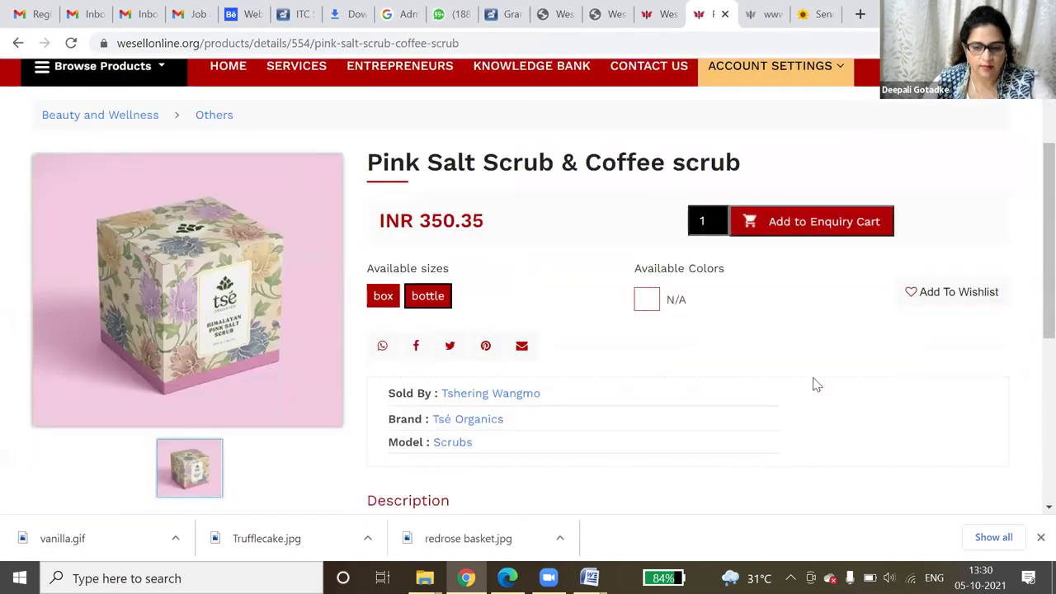
pyautogui.scroll(-2, 815, 385)
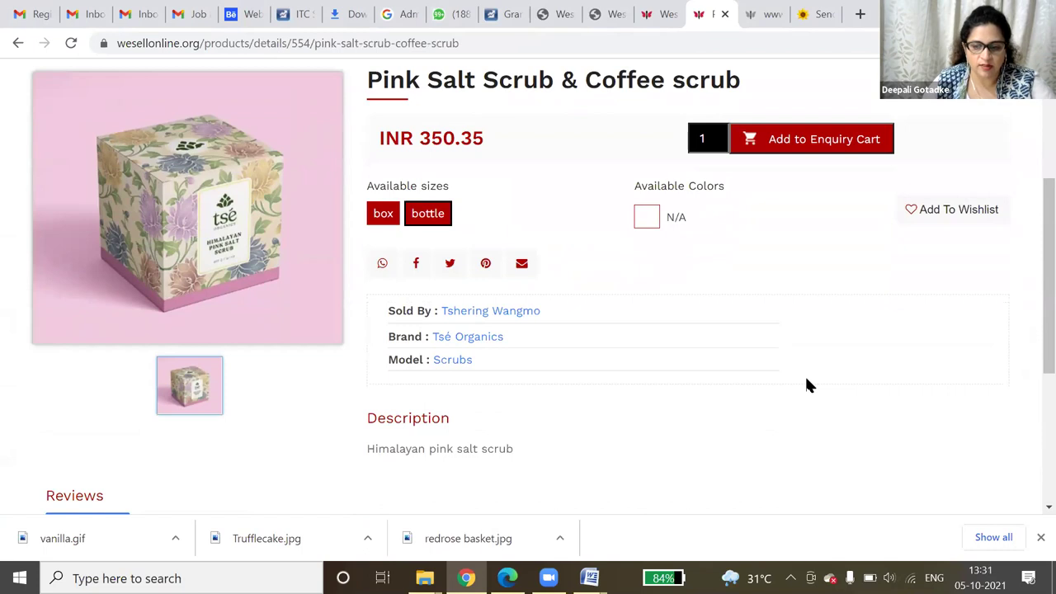
pyautogui.scroll(1, 804, 374)
pyautogui.scroll(3, 804, 380)
pyautogui.click(802, 388)
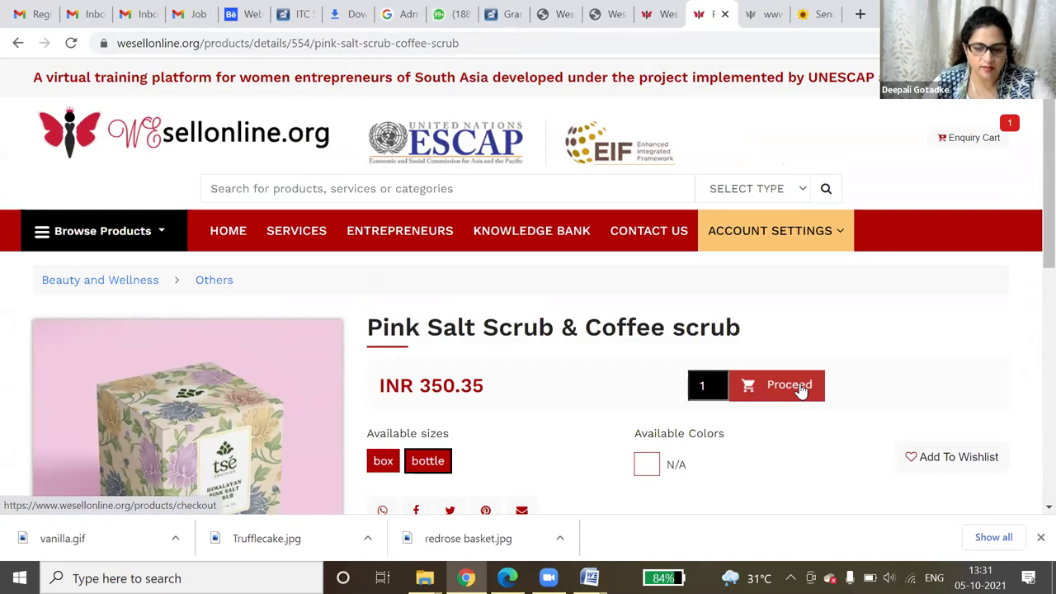
# - Proceed through the cart and place the scrub enquiry, confirmed as Enquiry ID 254
pyautogui.click(800, 400)
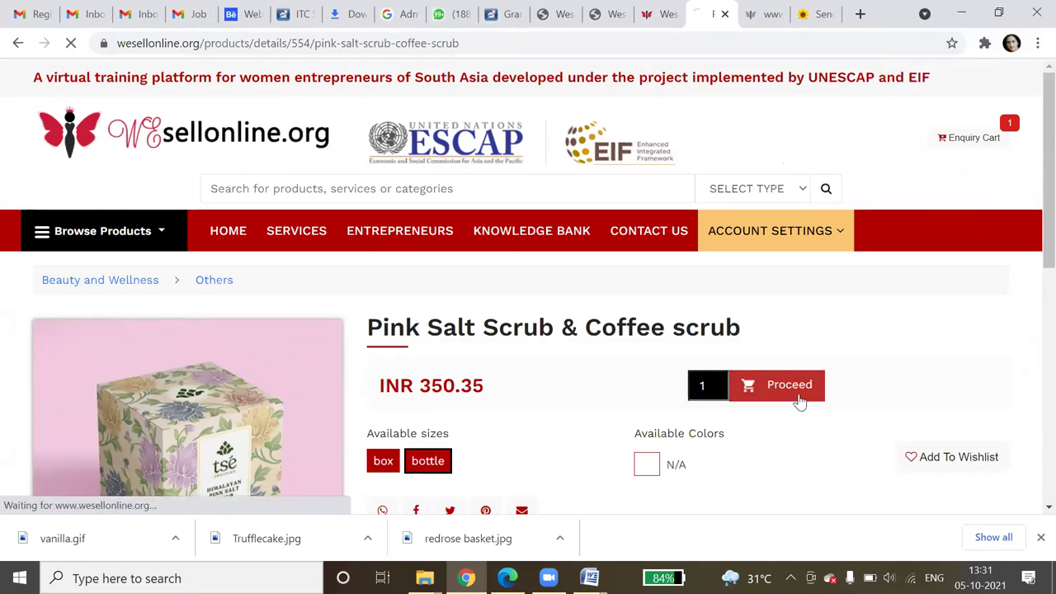
pyautogui.scroll(-2, 715, 396)
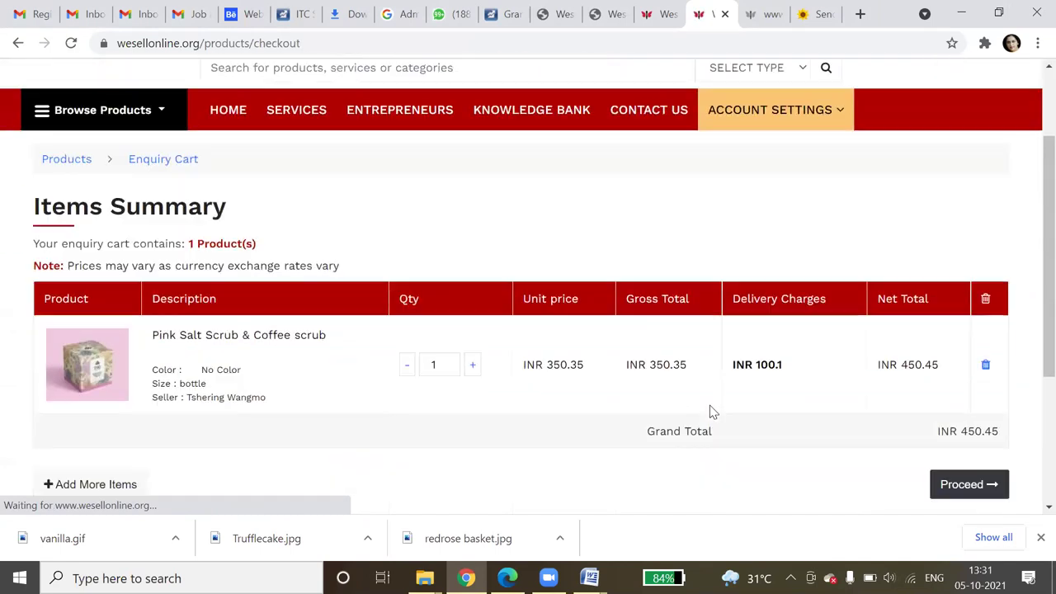
pyautogui.scroll(-1, 714, 412)
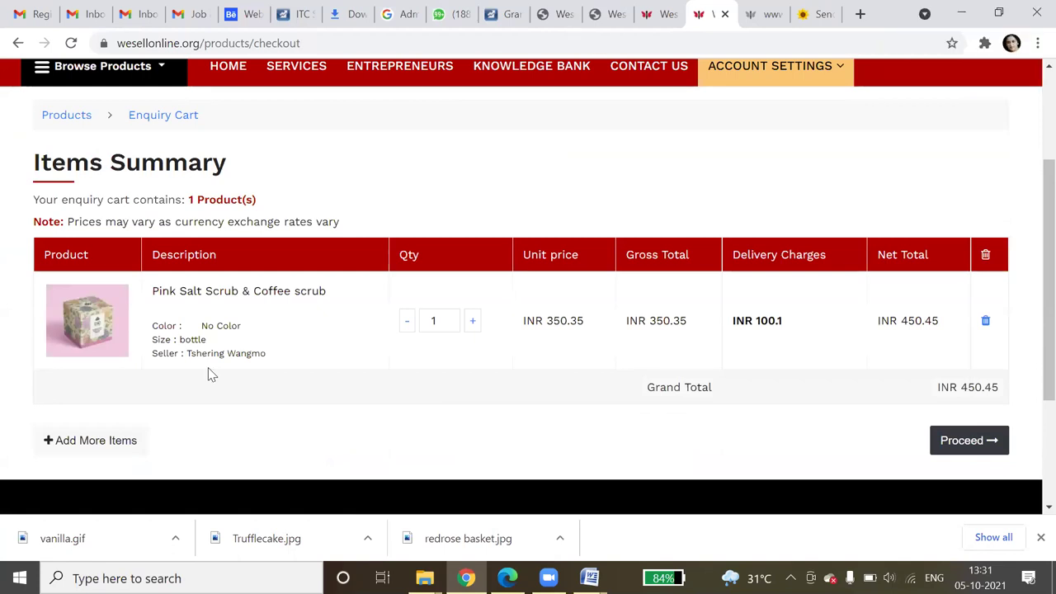
pyautogui.click(985, 450)
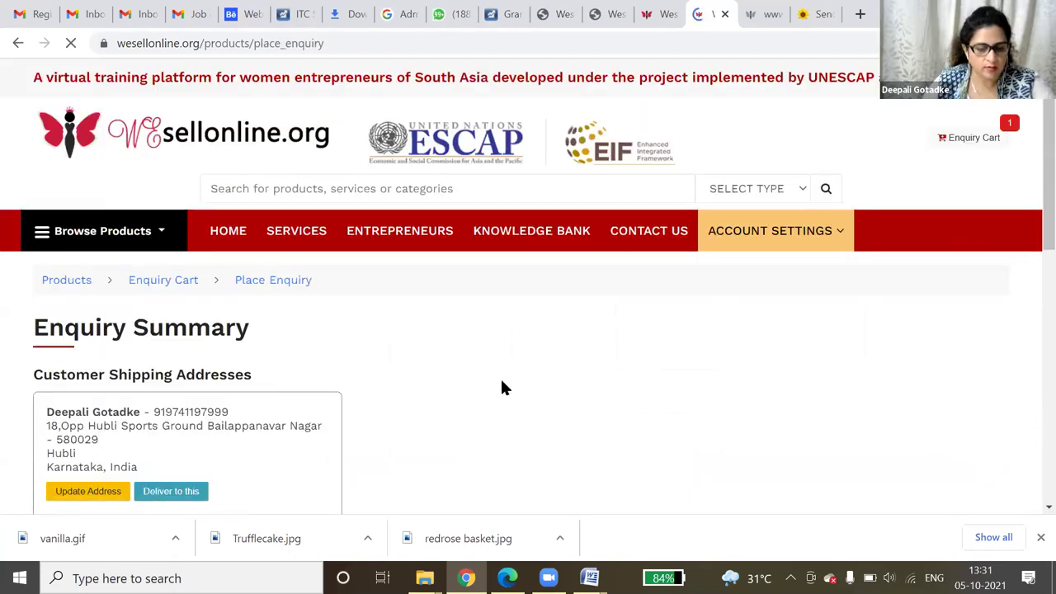
pyautogui.scroll(-2, 500, 384)
pyautogui.click(1001, 479)
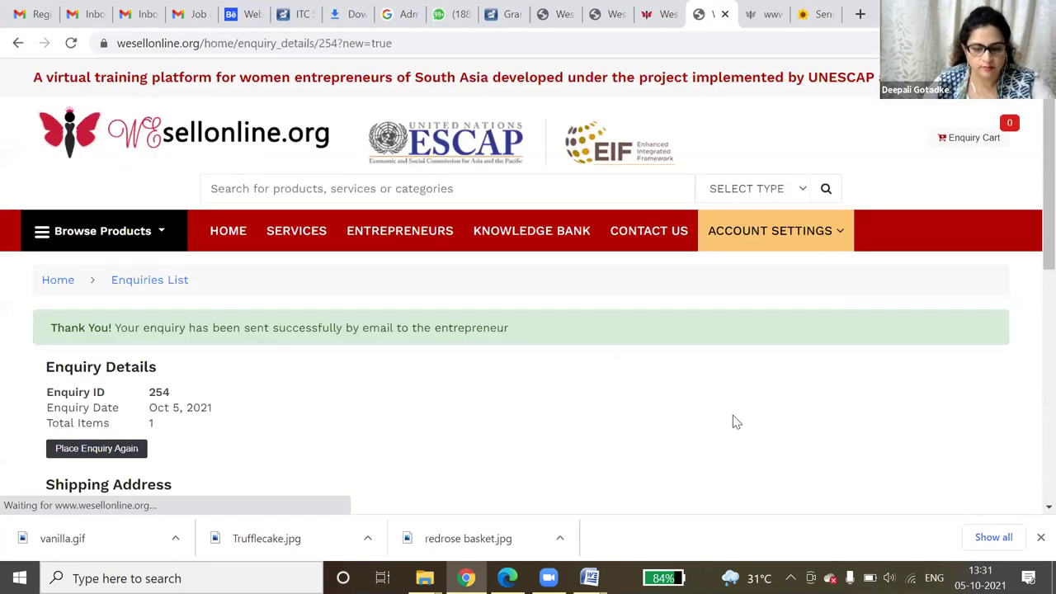
pyautogui.scroll(-1, 730, 419)
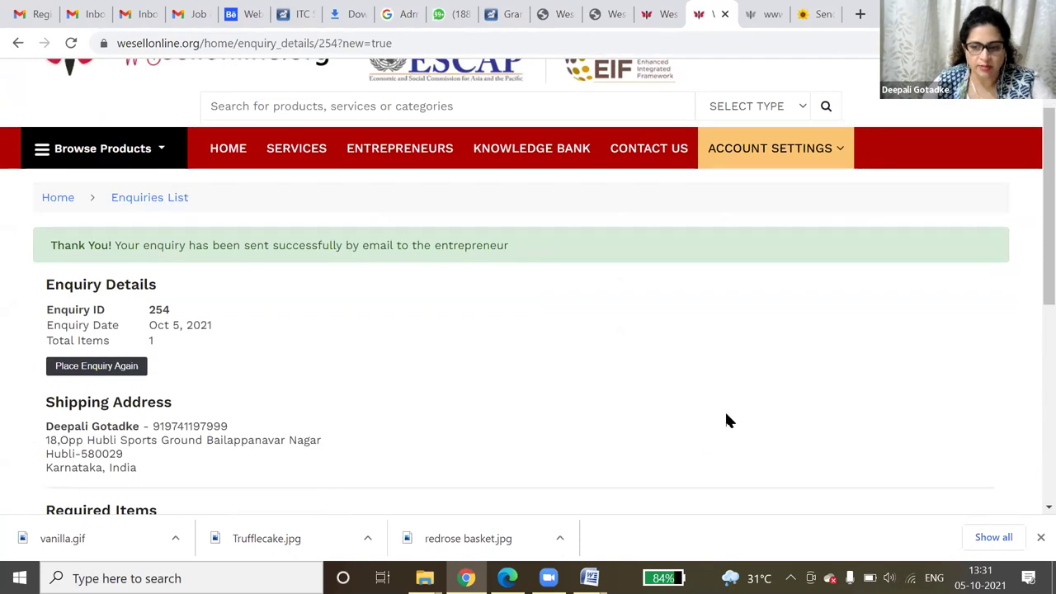
pyautogui.scroll(1, 726, 420)
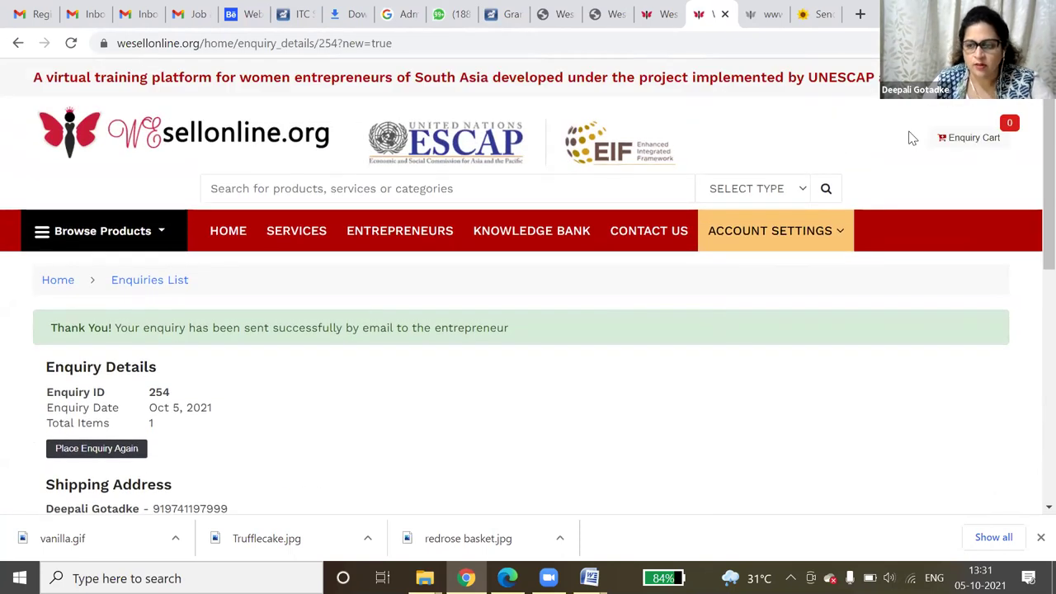
pyautogui.click(336, 186)
pyautogui.write('tea')
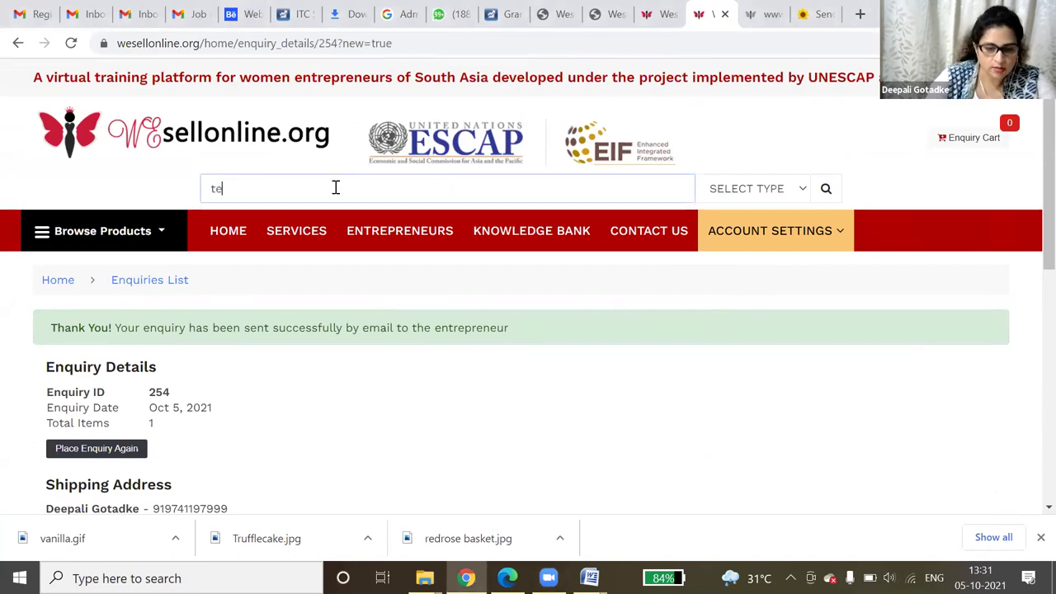
pyautogui.click(735, 200)
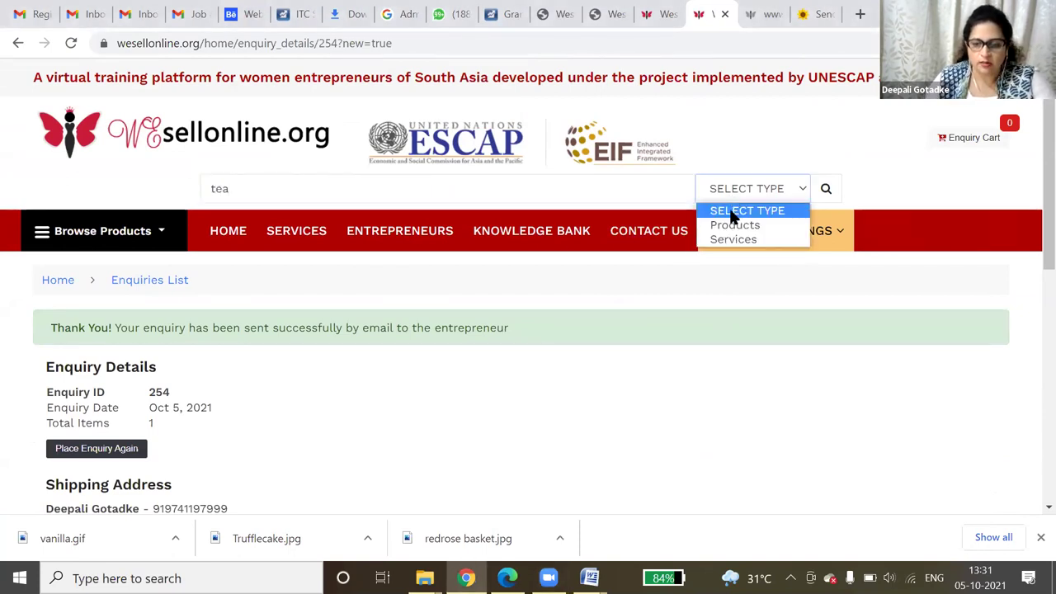
pyautogui.click(743, 224)
pyautogui.click(825, 189)
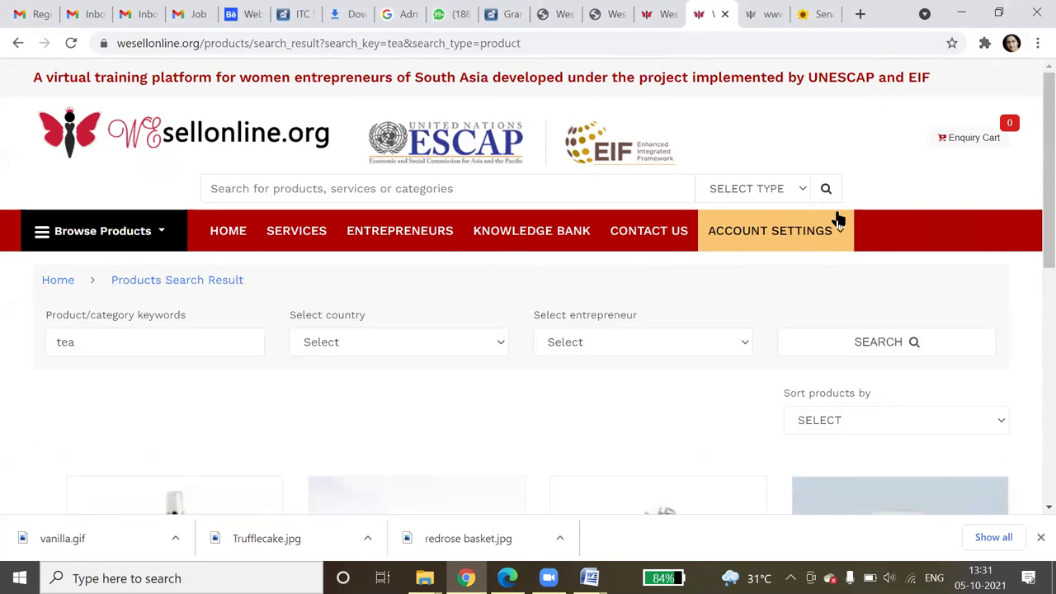
pyautogui.scroll(-3, 836, 222)
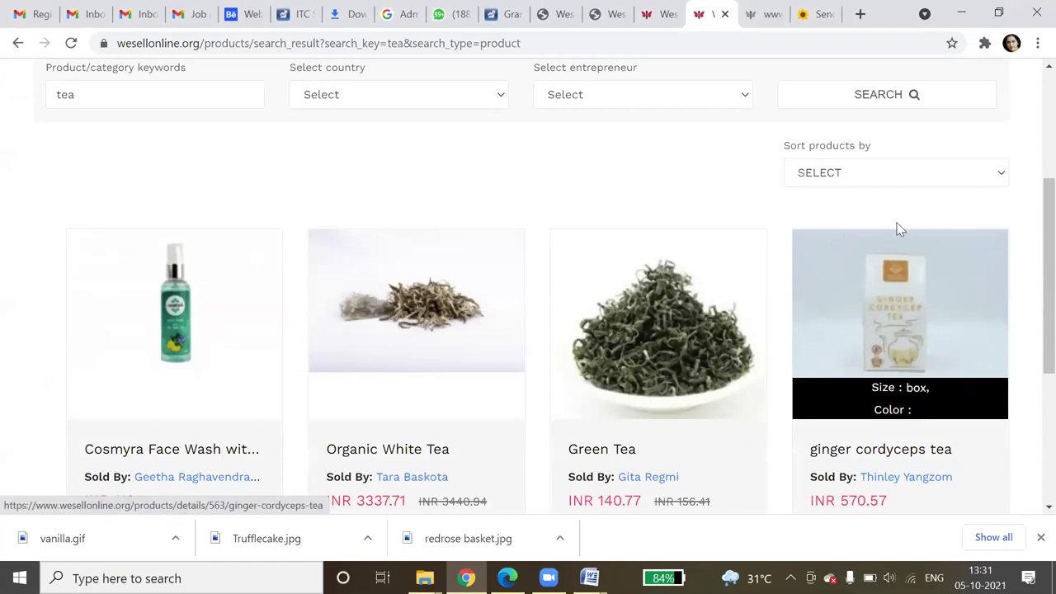
pyautogui.scroll(-2, 1030, 388)
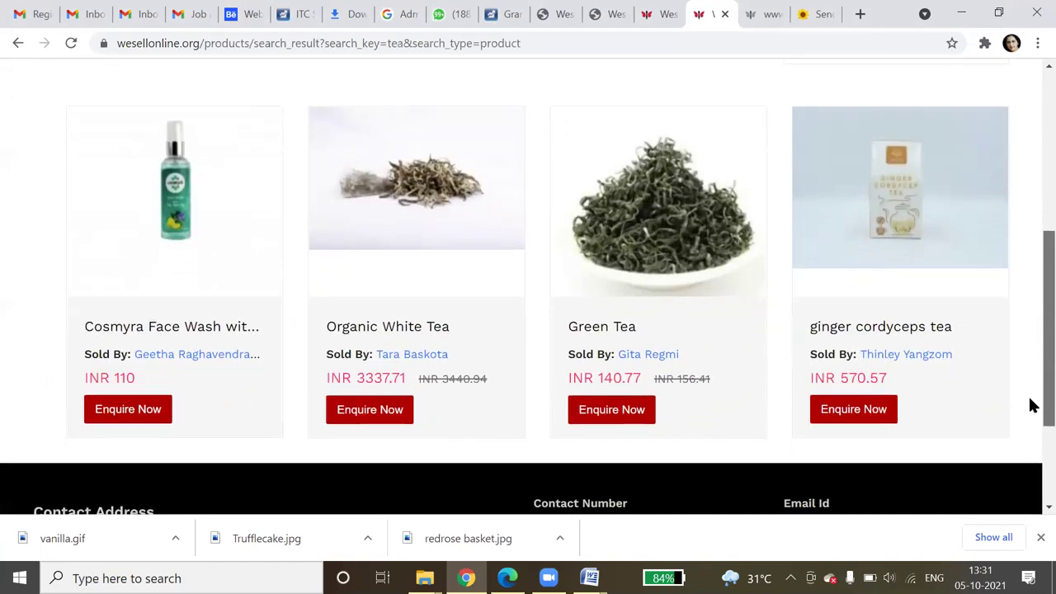
pyautogui.scroll(1, 1030, 404)
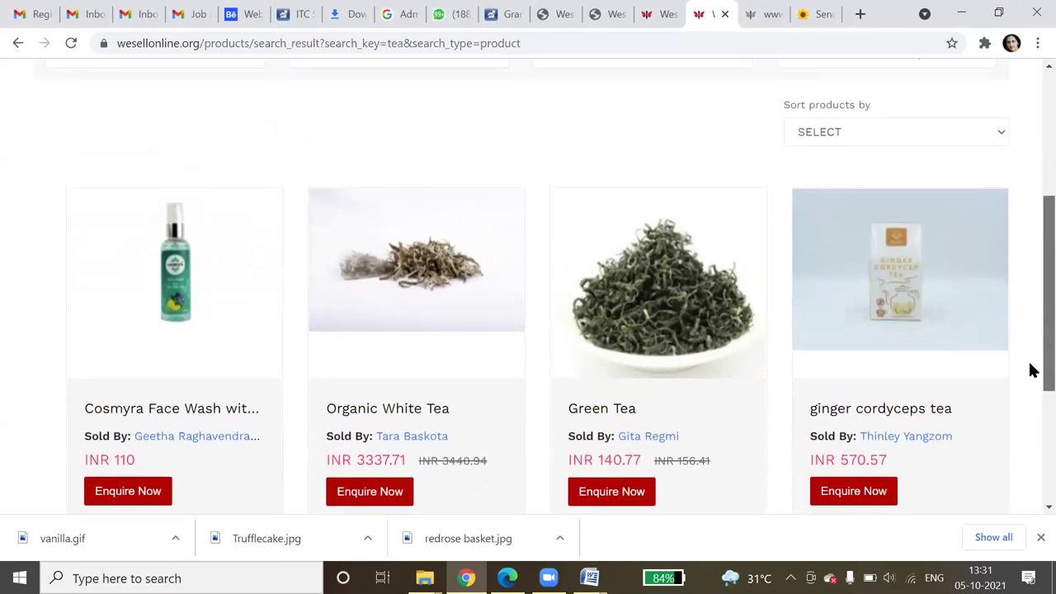
pyautogui.scroll(1, 1033, 371)
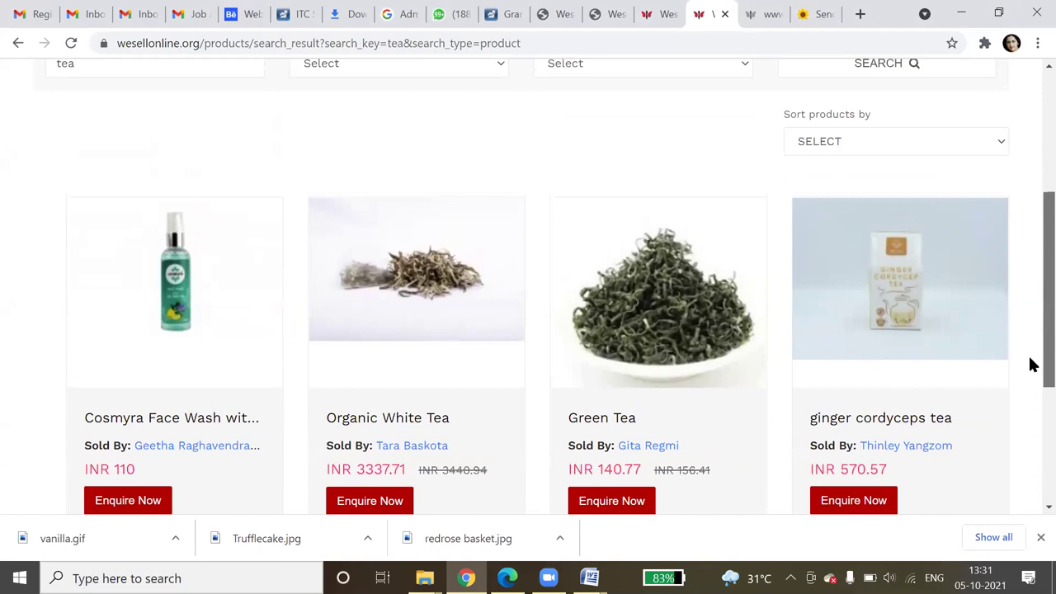
pyautogui.scroll(1, 1032, 364)
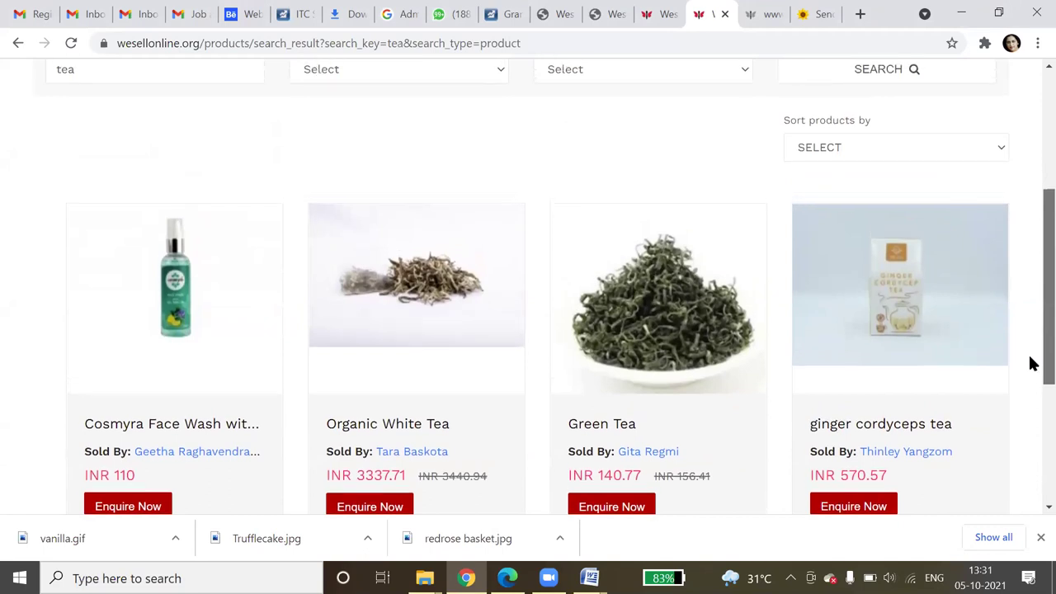
pyautogui.scroll(1, 1035, 364)
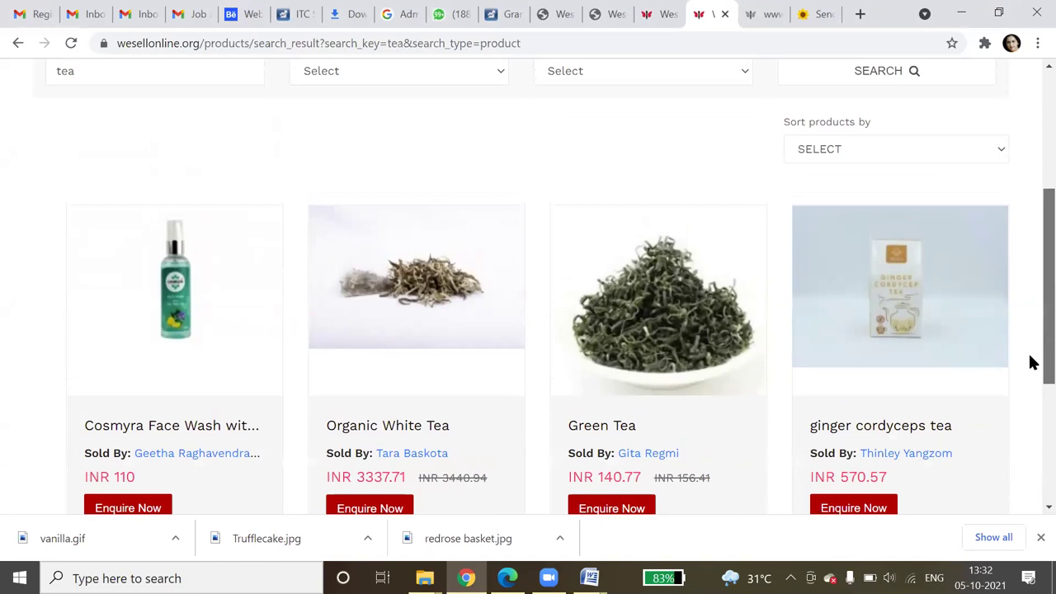
pyautogui.scroll(1, 1032, 363)
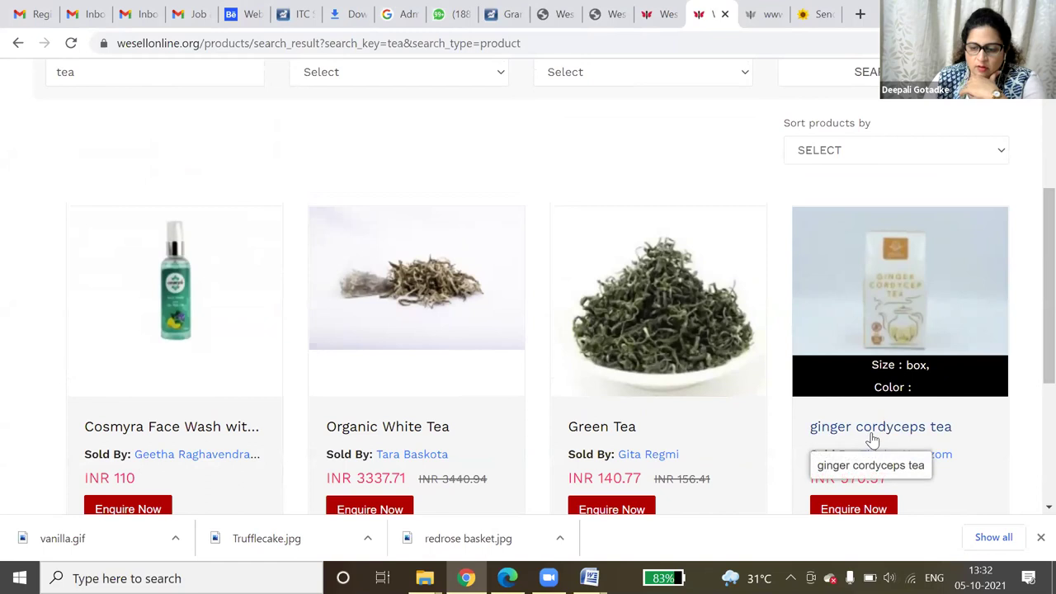
pyautogui.tripleClick(949, 476)
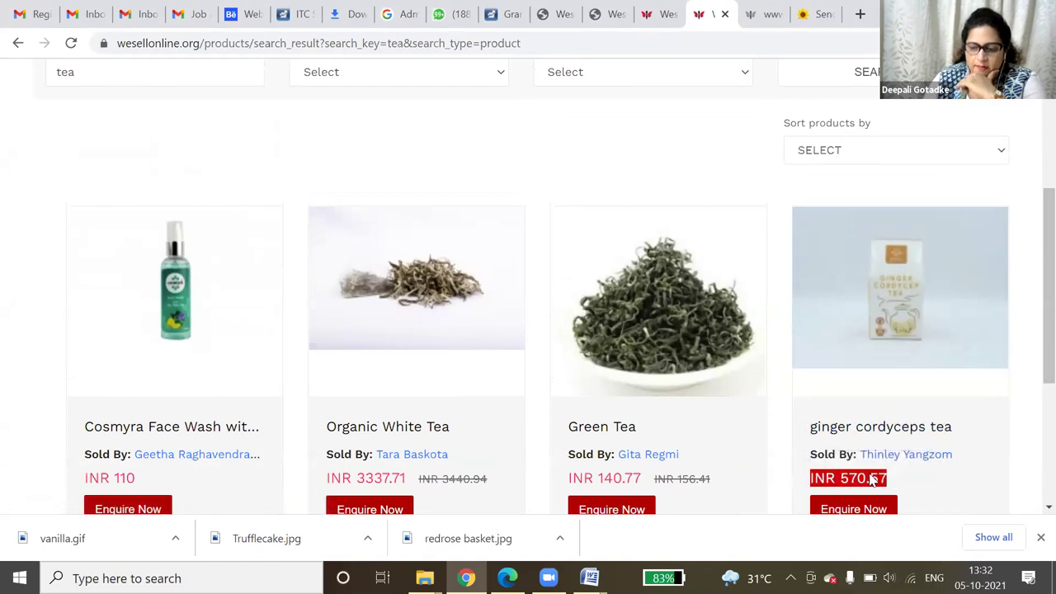
# - Open the ginger cordyceps tea product page and read its description
pyautogui.click(914, 325)
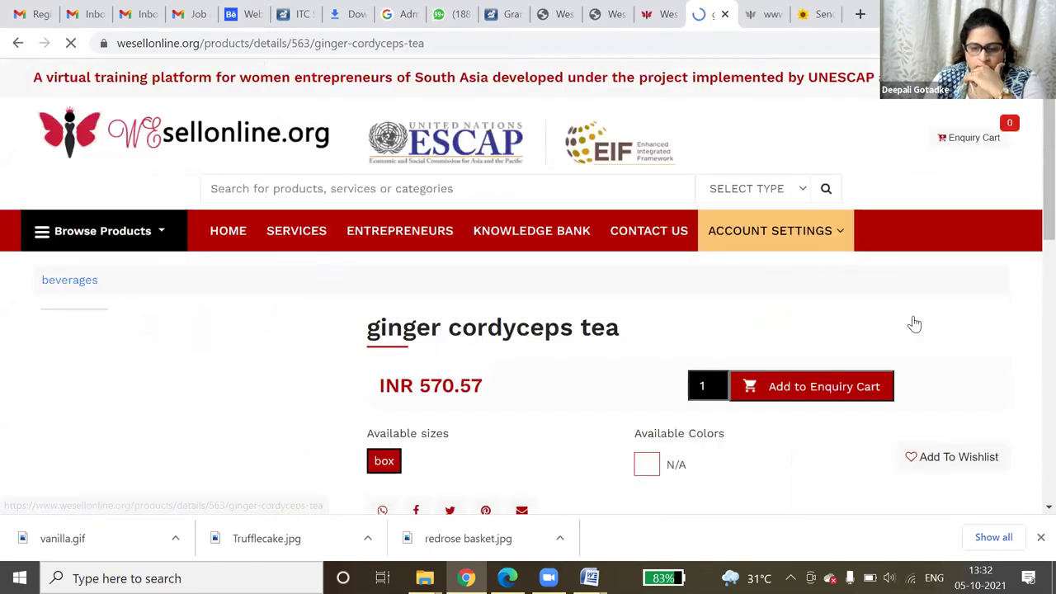
pyautogui.scroll(-6, 914, 333)
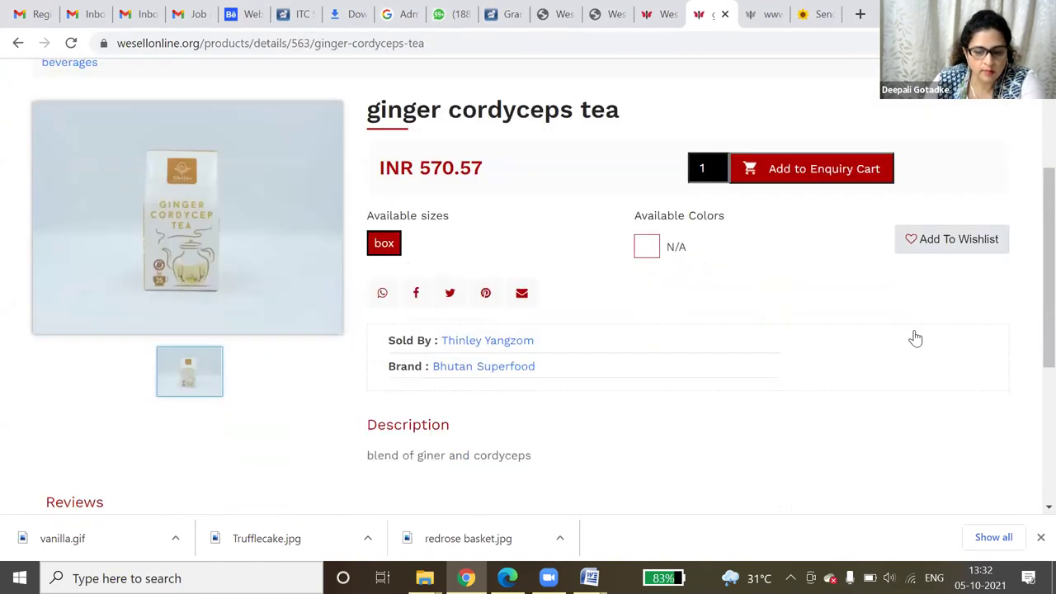
pyautogui.scroll(2, 915, 338)
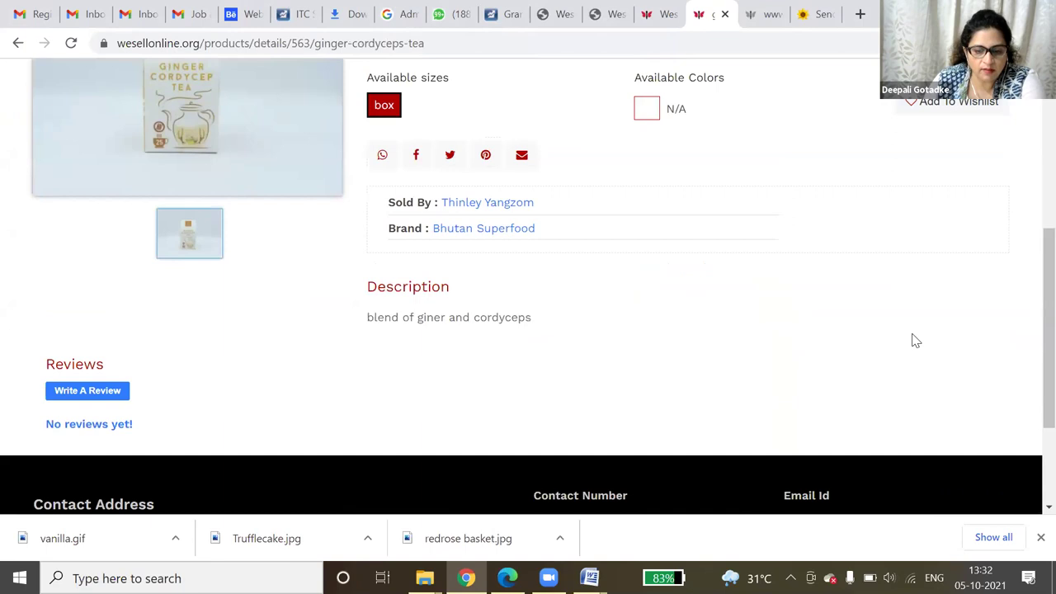
pyautogui.moveTo(366, 319); pyautogui.dragTo(540, 330)
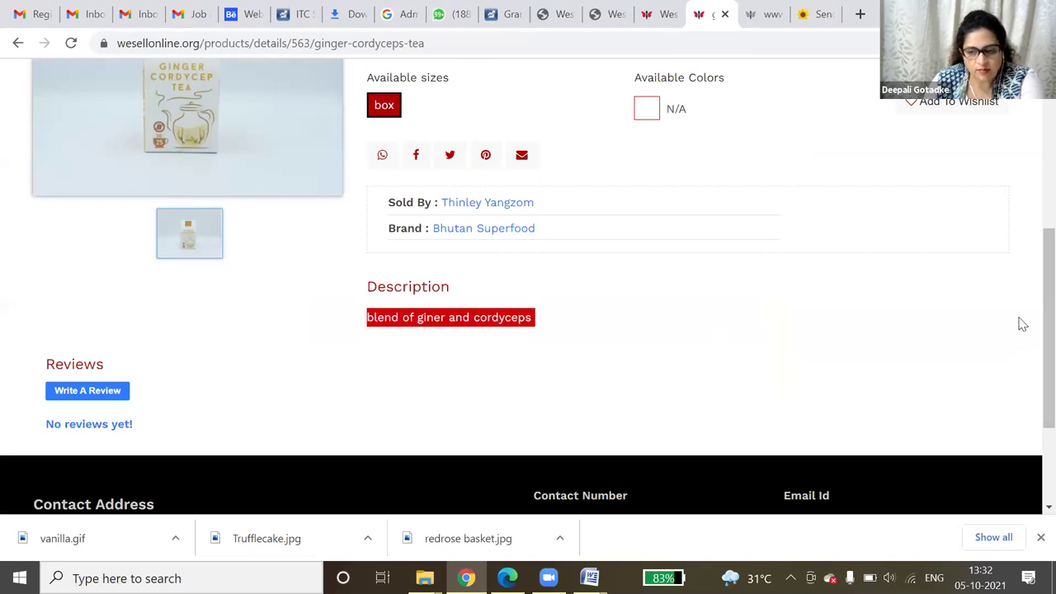
pyautogui.moveTo(1031, 295); pyautogui.dragTo(1031, 245)
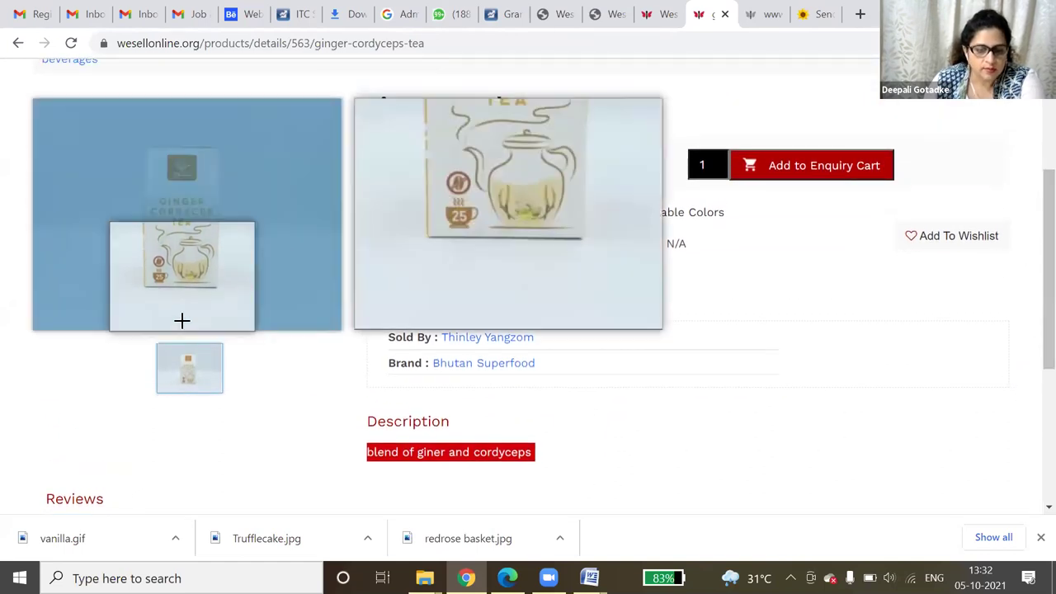
# - Add the tea to the enquiry cart and proceed to the Enquiry Summary, grand total INR 670.67
pyautogui.click(827, 168)
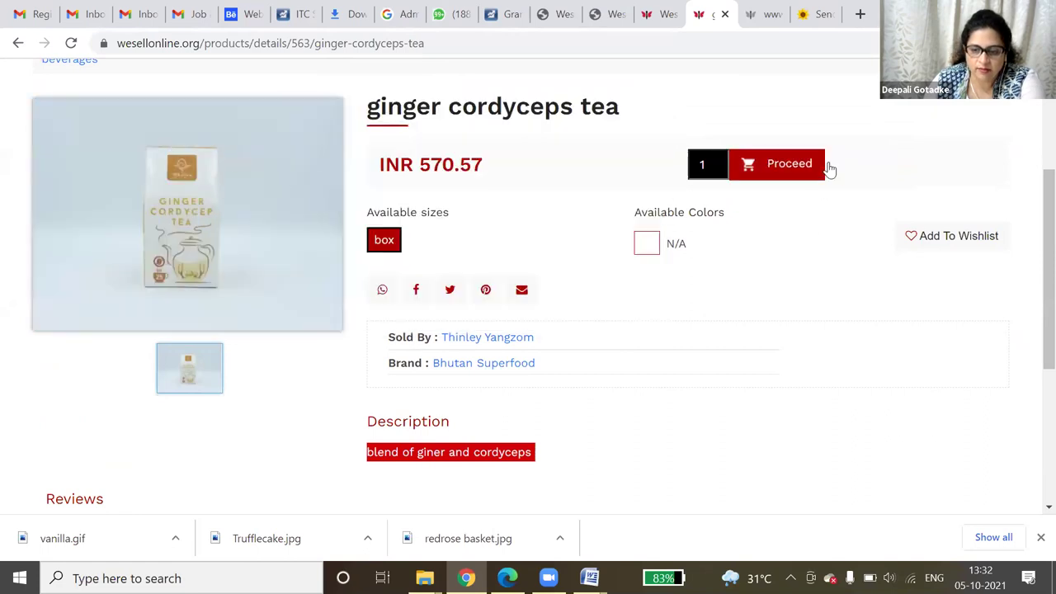
pyautogui.click(787, 172)
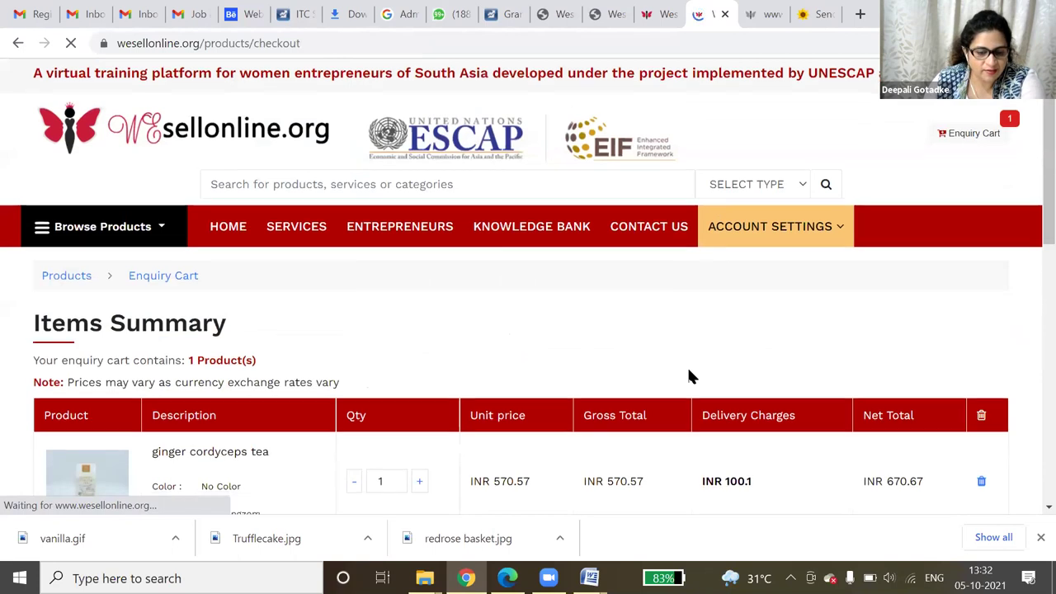
pyautogui.scroll(-2, 688, 372)
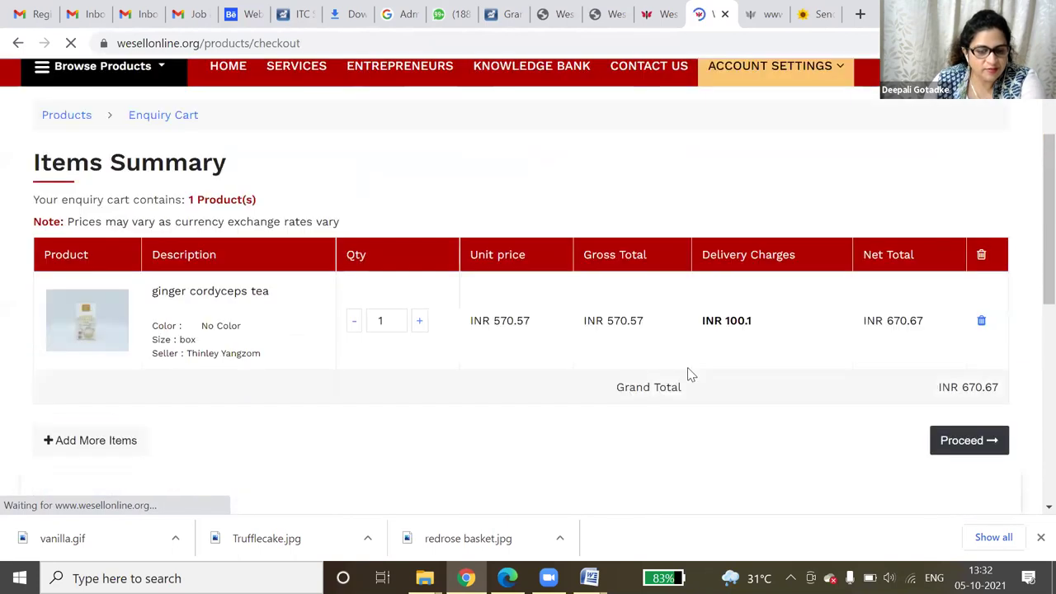
pyautogui.click(966, 443)
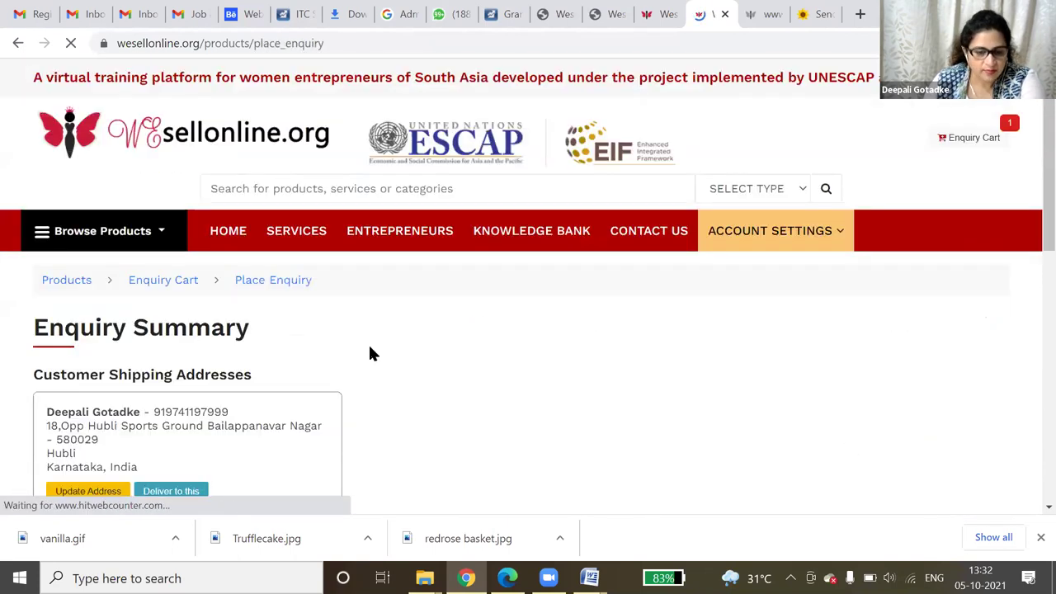
pyautogui.scroll(-3, 371, 354)
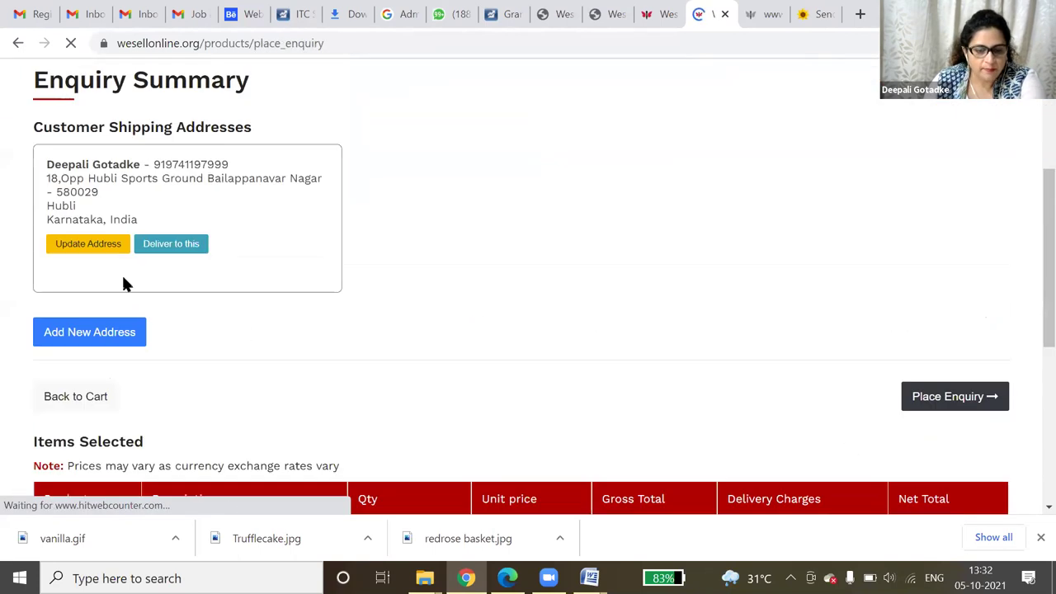
# - Place the ginger cordyceps tea enquiry and review its details as Enquiry ID 255
pyautogui.click(947, 399)
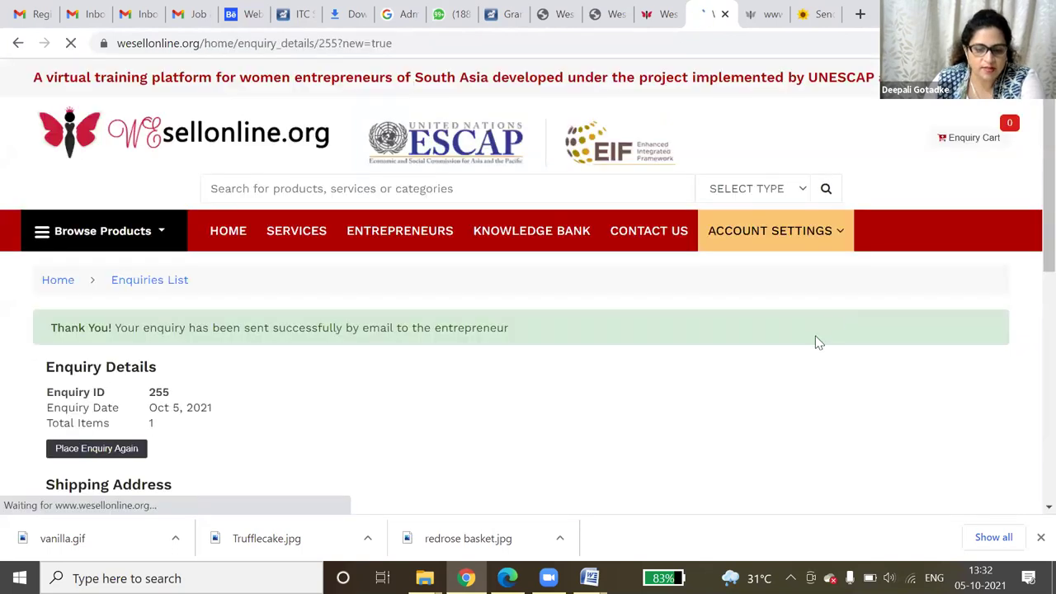
pyautogui.scroll(-3, 817, 342)
pyautogui.scroll(-3, 817, 346)
pyautogui.scroll(5, 813, 342)
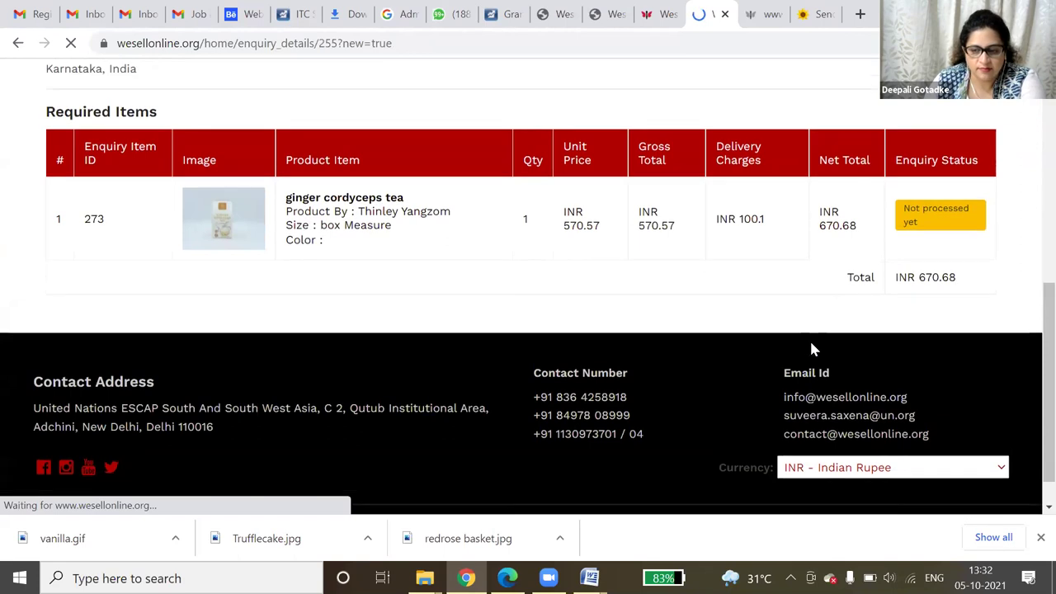
pyautogui.scroll(2, 813, 349)
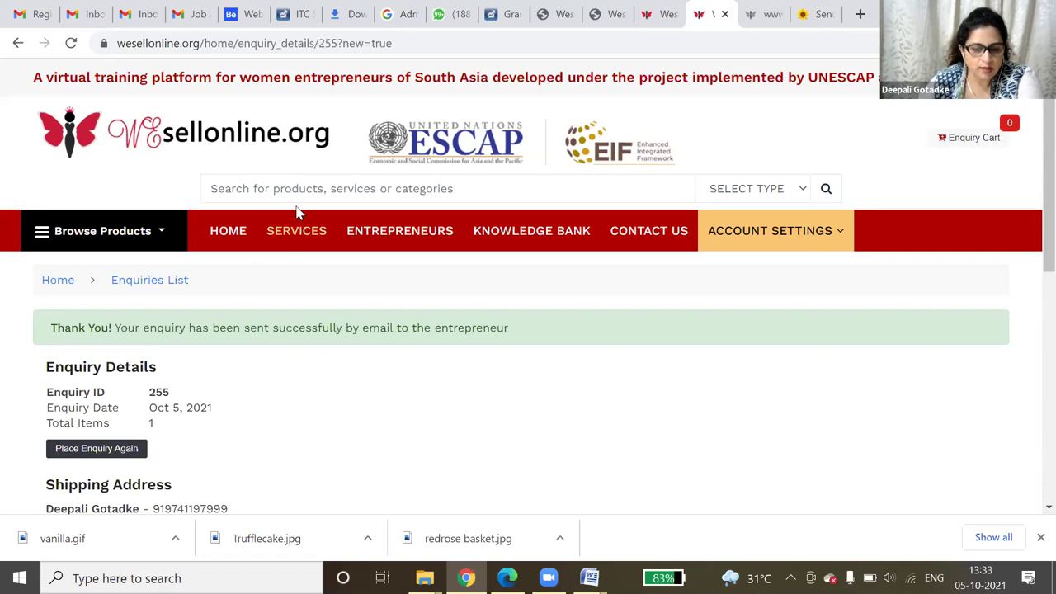
# - Search the entrepreneurs directory by Name for the entrepreneur's name, listing two matching profiles
pyautogui.click(348, 231)
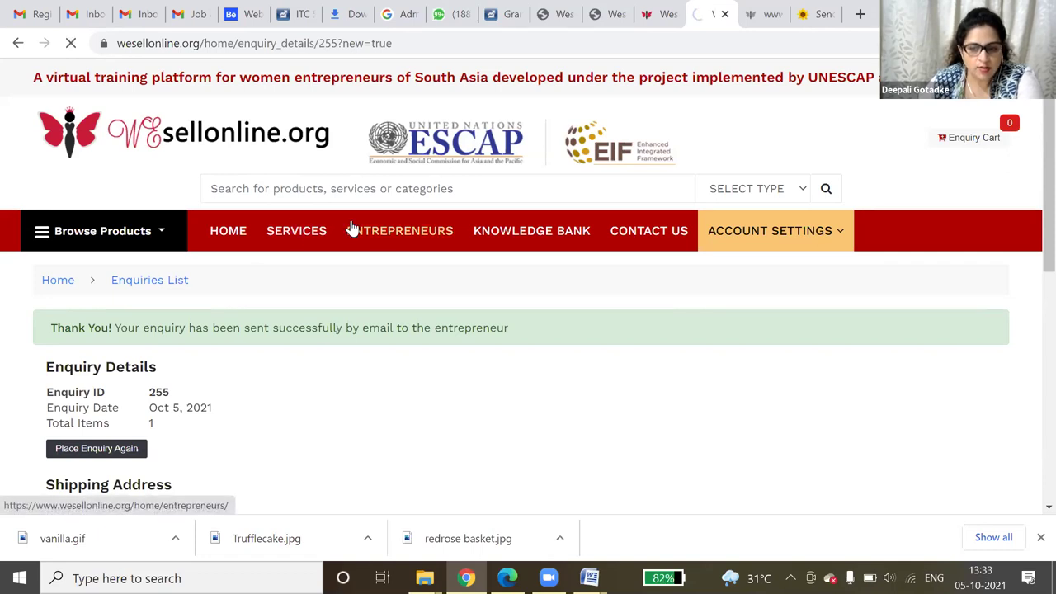
pyautogui.click(137, 353)
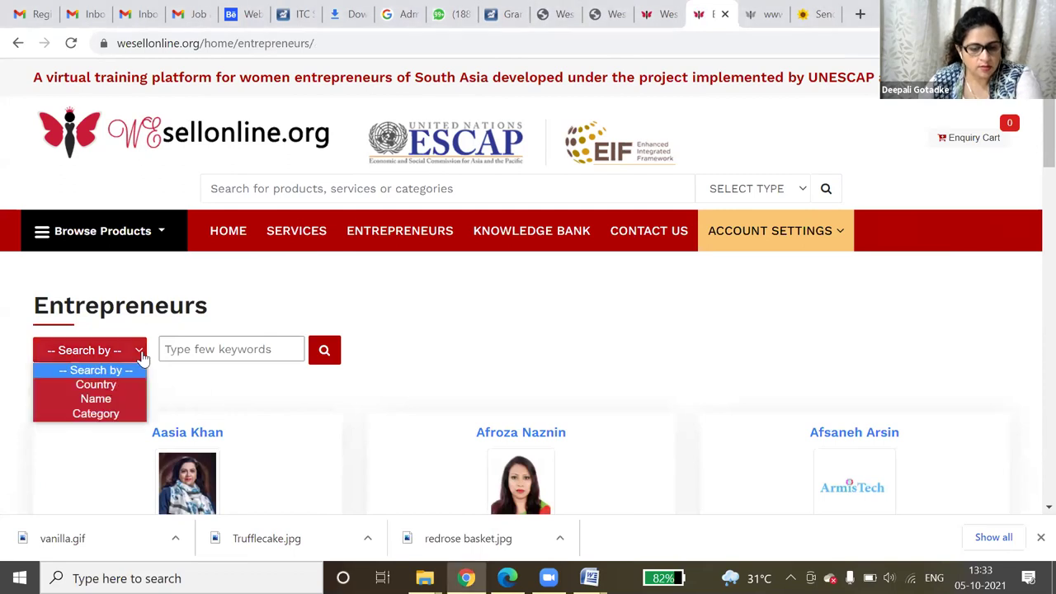
pyautogui.click(122, 402)
pyautogui.click(183, 347)
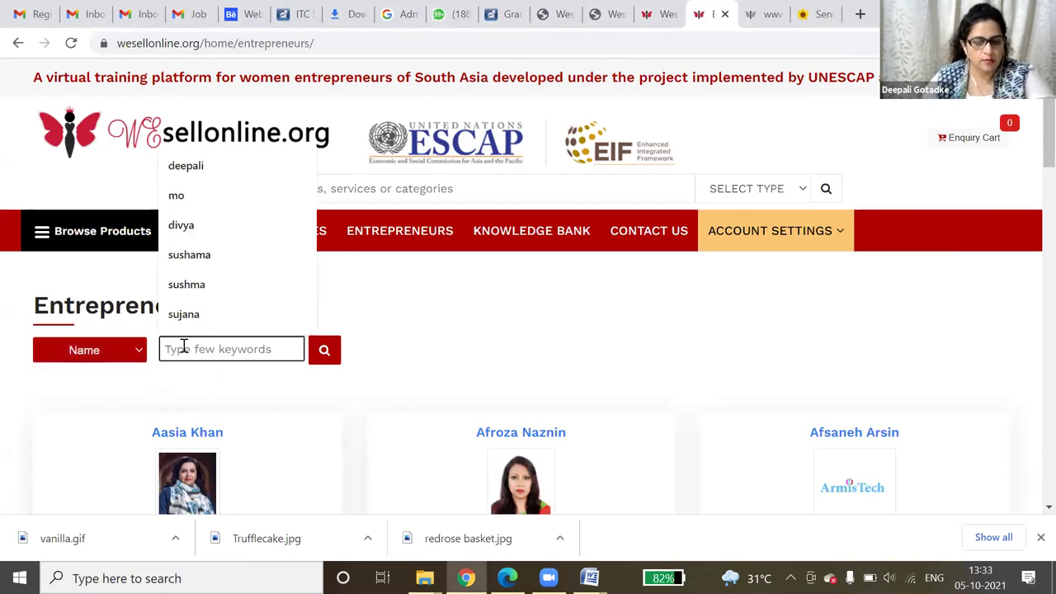
pyautogui.write('ruzn')
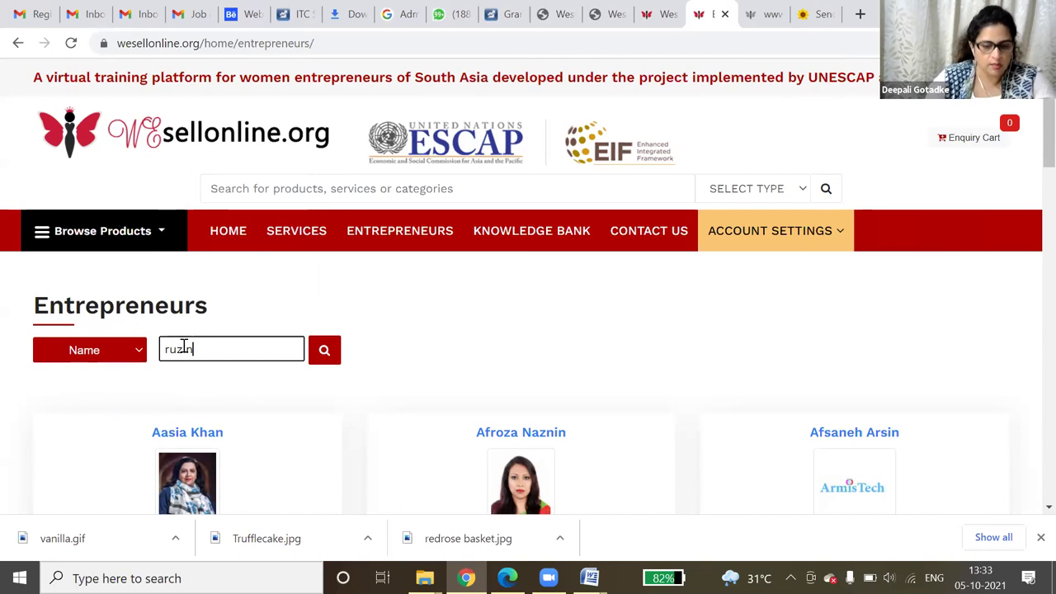
pyautogui.press('BackSpace')
pyautogui.write('ina')
pyautogui.click(337, 354)
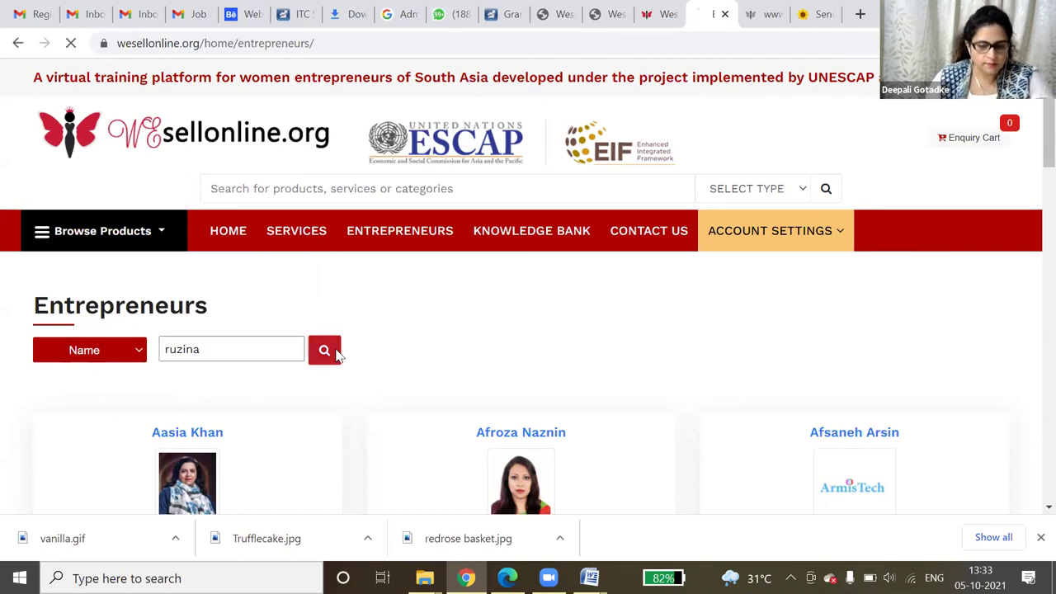
pyautogui.scroll(-3, 625, 355)
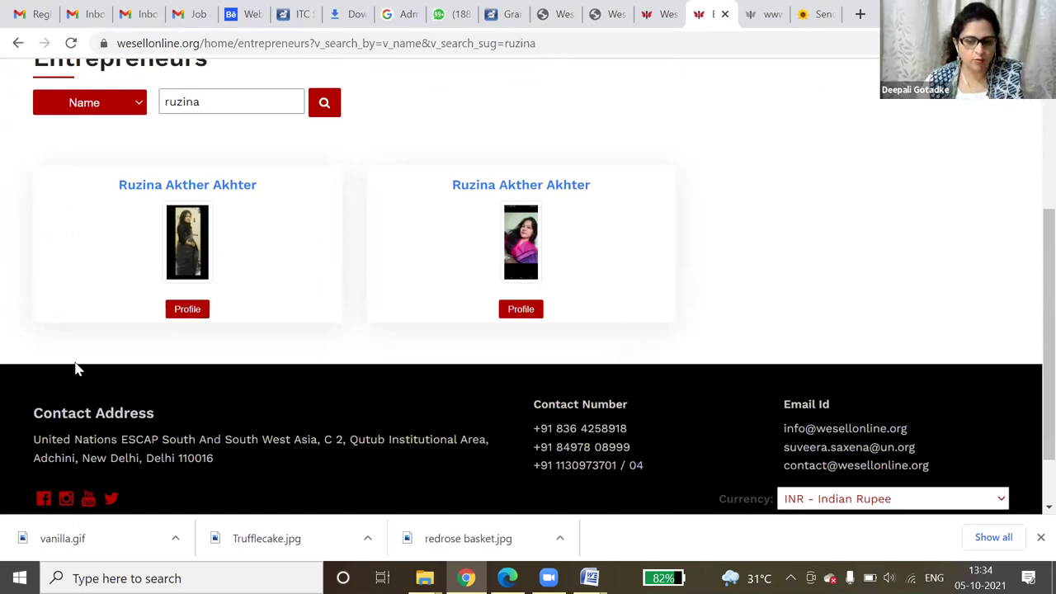
# - Look over the first matching entrepreneur's profile, then return to the search results
pyautogui.click(199, 316)
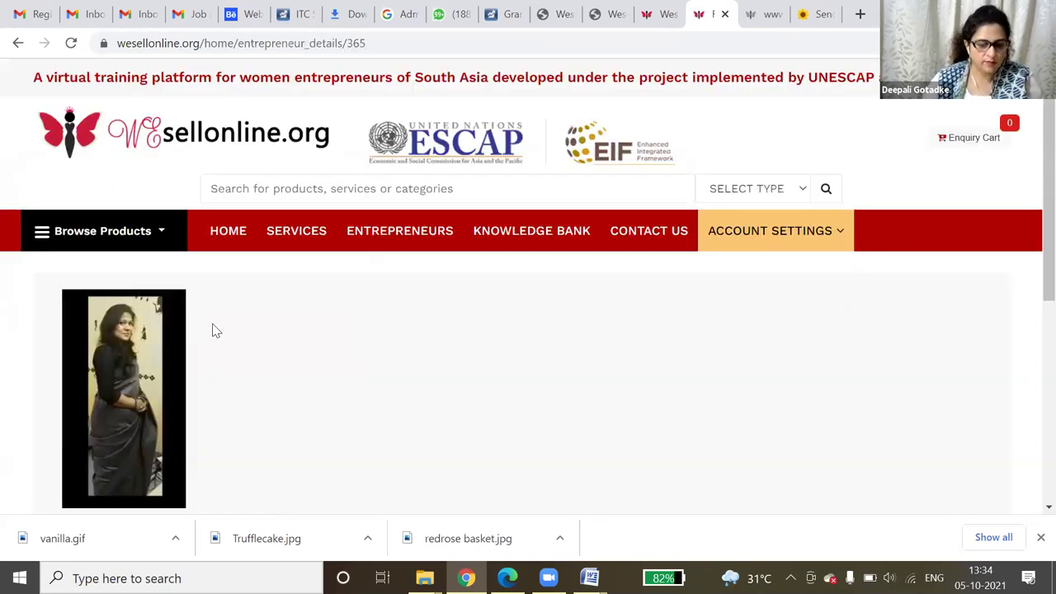
pyautogui.scroll(-4, 213, 330)
pyautogui.scroll(4, 212, 334)
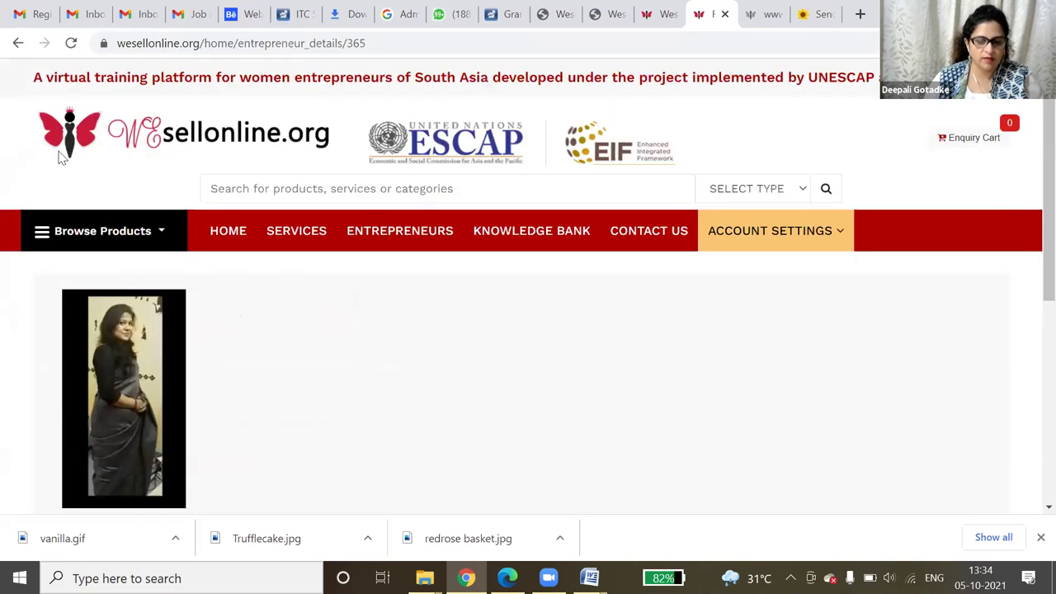
pyautogui.click(18, 42)
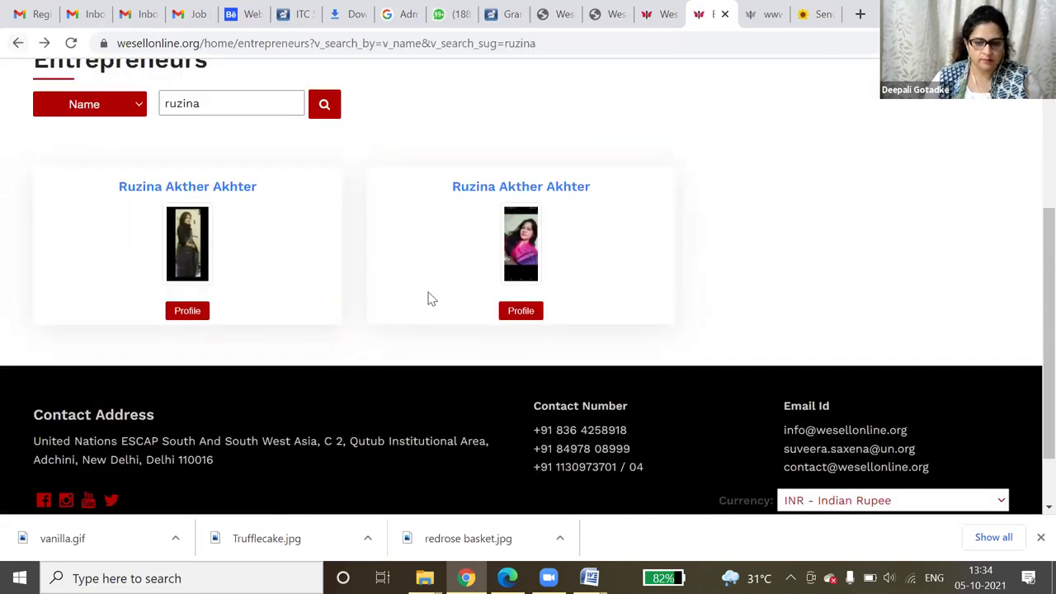
# - Review the second entrepreneur's profile, highlighting company QuickSnacks BD, then go back to the results
pyautogui.click(530, 316)
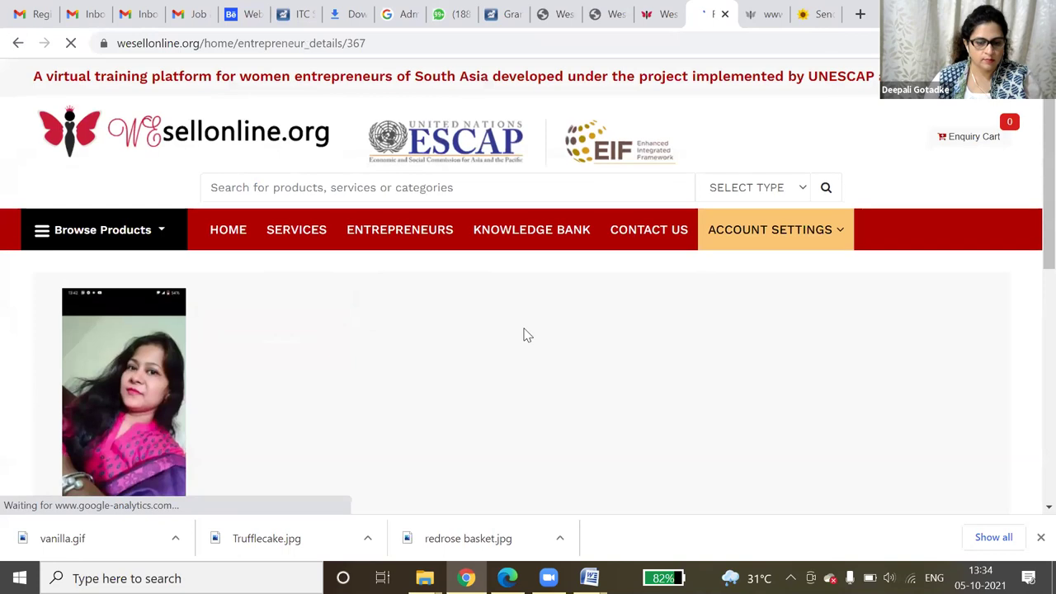
pyautogui.scroll(-4, 526, 332)
pyautogui.scroll(-3, 525, 334)
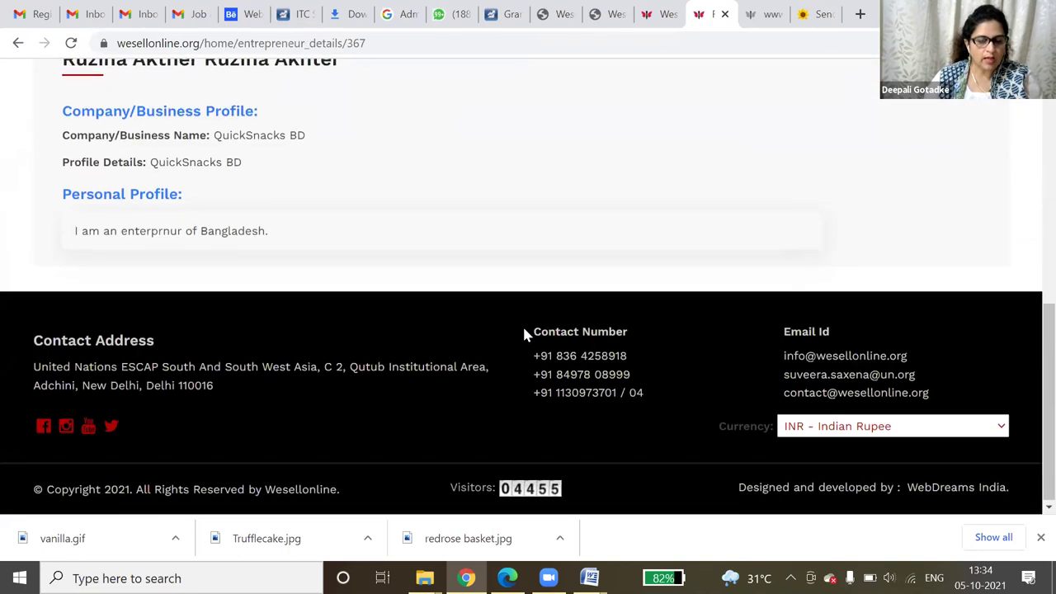
pyautogui.scroll(2, 285, 331)
pyautogui.moveTo(211, 298); pyautogui.dragTo(298, 302)
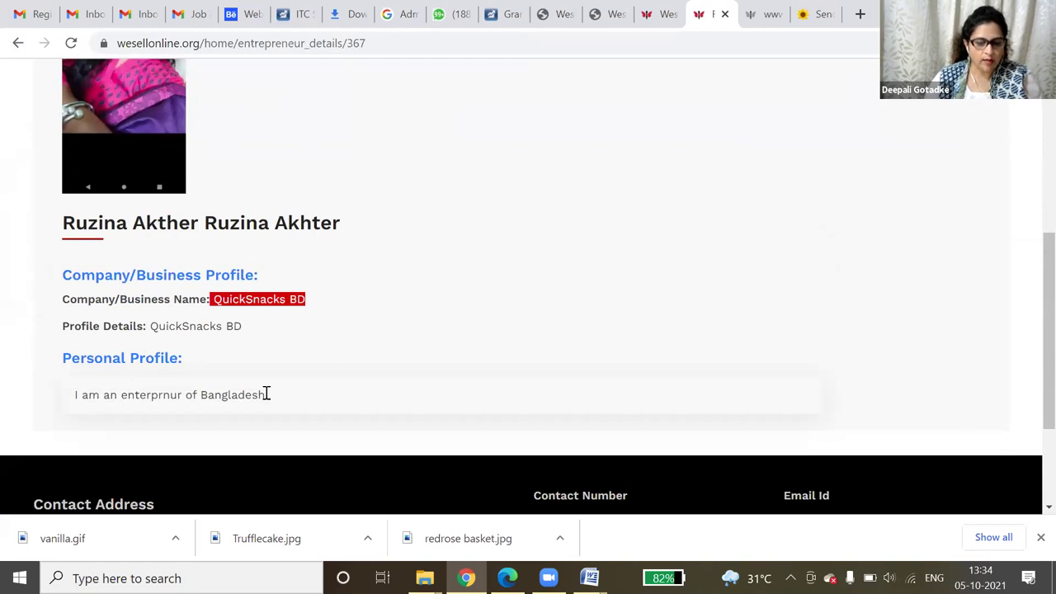
pyautogui.scroll(4, 356, 330)
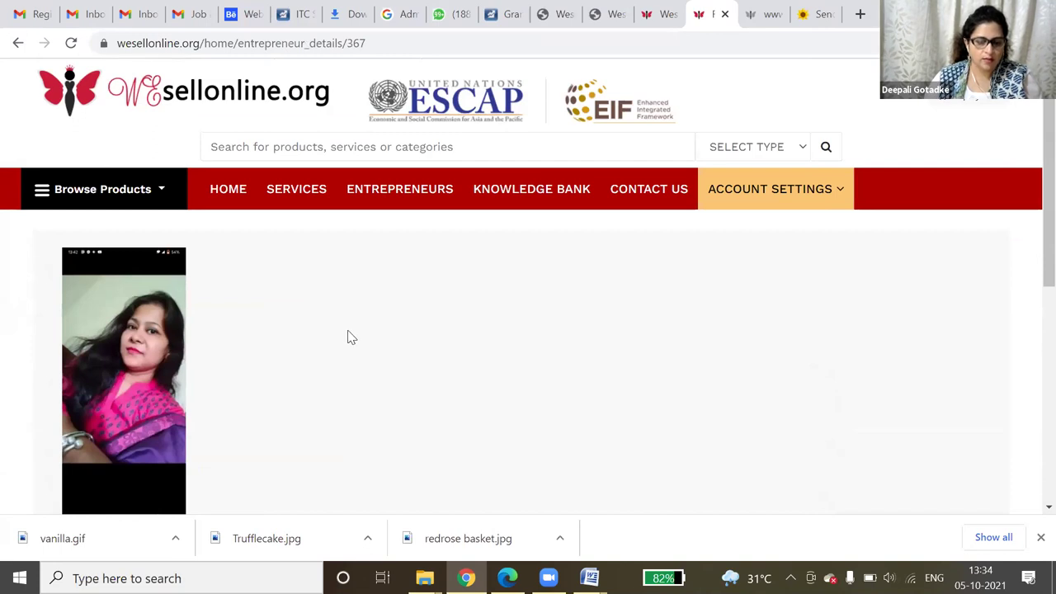
pyautogui.scroll(-3, 351, 335)
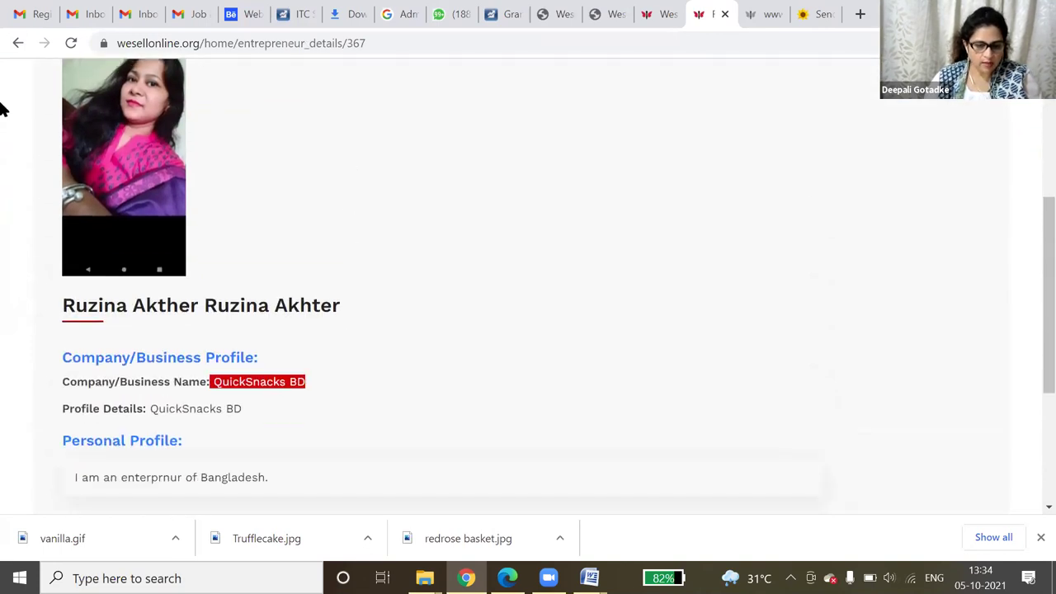
pyautogui.click(19, 43)
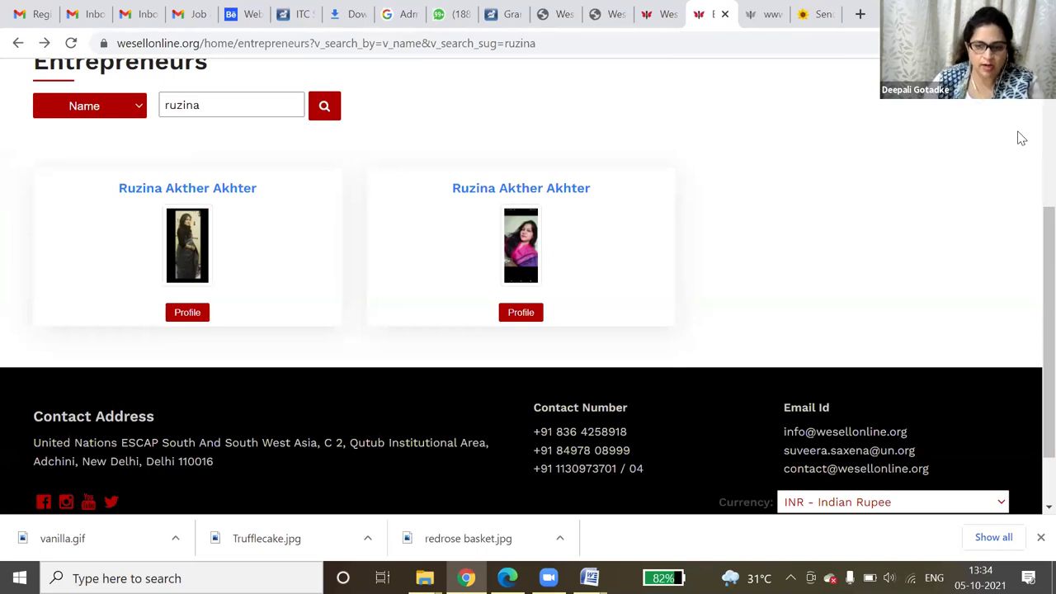
# - Replace the search keyword with another entrepreneur's name and rerun the Name search
pyautogui.scroll(3, 304, 150)
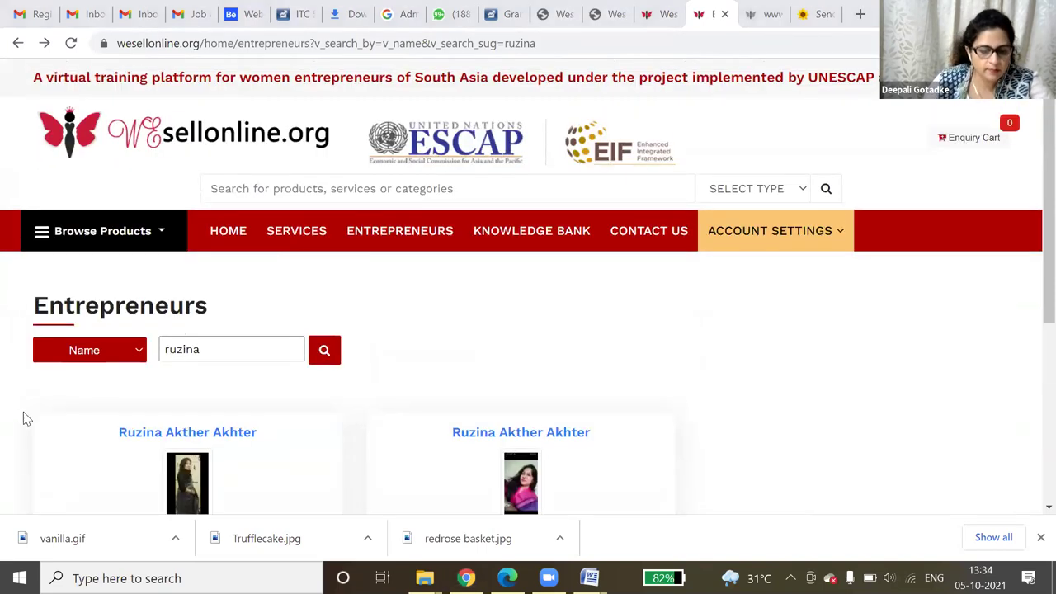
pyautogui.moveTo(199, 351); pyautogui.dragTo(156, 350)
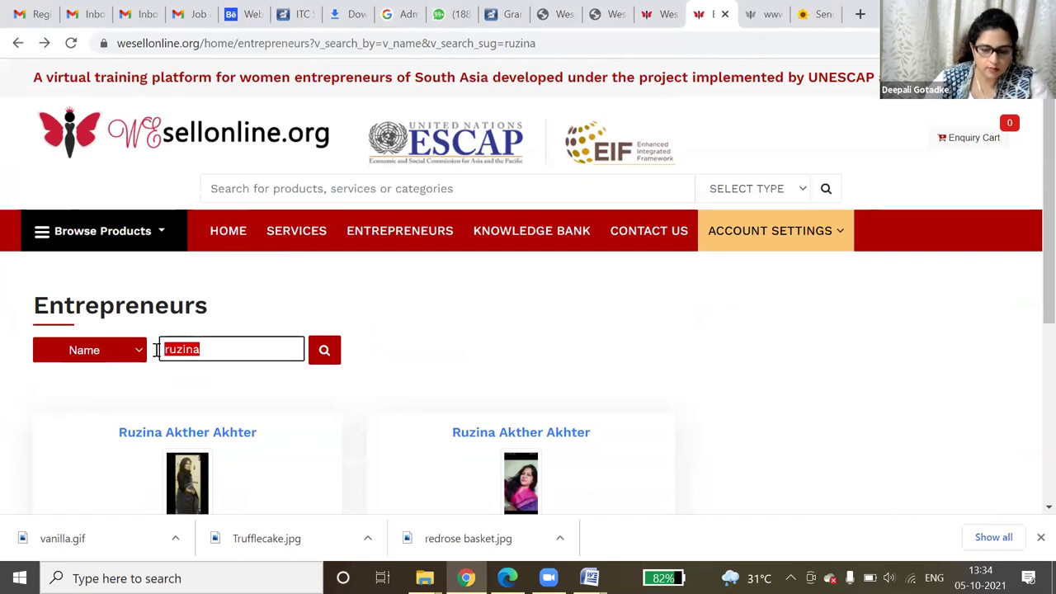
pyautogui.write('ru')
pyautogui.press('BackSpace')
pyautogui.write('i')
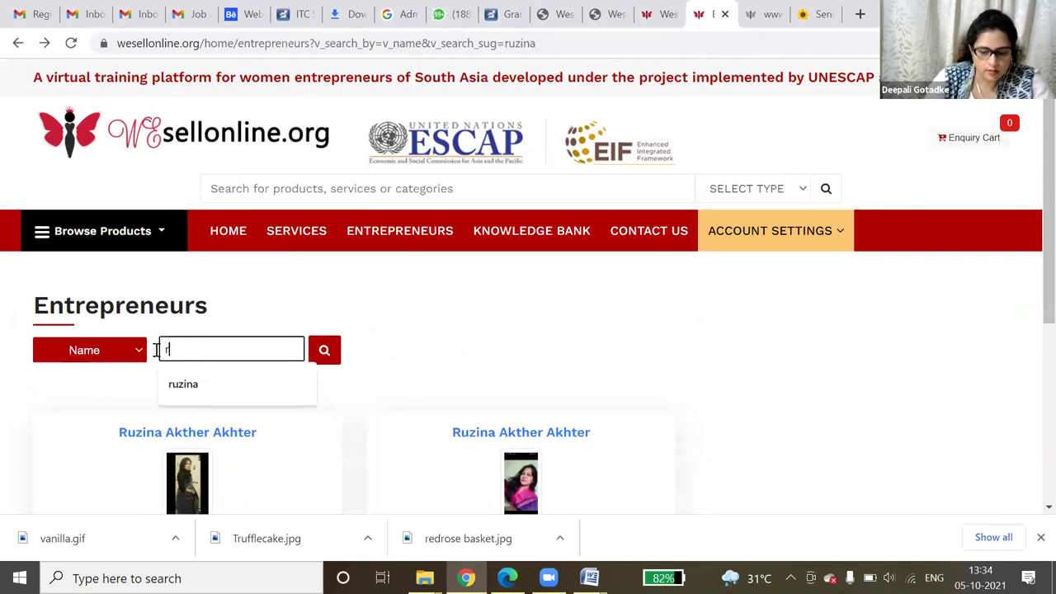
pyautogui.write('tuparna')
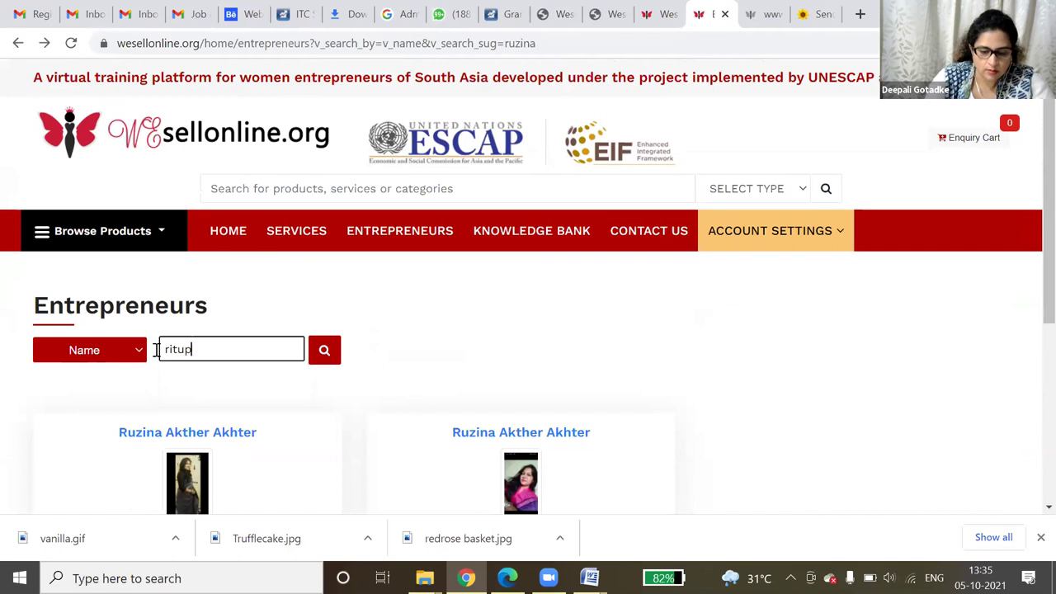
pyautogui.click(330, 353)
# - Open the single result's profile for business VibrantHues, which sells Sarees
pyautogui.scroll(-3, 336, 351)
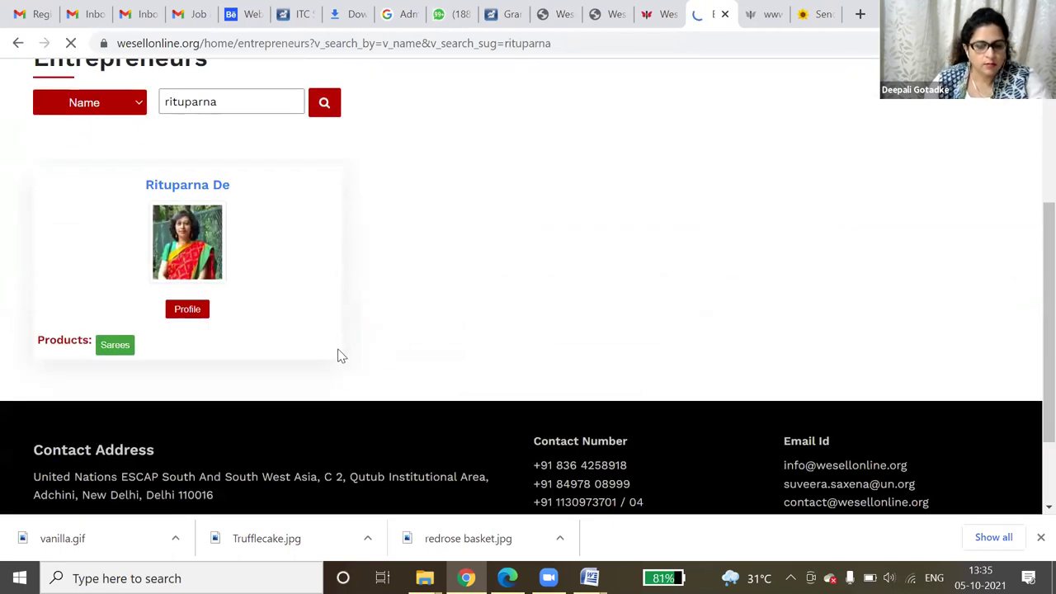
pyautogui.click(189, 311)
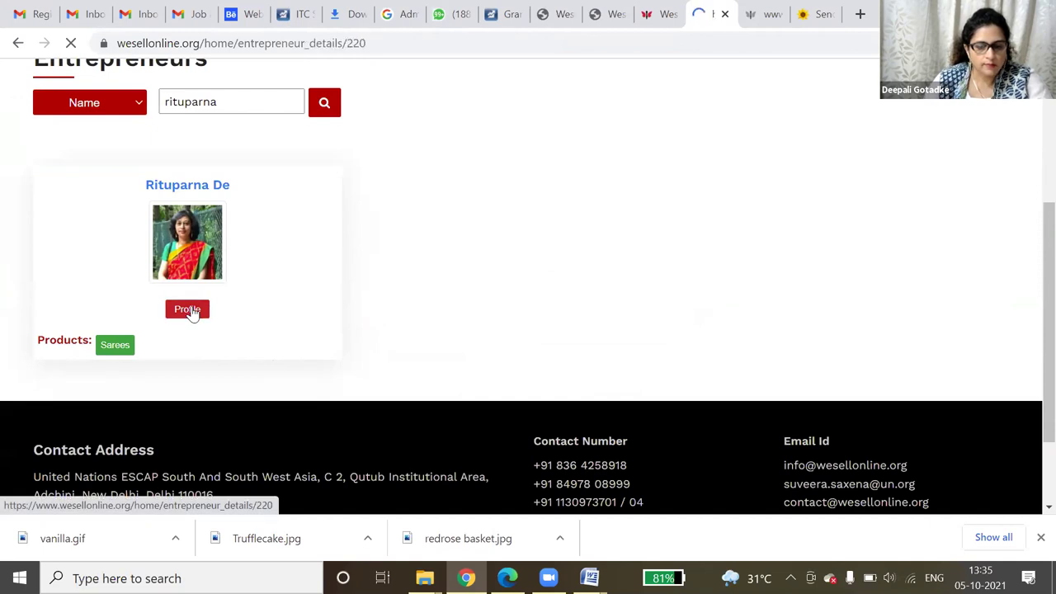
pyautogui.scroll(-6, 314, 369)
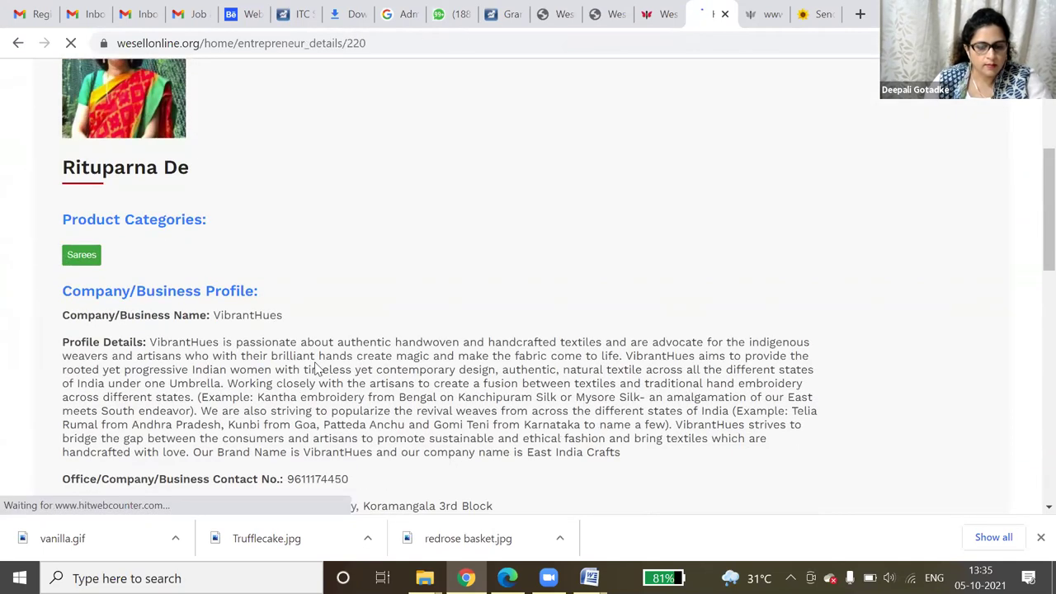
pyautogui.scroll(-7, 315, 369)
pyautogui.scroll(3, 316, 361)
pyautogui.scroll(6, 320, 360)
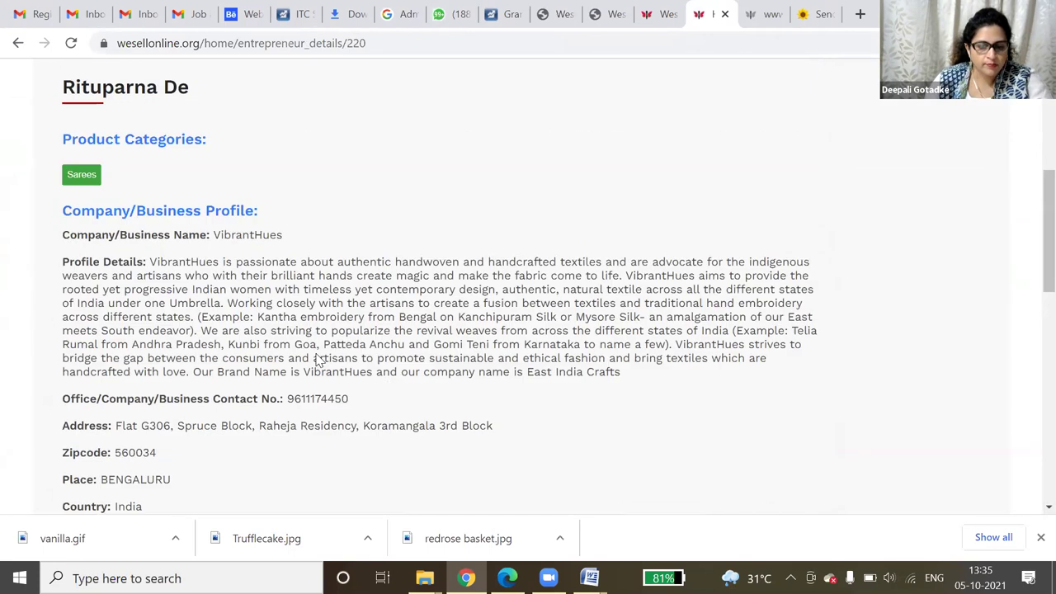
pyautogui.scroll(4, 317, 355)
pyautogui.scroll(-3, 253, 332)
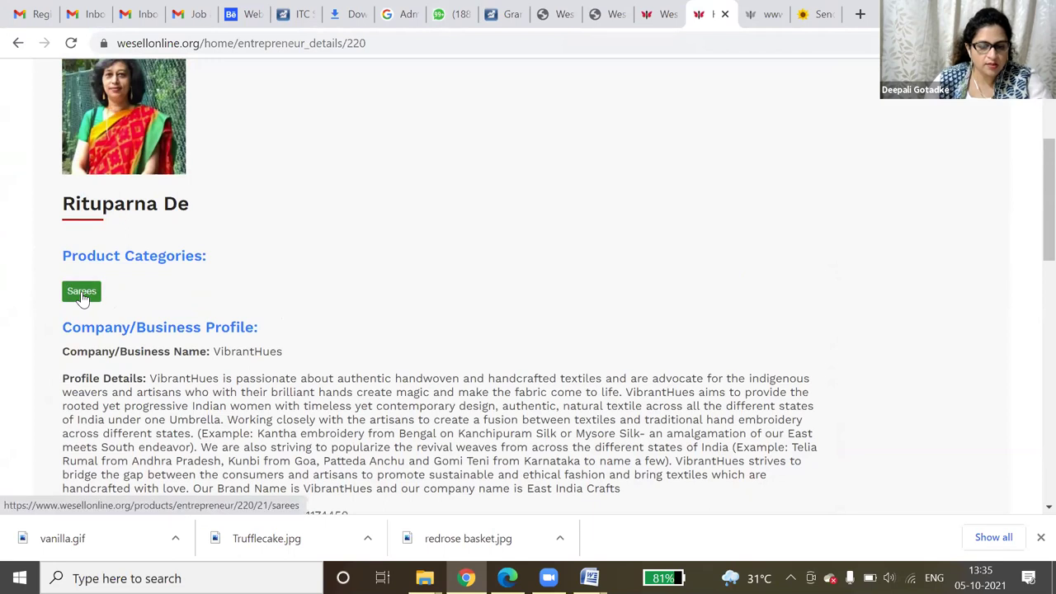
# - Show the seller's Sarees listings: Aashalata at INR 8200 and Tia - Linen Jamdani Saree at INR 4200
pyautogui.click(82, 293)
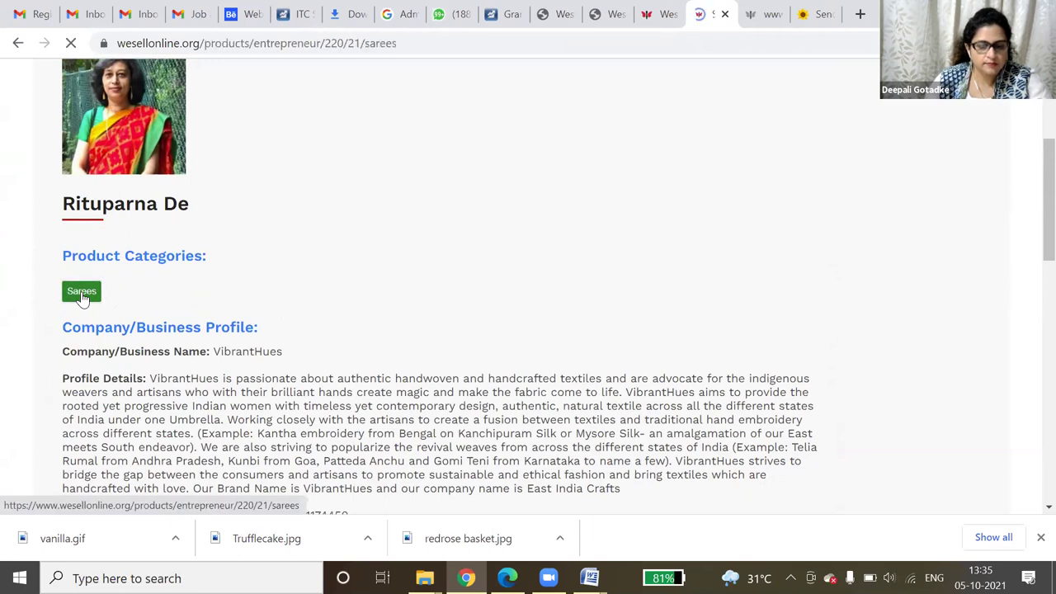
pyautogui.scroll(-2, 684, 383)
pyautogui.scroll(-1, 684, 384)
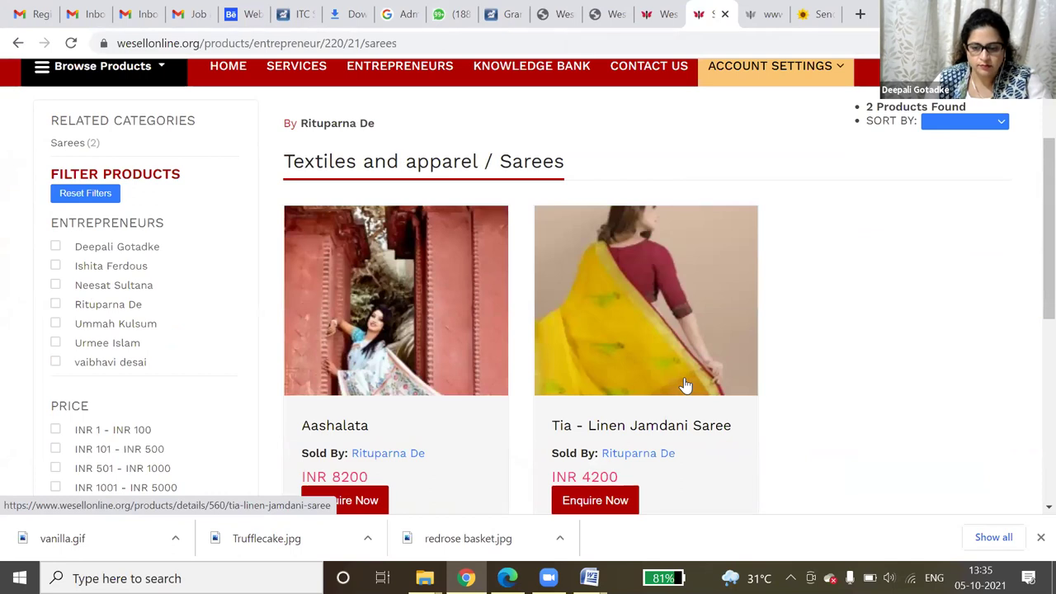
pyautogui.scroll(-1, 684, 384)
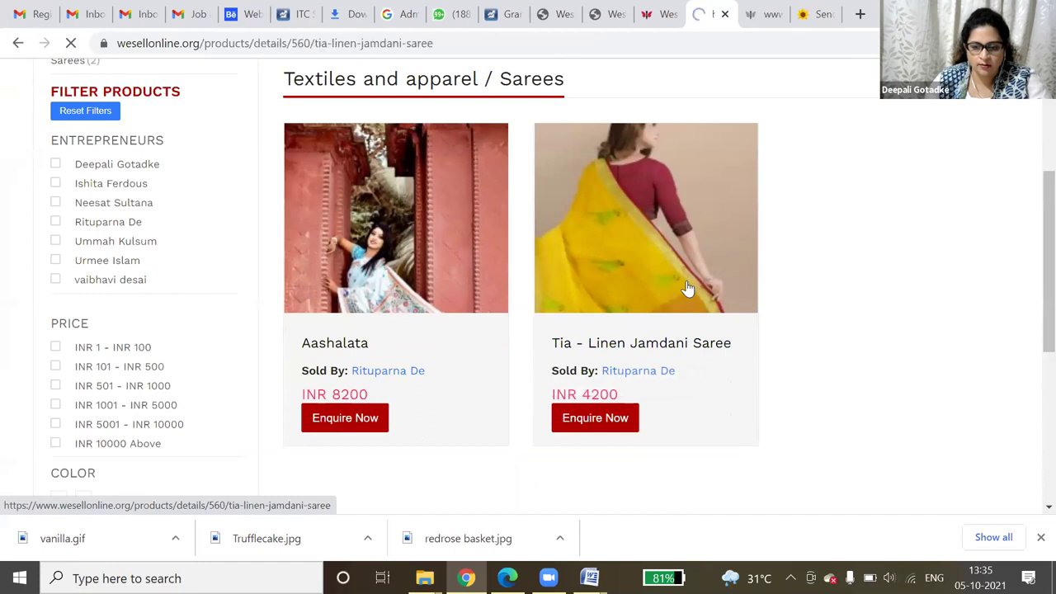
# - Read the Tia - Linen Jamdani Saree description and show its second product photo
pyautogui.scroll(-1, 684, 302)
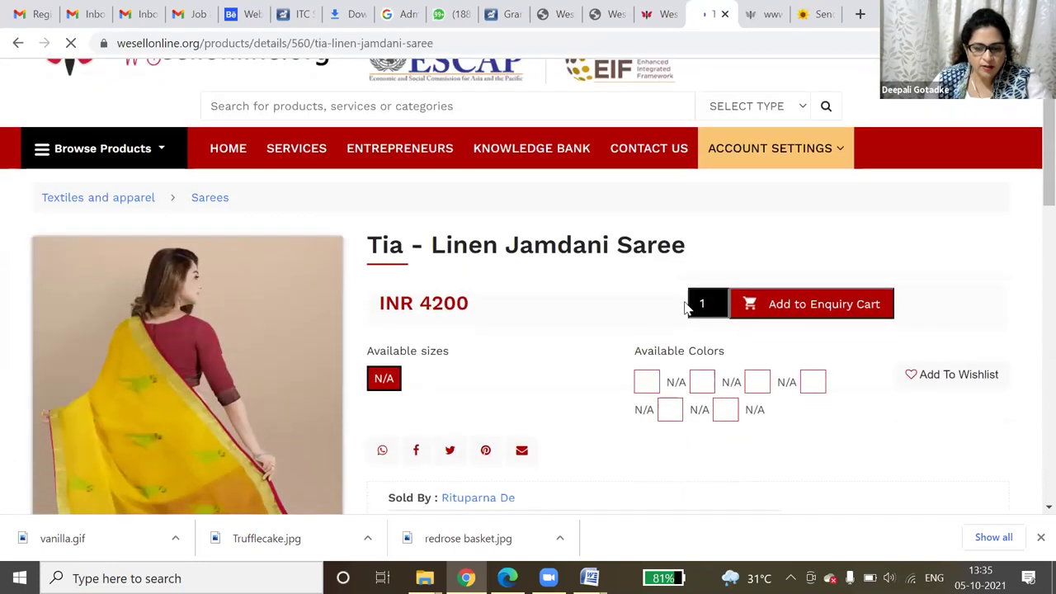
pyautogui.scroll(-1, 684, 307)
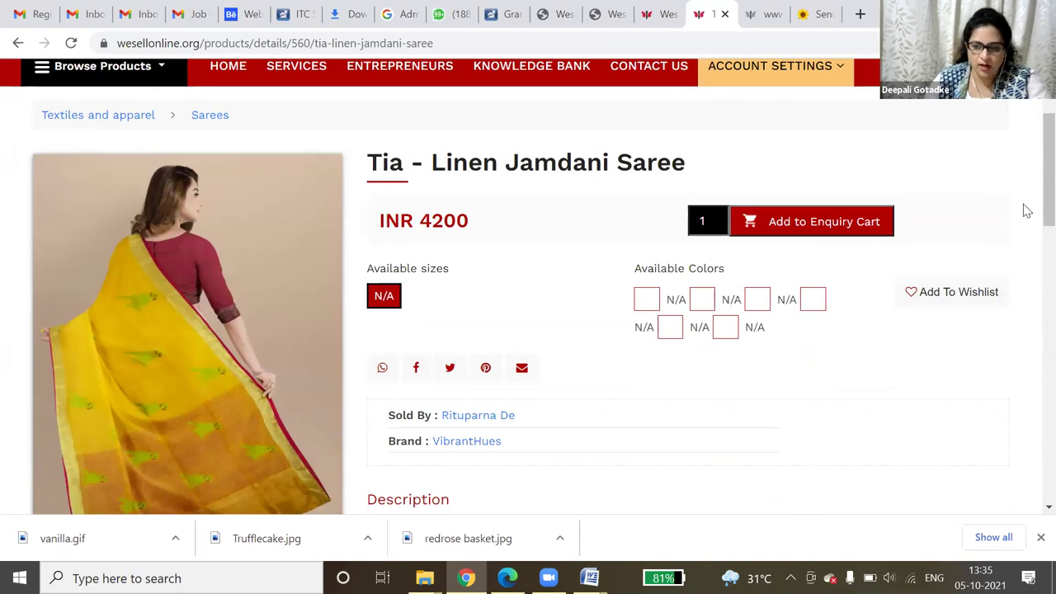
pyautogui.moveTo(1030, 189); pyautogui.dragTo(1030, 286)
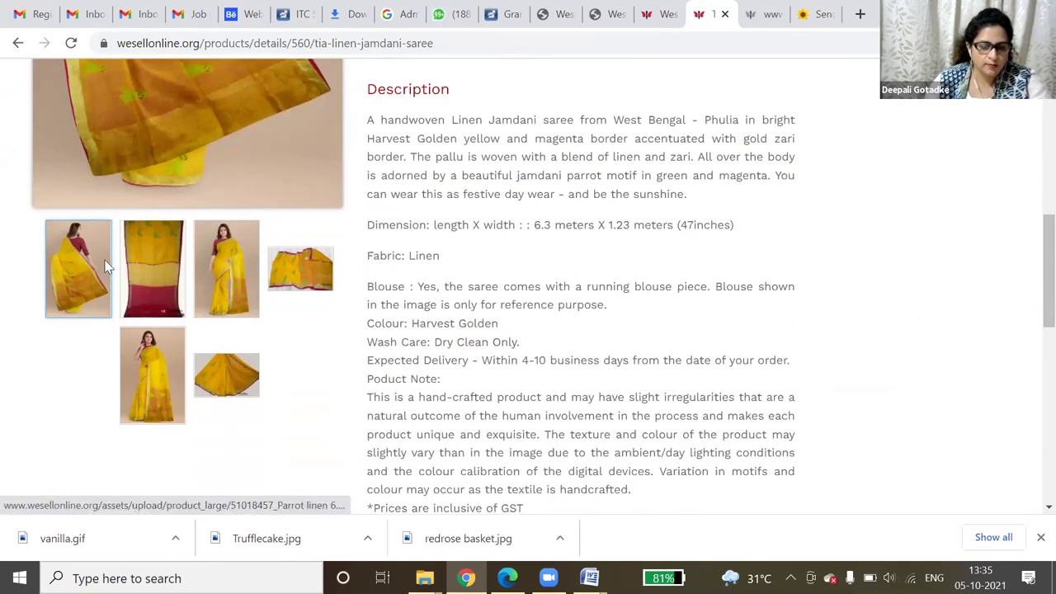
pyautogui.click(136, 269)
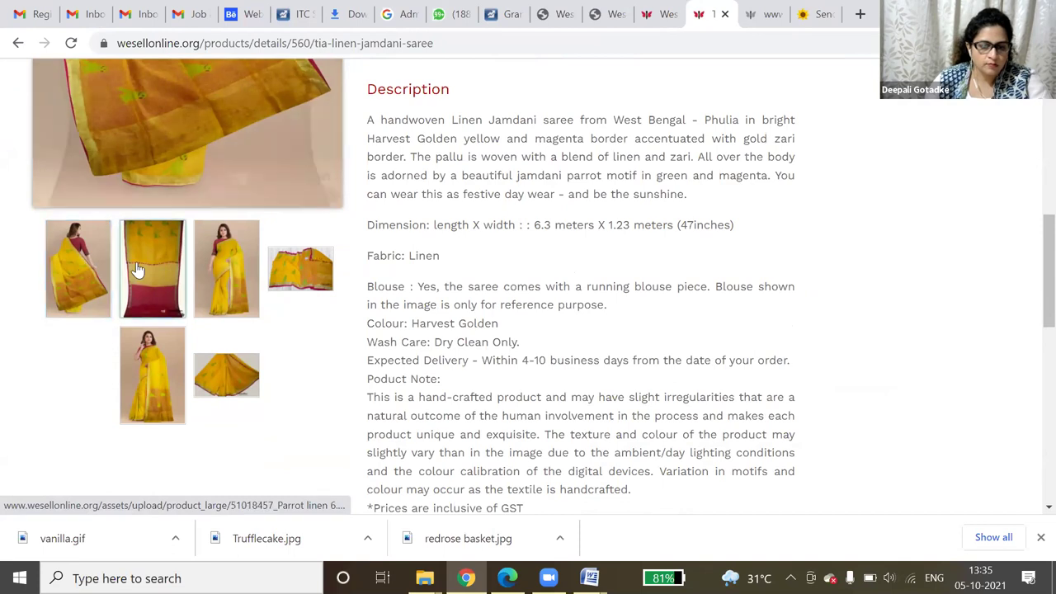
# - Browse the Organic Turmeric Powder product page priced INR 2187.63
pyautogui.scroll(5, 212, 294)
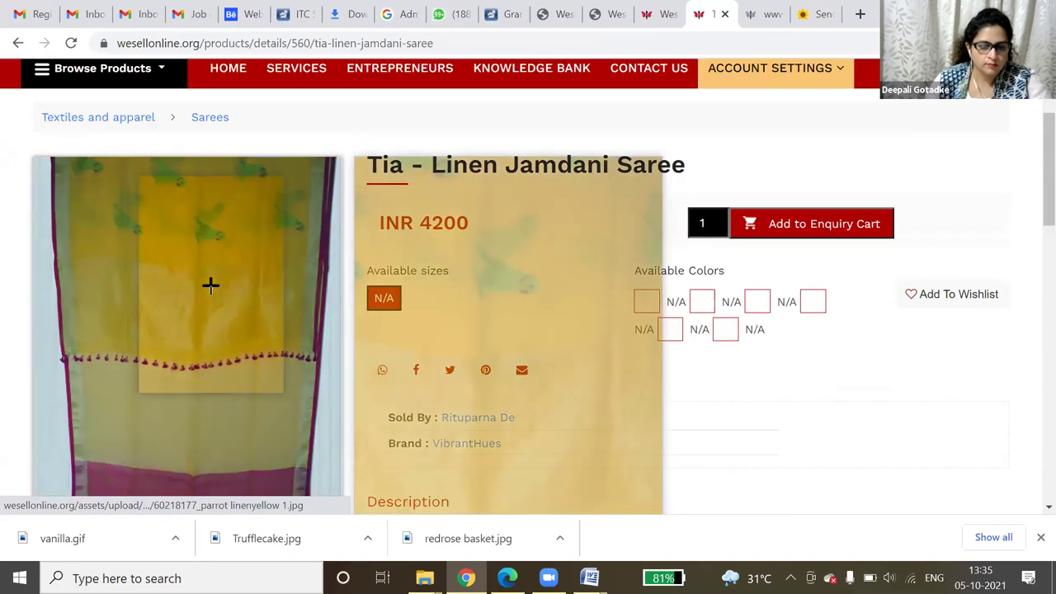
pyautogui.moveTo(197, 240)
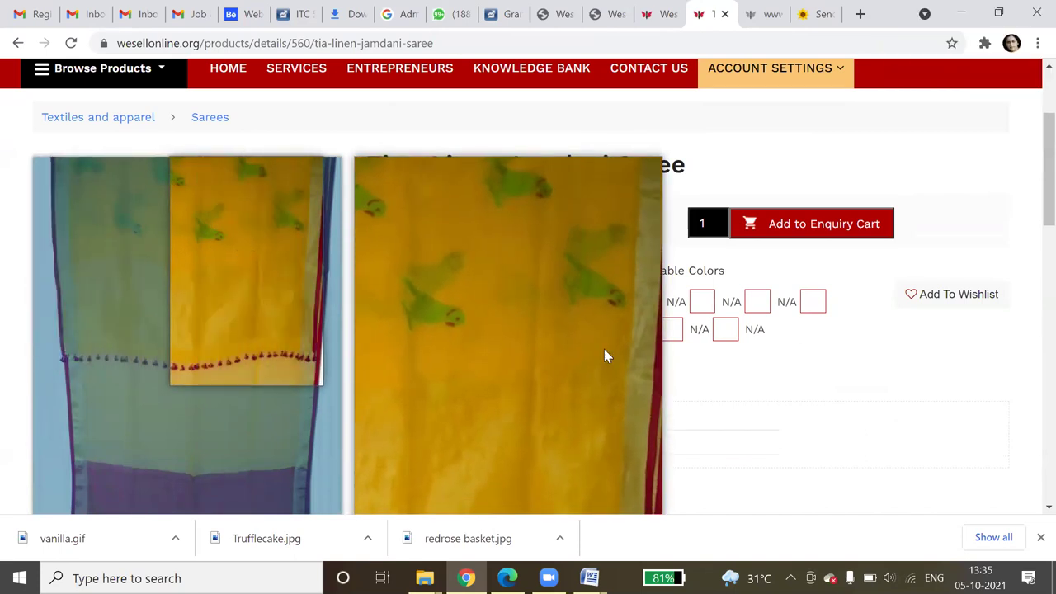
pyautogui.scroll(-4, 763, 394)
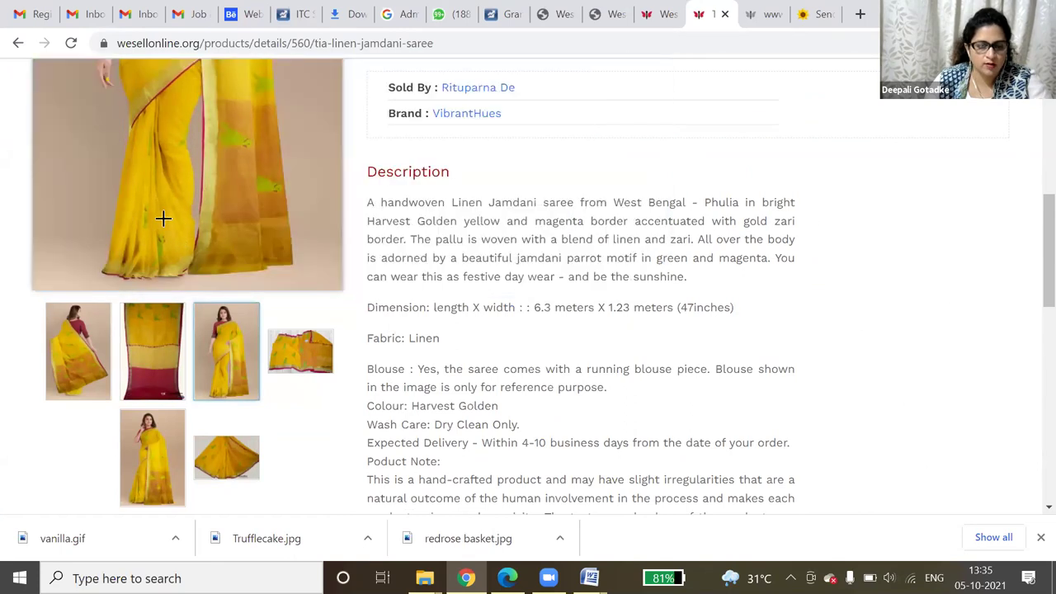
pyautogui.scroll(5, 162, 218)
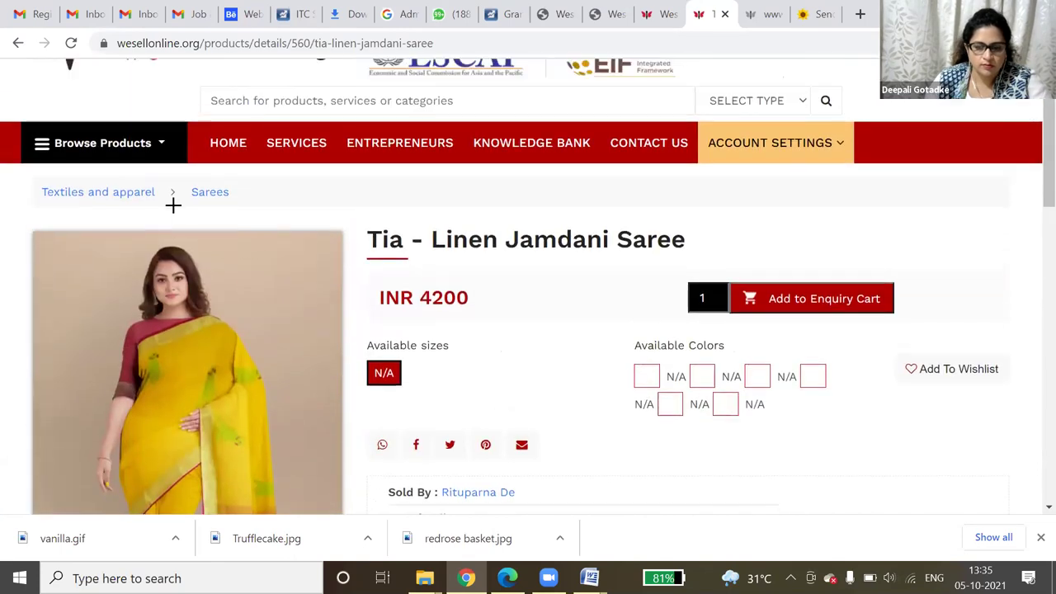
pyautogui.scroll(-2, 172, 205)
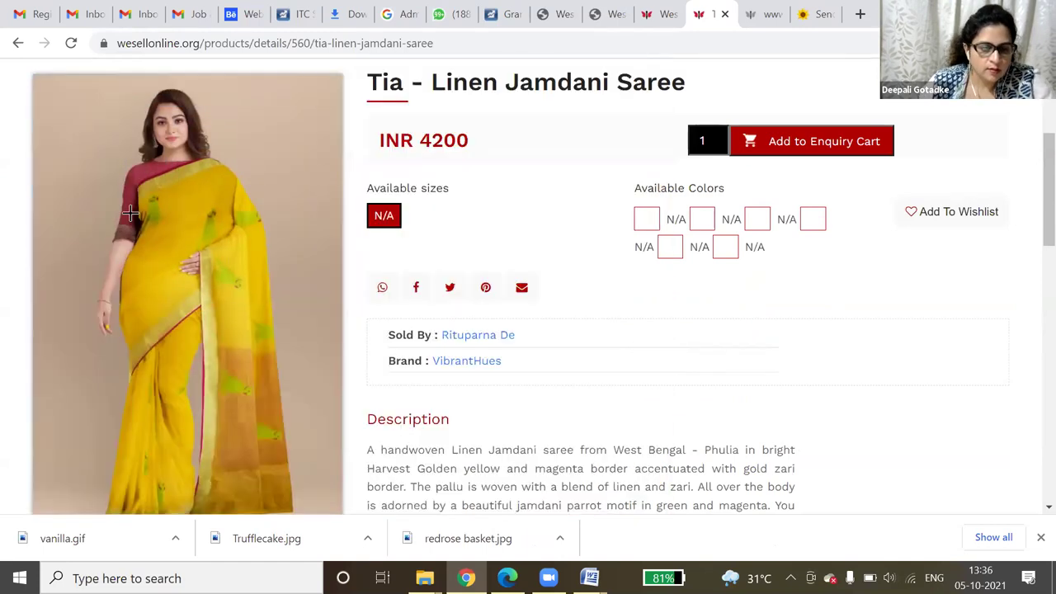
pyautogui.scroll(-3, 130, 214)
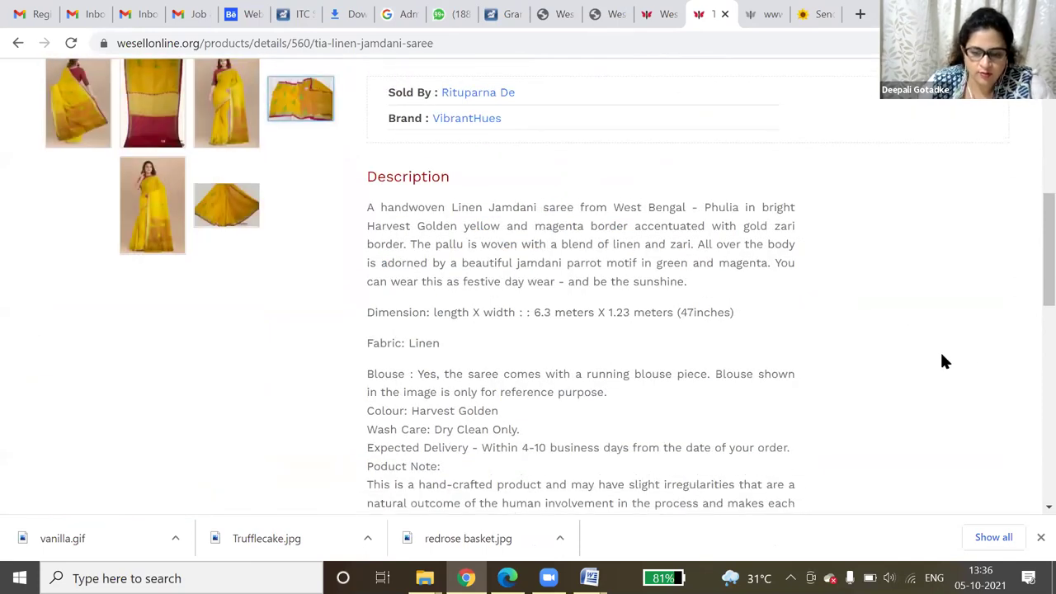
pyautogui.scroll(3, 941, 357)
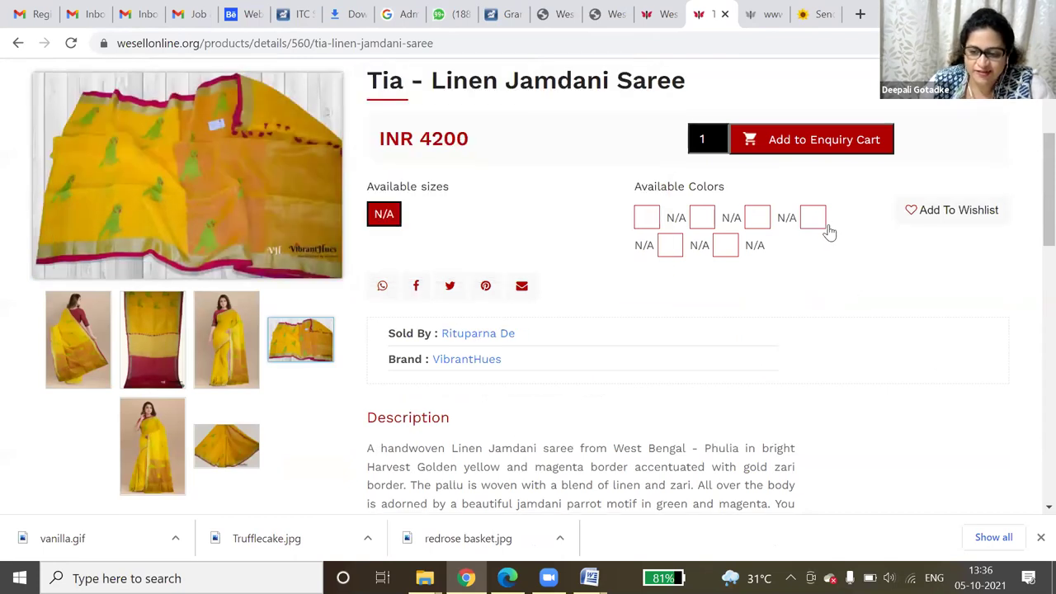
pyautogui.scroll(-4, 831, 231)
pyautogui.scroll(1, 830, 234)
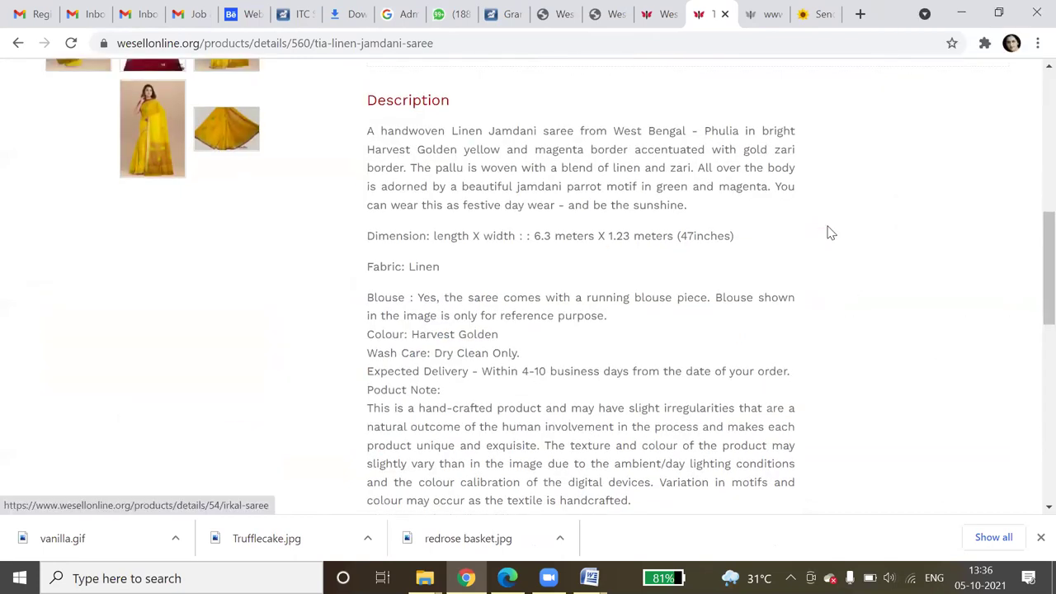
pyautogui.scroll(5, 830, 233)
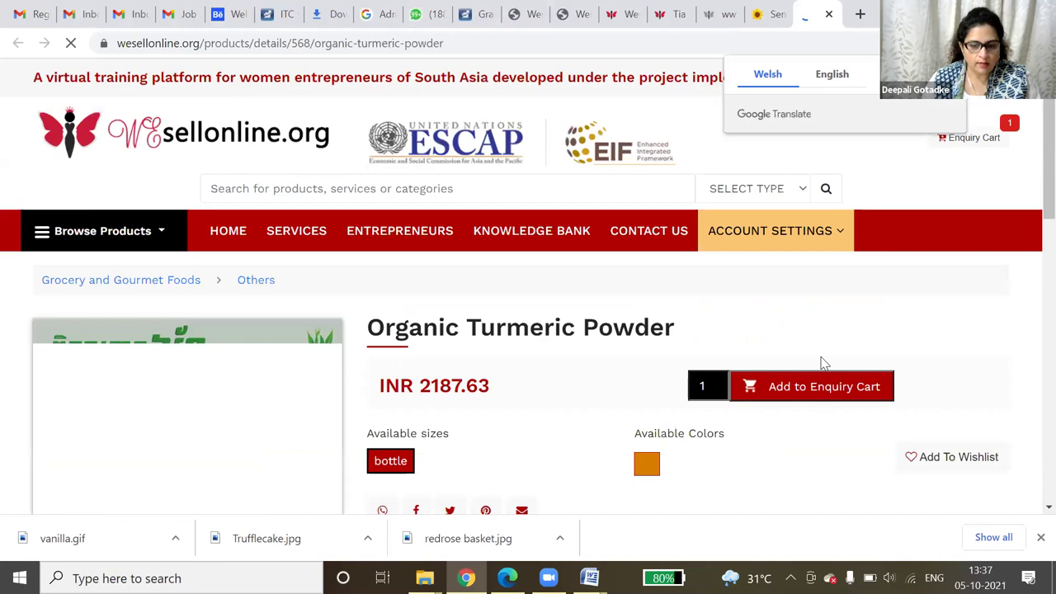
# - Highlight the turmeric powder's price, INR 2187.63
pyautogui.scroll(-2, 829, 365)
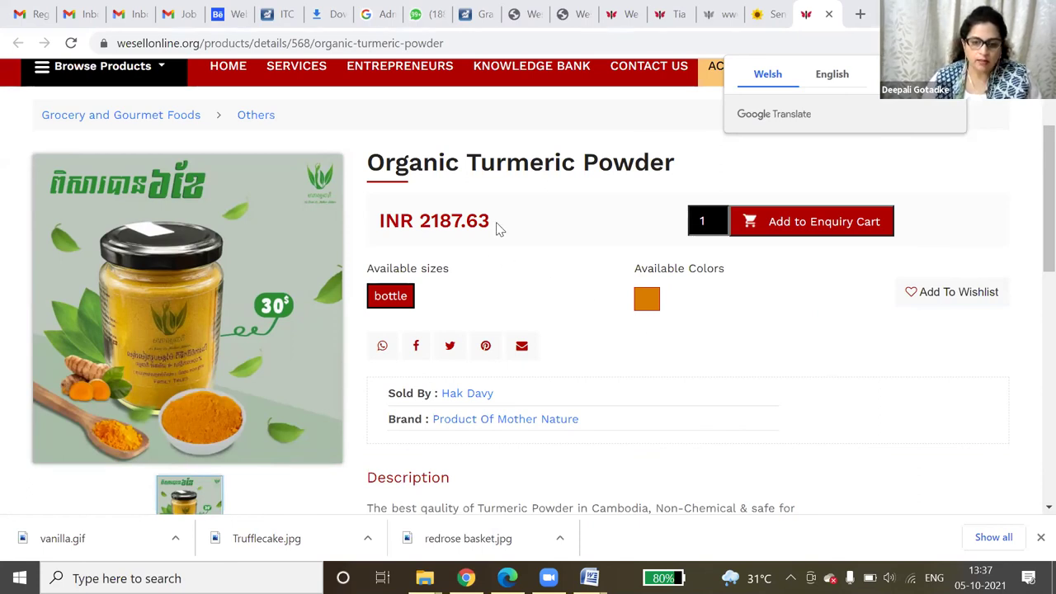
pyautogui.doubleClick(419, 221)
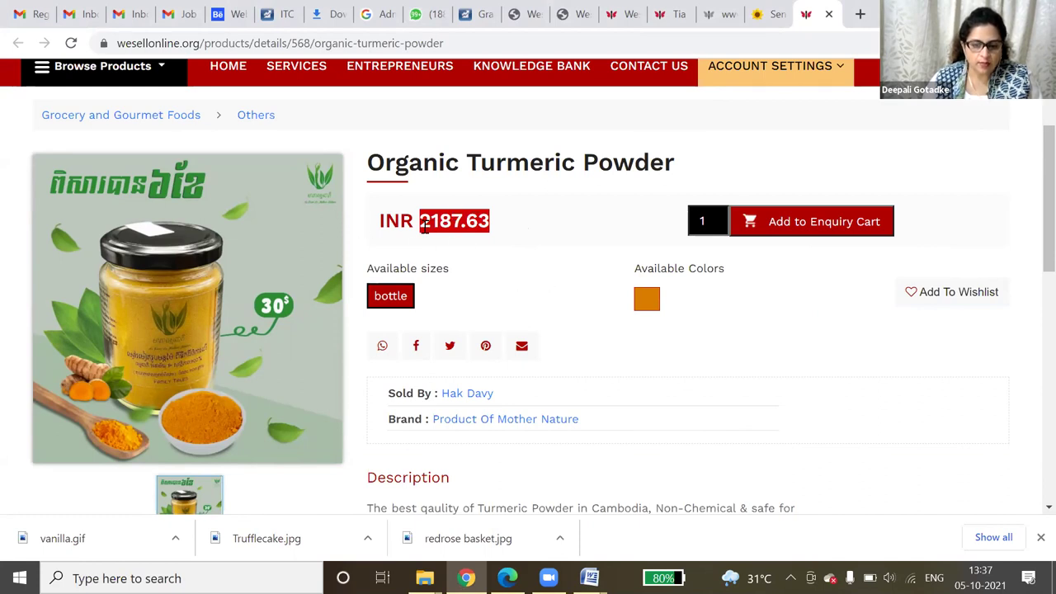
pyautogui.moveTo(423, 227); pyautogui.dragTo(518, 213)
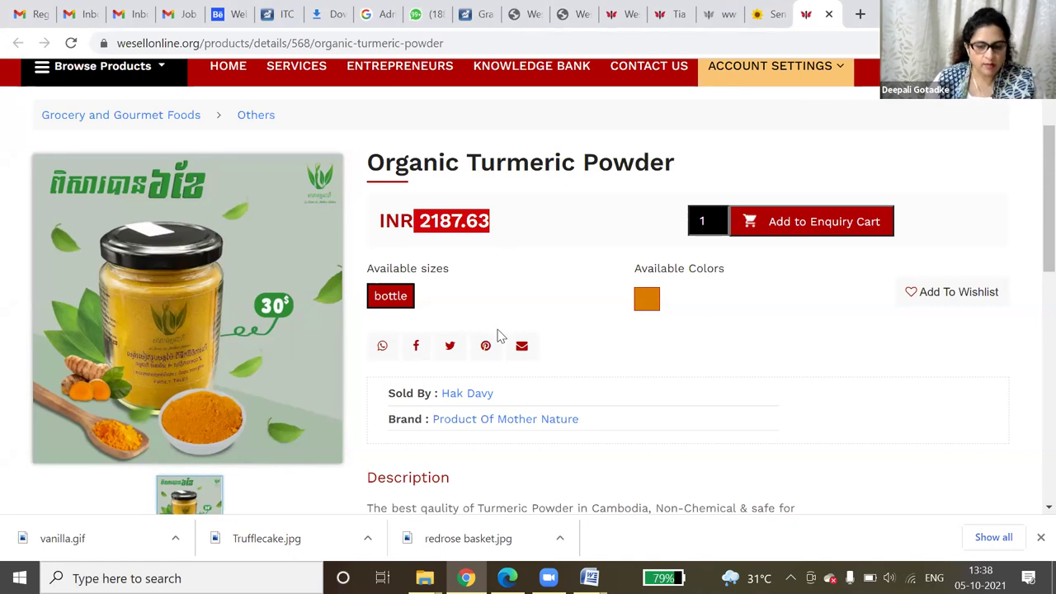
# - Highlight the Sold By seller name and add the turmeric powder to the enquiry cart
pyautogui.scroll(-2, 498, 334)
pyautogui.scroll(-1, 497, 335)
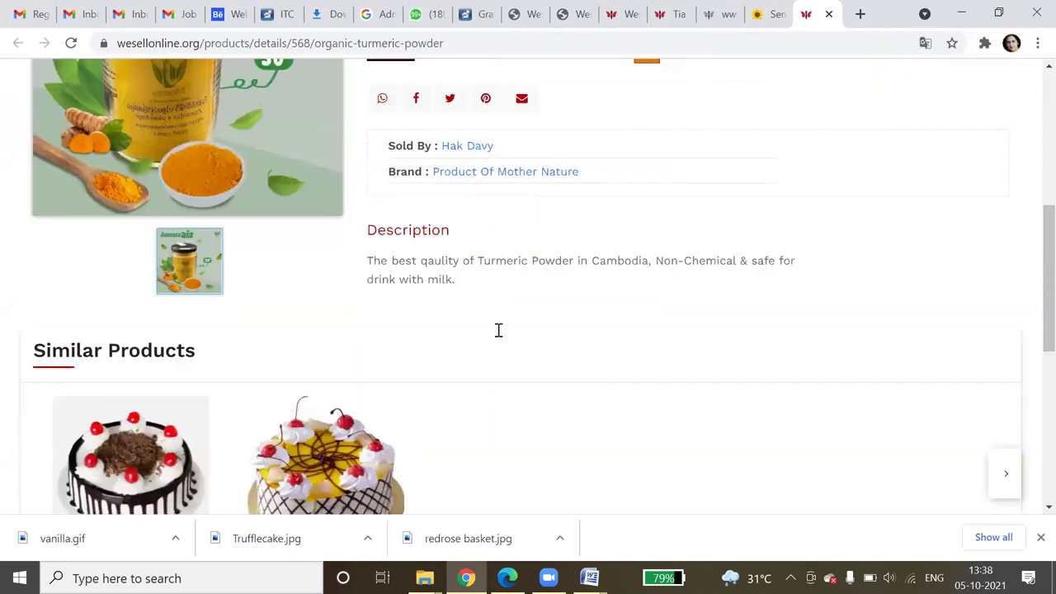
pyautogui.scroll(2, 498, 332)
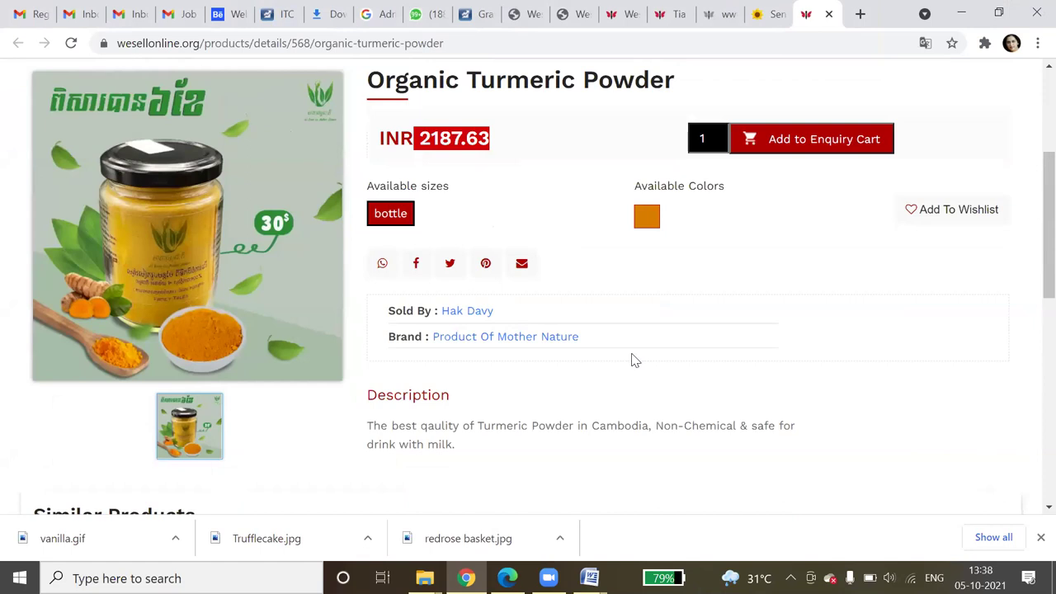
pyautogui.scroll(2, 632, 360)
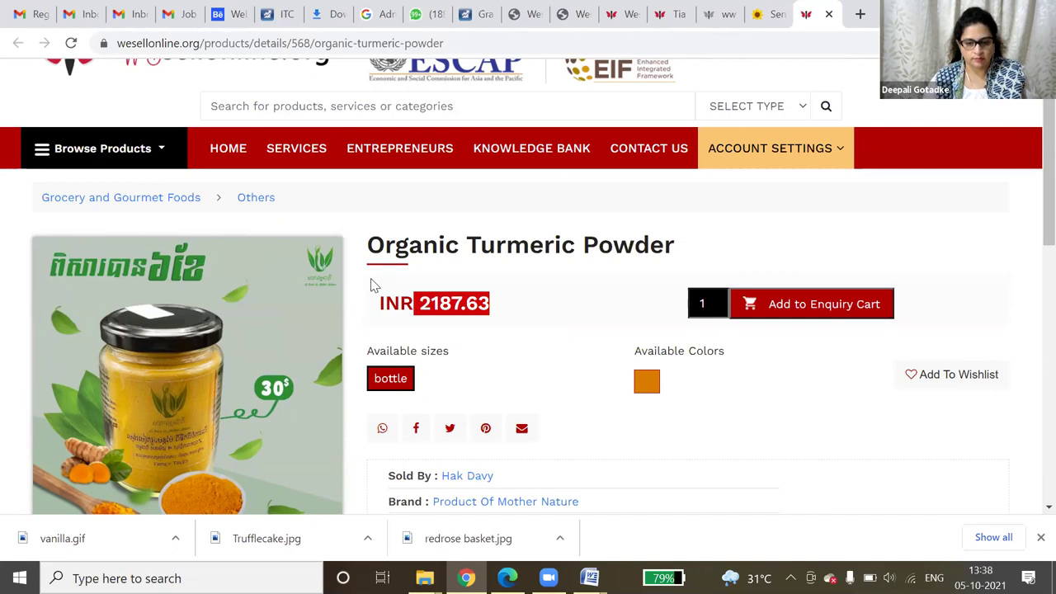
pyautogui.scroll(-1, 398, 343)
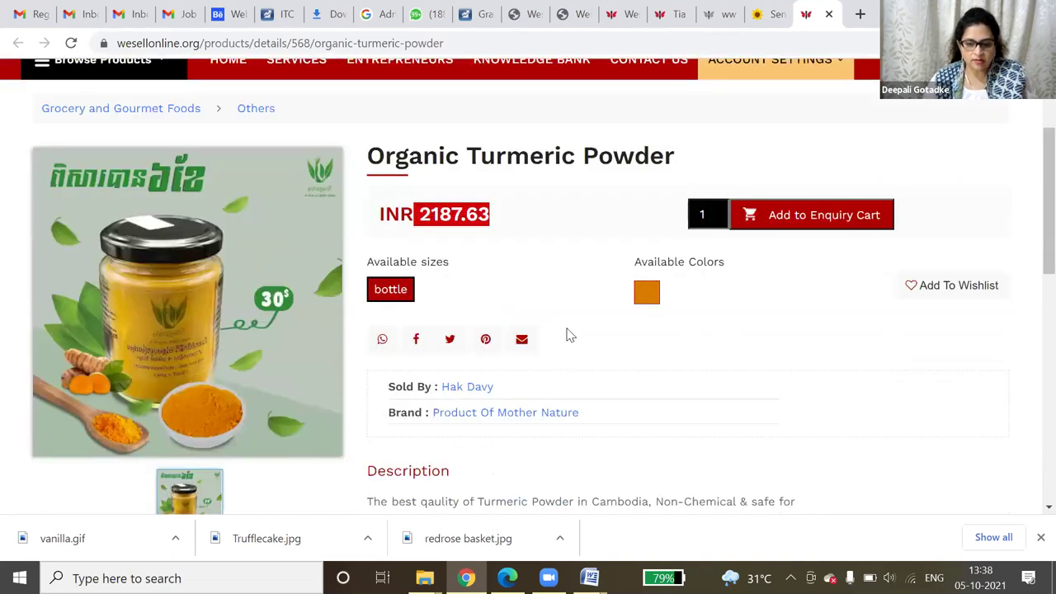
pyautogui.scroll(-1, 570, 335)
pyautogui.moveTo(541, 339); pyautogui.dragTo(416, 338)
pyautogui.moveTo(494, 311); pyautogui.dragTo(436, 312)
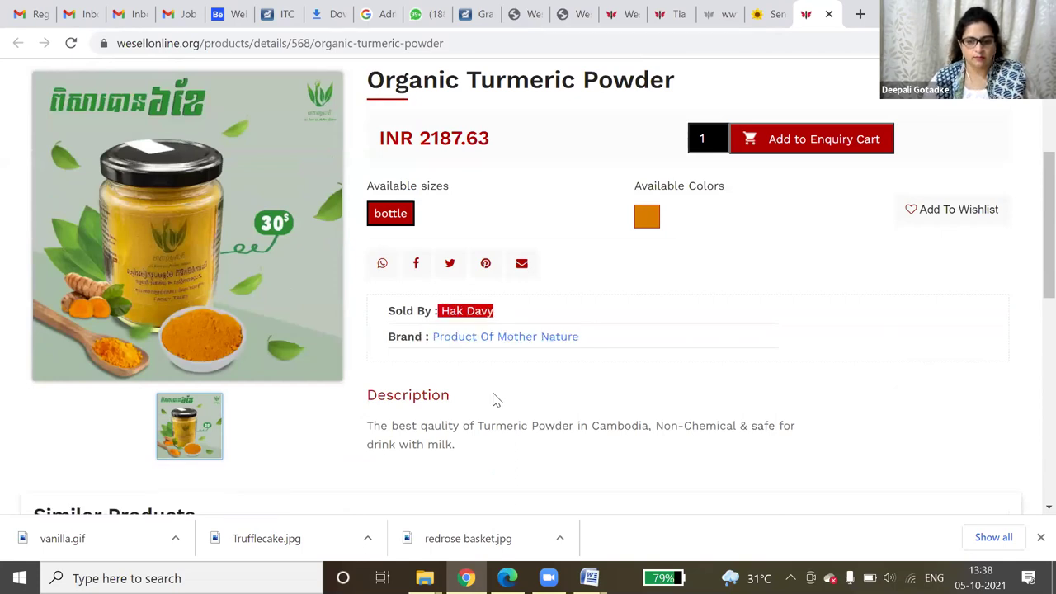
pyautogui.click(847, 147)
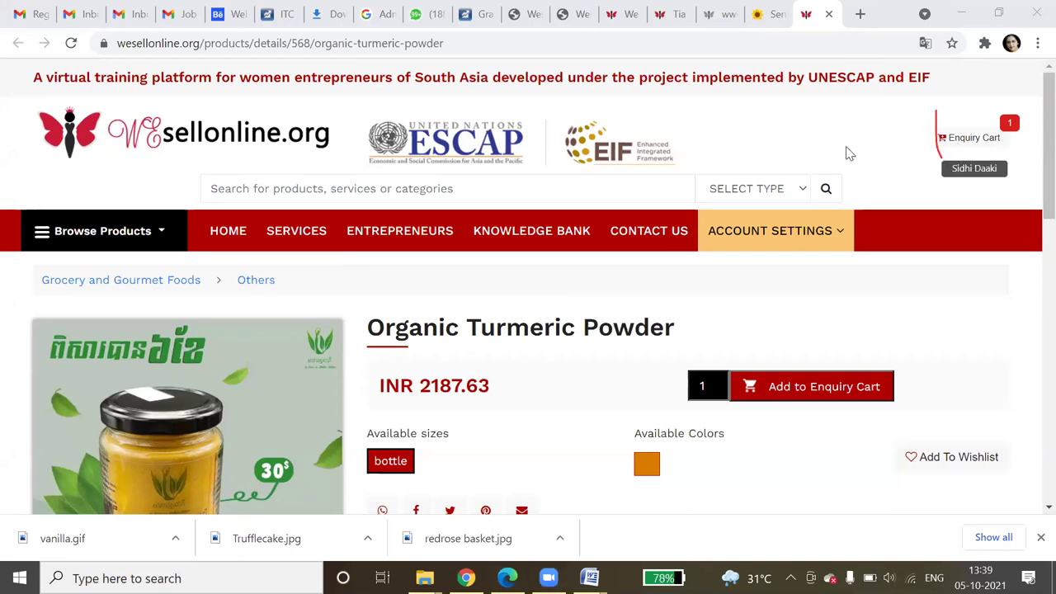
# - Search the entrepreneurs directory by Name for another entrepreneur's name
pyautogui.click(407, 237)
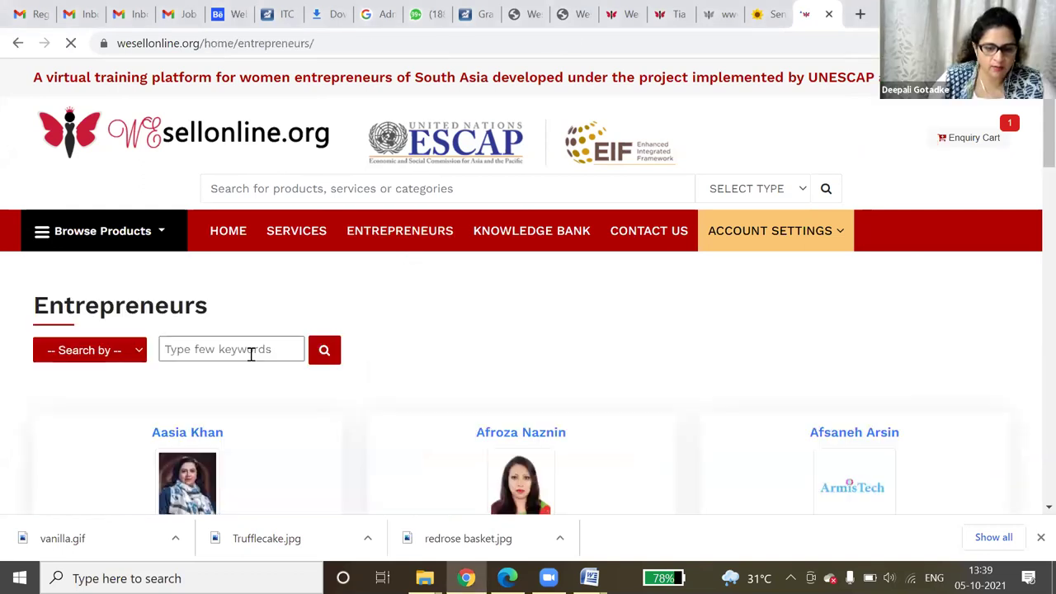
pyautogui.click(266, 349)
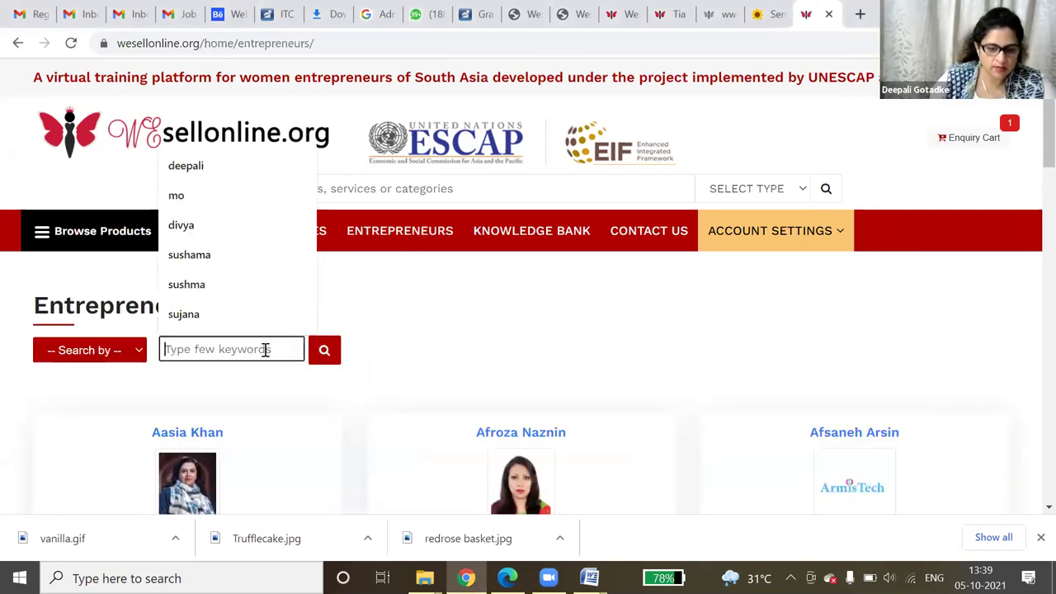
pyautogui.click(110, 355)
pyautogui.click(106, 398)
pyautogui.click(183, 345)
pyautogui.write('u')
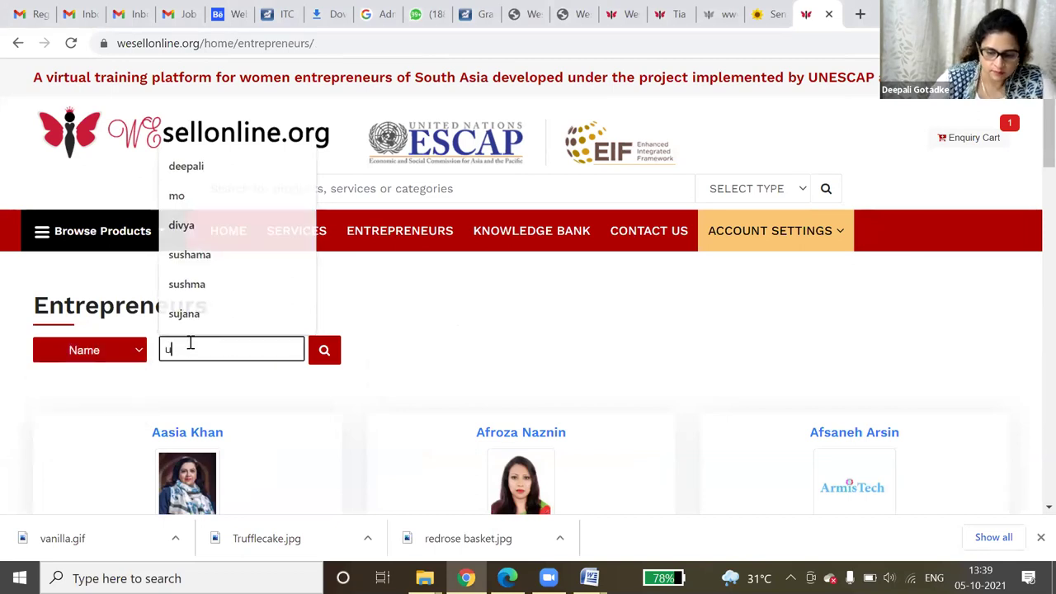
pyautogui.write('pasana')
pyautogui.press('Return')
pyautogui.scroll(-2, 262, 422)
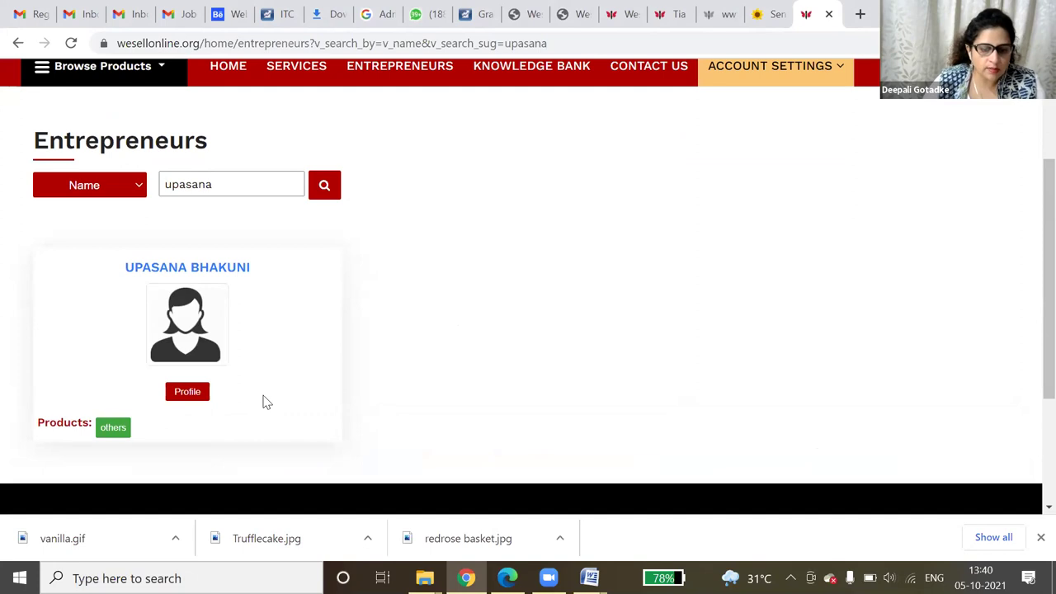
# - Open her profile and the 'others' category, showing Blue Chambrey Jacket at INR 2494
pyautogui.click(187, 392)
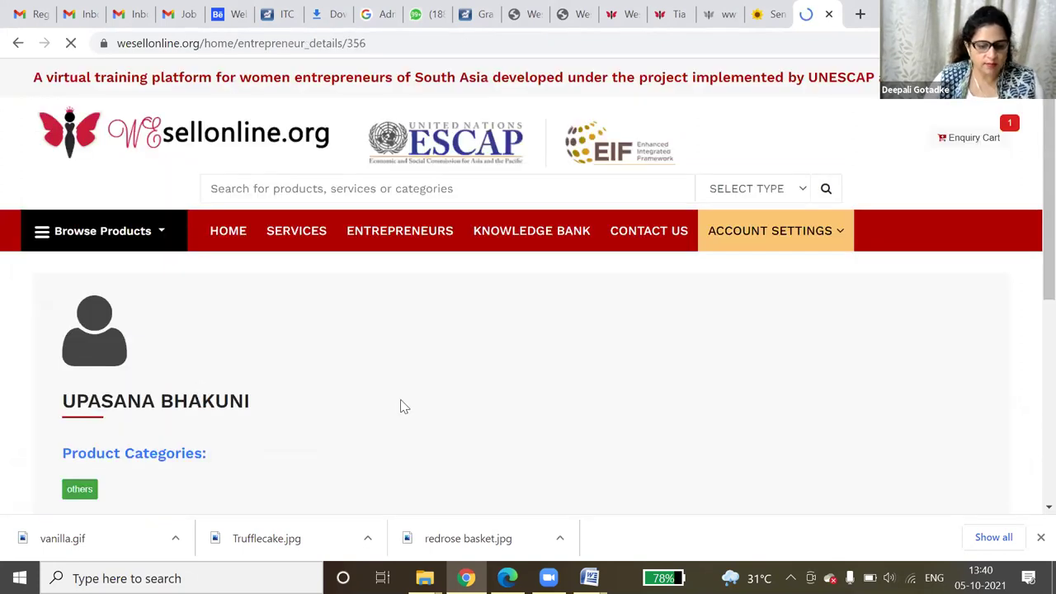
pyautogui.scroll(-2, 400, 400)
pyautogui.scroll(-2, 393, 405)
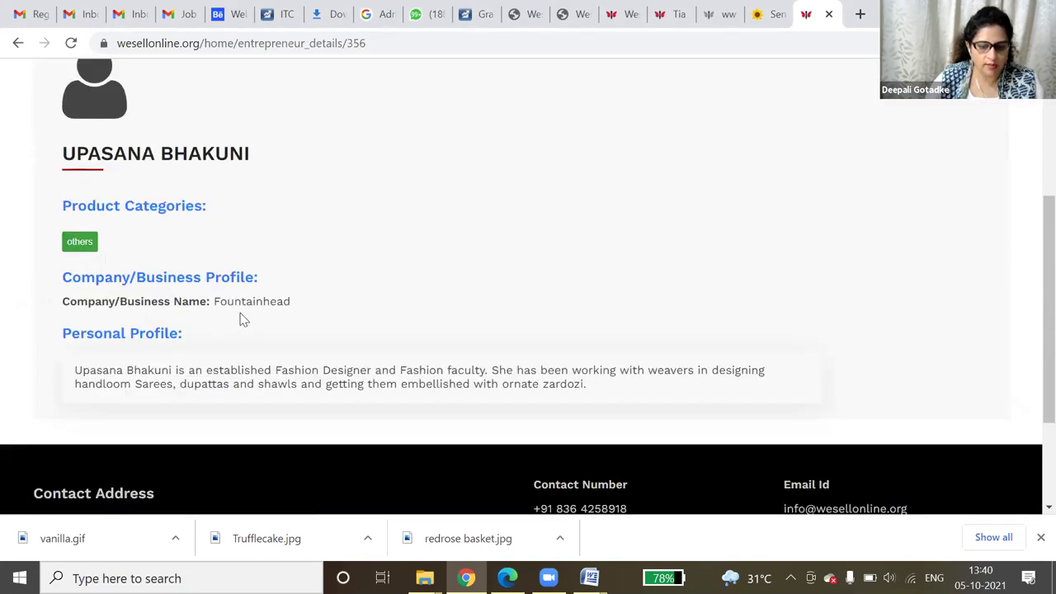
pyautogui.click(79, 242)
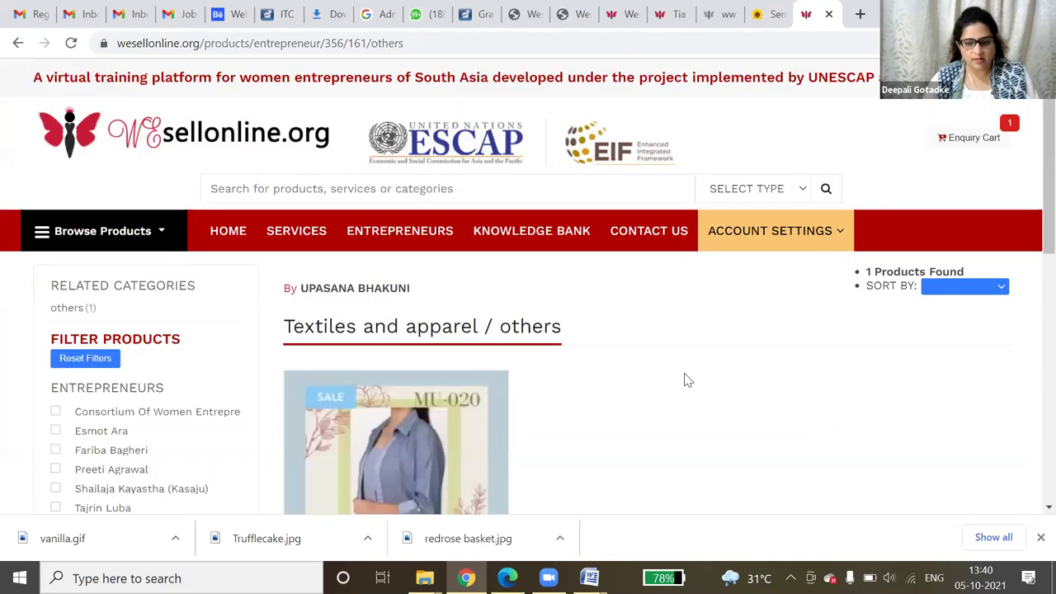
pyautogui.scroll(-1, 688, 380)
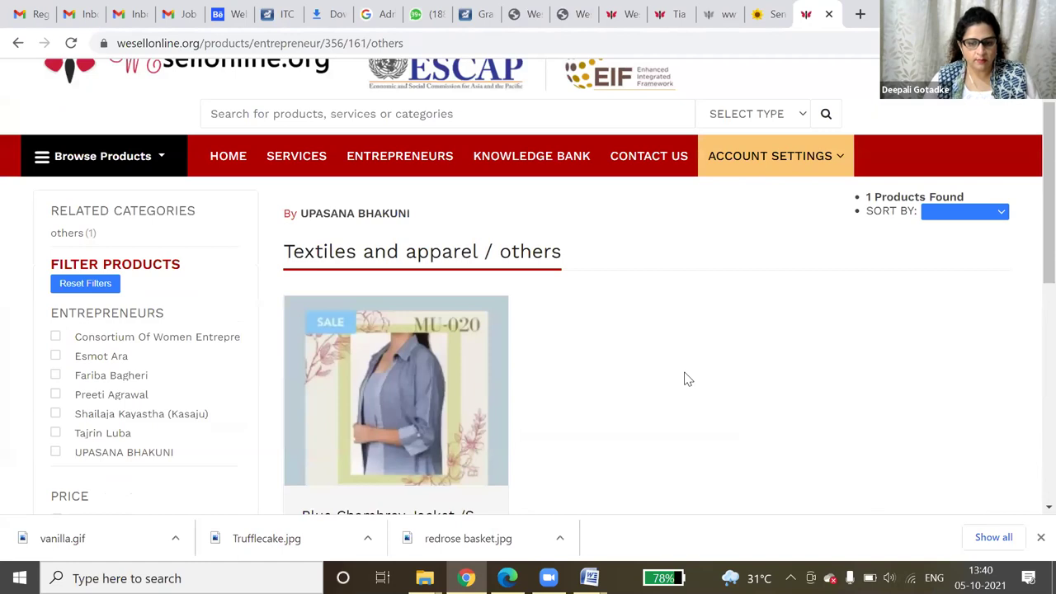
pyautogui.scroll(-3, 688, 379)
pyautogui.scroll(2, 688, 379)
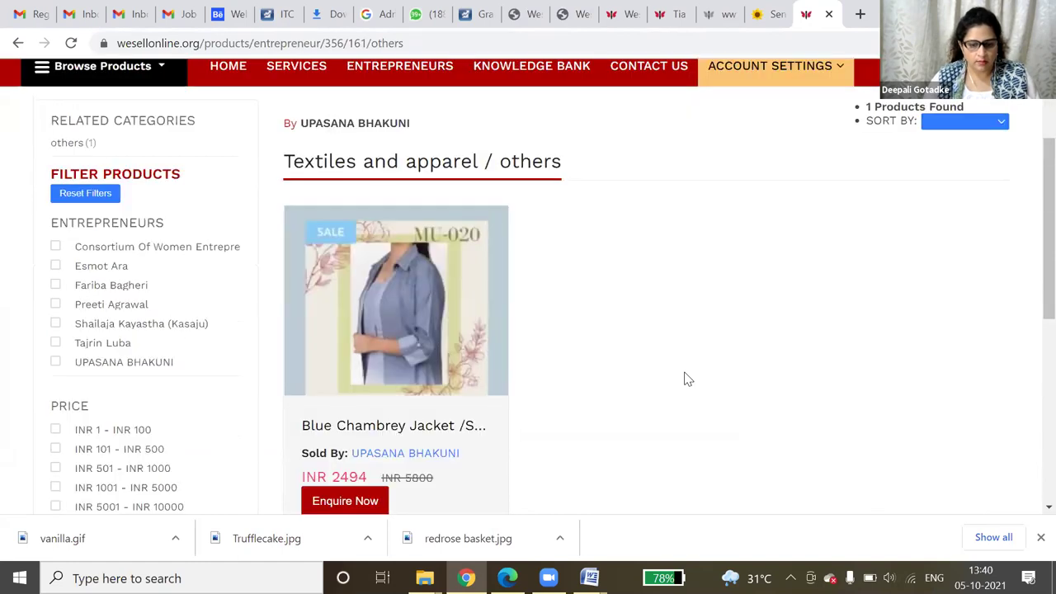
# - Open the Blue Chambrey Jacket / Striped inner dress page and review its INR 2494, size L details
pyautogui.click(436, 334)
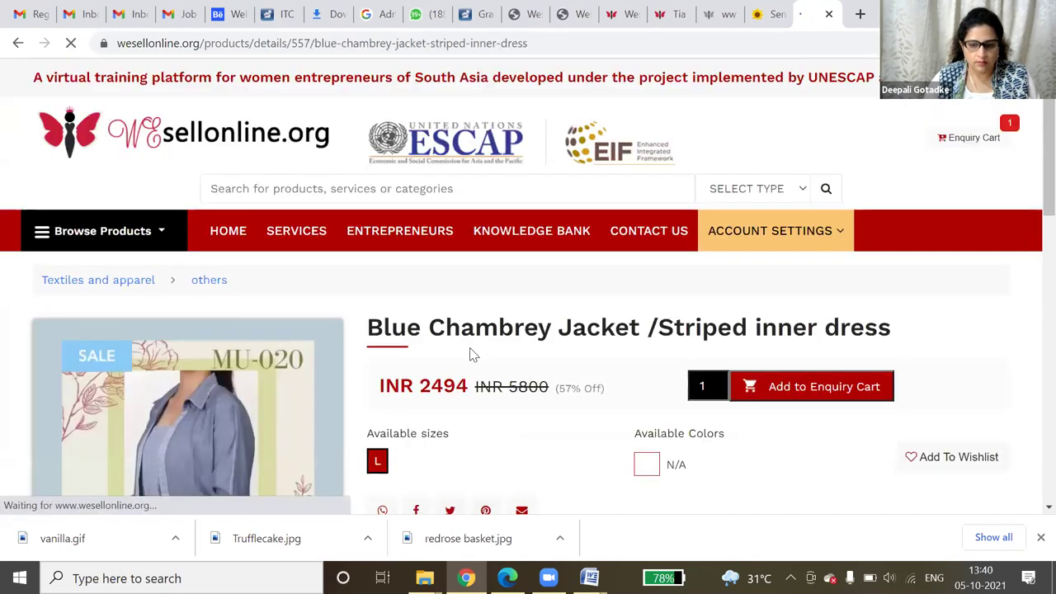
pyautogui.scroll(-1, 473, 353)
pyautogui.scroll(-3, 472, 353)
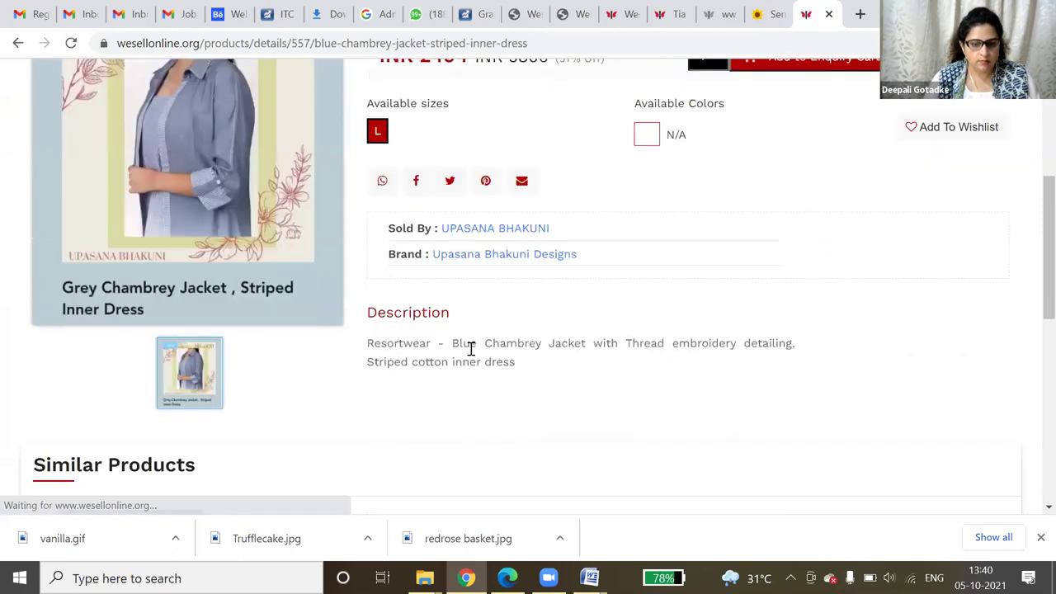
pyautogui.scroll(-4, 471, 349)
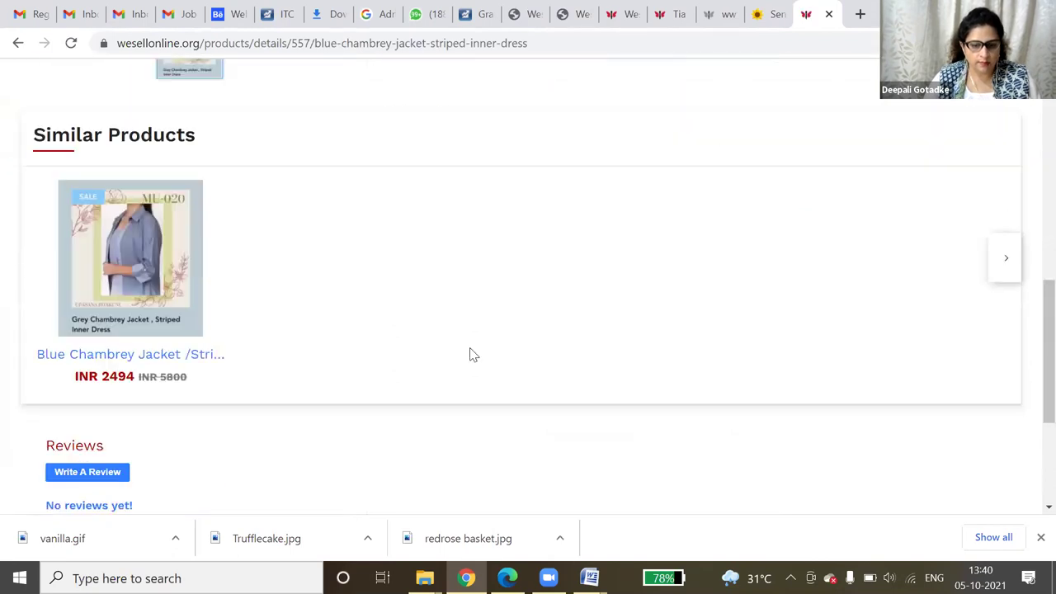
pyautogui.scroll(4, 470, 353)
pyautogui.scroll(2, 471, 351)
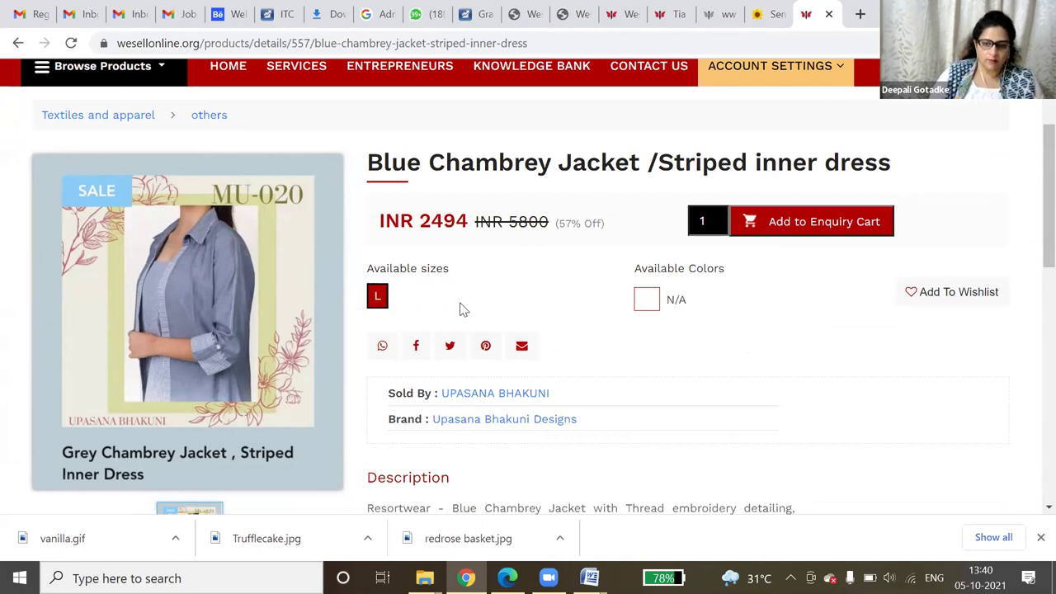
pyautogui.moveTo(176, 278)
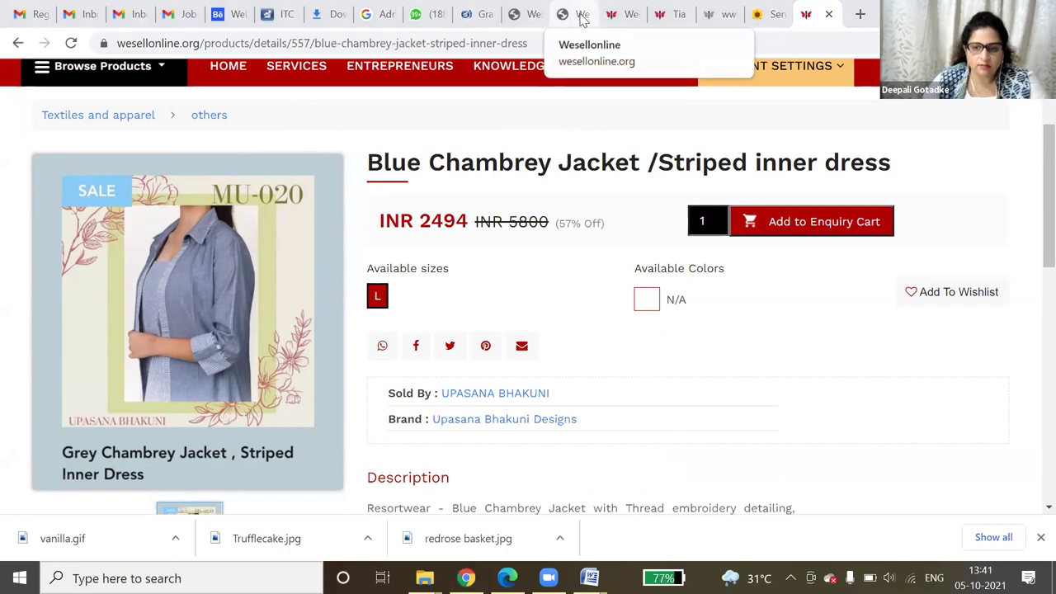
# - Close the Tia saree, entrepreneur profile and cake shop tabs, returning to the Products List
pyautogui.click(618, 14)
pyautogui.click(670, 14)
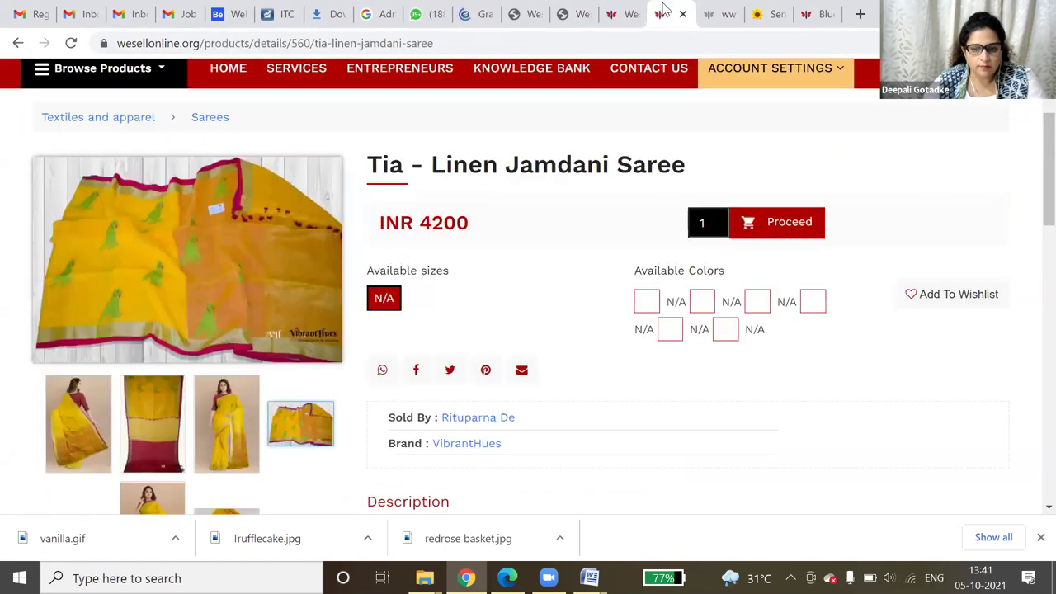
pyautogui.click(685, 14)
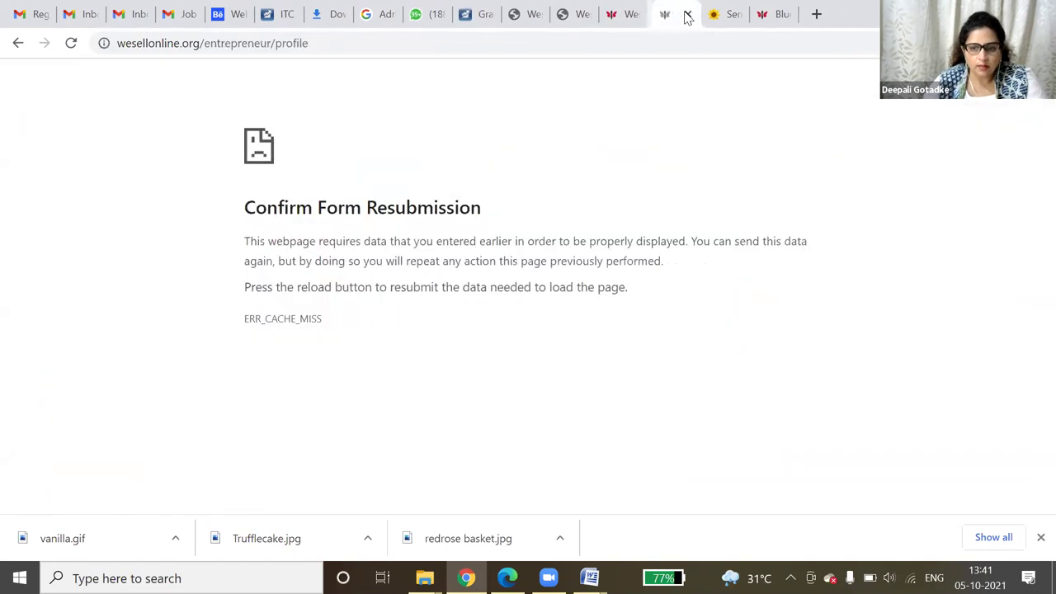
pyautogui.click(686, 16)
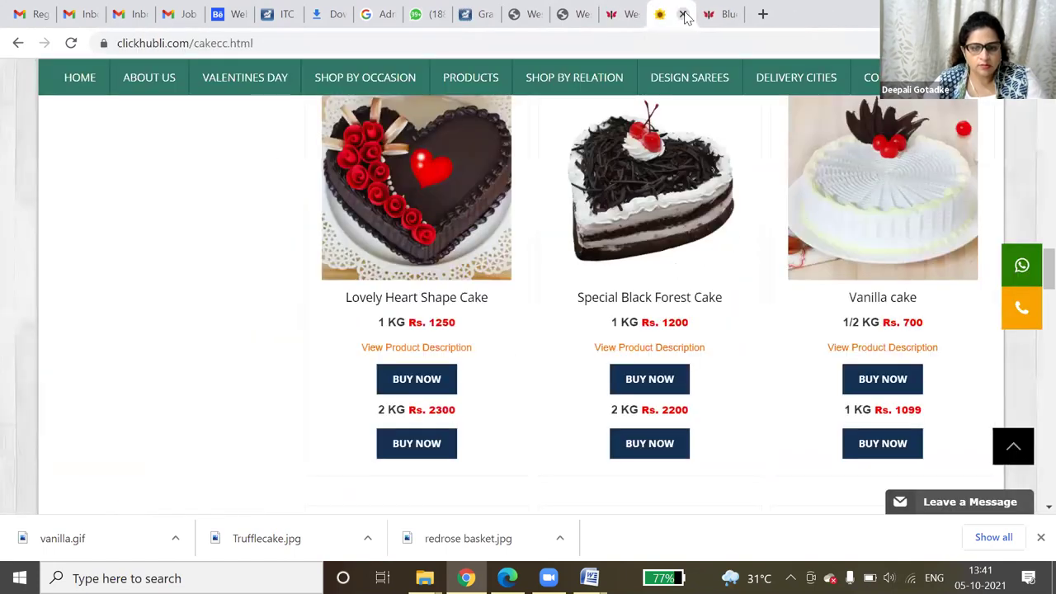
pyautogui.click(686, 16)
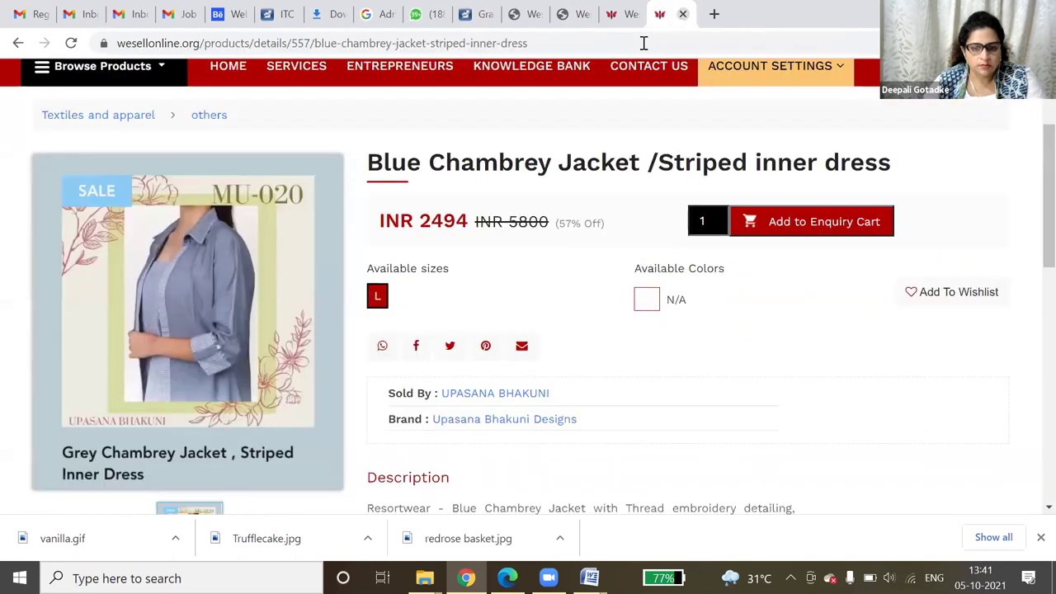
pyautogui.click(631, 14)
pyautogui.click(697, 10)
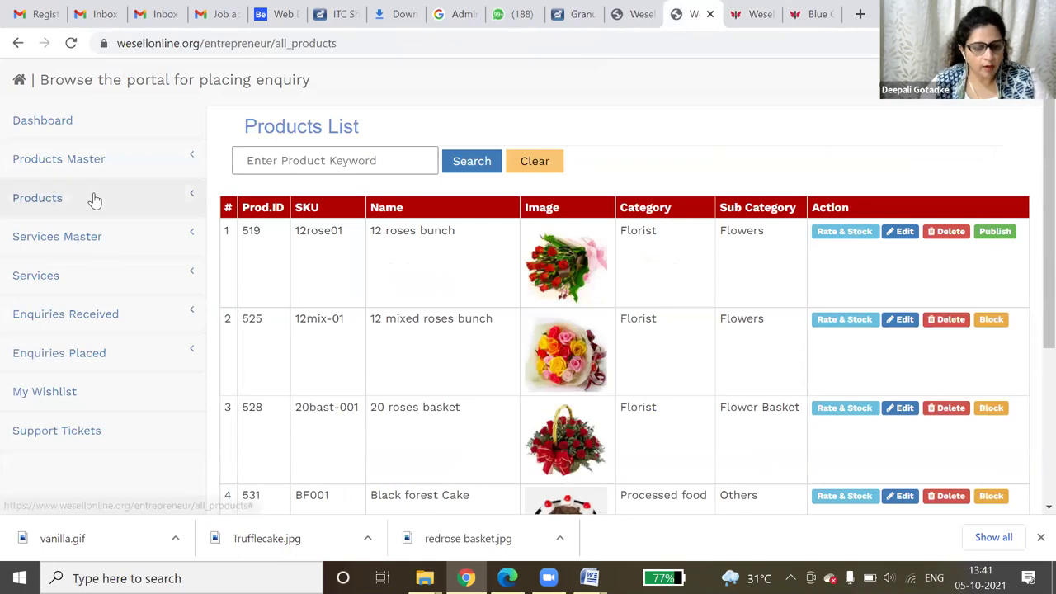
# - Open Add Products in Bulk and save the template as bulk_prod_doc_template (2).xlsx in temp
pyautogui.click(94, 199)
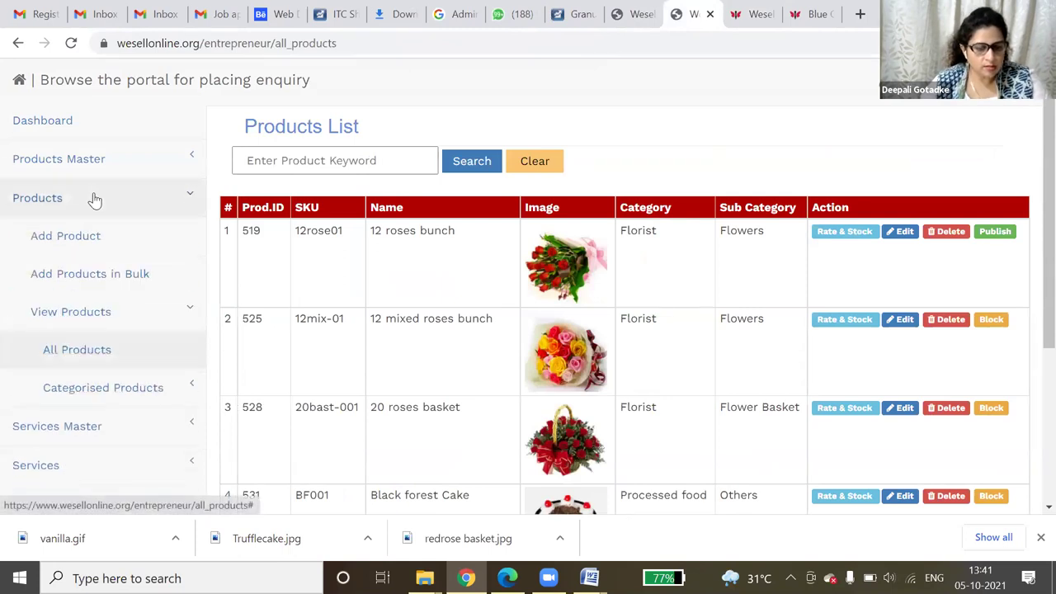
pyautogui.click(91, 275)
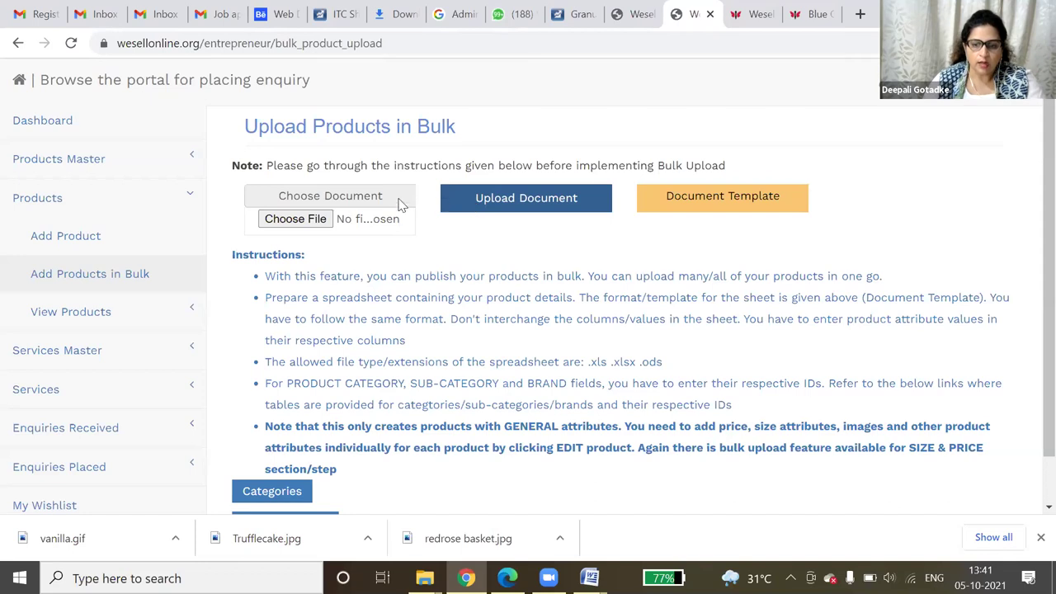
pyautogui.click(722, 206)
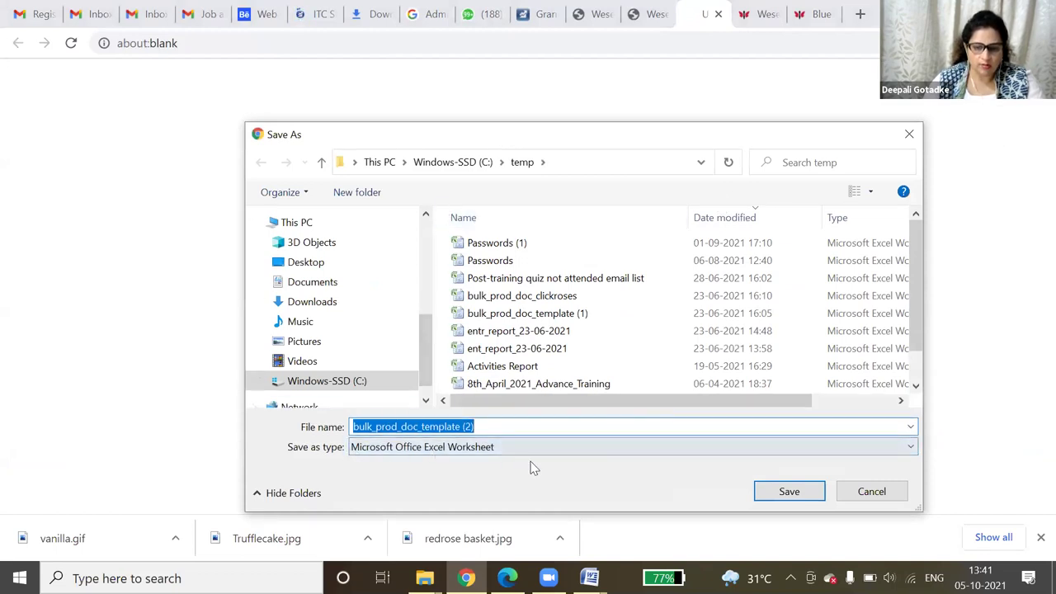
pyautogui.click(788, 492)
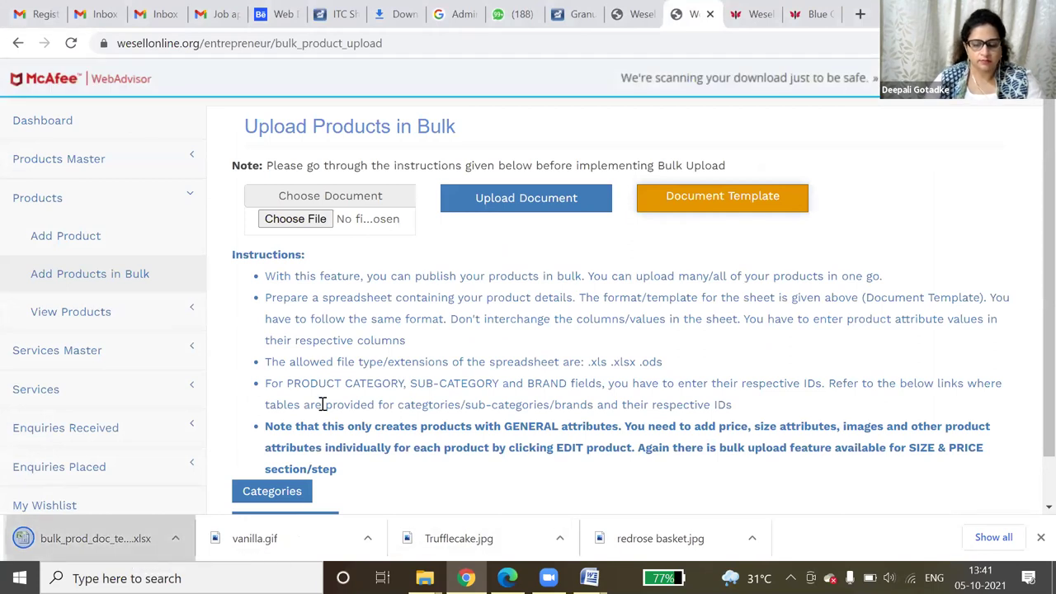
# - Open bulk_prod_doc_template (2).xlsx from Chrome's downloads in Excel, then return to the WEsellonline tab
pyautogui.click(994, 537)
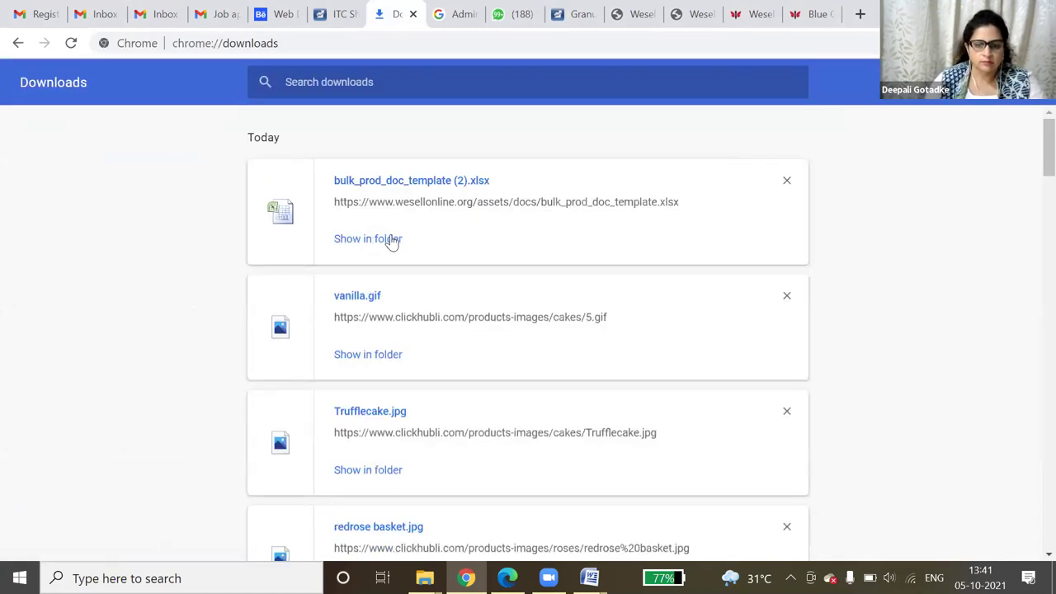
pyautogui.click(433, 181)
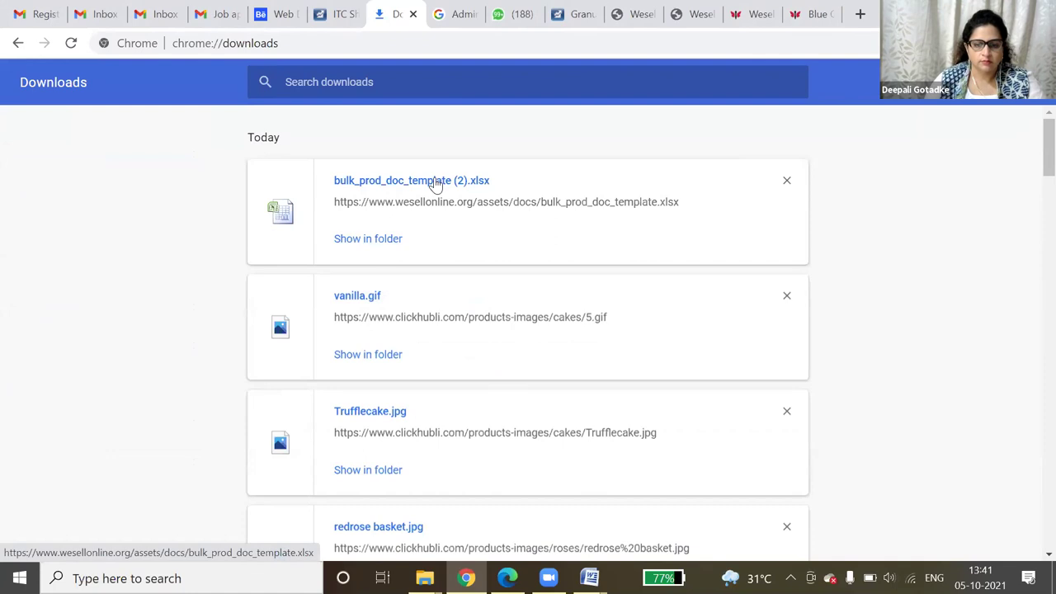
pyautogui.click(530, 330)
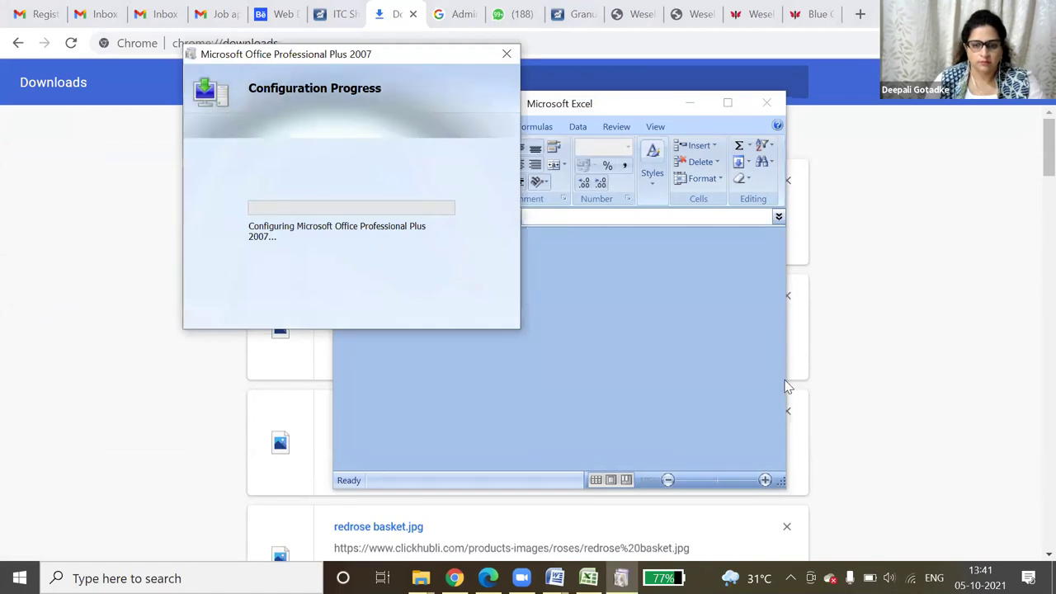
pyautogui.click(760, 13)
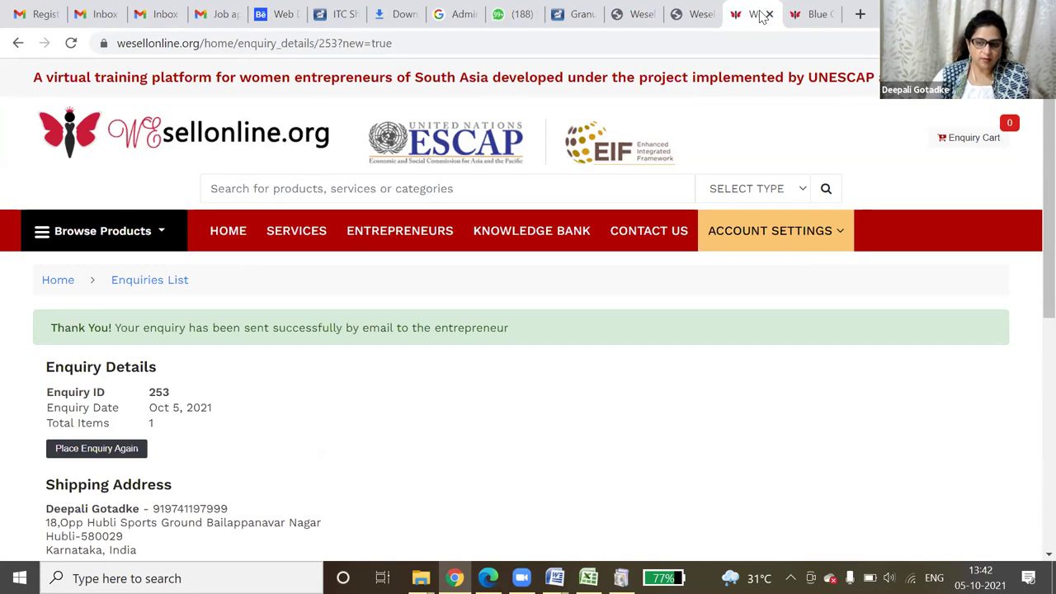
# - Switch to the Blue Chambrey Jacket /Striped inner dress product tab, then to the bulk upload tab
pyautogui.click(824, 12)
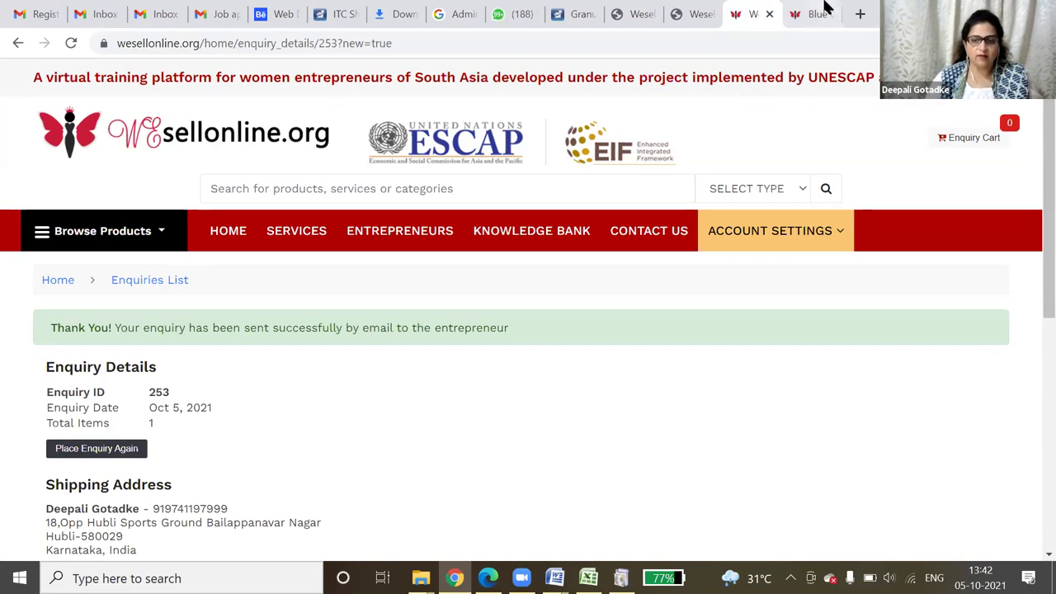
pyautogui.click(686, 10)
pyautogui.moveTo(264, 276); pyautogui.dragTo(884, 283)
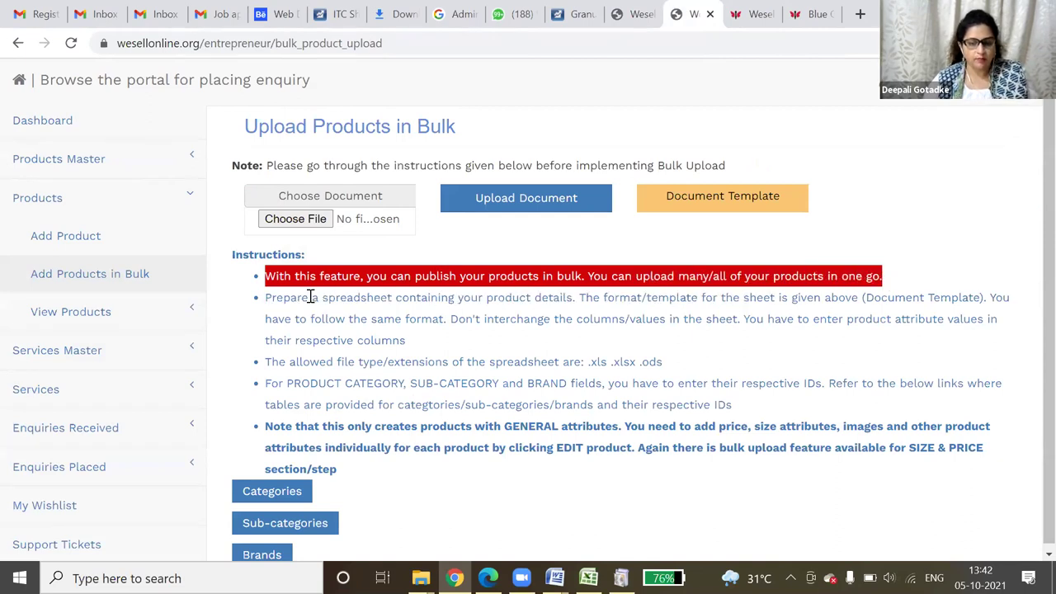
pyautogui.moveTo(297, 298); pyautogui.dragTo(385, 319)
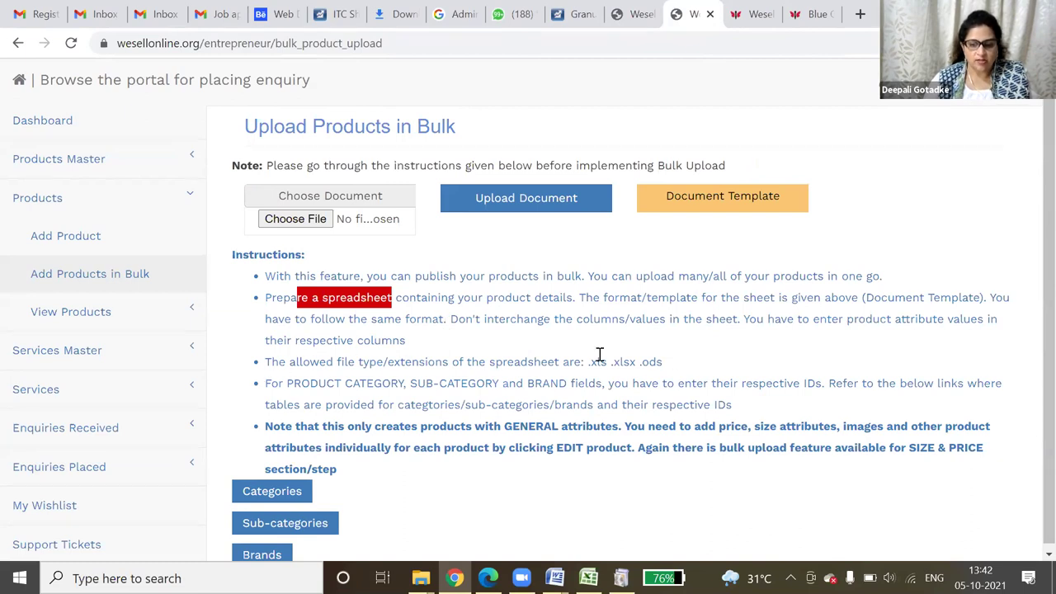
pyautogui.moveTo(591, 362); pyautogui.dragTo(616, 364)
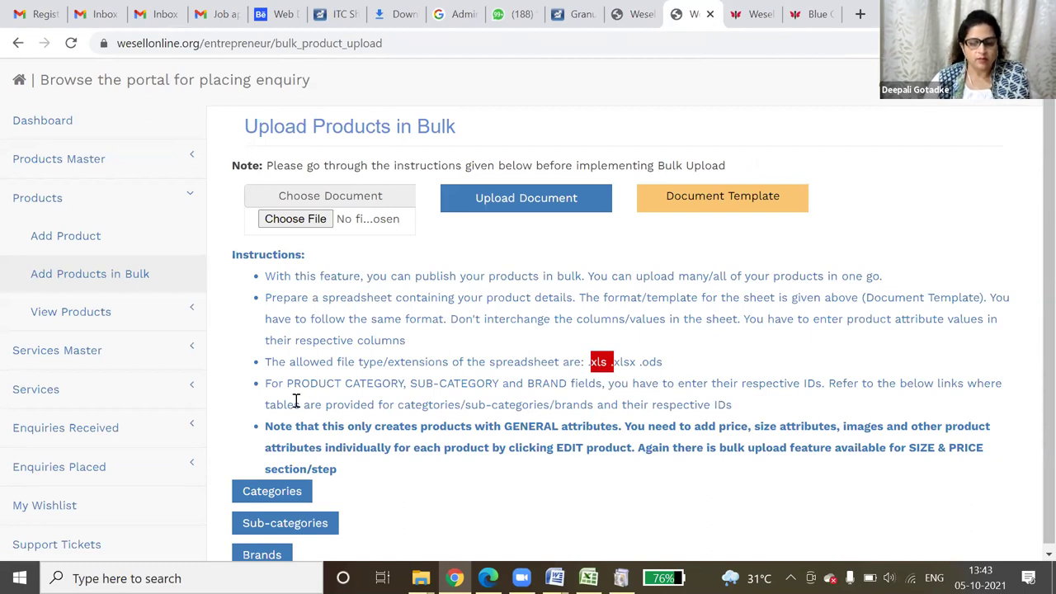
pyautogui.moveTo(302, 386); pyautogui.dragTo(388, 405)
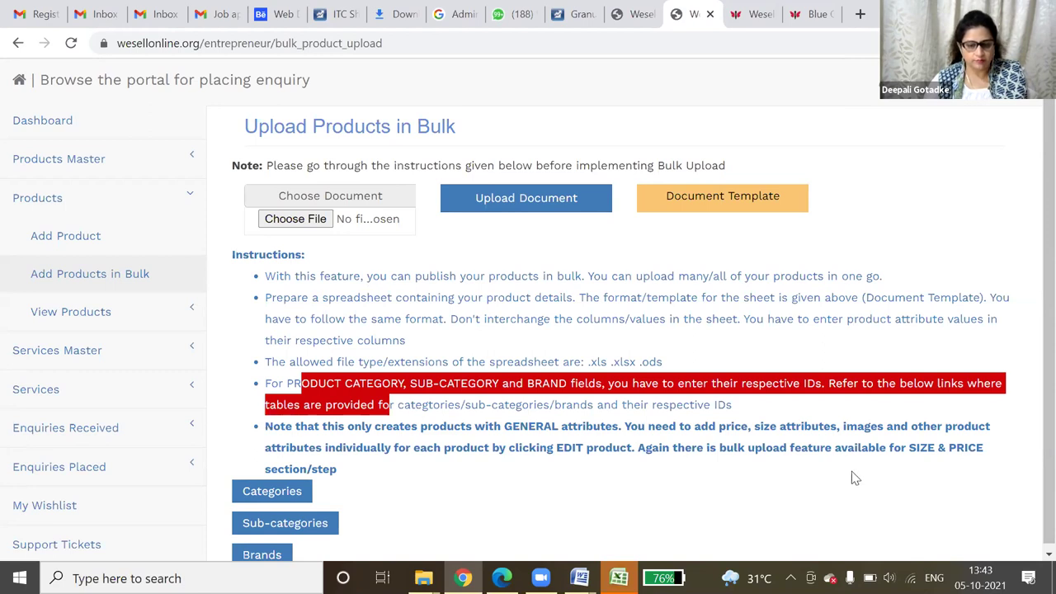
pyautogui.scroll(-1, 388, 487)
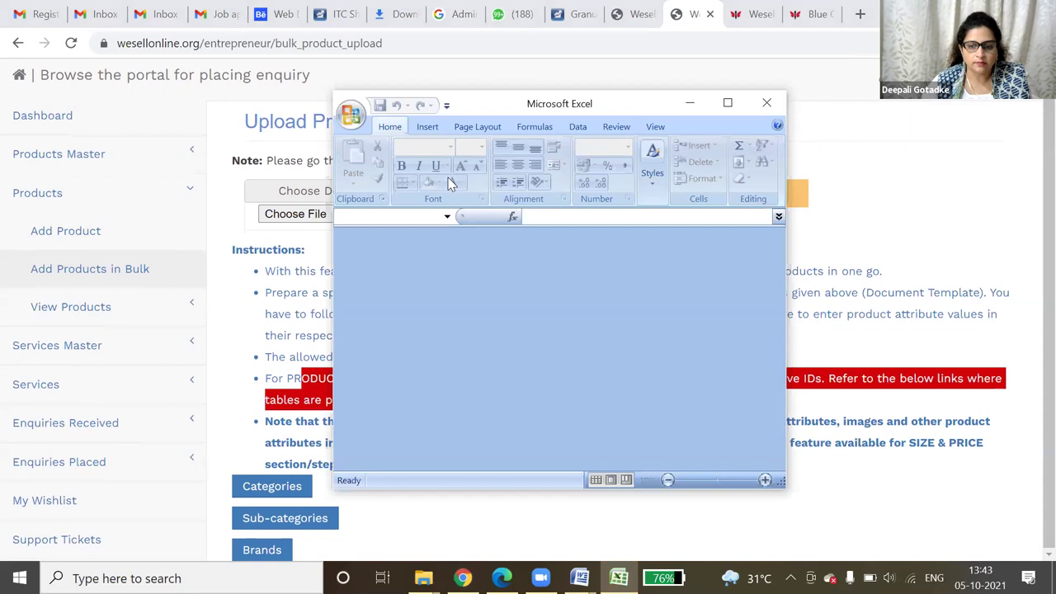
# - Maximize Excel, then open bulk_prod_doc_template (1) from the temp folder in File Explorer
pyautogui.click(697, 170)
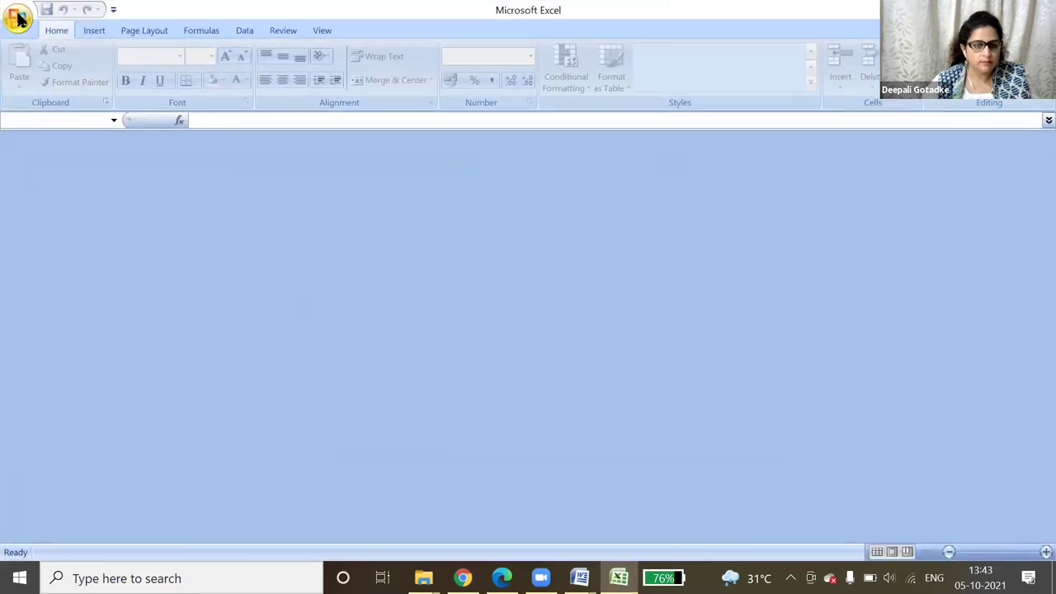
pyautogui.moveTo(423, 578)
pyautogui.click(421, 536)
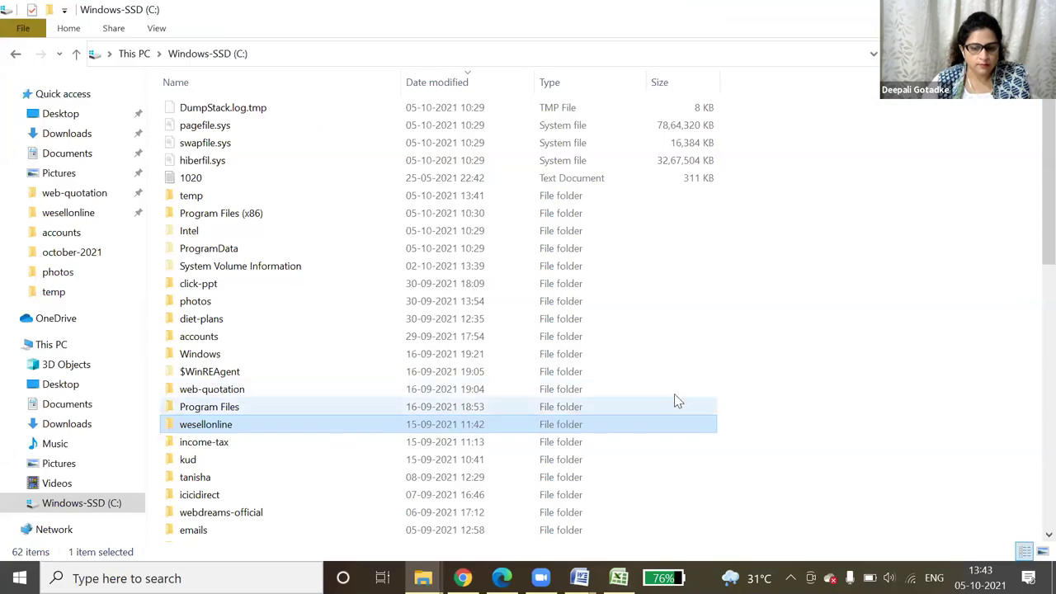
pyautogui.click(53, 291)
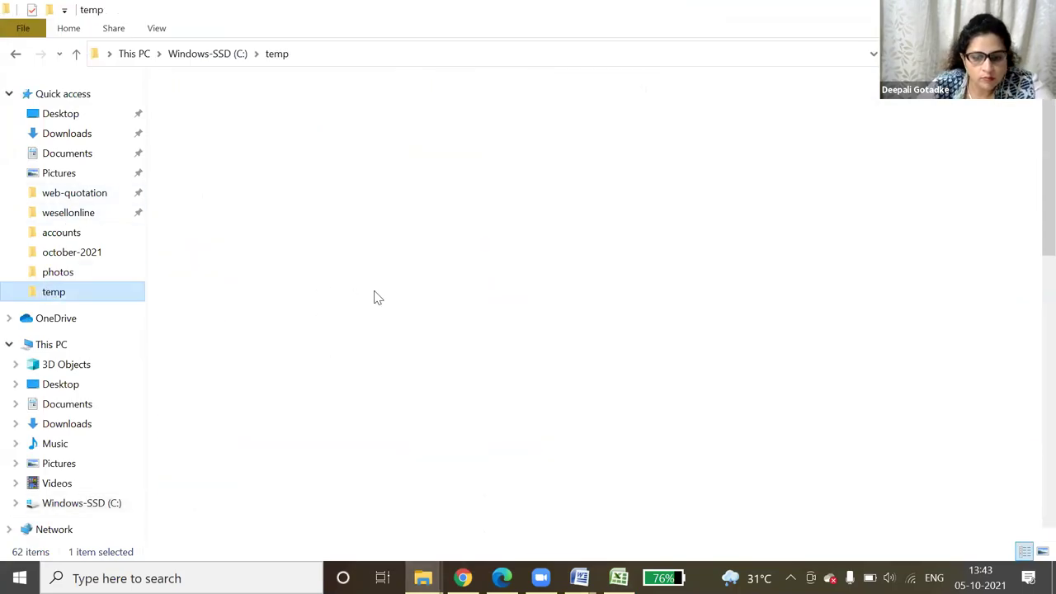
pyautogui.click(378, 297)
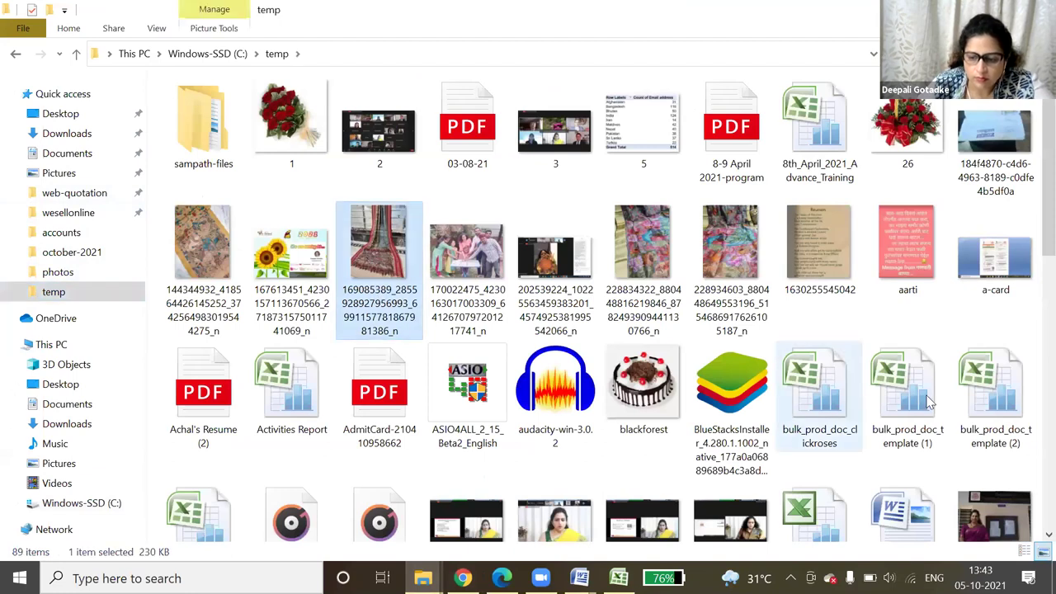
pyautogui.doubleClick(927, 402)
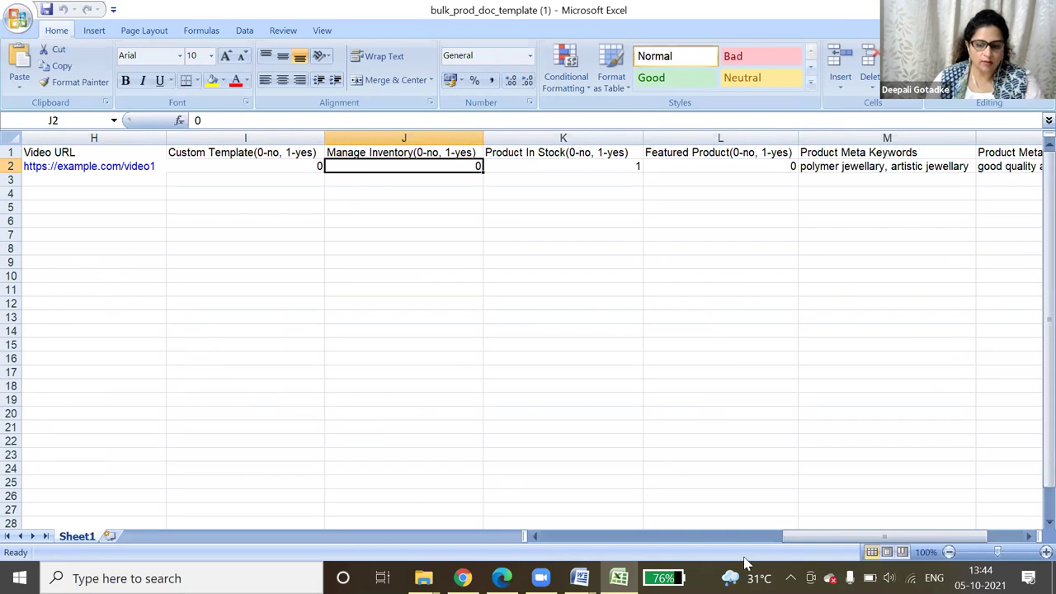
# - Review the sample row (SKU 123456, Model M01, Category 20, Sub Category 58), then return to Chrome
pyautogui.moveTo(813, 537); pyautogui.dragTo(544, 532)
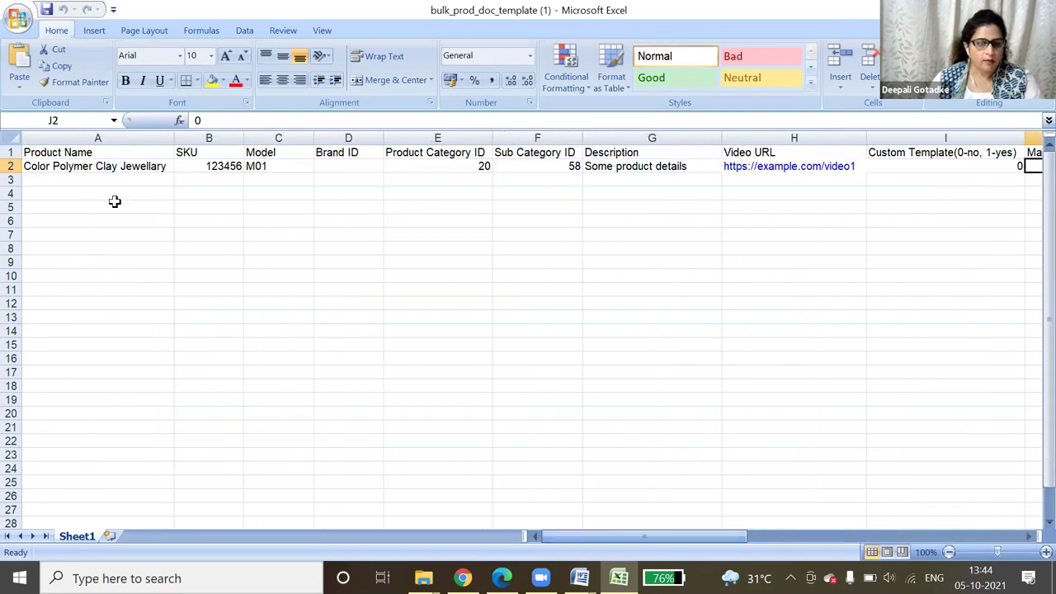
pyautogui.click(48, 168)
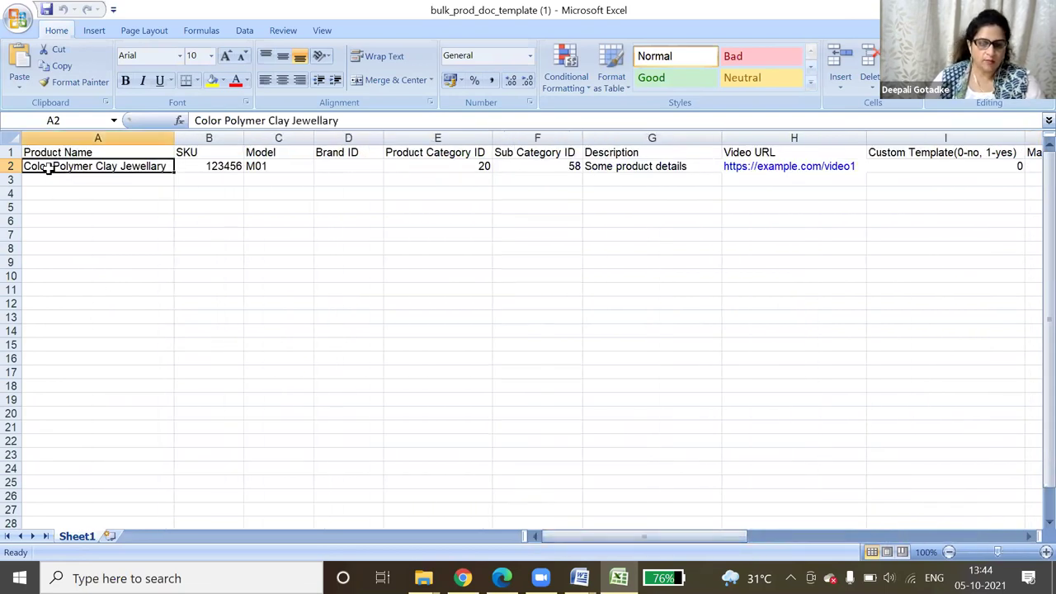
pyautogui.click(190, 166)
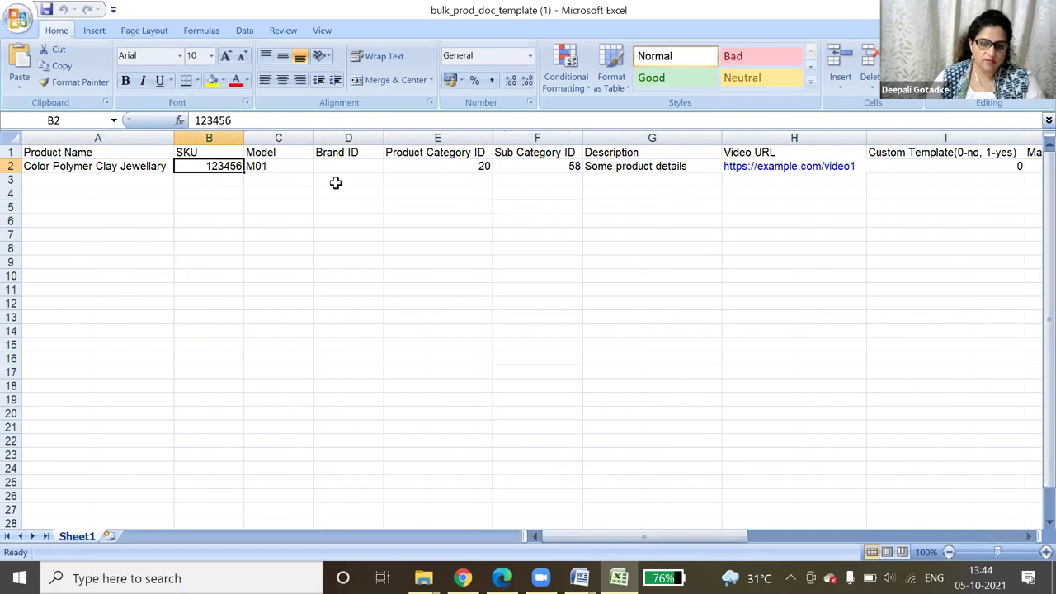
pyautogui.click(281, 166)
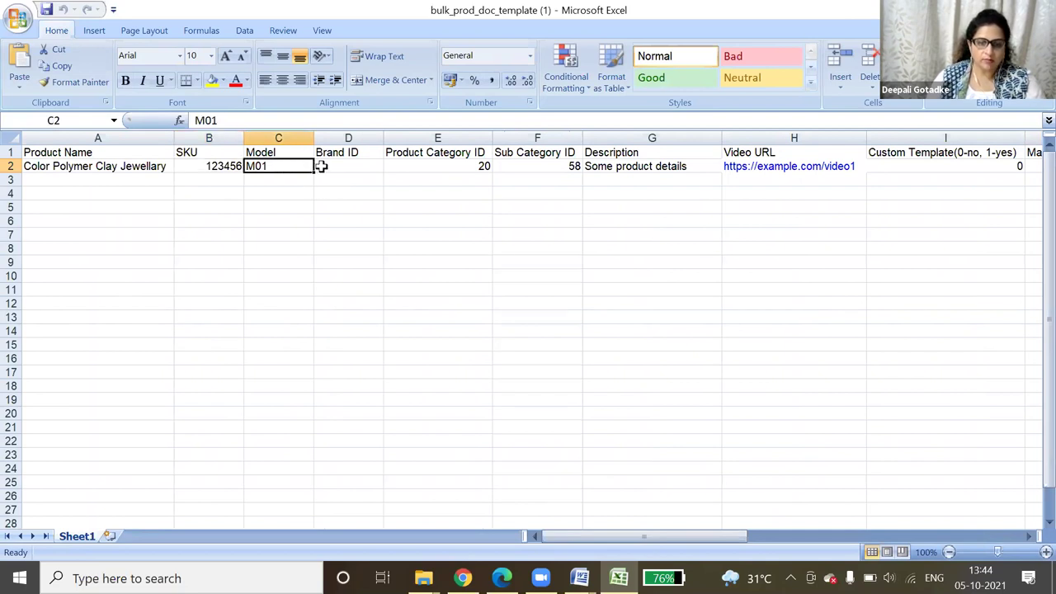
pyautogui.click(323, 167)
pyautogui.click(406, 166)
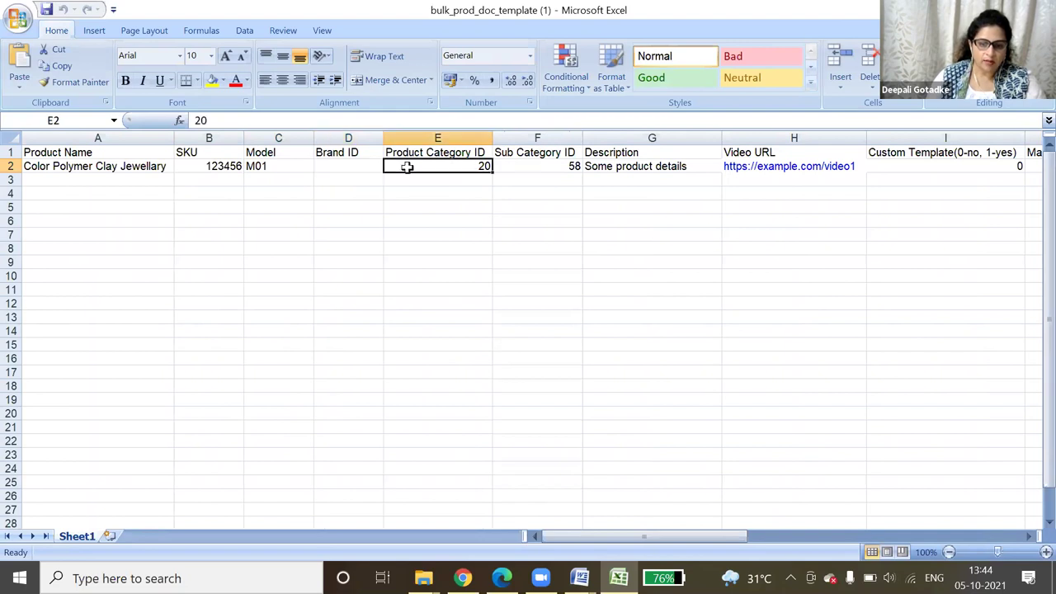
pyautogui.click(554, 178)
pyautogui.click(553, 165)
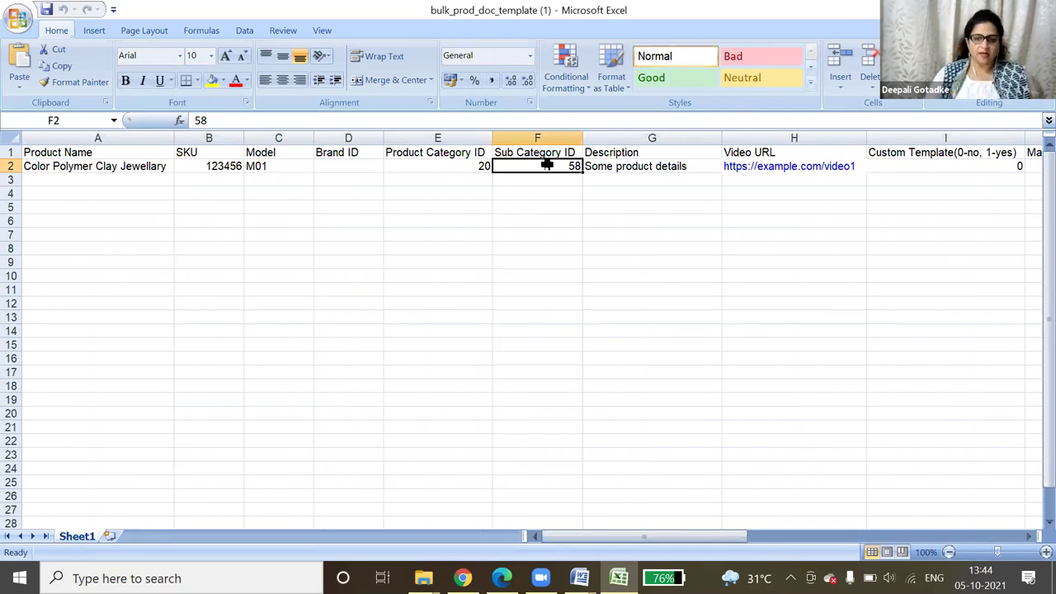
pyautogui.hotkey('alt', 'Tab')
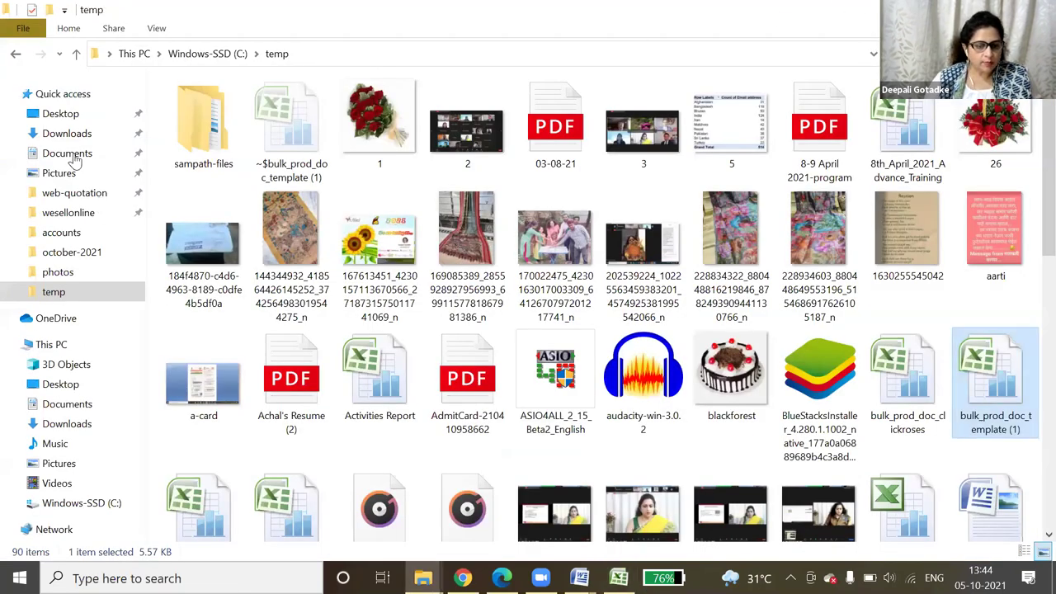
pyautogui.hotkey('alt', 'Tab')
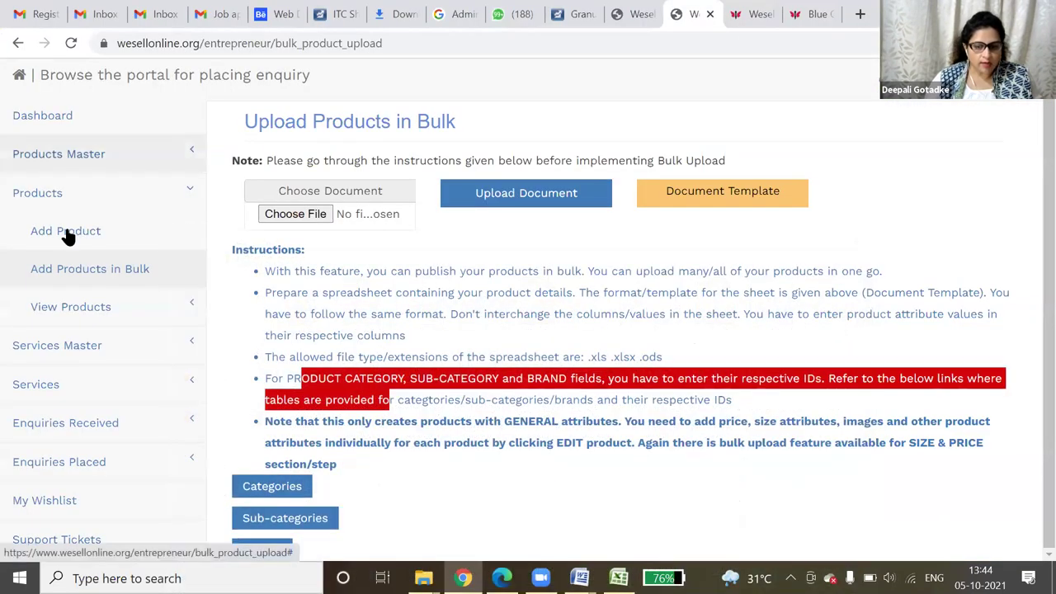
# - Look up category IDs 20, 50 and 42 in the Existing Product Categories table, then return to Excel
pyautogui.click(66, 239)
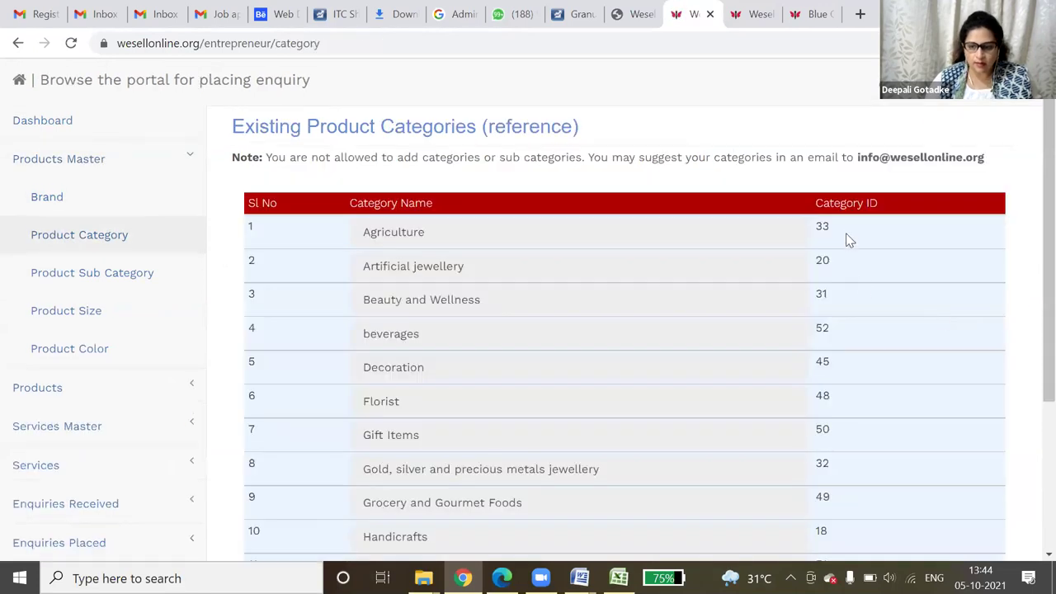
pyautogui.moveTo(835, 228); pyautogui.dragTo(815, 262)
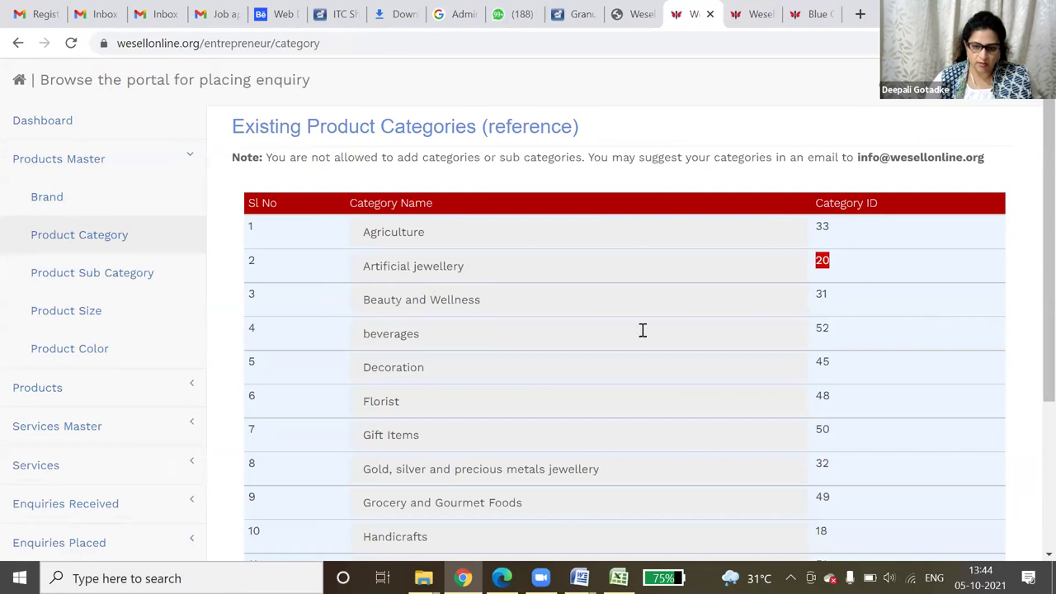
pyautogui.moveTo(836, 433); pyautogui.dragTo(819, 433)
pyautogui.click(385, 426)
pyautogui.scroll(-3, 649, 433)
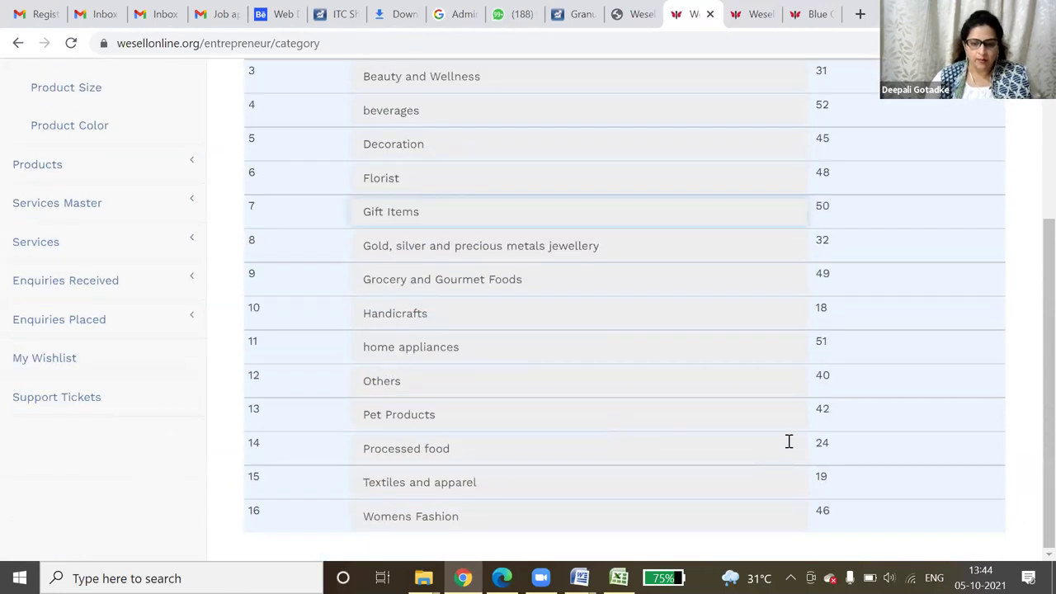
pyautogui.moveTo(833, 413); pyautogui.dragTo(700, 413)
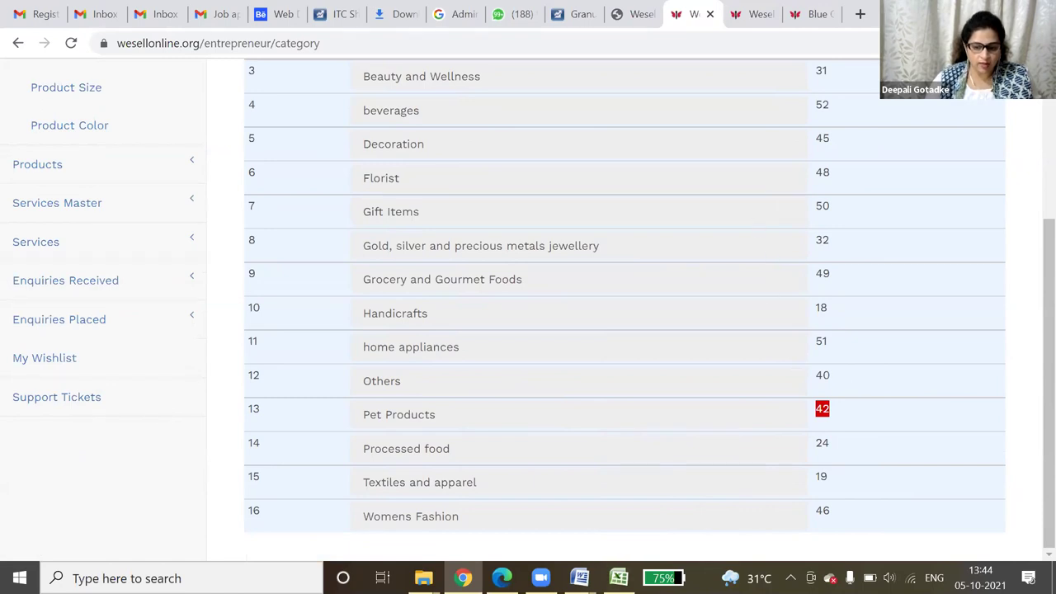
pyautogui.click(619, 576)
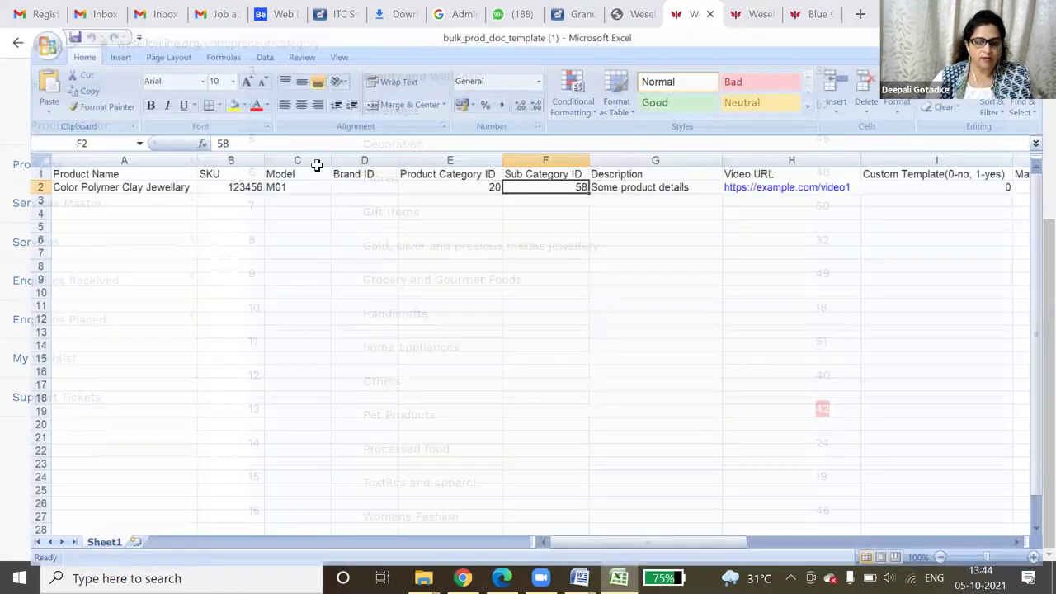
pyautogui.click(263, 137)
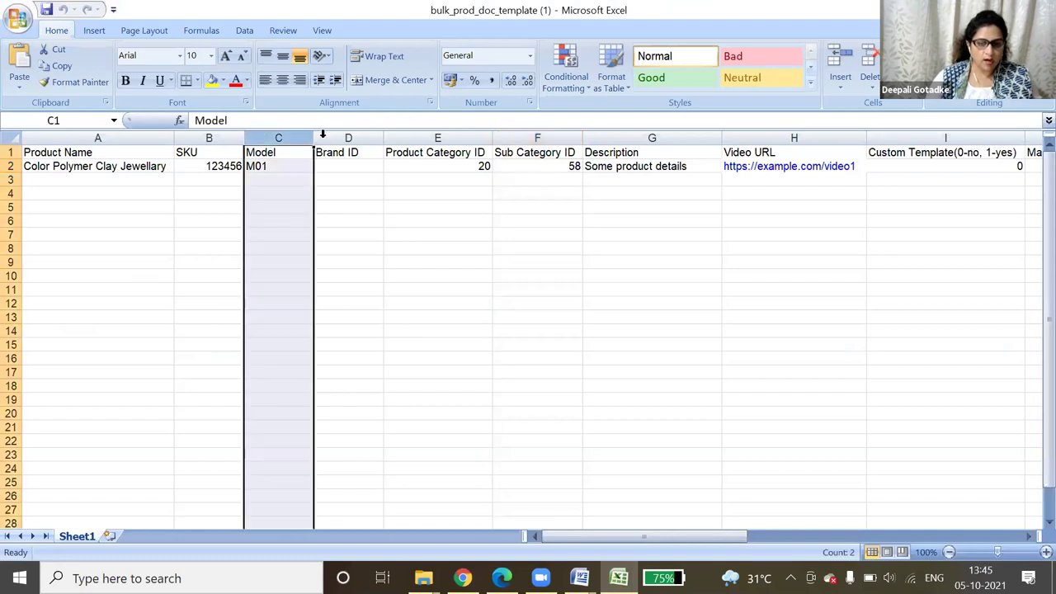
pyautogui.click(348, 137)
pyautogui.click(211, 137)
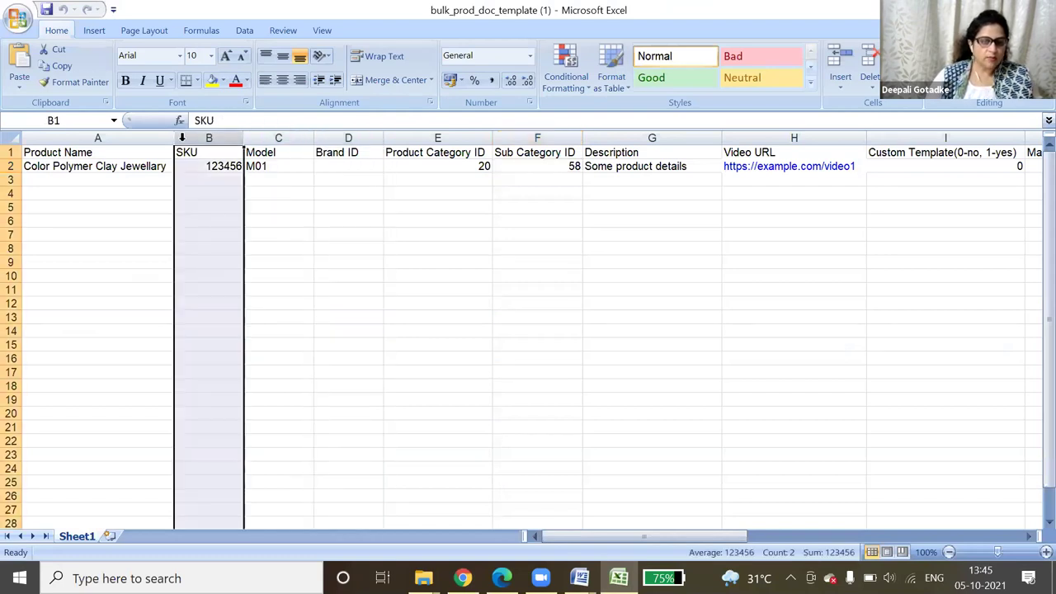
pyautogui.click(135, 139)
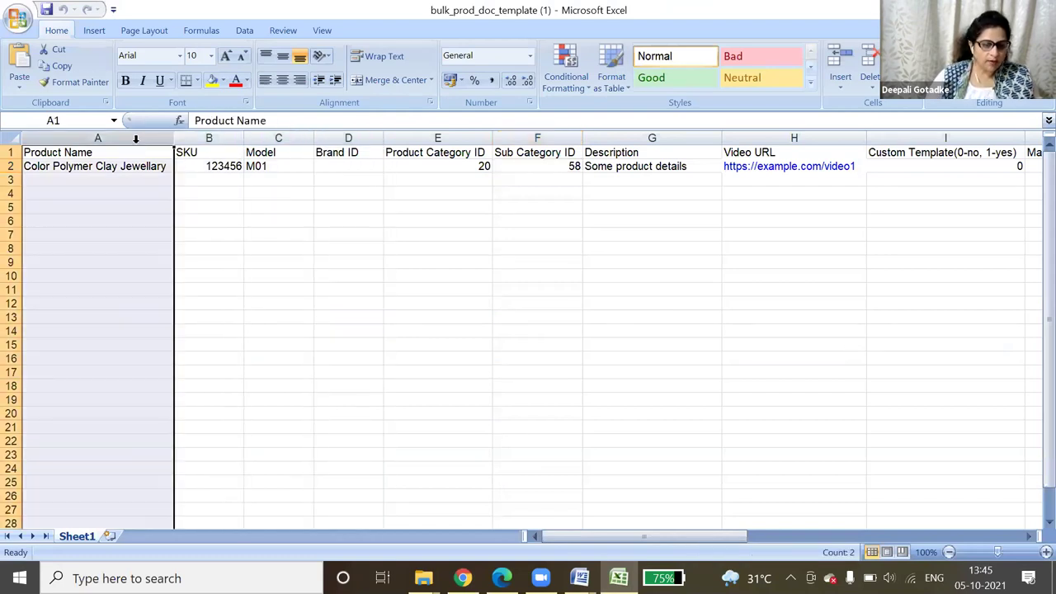
pyautogui.click(191, 137)
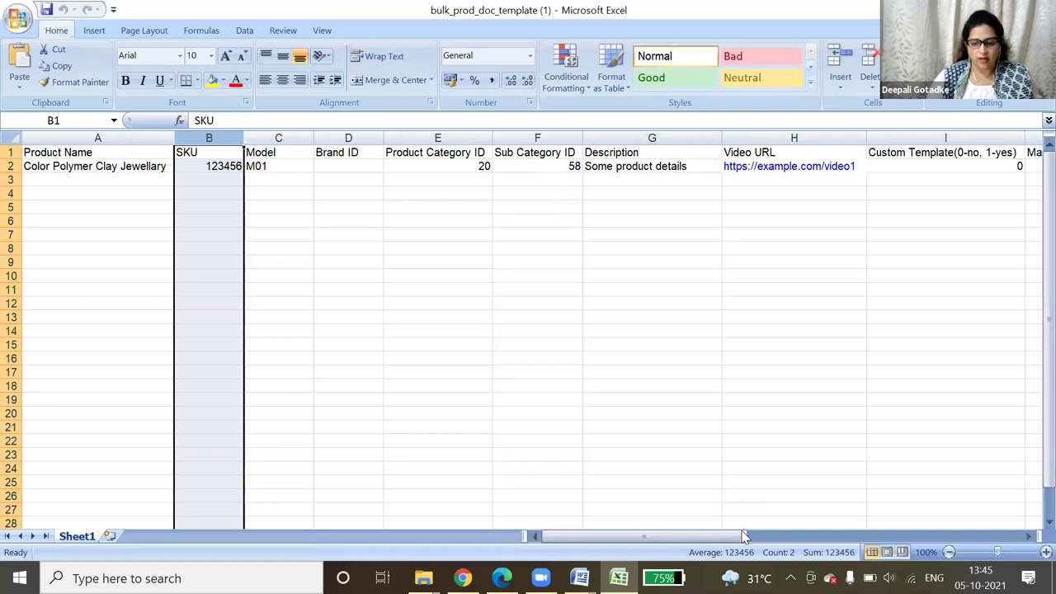
pyautogui.moveTo(752, 537); pyautogui.dragTo(878, 534)
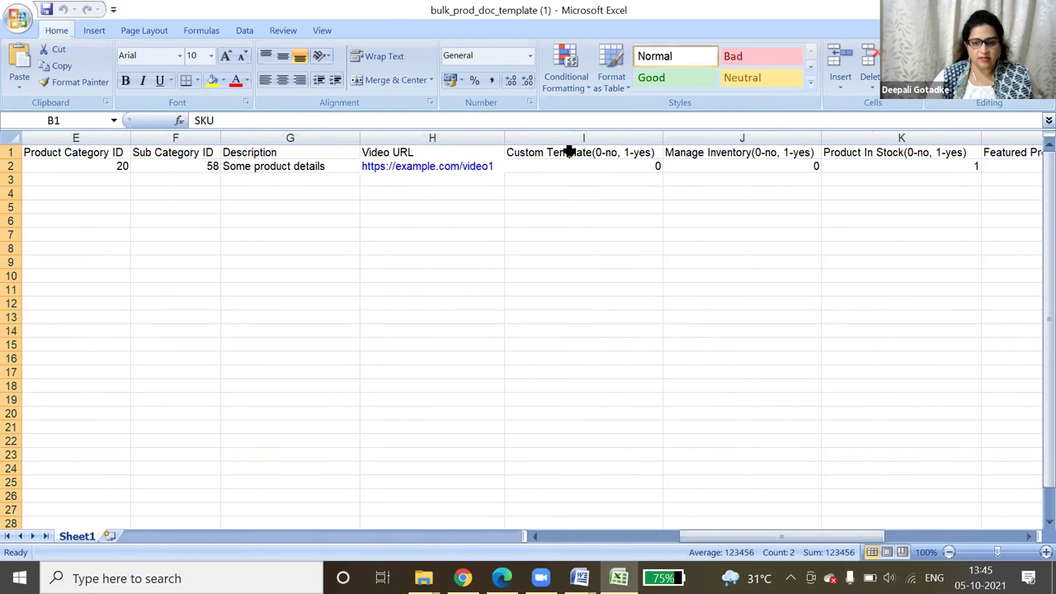
pyautogui.click(651, 166)
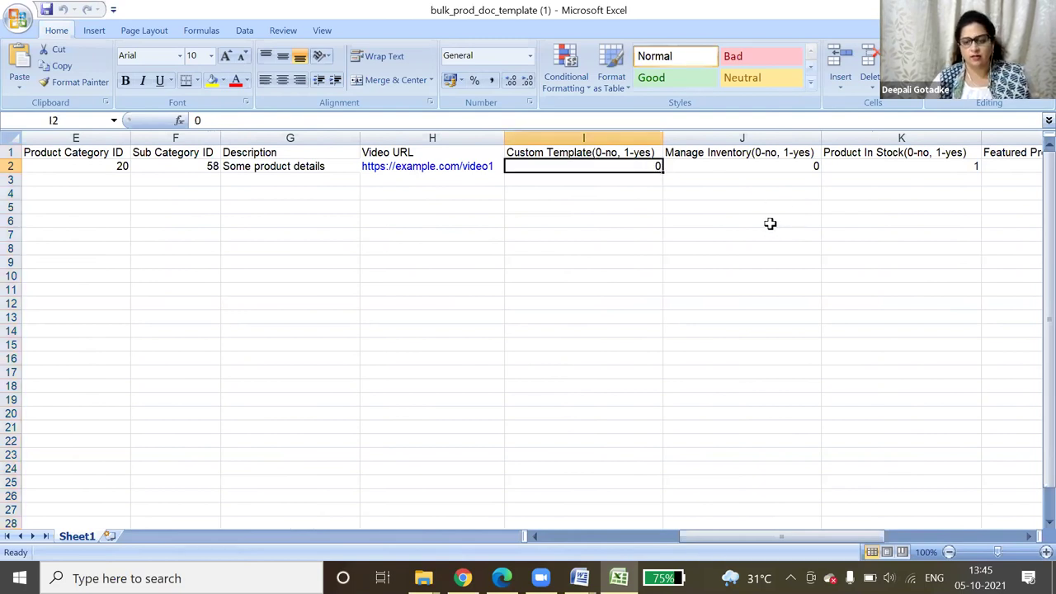
pyautogui.moveTo(692, 532); pyautogui.dragTo(738, 535)
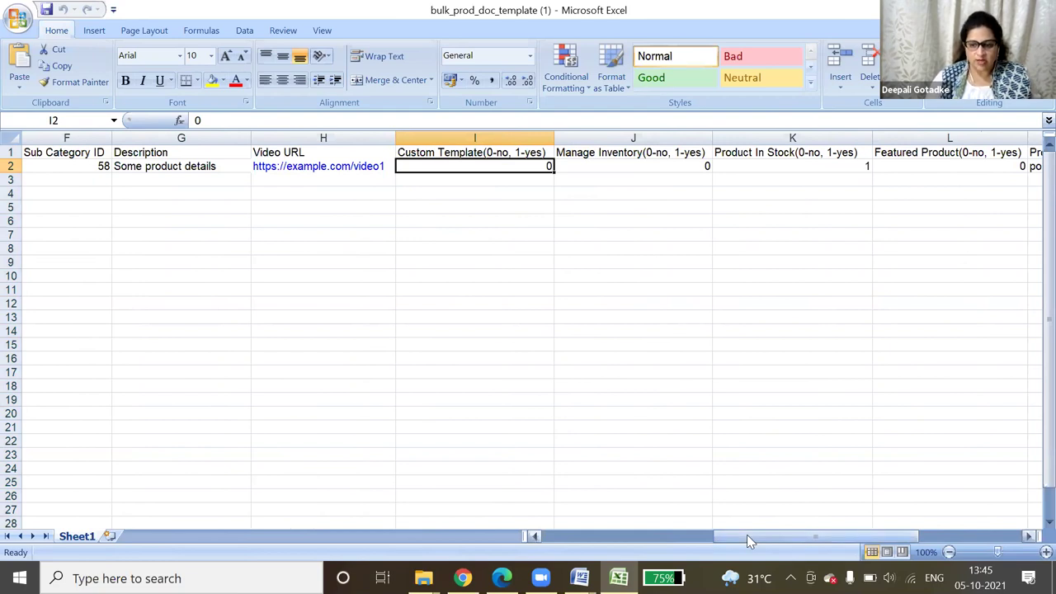
pyautogui.moveTo(816, 538); pyautogui.dragTo(950, 546)
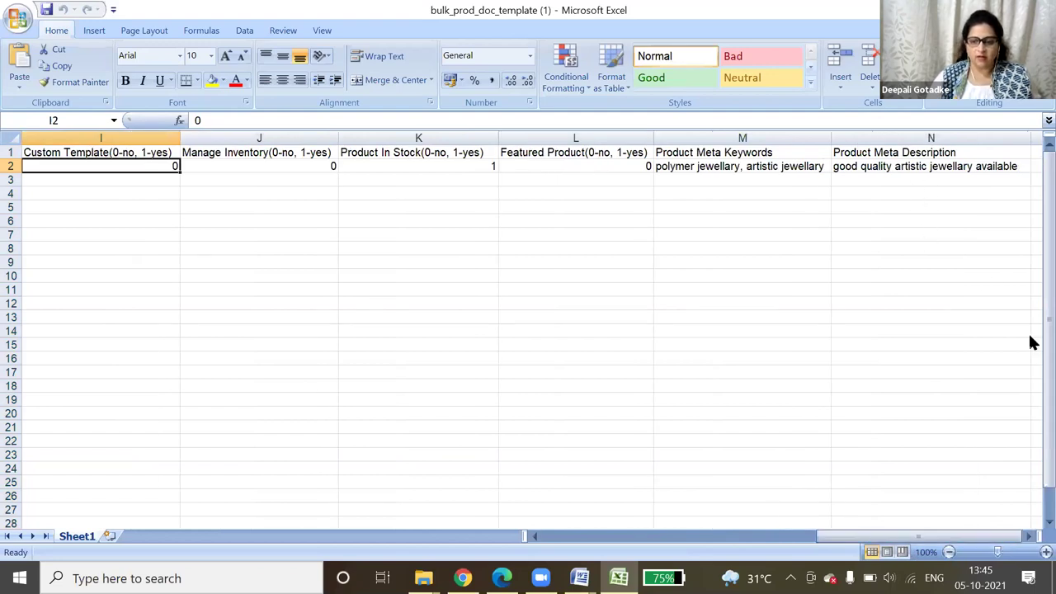
pyautogui.click(660, 538)
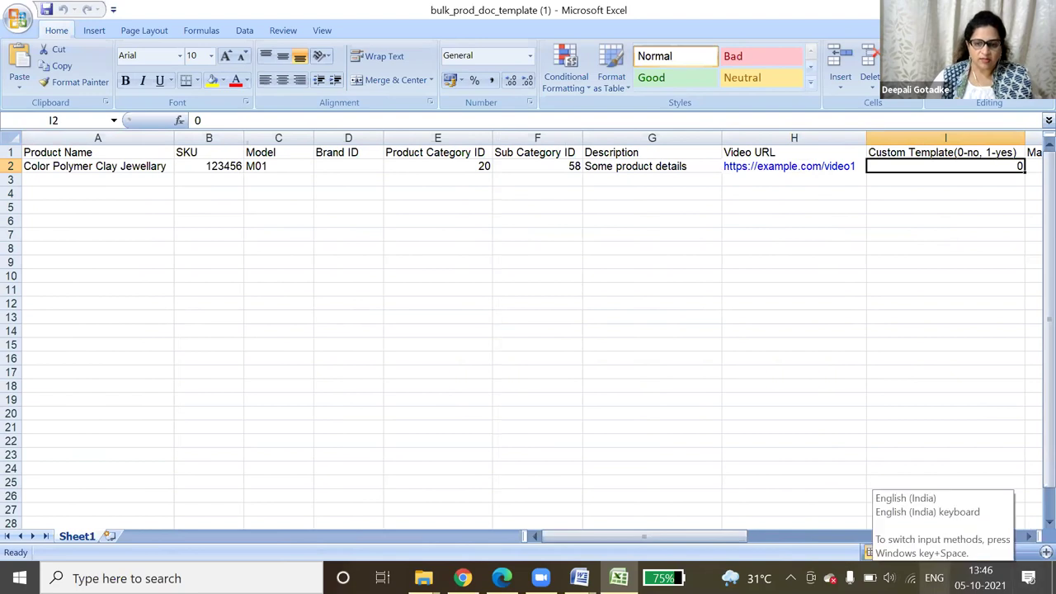
pyautogui.moveTo(697, 537); pyautogui.dragTo(976, 543)
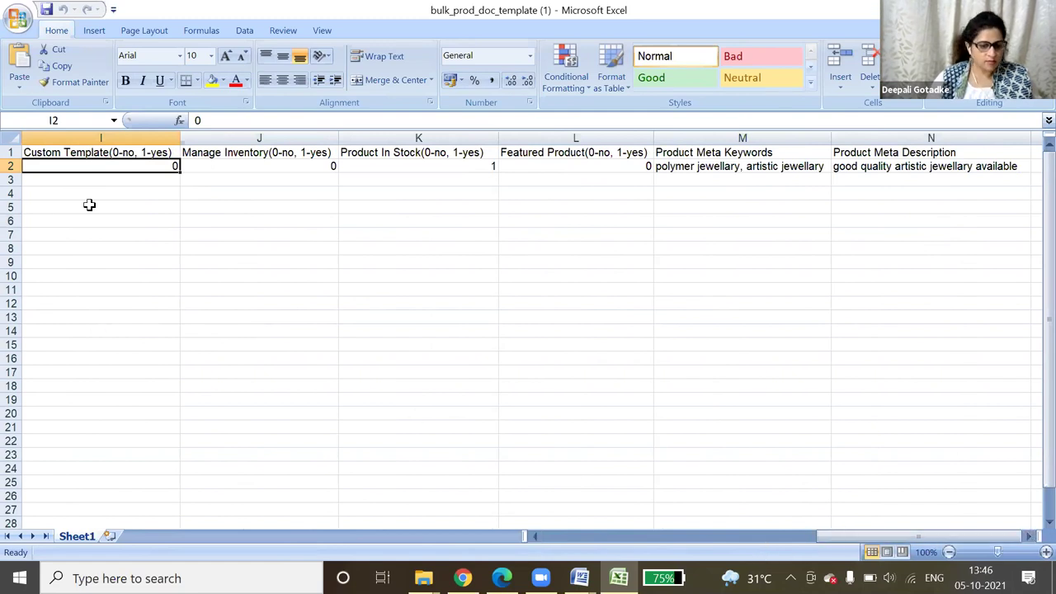
pyautogui.moveTo(937, 537); pyautogui.dragTo(836, 541)
pyautogui.moveTo(714, 537); pyautogui.dragTo(652, 525)
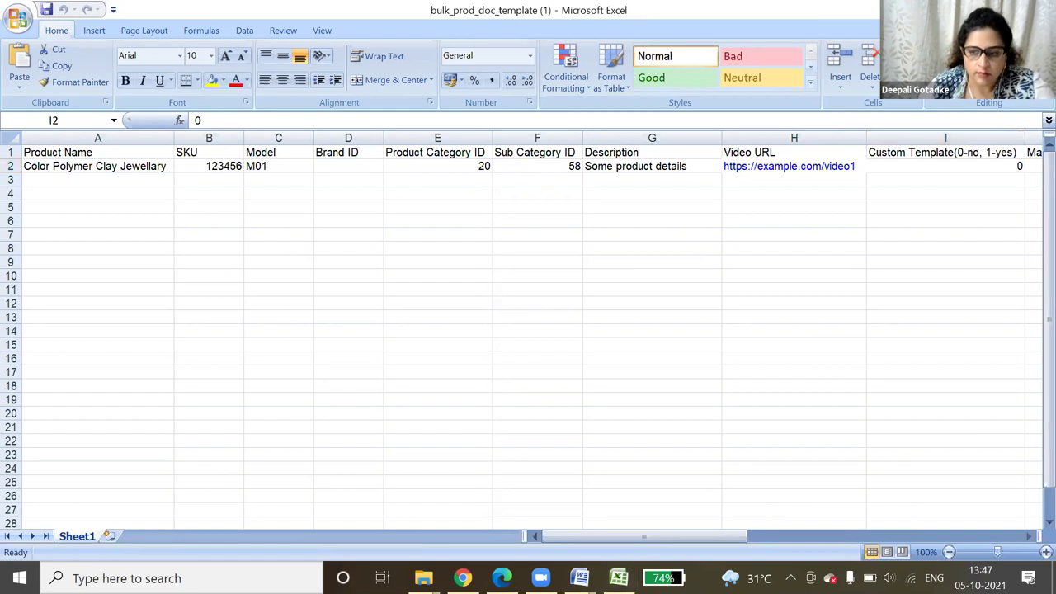
# - Scroll through the template sheet, then minimize Excel to reveal the category table
pyautogui.scroll(-4, 1012, 325)
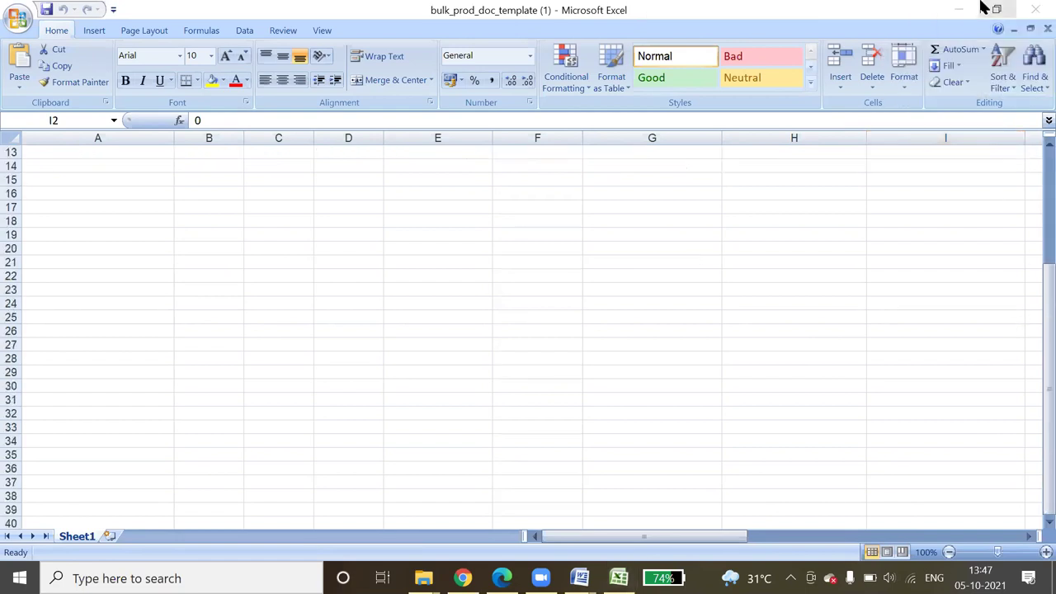
pyautogui.scroll(4, 950, 196)
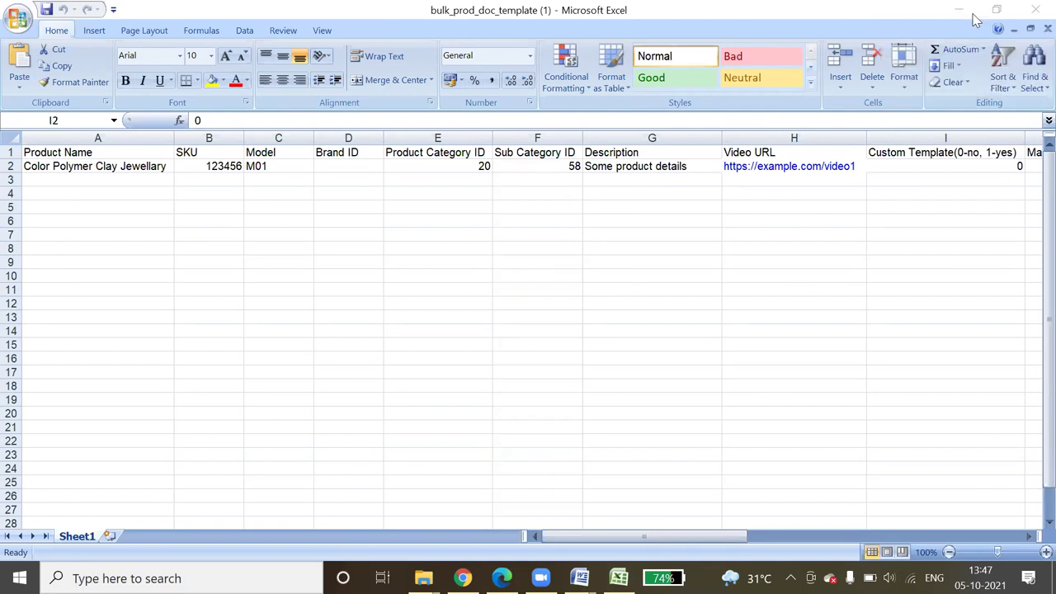
pyautogui.click(945, 8)
pyautogui.click(973, 15)
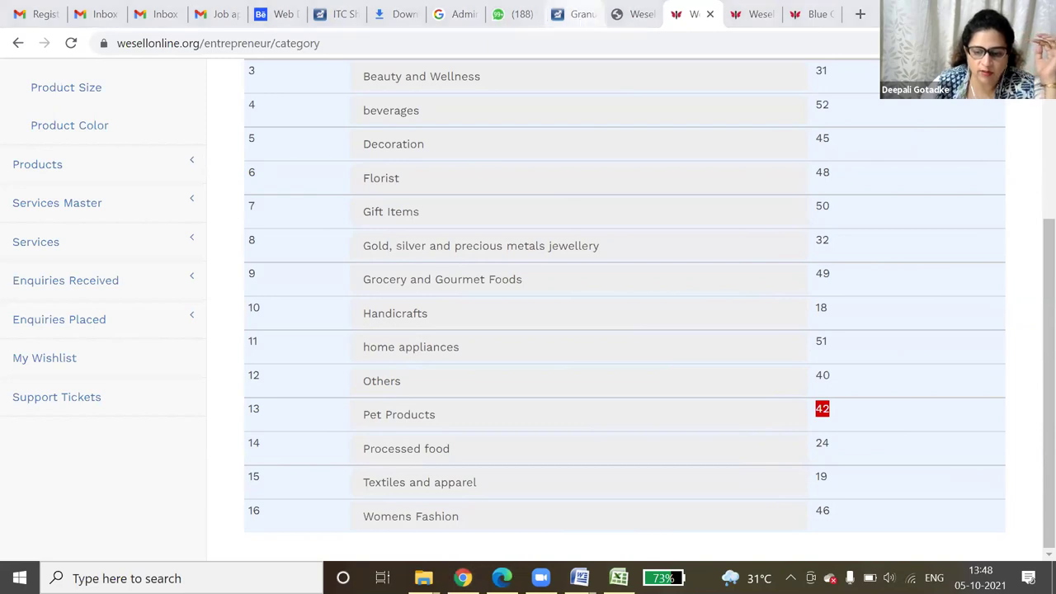
# - Select cell A3 below the sample product in the Excel template, then minimize it
pyautogui.click(619, 577)
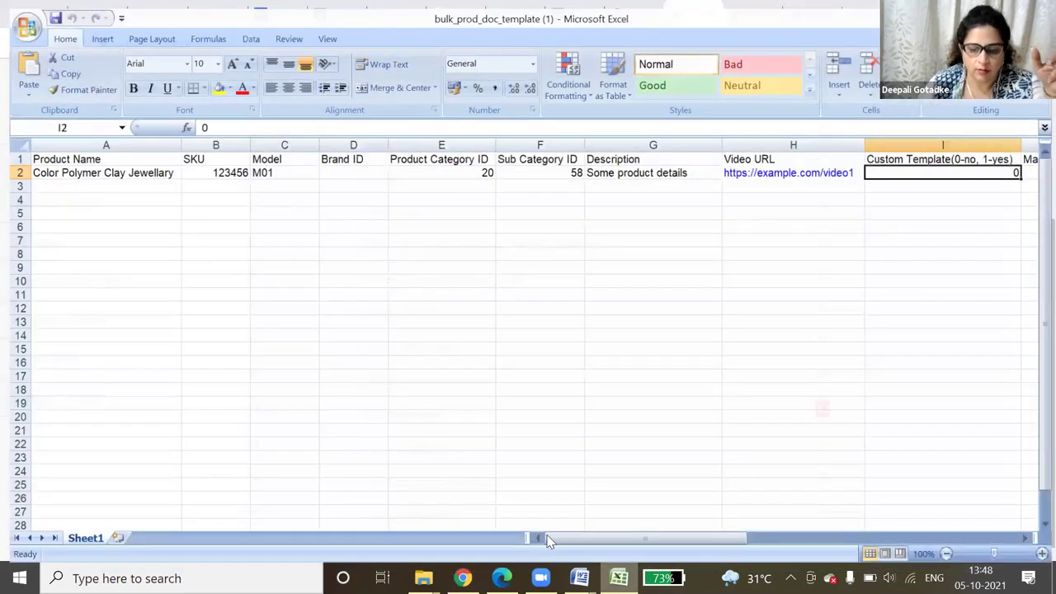
pyautogui.click(104, 177)
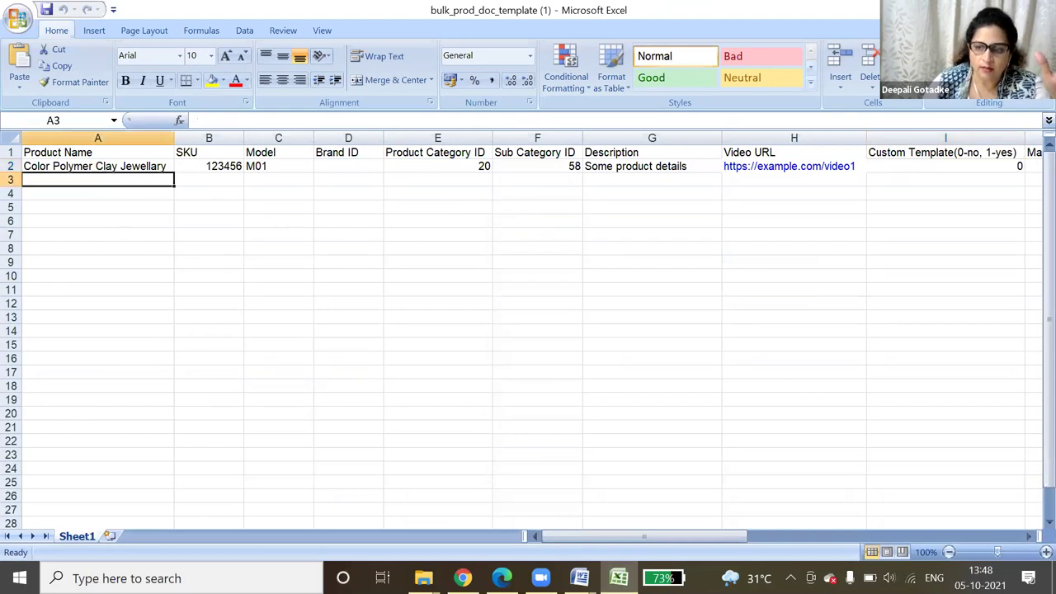
pyautogui.click(996, 10)
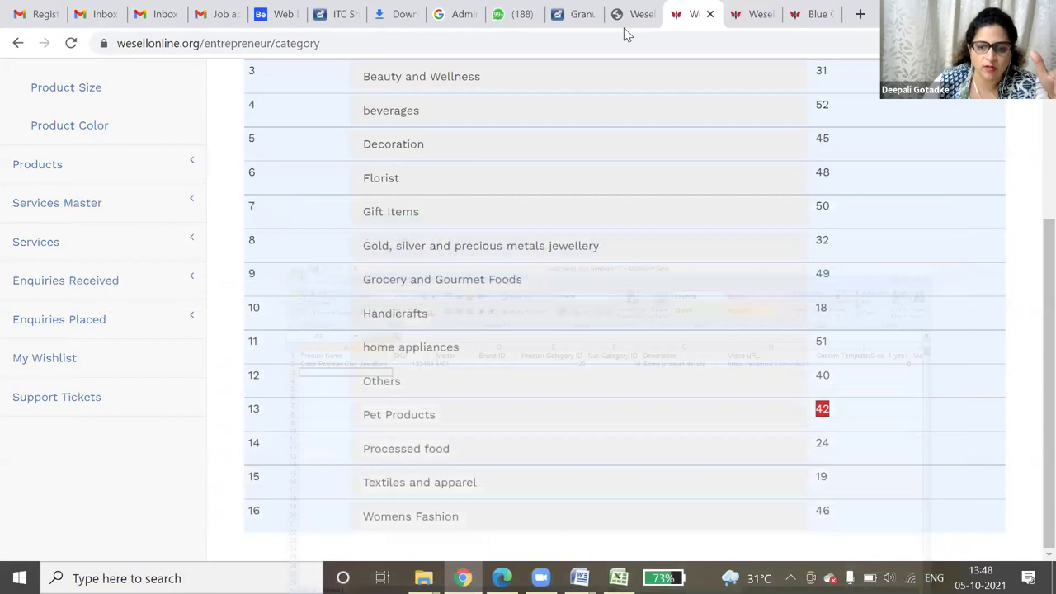
# - Open Add Products in Bulk and choose bulk_prod_doc_clickroses from the temp folder as the upload file
pyautogui.click(104, 172)
pyautogui.scroll(2, 123, 238)
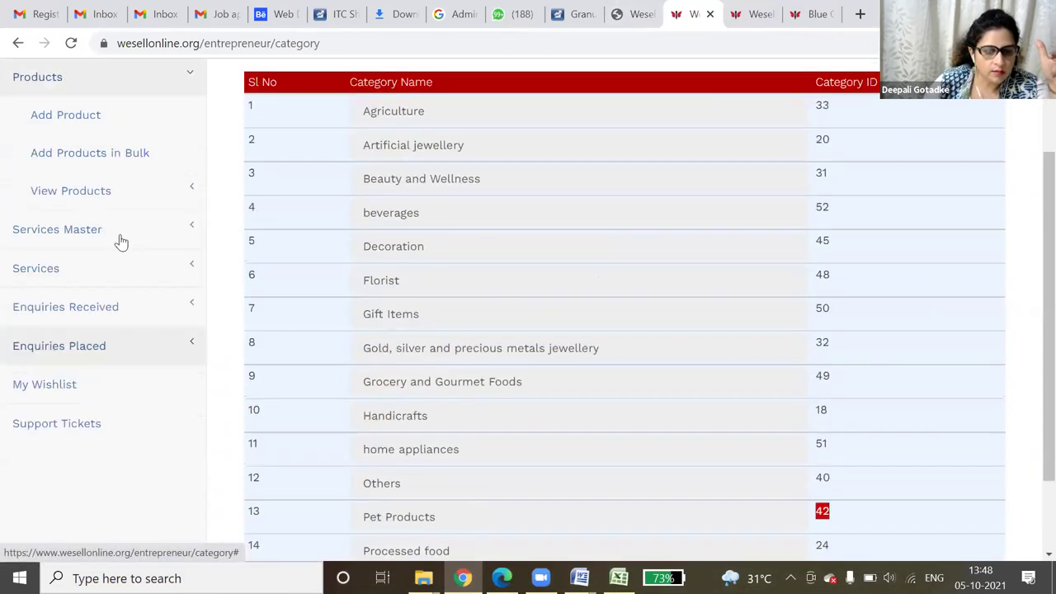
pyautogui.click(128, 219)
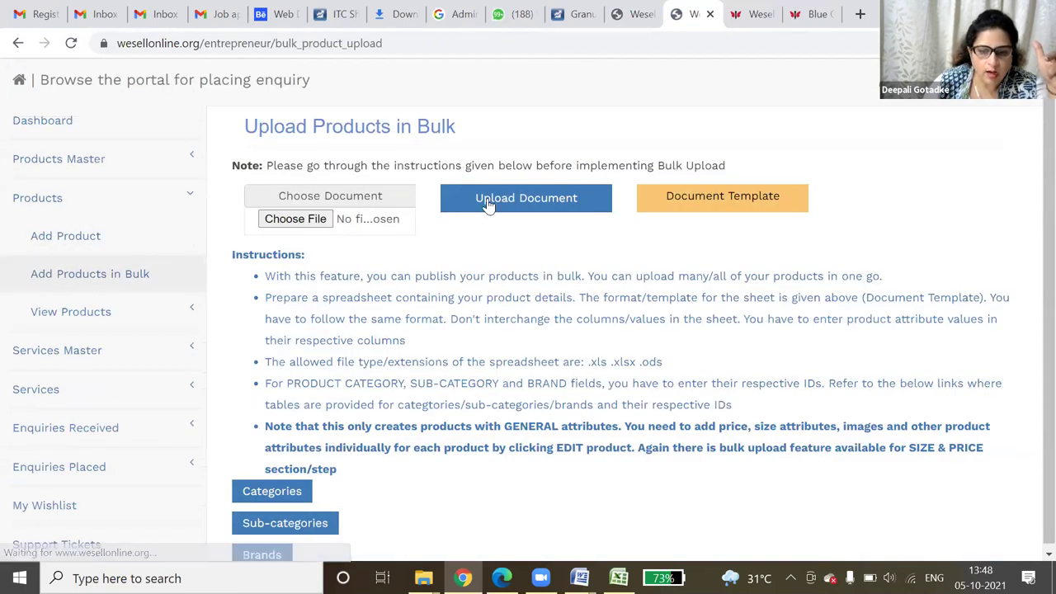
pyautogui.click(293, 220)
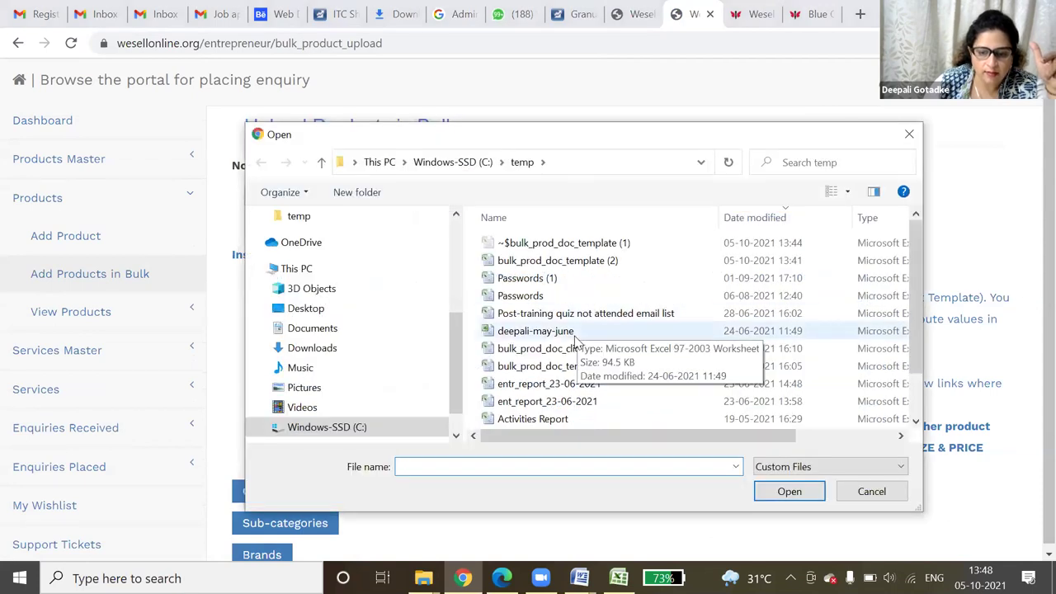
pyautogui.click(570, 331)
pyautogui.doubleClick(617, 349)
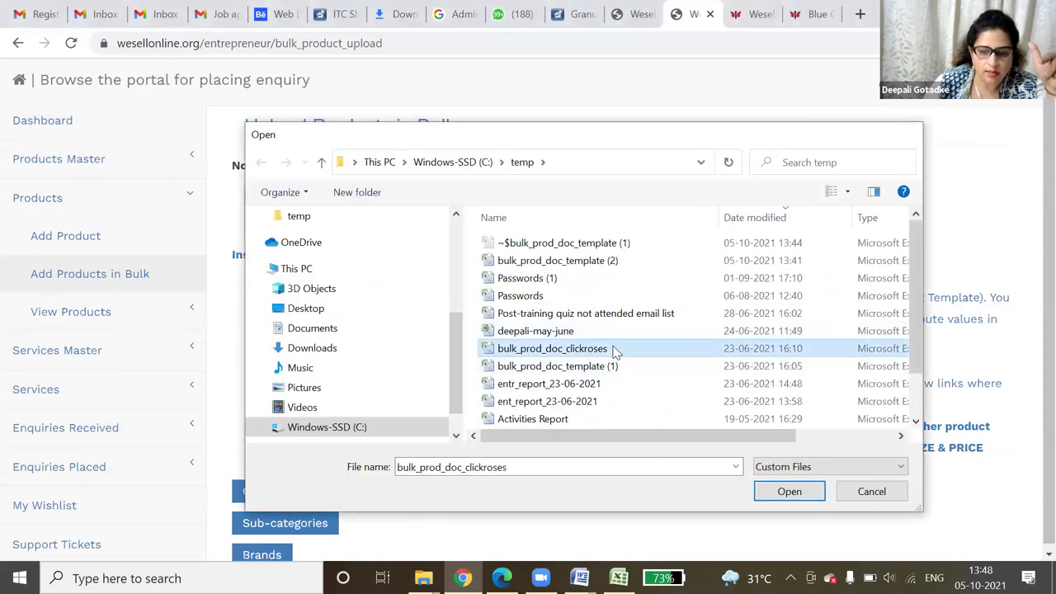
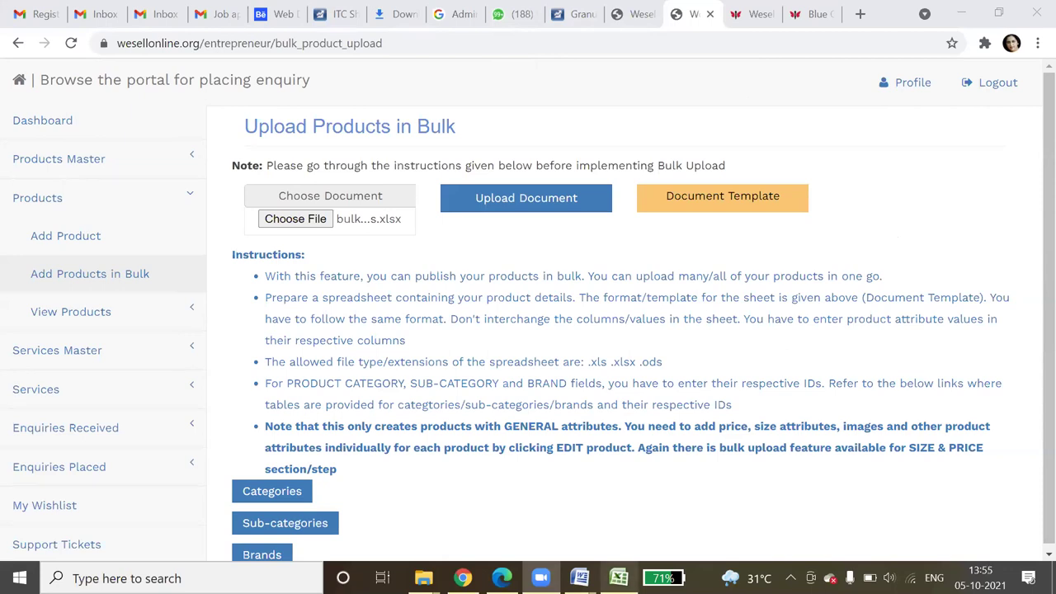
# - Open the blank Add New Product form, look over its sections, and expand Services Master
pyautogui.moveTo(619, 578)
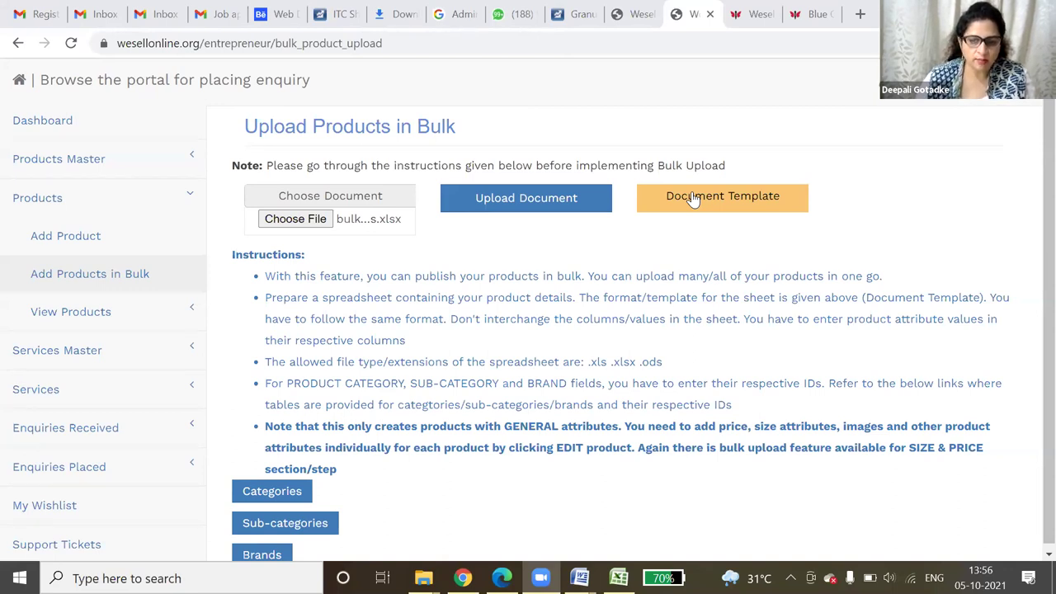
pyautogui.click(92, 244)
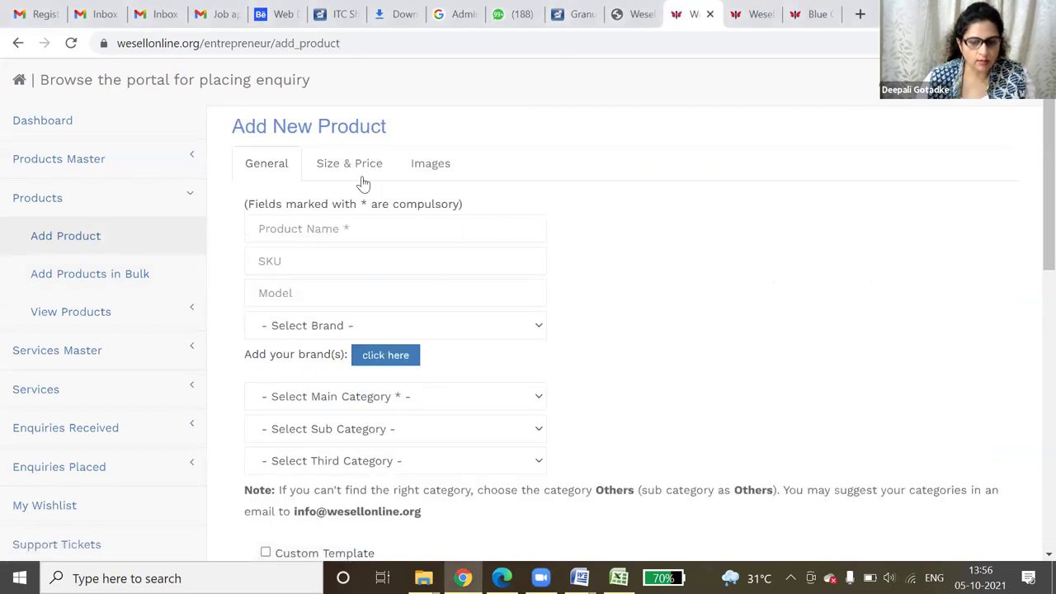
pyautogui.scroll(-4, 654, 375)
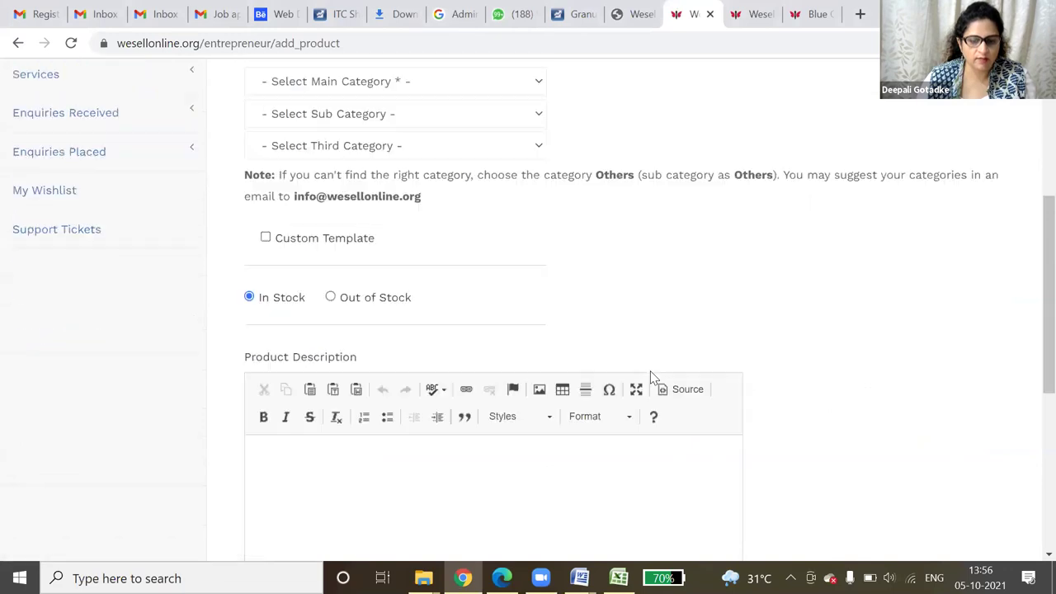
pyautogui.scroll(4, 648, 369)
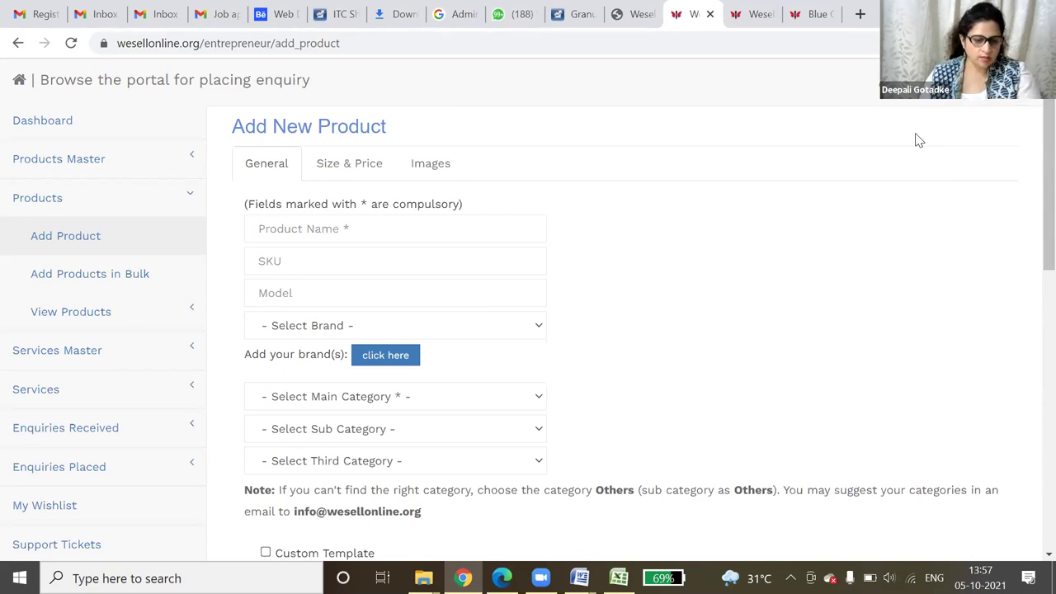
pyautogui.click(90, 349)
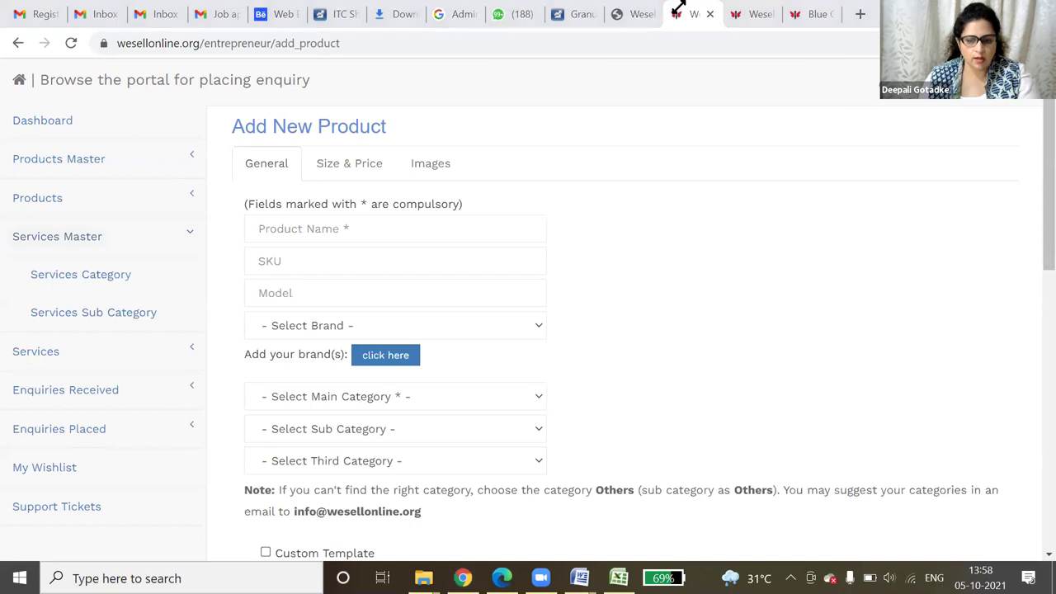
pyautogui.click(753, 14)
pyautogui.click(424, 235)
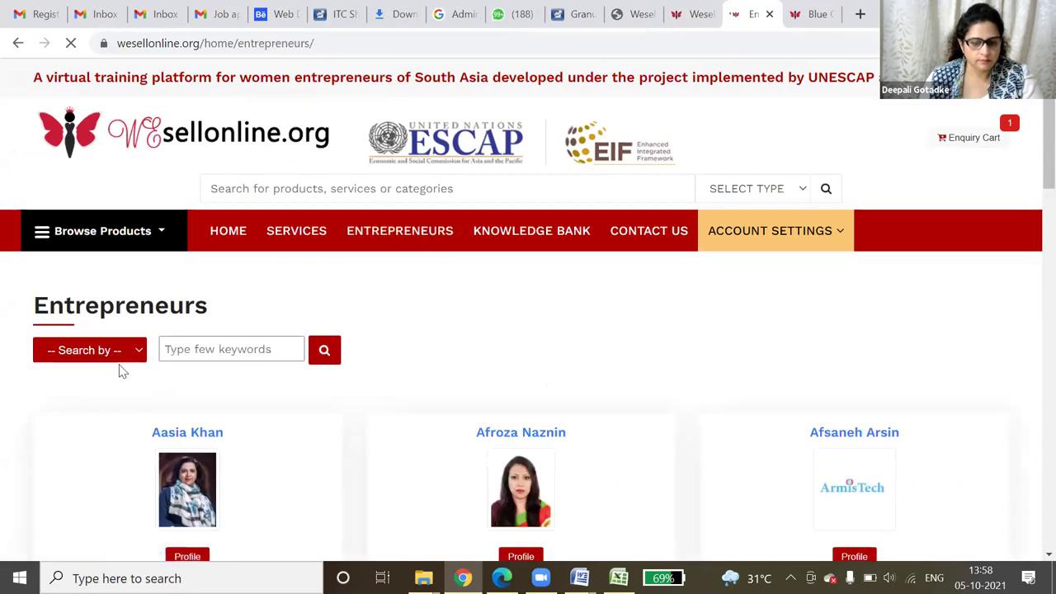
pyautogui.click(118, 358)
pyautogui.click(122, 393)
pyautogui.click(177, 349)
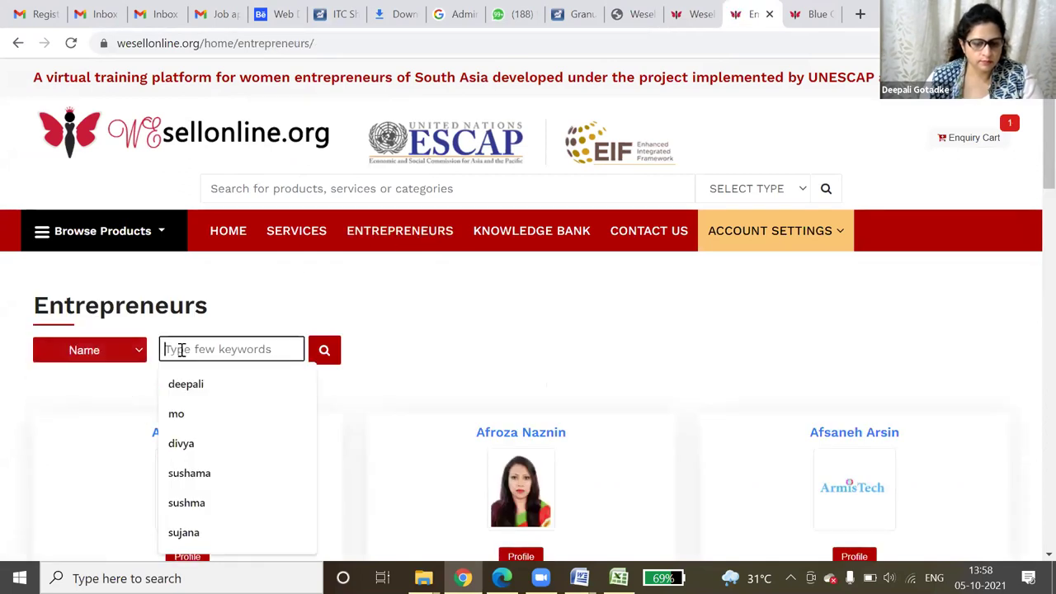
pyautogui.write('farzia')
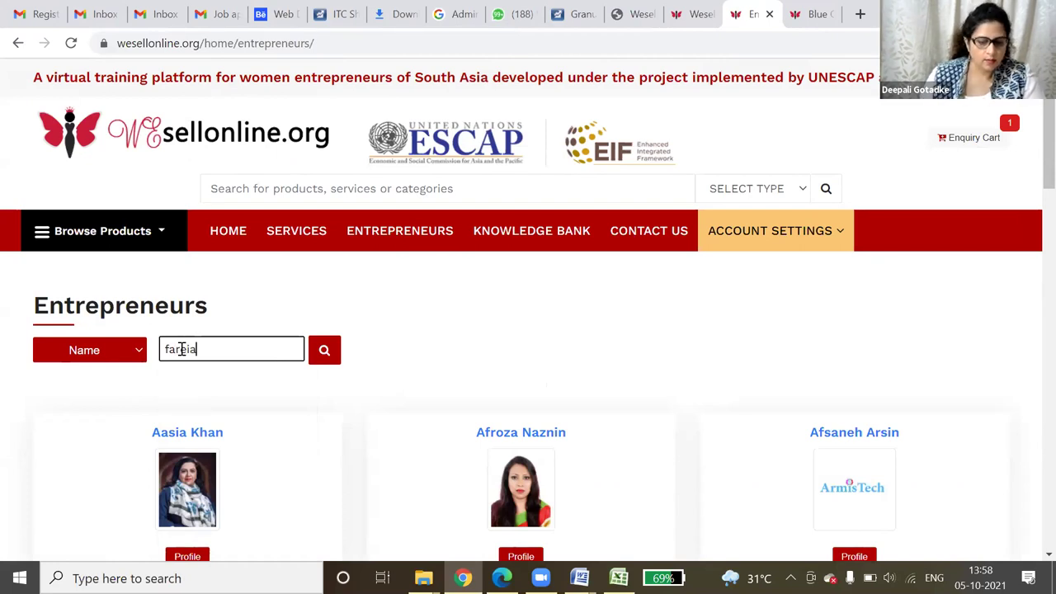
pyautogui.click(328, 352)
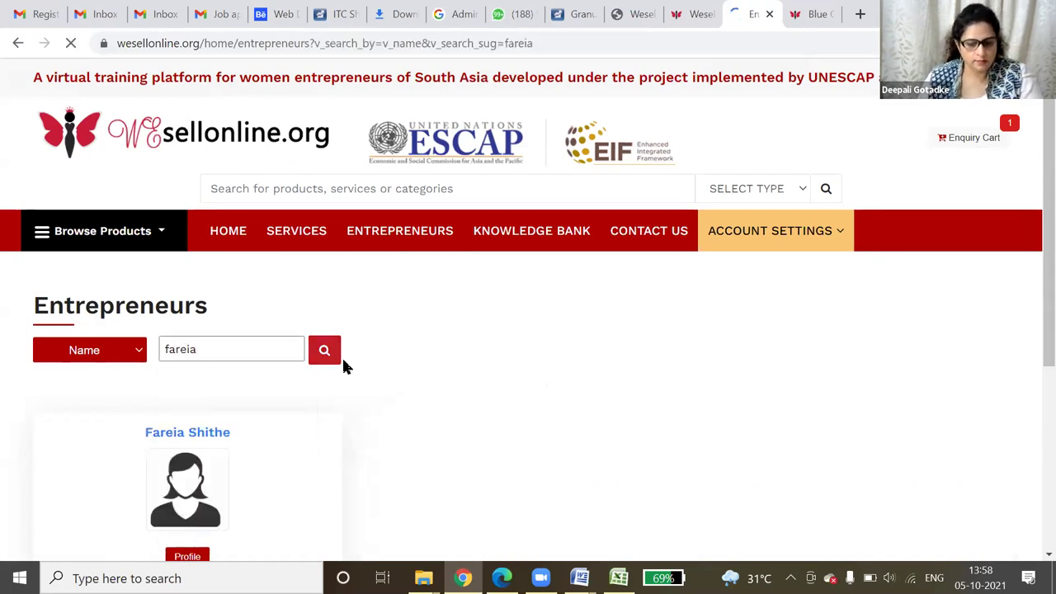
pyautogui.scroll(-3, 338, 379)
pyautogui.click(190, 392)
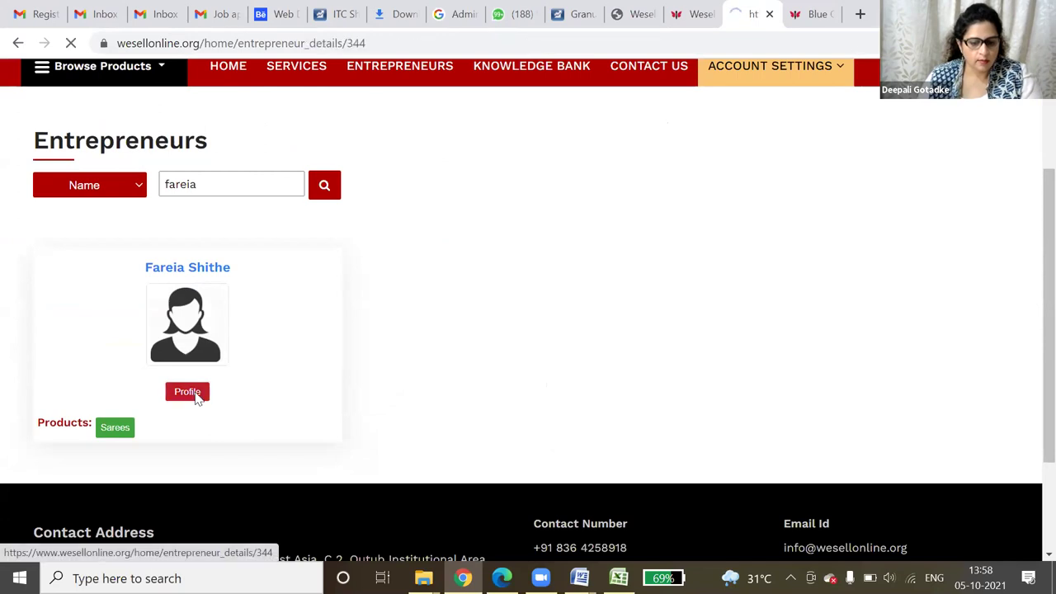
pyautogui.scroll(-3, 155, 262)
pyautogui.click(94, 243)
pyautogui.scroll(-5, 481, 330)
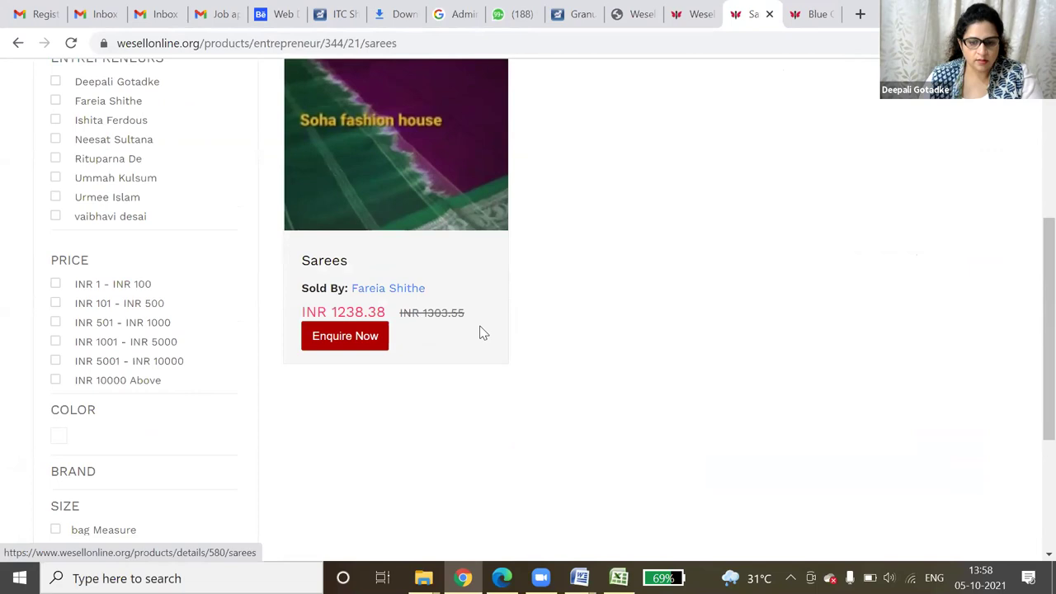
pyautogui.scroll(2, 473, 336)
pyautogui.click(415, 239)
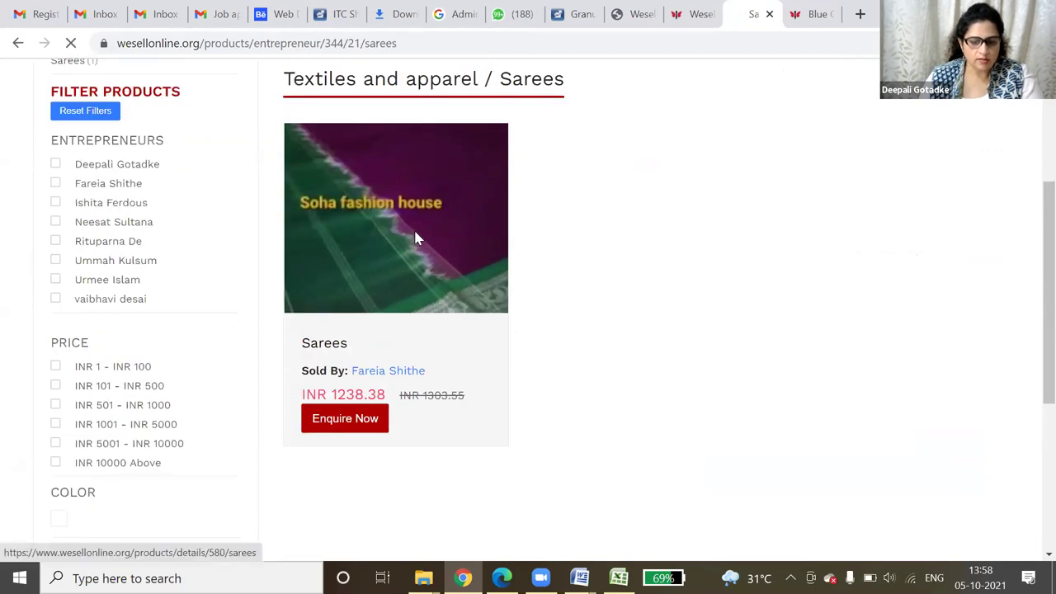
pyautogui.scroll(-3, 470, 368)
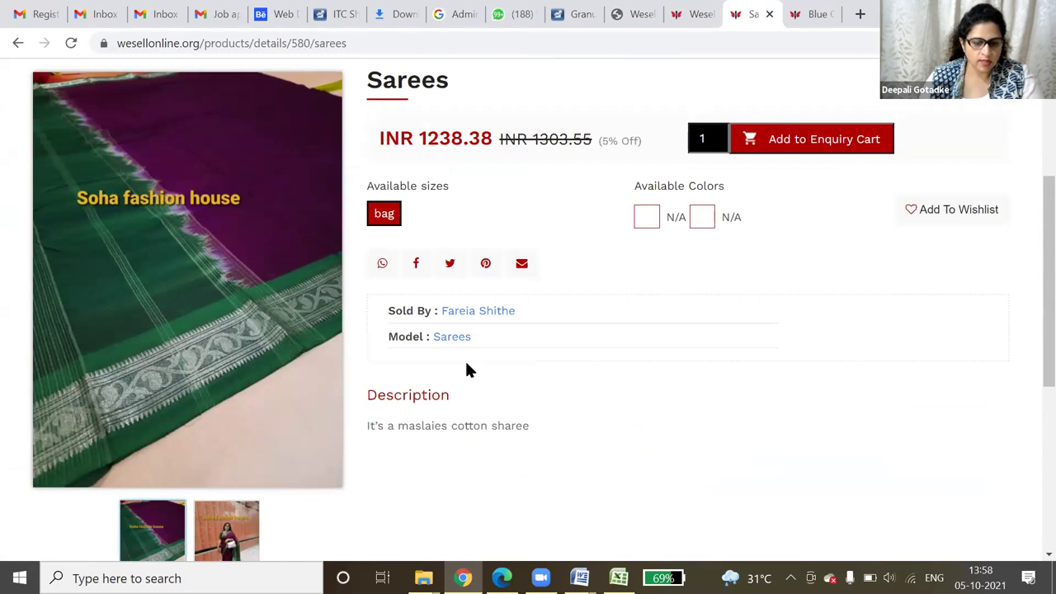
pyautogui.scroll(3, 466, 370)
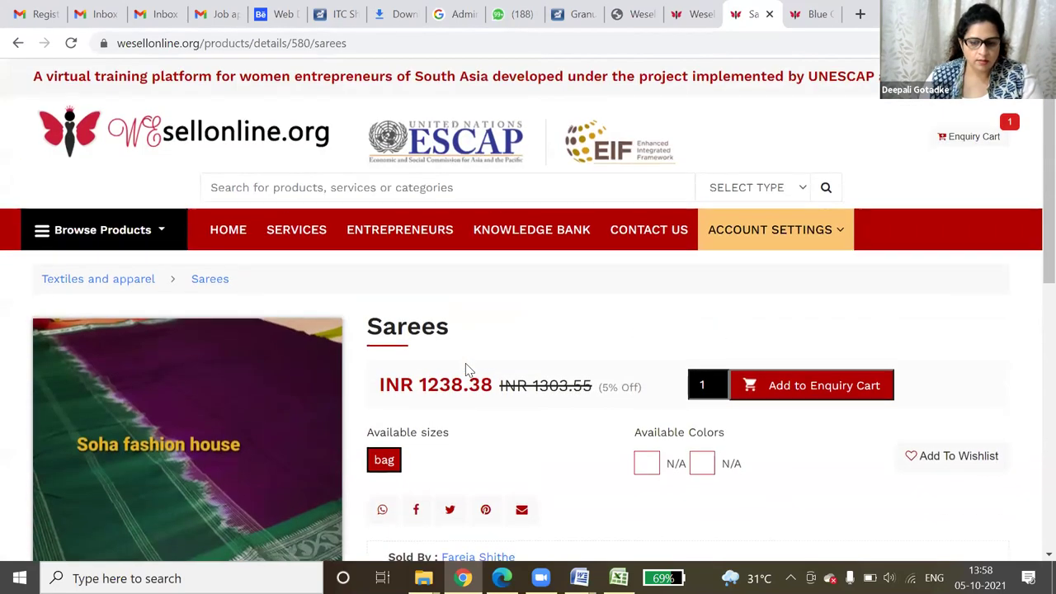
pyautogui.scroll(-1, 466, 370)
pyautogui.moveTo(195, 313)
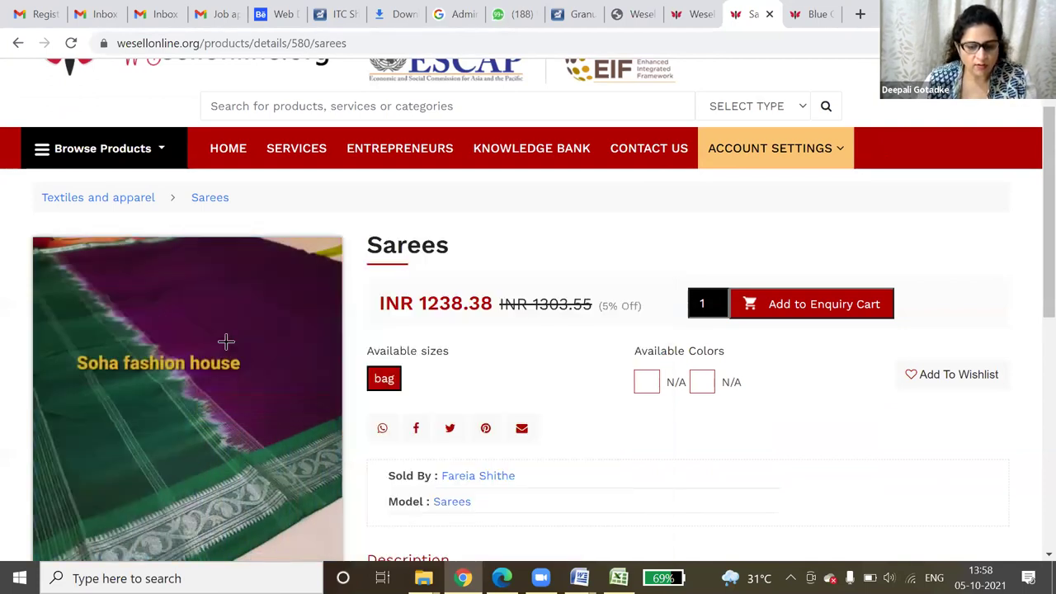
pyautogui.scroll(-1, 832, 415)
pyautogui.scroll(-4, 300, 304)
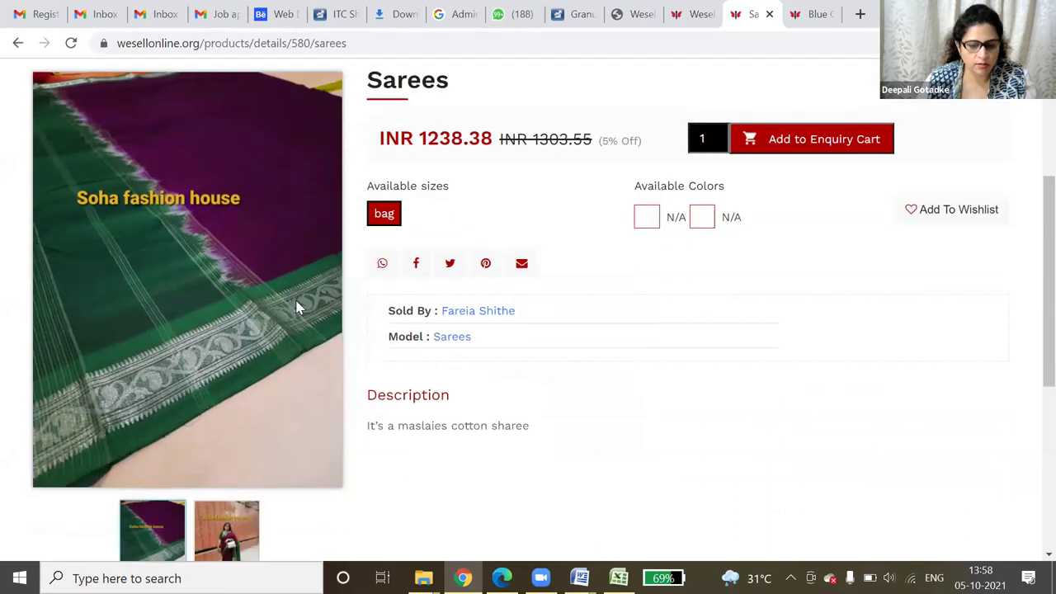
pyautogui.scroll(3, 269, 302)
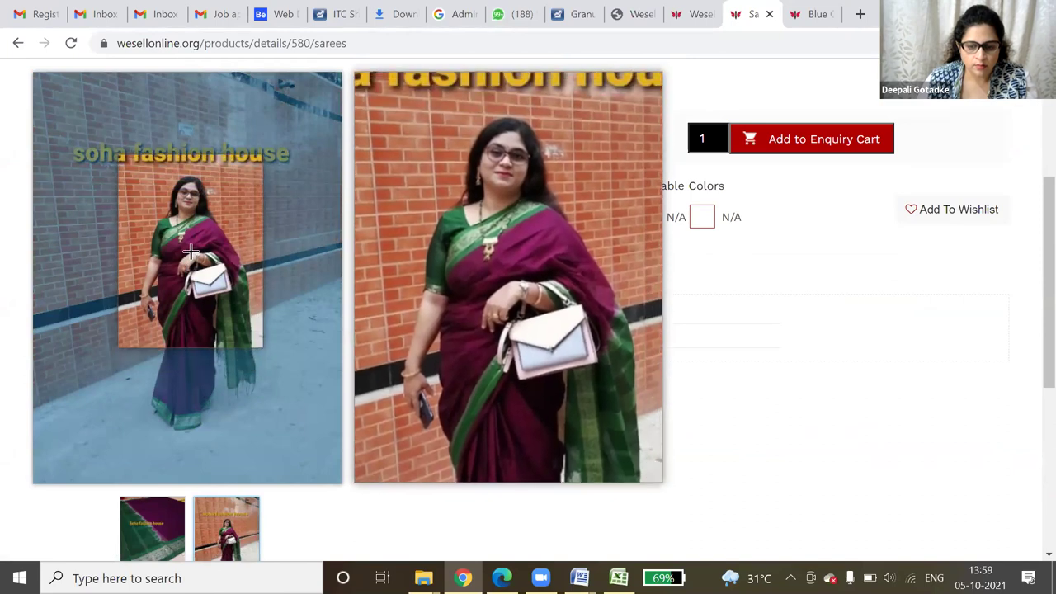
pyautogui.scroll(1, 854, 387)
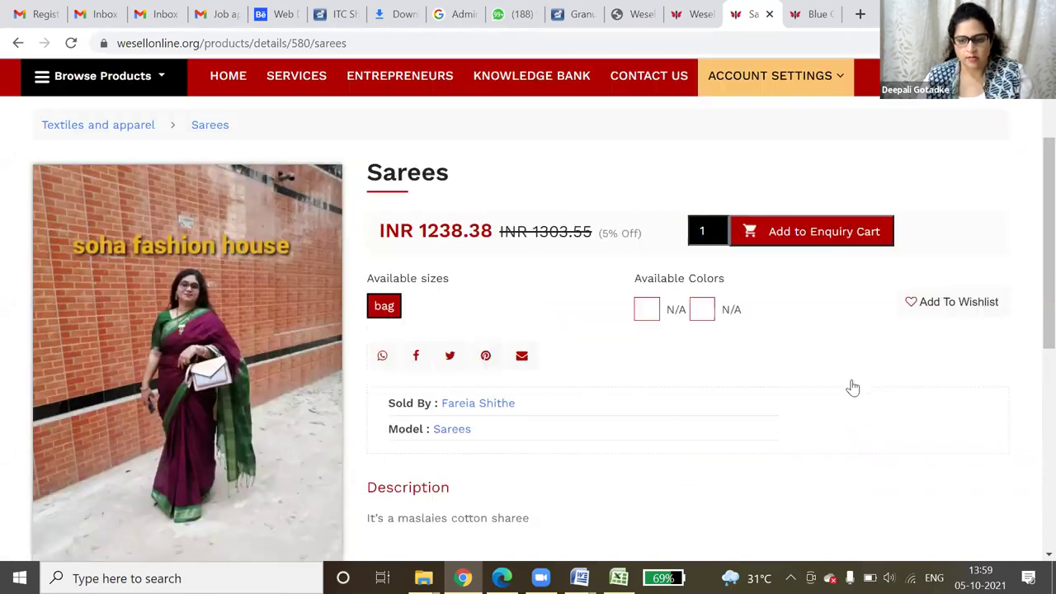
pyautogui.scroll(2, 854, 387)
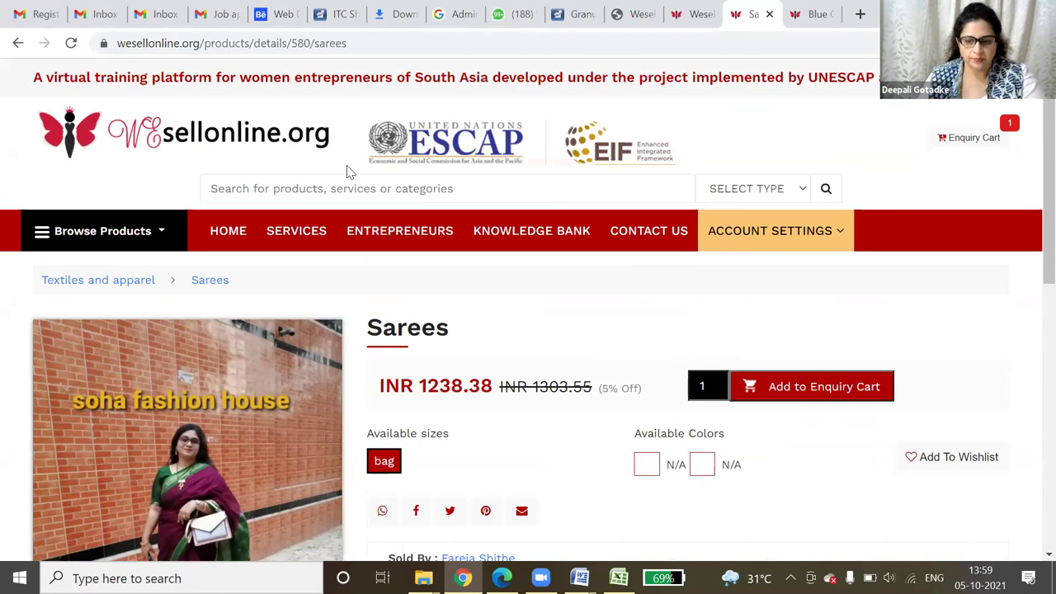
pyautogui.click(691, 10)
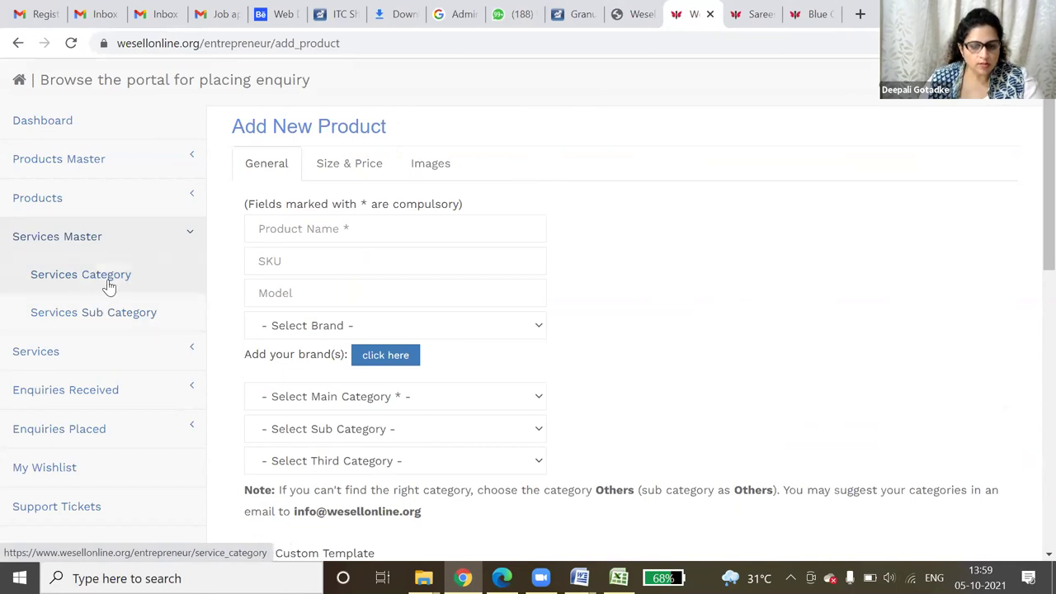
# - Open the Existing Service Categories list and locate Other Services with ID 15
pyautogui.click(82, 354)
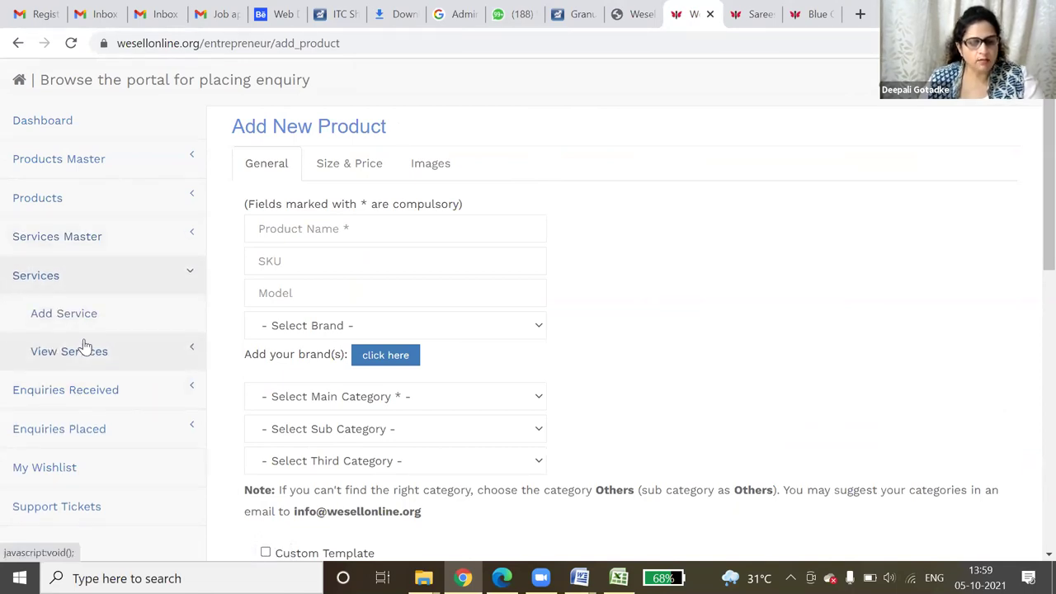
pyautogui.click(98, 238)
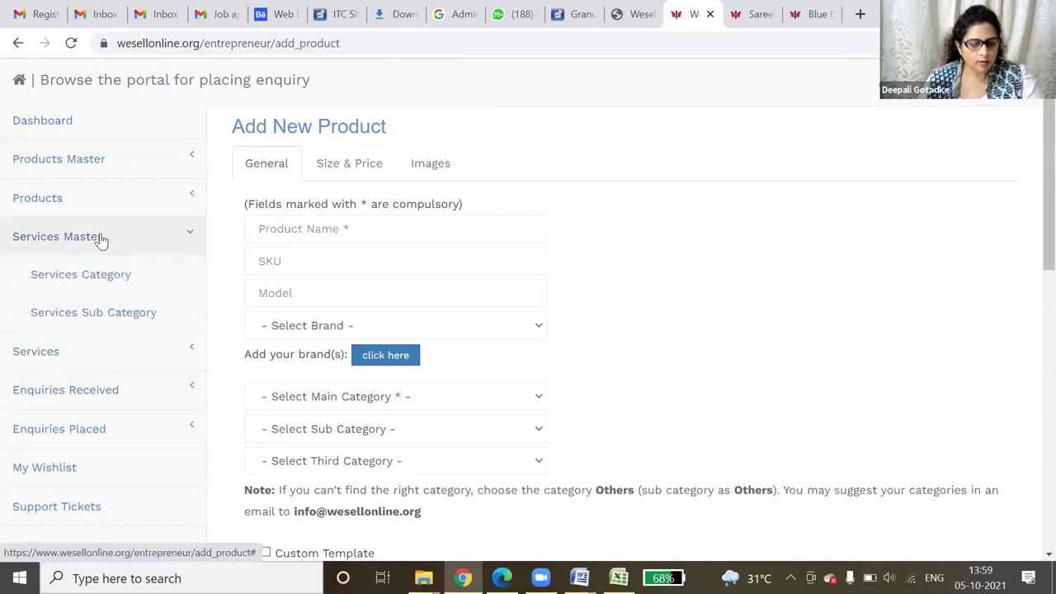
pyautogui.click(102, 278)
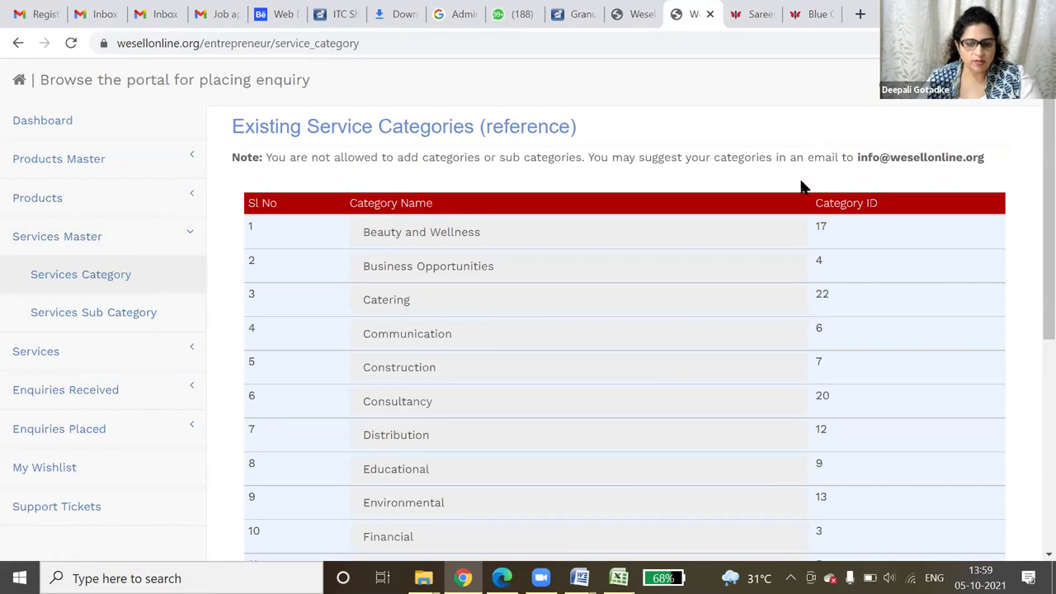
pyautogui.scroll(-1, 629, 341)
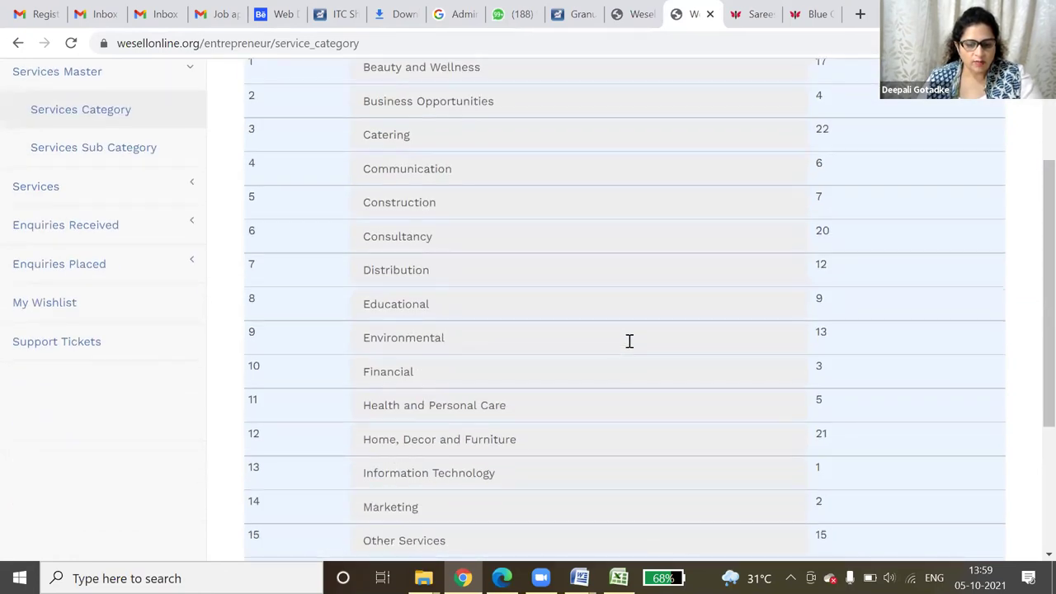
pyautogui.scroll(-3, 629, 341)
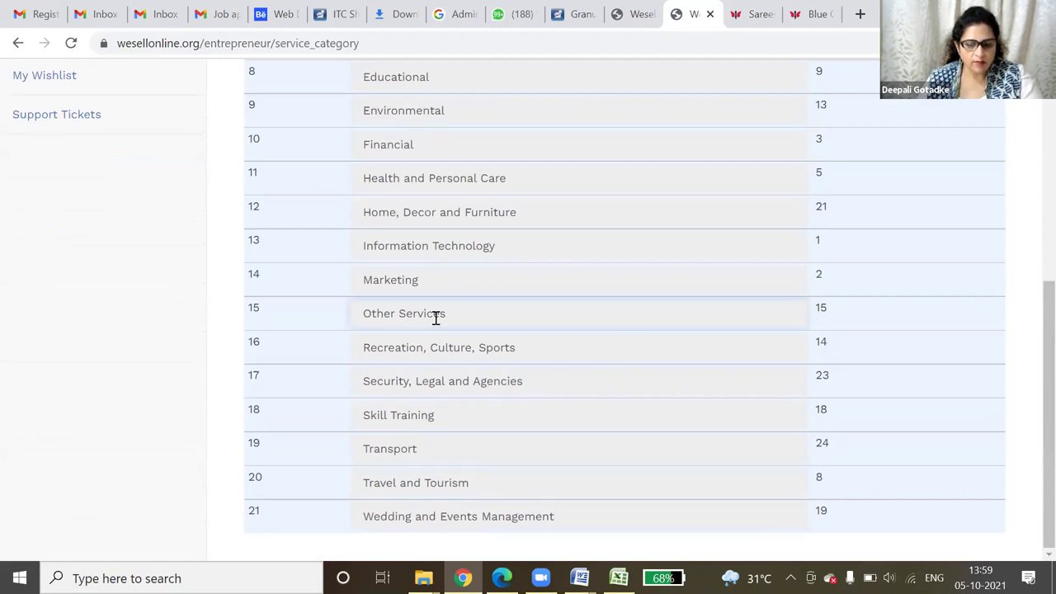
pyautogui.moveTo(446, 317); pyautogui.dragTo(348, 319)
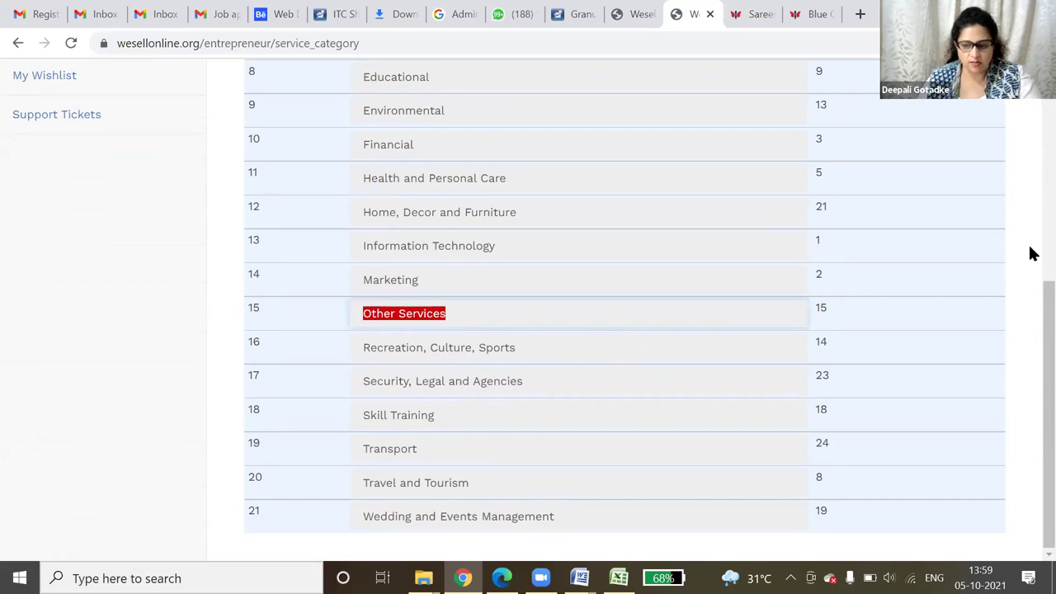
pyautogui.moveTo(1032, 300); pyautogui.dragTo(1030, 267)
pyautogui.moveTo(842, 370); pyautogui.dragTo(819, 373)
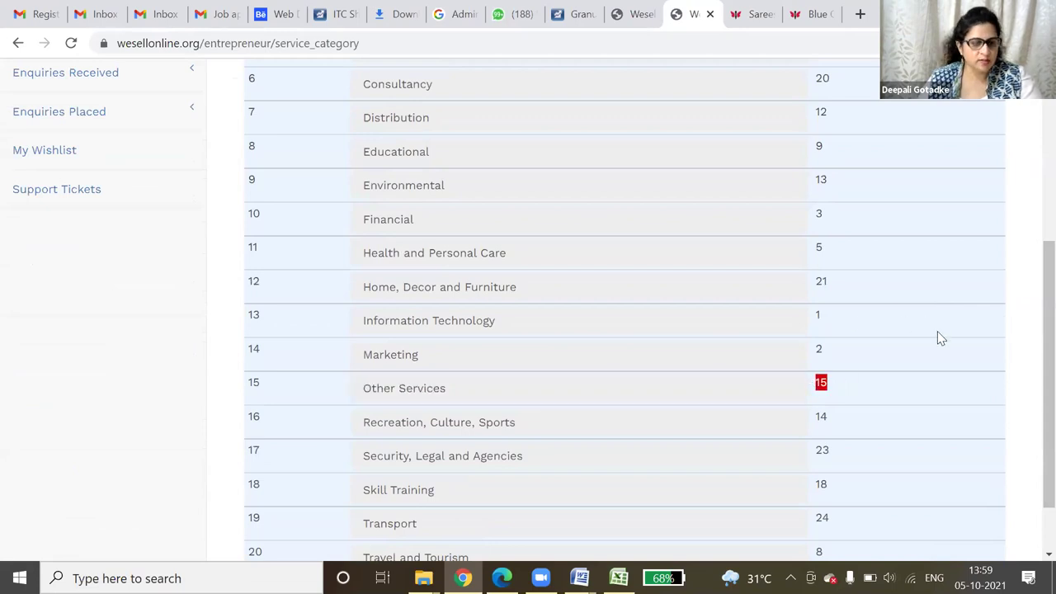
pyautogui.moveTo(1031, 354); pyautogui.dragTo(1032, 280)
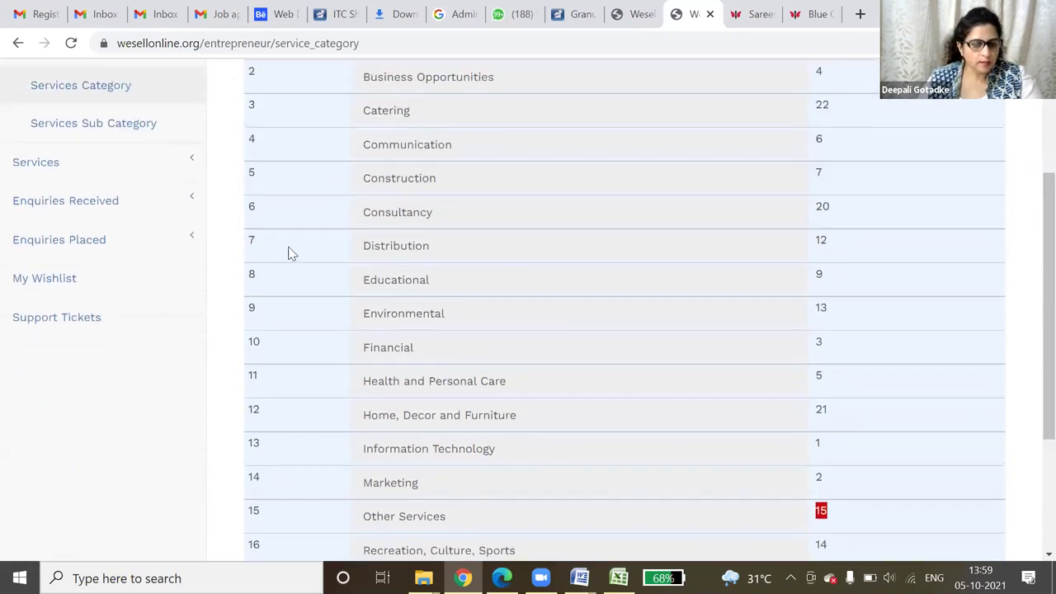
# - Review Service Sub Categories such as Web Designing and Mobile App Development, then expand Services
pyautogui.click(110, 124)
pyautogui.moveTo(363, 417); pyautogui.dragTo(740, 418)
pyautogui.moveTo(336, 429); pyautogui.dragTo(672, 429)
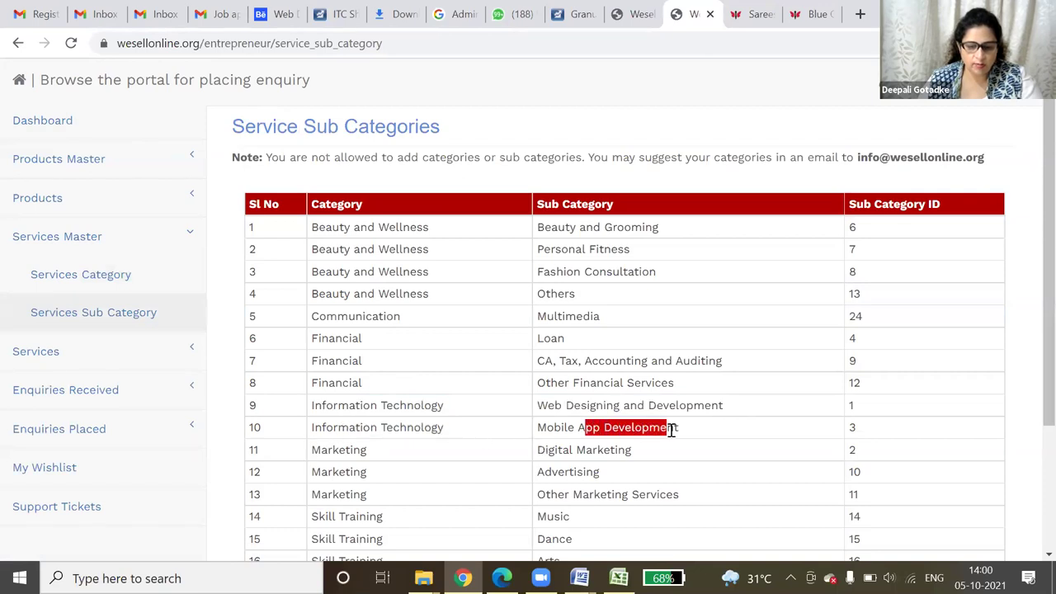
pyautogui.moveTo(316, 228); pyautogui.dragTo(435, 236)
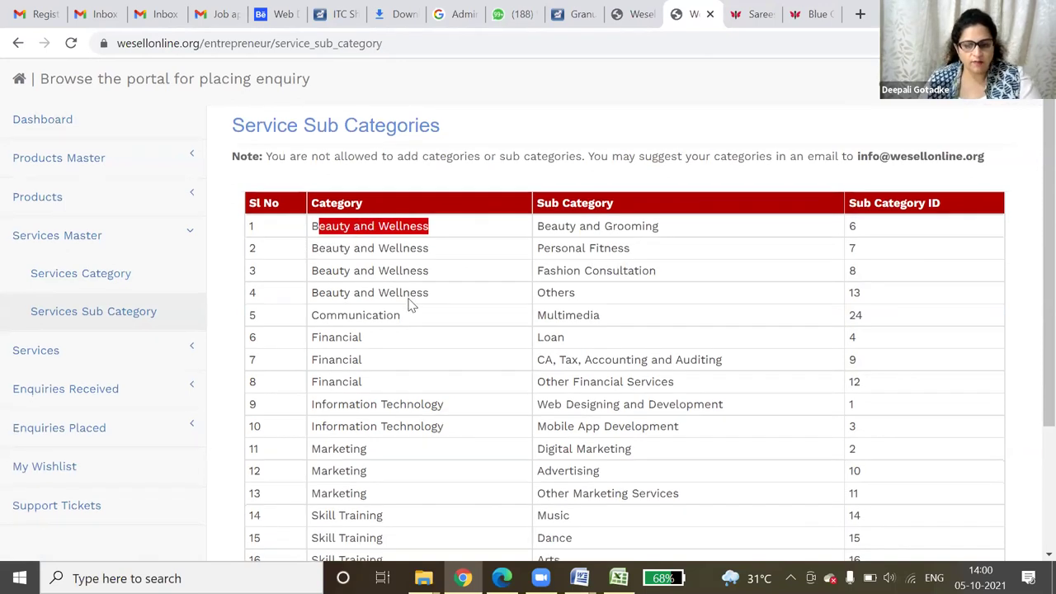
pyautogui.scroll(-2, 408, 305)
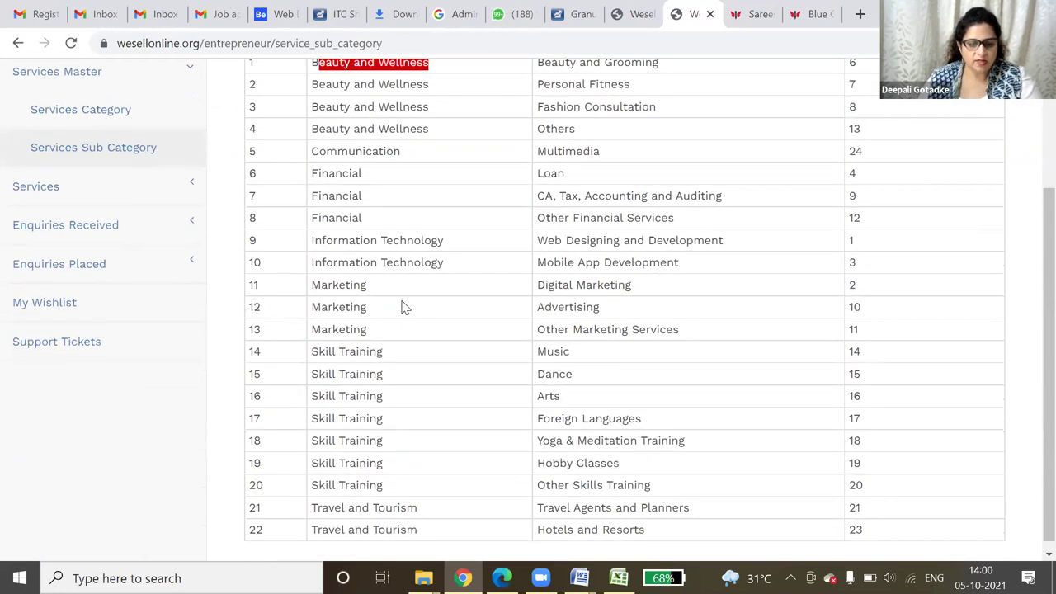
pyautogui.scroll(-1, 404, 307)
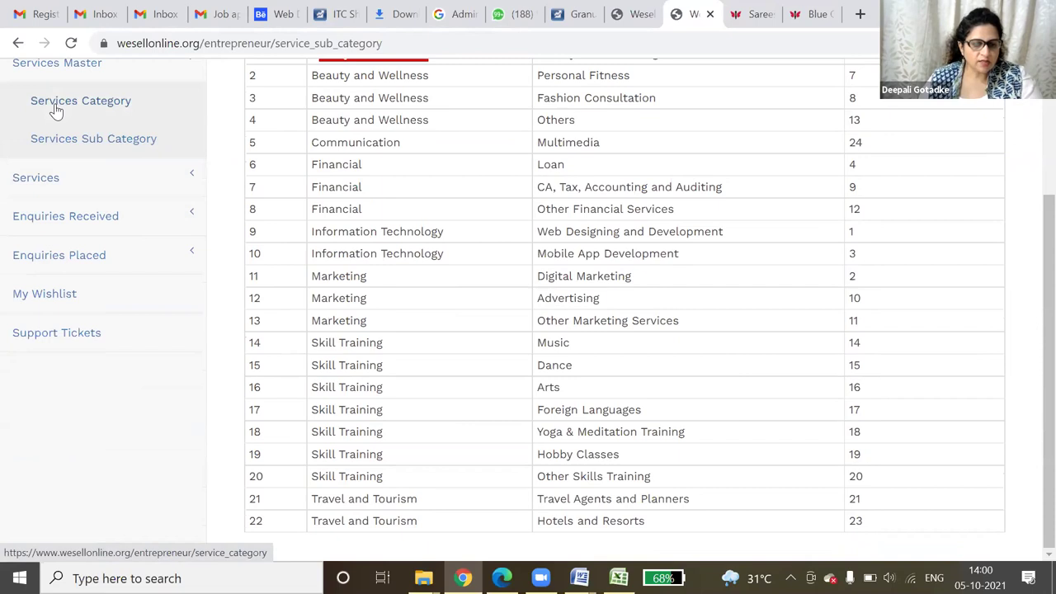
pyautogui.click(73, 181)
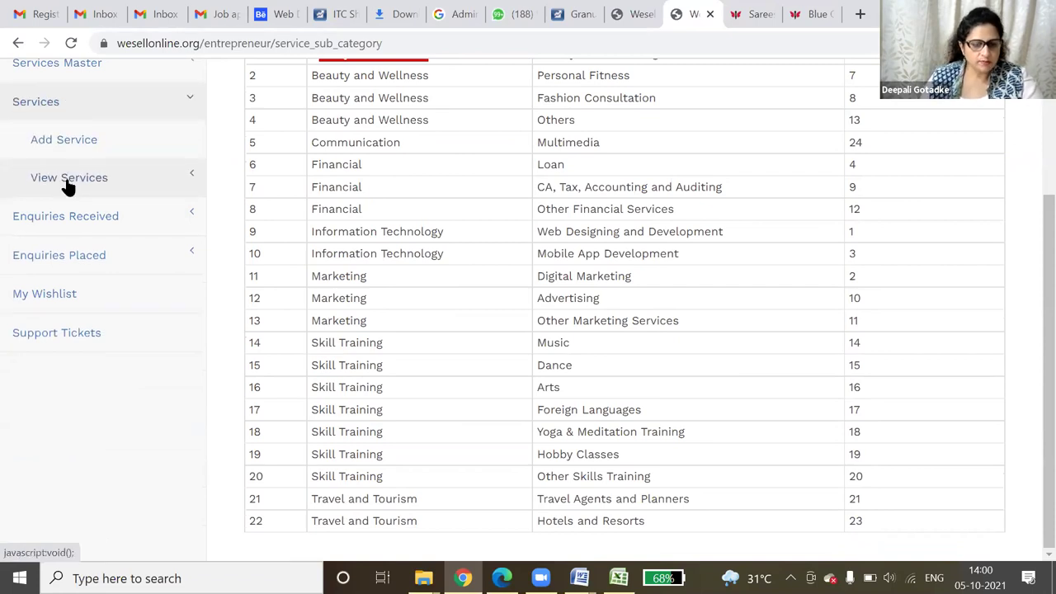
# - Start a 'Stage decoration' service under Other Services, then begin a search in a new tab
pyautogui.click(69, 146)
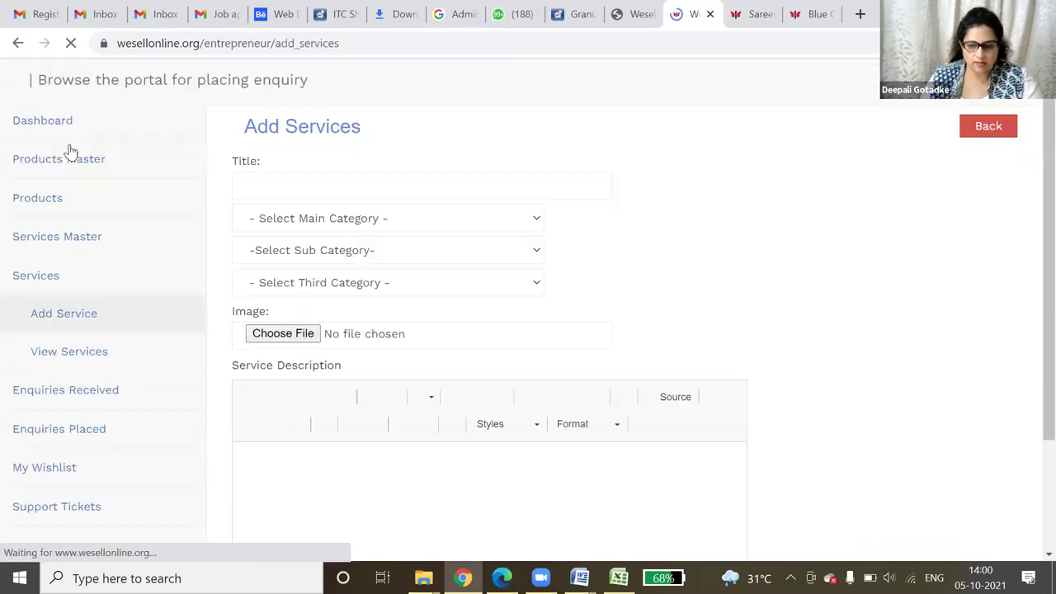
pyautogui.click(350, 186)
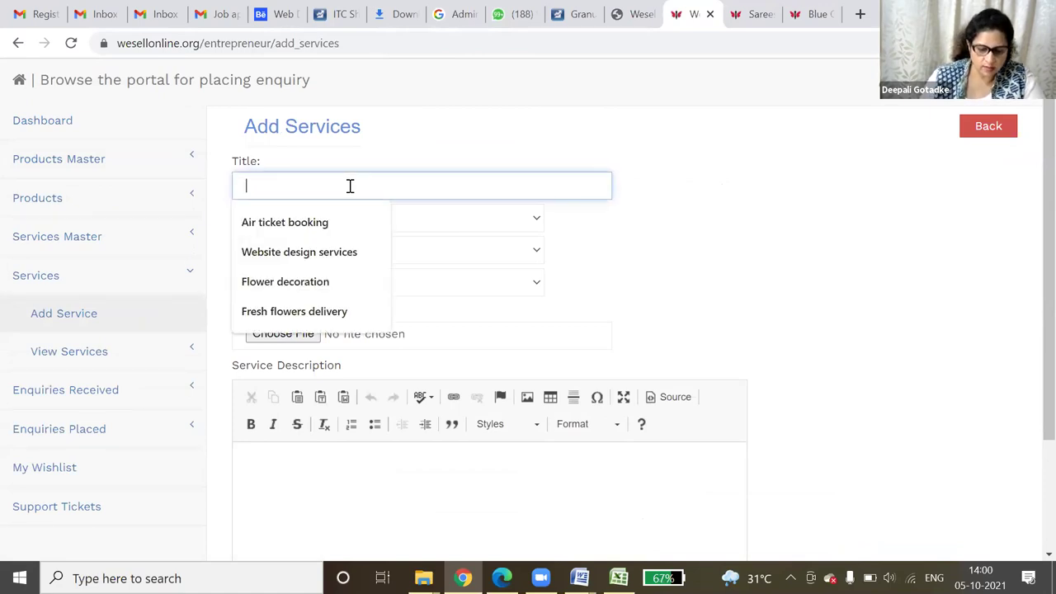
pyautogui.write('Stage decoration')
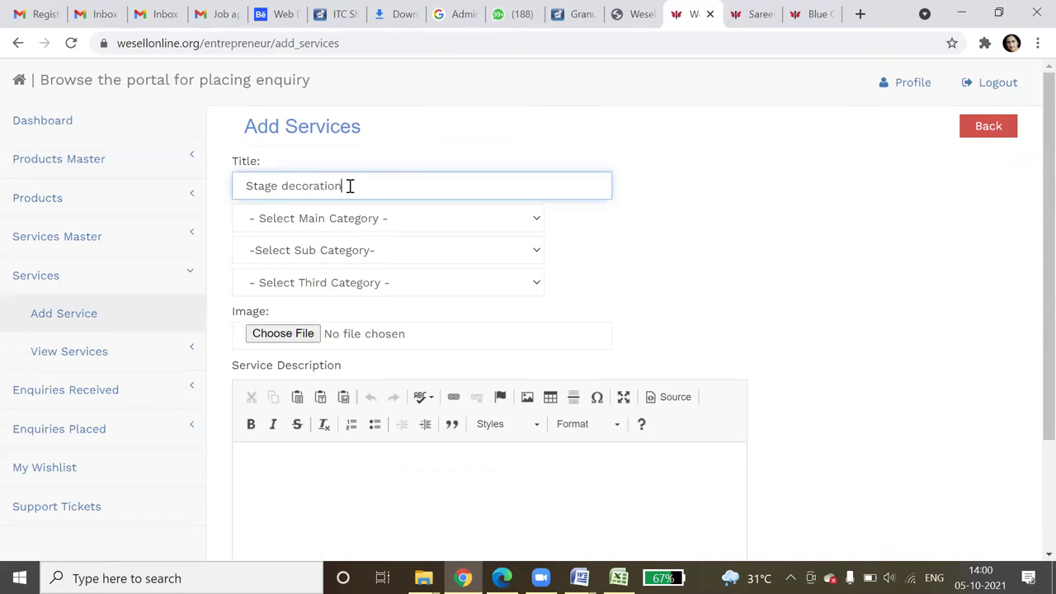
pyautogui.click(350, 218)
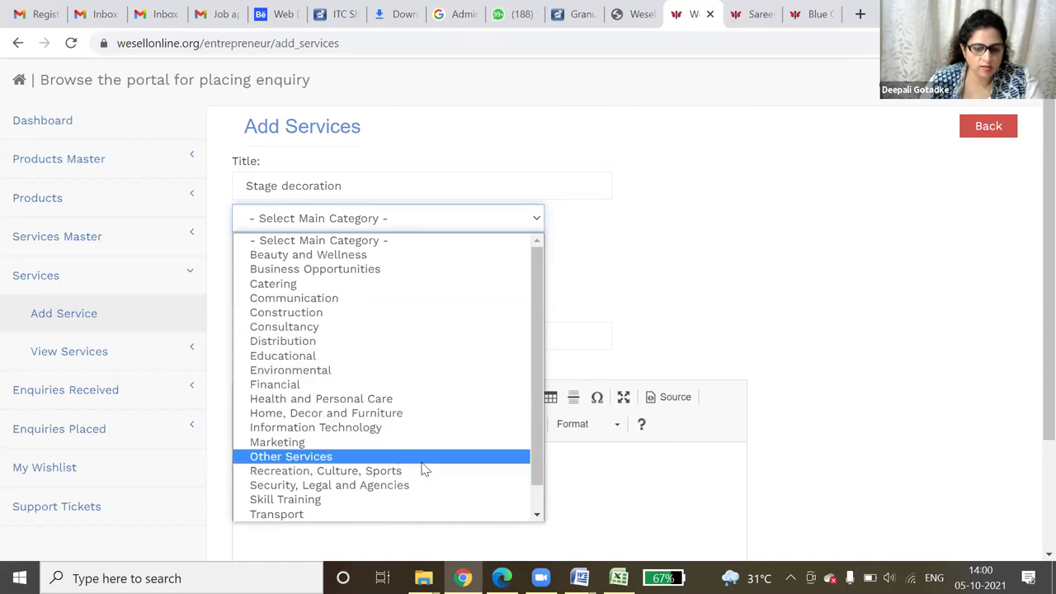
pyautogui.click(364, 457)
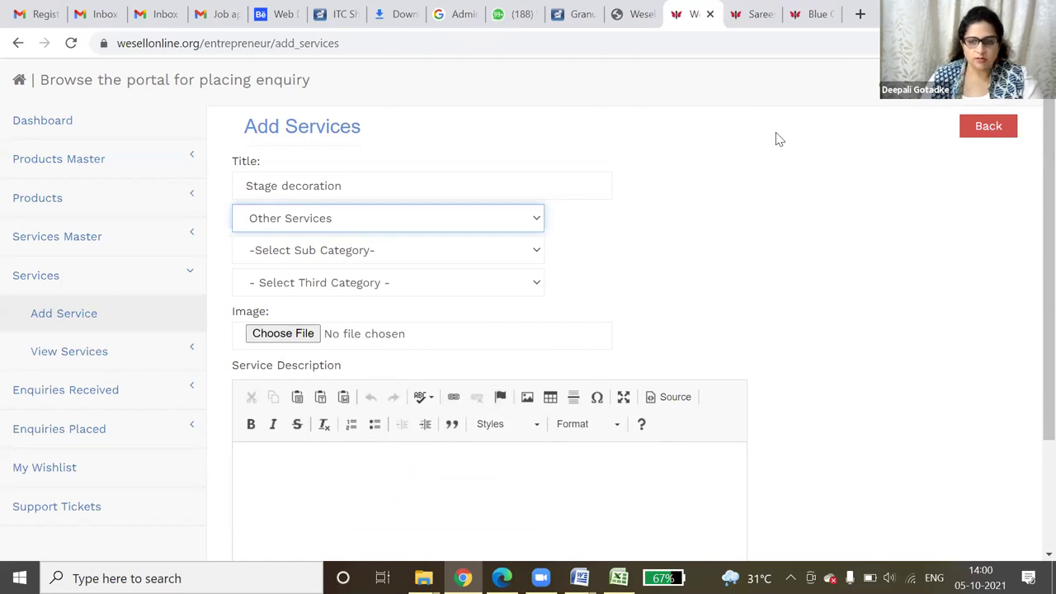
pyautogui.click(861, 15)
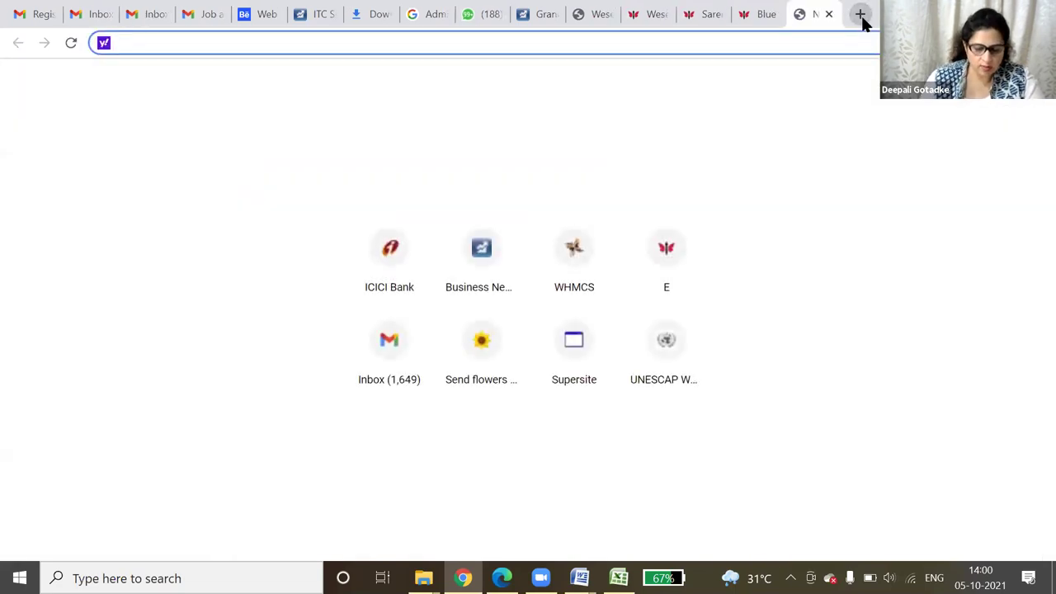
pyautogui.write('s')
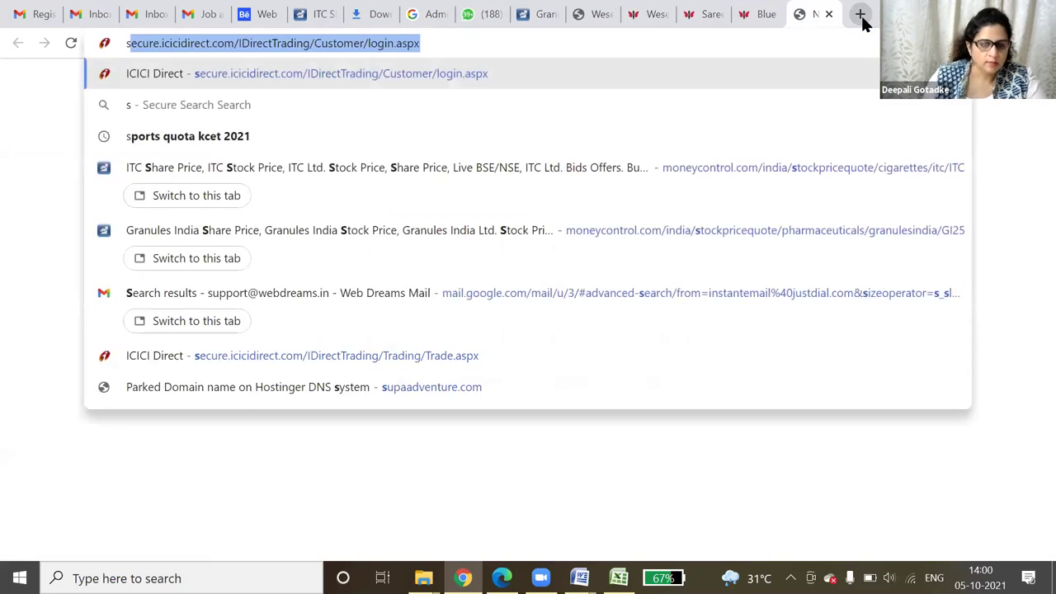
pyautogui.write('tage de')
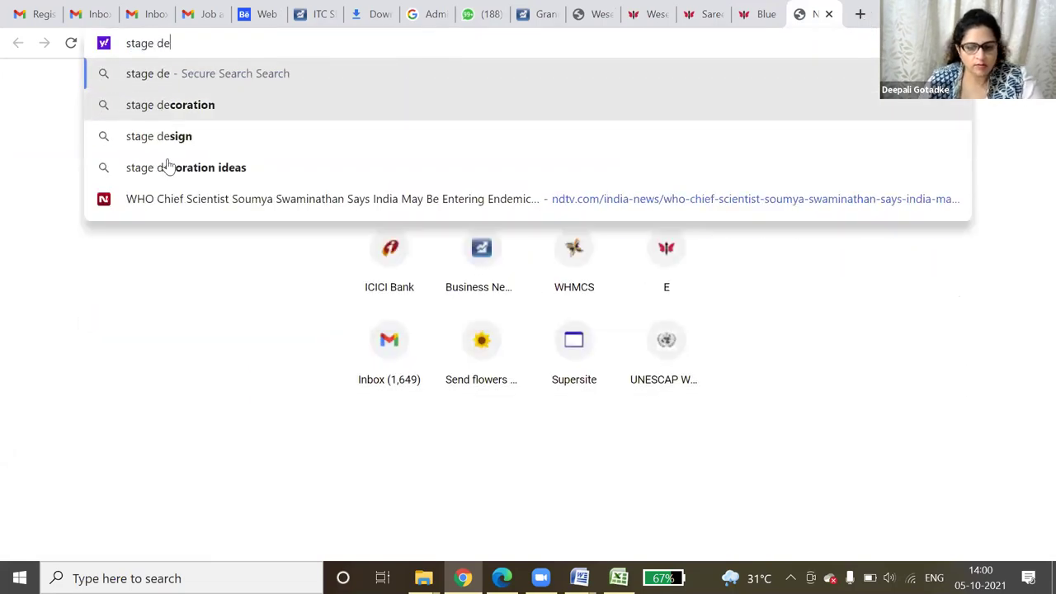
# - Search Yahoo images for stage decoration and save one photo as 'stage'
pyautogui.click(170, 105)
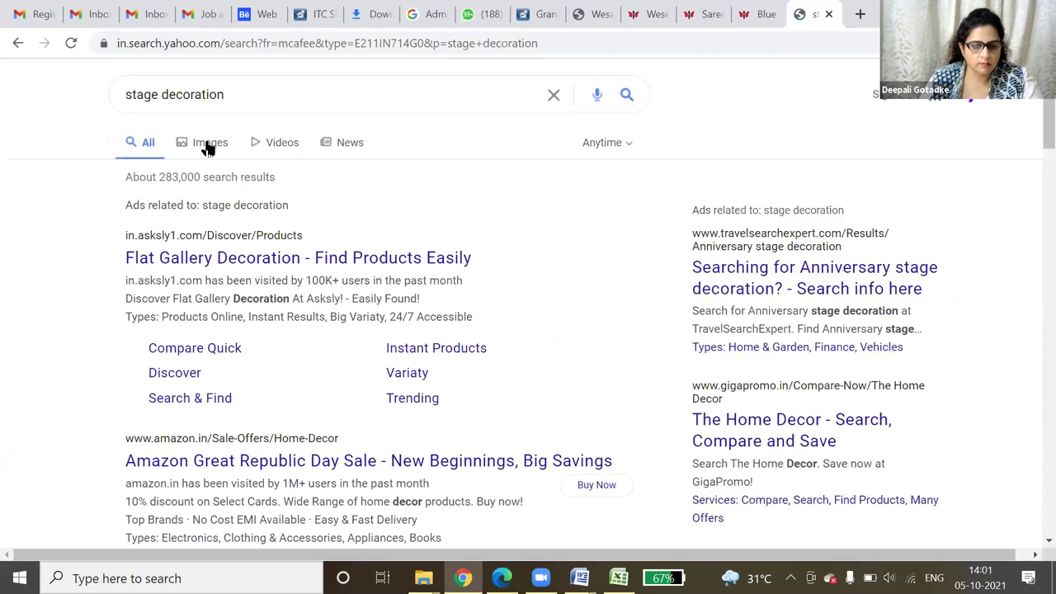
pyautogui.click(208, 145)
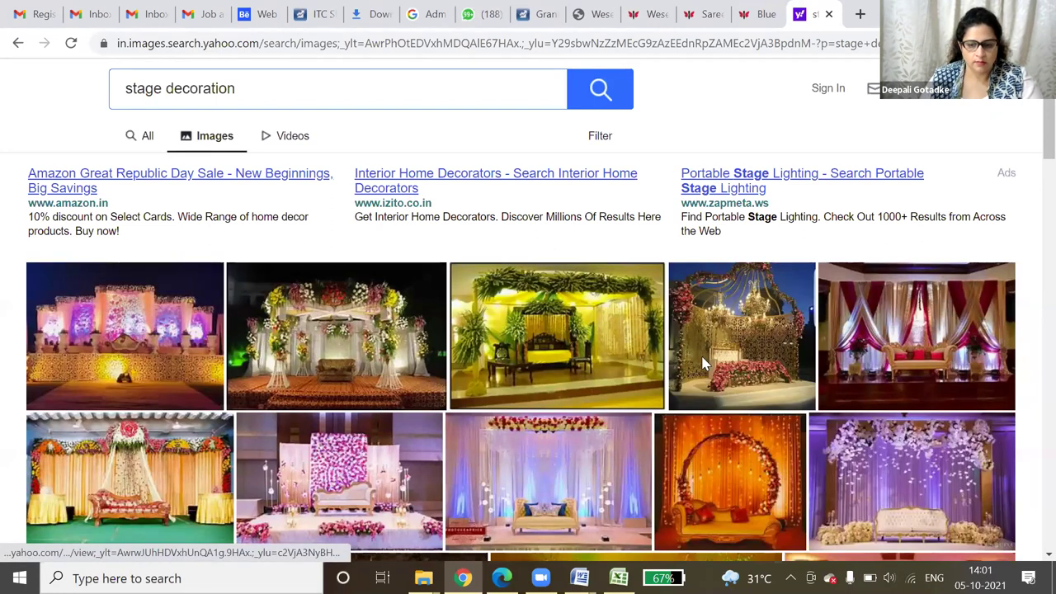
pyautogui.rightClick(614, 459)
pyautogui.press('Escape')
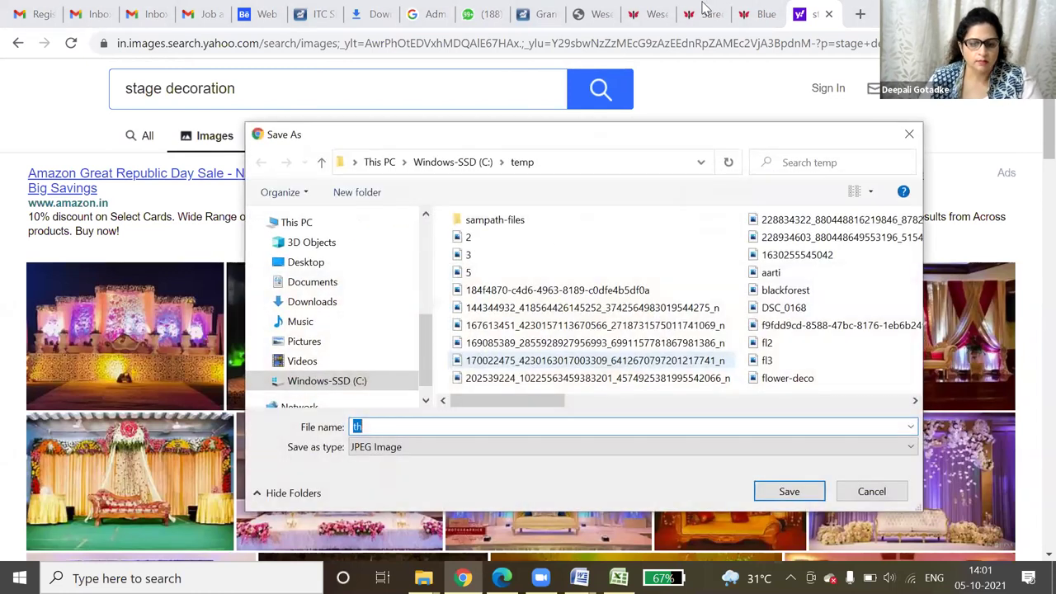
pyautogui.write('stage')
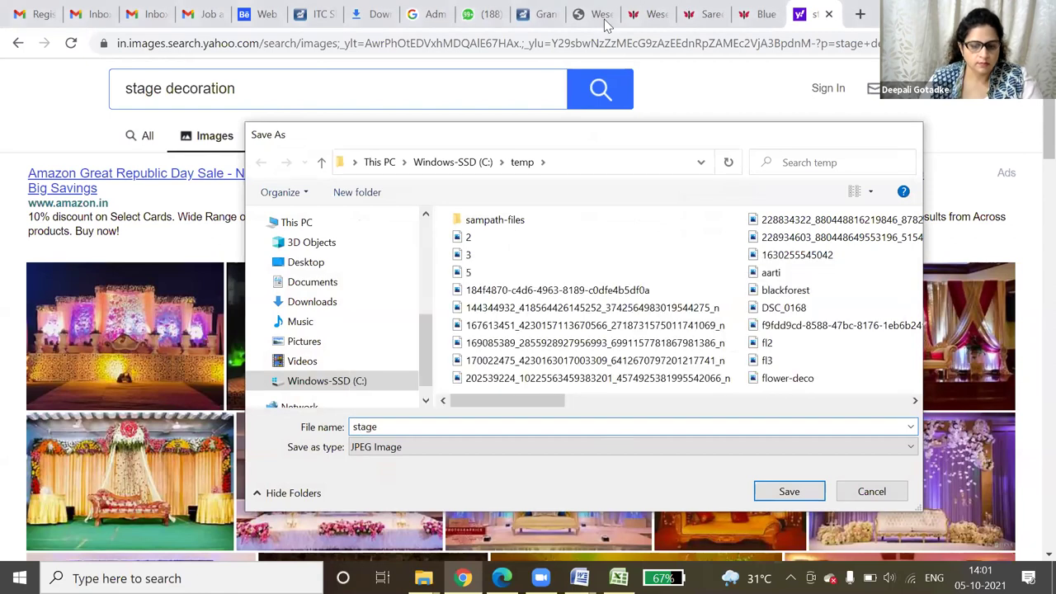
pyautogui.press('Return')
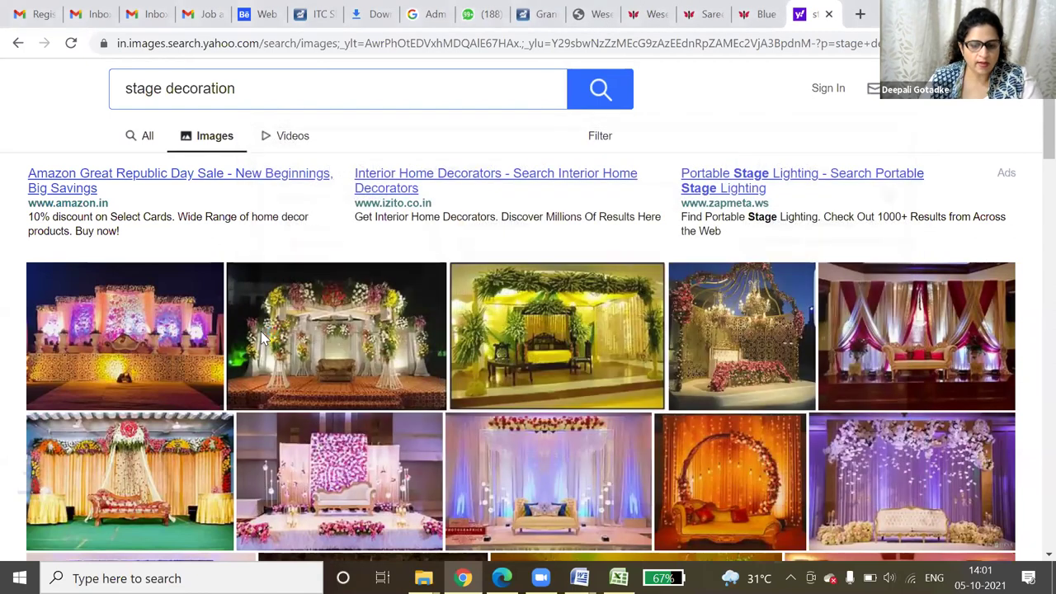
pyautogui.hotkey('ctrl', 'shift', 'Tab')
pyautogui.hotkey('ctrl', 'shift', 'Tab')
pyautogui.hotkey('ctrl', 'shift', 'Tab')
# - Attach stage.jpg as the image of the new service
pyautogui.click(263, 336)
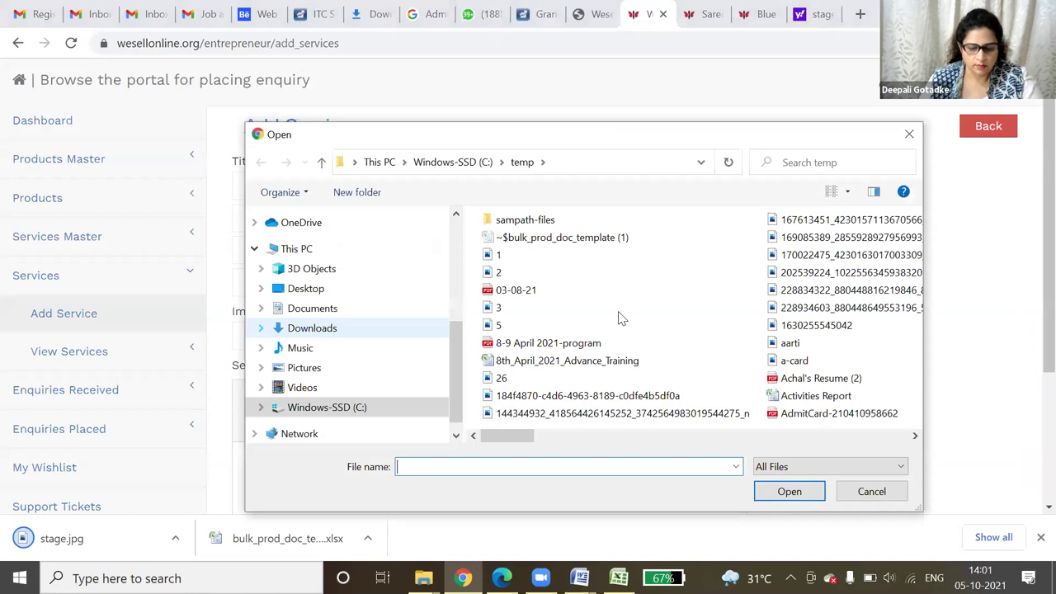
pyautogui.click(618, 312)
pyautogui.scroll(-5, 618, 311)
pyautogui.click(771, 360)
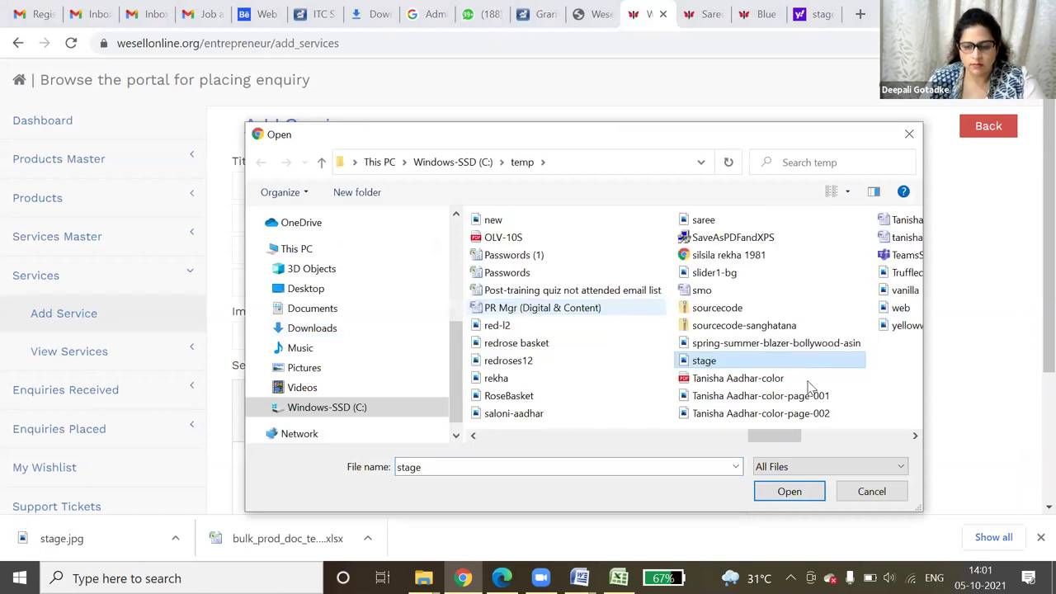
pyautogui.doubleClick(746, 356)
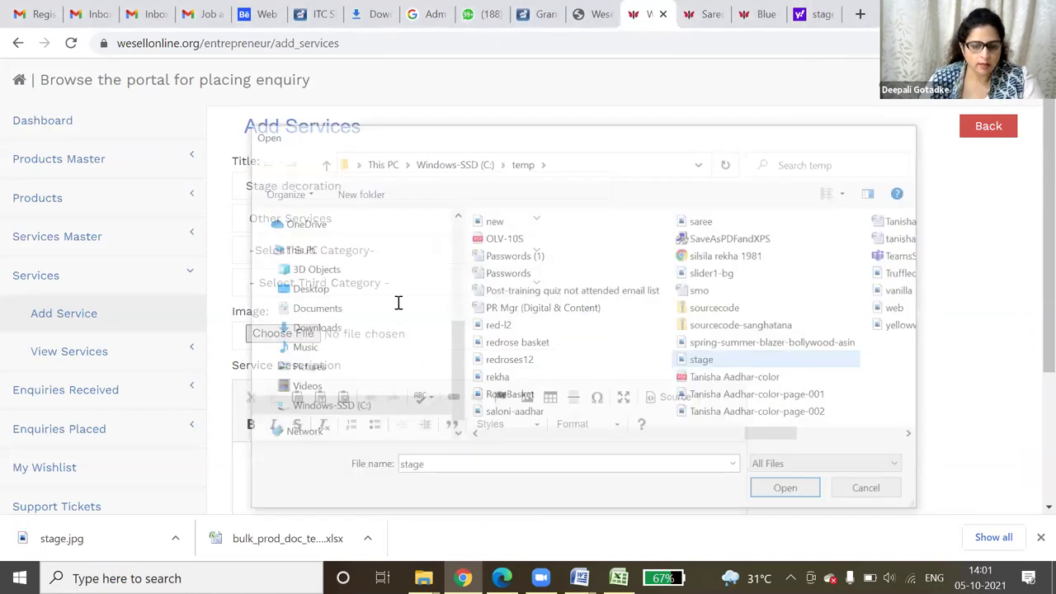
# - Describe the service as stage decoration for occasions like weddings and parties
pyautogui.scroll(-3, 397, 303)
pyautogui.click(398, 303)
pyautogui.write('We do stage ')
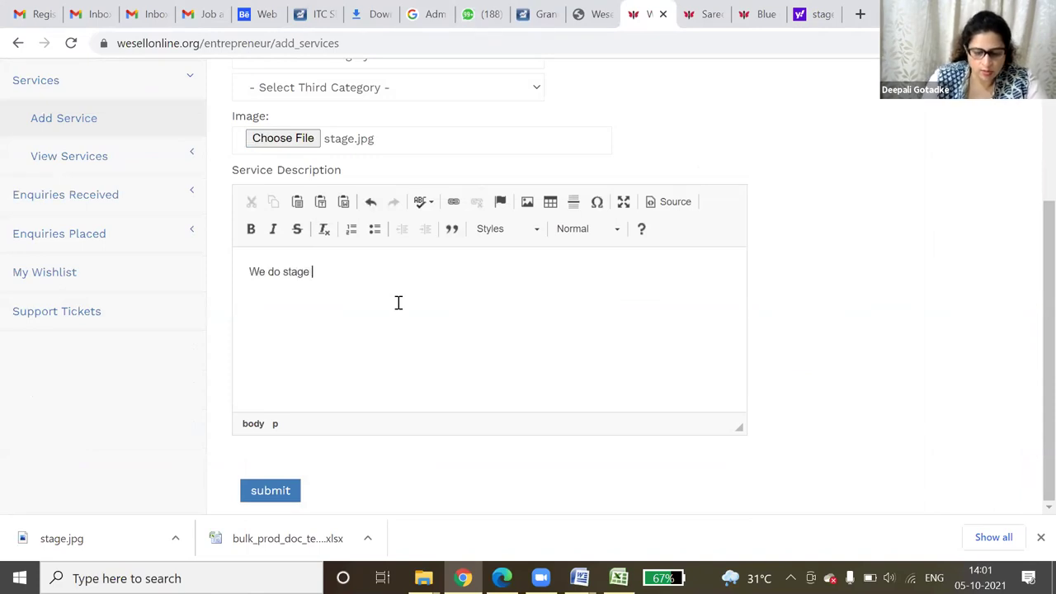
pyautogui.write('decoration for various')
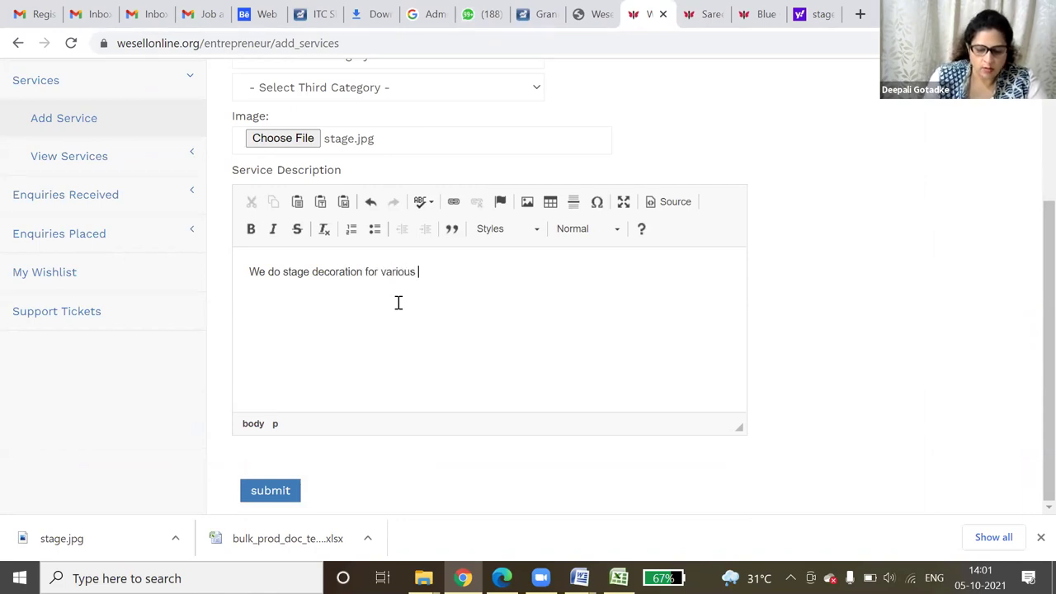
pyautogui.write('occassions')
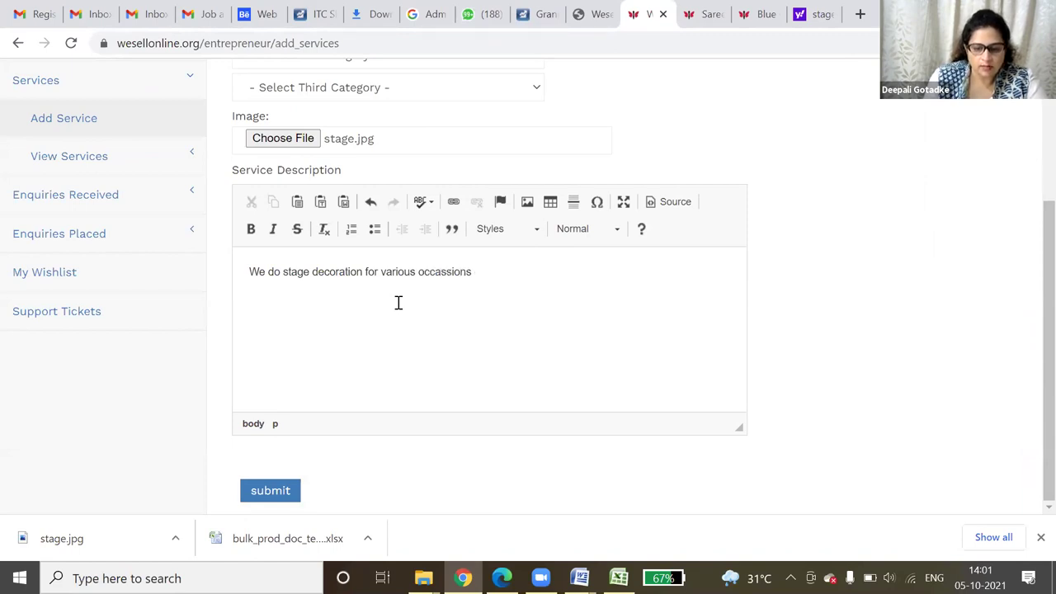
pyautogui.write(' like wedding, parties etc')
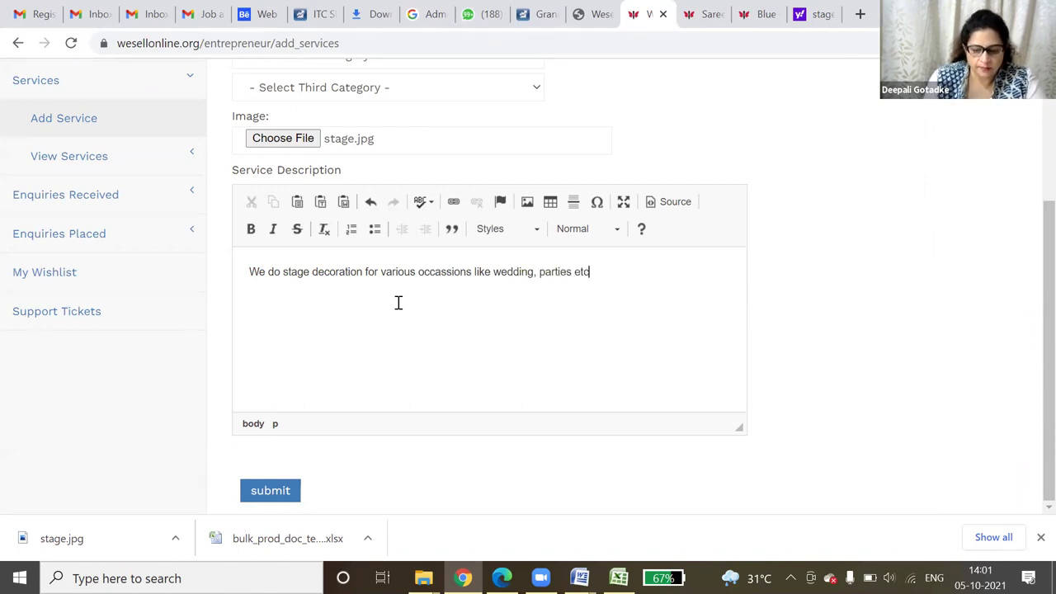
pyautogui.write(' at reasonable cost')
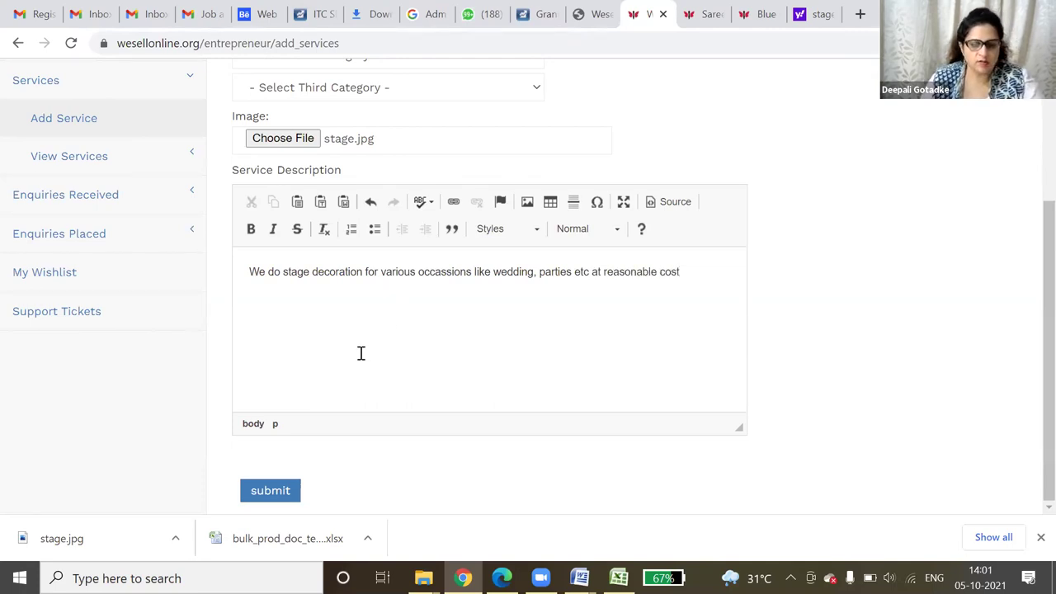
# - Submit the Stage decoration service, then search the entrepreneurs list by name
pyautogui.click(272, 491)
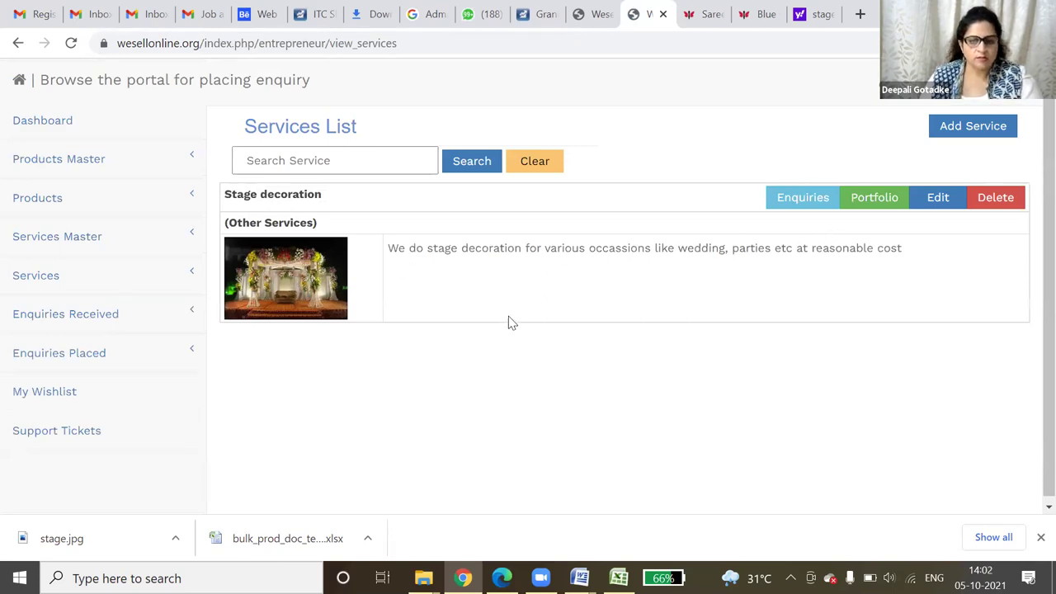
pyautogui.click(764, 14)
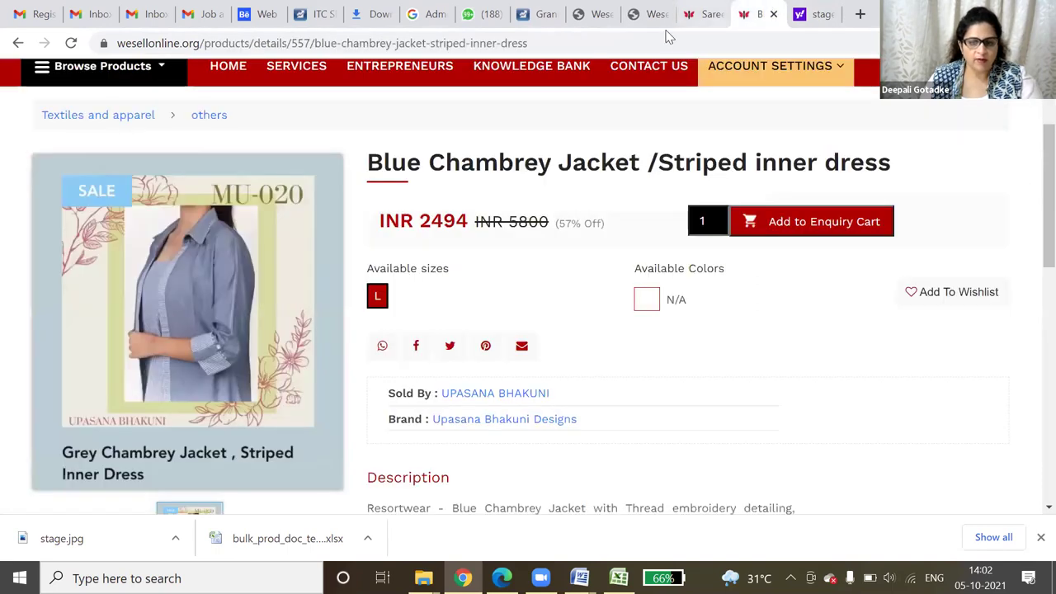
pyautogui.scroll(2, 343, 250)
pyautogui.click(429, 231)
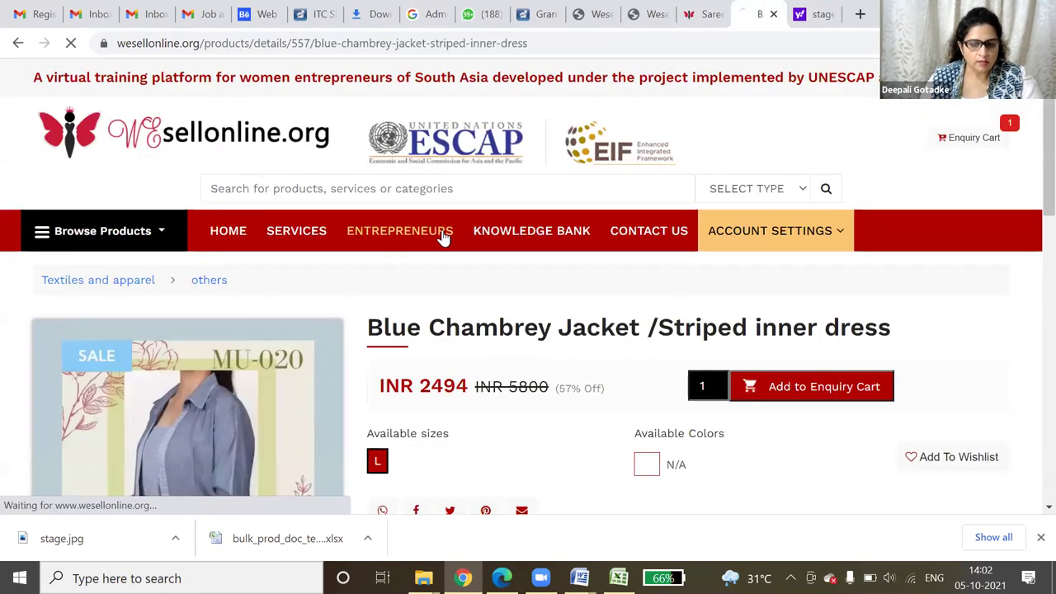
pyautogui.click(137, 354)
pyautogui.click(130, 398)
pyautogui.click(200, 347)
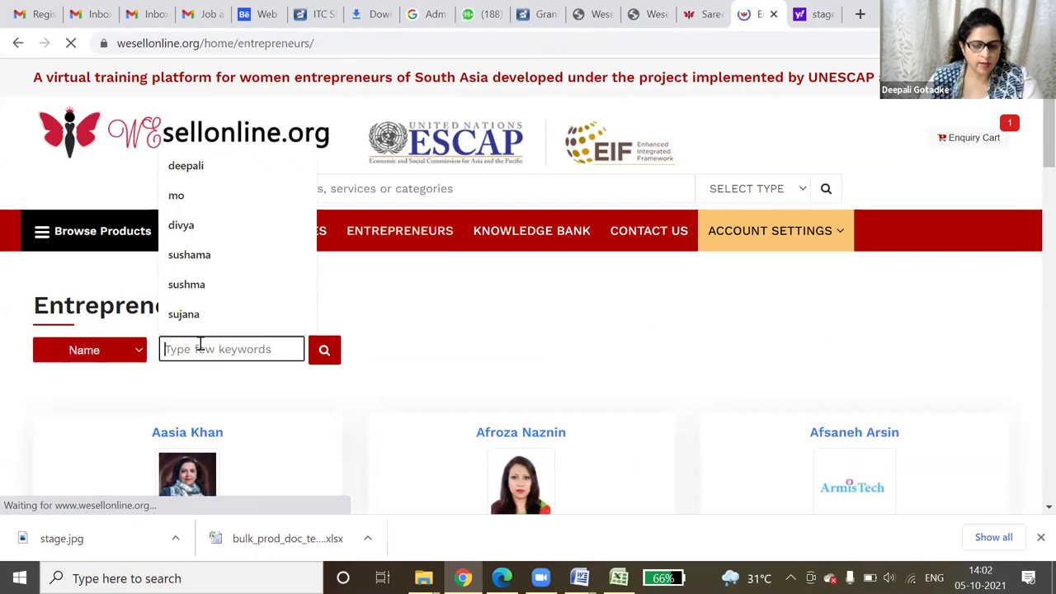
pyautogui.click(243, 168)
pyautogui.click(325, 351)
# - Check the Stage decoration details page under Other Services, then return to Services List
pyautogui.scroll(-3, 620, 351)
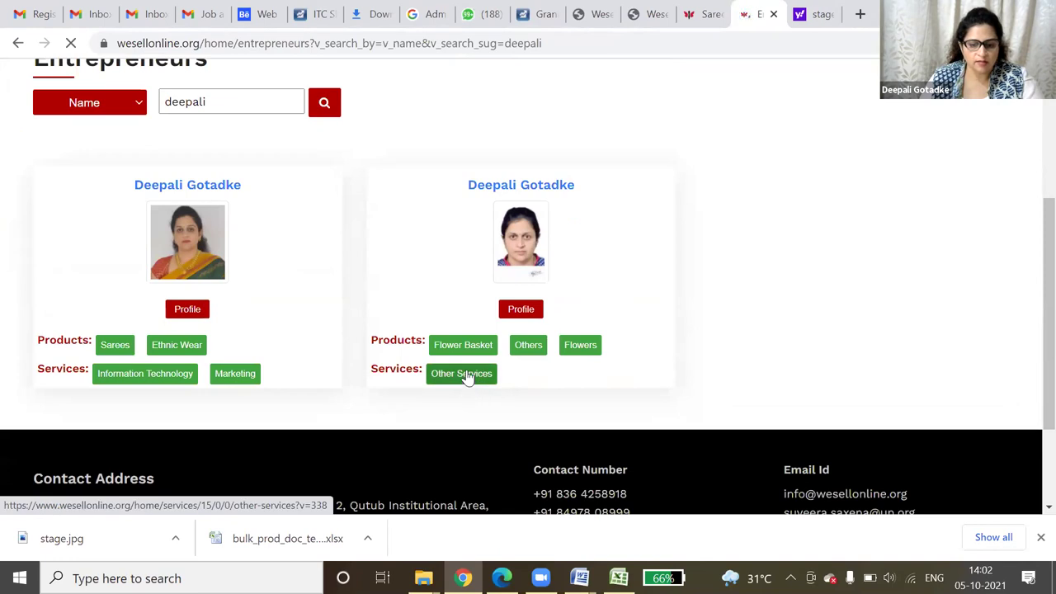
pyautogui.click(463, 373)
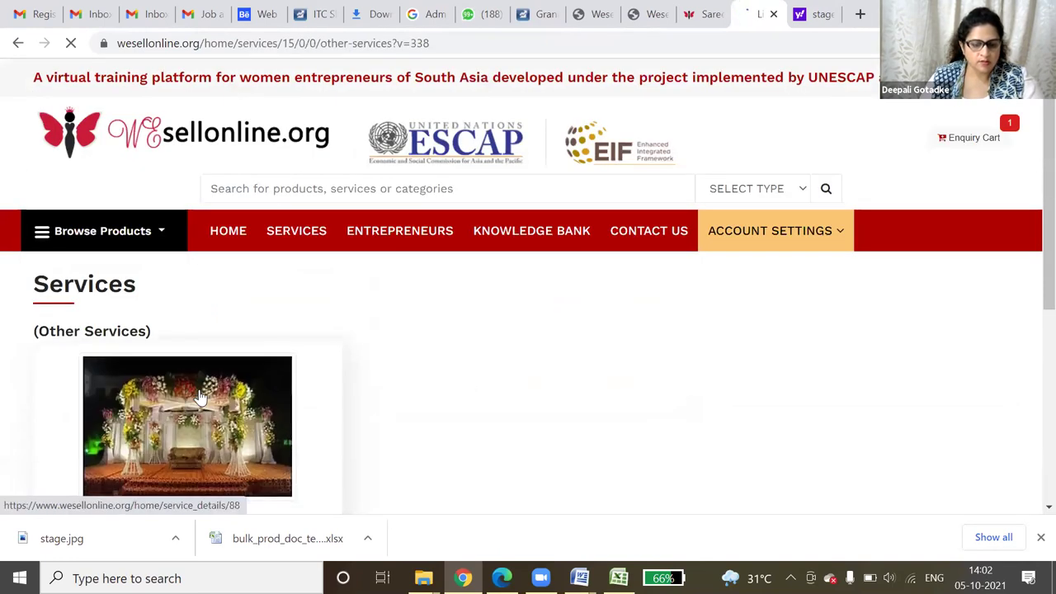
pyautogui.click(248, 412)
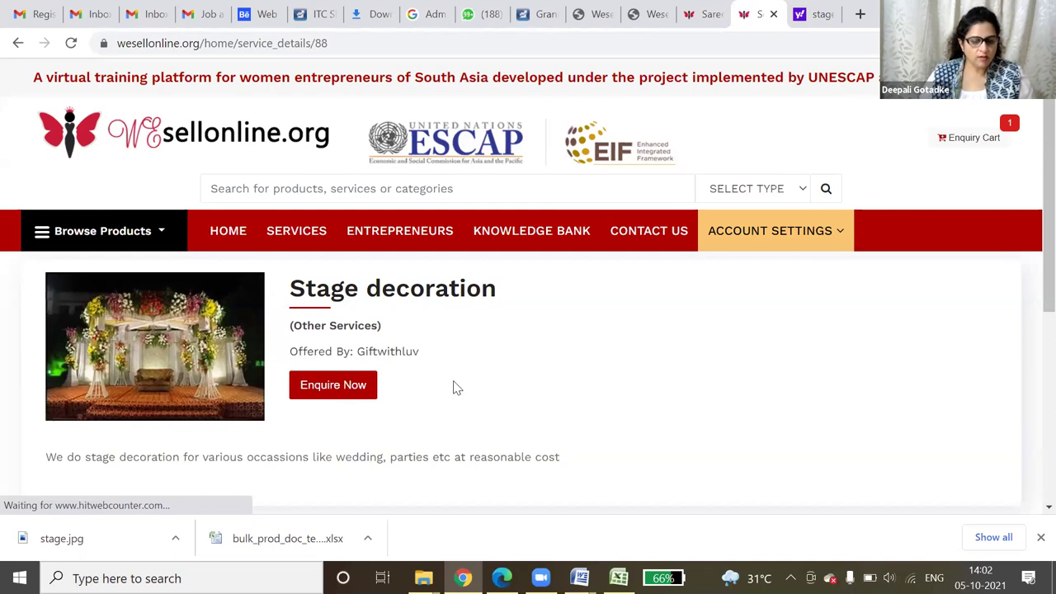
pyautogui.scroll(-2, 454, 385)
pyautogui.moveTo(52, 295); pyautogui.dragTo(618, 322)
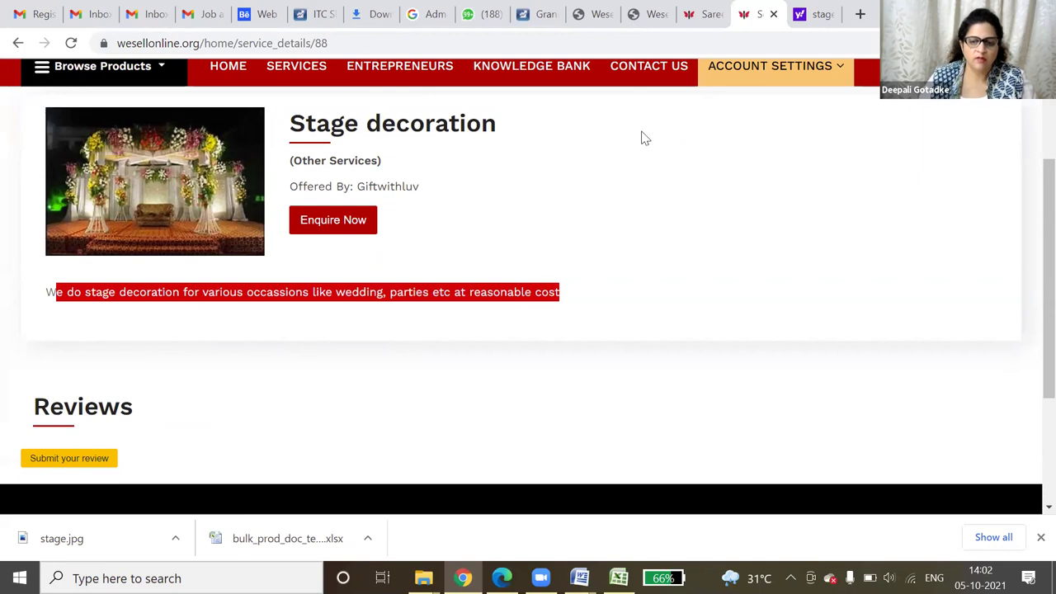
pyautogui.click(660, 11)
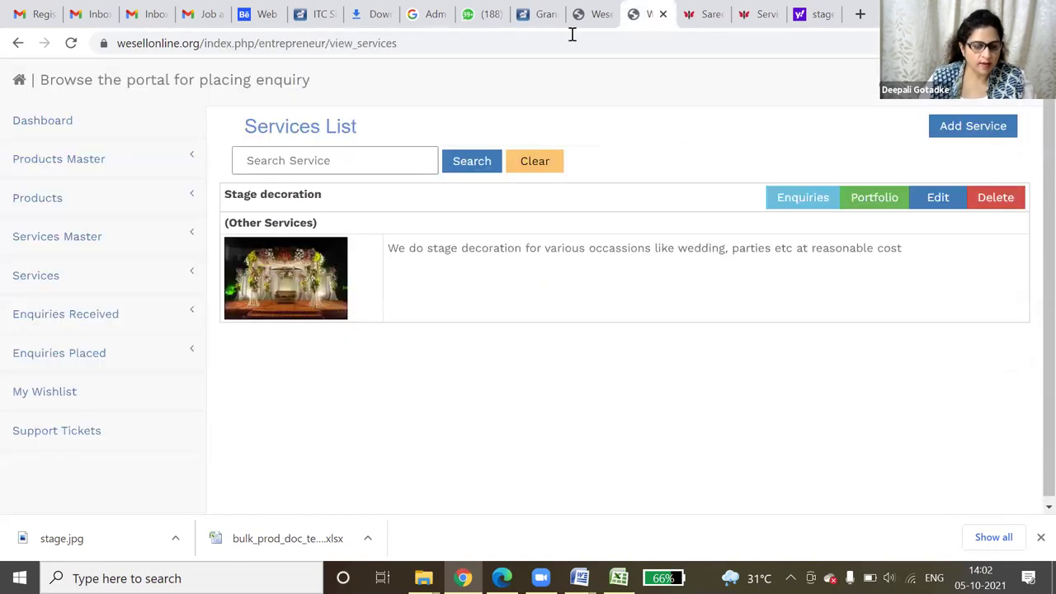
# - Create a 'Gift packing' service with main category Other Services, leaving sub category unset
pyautogui.click(56, 278)
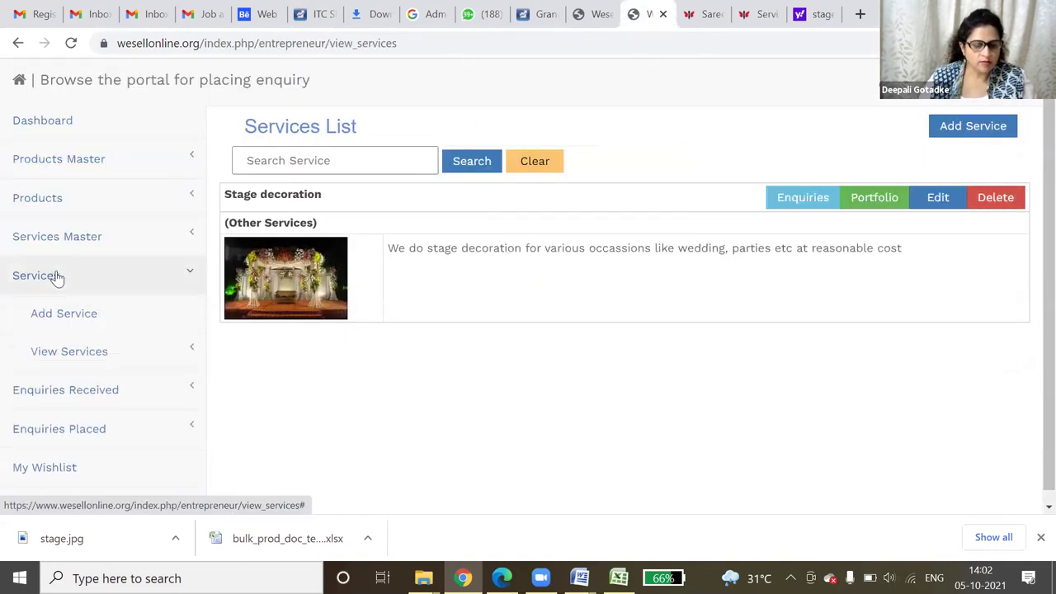
pyautogui.click(70, 331)
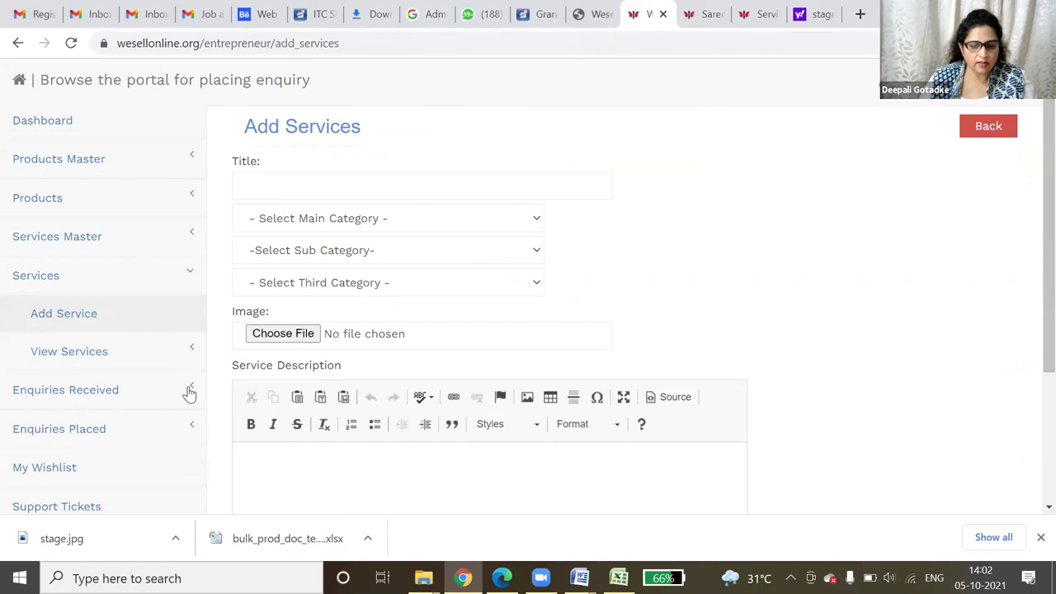
pyautogui.scroll(-3, 537, 452)
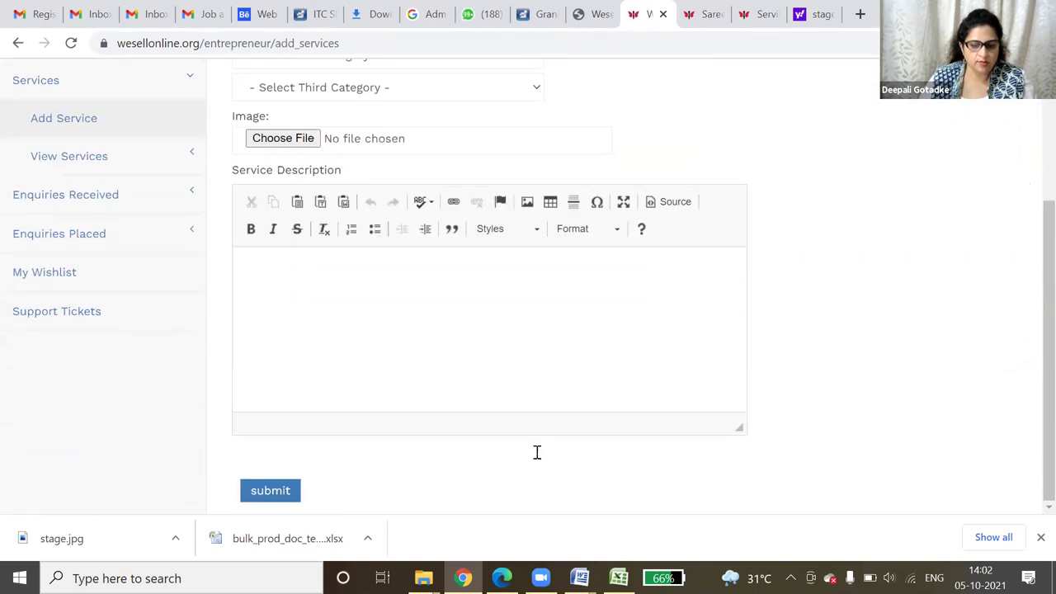
pyautogui.scroll(3, 513, 467)
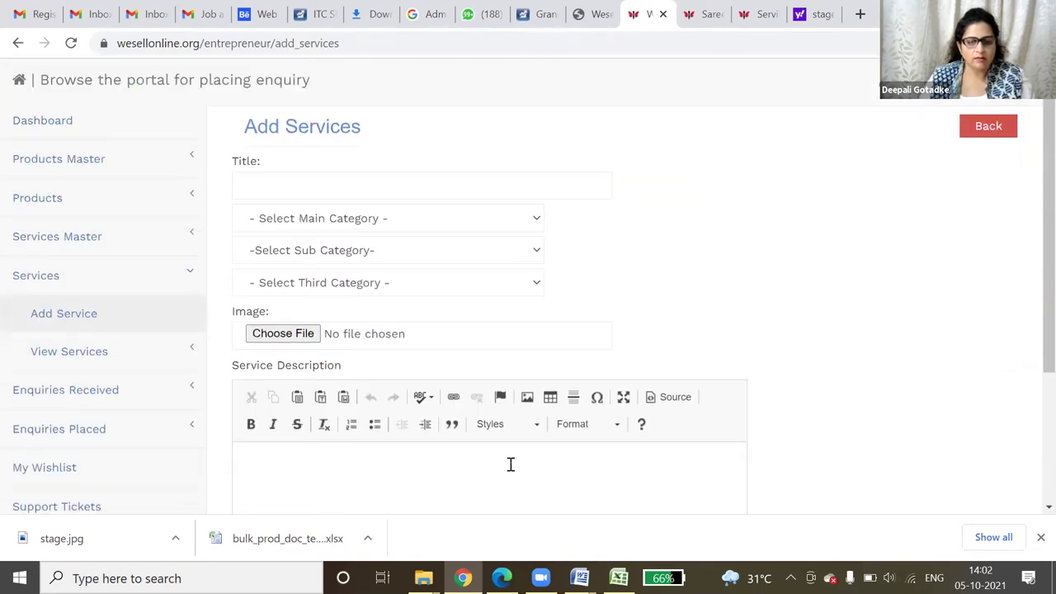
pyautogui.click(338, 188)
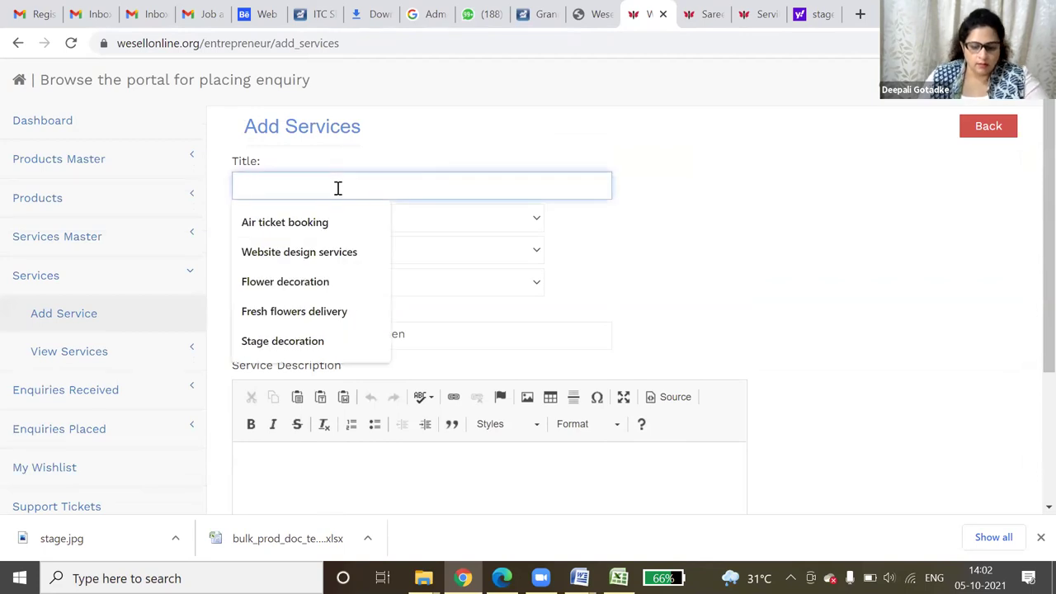
pyautogui.write('Gift')
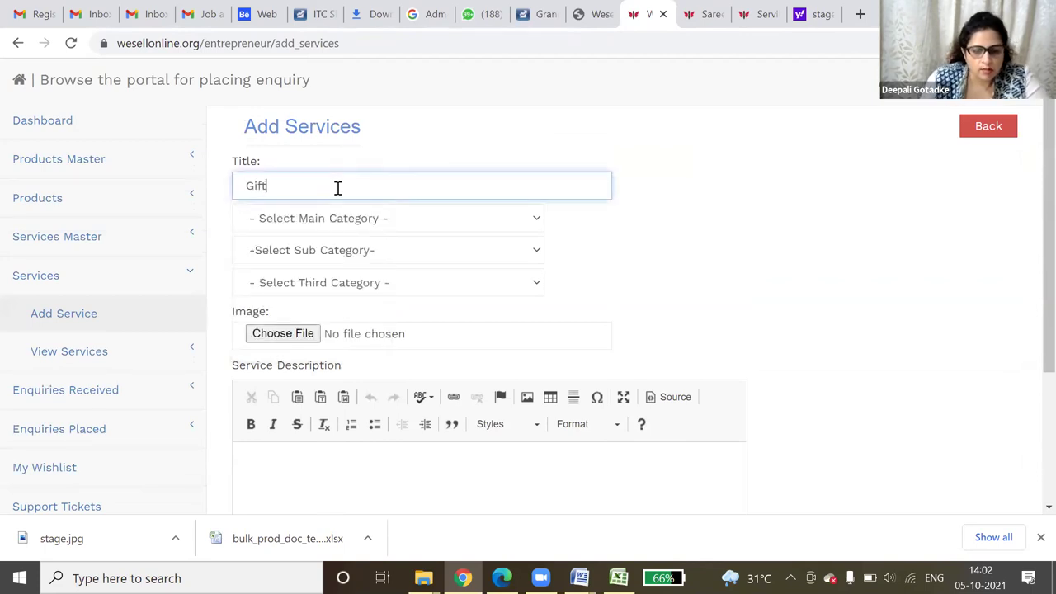
pyautogui.write(' packing')
pyautogui.press('Tab')
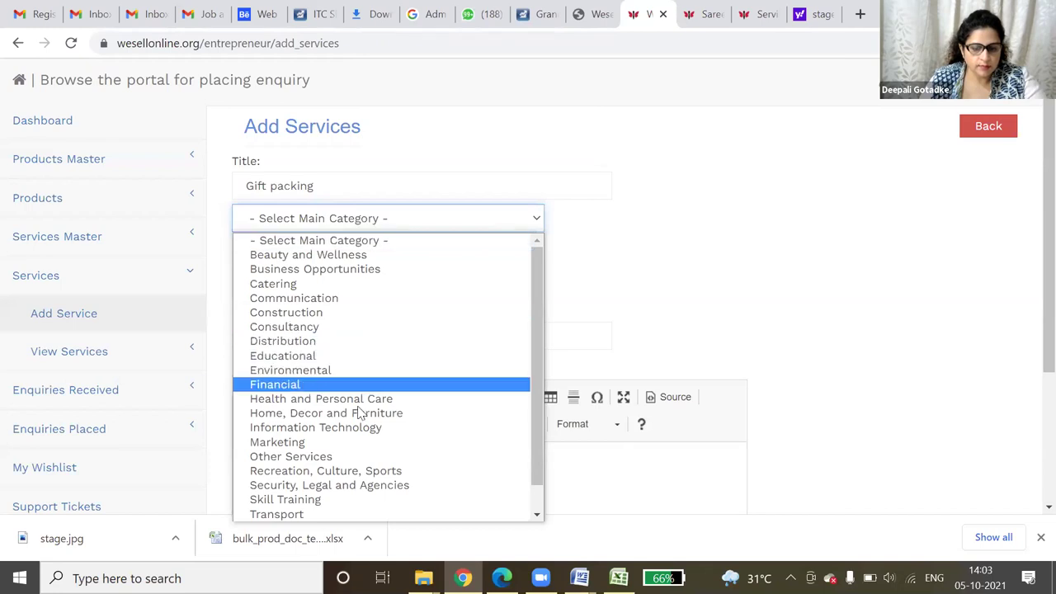
pyautogui.click(356, 460)
pyautogui.click(345, 258)
pyautogui.click(348, 258)
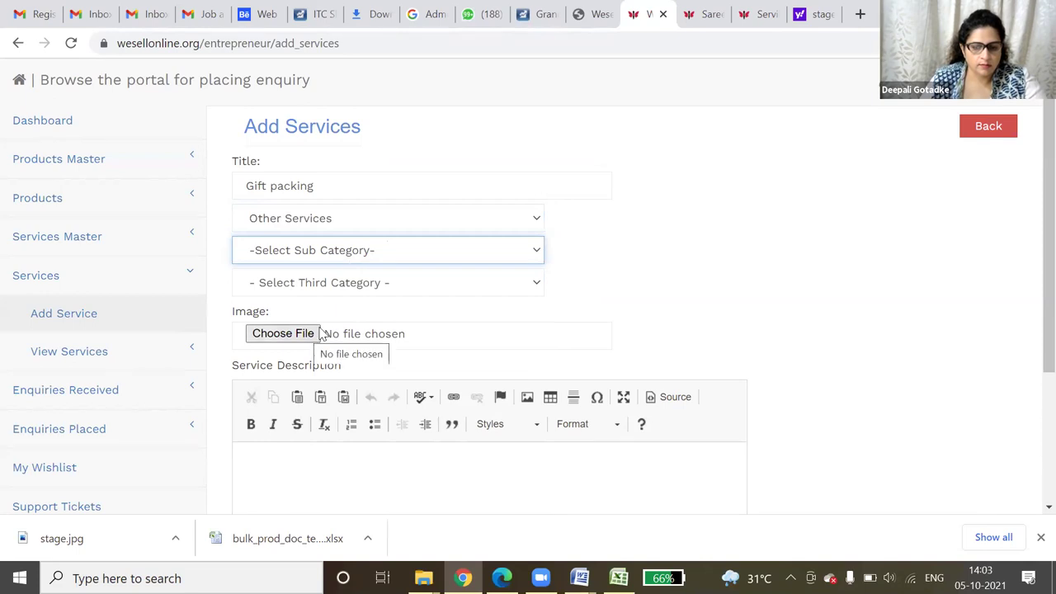
# - Replace the image search with 'gift pack' in Yahoo Search
pyautogui.hotkey('ctrl', '9')
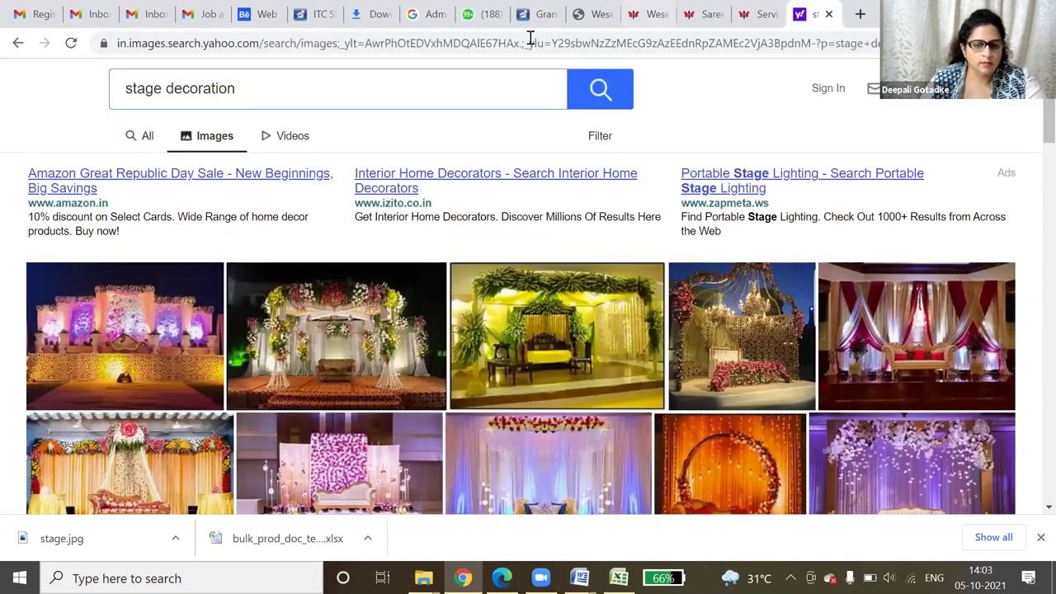
pyautogui.click(158, 87)
pyautogui.write('g')
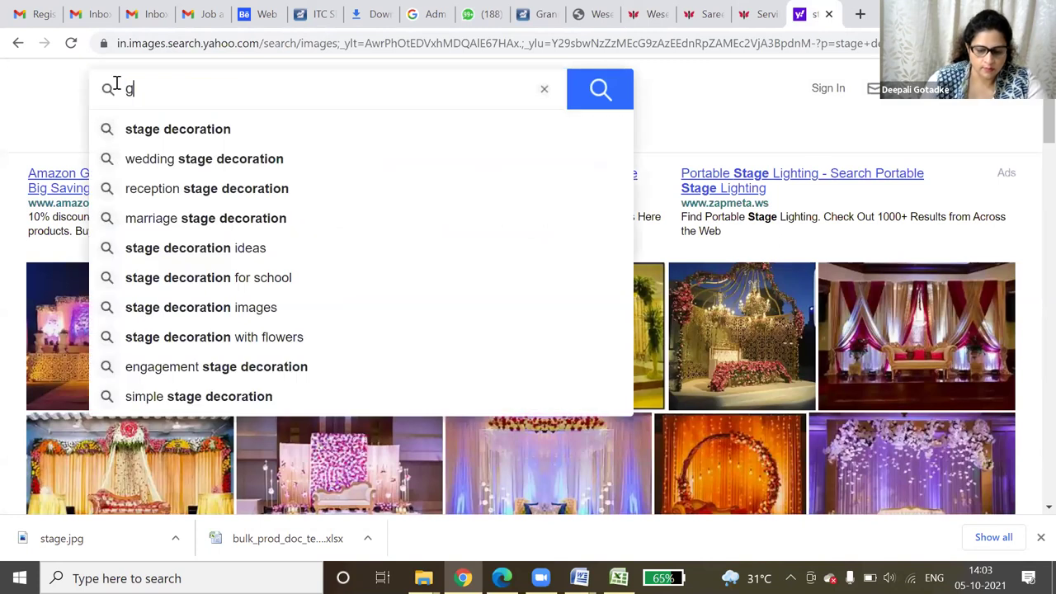
pyautogui.write('ift pack')
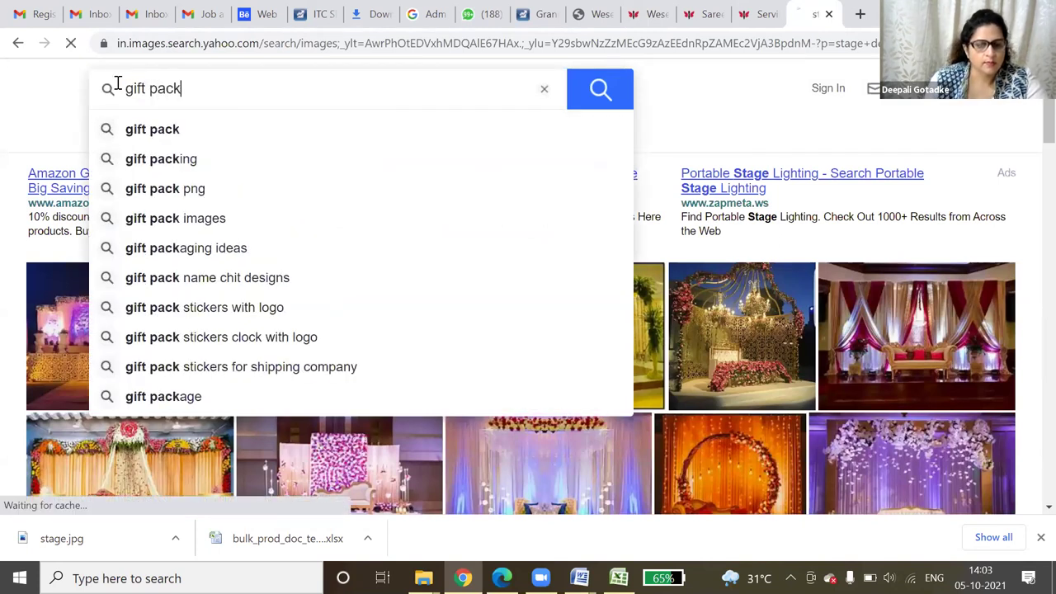
pyautogui.press('Return')
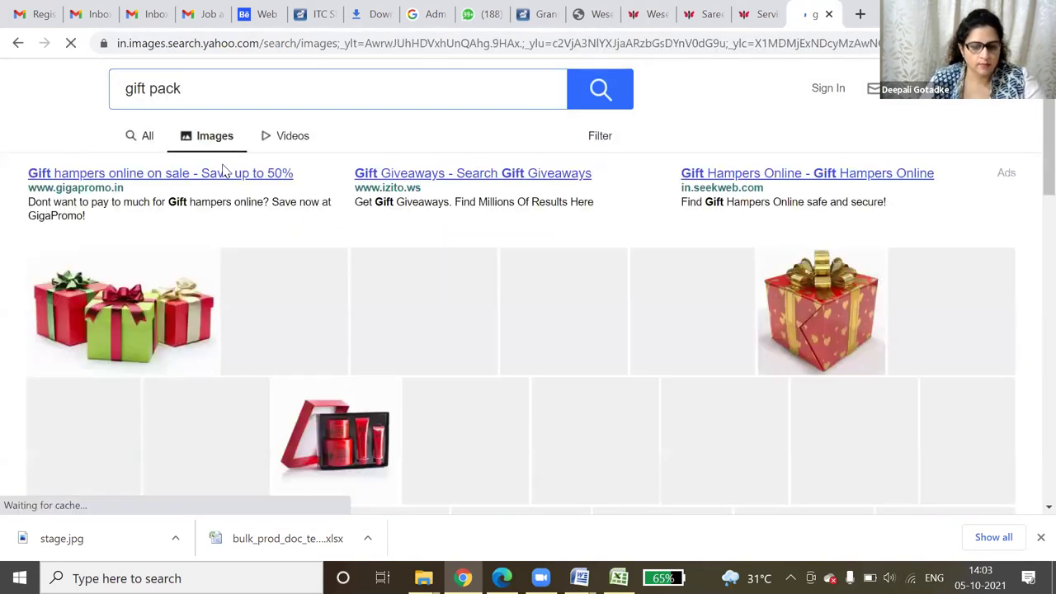
pyautogui.scroll(-1, 96, 294)
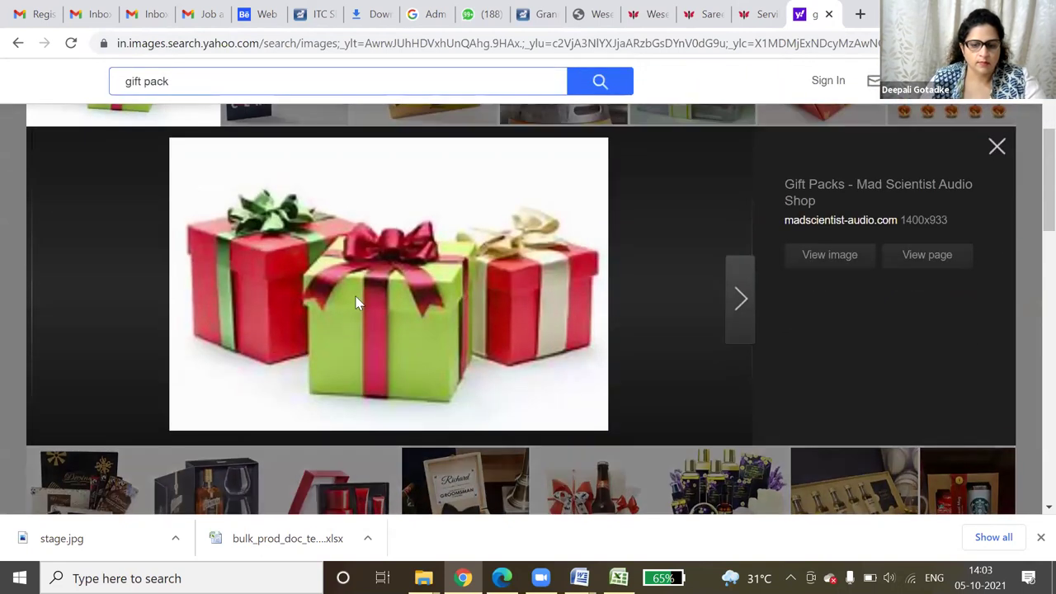
# - Save the gift-boxes picture as 'gifts' and return to the Add Services form
pyautogui.rightClick(313, 264)
pyautogui.click(361, 293)
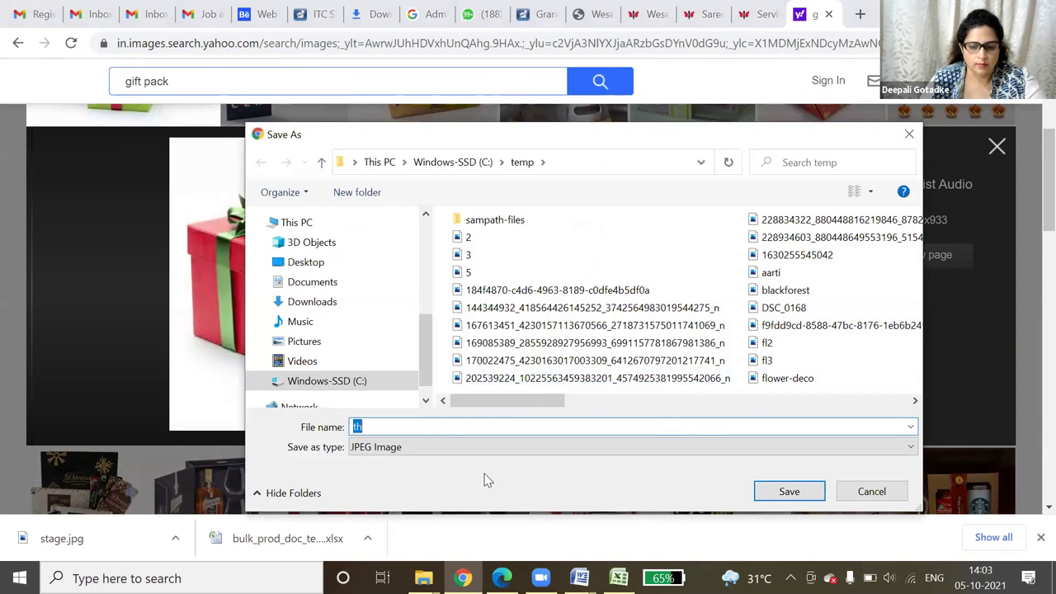
pyautogui.write('gif')
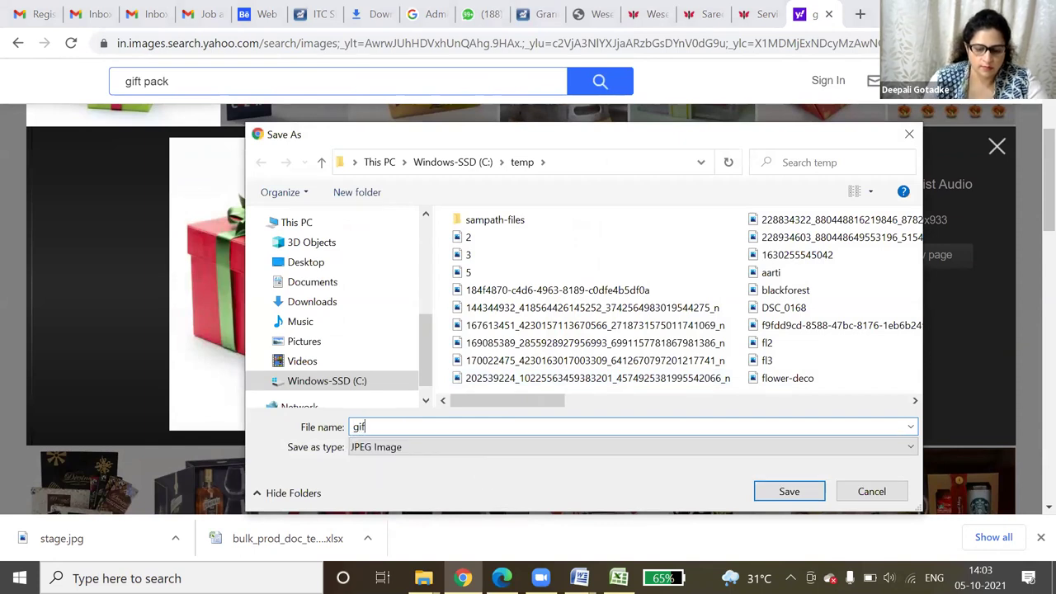
pyautogui.write('ts')
pyautogui.press('Return')
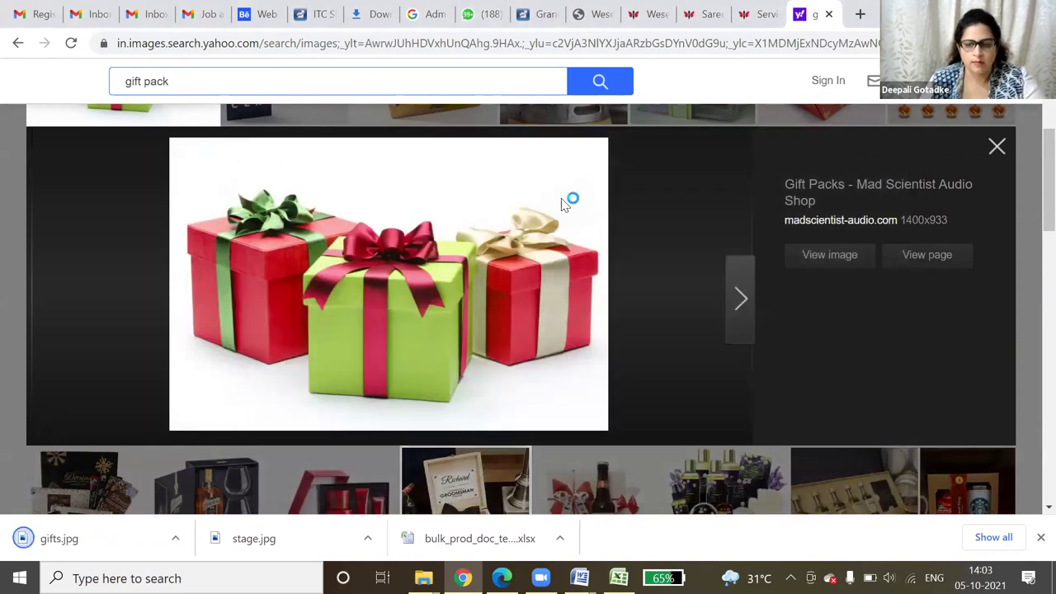
pyautogui.click(632, 20)
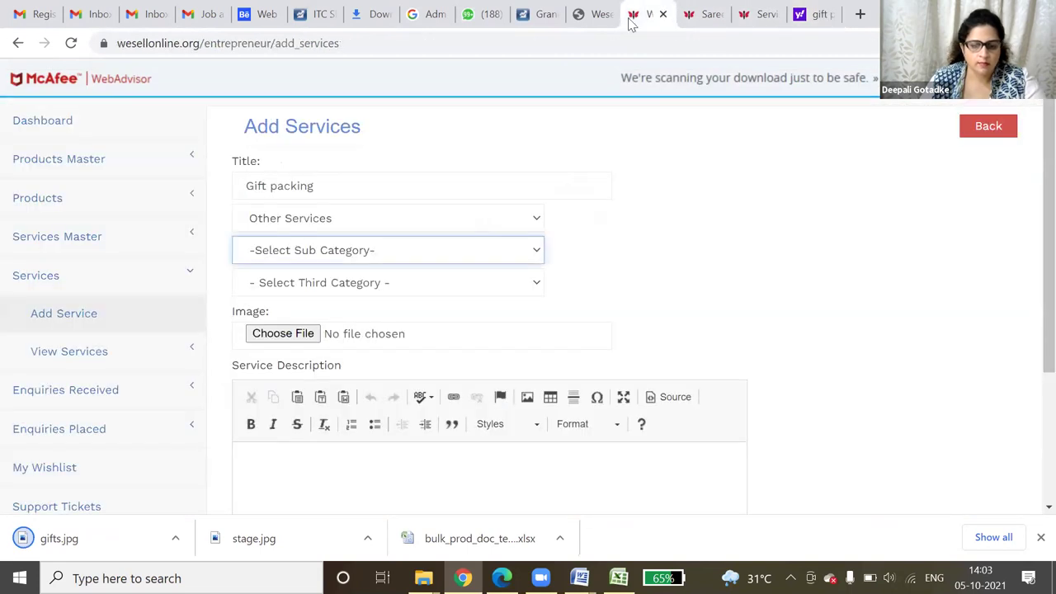
# - Attach gifts.jpg from the temp folder as the Gift packing image
pyautogui.click(290, 335)
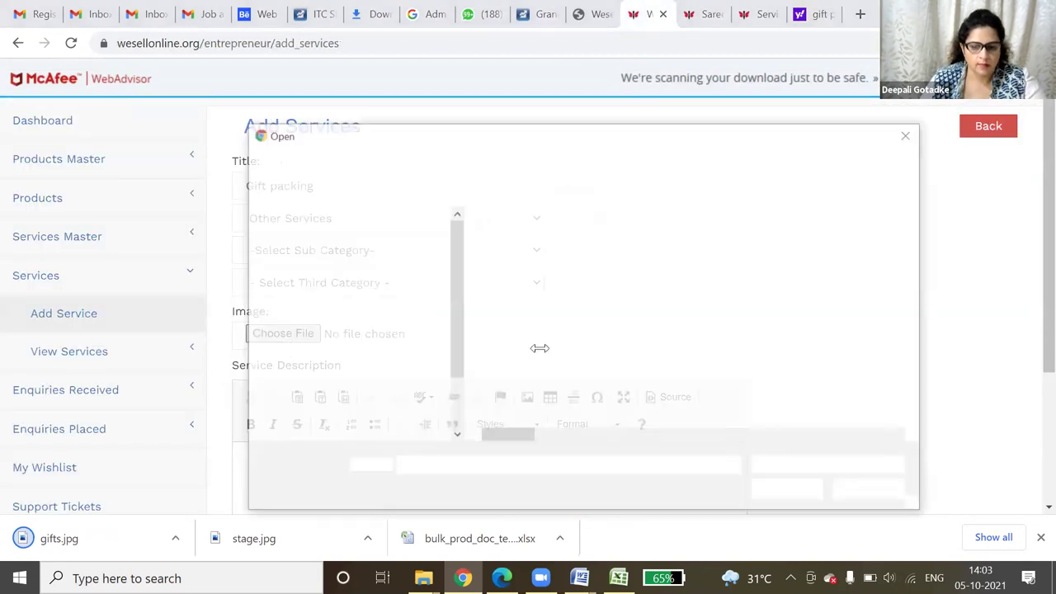
pyautogui.click(655, 341)
pyautogui.write('gifts')
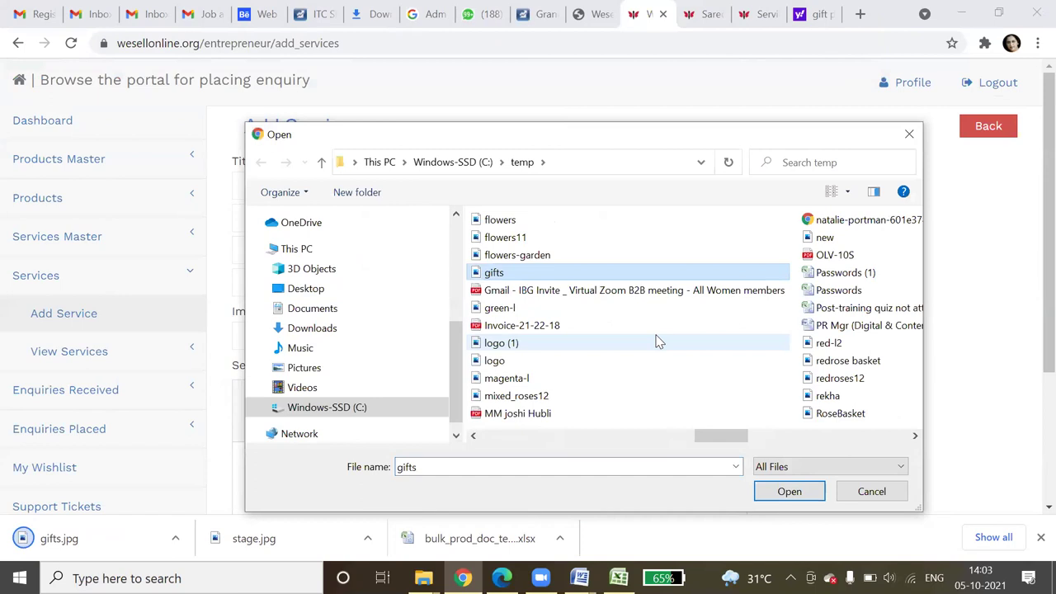
pyautogui.doubleClick(544, 269)
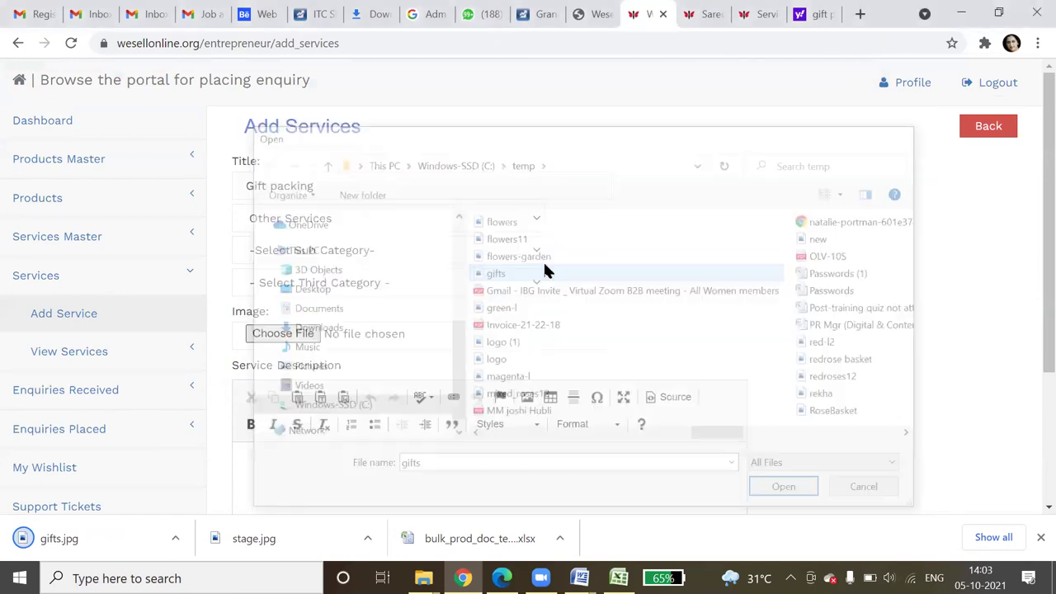
# - Enter the description 'We offer gift packing services' and submit the service
pyautogui.scroll(-1, 319, 412)
pyautogui.click(320, 413)
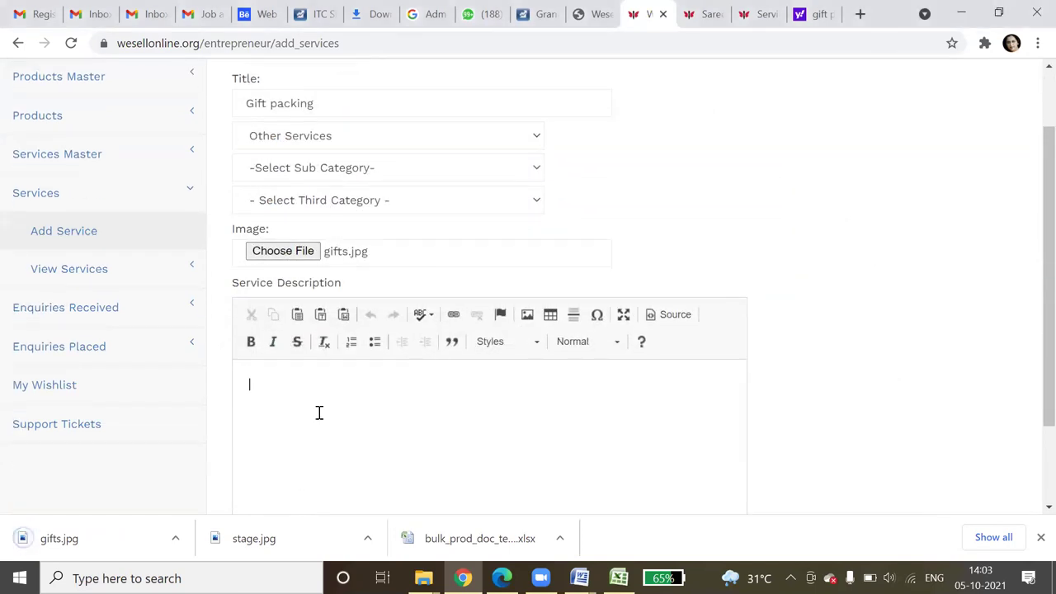
pyautogui.write('We offer gift packing')
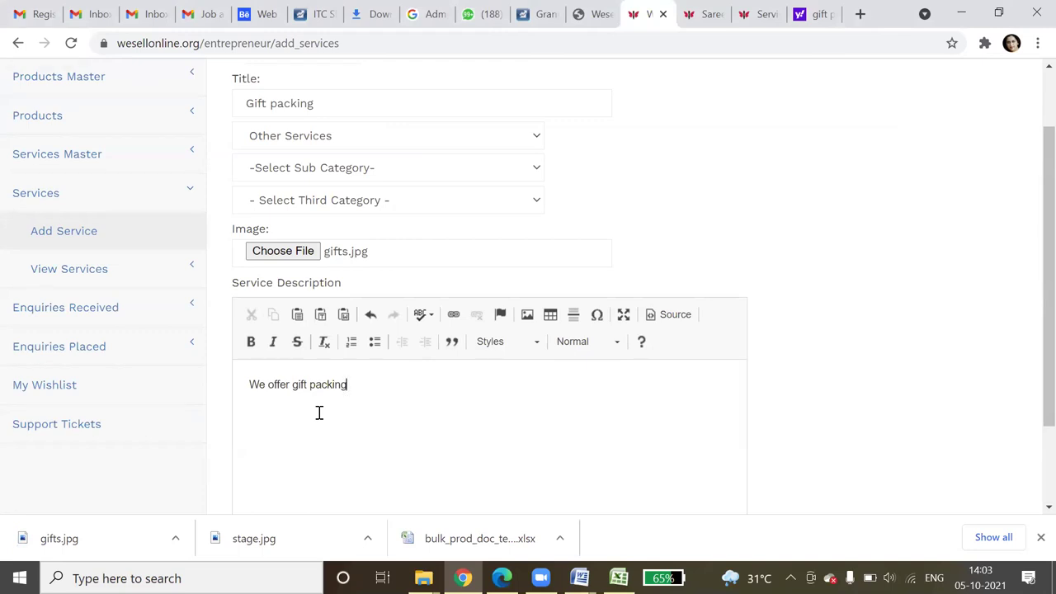
pyautogui.write('services')
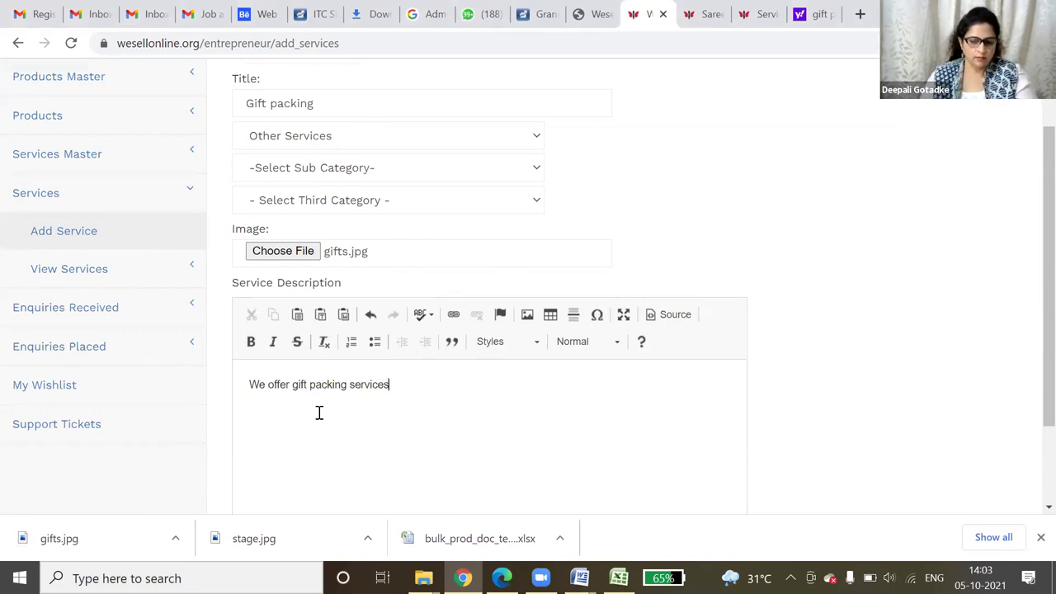
pyautogui.scroll(-2, 358, 401)
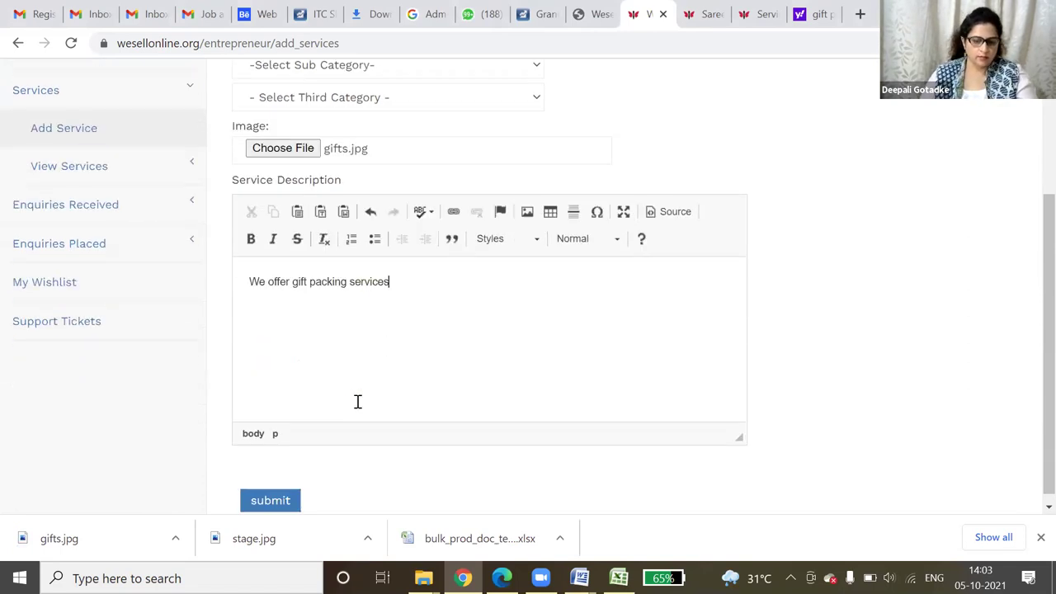
pyautogui.click(270, 492)
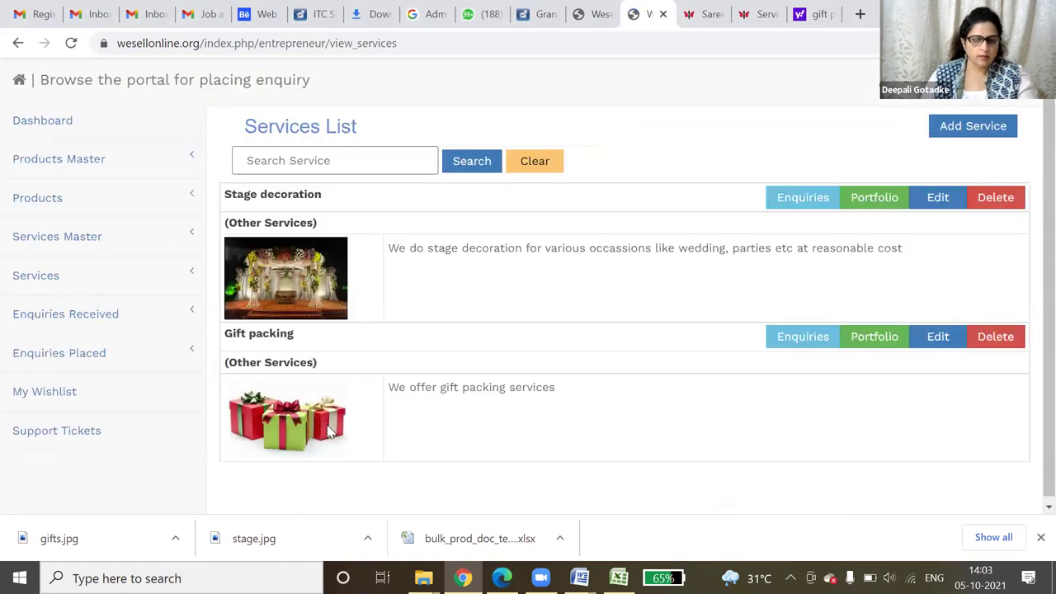
# - Open All Products and scroll the six products from 12 roses bunch to Fresh cream vanilla cake
pyautogui.click(48, 203)
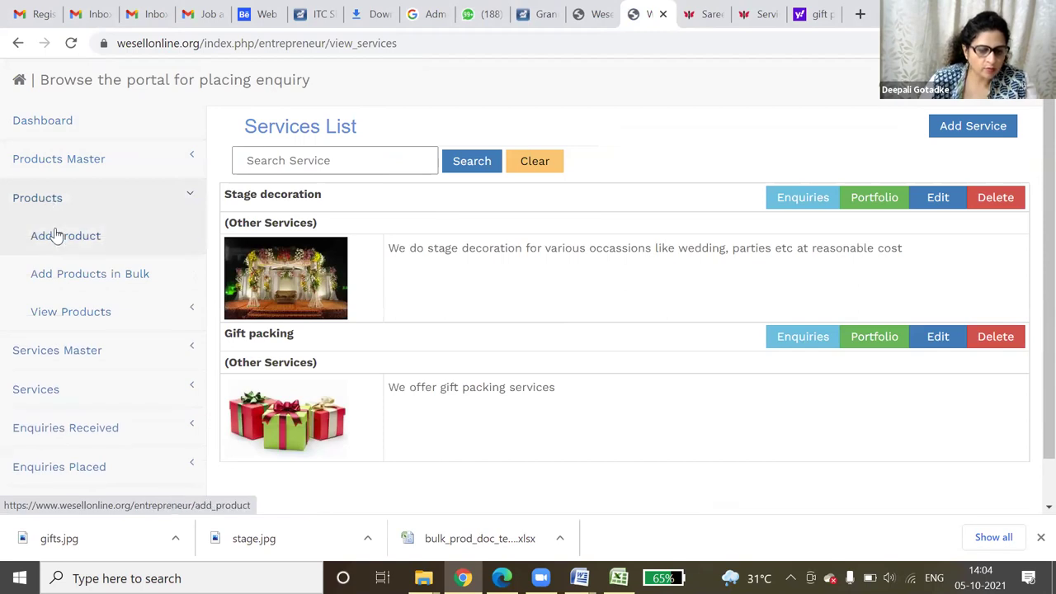
pyautogui.click(70, 315)
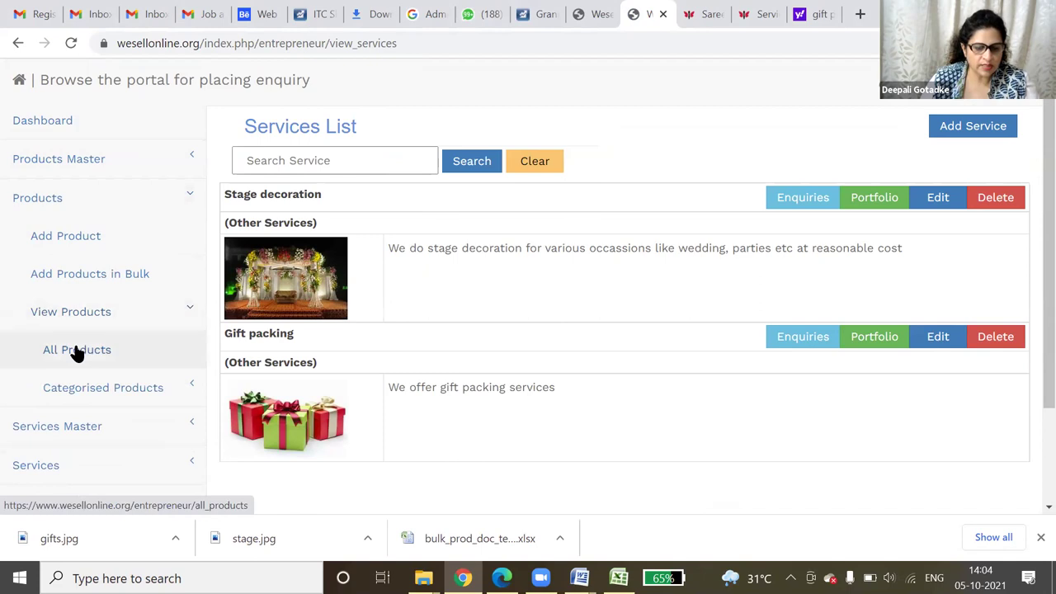
pyautogui.click(77, 349)
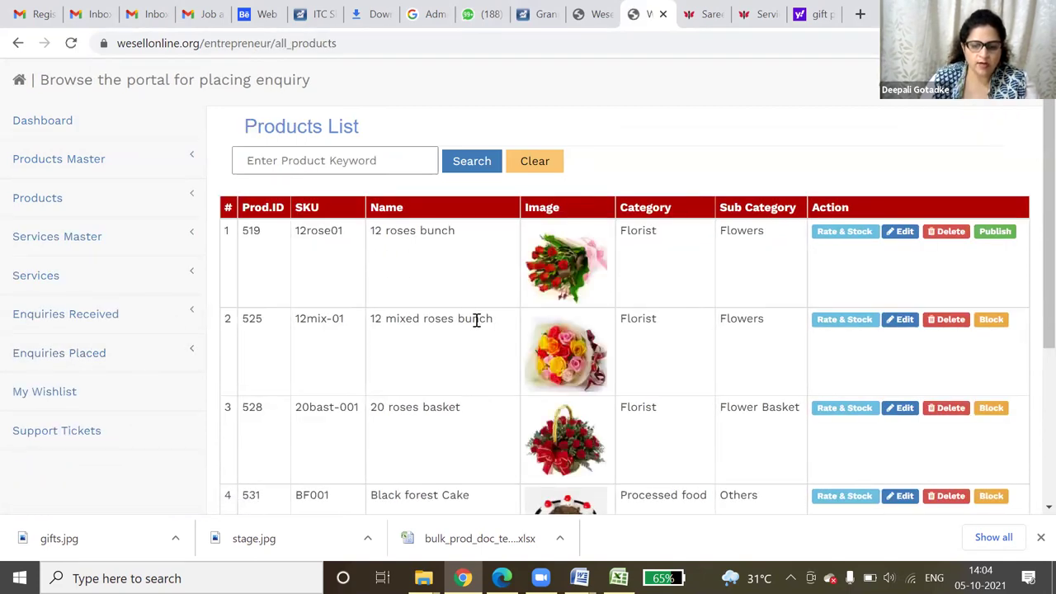
pyautogui.scroll(-3, 632, 332)
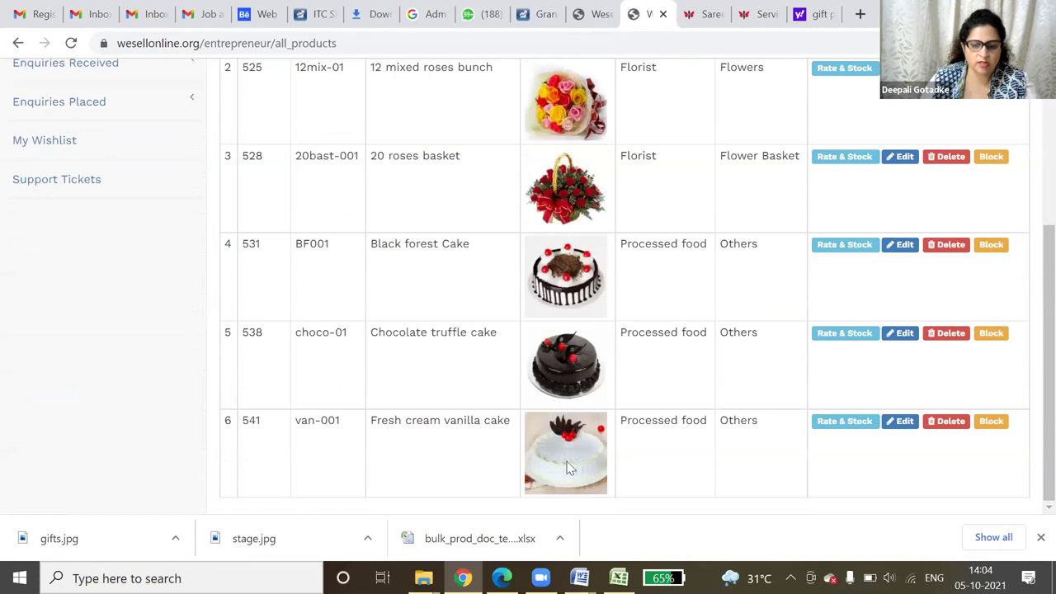
pyautogui.scroll(3, 726, 367)
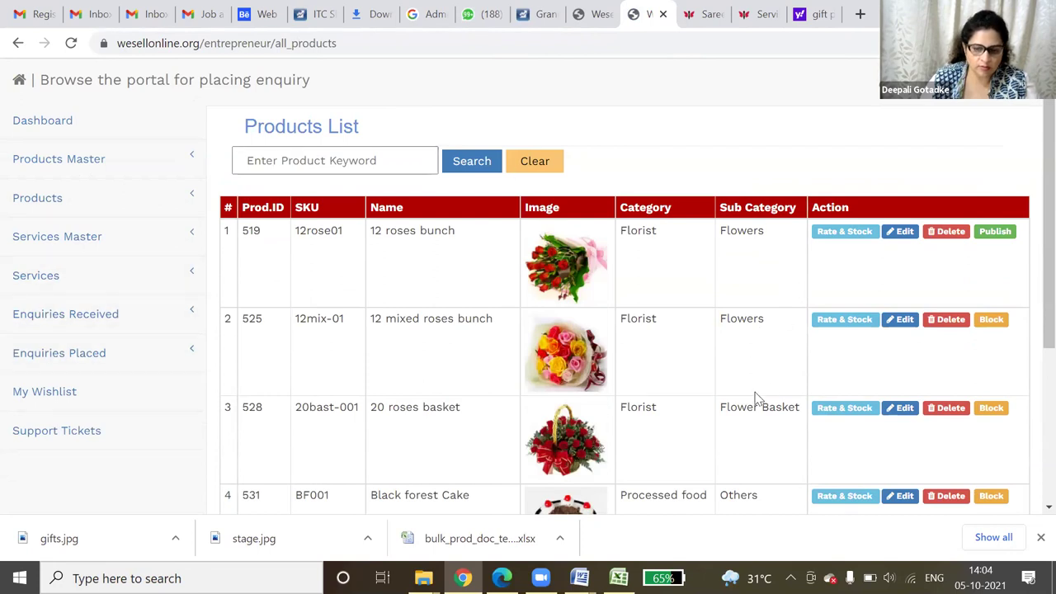
# - On the public Sarees page, search Products for 'cake'
pyautogui.click(711, 11)
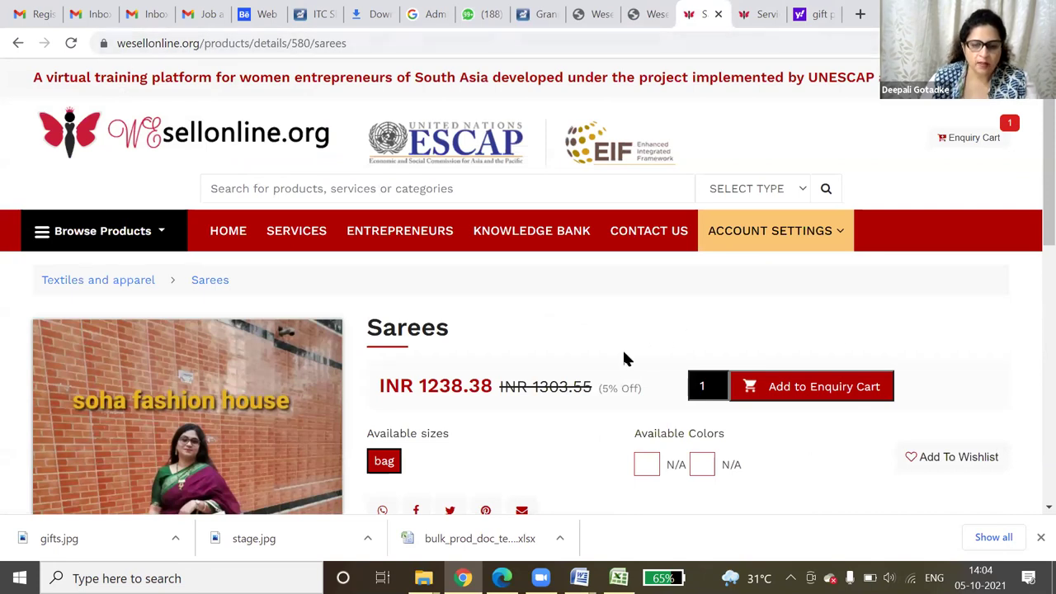
pyautogui.click(273, 181)
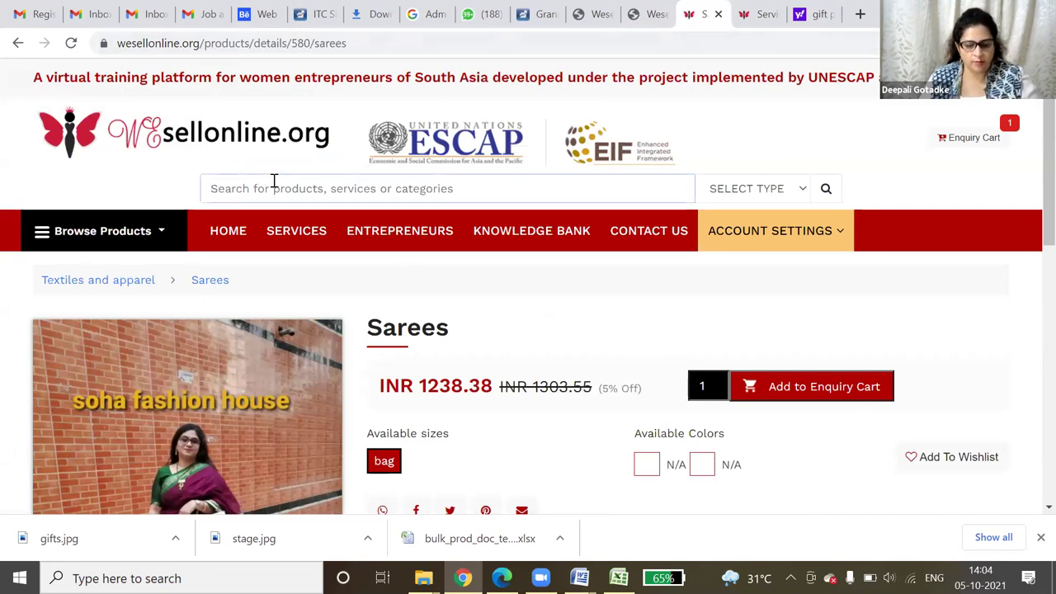
pyautogui.write('cake')
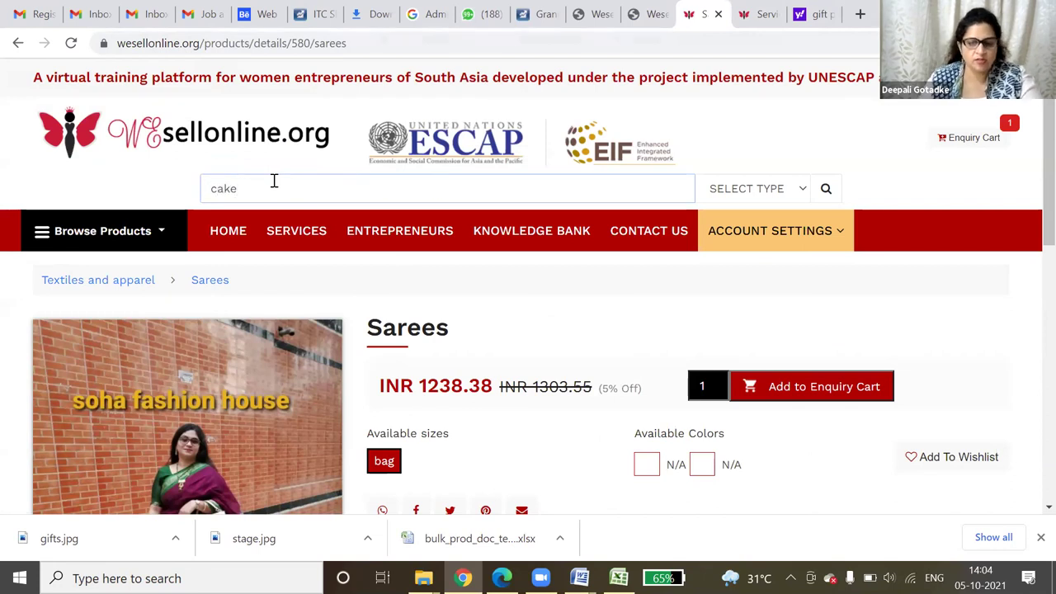
pyautogui.click(749, 180)
pyautogui.click(748, 225)
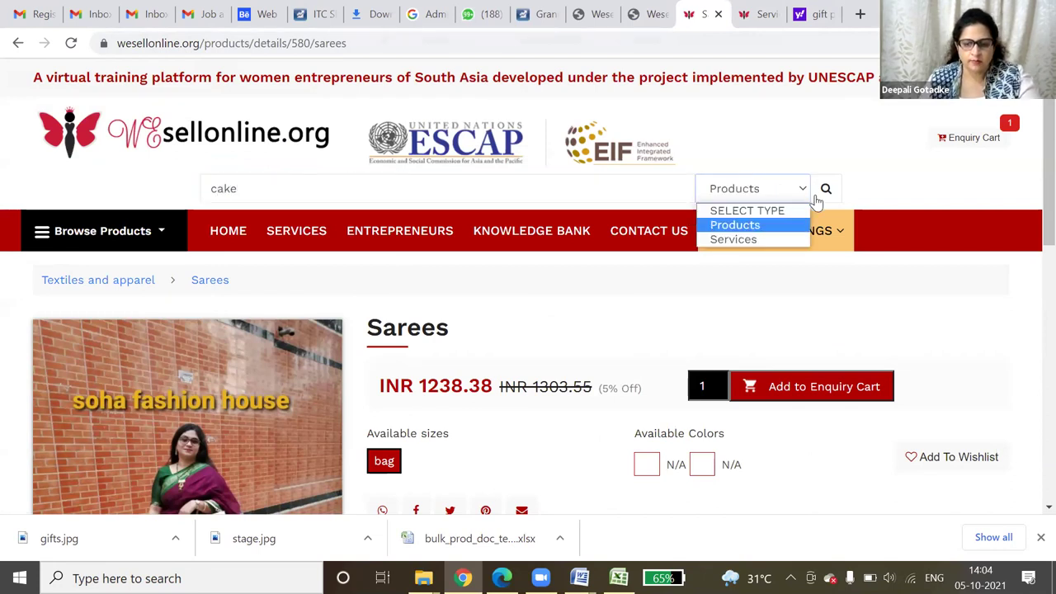
pyautogui.click(817, 198)
# - Scroll through the six cake results, including Black forest, Fresh cream vanilla and Chocolate truffle
pyautogui.scroll(-2, 815, 203)
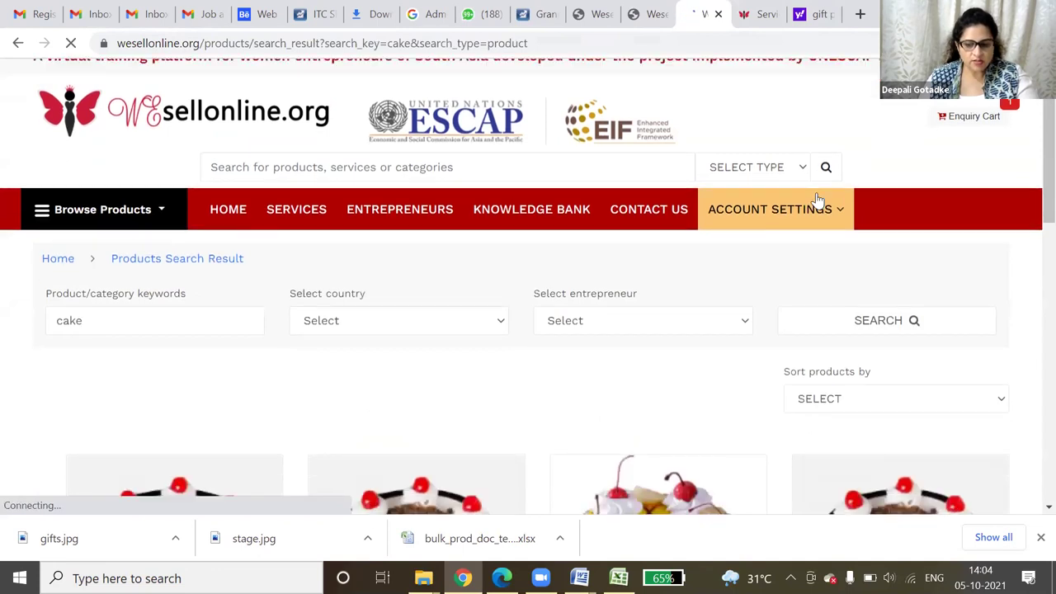
pyautogui.scroll(-1, 819, 201)
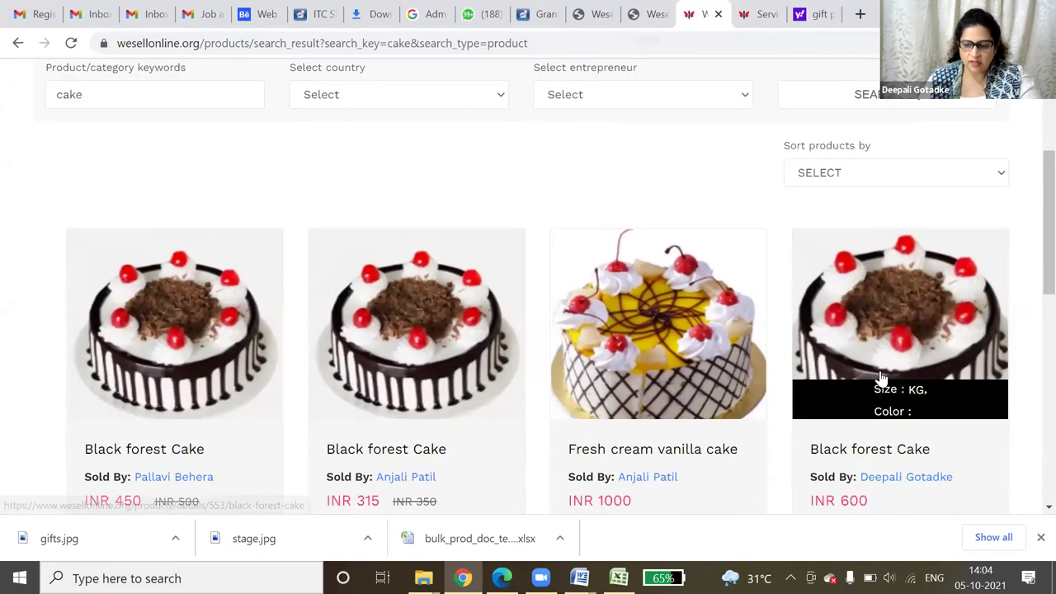
pyautogui.scroll(-1, 880, 379)
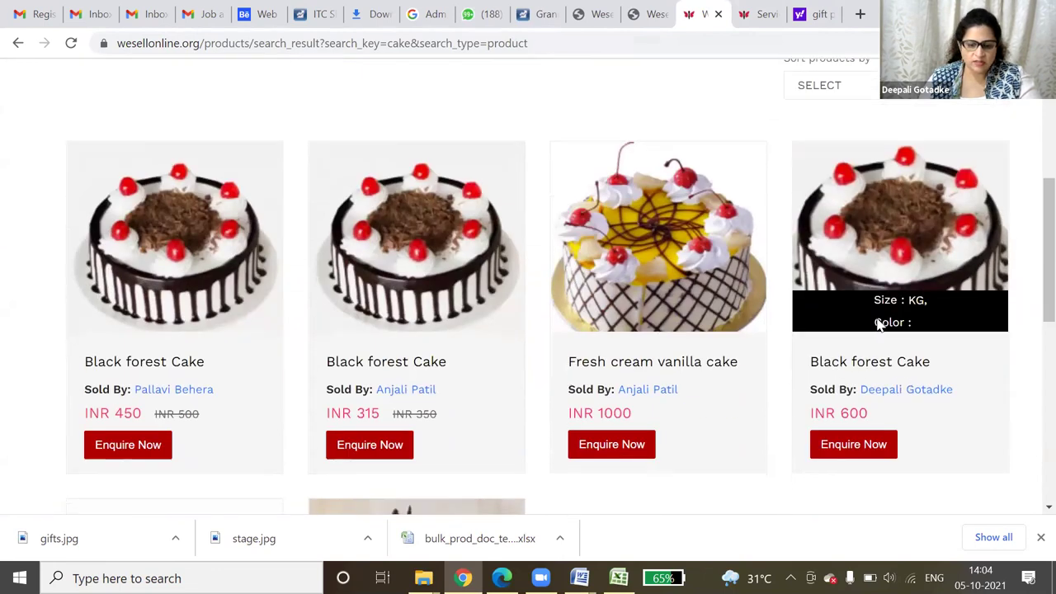
pyautogui.scroll(-4, 877, 322)
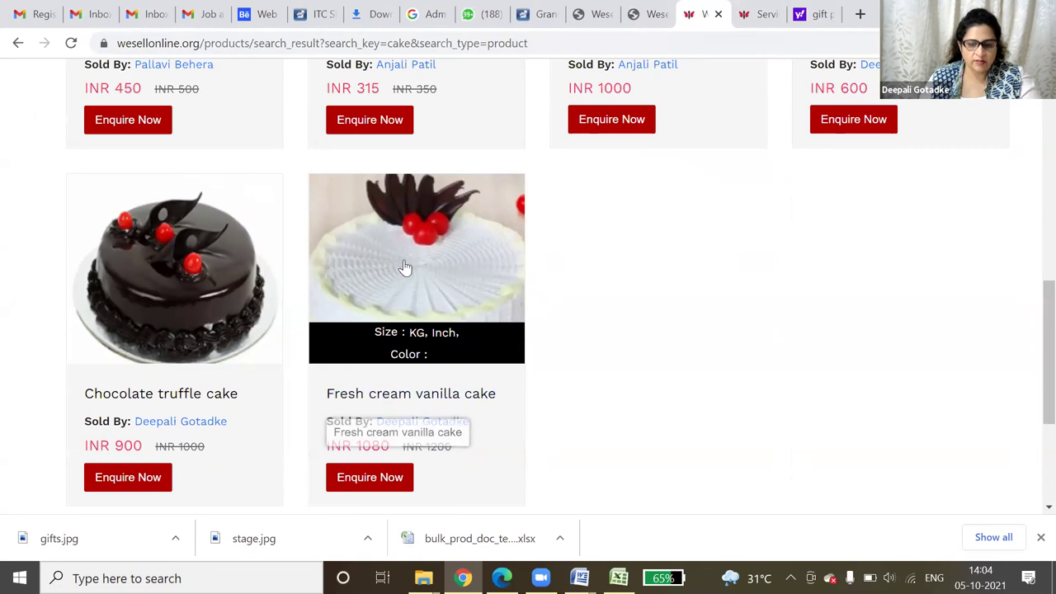
pyautogui.scroll(1, 743, 313)
pyautogui.scroll(3, 740, 326)
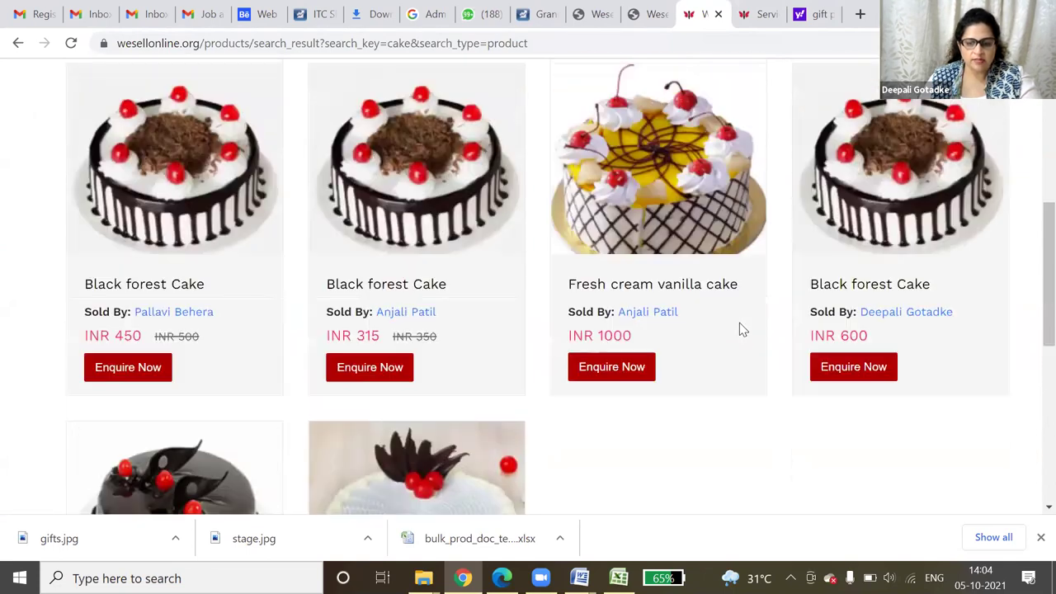
pyautogui.scroll(2, 740, 329)
pyautogui.scroll(4, 412, 196)
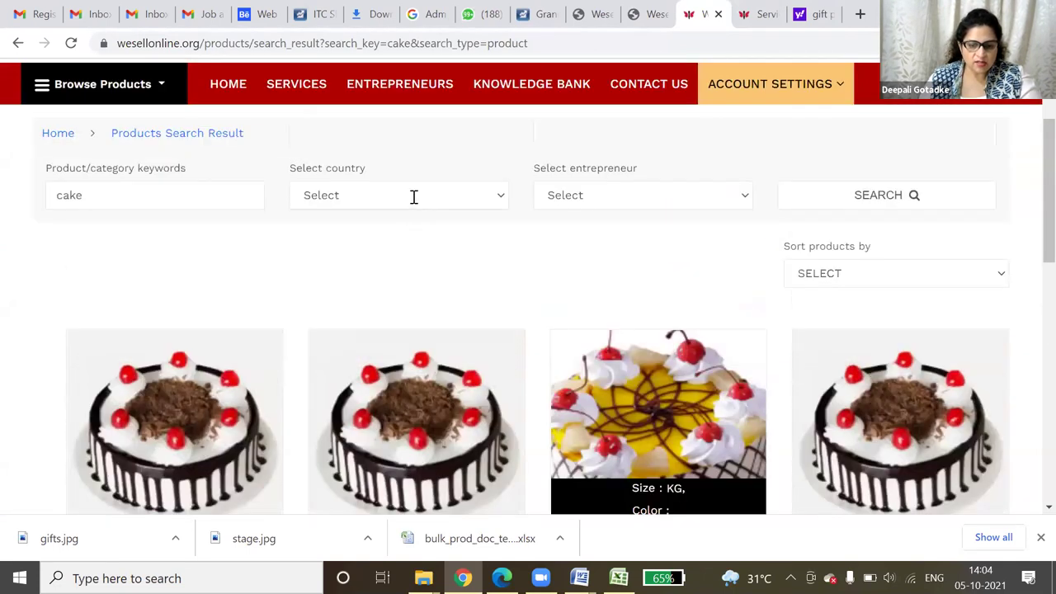
# - Search the Entrepreneurs directory by Name for the seller, using the name from history
pyautogui.click(405, 239)
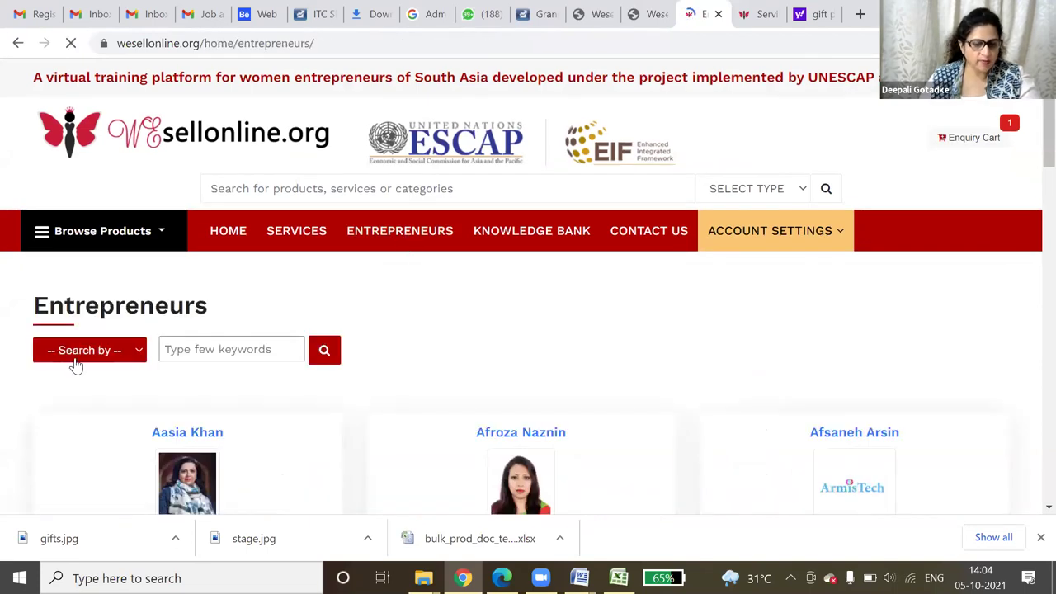
pyautogui.click(80, 353)
pyautogui.click(86, 398)
pyautogui.click(203, 354)
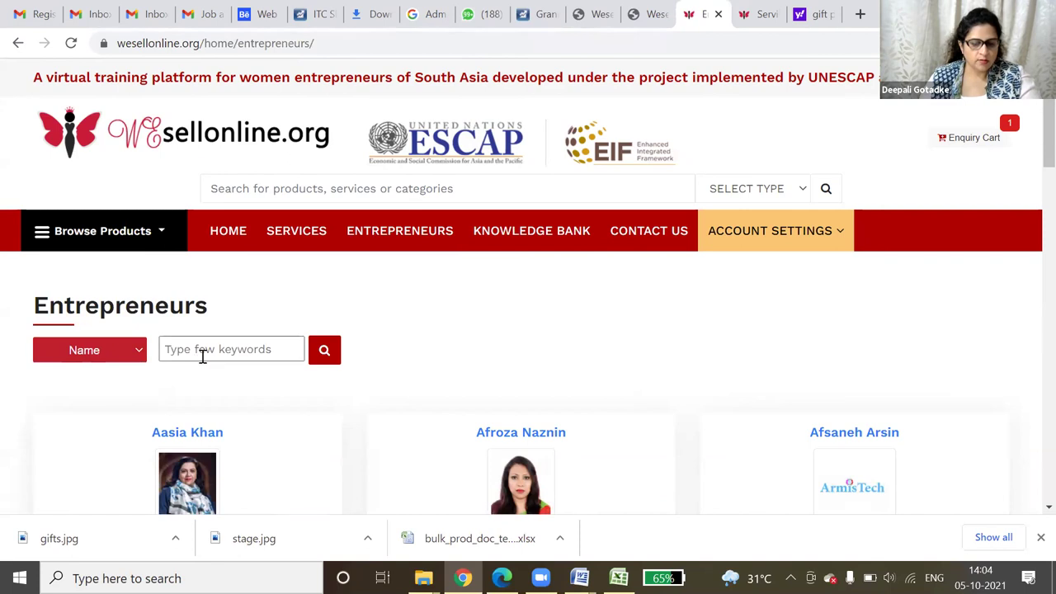
pyautogui.click(219, 169)
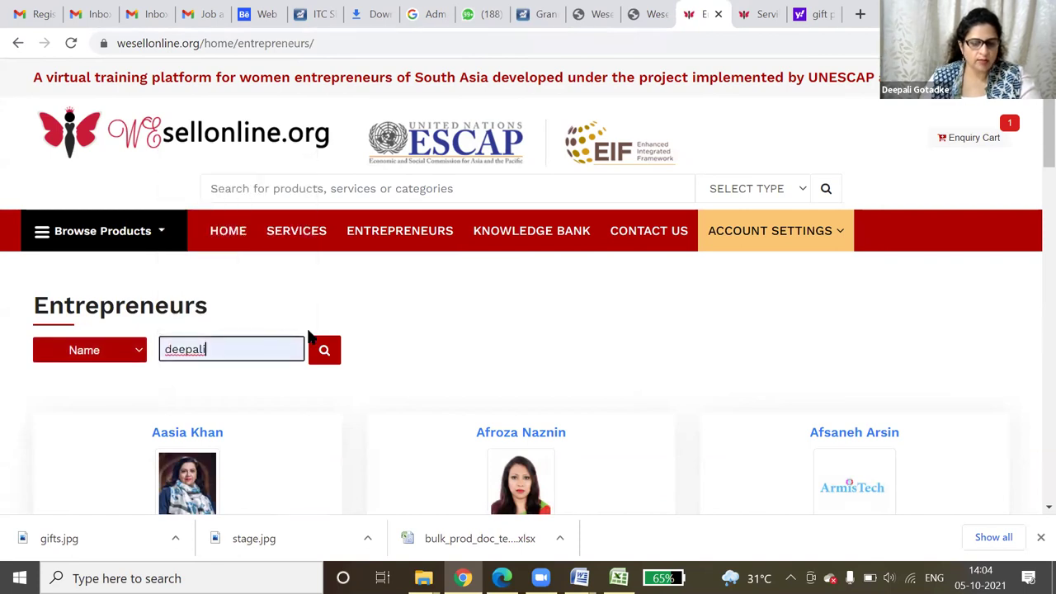
pyautogui.click(330, 353)
pyautogui.scroll(-2, 615, 339)
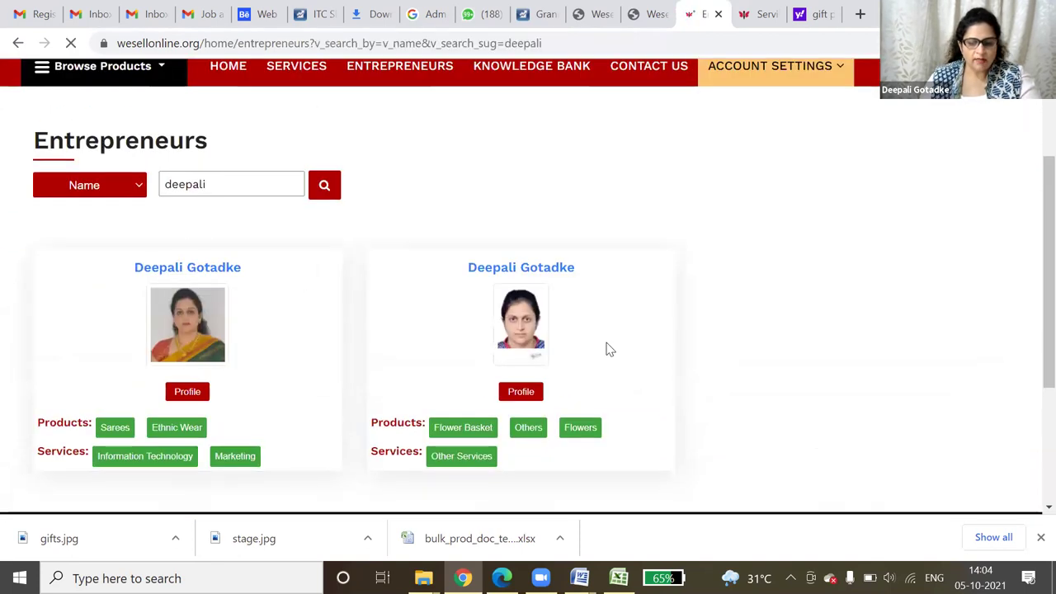
# - Browse the seller's Flower Basket, Others and Flowers products in turn
pyautogui.click(472, 429)
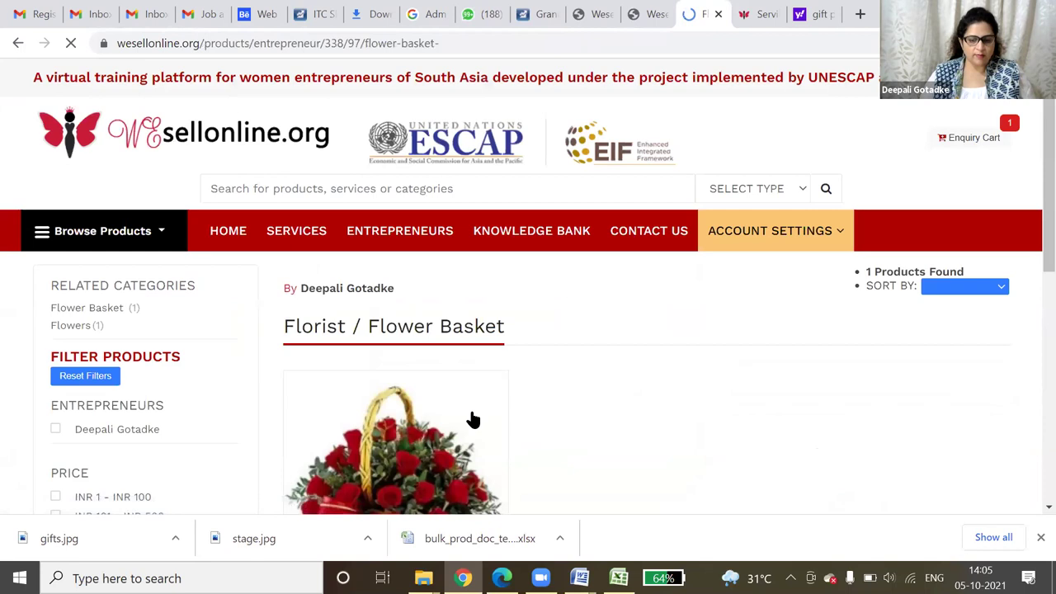
pyautogui.scroll(-3, 489, 480)
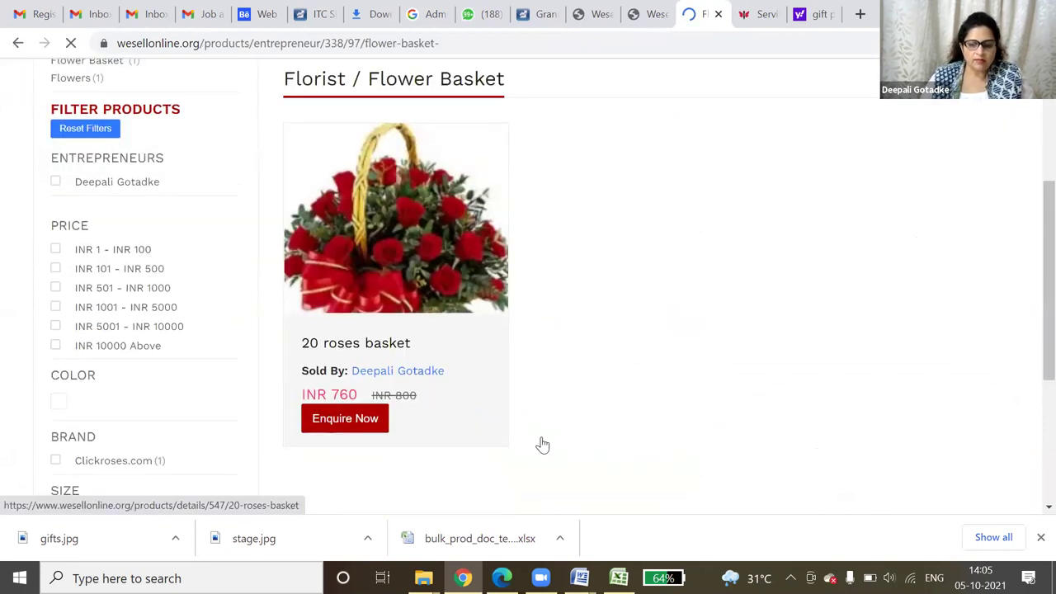
pyautogui.hotkey('alt', 'Left')
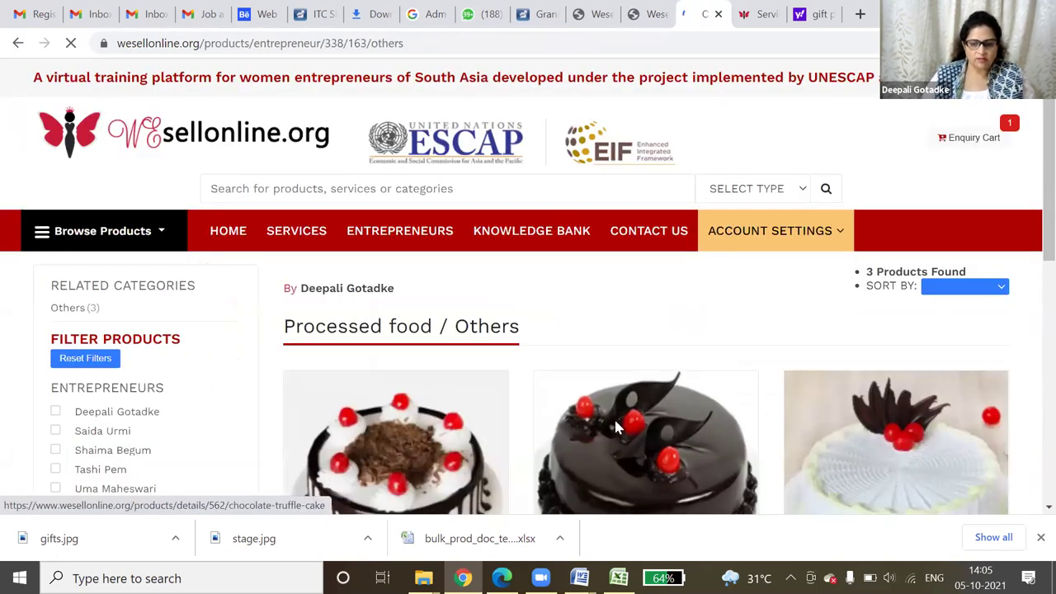
pyautogui.scroll(-3, 815, 430)
pyautogui.click(18, 43)
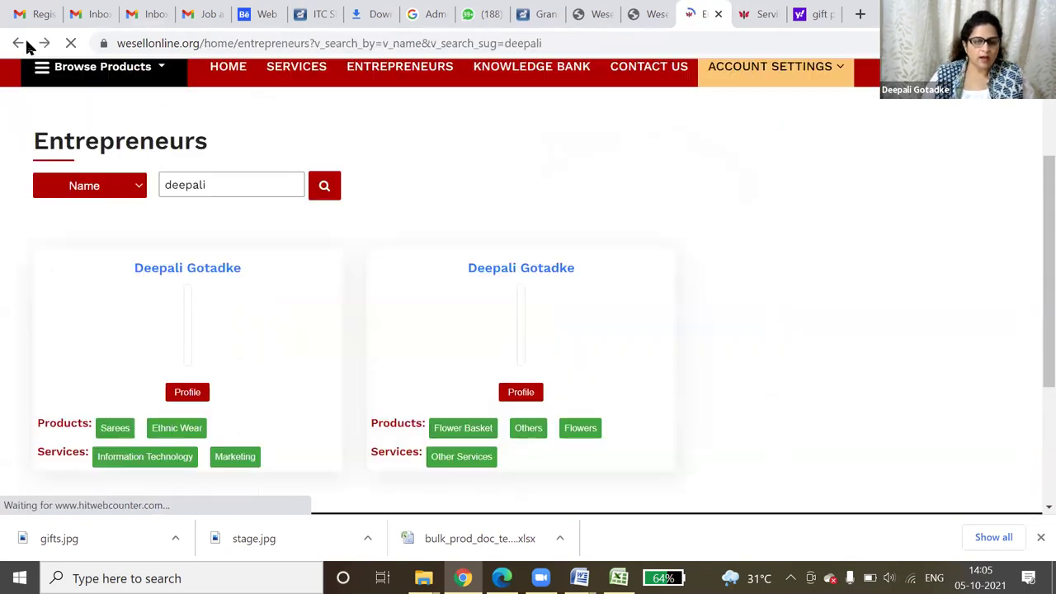
pyautogui.click(18, 43)
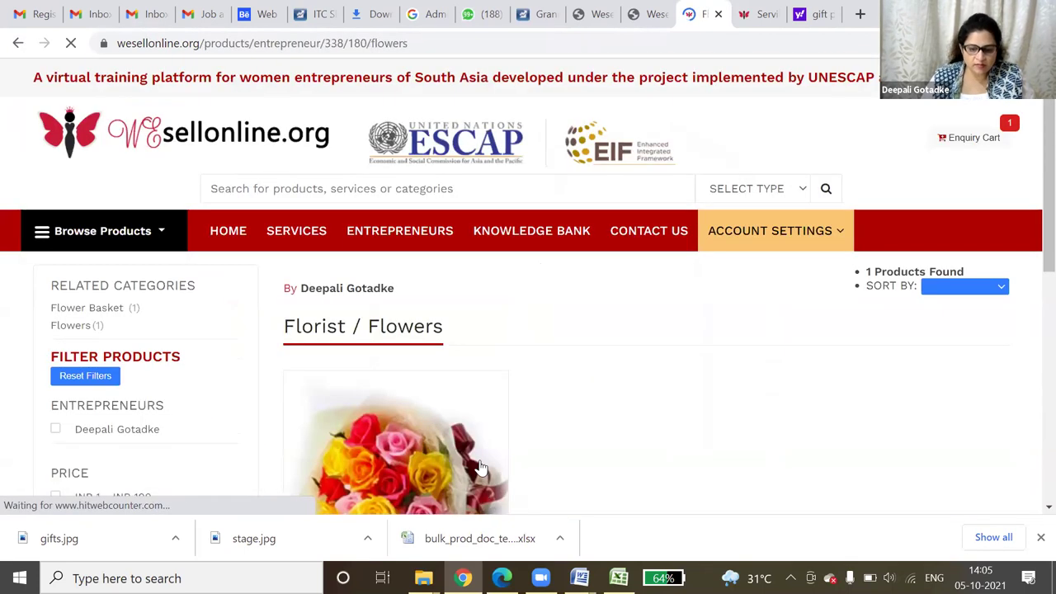
pyautogui.scroll(-2, 479, 471)
pyautogui.scroll(-2, 533, 344)
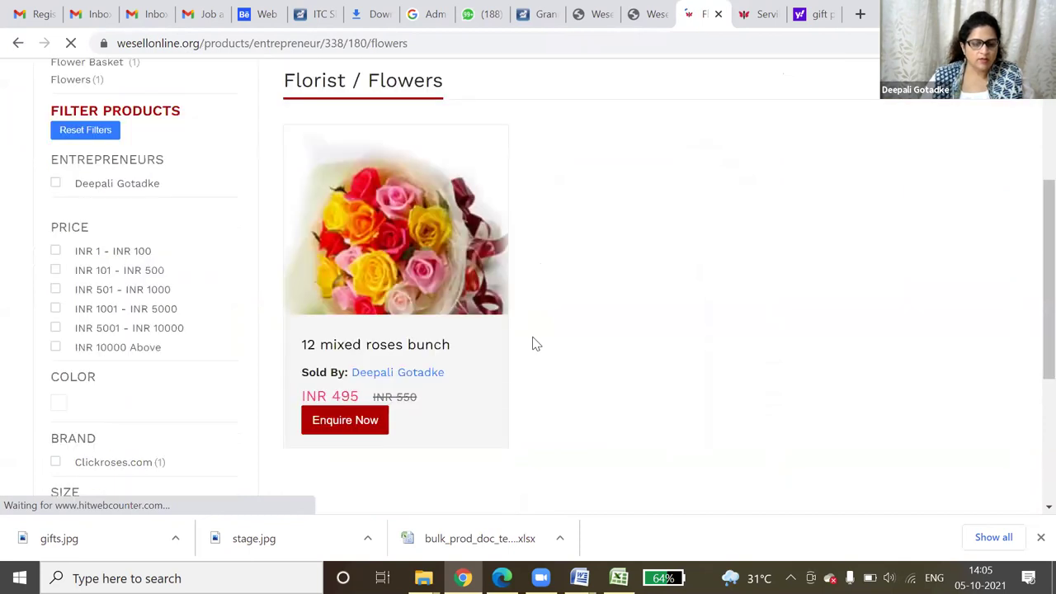
pyautogui.hotkey('alt', 'Left')
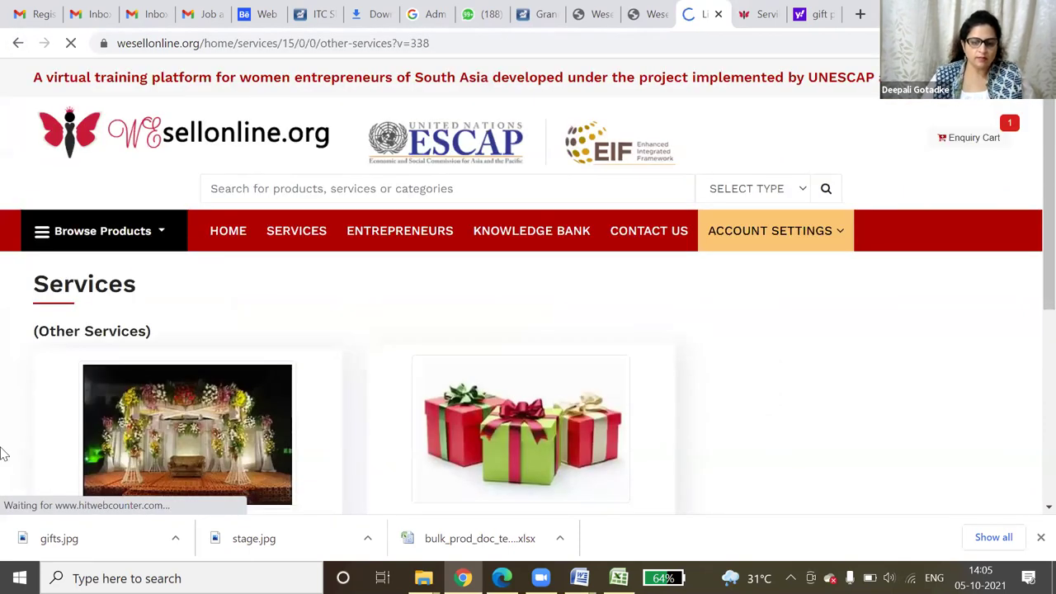
# - View the Stage decoration and Gift packing service cards, then return to the dashboard Products List
pyautogui.scroll(-3, 767, 408)
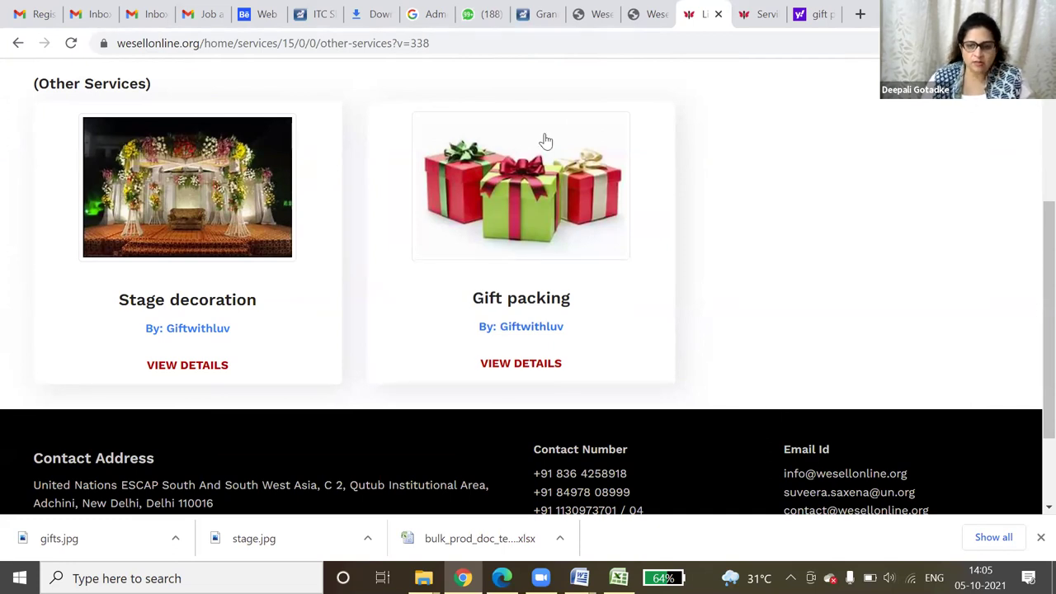
pyautogui.click(662, 6)
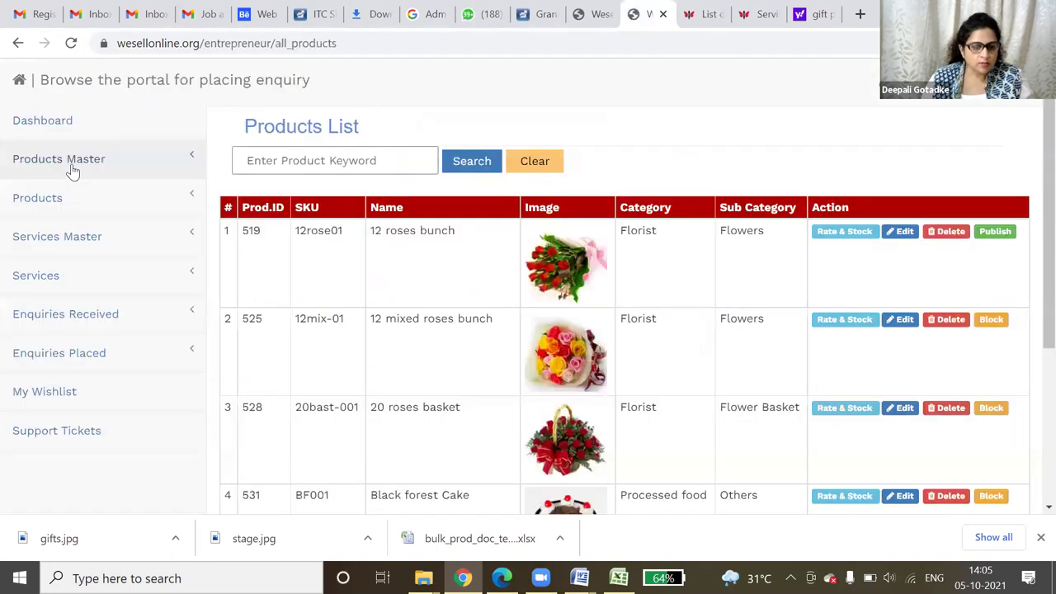
# - Open Existing Product Categories and highlight the home appliances and Decoration names
pyautogui.click(73, 165)
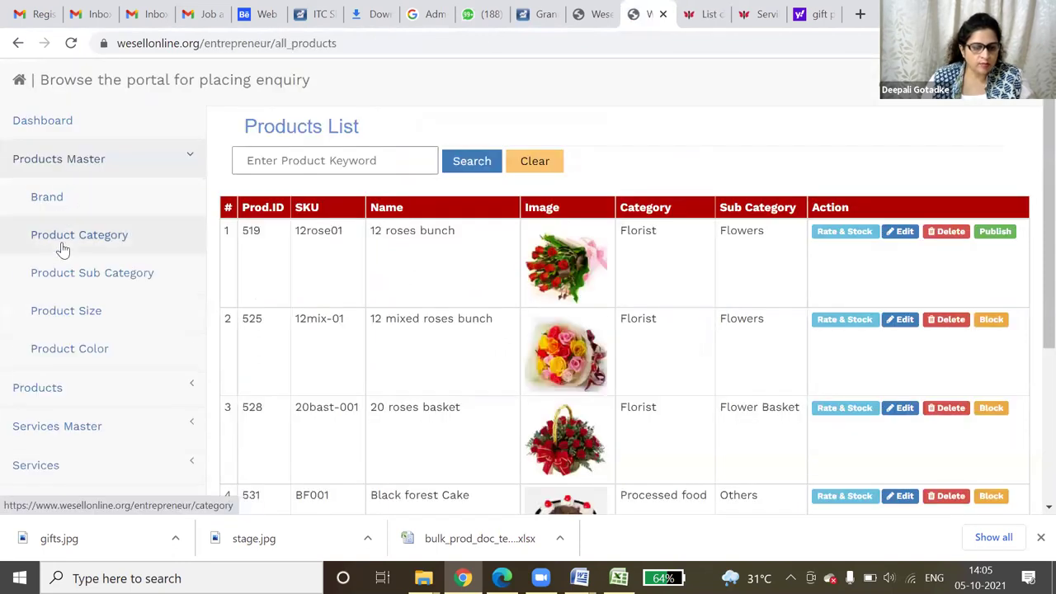
pyautogui.click(180, 255)
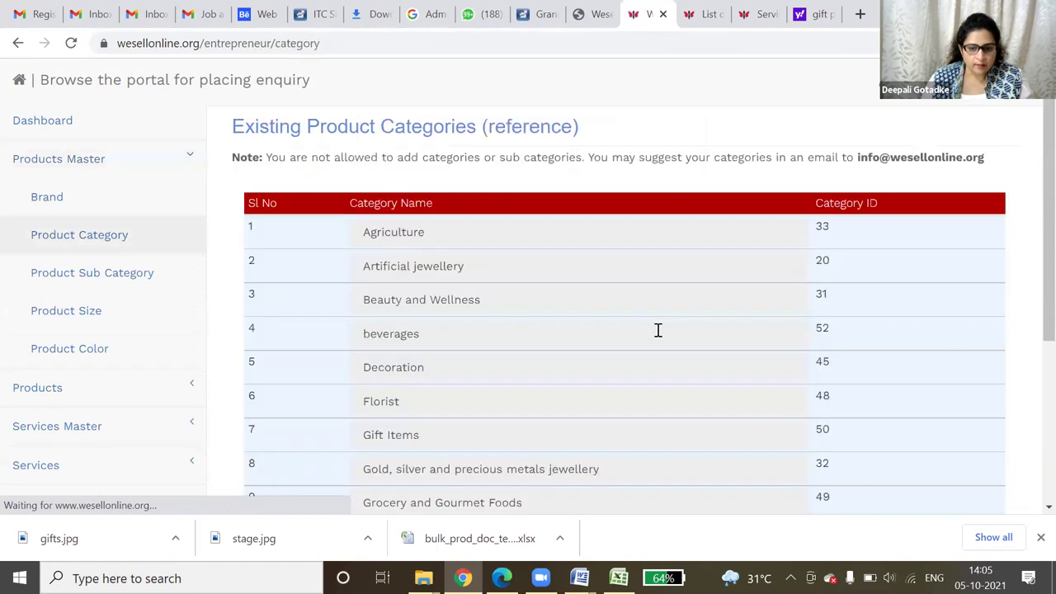
pyautogui.scroll(-3, 656, 334)
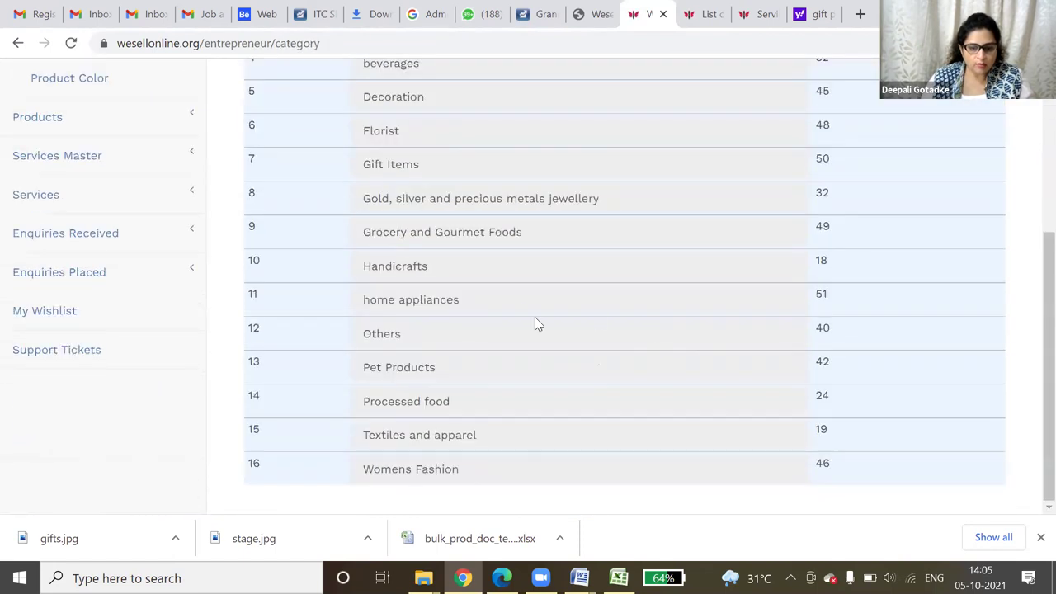
pyautogui.tripleClick(444, 307)
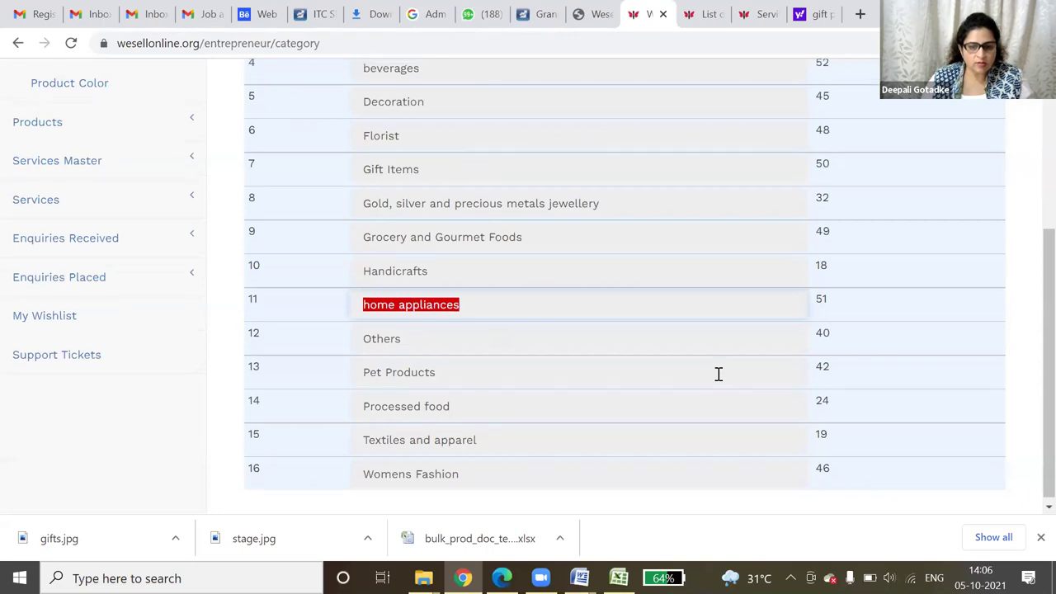
pyautogui.scroll(2, 716, 371)
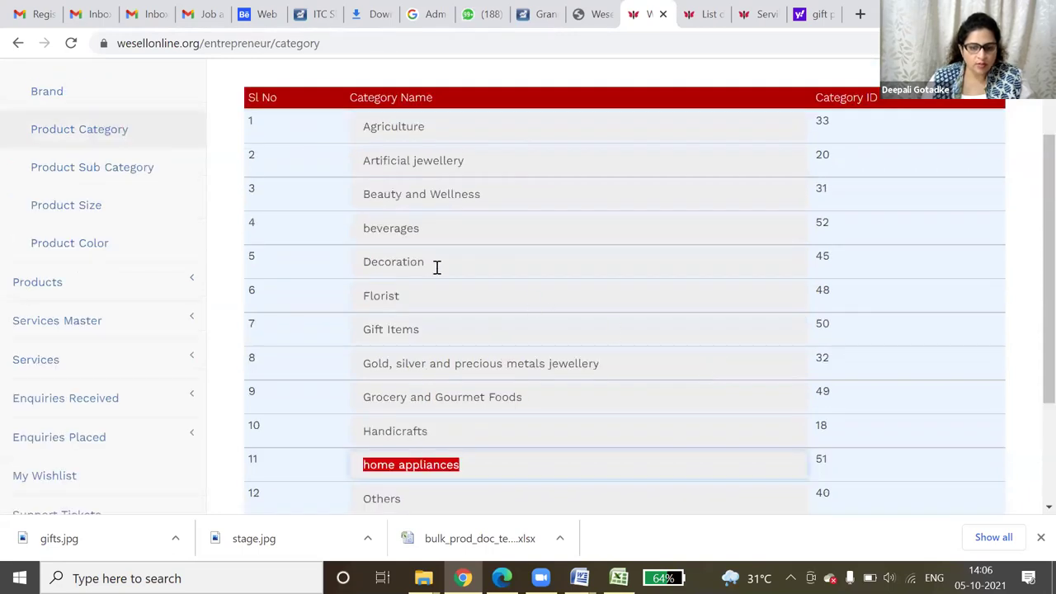
pyautogui.moveTo(437, 267); pyautogui.dragTo(360, 262)
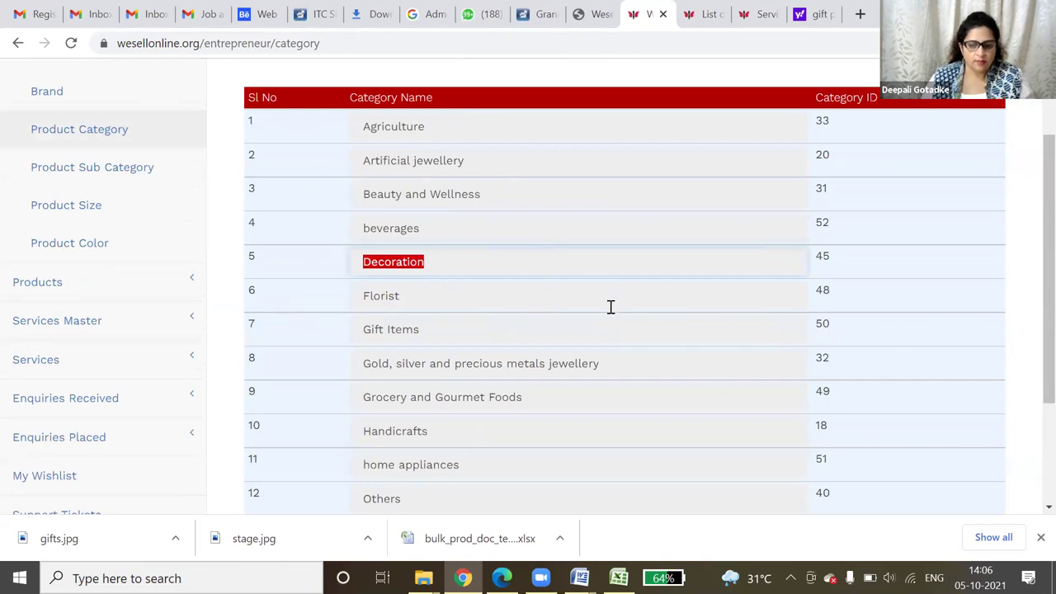
pyautogui.scroll(-2, 608, 303)
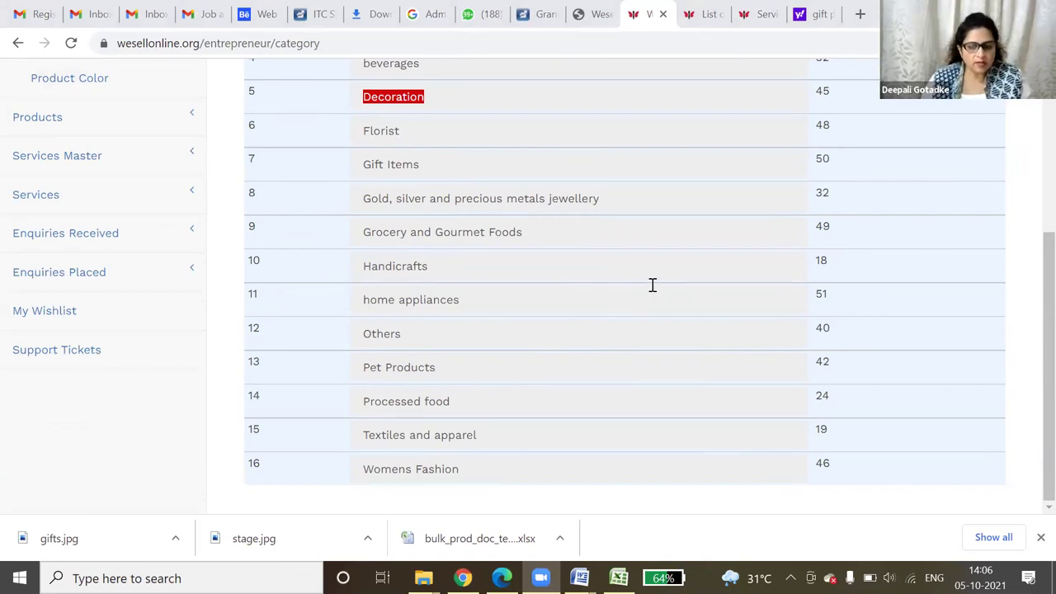
# - Highlight Textiles and apparel, Womens Fashion and Decoration, then open Product Sub Category
pyautogui.moveTo(369, 435); pyautogui.dragTo(495, 438)
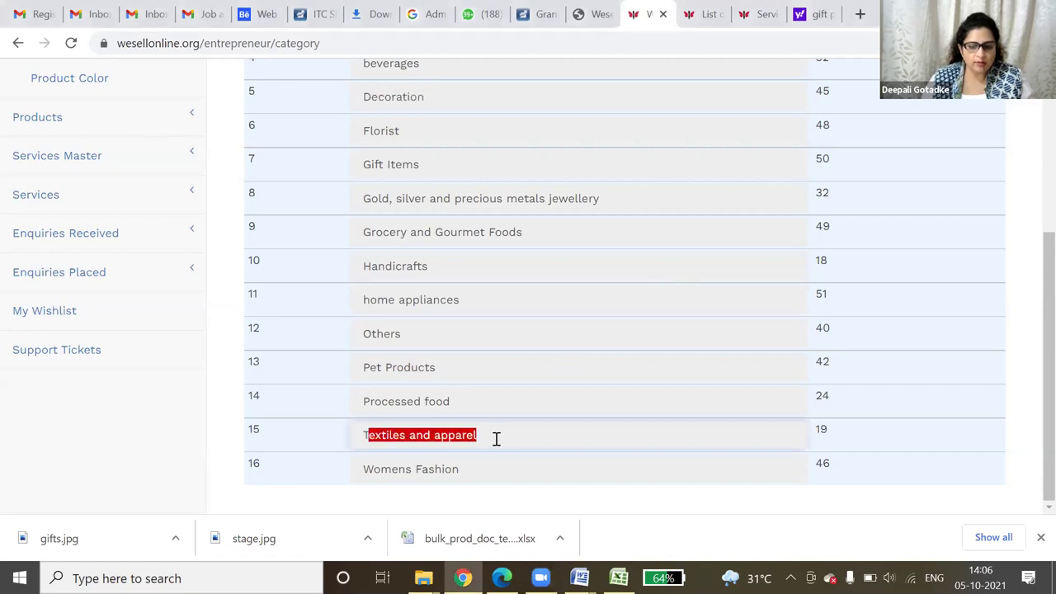
pyautogui.moveTo(358, 429); pyautogui.dragTo(505, 441)
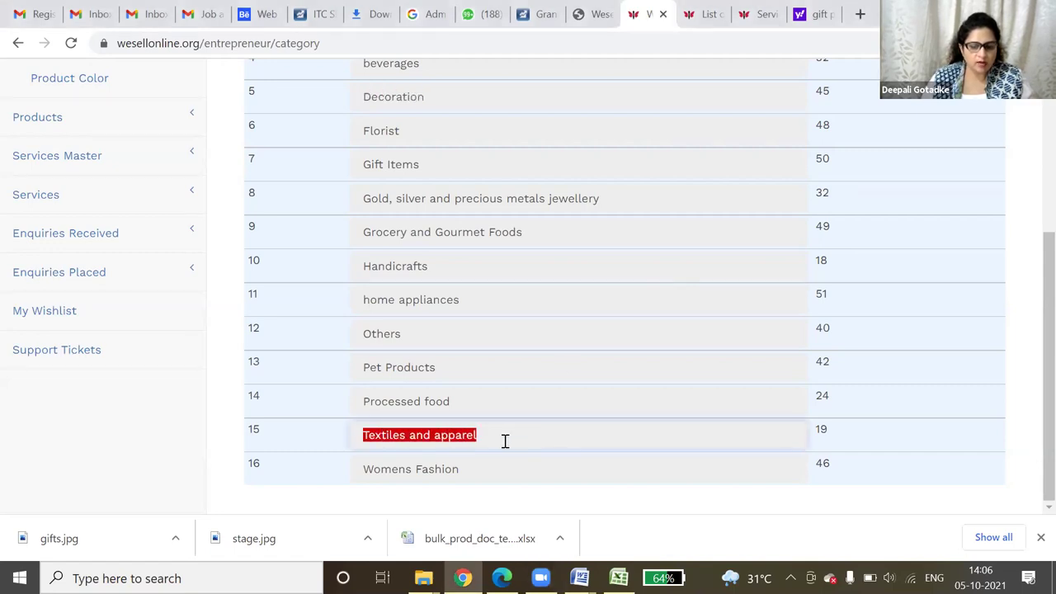
pyautogui.moveTo(362, 469); pyautogui.dragTo(467, 462)
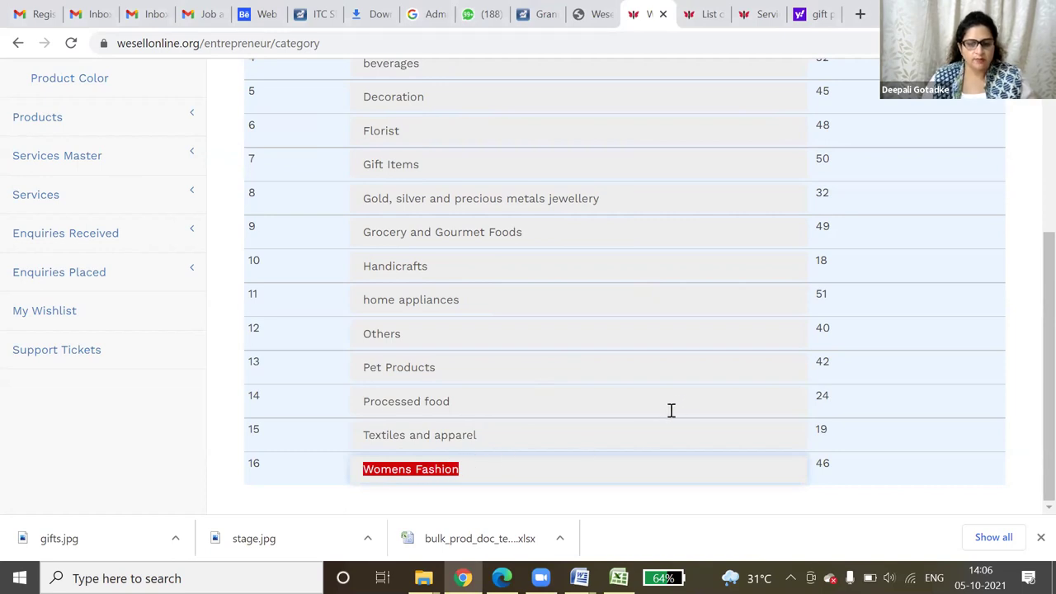
pyautogui.scroll(3, 661, 417)
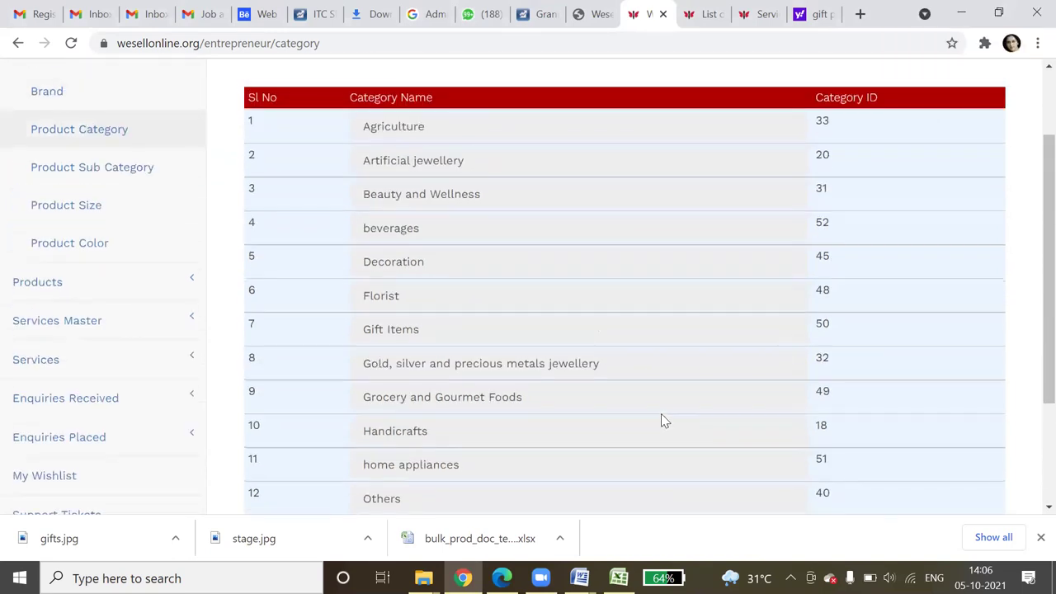
pyautogui.scroll(-3, 661, 416)
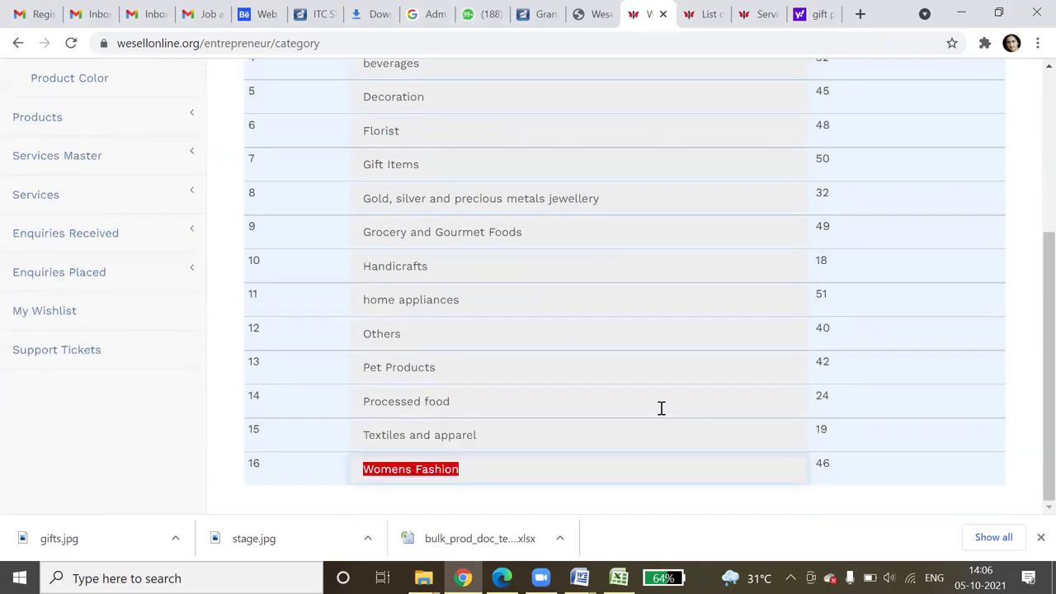
pyautogui.scroll(4, 660, 408)
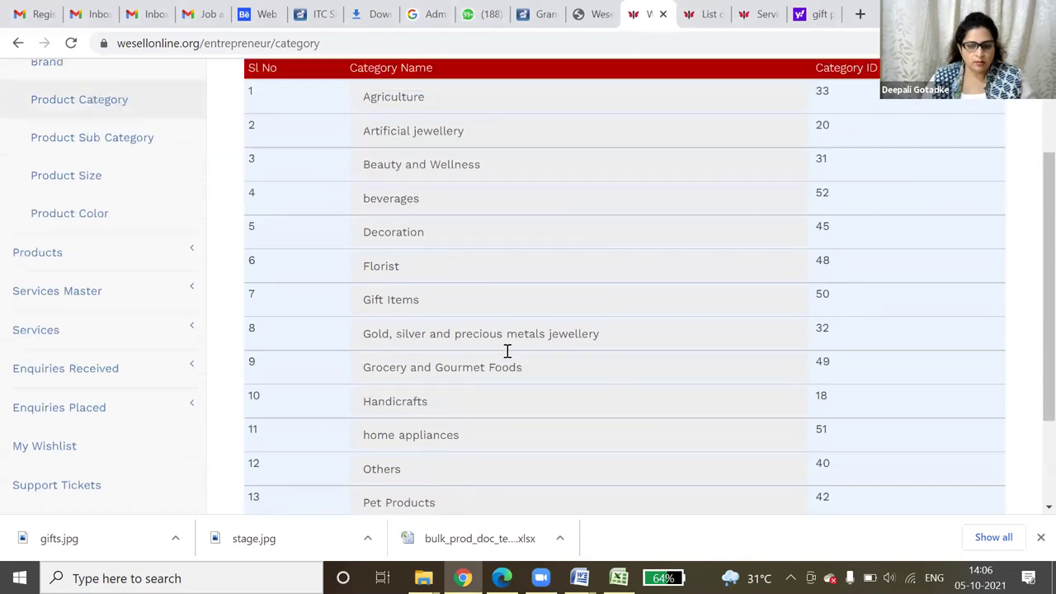
pyautogui.moveTo(354, 342); pyautogui.dragTo(495, 344)
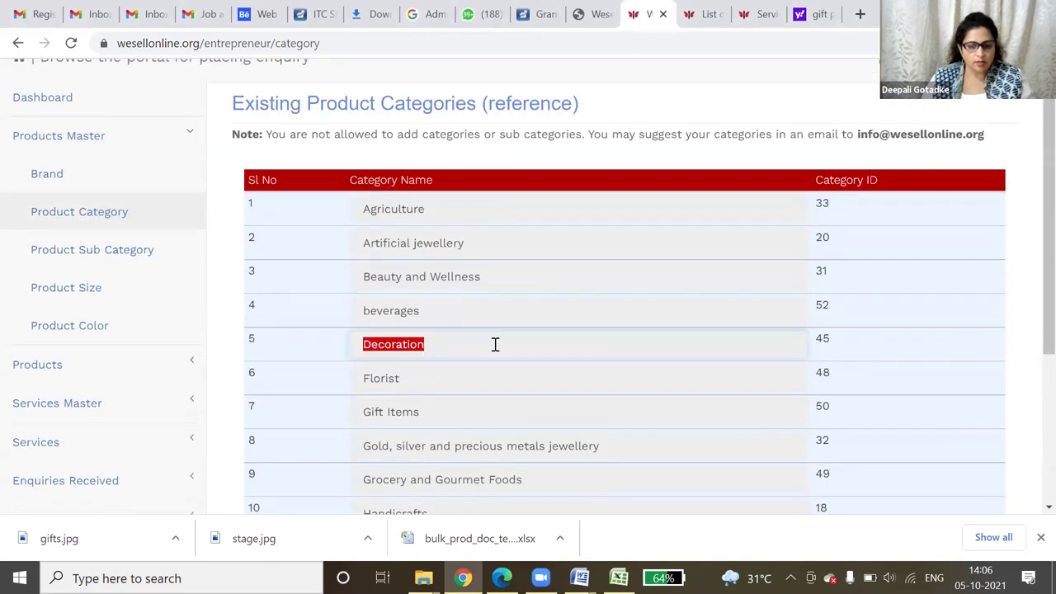
pyautogui.click(54, 249)
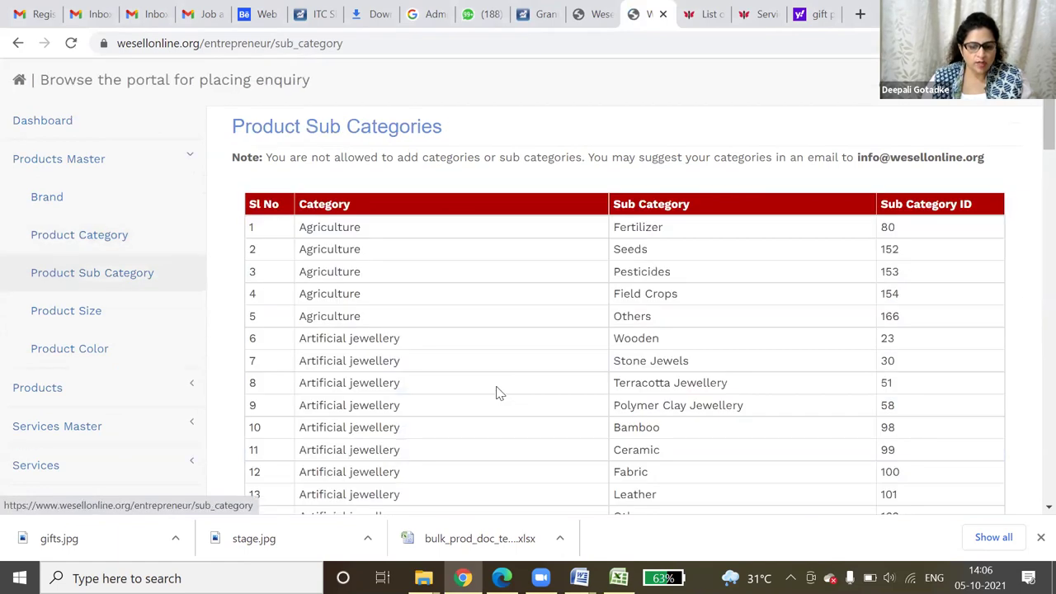
# - Highlight the Interior Decoration (ID 130) sub-category, then move to the Other Services tab
pyautogui.scroll(-1, 607, 237)
pyautogui.scroll(-6, 606, 237)
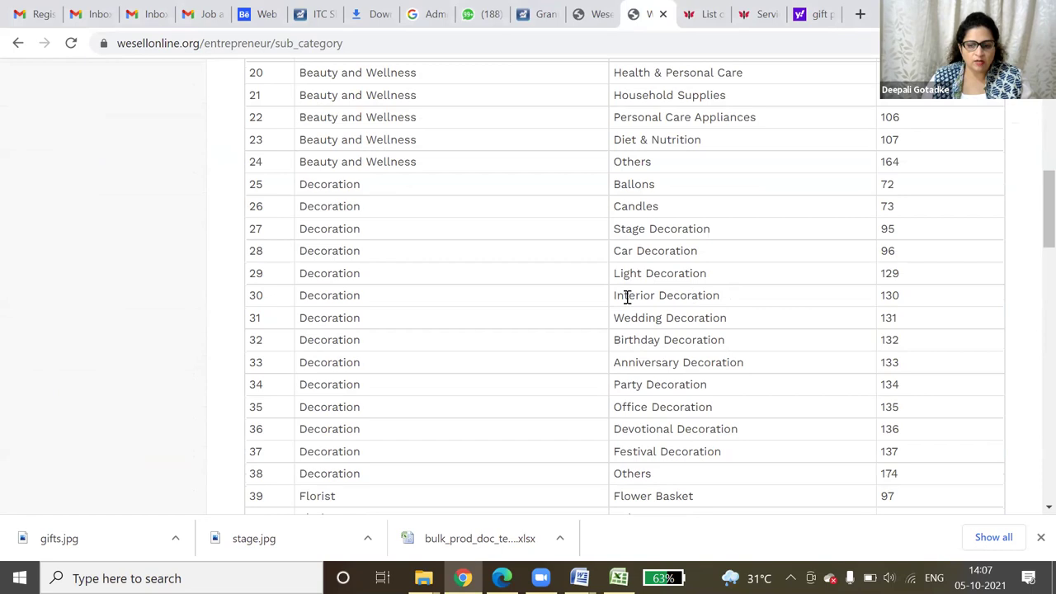
pyautogui.moveTo(613, 300); pyautogui.dragTo(722, 295)
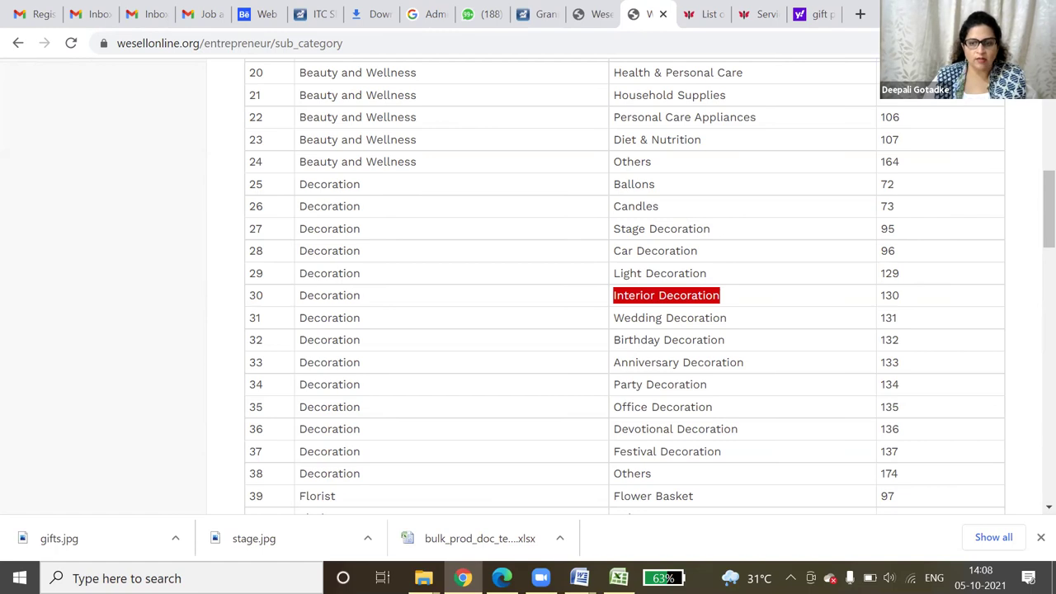
pyautogui.scroll(5, 627, 289)
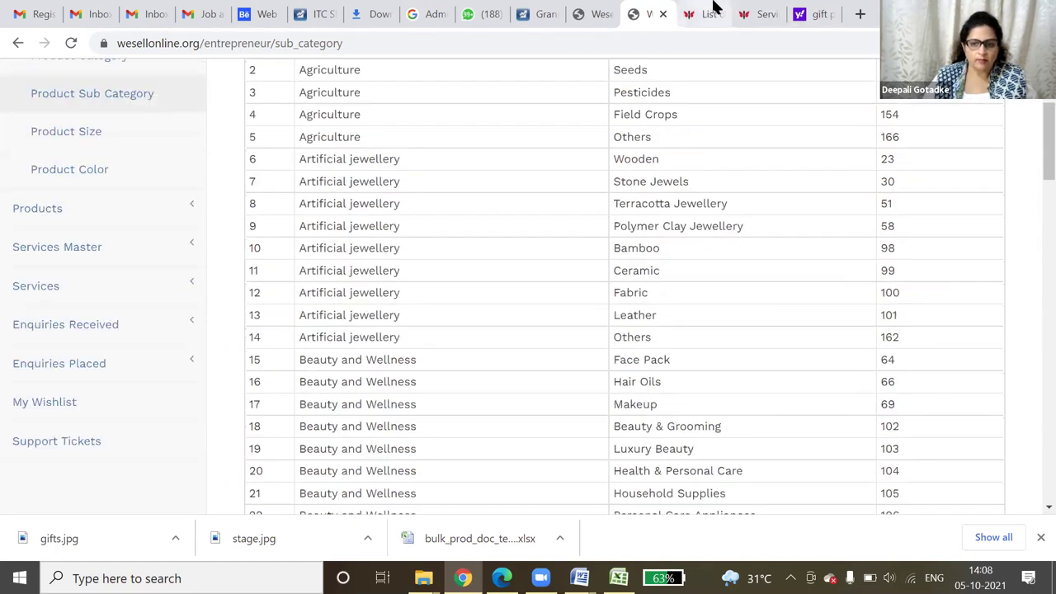
pyautogui.click(707, 14)
pyautogui.click(16, 43)
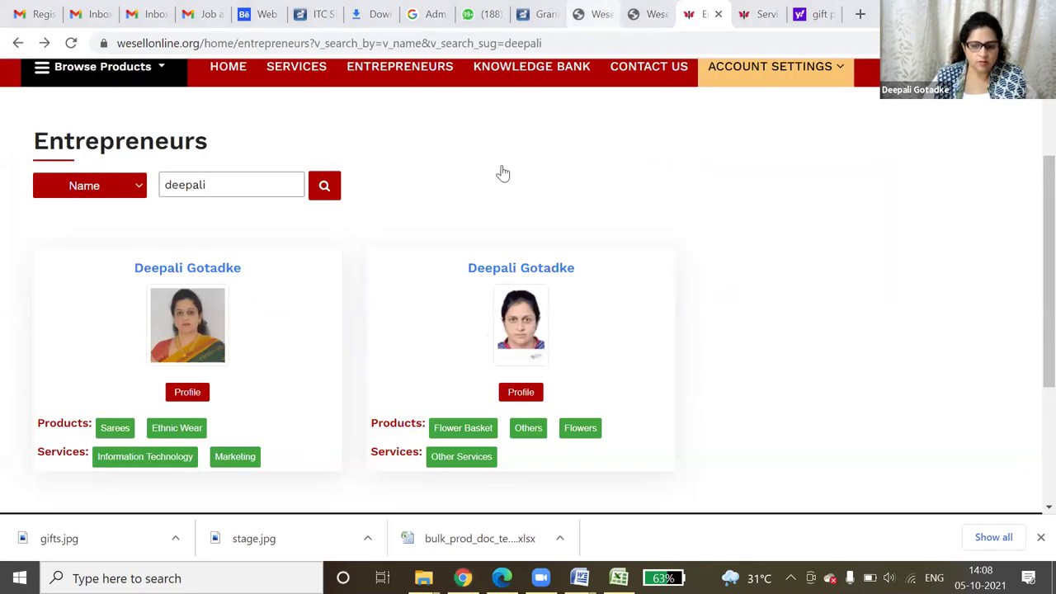
pyautogui.moveTo(380, 420)
pyautogui.mouseDown()
pyautogui.moveTo(566, 426)
pyautogui.moveTo(608, 448)
pyautogui.moveTo(377, 436)
pyautogui.moveTo(537, 446)
pyautogui.mouseUp()
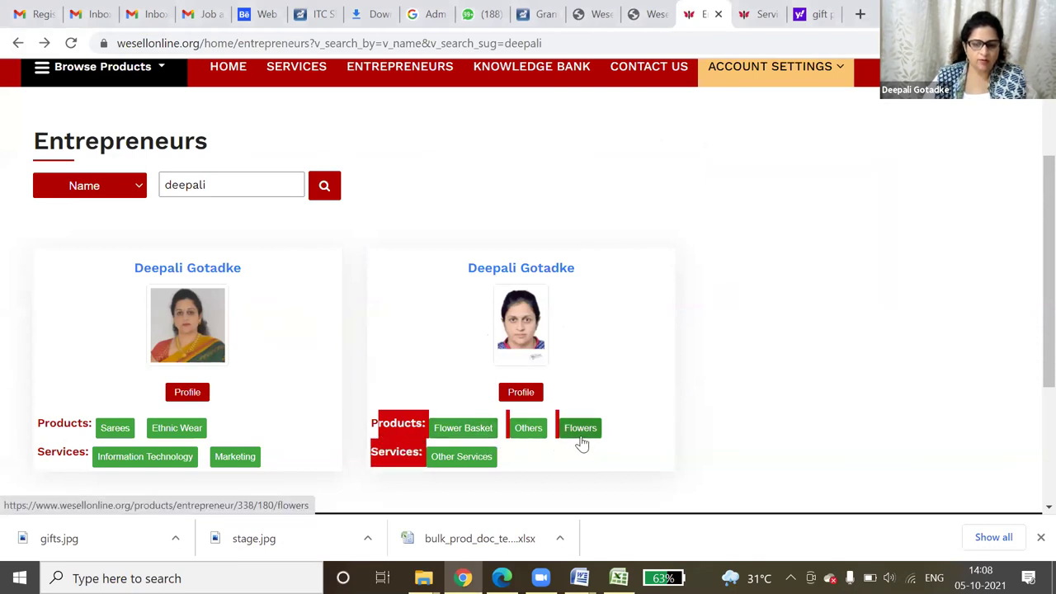
pyautogui.click(452, 466)
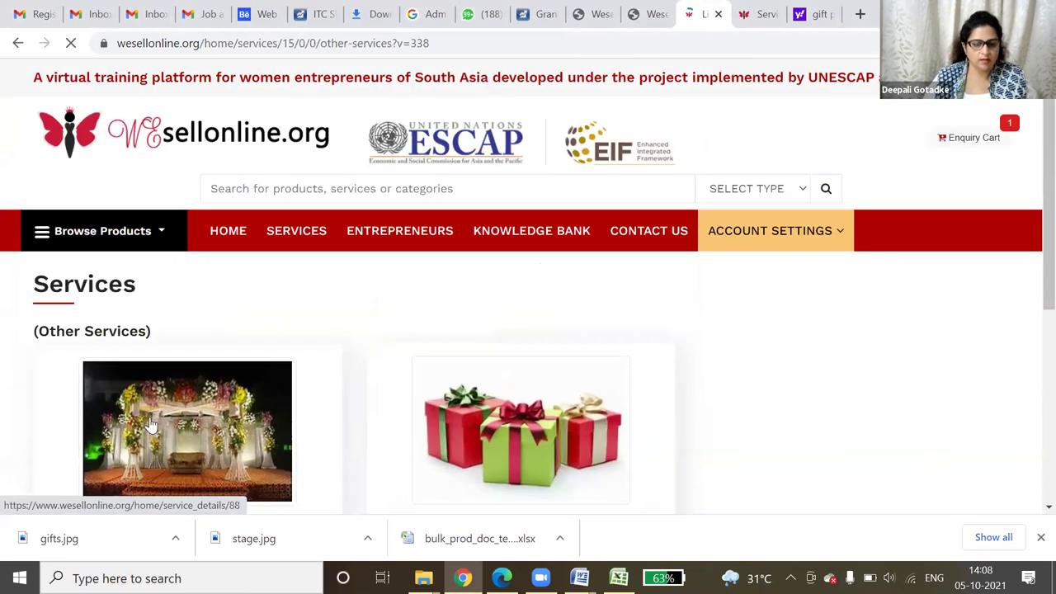
pyautogui.scroll(-1, 434, 431)
pyautogui.scroll(-1, 433, 431)
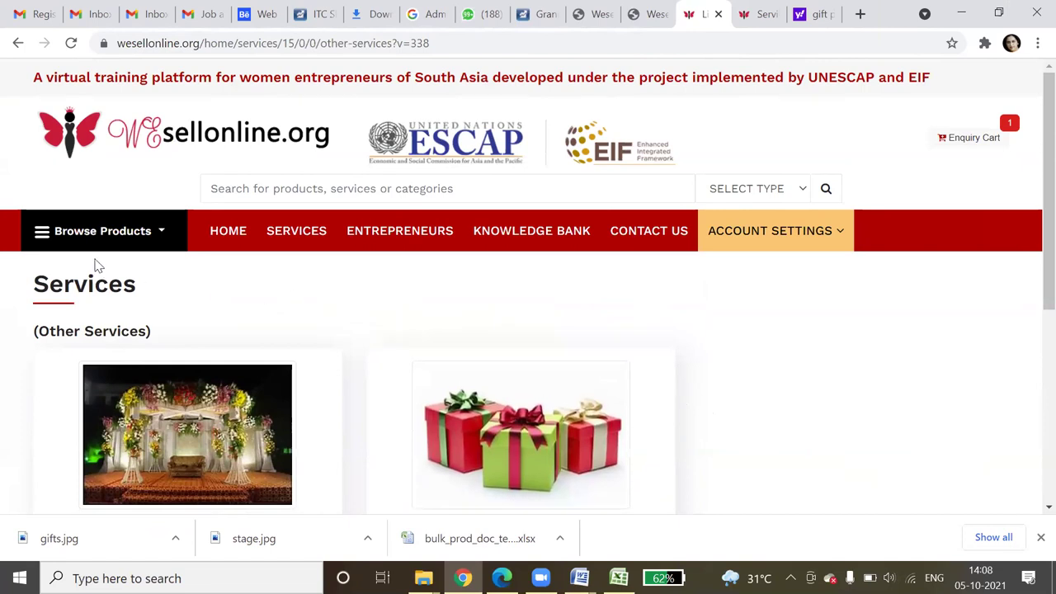
pyautogui.click(604, 193)
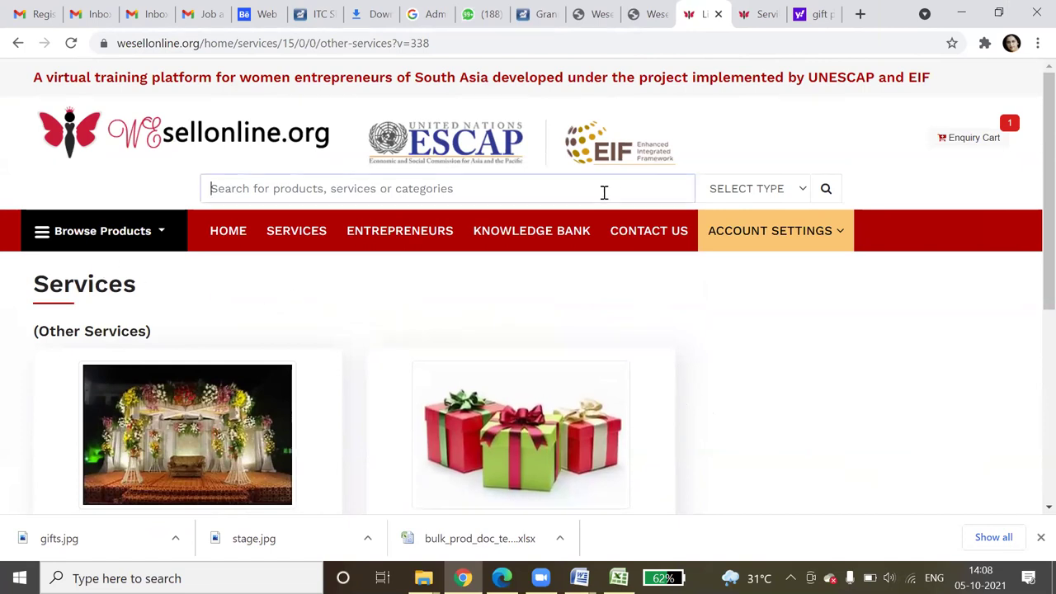
# - Search Entrepreneurs by Name for the seller's first name and scroll to her result
pyautogui.click(401, 235)
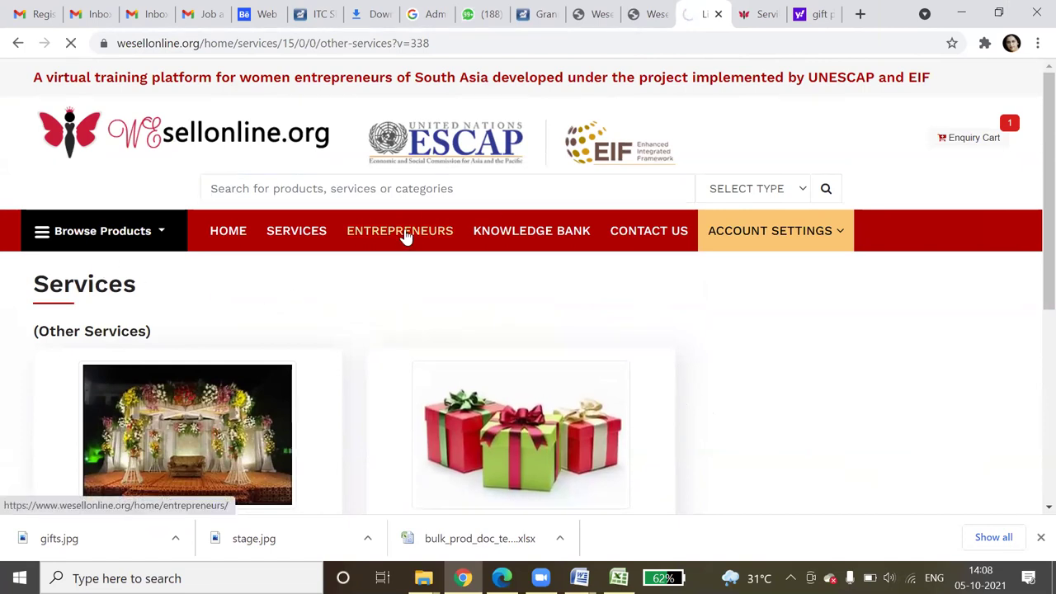
pyautogui.click(113, 356)
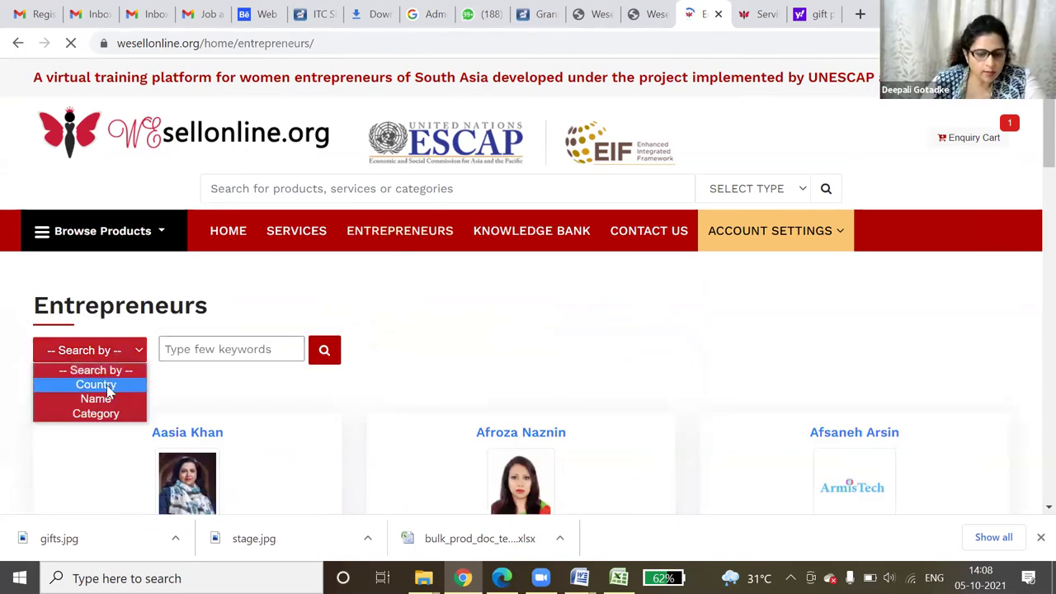
pyautogui.click(97, 400)
pyautogui.click(213, 351)
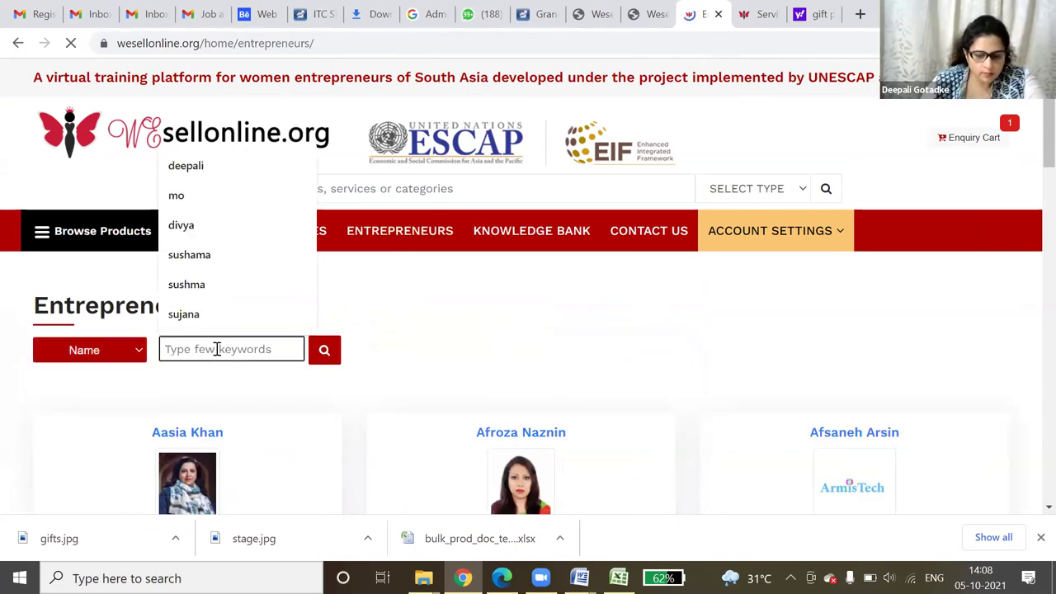
pyautogui.write('deept')
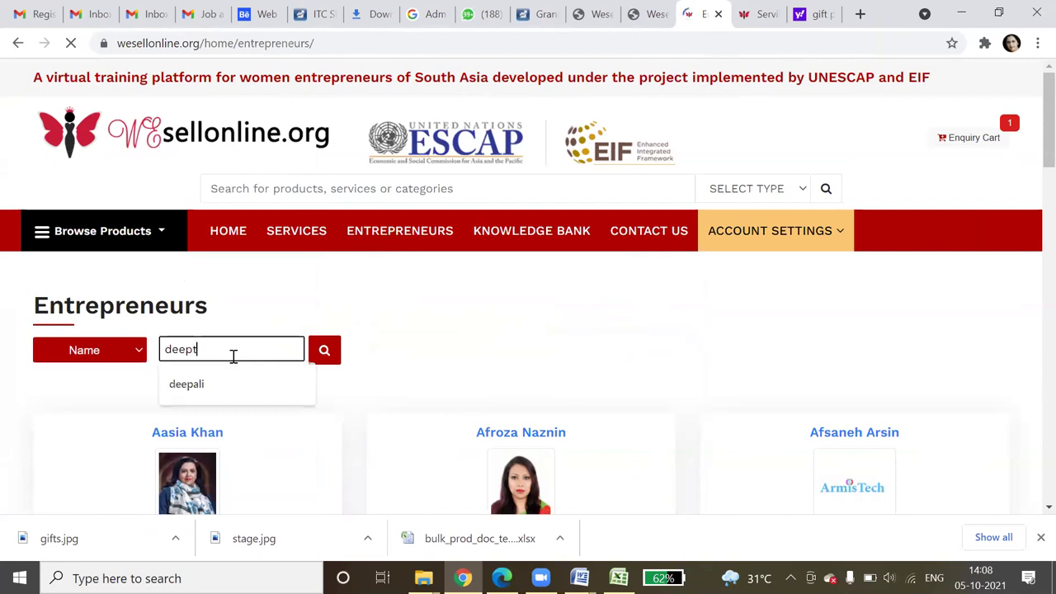
pyautogui.write('i')
pyautogui.press('Return')
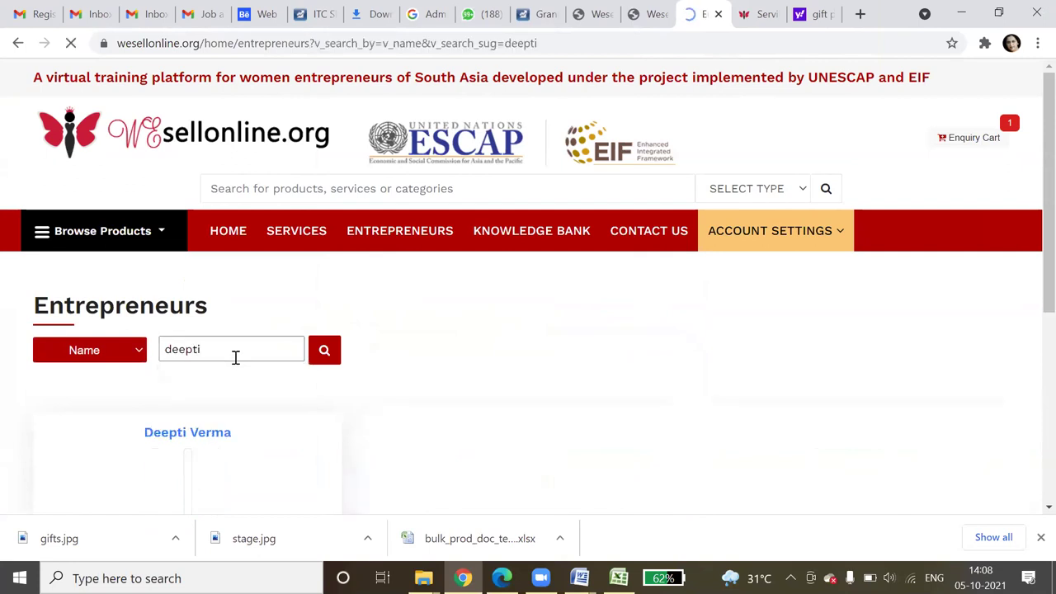
pyautogui.scroll(-3, 268, 377)
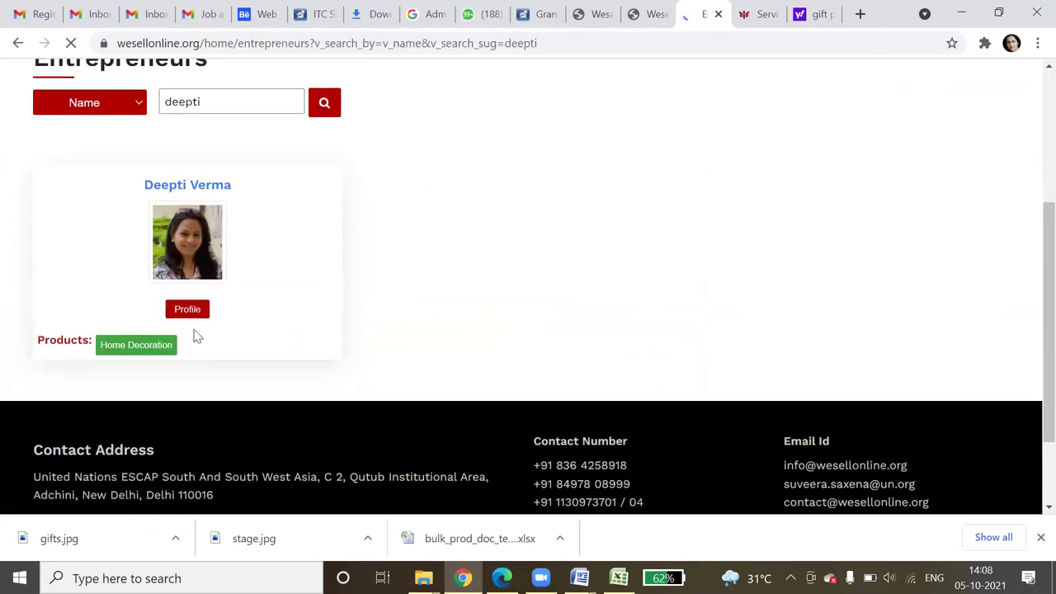
pyautogui.scroll(-3, 557, 330)
# - Read through the Neem Seleqtions profile, clear the Personal Profile selection, and find the Home Decoration tag
pyautogui.scroll(-2, 554, 330)
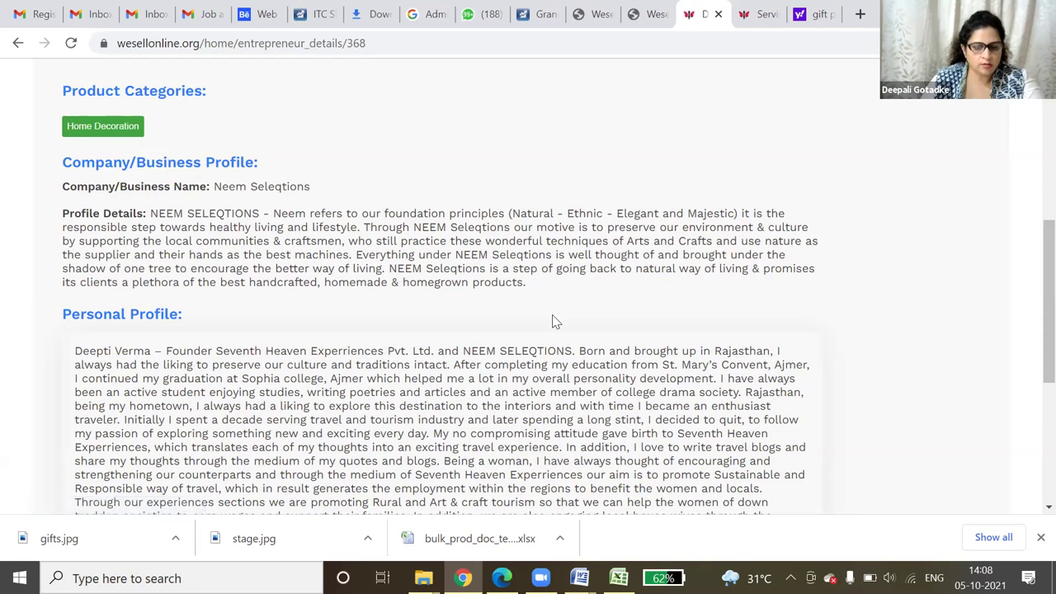
pyautogui.scroll(-2, 555, 322)
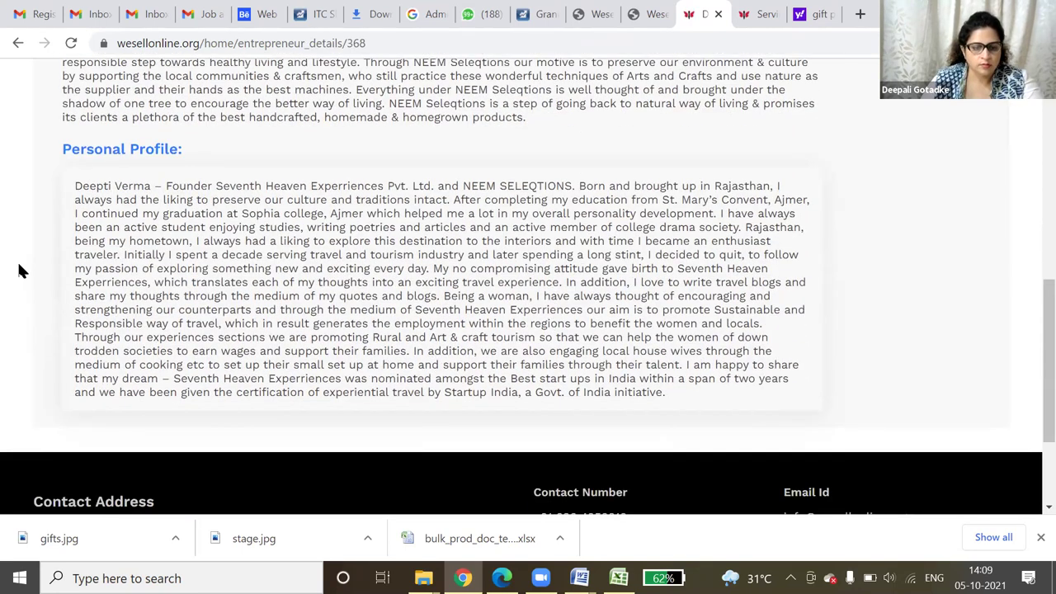
pyautogui.scroll(1, 181, 299)
pyautogui.scroll(1, 181, 304)
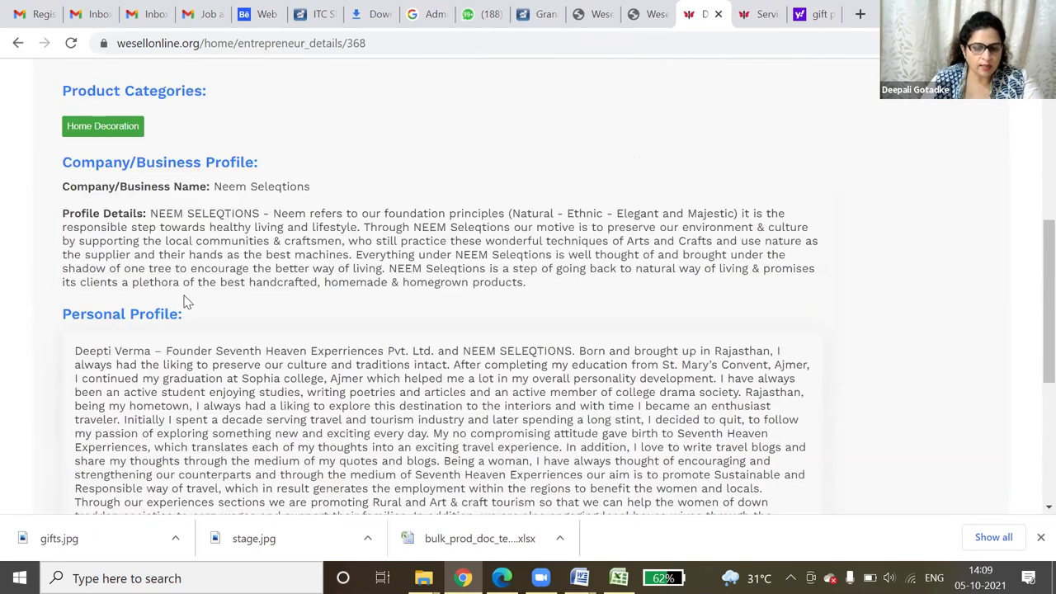
pyautogui.scroll(-3, 184, 301)
pyautogui.scroll(-1, 185, 296)
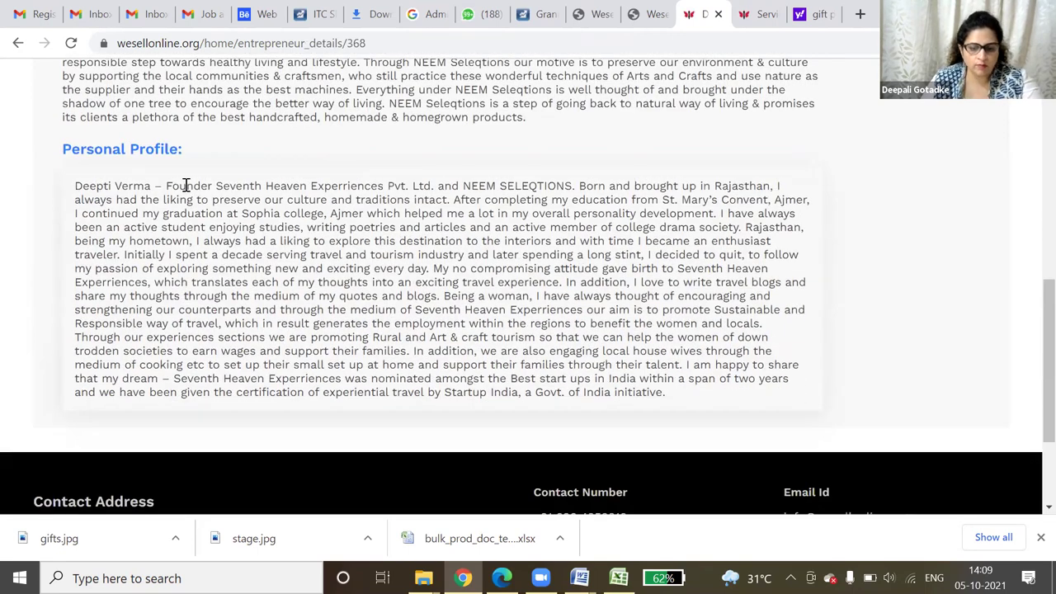
pyautogui.moveTo(130, 199); pyautogui.dragTo(683, 400)
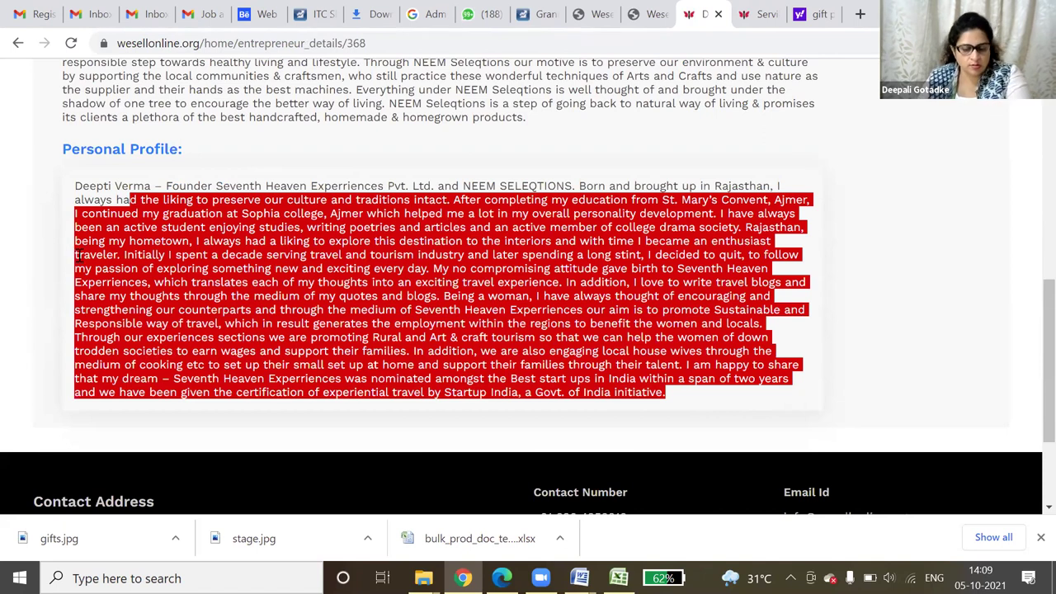
pyautogui.scroll(1, 435, 250)
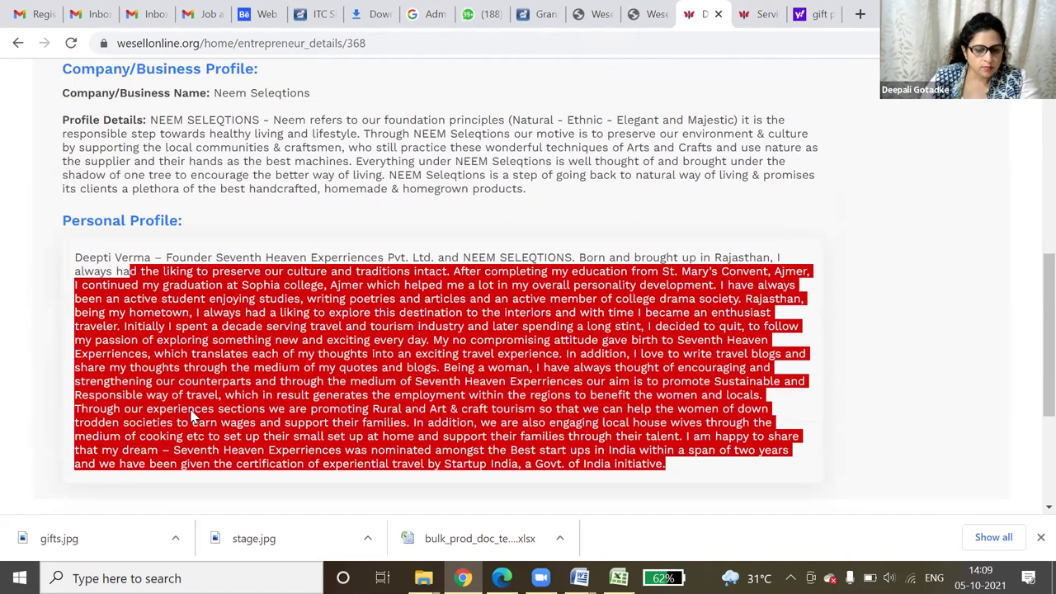
pyautogui.click(192, 415)
pyautogui.scroll(5, 302, 396)
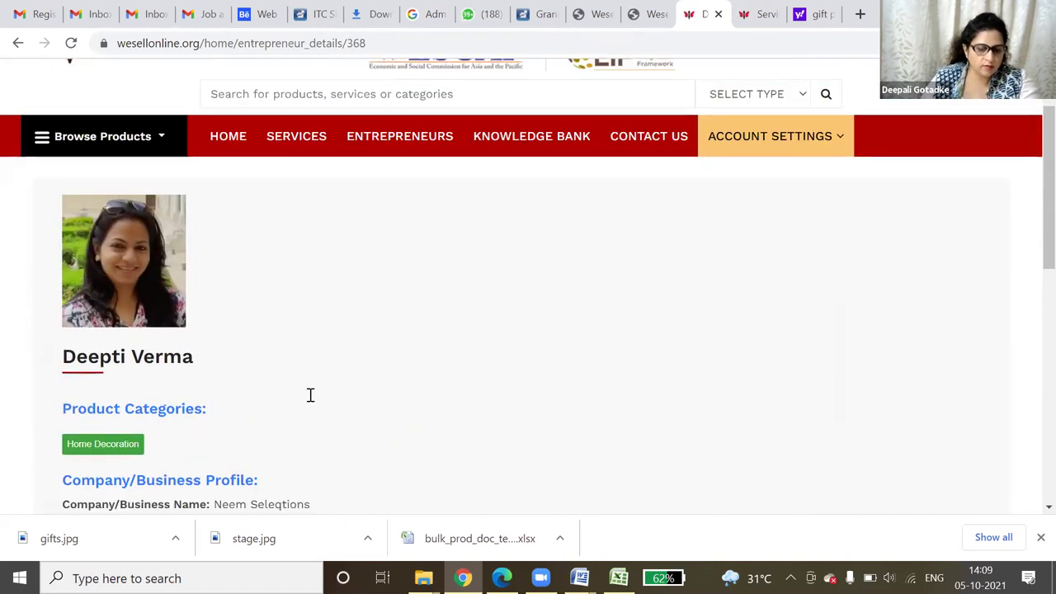
pyautogui.scroll(-2, 307, 398)
pyautogui.scroll(-1, 305, 400)
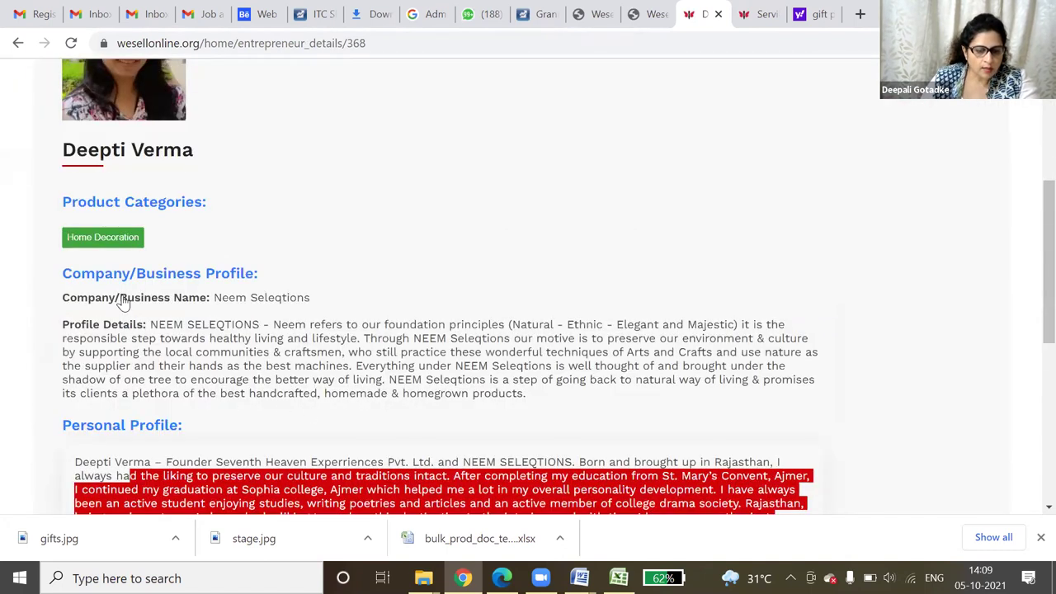
pyautogui.scroll(-2, 122, 303)
pyautogui.scroll(-2, 641, 337)
pyautogui.scroll(4, 635, 342)
# - From the Home Decoration listing, open and review Blue Pottery Planters, priced INR 630
pyautogui.press('Return')
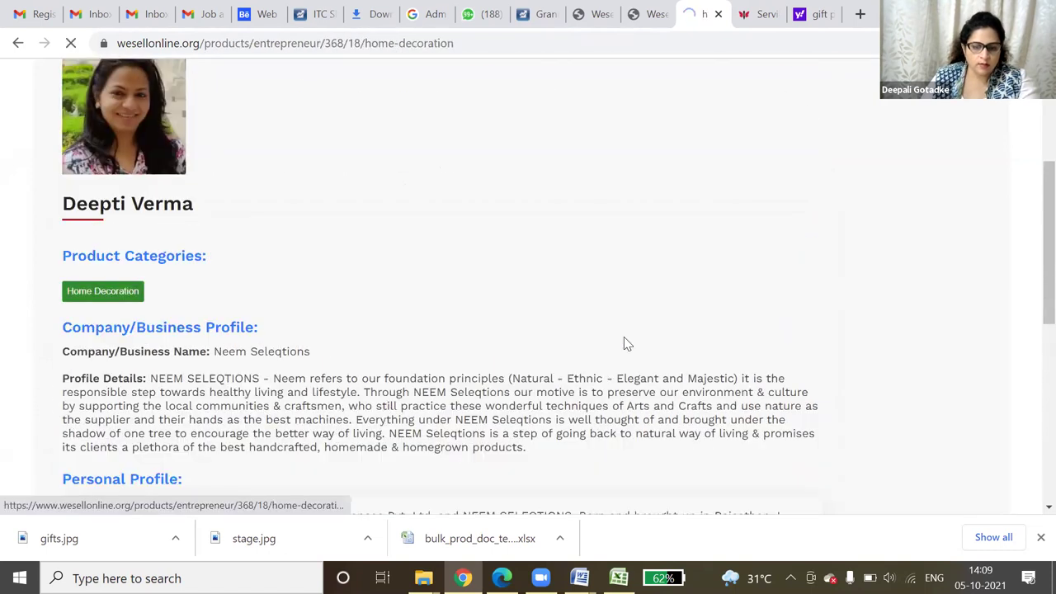
pyautogui.scroll(-1, 625, 344)
pyautogui.scroll(-3, 624, 344)
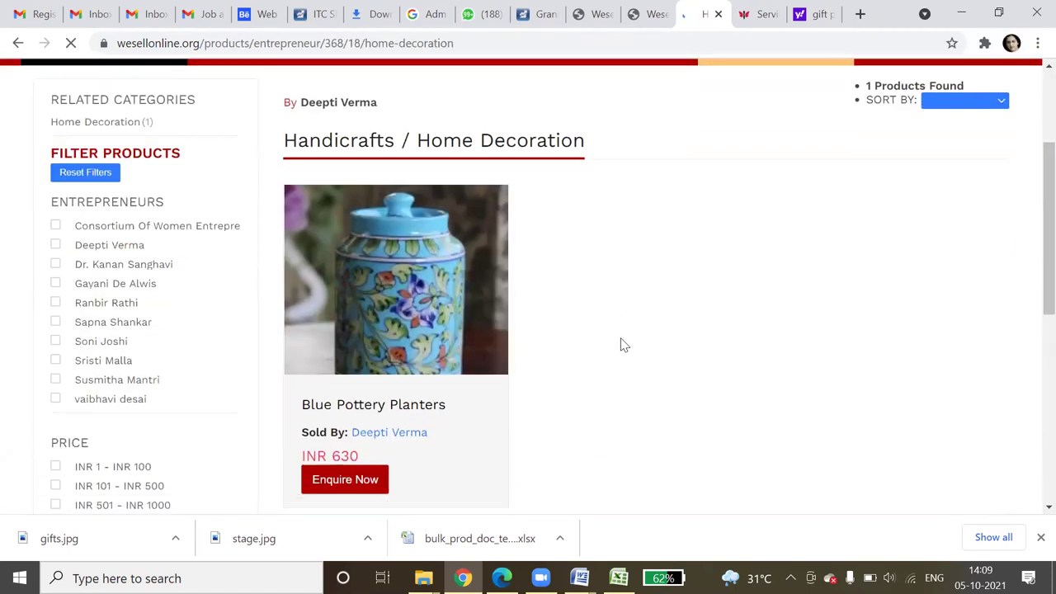
pyautogui.scroll(3, 625, 344)
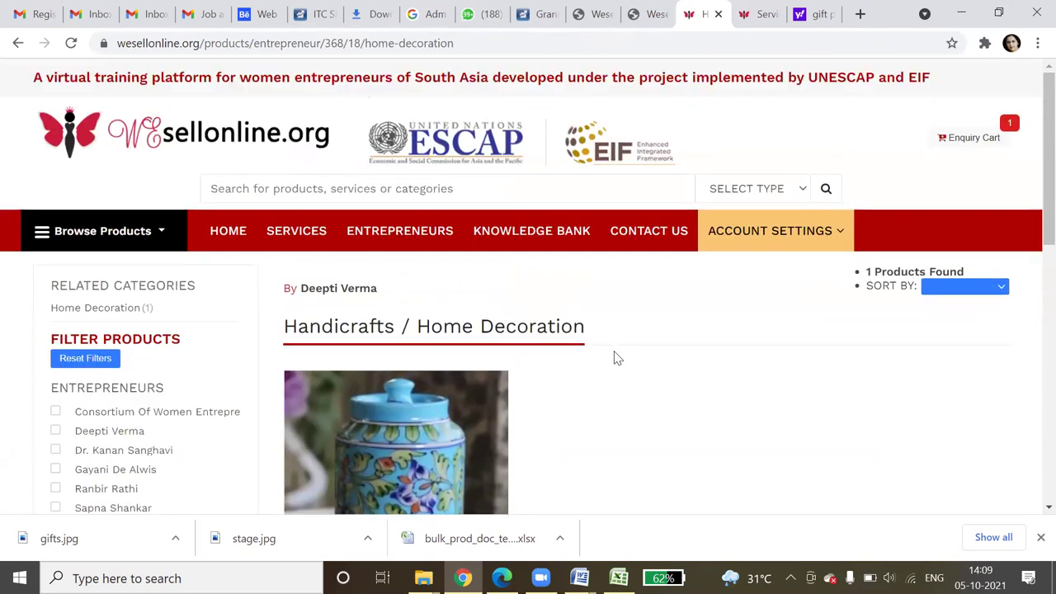
pyautogui.scroll(-2, 615, 358)
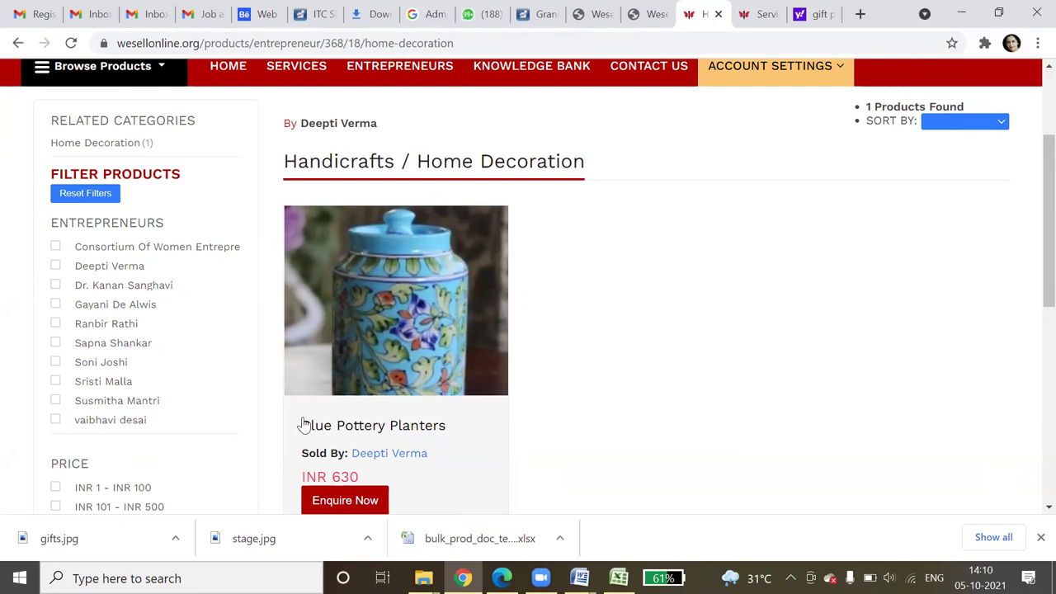
pyautogui.click(412, 323)
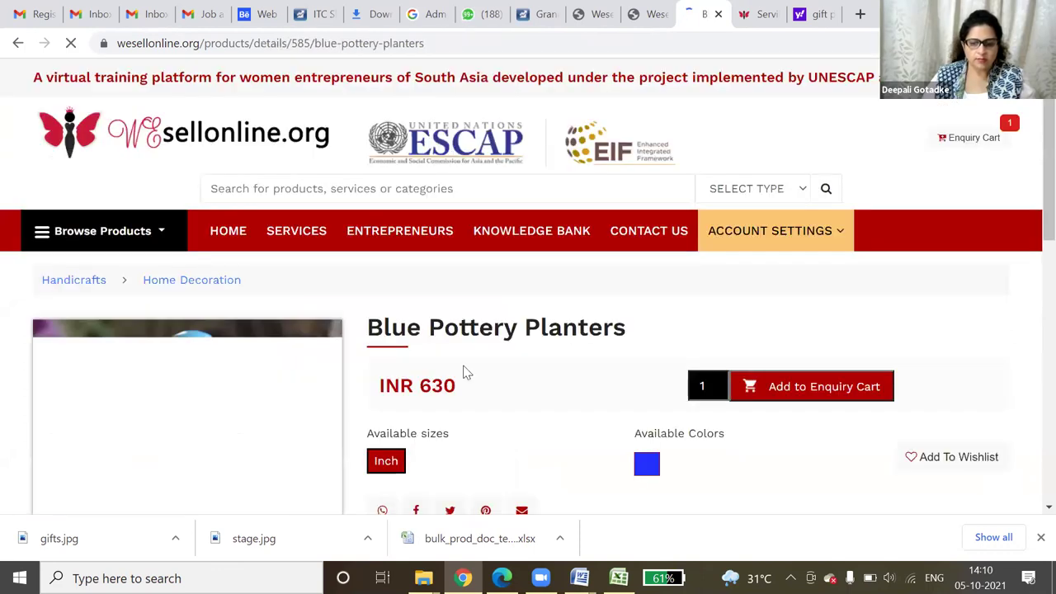
pyautogui.scroll(-1, 464, 372)
pyautogui.scroll(-4, 464, 372)
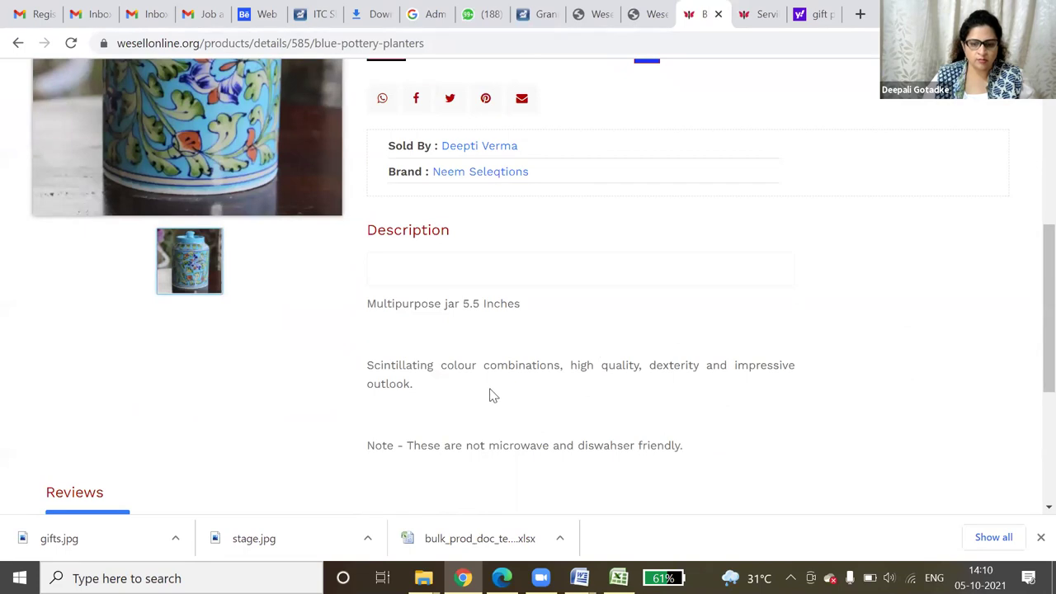
pyautogui.scroll(4, 456, 404)
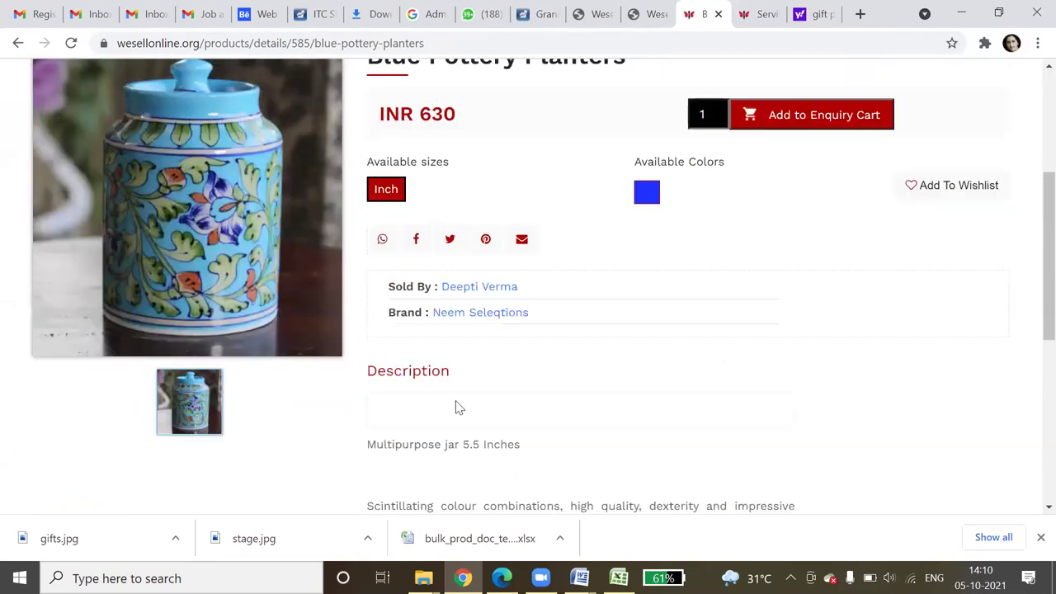
pyautogui.scroll(-3, 456, 407)
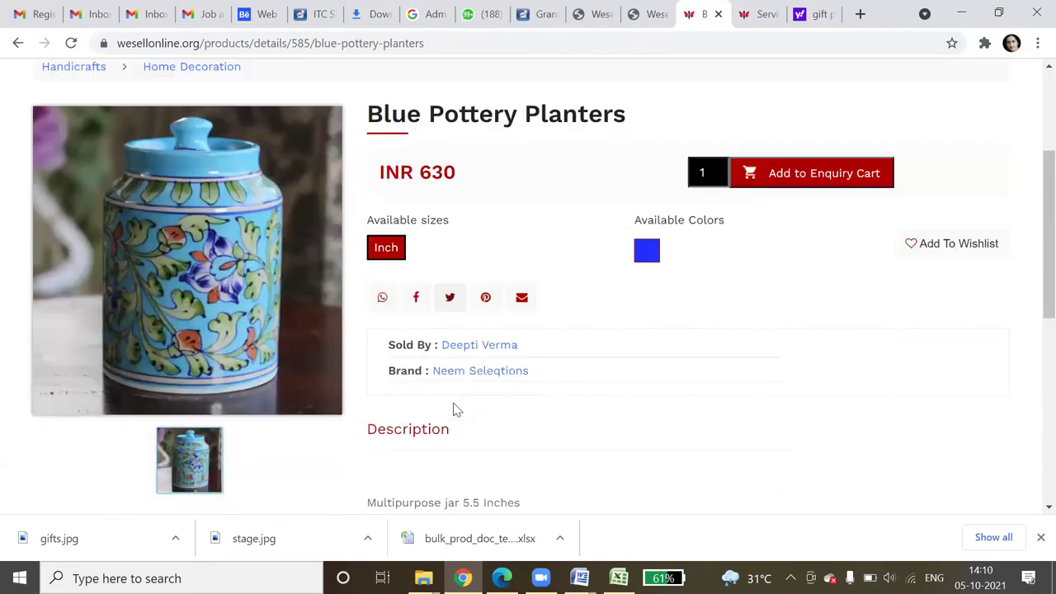
pyautogui.scroll(3, 902, 167)
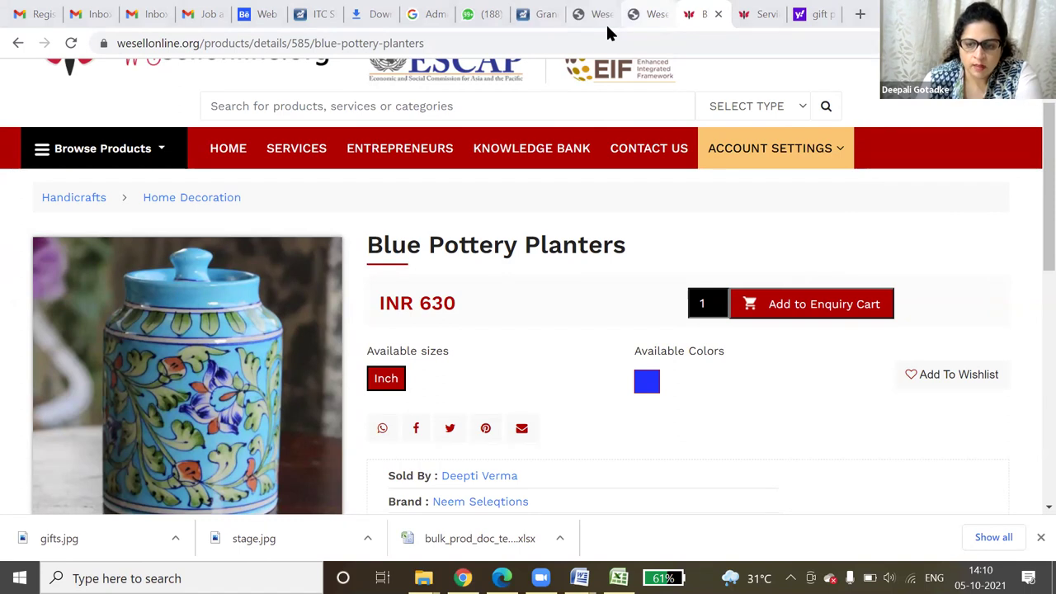
# - Back on the dashboard, open a blank Add Services form from the Services menu
pyautogui.click(758, 14)
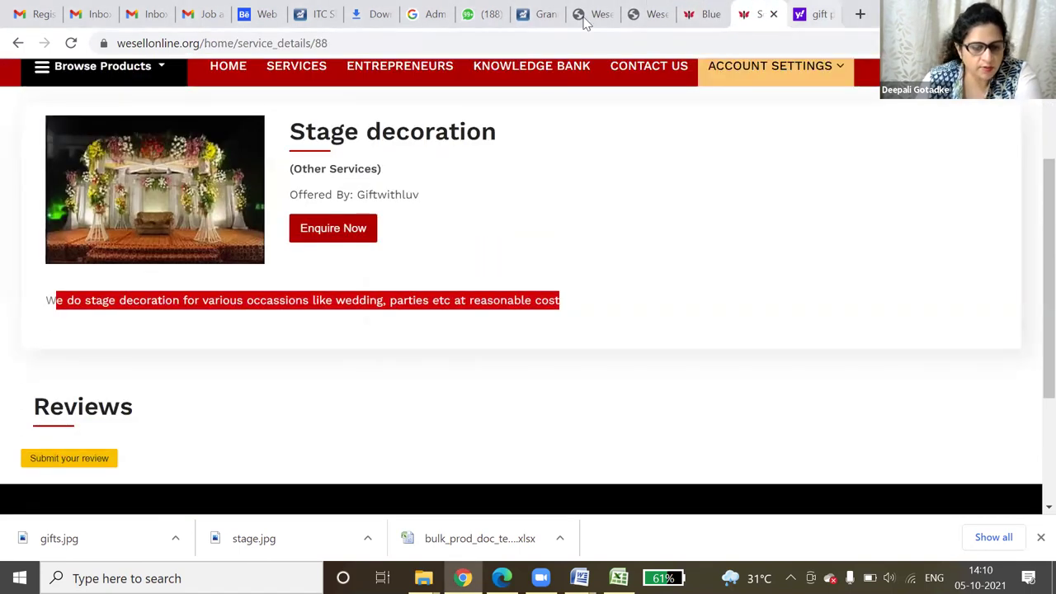
pyautogui.click(647, 14)
pyautogui.click(30, 249)
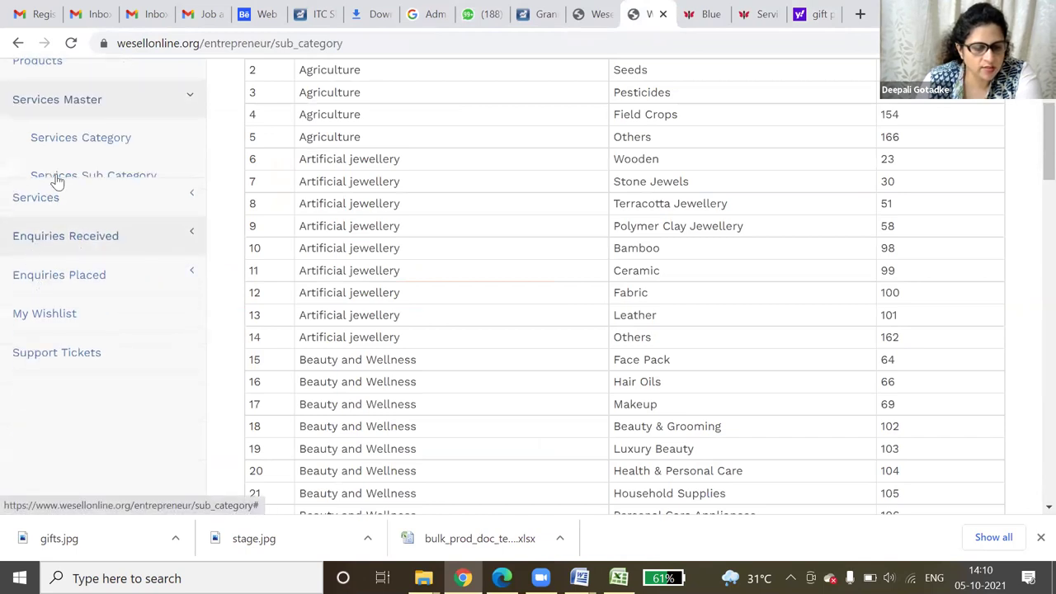
pyautogui.click(56, 185)
pyautogui.click(87, 142)
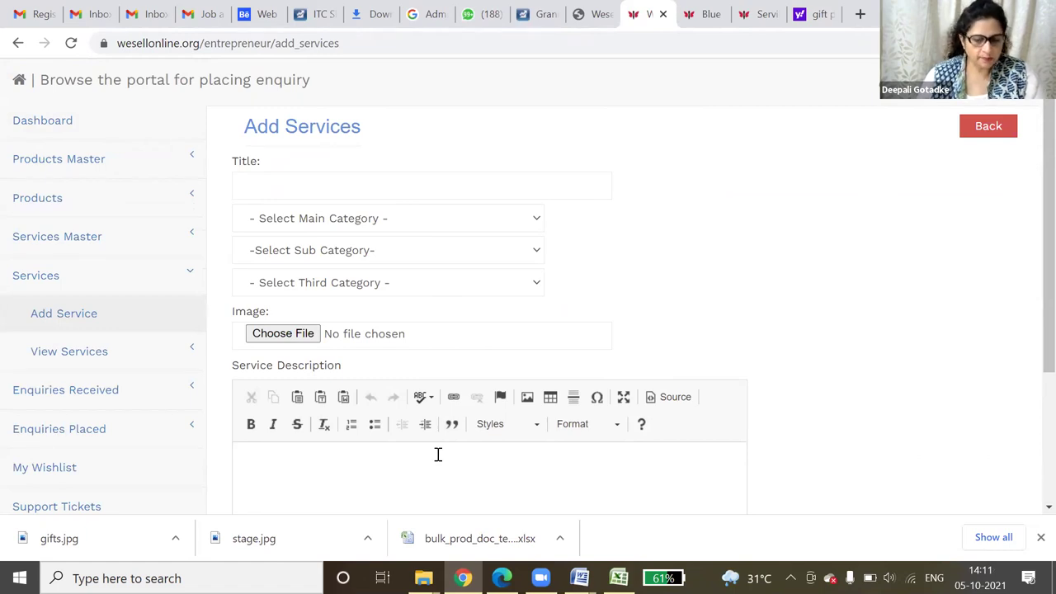
# - Open a blank Add New Product form via Products > Add Product in the sidebar
pyautogui.scroll(-3, 438, 455)
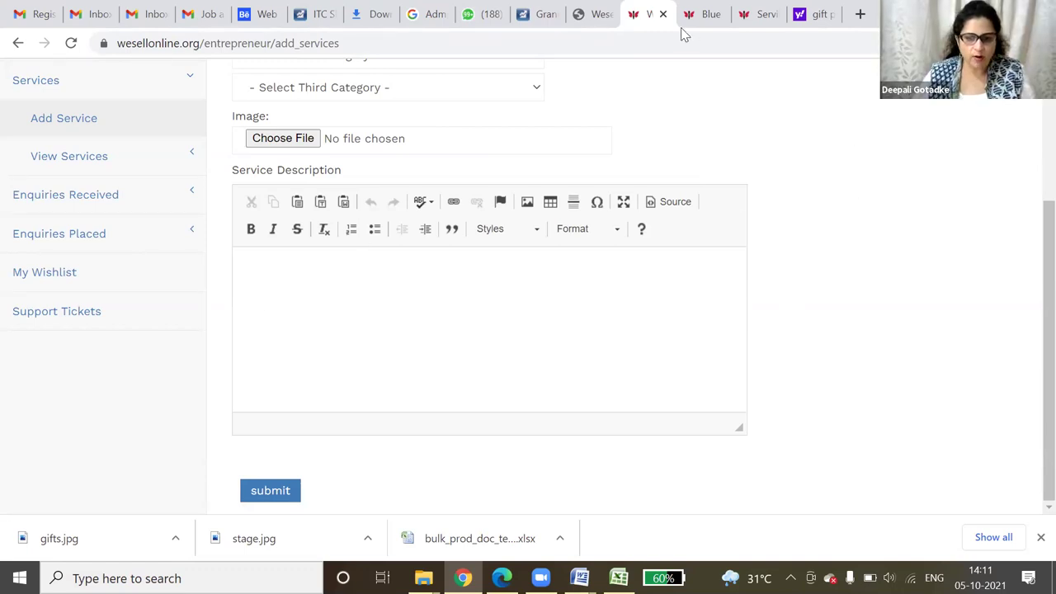
pyautogui.scroll(3, 154, 272)
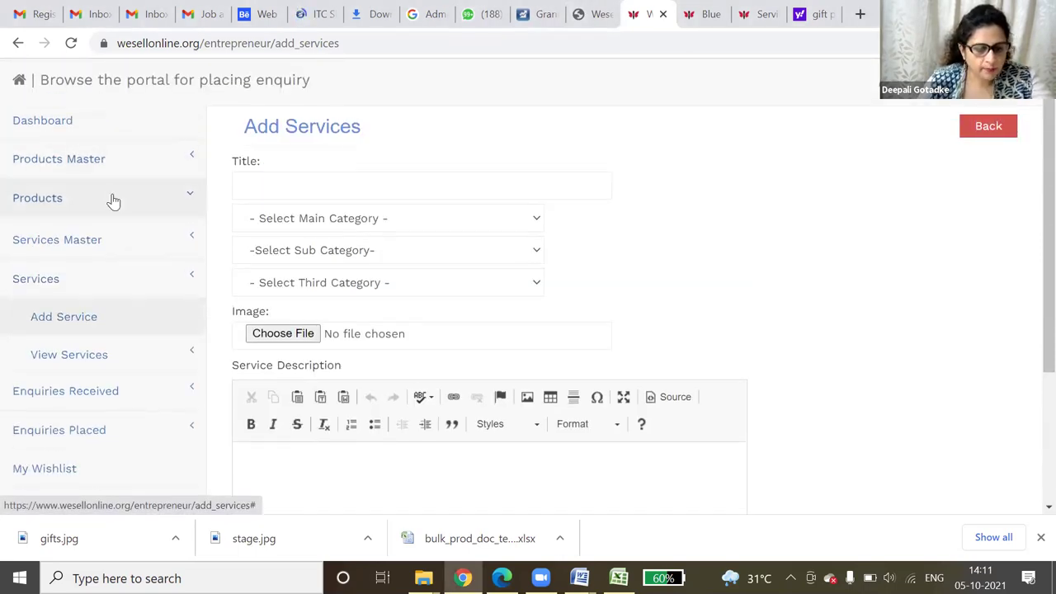
pyautogui.click(111, 201)
pyautogui.click(102, 237)
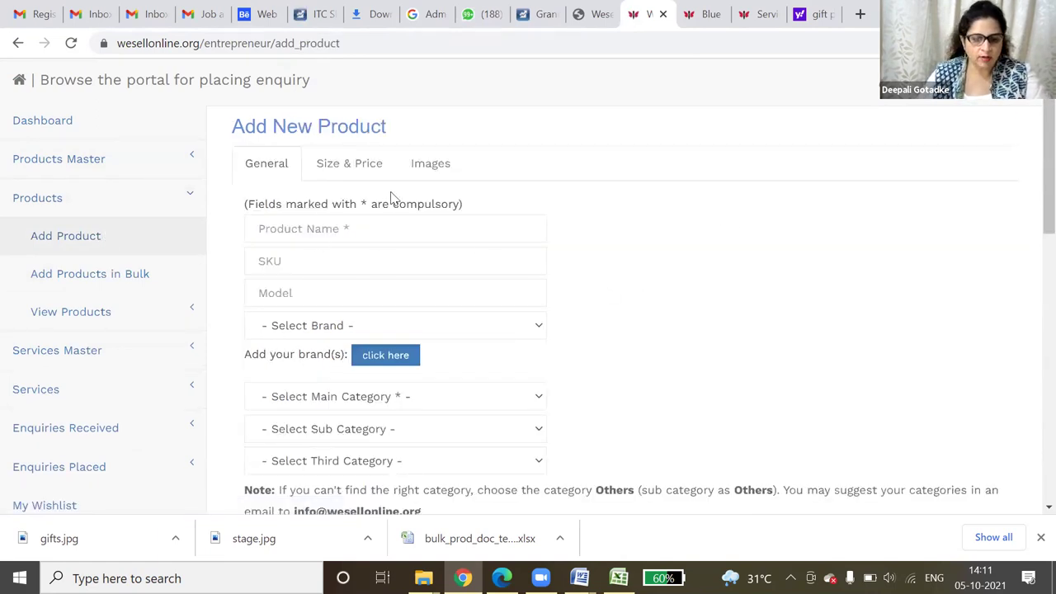
# - Enter name 'Pineapple cake', SKU pin-001, model Round cake and brand Giftwithluv.com
pyautogui.click(295, 231)
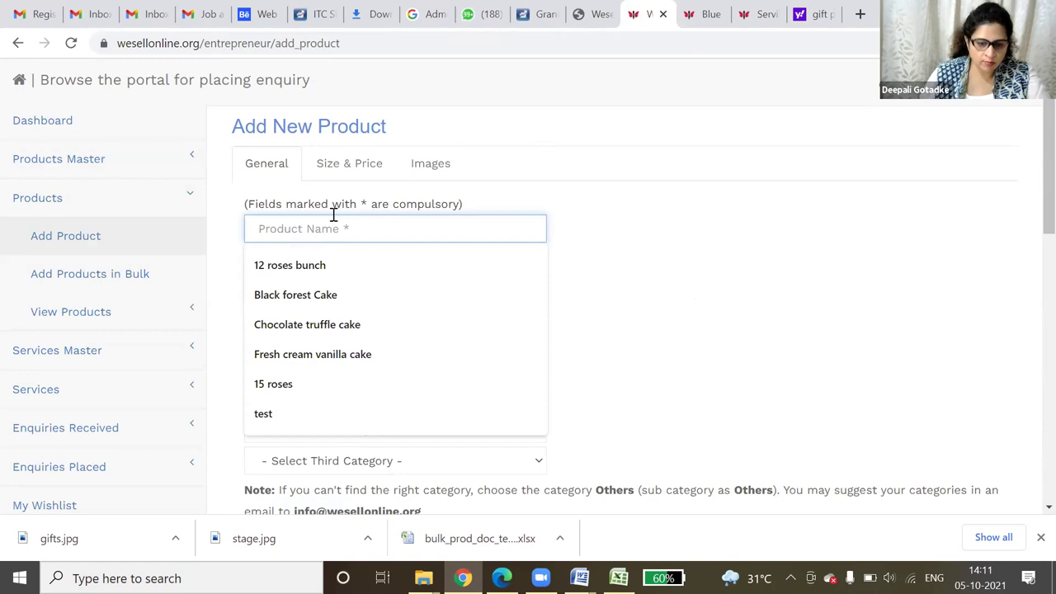
pyautogui.write('Pl')
pyautogui.write('neapple c')
pyautogui.write('ake')
pyautogui.press('Tab')
pyautogui.write('pin')
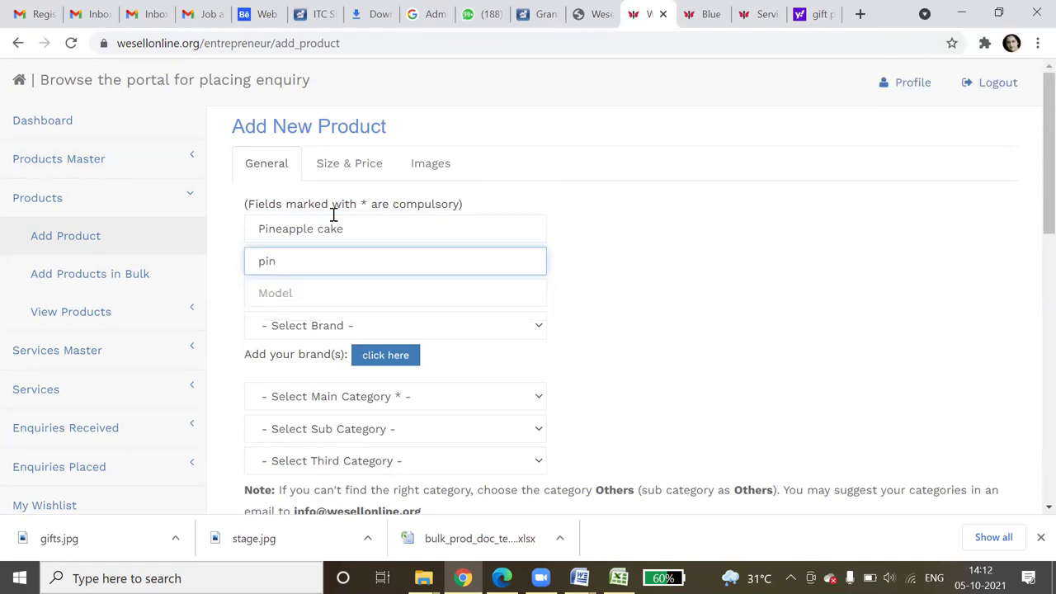
pyautogui.write('-001')
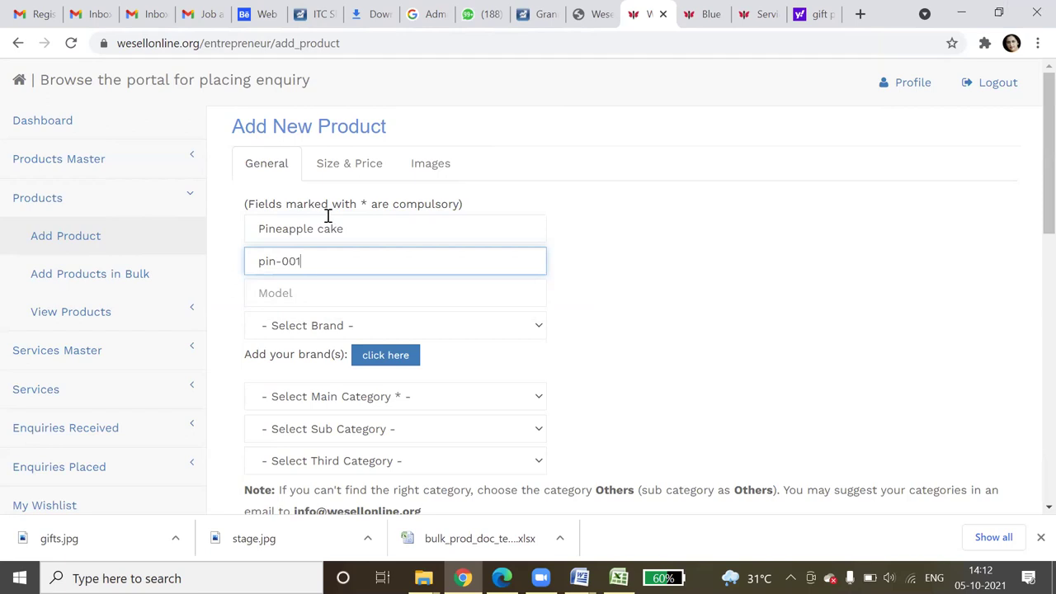
pyautogui.click(337, 289)
pyautogui.click(318, 340)
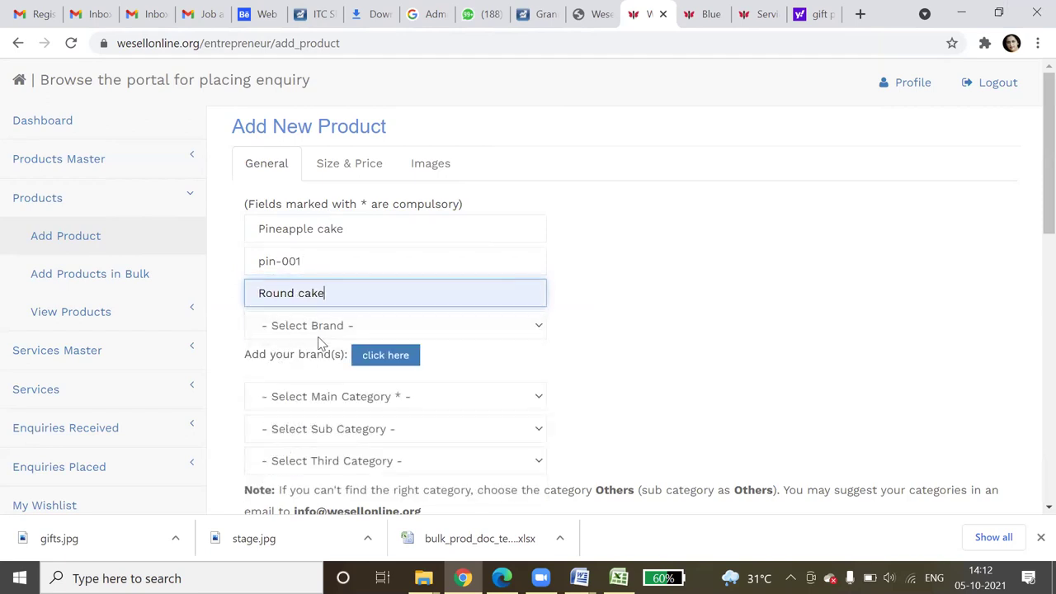
pyautogui.click(320, 330)
pyautogui.click(319, 405)
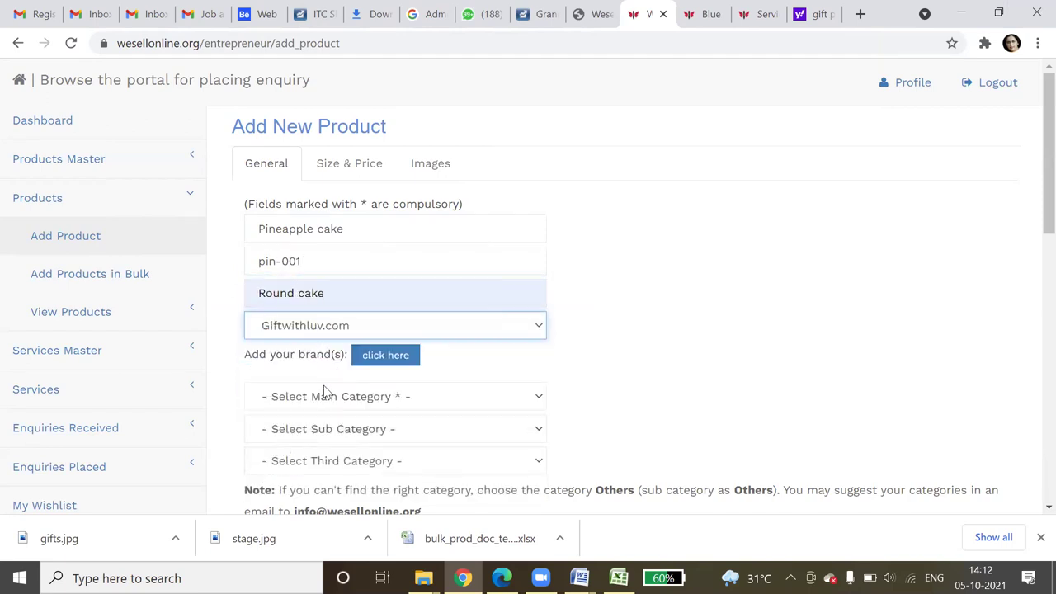
# - Set the main category to Processed food and the sub category to Others
pyautogui.scroll(-3, 334, 377)
pyautogui.click(356, 148)
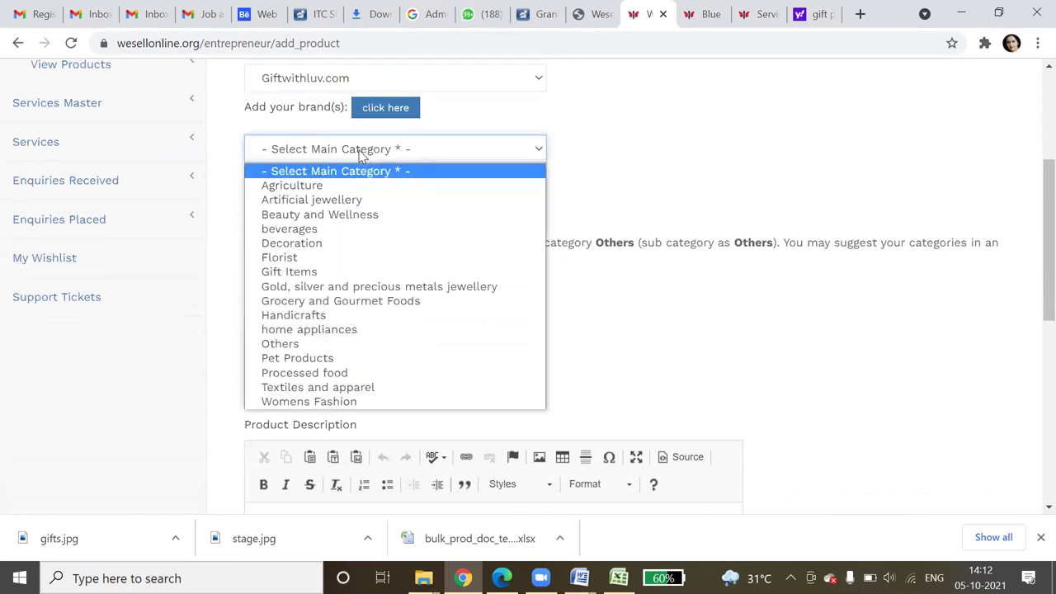
pyautogui.click(332, 344)
pyautogui.click(331, 212)
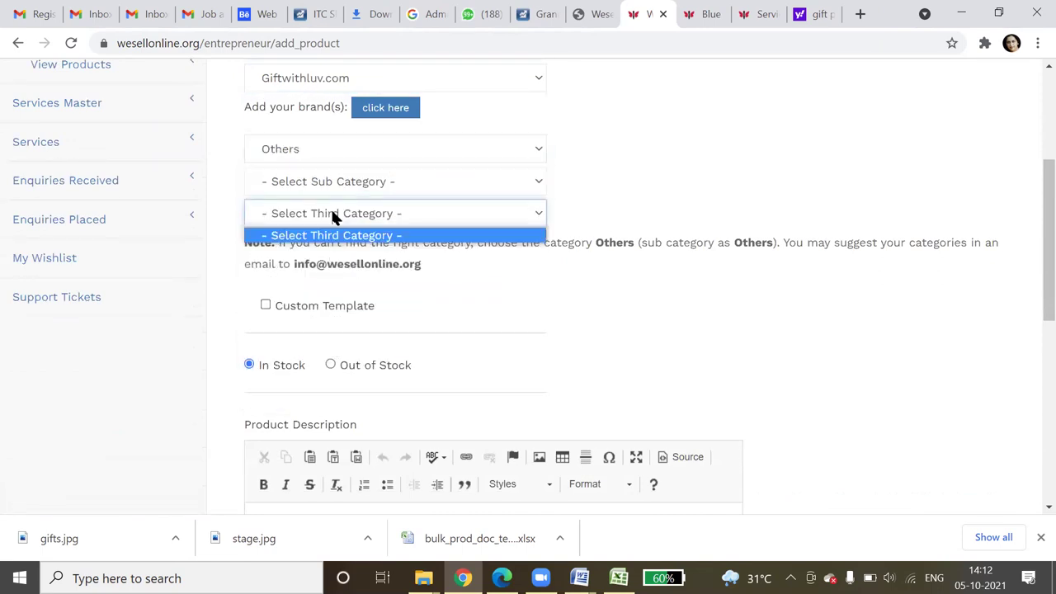
pyautogui.click(344, 188)
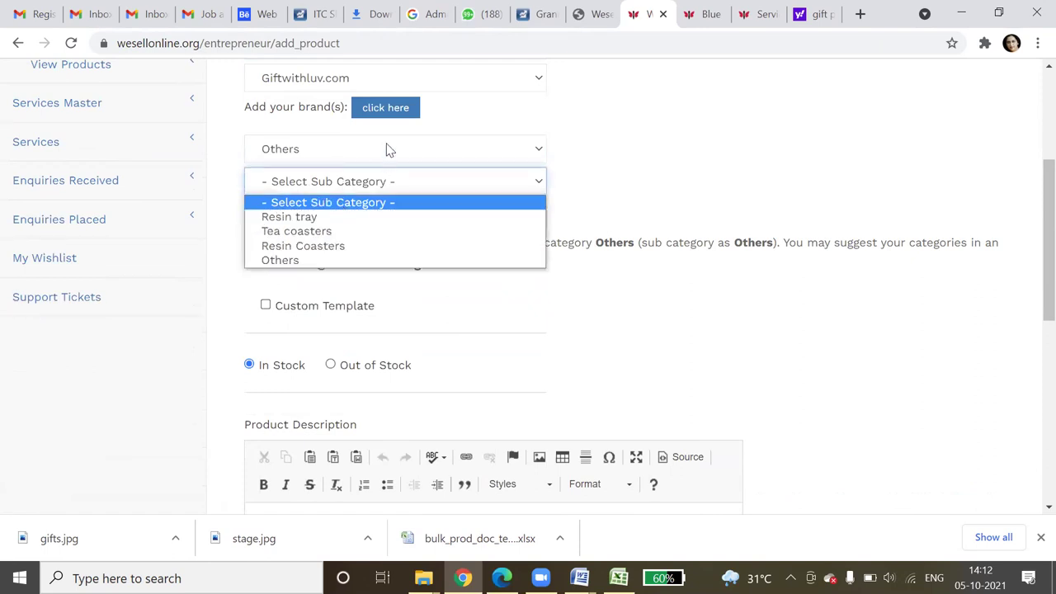
pyautogui.click(387, 147)
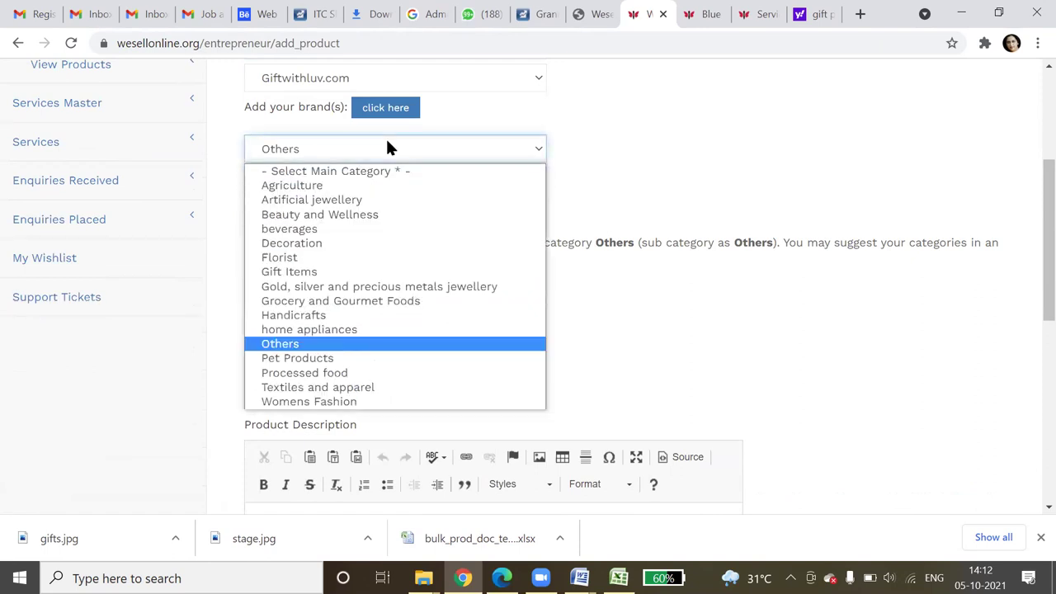
pyautogui.click(335, 373)
pyautogui.click(357, 185)
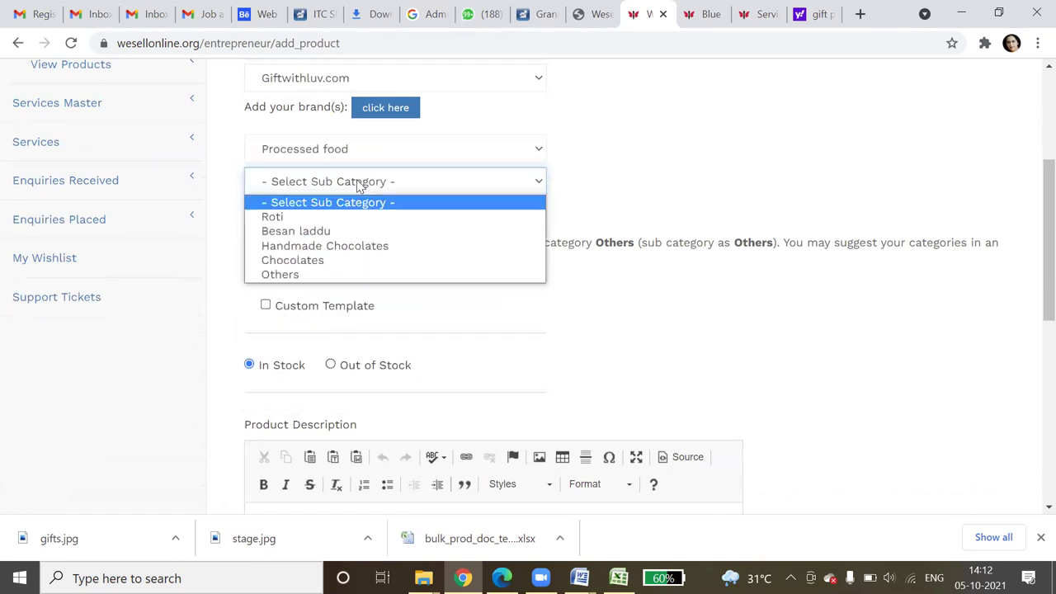
pyautogui.click(327, 275)
pyautogui.scroll(-4, 324, 286)
pyautogui.click(312, 225)
# - Describe it as 'Fresh cream cake of pineapple', add meta keyword 'pineapple cake', and go next
pyautogui.write('Fr')
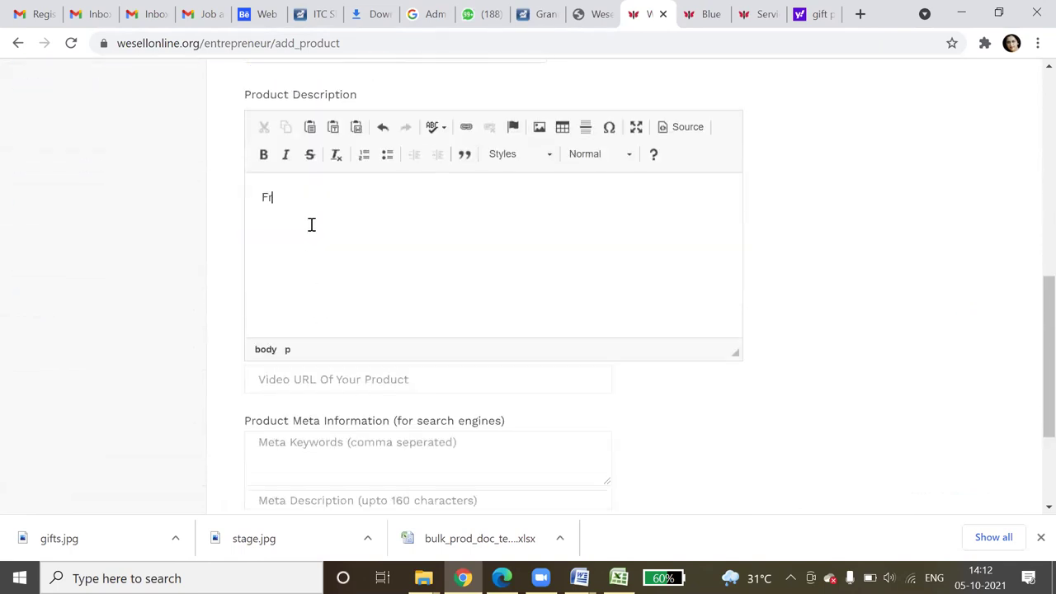
pyautogui.write('esh craeam cake of pineapple')
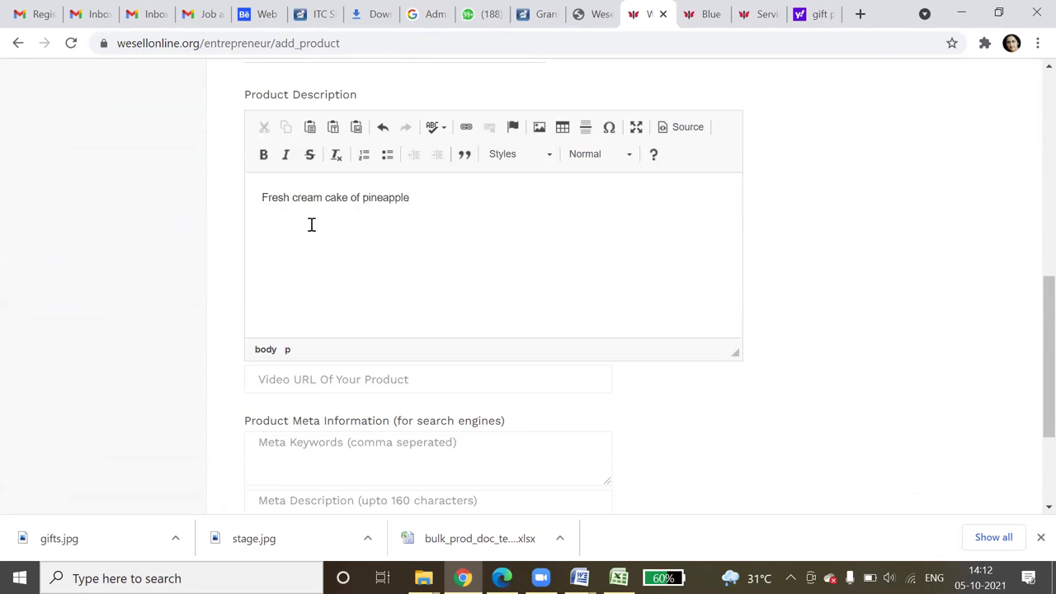
pyautogui.scroll(-2, 332, 342)
pyautogui.click(326, 270)
pyautogui.write('painea')
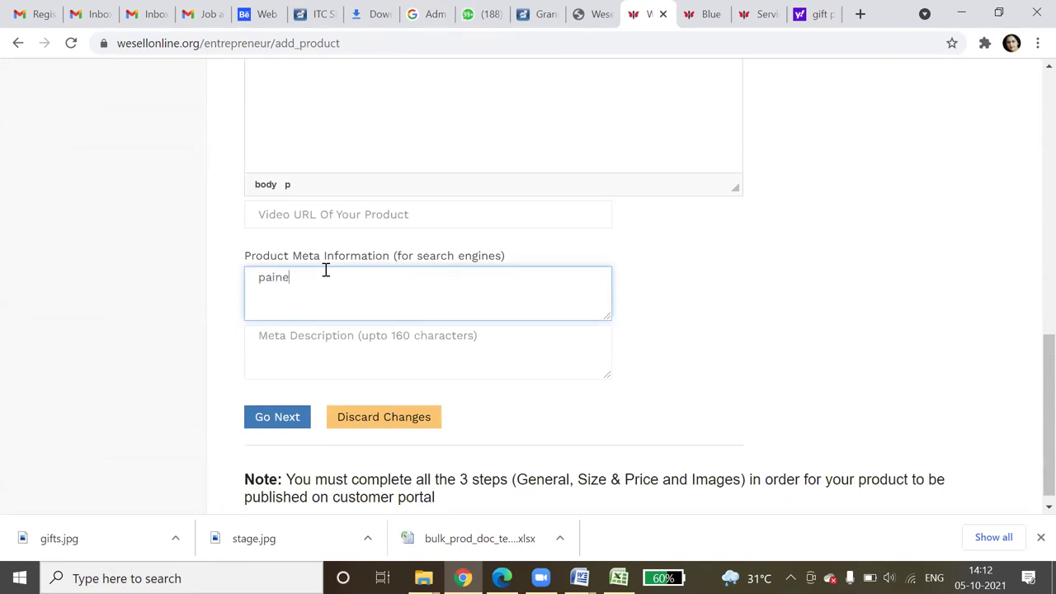
pyautogui.press('BackSpace')
pyautogui.press('BackSpace')
pyautogui.press('BackSpace')
pyautogui.write('ineapple cake')
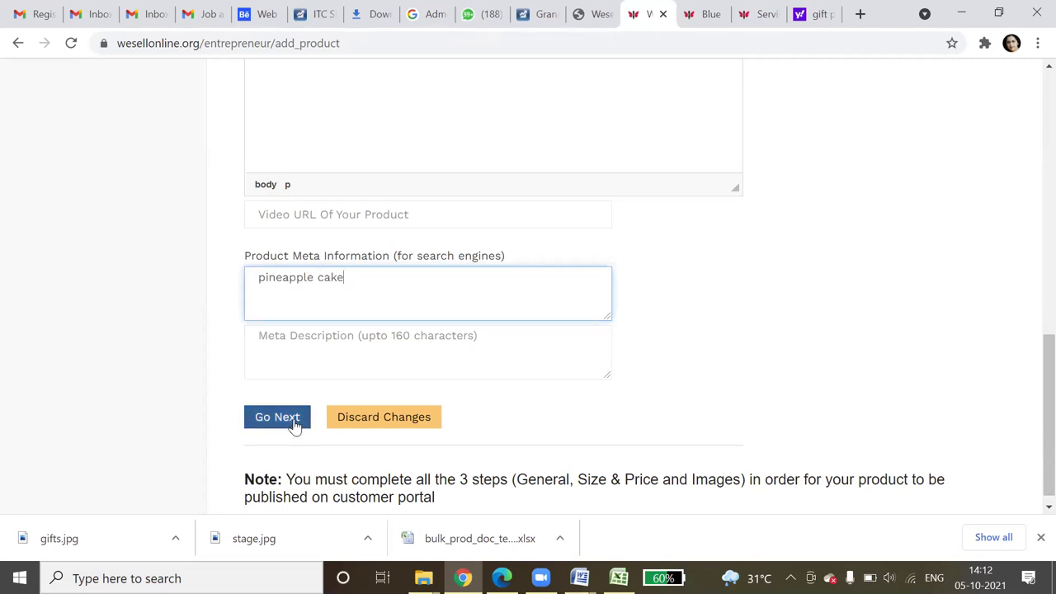
pyautogui.click(292, 425)
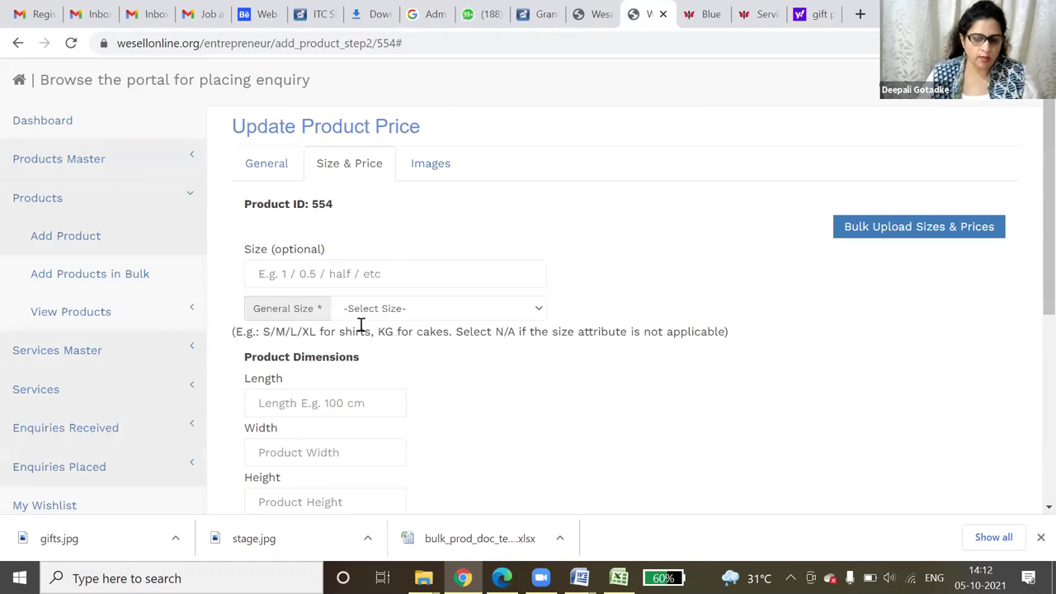
# - Set the product size to 1 with KG (Kilogram) as the general size
pyautogui.click(317, 268)
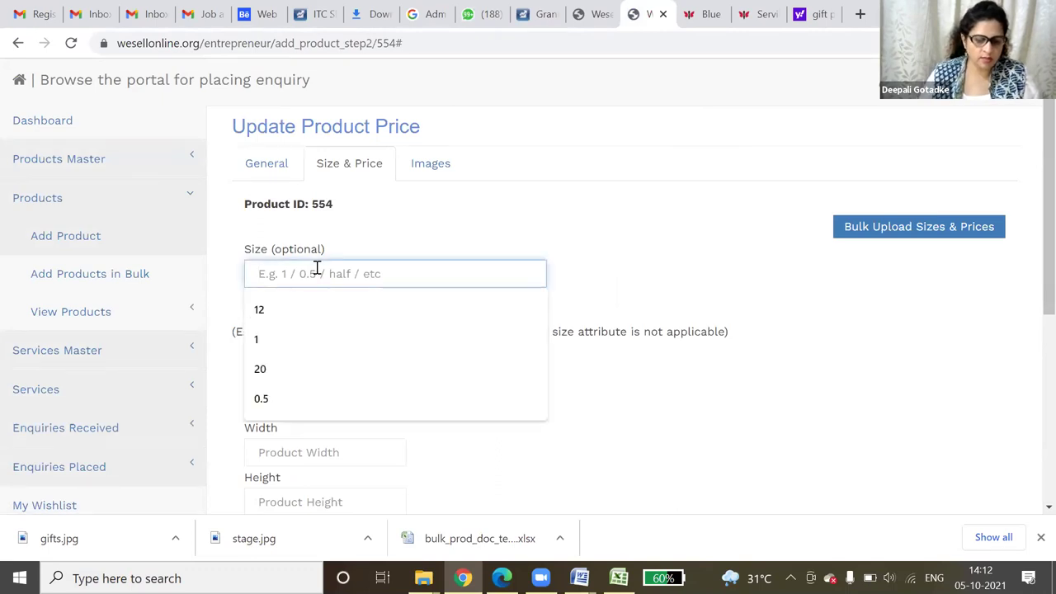
pyautogui.click(285, 340)
pyautogui.click(357, 312)
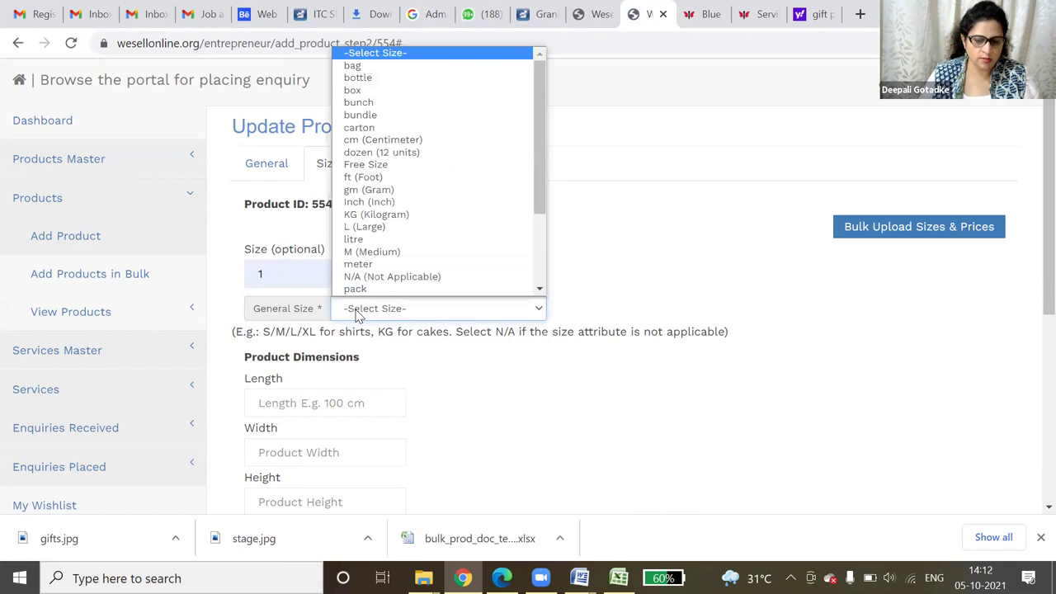
pyautogui.scroll(-1, 363, 231)
pyautogui.click(378, 189)
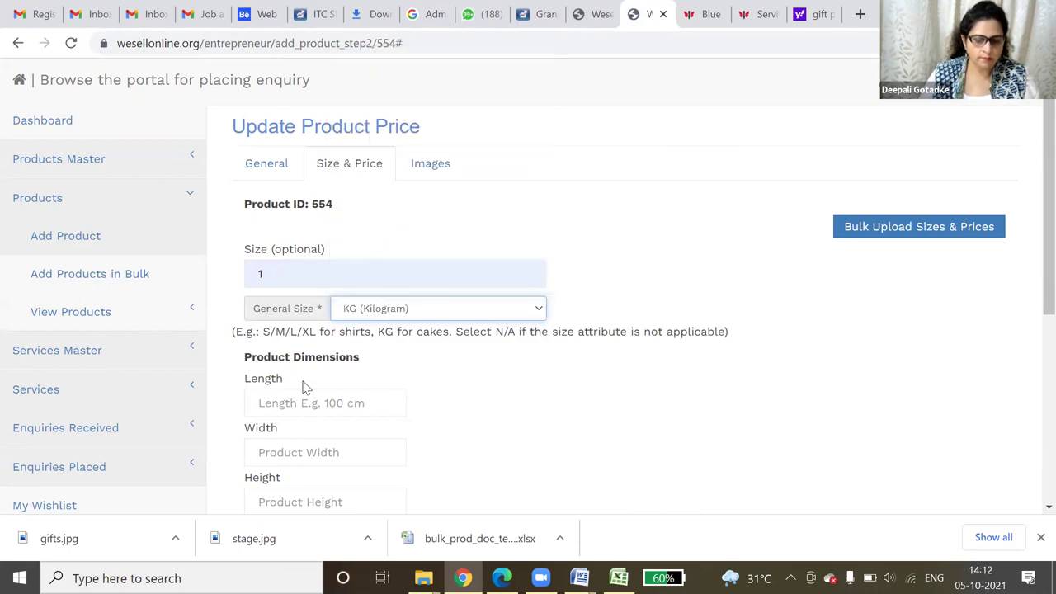
pyautogui.scroll(-4, 304, 386)
# - Enter rate 1200, discount 10 and shipping 200, and save the size details
pyautogui.click(281, 284)
pyautogui.hotkey('ctrl', 'a')
pyautogui.write('1200')
pyautogui.press('Tab')
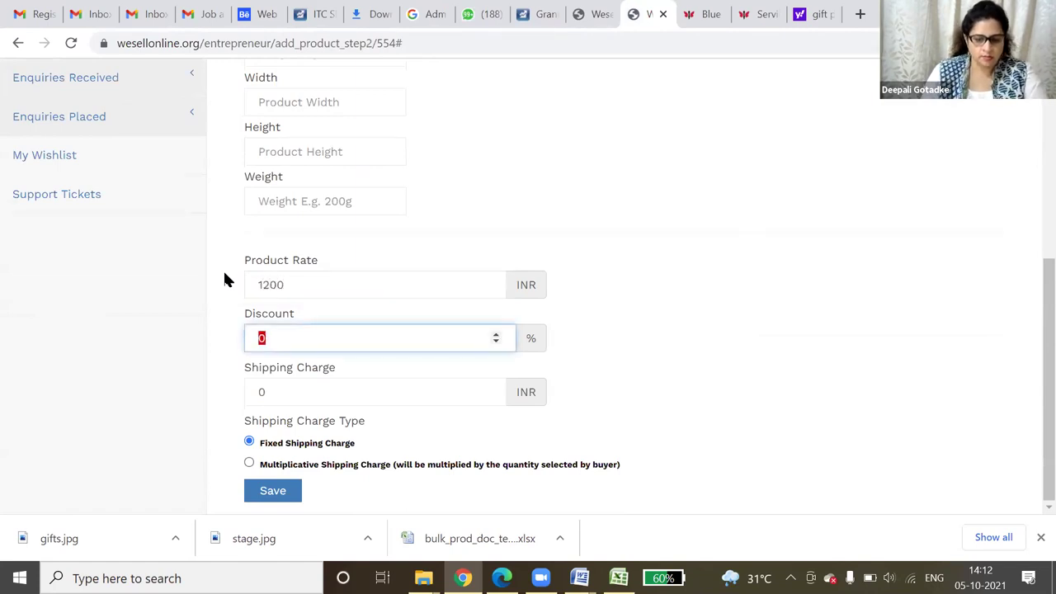
pyautogui.write('10')
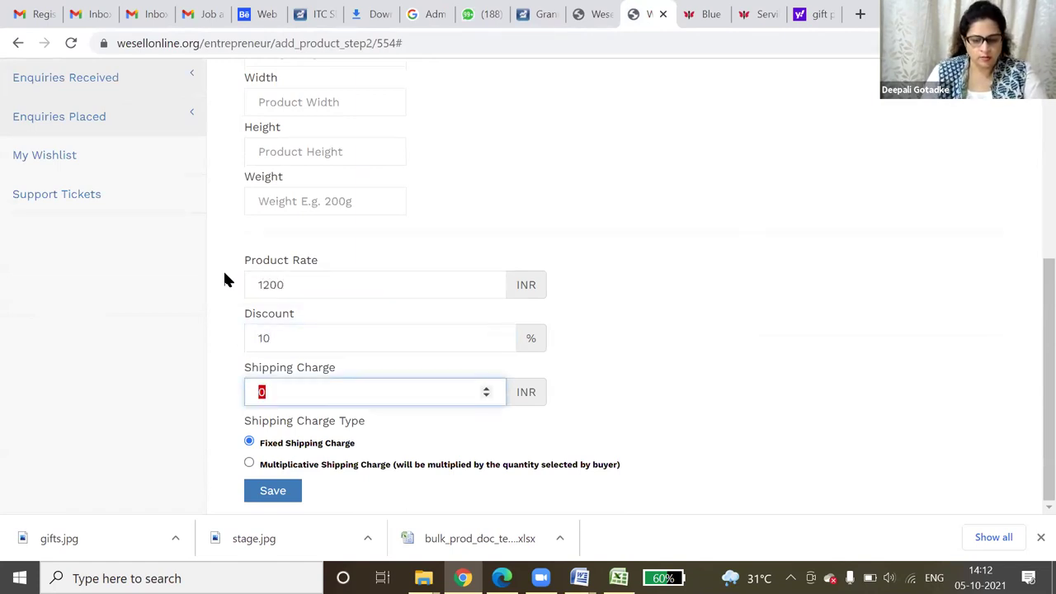
pyautogui.write('200')
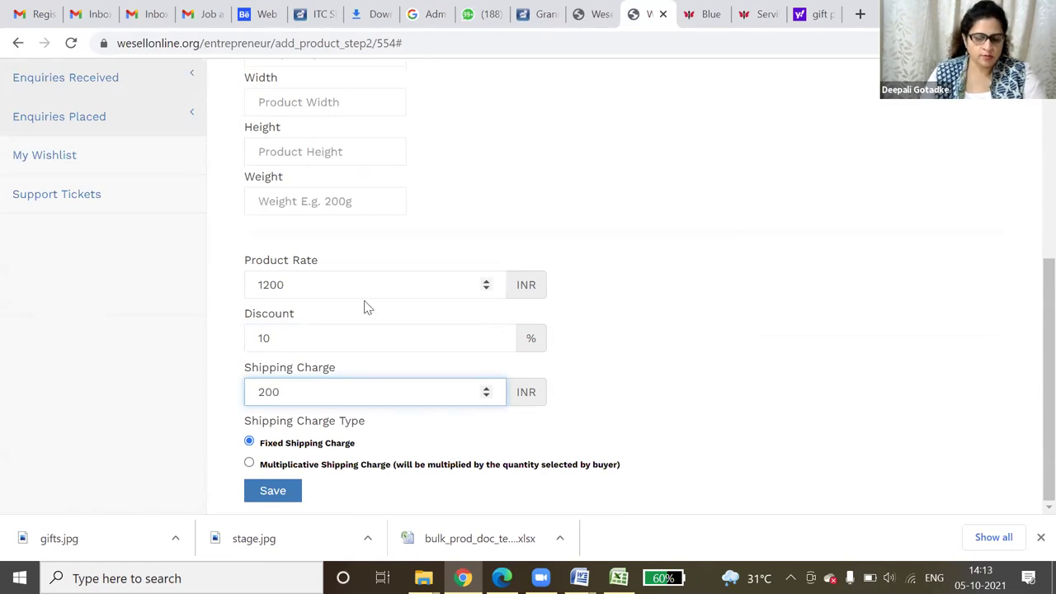
pyautogui.click(252, 490)
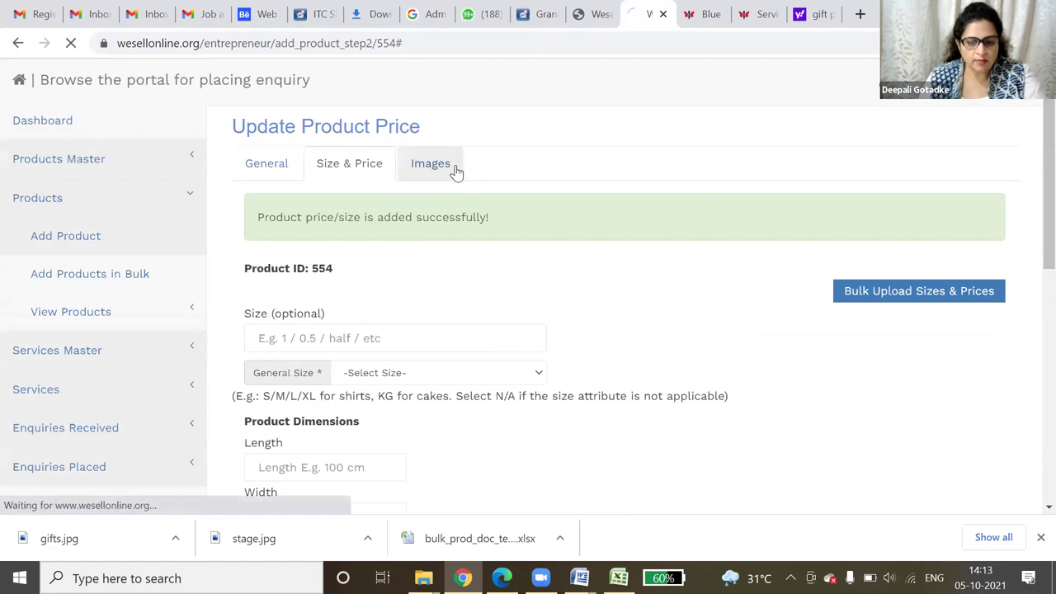
# - Choose KG - Weight as the image size on the Images step
pyautogui.click(368, 207)
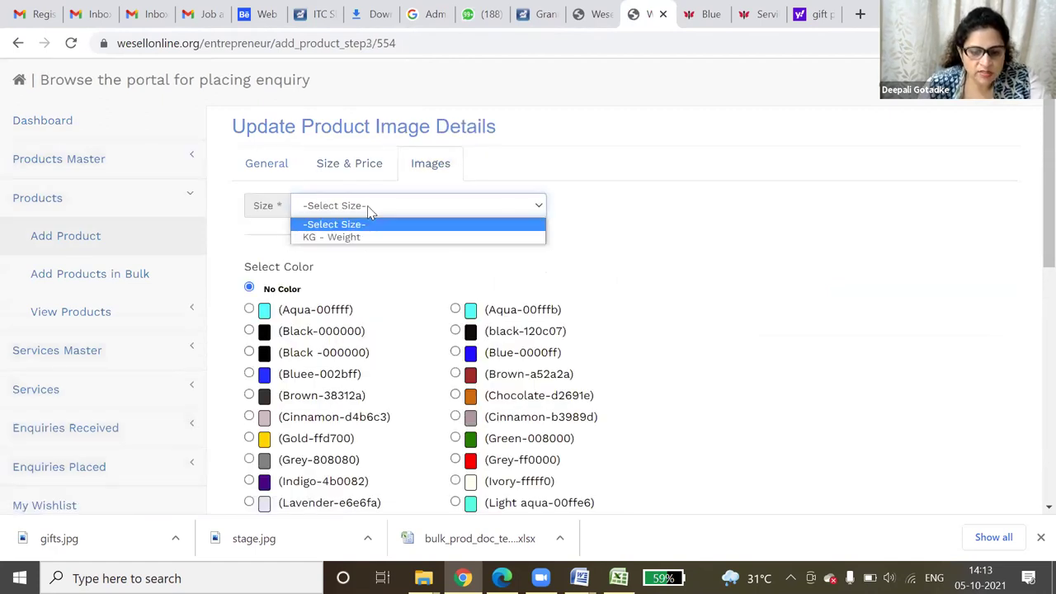
pyautogui.click(368, 209)
pyautogui.click(368, 209)
pyautogui.click(368, 209)
pyautogui.click(368, 209)
pyautogui.click(368, 209)
pyautogui.click(368, 209)
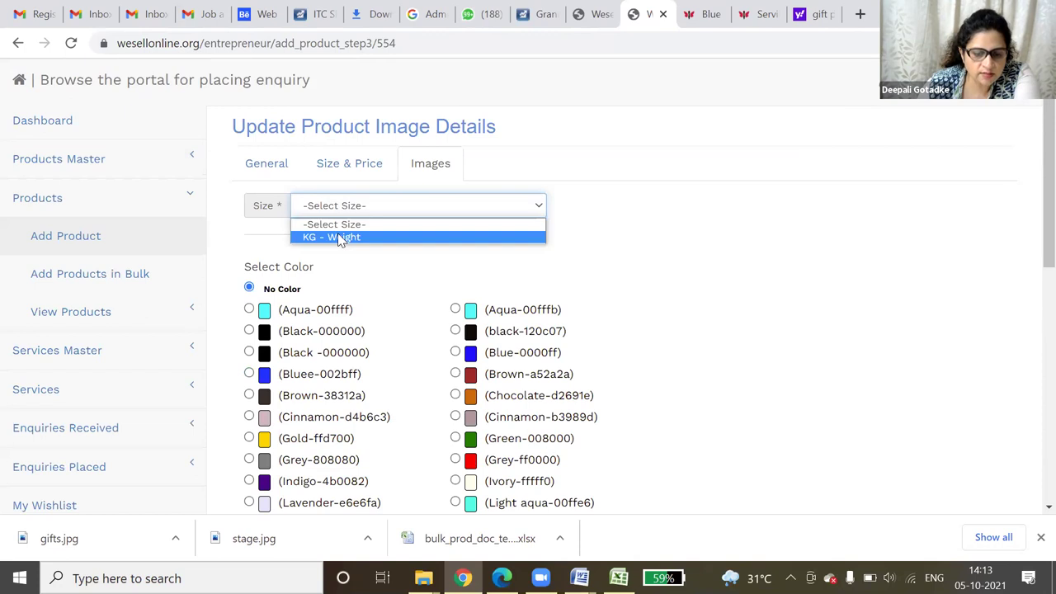
pyautogui.click(359, 172)
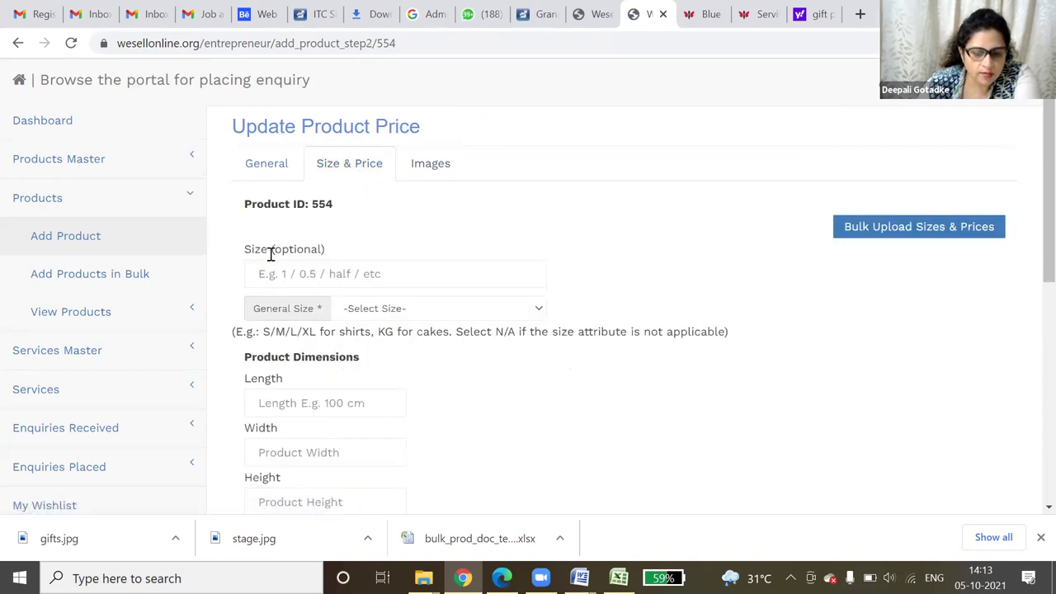
pyautogui.click(422, 173)
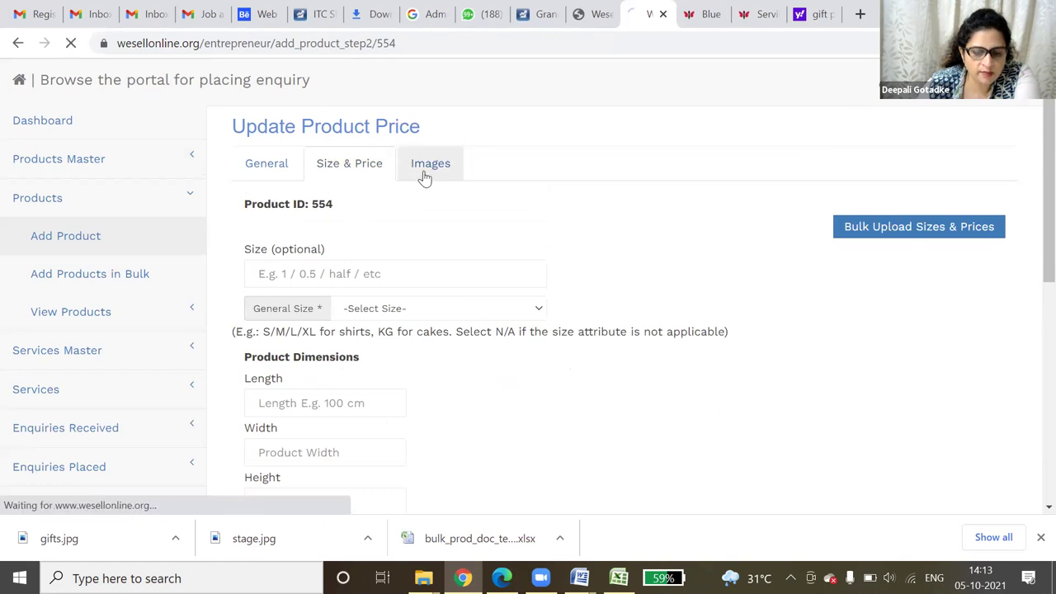
pyautogui.click(367, 208)
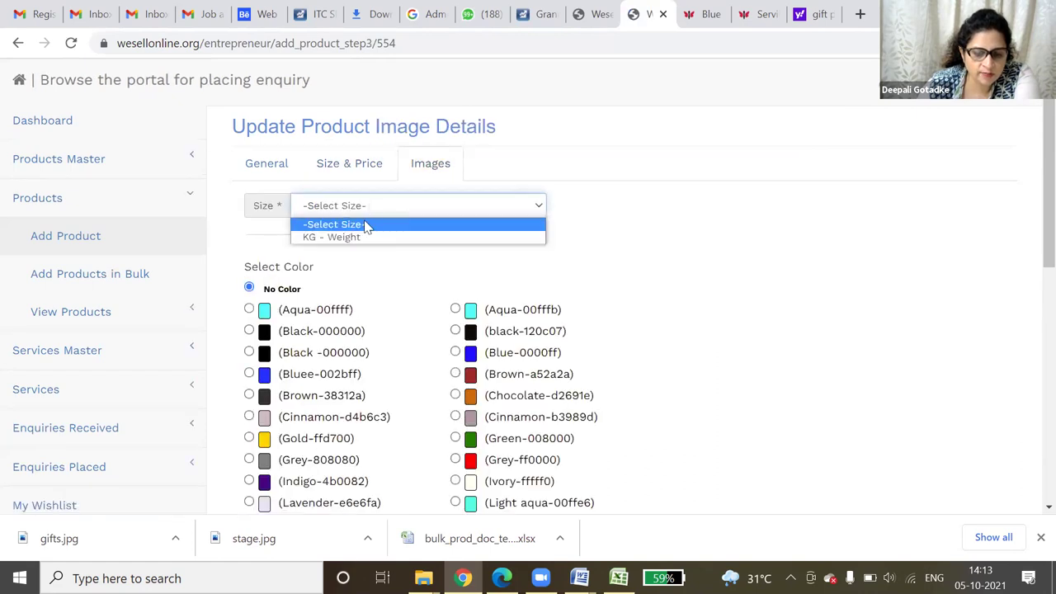
pyautogui.click(363, 238)
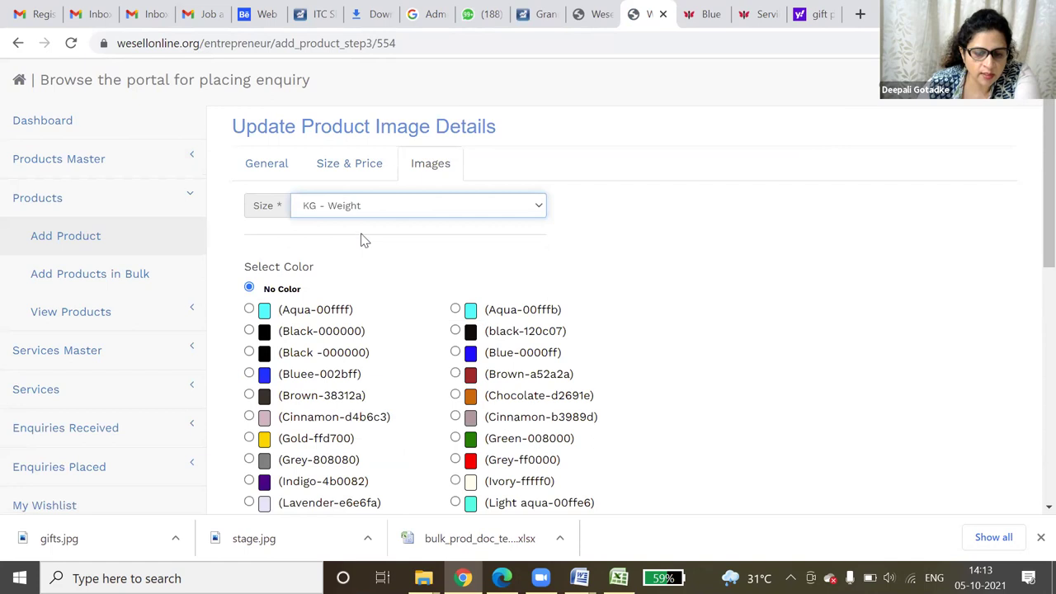
# - Return to the Yahoo 'gift pack' image results and close the enlarged preview
pyautogui.scroll(-4, 363, 237)
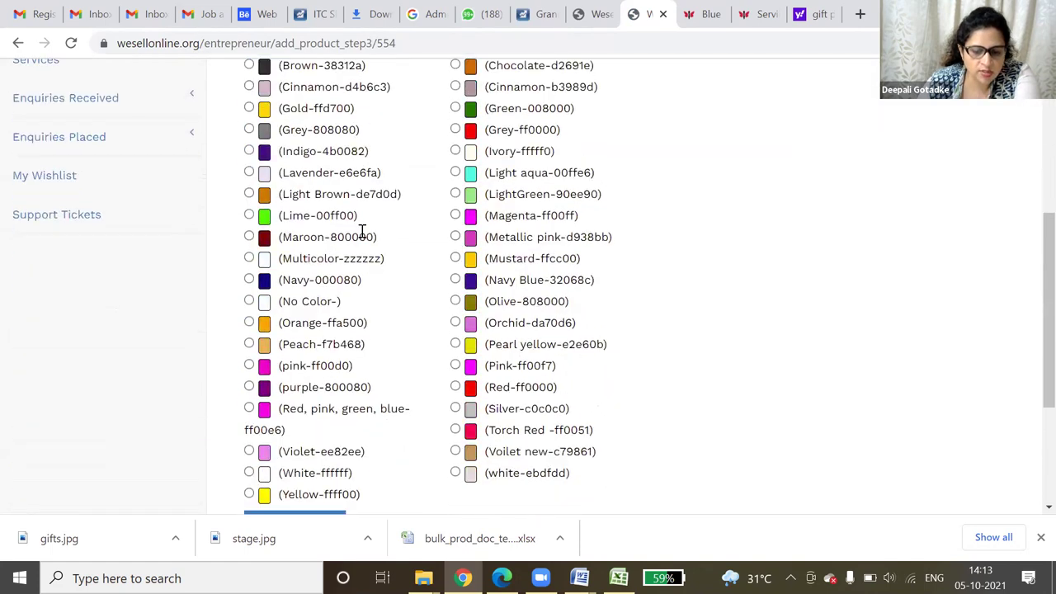
pyautogui.scroll(-3, 361, 231)
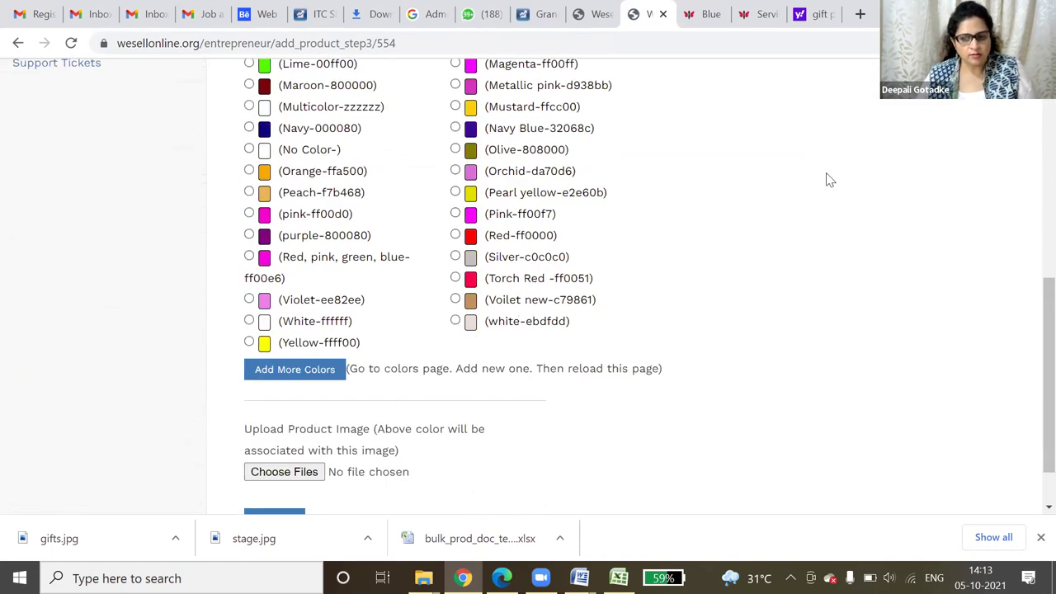
pyautogui.click(818, 14)
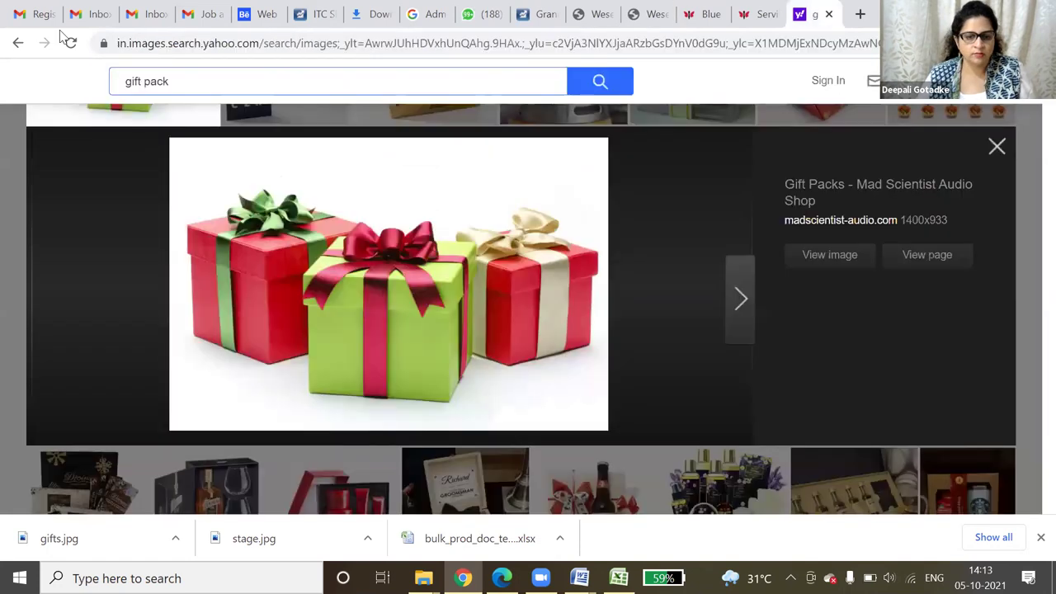
pyautogui.click(16, 43)
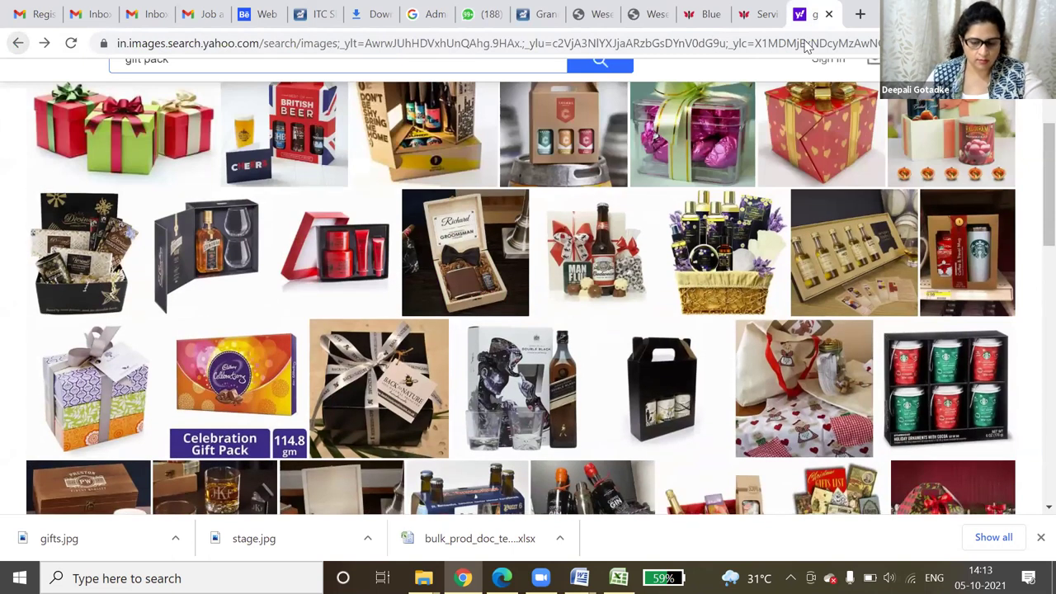
# - Search 'pineapple cake' and open the igp.com Classic Pineapple cake page
pyautogui.click(804, 43)
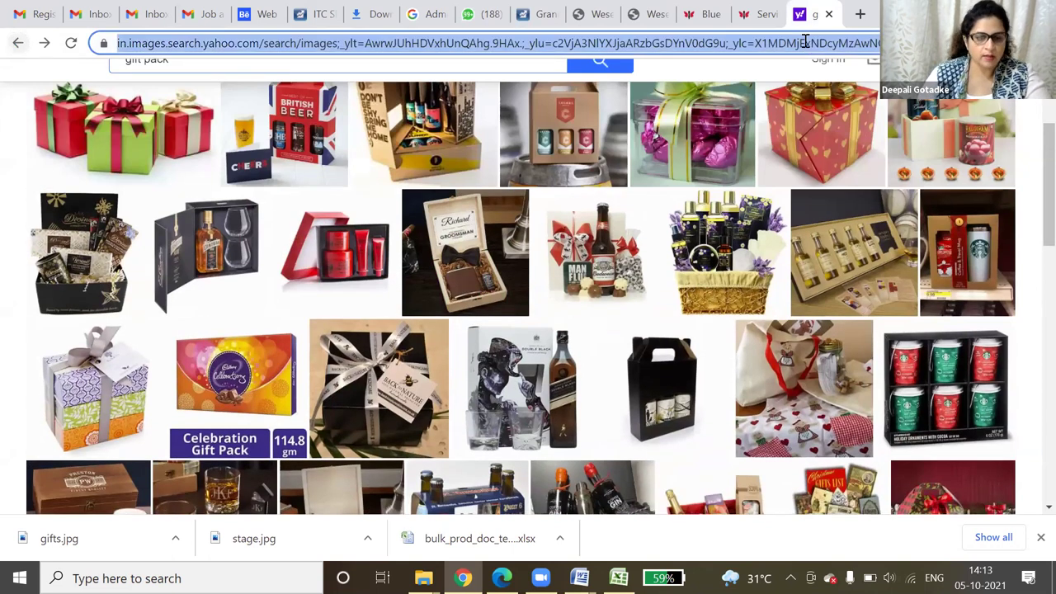
pyautogui.write('p')
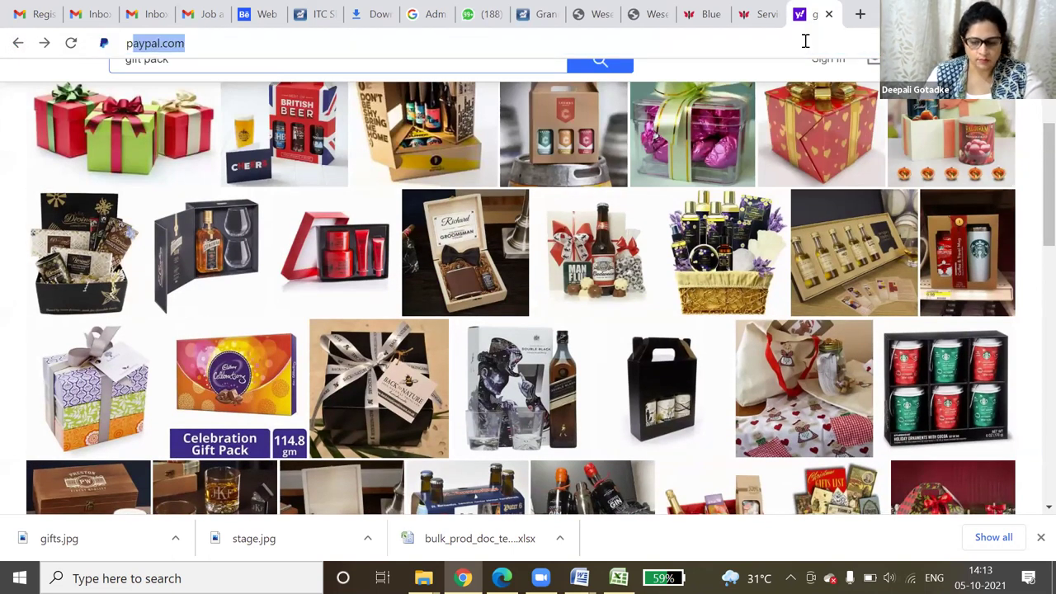
pyautogui.write('i')
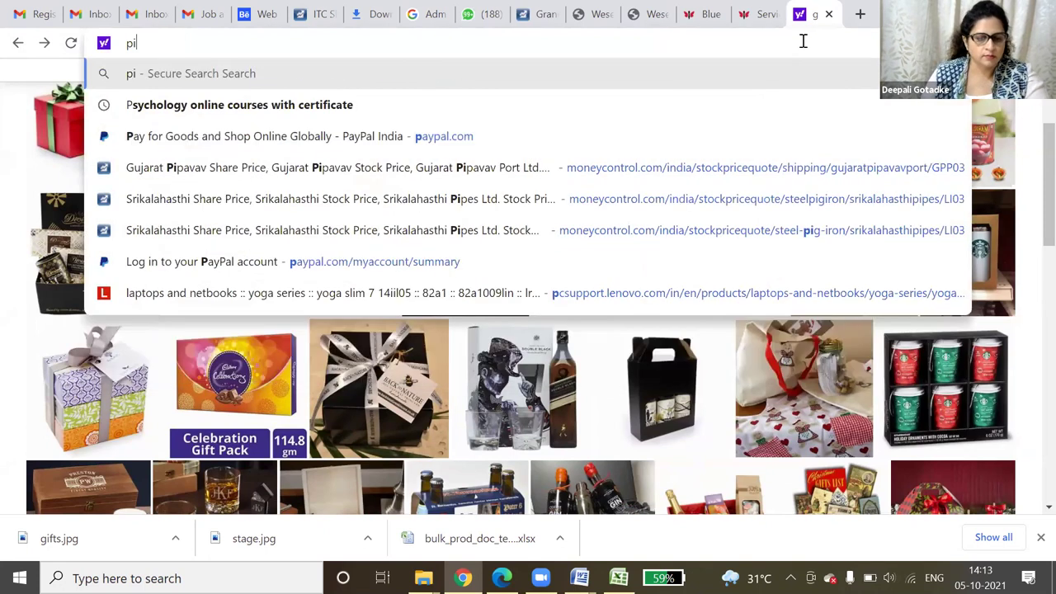
pyautogui.write('nepa')
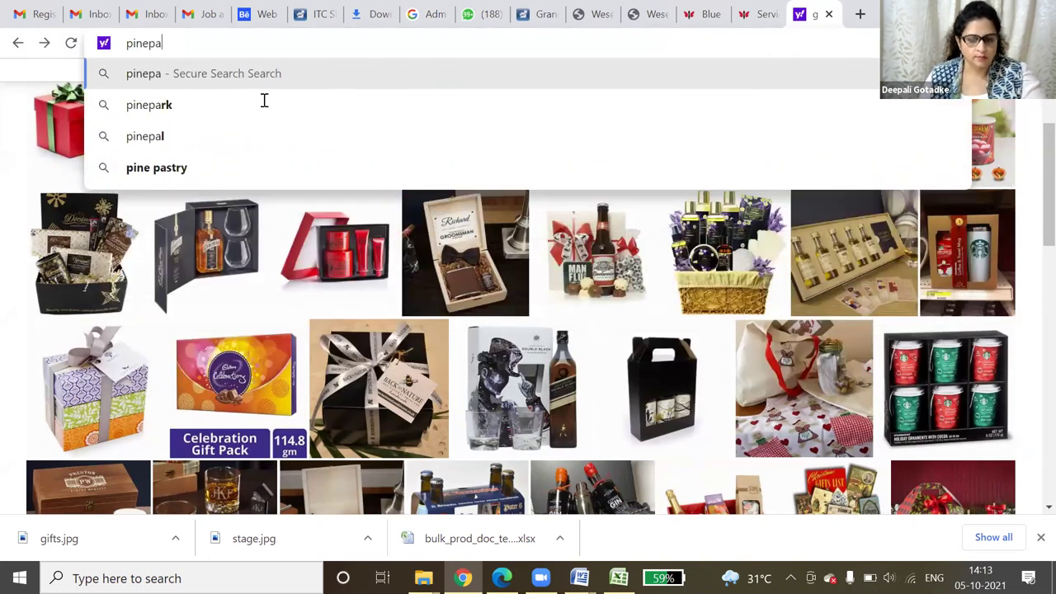
pyautogui.press('BackSpace')
pyautogui.press('BackSpace')
pyautogui.write('apple cake')
pyautogui.press('Return')
pyautogui.click(356, 286)
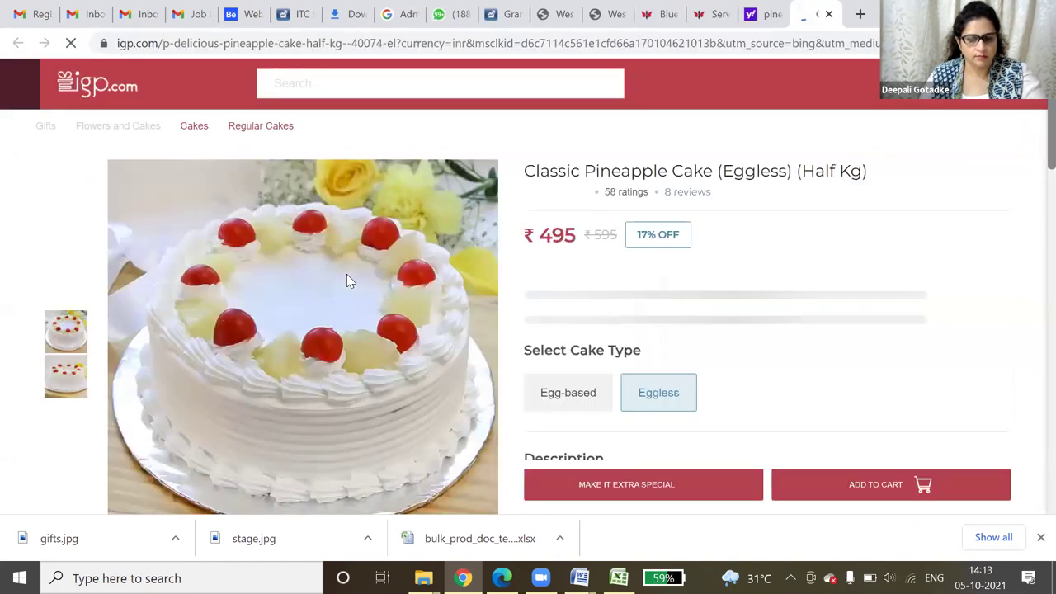
# - Save the cake photo as pineapple-cake.webp and close the igp.com page
pyautogui.rightClick(347, 278)
pyautogui.click(383, 316)
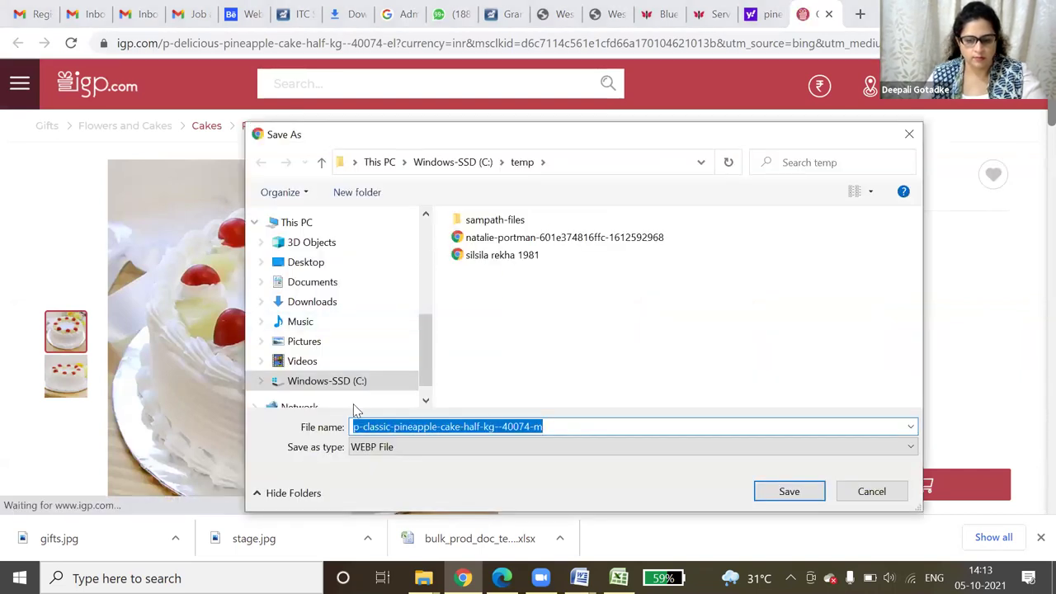
pyautogui.moveTo(397, 427); pyautogui.dragTo(292, 430)
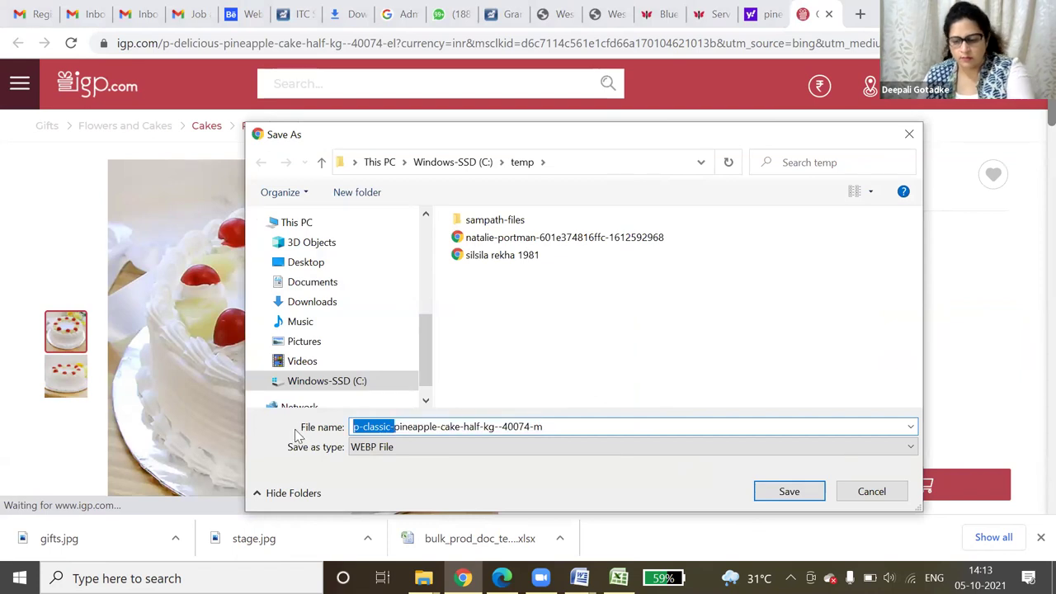
pyautogui.press('BackSpace')
pyautogui.moveTo(546, 424); pyautogui.dragTo(424, 427)
pyautogui.press('BackSpace')
pyautogui.click(804, 493)
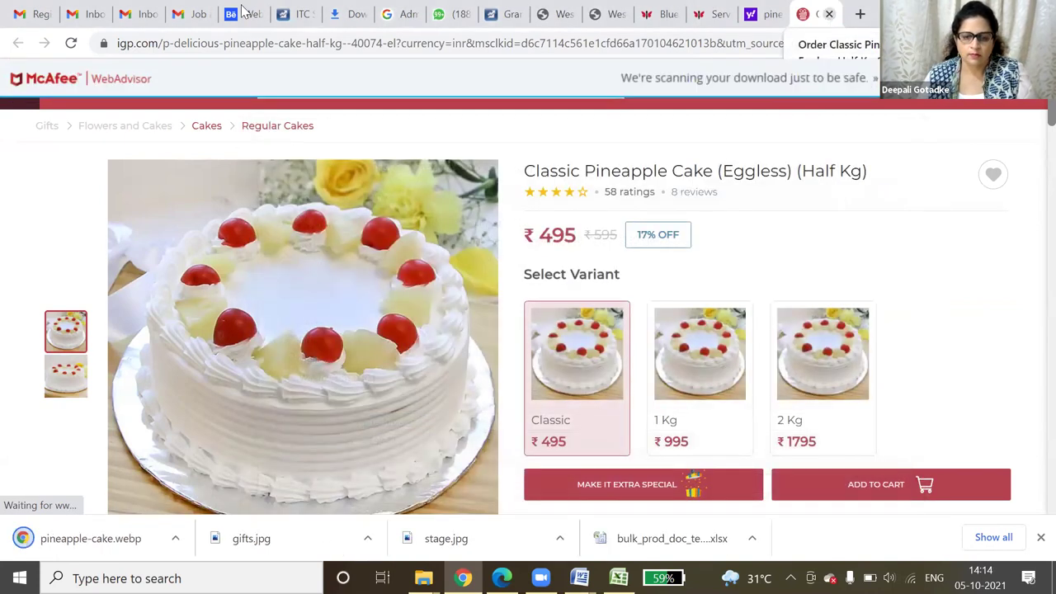
pyautogui.click(829, 14)
# - Return to the portal's add-product page and pick the pineapple-cake file in the Open dialog
pyautogui.click(705, 6)
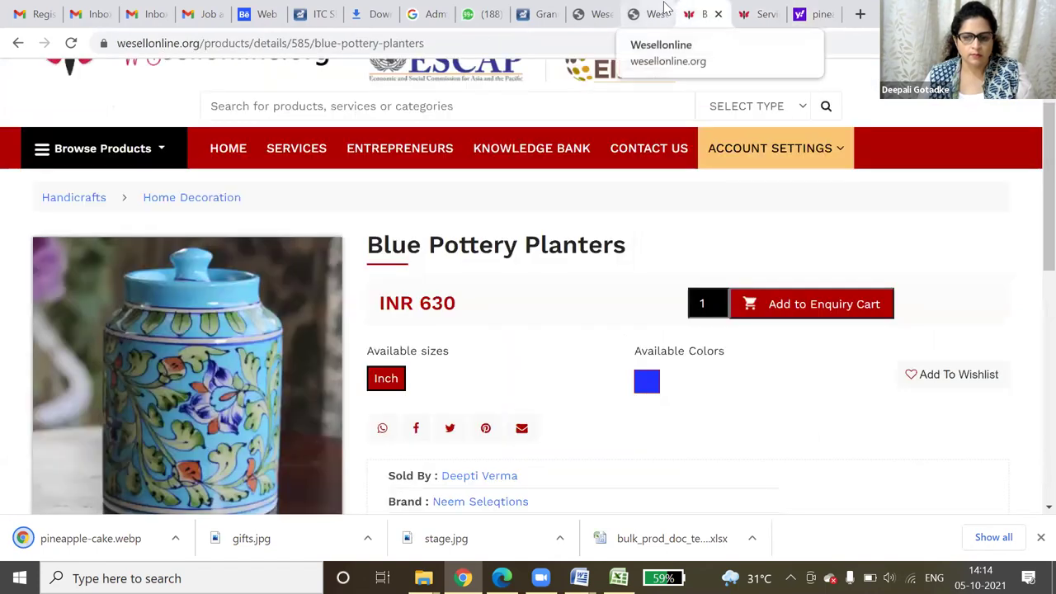
pyautogui.click(618, 36)
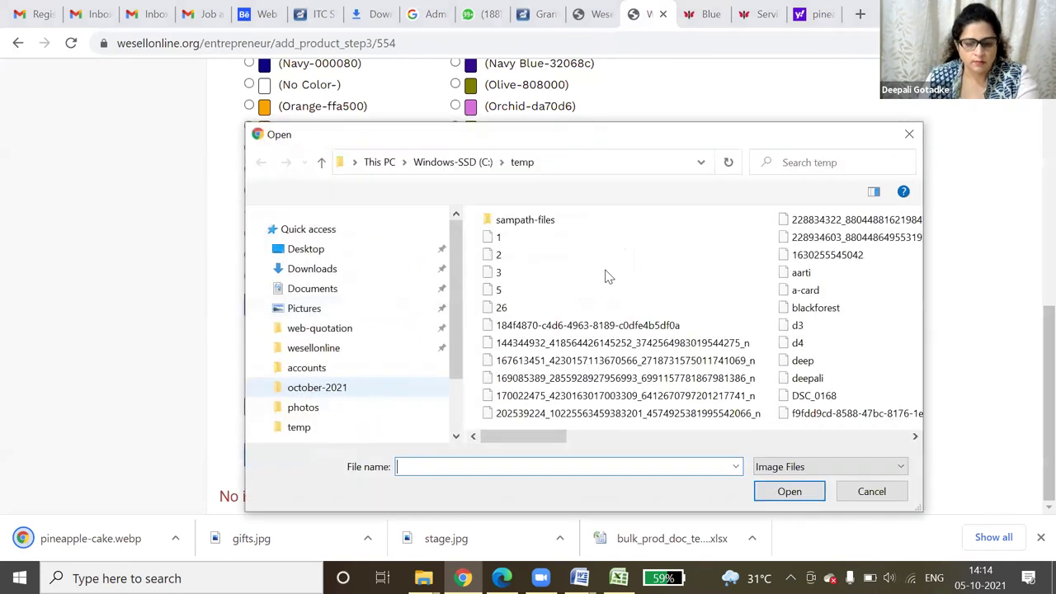
pyautogui.click(499, 325)
pyautogui.scroll(-4, 302, 405)
pyautogui.write('pineapple')
pyautogui.press('Return')
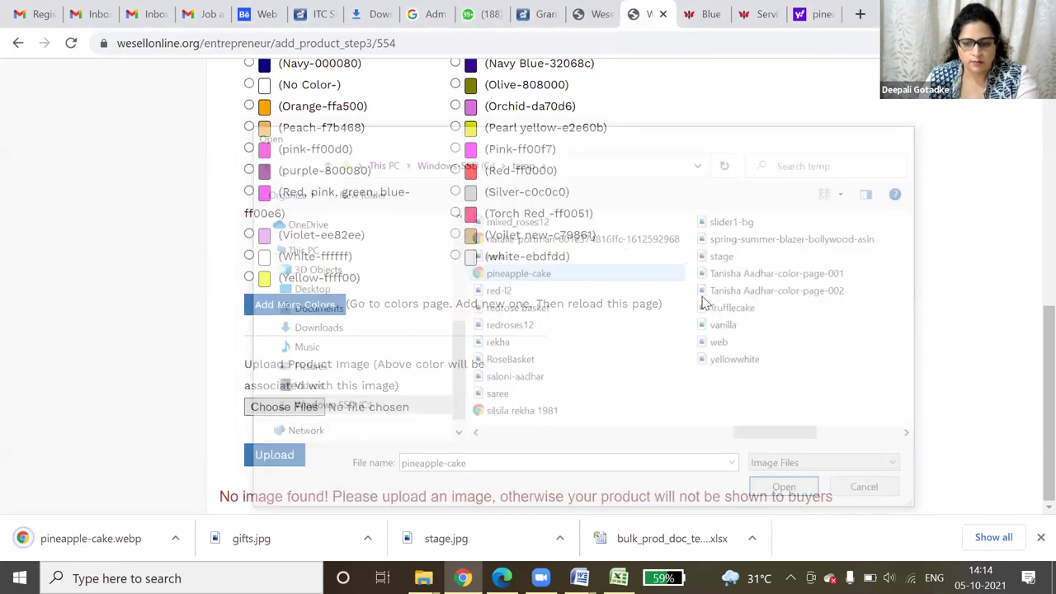
# - Dismiss the file picker without a file and switch to the pineapple cake search results
pyautogui.press('Return')
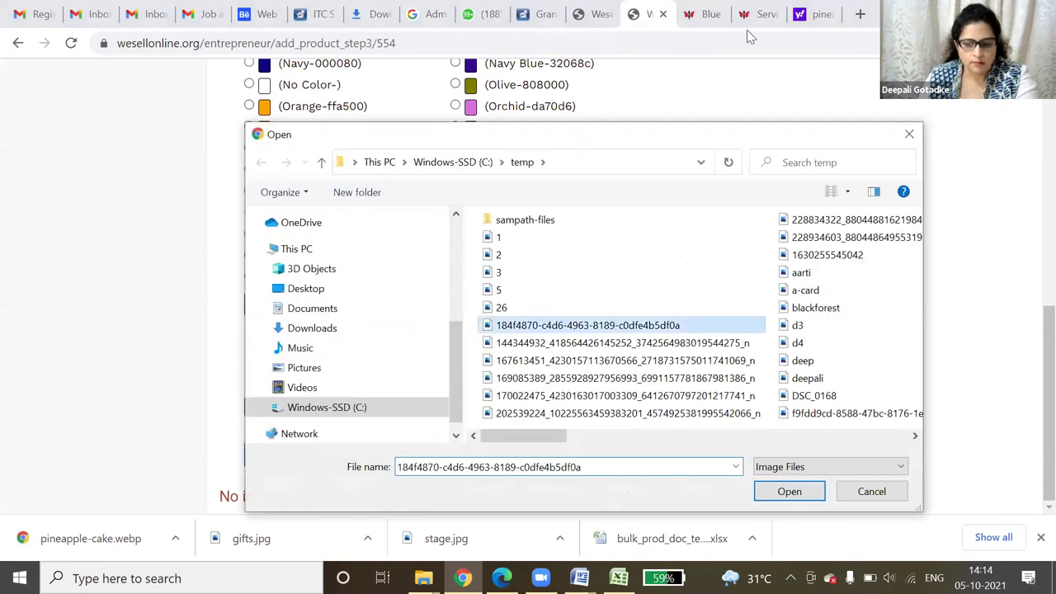
pyautogui.write('pineapple')
pyautogui.press('Return')
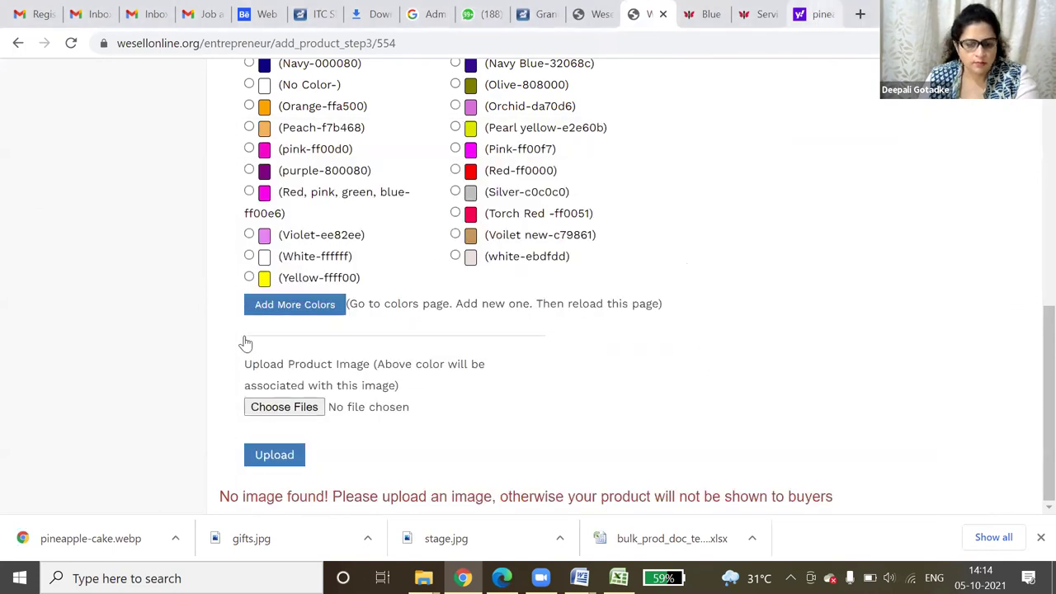
pyautogui.hotkey('ctrl', '9')
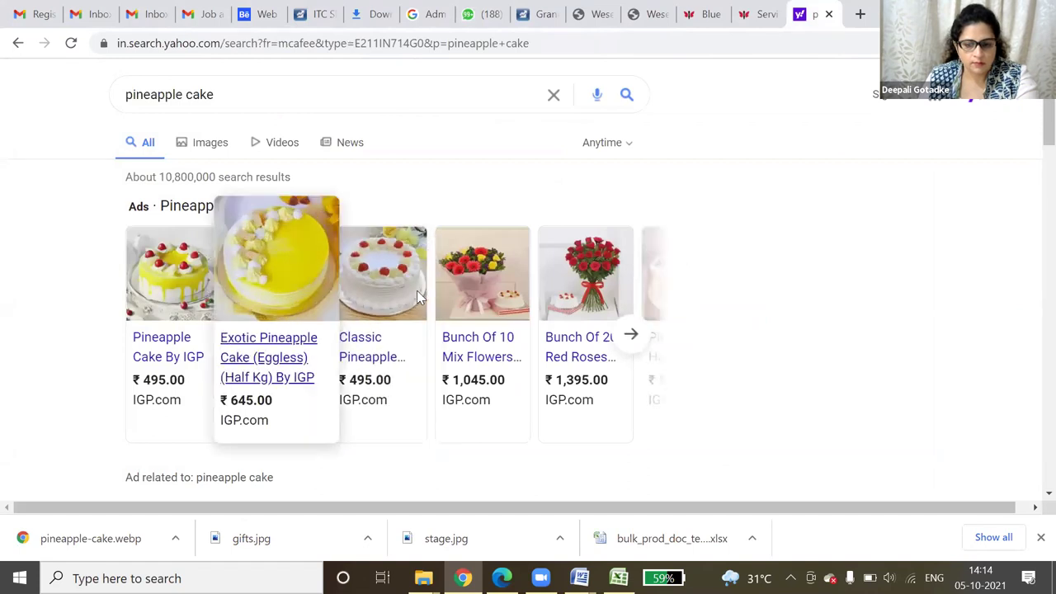
# - Open the Classic Pineapple cake listing and cancel saving its photo as WEBP
pyautogui.click(413, 298)
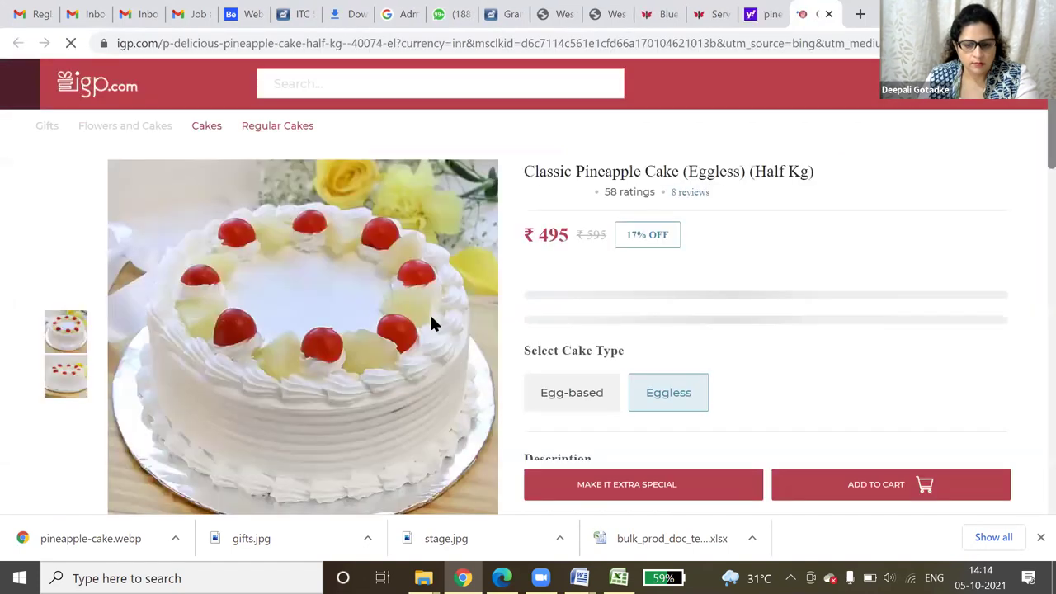
pyautogui.rightClick(434, 332)
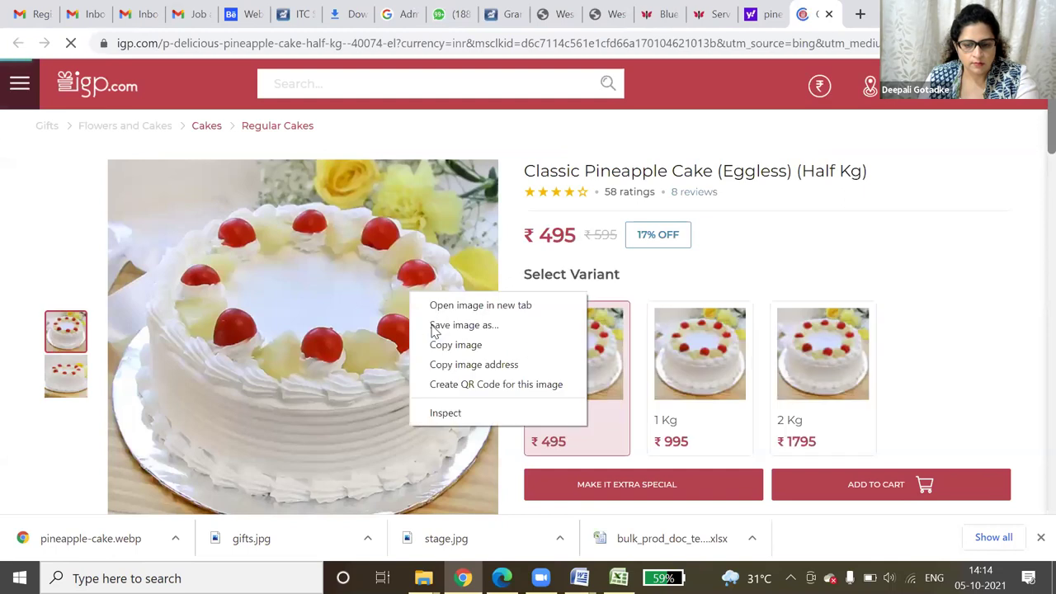
pyautogui.click(437, 326)
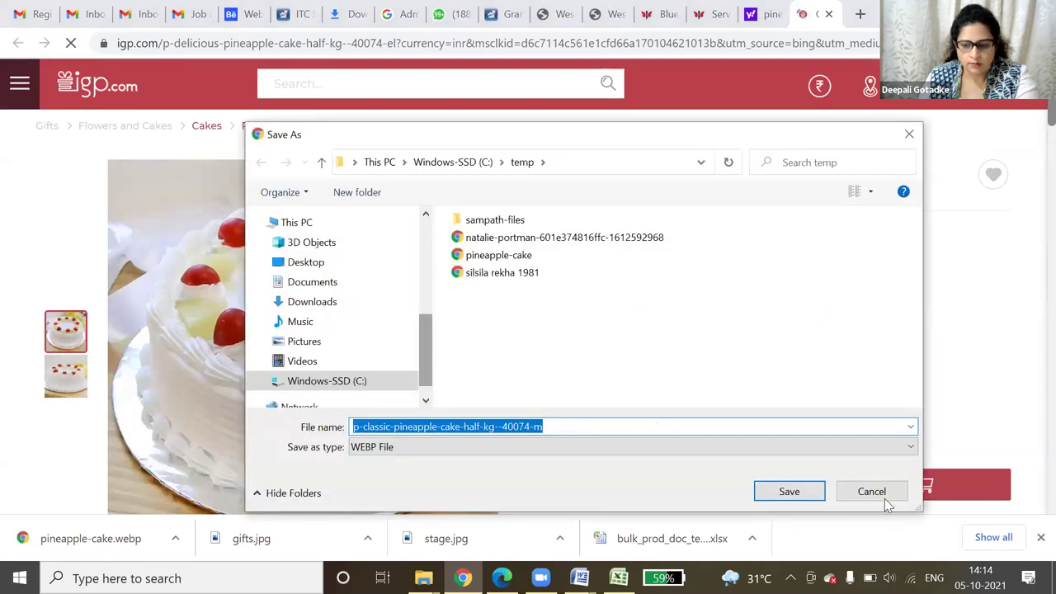
pyautogui.press('Escape')
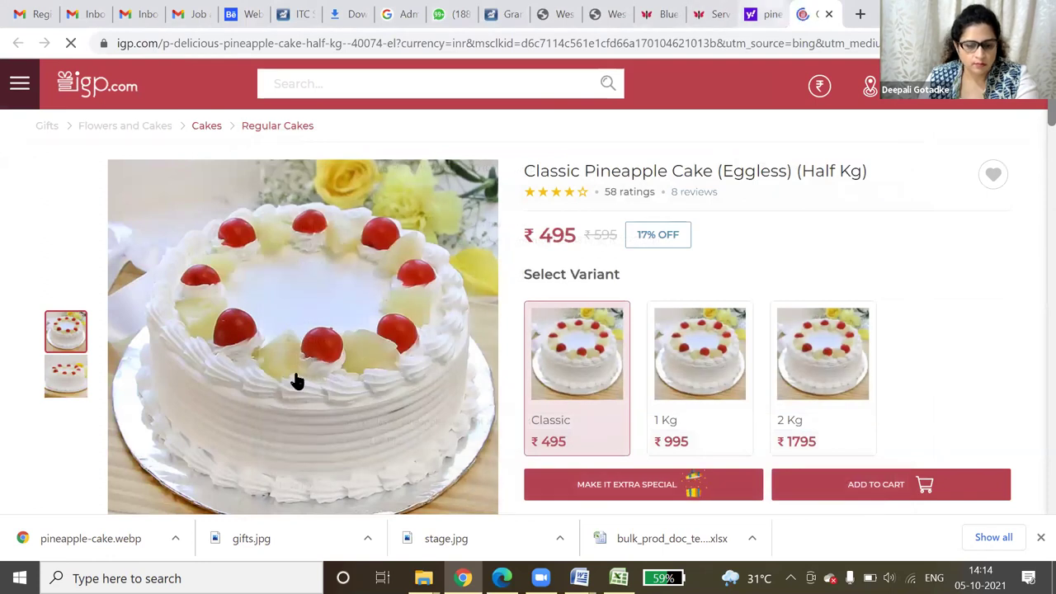
# - Show the Yahoo image results for 'pineapple cake'
pyautogui.hotkey('ctrl', 'shift', 'Tab')
pyautogui.scroll(-2, 214, 136)
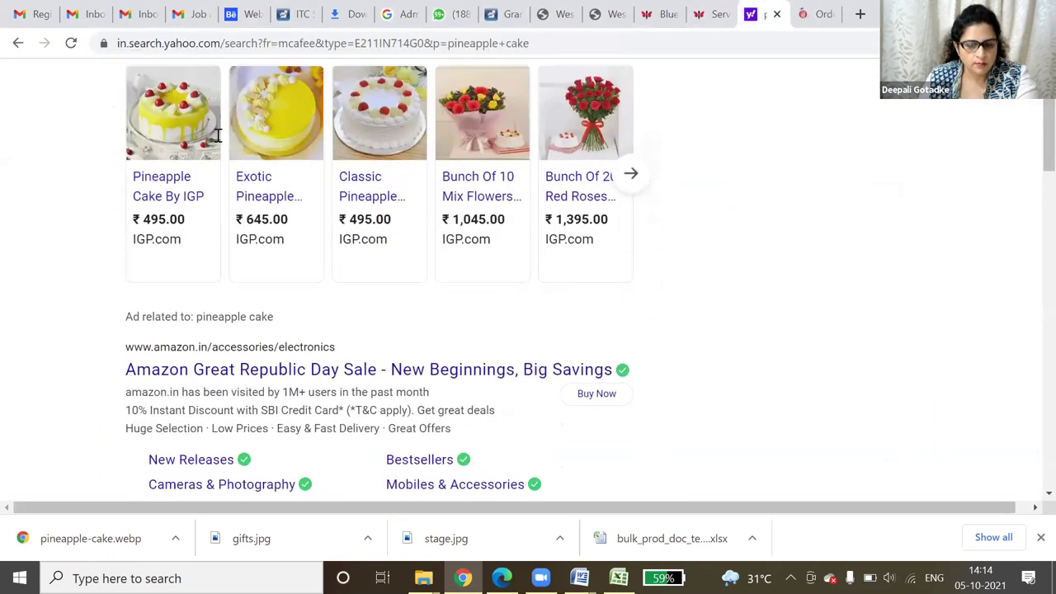
pyautogui.scroll(2, 217, 136)
pyautogui.click(216, 145)
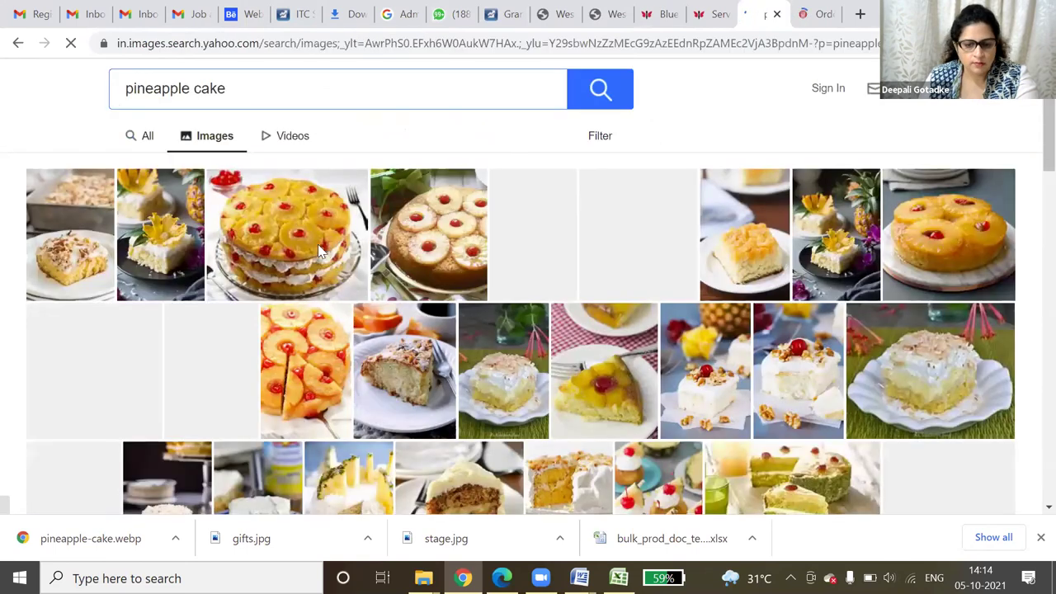
pyautogui.scroll(-1, 353, 247)
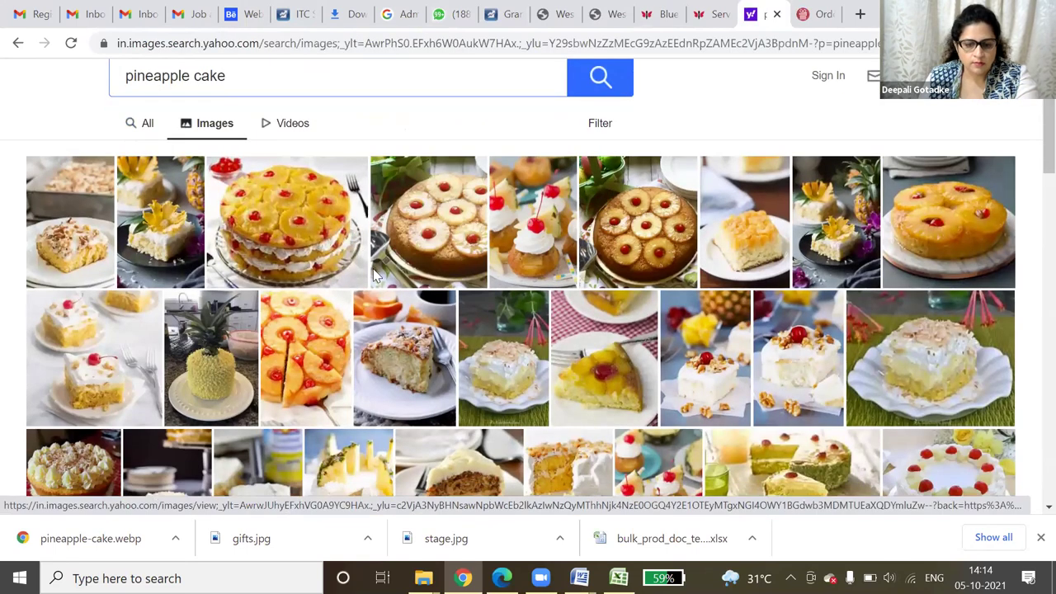
pyautogui.scroll(-3, 373, 270)
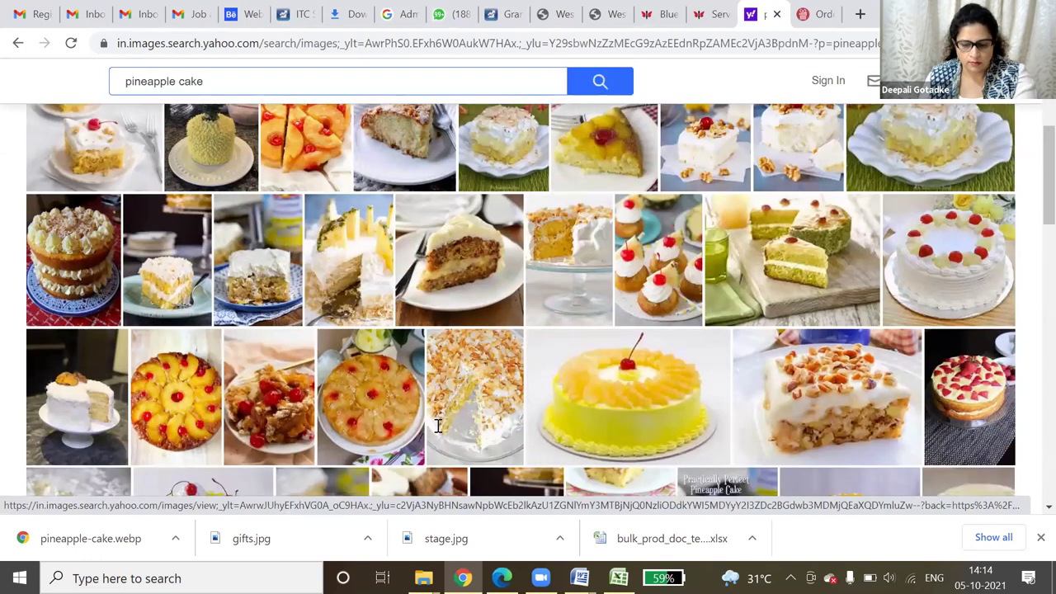
pyautogui.scroll(1, 408, 473)
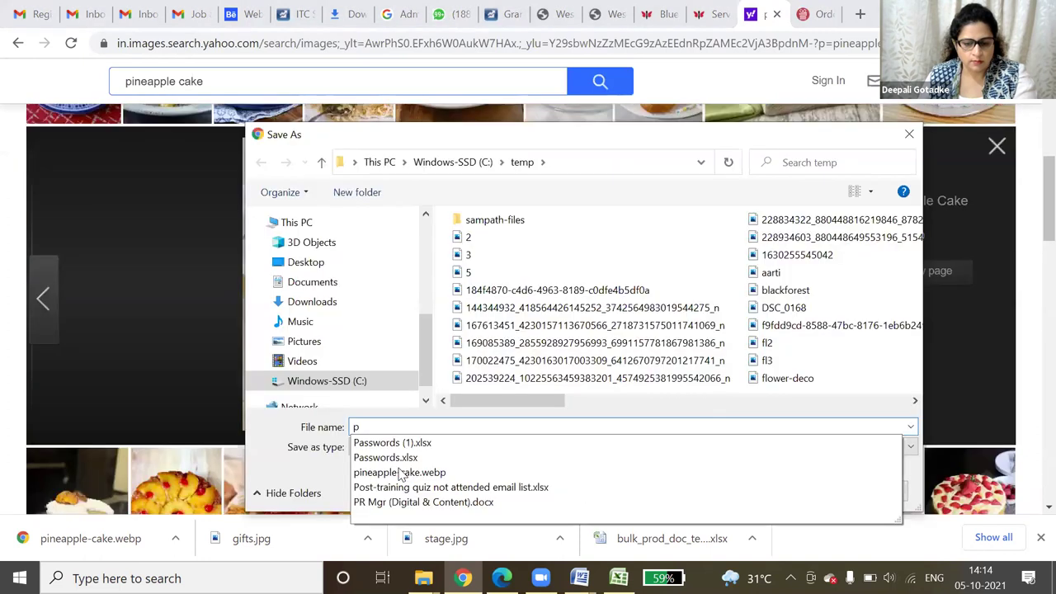
# - Save the white cherry-topped cake photo as pineapple-cake in JPEG Image format
pyautogui.click(415, 424)
pyautogui.hotkey('shift', 'End')
pyautogui.write('e')
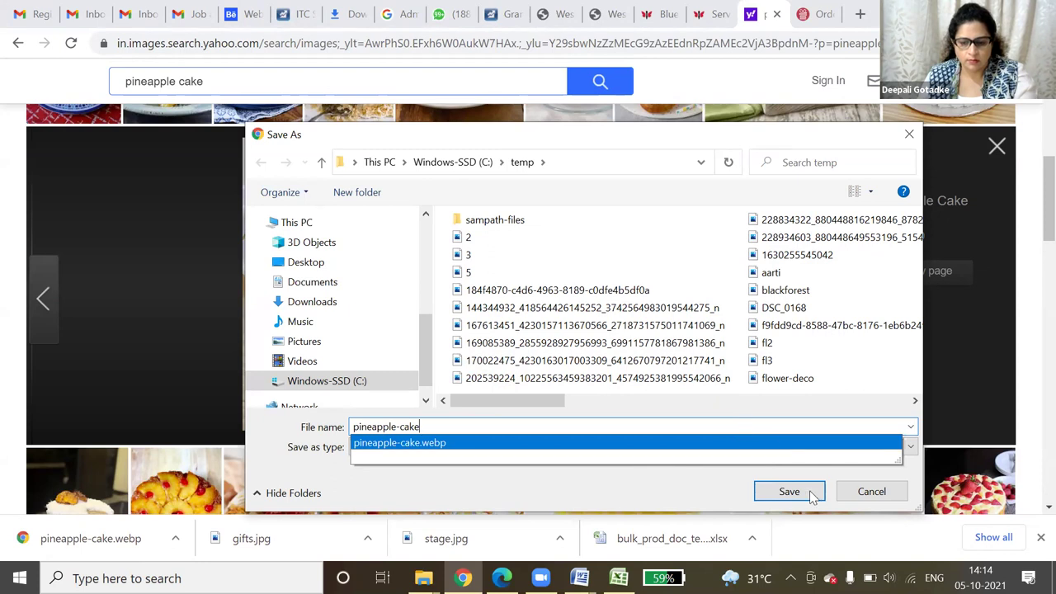
pyautogui.click(807, 492)
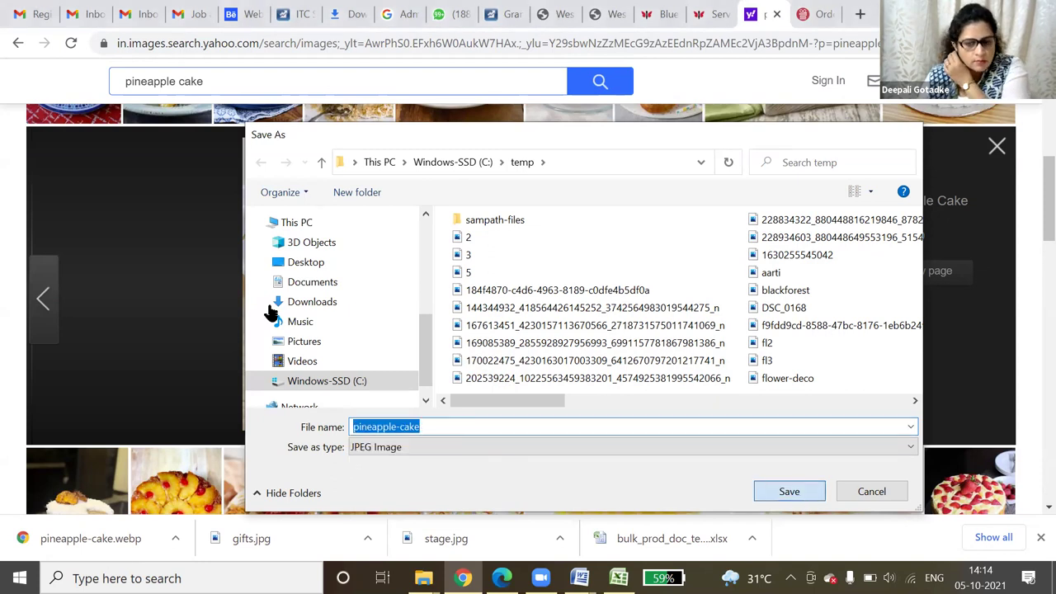
pyautogui.press('Return')
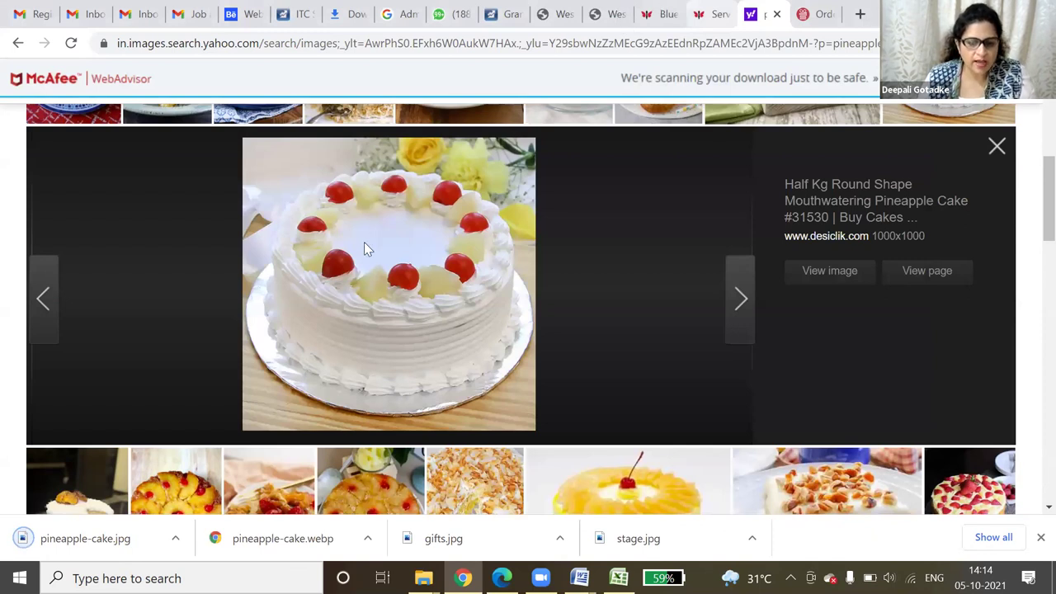
pyautogui.hotkey('ctrl', 'shift', 'Tab')
pyautogui.hotkey('ctrl', 'shift', 'Tab')
pyautogui.hotkey('ctrl', 'shift', 'Tab')
# - Choose pineapple-cake.jpg as the KG - Weight product image and upload it
pyautogui.hotkey('alt', 'Down')
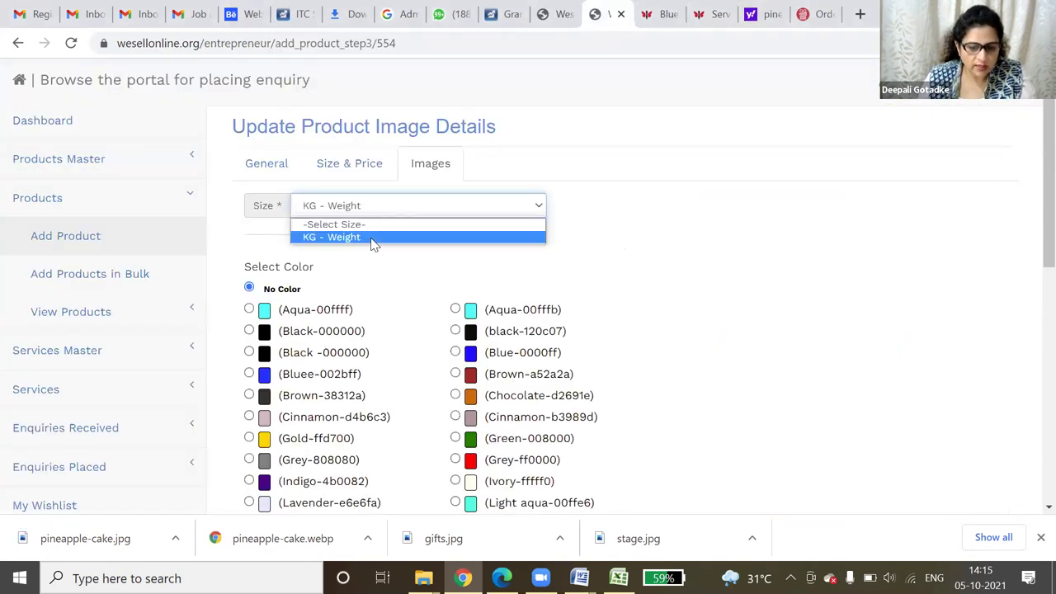
pyautogui.scroll(-7, 375, 291)
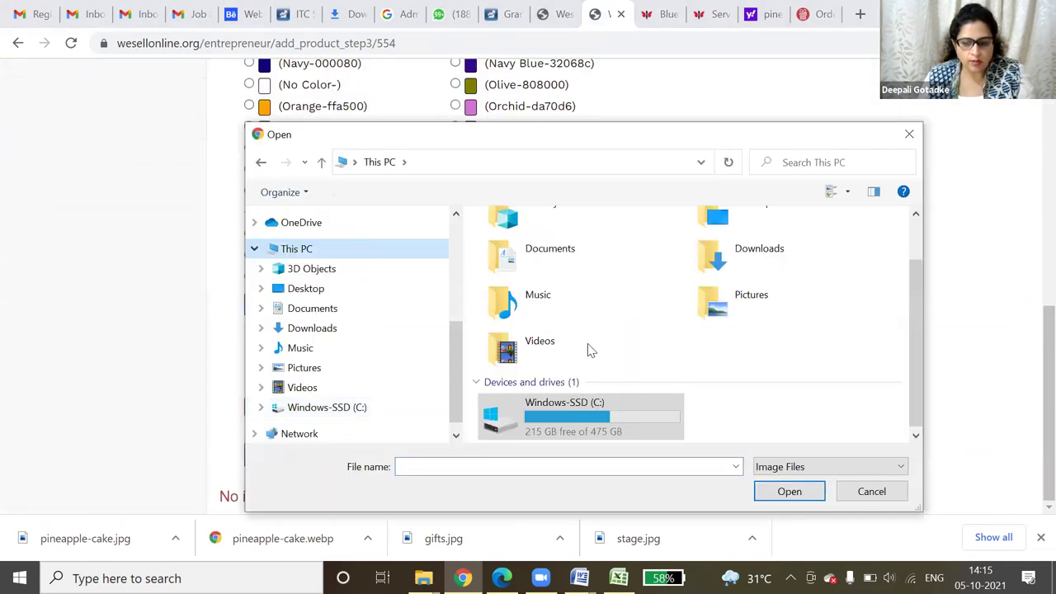
pyautogui.scroll(-5, 542, 309)
pyautogui.click(562, 275)
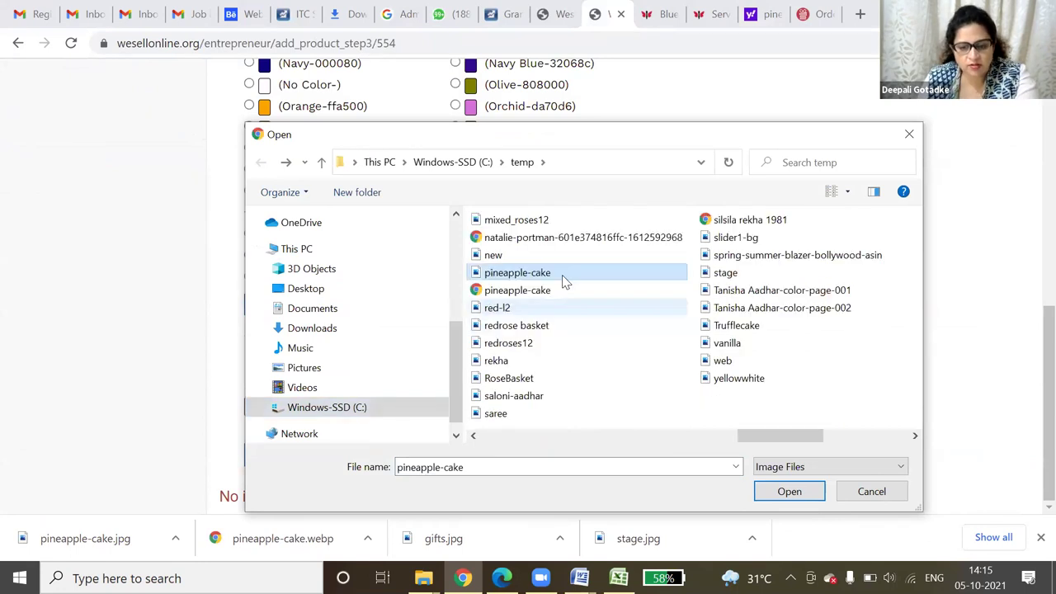
pyautogui.press('Return')
pyautogui.click(290, 455)
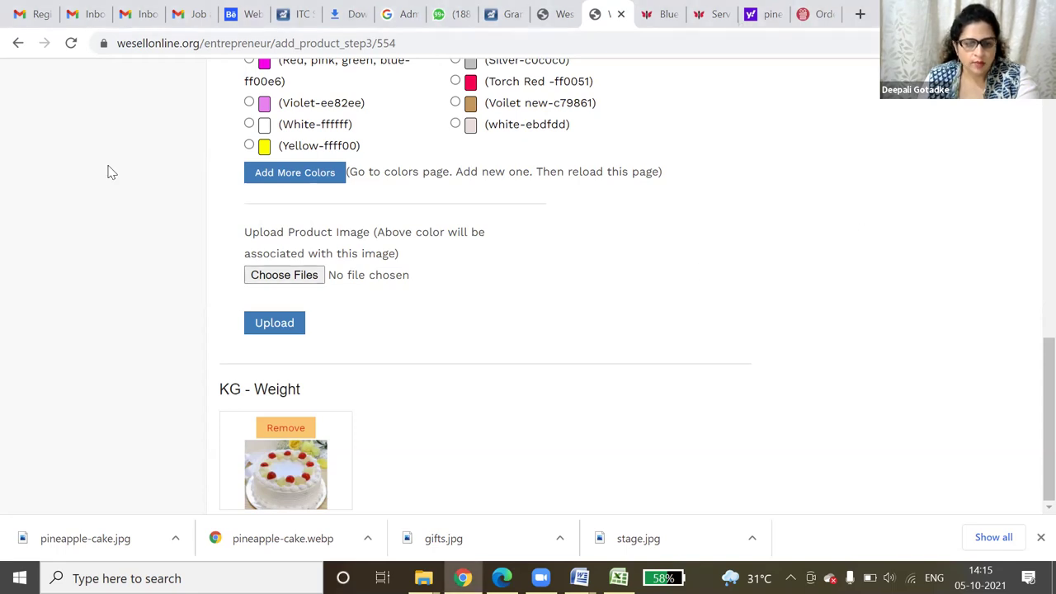
pyautogui.scroll(4, 116, 194)
# - Open Products > View Products > All Products and scroll down to Pineapple cake (pin-001)
pyautogui.scroll(5, 105, 265)
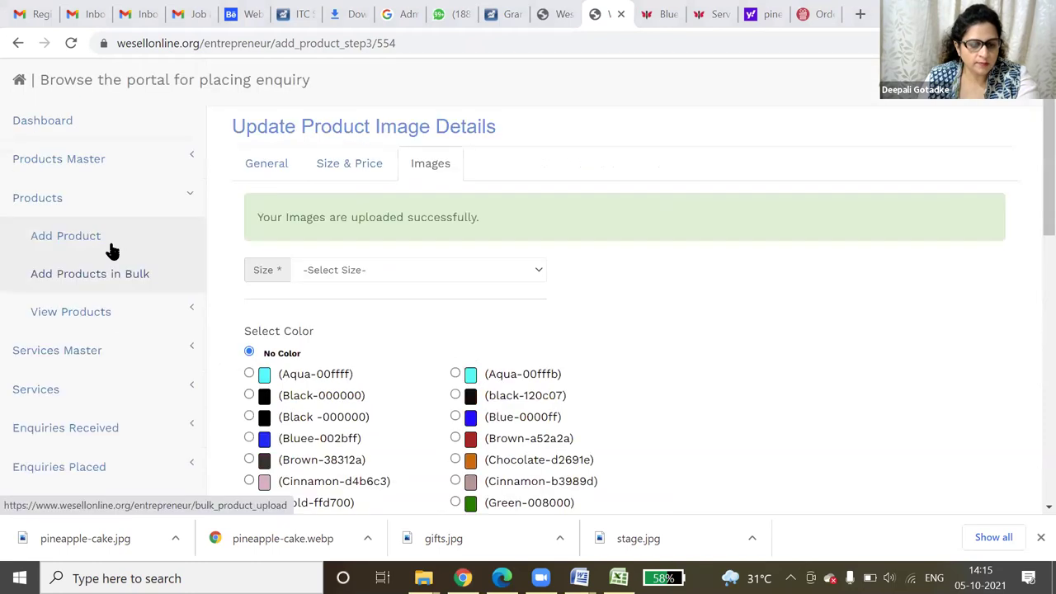
pyautogui.click(71, 312)
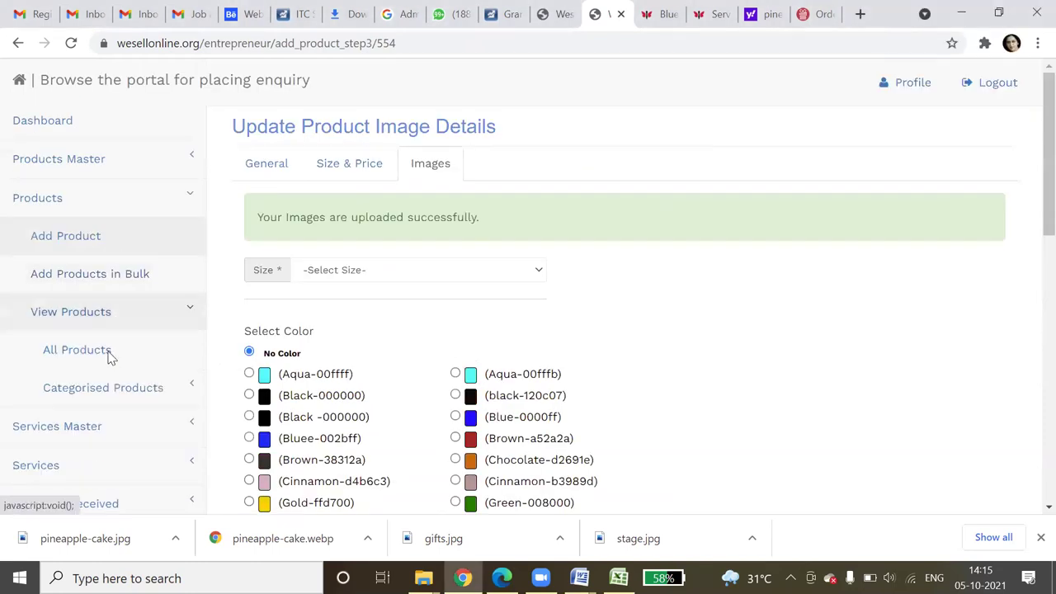
pyautogui.click(108, 353)
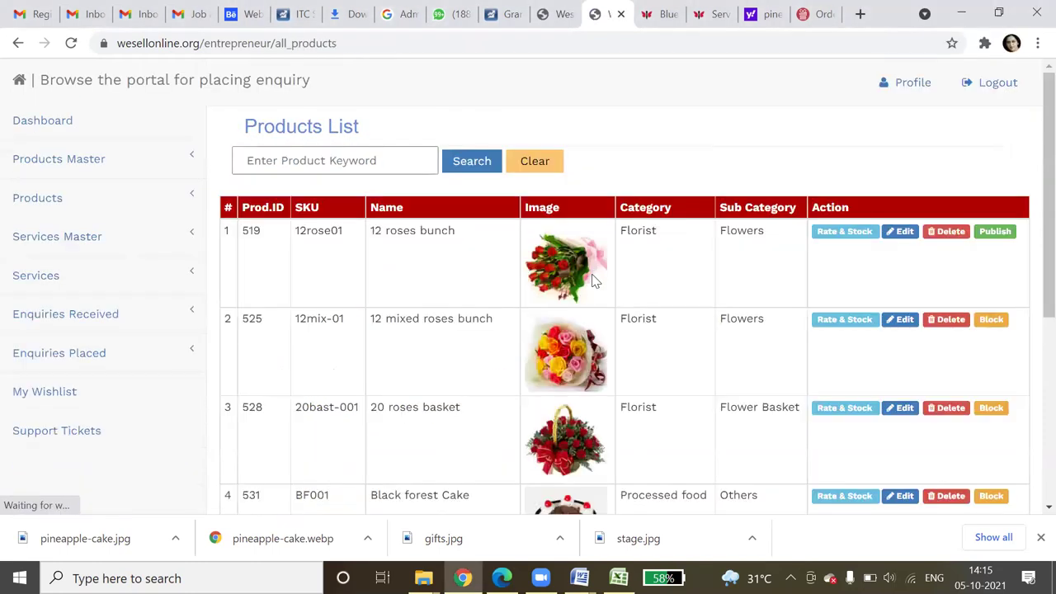
pyautogui.scroll(-2, 596, 283)
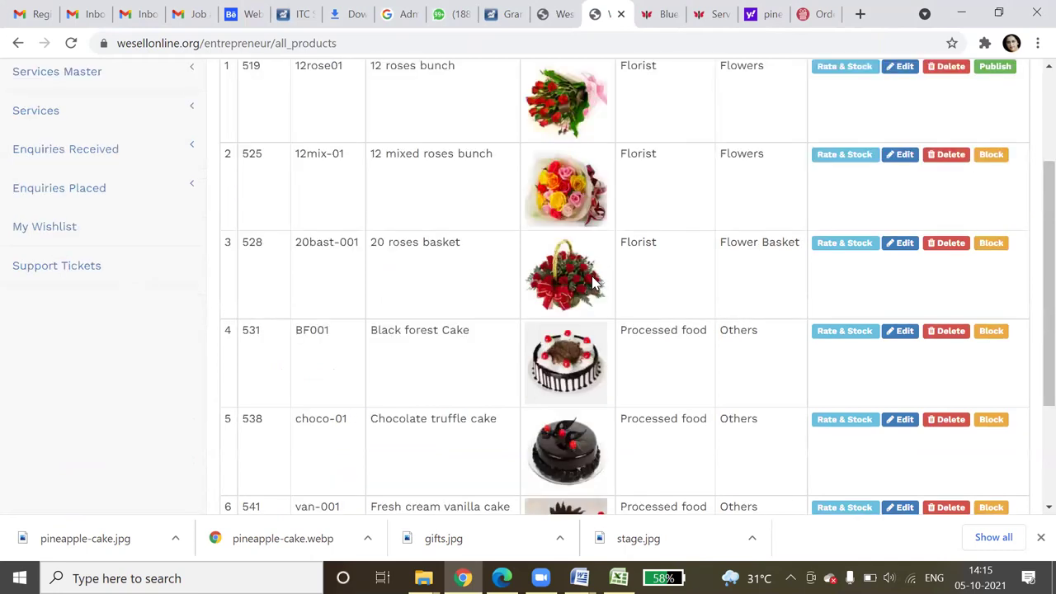
pyautogui.scroll(-2, 596, 283)
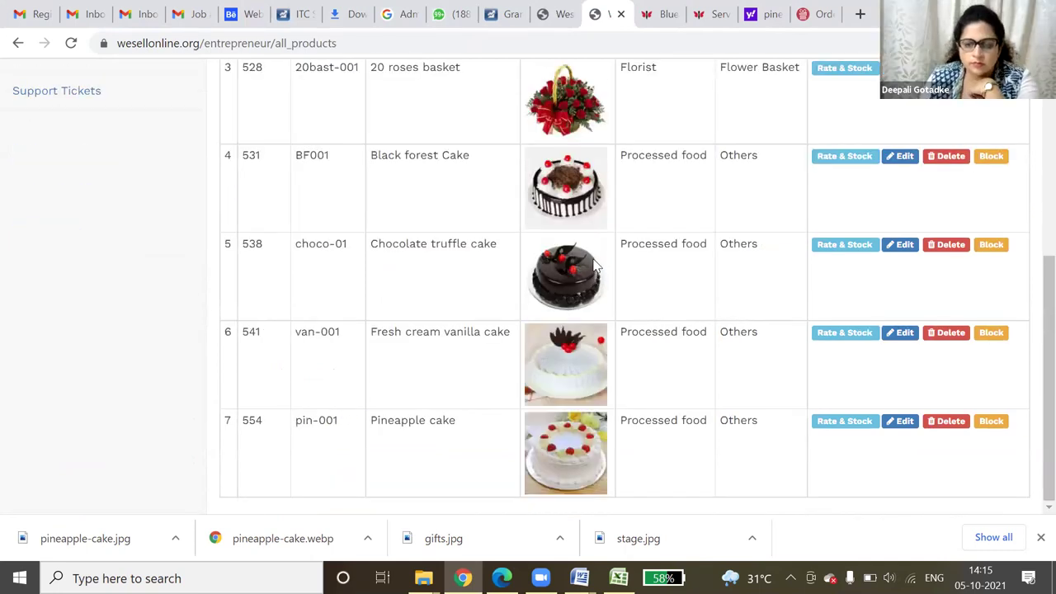
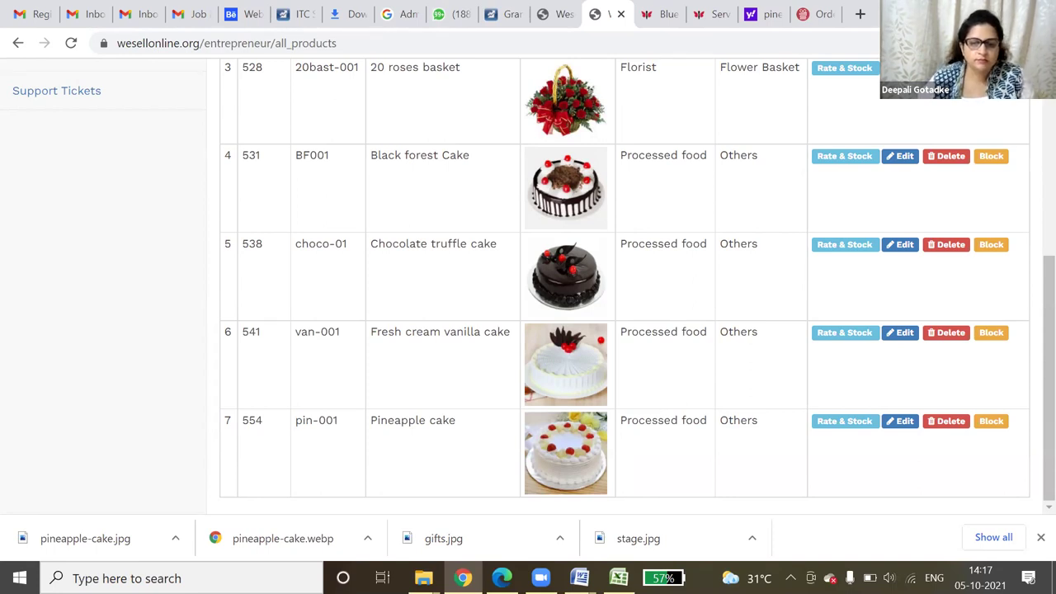
# - Return from the Blue Pottery Planters page to the entrepreneur search results
pyautogui.click(682, 16)
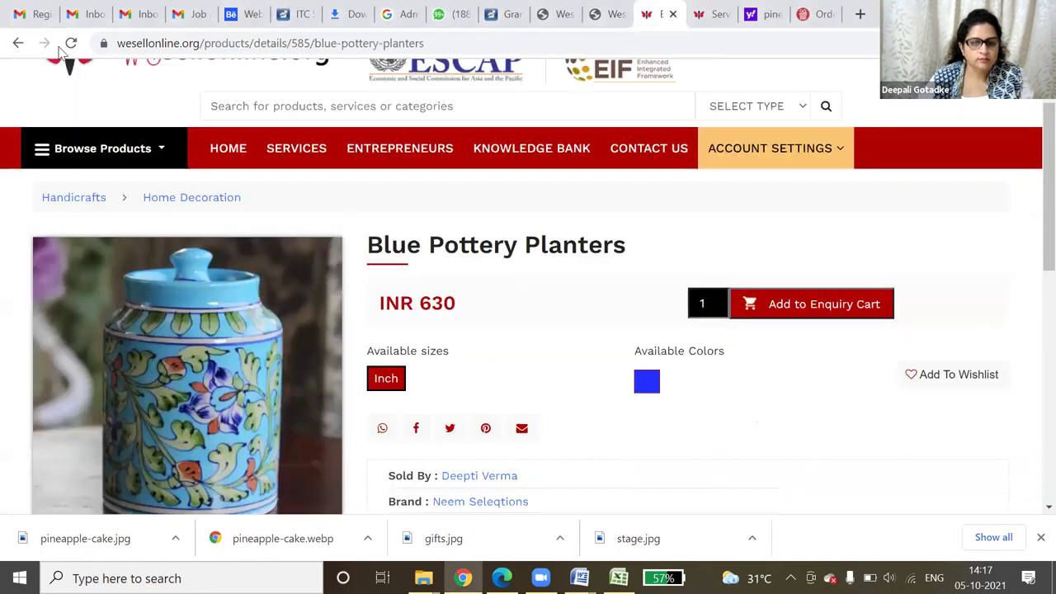
pyautogui.click(19, 43)
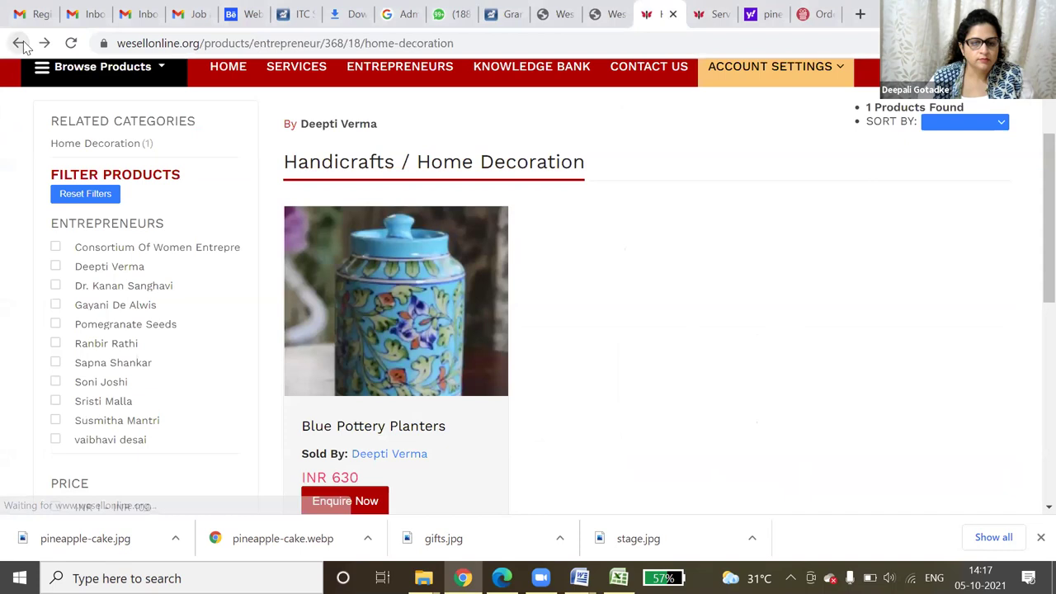
pyautogui.click(19, 43)
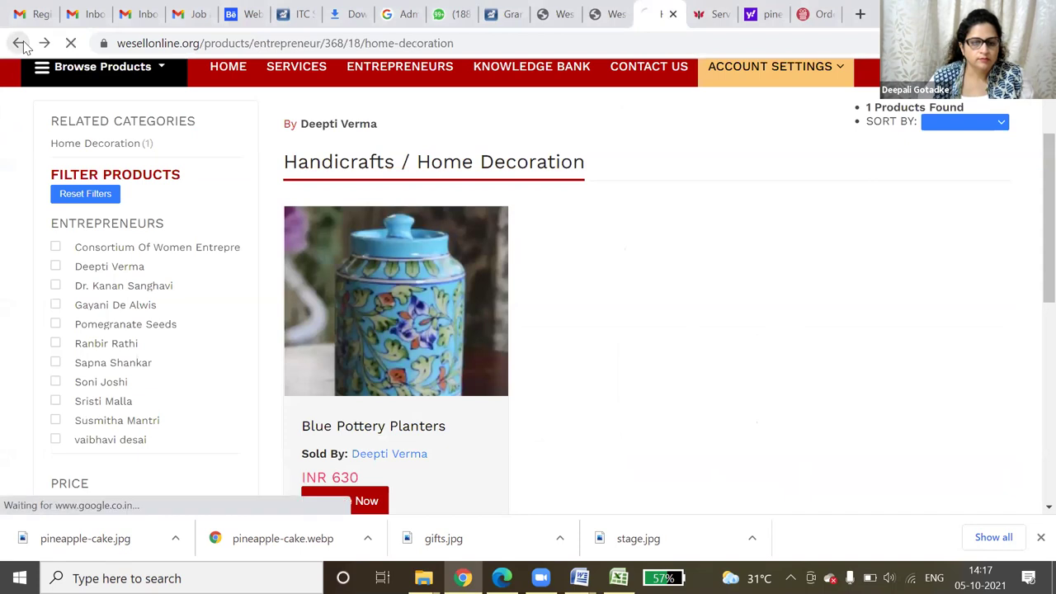
pyautogui.click(23, 46)
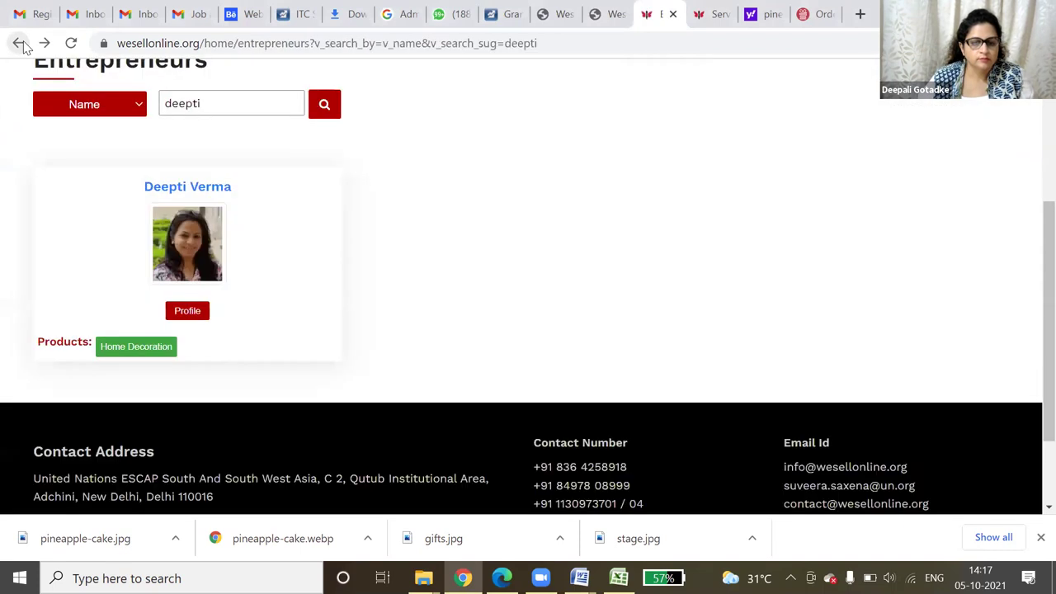
# - Edit the entrepreneur name search to end in 'ali' and open the second matching profile
pyautogui.click(224, 108)
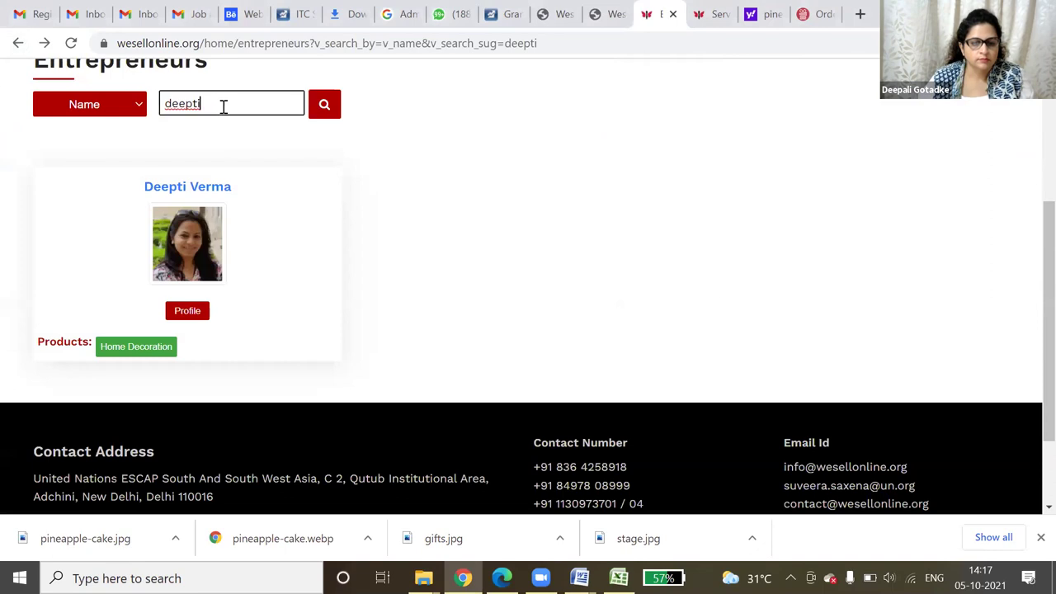
pyautogui.moveTo(182, 105); pyautogui.dragTo(195, 106)
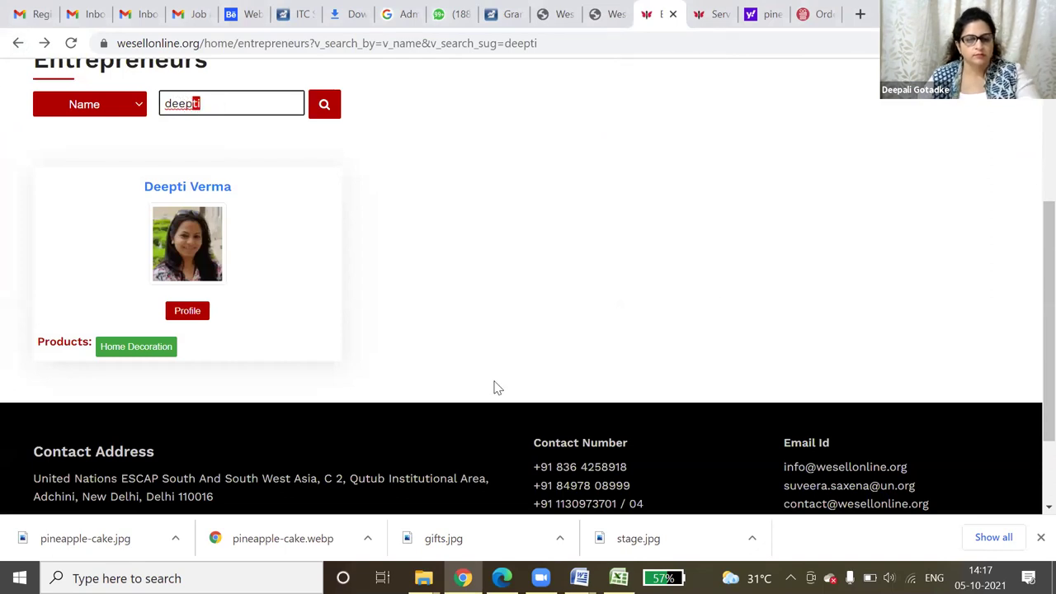
pyautogui.press('BackSpace')
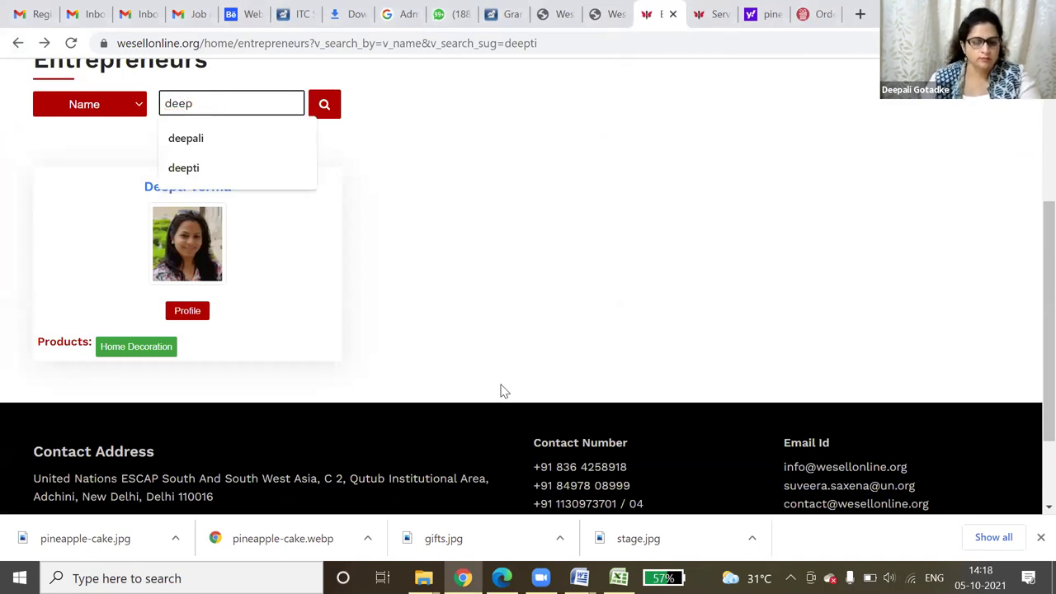
pyautogui.write('ali')
pyautogui.press('Return')
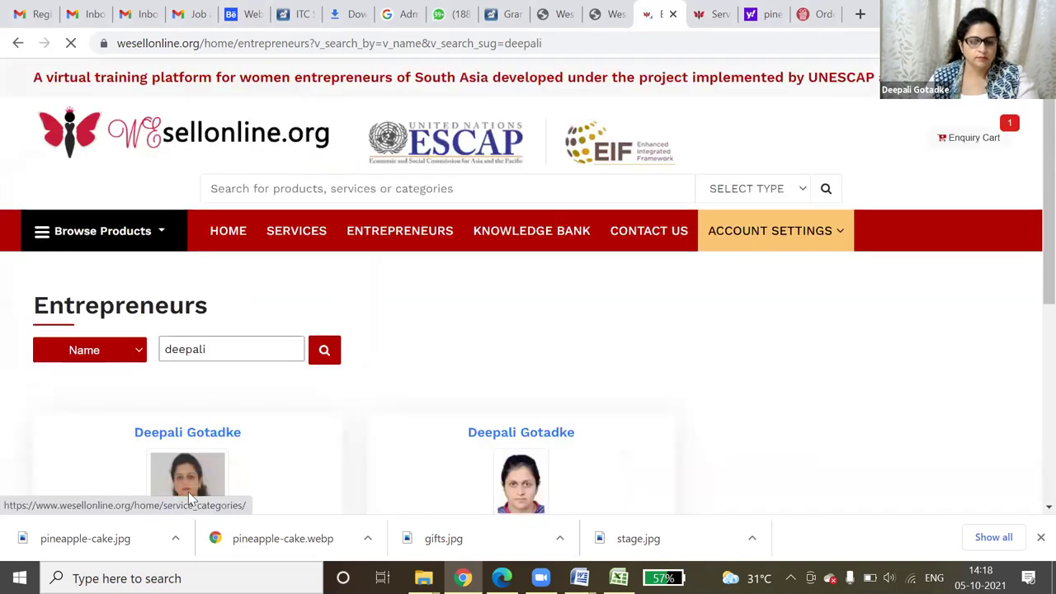
pyautogui.scroll(-2, 528, 474)
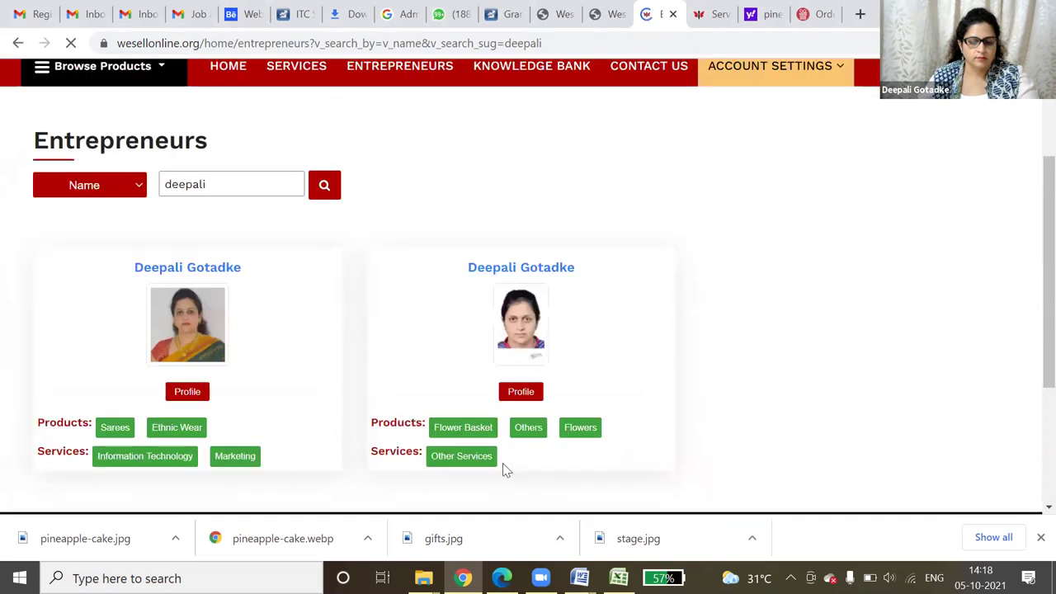
pyautogui.click(517, 394)
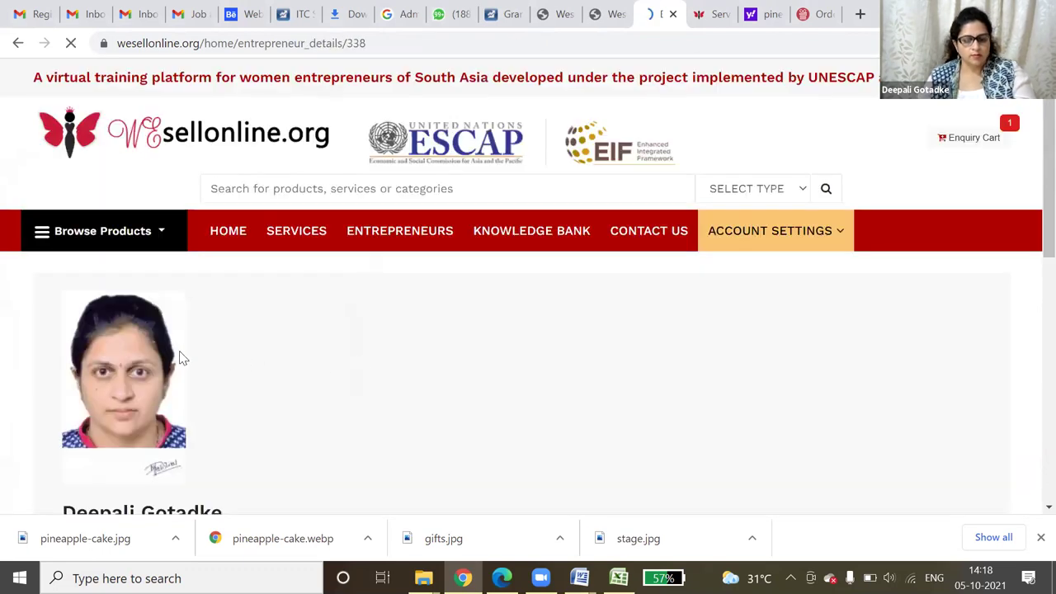
# - Copy the profile page's web address and switch to WhatsApp Web
pyautogui.scroll(-5, 379, 402)
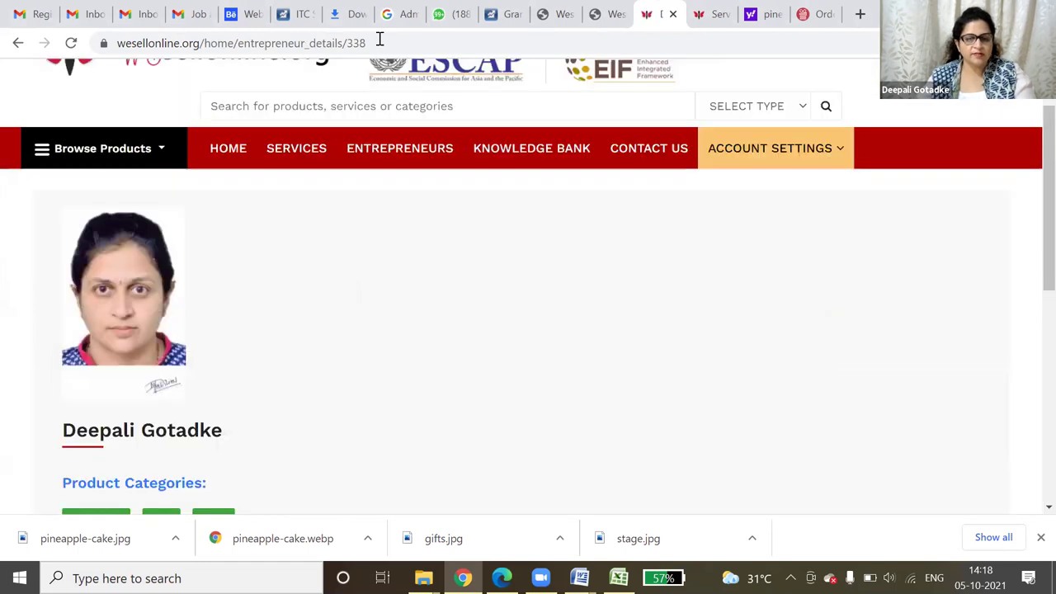
pyautogui.click(378, 41)
pyautogui.rightClick(285, 47)
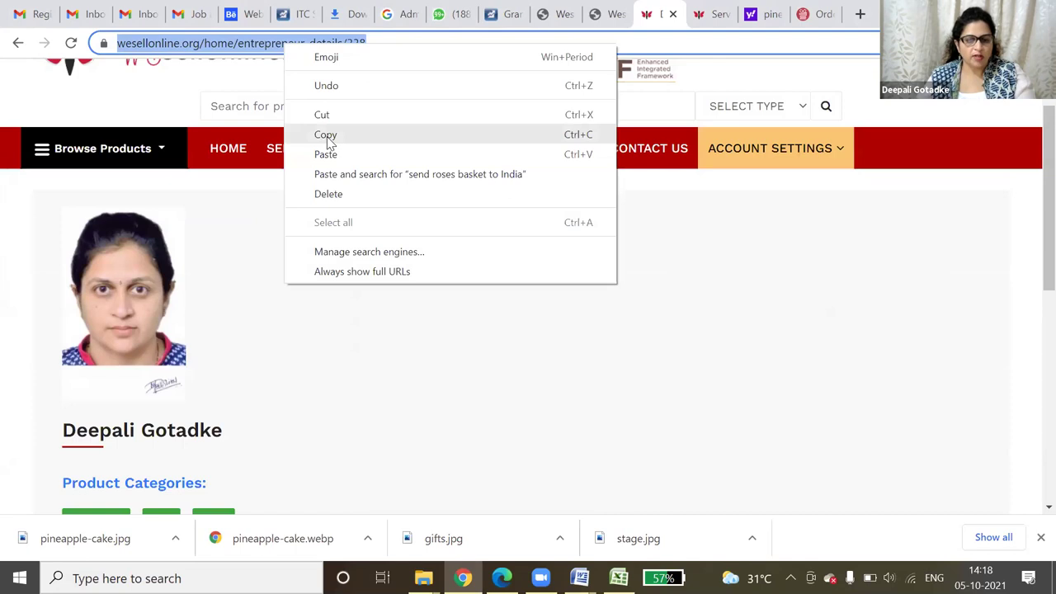
pyautogui.click(327, 136)
pyautogui.click(442, 10)
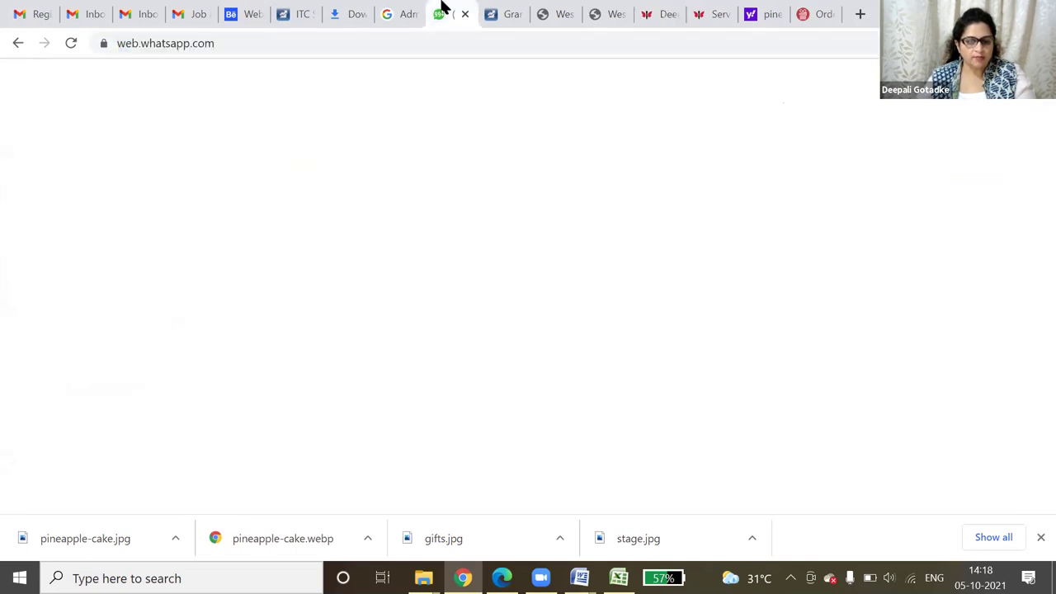
# - Search the chats for 'web' and open the Webdreams & Clickhubli chat
pyautogui.click(156, 132)
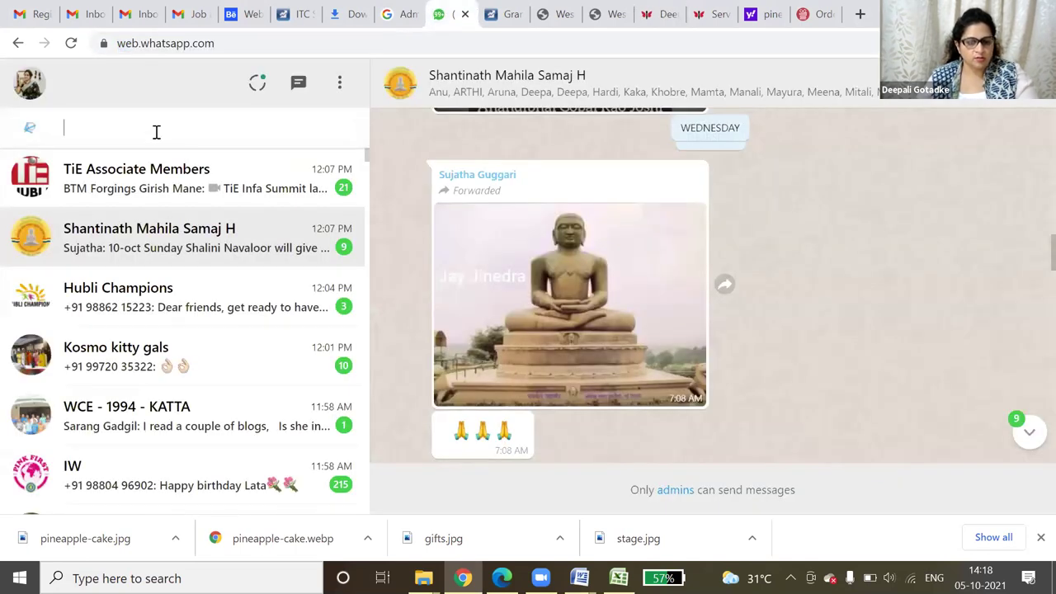
pyautogui.write('i')
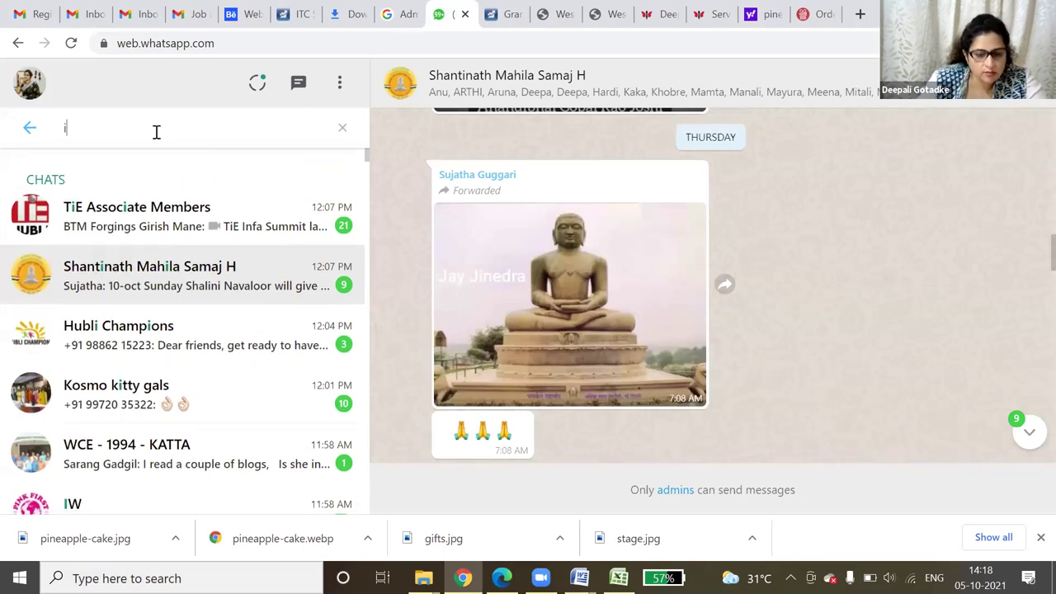
pyautogui.write('dea')
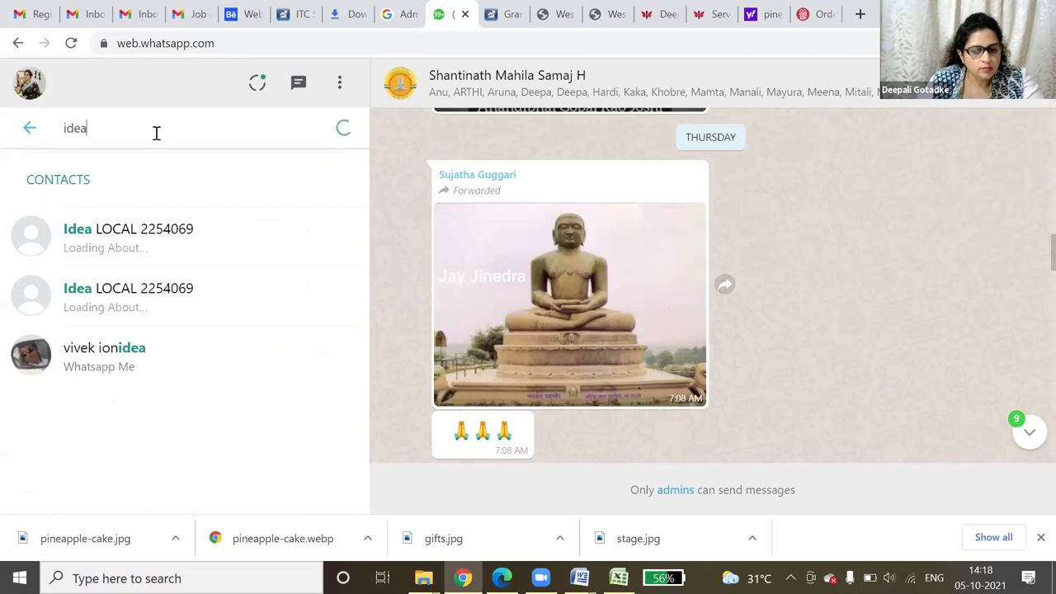
pyautogui.moveTo(143, 126); pyautogui.dragTo(33, 129)
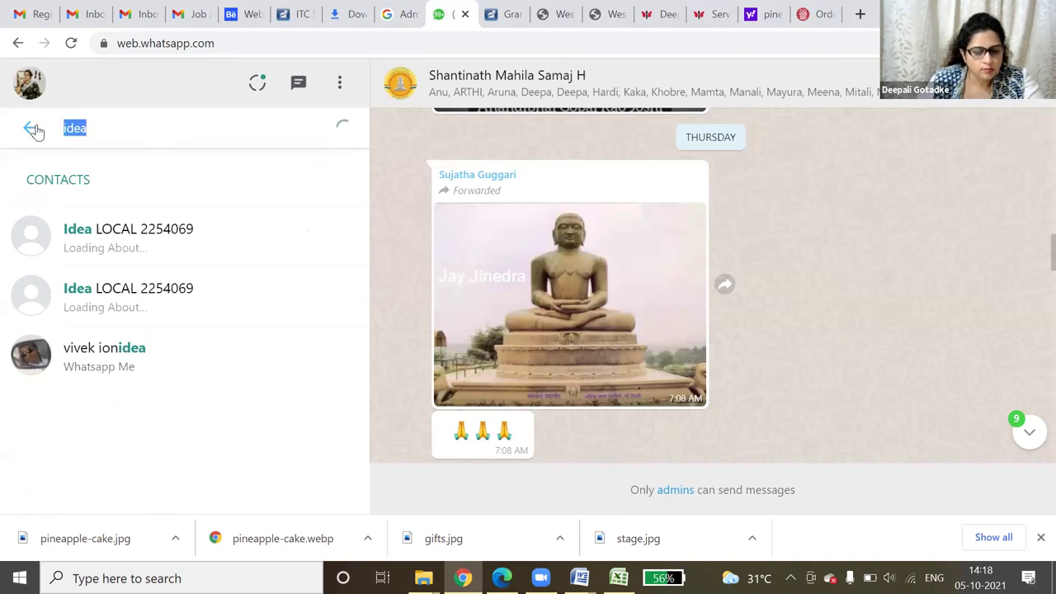
pyautogui.write('web')
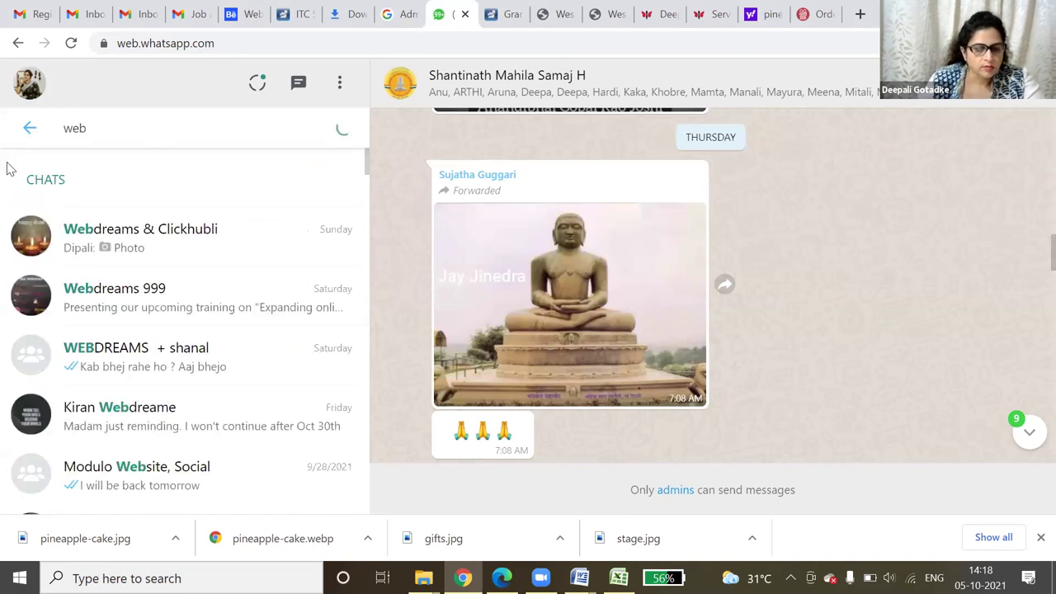
pyautogui.click(145, 247)
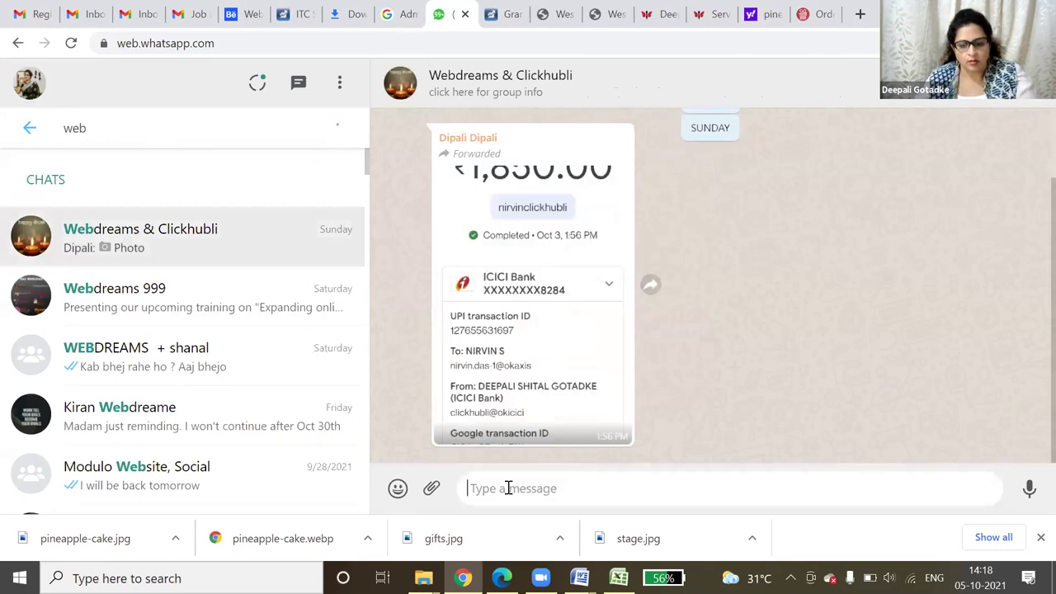
# - Paste and send the profile link, then open it from the chat
pyautogui.hotkey('ctrl', 'v')
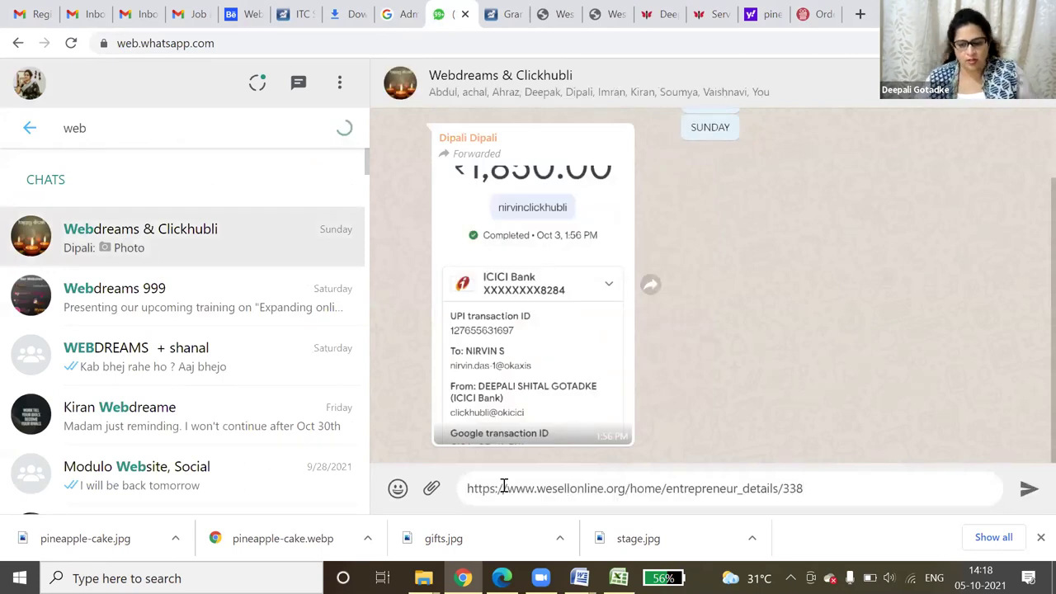
pyautogui.press('Return')
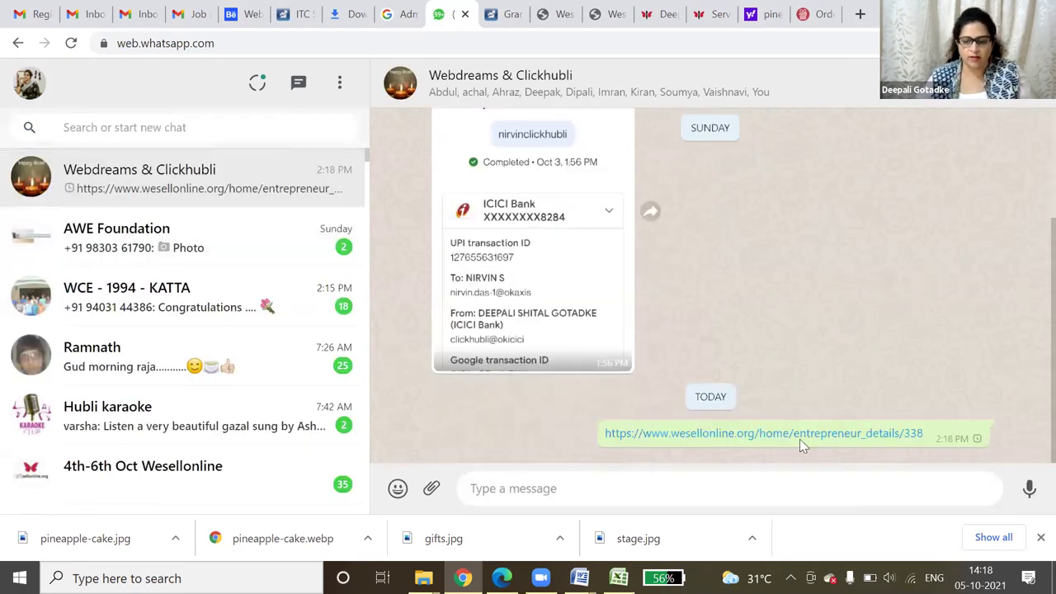
pyautogui.click(799, 434)
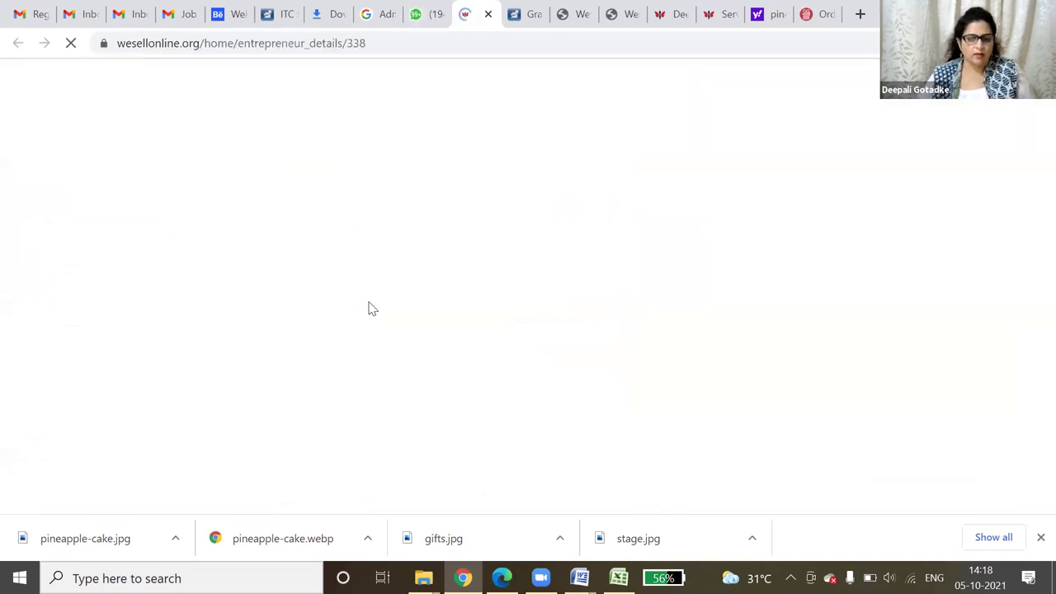
# - Review the Stage decoration and profile pages, then expand Products in the dashboard sidebar
pyautogui.scroll(-5, 750, 384)
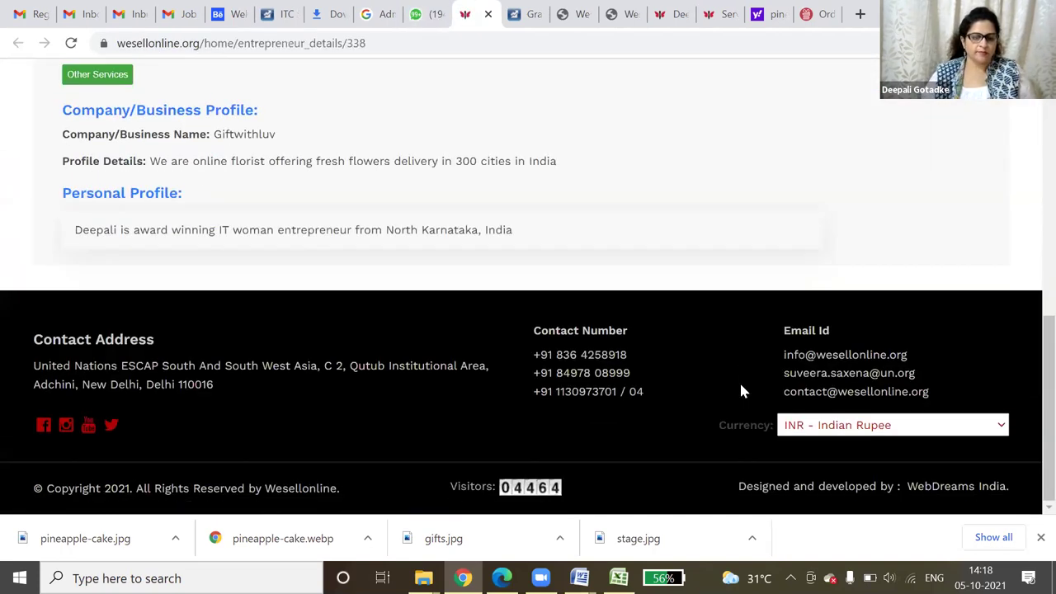
pyautogui.scroll(3, 733, 389)
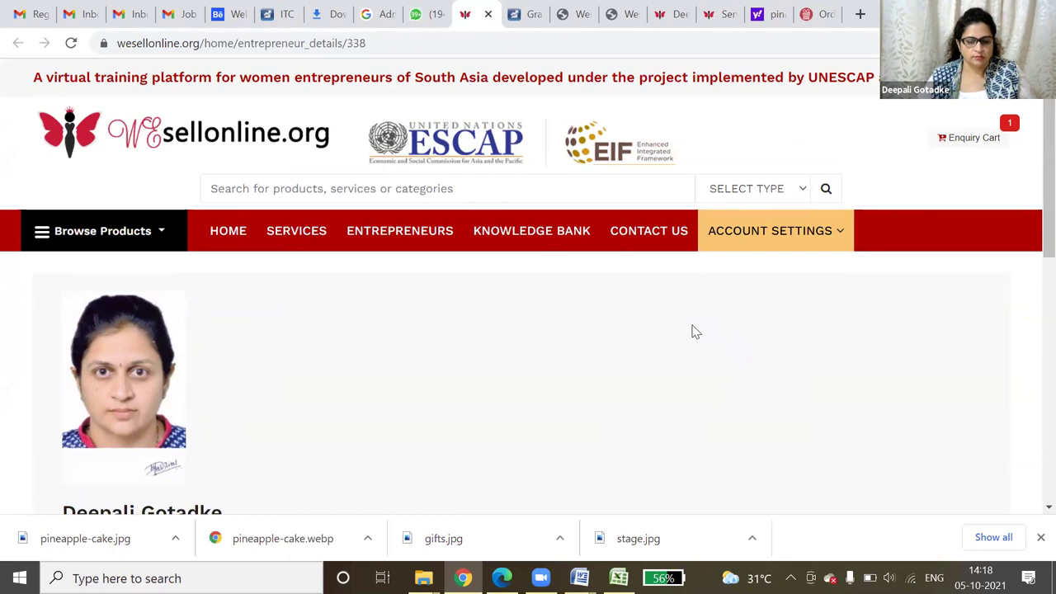
pyautogui.click(719, 10)
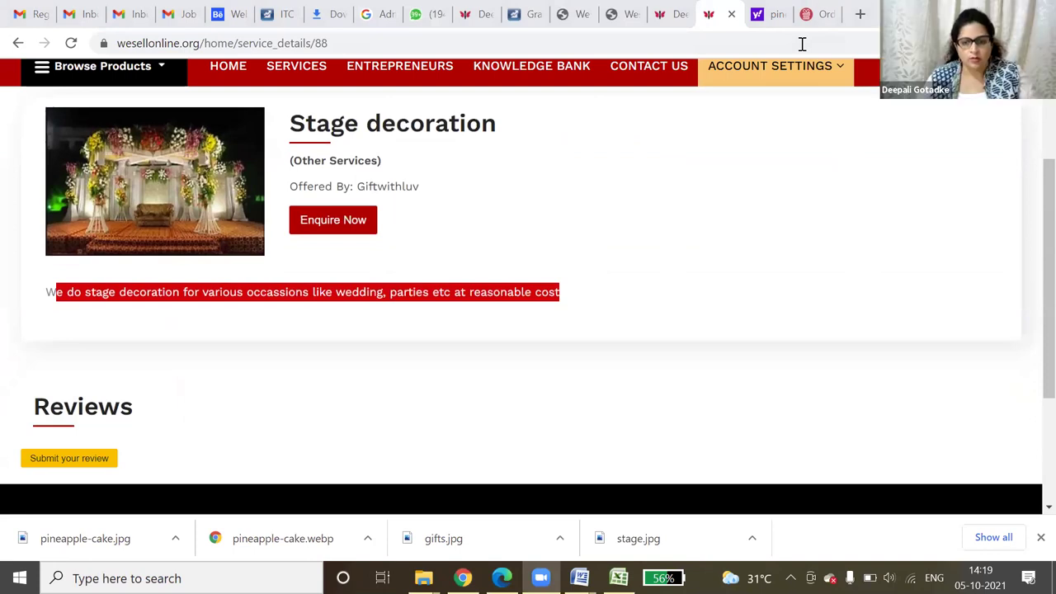
pyautogui.click(670, 14)
pyautogui.click(611, 11)
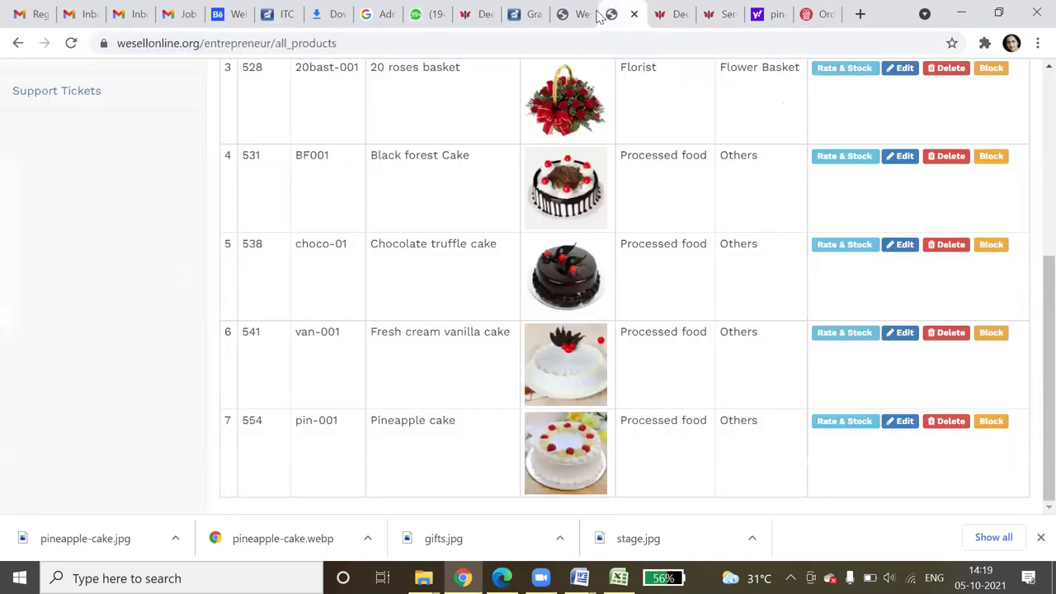
pyautogui.scroll(5, 115, 262)
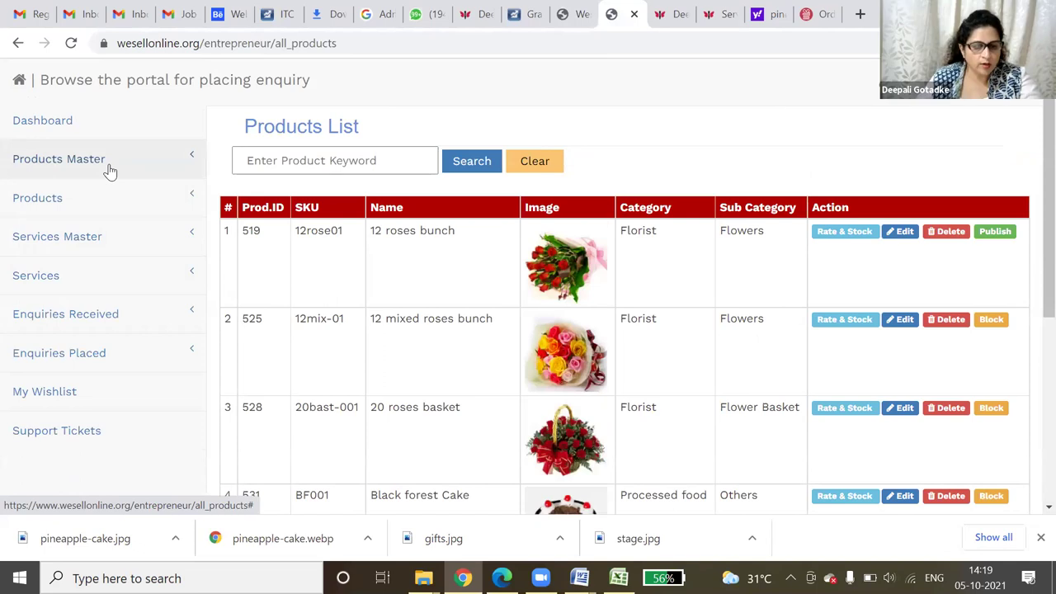
pyautogui.click(97, 203)
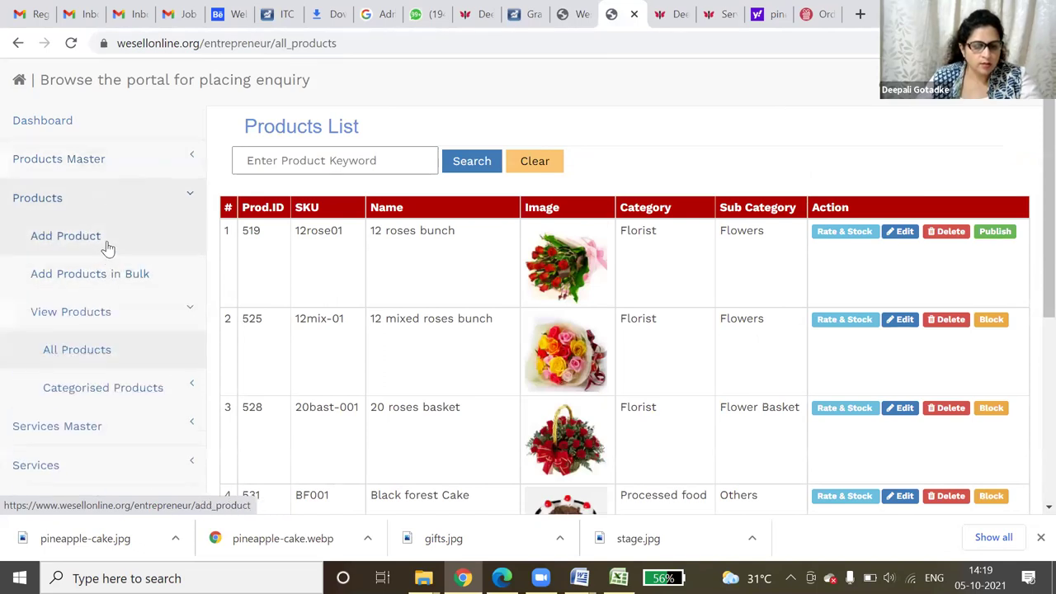
# - Start a new Black forest Cake product: SKU BF001, model Round cake, brand Giftwithluv.com, category Processed food
pyautogui.click(105, 247)
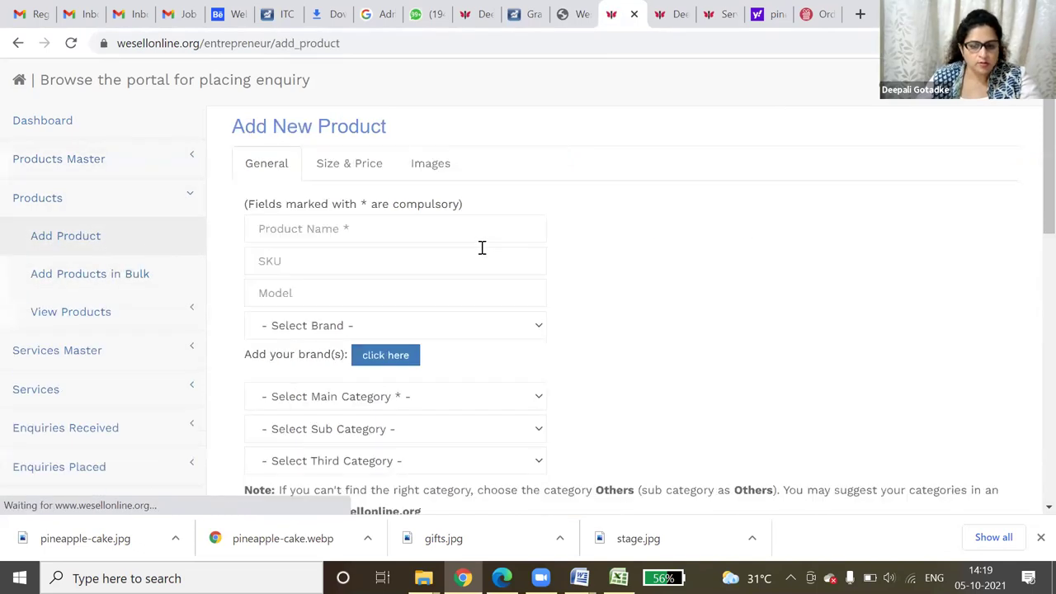
pyautogui.click(323, 228)
pyautogui.click(314, 294)
pyautogui.click(312, 262)
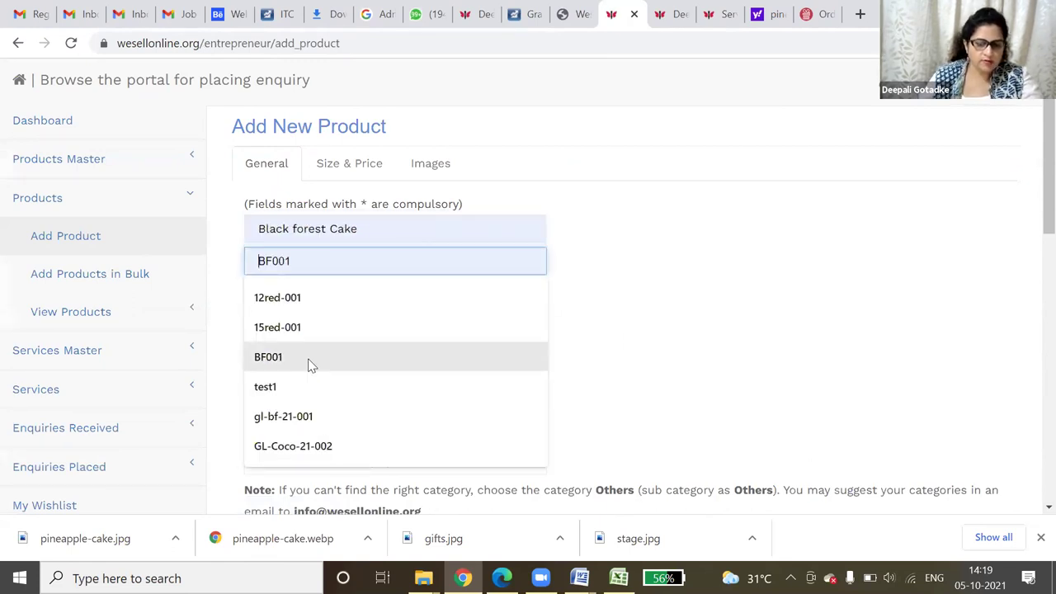
pyautogui.click(310, 357)
pyautogui.click(334, 297)
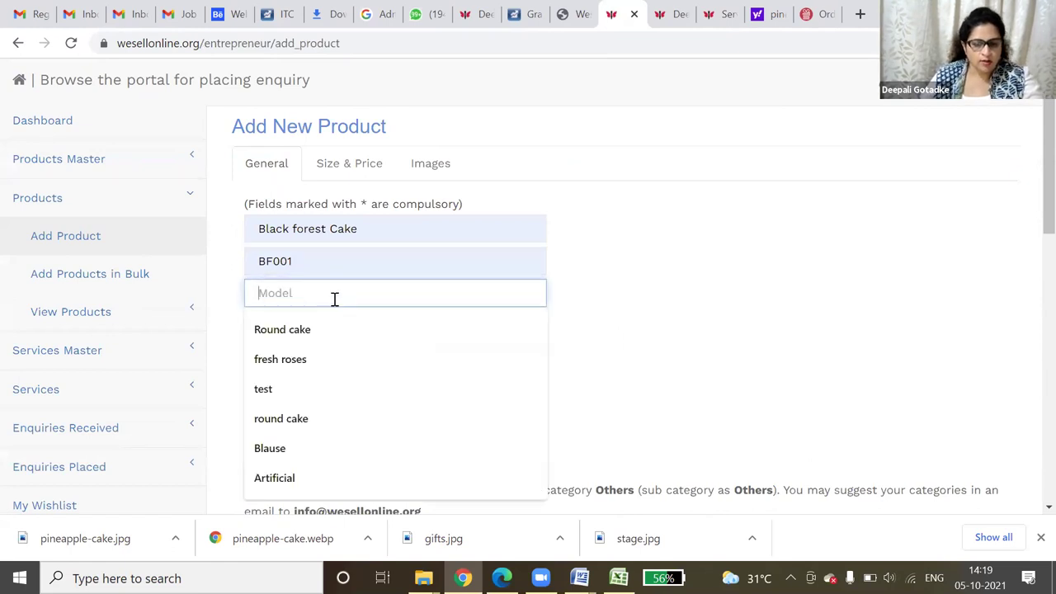
pyautogui.click(325, 329)
pyautogui.click(325, 325)
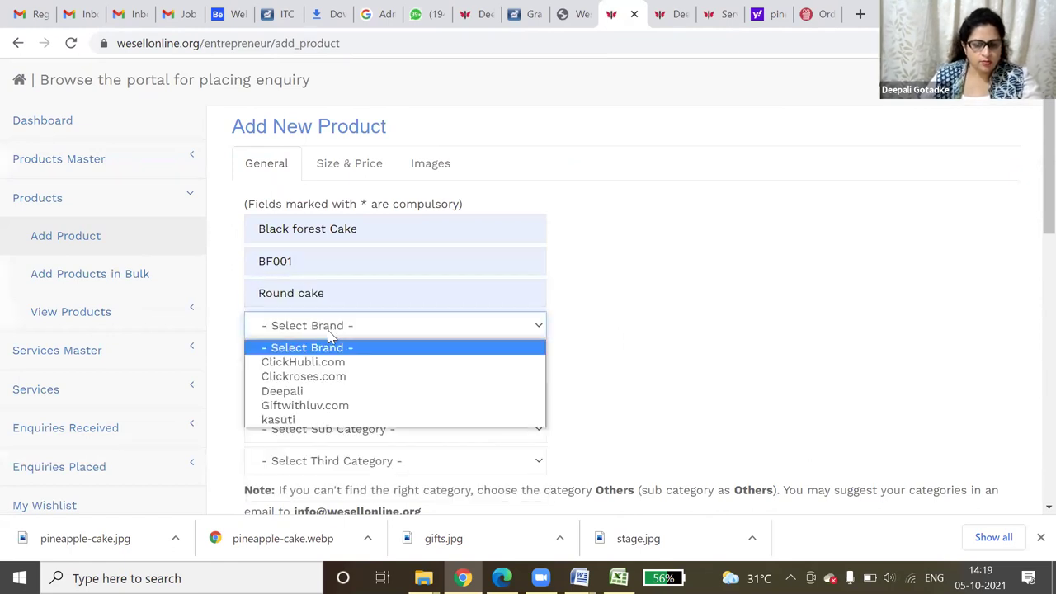
pyautogui.click(323, 405)
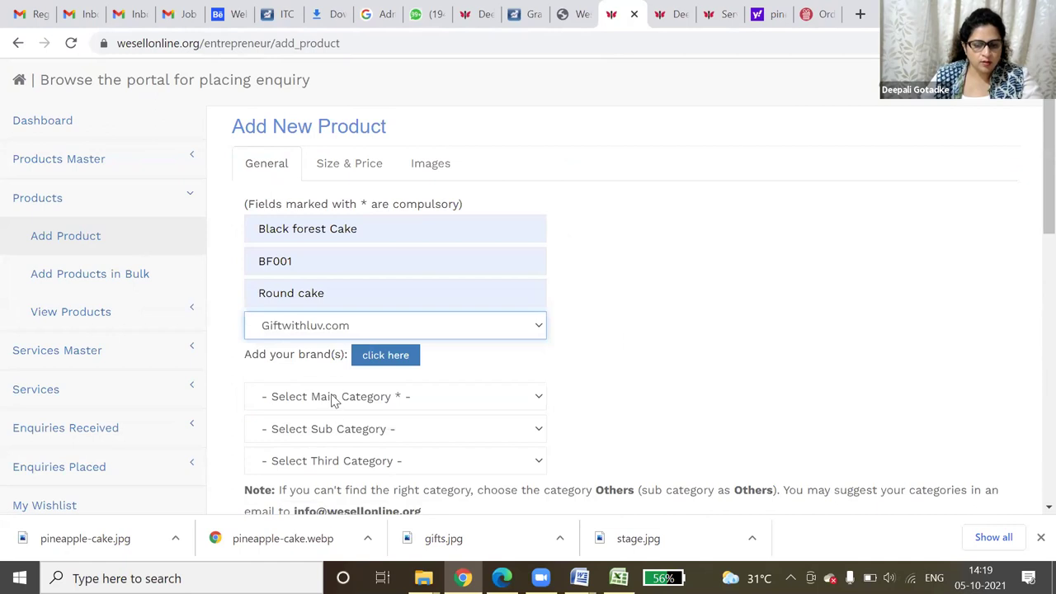
pyautogui.click(335, 398)
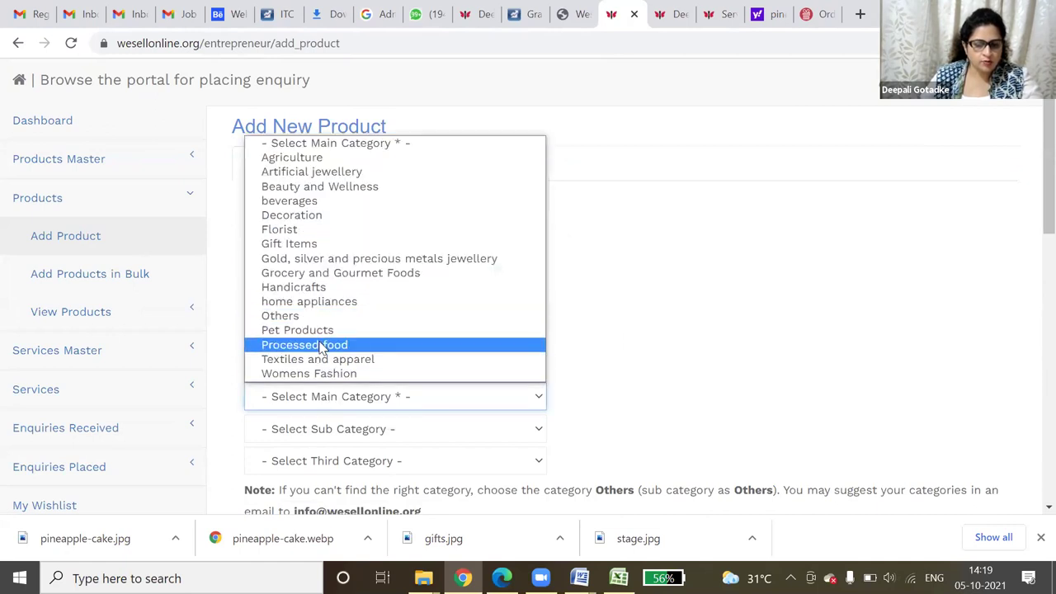
pyautogui.click(335, 345)
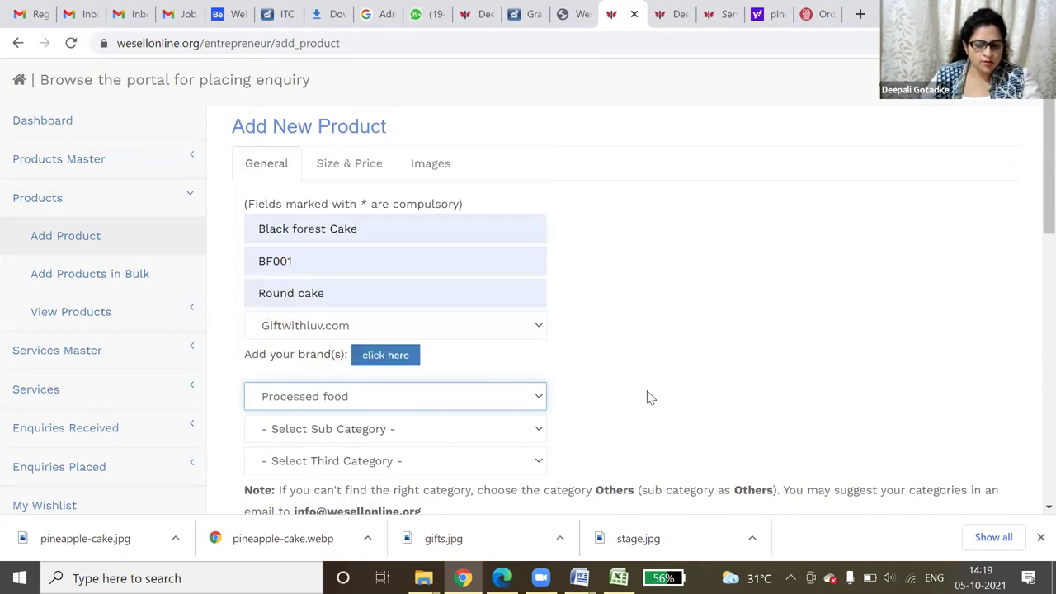
# - Set sub category Others, enter the description 'balck forest cake', and continue with Go Next
pyautogui.scroll(-1, 649, 393)
pyautogui.scroll(-3, 649, 392)
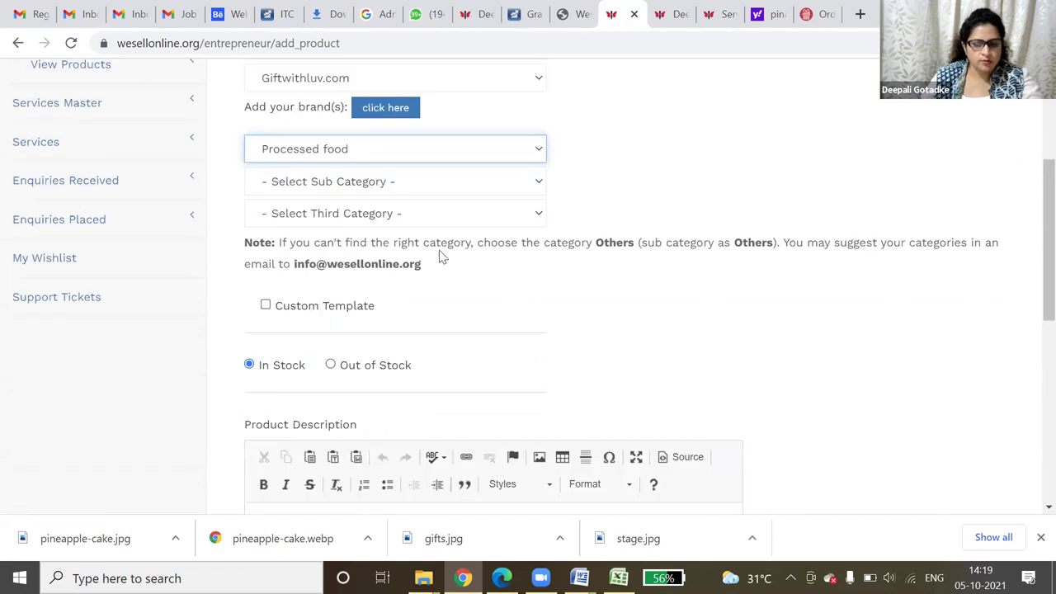
pyautogui.click(417, 181)
pyautogui.click(348, 275)
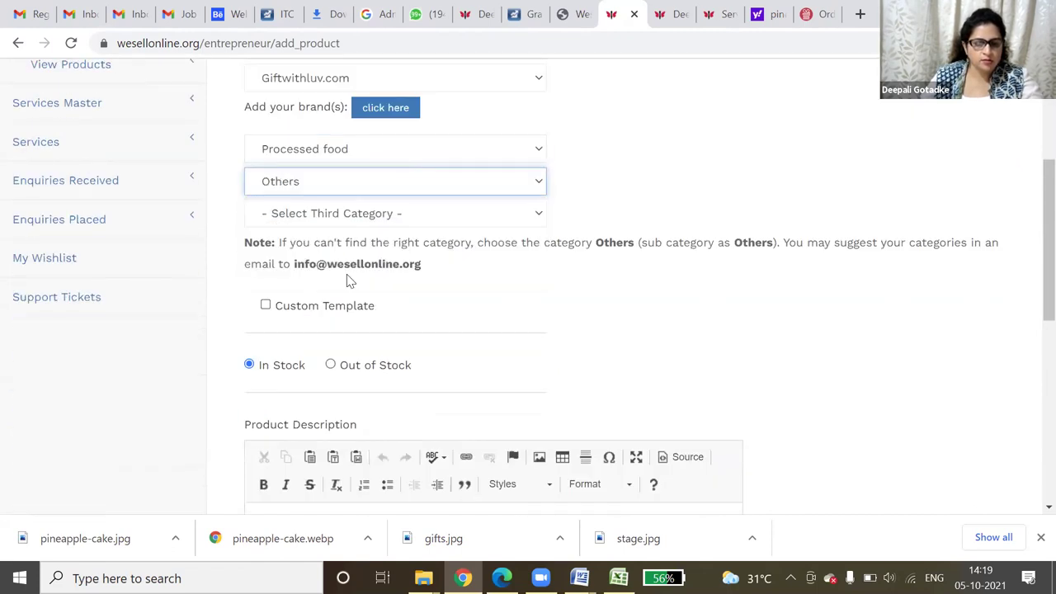
pyautogui.scroll(-1, 286, 414)
pyautogui.click(314, 244)
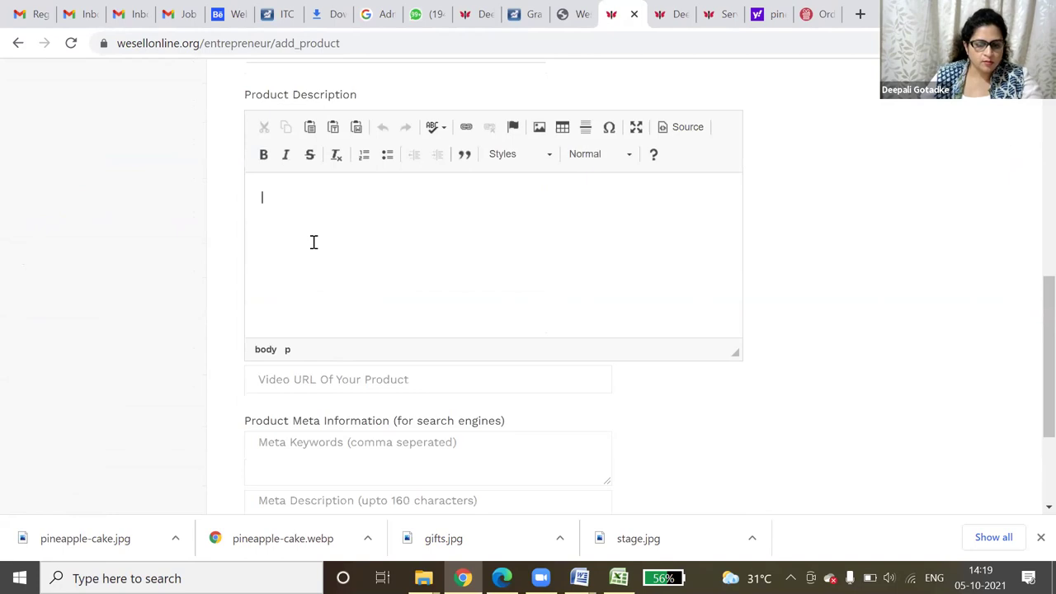
pyautogui.write('balc')
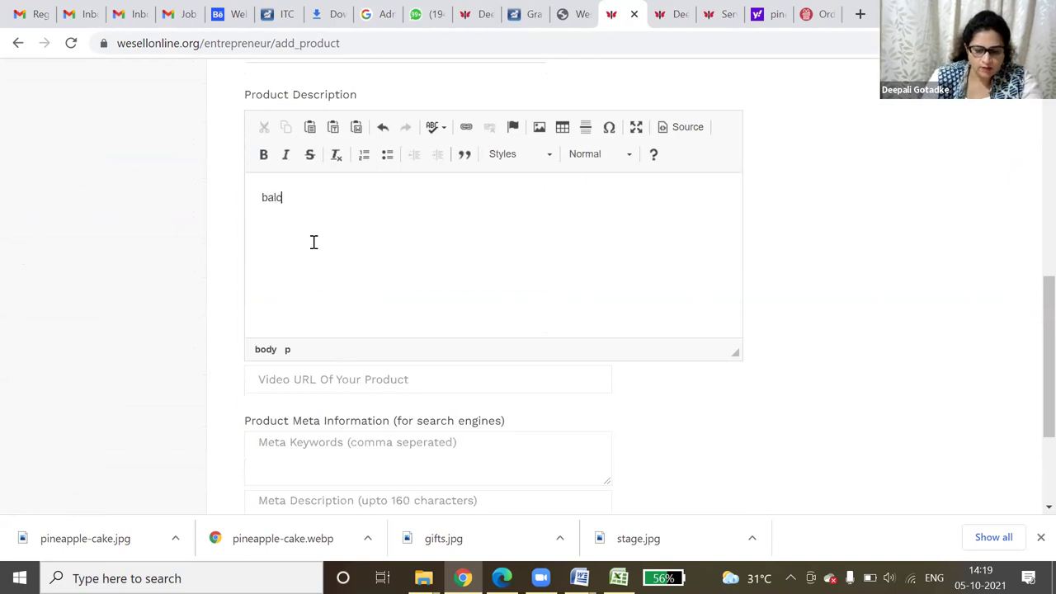
pyautogui.write('k fore')
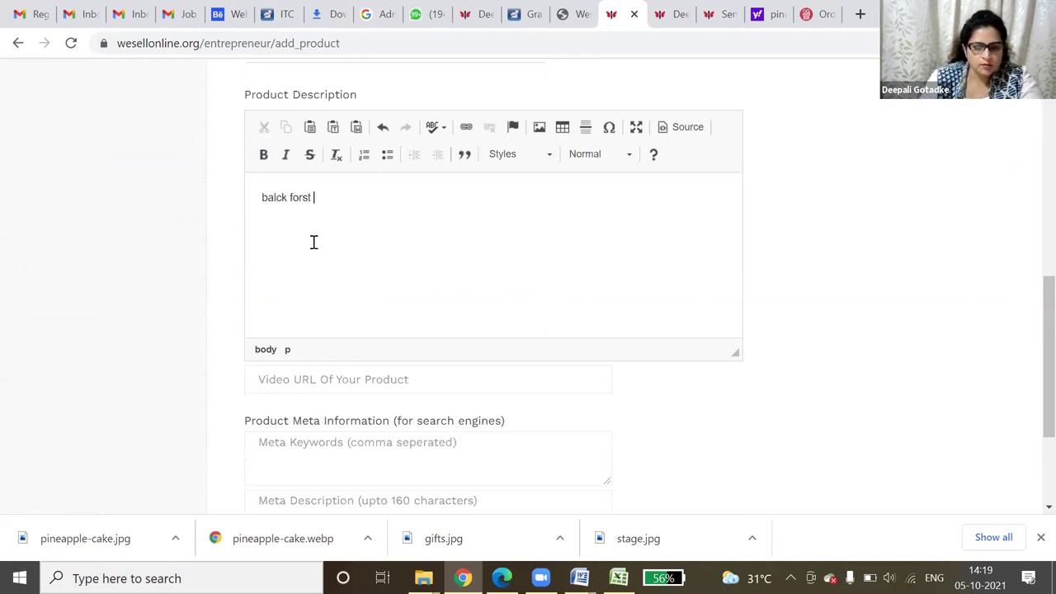
pyautogui.write('st cake')
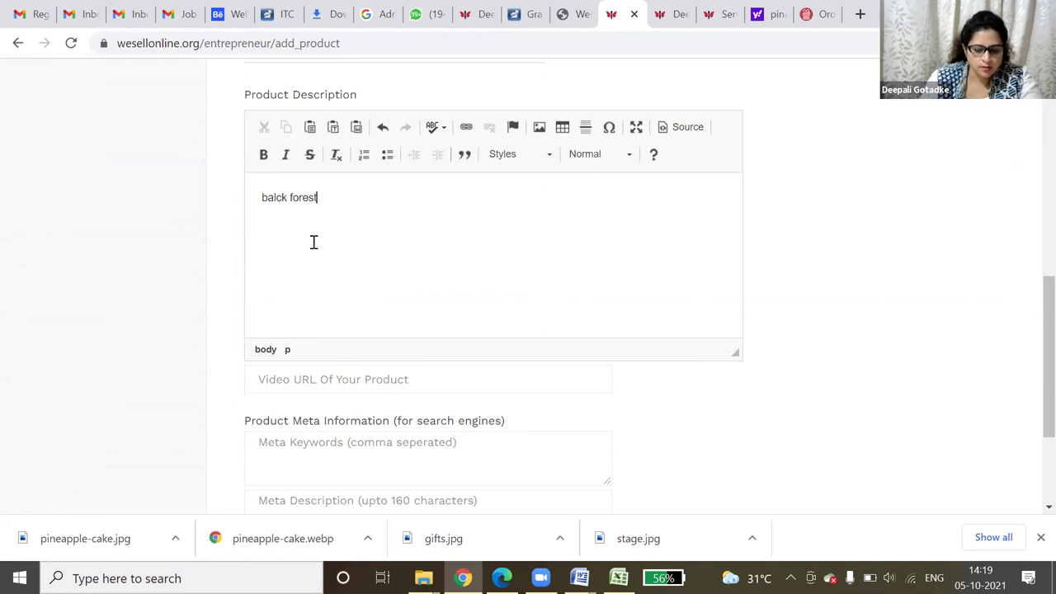
pyautogui.scroll(-3, 319, 333)
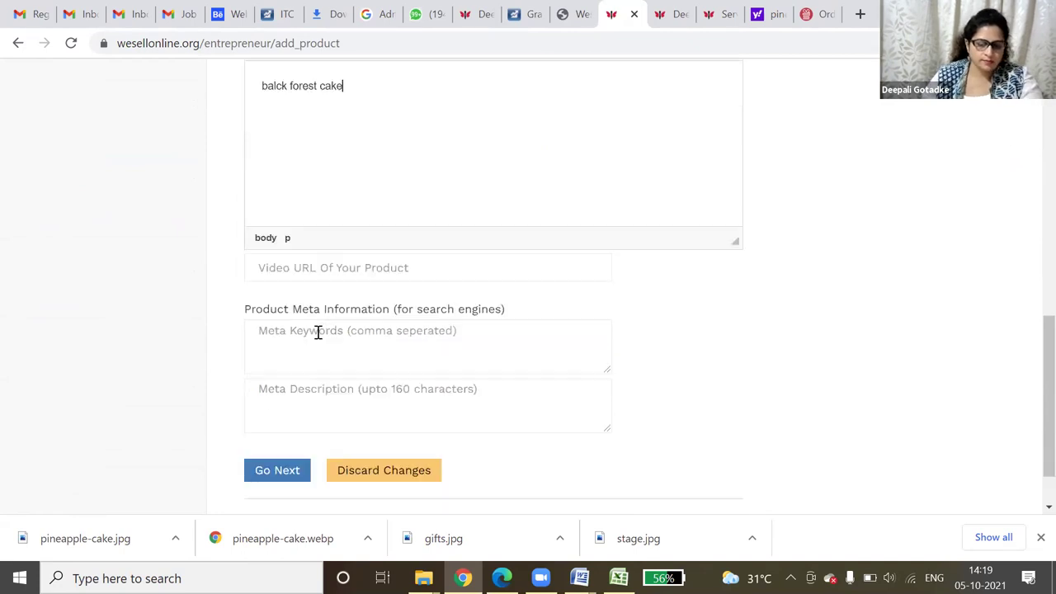
pyautogui.click(279, 415)
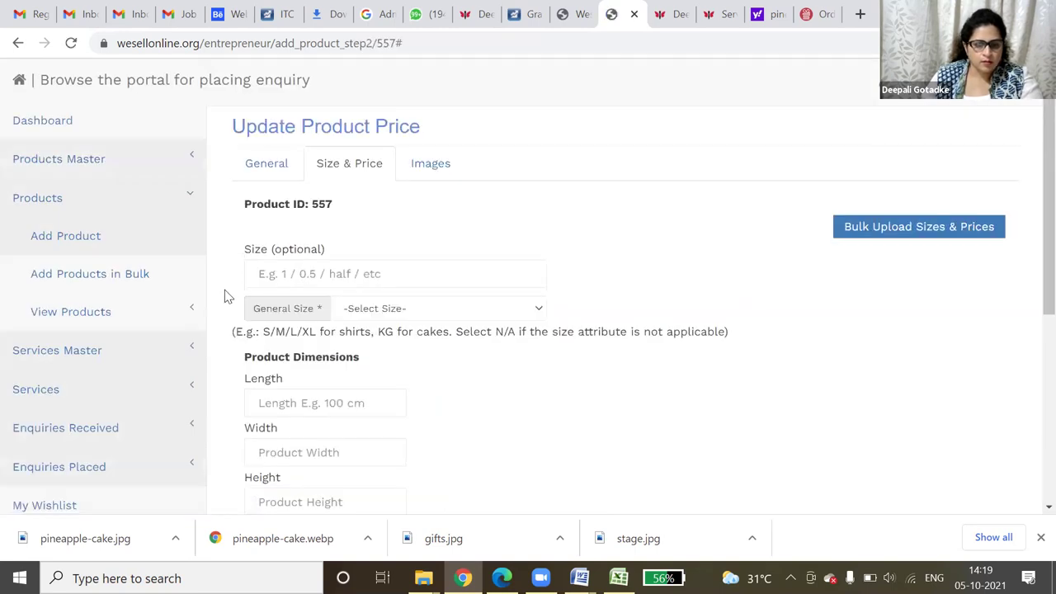
# - Enter a product size of 1 with unit KG (Kilogram)
pyautogui.click(355, 276)
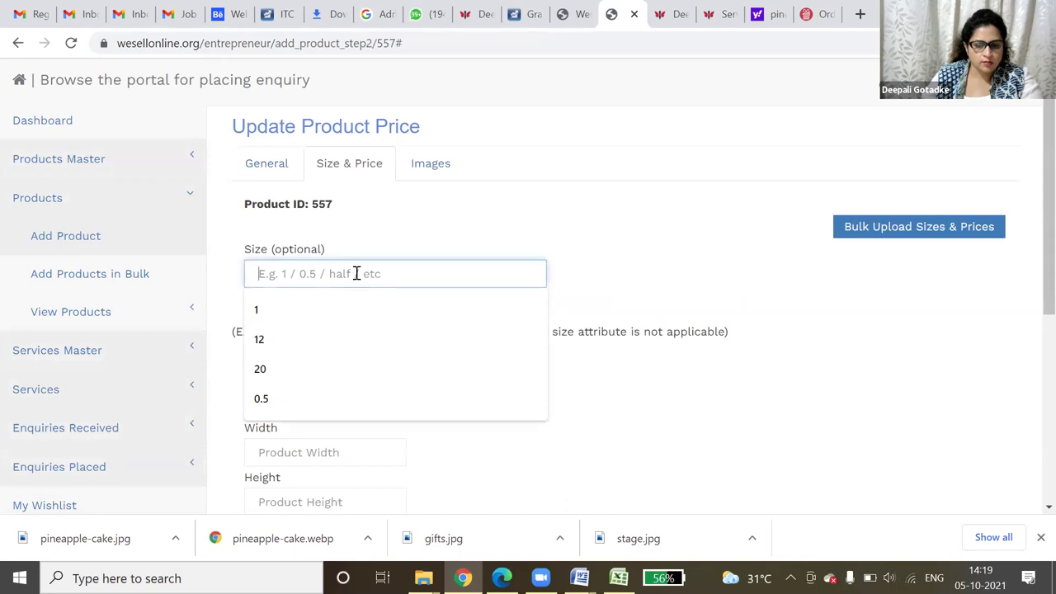
pyautogui.click(318, 310)
pyautogui.click(408, 309)
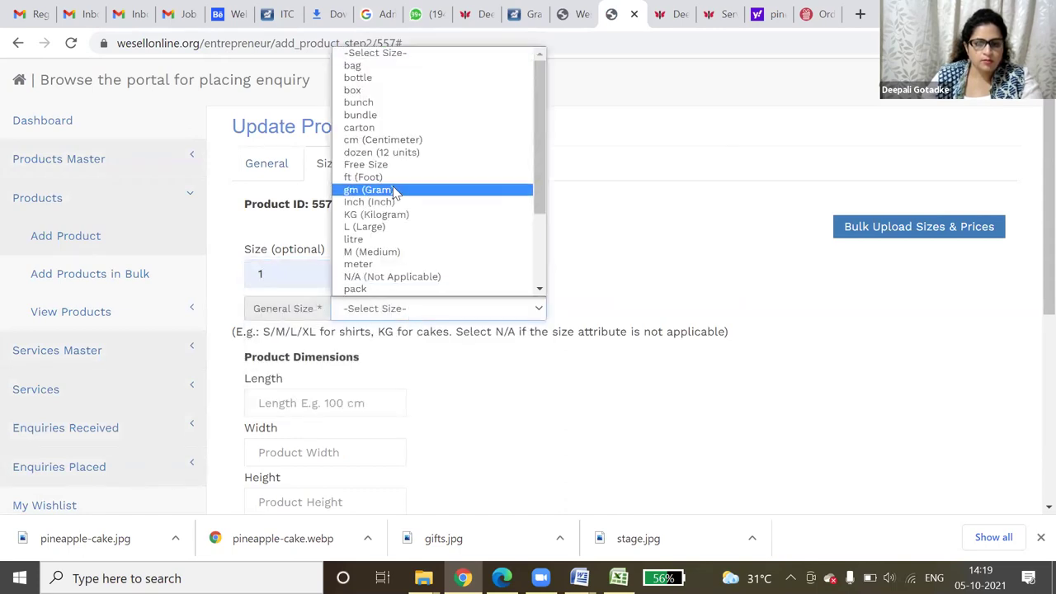
pyautogui.click(401, 214)
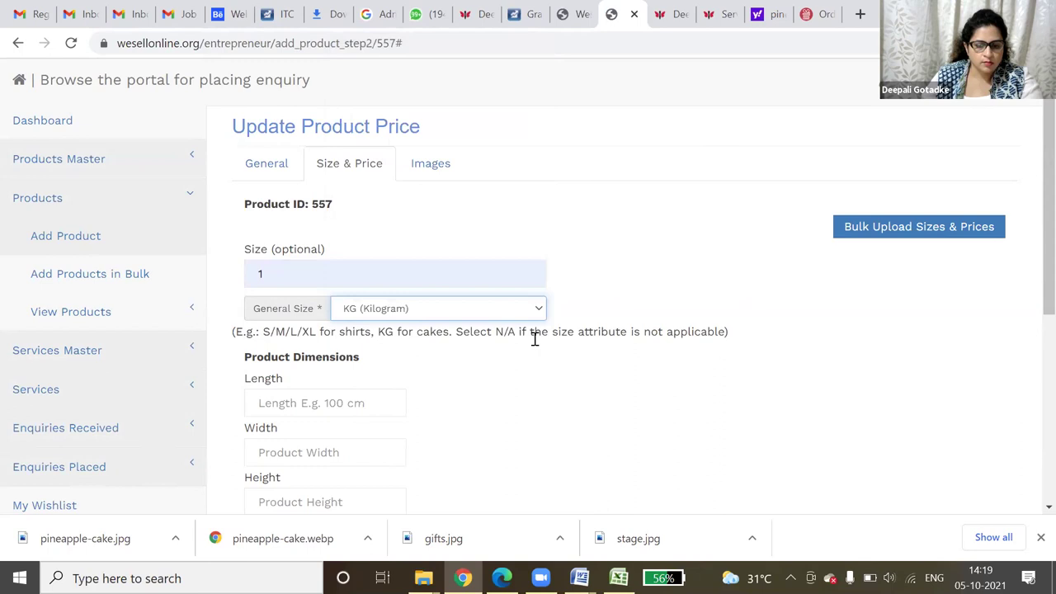
pyautogui.scroll(-4, 535, 338)
# - Set product rate 1200 and shipping charge 100, then save the size
pyautogui.click(285, 282)
pyautogui.moveTo(285, 282); pyautogui.dragTo(245, 283)
pyautogui.write('200')
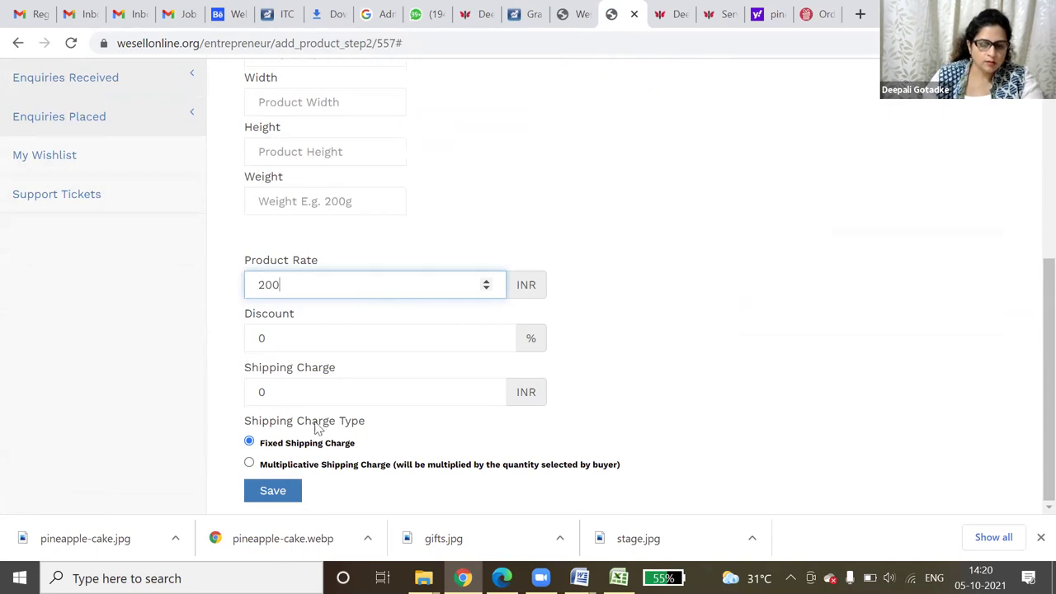
pyautogui.press('BackSpace')
pyautogui.write('1200')
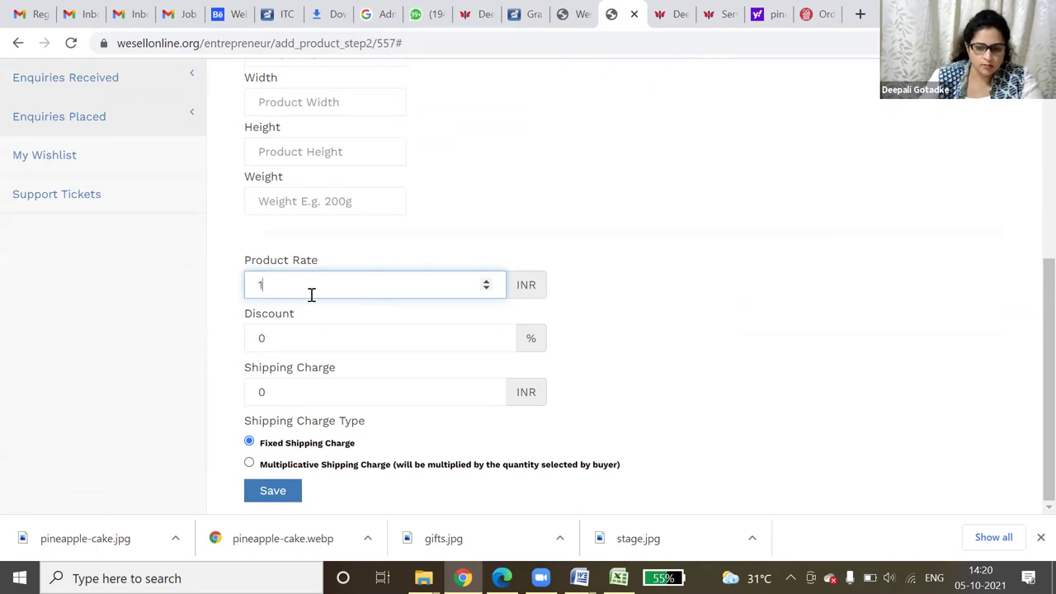
pyautogui.click(247, 403)
pyautogui.write('100')
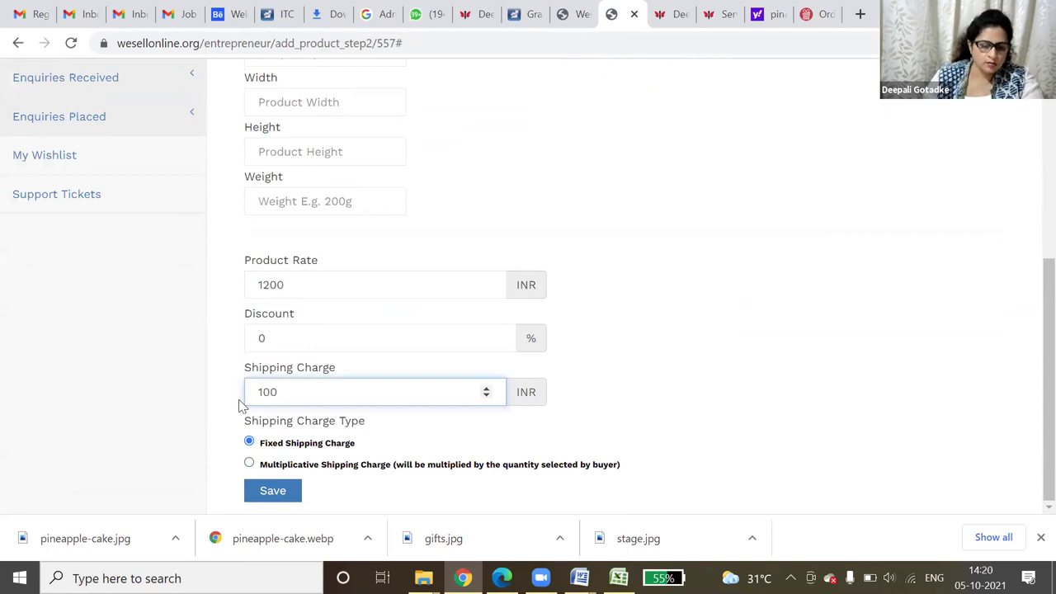
pyautogui.click(270, 491)
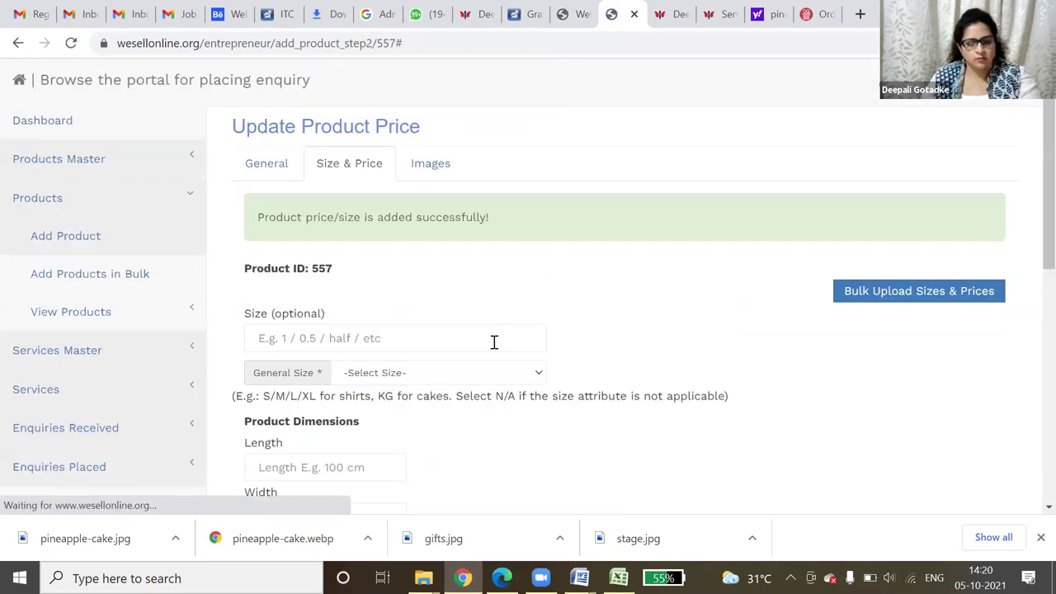
# - Enter a second size of 2 with unit KG (Kilogram)
pyautogui.scroll(-3, 495, 338)
pyautogui.scroll(1, 341, 217)
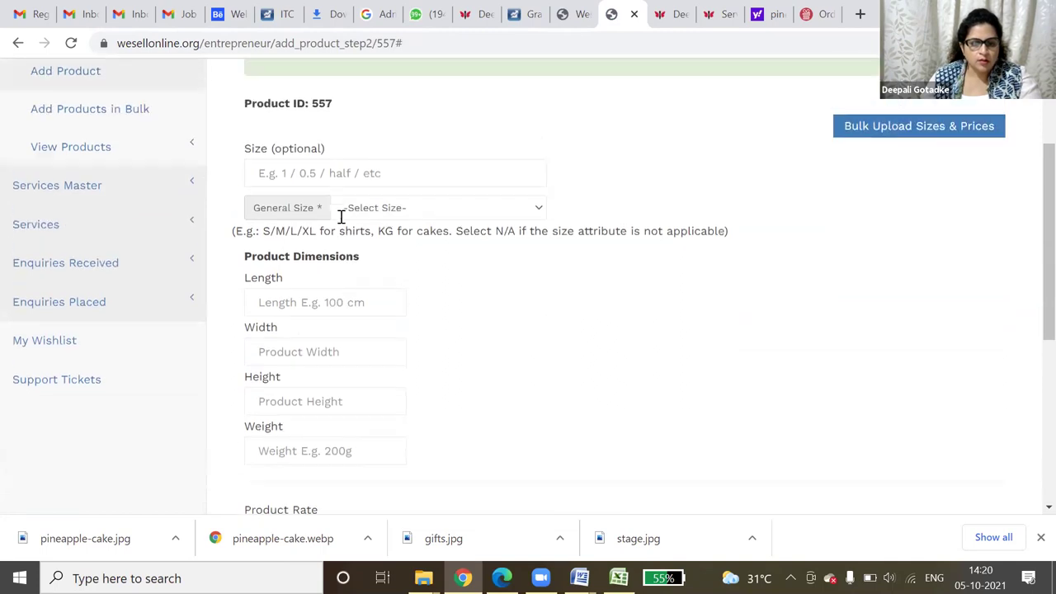
pyautogui.click(342, 174)
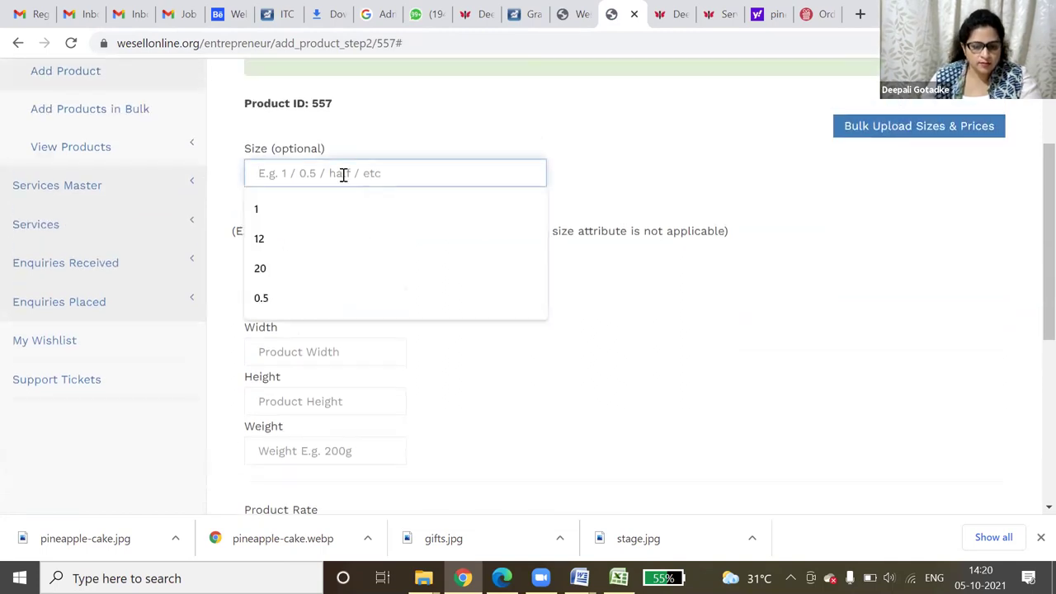
pyautogui.write('2')
pyautogui.click(667, 222)
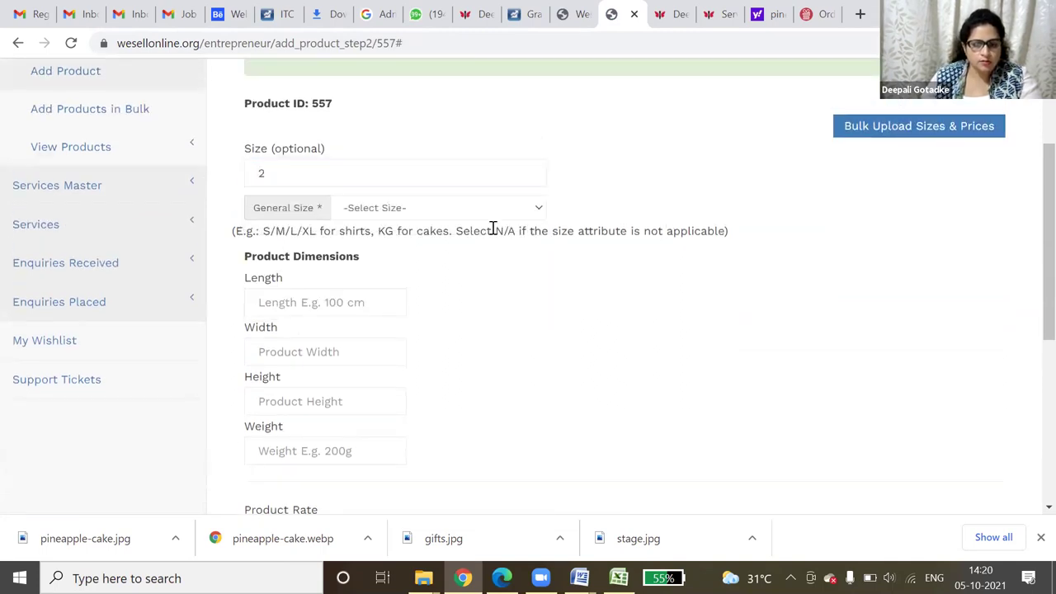
pyautogui.click(486, 211)
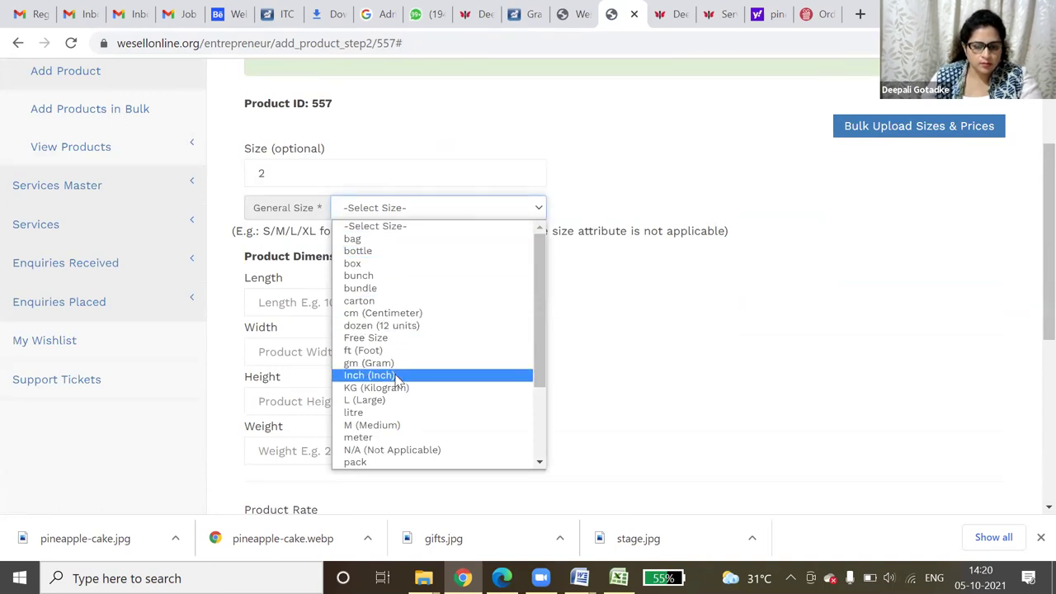
pyautogui.click(396, 388)
# - Set product rate 2000 and shipping charge 200, then save the second size
pyautogui.scroll(-4, 503, 345)
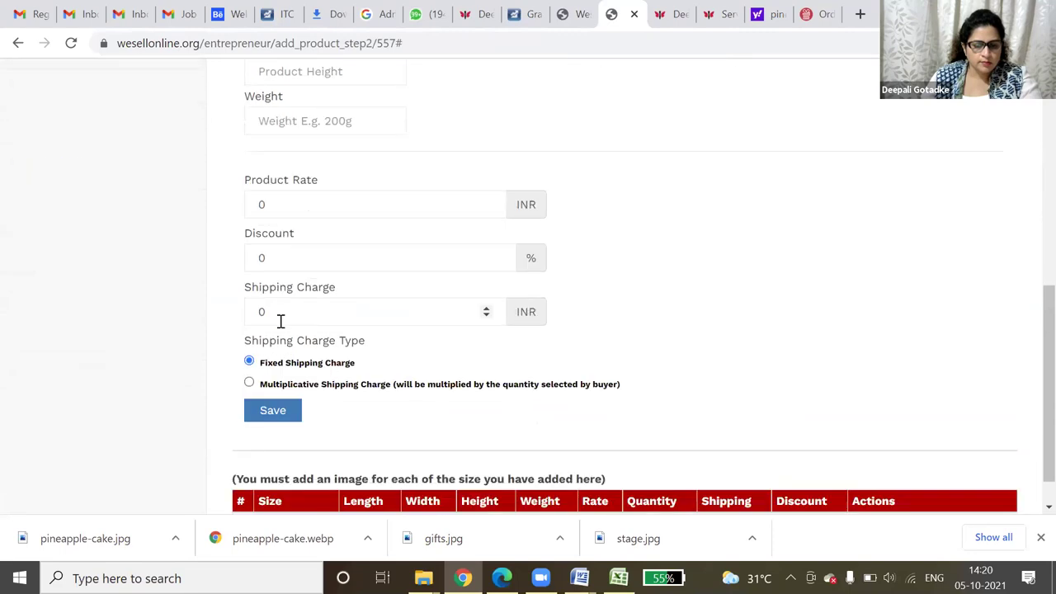
pyautogui.moveTo(302, 205); pyautogui.dragTo(237, 203)
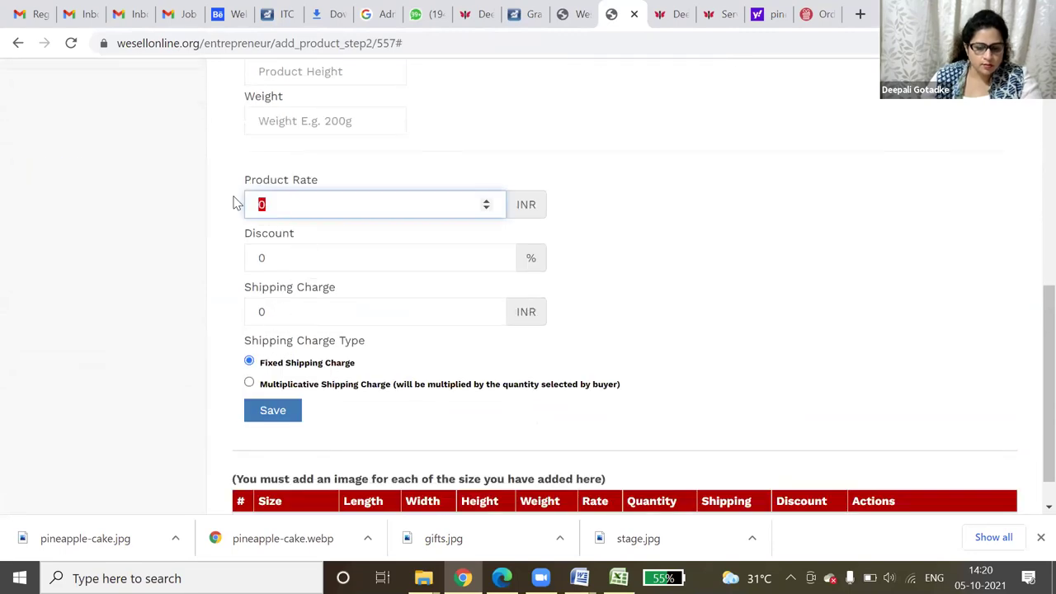
pyautogui.write('2000')
pyautogui.press('Tab')
pyautogui.press('Tab')
pyautogui.write('200')
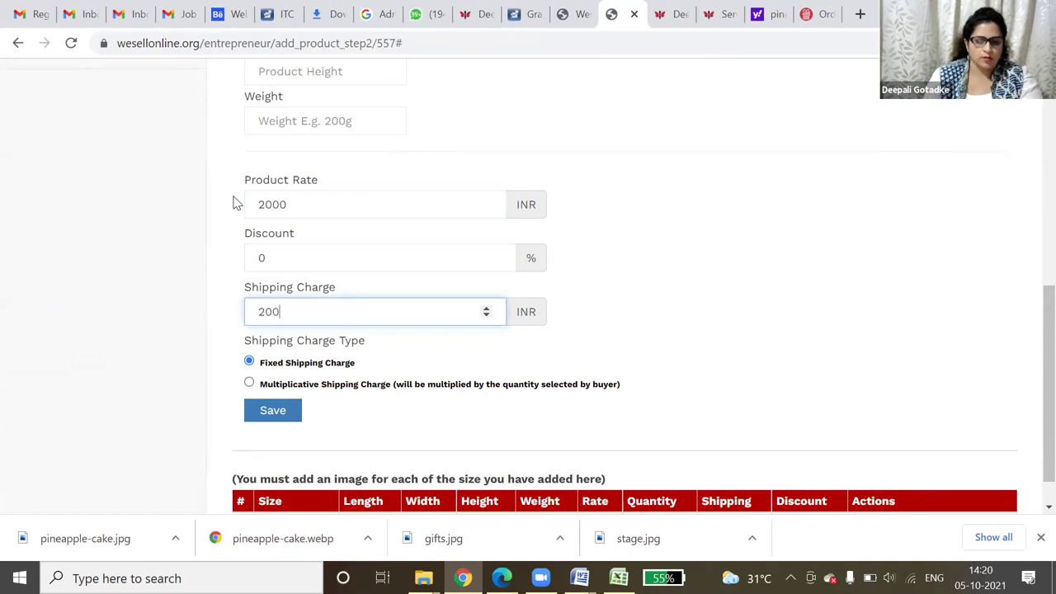
pyautogui.click(275, 408)
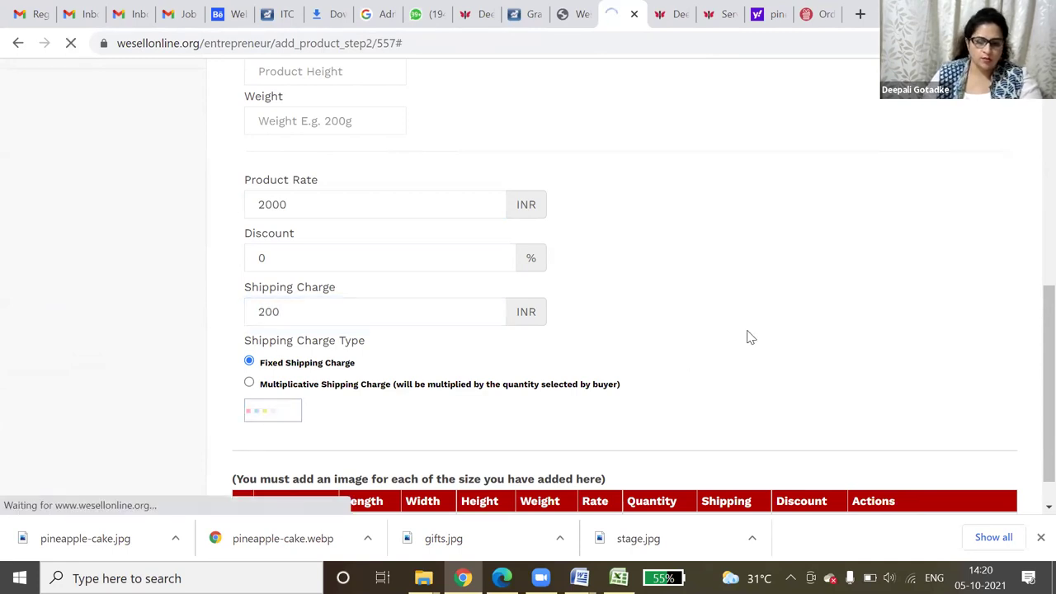
# - Check the first row's size and rate in the sizes table
pyautogui.scroll(-4, 748, 346)
pyautogui.scroll(-3, 741, 370)
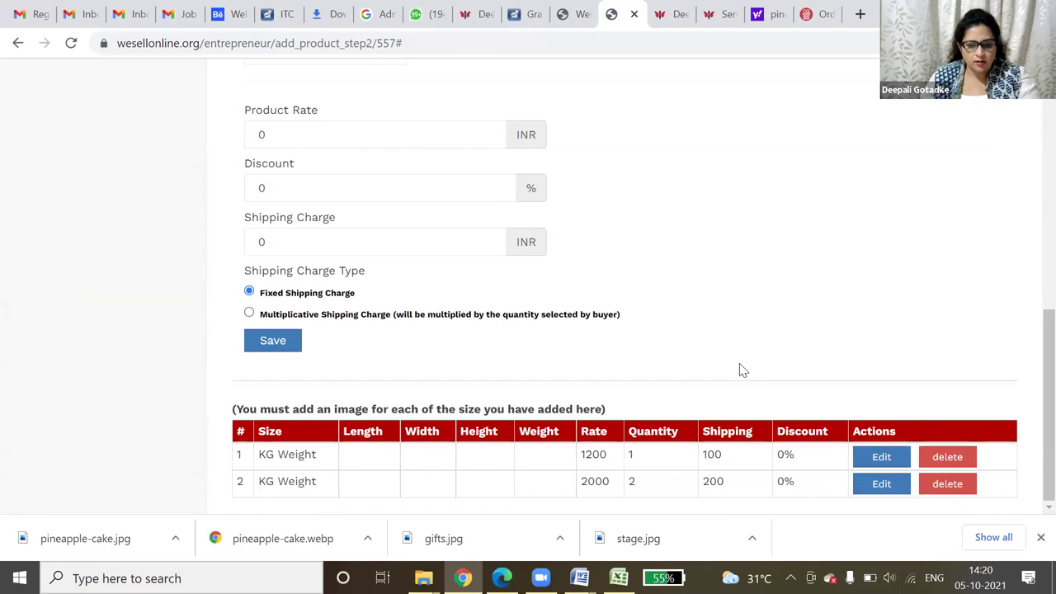
pyautogui.moveTo(269, 457); pyautogui.dragTo(631, 469)
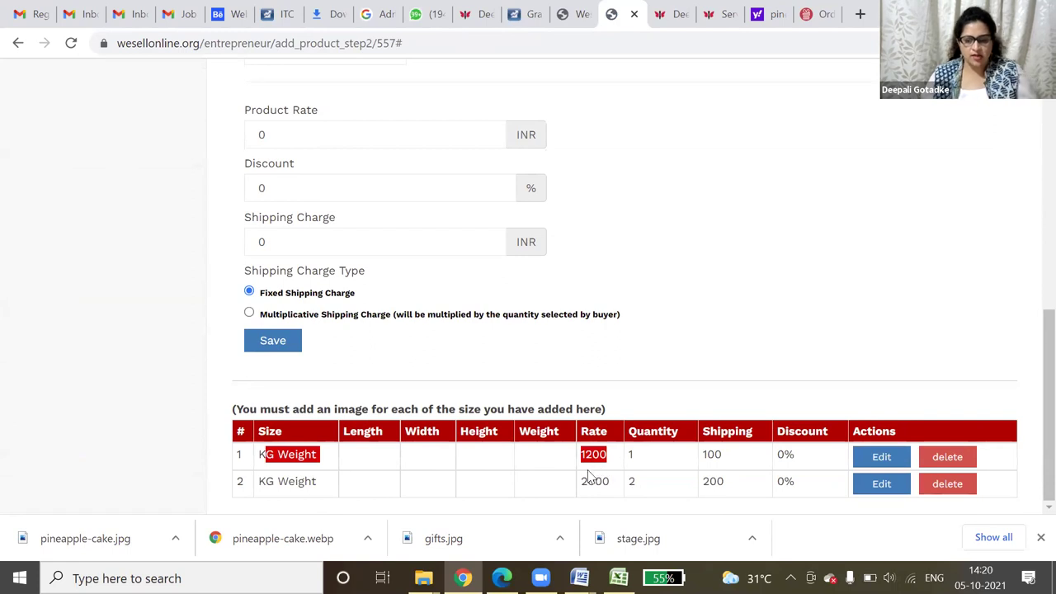
pyautogui.click(738, 459)
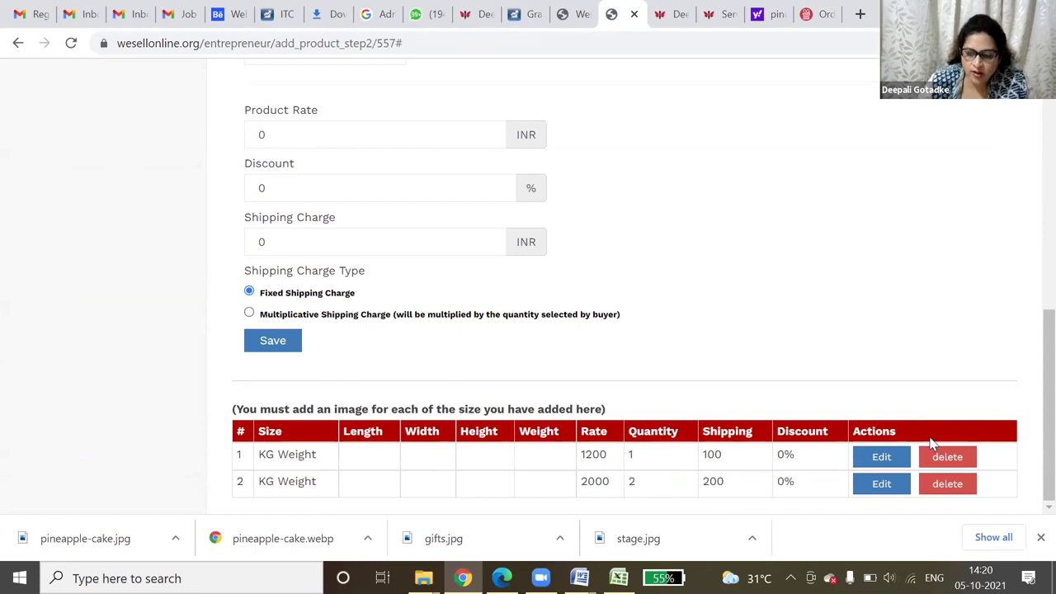
# - Give the first size row a weight of 2 and save it
pyautogui.click(883, 461)
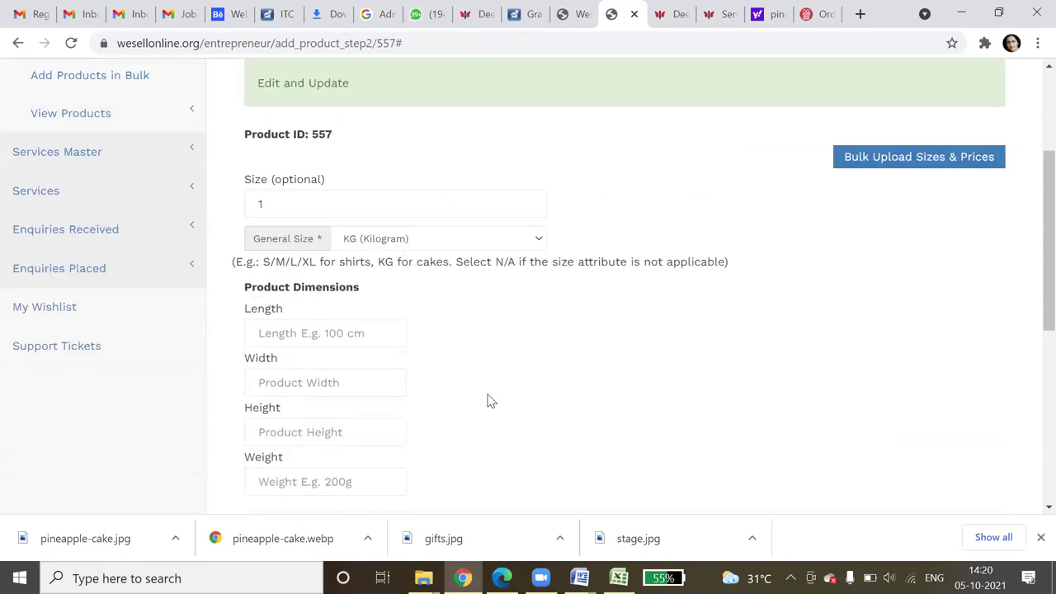
pyautogui.scroll(-2, 341, 464)
pyautogui.click(321, 317)
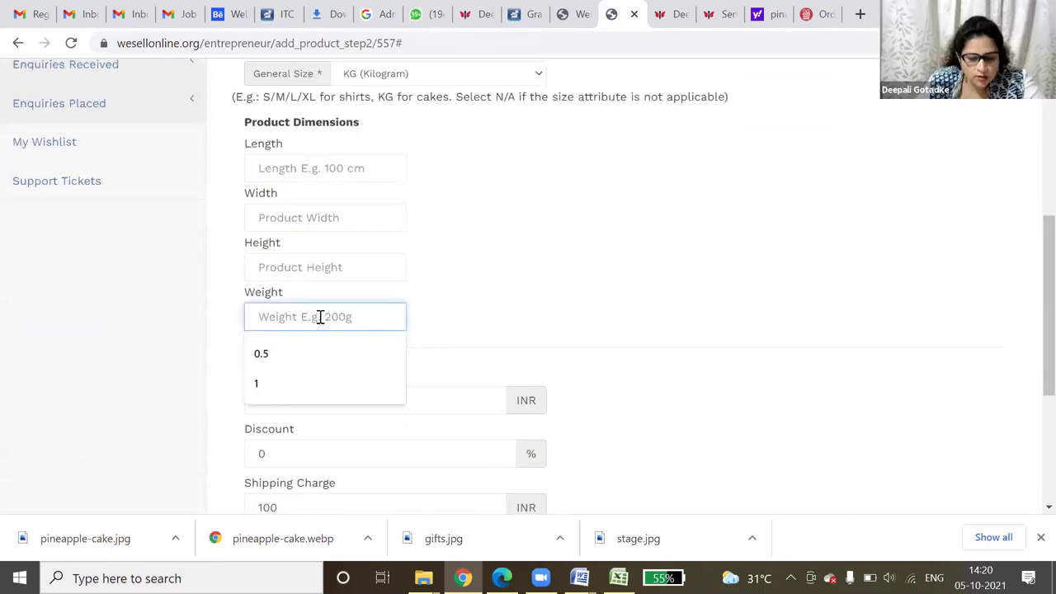
pyautogui.write('2')
pyautogui.click(596, 278)
pyautogui.scroll(-3, 721, 420)
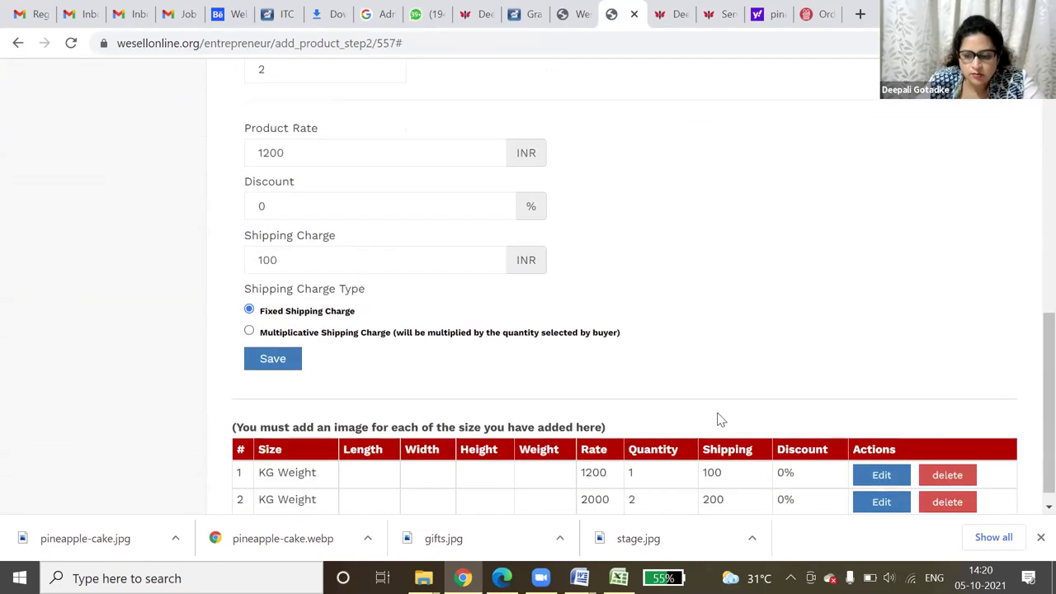
pyautogui.click(279, 363)
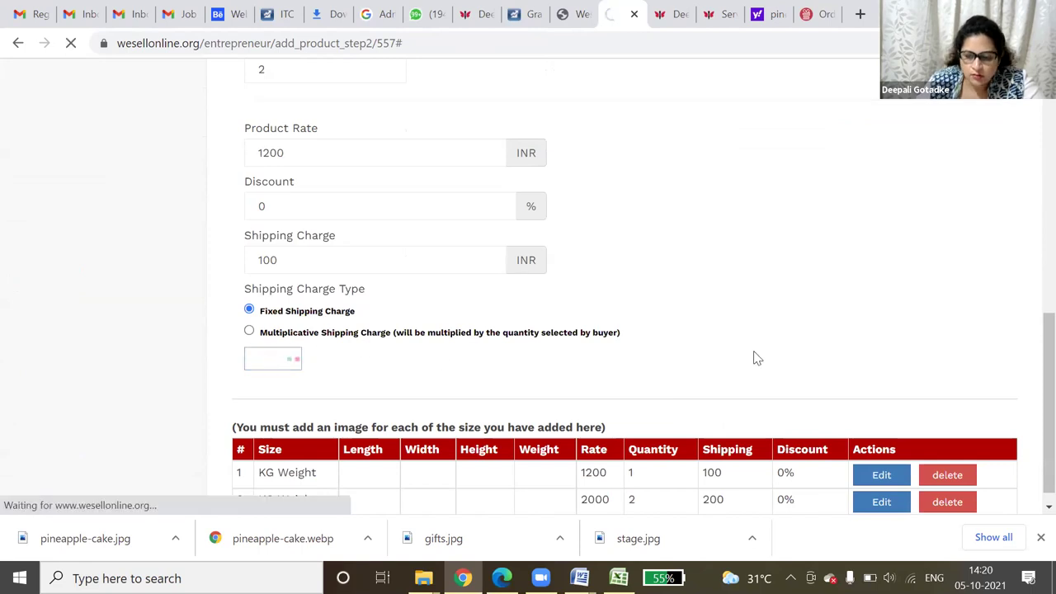
# - Re-edit the first size row, changing its weight from 2 to 1, and save
pyautogui.scroll(-5, 755, 353)
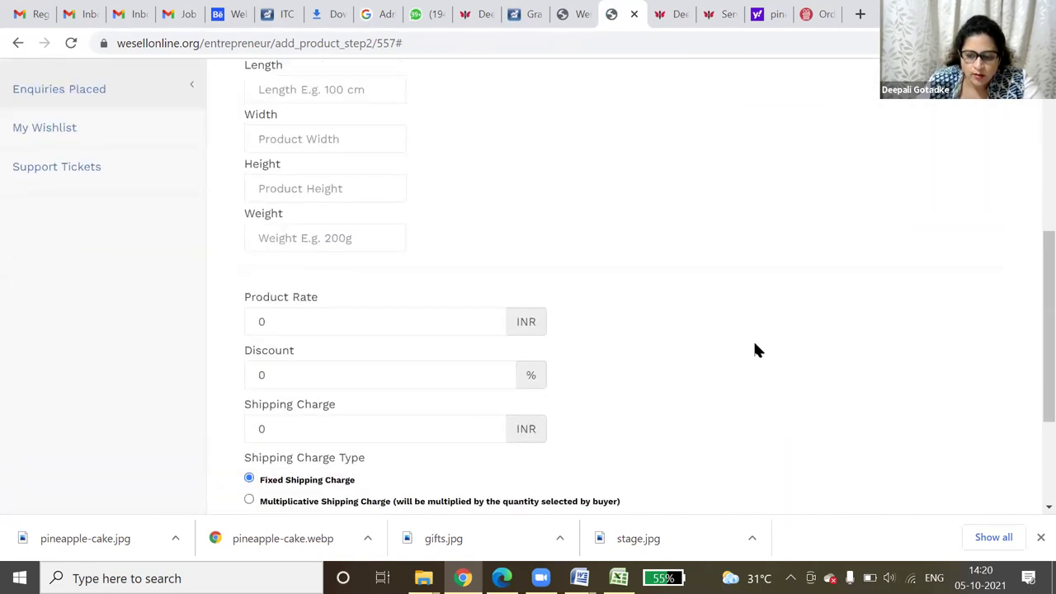
pyautogui.scroll(-2, 754, 348)
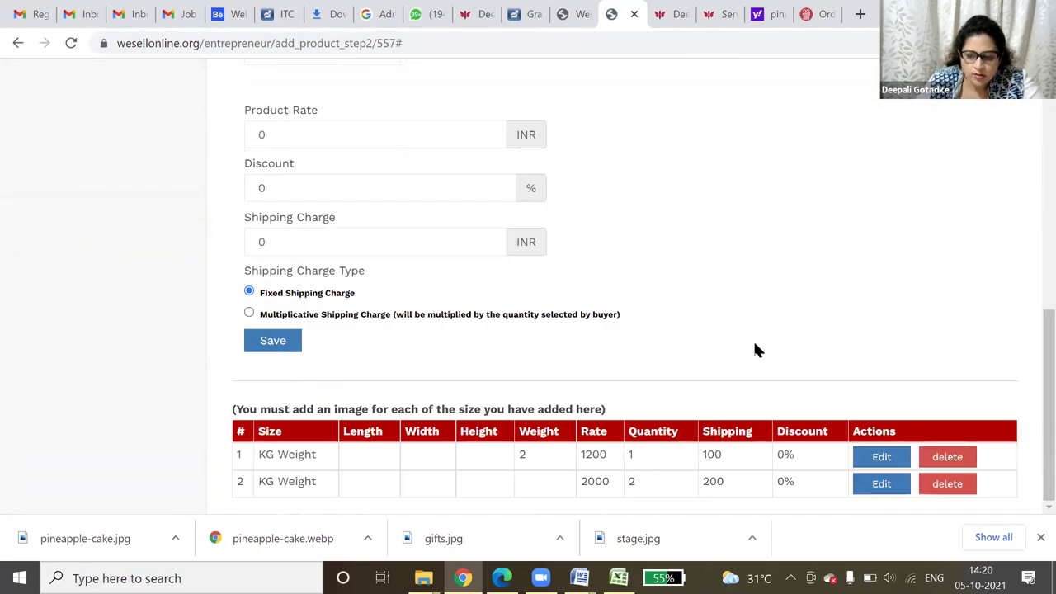
pyautogui.click(881, 487)
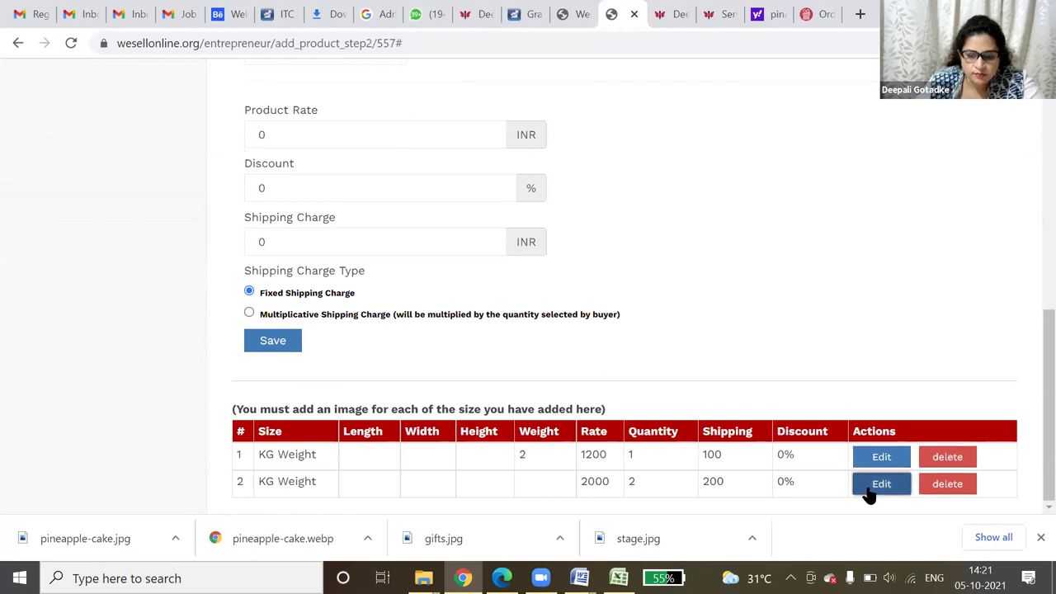
pyautogui.click(890, 457)
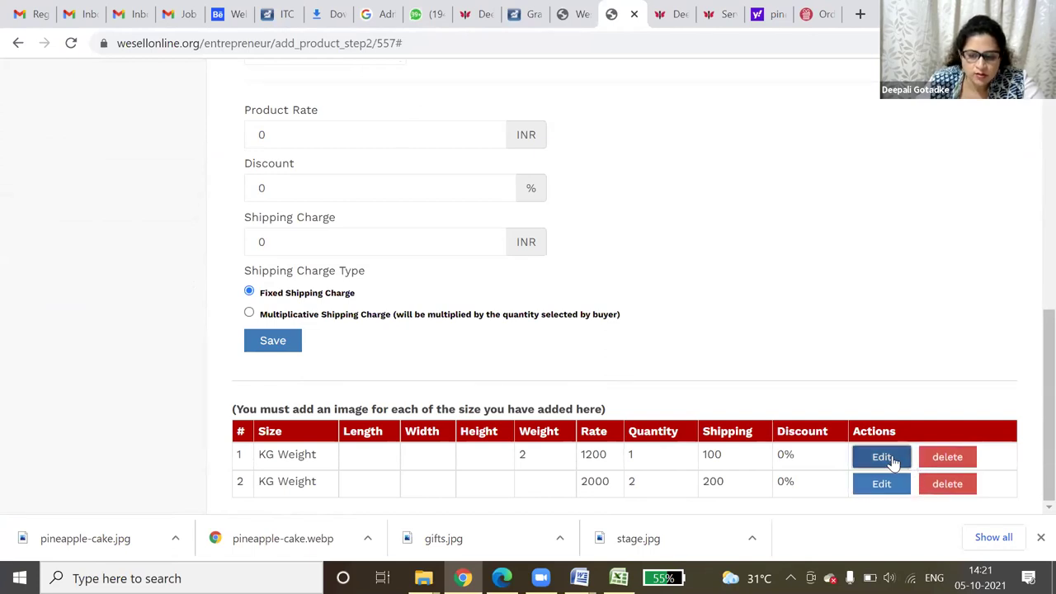
pyautogui.click(253, 477)
pyautogui.doubleClick(256, 476)
pyautogui.write('1')
pyautogui.scroll(-4, 602, 421)
pyautogui.click(264, 442)
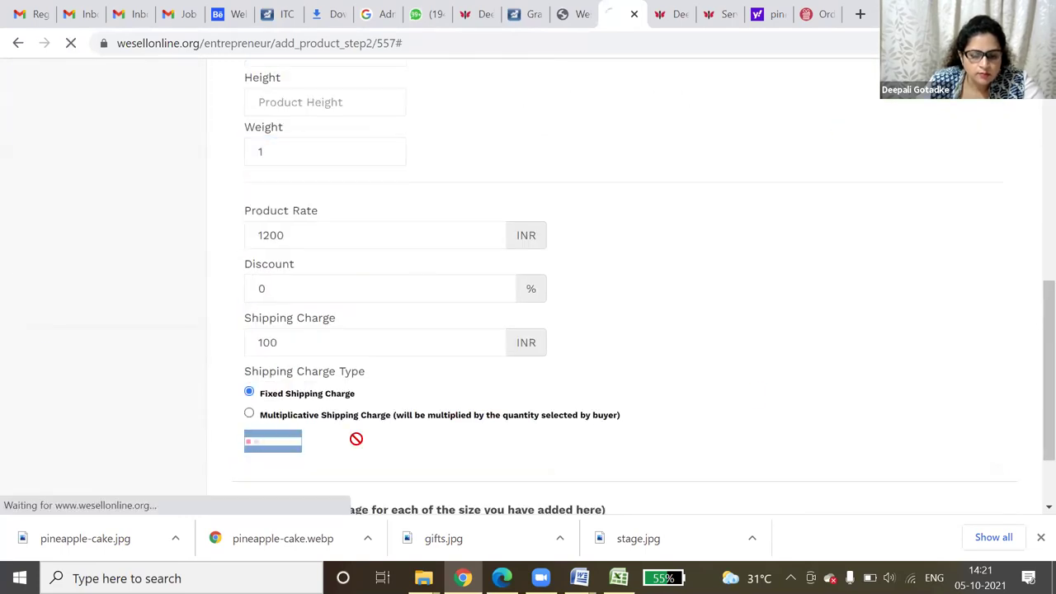
pyautogui.scroll(-7, 771, 396)
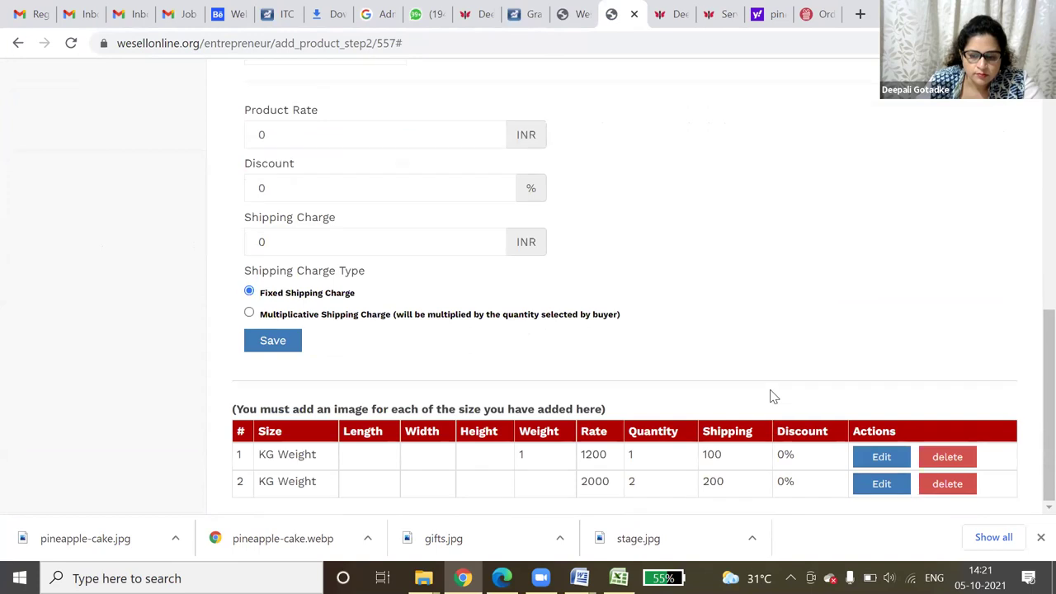
# - Enter weight 2 on the 2000 INR size row, save, and check the table's weights
pyautogui.click(876, 486)
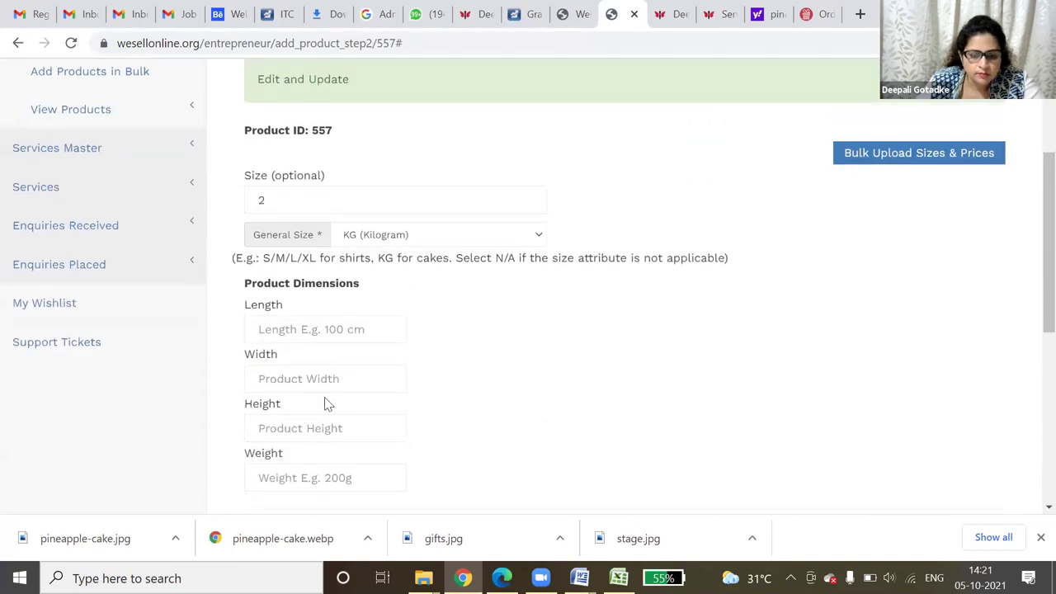
pyautogui.scroll(-2, 330, 388)
pyautogui.click(294, 321)
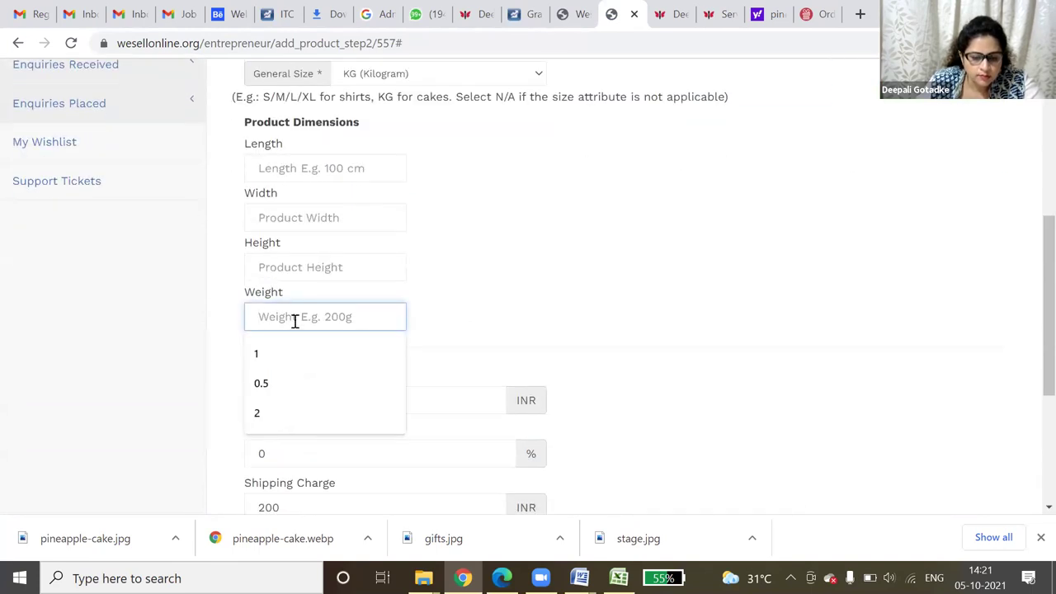
pyautogui.write('2')
pyautogui.scroll(-5, 643, 355)
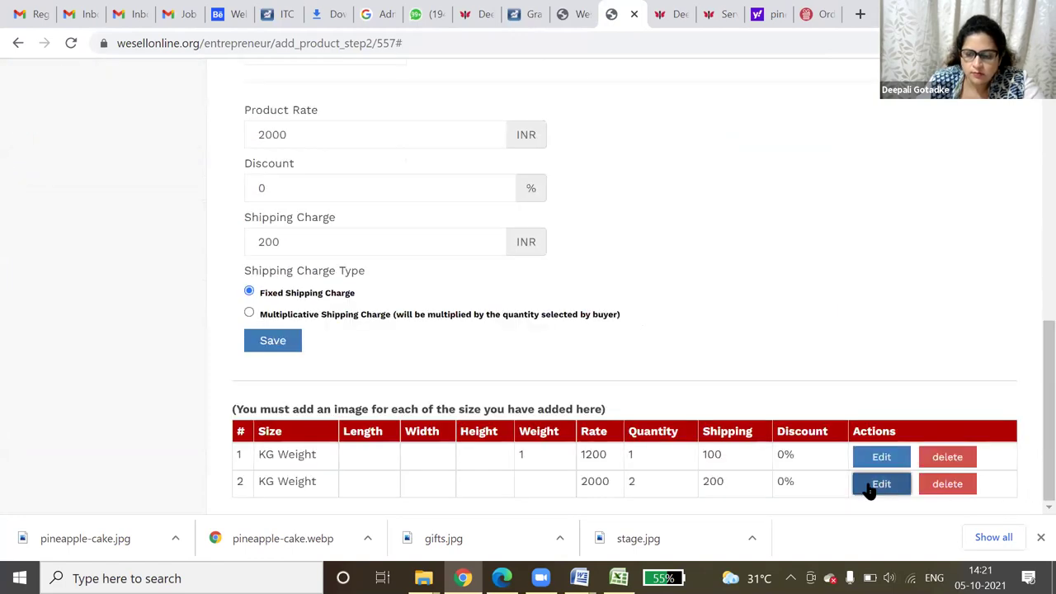
pyautogui.click(286, 340)
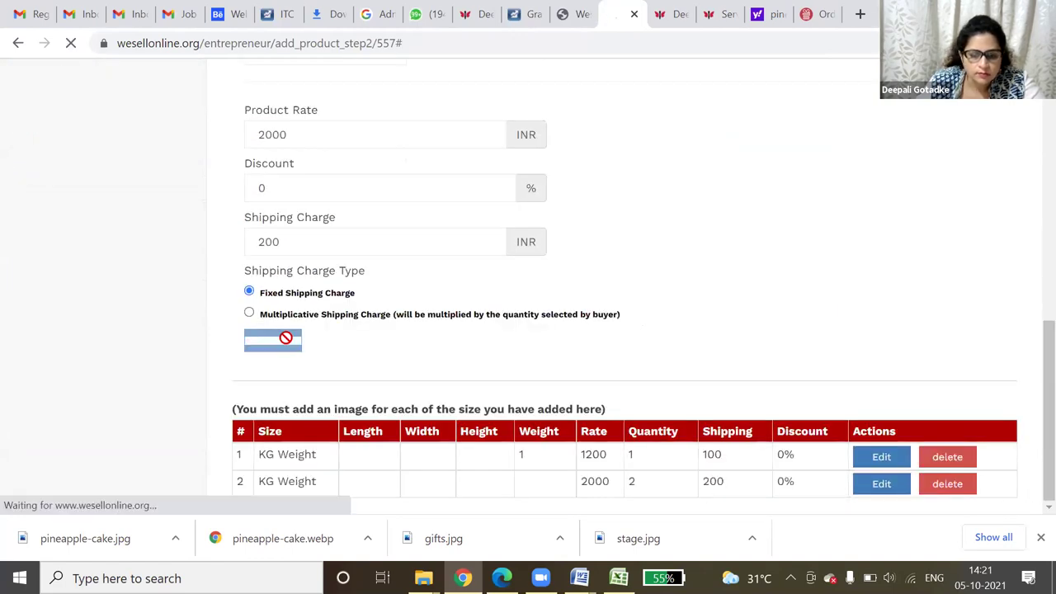
pyautogui.scroll(-7, 738, 340)
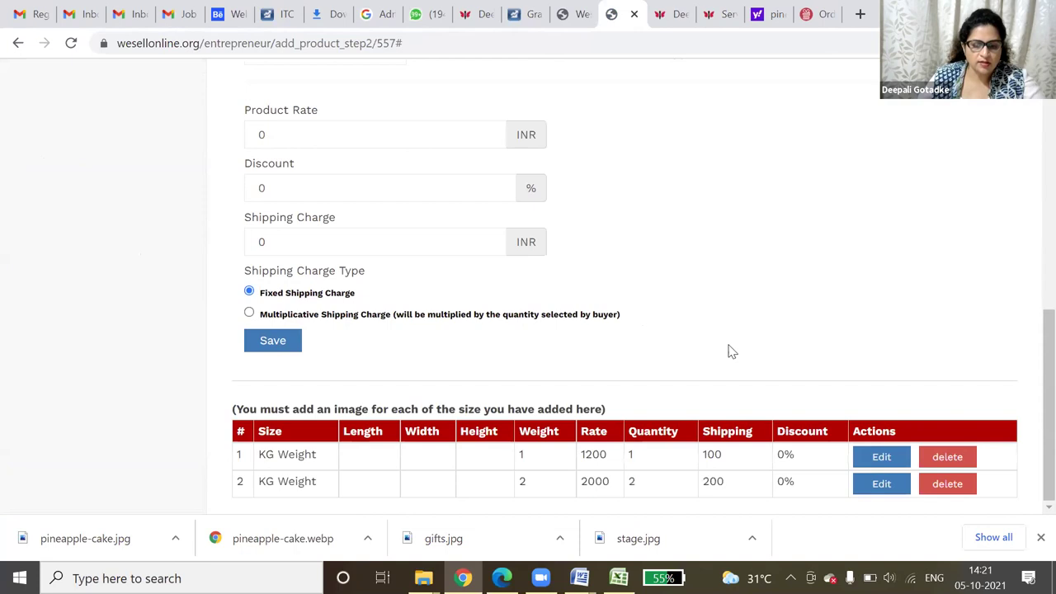
pyautogui.moveTo(533, 464); pyautogui.dragTo(529, 501)
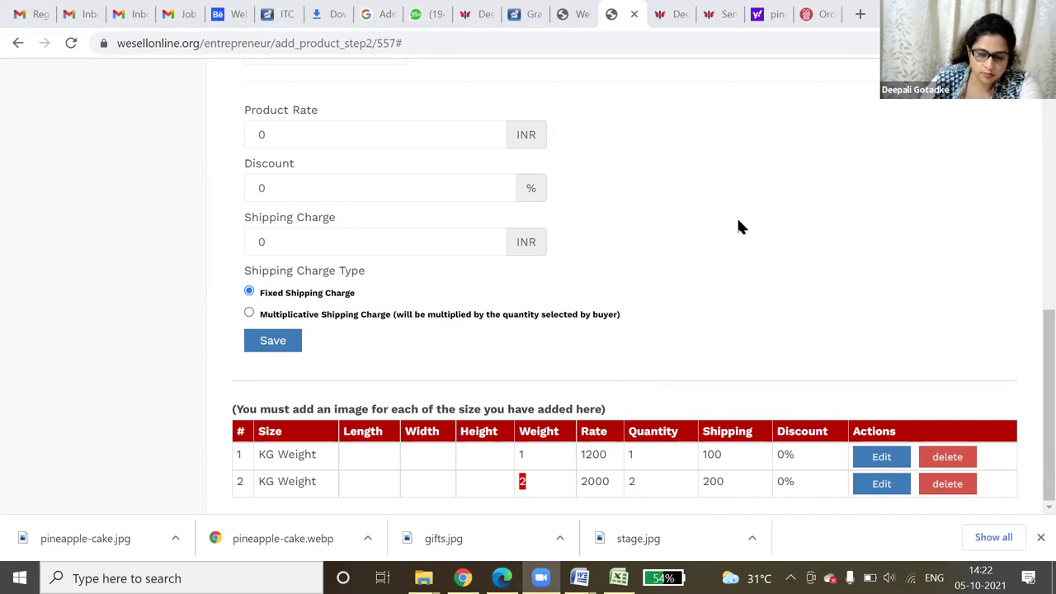
pyautogui.click(501, 578)
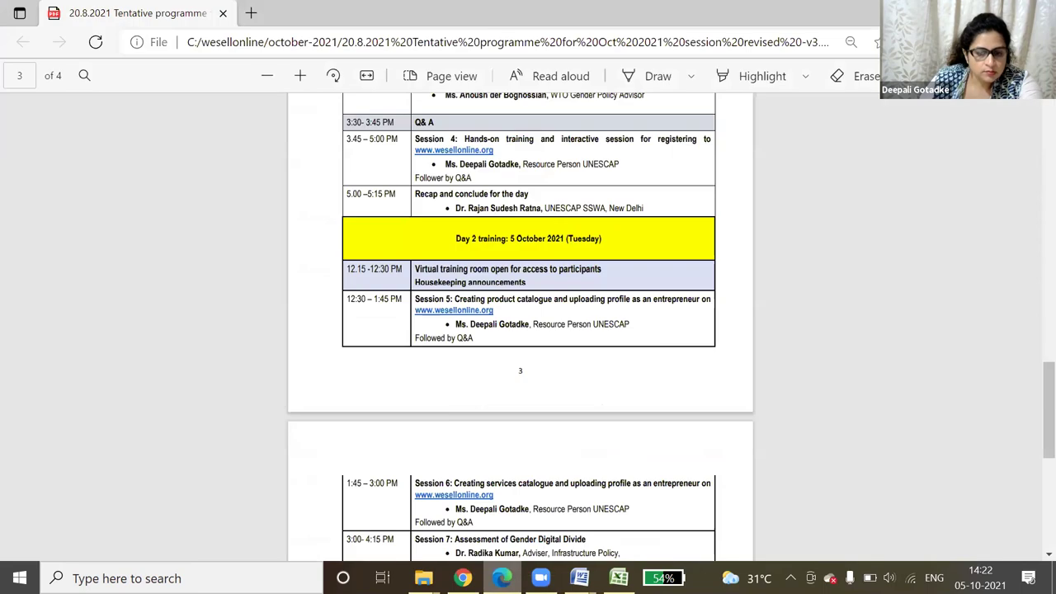
pyautogui.scroll(-3, 544, 407)
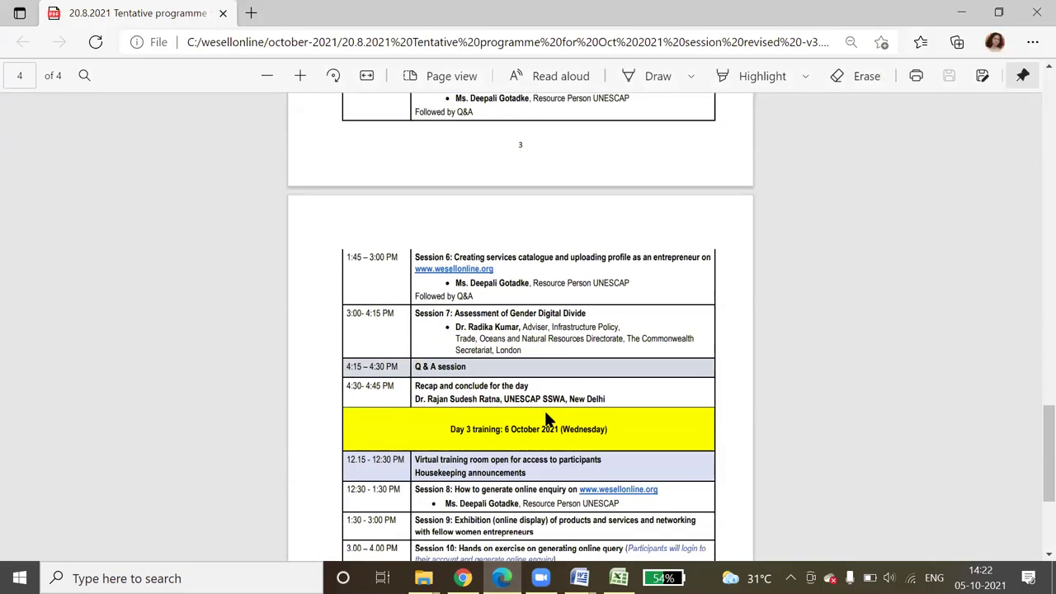
pyautogui.scroll(2, 545, 421)
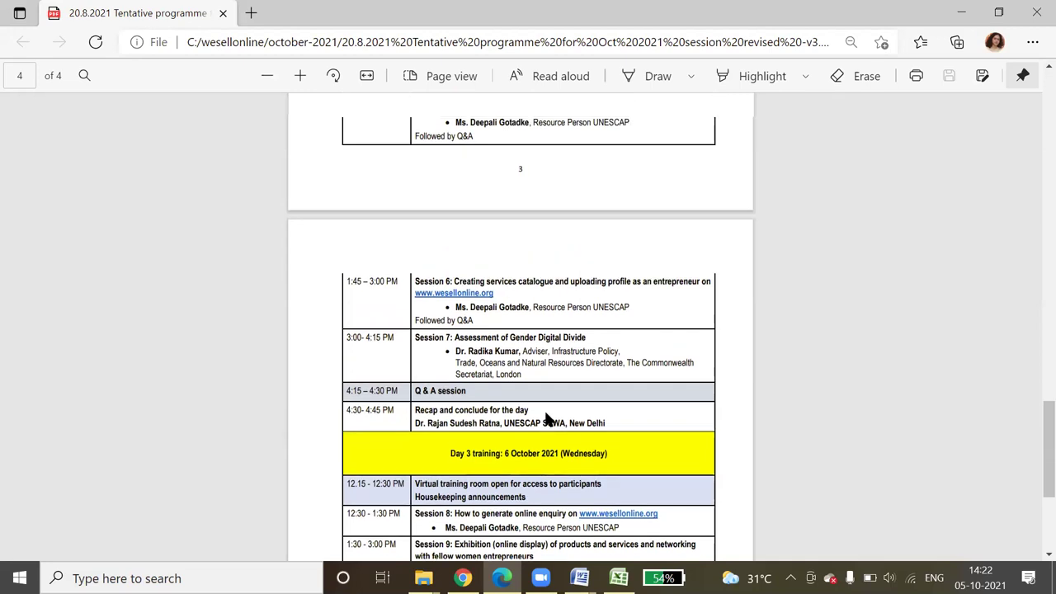
pyautogui.click(962, 10)
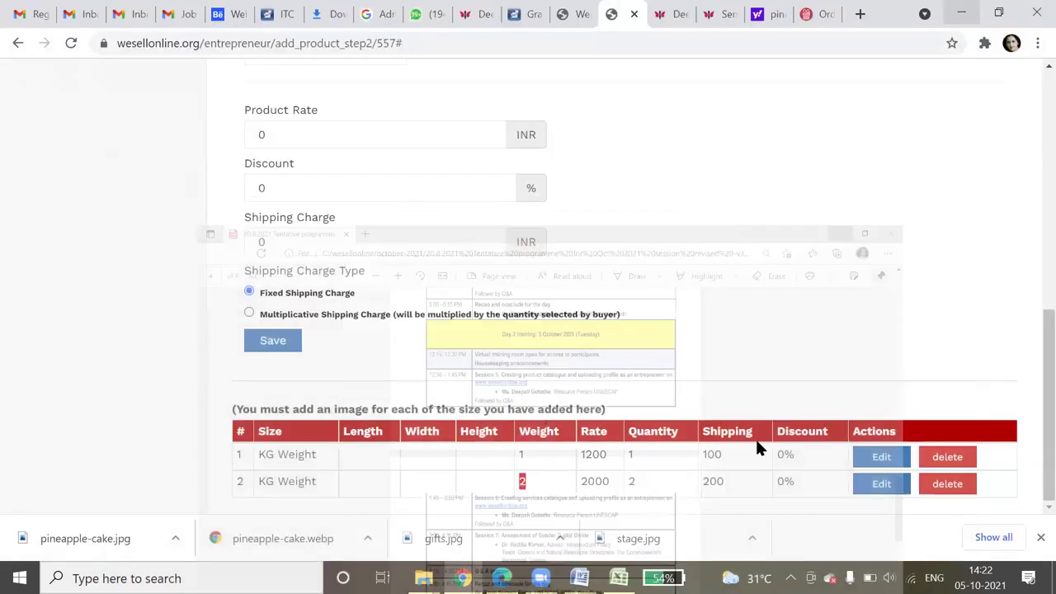
# - Open the profile's Basic Details update form and scroll to the Facebook, LinkedIn, Google Business and Instagram fields
pyautogui.scroll(4, 755, 402)
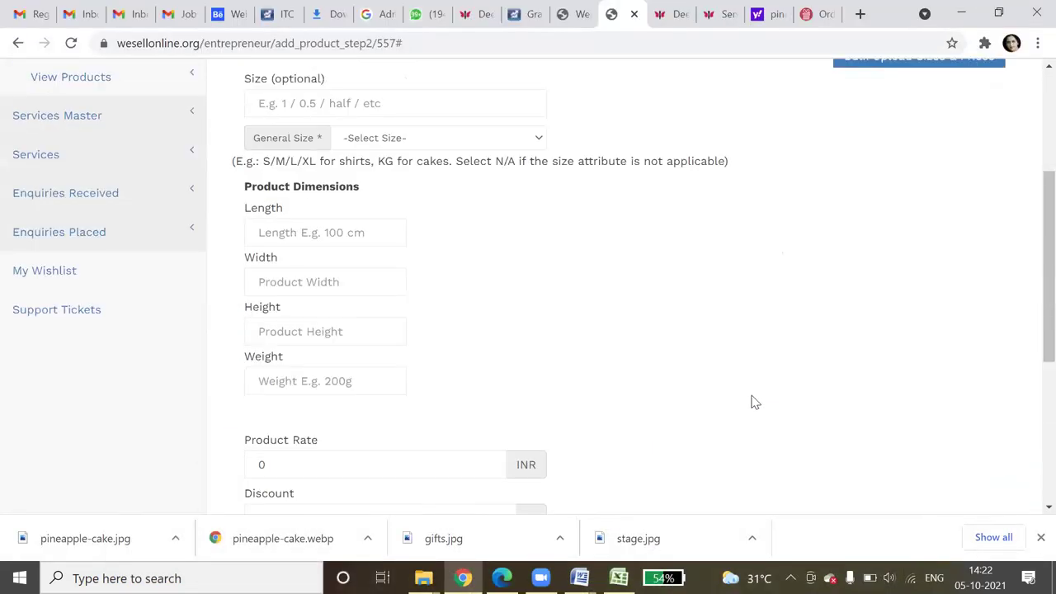
pyautogui.scroll(2, 756, 402)
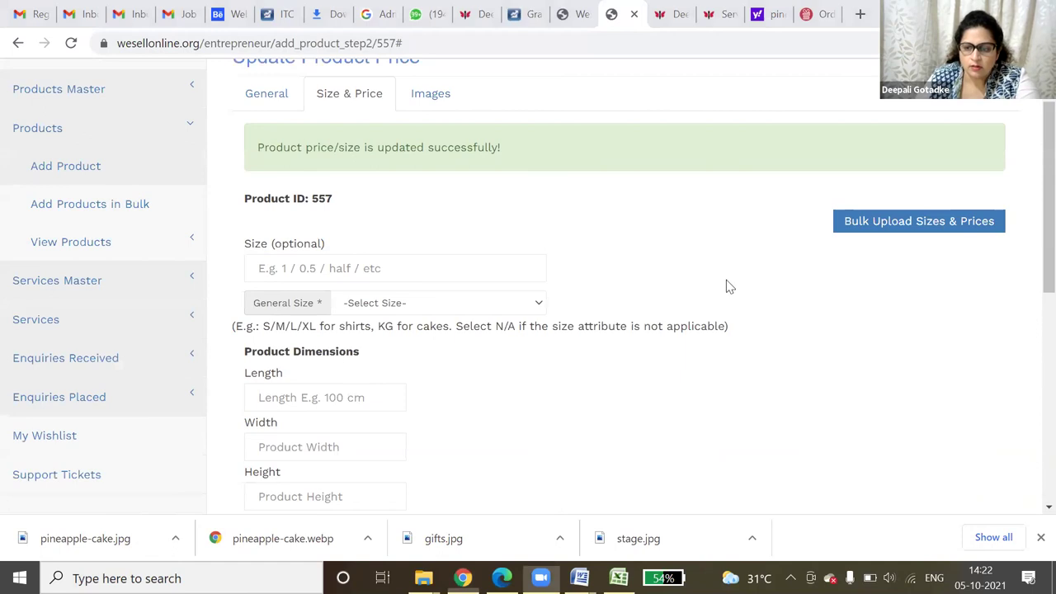
pyautogui.scroll(2, 1030, 141)
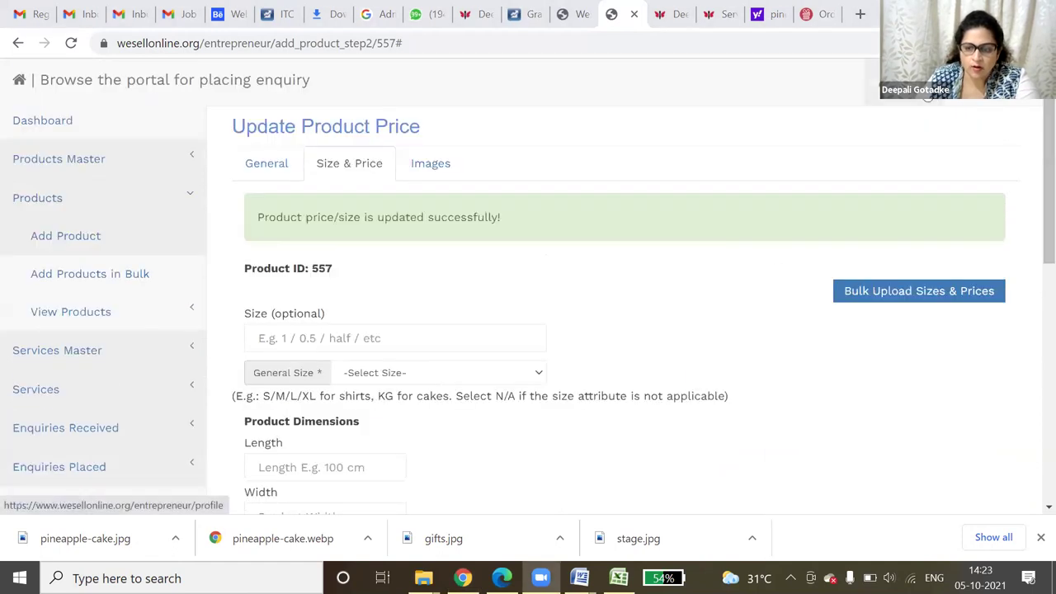
pyautogui.click(990, 79)
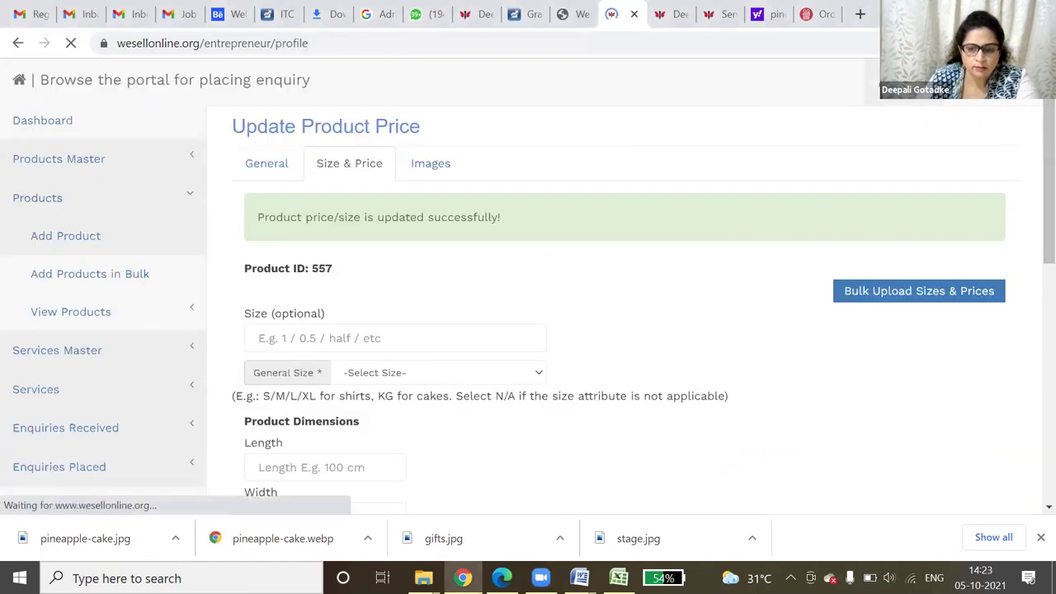
pyautogui.click(776, 157)
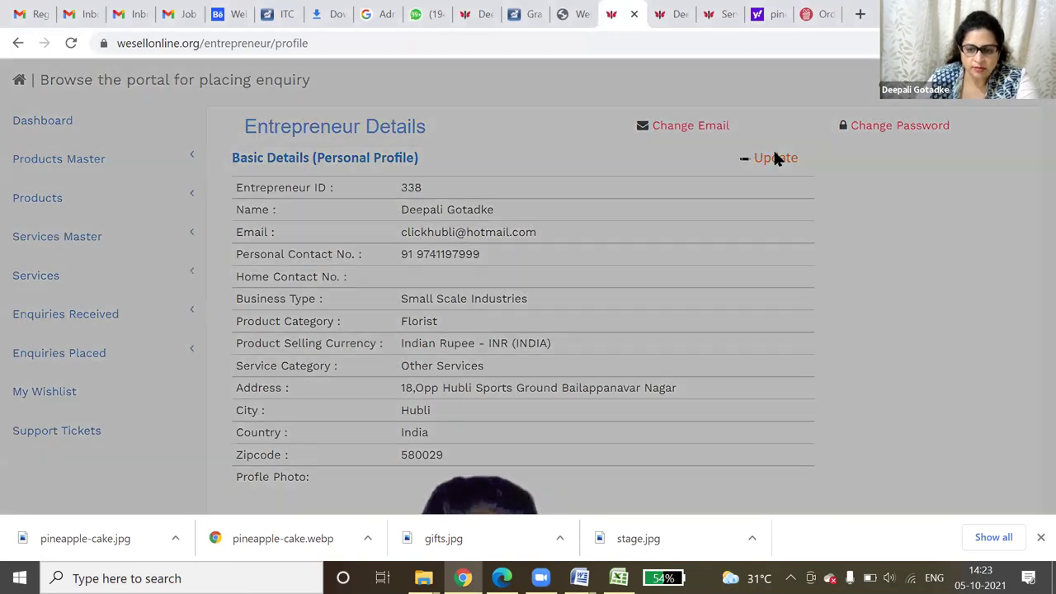
pyautogui.scroll(-5, 475, 206)
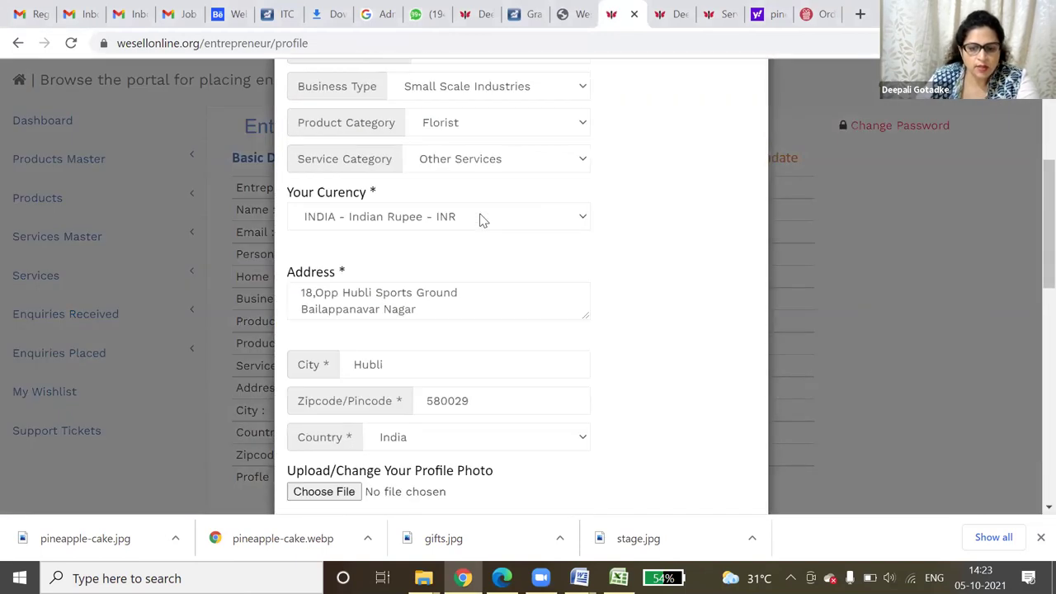
pyautogui.scroll(-8, 481, 217)
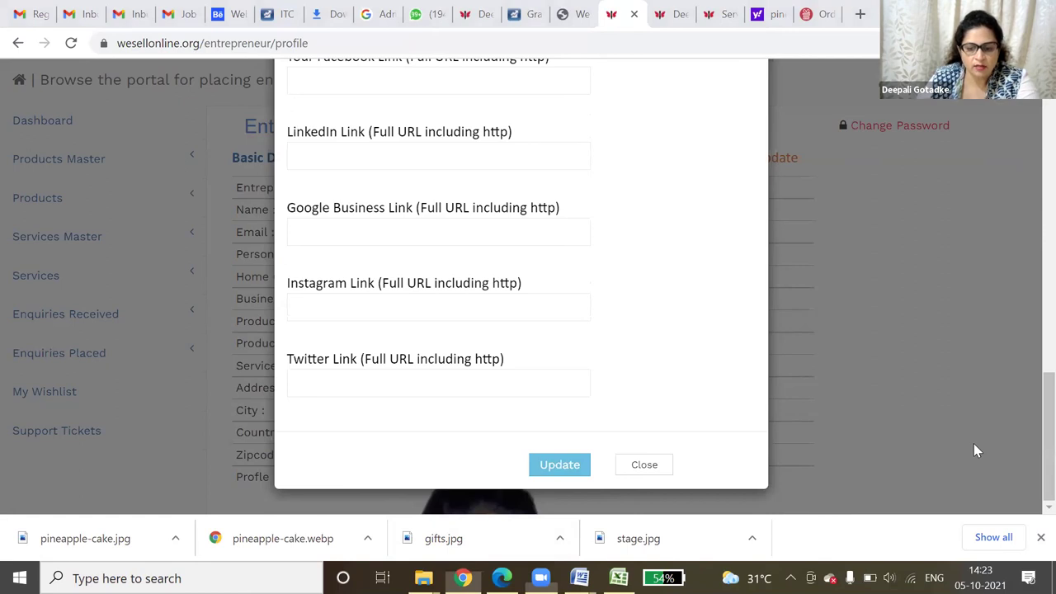
pyautogui.scroll(3, 707, 337)
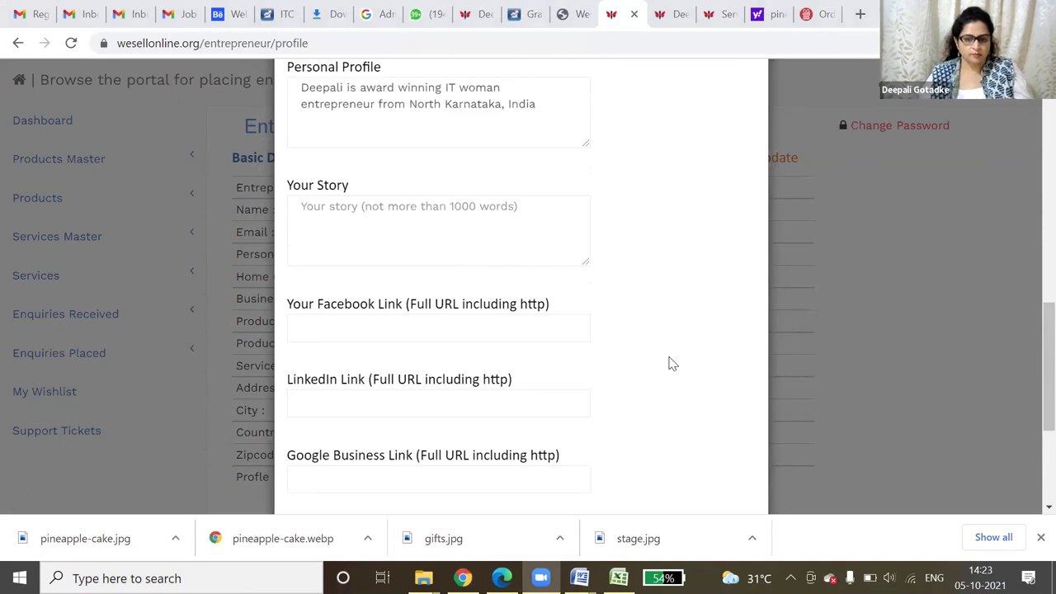
pyautogui.scroll(3, 669, 361)
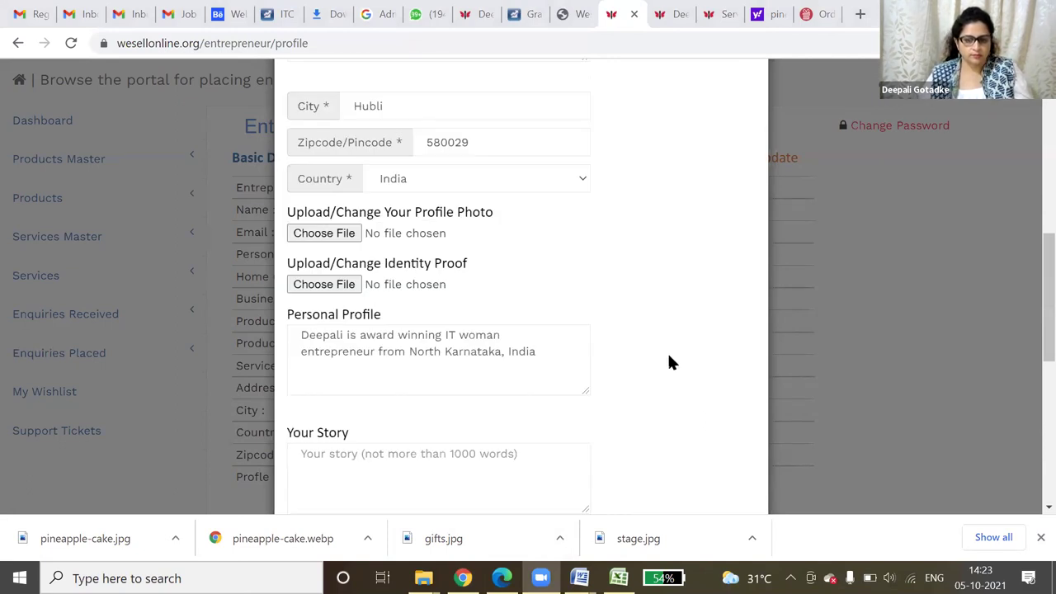
pyautogui.scroll(-4, 669, 361)
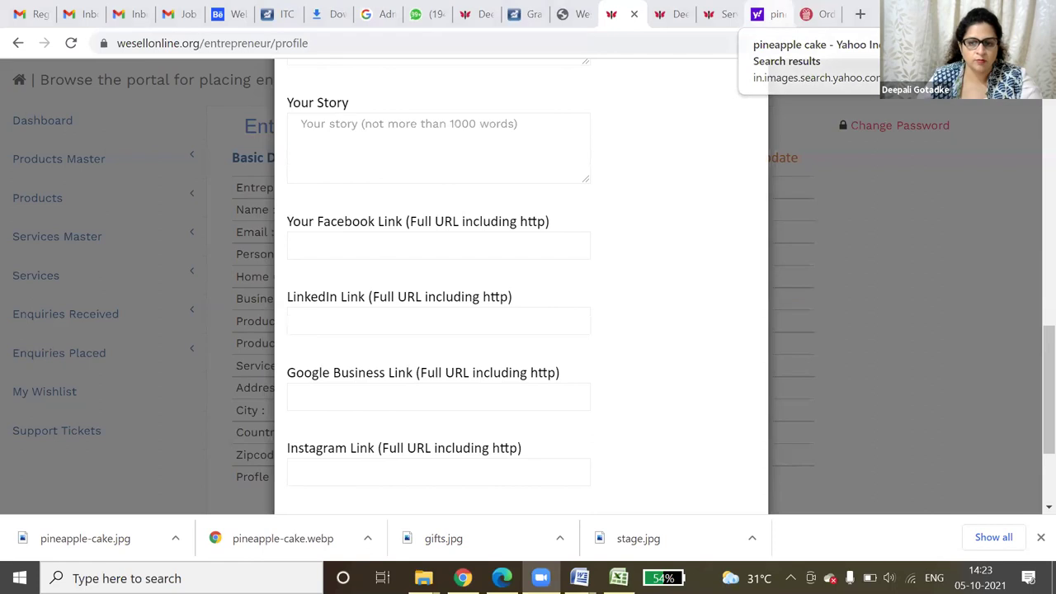
# - Load Facebook in a new tab, search 'clickroses', and open the Clickroses page
pyautogui.click(860, 14)
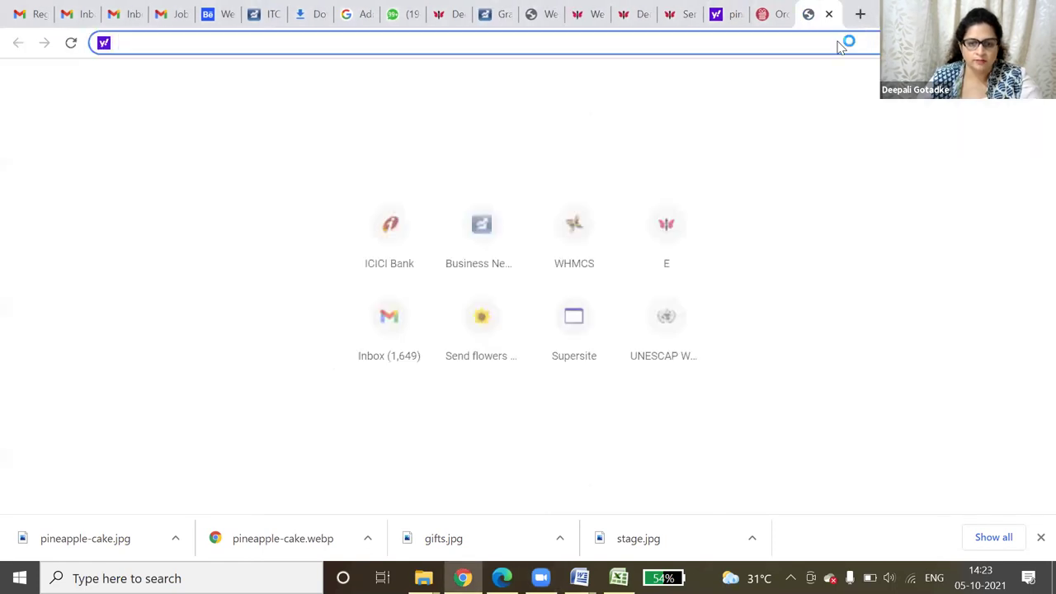
pyautogui.write('fac')
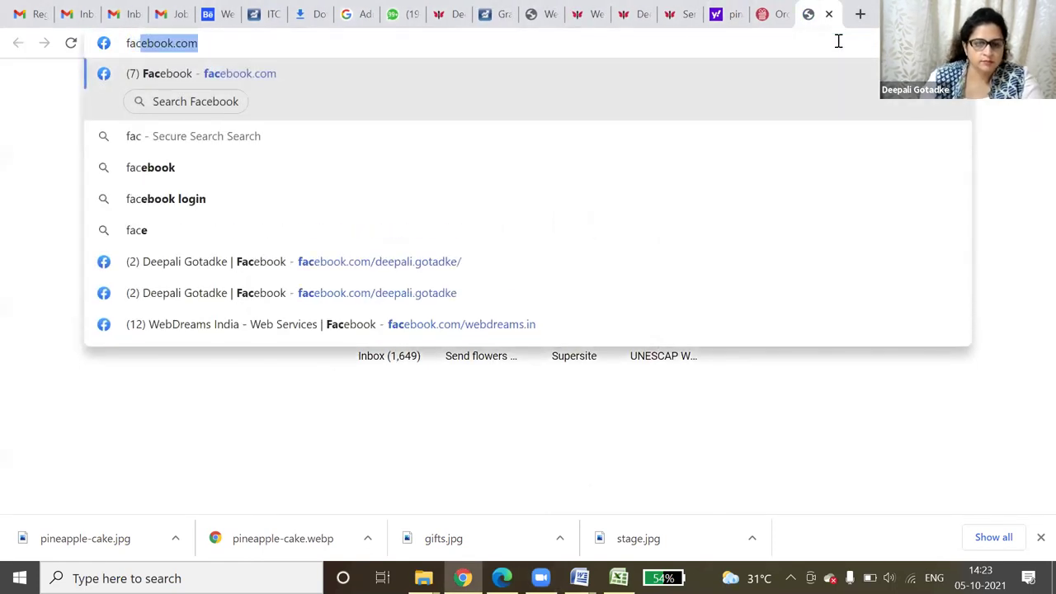
pyautogui.press('Return')
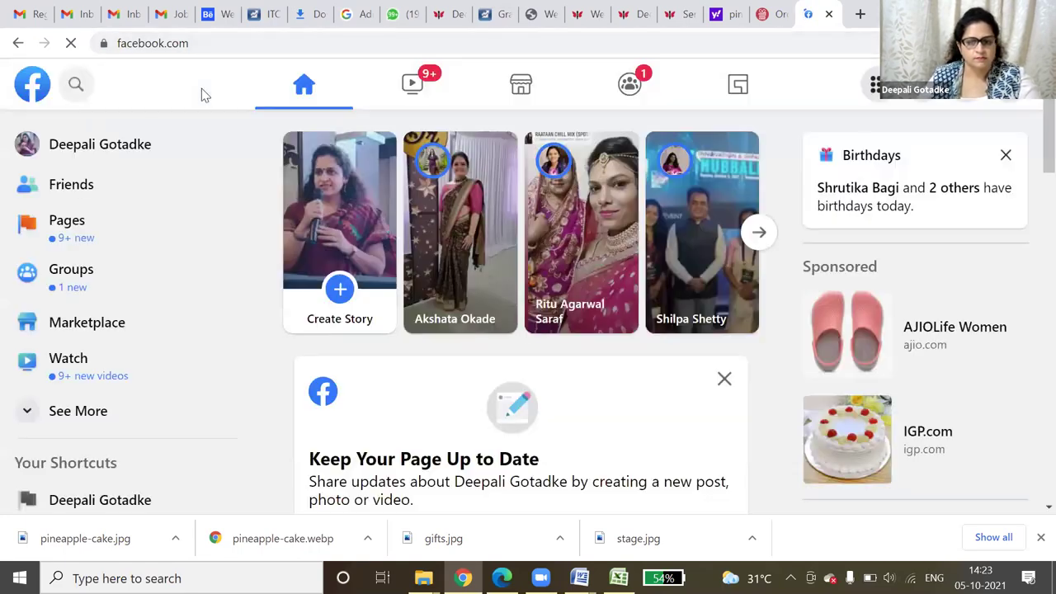
pyautogui.click(79, 85)
pyautogui.write('cl')
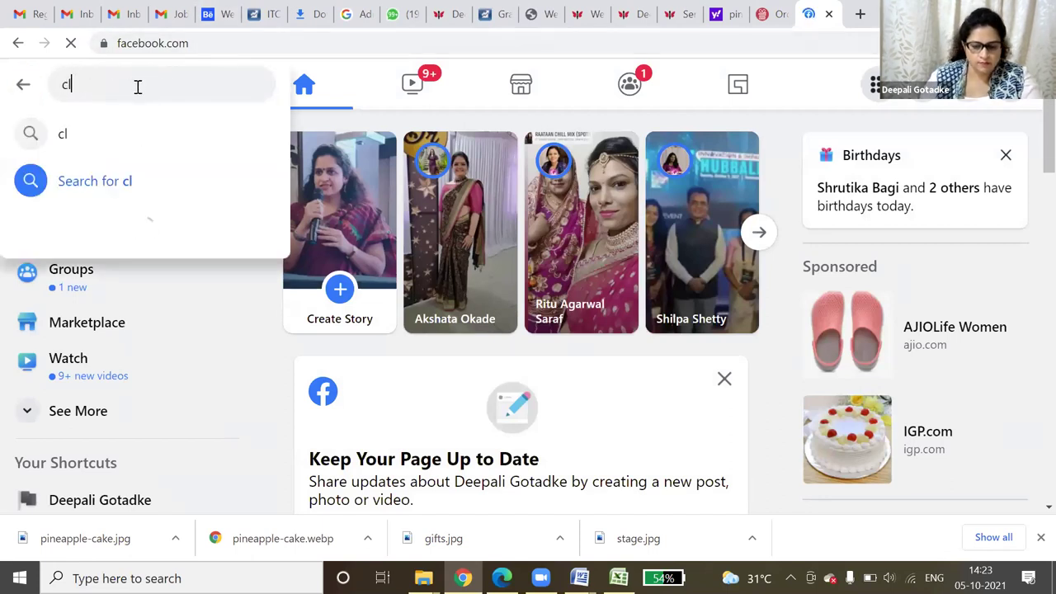
pyautogui.write('ickros')
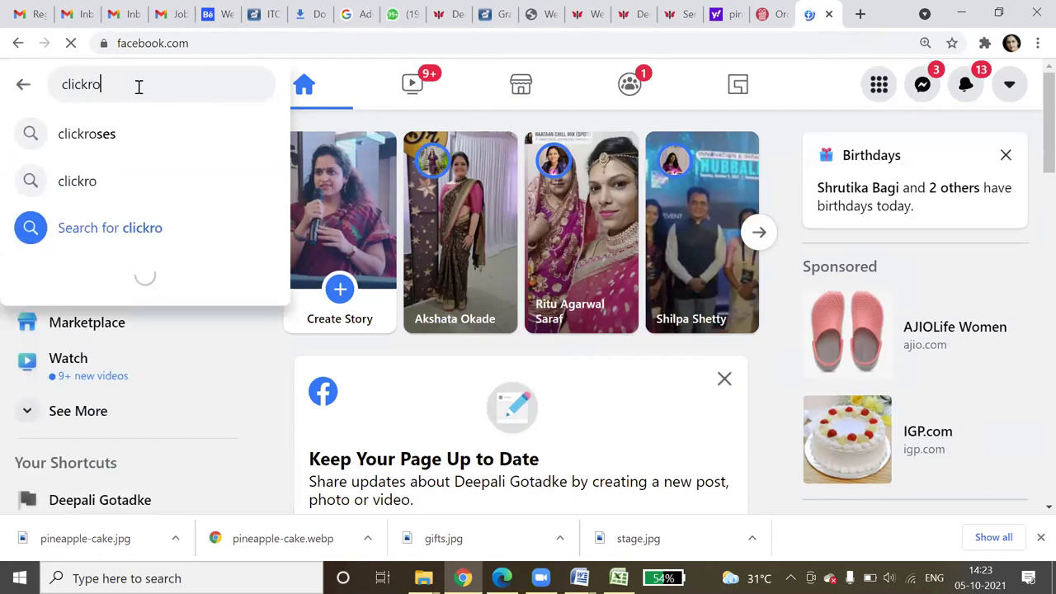
pyautogui.click(149, 139)
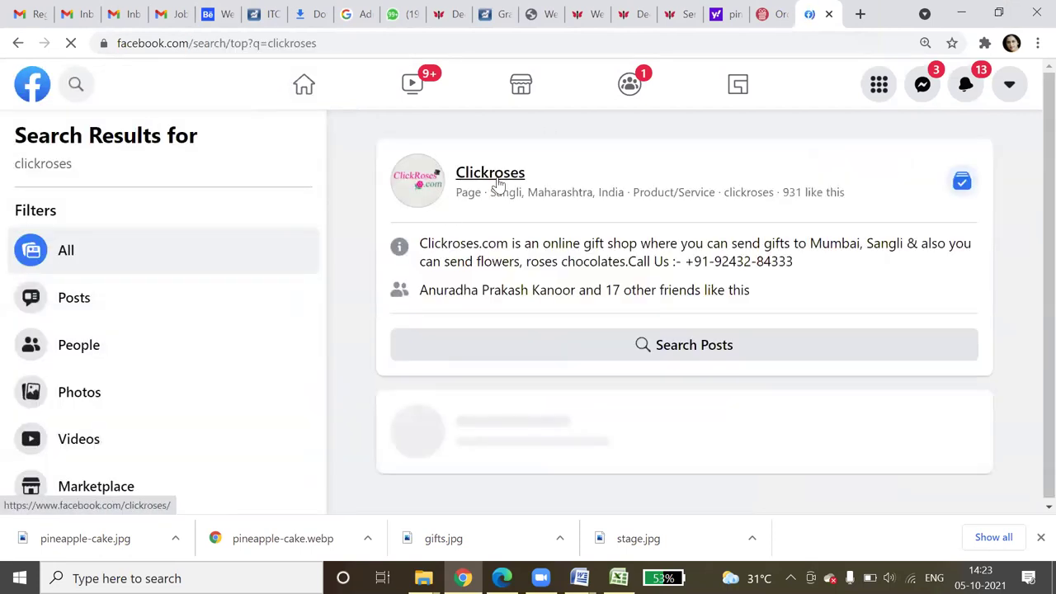
pyautogui.click(486, 191)
# - Copy the Clickroses page address and return to the WeSellOnline entrepreneur details page
pyautogui.click(276, 44)
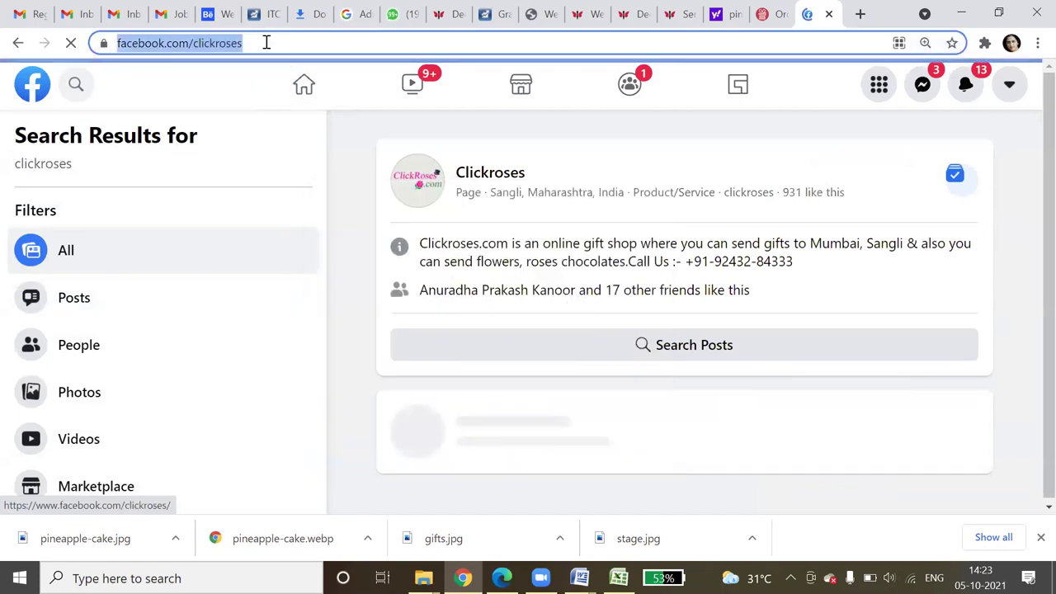
pyautogui.rightClick(222, 41)
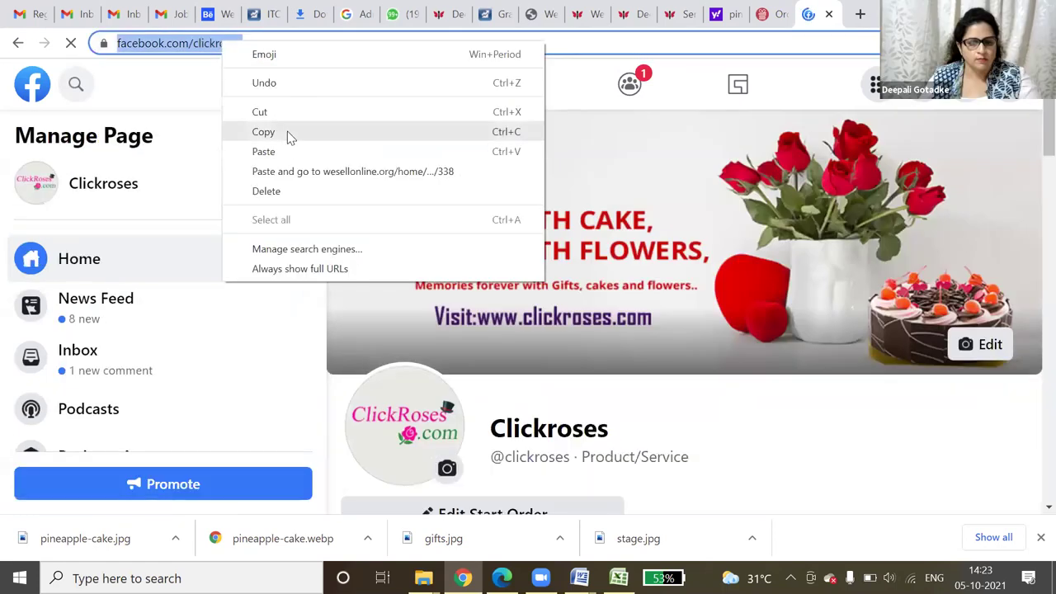
pyautogui.click(288, 132)
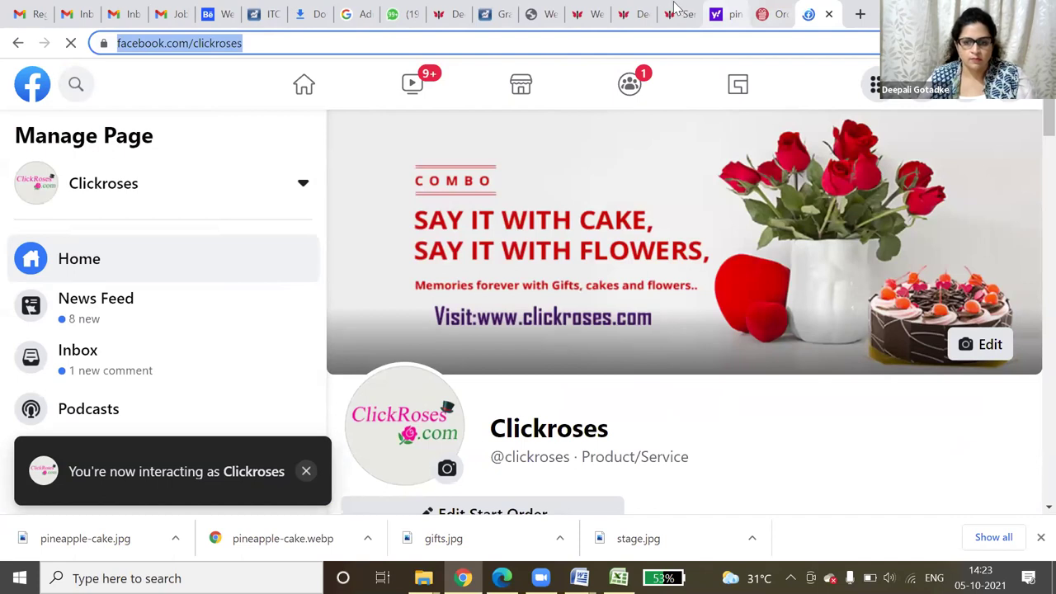
pyautogui.click(675, 10)
pyautogui.click(625, 10)
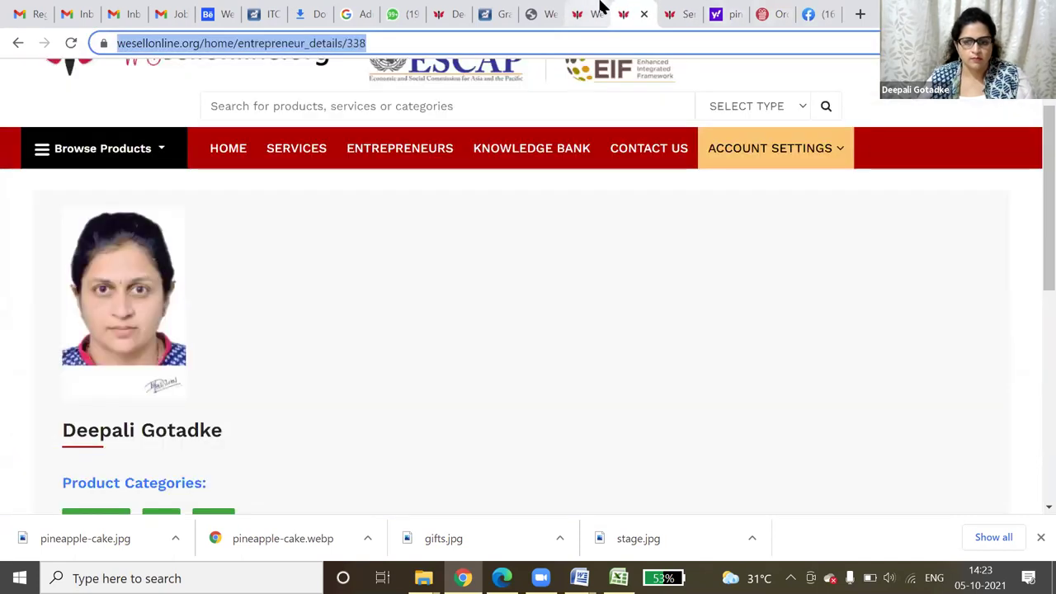
# - Fill the Facebook Link field with the suggested Clickroses Facebook address and update the profile
pyautogui.click(601, 8)
pyautogui.click(364, 252)
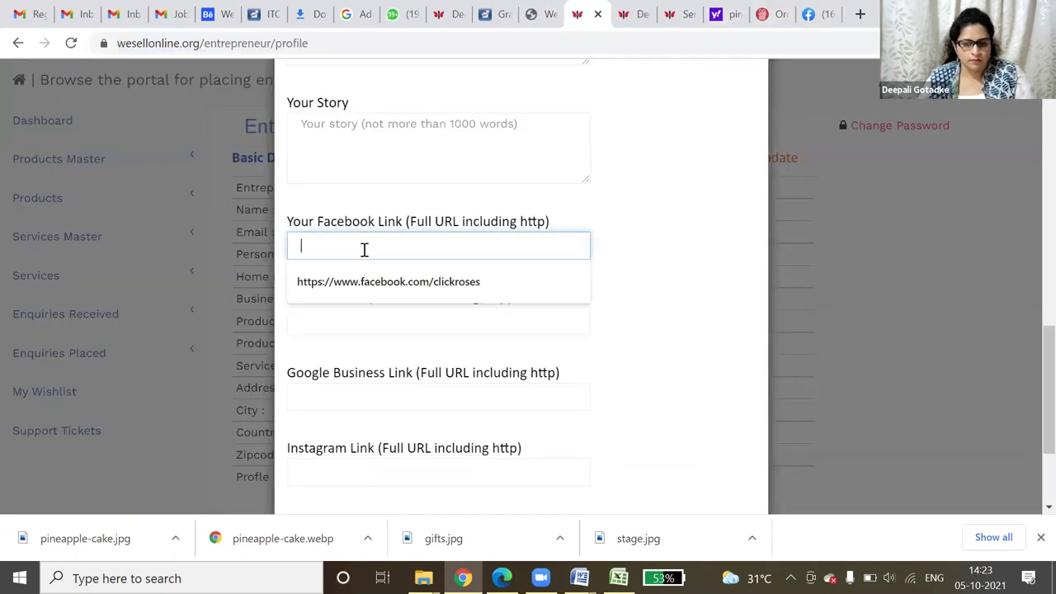
pyautogui.press('Down')
pyautogui.press('Return')
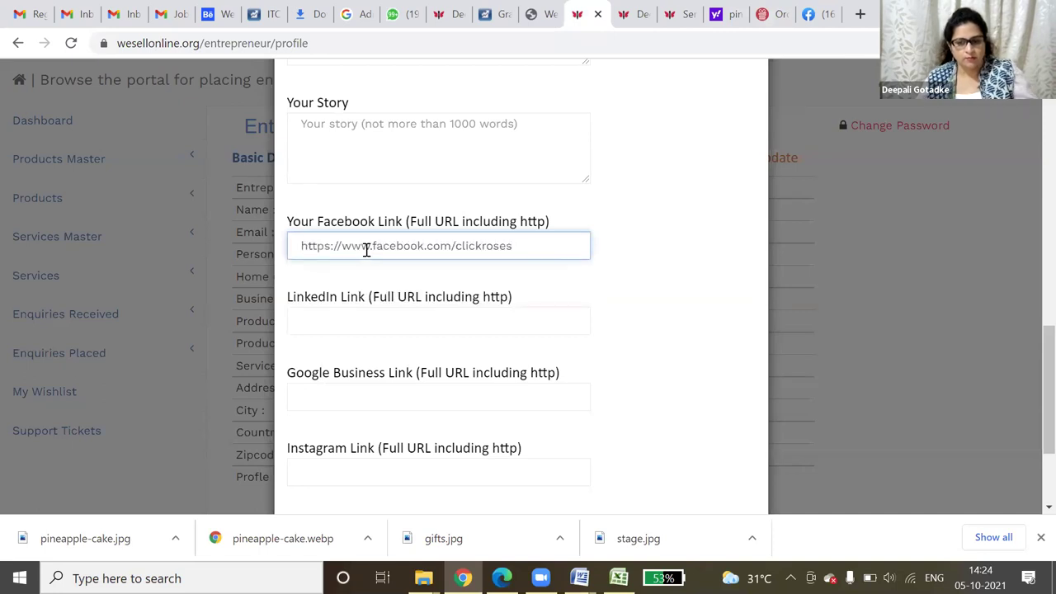
pyautogui.click(613, 325)
pyautogui.scroll(-3, 614, 323)
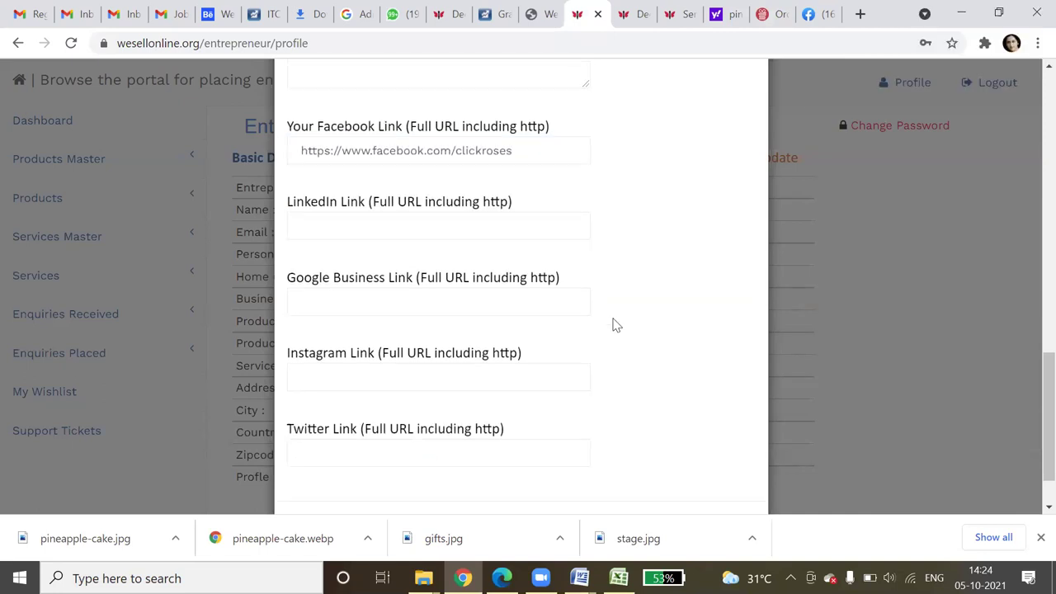
pyautogui.click(577, 472)
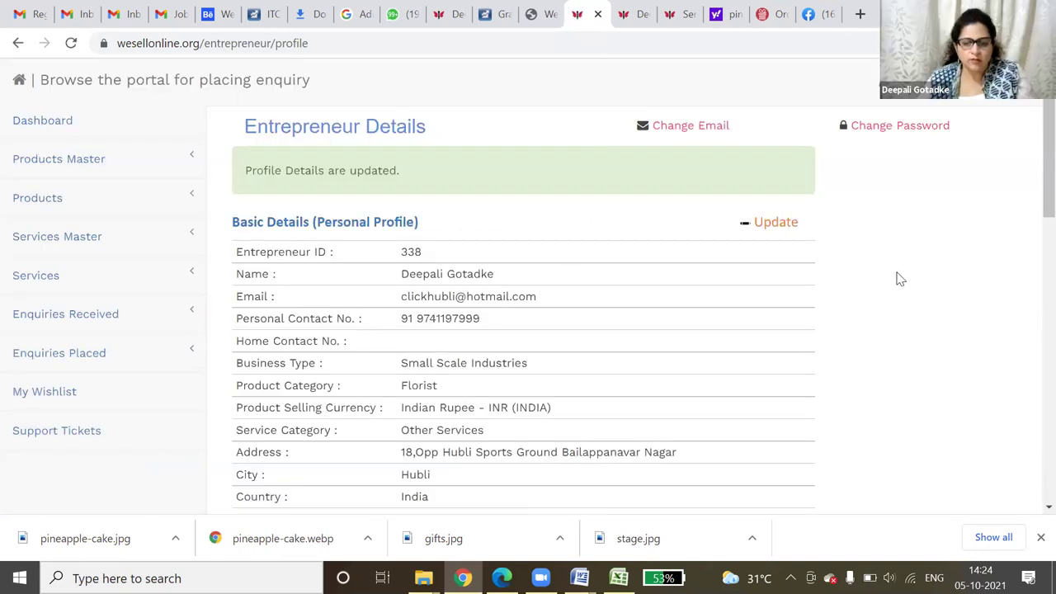
# - Scroll through the updated profile to check the saved details
pyautogui.scroll(-7, 879, 295)
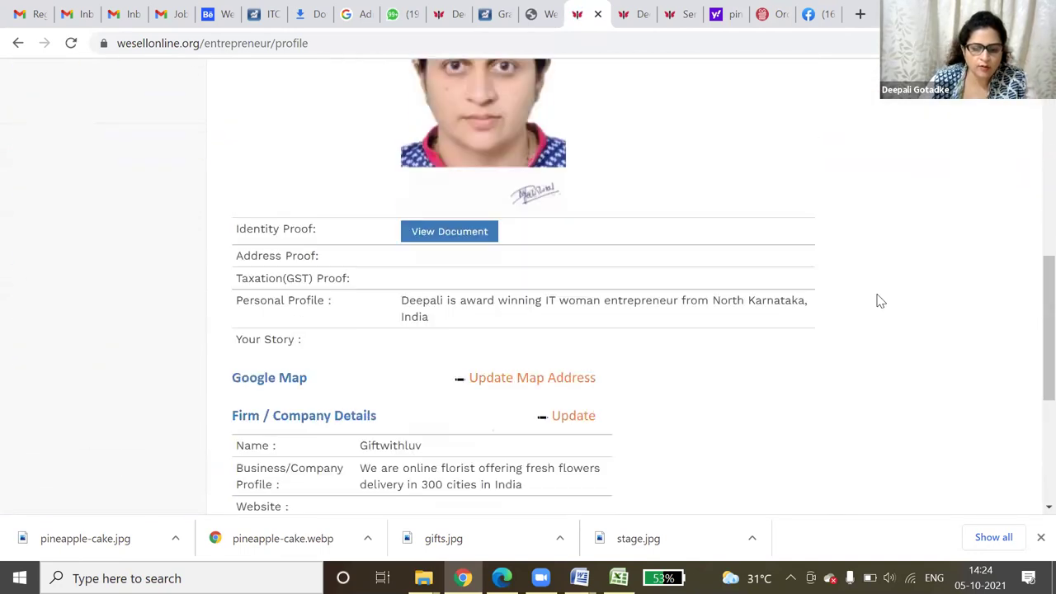
pyautogui.scroll(-4, 880, 301)
pyautogui.scroll(6, 880, 302)
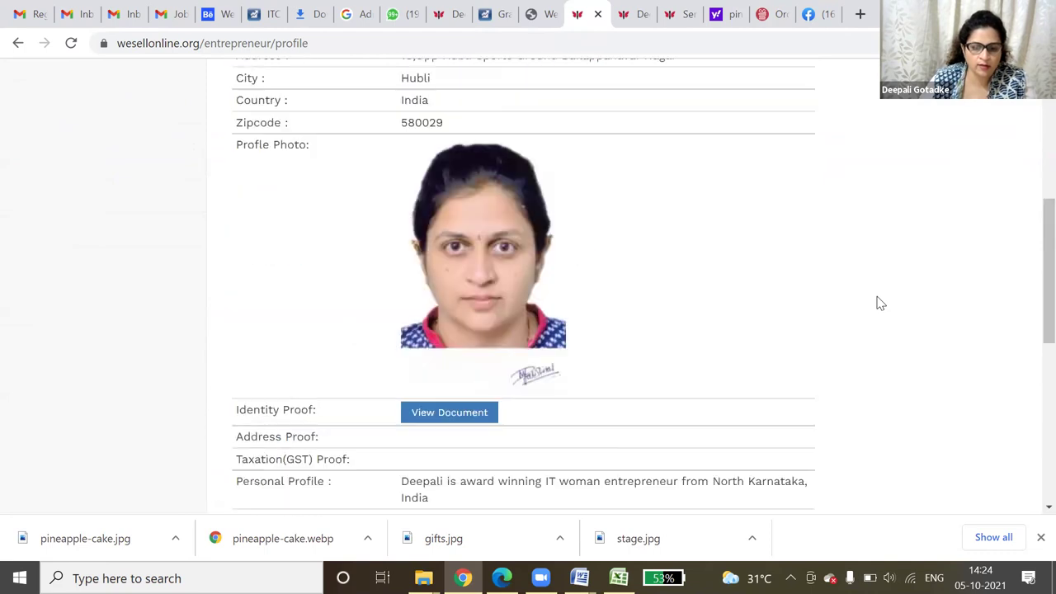
pyautogui.scroll(3, 879, 304)
pyautogui.scroll(-3, 880, 303)
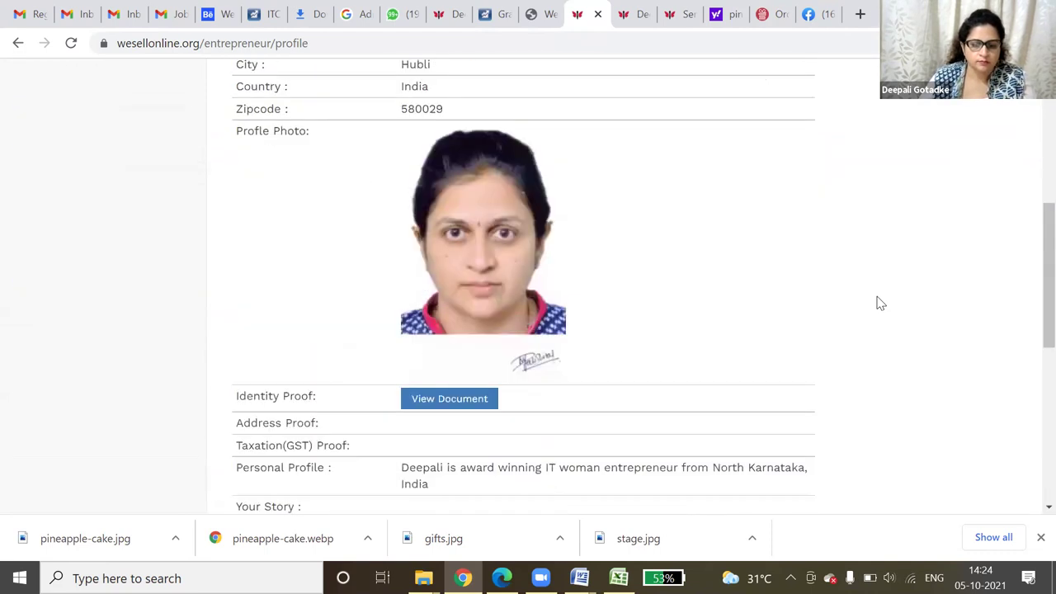
pyautogui.scroll(-2, 880, 303)
pyautogui.scroll(-4, 651, 233)
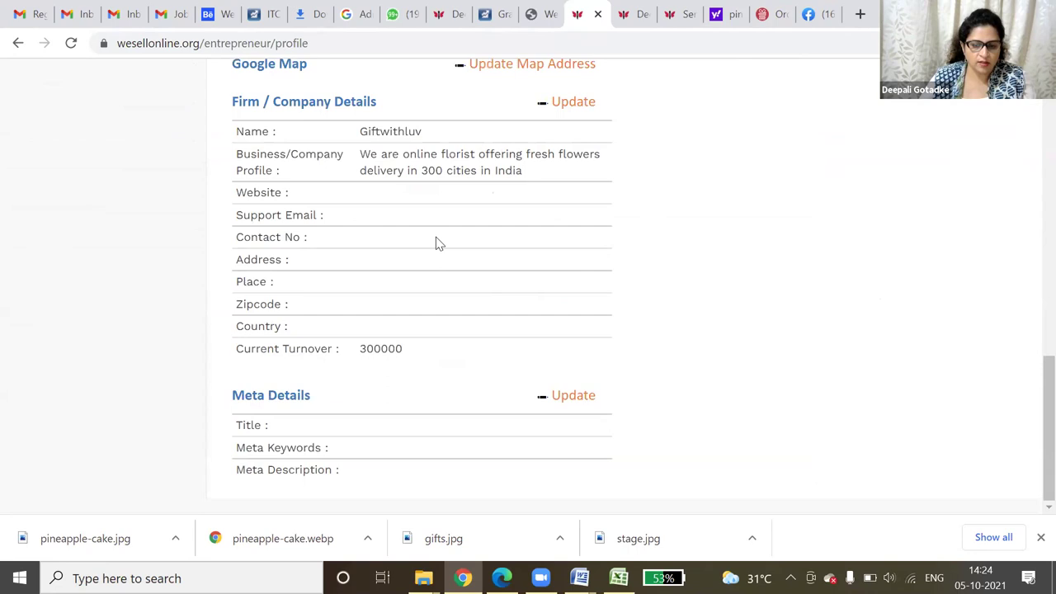
pyautogui.scroll(1, 545, 177)
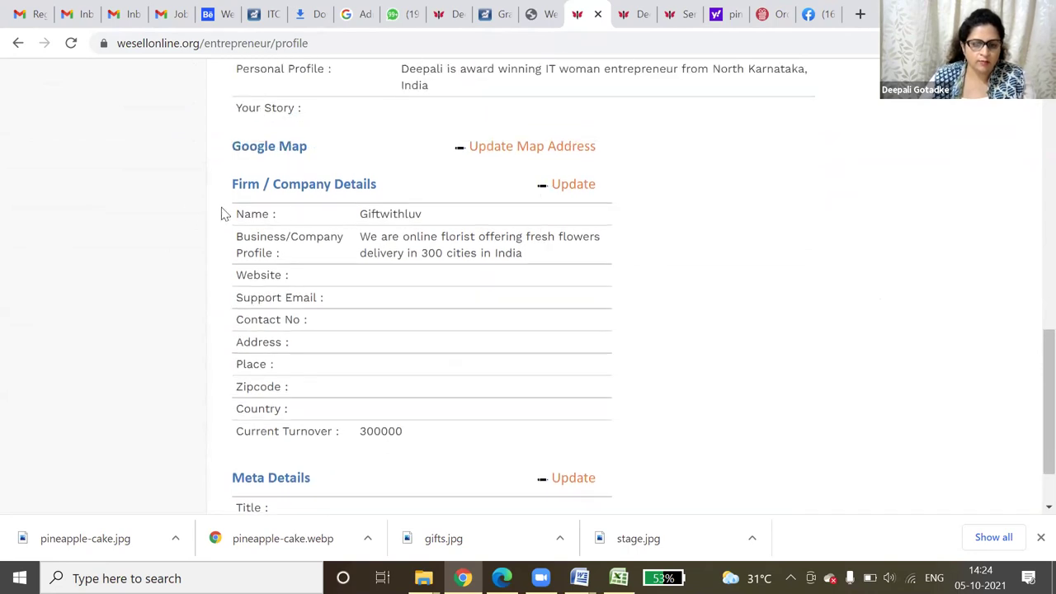
pyautogui.click(575, 184)
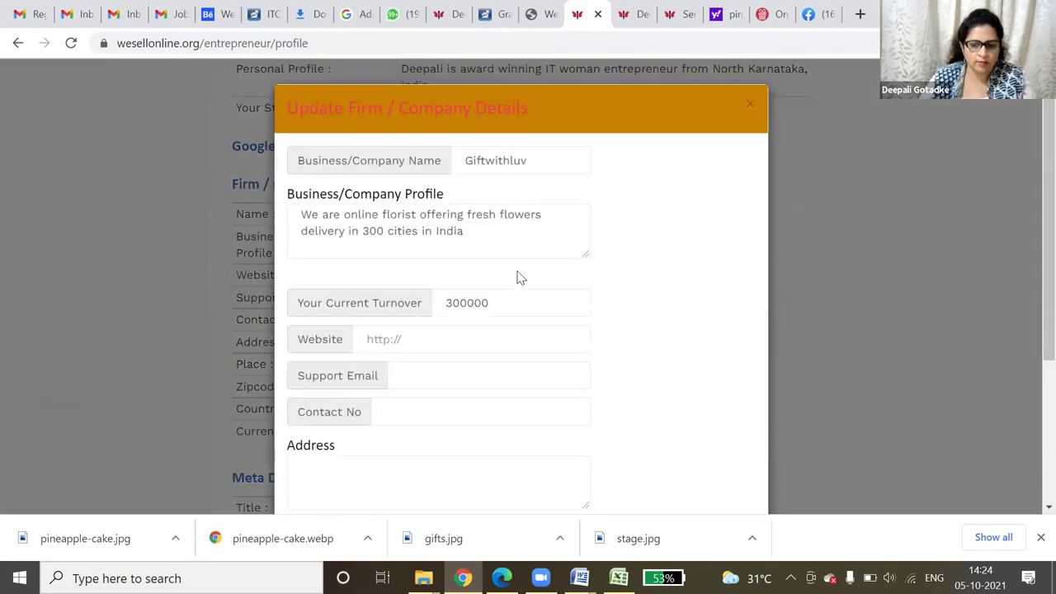
pyautogui.scroll(-3, 517, 278)
pyautogui.click(443, 116)
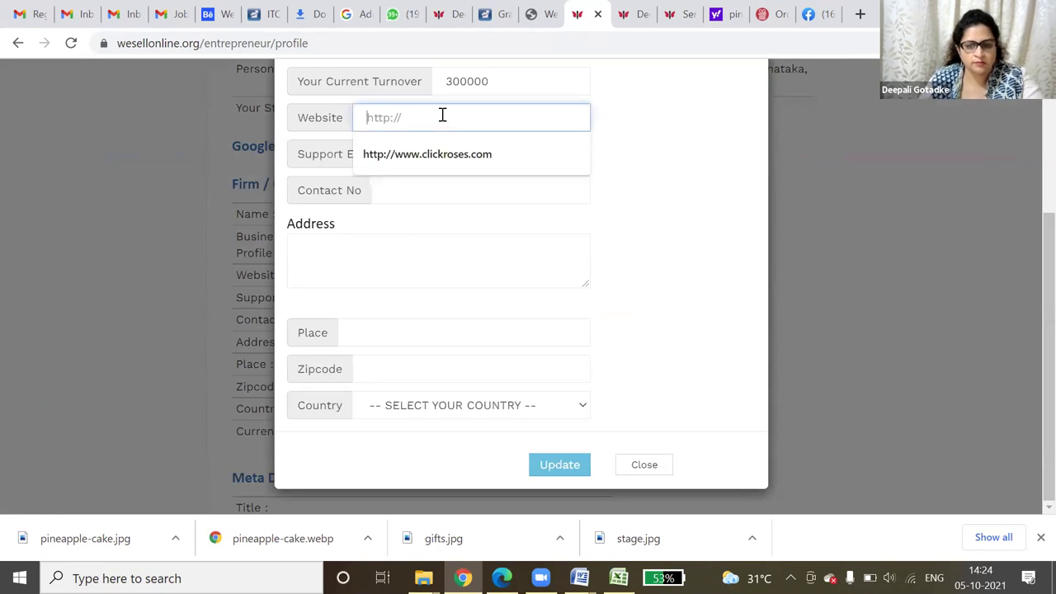
pyautogui.click(456, 154)
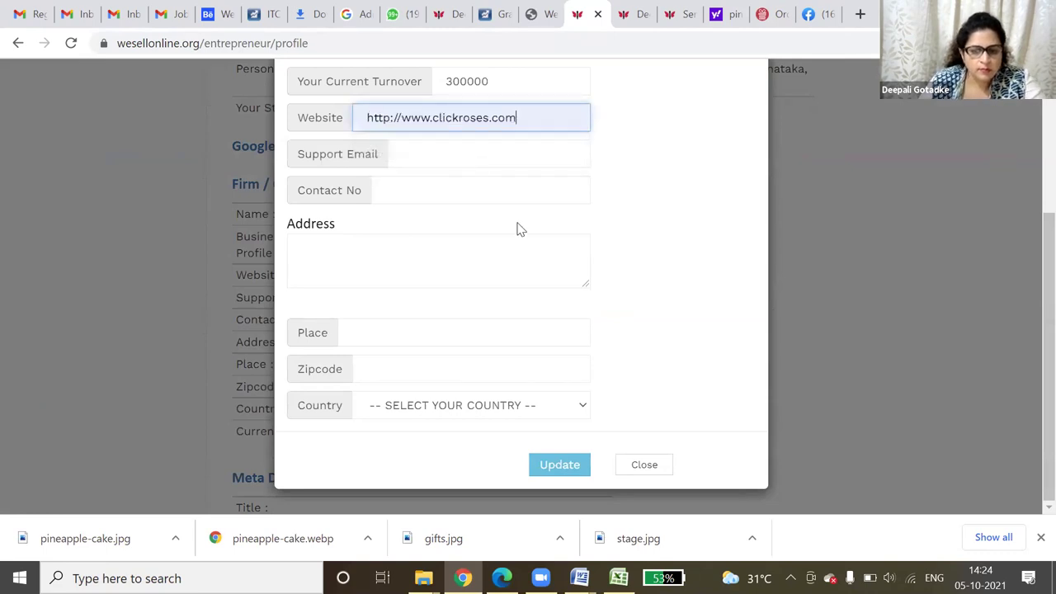
pyautogui.click(413, 159)
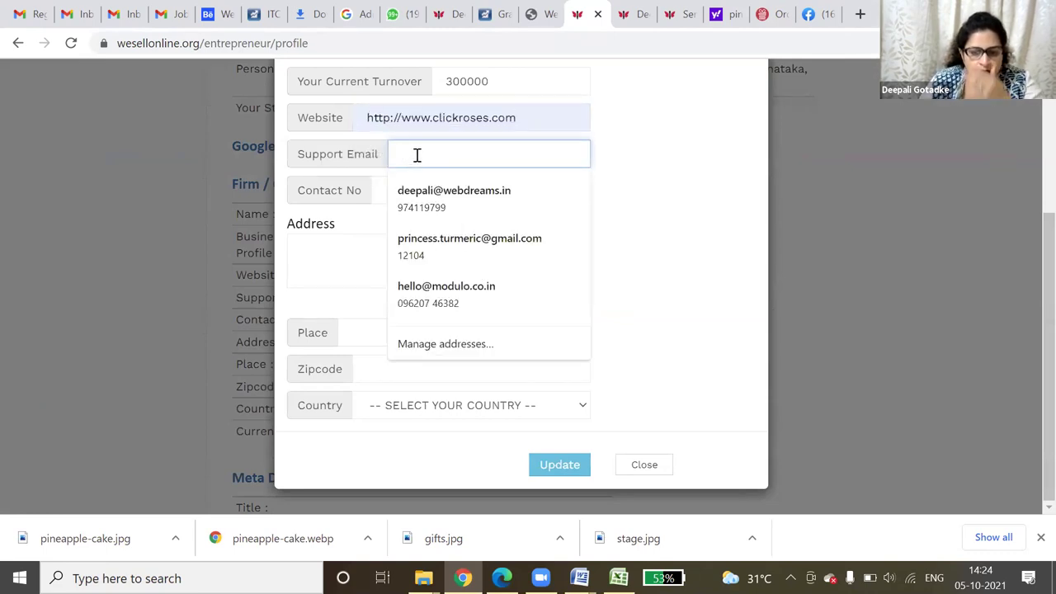
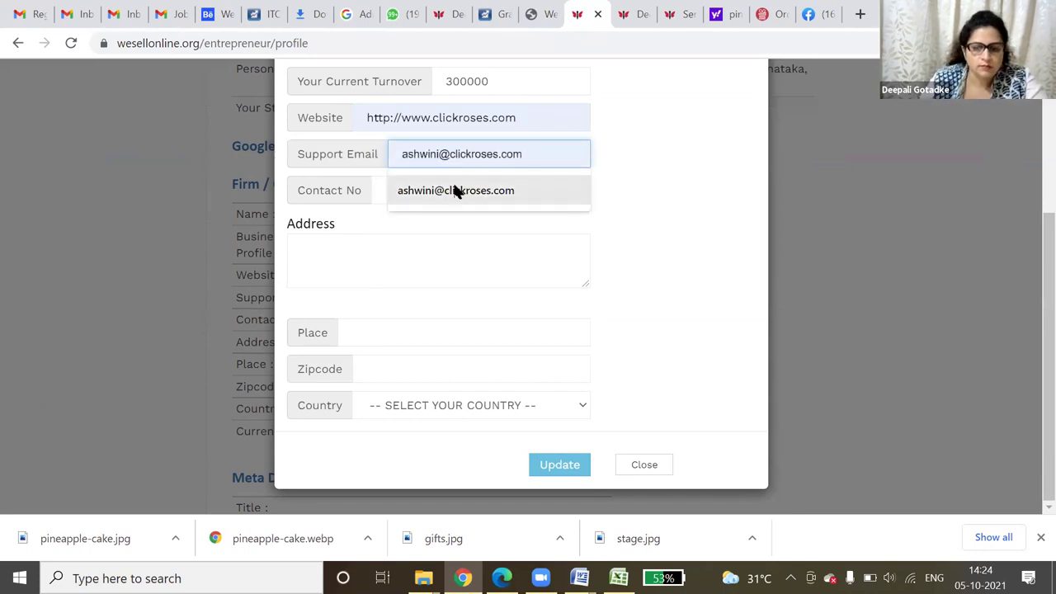
pyautogui.click(455, 190)
pyautogui.click(453, 193)
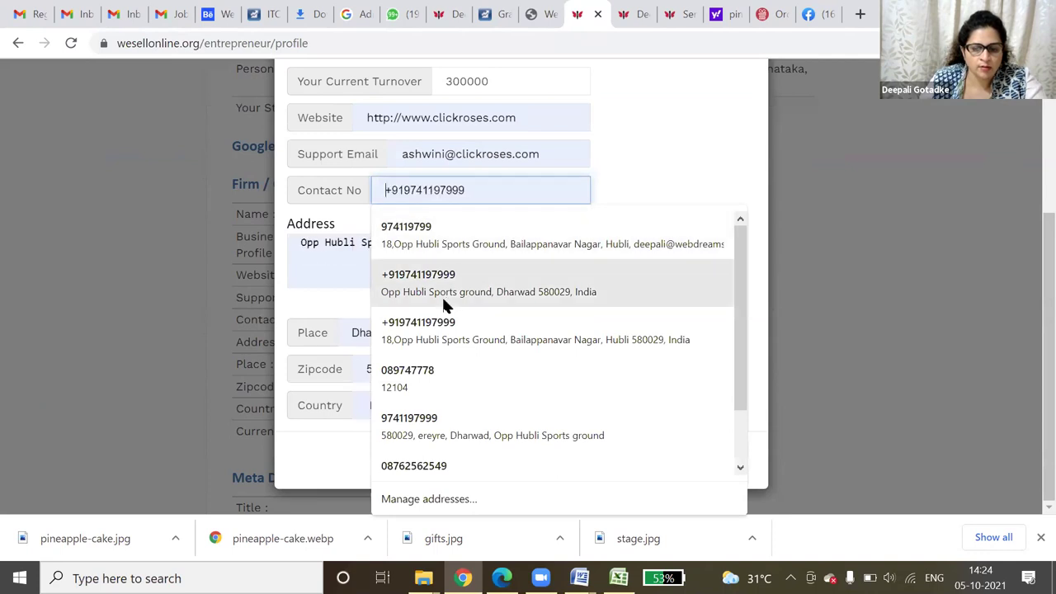
pyautogui.click(449, 419)
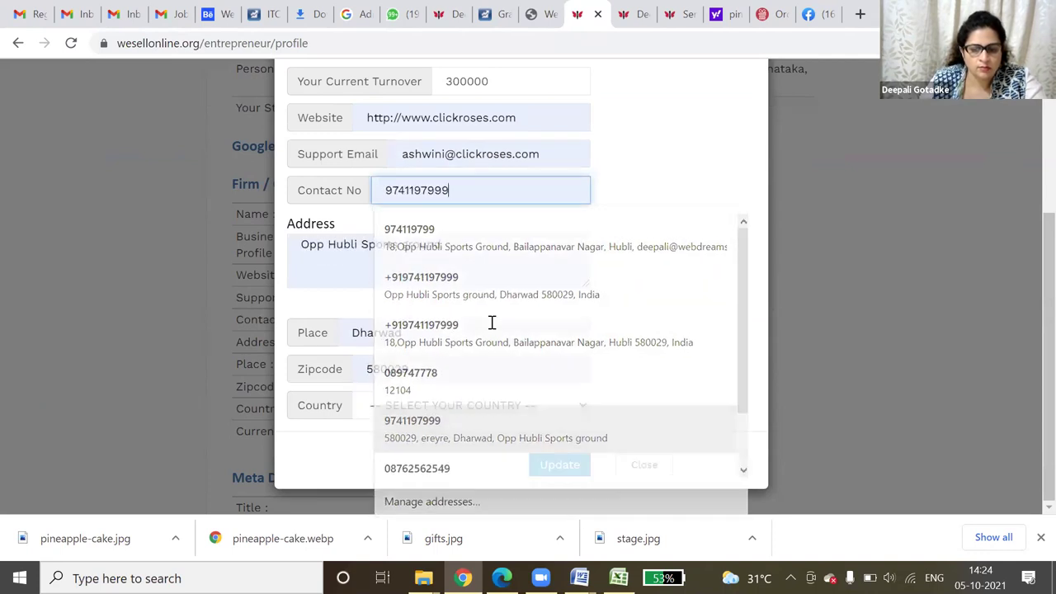
pyautogui.click(568, 467)
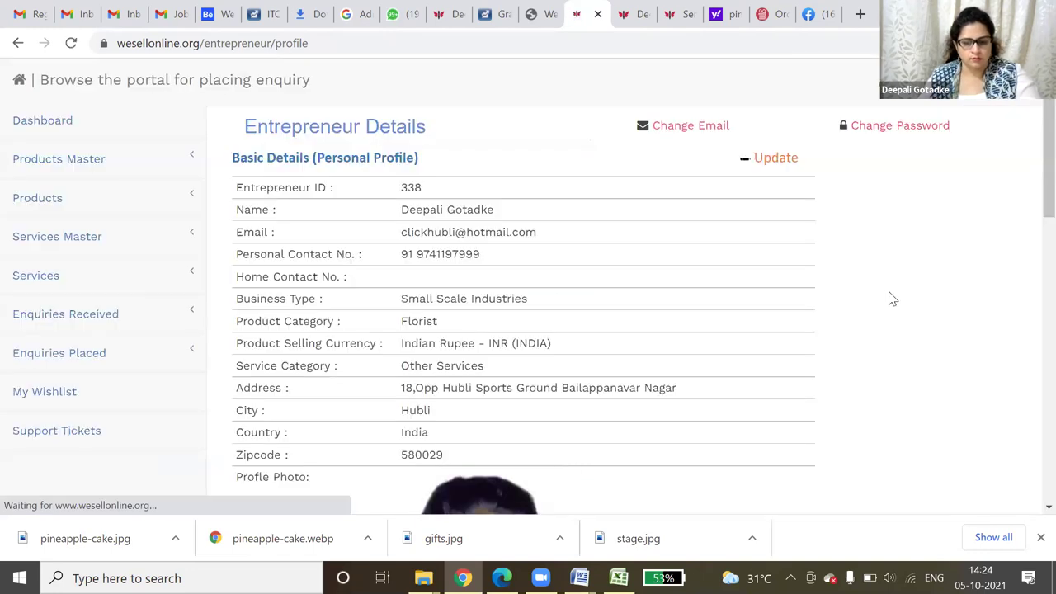
pyautogui.scroll(-10, 889, 297)
pyautogui.moveTo(361, 170); pyautogui.dragTo(511, 326)
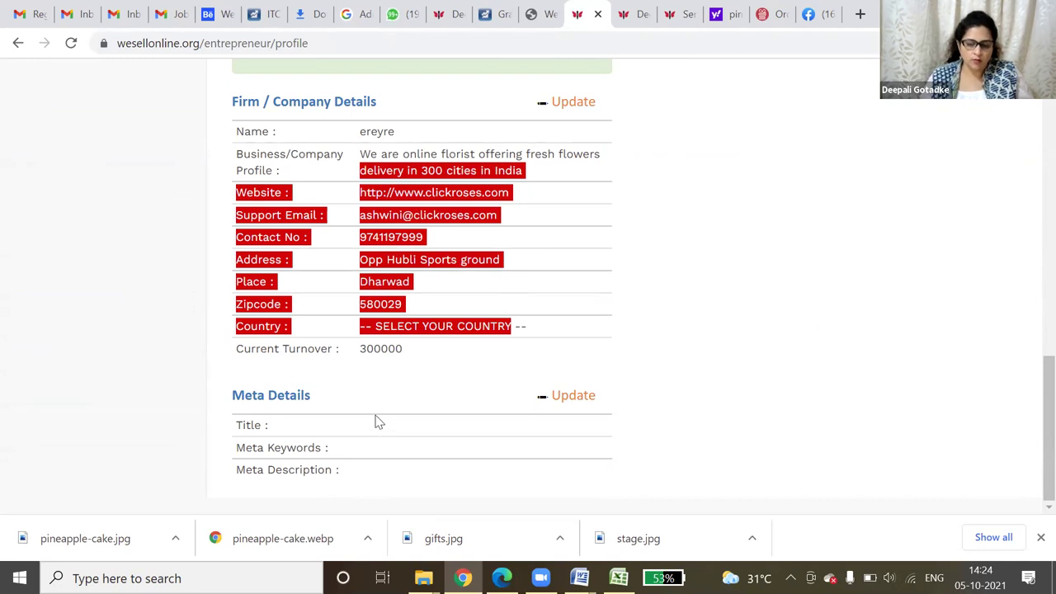
pyautogui.moveTo(238, 426); pyautogui.dragTo(351, 471)
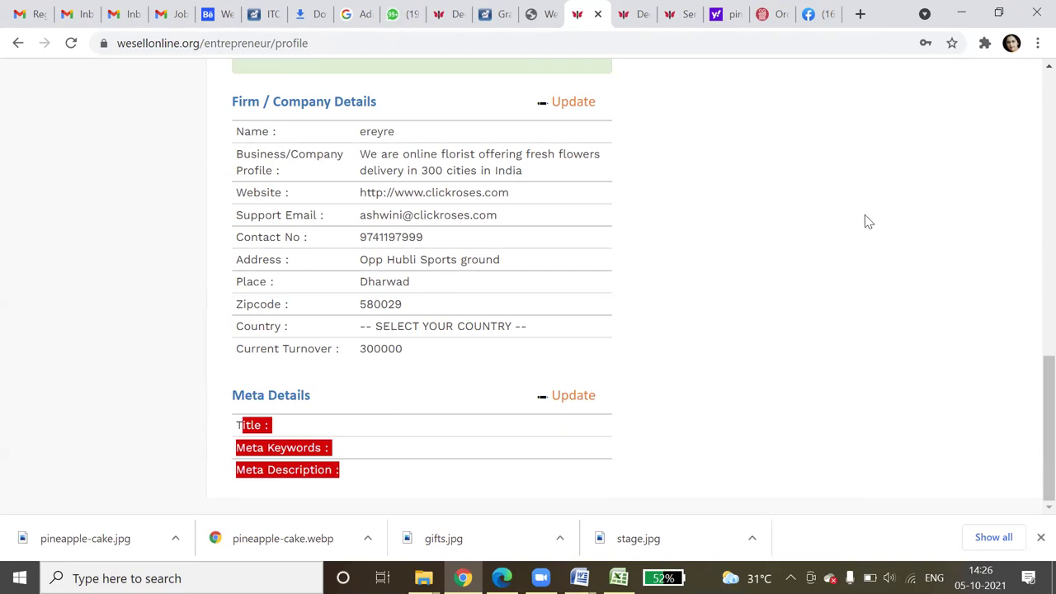
pyautogui.click(848, 237)
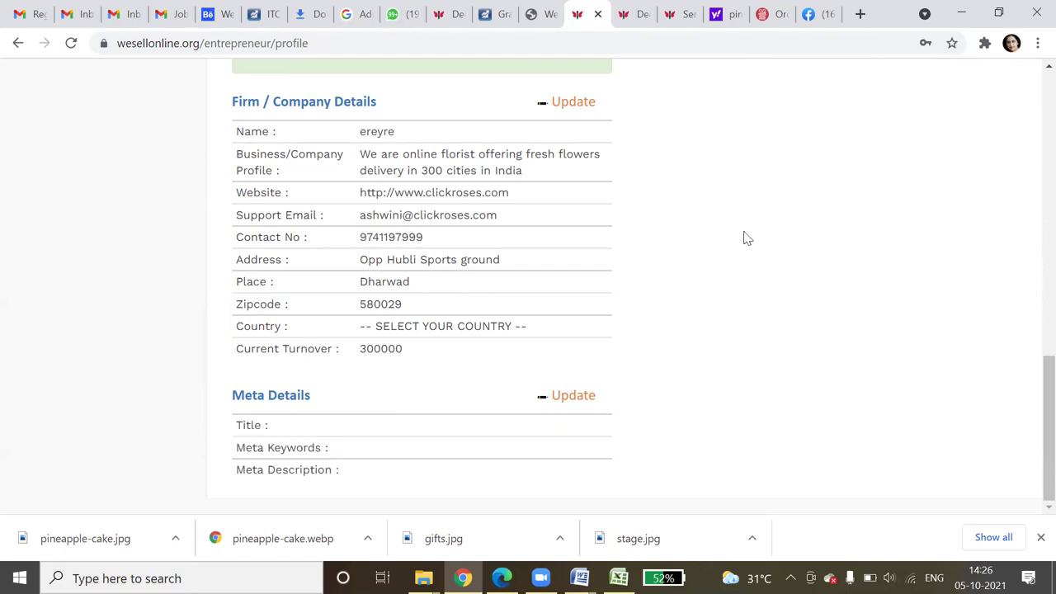
pyautogui.scroll(3, 731, 318)
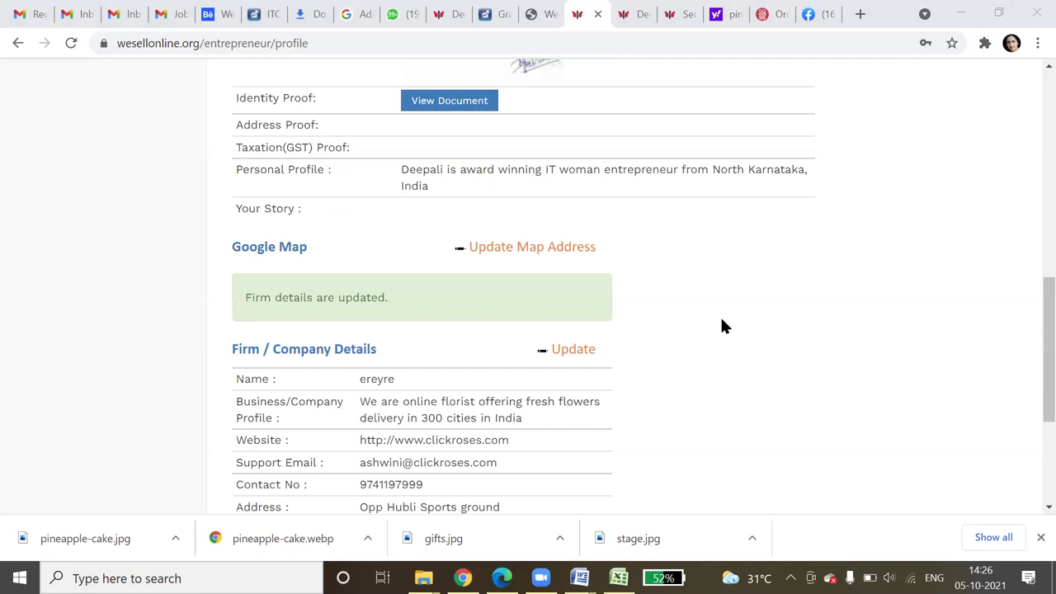
pyautogui.scroll(4, 723, 327)
pyautogui.scroll(3, 720, 329)
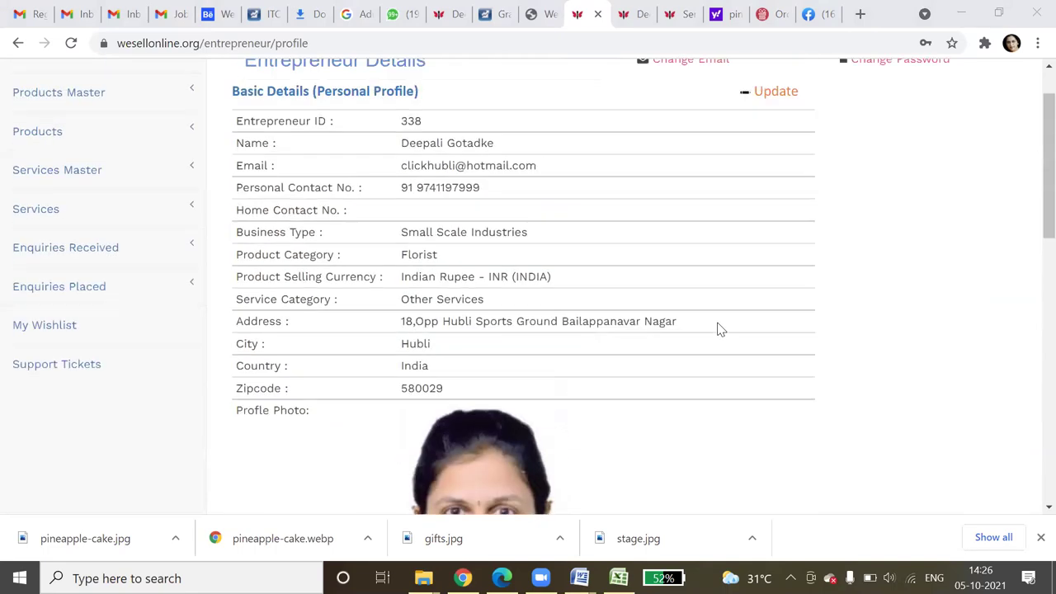
# - Reopen the Update Profile form and cut all the Personal Profile text to the clipboard
pyautogui.click(776, 93)
pyautogui.scroll(-3, 495, 404)
pyautogui.scroll(-7, 495, 406)
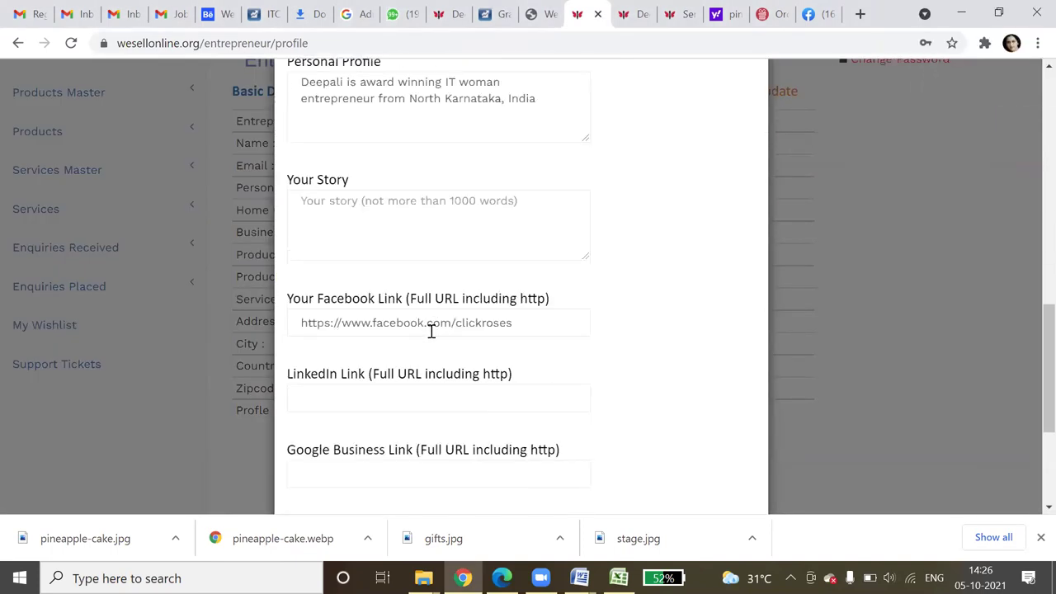
pyautogui.scroll(1, 340, 221)
pyautogui.moveTo(302, 164); pyautogui.dragTo(545, 187)
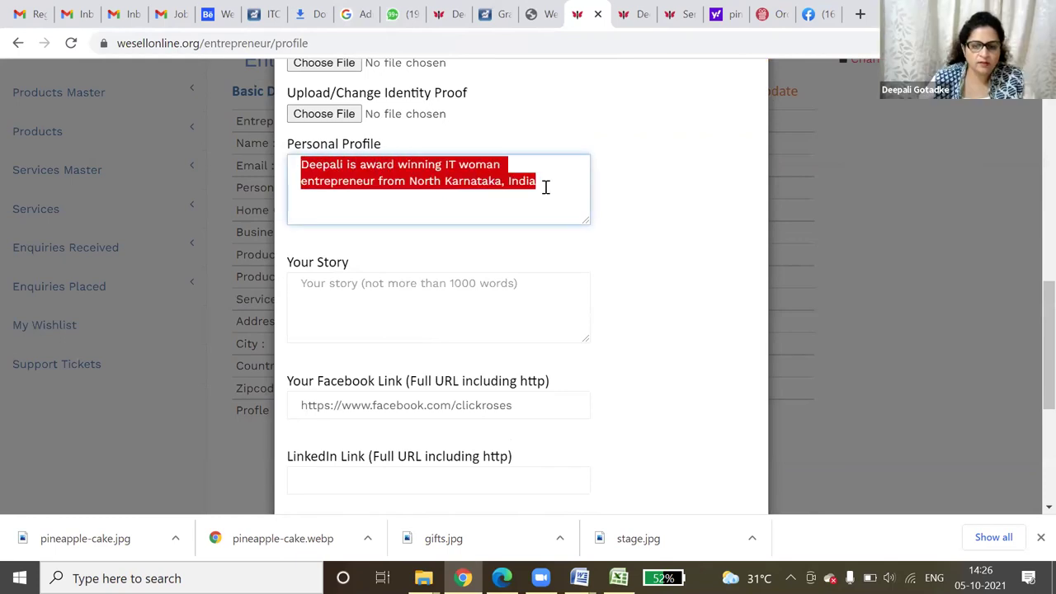
pyautogui.rightClick(412, 168)
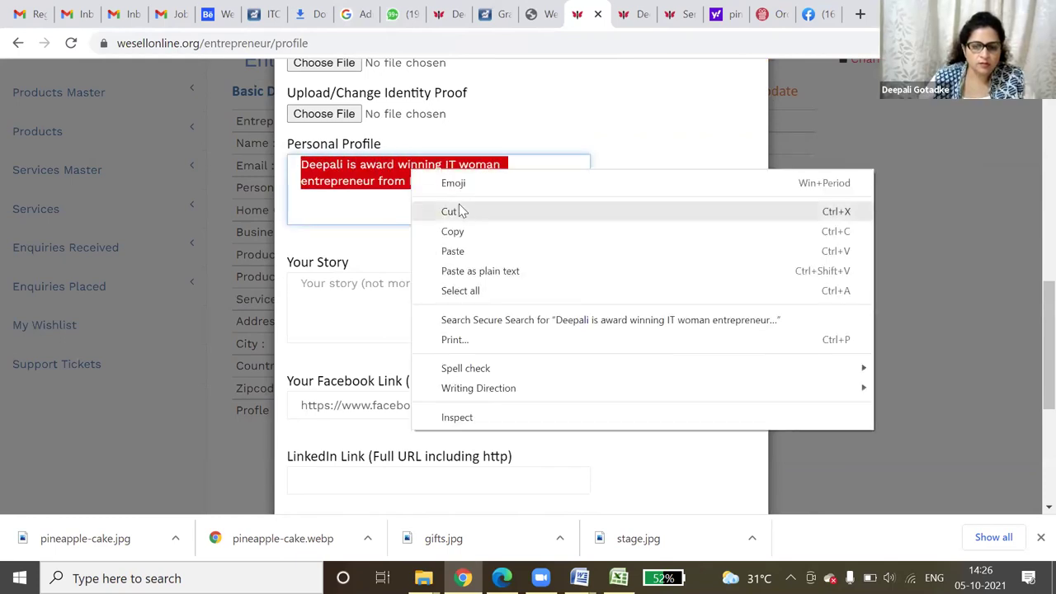
pyautogui.click(456, 212)
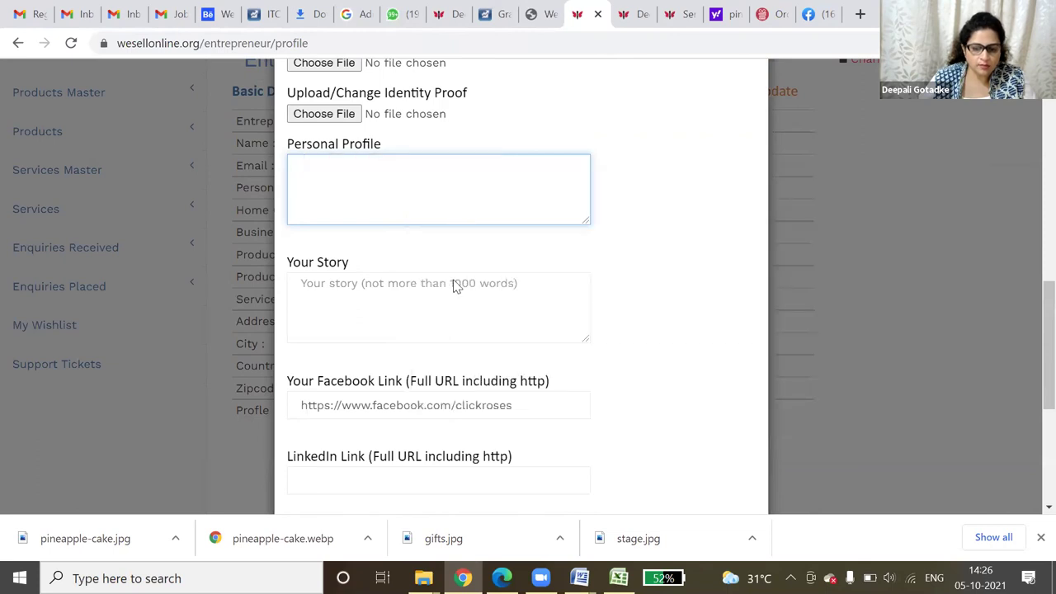
pyautogui.click(580, 578)
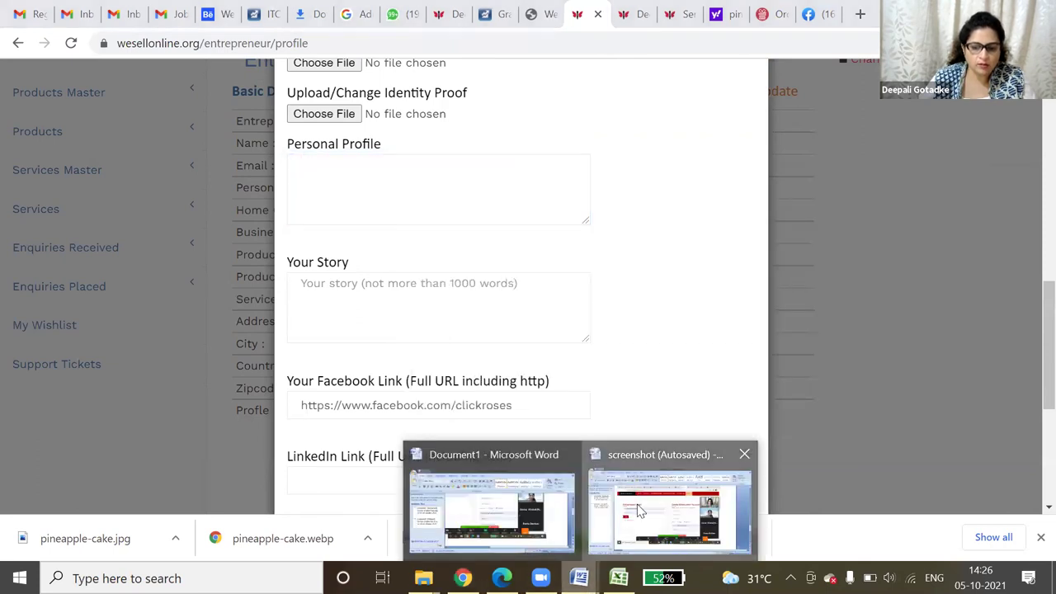
# - Paste the profile into a new blank Word document and add 'She has 20 years of expereince in the field of ecommerce'
pyautogui.click(672, 501)
pyautogui.click(18, 17)
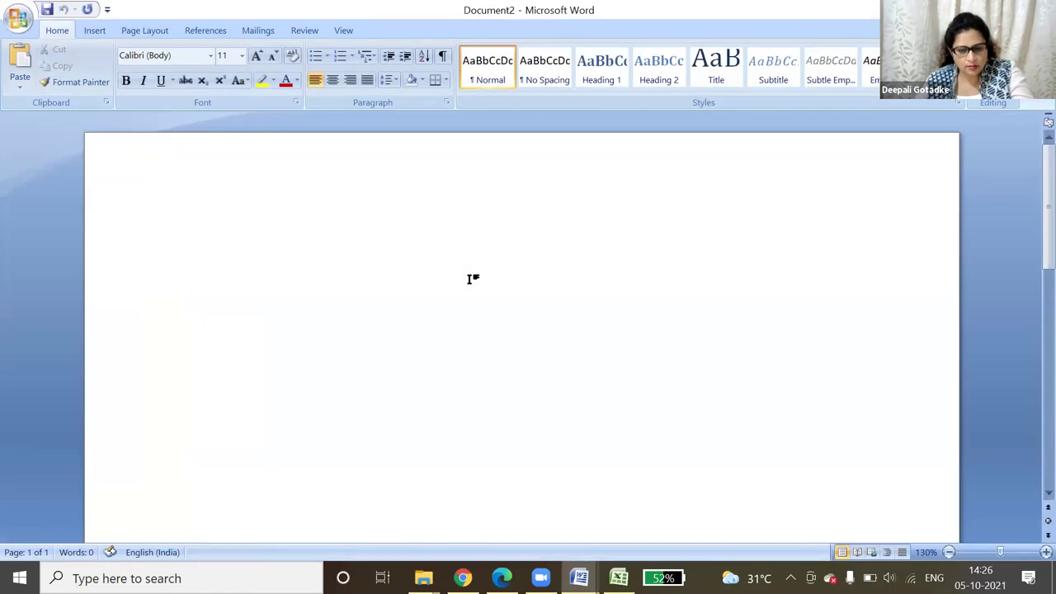
pyautogui.hotkey('ctrl', 'v')
pyautogui.press('Return')
pyautogui.write('She ')
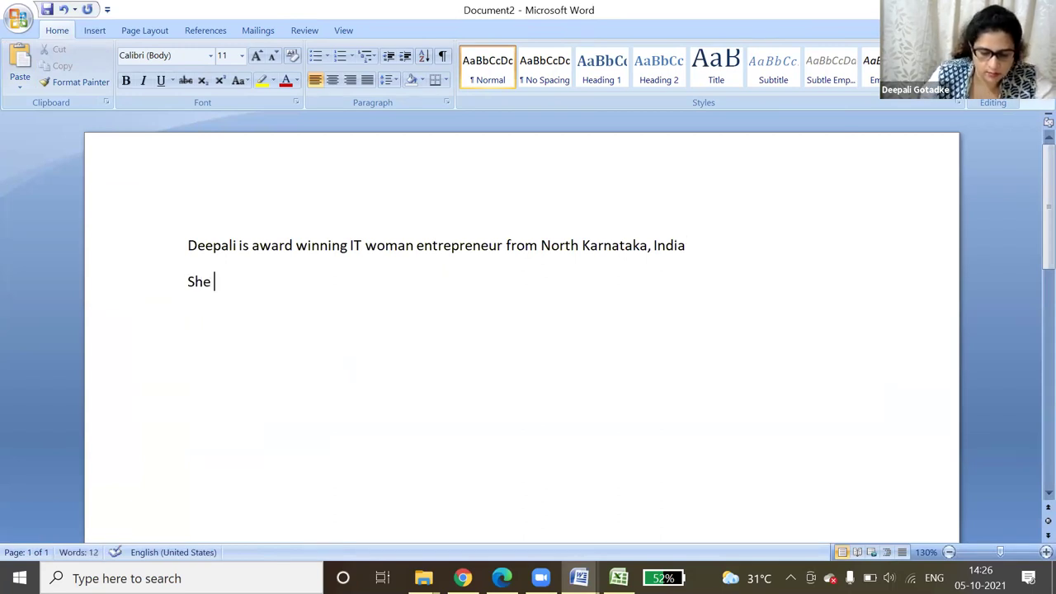
pyautogui.write('has 20 yea')
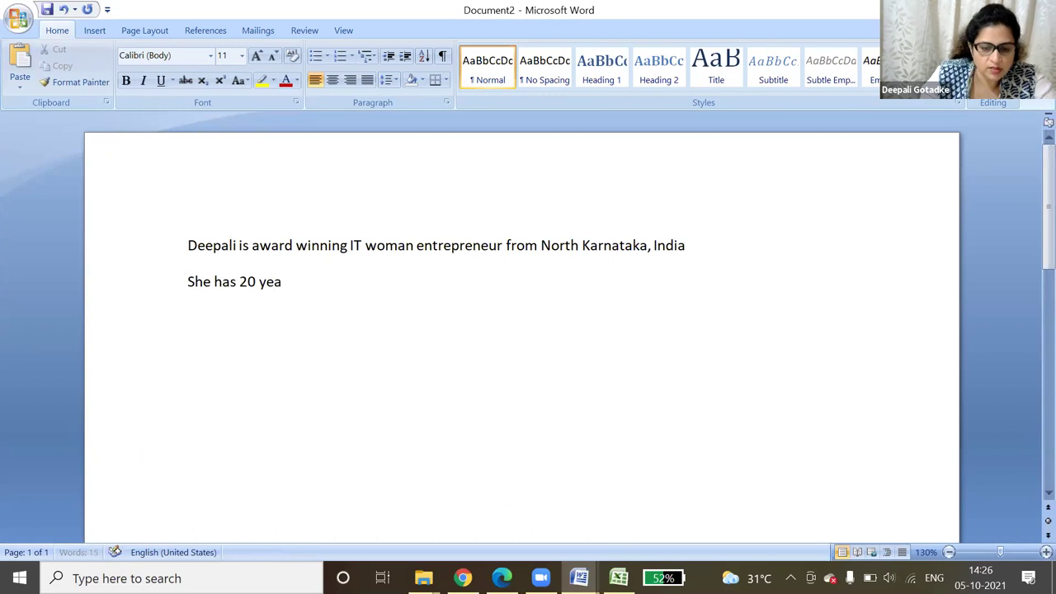
pyautogui.write('rs of ')
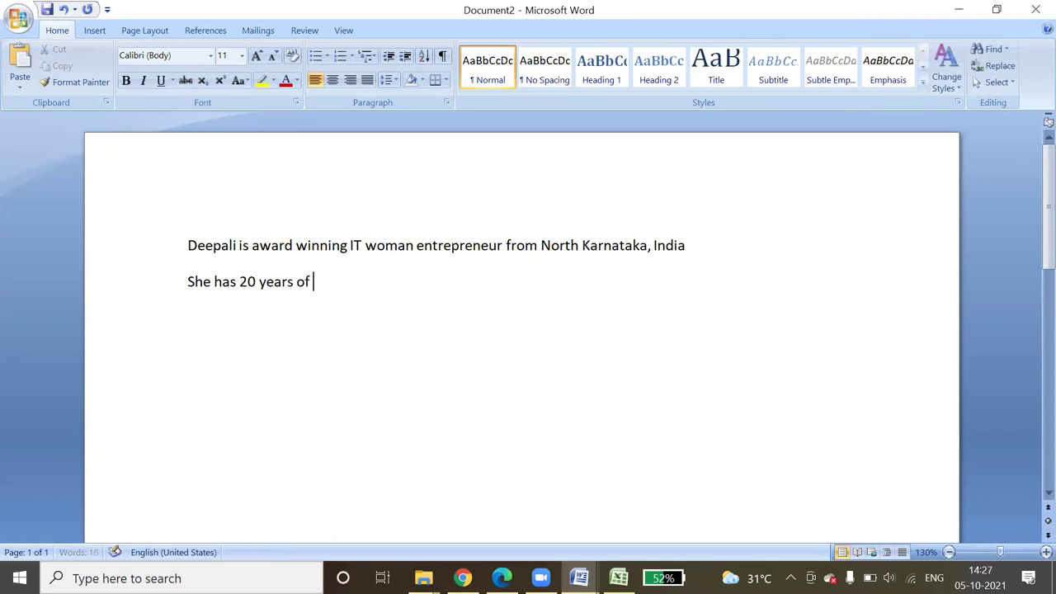
pyautogui.write('expereince in the')
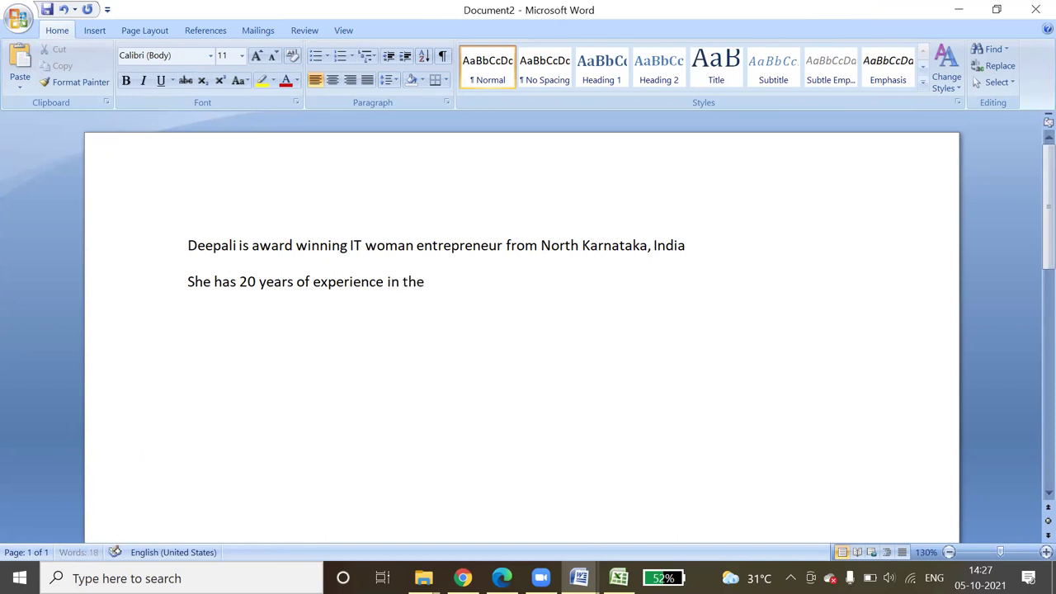
pyautogui.write(' field of ecommerce')
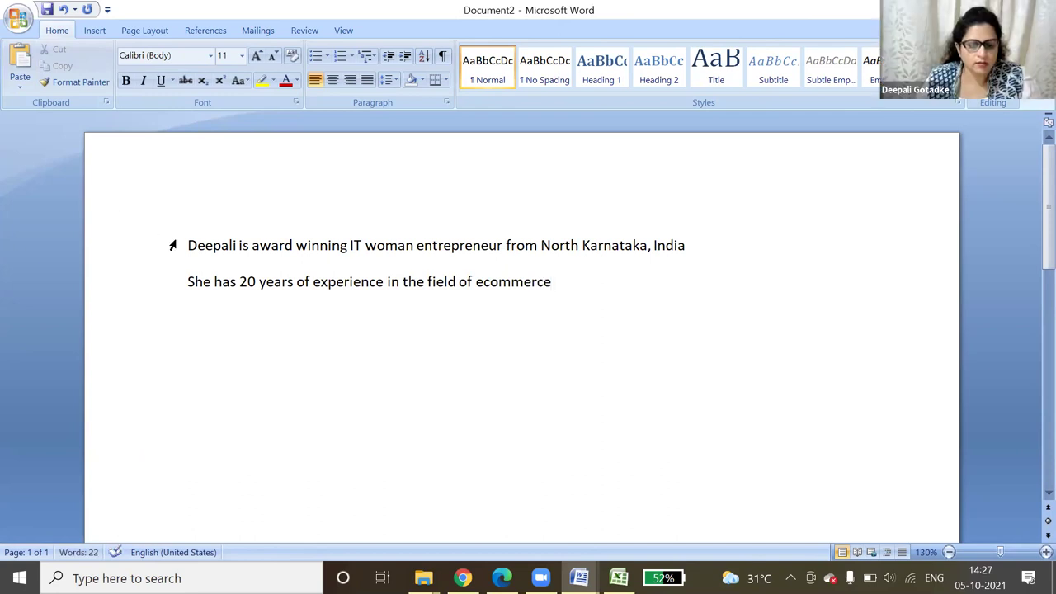
# - Copy both lines of the drafted profile and minimize Word
pyautogui.moveTo(172, 243); pyautogui.dragTo(466, 305)
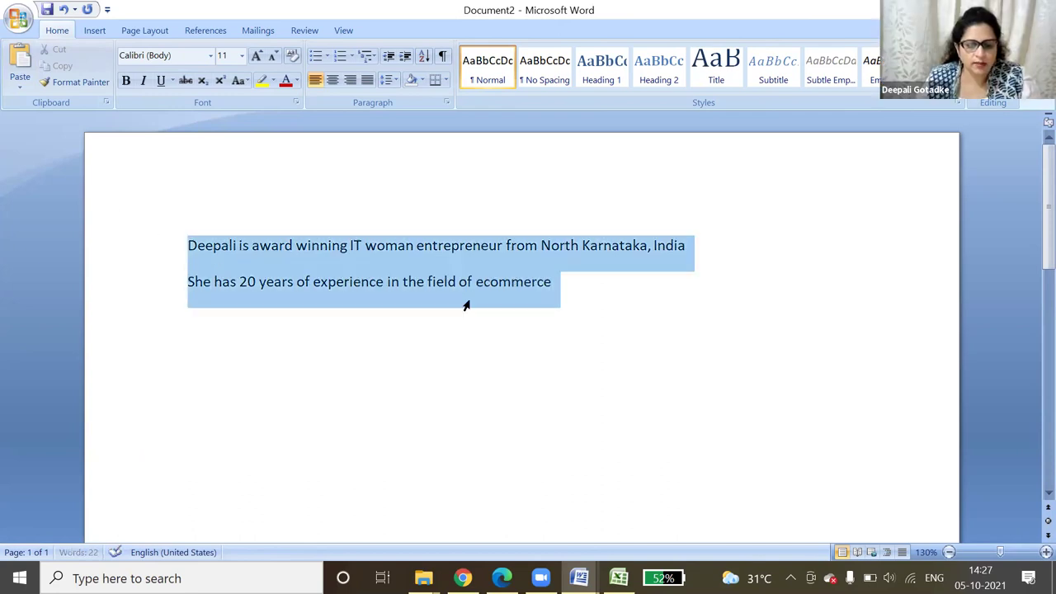
pyautogui.click(528, 311)
pyautogui.click(958, 9)
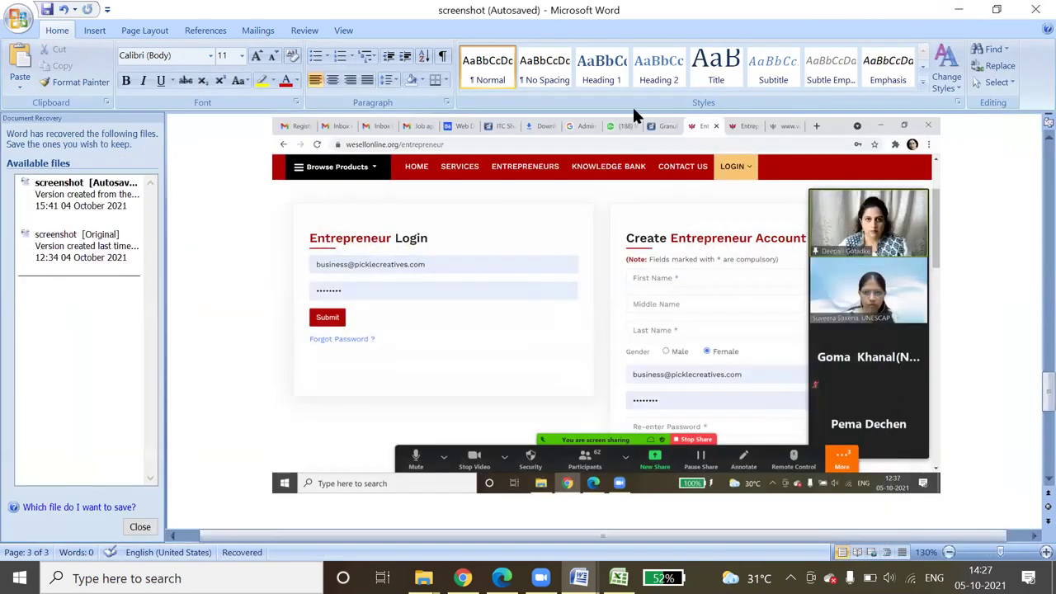
pyautogui.click(959, 9)
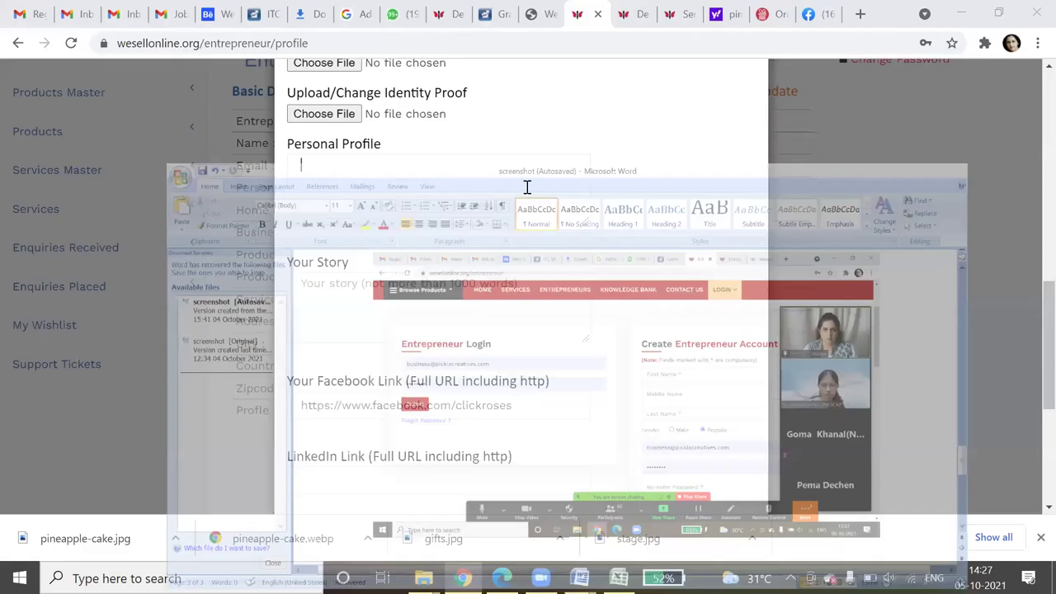
# - Paste the drafted text into Personal Profile and append 'She is coumputer sci graduate'
pyautogui.click(526, 187)
pyautogui.hotkey('ctrl', 'v')
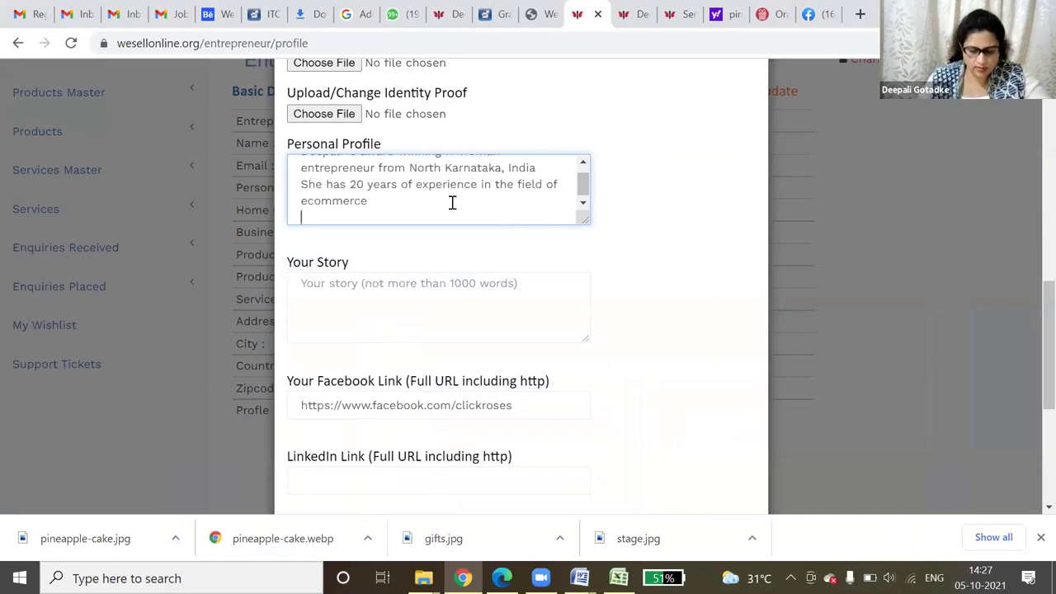
pyautogui.write('She os')
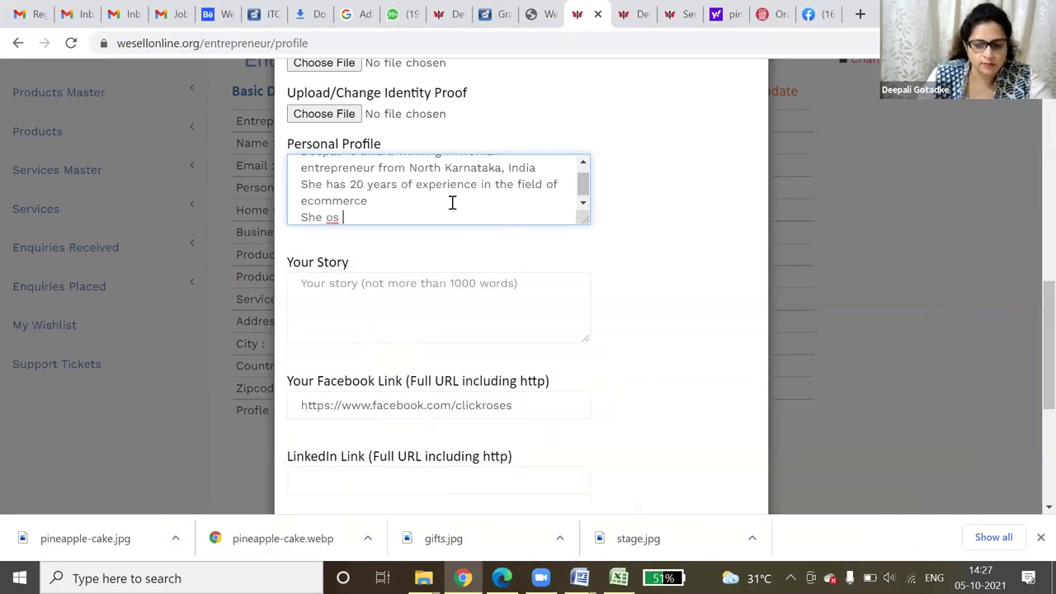
pyautogui.press('BackSpace')
pyautogui.write('is coump')
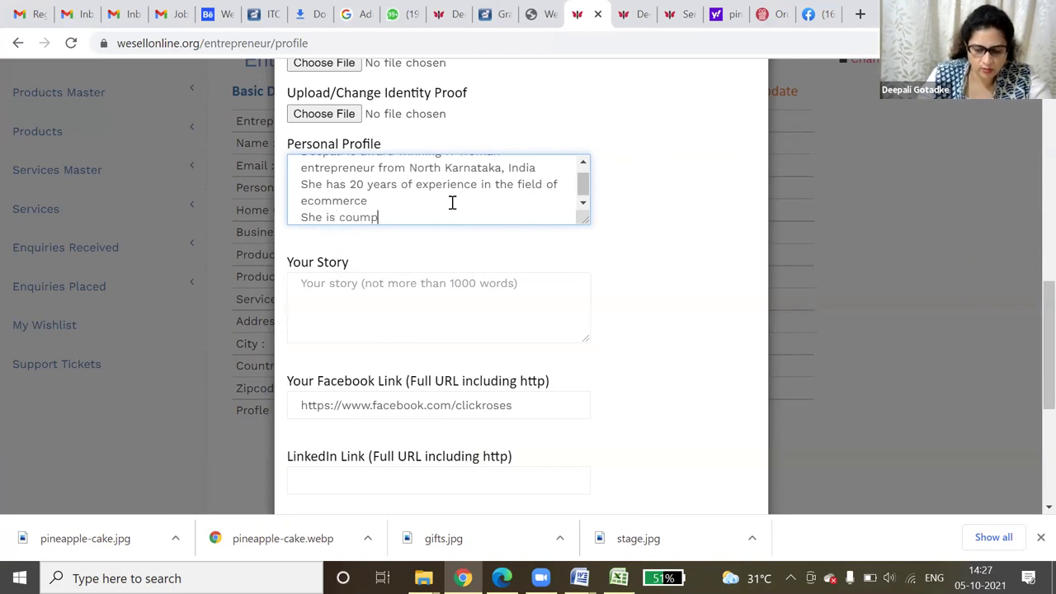
pyautogui.write('uter sc')
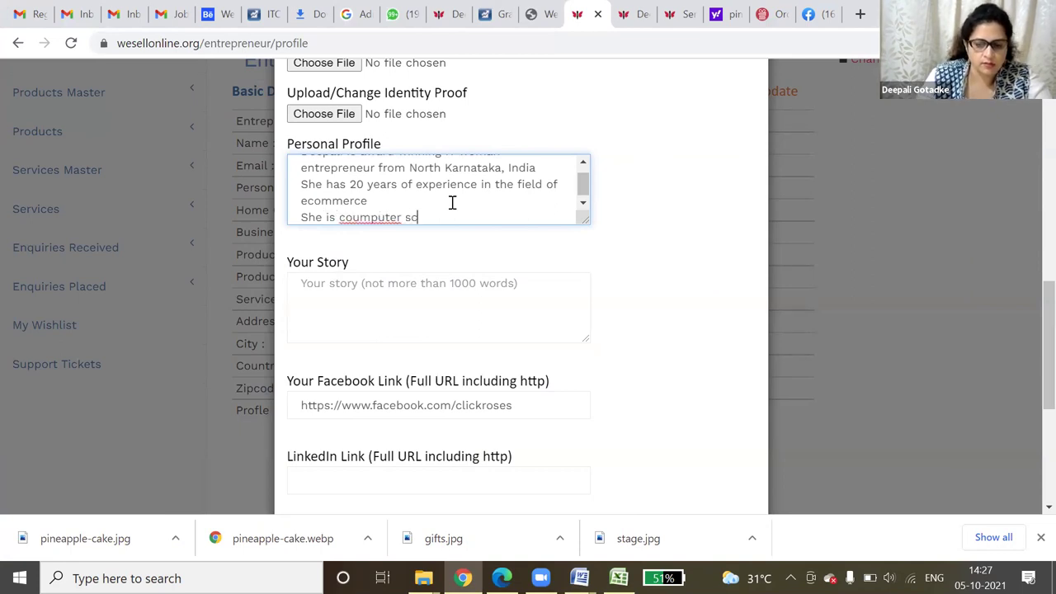
pyautogui.write('i grad')
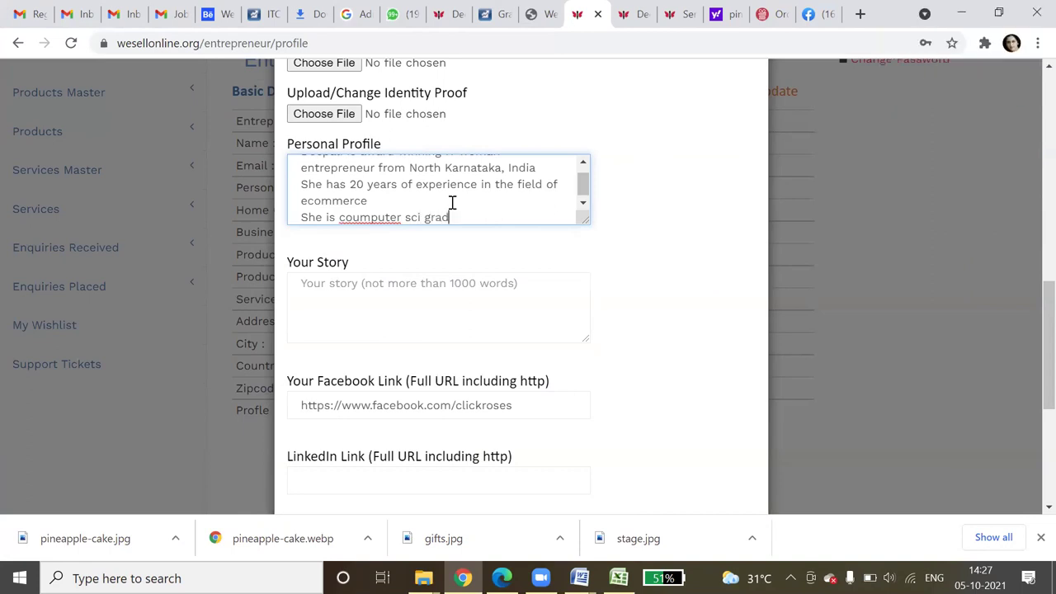
pyautogui.write('ute')
pyautogui.press('BackSpace')
pyautogui.write('ate')
# - Correct 'coumputer' to 'computer' and save the updated Personal Profile
pyautogui.click(560, 326)
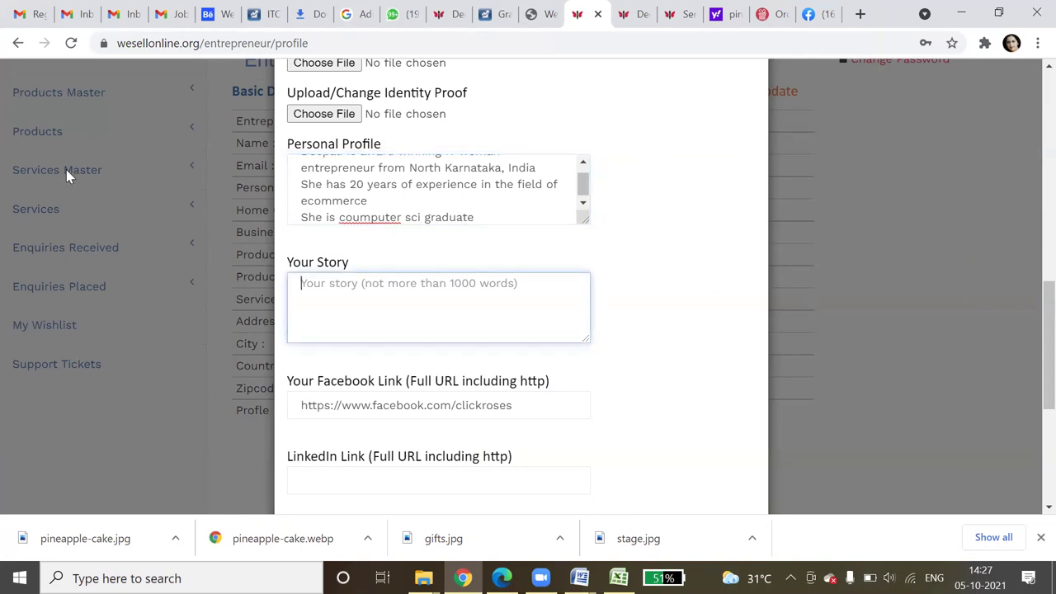
pyautogui.rightClick(380, 217)
pyautogui.click(406, 232)
pyautogui.click(489, 274)
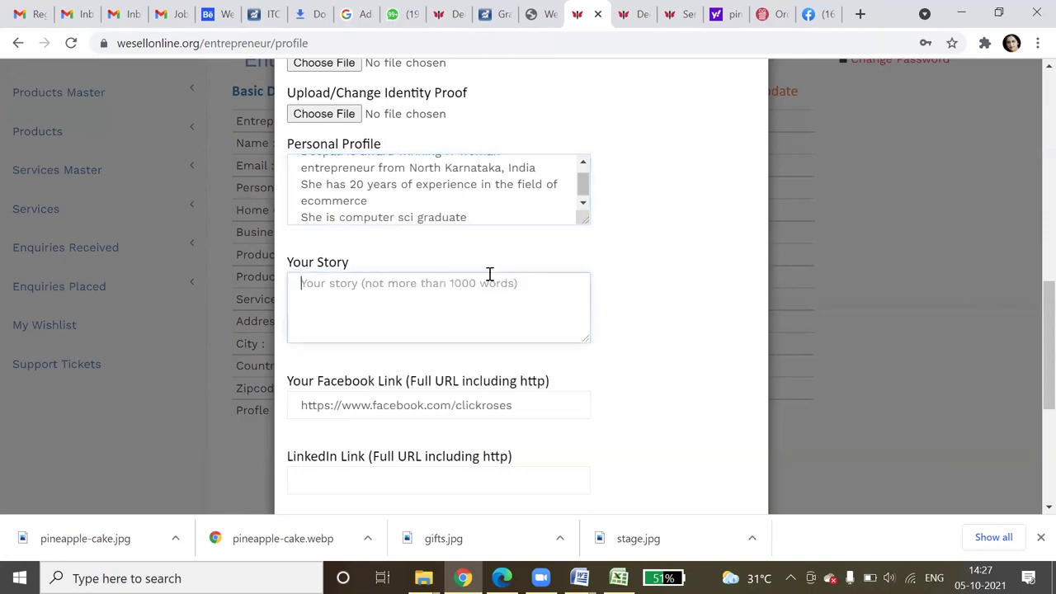
pyautogui.scroll(-4, 460, 330)
pyautogui.click(545, 467)
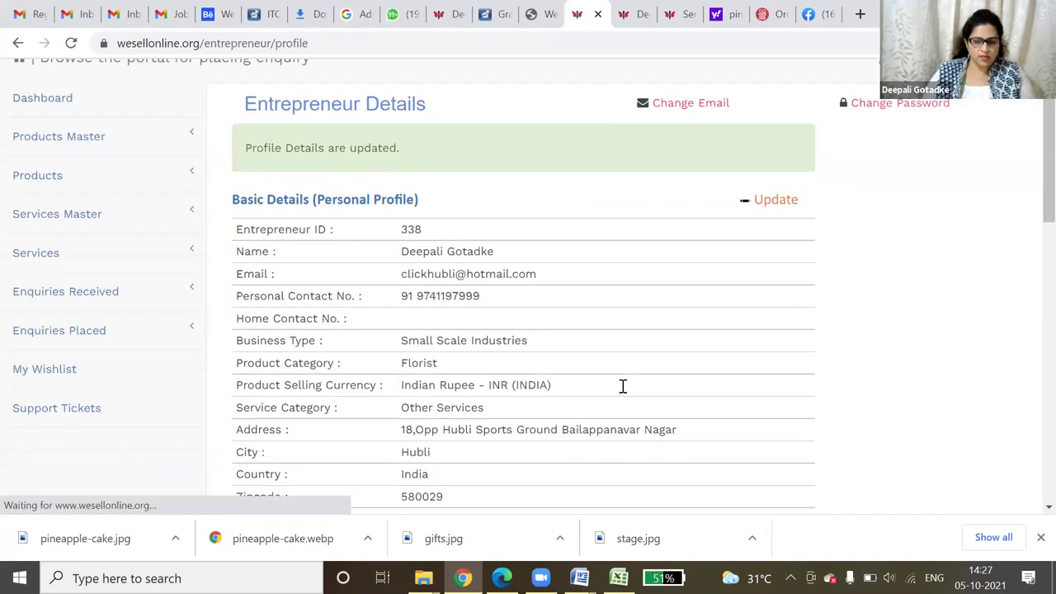
# - Select the Personal Profile paragraph on the updated entrepreneur profile
pyautogui.scroll(-7, 623, 386)
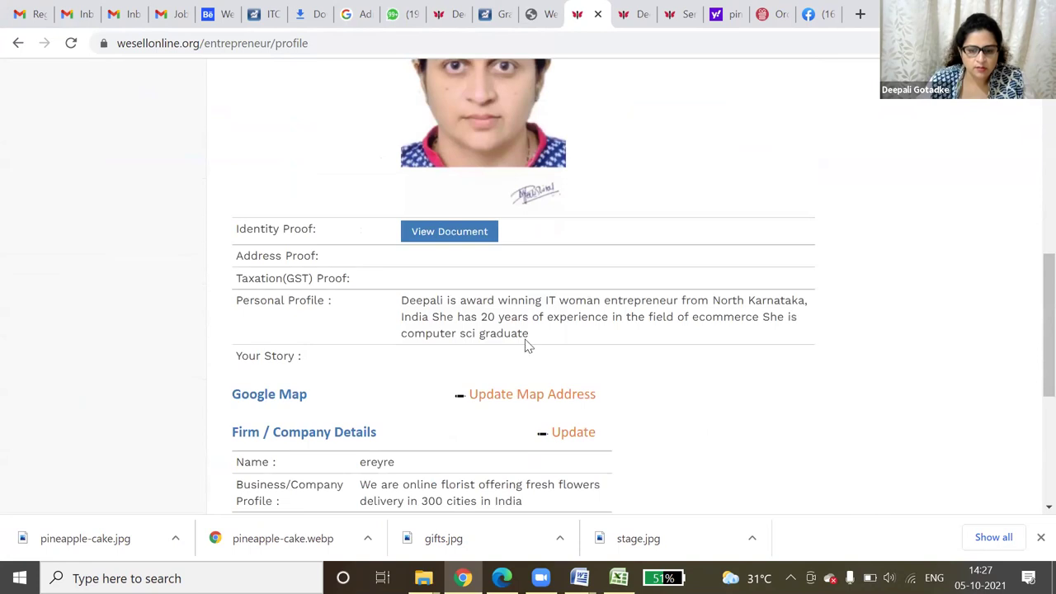
pyautogui.moveTo(528, 338); pyautogui.dragTo(401, 303)
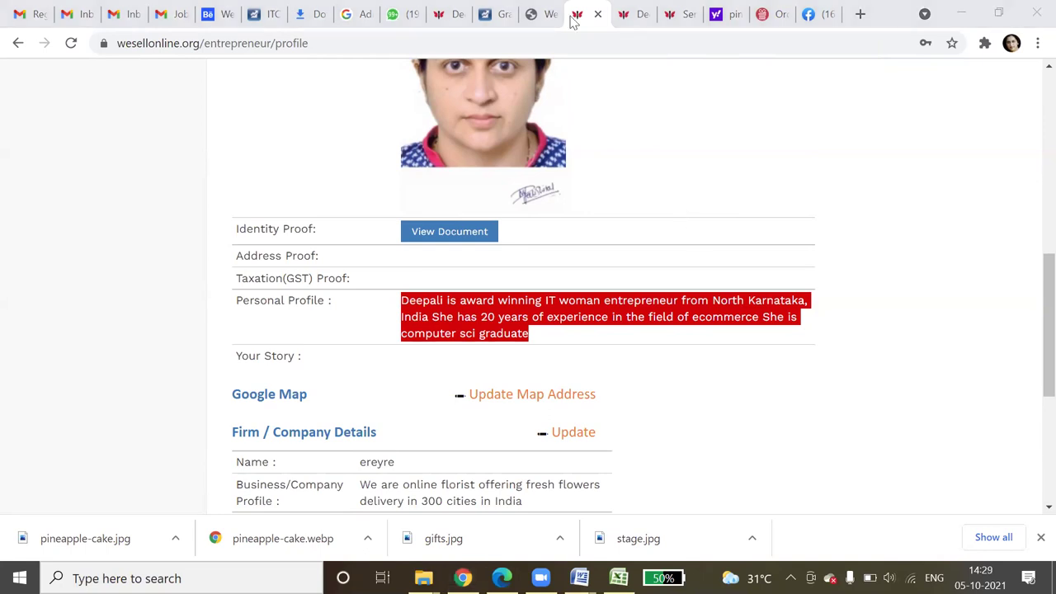
pyautogui.scroll(7, 813, 251)
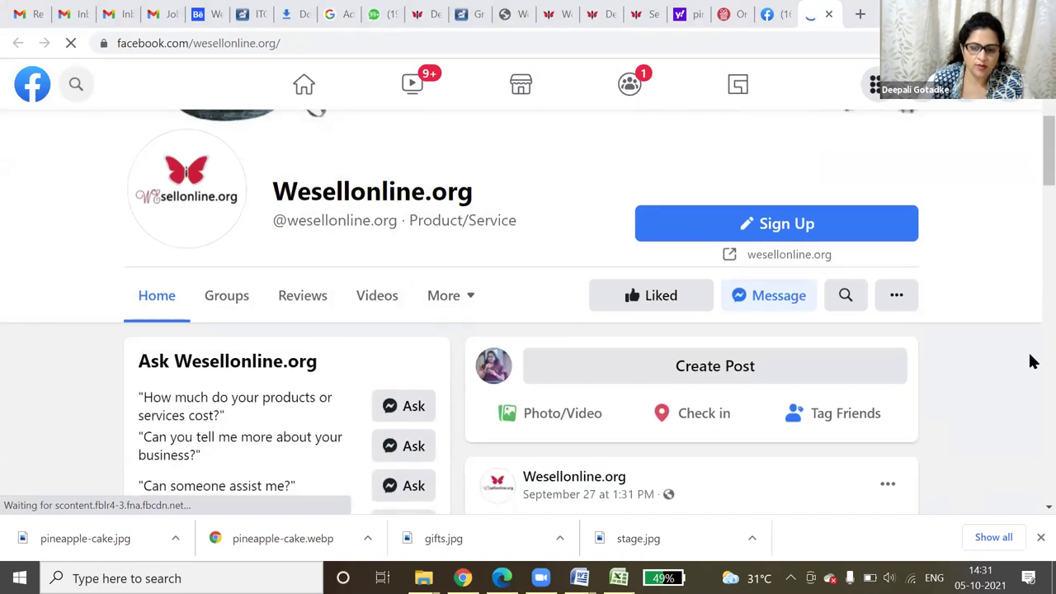
# - Select the hashtag benefits post's text and expand it with See More
pyautogui.scroll(-3, 1031, 361)
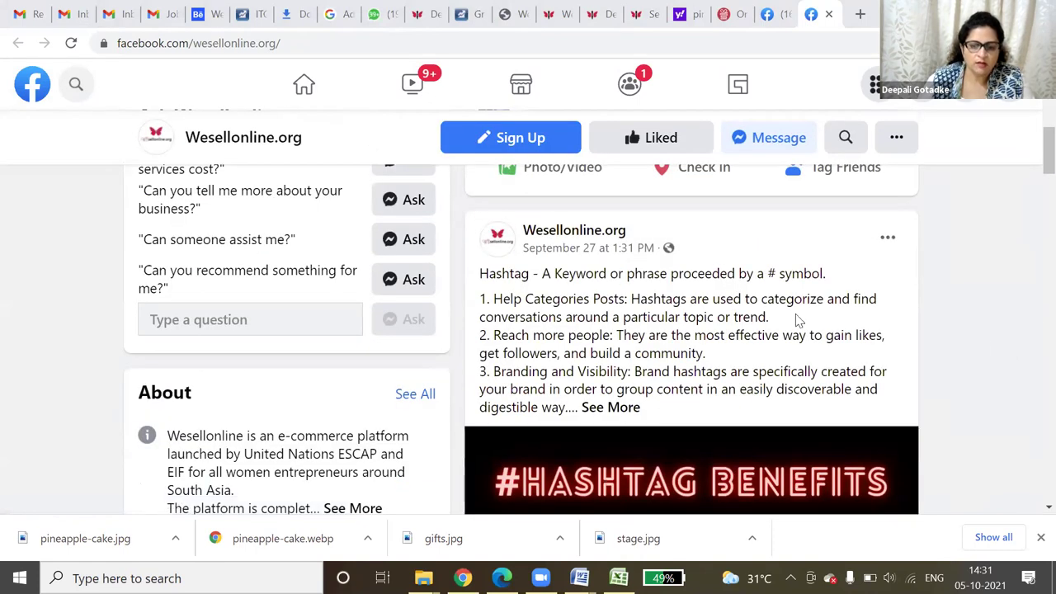
pyautogui.moveTo(479, 273); pyautogui.dragTo(583, 406)
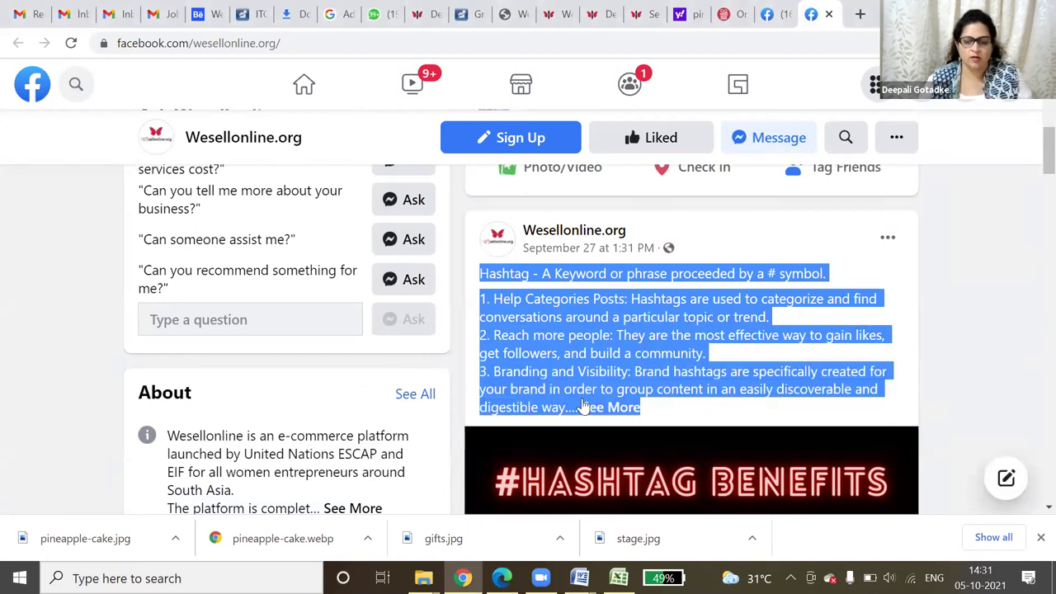
pyautogui.click(760, 396)
# - Scroll the feed down to the Benefits of Digital Marketing post, then open the Wesell Online women entrepreneurs group
pyautogui.scroll(-4, 759, 406)
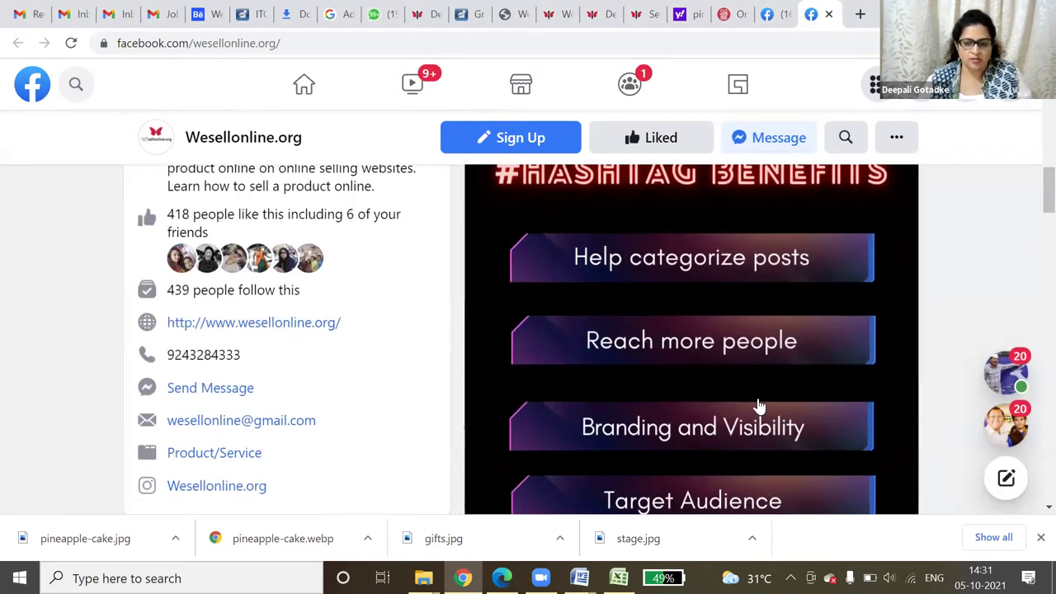
pyautogui.scroll(-6, 759, 406)
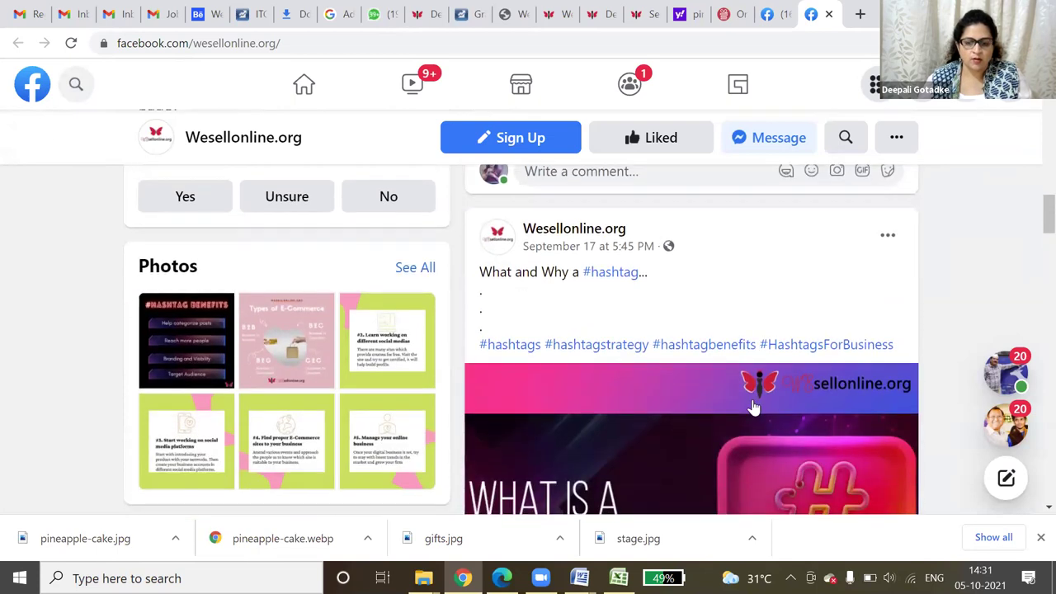
pyautogui.scroll(-5, 752, 408)
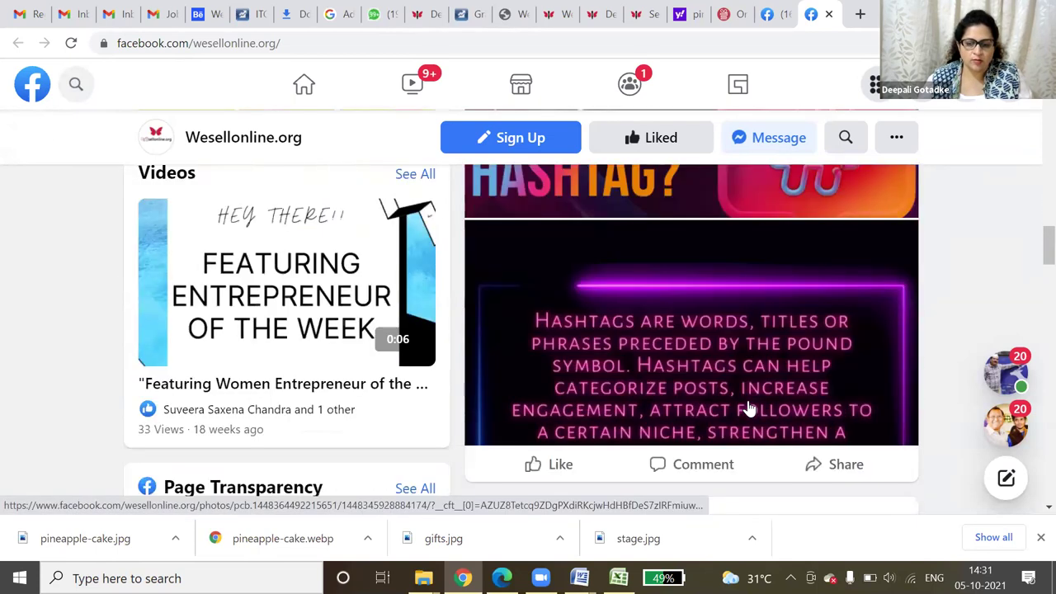
pyautogui.scroll(-6, 749, 408)
pyautogui.scroll(2, 747, 410)
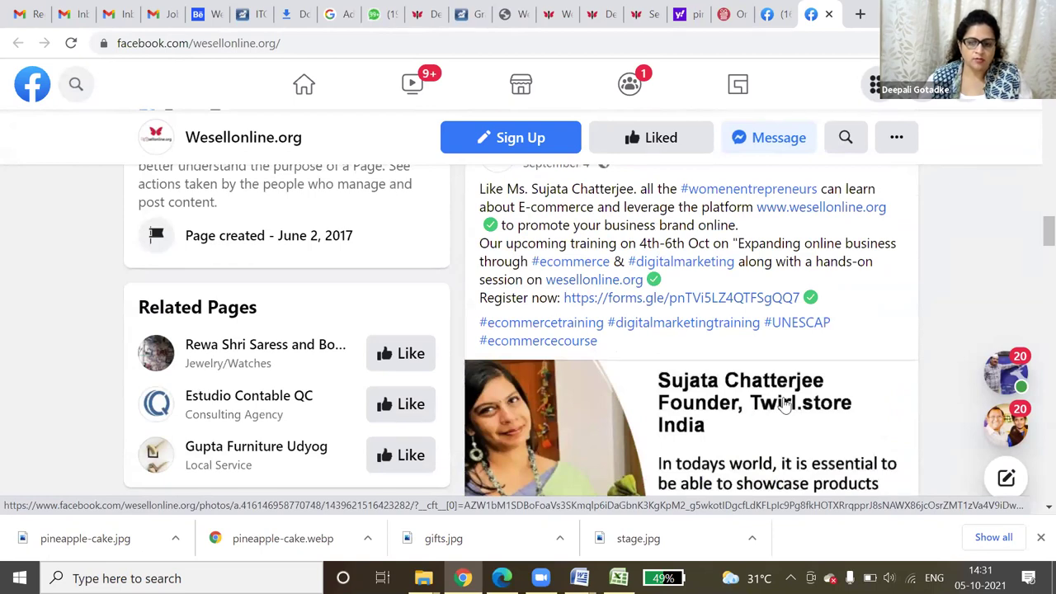
pyautogui.scroll(-10, 785, 405)
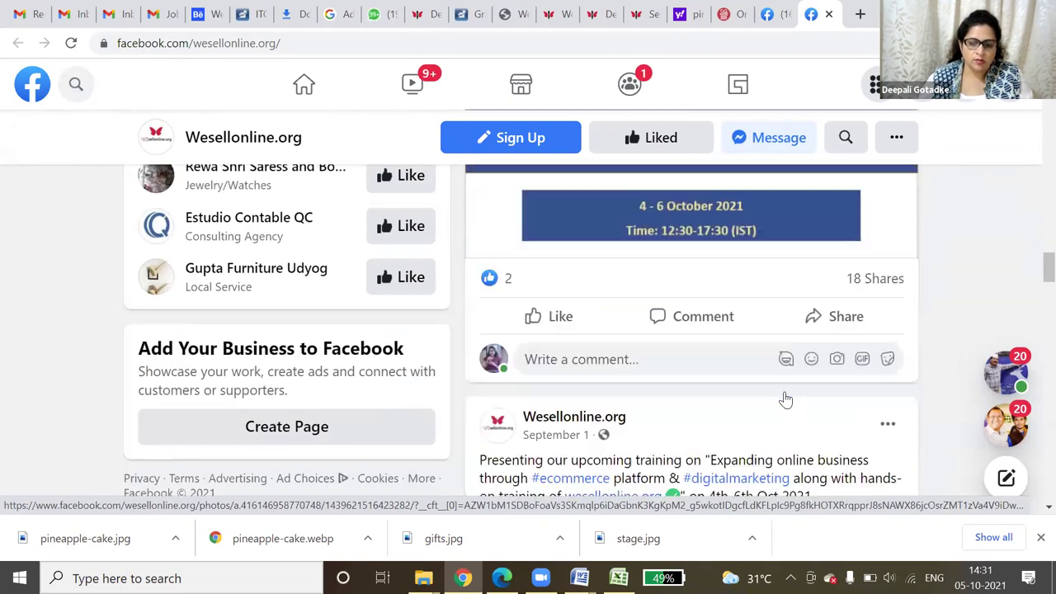
pyautogui.scroll(-10, 784, 398)
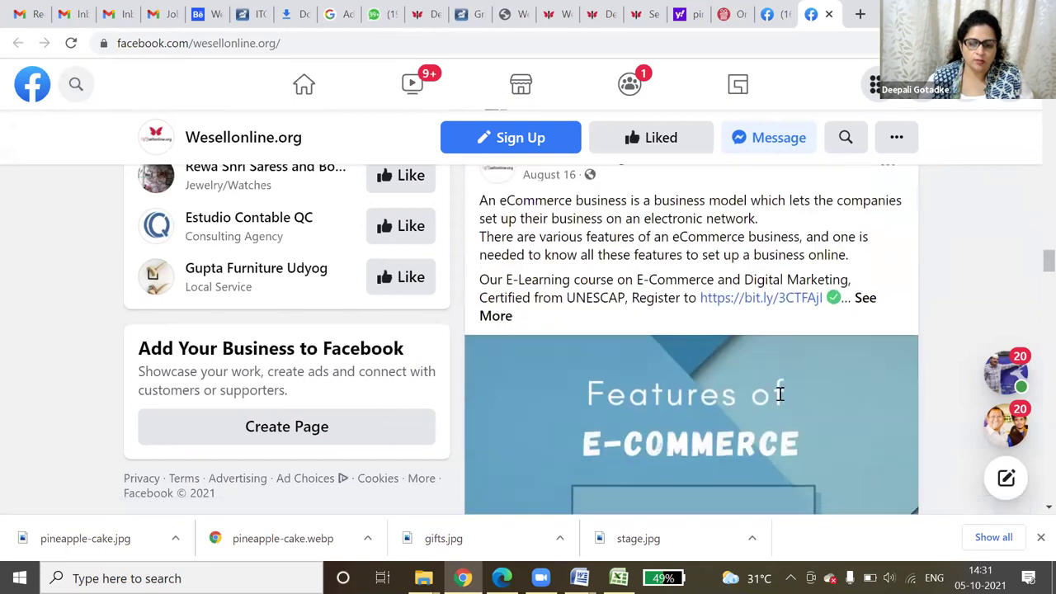
pyautogui.scroll(-6, 780, 395)
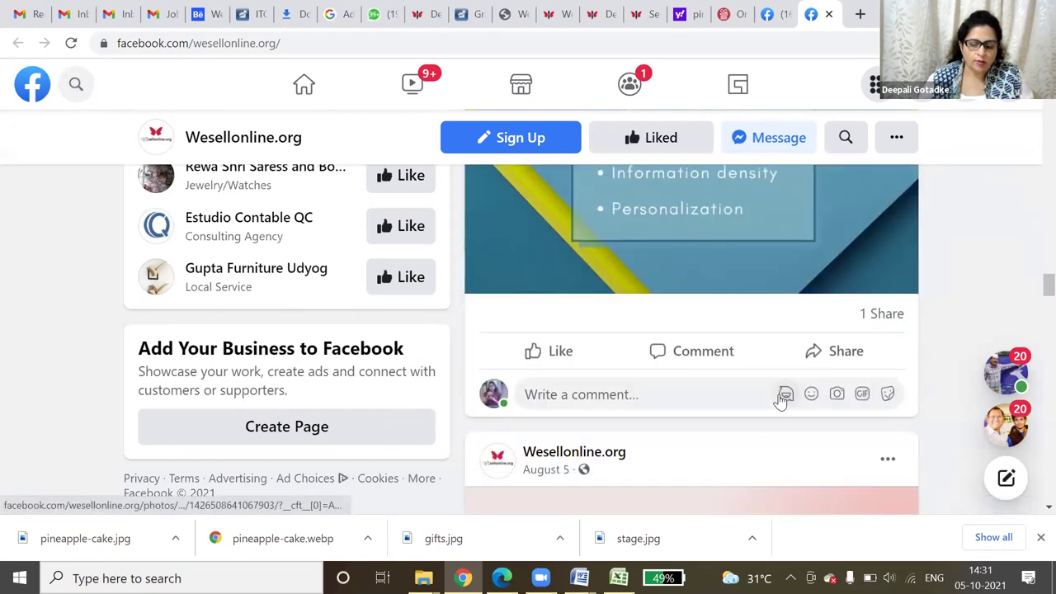
pyautogui.scroll(-5, 780, 398)
pyautogui.scroll(-5, 780, 402)
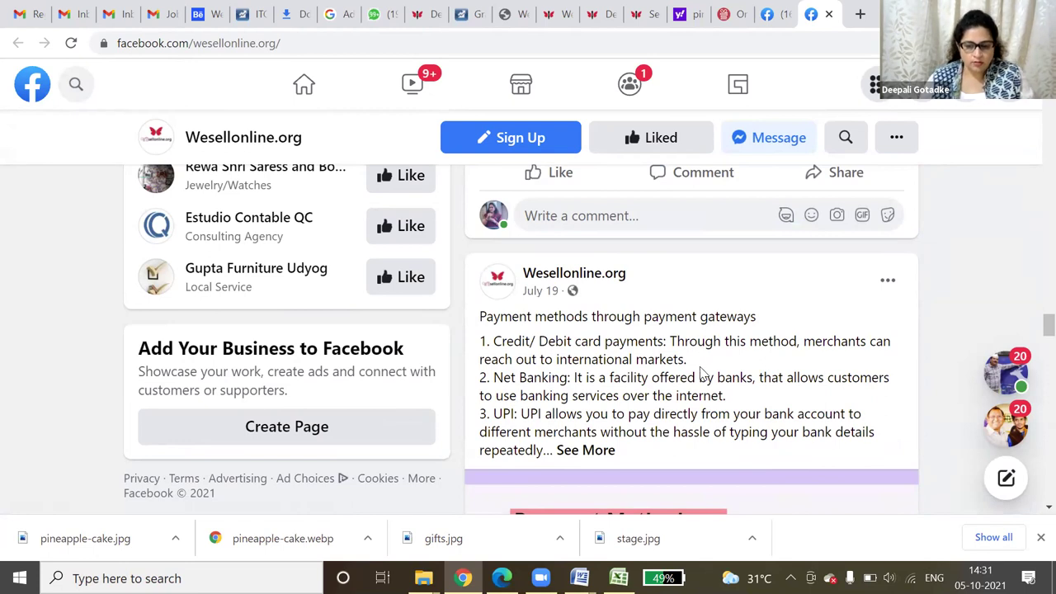
pyautogui.scroll(-6, 694, 372)
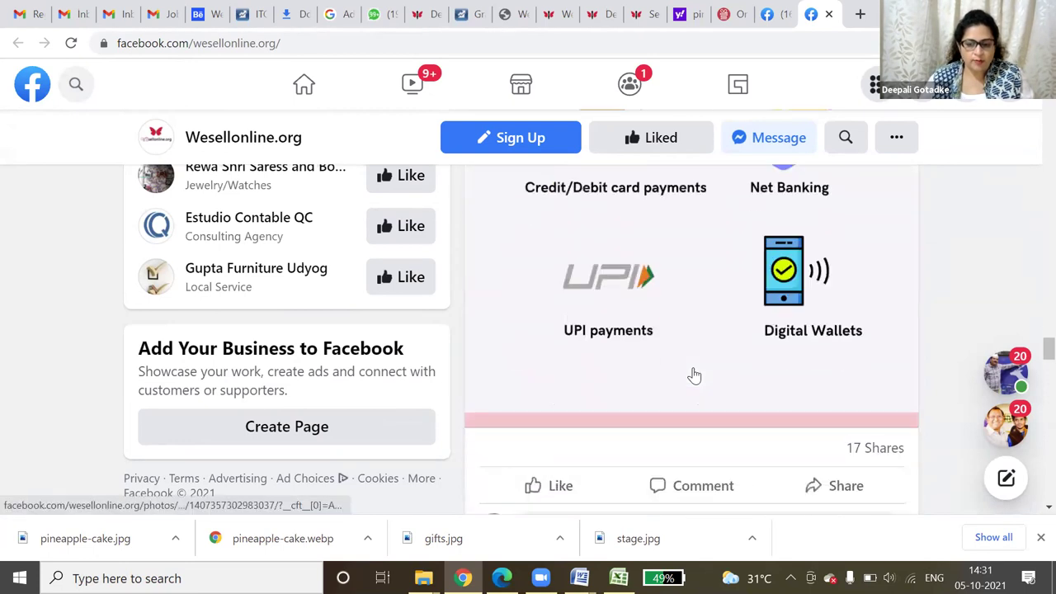
pyautogui.scroll(1, 695, 376)
pyautogui.scroll(6, 695, 375)
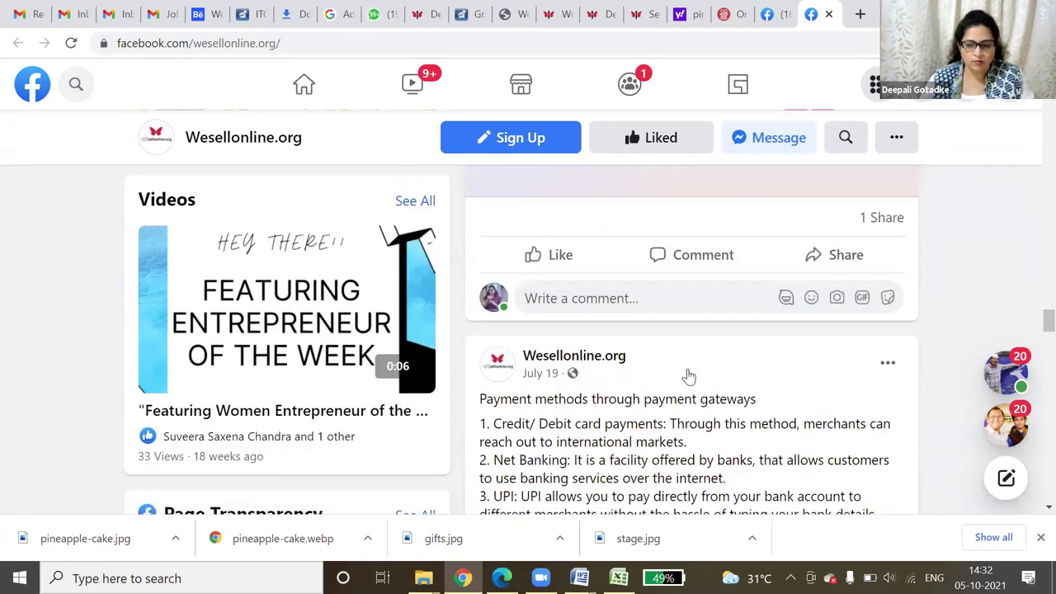
pyautogui.scroll(-3, 689, 376)
pyautogui.scroll(-2, 684, 379)
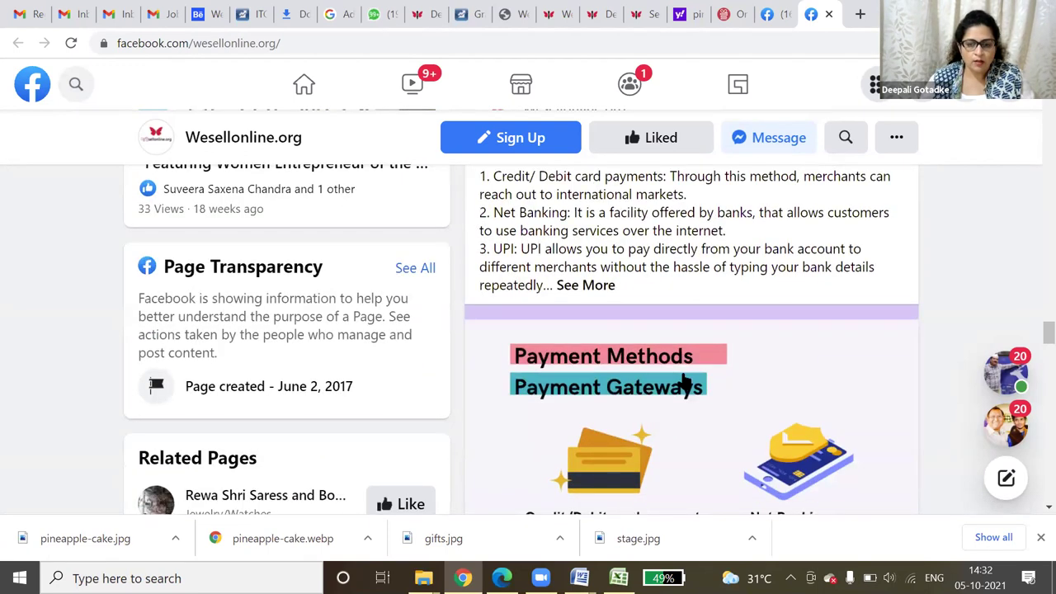
pyautogui.scroll(-7, 693, 91)
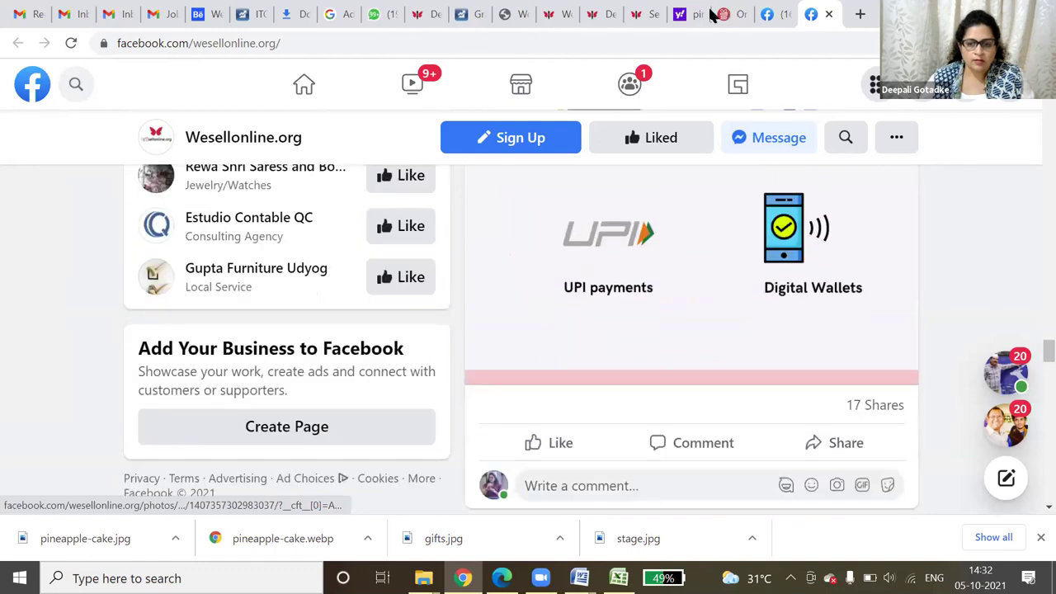
pyautogui.scroll(-1, 885, 457)
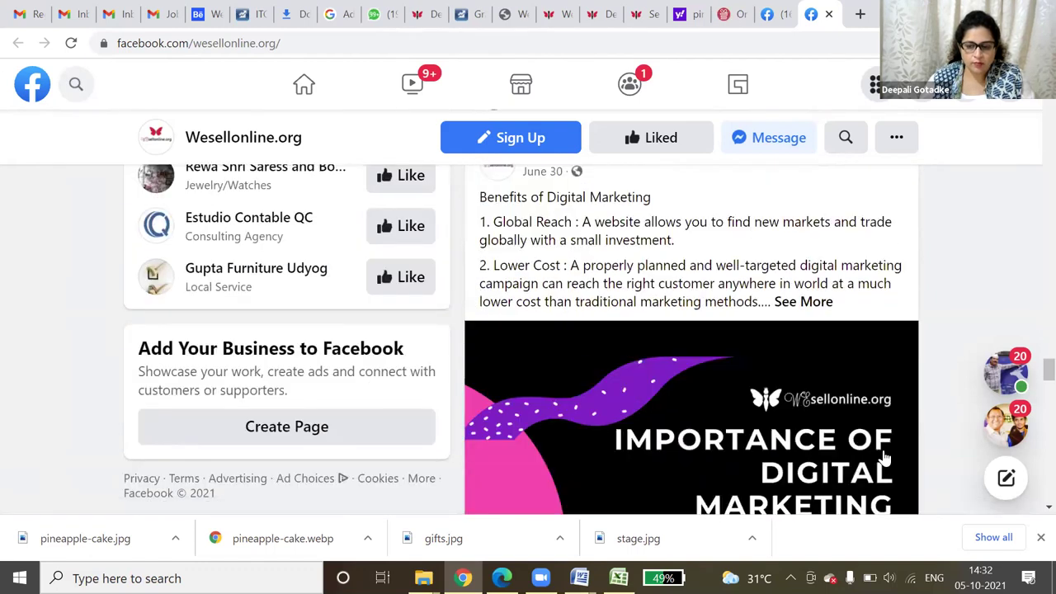
pyautogui.scroll(-1, 884, 457)
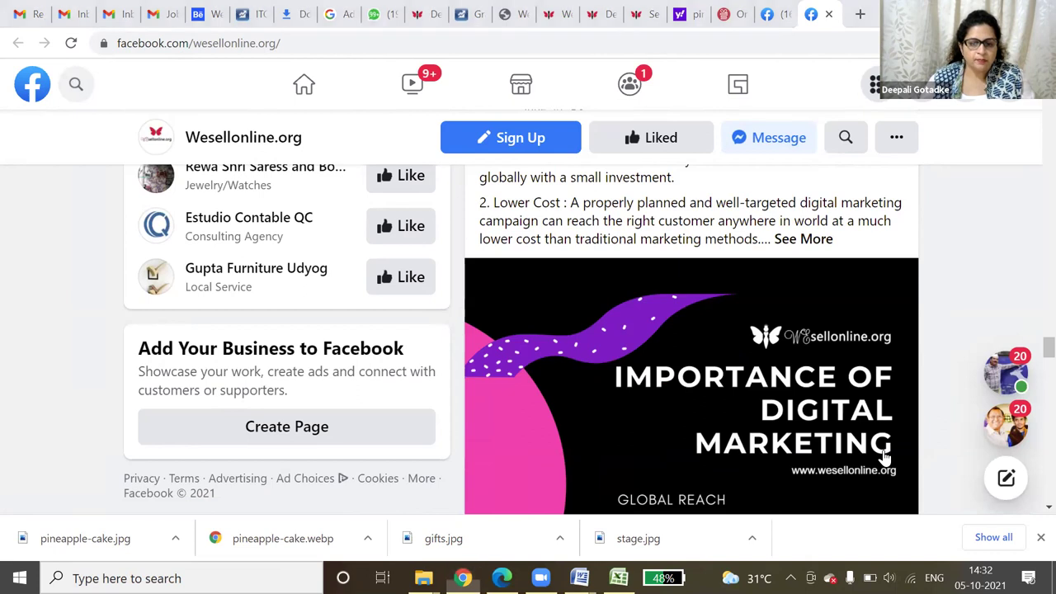
pyautogui.click(885, 456)
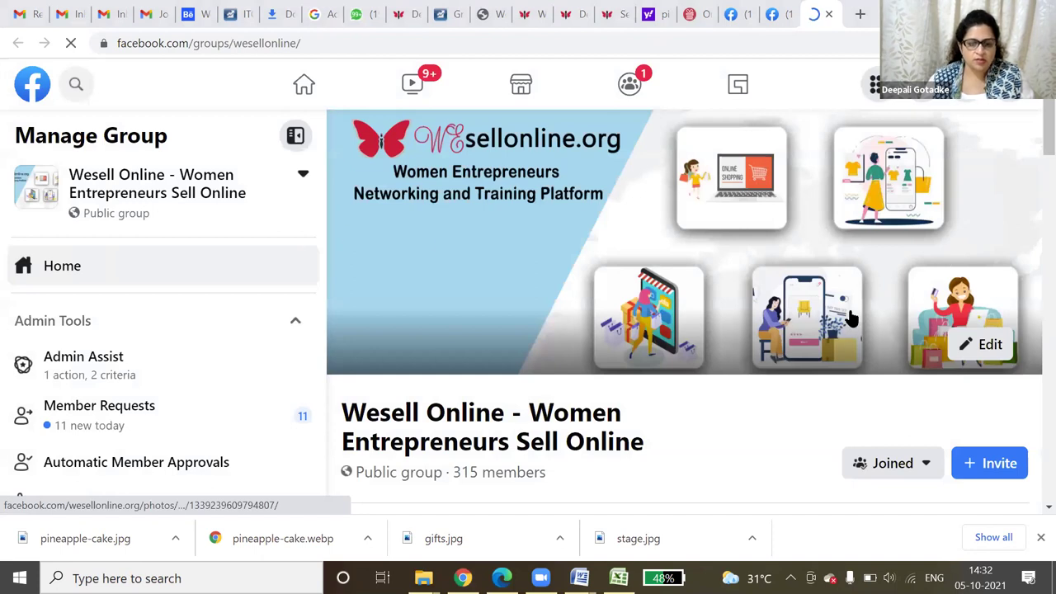
# - Scroll through the members' posts in the Wesell Online group feed
pyautogui.scroll(-2, 839, 350)
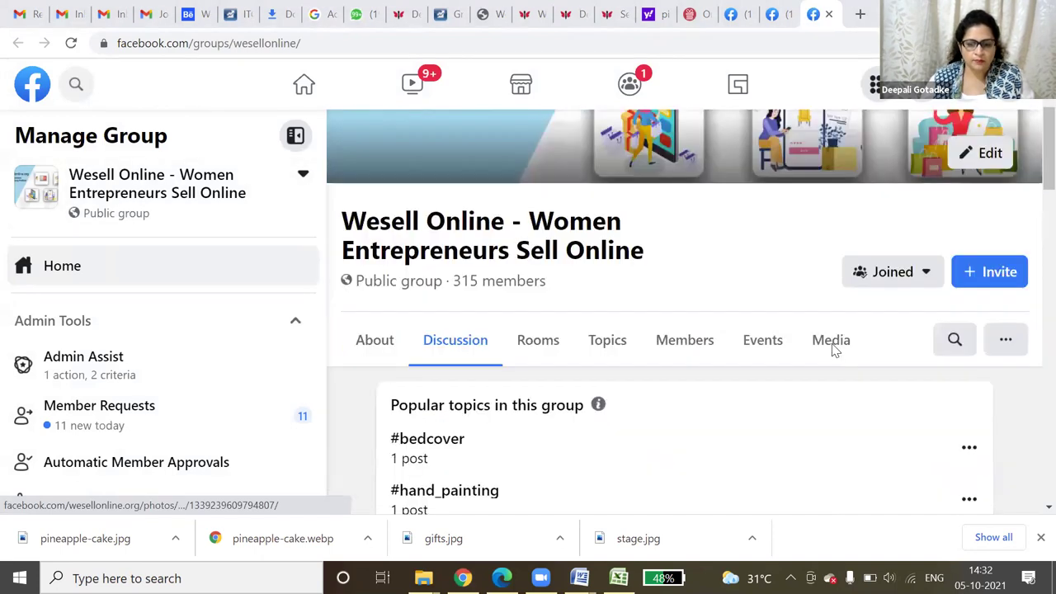
pyautogui.scroll(-2, 830, 340)
pyautogui.scroll(-3, 759, 347)
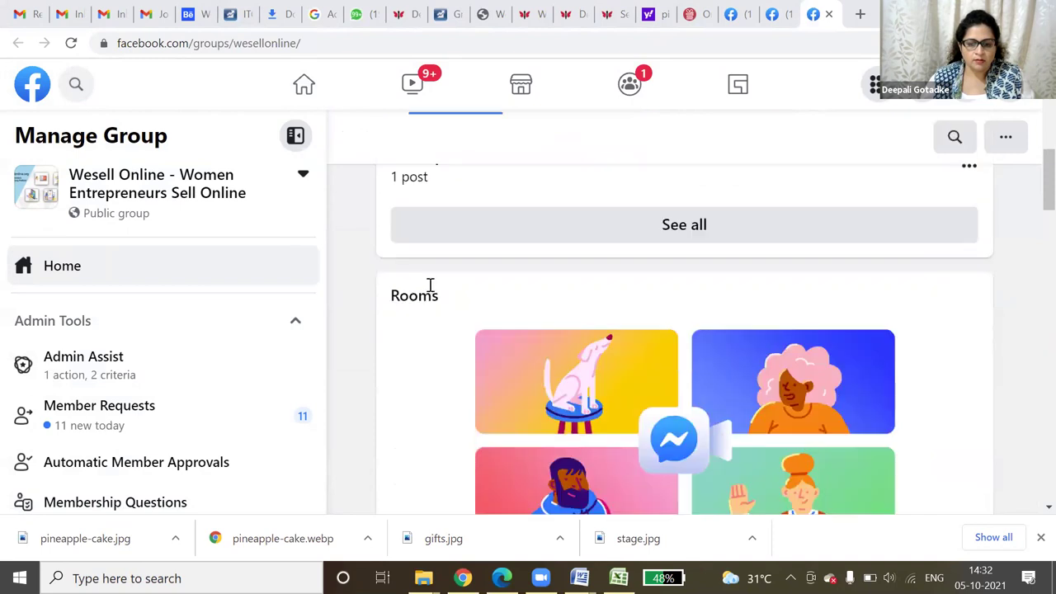
pyautogui.scroll(-2, 835, 329)
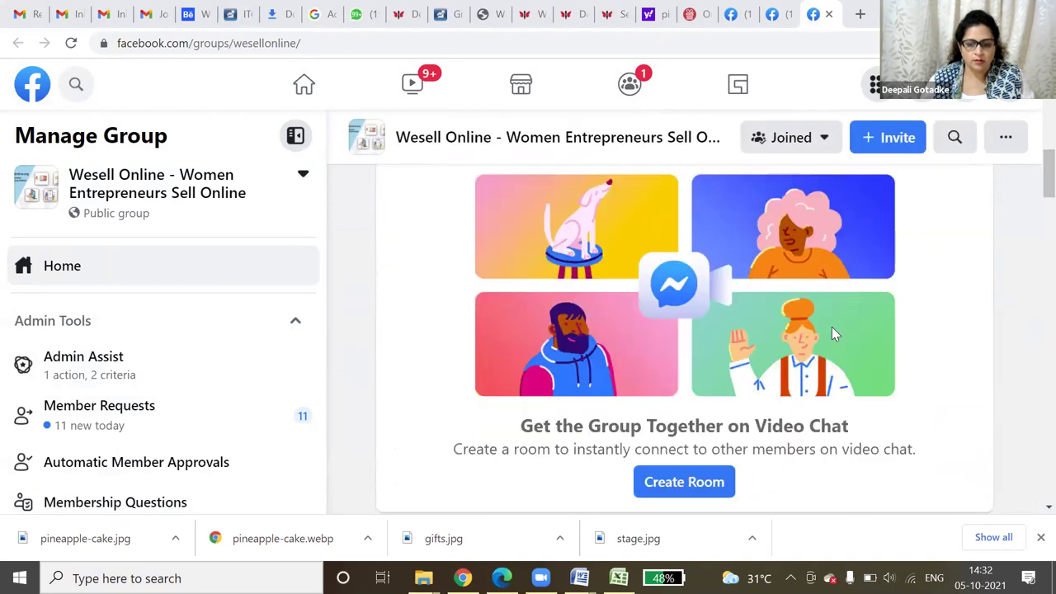
pyautogui.scroll(-2, 832, 333)
pyautogui.scroll(-3, 438, 248)
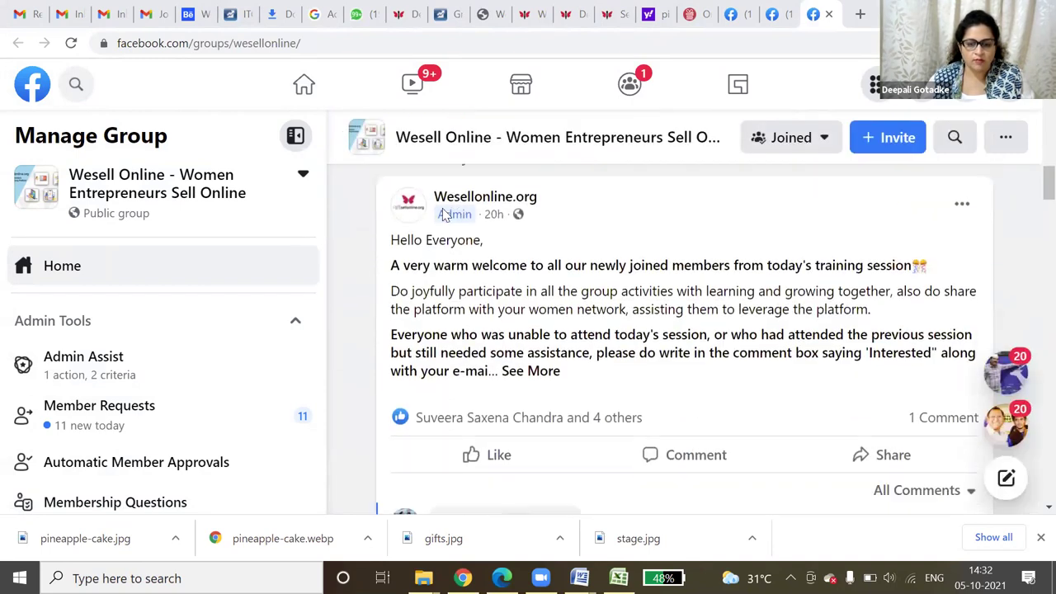
pyautogui.scroll(-4, 502, 220)
pyautogui.scroll(-1, 873, 418)
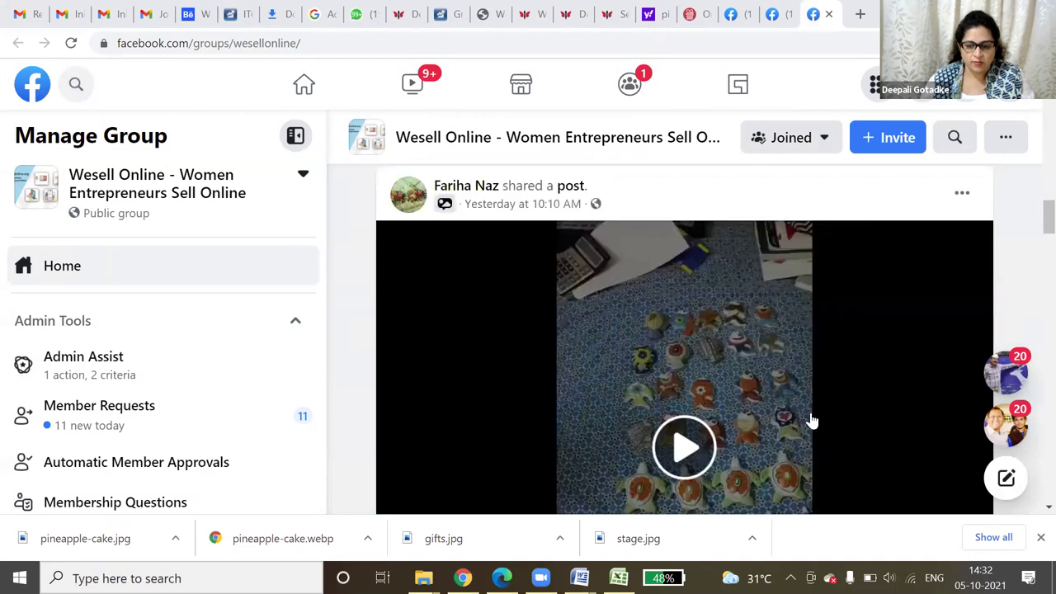
pyautogui.scroll(-2, 771, 421)
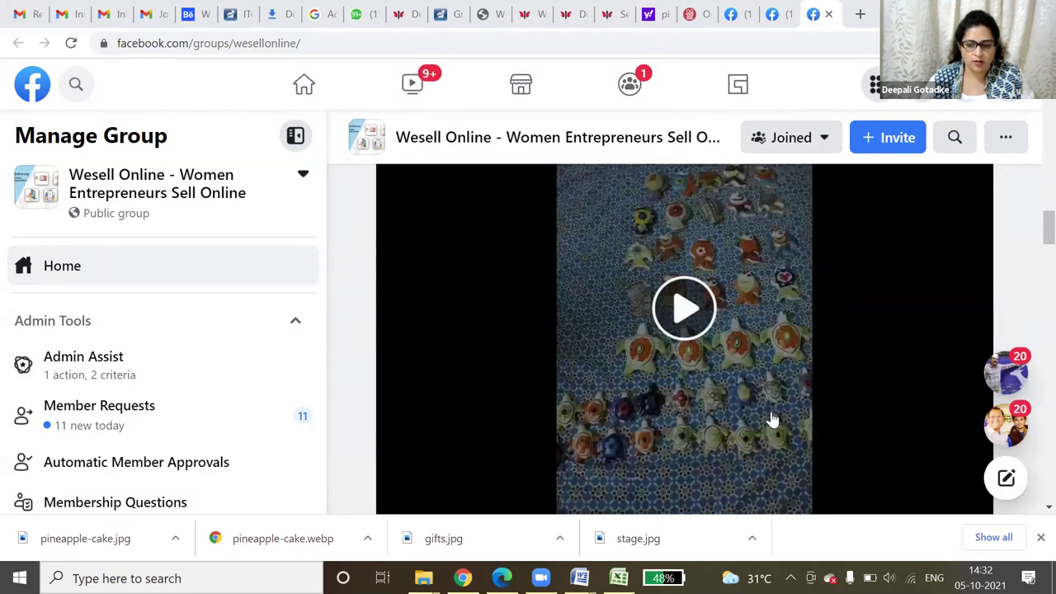
pyautogui.scroll(-2, 772, 421)
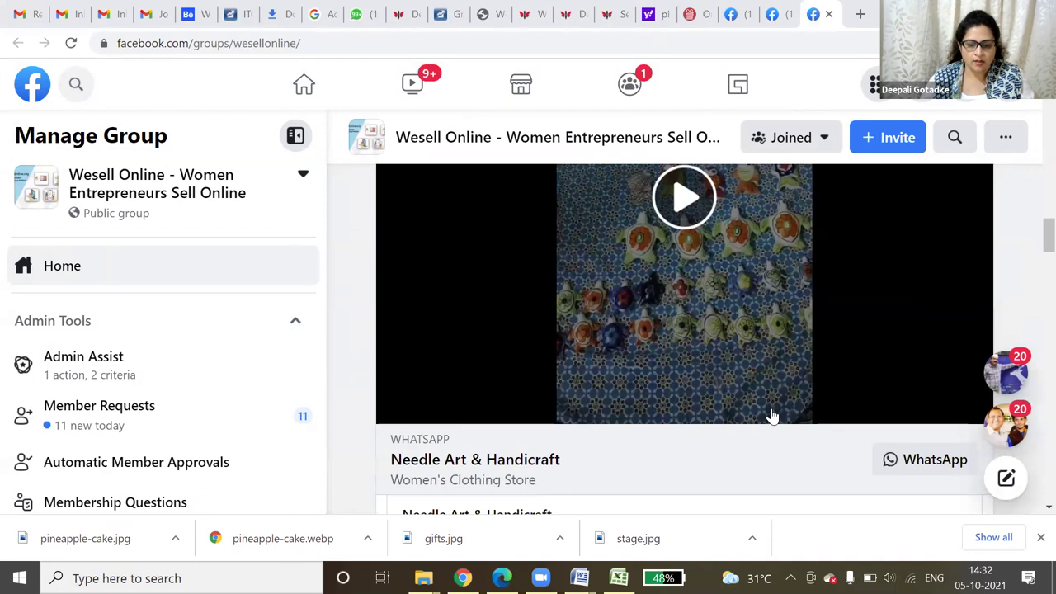
pyautogui.scroll(-4, 772, 416)
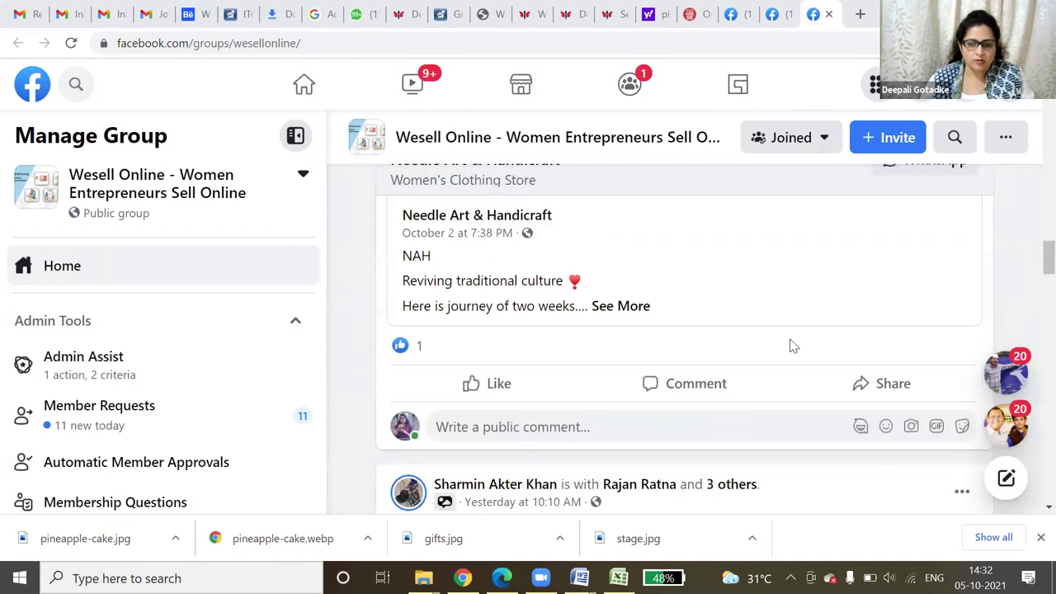
pyautogui.scroll(-2, 790, 347)
pyautogui.scroll(-3, 783, 343)
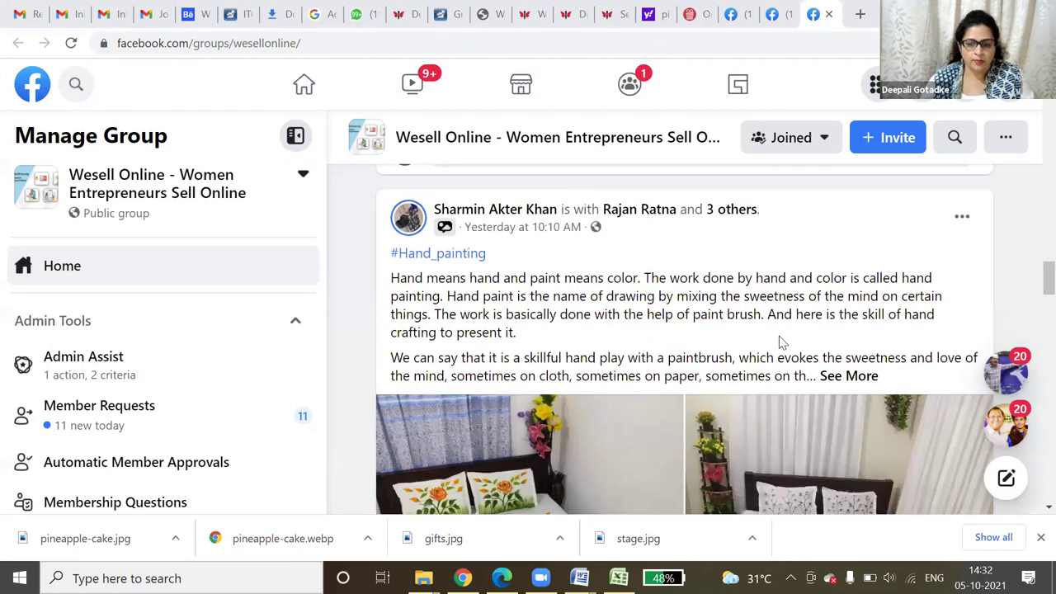
pyautogui.scroll(-1, 853, 405)
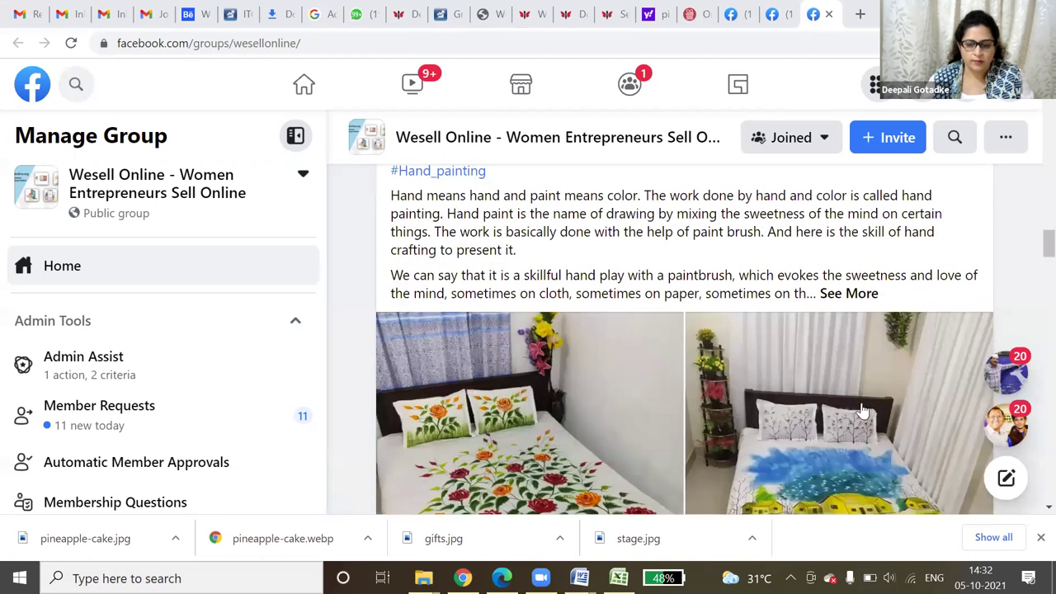
pyautogui.scroll(-1, 862, 411)
pyautogui.scroll(-2, 854, 409)
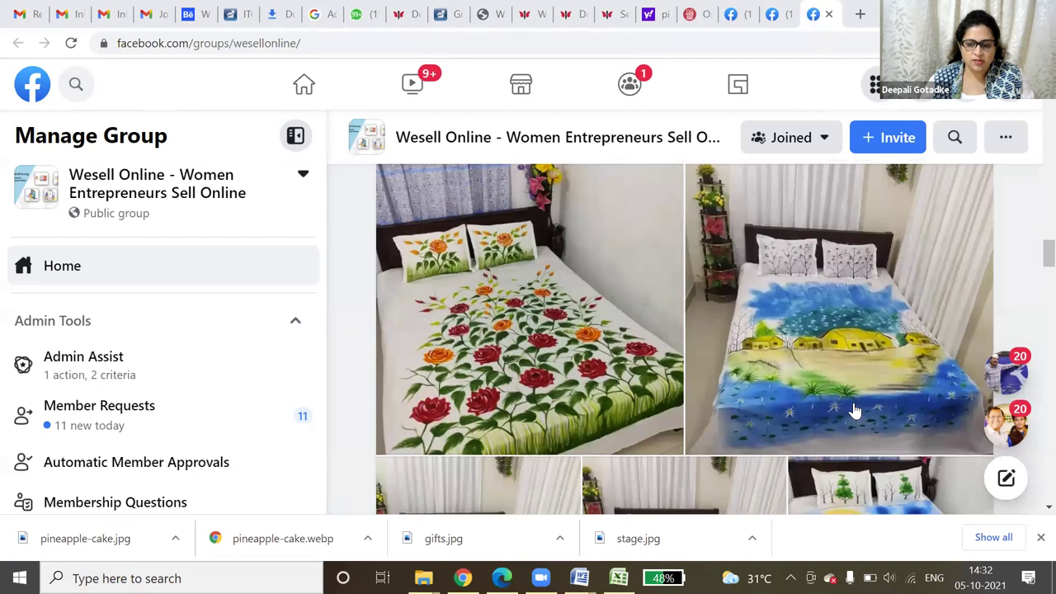
pyautogui.scroll(-2, 843, 406)
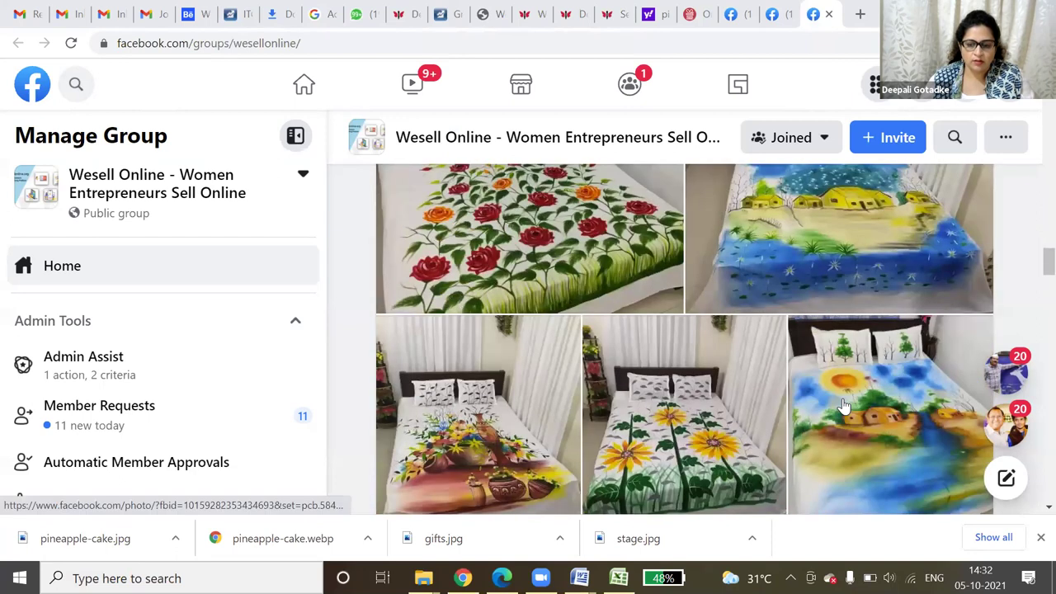
pyautogui.scroll(-1, 844, 406)
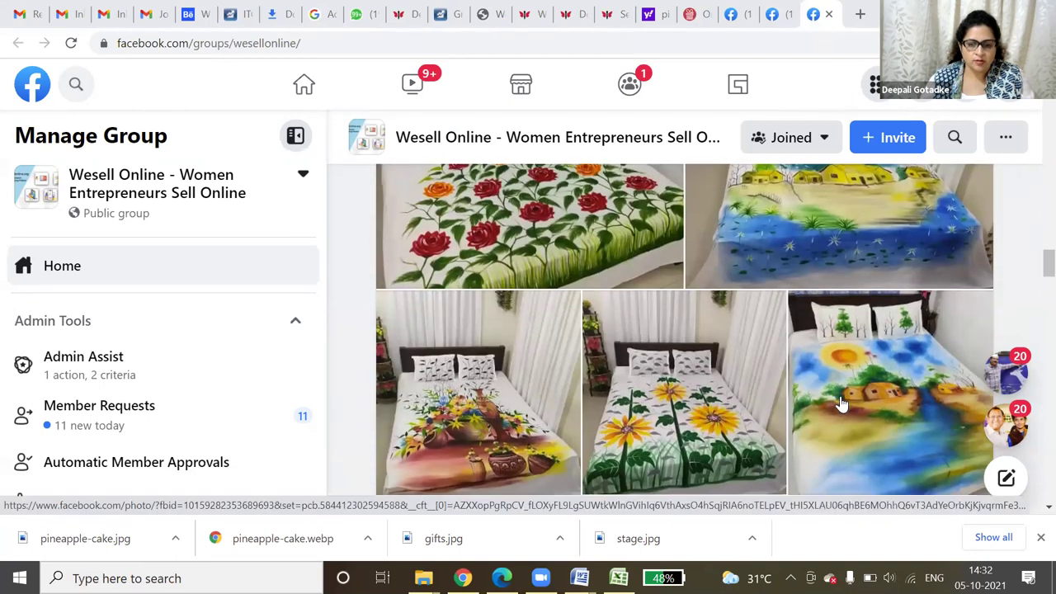
pyautogui.scroll(-1, 842, 405)
pyautogui.scroll(-5, 841, 404)
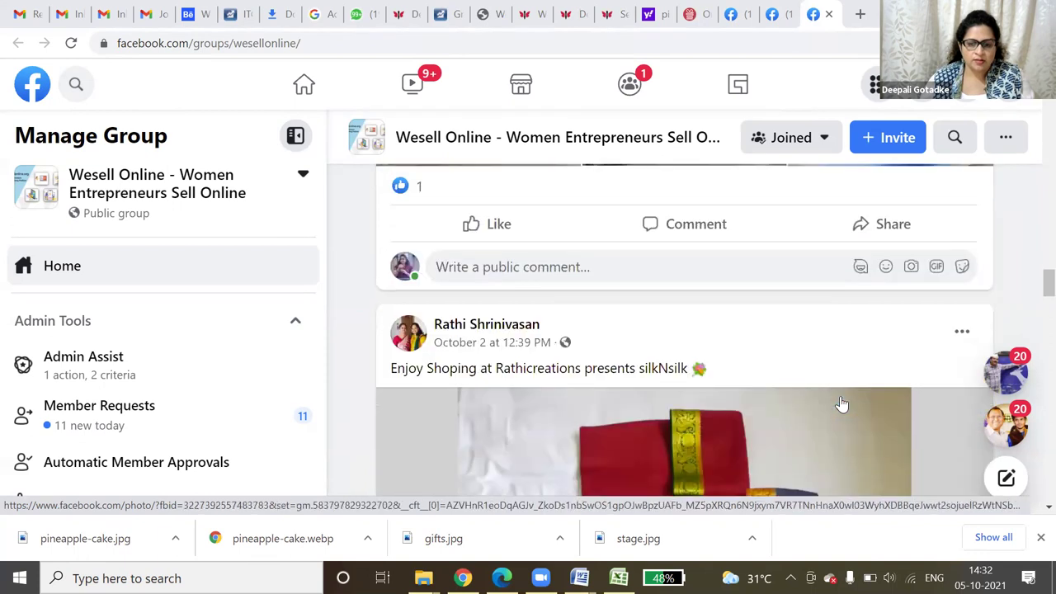
pyautogui.scroll(5, 839, 404)
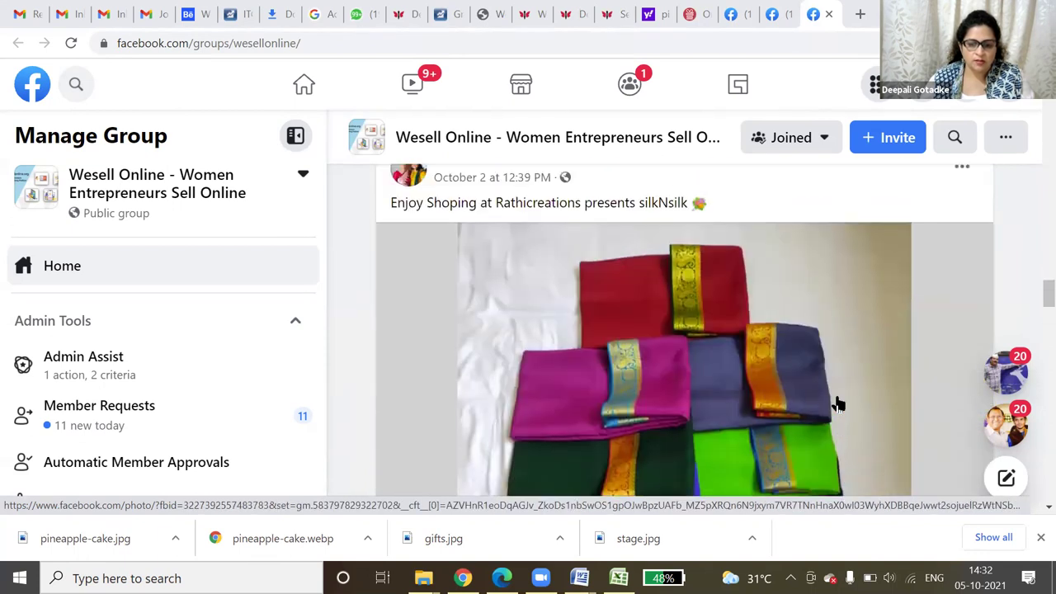
pyautogui.scroll(-1, 831, 398)
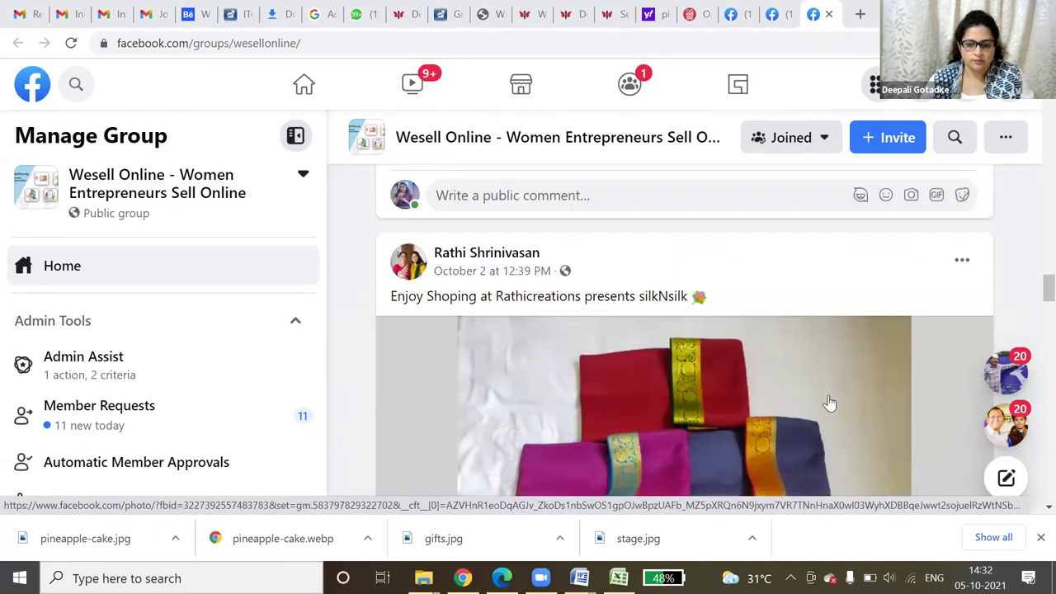
pyautogui.scroll(-5, 829, 404)
pyautogui.scroll(-5, 830, 403)
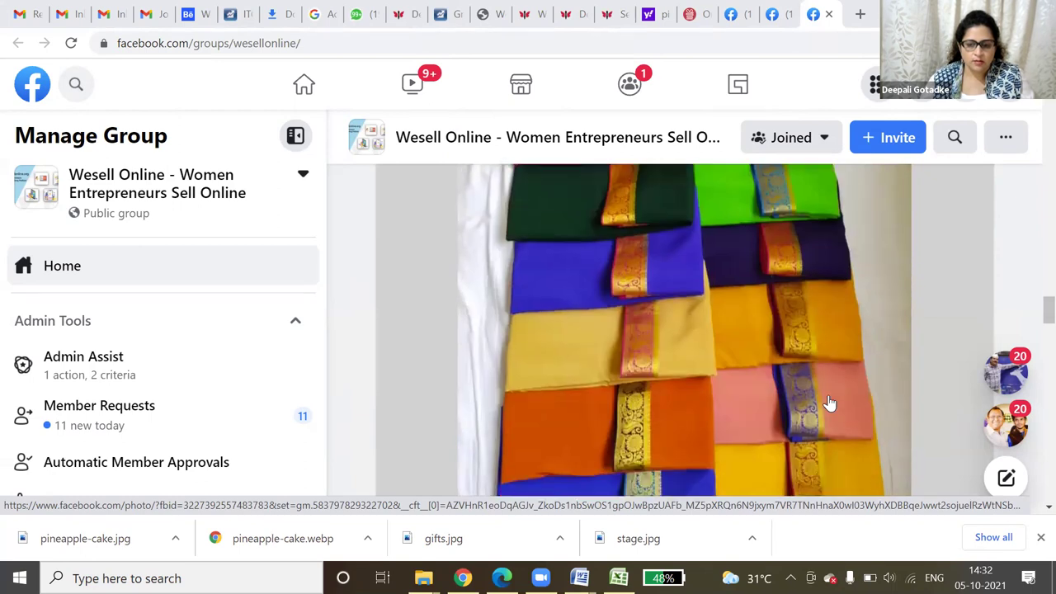
pyautogui.scroll(-1, 829, 402)
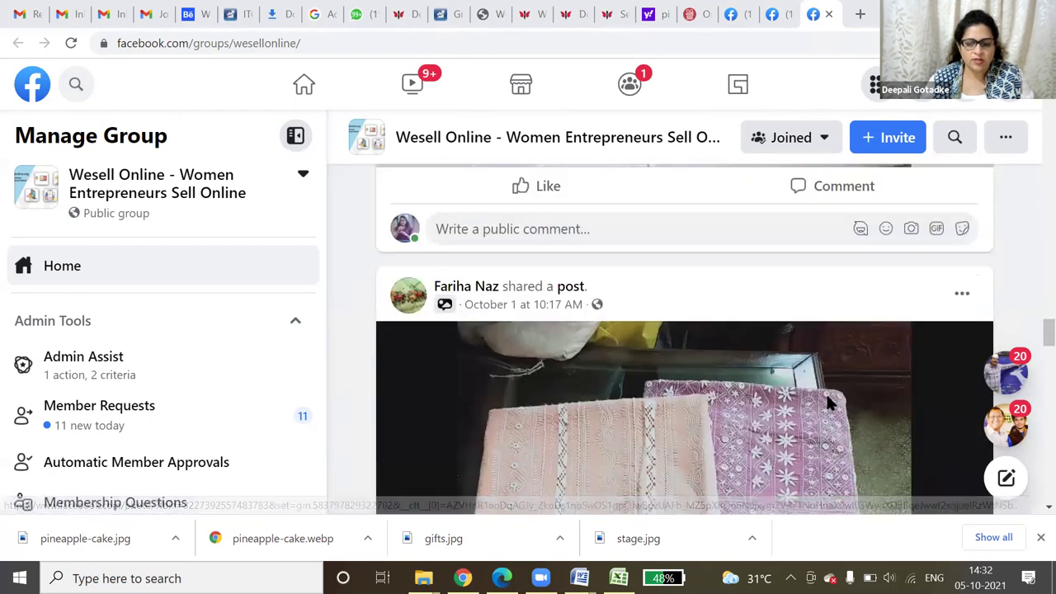
pyautogui.scroll(-3, 827, 406)
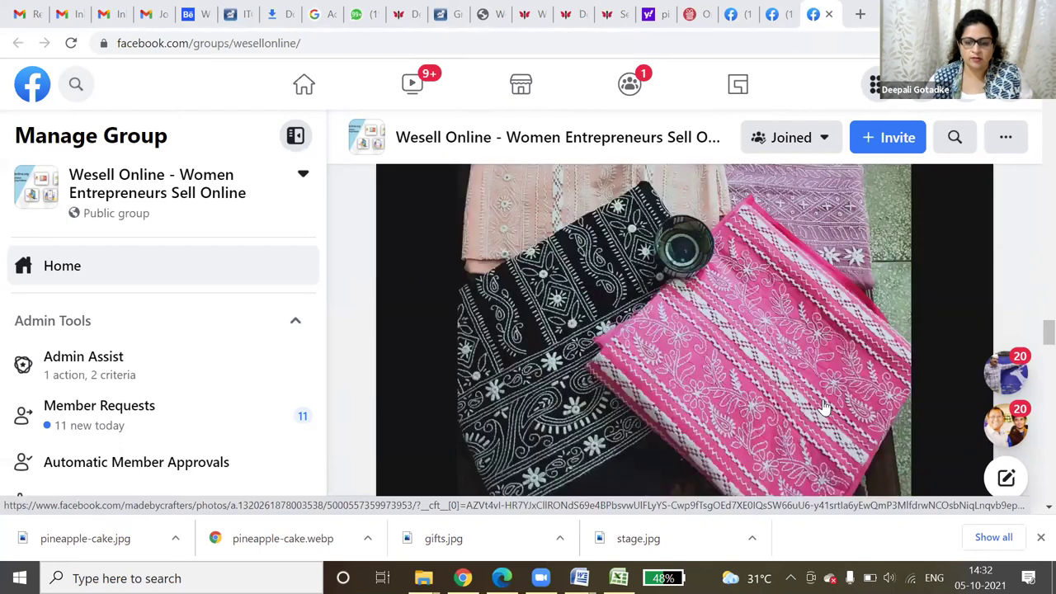
pyautogui.scroll(-5, 821, 383)
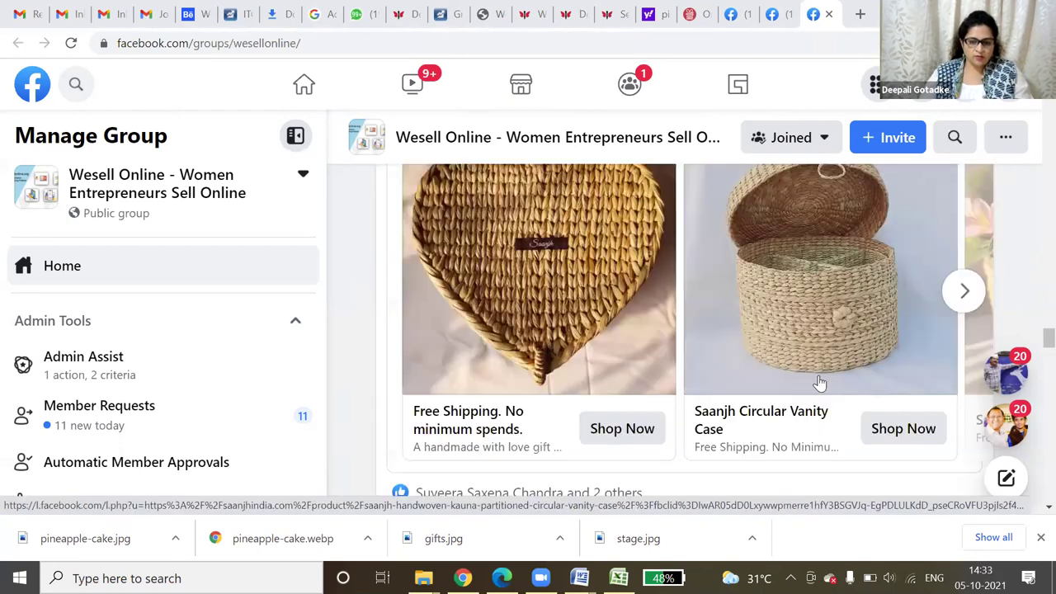
pyautogui.scroll(3, 774, 404)
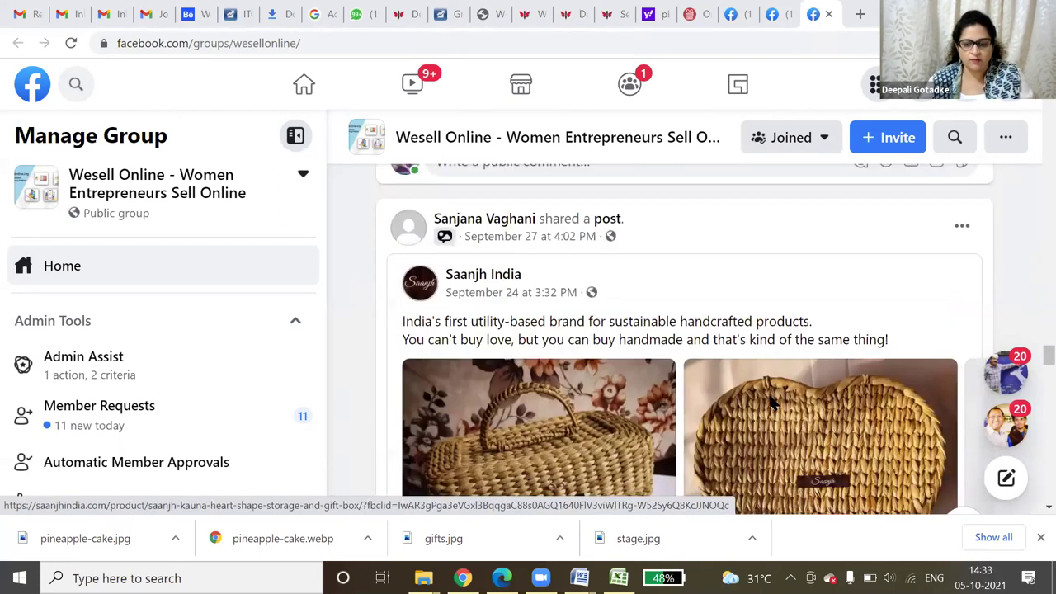
pyautogui.scroll(5, 770, 398)
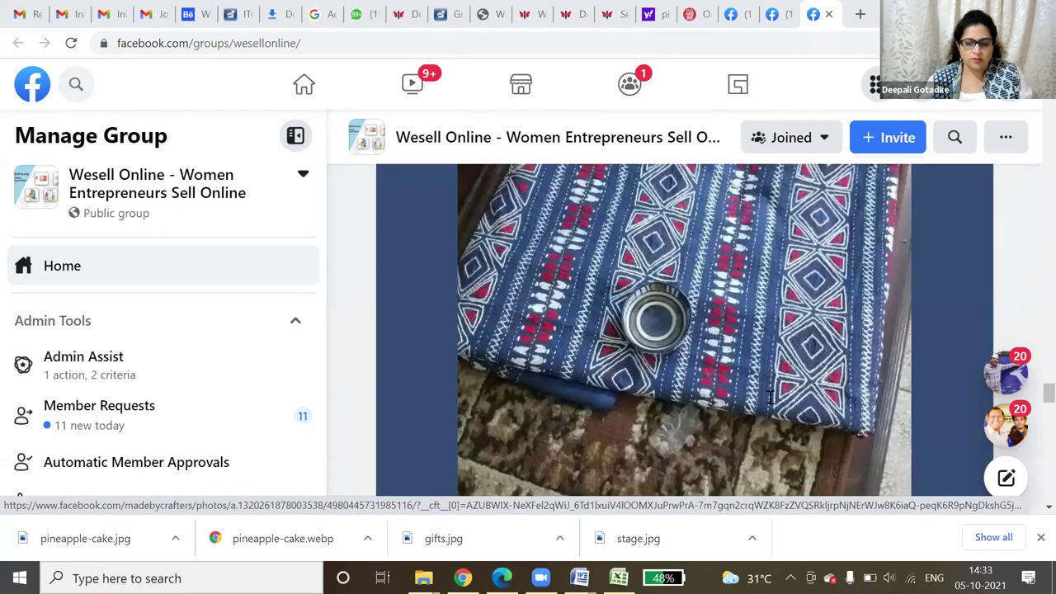
pyautogui.scroll(5, 769, 396)
pyautogui.scroll(5, 767, 358)
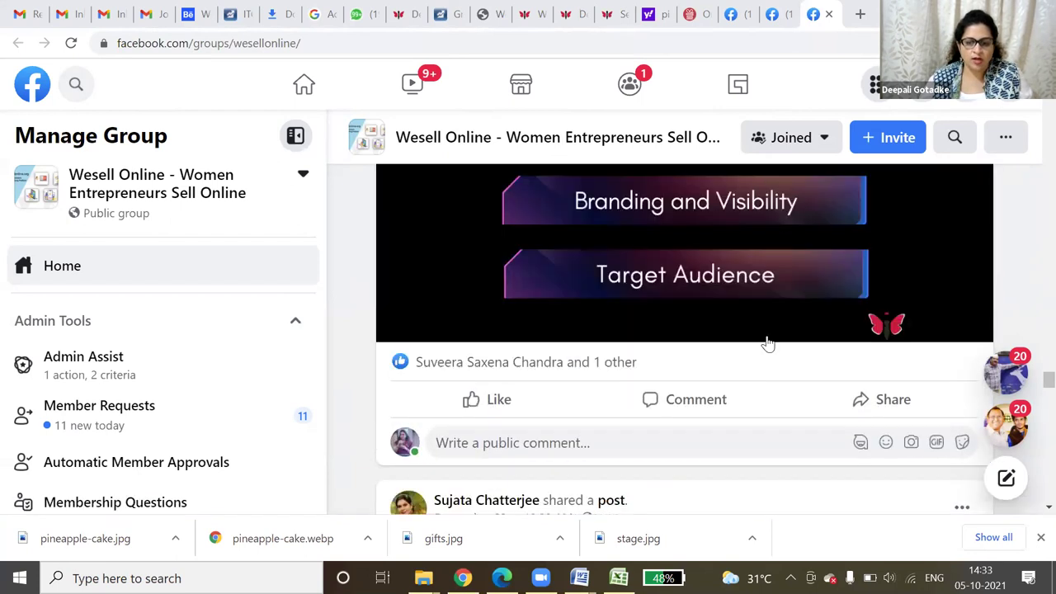
pyautogui.scroll(3, 767, 340)
pyautogui.scroll(-10, 766, 338)
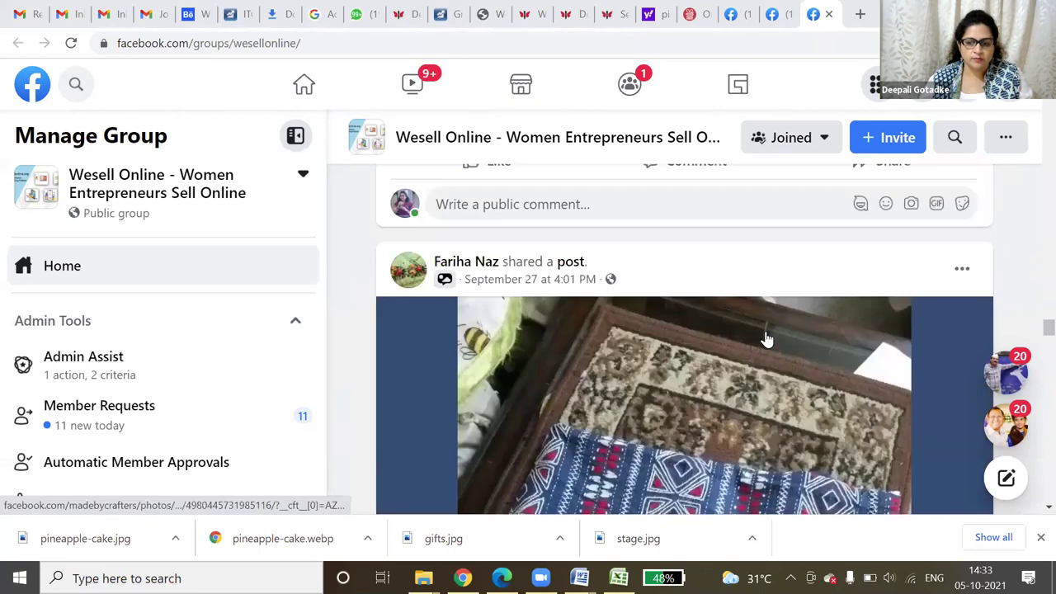
pyautogui.scroll(-5, 767, 338)
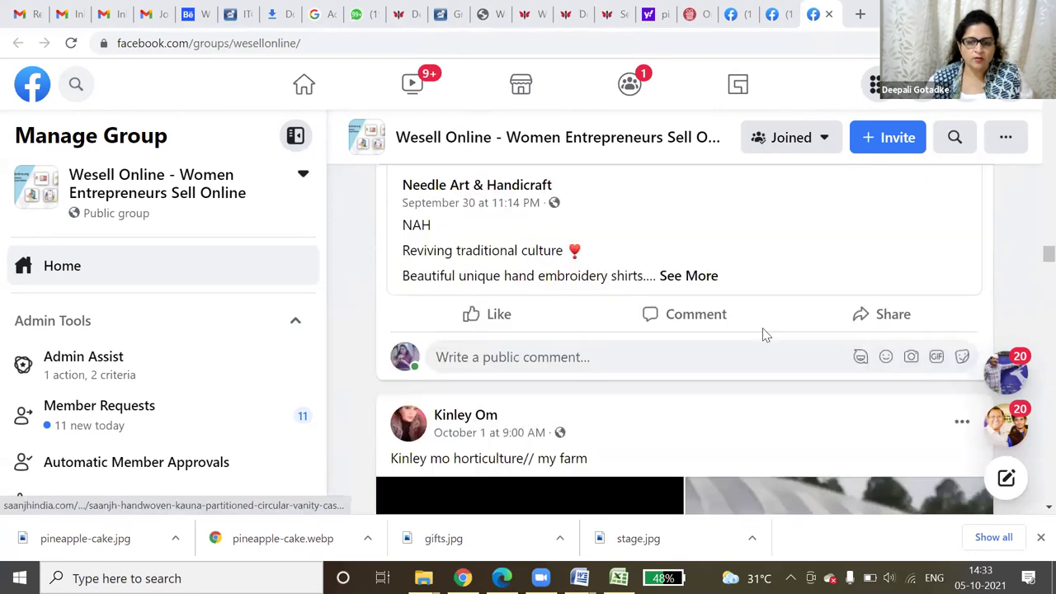
pyautogui.scroll(5, 765, 334)
pyautogui.scroll(-3, 761, 334)
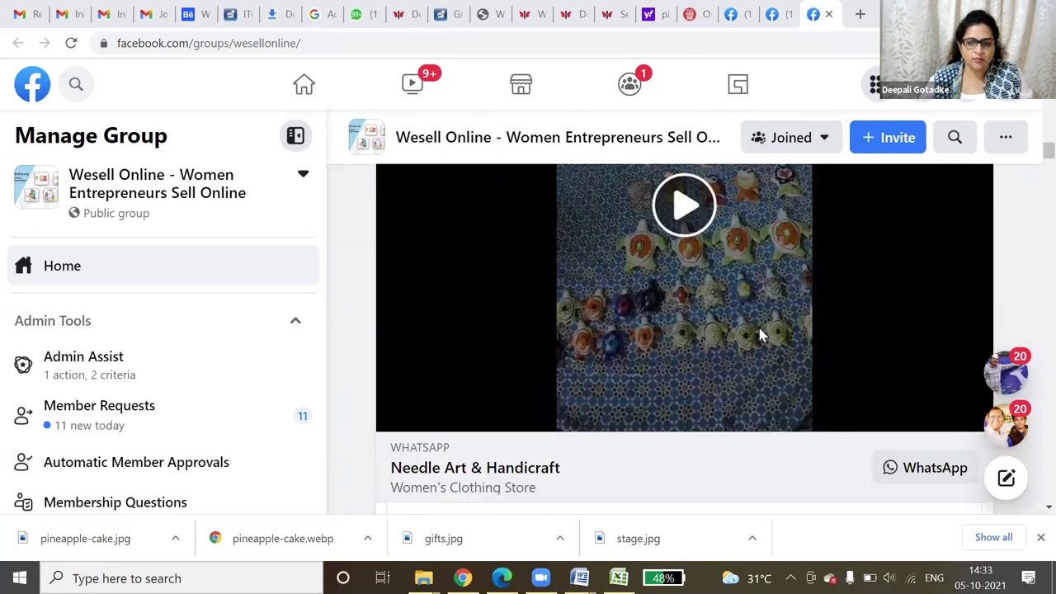
pyautogui.scroll(-4, 760, 334)
# - Return to the group page's cover, glance at the Wesellonline.org page, and come back to the group
pyautogui.click(660, 137)
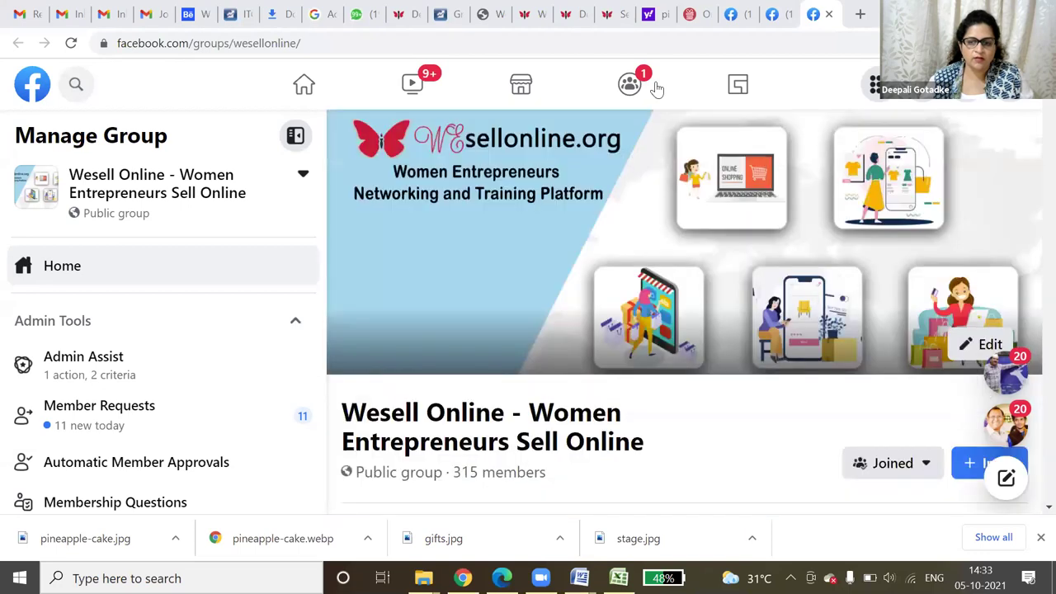
pyautogui.click(772, 14)
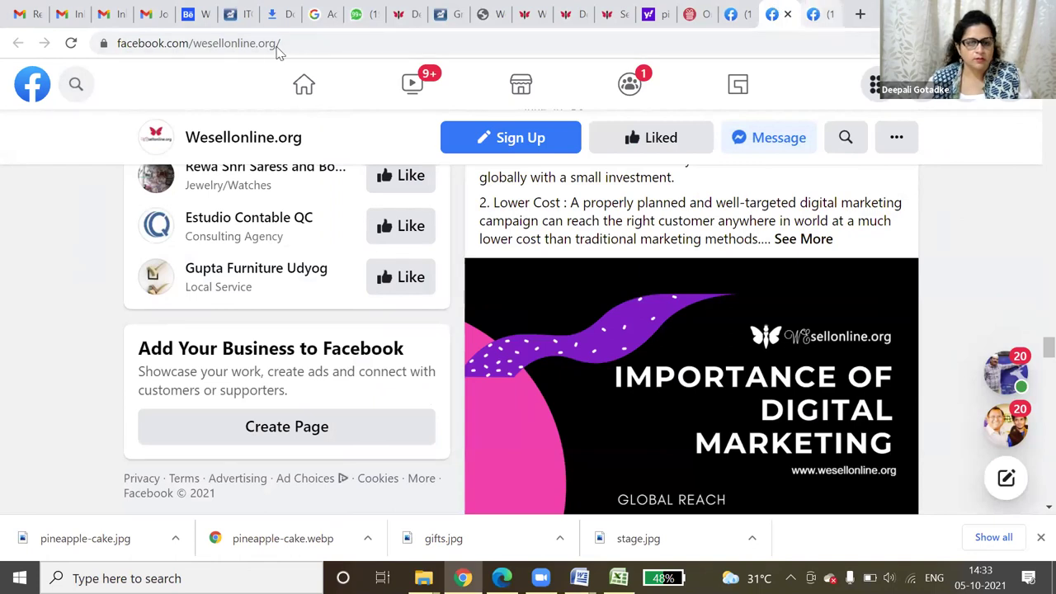
pyautogui.hotkey('ctrl', 'Tab')
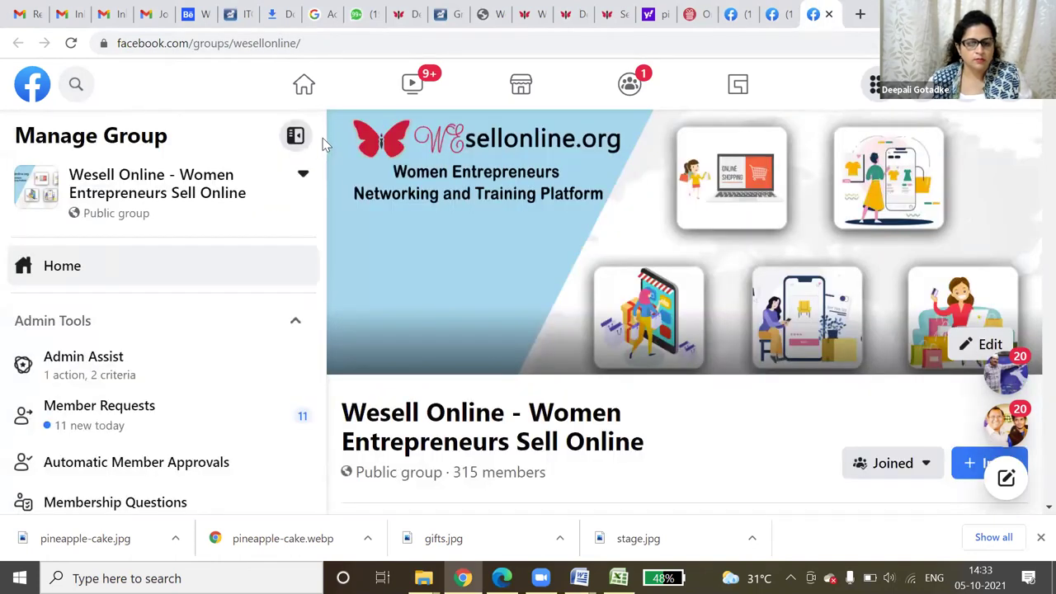
pyautogui.hotkey('ctrl', 'l')
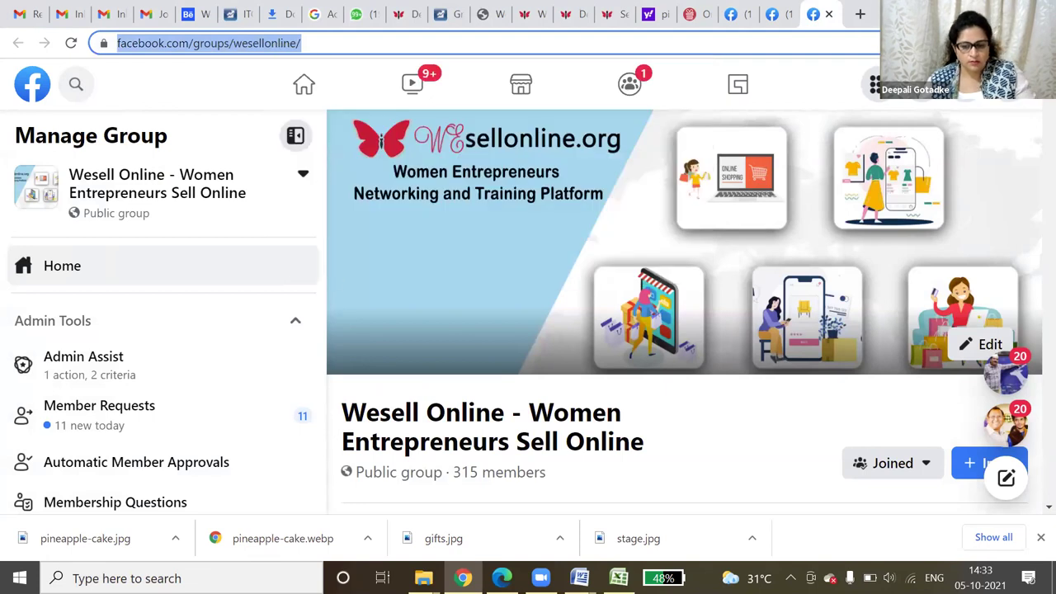
pyautogui.hotkey('alt', 'Tab')
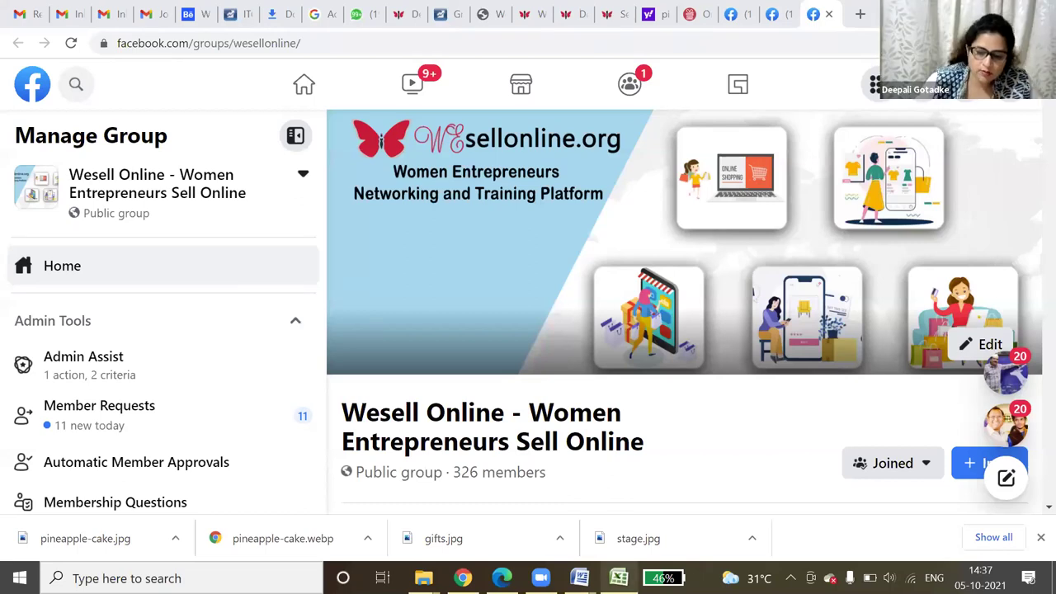
# - Bring up bulk_prod_doc_template in Excel and scan its columns from Product Name to Product Meta Description
pyautogui.click(619, 577)
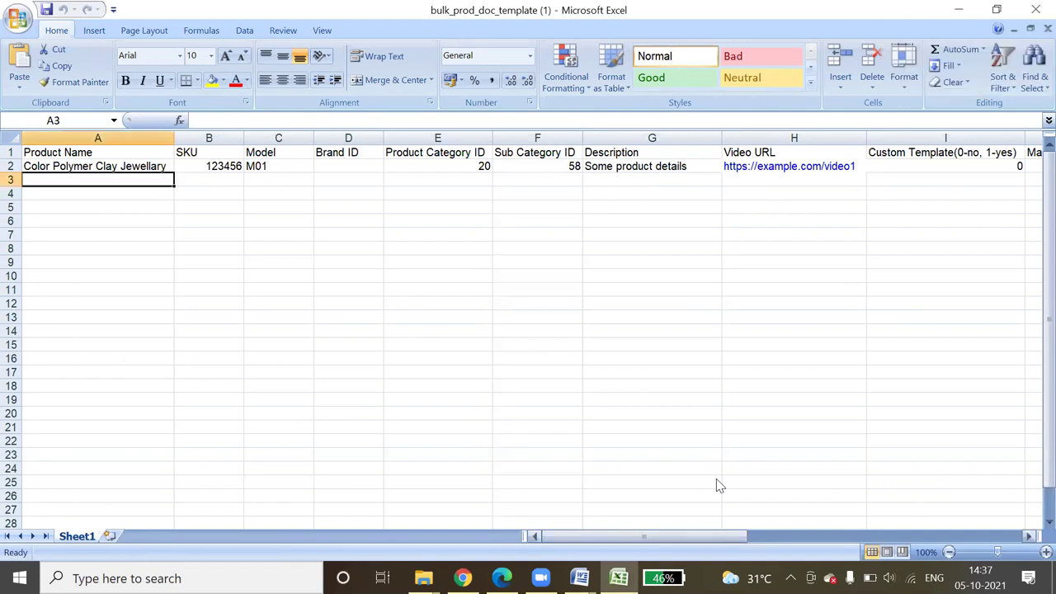
pyautogui.hscroll(3, 718, 486)
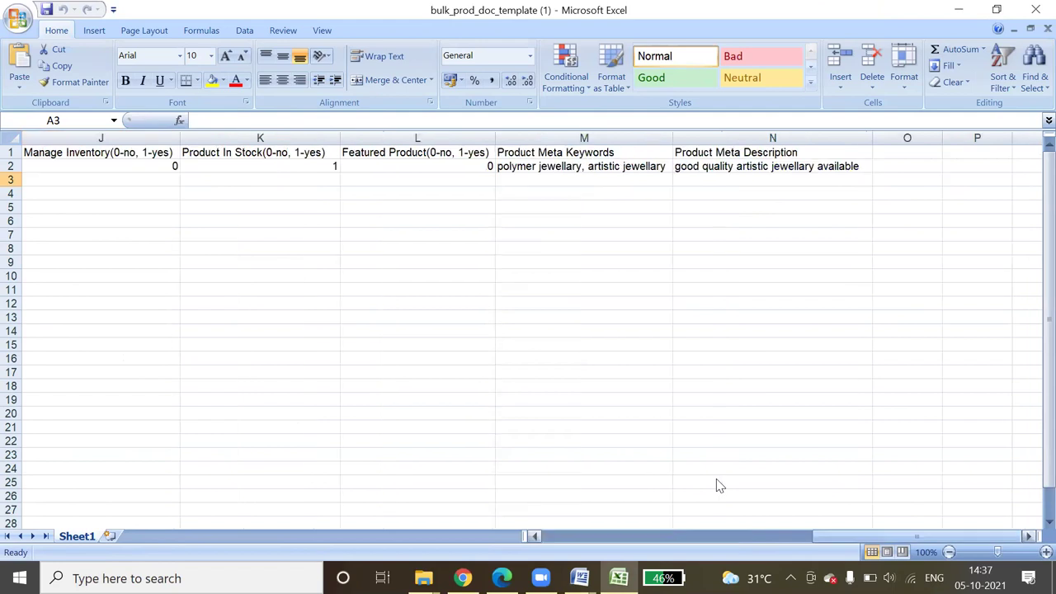
pyautogui.hscroll(1, 718, 486)
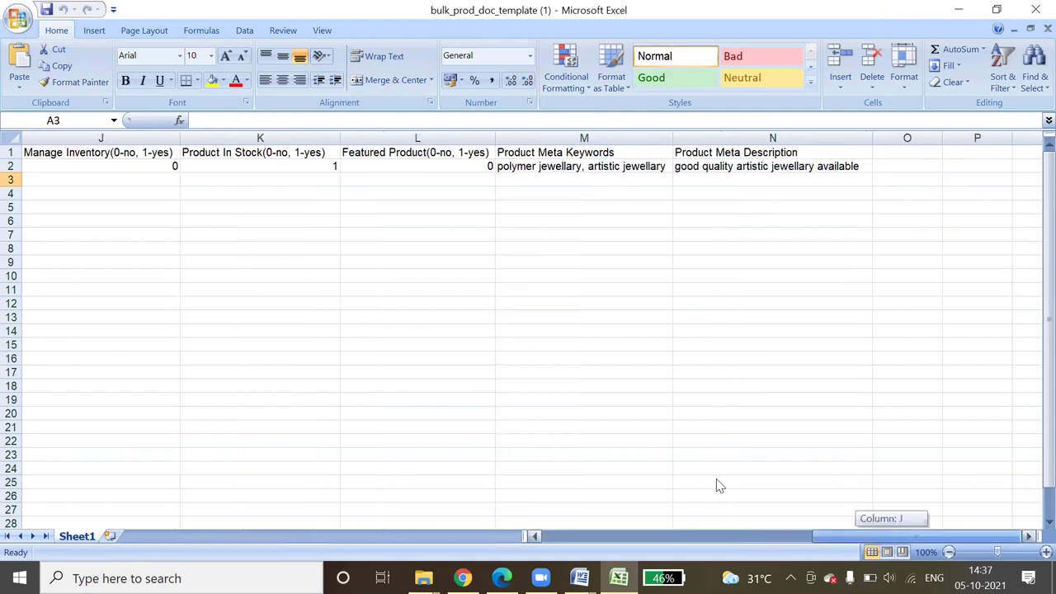
pyautogui.hscroll(-2, 718, 486)
pyautogui.hscroll(-1, 718, 486)
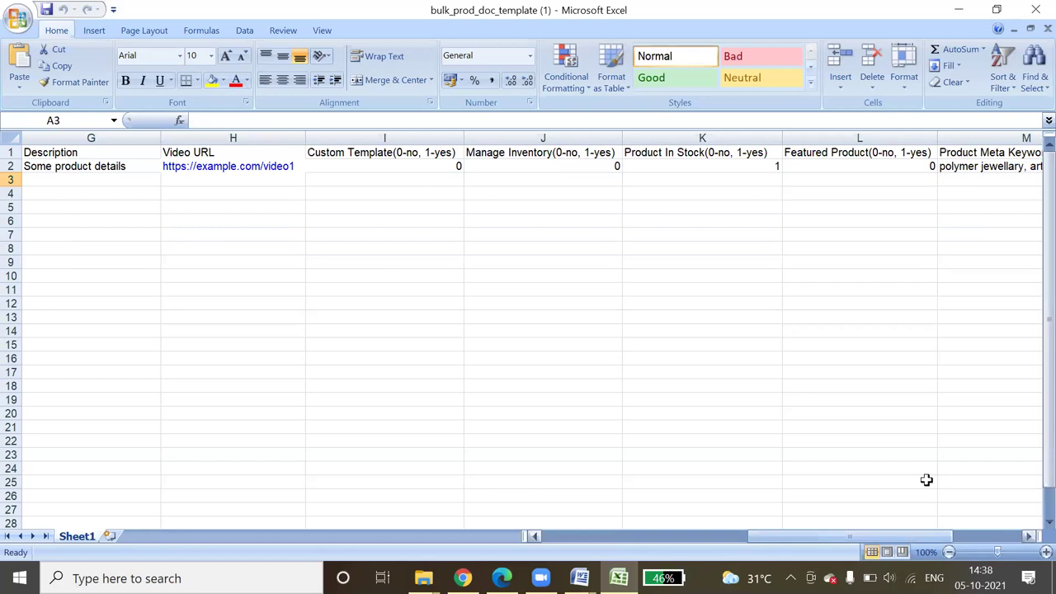
# - Minimize the bulk_prod_doc_template Excel window to reveal the Wesell Online group page in Chrome
pyautogui.hscroll(-1, 926, 480)
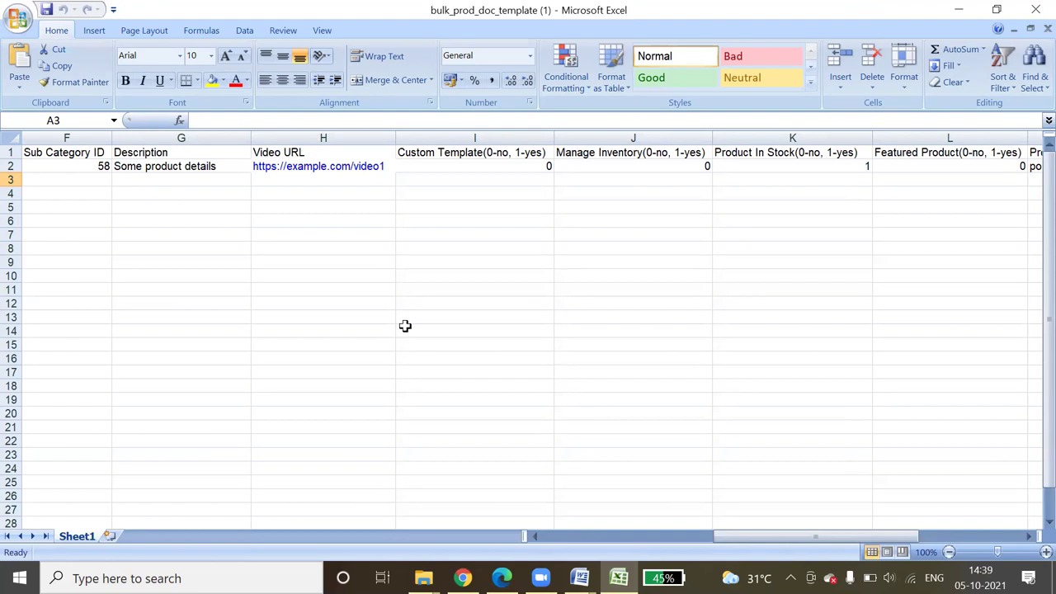
pyautogui.click(953, 10)
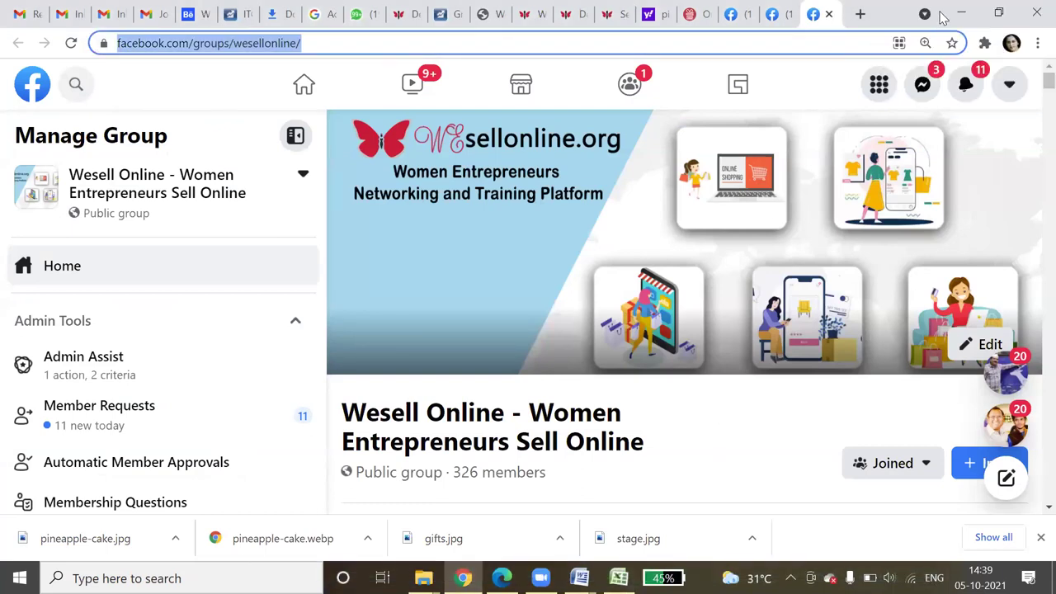
# - Review the updated entrepreneur profile page, then switch to the Wesell Online Facebook group page
pyautogui.click(568, 9)
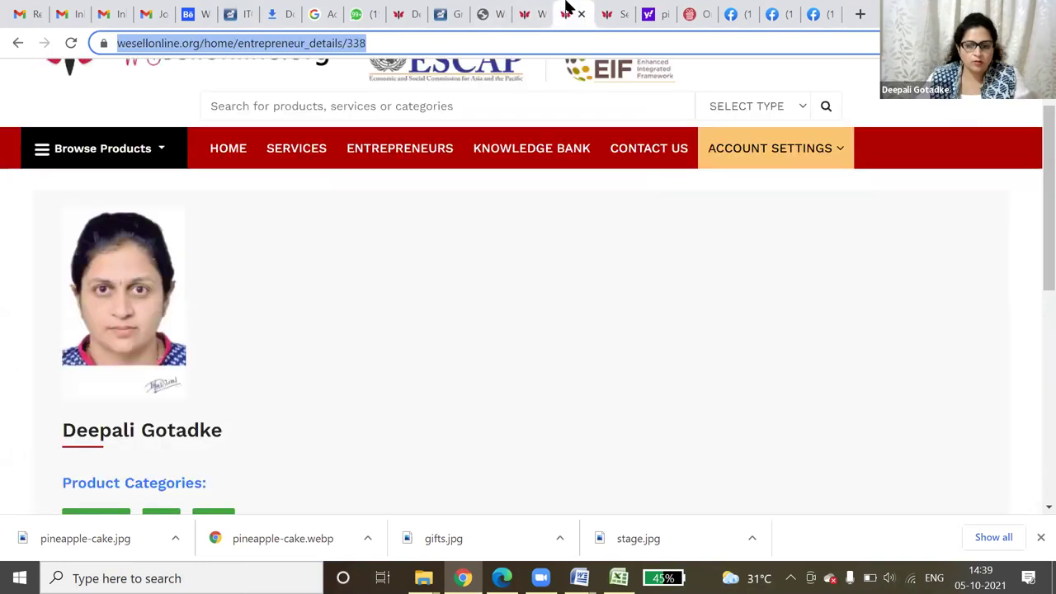
pyautogui.click(528, 10)
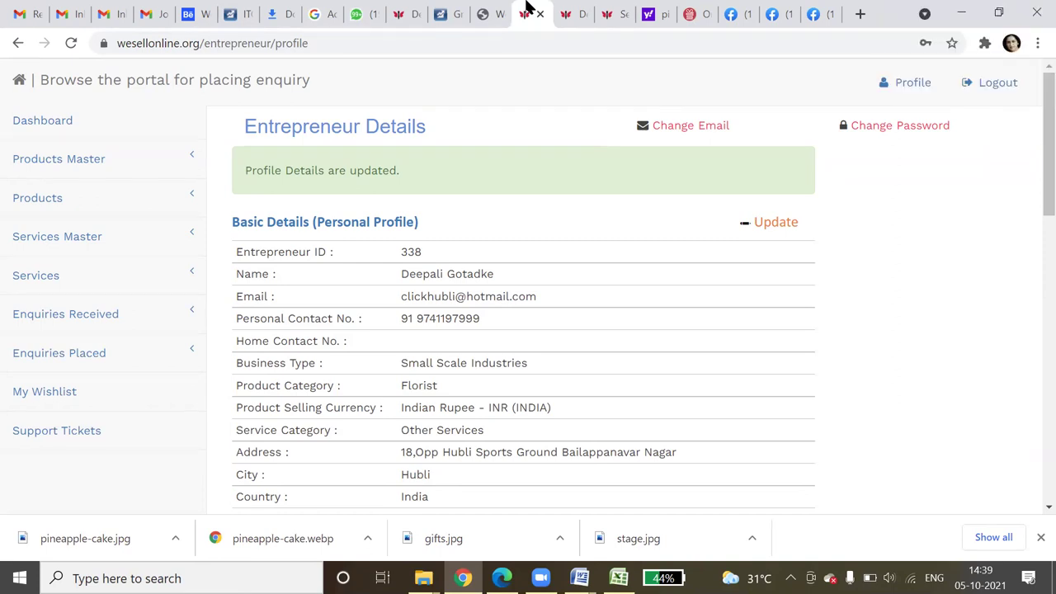
pyautogui.click(821, 8)
# - Zoom in and scroll the Facebook group, then return to WeSellOnline's entrepreneur_details/338 page
pyautogui.hotkey('ctrl', '+')
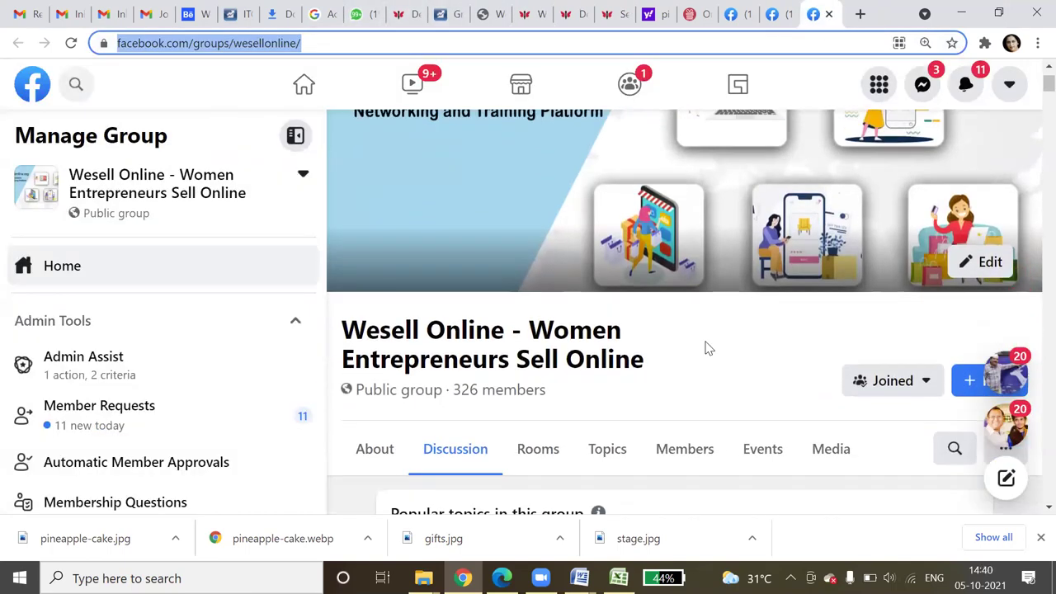
pyautogui.scroll(-8, 706, 347)
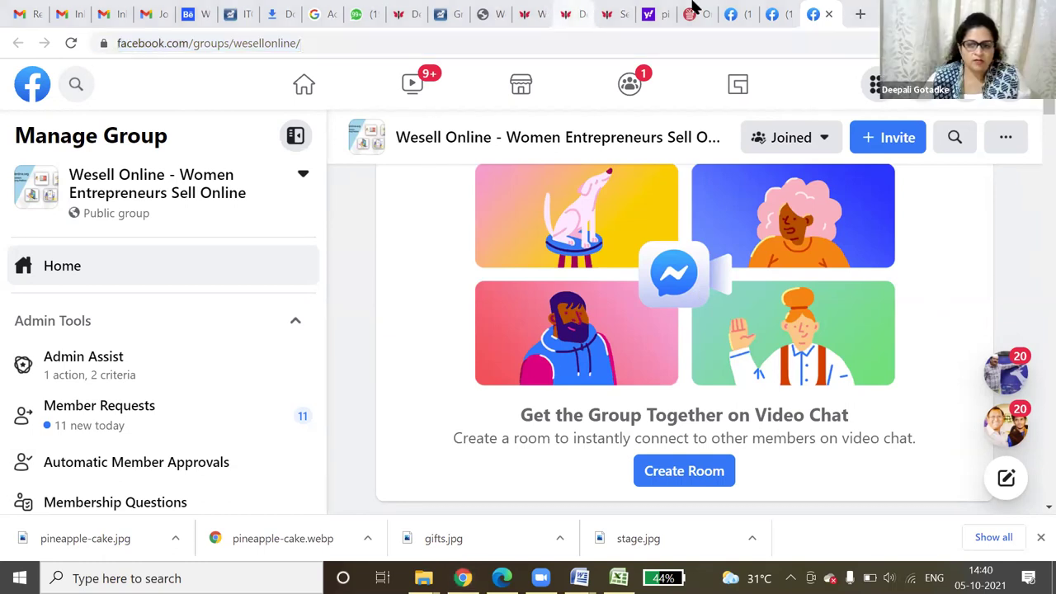
pyautogui.click(571, 14)
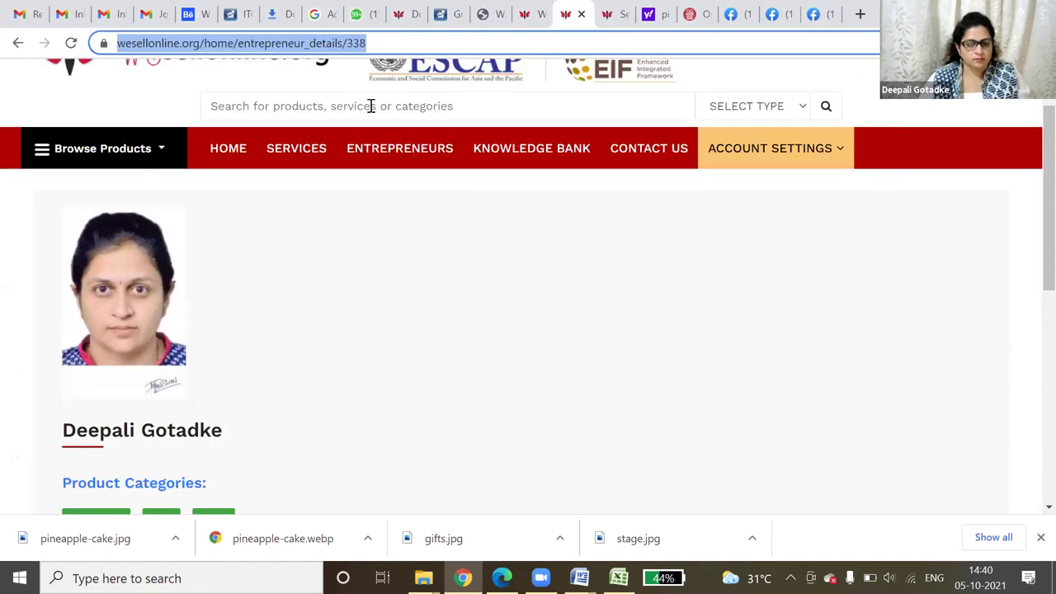
# - Search the Entrepreneurs listing by Name for the entrepreneur's first name
pyautogui.click(424, 160)
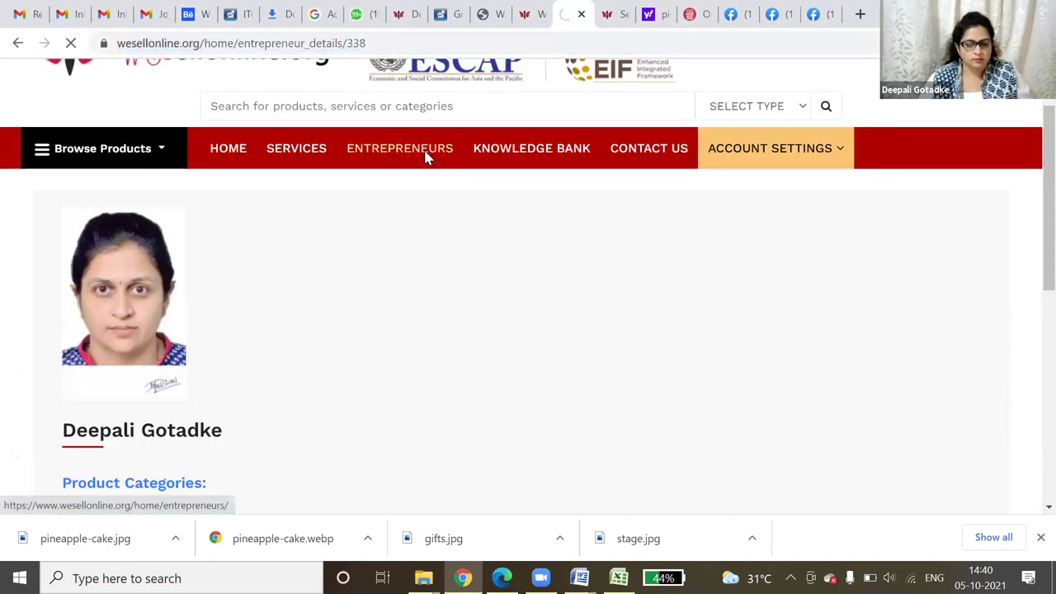
pyautogui.click(117, 352)
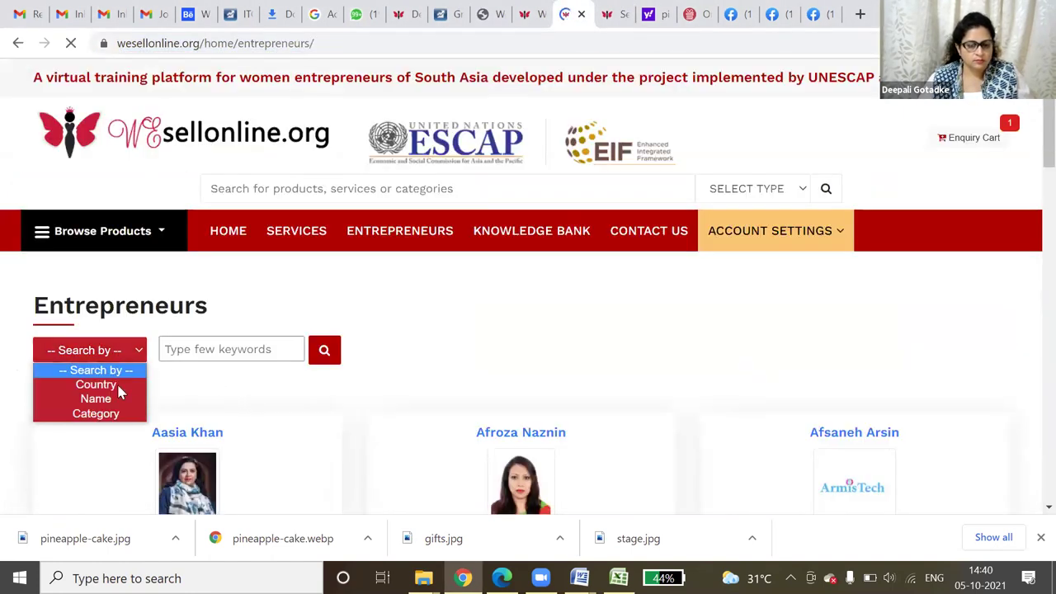
pyautogui.click(96, 398)
pyautogui.click(198, 349)
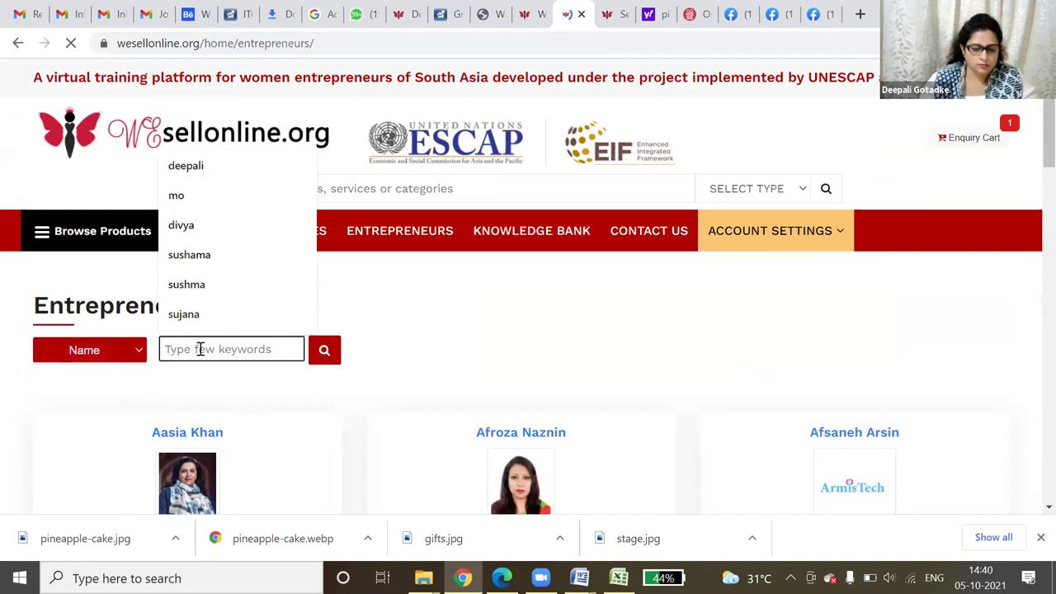
pyautogui.write('thinley')
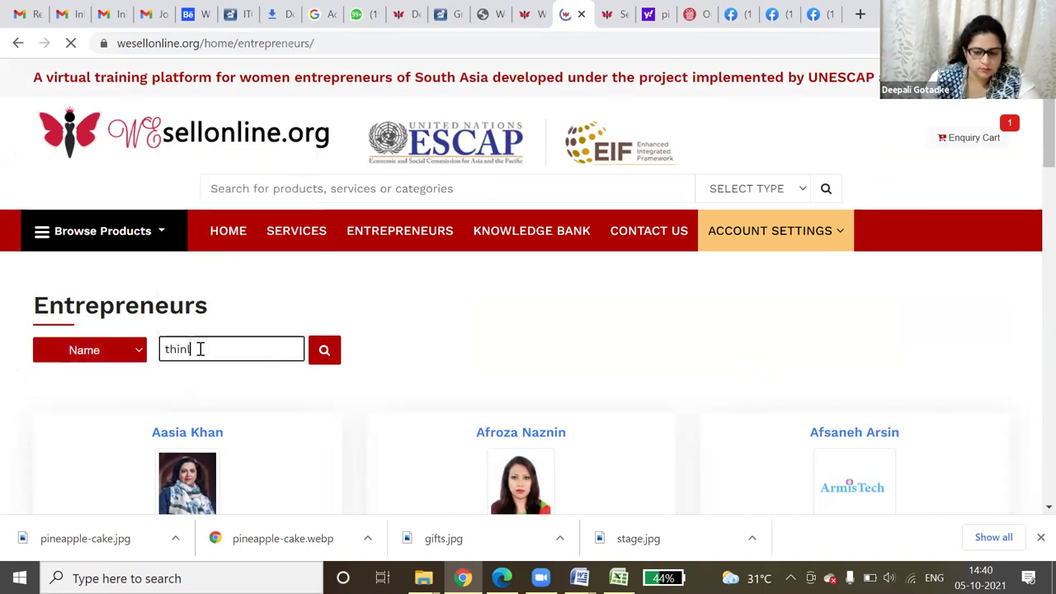
pyautogui.press('Return')
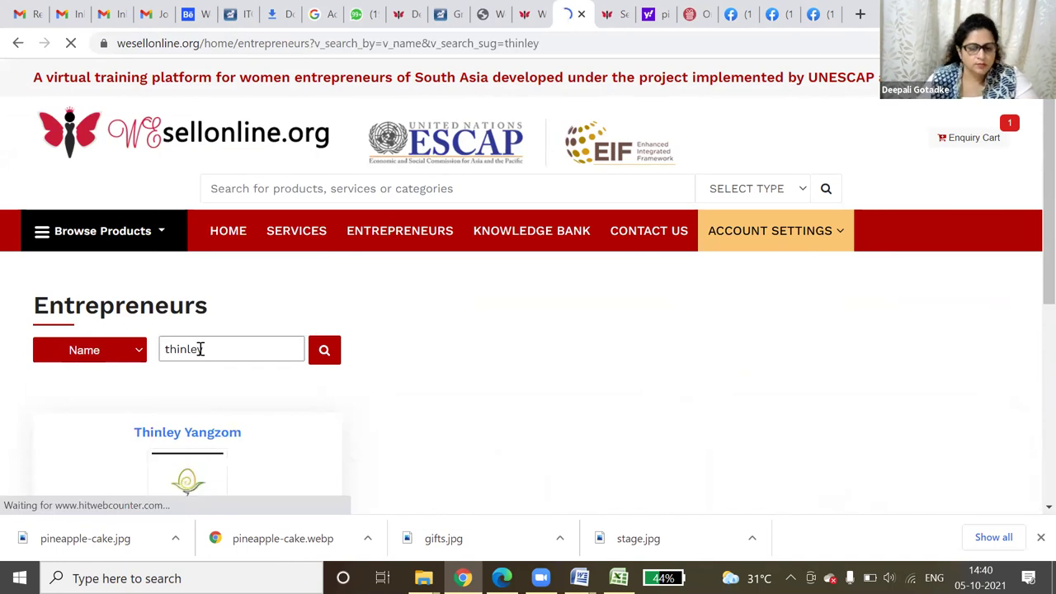
# - Filter by the Travel and Tourism tag and open Tshering Farm house's details
pyautogui.scroll(-2, 218, 382)
pyautogui.scroll(-2, 218, 382)
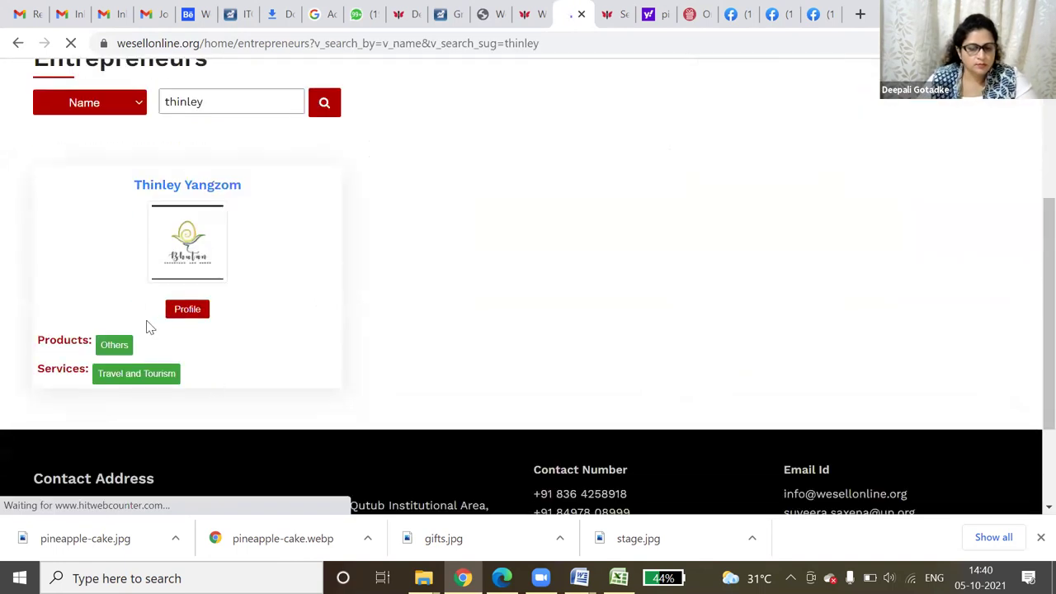
pyautogui.click(132, 374)
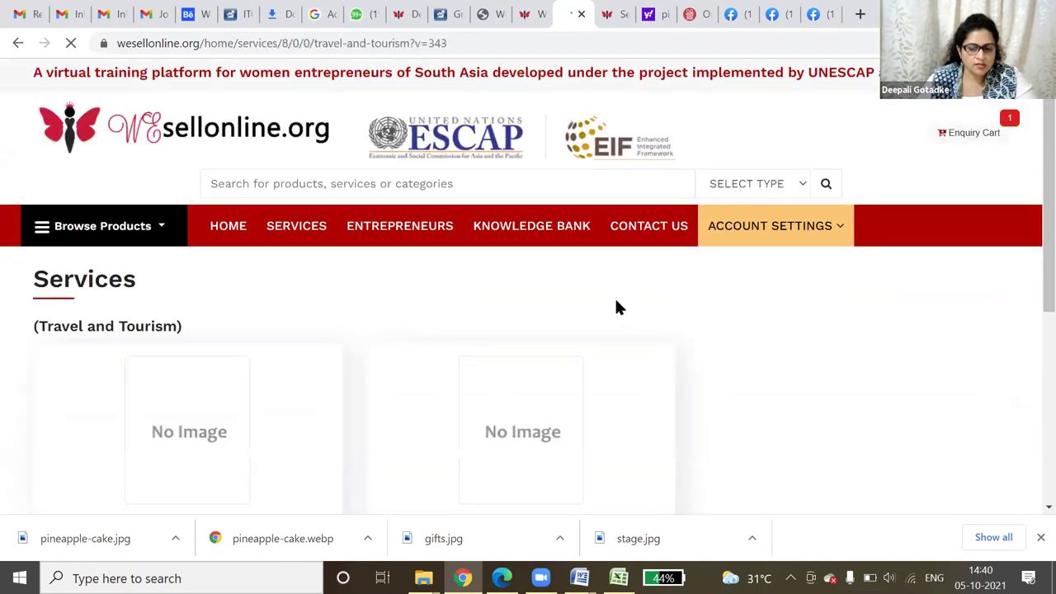
pyautogui.scroll(-4, 615, 305)
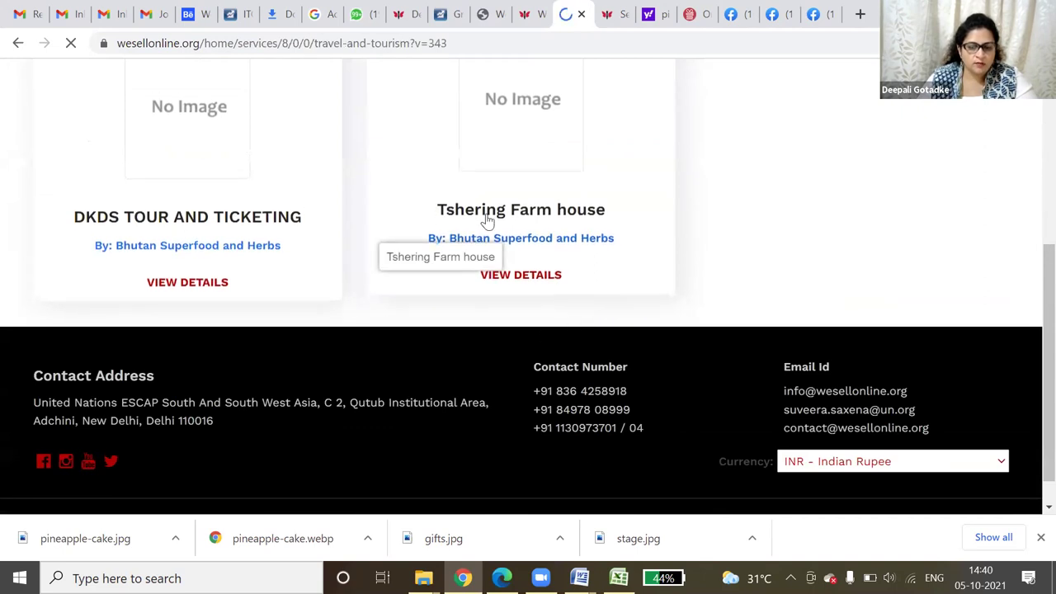
pyautogui.click(548, 278)
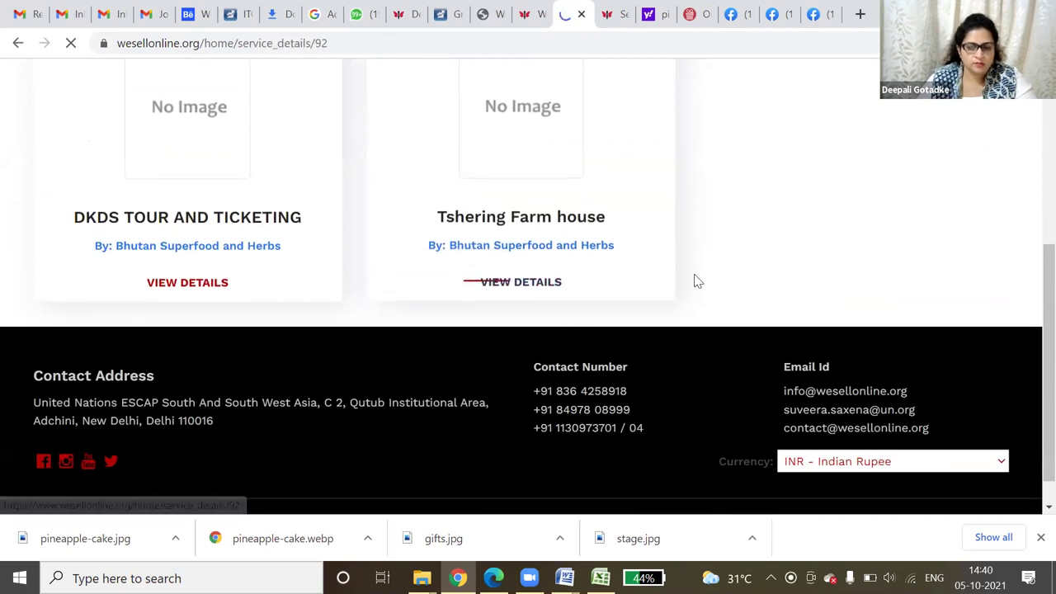
# - Review the Tshering Farm house and Stage decoration pages, then return to the profile dashboard
pyautogui.scroll(-3, 692, 299)
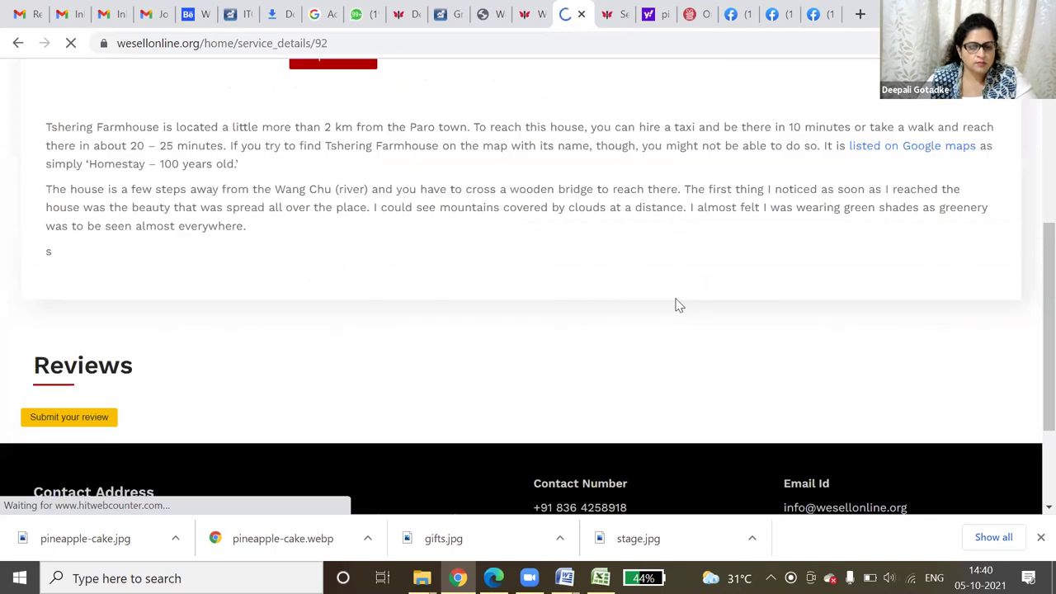
pyautogui.scroll(1, 676, 306)
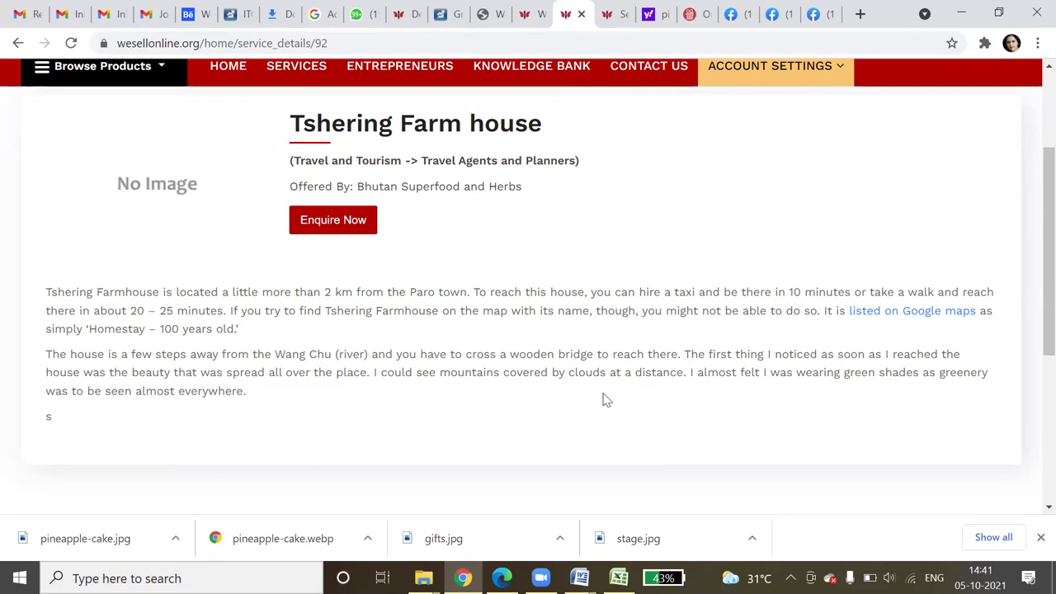
pyautogui.scroll(3, 602, 400)
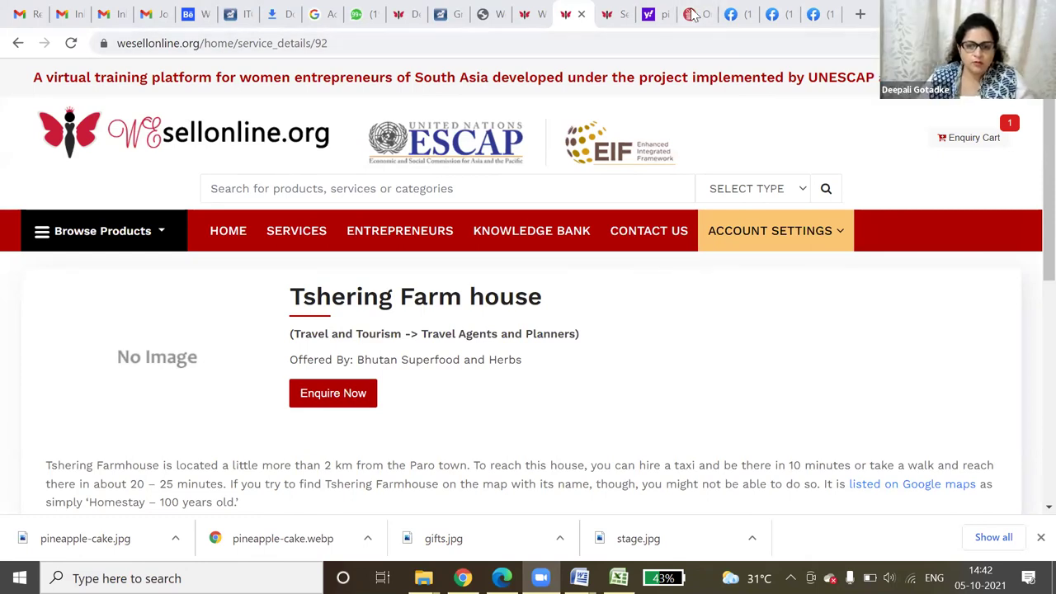
pyautogui.click(611, 13)
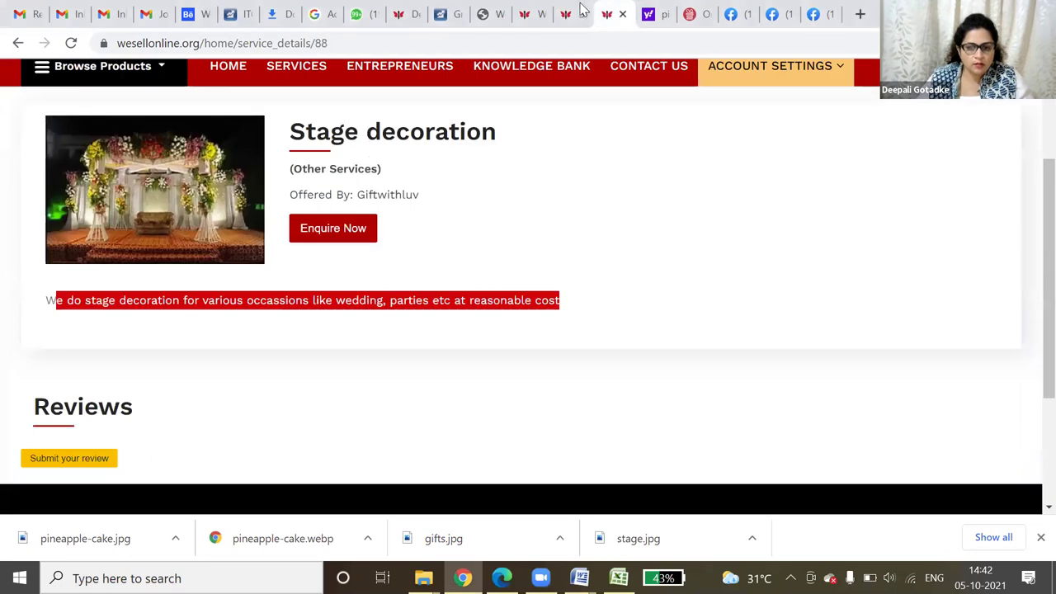
pyautogui.click(583, 10)
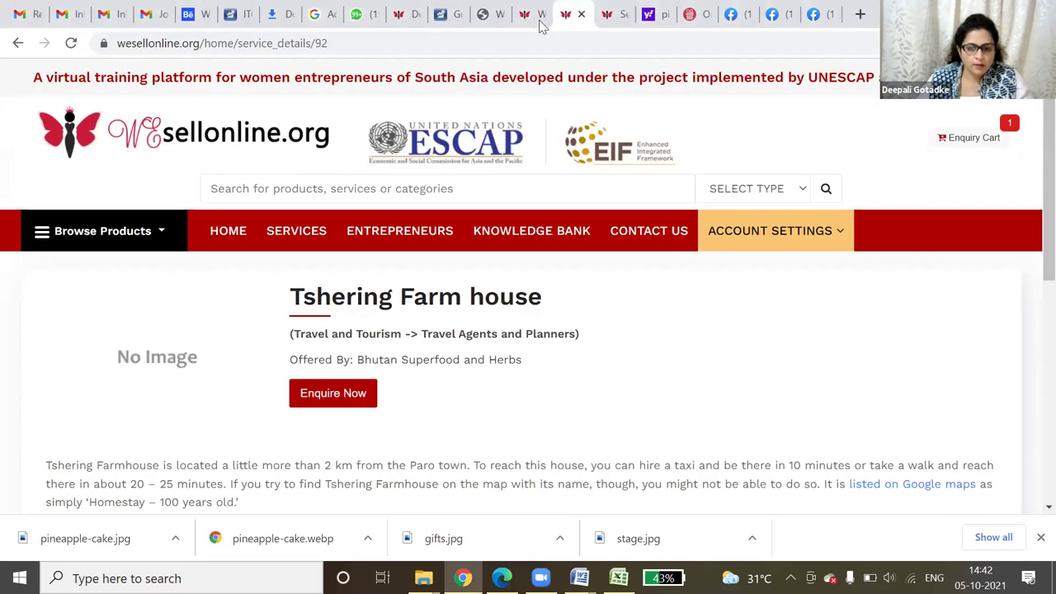
pyautogui.hotkey('ctrl', 'shift', 'Tab')
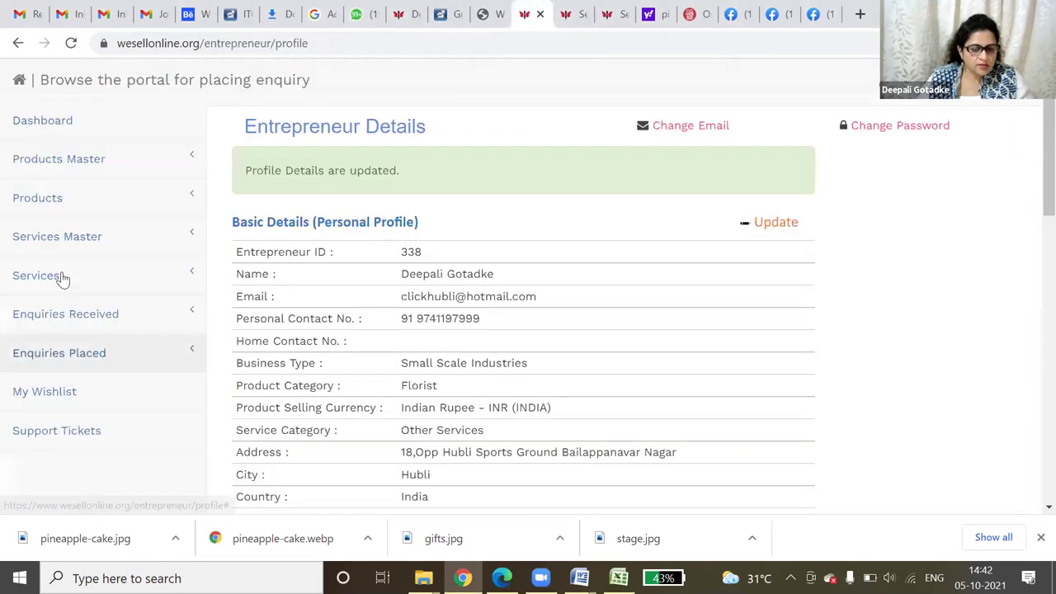
# - From All Services, open the Gift packing portfolio and start a new Add Portfolio entry
pyautogui.click(62, 279)
pyautogui.click(78, 320)
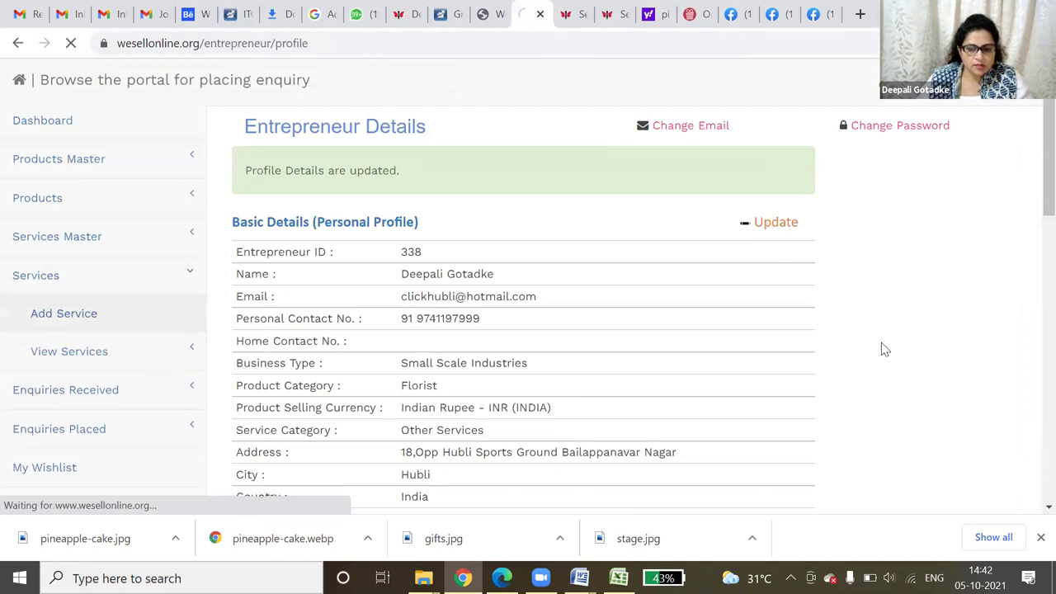
pyautogui.scroll(-3, 884, 348)
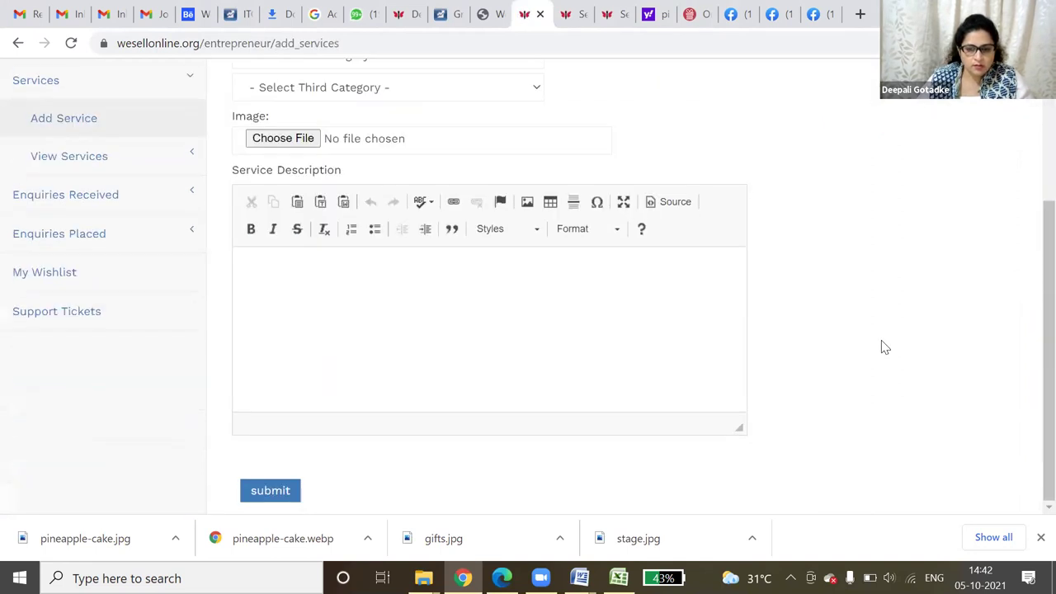
pyautogui.scroll(3, 883, 347)
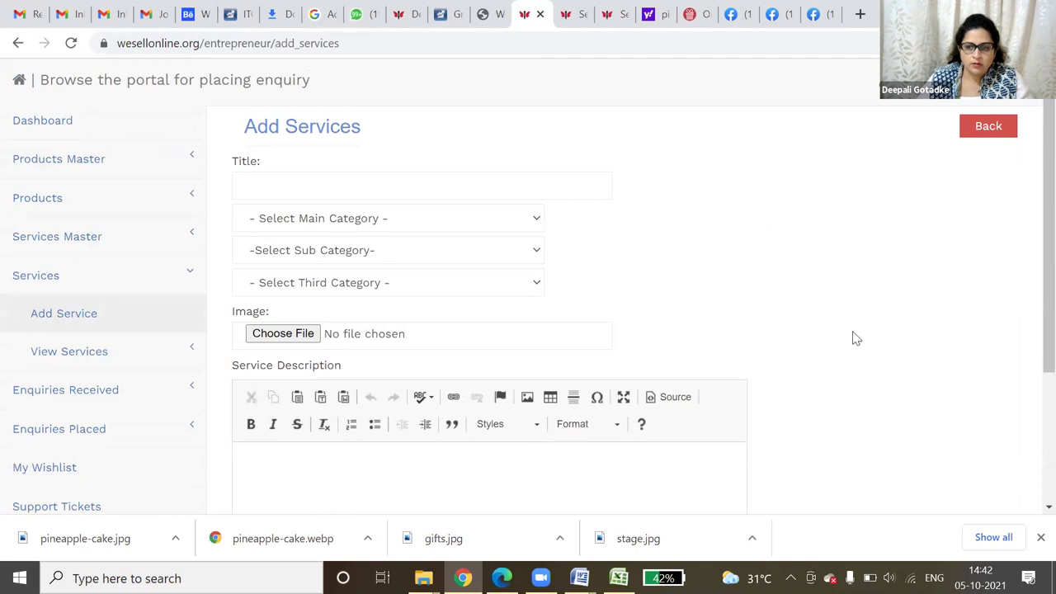
pyautogui.click(80, 361)
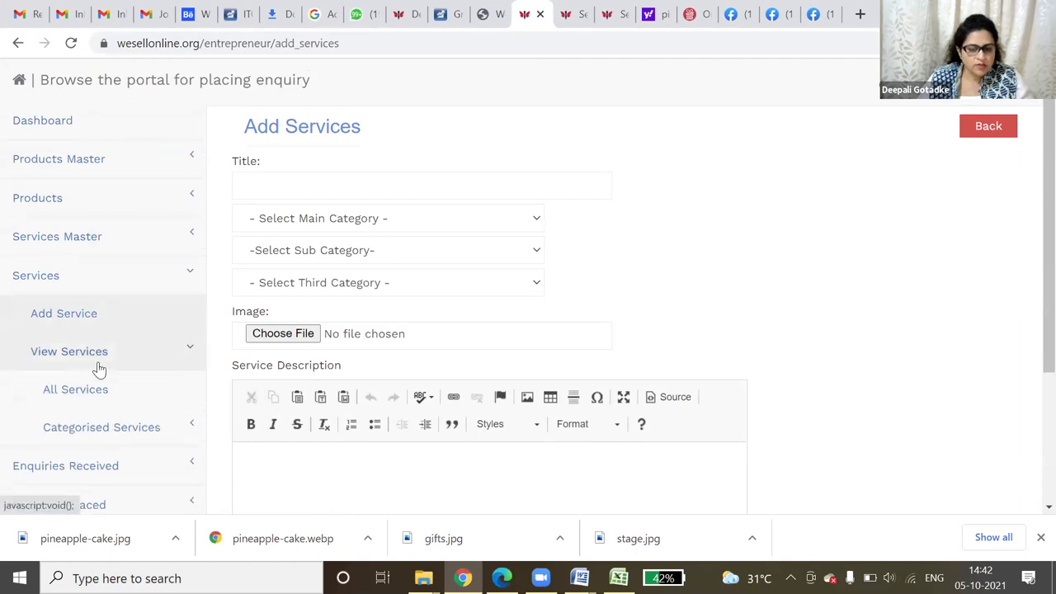
pyautogui.click(99, 396)
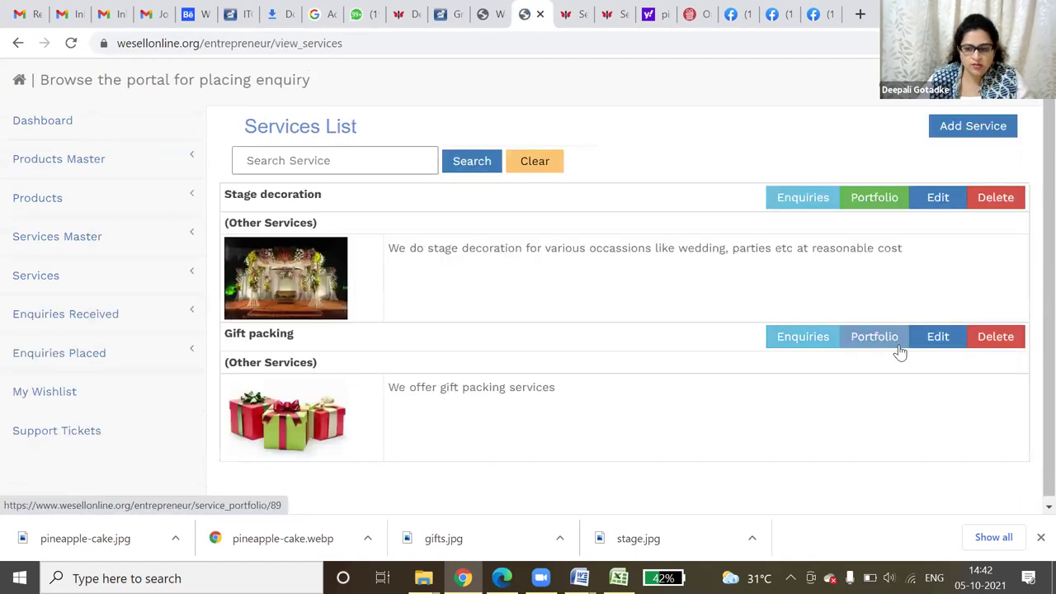
pyautogui.click(877, 344)
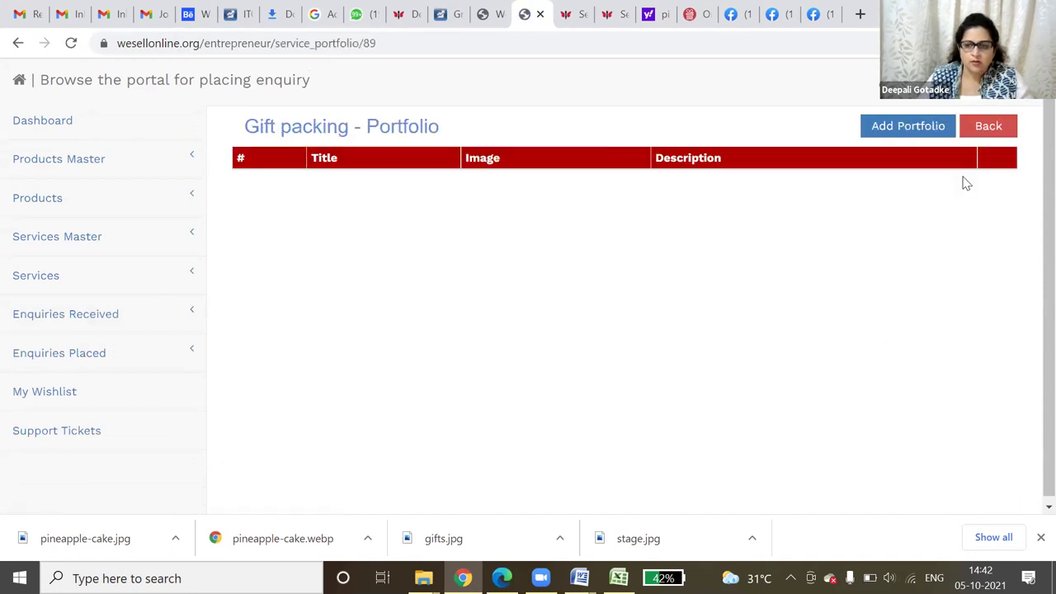
pyautogui.click(941, 130)
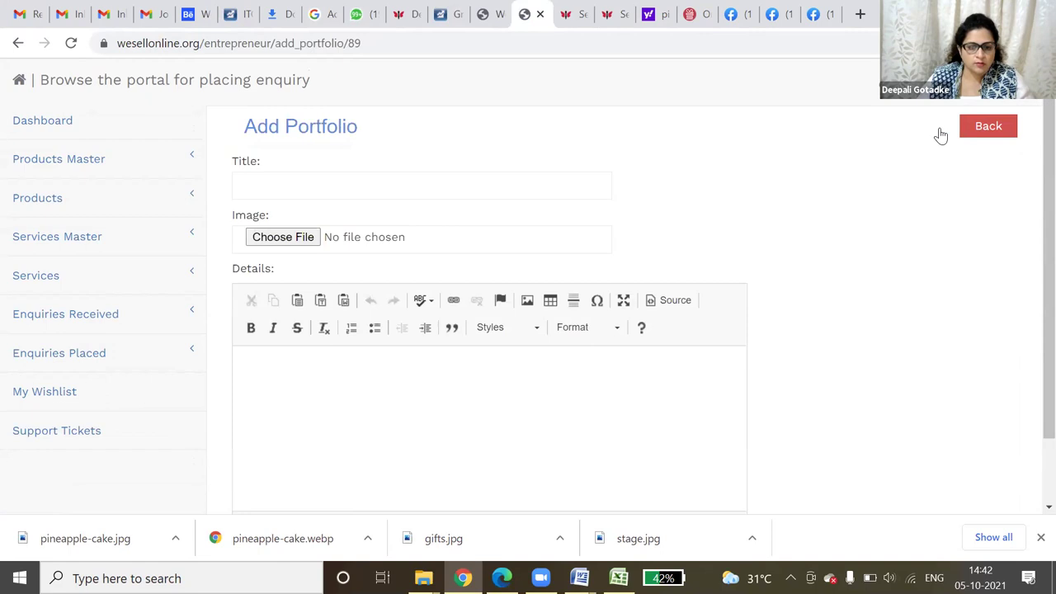
# - Title the portfolio entry 'stage decoration' and attach the image stage.jpg
pyautogui.click(277, 179)
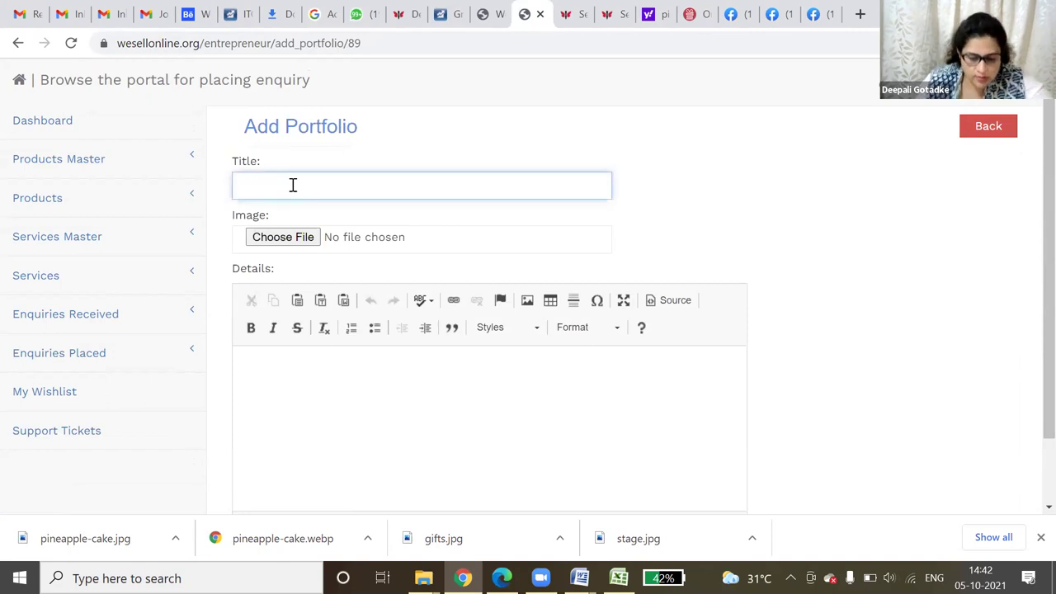
pyautogui.write('stage decoration')
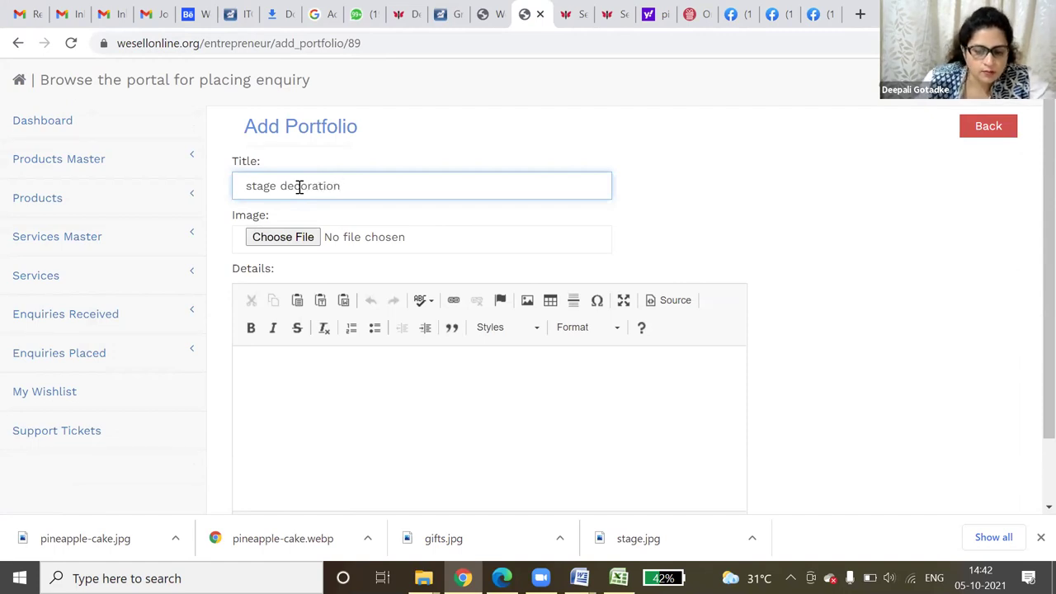
pyautogui.click(279, 237)
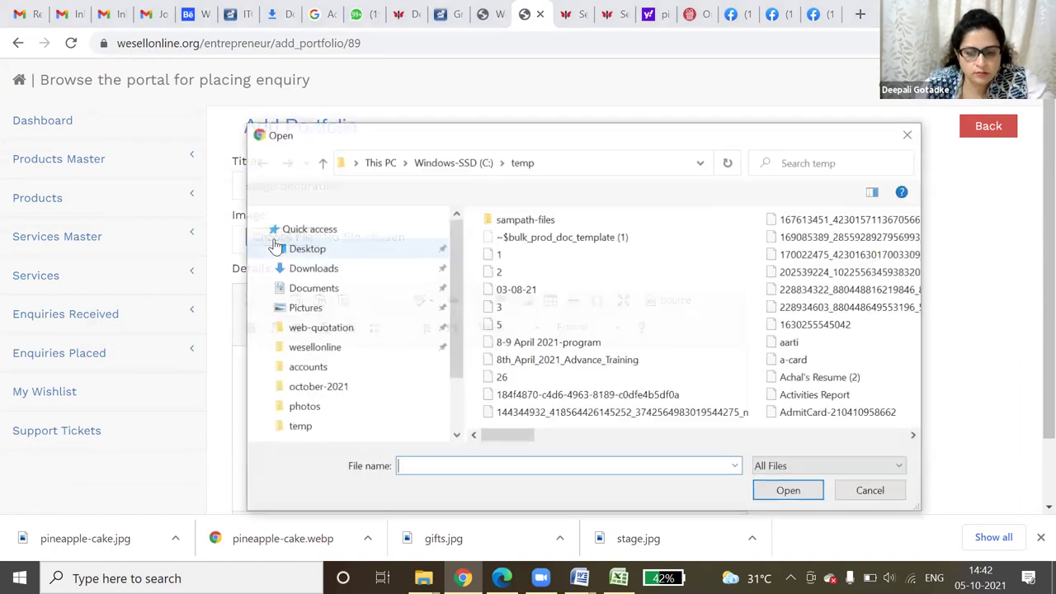
pyautogui.click(853, 308)
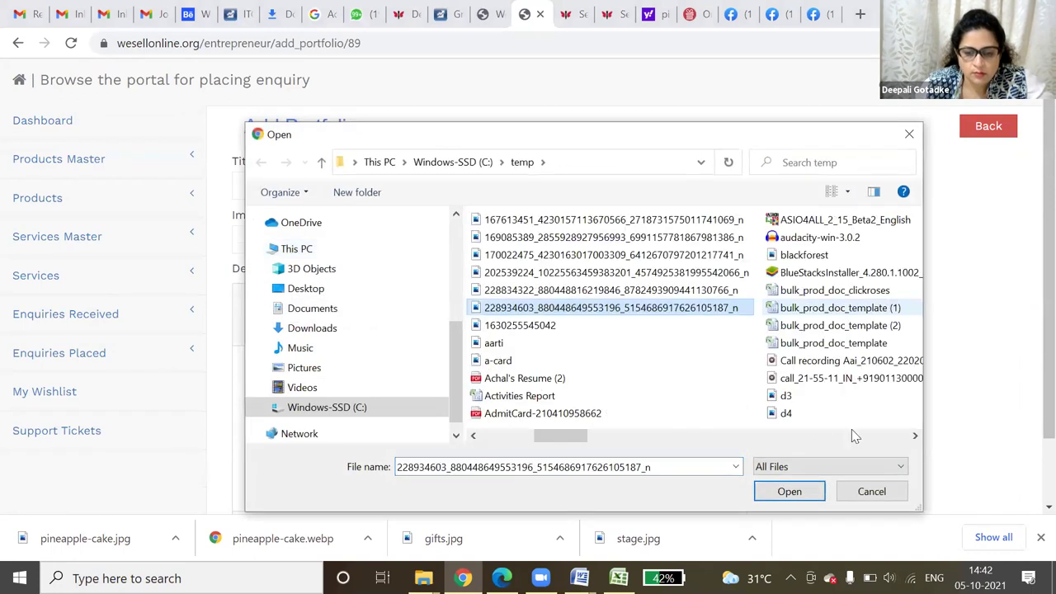
pyautogui.write('sal')
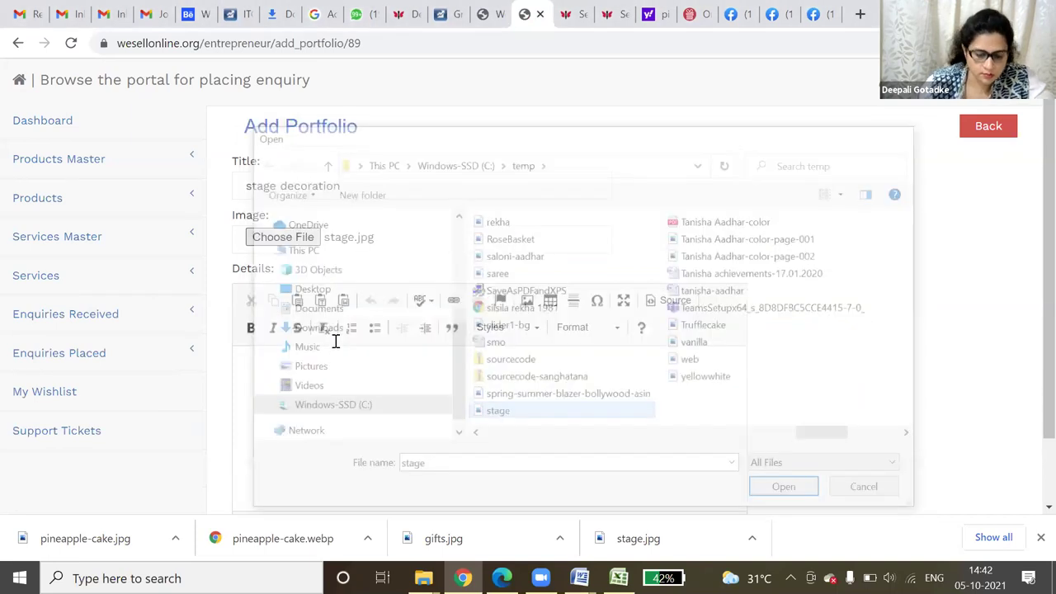
pyautogui.scroll(-1, 336, 341)
# - Enter details 'we do event management and stage decoration' and submit the entry
pyautogui.click(336, 341)
pyautogui.write('we do event managemen')
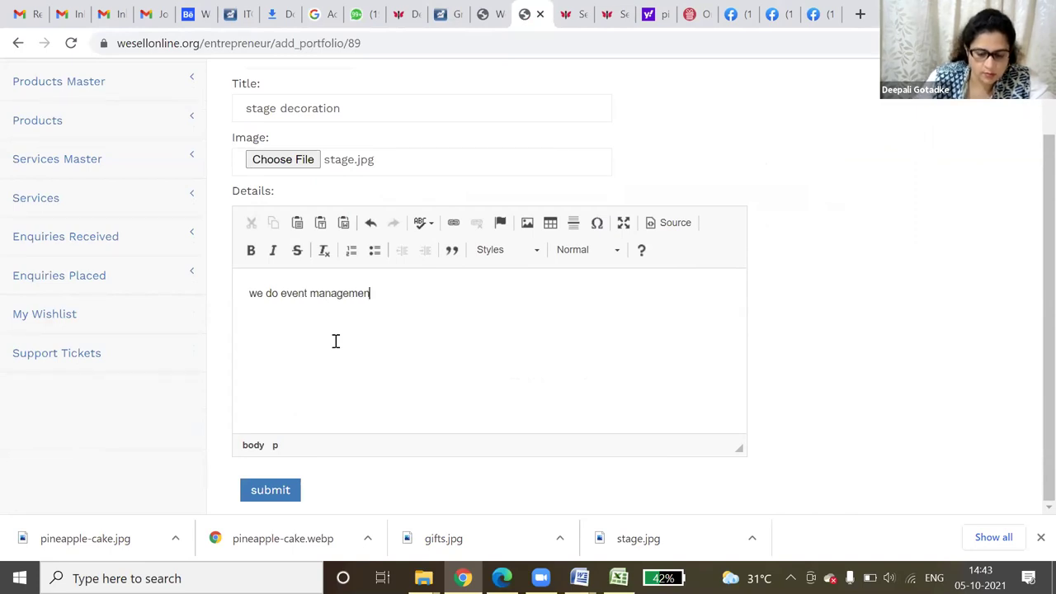
pyautogui.write('t and stage decoration')
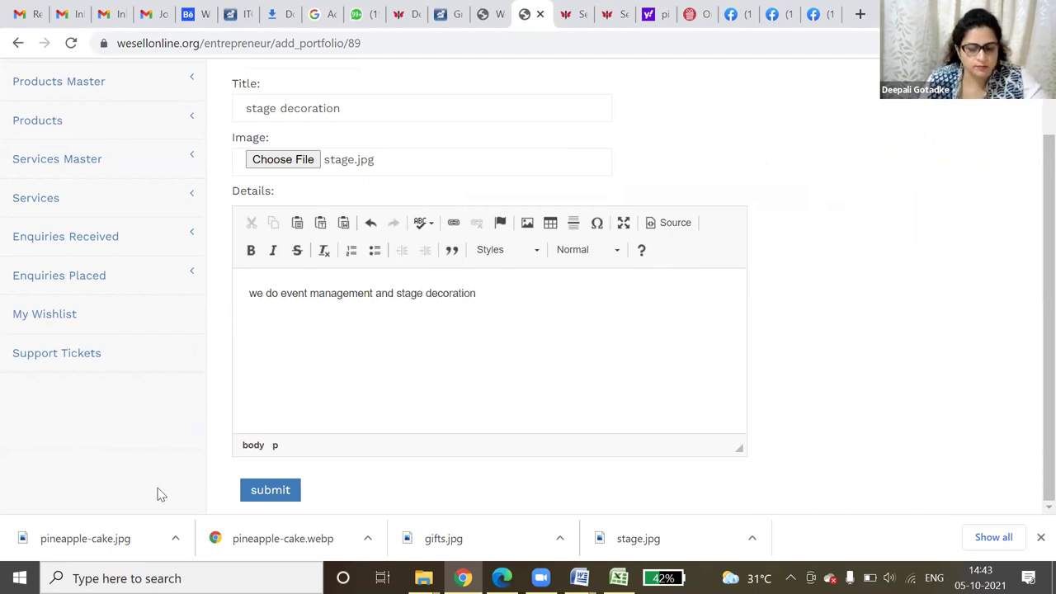
pyautogui.click(267, 492)
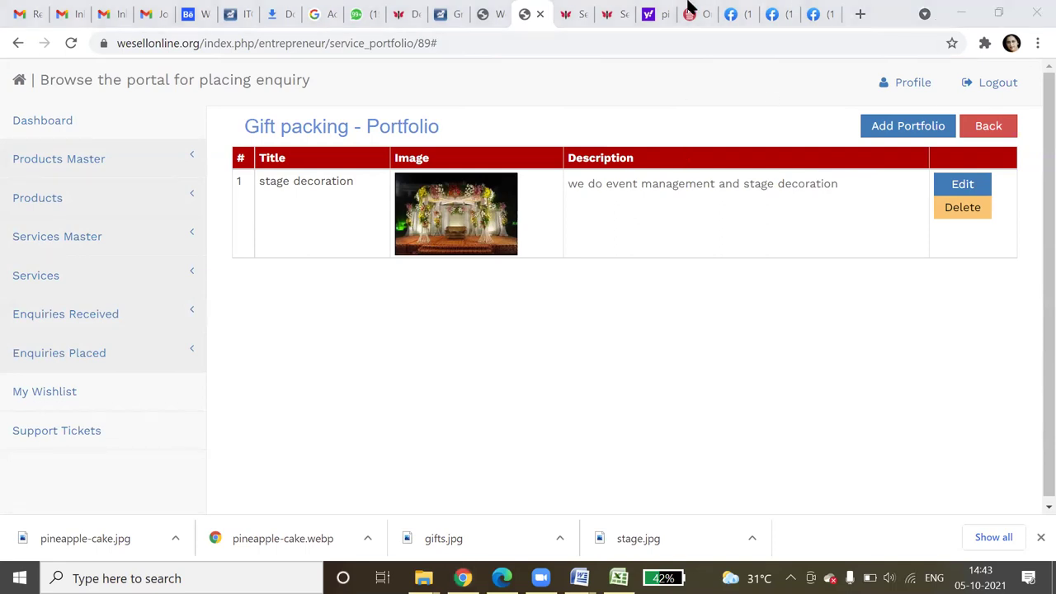
# - Check the Stage decoration service page, then go to the Entrepreneurs directory
pyautogui.click(611, 12)
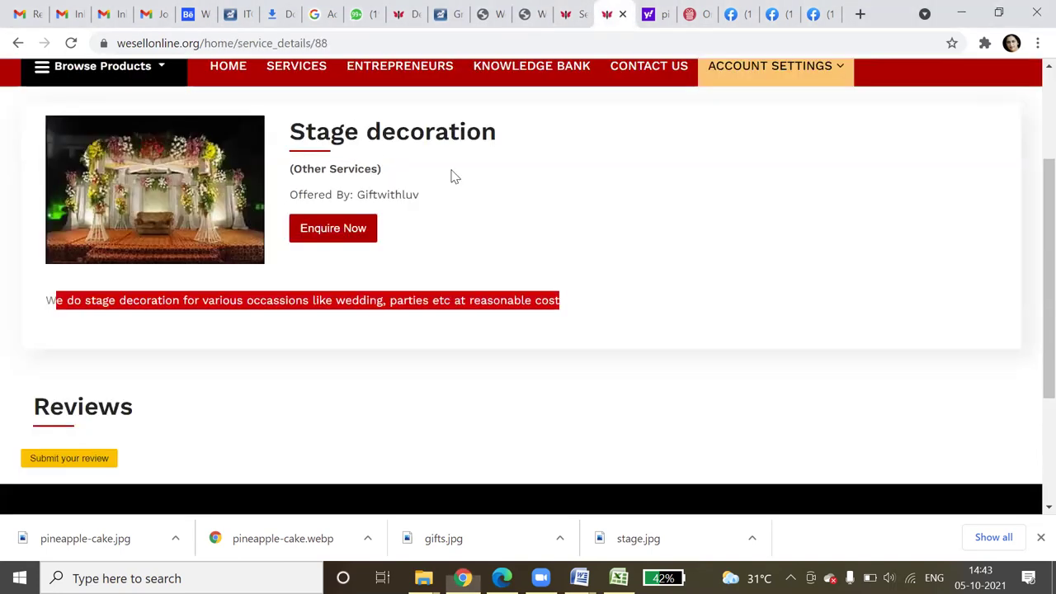
pyautogui.scroll(-1, 369, 229)
pyautogui.scroll(2, 368, 230)
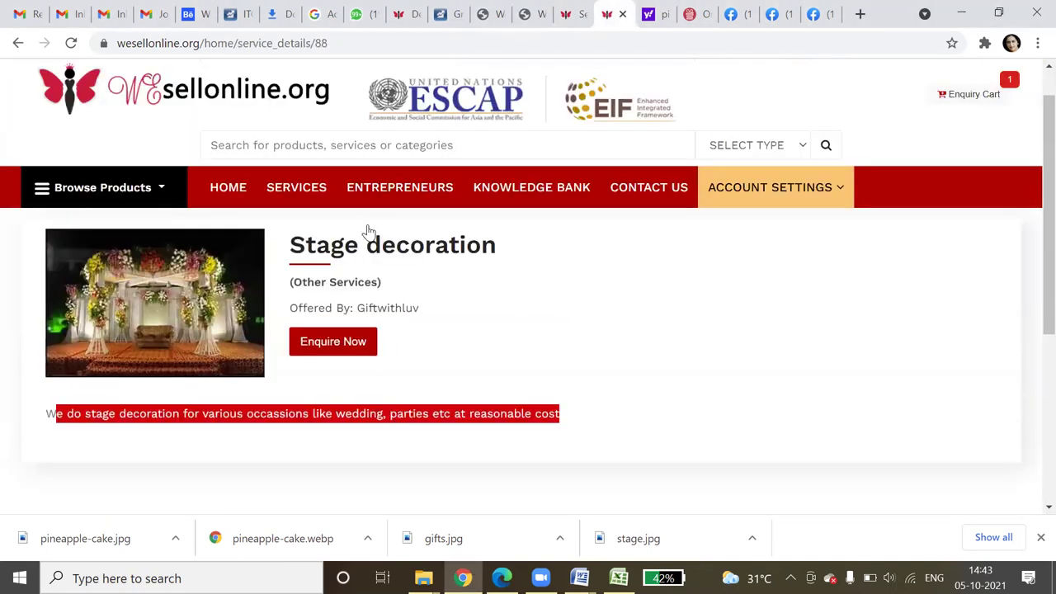
pyautogui.scroll(1, 369, 229)
pyautogui.click(399, 231)
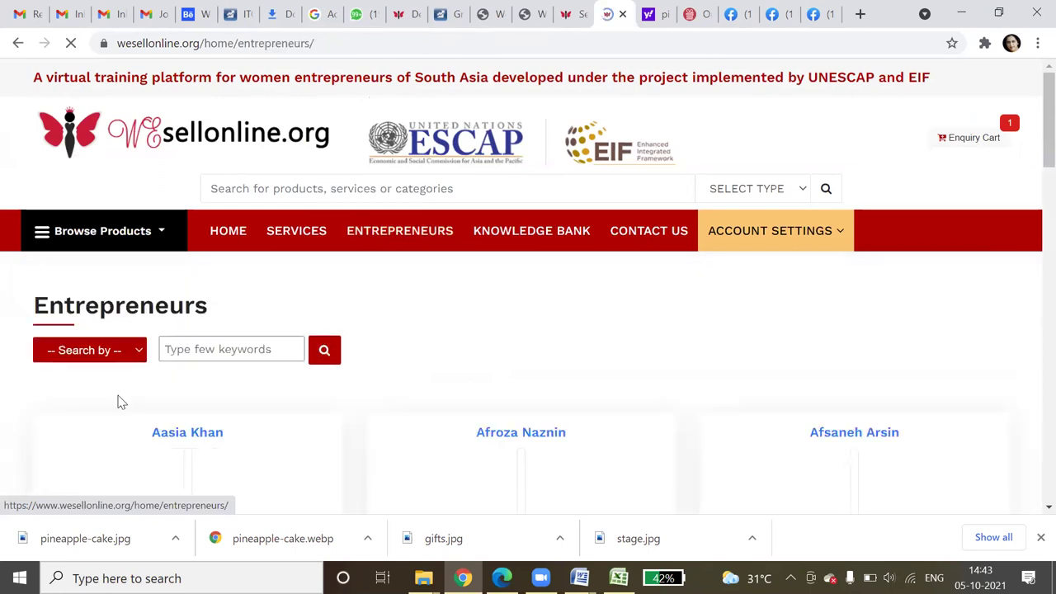
# - Search entrepreneurs by Name for 'needle', which returns no results
pyautogui.click(91, 350)
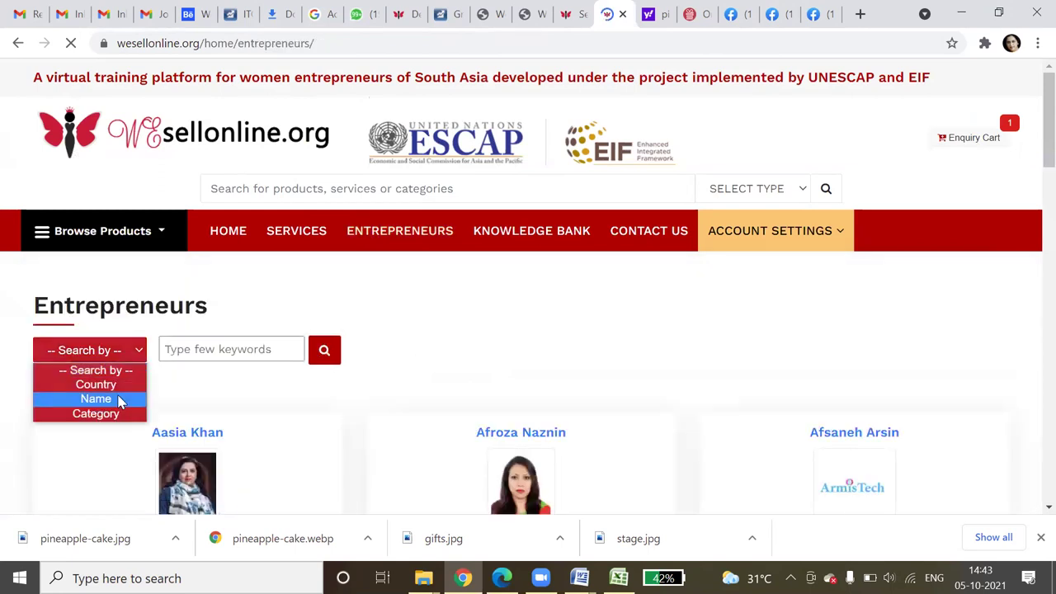
pyautogui.click(96, 399)
pyautogui.click(196, 349)
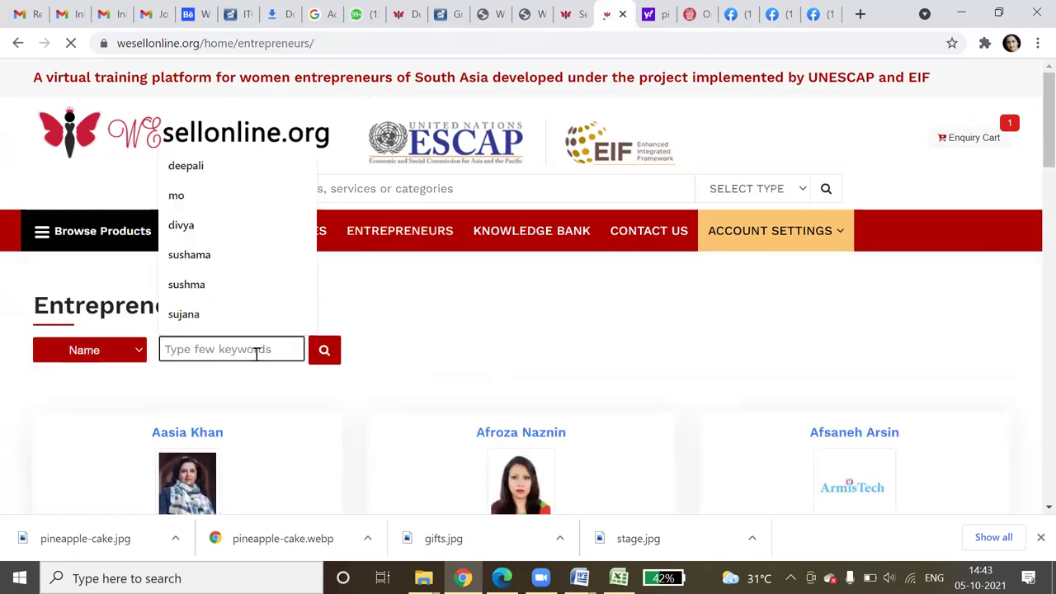
pyautogui.write('needle')
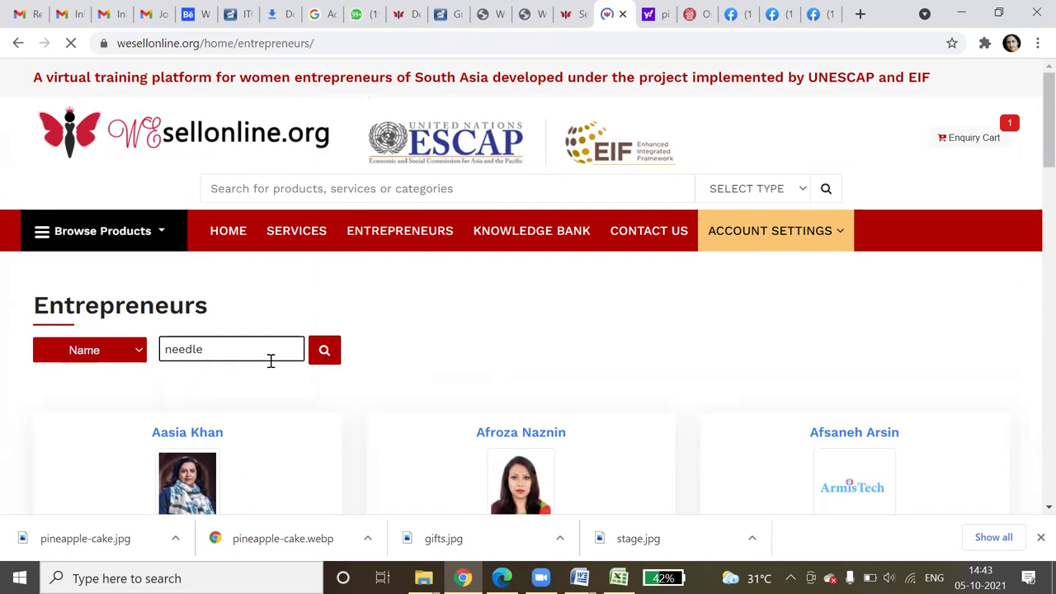
pyautogui.press('Return')
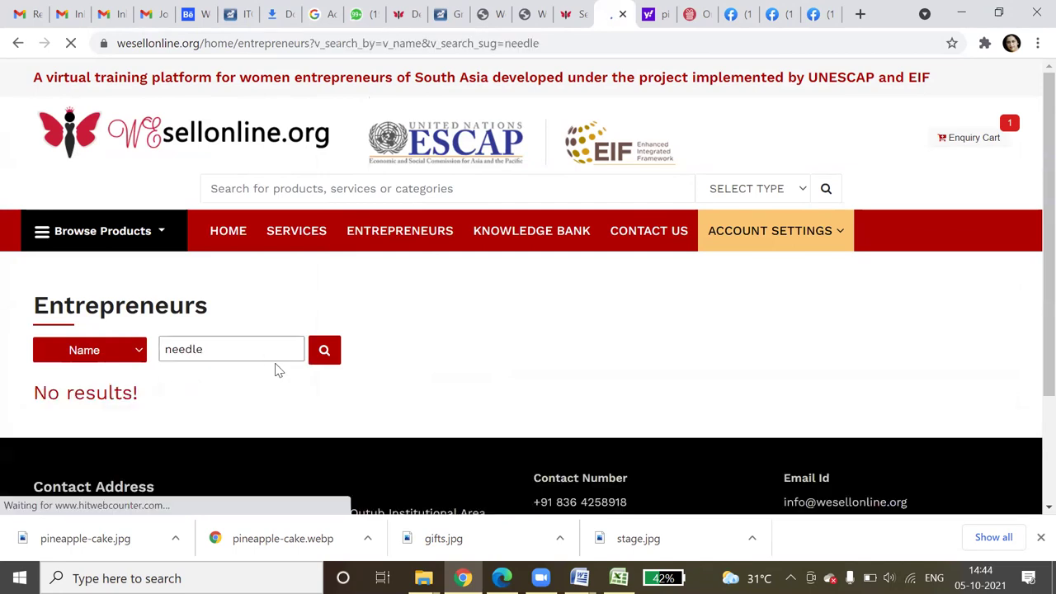
# - Replace the keyword with the entrepreneur's first name and search again to find her card
pyautogui.click(109, 361)
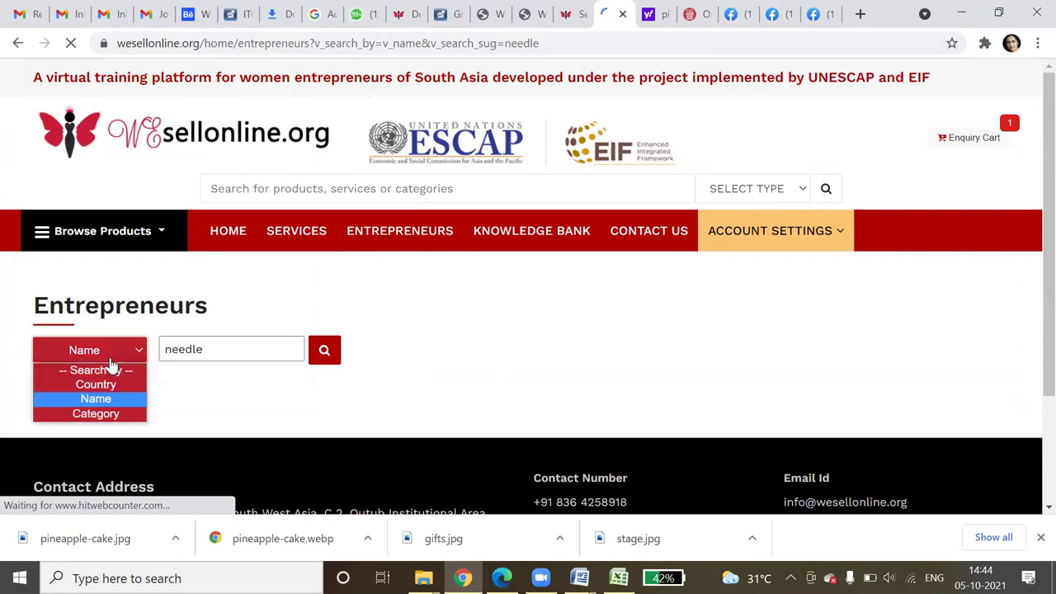
pyautogui.click(113, 400)
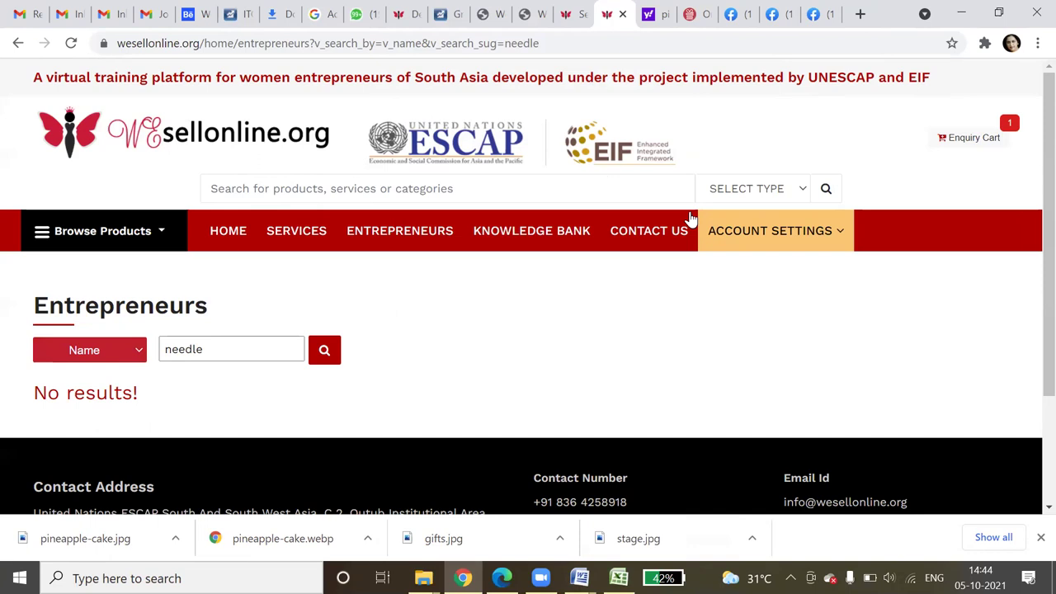
pyautogui.doubleClick(198, 349)
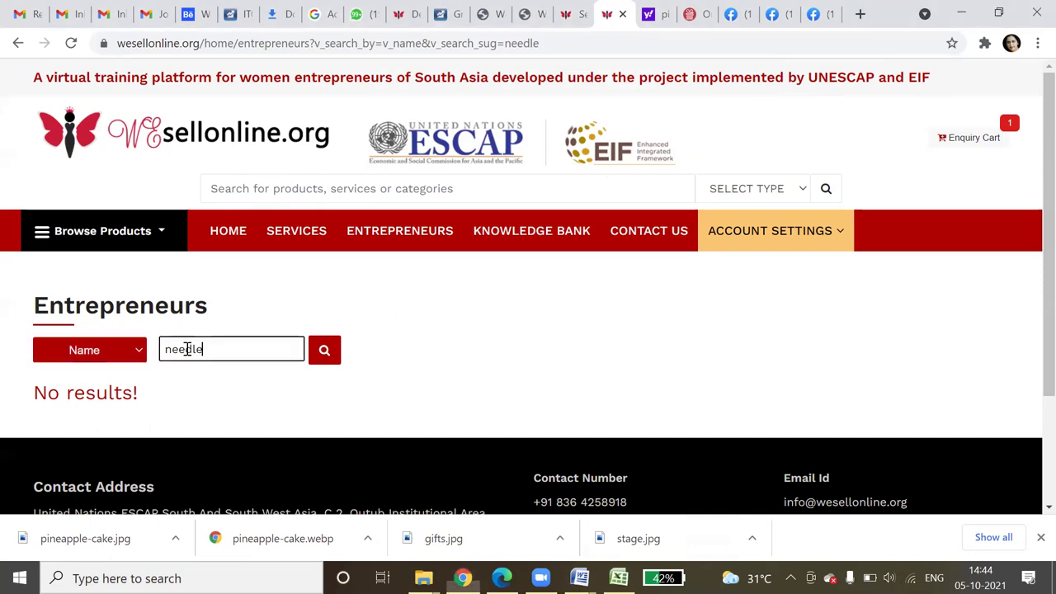
pyautogui.write('taz')
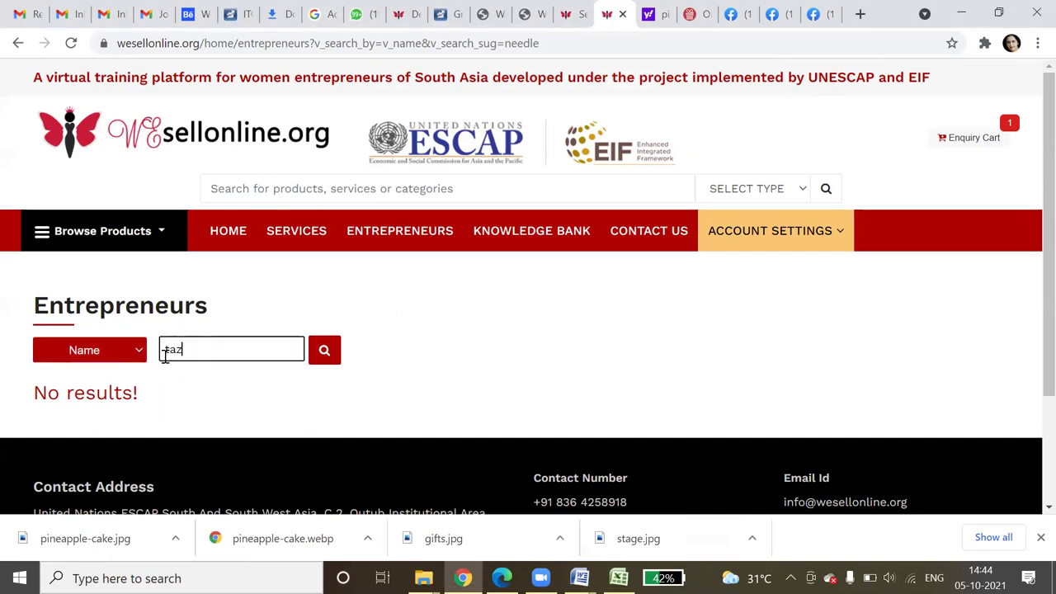
pyautogui.write('ima')
pyautogui.press('Return')
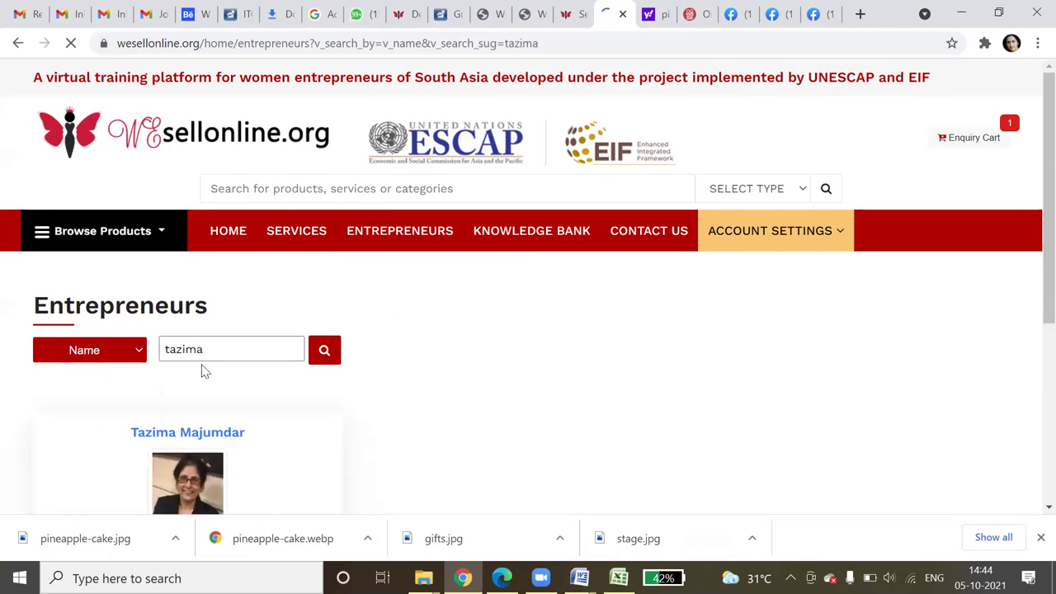
pyautogui.scroll(-1, 390, 363)
pyautogui.scroll(-2, 390, 363)
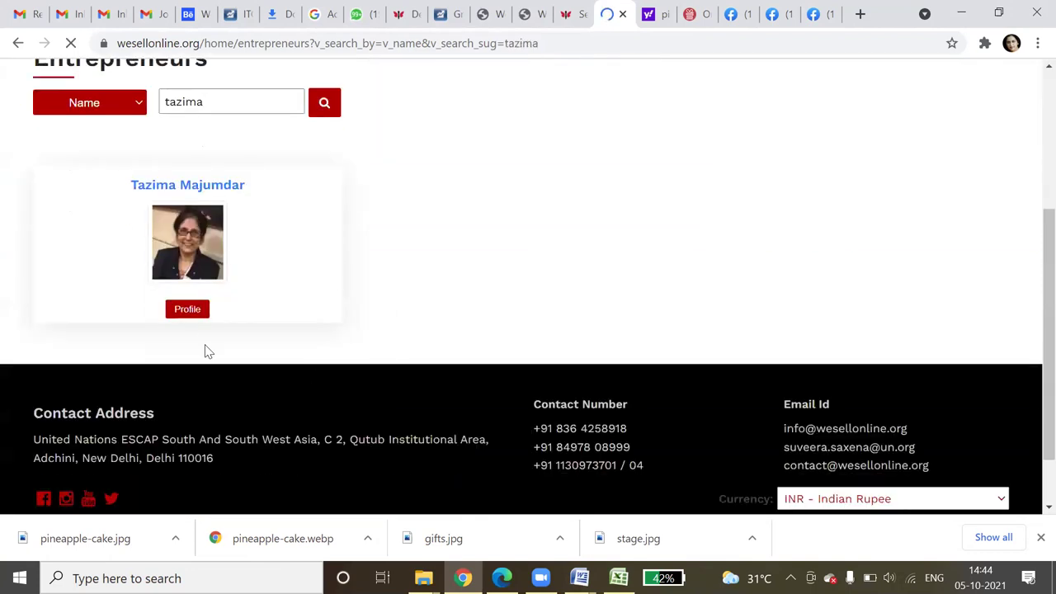
# - Open her profile, entrepreneur_details/118, and read the Needlecraft business details, Dhaka location and story
pyautogui.click(182, 309)
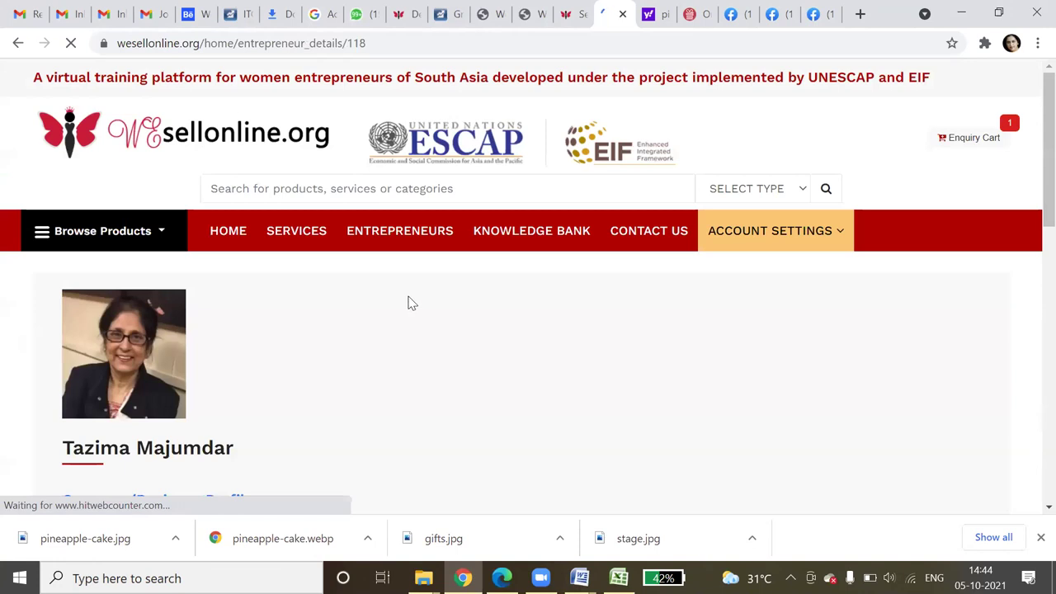
pyautogui.scroll(-4, 409, 304)
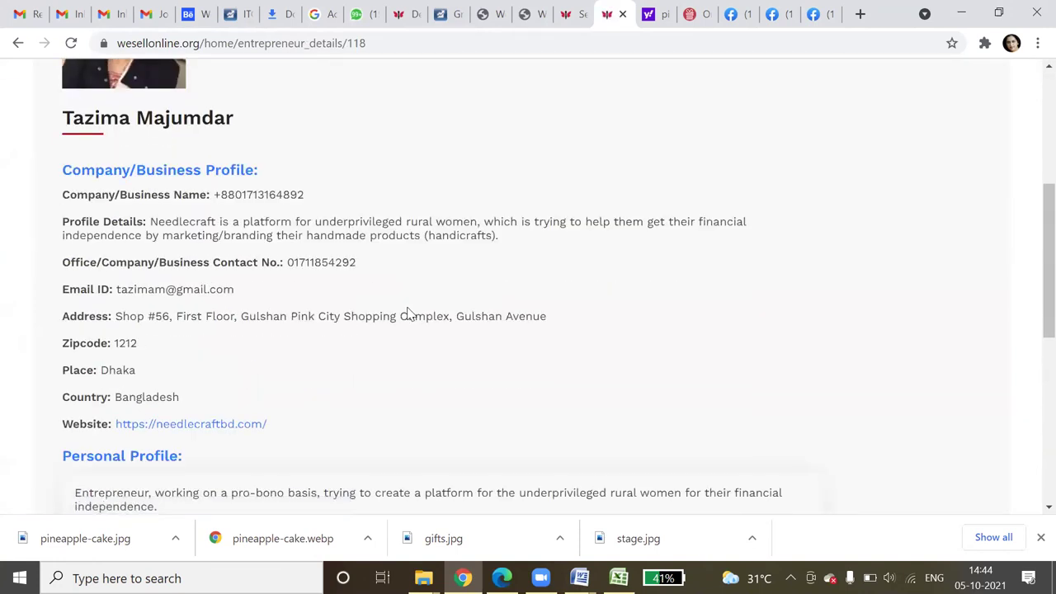
pyautogui.scroll(-5, 409, 312)
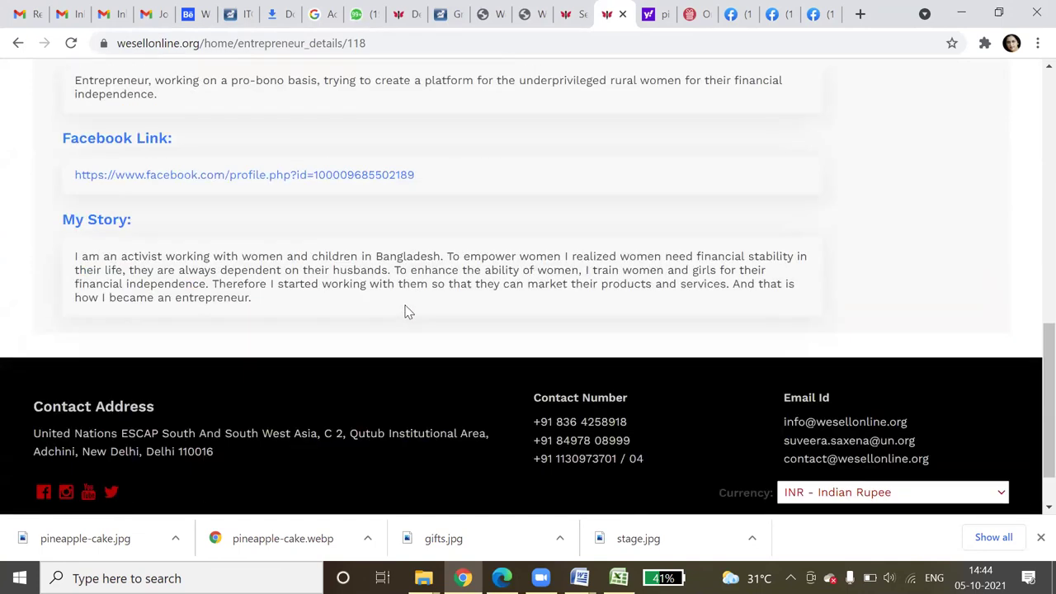
pyautogui.scroll(3, 408, 311)
pyautogui.scroll(4, 406, 312)
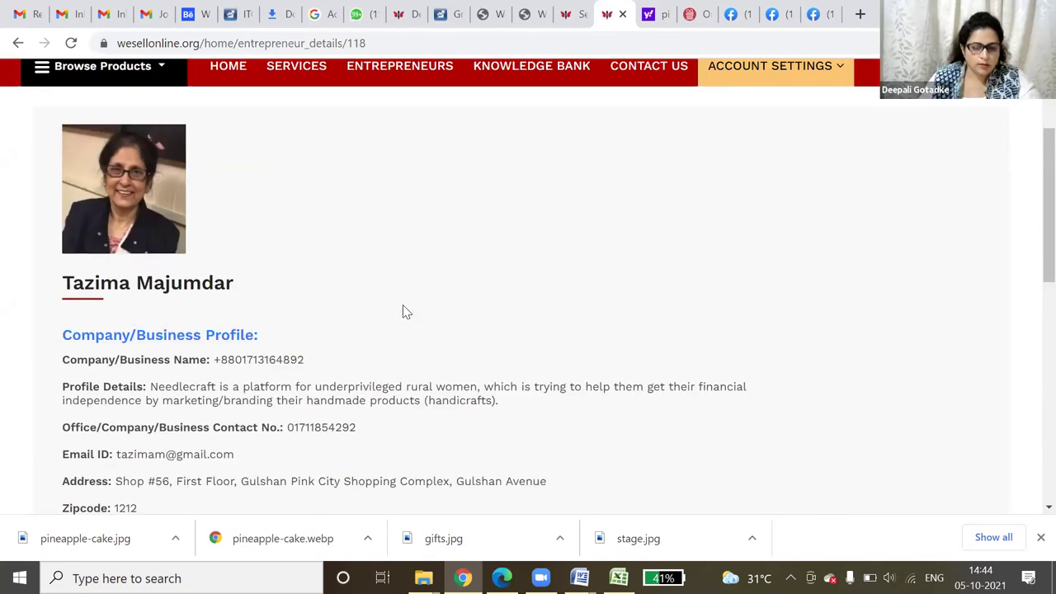
pyautogui.scroll(-2, 403, 312)
pyautogui.scroll(-1, 400, 312)
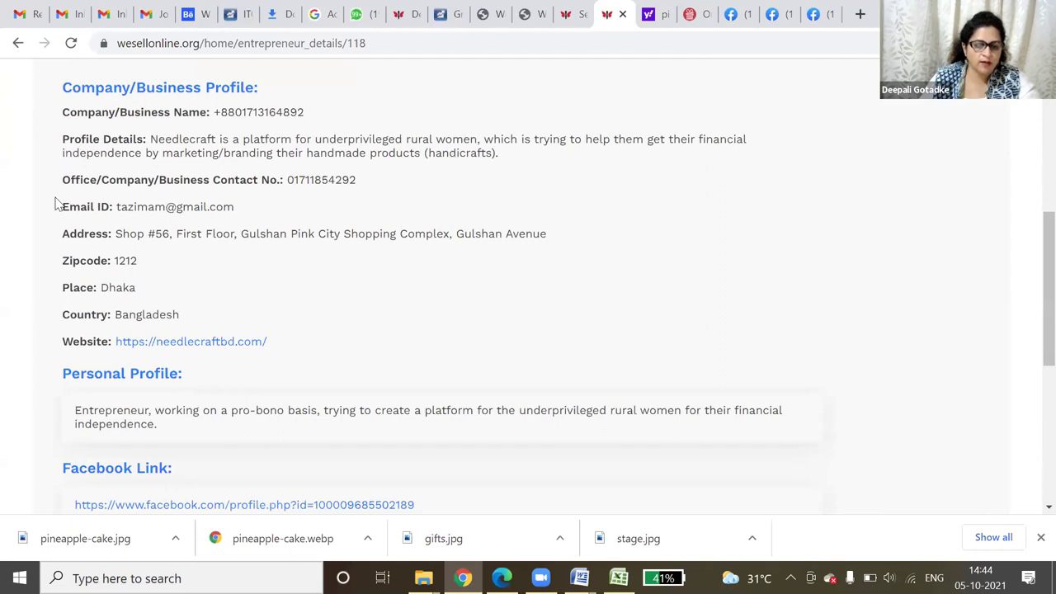
pyautogui.scroll(-3, 125, 381)
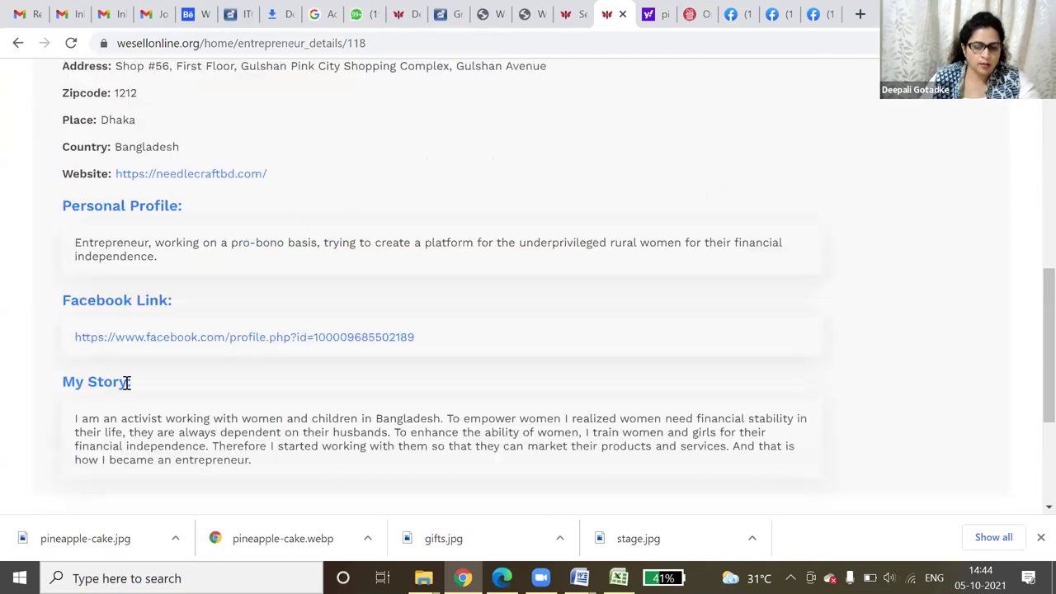
pyautogui.scroll(4, 145, 375)
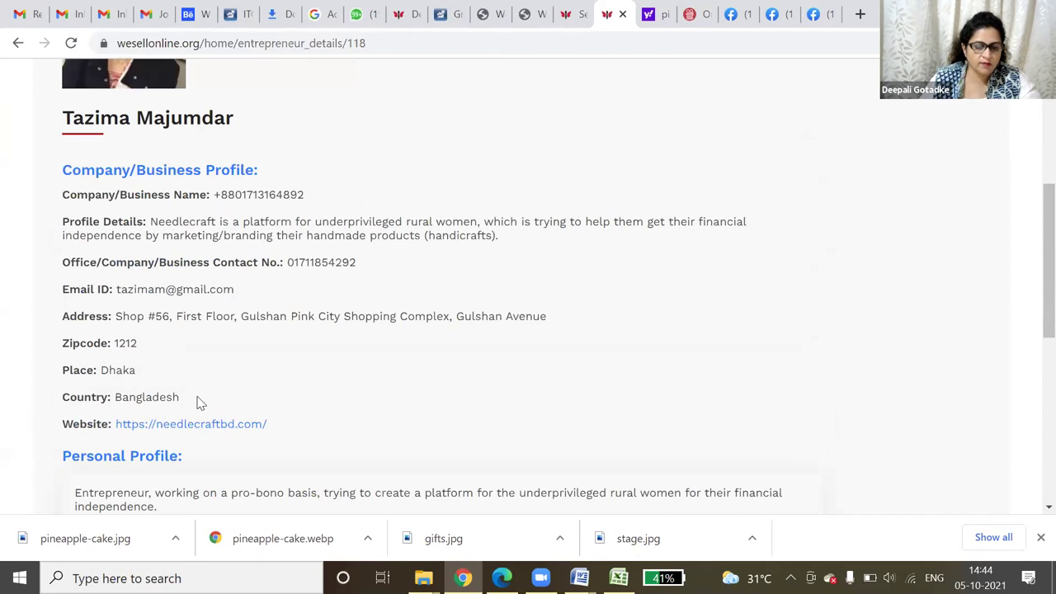
# - Open needlecraftbd.com from her Website link and scroll to Shop By Categories
pyautogui.click(203, 426)
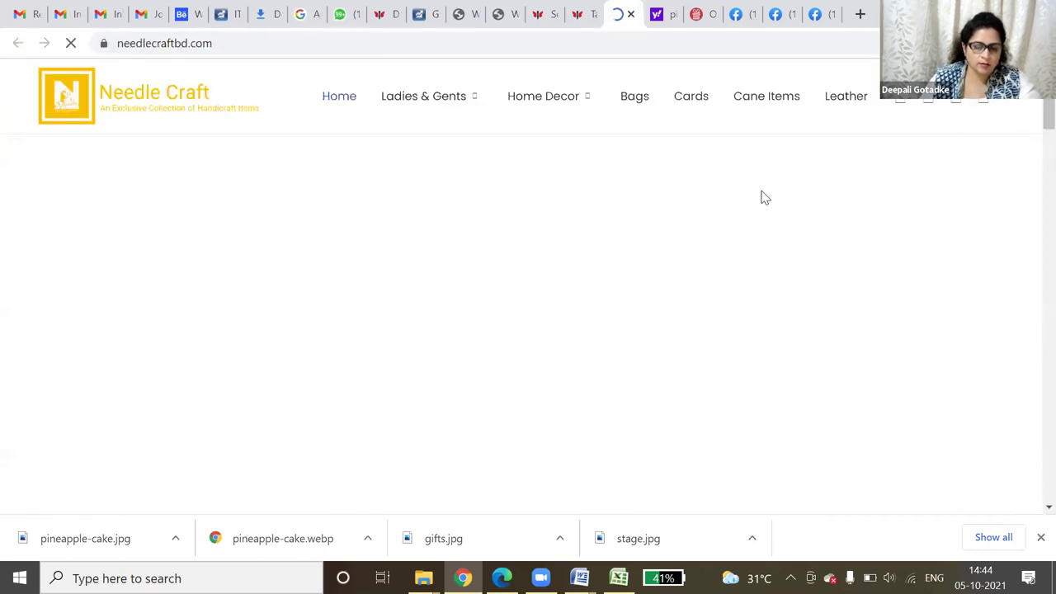
pyautogui.scroll(-2, 706, 289)
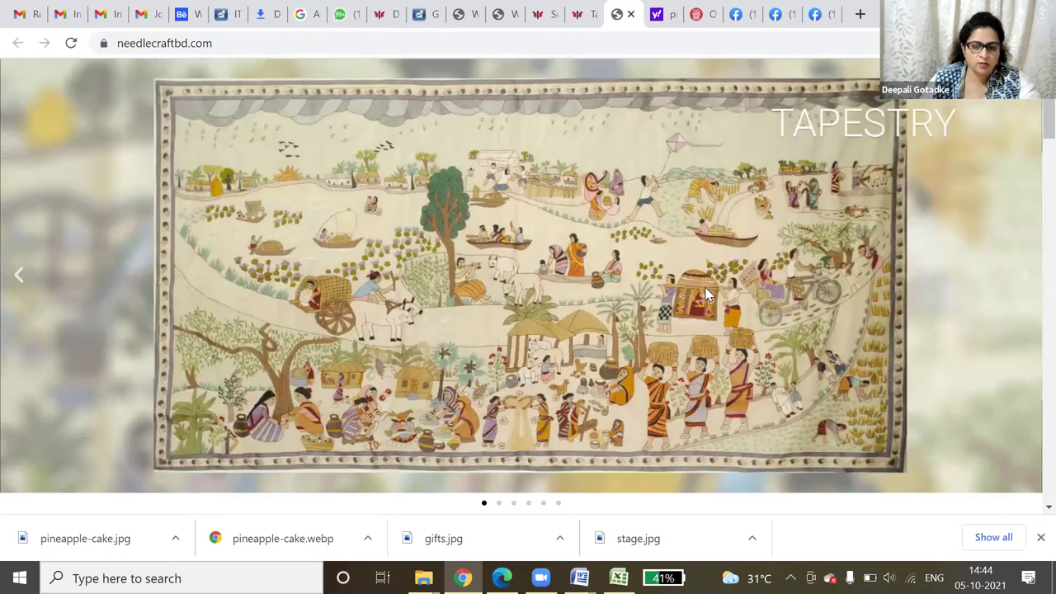
pyautogui.scroll(-3, 703, 283)
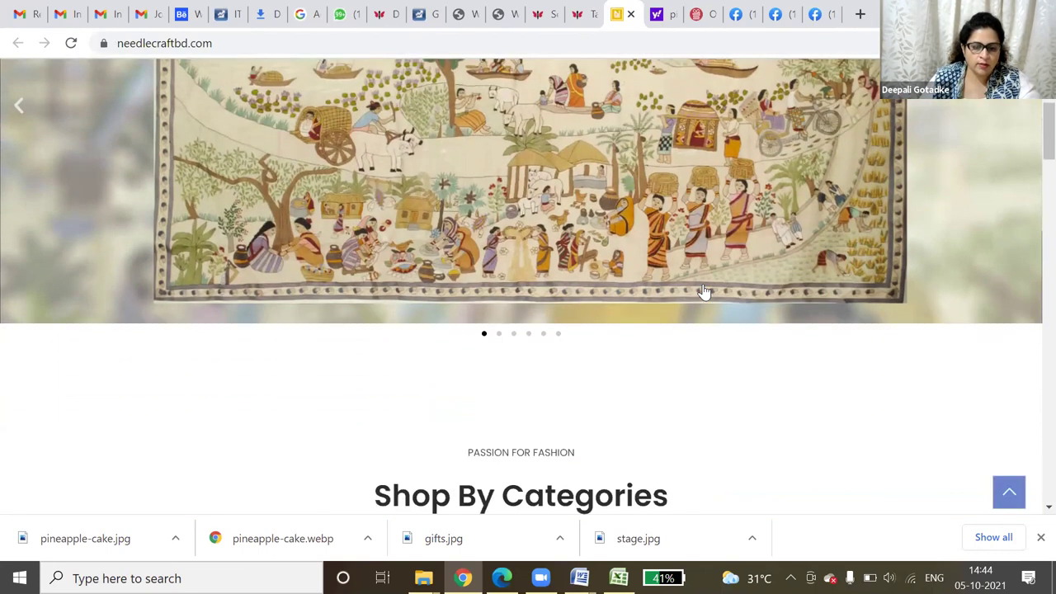